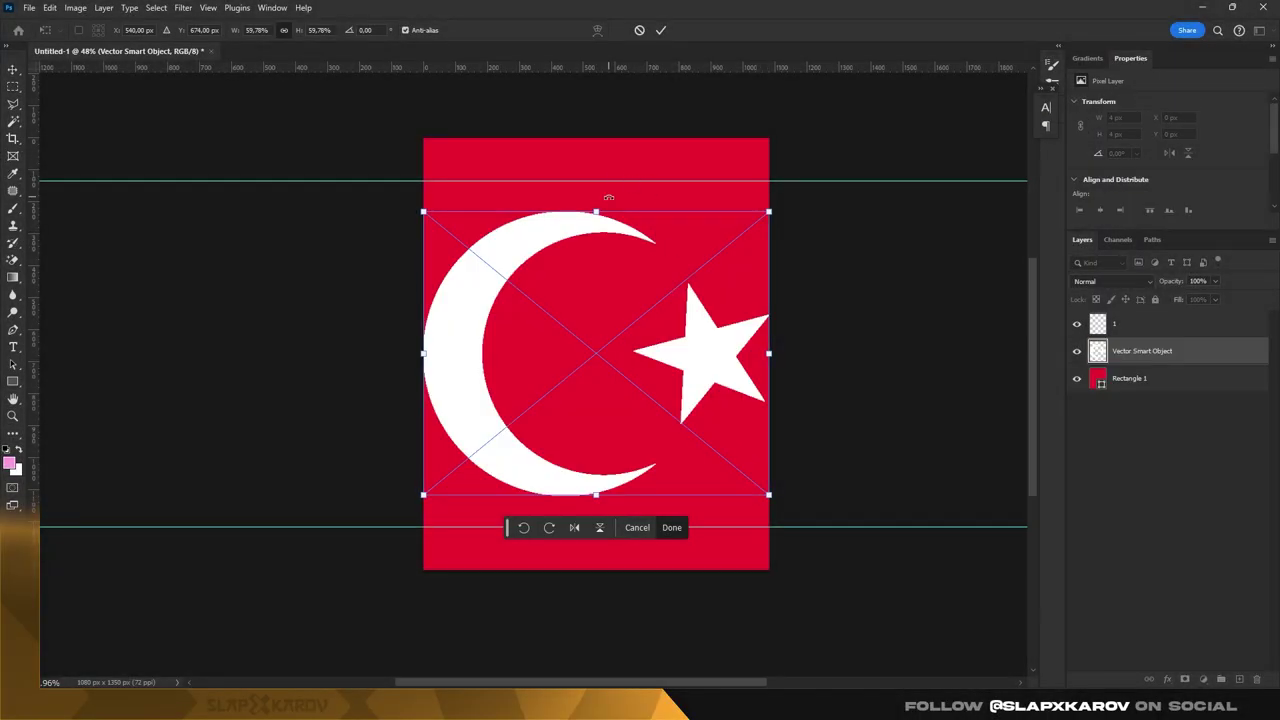
- Rotate the crescent-and-star emblem about -18° and enlarge it
drag(608, 197, 575, 188)
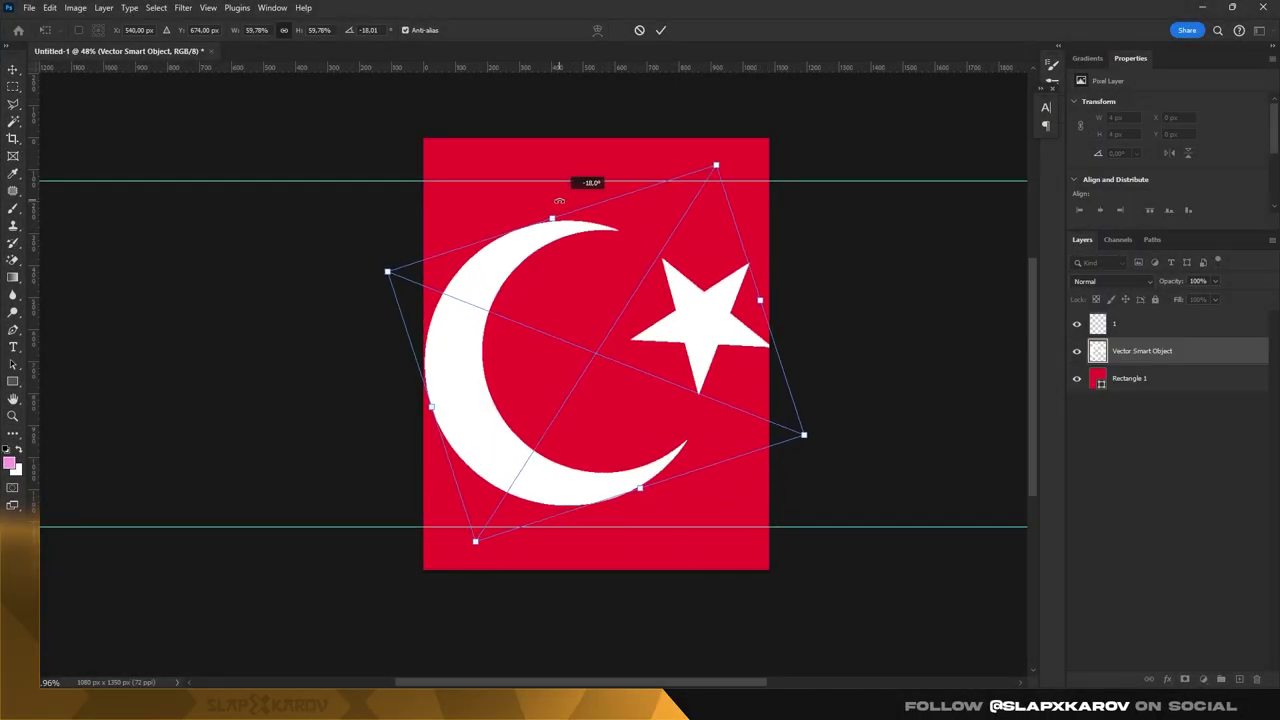
mouse_move(386, 270)
mouse_down()
mouse_move(265, 191)
mouse_move(276, 204)
mouse_up()
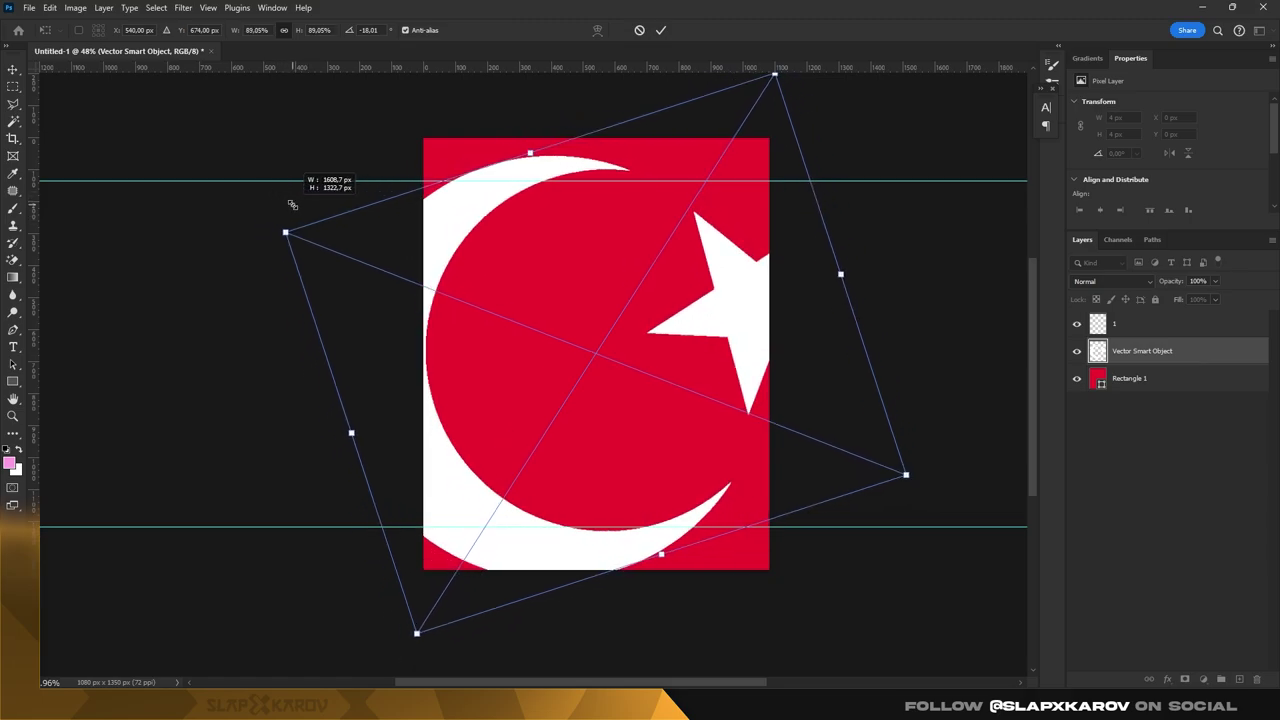
drag(507, 207, 517, 224)
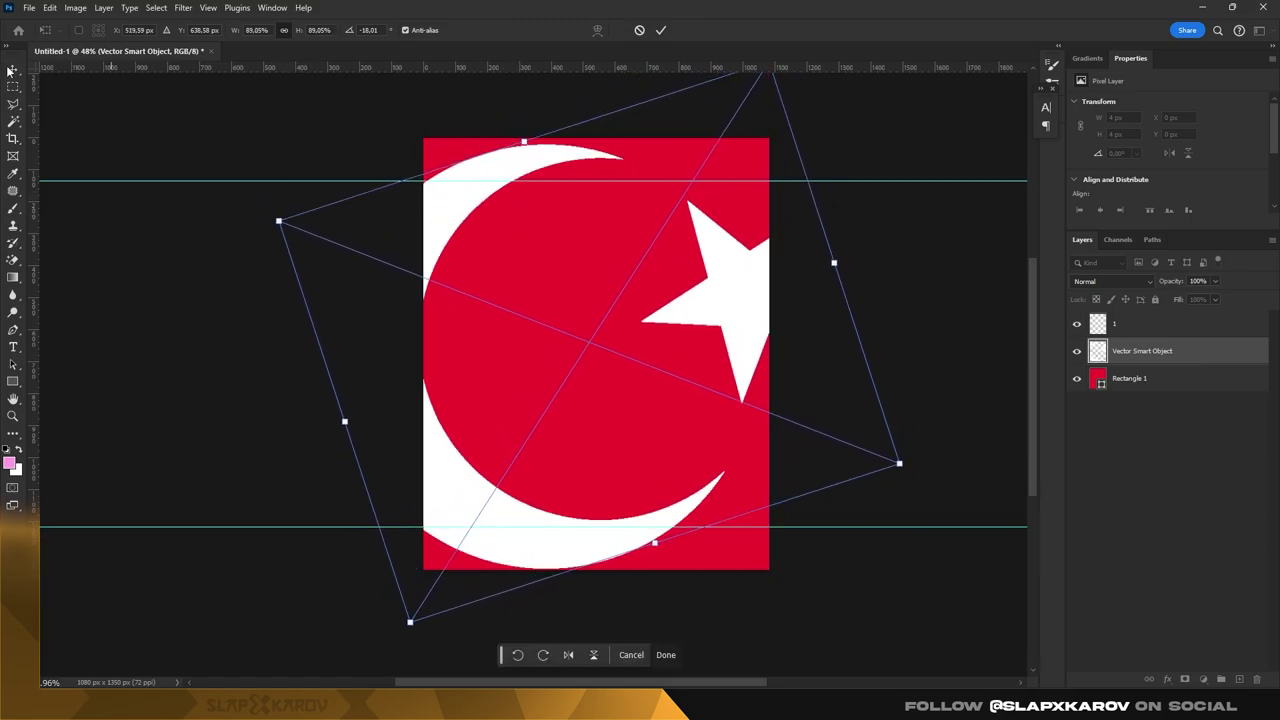
key(Return)
- Give the emblem a red Color Overlay (#de171e) sampled from the background
double_click(1243, 352)
click(798, 391)
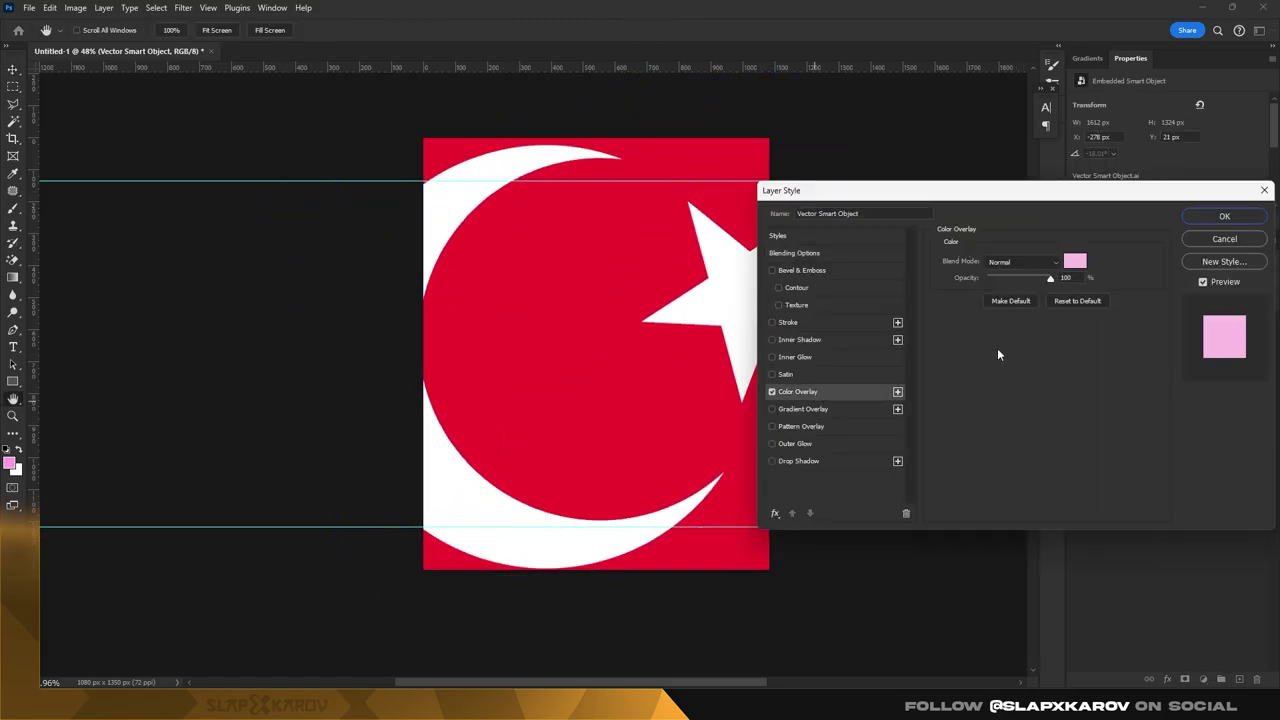
click(1074, 261)
click(608, 262)
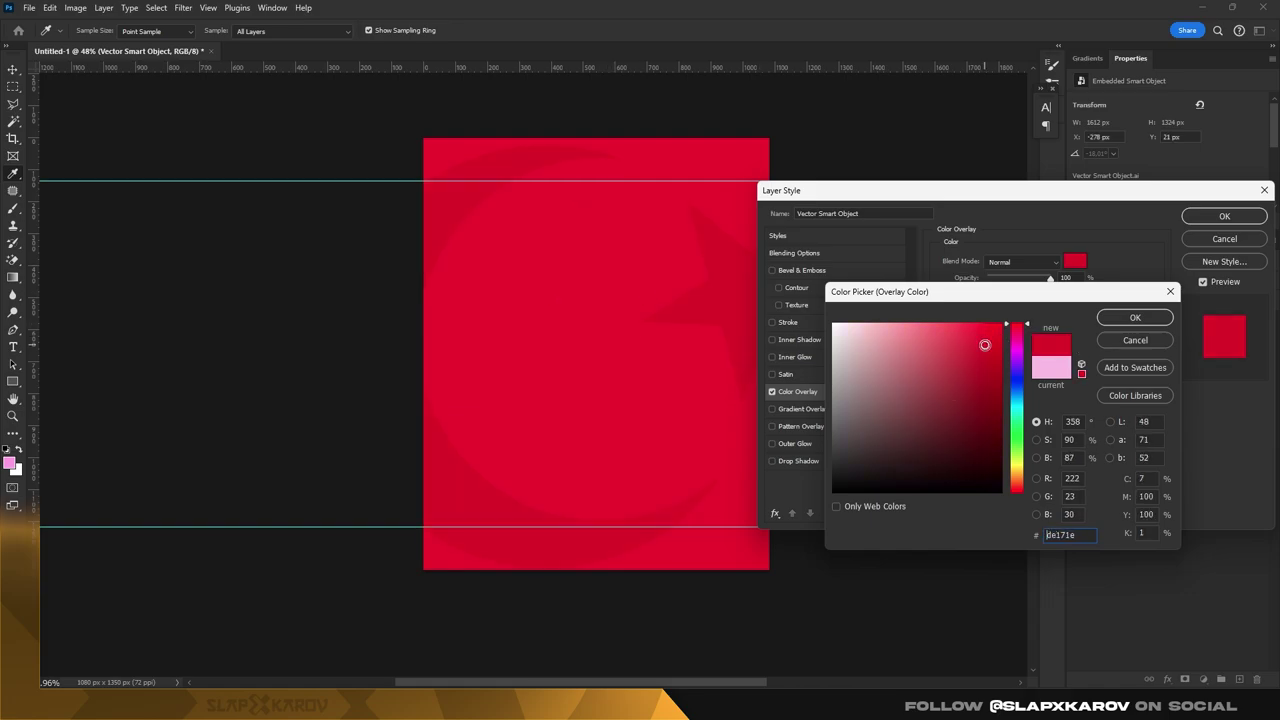
click(1135, 317)
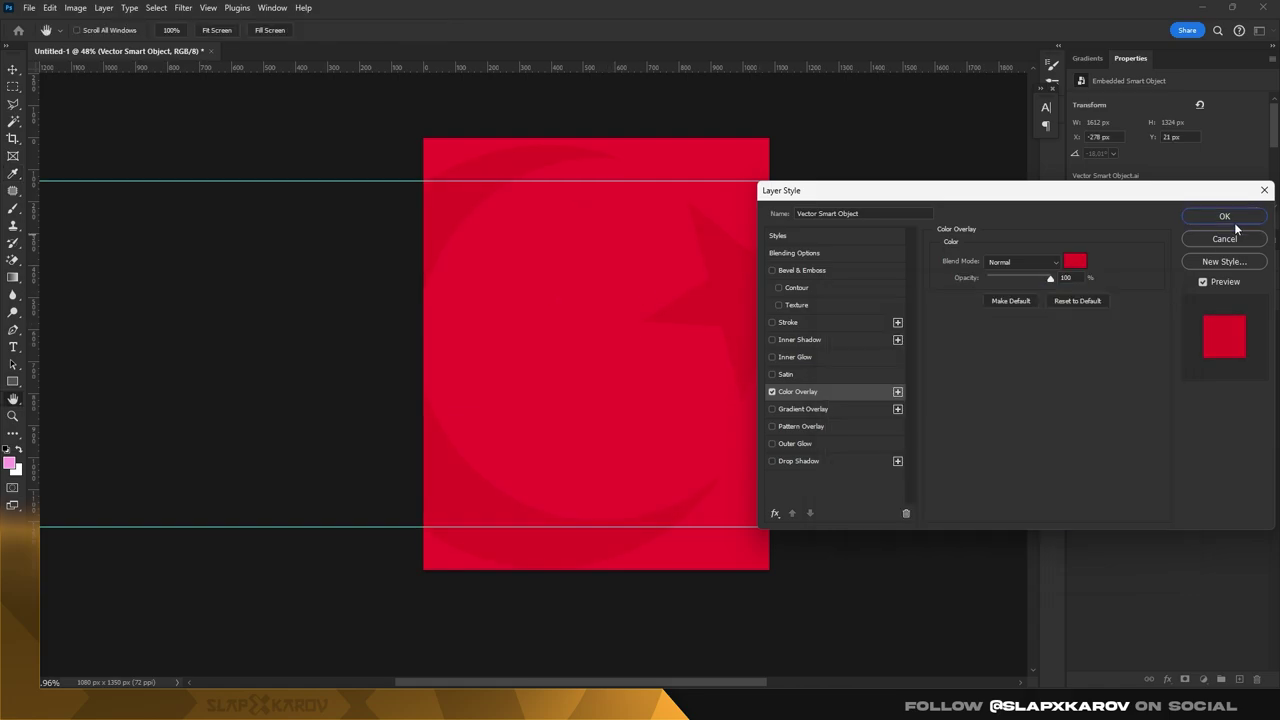
click(1224, 216)
key(z)
scroll(656, 320, down, 3)
scroll(656, 334, up, 2)
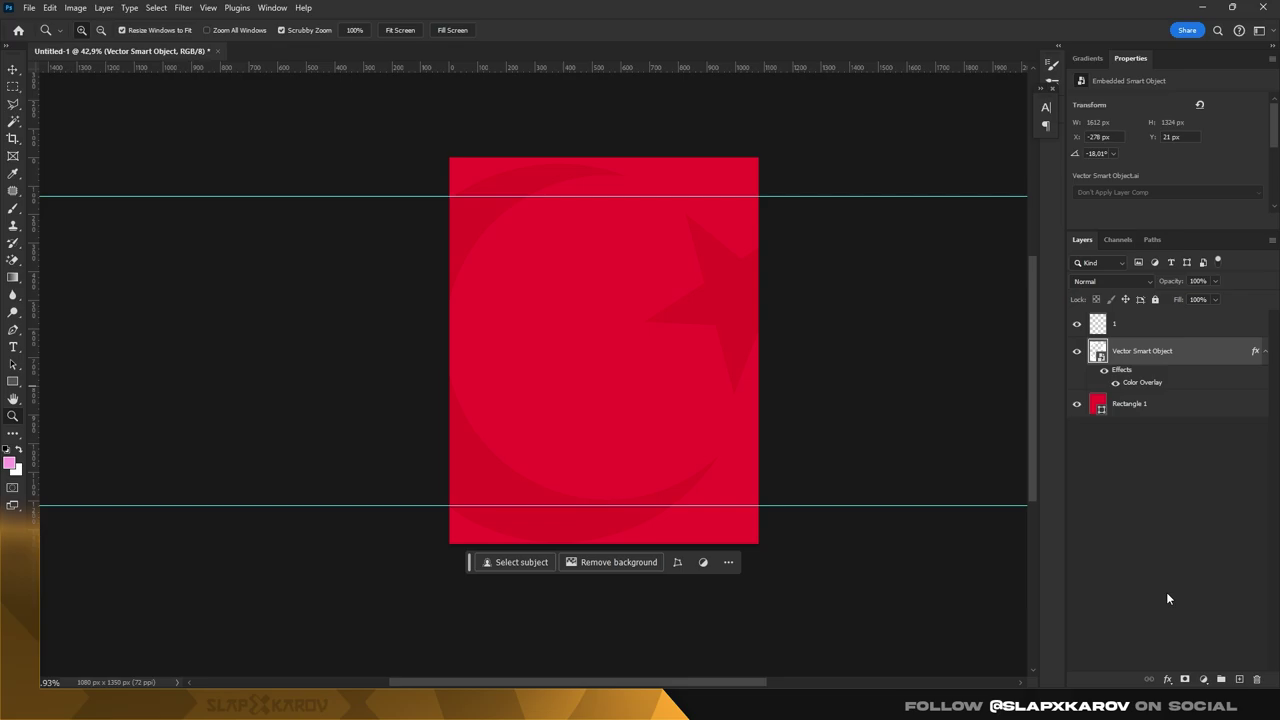
- Hide the guides and draw a black 911 px circle near the page top
click(1238, 680)
scroll(580, 240, up, 1)
key(ctrl+semicolon)
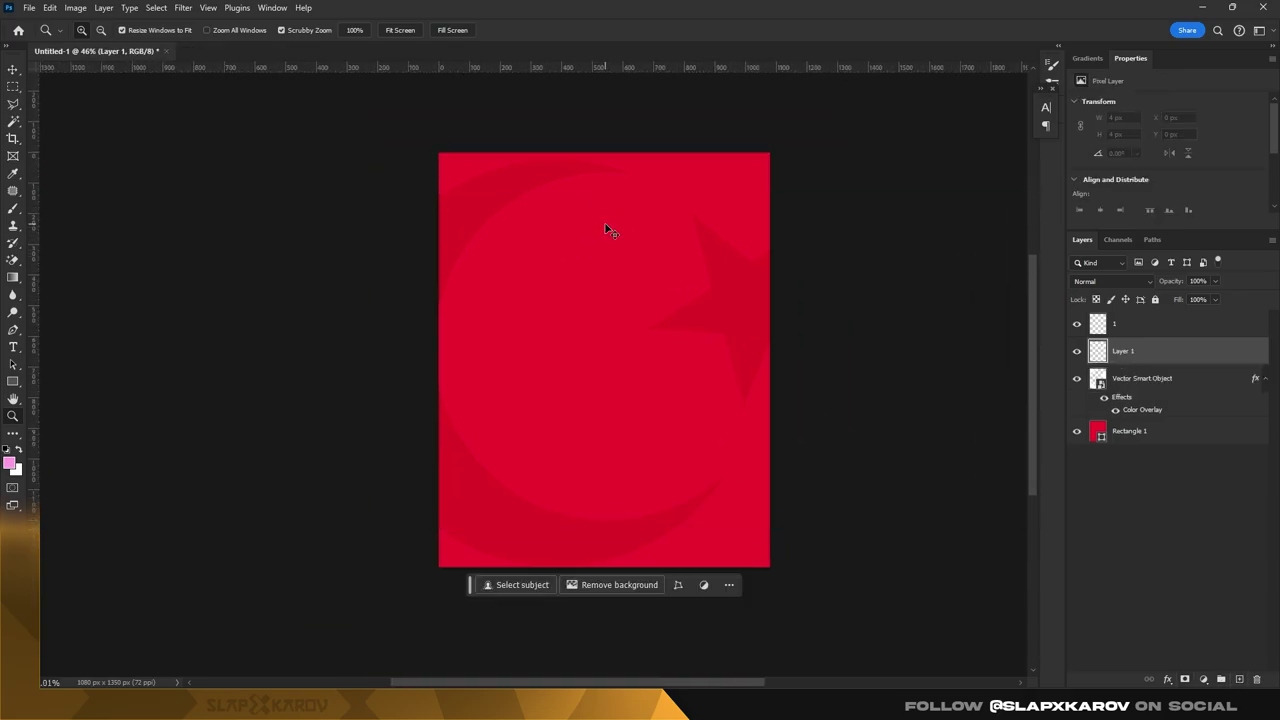
key(ctrl+semicolon)
key(ctrl+semicolon)
click(12, 383)
click(65, 395)
mouse_move(465, 117)
mouse_down()
mouse_move(678, 404)
mouse_move(743, 400)
mouse_move(730, 381)
mouse_up()
key(ctrl+z)
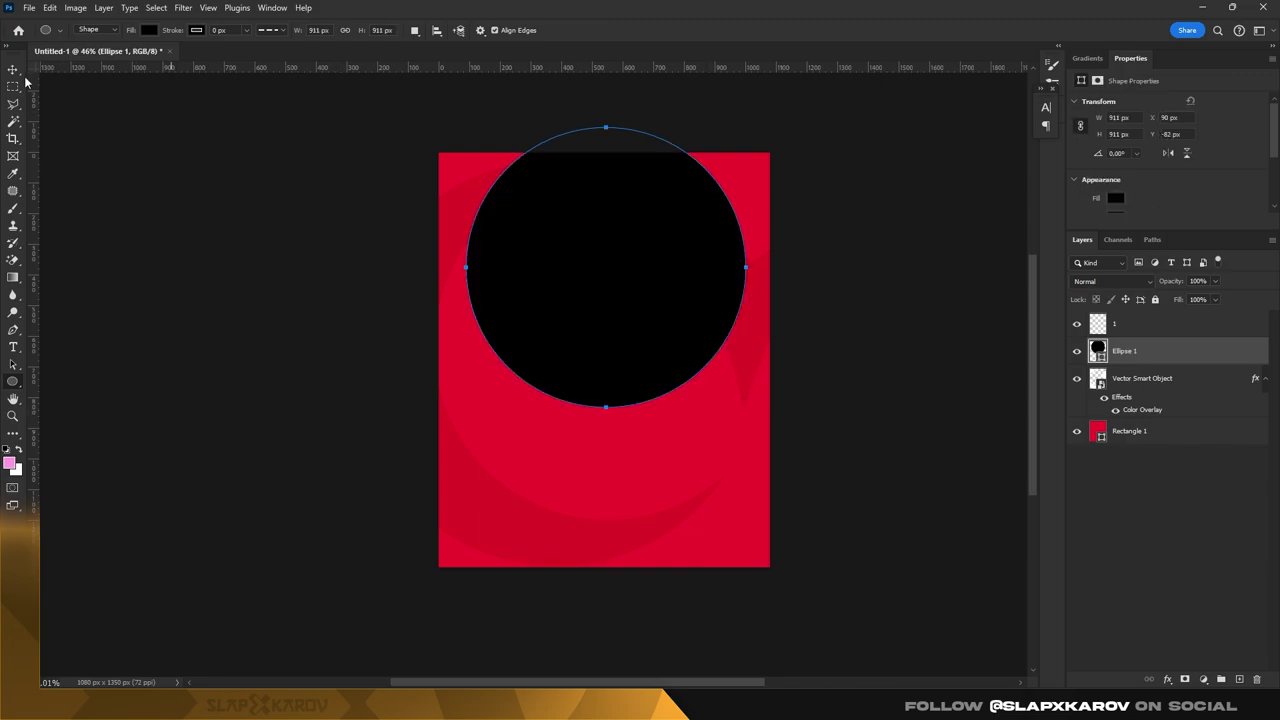
- Stretch the circle into a page-wide 1080 × 1823 px ellipse taller than the page
key(ctrl+t)
drag(632, 258, 621, 281)
drag(598, 434, 598, 657)
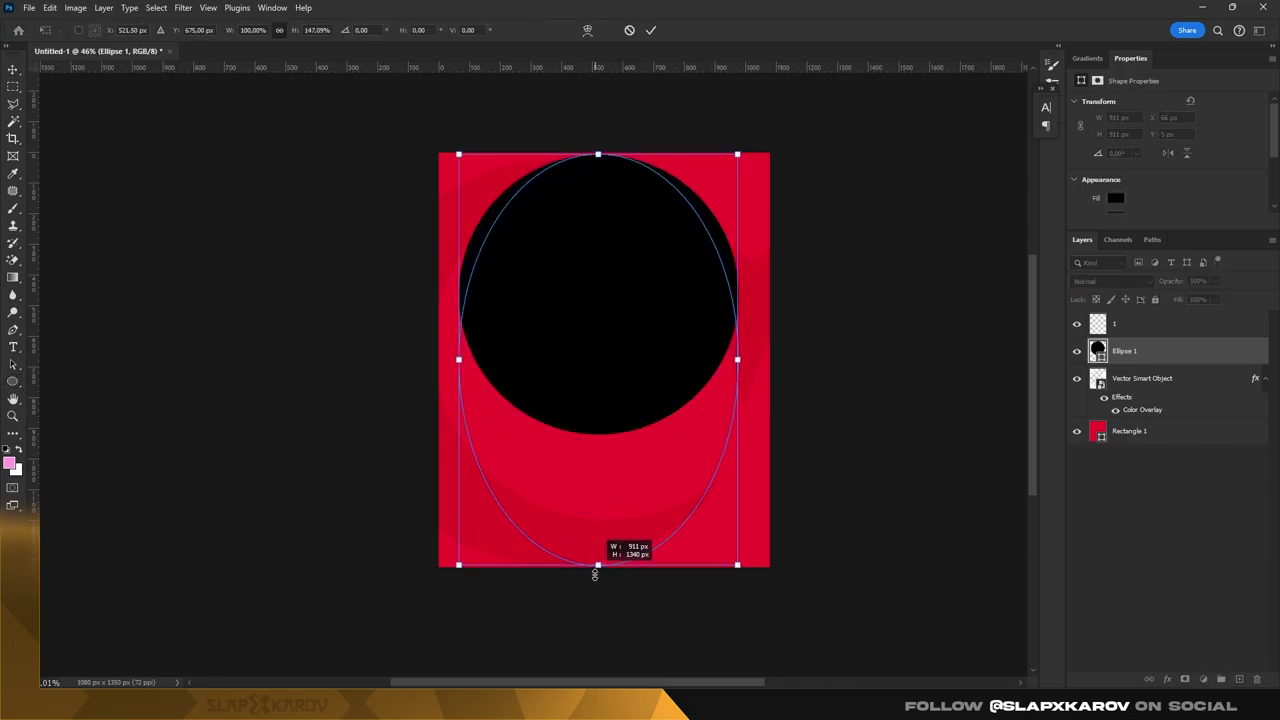
drag(598, 154, 598, 92)
drag(458, 374, 438, 374)
drag(737, 374, 769, 373)
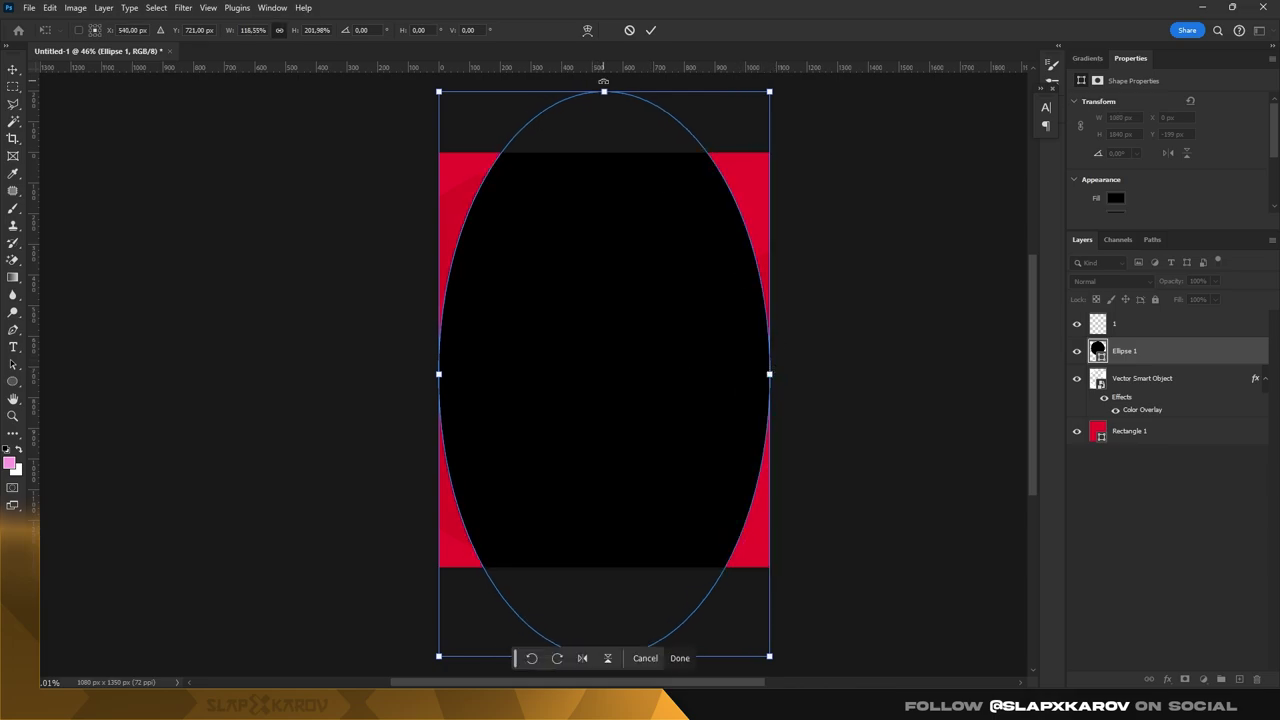
drag(603, 90, 603, 97)
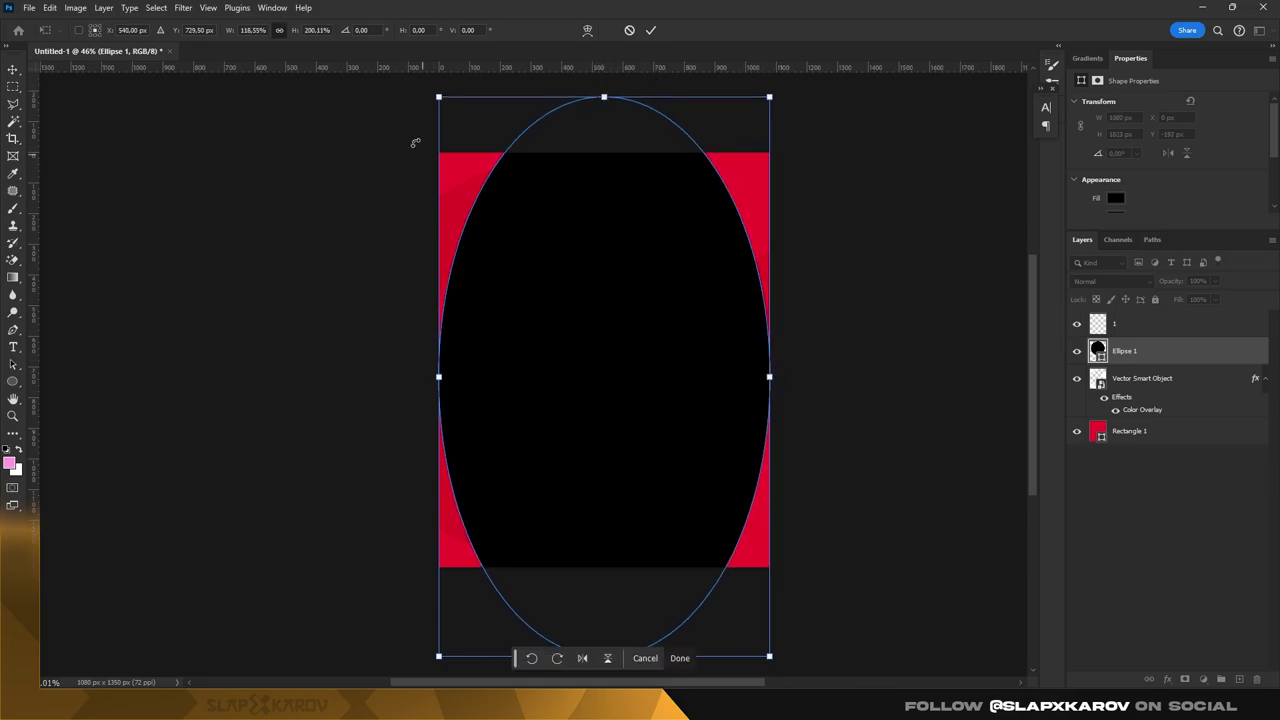
key(Return)
- Move the ellipse layer beneath the crescent-and-star emblem layer
key(z)
drag(525, 177, 489, 177)
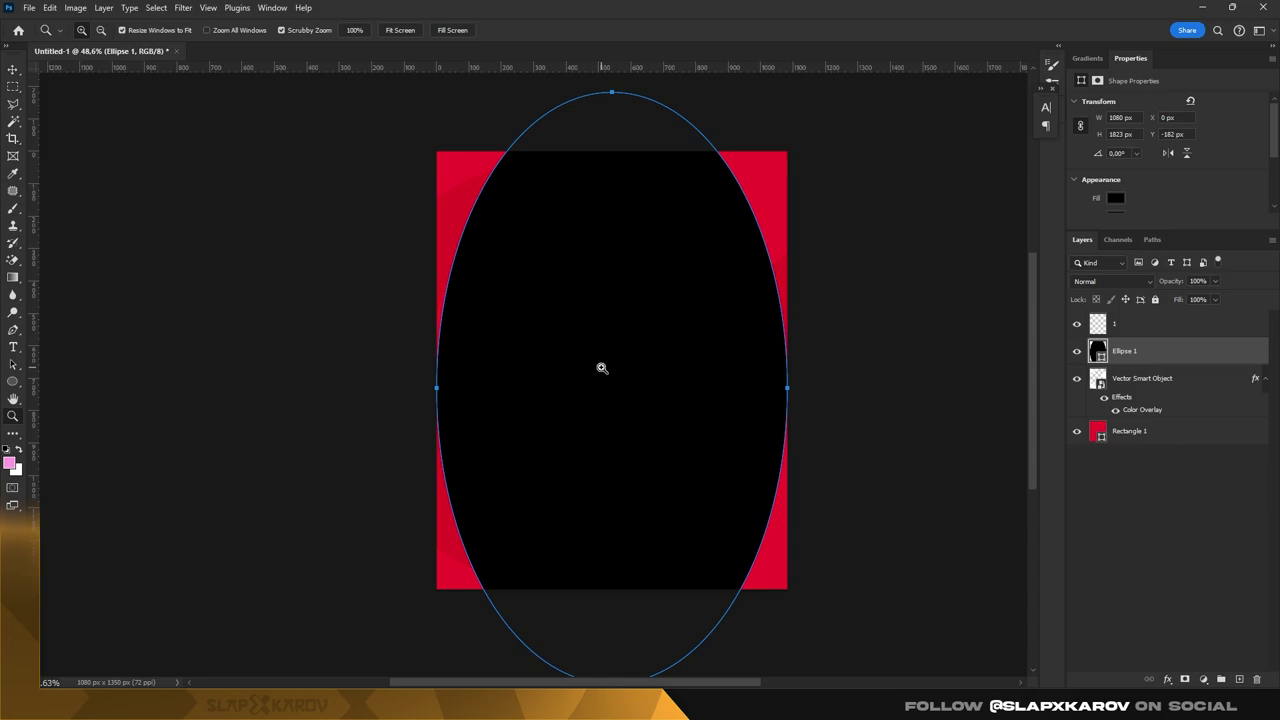
drag(741, 202, 741, 202)
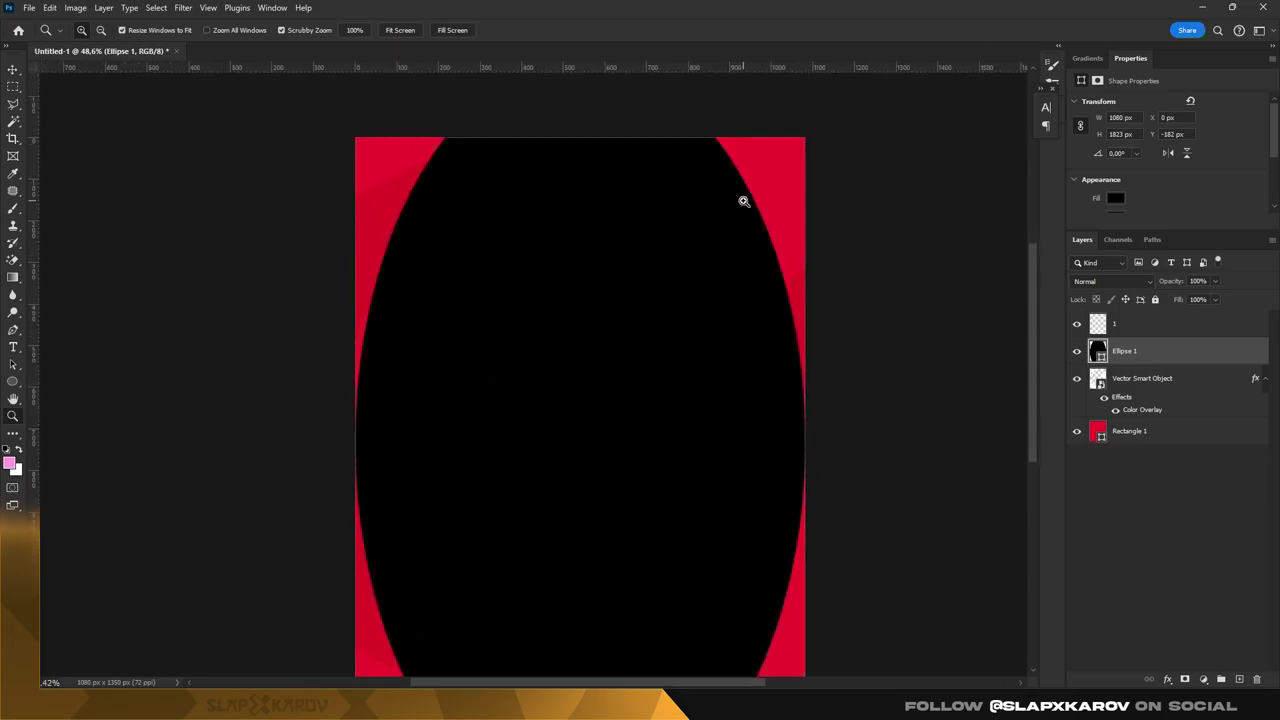
drag(1124, 351, 1188, 421)
- Recolour the ellipse fill to a darker red, c2181e
double_click(1100, 403)
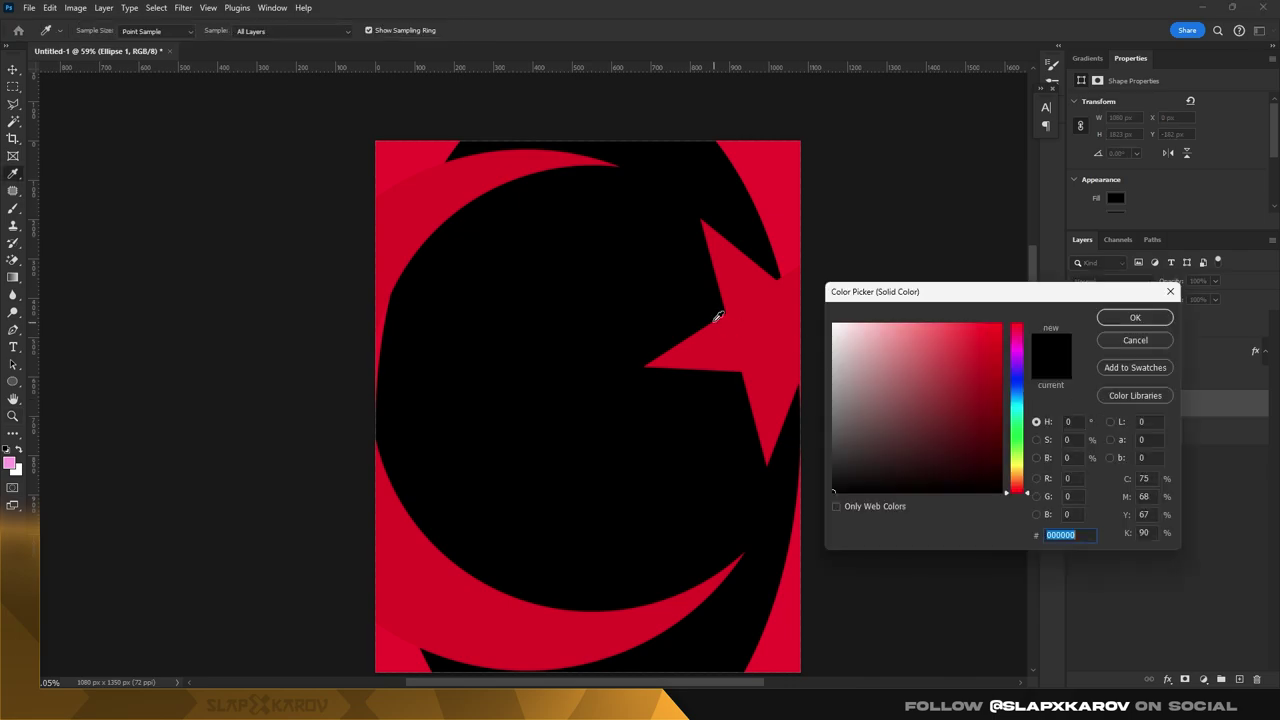
click(762, 340)
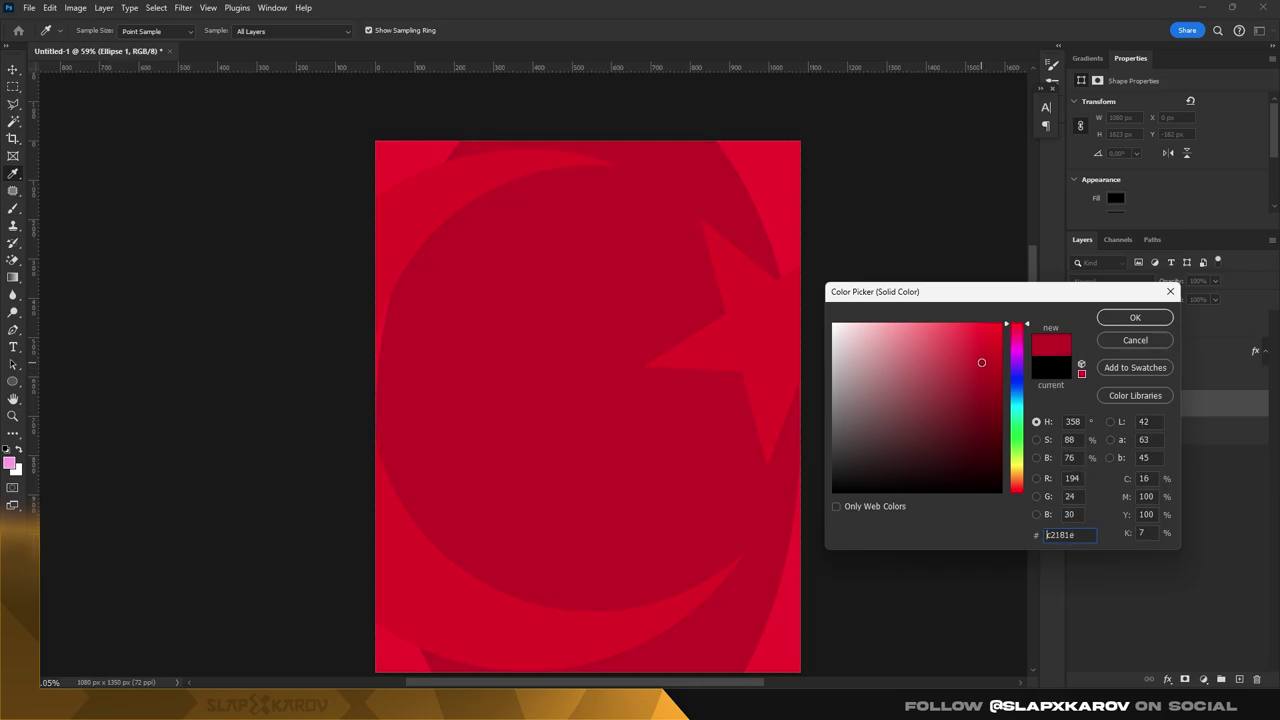
click(1136, 318)
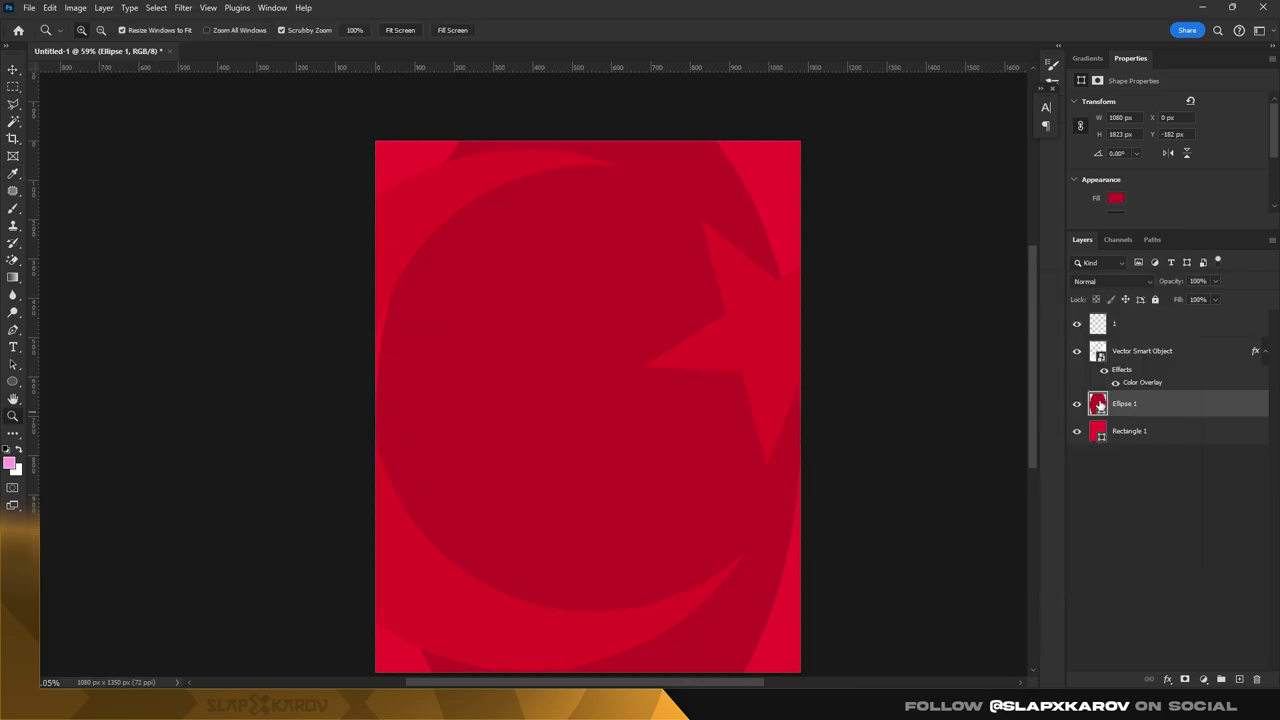
- Duplicate the ellipse above the emblem, fill it 000000 black, and load its outline selection
drag(1178, 406, 1120, 342)
double_click(1099, 348)
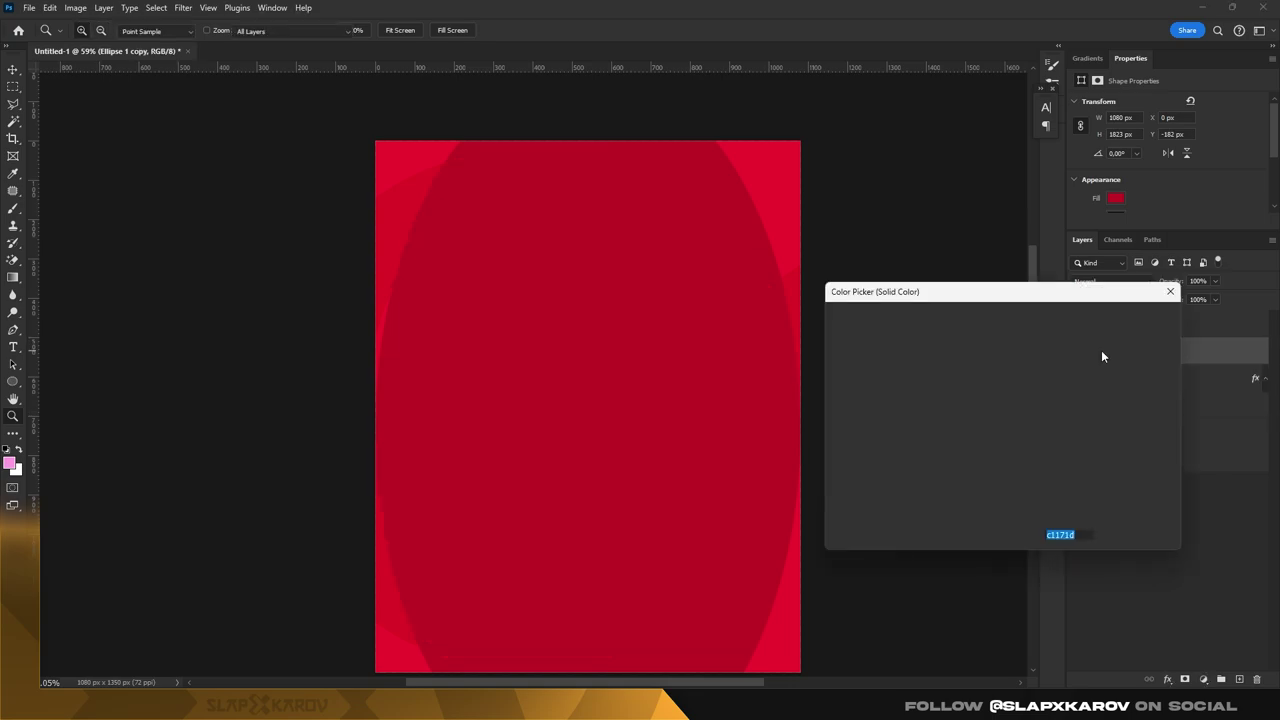
text(000000)
click(1128, 318)
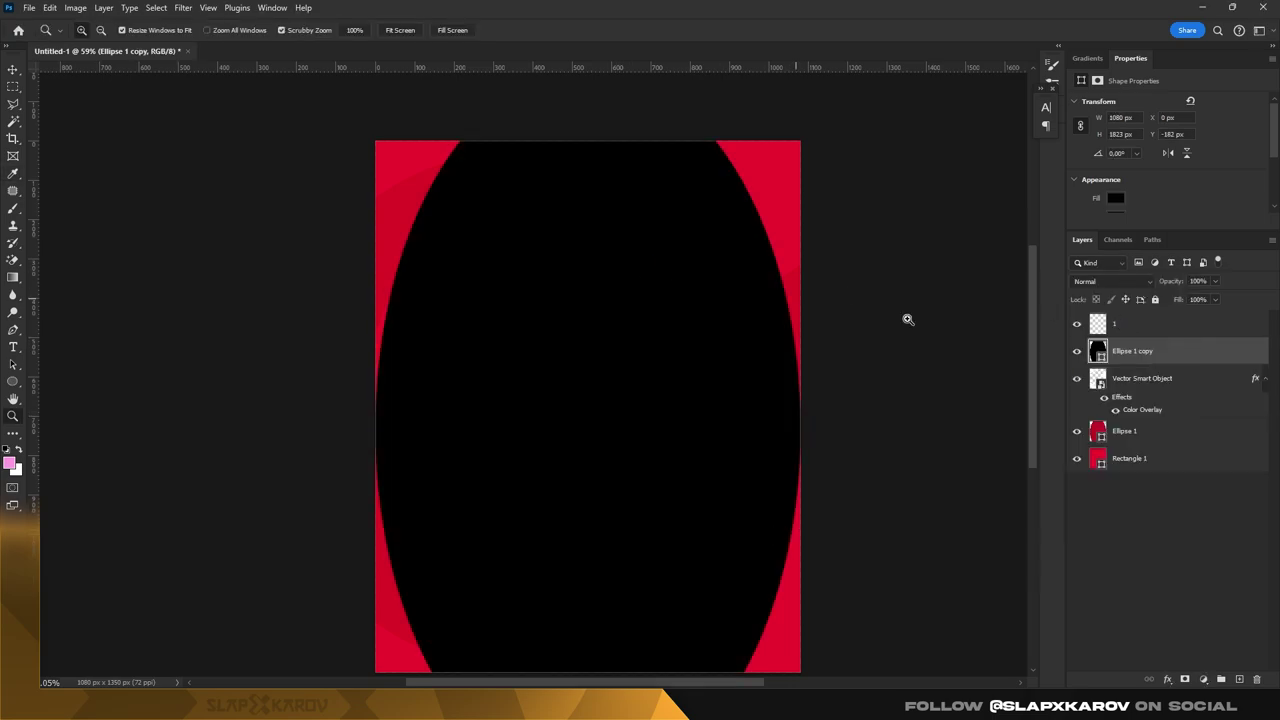
ctrl+click(1100, 354)
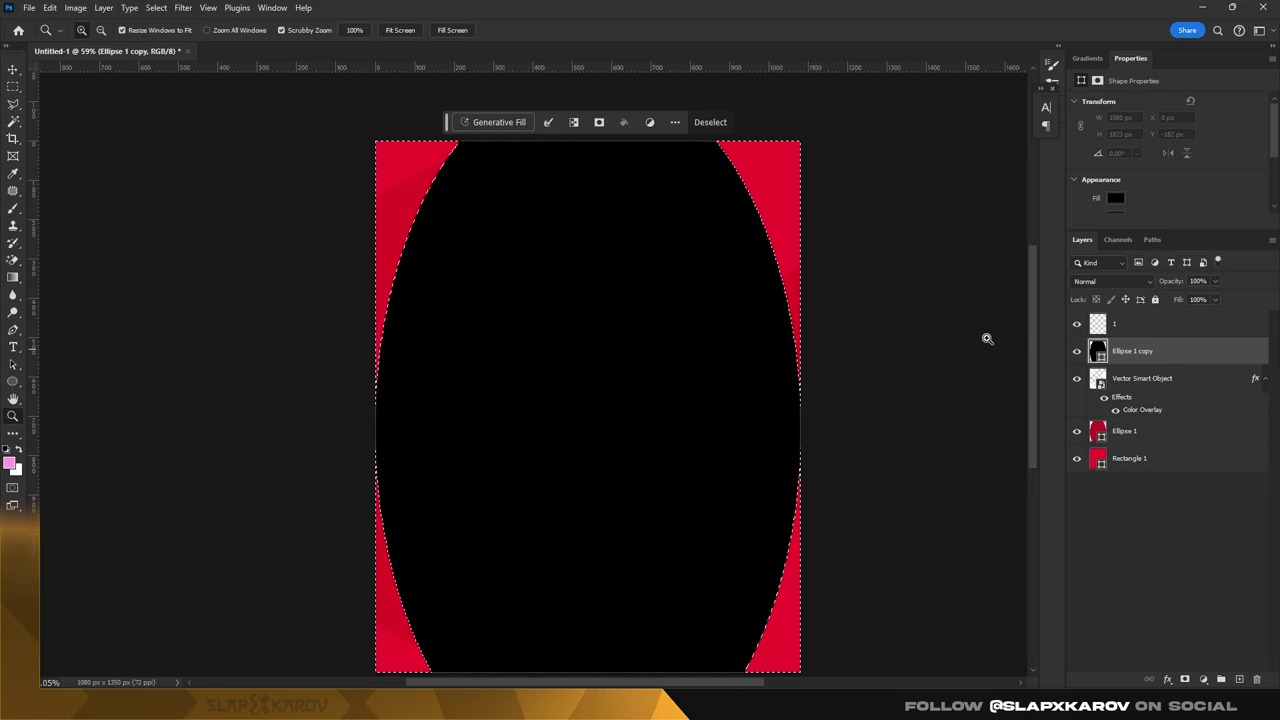
- Add a white Solid Color fill layer masked by the ellipse selection
scroll(574, 294, up, 1)
key(b)
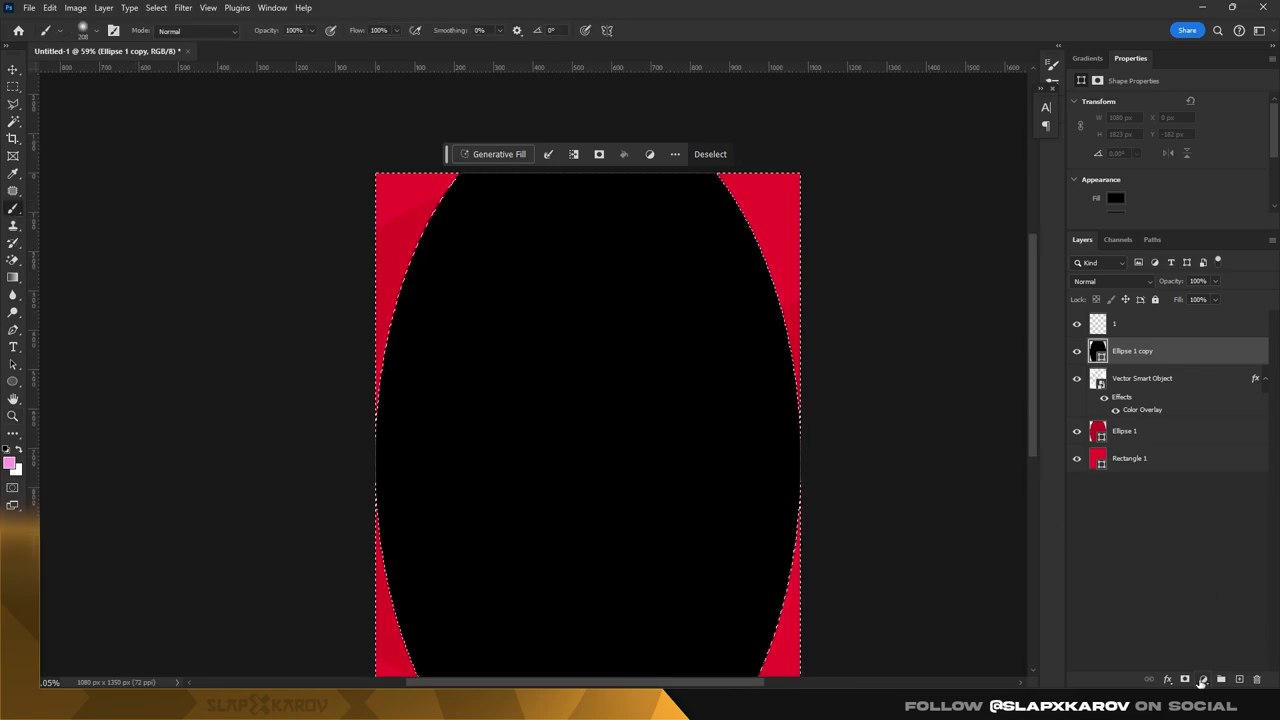
click(1203, 679)
click(1190, 444)
click(1128, 318)
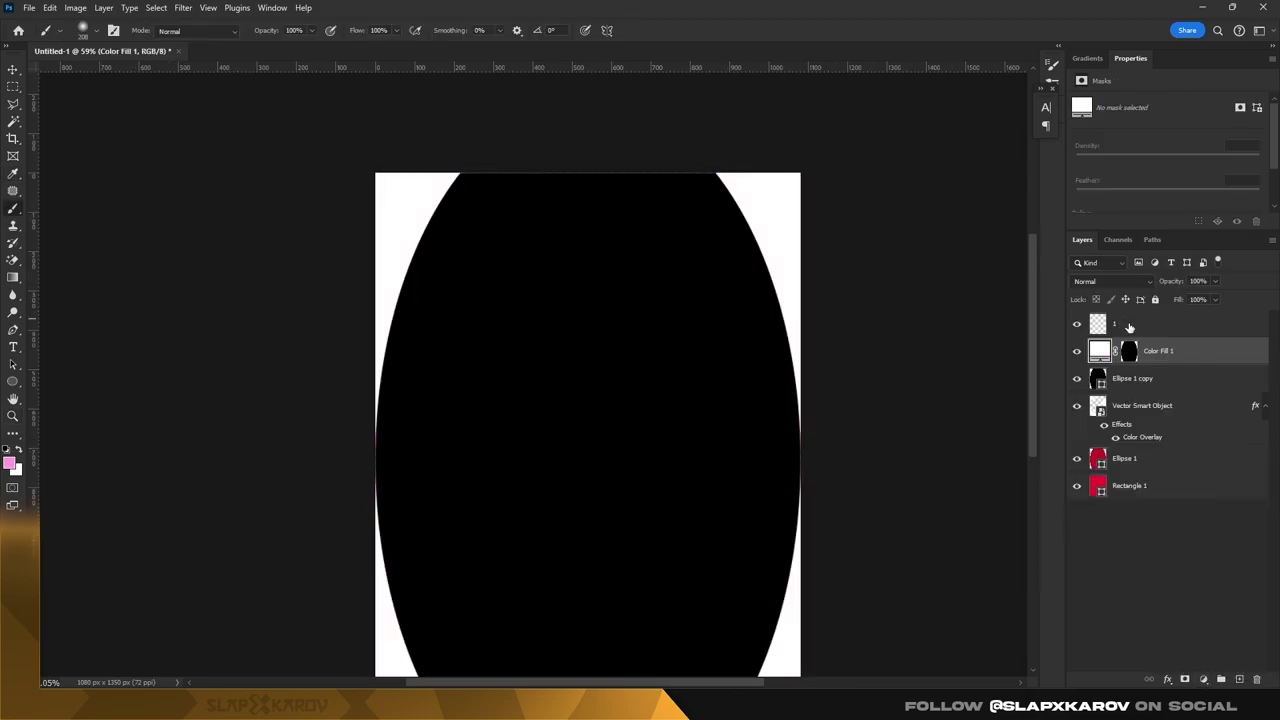
- Select the lower half of the page and paint black on the fill's mask
scroll(497, 332, down, 2)
click(14, 89)
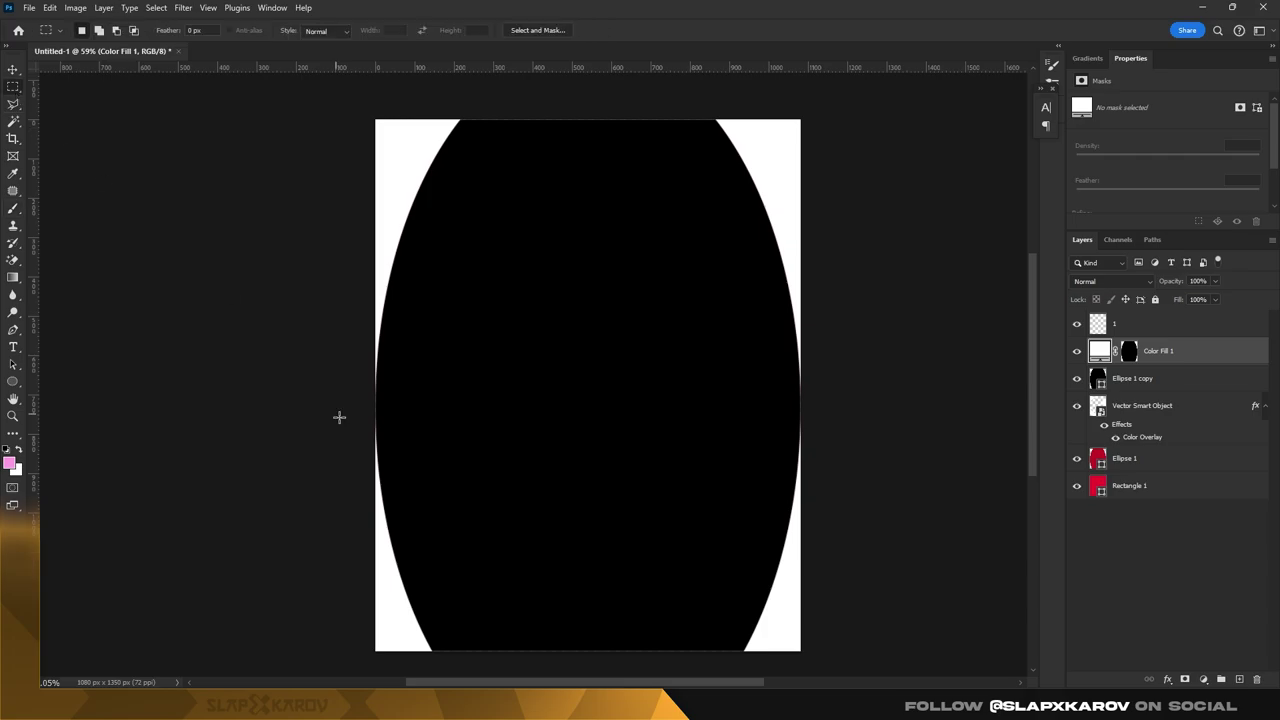
drag(858, 647, 855, 655)
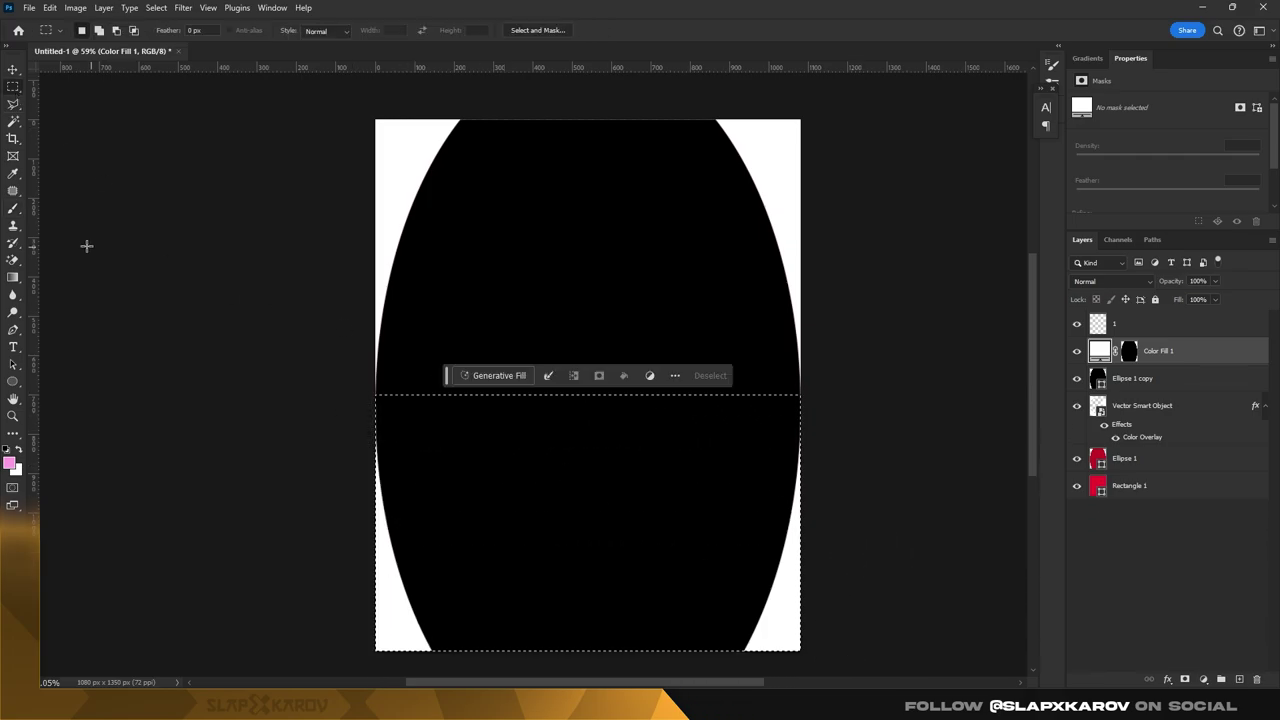
click(15, 210)
click(1129, 351)
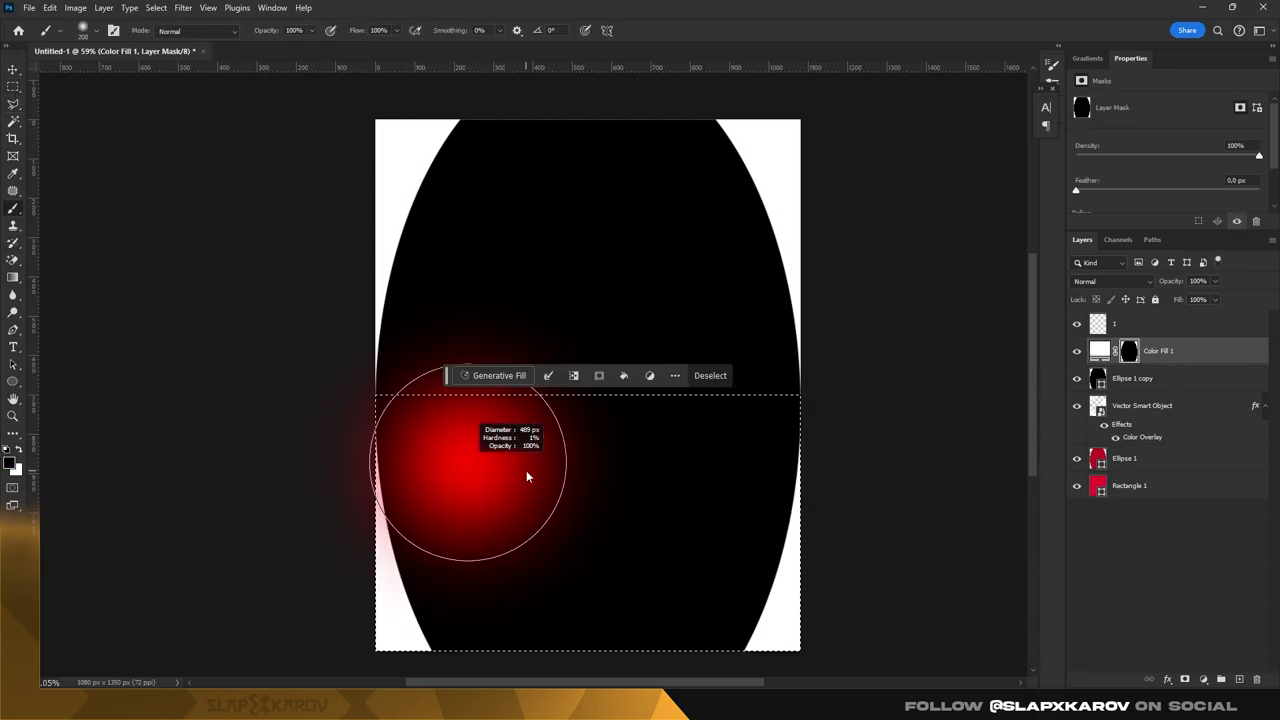
mouse_move(497, 494)
mouse_down()
mouse_move(436, 492)
mouse_move(366, 586)
mouse_up()
key(ctrl+z)
right_click(574, 508)
key(Escape)
key(x)
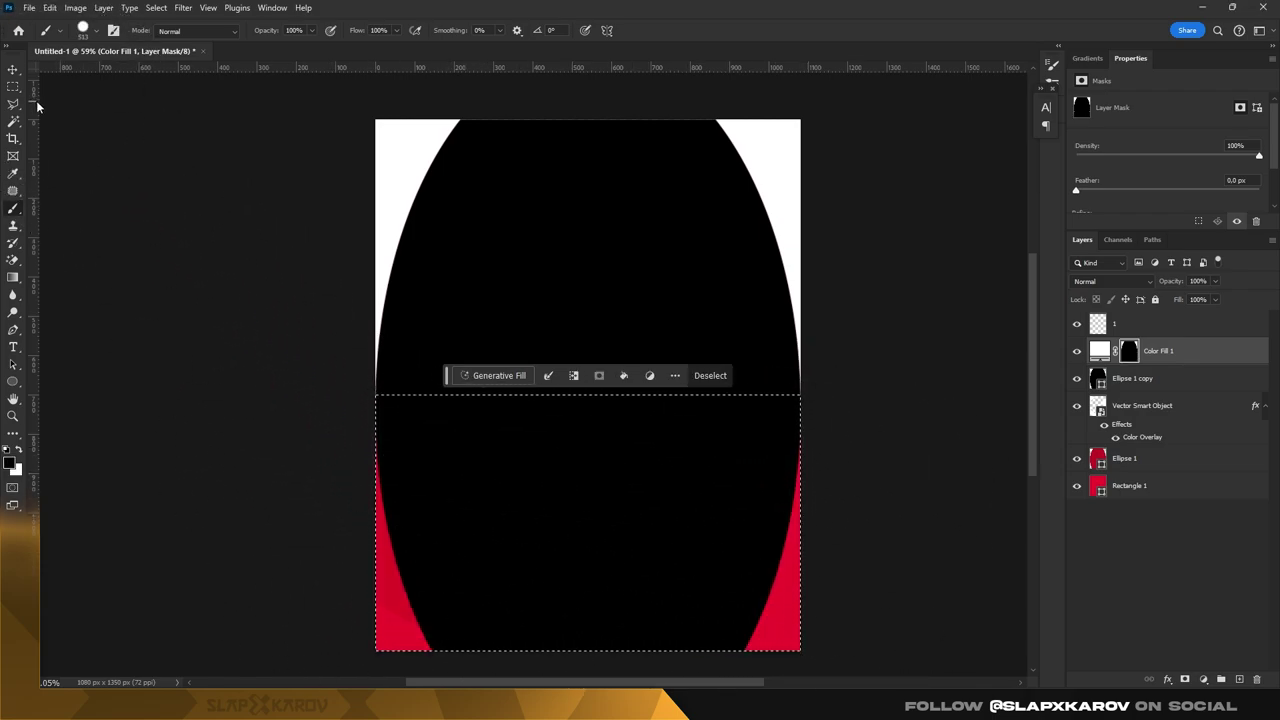
- Deselect and hide the black Ellipse 1 copy
click(13, 87)
click(257, 171)
click(1077, 378)
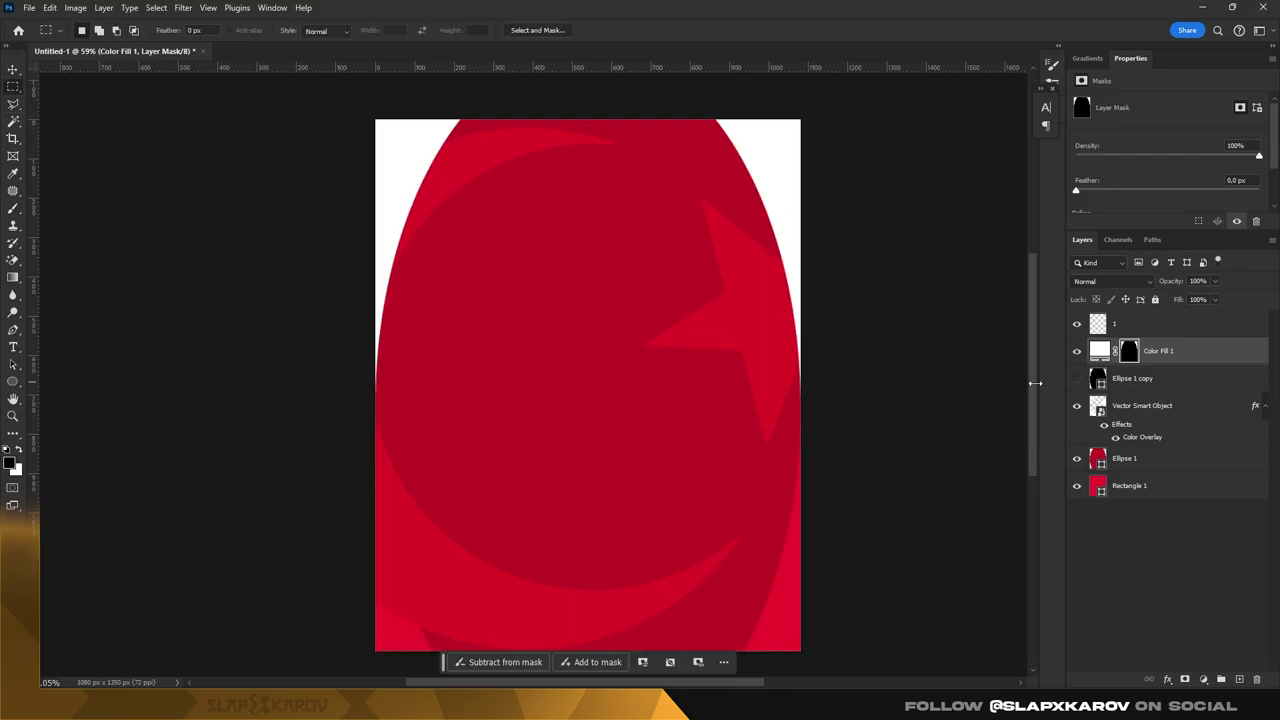
key(z)
click(634, 214)
mouse_move(656, 223)
mouse_down()
mouse_move(634, 220)
mouse_move(657, 223)
mouse_up()
- Duplicate the emblem above the white fill and mask it with the fill's shape
click(1147, 405)
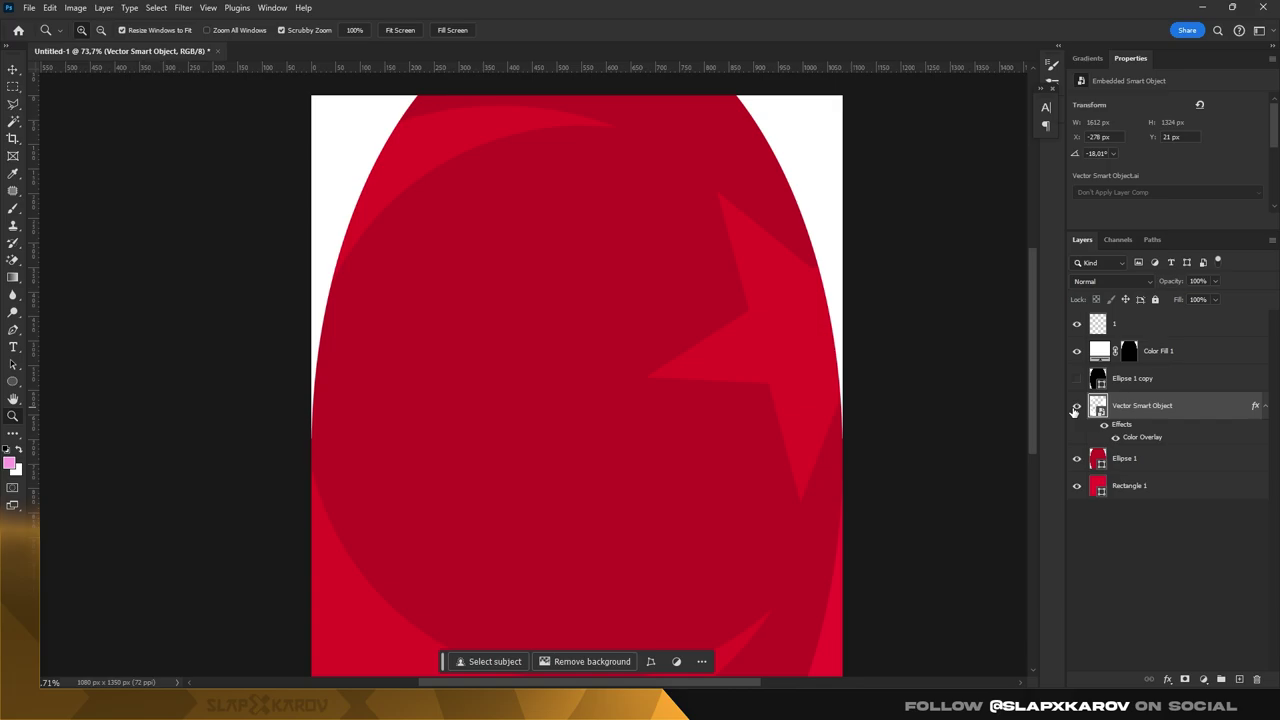
click(1077, 406)
click(1077, 406)
drag(1168, 352, 1170, 352)
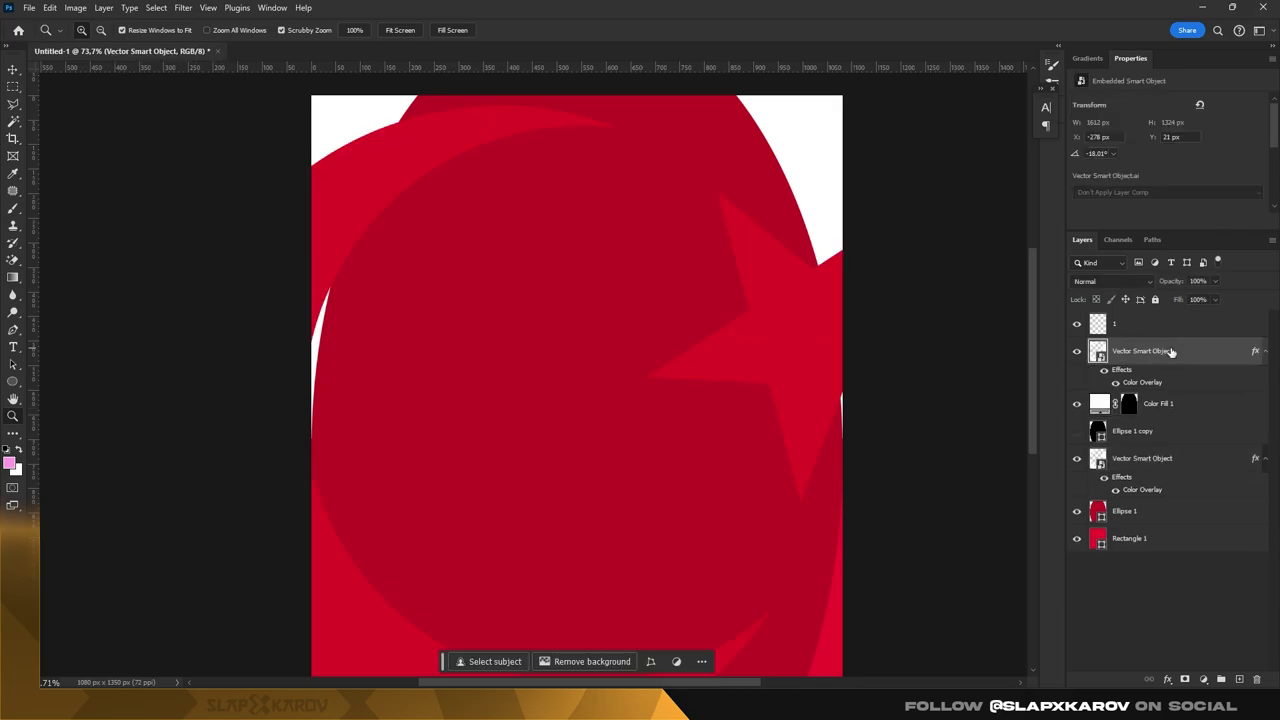
ctrl+click(1131, 405)
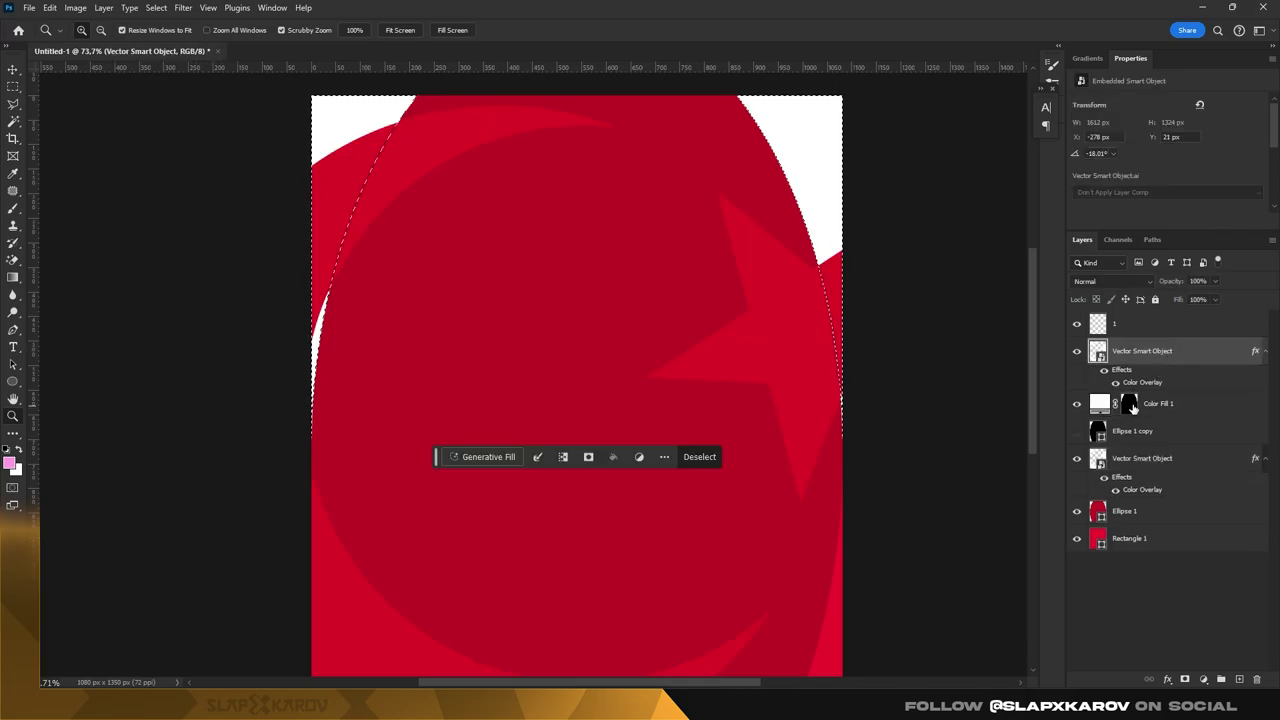
click(1186, 678)
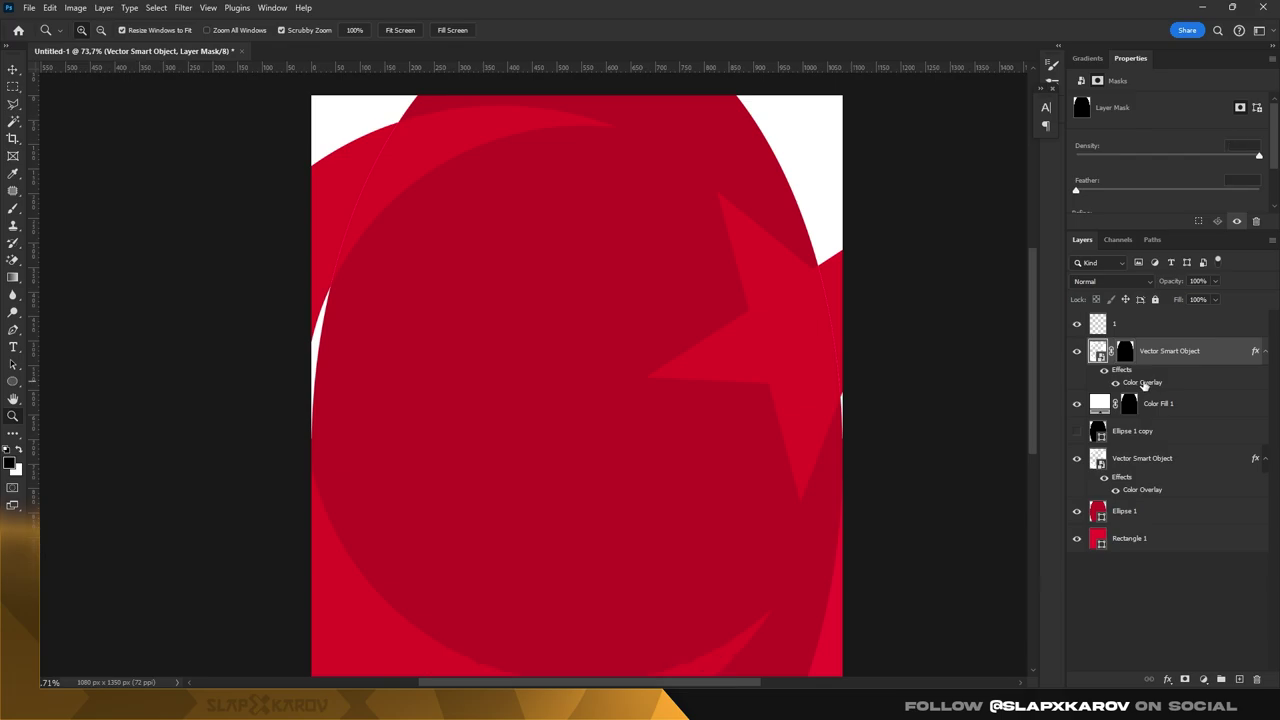
- Change the emblem copy's Color Overlay to light grey-pink #e1d6d6
double_click(1143, 382)
drag(987, 190, 949, 317)
click(1036, 389)
click(844, 176)
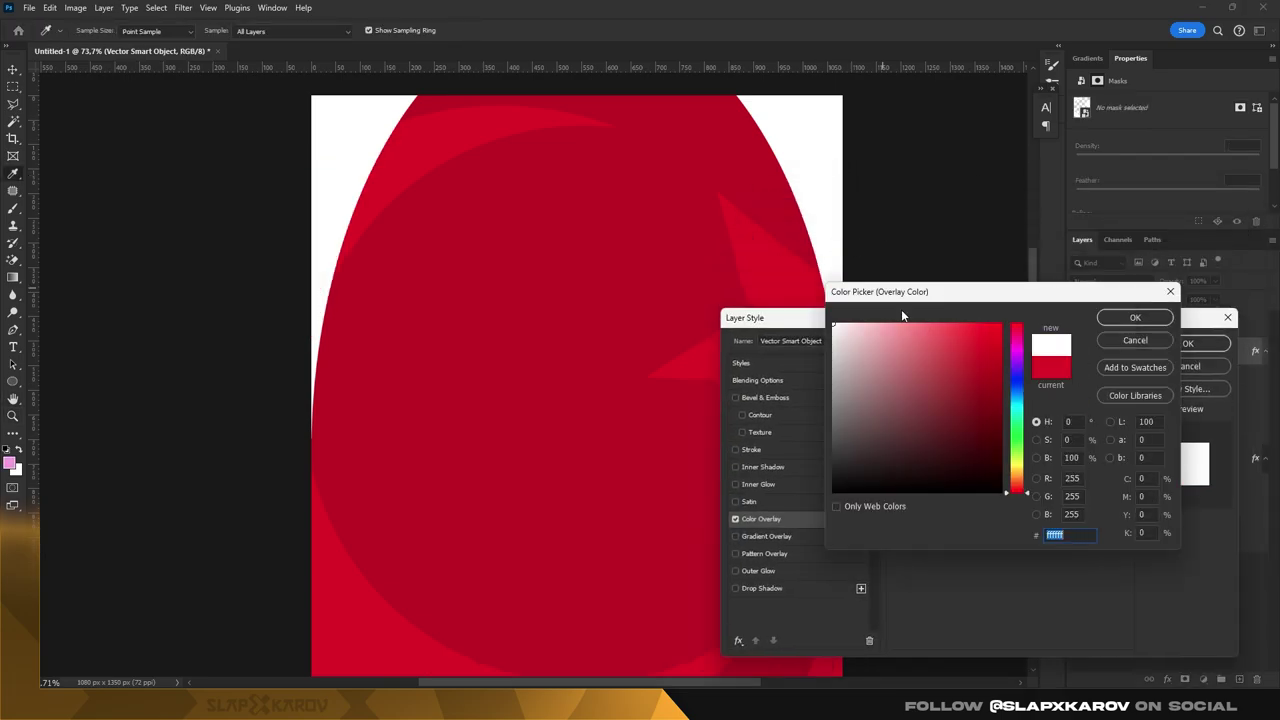
click(840, 342)
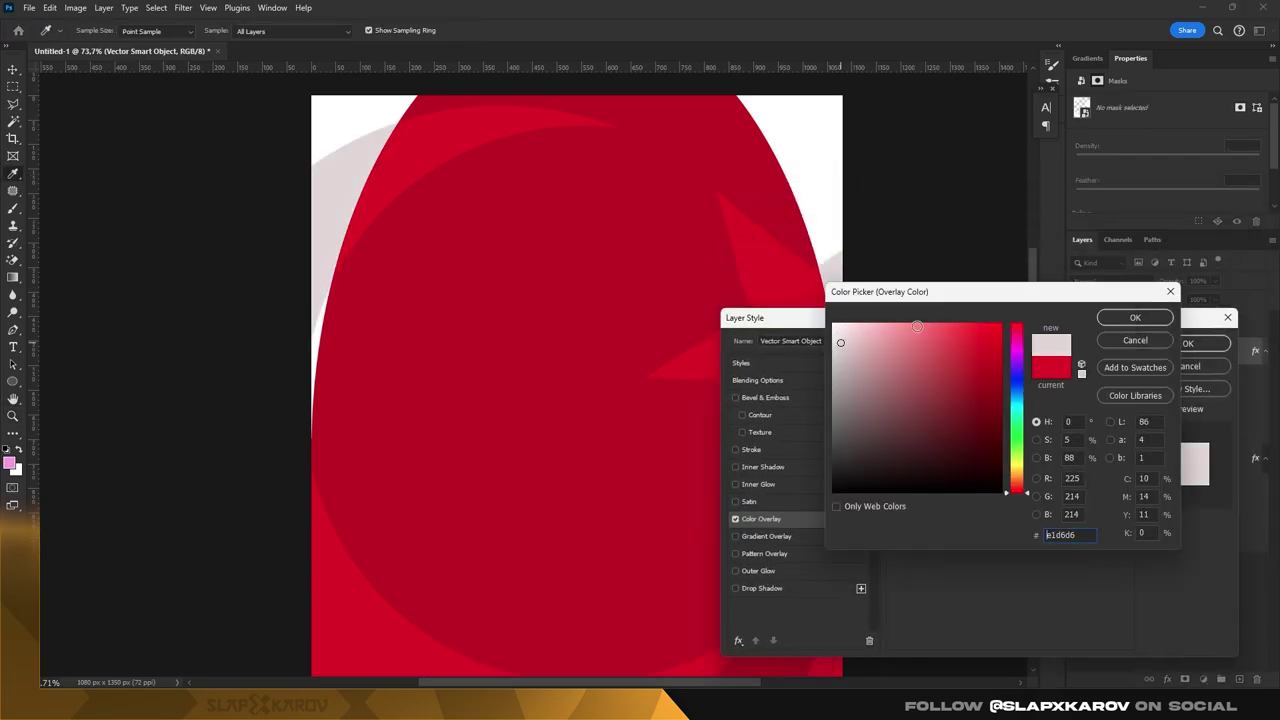
click(1135, 318)
click(1188, 343)
key(z)
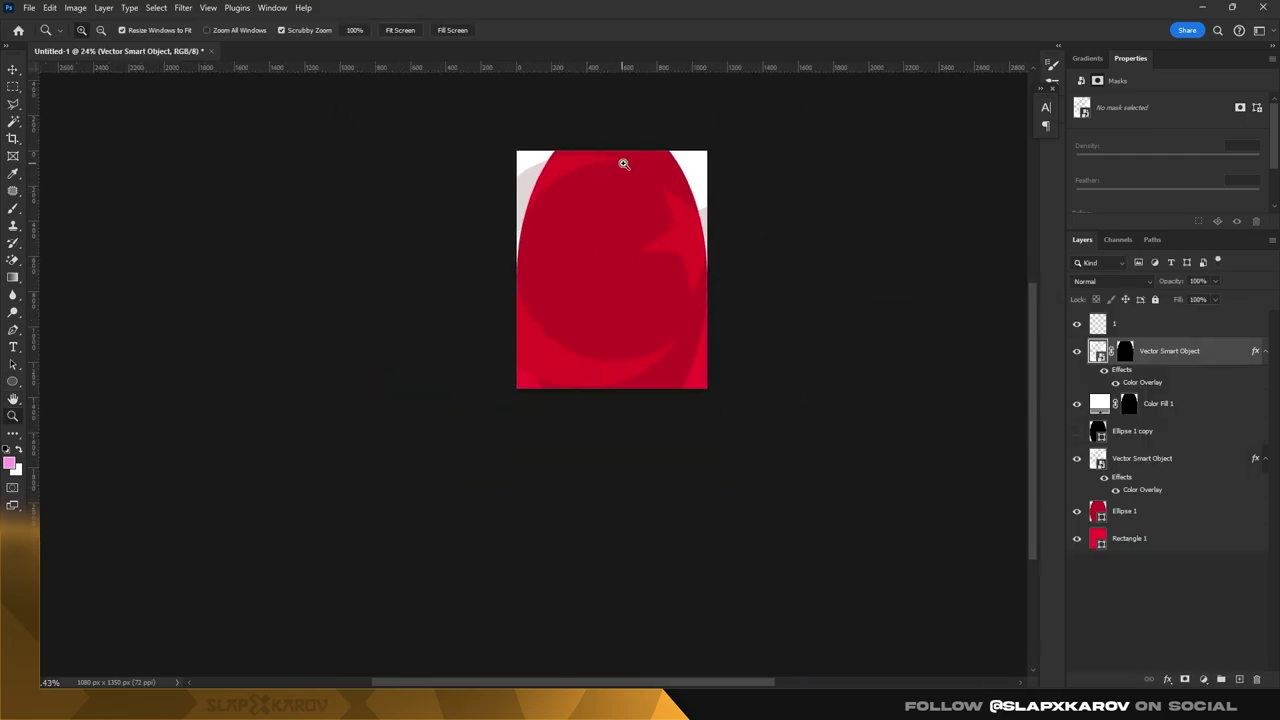
drag(603, 191, 658, 179)
mouse_move(746, 277)
mouse_down()
mouse_move(683, 337)
mouse_move(791, 409)
mouse_move(706, 437)
mouse_move(768, 386)
mouse_move(785, 412)
mouse_up()
- Toggle Ellipse 1's visibility to compare the poster with and without it
click(1124, 515)
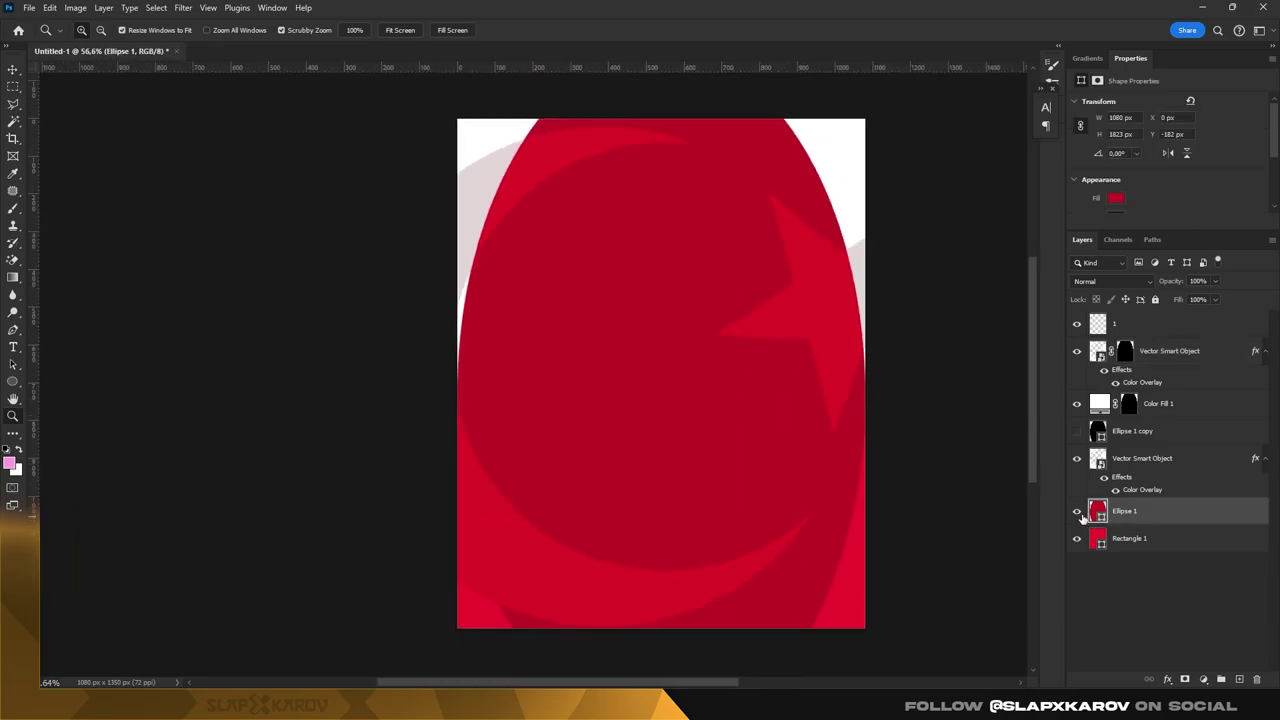
click(1077, 511)
click(1077, 511)
mouse_move(714, 299)
mouse_down()
mouse_move(691, 289)
mouse_move(731, 291)
mouse_move(702, 336)
mouse_up()
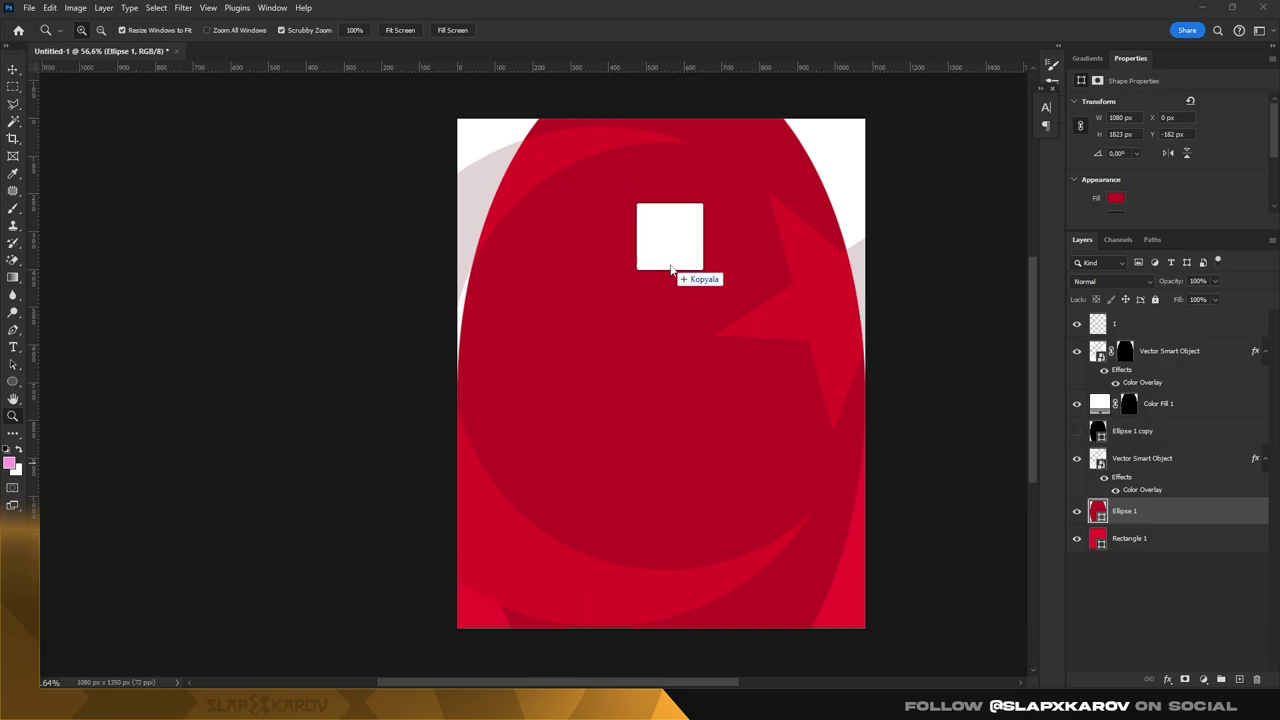
- Place UEFA_Euro_2024_Logo as the top layer and shrink it to about 88 × 117 px
drag(671, 266, 672, 270)
key(Return)
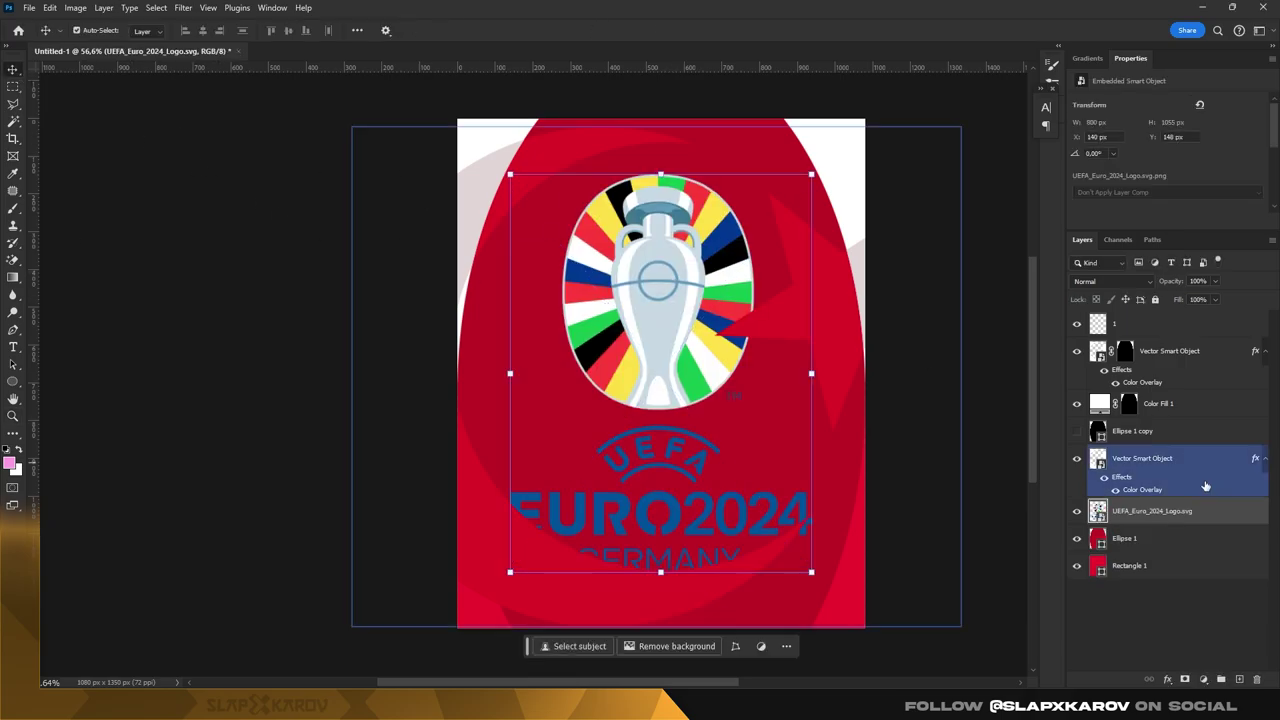
drag(1150, 511, 1150, 318)
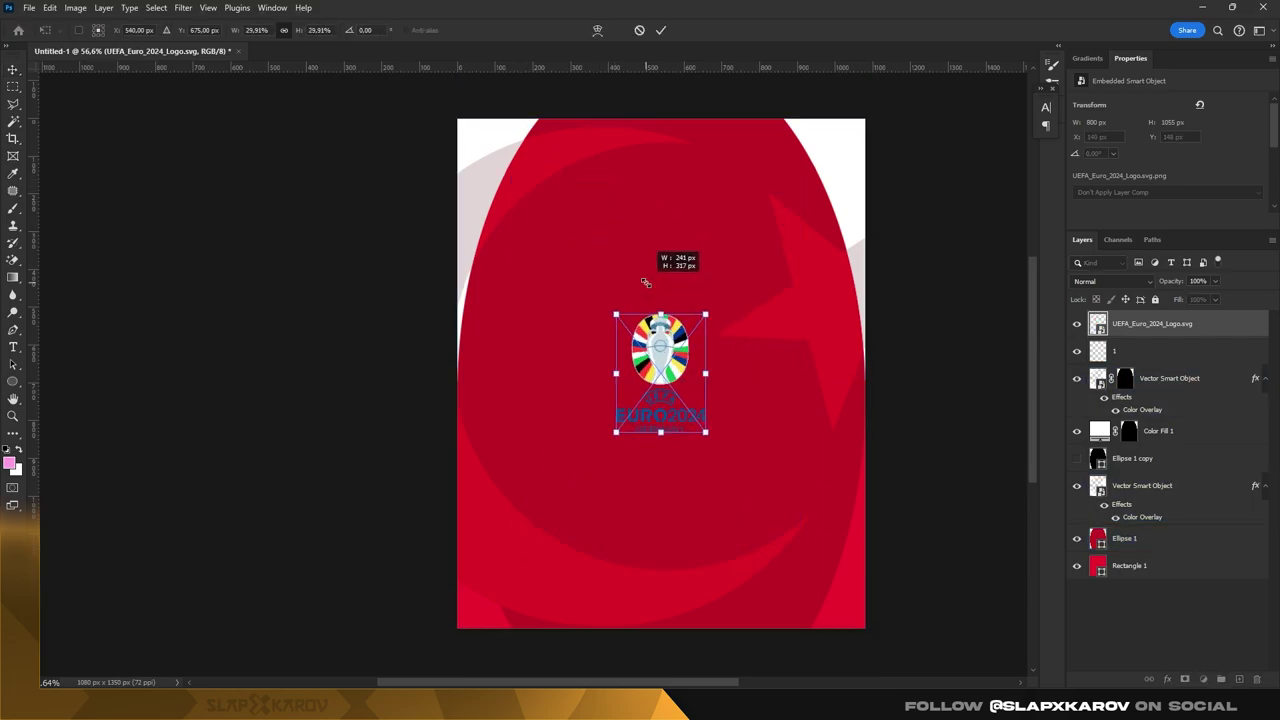
mouse_move(518, 177)
mouse_down()
mouse_move(628, 329)
mouse_move(814, 440)
mouse_move(804, 448)
mouse_move(798, 368)
mouse_up()
key(ctrl+t)
key(Return)
- Nudge the logo slightly upward into place over the star
drag(811, 434, 870, 434)
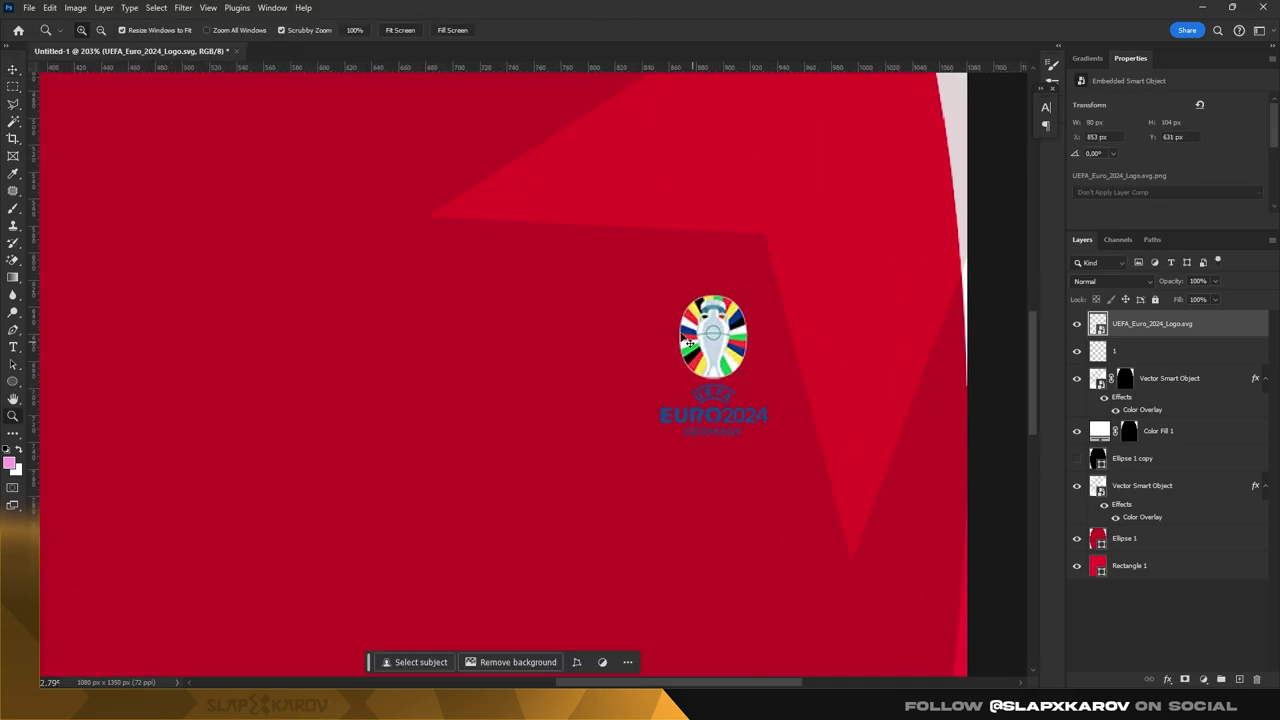
key(ctrl+t)
drag(712, 310, 712, 304)
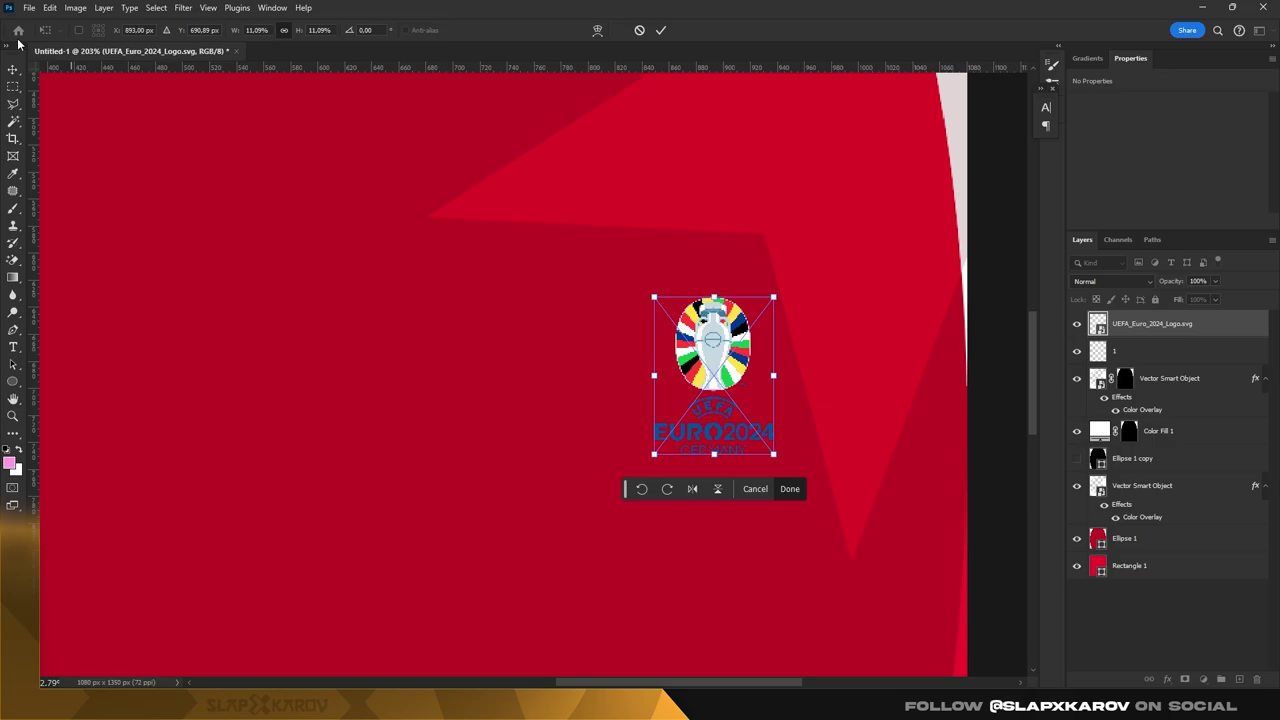
key(Return)
key(z)
drag(1025, 372, 985, 372)
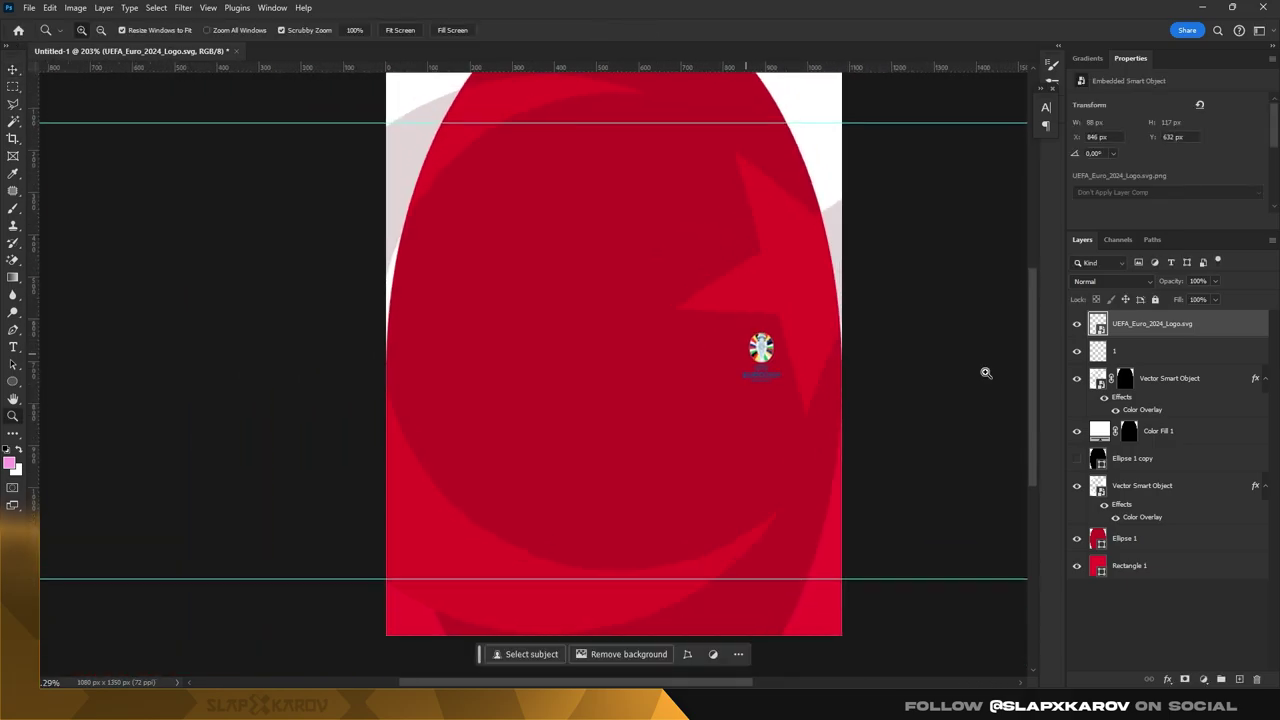
- Inside the logo smart object, add a white fill clipped to the logo with an inverted mask
double_click(1098, 325)
click(1203, 679)
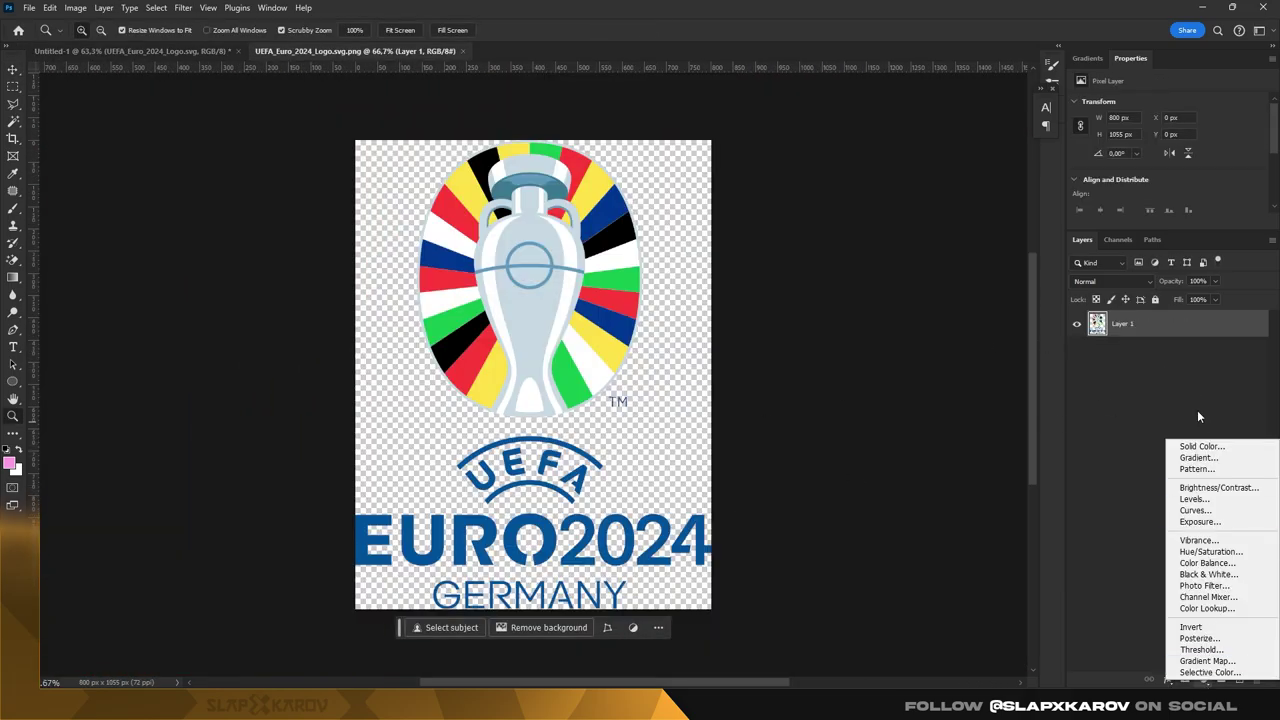
click(1213, 683)
click(1206, 455)
click(836, 325)
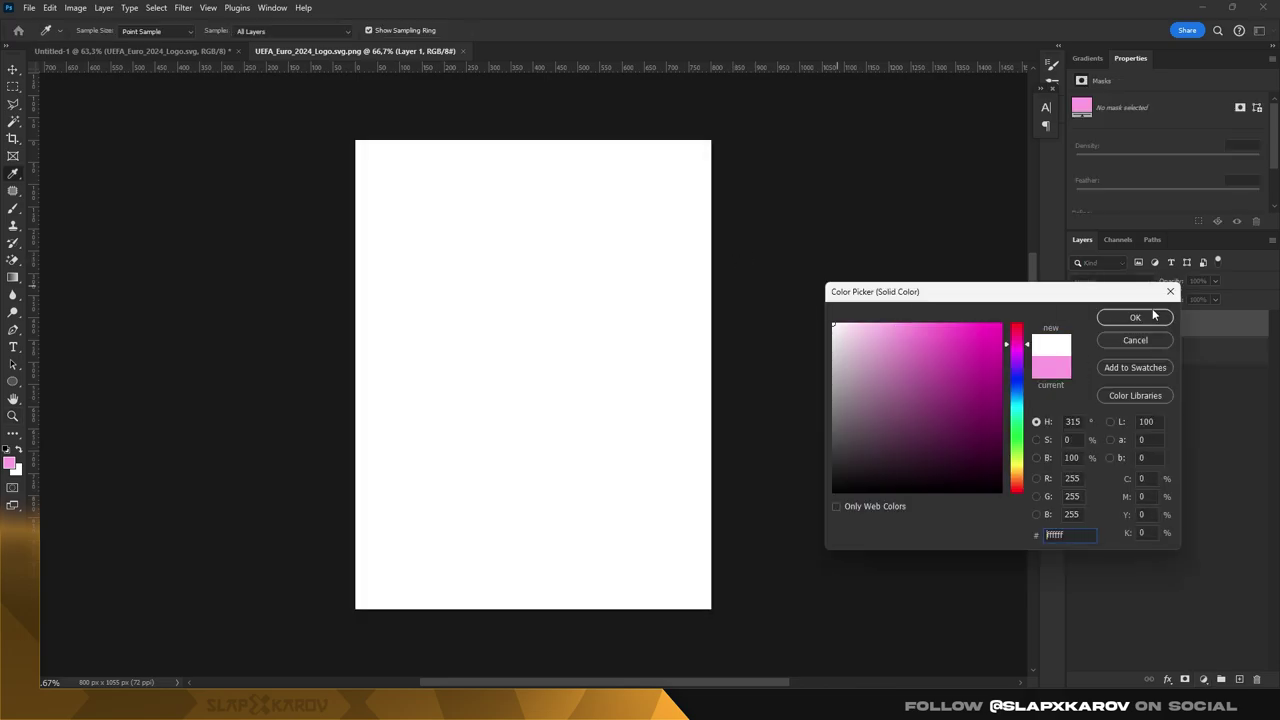
click(1140, 318)
right_click(1183, 330)
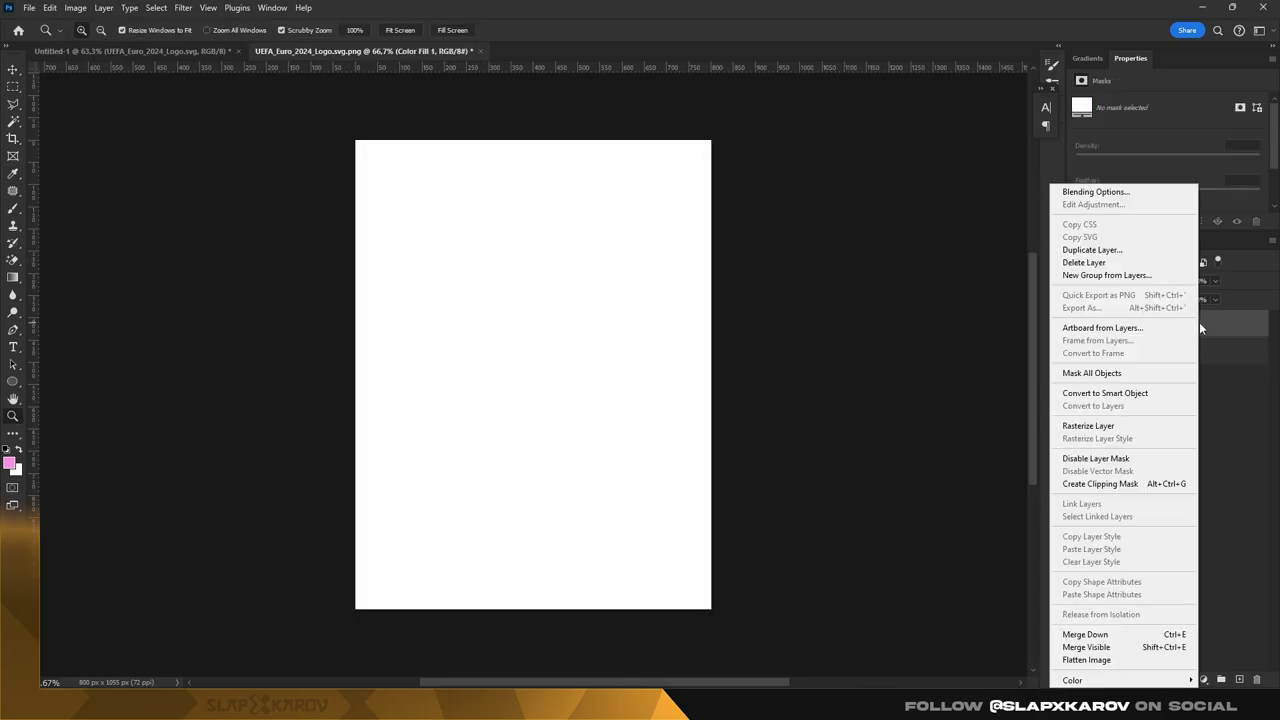
click(1100, 483)
click(1140, 323)
key(ctrl+i)
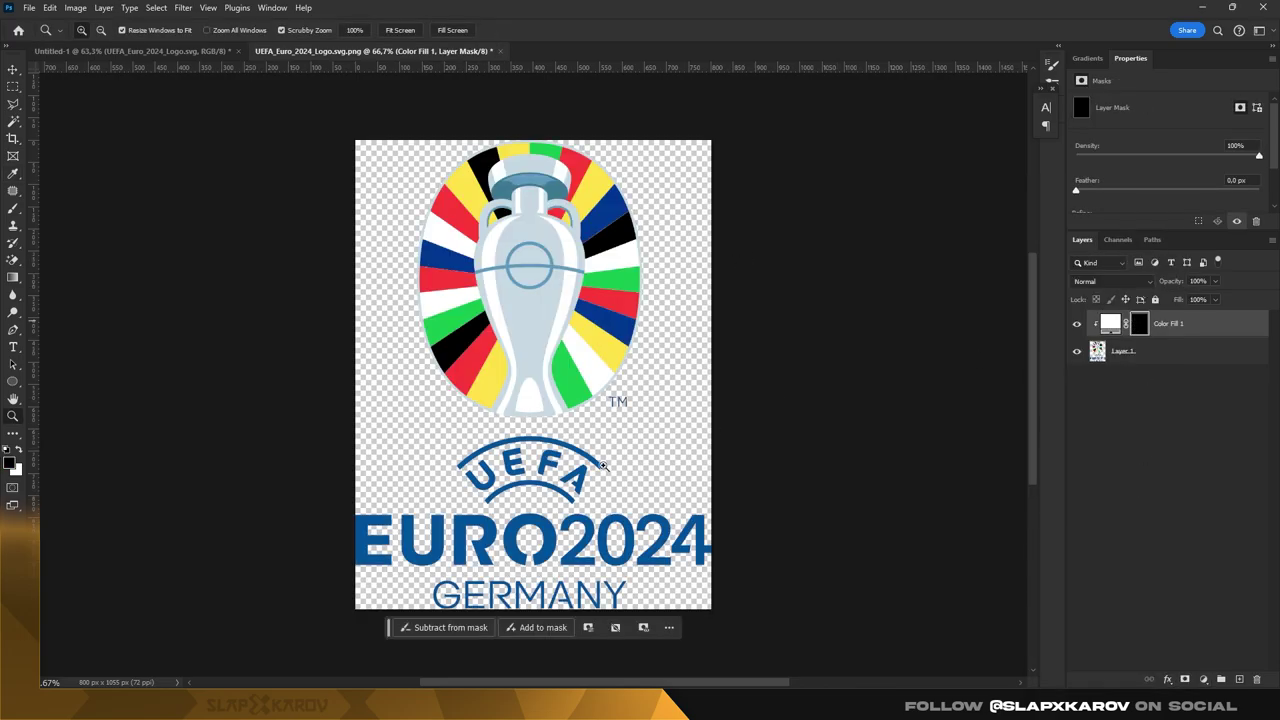
- Paint white on the mask over the UEFA, EURO2024 and GERMANY lettering
scroll(545, 487, up, 2)
scroll(545, 487, up, 1)
key(b)
right_click(636, 290)
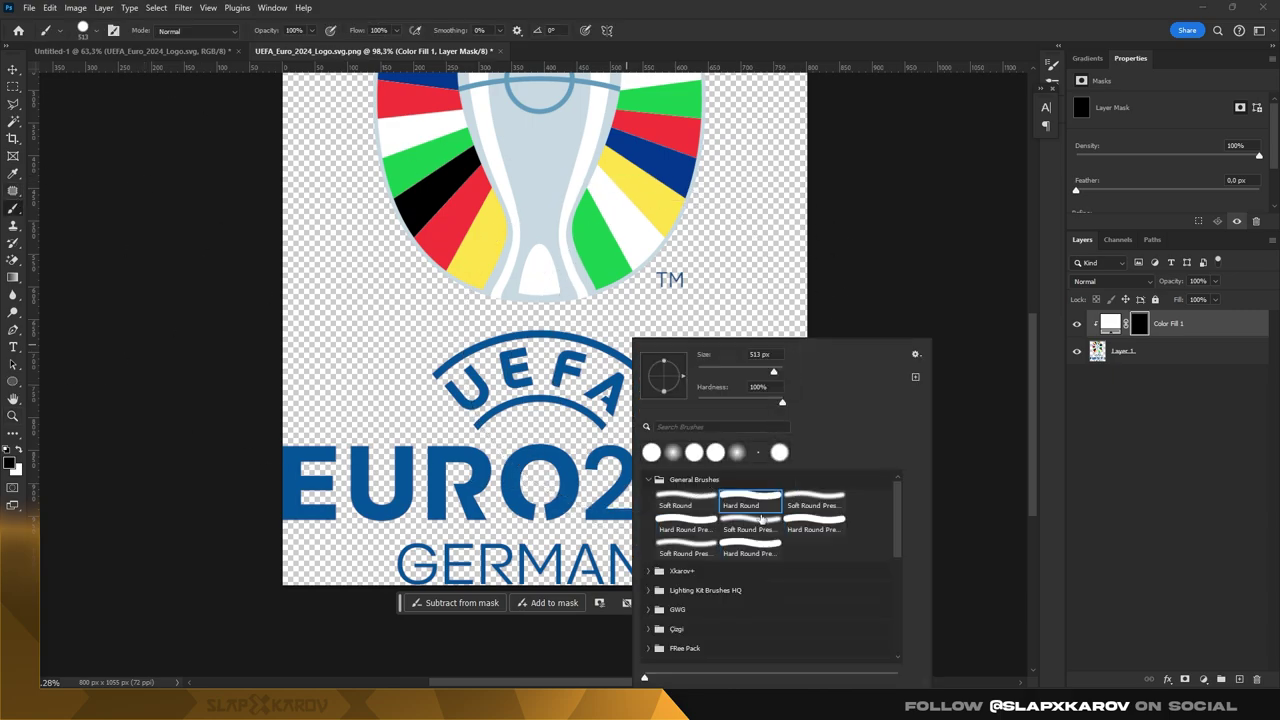
drag(636, 290, 672, 288)
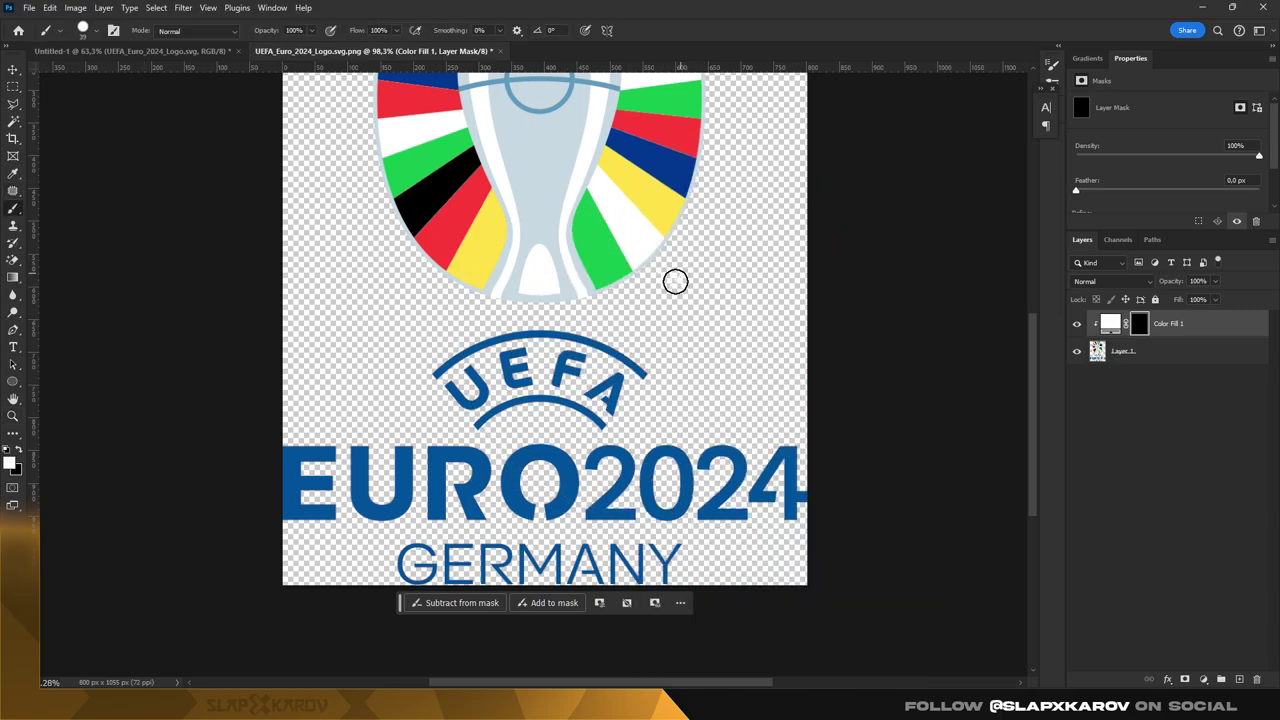
drag(506, 341, 474, 364)
mouse_move(662, 433)
mouse_down()
mouse_move(500, 457)
mouse_move(771, 443)
mouse_up()
- Zoom out to the whole logo and save the edited smart object
key(z)
key(ctrl+0)
key(ctrl+e)
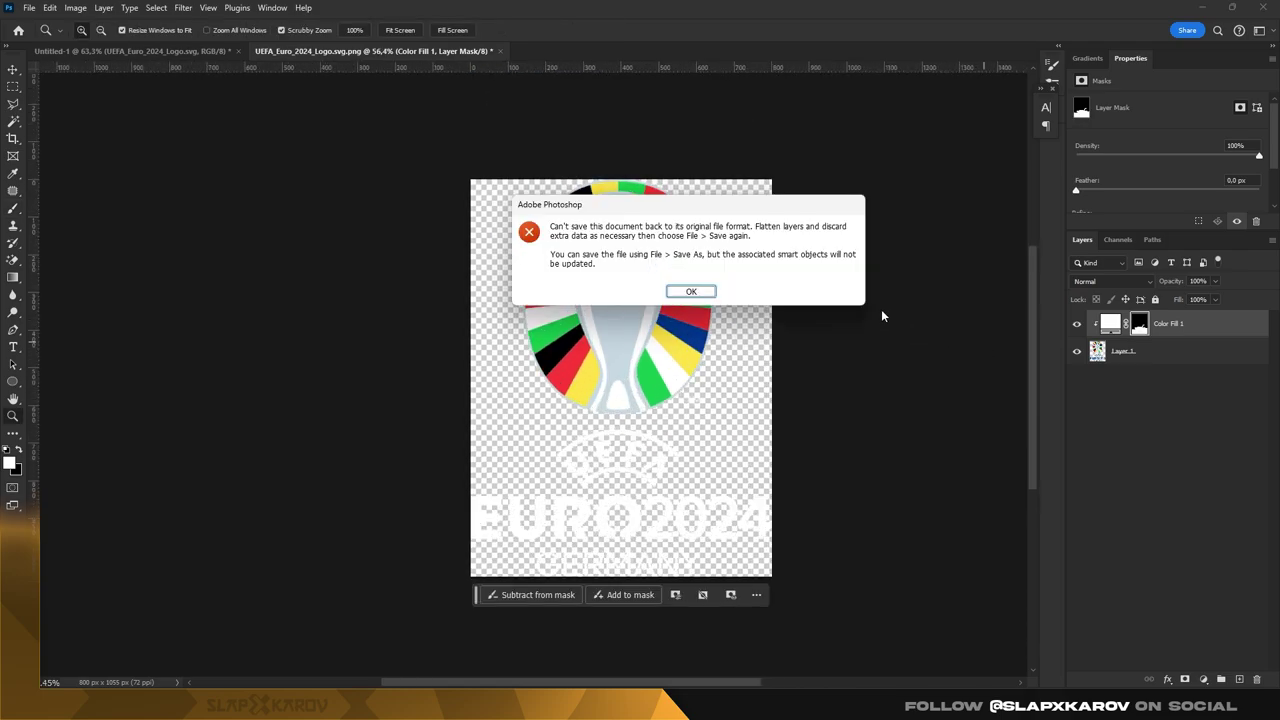
key(Return)
- Return to the poster and add a vertical guide at X 540 px, the page centre
key(ctrl+w)
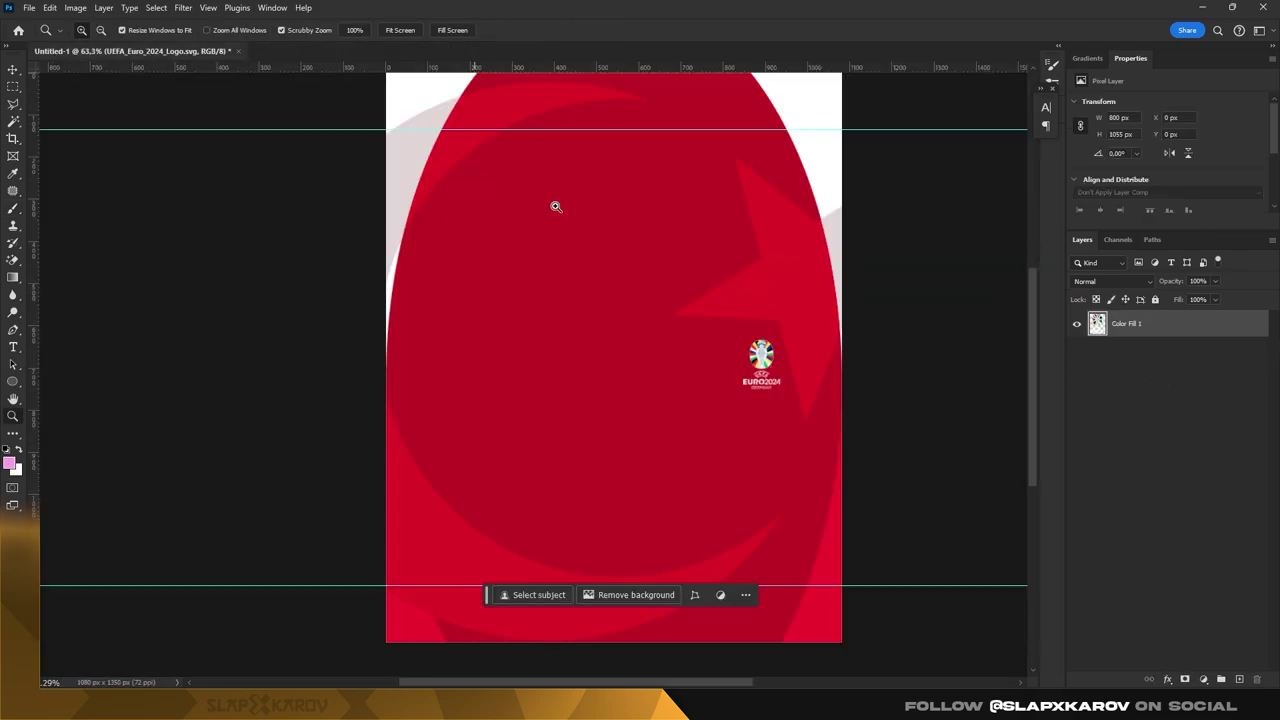
mouse_move(554, 206)
mouse_down()
mouse_move(817, 366)
mouse_move(849, 372)
mouse_move(720, 371)
mouse_move(786, 371)
mouse_up()
key(ctrl+0)
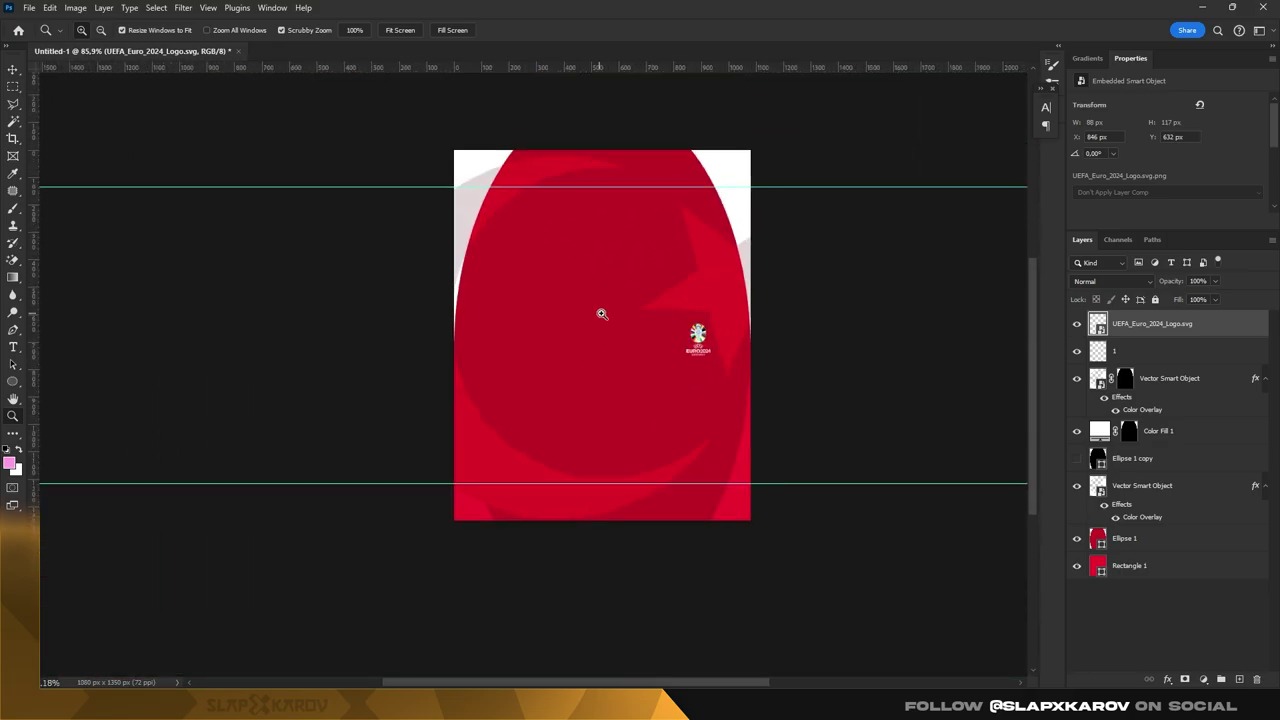
key(alt+comma)
key(ctrl+t)
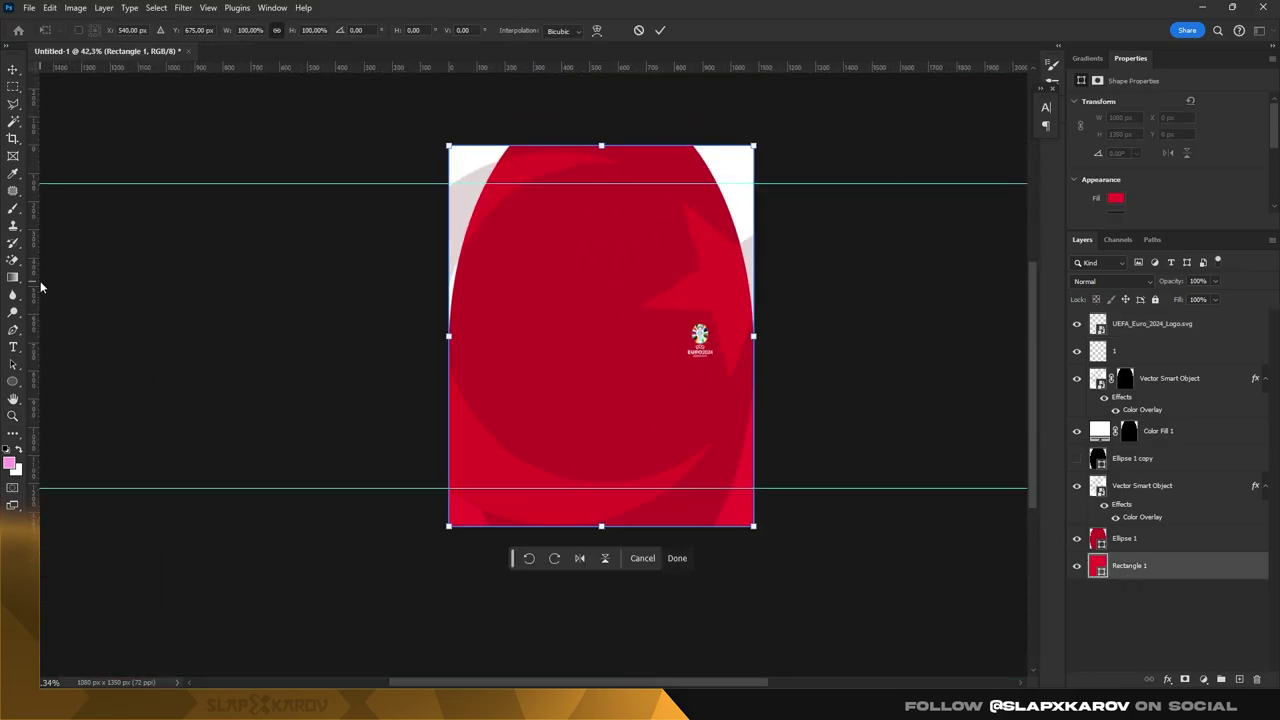
drag(590, 318, 597, 316)
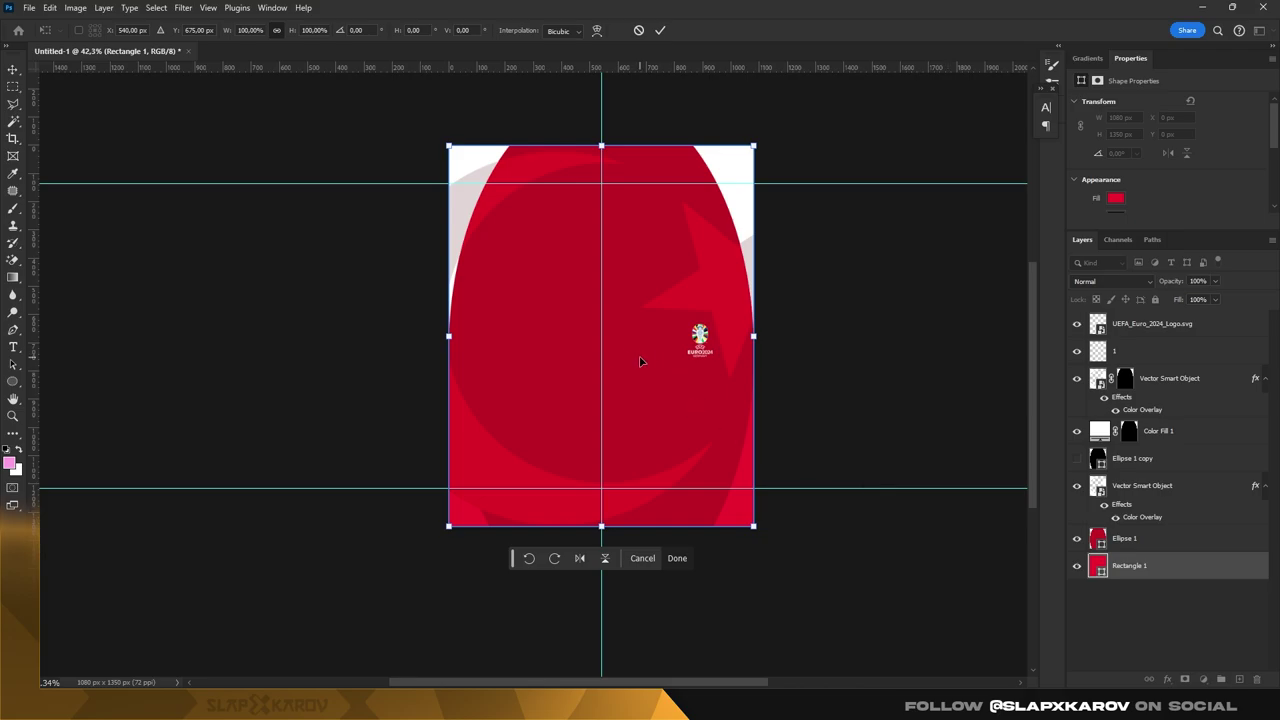
key(Return)
- Zoom to 100% around the logo and select all paths of the Czech flag
scroll(660, 354, up, 6)
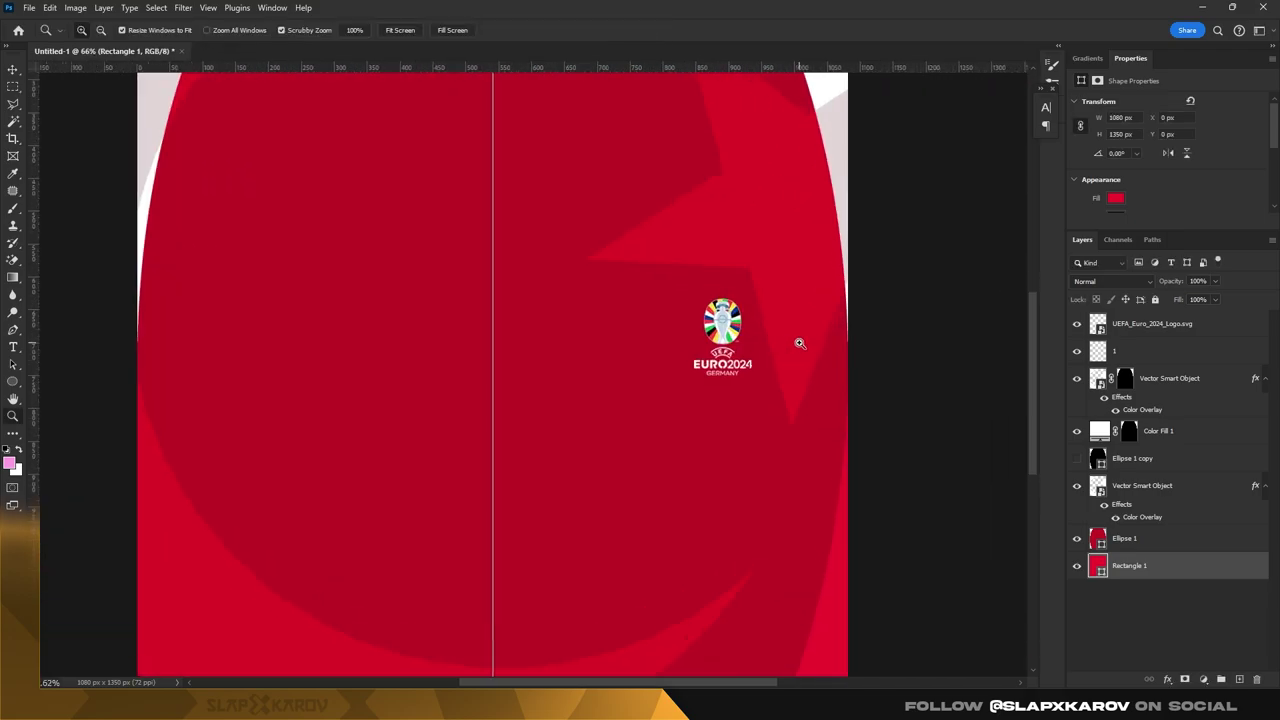
click(710, 318)
key(z)
alt+click(714, 367)
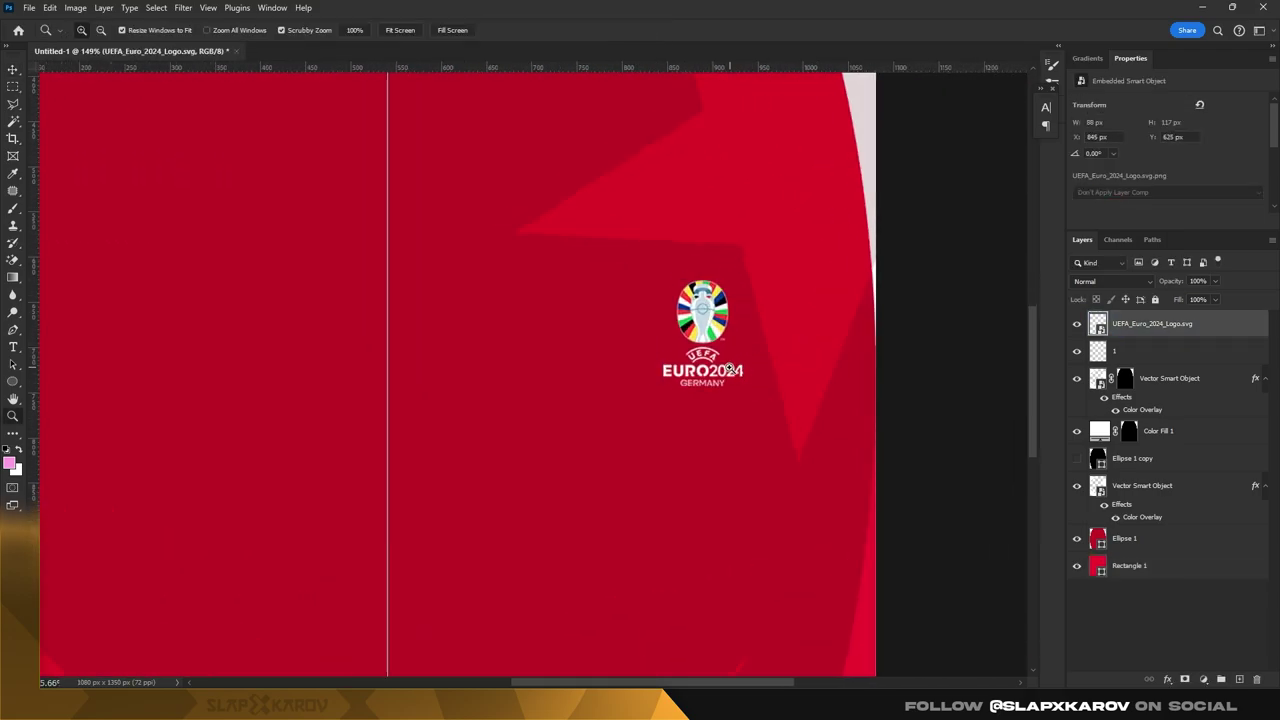
alt+click(714, 367)
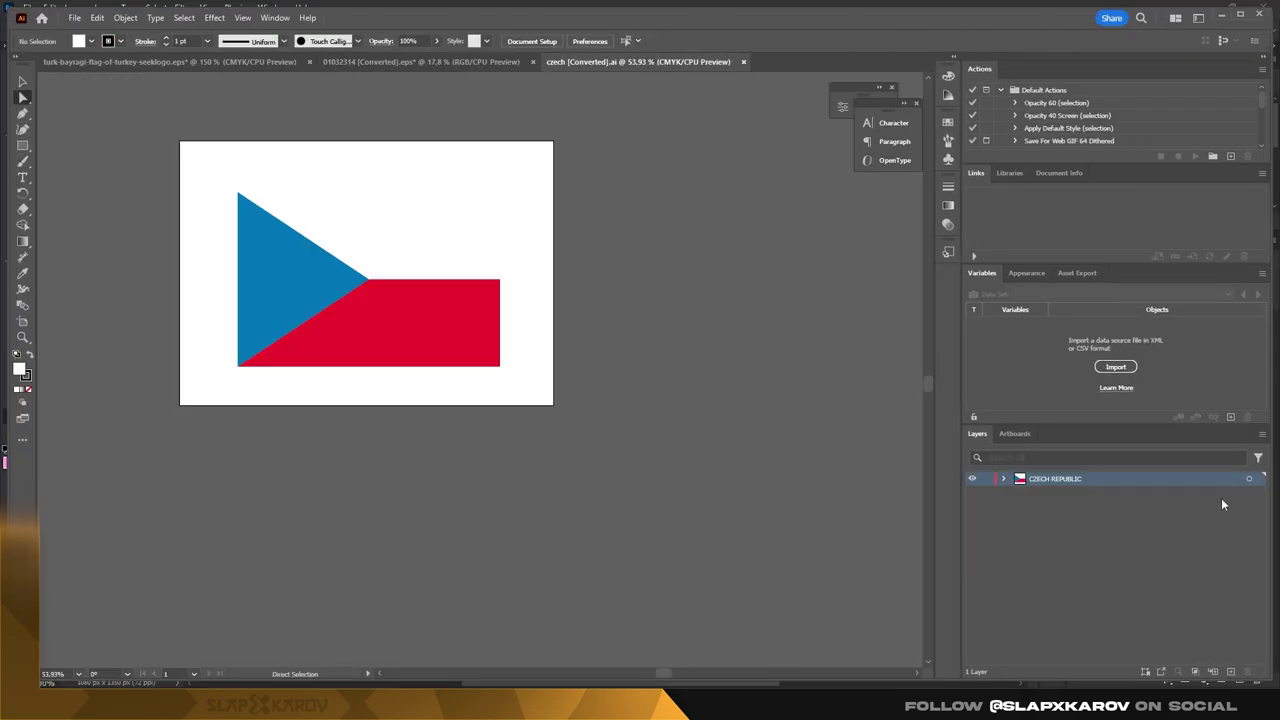
click(1066, 495)
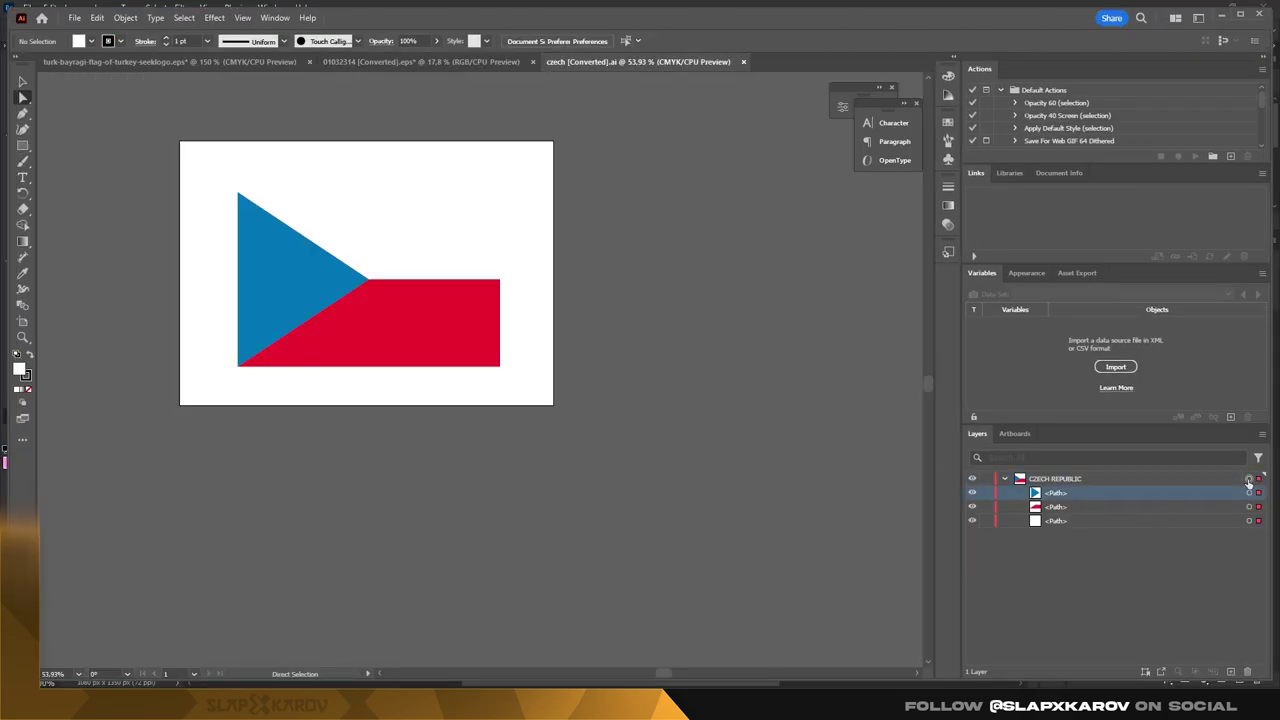
click(1248, 479)
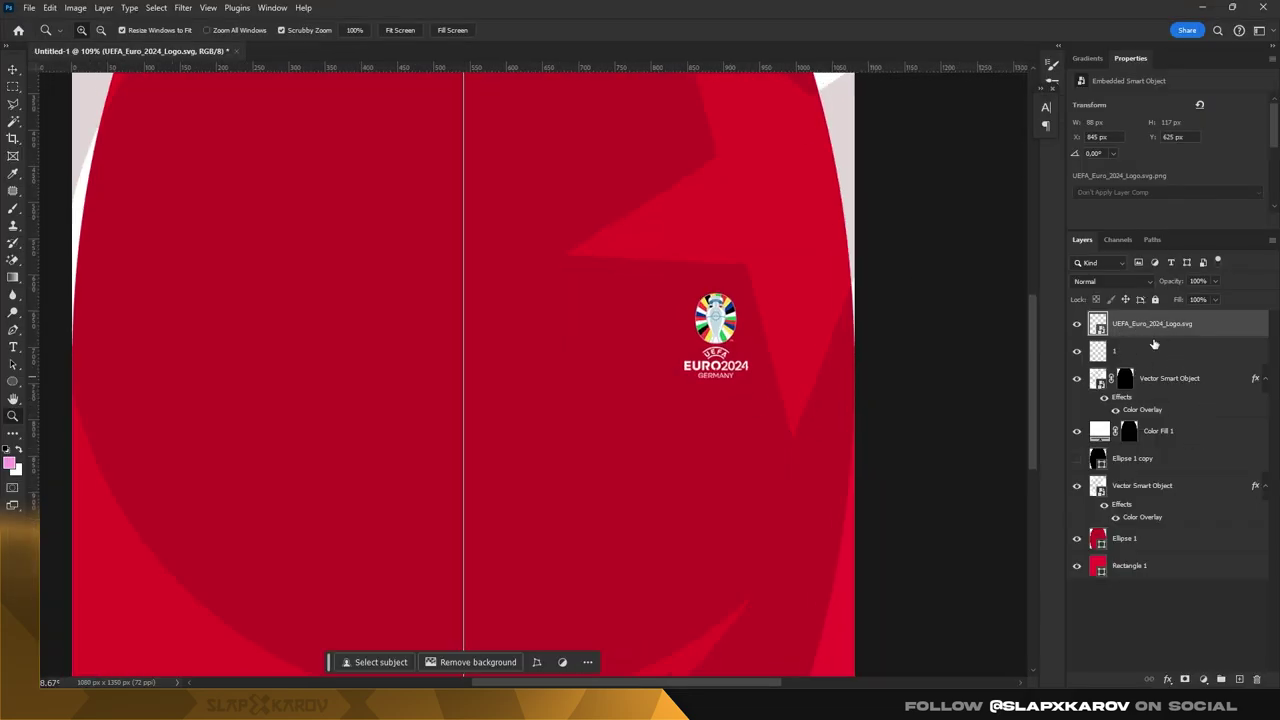
- Put the logo in a LOGO group, then draw a white circle and a copy named 2
click(1221, 680)
text(LOGO)
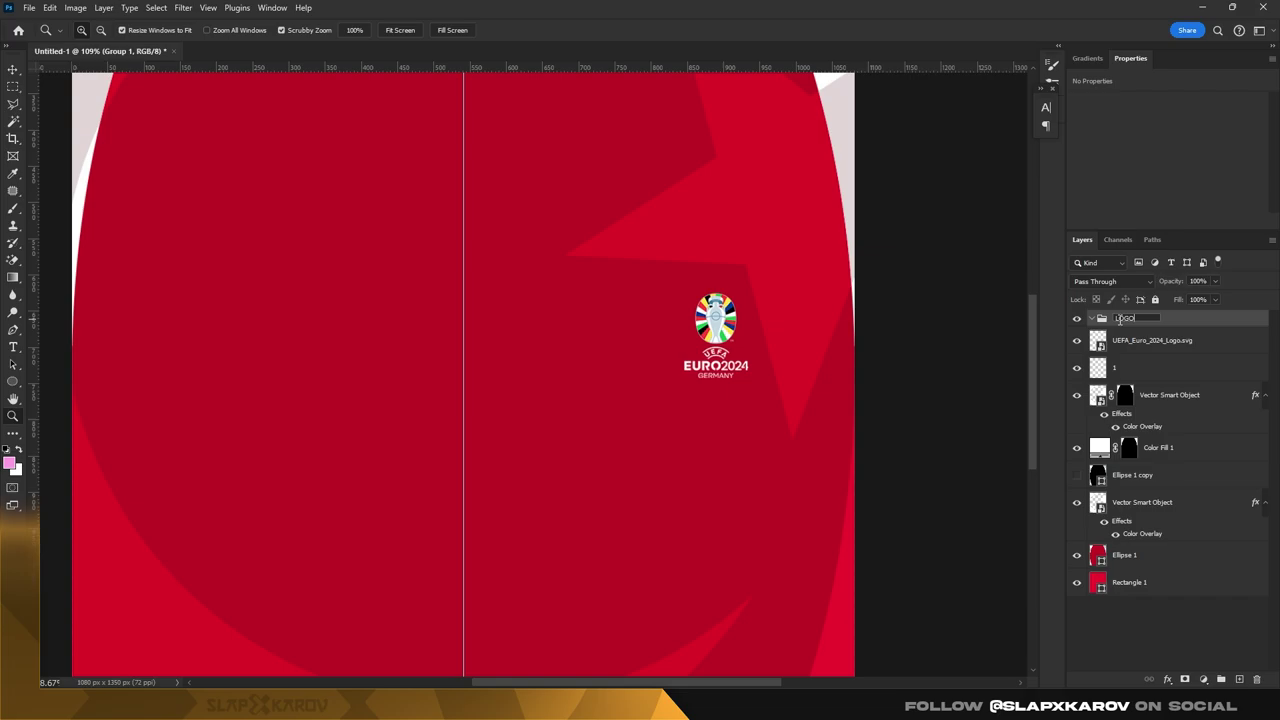
click(1152, 339)
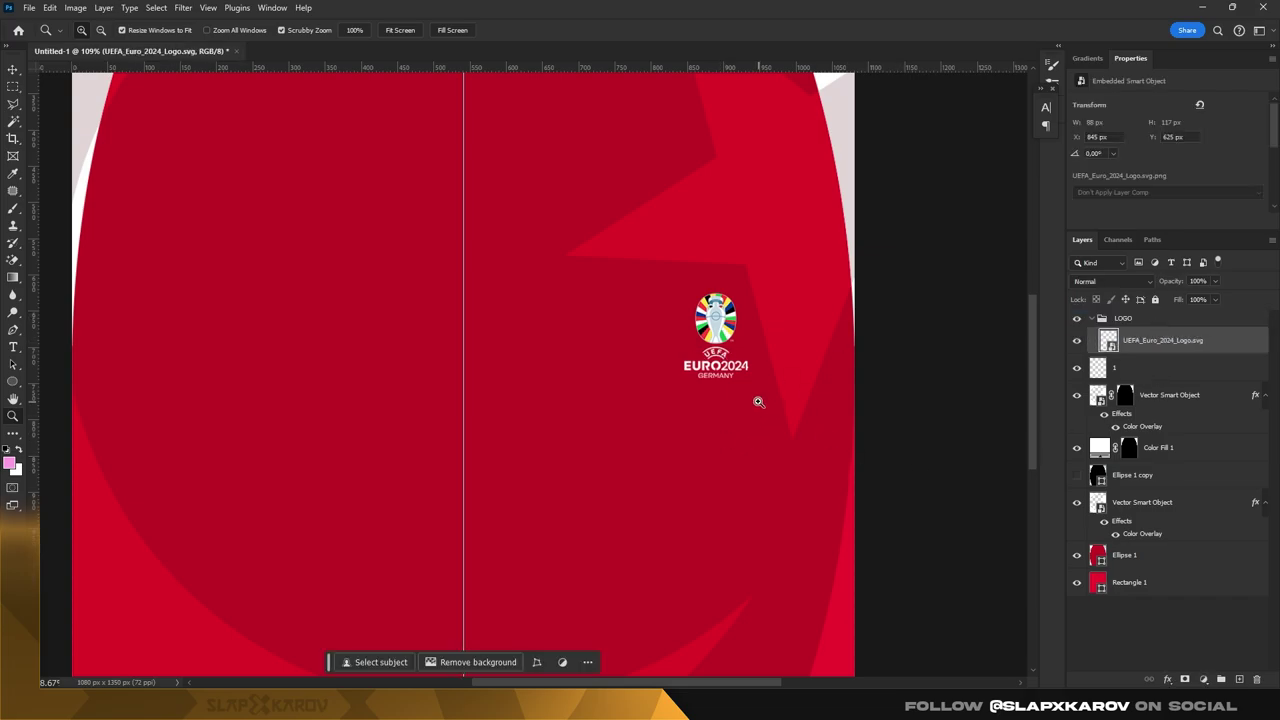
key(u)
drag(609, 456, 641, 491)
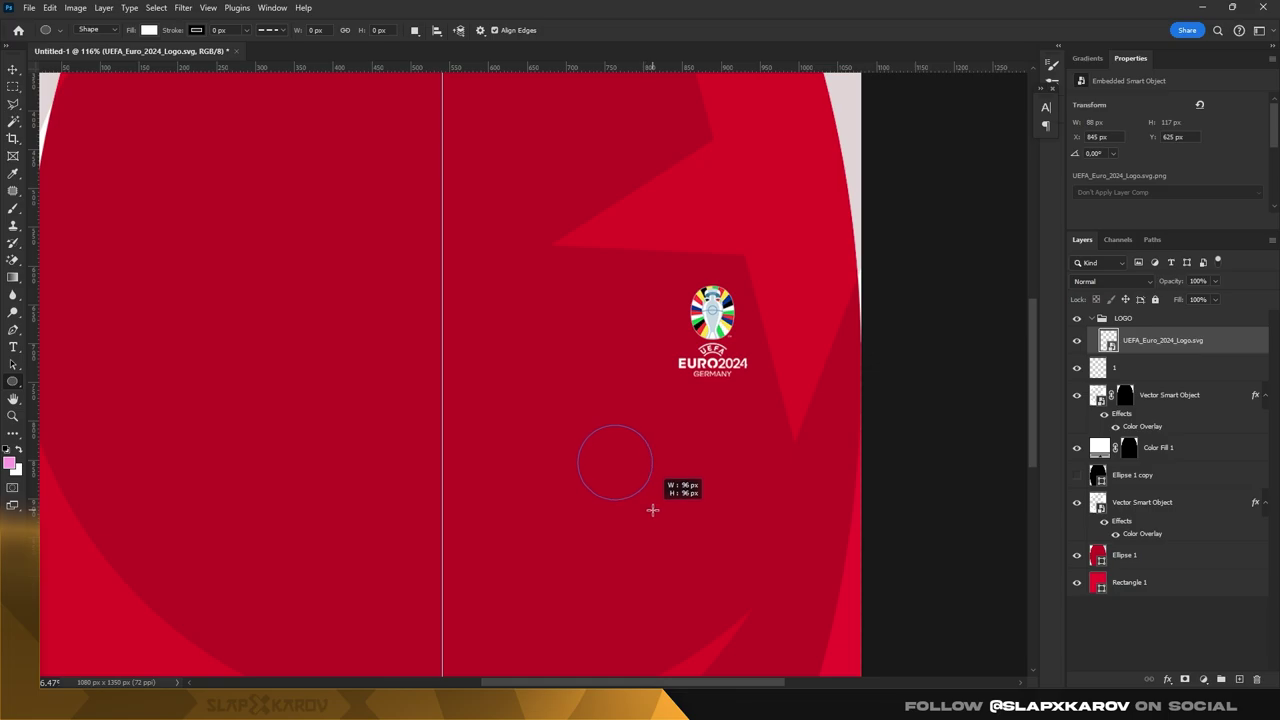
drag(655, 510, 648, 510)
click(13, 70)
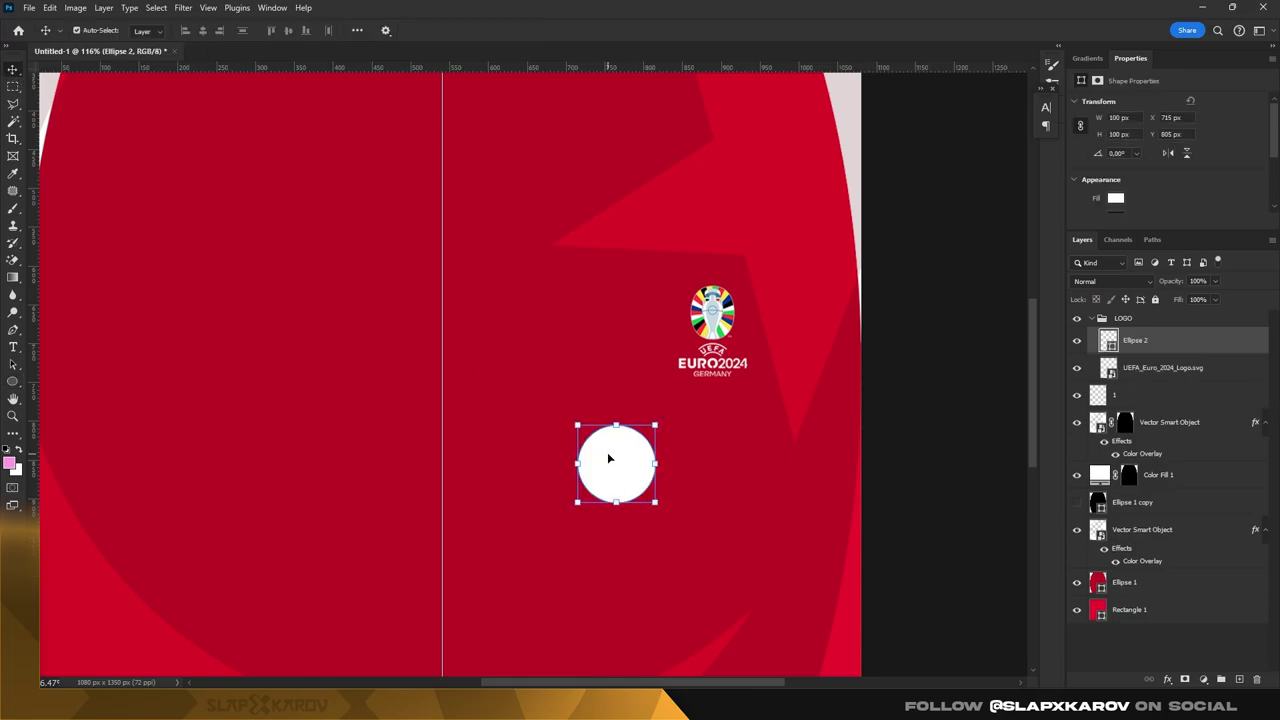
drag(612, 461, 656, 458)
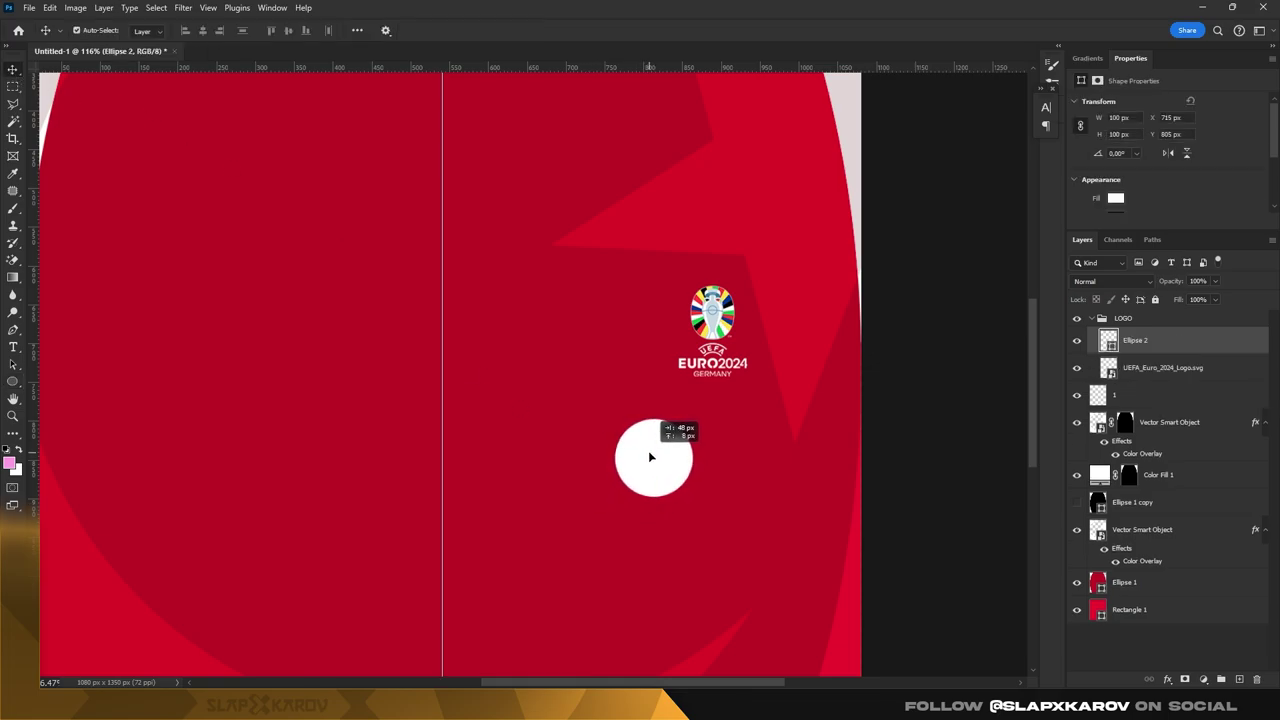
drag(656, 468, 737, 465)
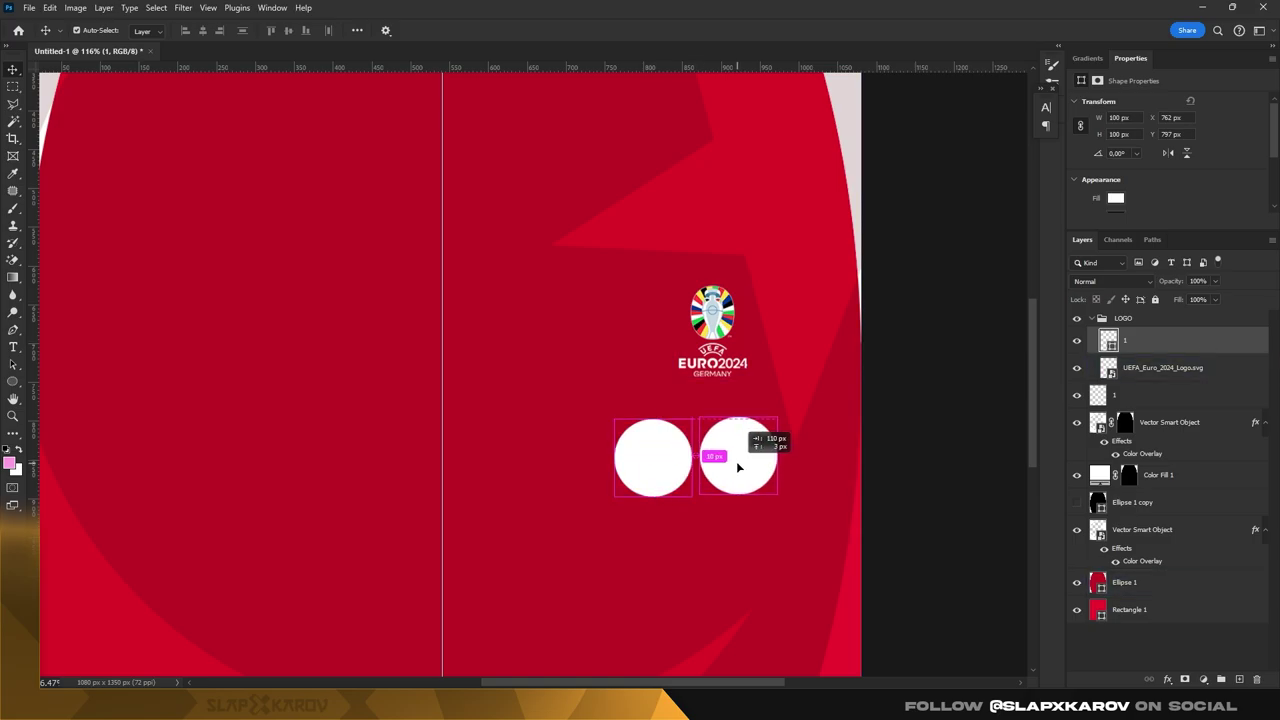
double_click(1124, 340)
text(2)
key(Return)
- Align both circles centred beneath the EURO2024 logo and paste in the Czech flag
click(1146, 372)
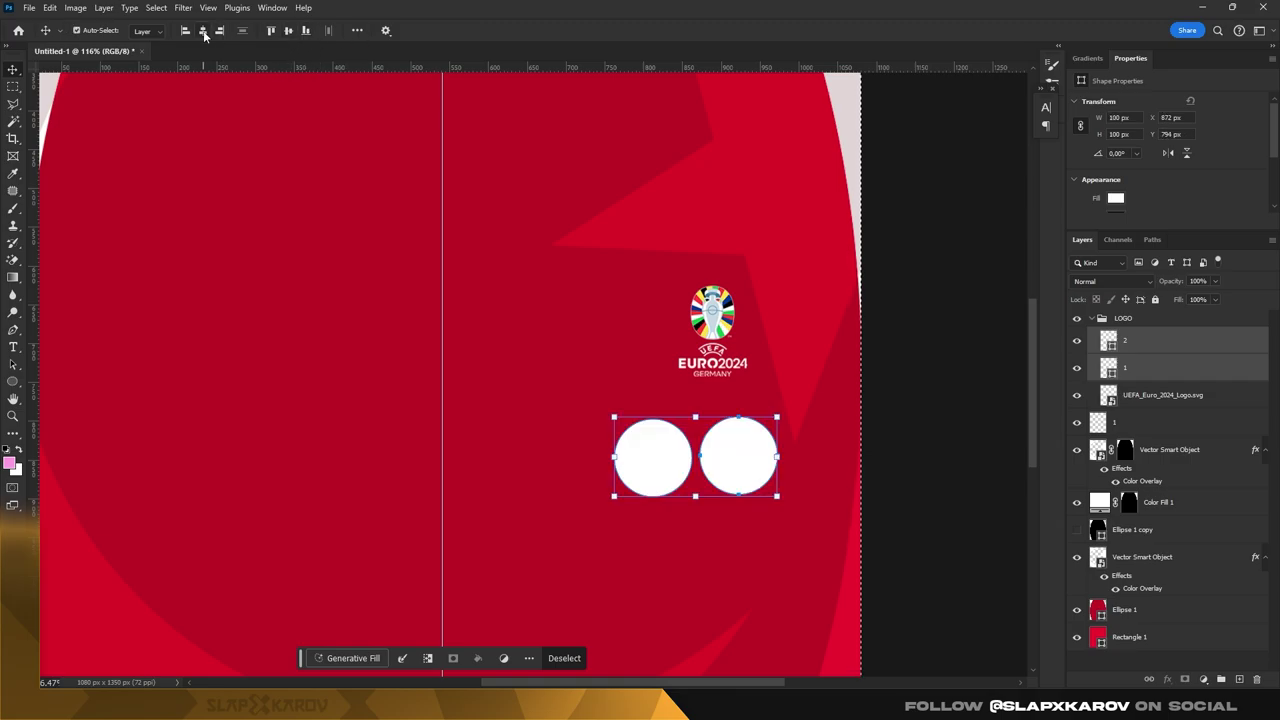
key(z)
key(ctrl+minus)
key(ctrl+minus)
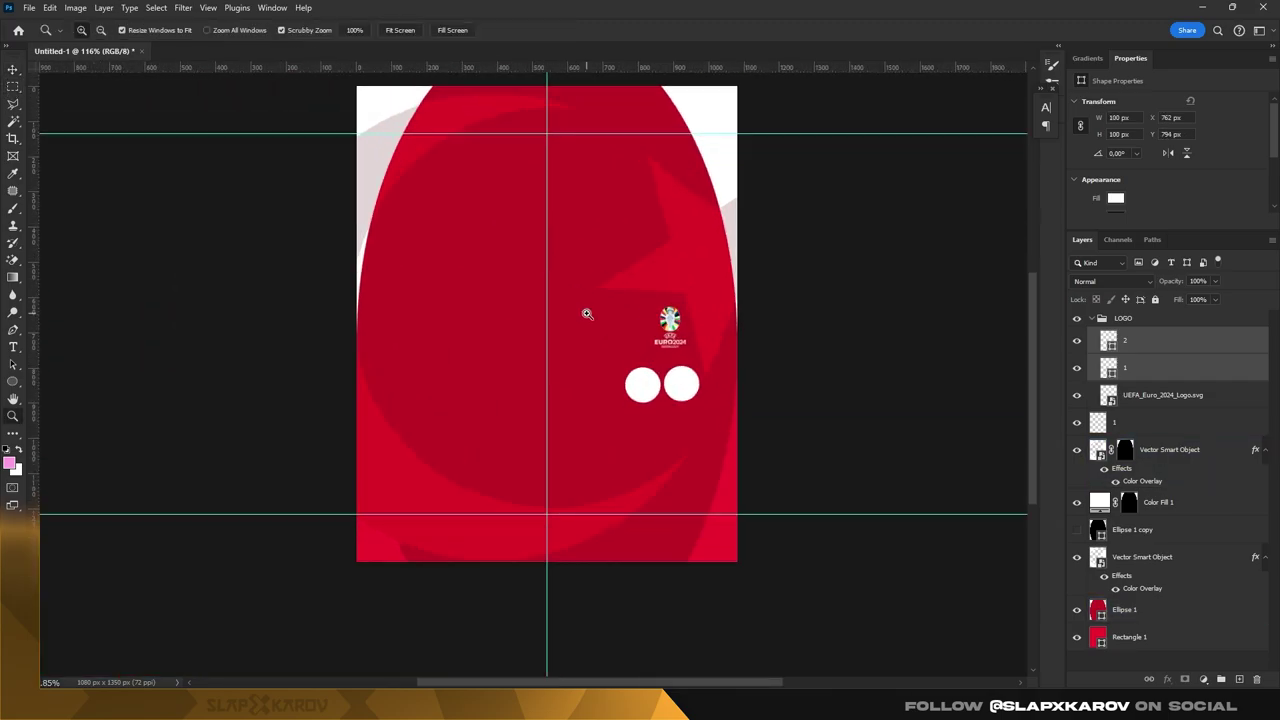
drag(685, 350, 780, 348)
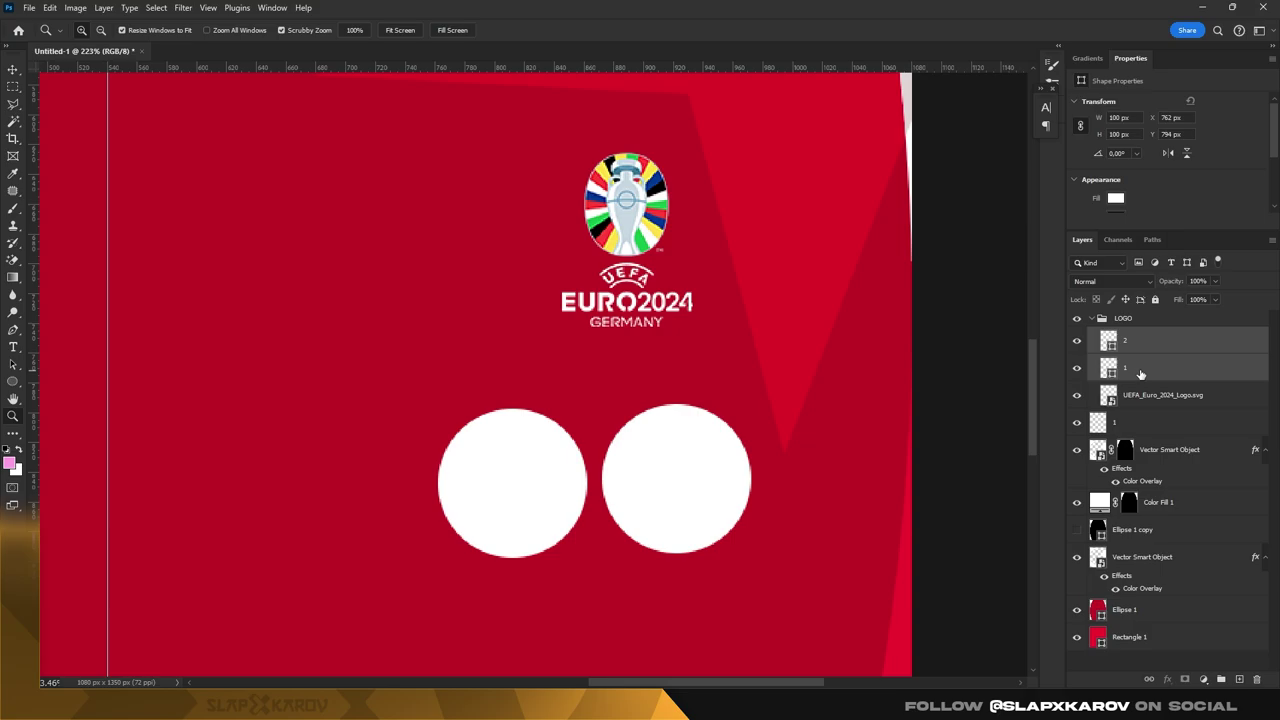
key(ctrl+t)
drag(682, 465, 679, 413)
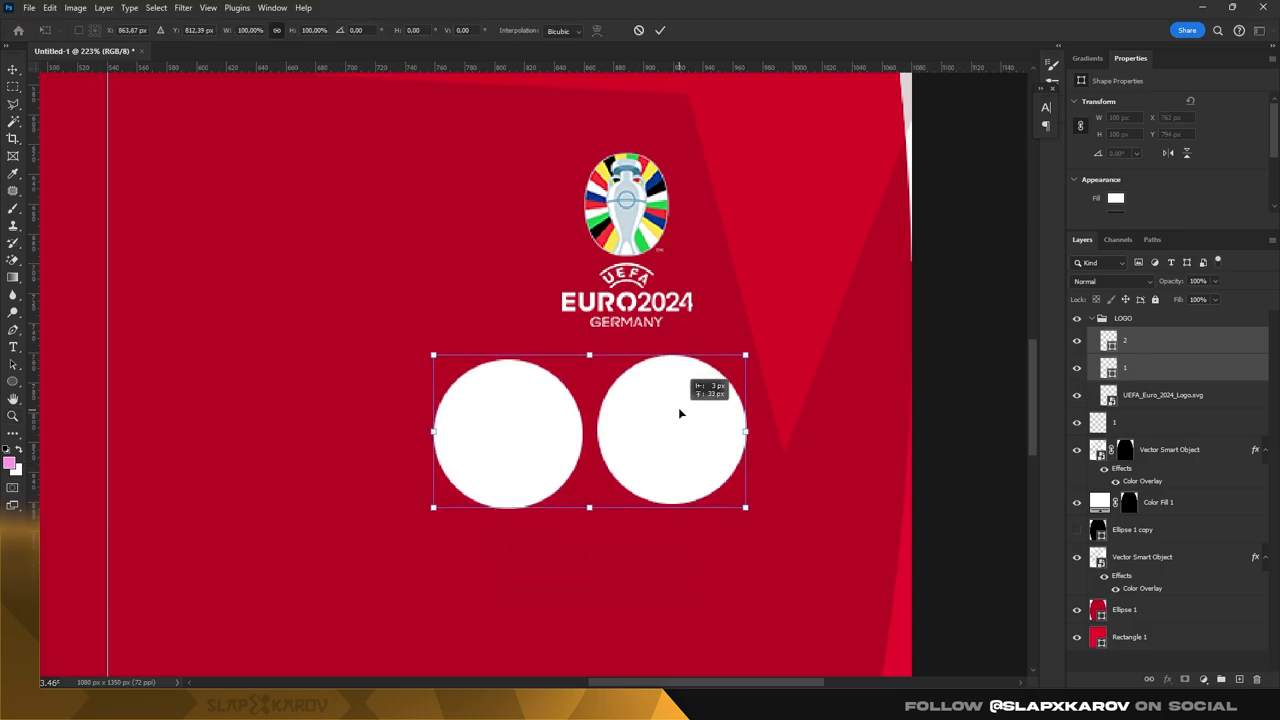
click(15, 72)
scroll(586, 323, down, 5)
scroll(614, 291, up, 3)
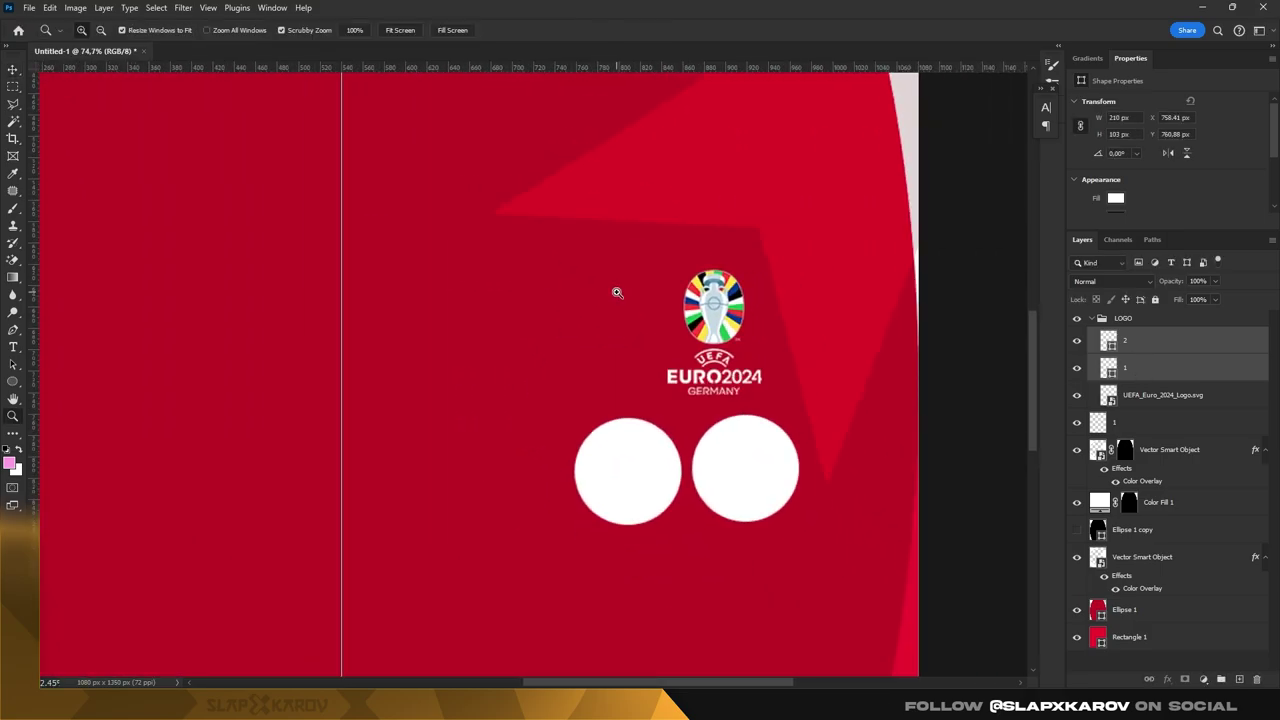
drag(718, 300, 690, 296)
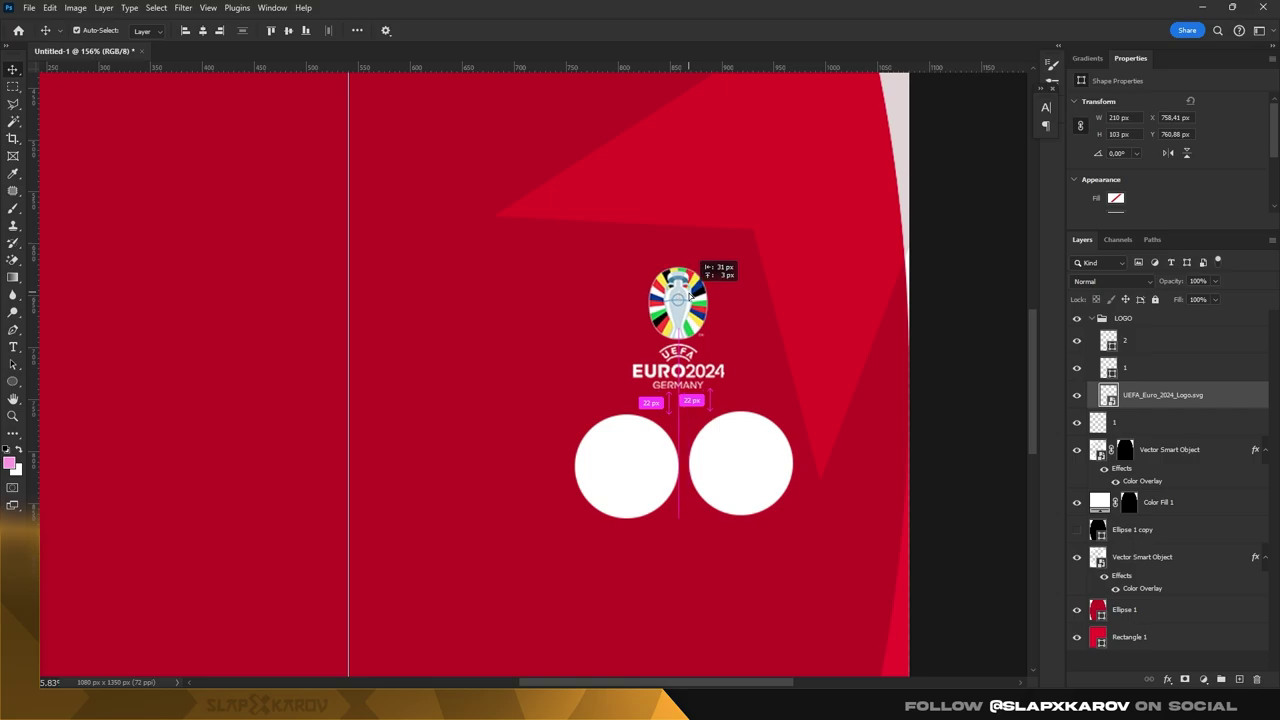
scroll(677, 370, down, 3)
click(662, 361)
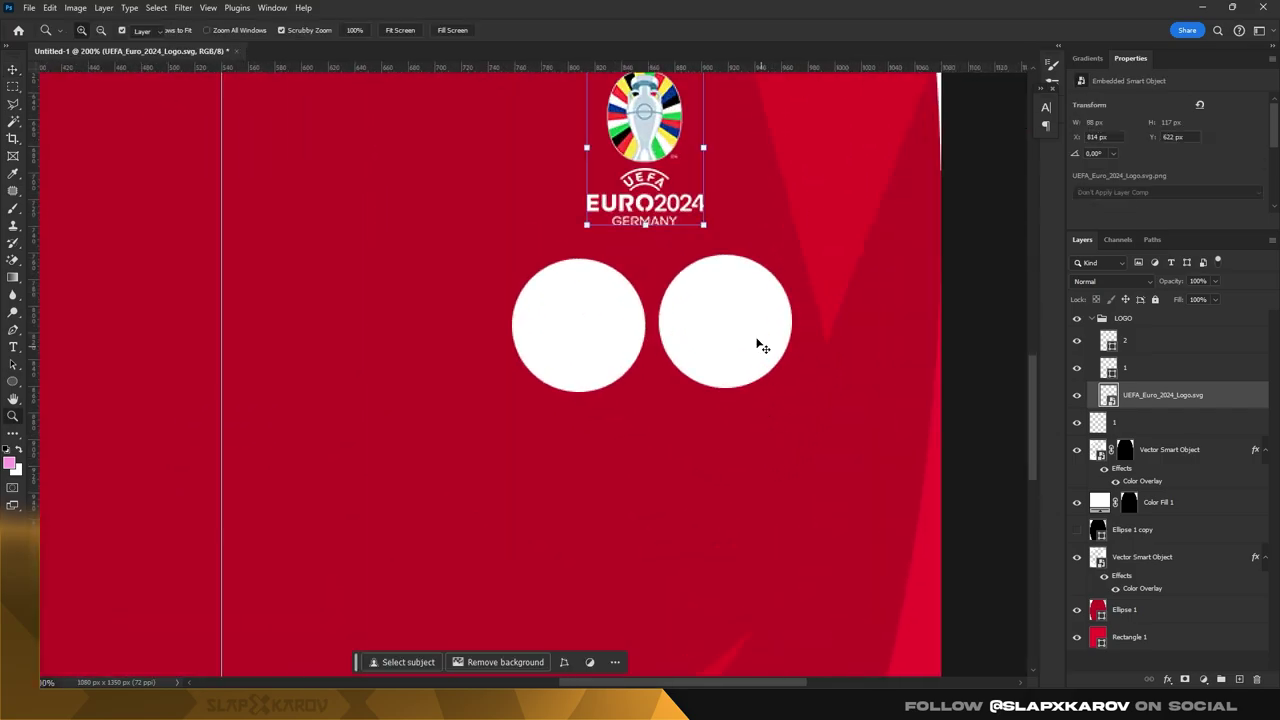
key(v)
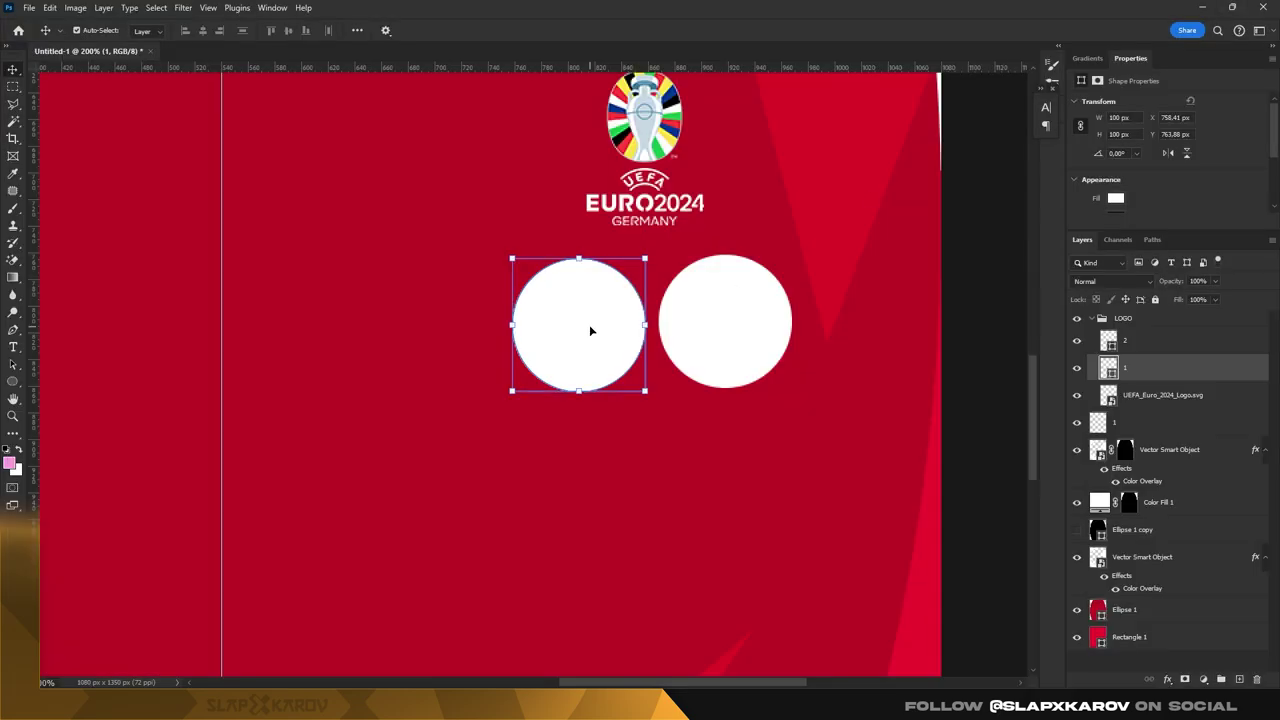
key(ctrl+v)
- Scale the Czech flag smart object to about 26%, clip it to circle 1, and open circle 1's Layer Style
click(679, 189)
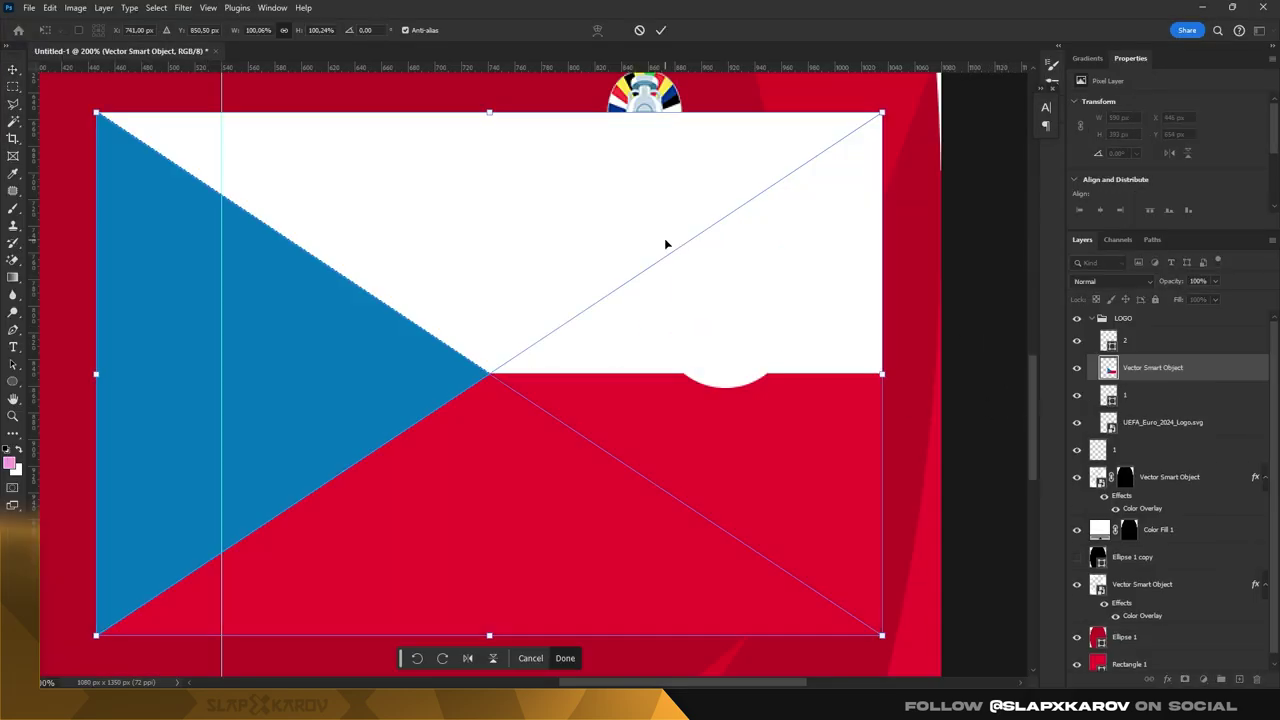
drag(99, 114, 495, 258)
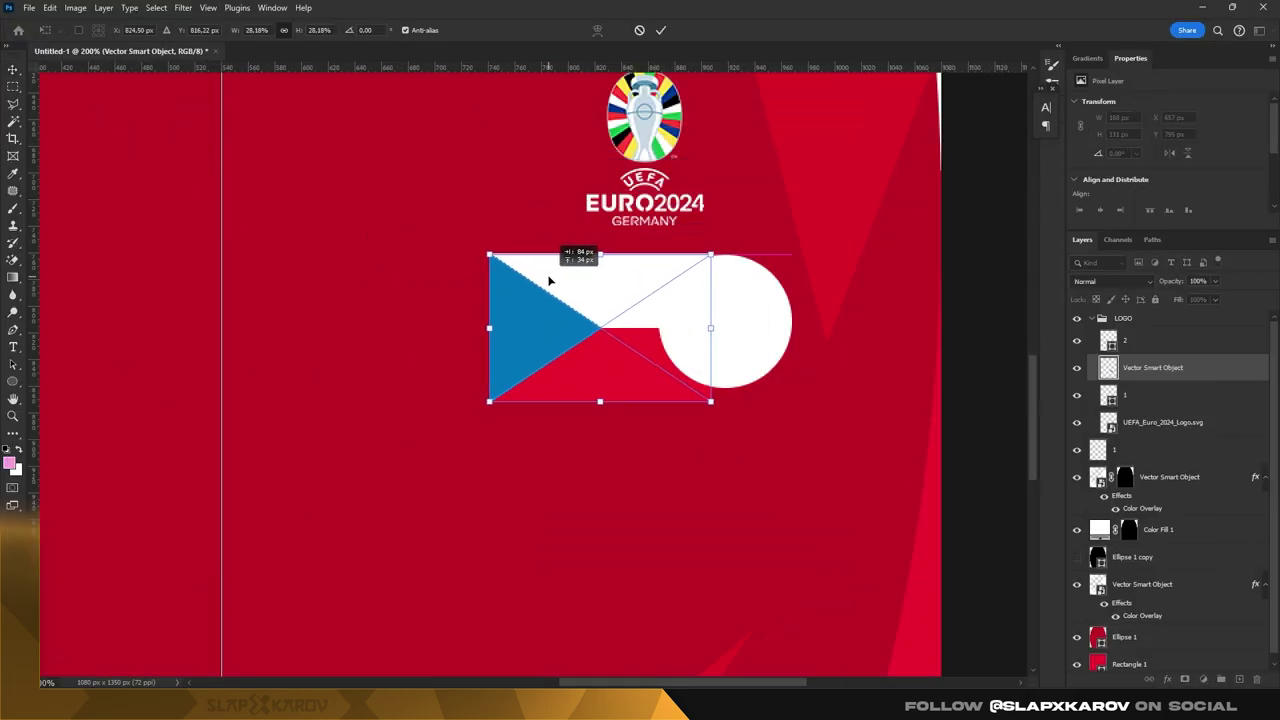
click(16, 70)
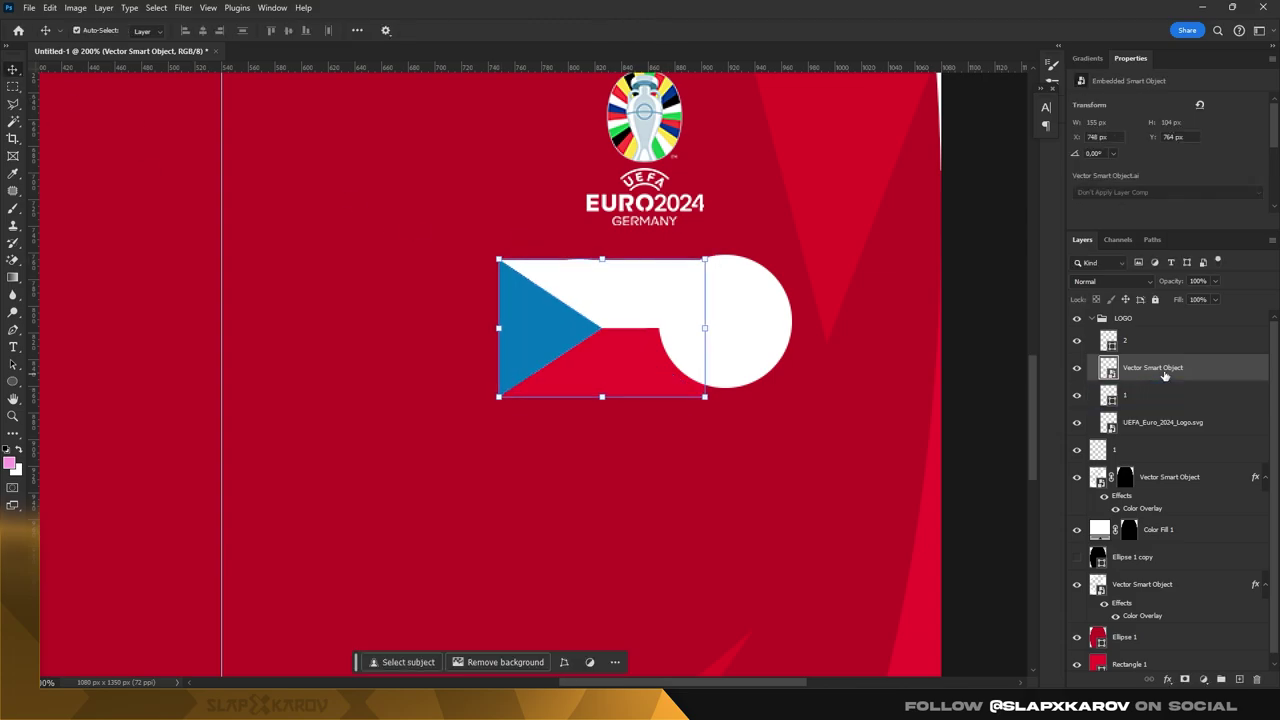
right_click(1150, 367)
click(1119, 661)
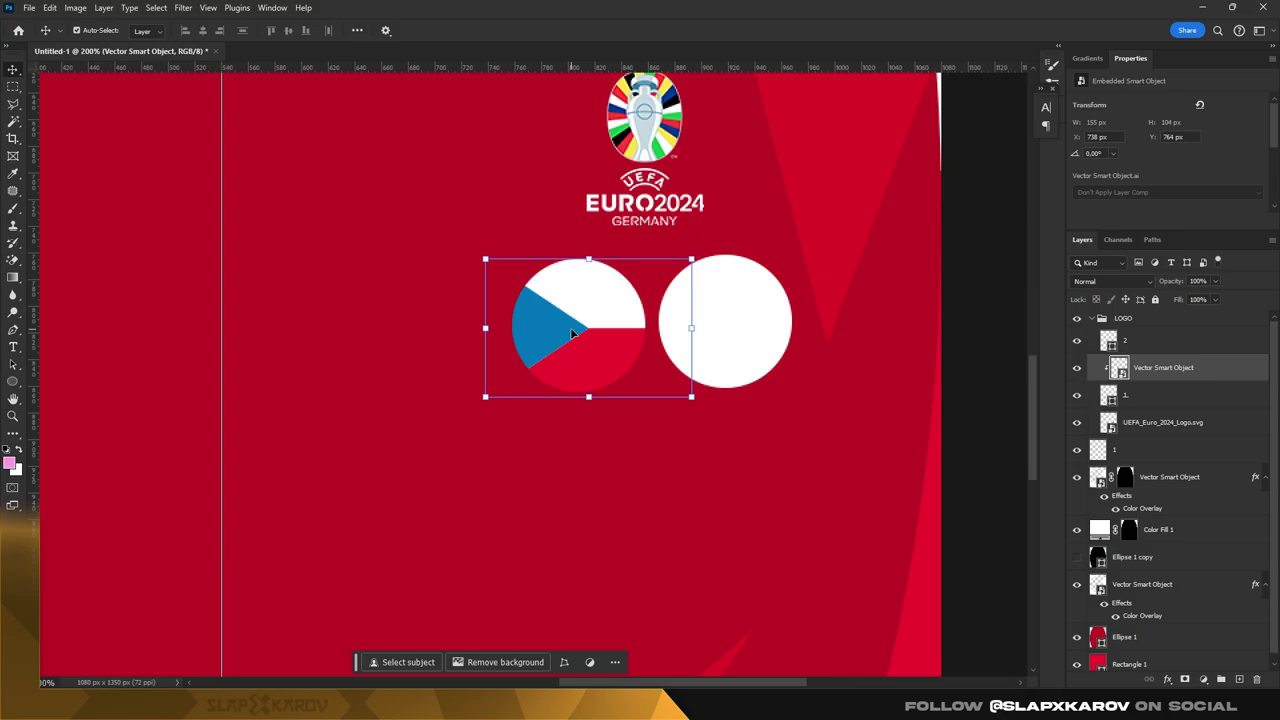
click(1238, 400)
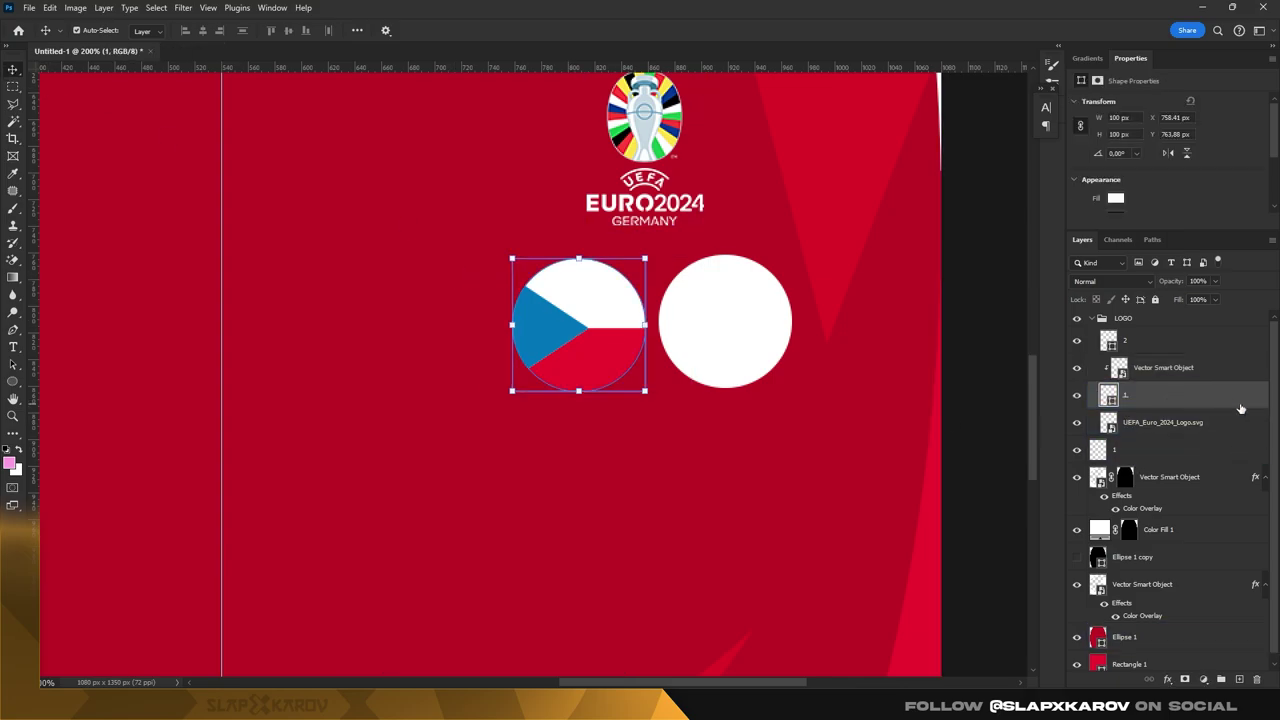
double_click(1240, 400)
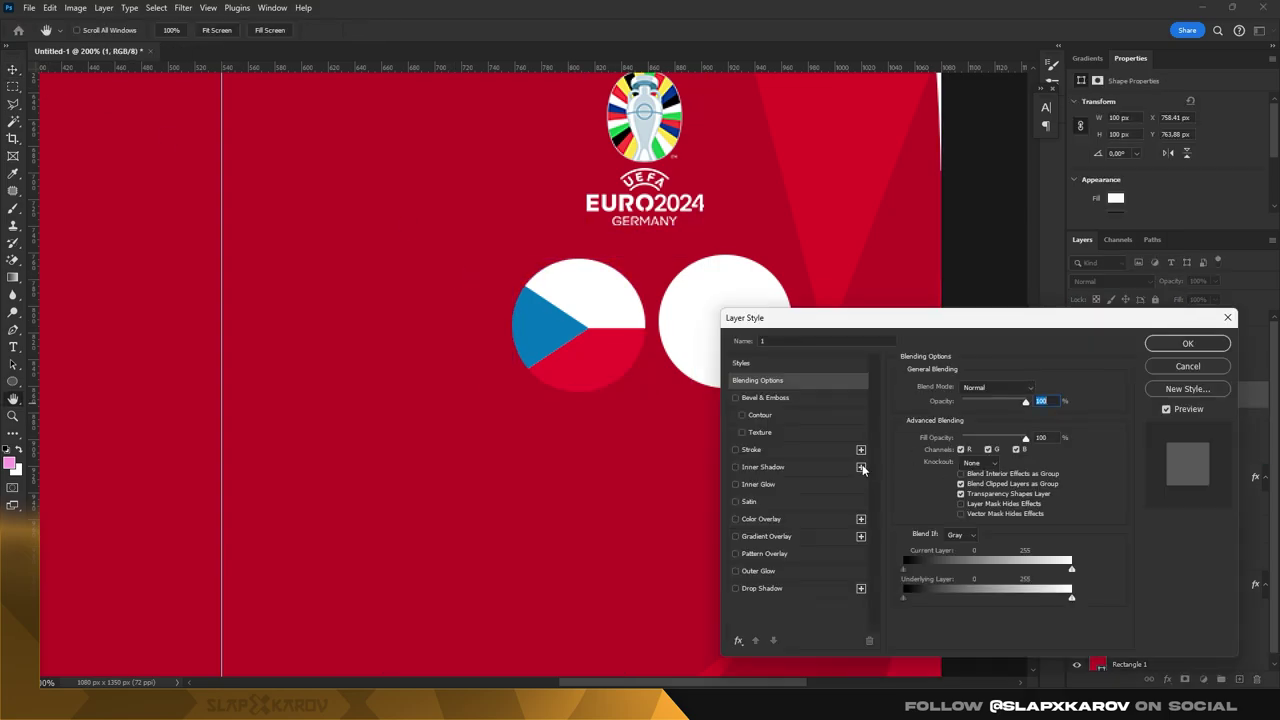
- Add a light grey #bdb6b6 stroke to circle 1 and copy the stroke onto circle 2
click(750, 452)
click(932, 490)
click(556, 230)
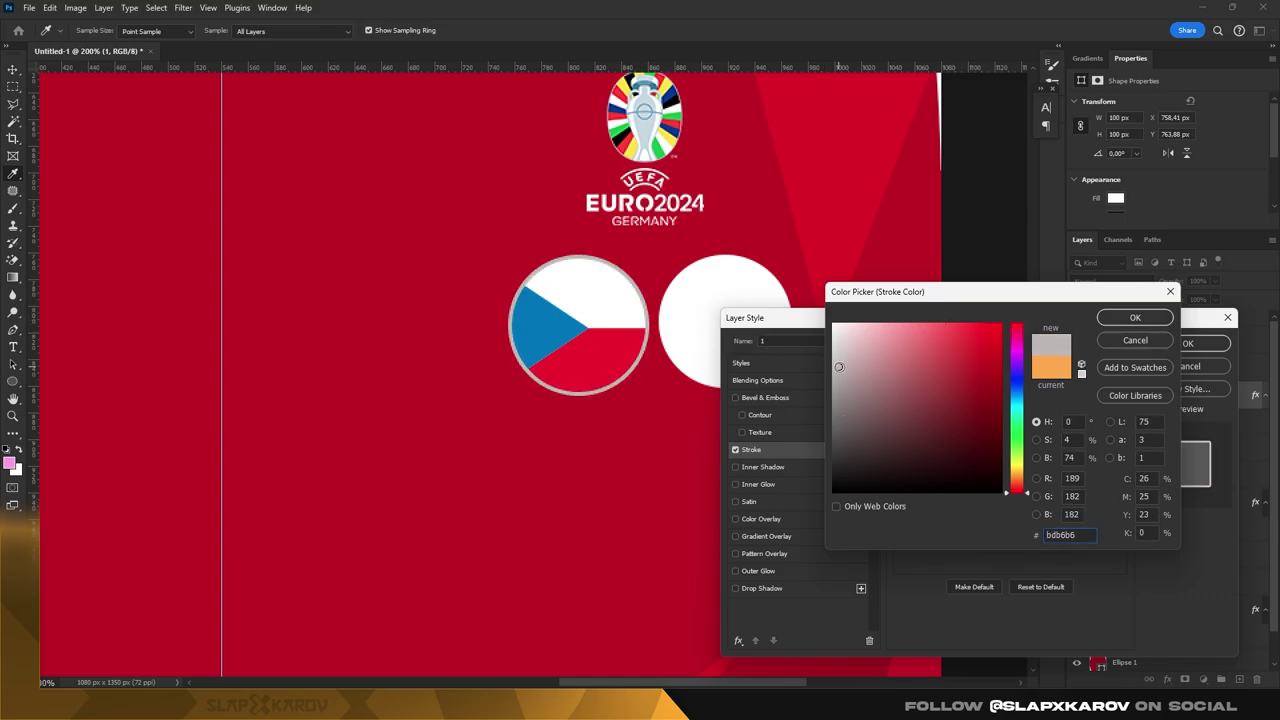
key(Return)
click(1188, 343)
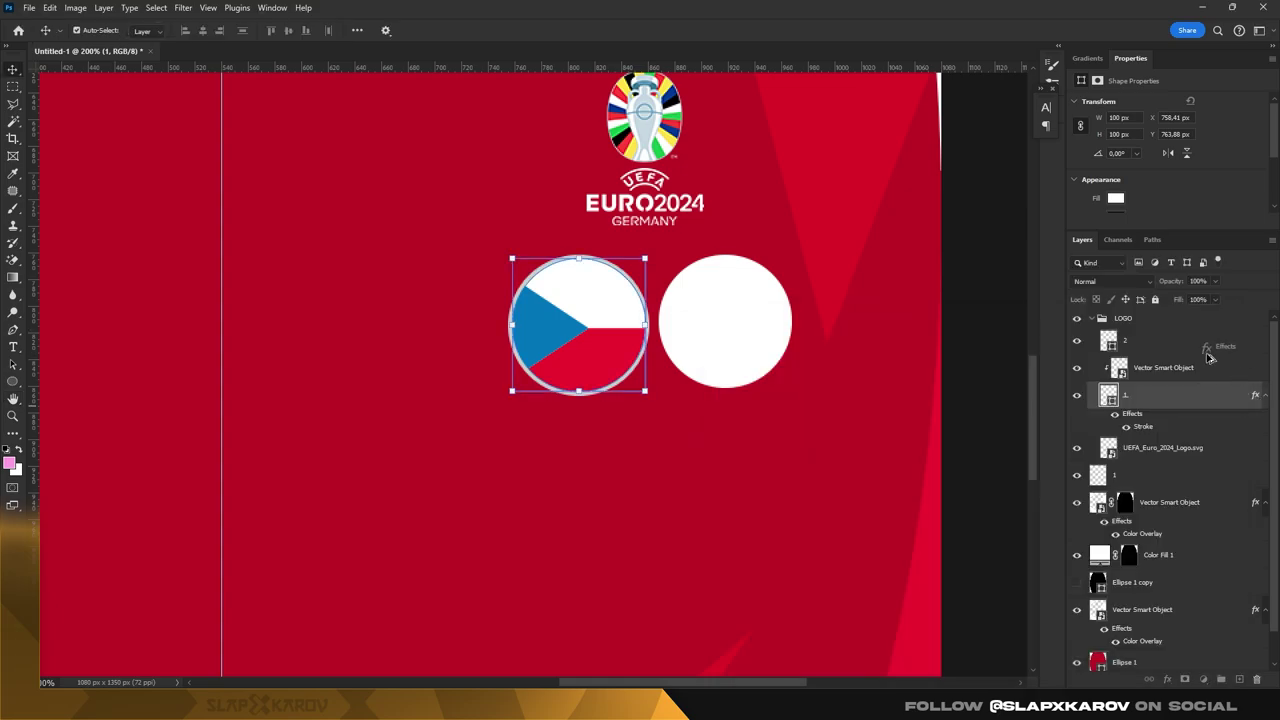
drag(1208, 357, 1205, 342)
key(z)
mouse_move(703, 329)
mouse_down()
mouse_move(649, 324)
mouse_move(705, 346)
mouse_up()
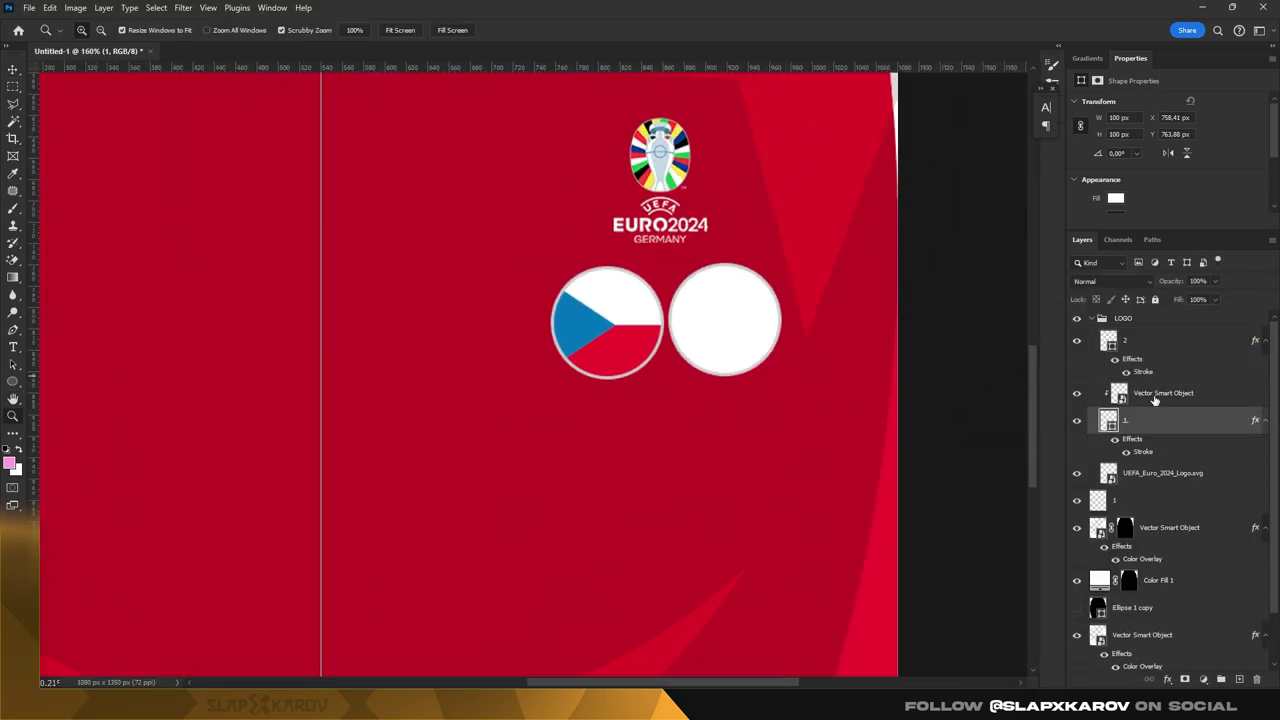
- Scale both flag circles down together and nudge them into place under the logo
shift+click(1157, 398)
key(ctrl+t)
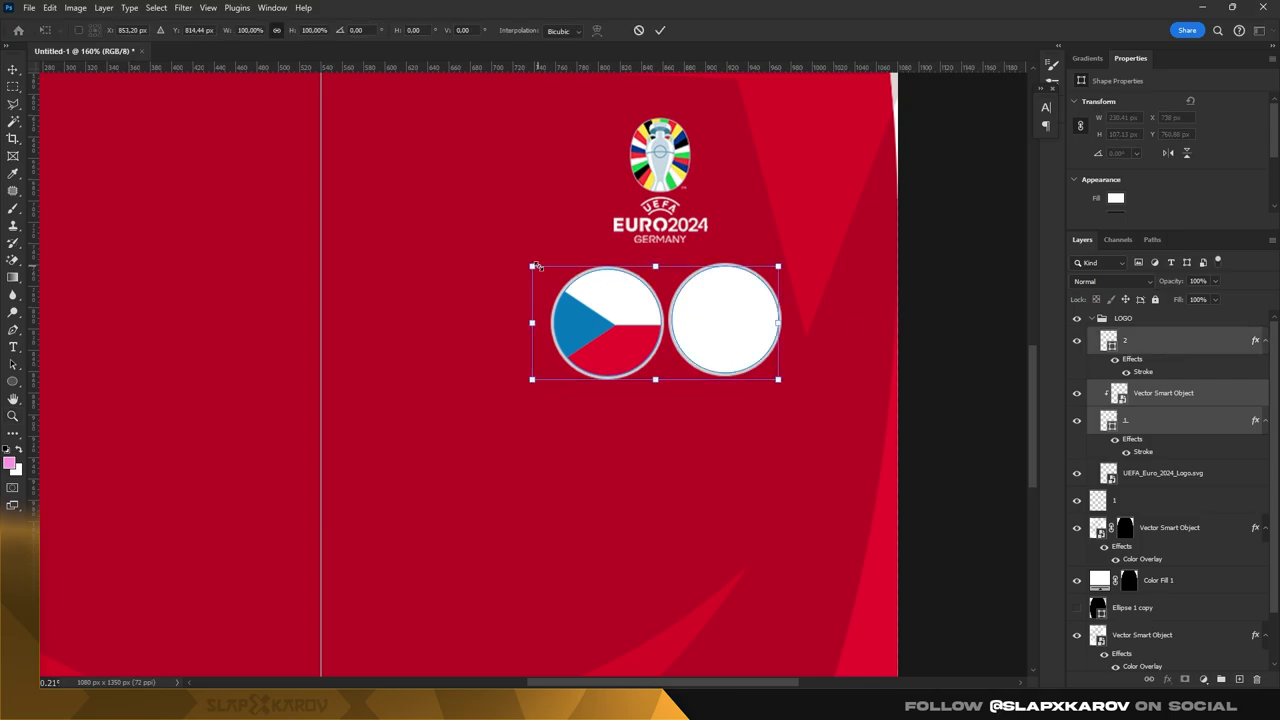
drag(533, 266, 576, 285)
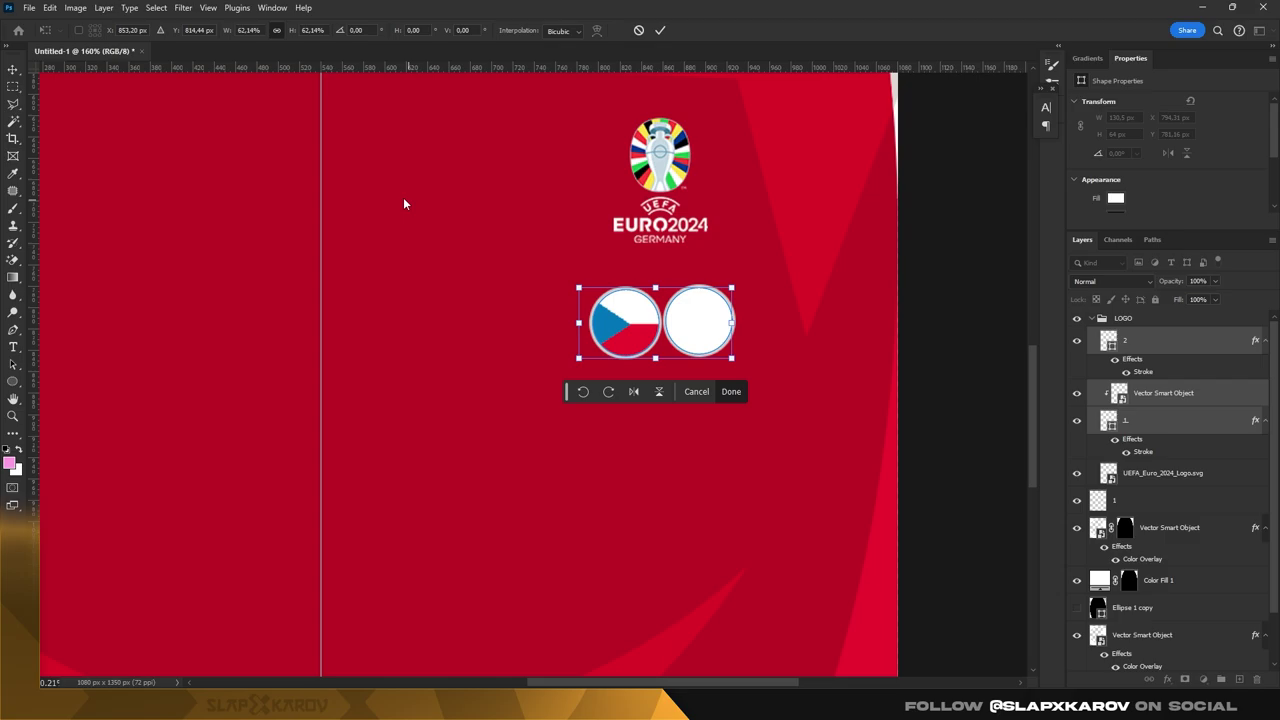
click(731, 391)
key(shift+Up)
key(shift+Up)
key(shift+Up)
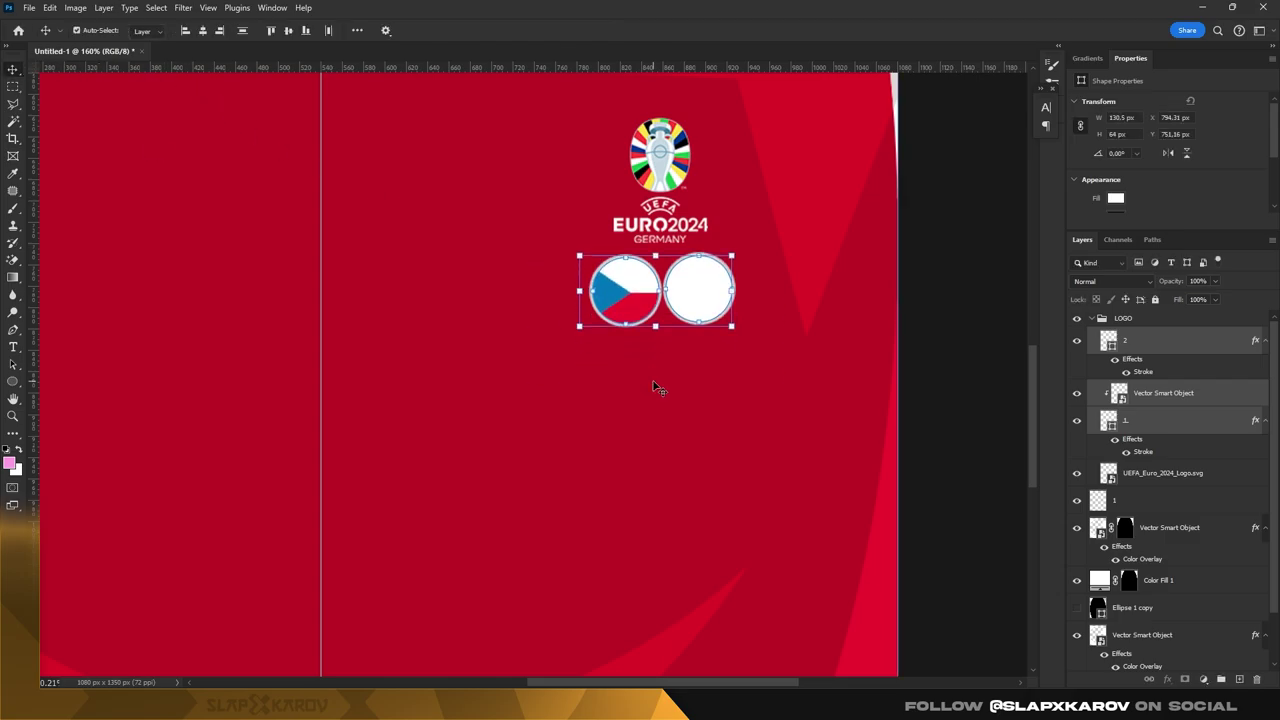
key(shift+Down)
click(1200, 349)
key(ctrl+t)
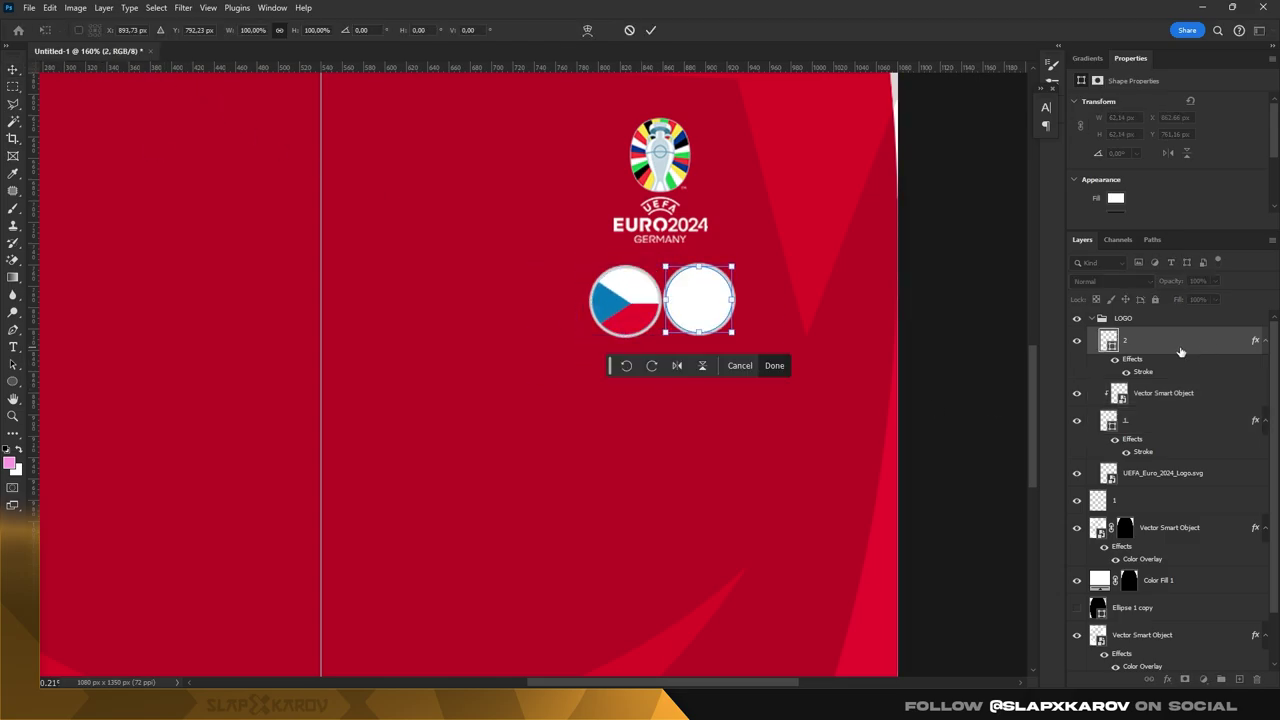
ctrl+click(1160, 421)
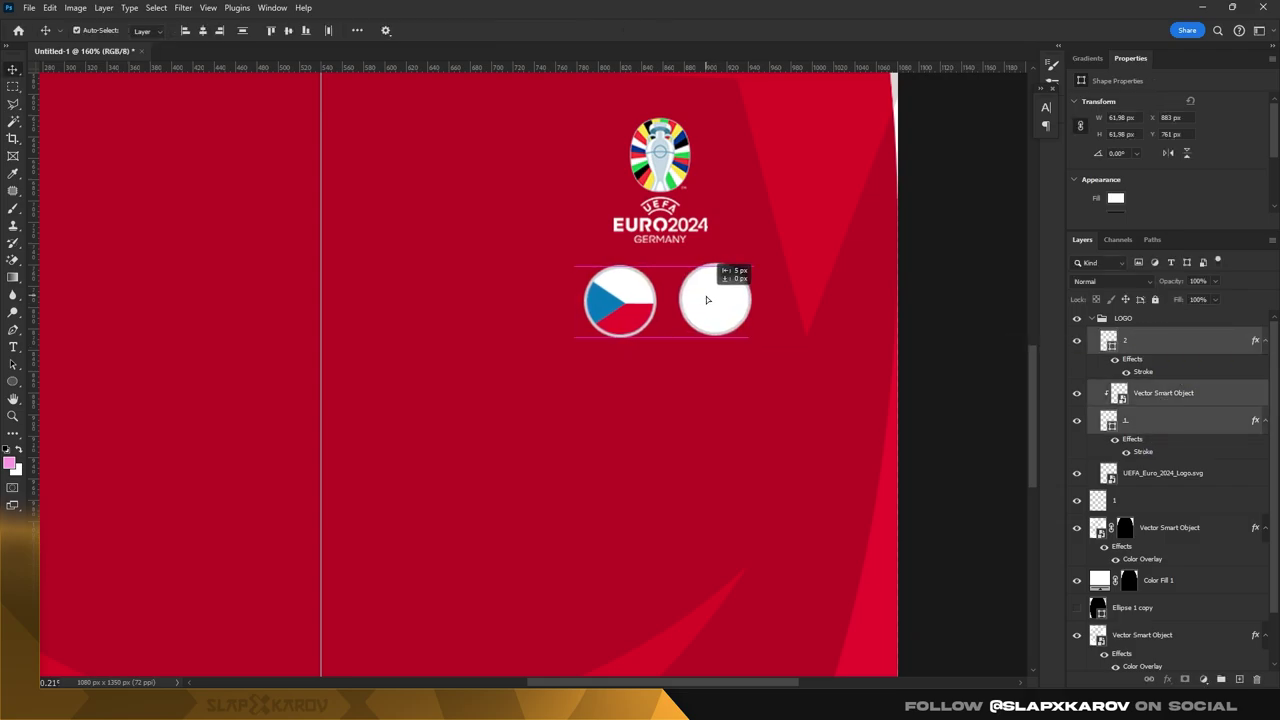
drag(701, 299, 701, 298)
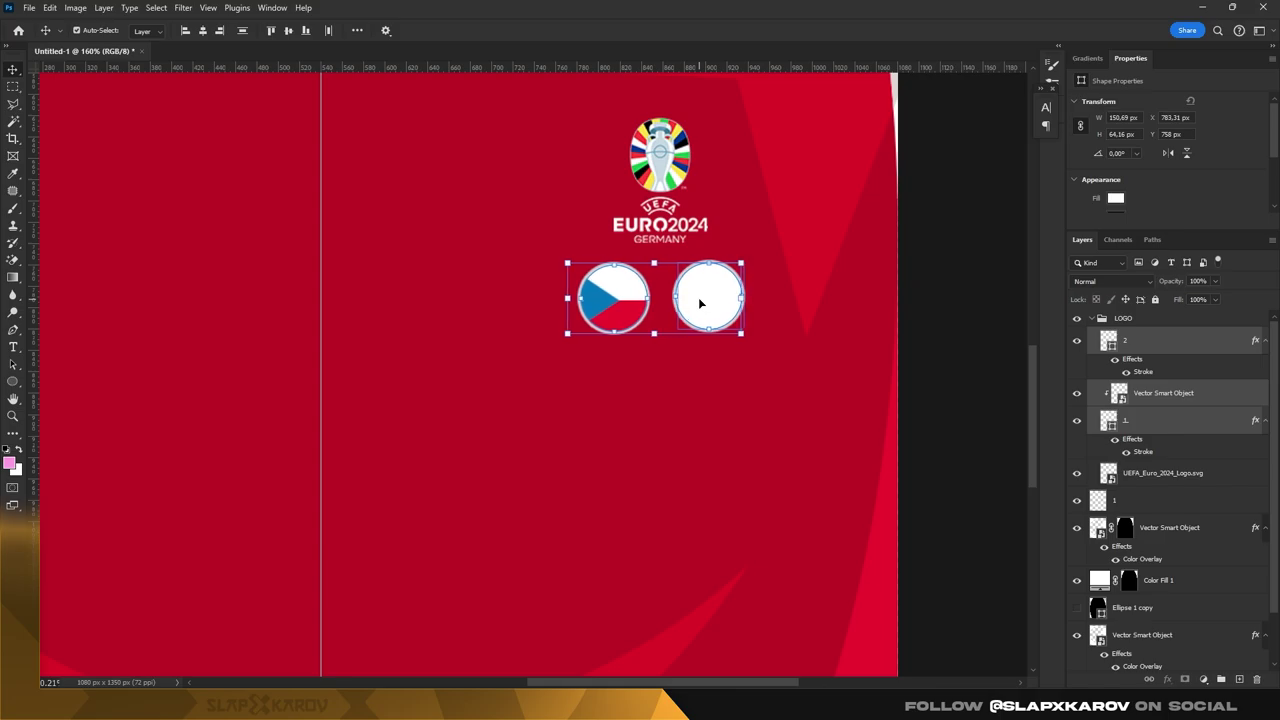
scroll(748, 284, down, 1)
scroll(737, 291, up, 5)
click(894, 317)
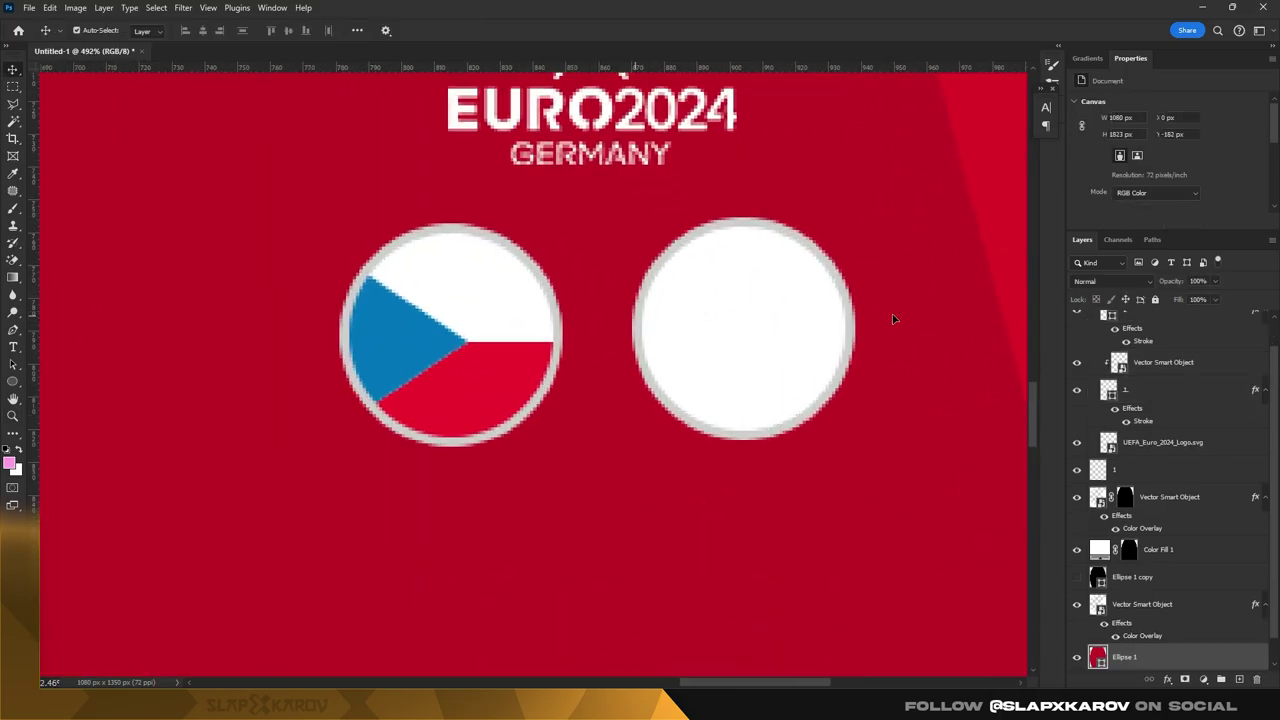
scroll(1077, 443, down, 1)
- Confirm the light grey stroke settings on both circle layers
click(1160, 373)
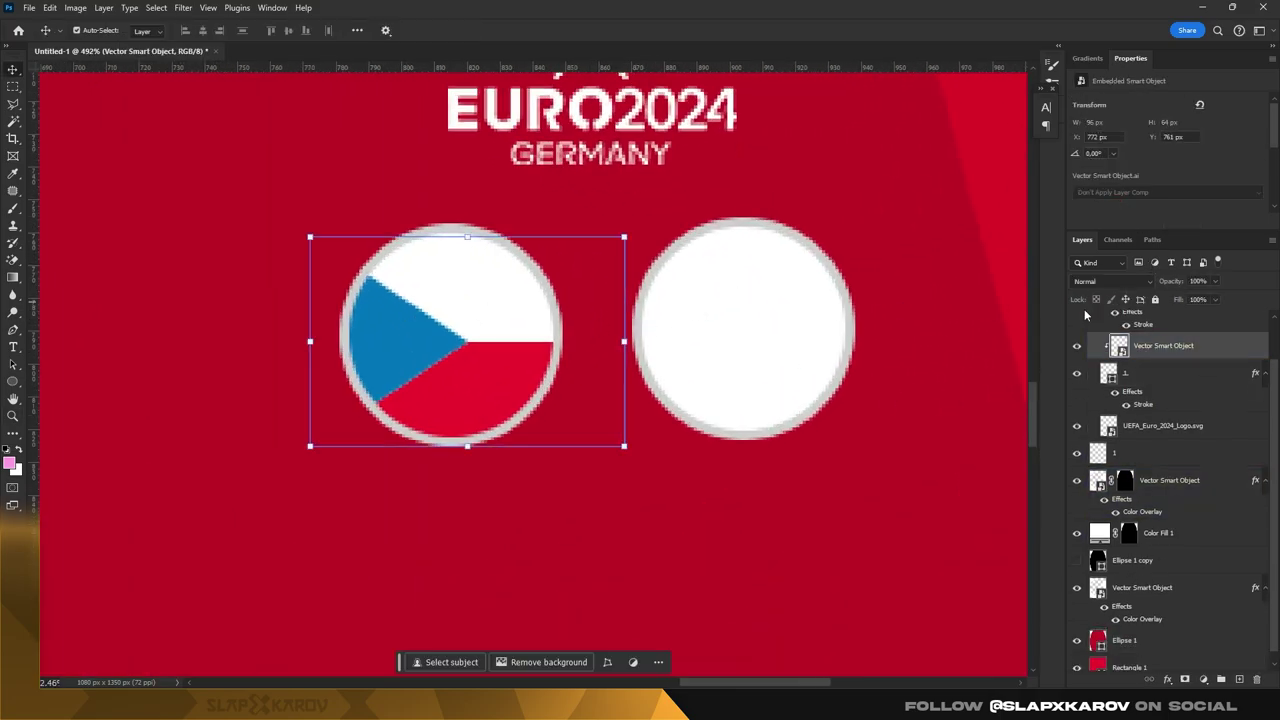
double_click(1143, 404)
click(1184, 344)
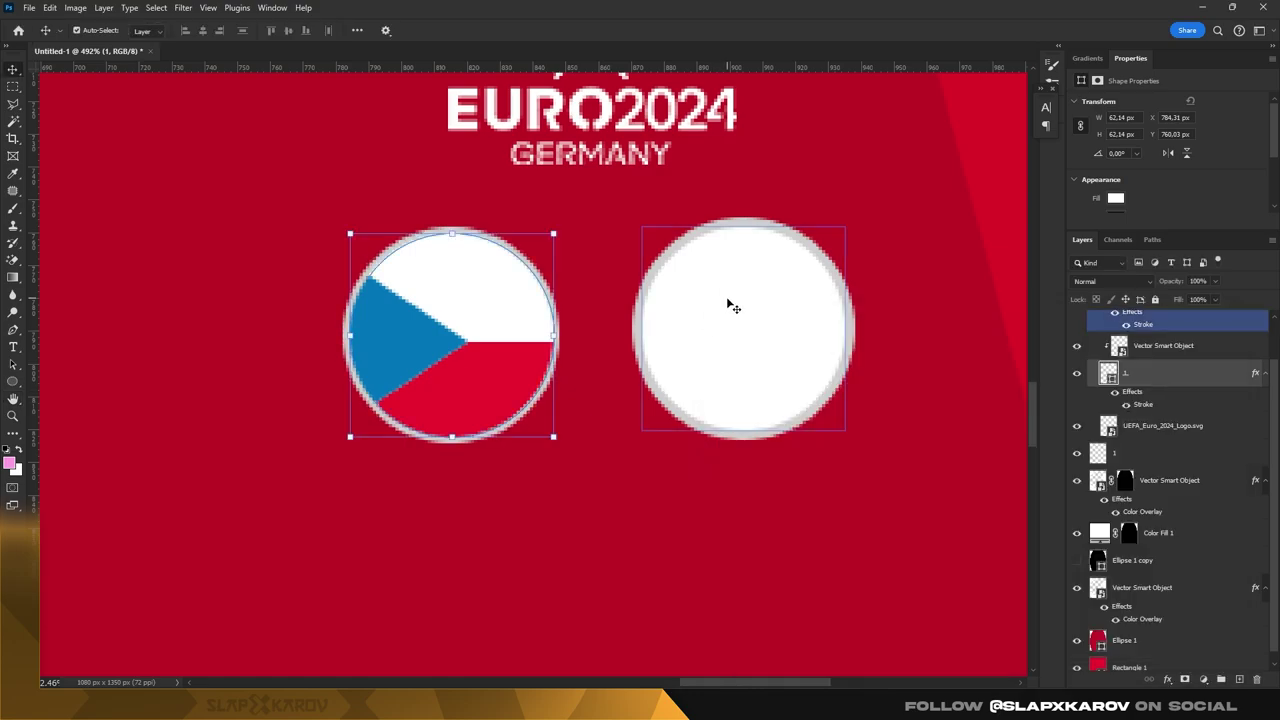
click(1146, 373)
double_click(1143, 355)
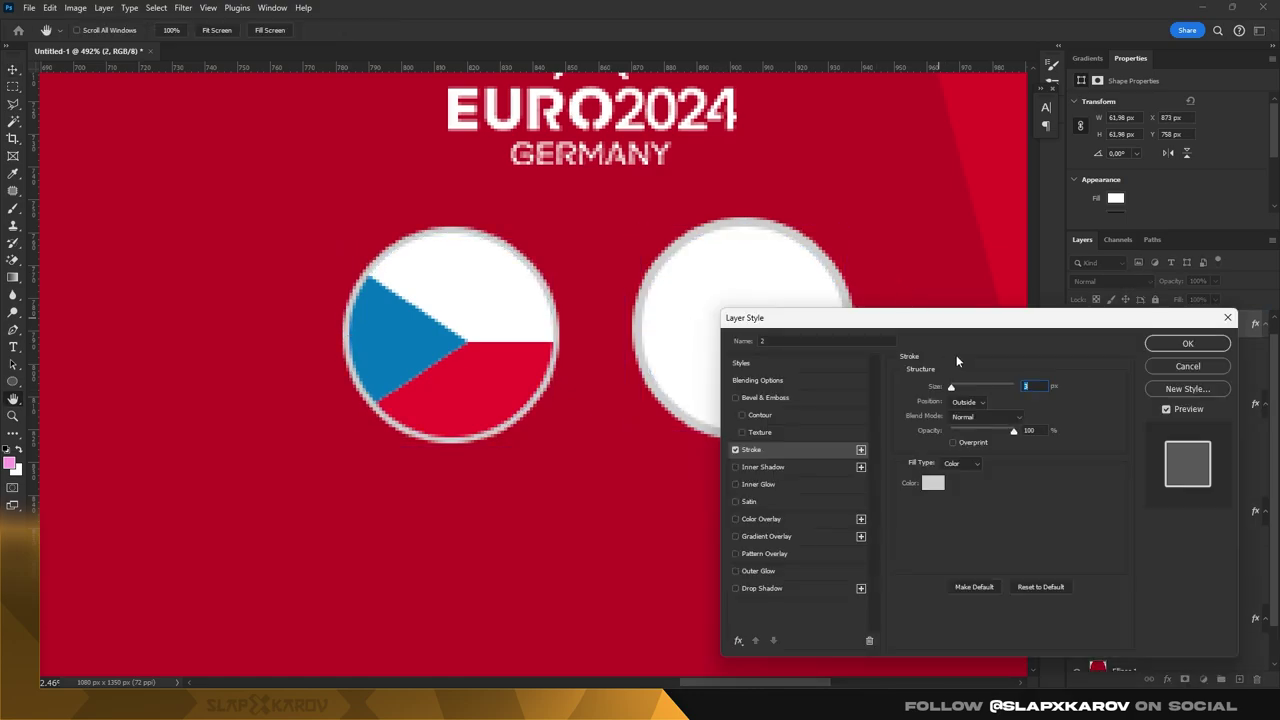
click(1188, 344)
key(z)
mouse_move(680, 277)
mouse_down()
mouse_move(589, 254)
mouse_move(726, 240)
mouse_move(797, 326)
mouse_up()
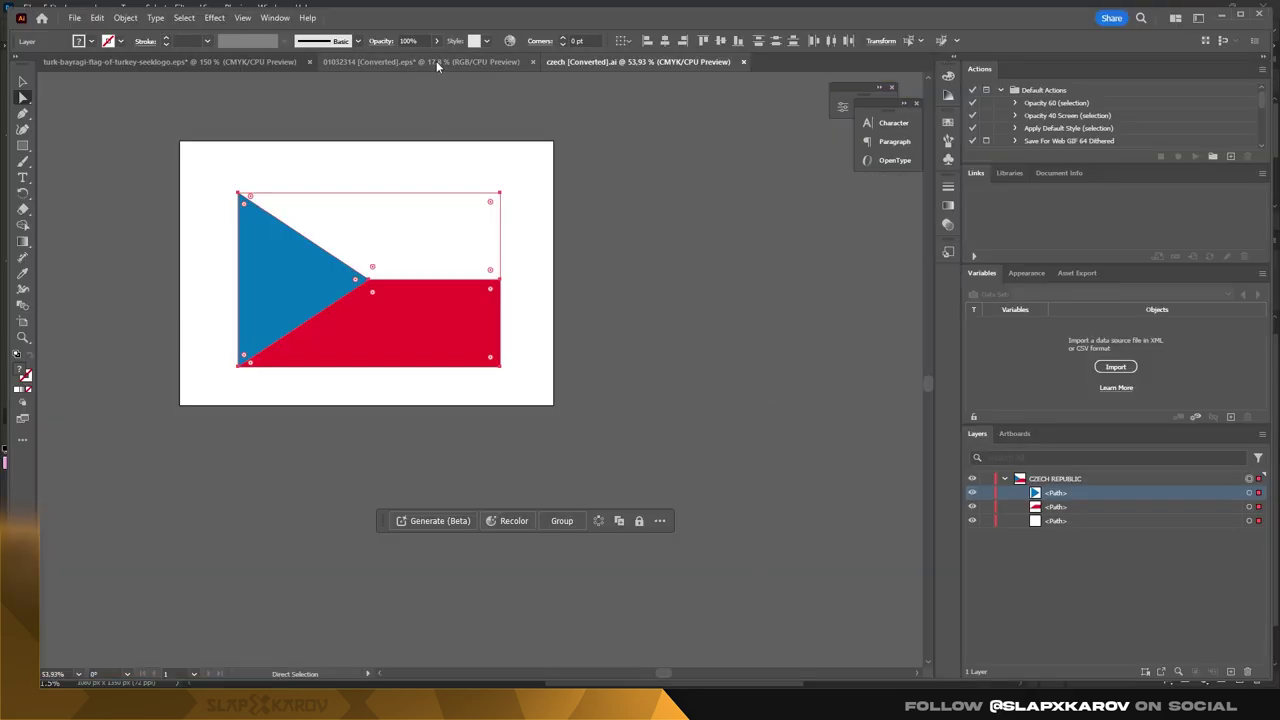
- In Illustrator, delete the ribbon paths and white X from the Turkish flag artwork
click(437, 63)
click(1057, 498)
shift+click(1065, 535)
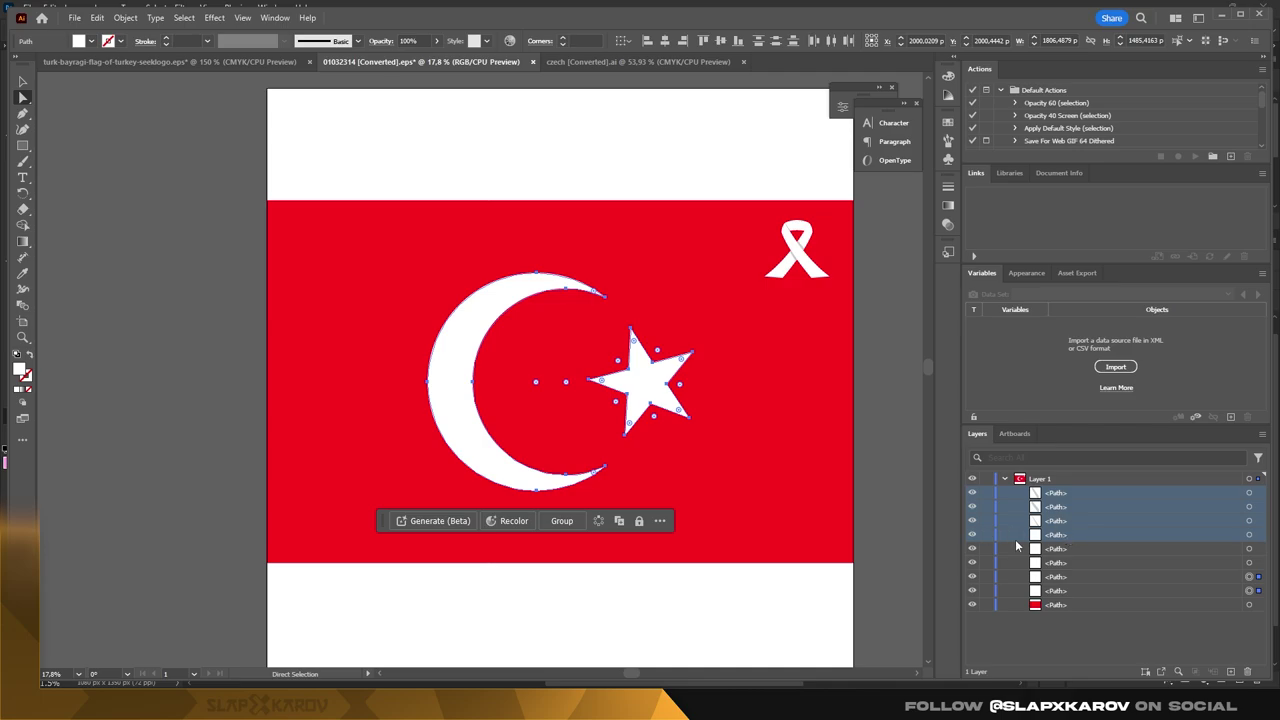
click(1251, 673)
click(1248, 673)
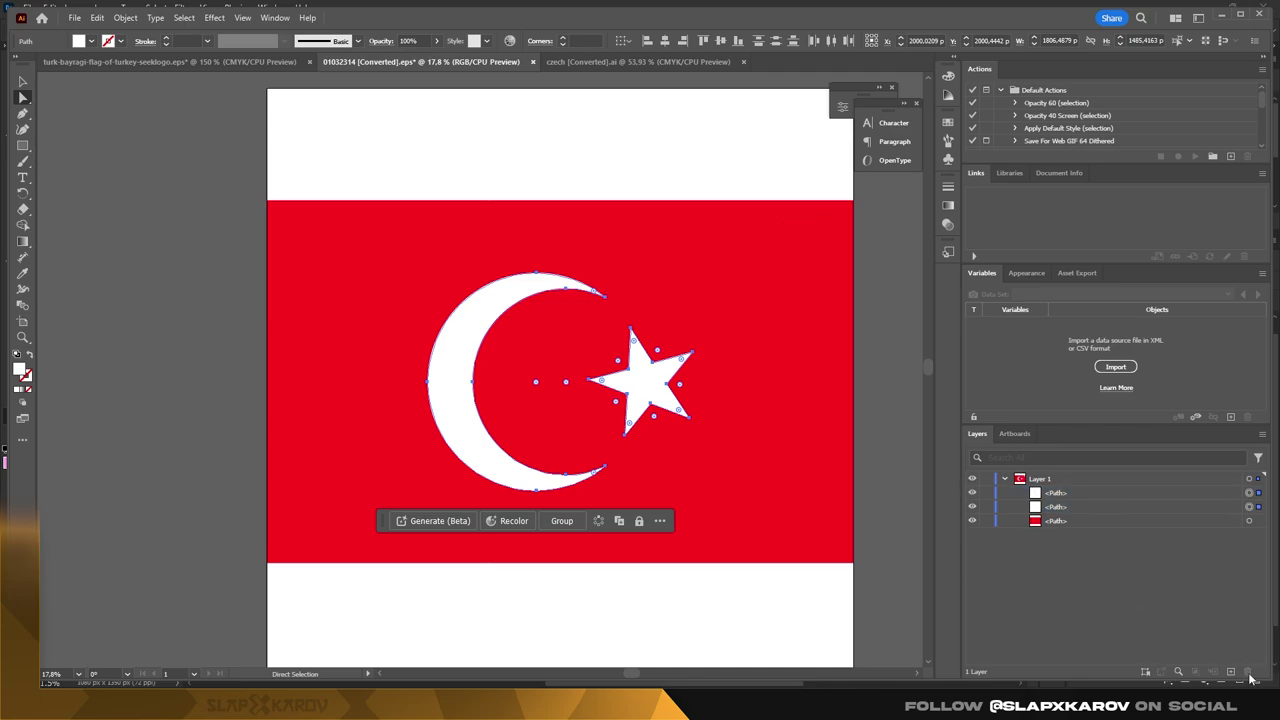
click(1221, 14)
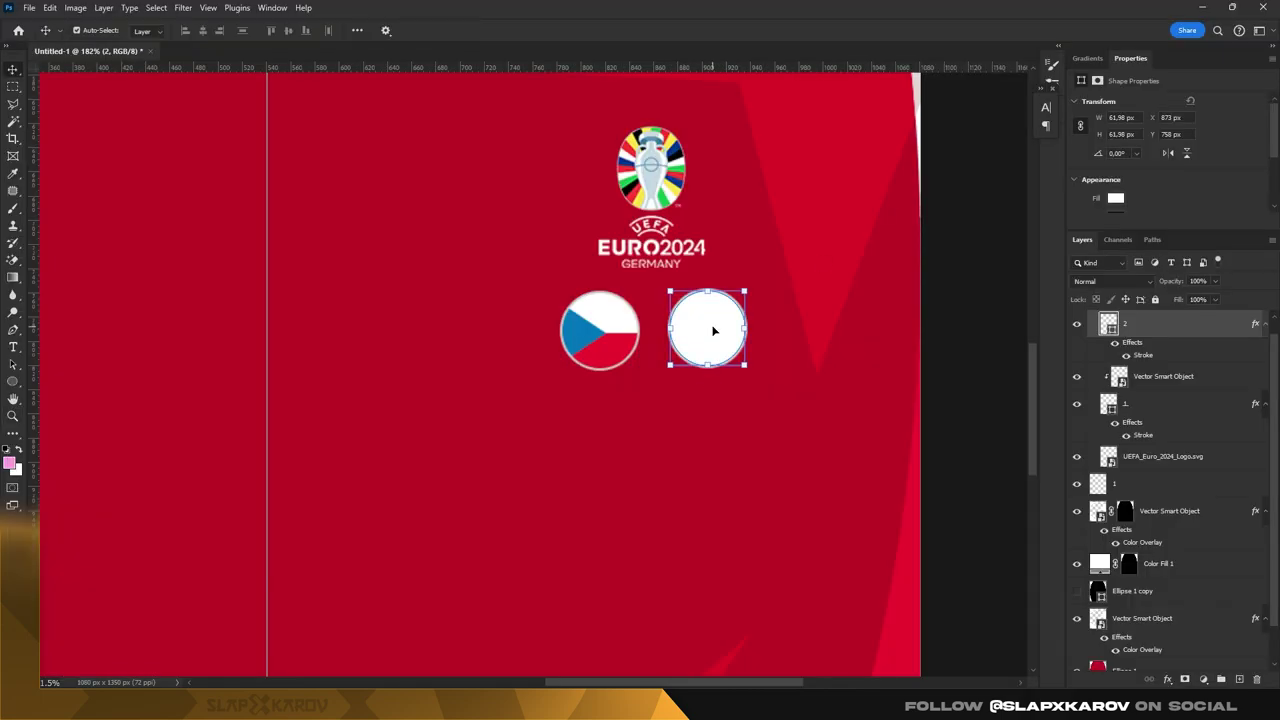
- Paste the Turkish flag as a Smart Object, scale it, and clip it into the right circle
key(ctrl+v)
click(693, 188)
mouse_move(500, 243)
mouse_down()
mouse_move(655, 348)
mouse_move(715, 447)
mouse_move(667, 265)
mouse_move(673, 290)
mouse_up()
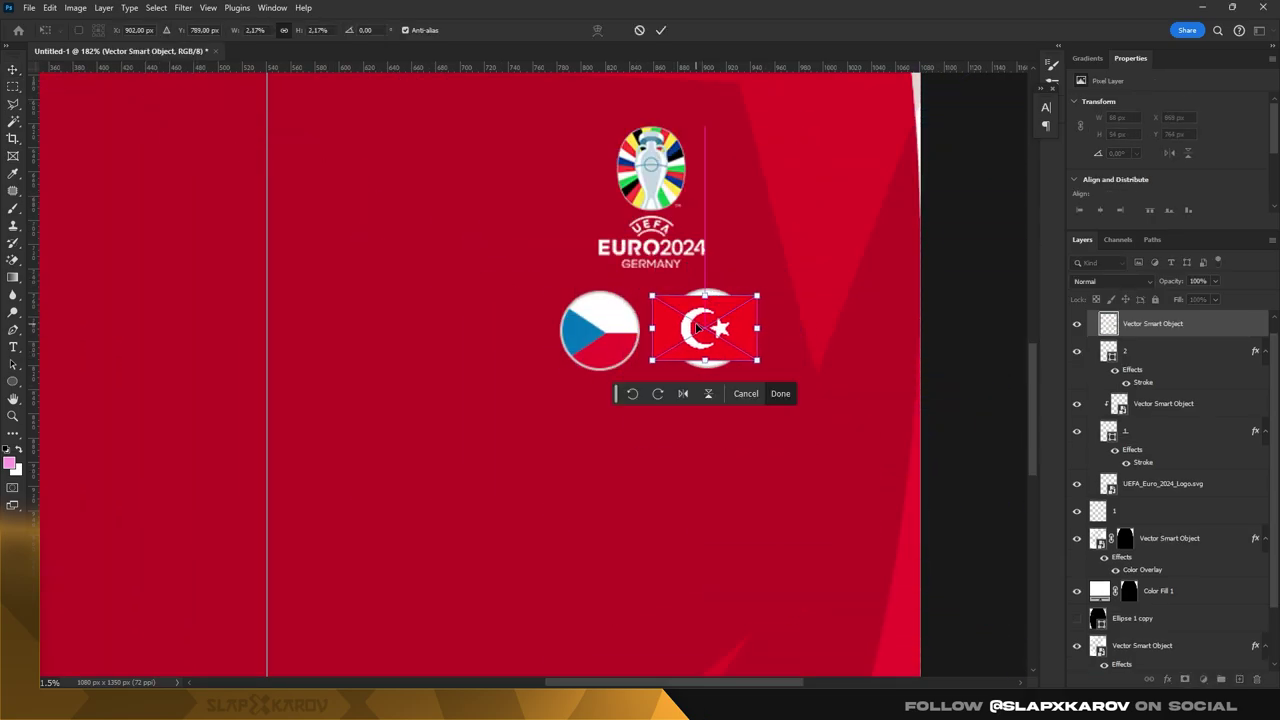
key(Return)
right_click(1150, 645)
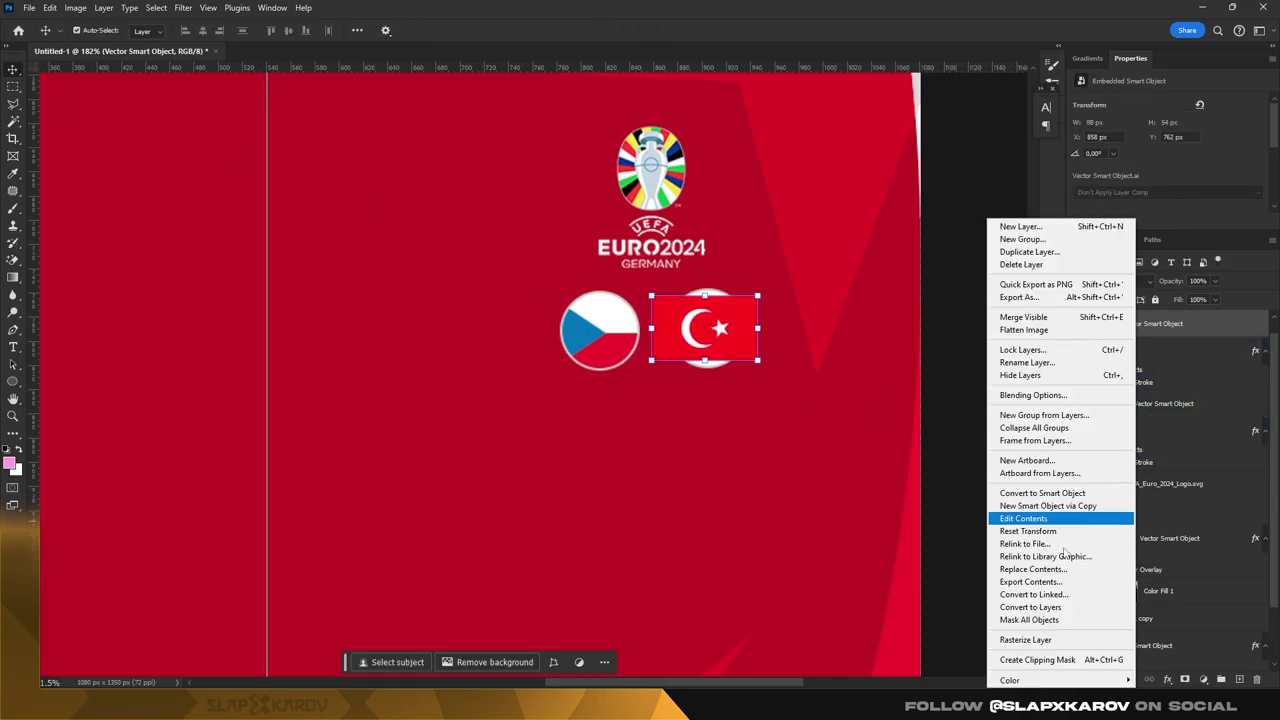
click(1082, 657)
scroll(717, 314, up, 3)
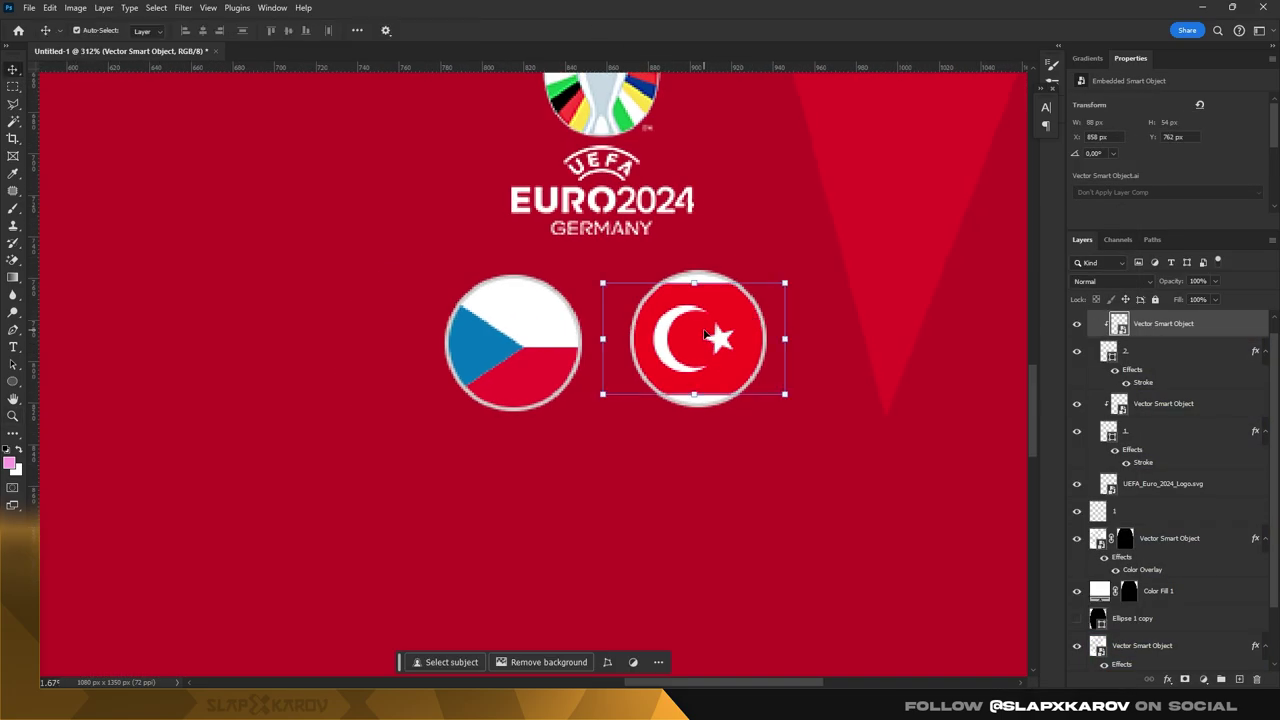
drag(699, 327, 705, 330)
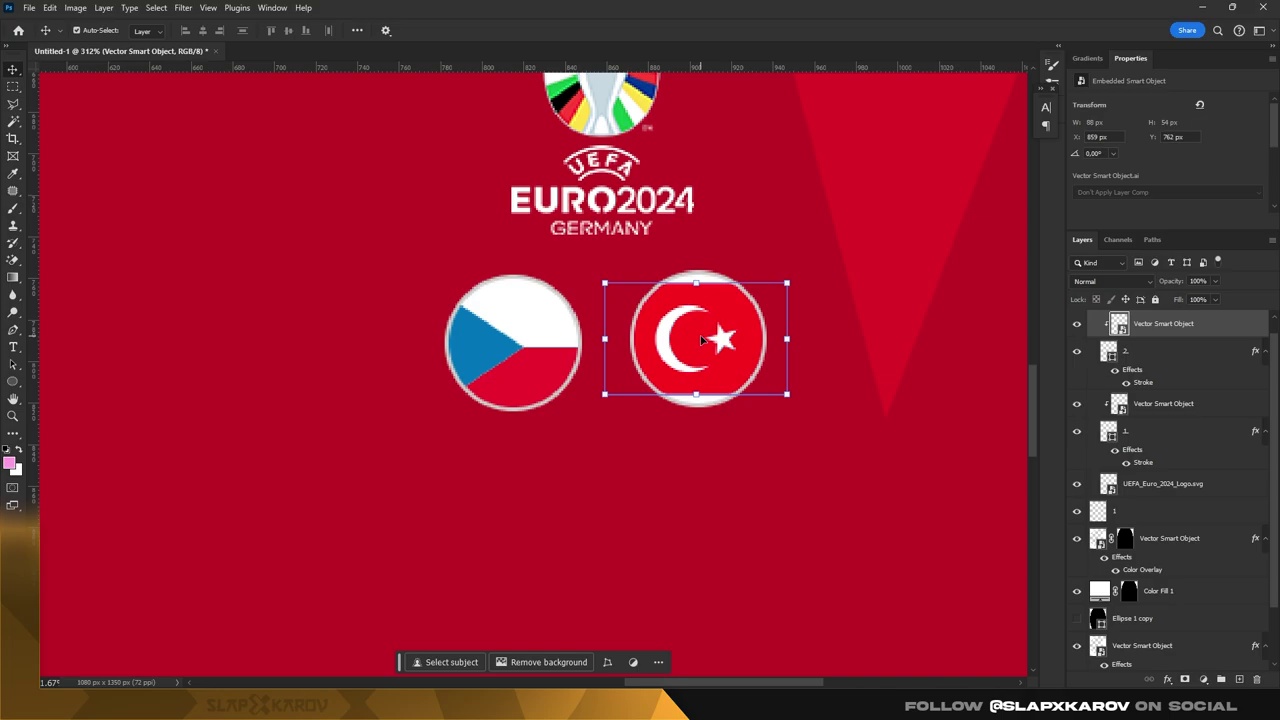
- Add a Solid Color fill layer clipped to the second circle
click(1180, 351)
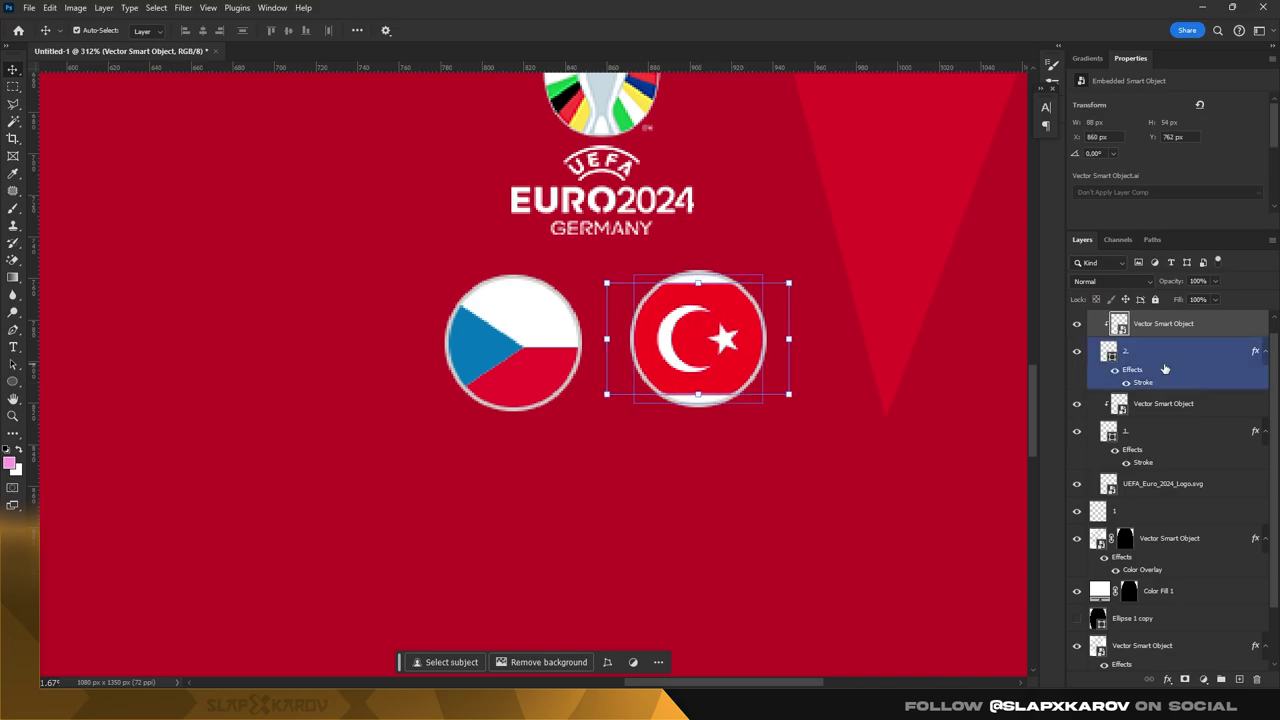
click(1206, 681)
click(1140, 448)
key(Return)
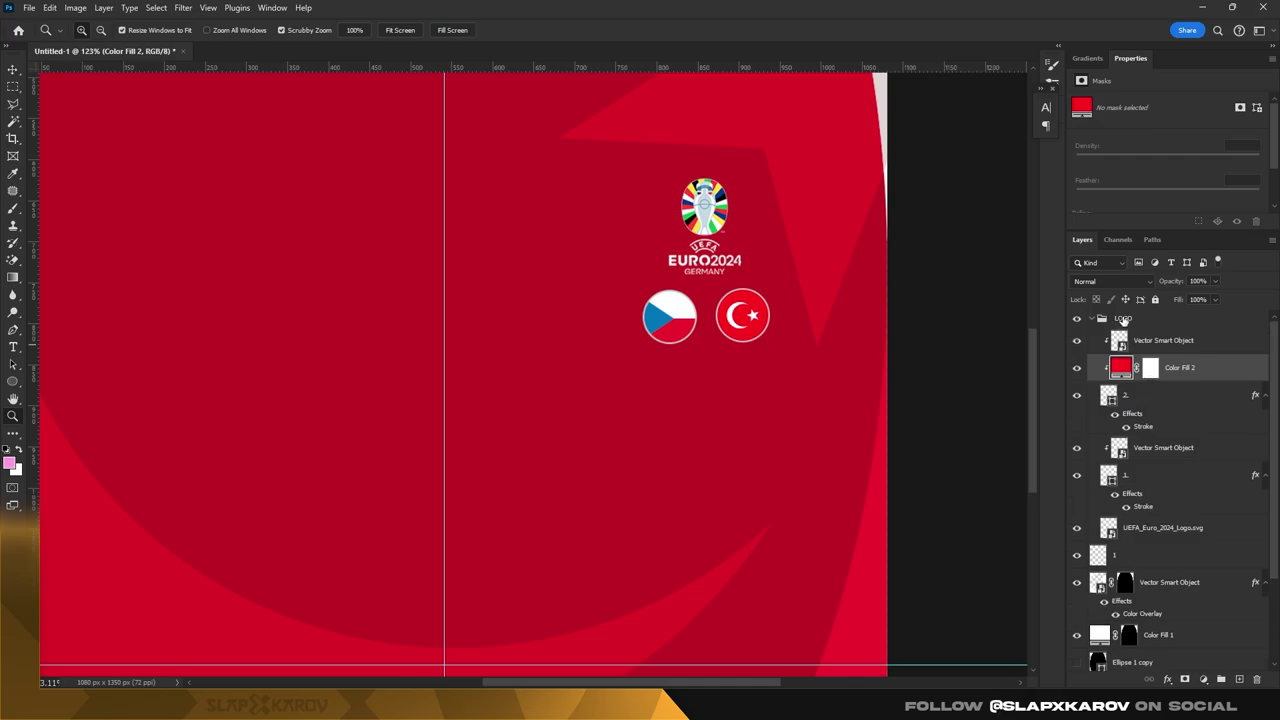
- Collapse the LOGO group and give it a green label colour
click(1092, 318)
right_click(1140, 320)
click(1165, 604)
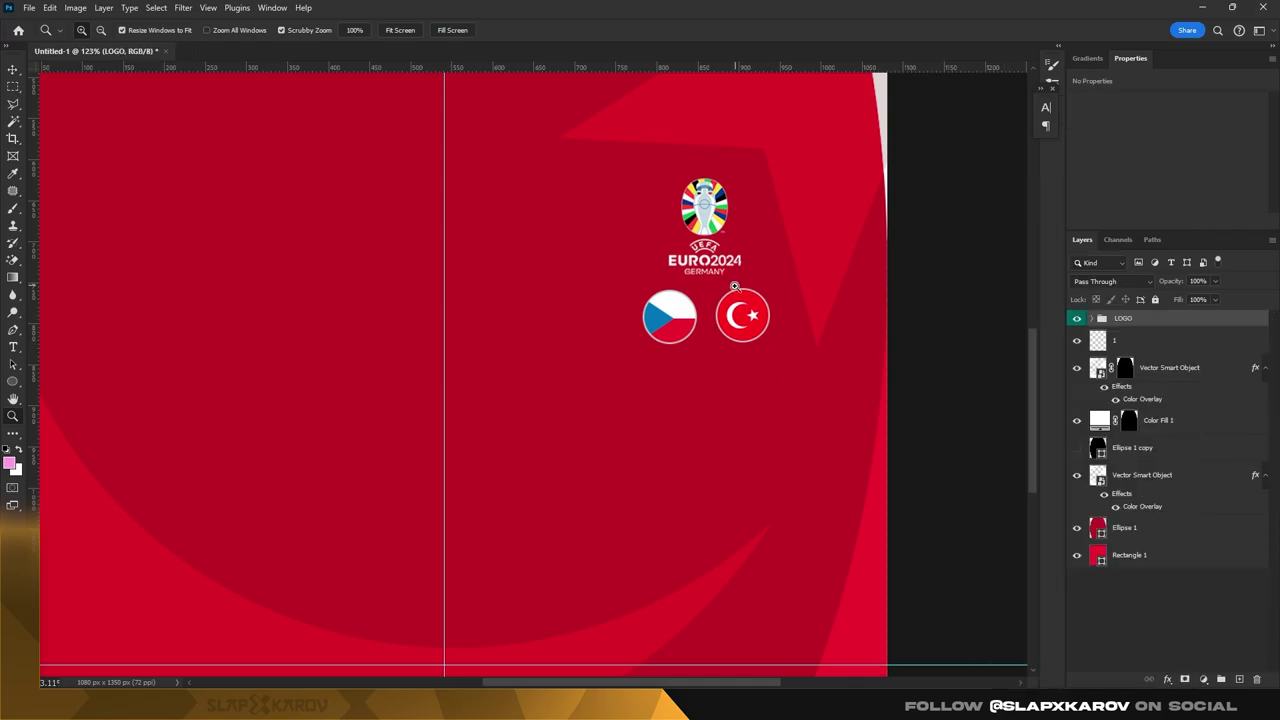
drag(734, 287, 724, 178)
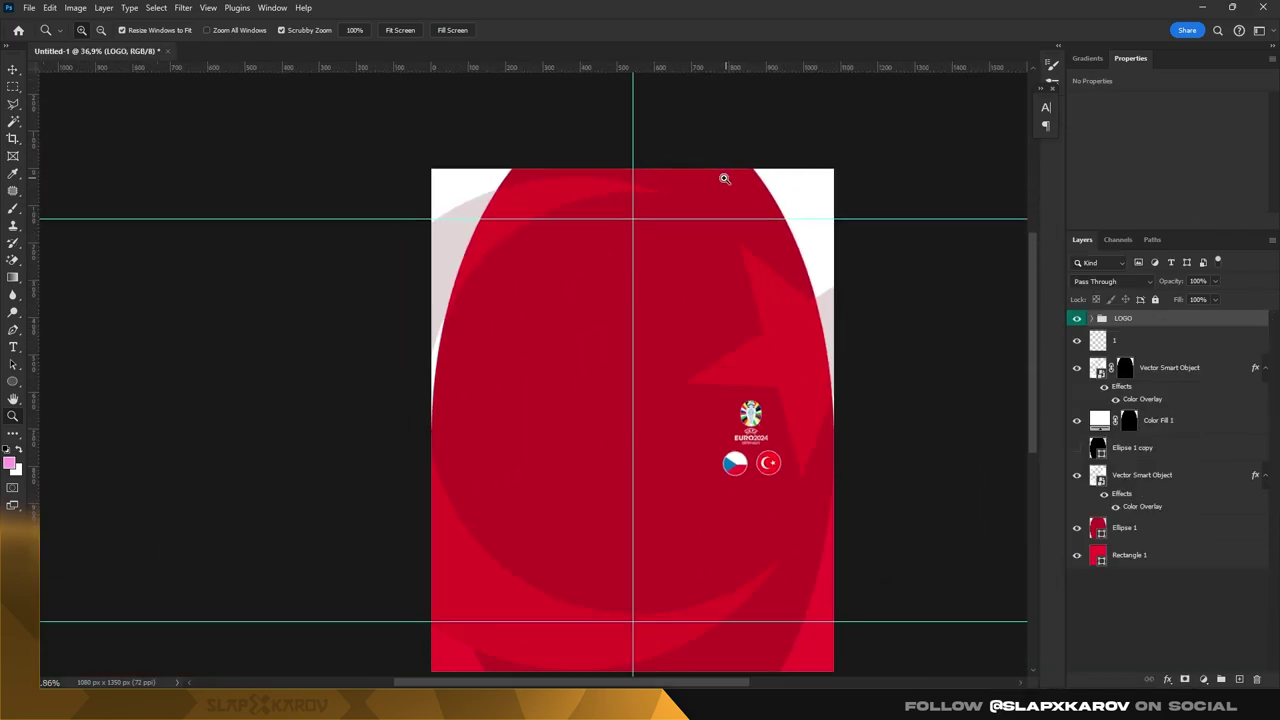
key(ctrl+semicolon)
mouse_move(706, 354)
mouse_down()
mouse_move(763, 508)
mouse_move(749, 467)
mouse_up()
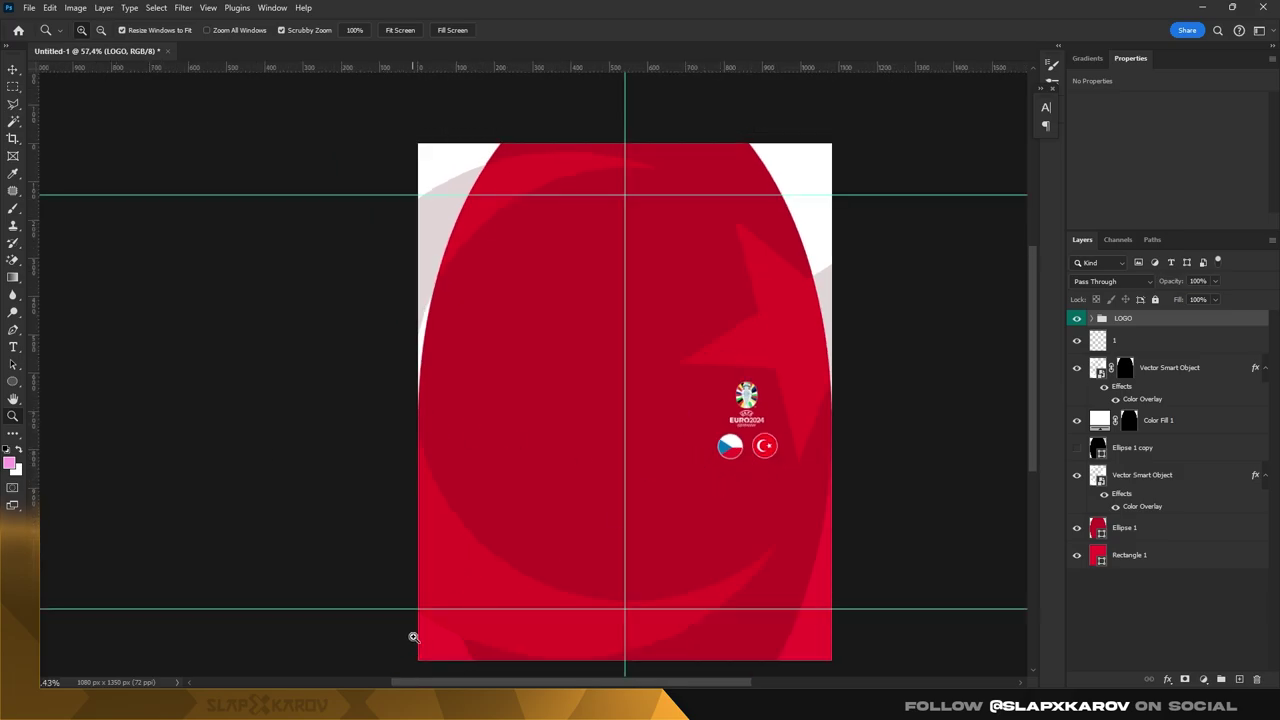
scroll(680, 395, down, 1)
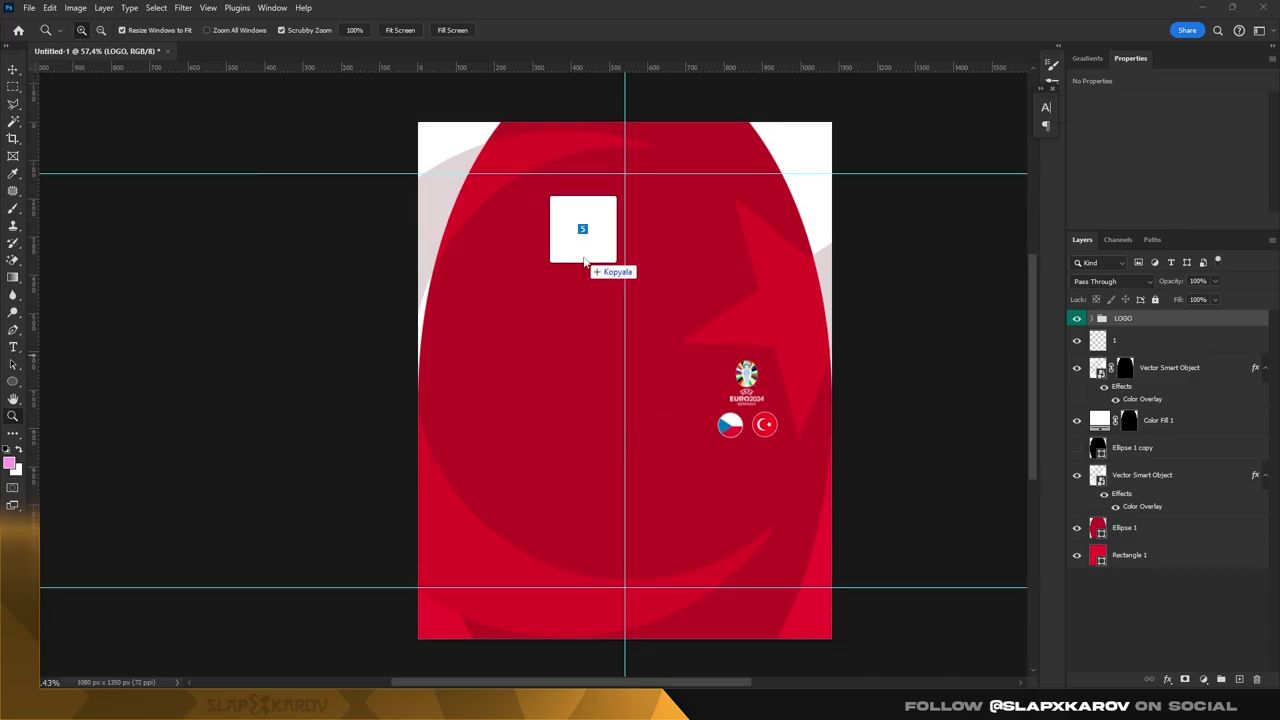
- Place the five Turkish player photos on the poster and group them as Group 1
drag(585, 262, 591, 293)
key(Return)
key(Return)
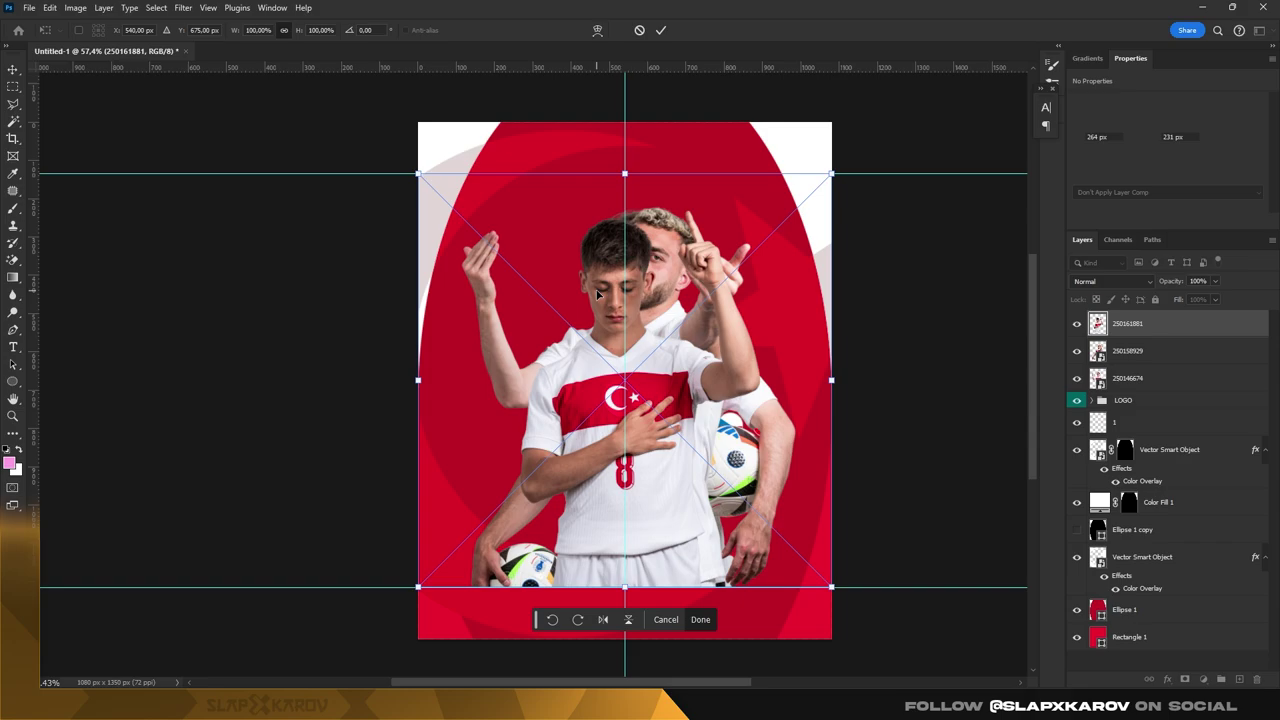
key(Return)
key(Return)
key(Return)
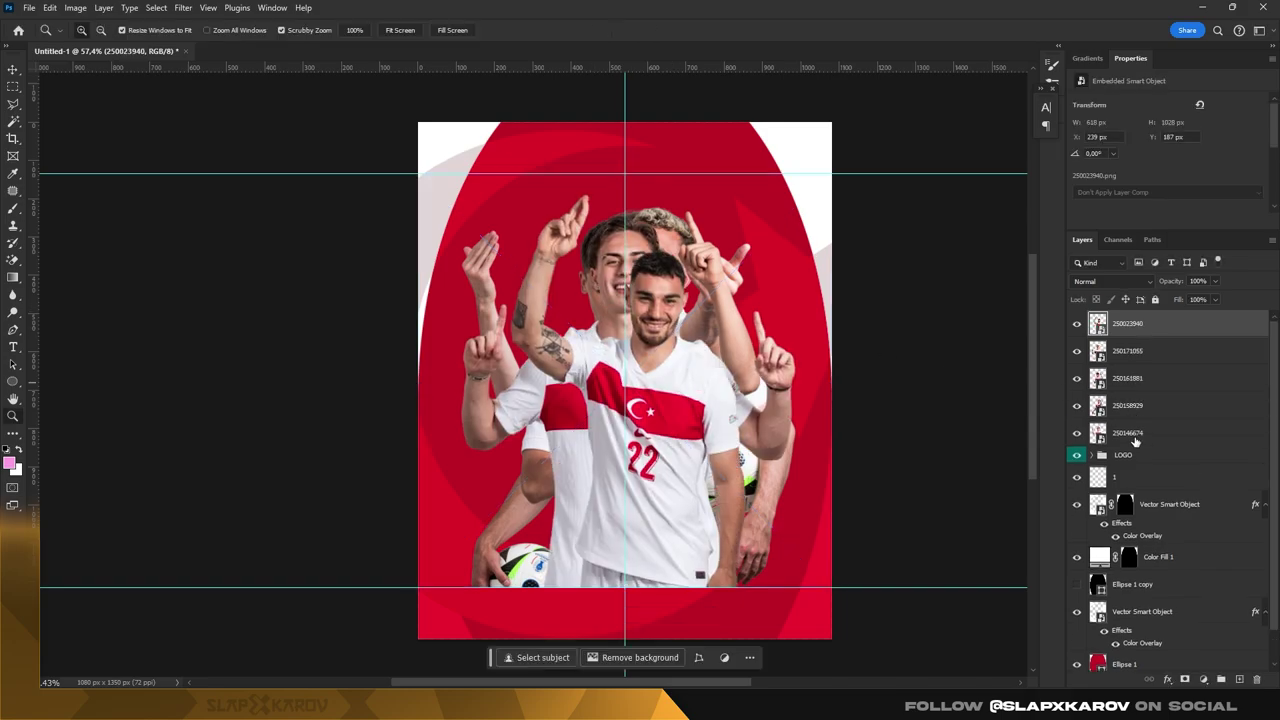
shift+click(1135, 434)
key(ctrl+g)
- Move Group 1 below LOGO, scale the players down, and shift them left
drag(1176, 348, 1135, 341)
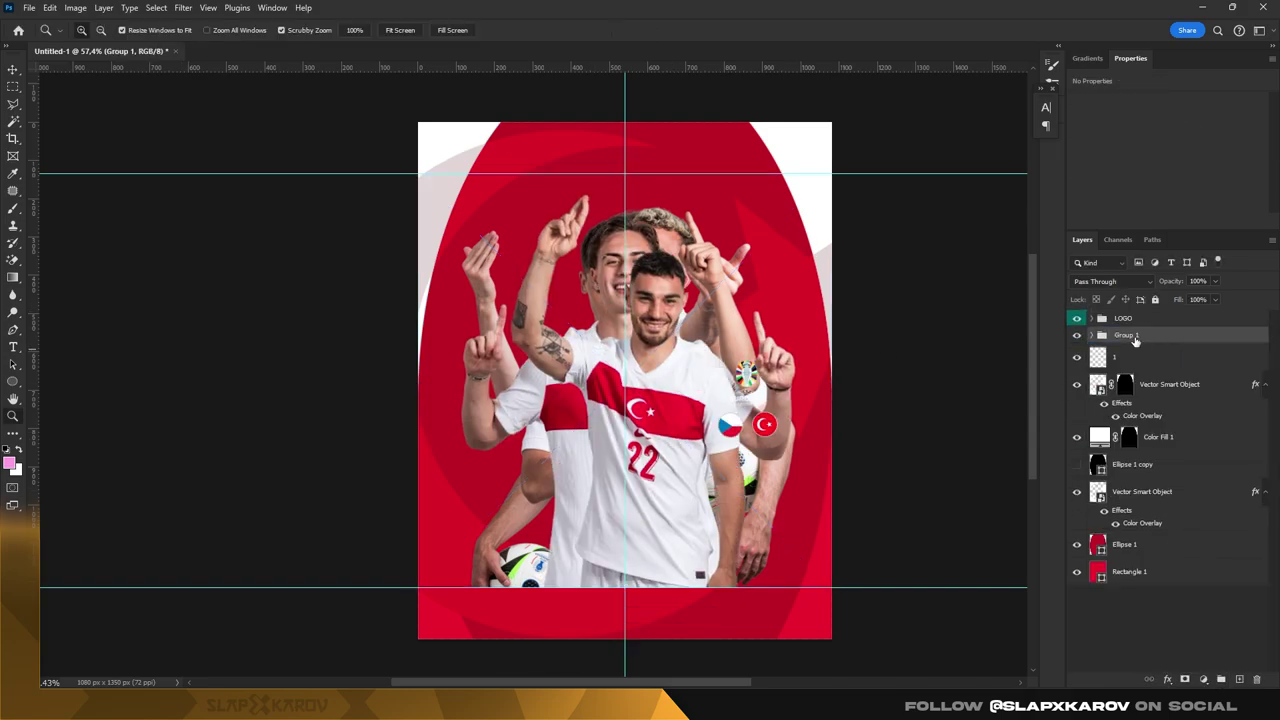
key(ctrl+t)
drag(456, 172, 508, 263)
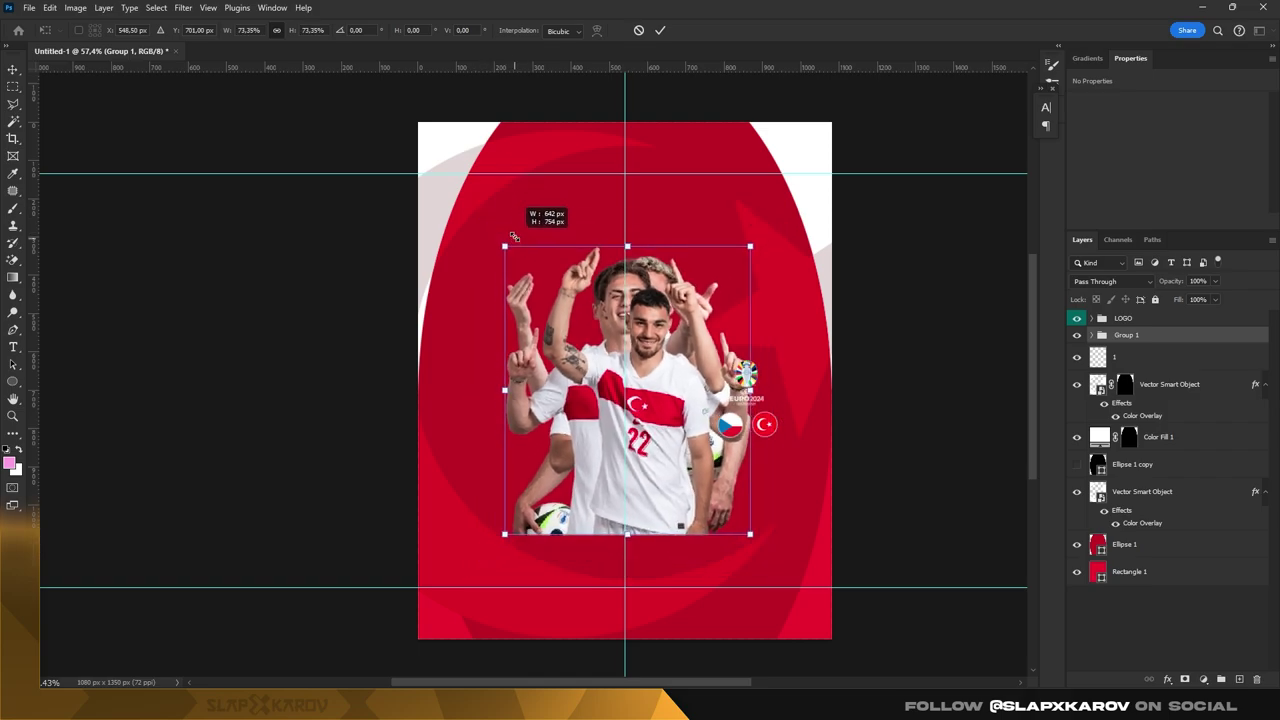
mouse_move(646, 313)
mouse_down()
mouse_move(570, 338)
mouse_move(571, 350)
mouse_up()
key(Return)
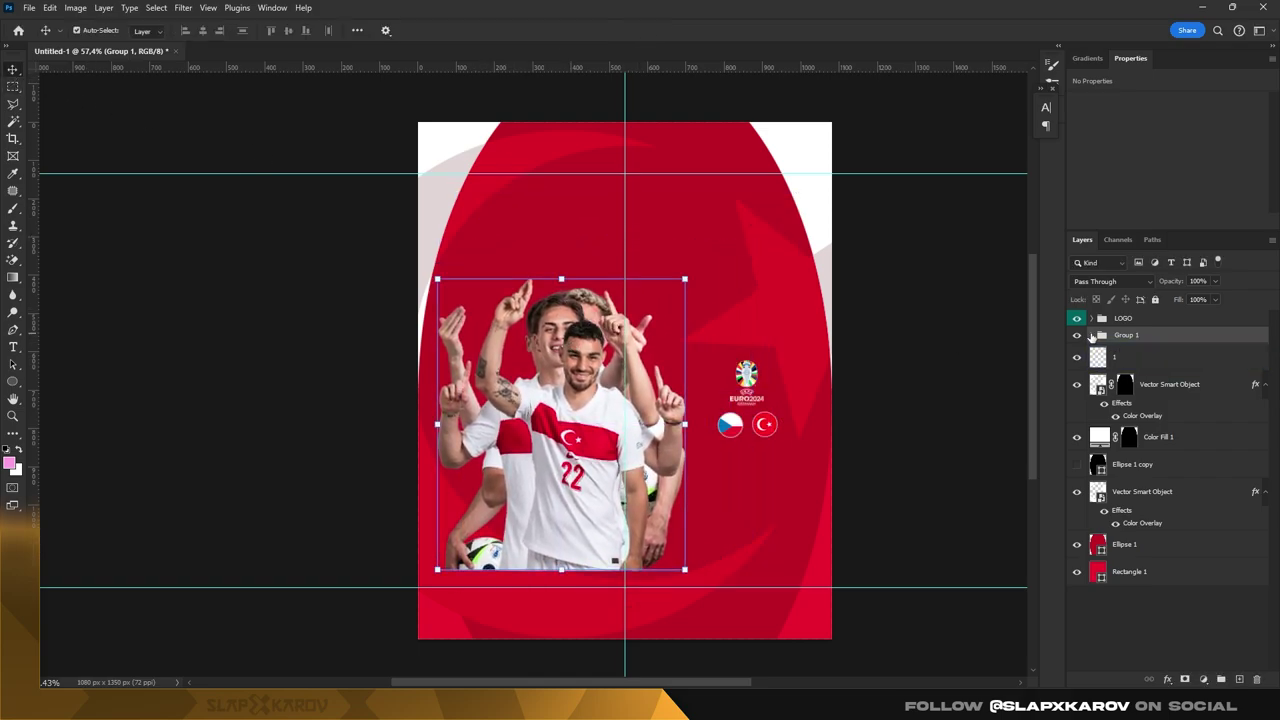
- Hide every player photo in Group 1 except player 21
click(1092, 335)
click(1077, 357)
click(1077, 384)
click(1077, 411)
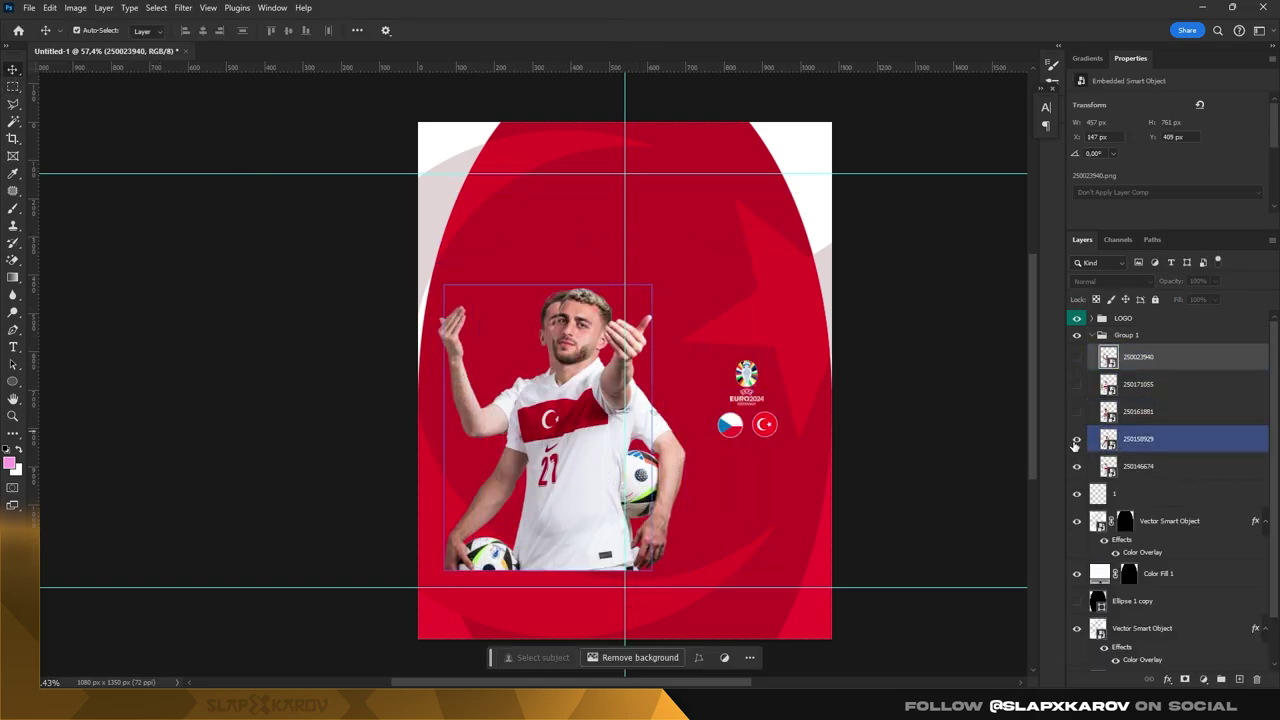
click(1077, 438)
click(1077, 440)
click(1083, 470)
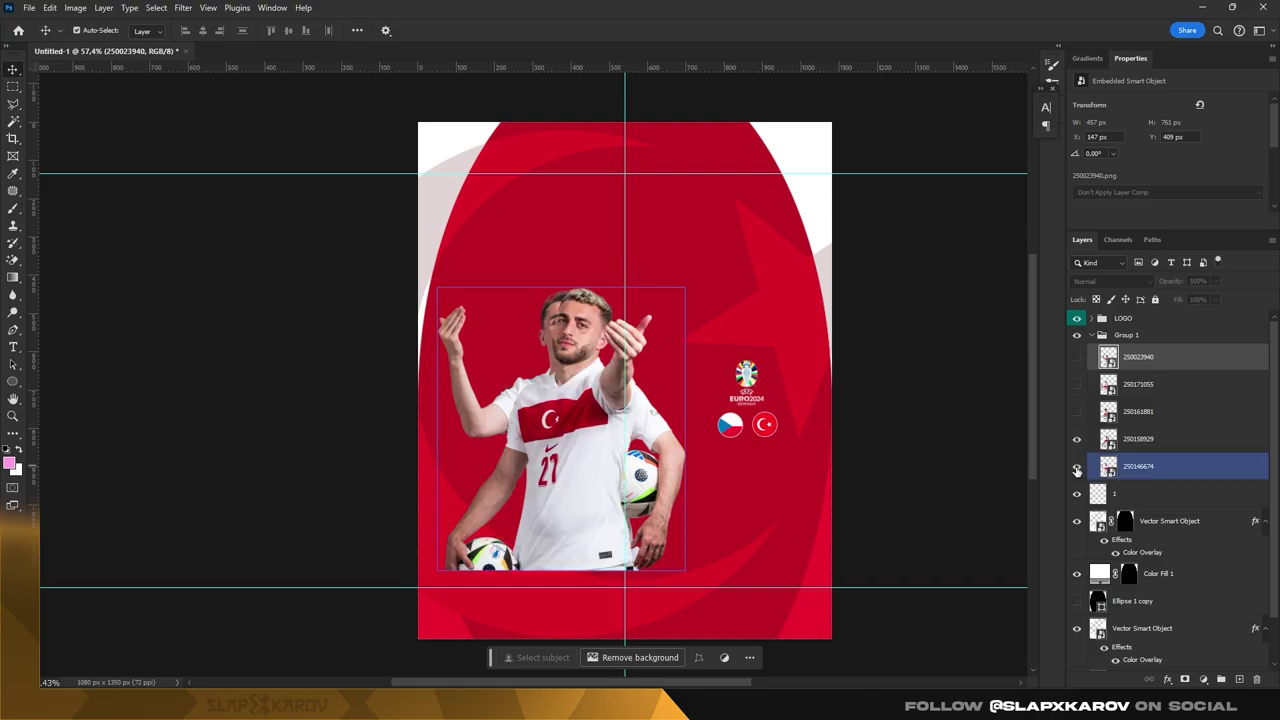
click(1077, 468)
- Move player 21 to the top of Group 1, shrink him, and shift him up-right
click(1137, 440)
drag(1158, 352, 1150, 350)
key(ctrl+t)
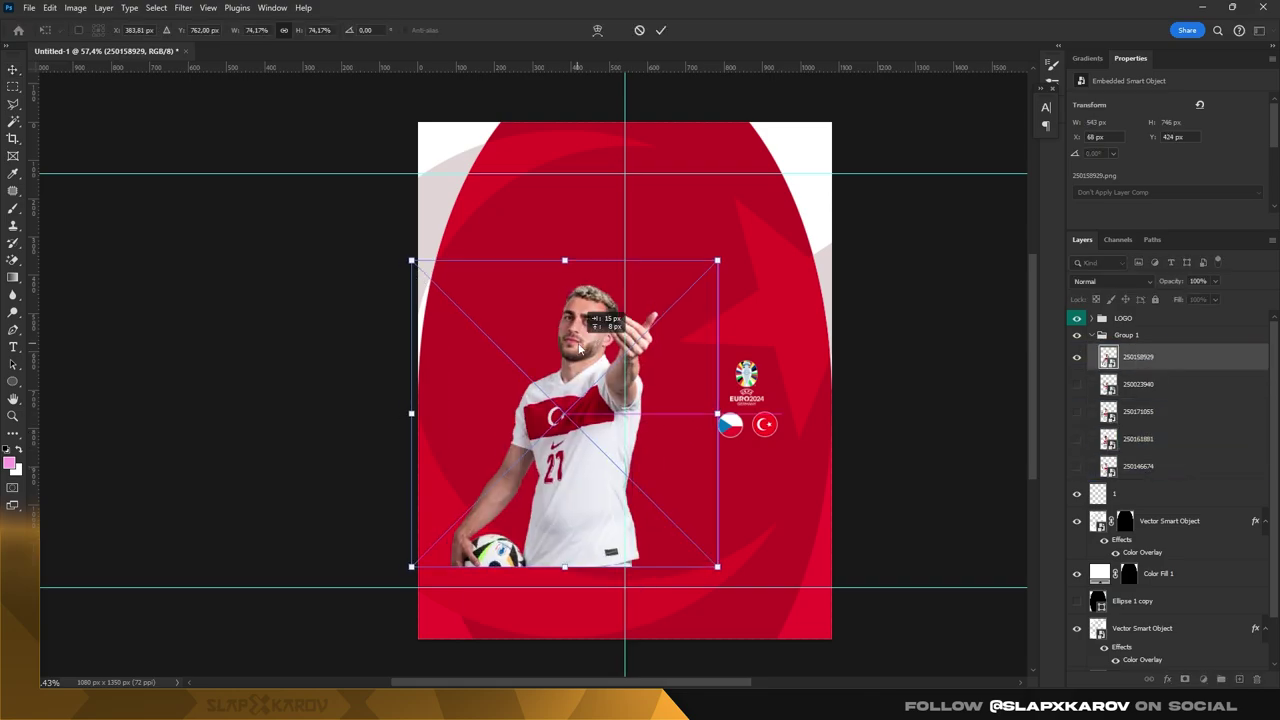
drag(528, 394, 646, 249)
key(Return)
key(z)
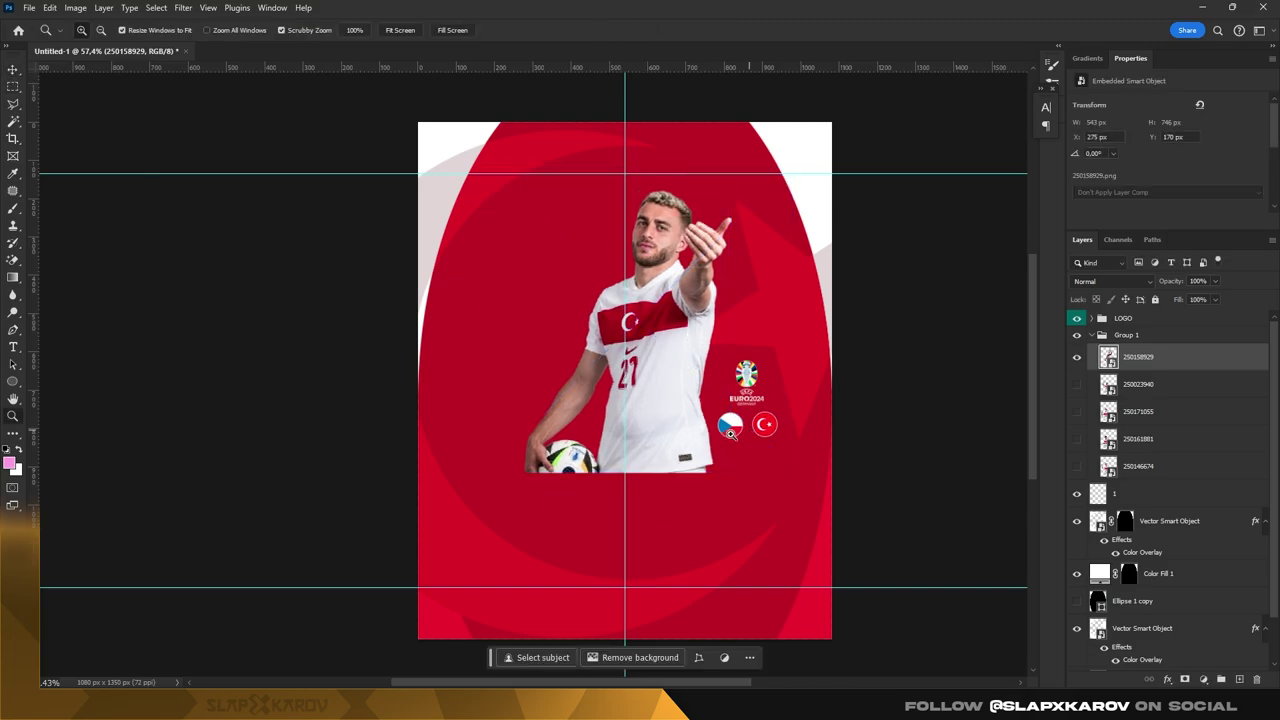
click(663, 457)
- Show player 22 and raise him behind player 21, then show player 19
click(1077, 384)
click(1140, 384)
key(ctrl+t)
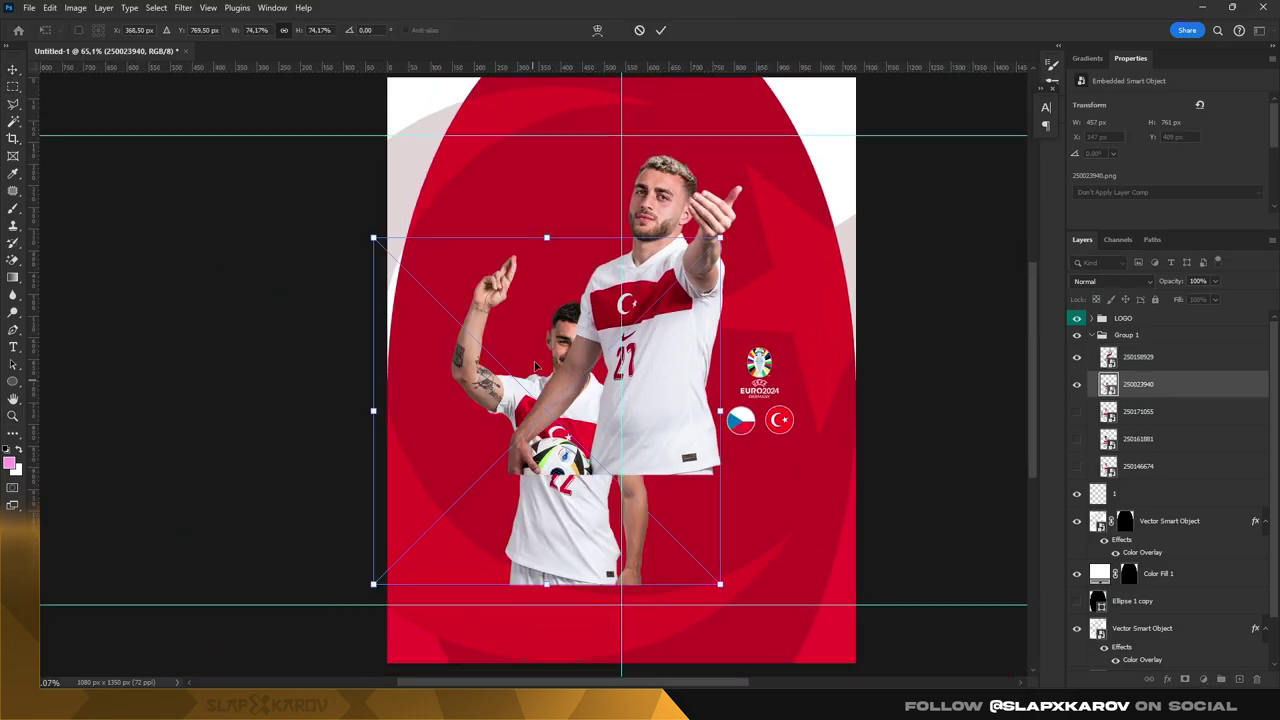
mouse_move(534, 361)
mouse_down()
mouse_move(536, 219)
mouse_move(568, 212)
mouse_up()
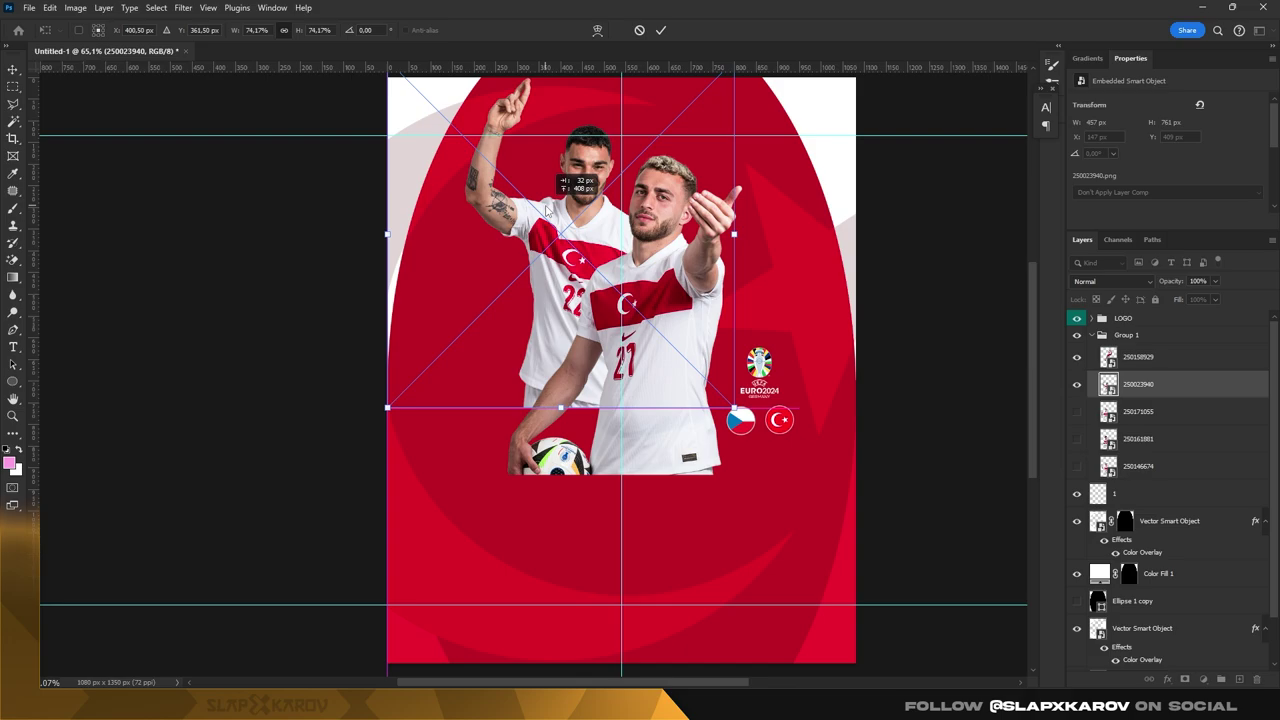
key(Return)
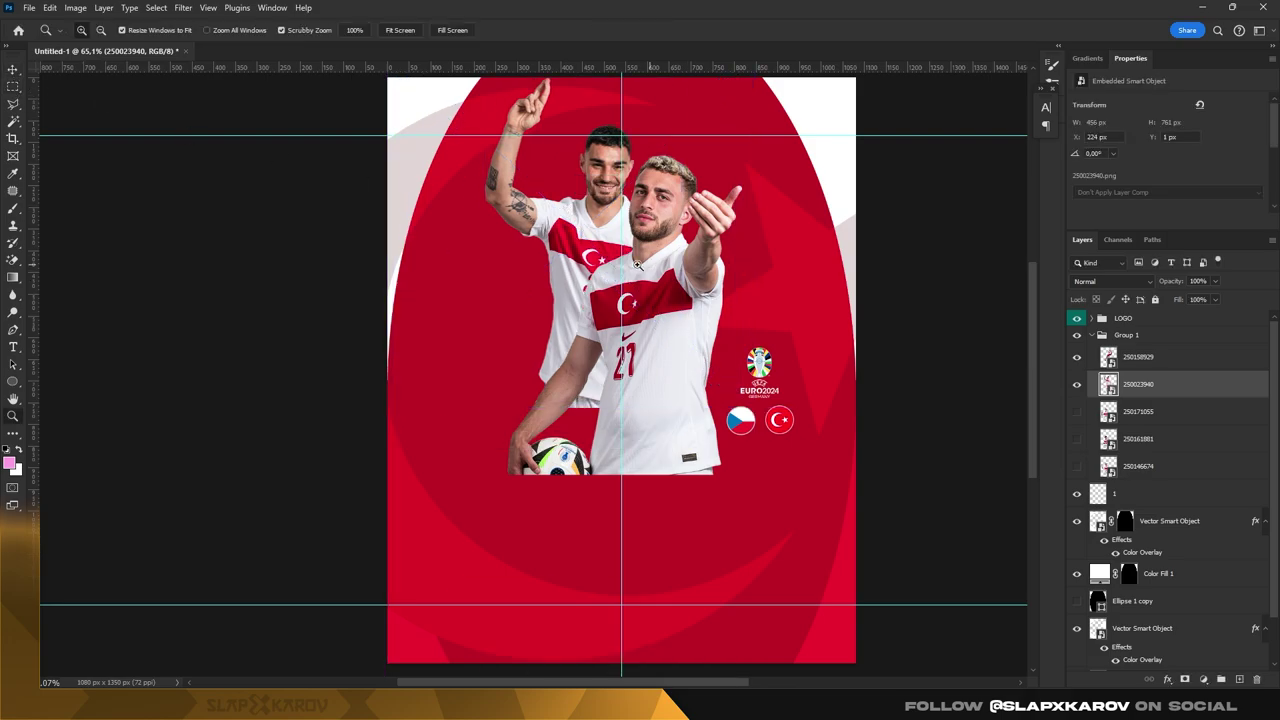
key(z)
drag(670, 270, 649, 268)
click(1077, 411)
- Raise player 19's photo above player 22 and shift it slightly left
drag(1135, 411, 1135, 384)
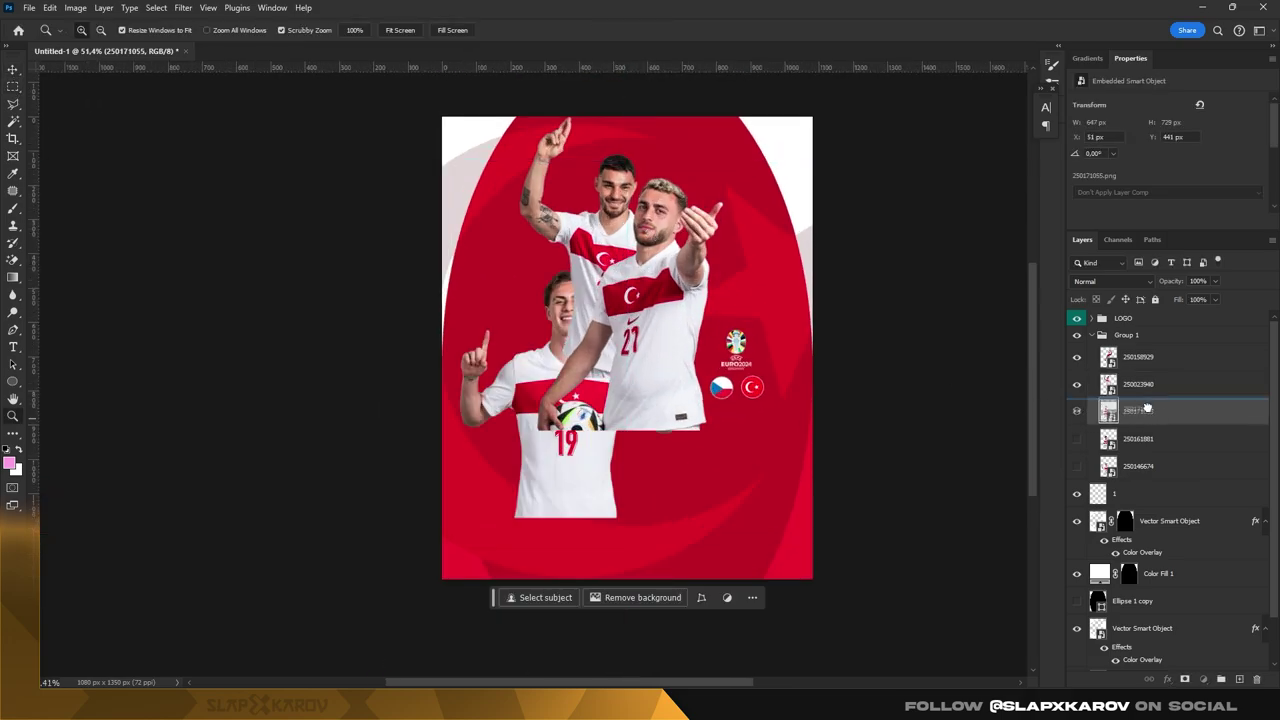
key(ctrl+t)
drag(549, 258, 537, 263)
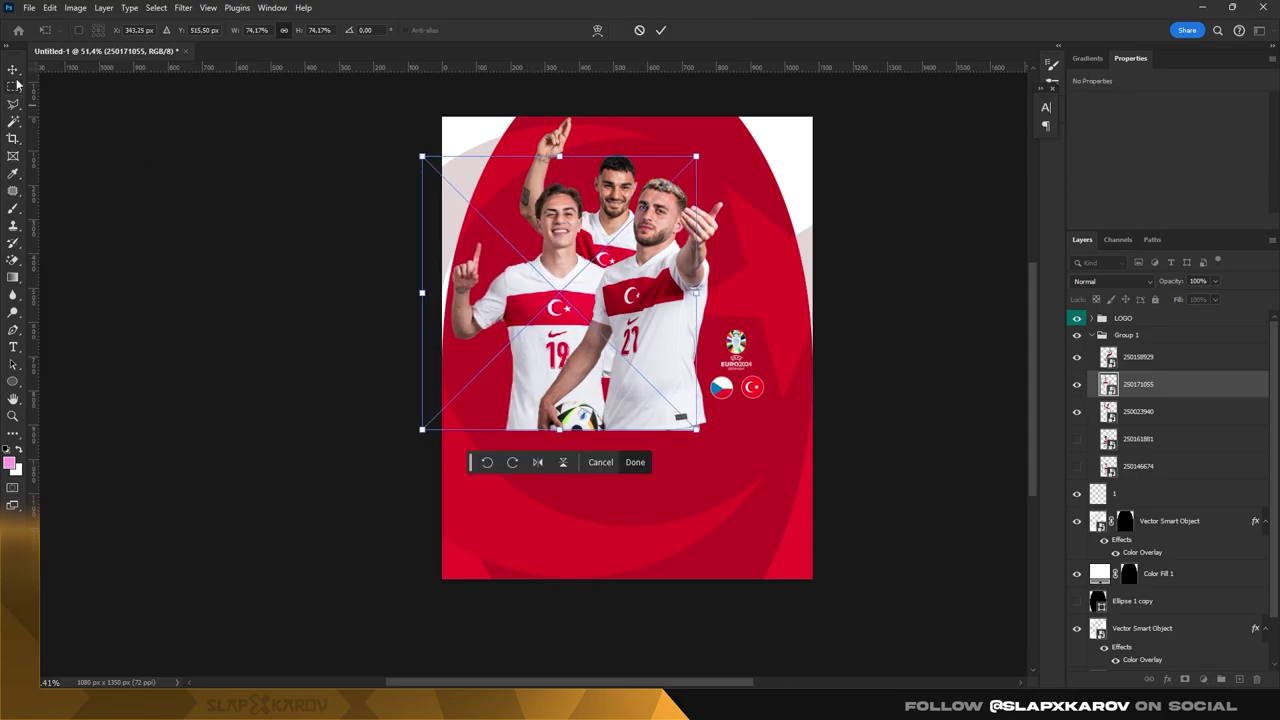
key(Return)
- Show player 8's photo, move it to the top of the stack, and shift it left and up
click(1077, 438)
drag(1135, 438, 1135, 357)
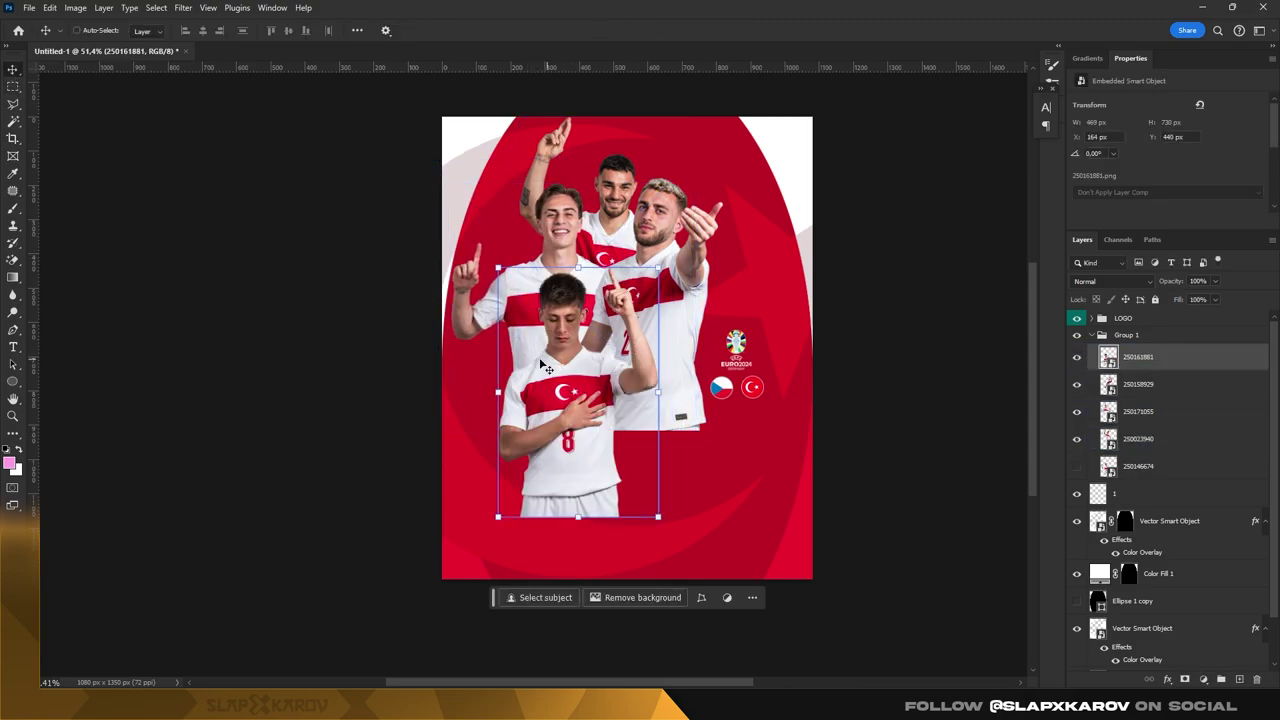
key(ctrl+t)
mouse_move(606, 366)
mouse_down()
mouse_move(560, 345)
mouse_move(648, 346)
mouse_move(546, 347)
mouse_move(561, 344)
mouse_up()
- Bring the ball-holding player to the front and enlarge him, then send him behind the others
click(13, 69)
click(1138, 438)
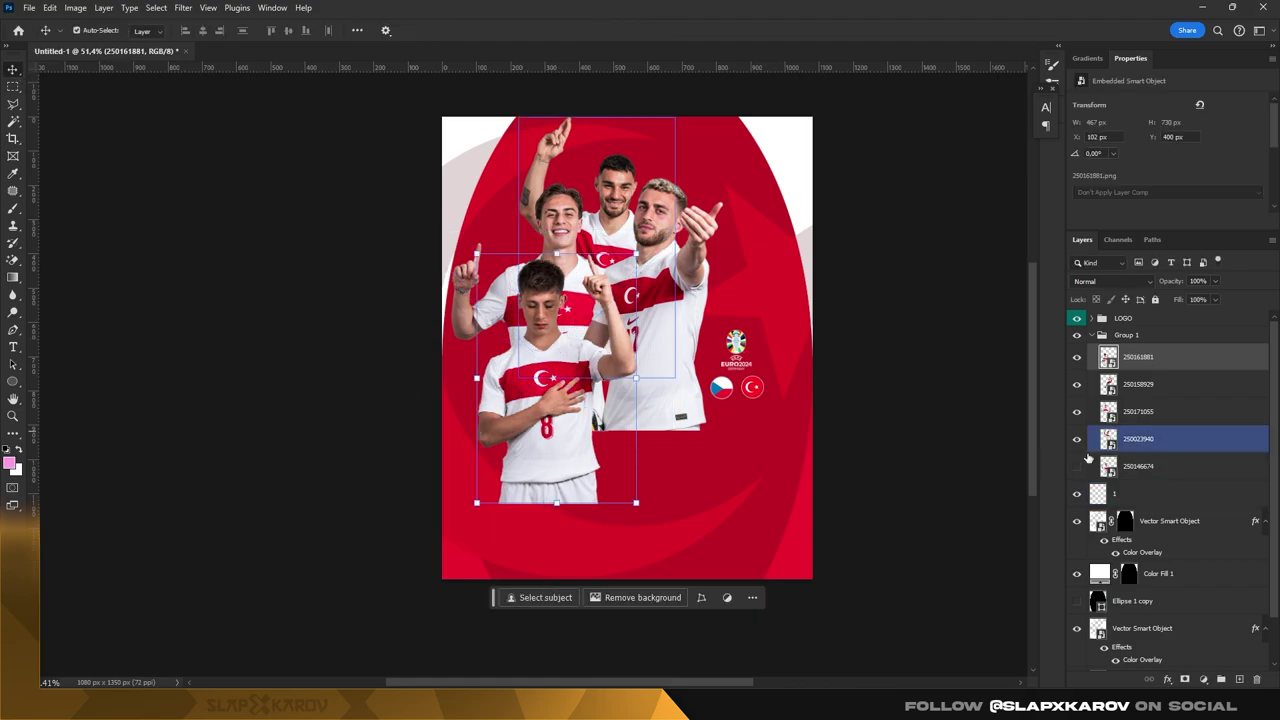
drag(1138, 466, 1138, 345)
key(ctrl+t)
drag(612, 370, 598, 250)
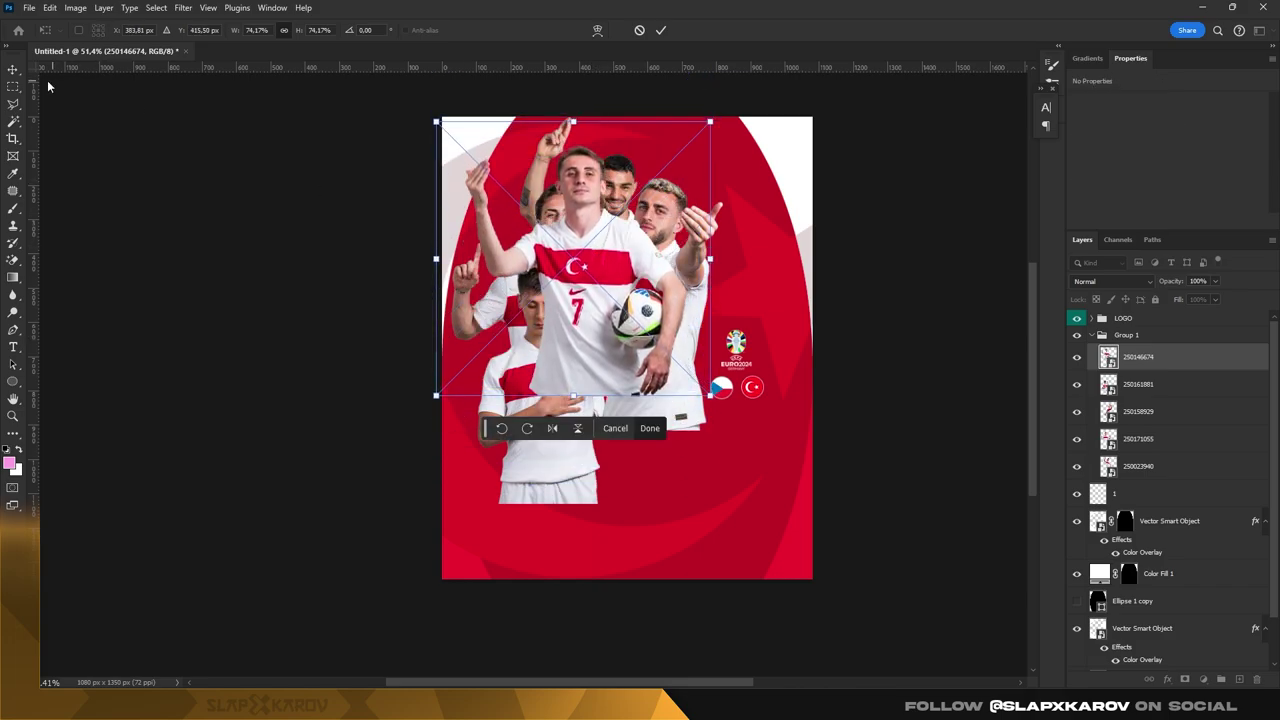
click(13, 69)
drag(1138, 357, 1138, 478)
- Shift the ball-holding player slightly right with Free Transform
click(1180, 440)
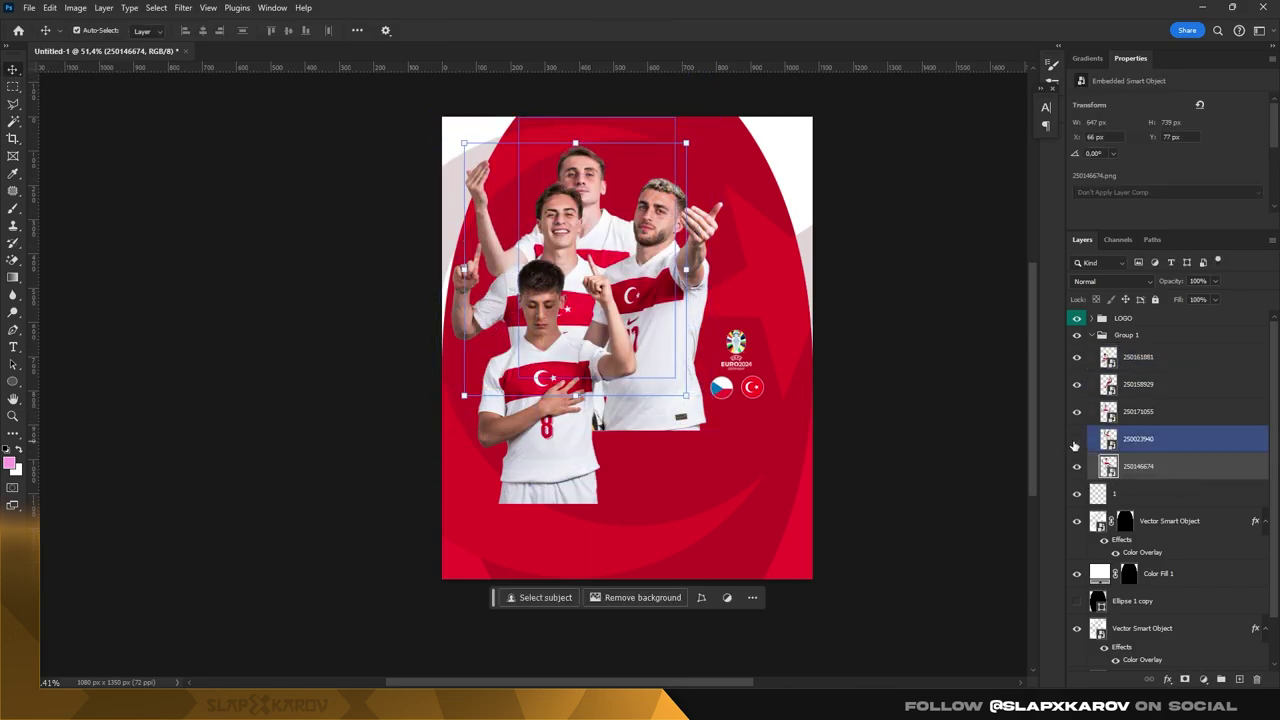
key(ctrl+t)
drag(585, 165, 605, 175)
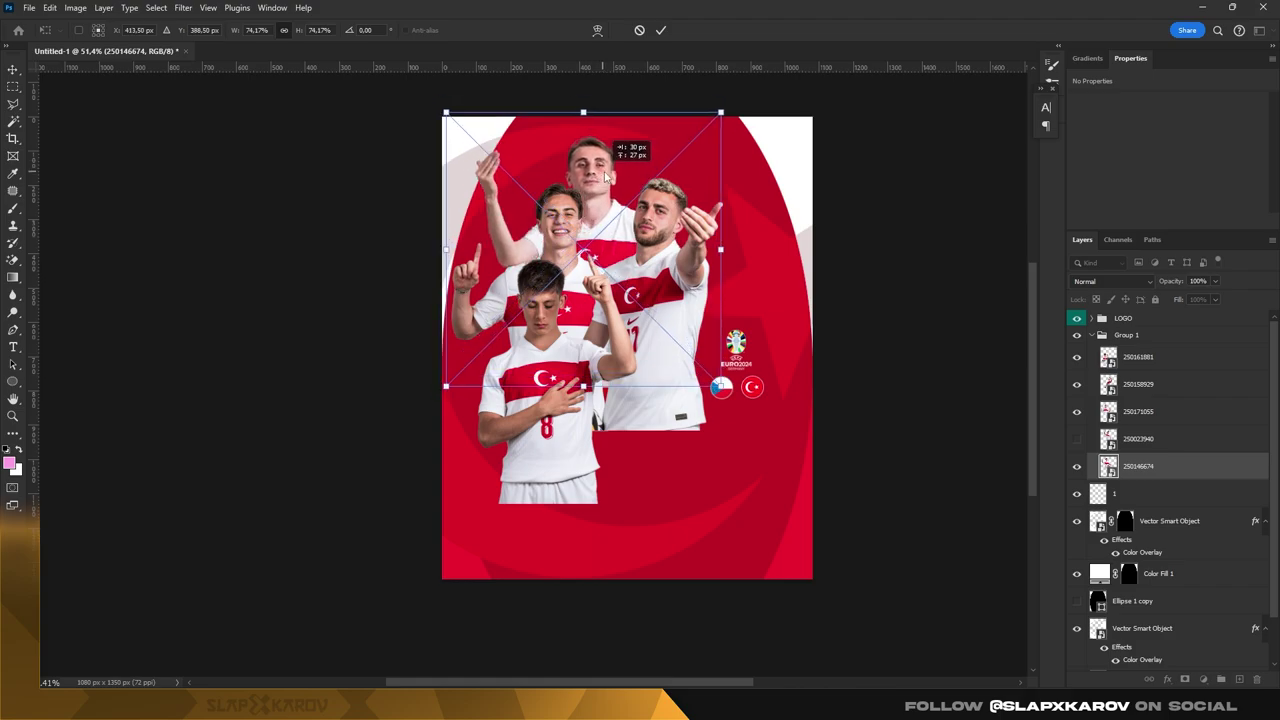
key(Return)
- Hide the ball-holding player, show layer 250023940, and move the #8 player about 155 px right
click(1076, 466)
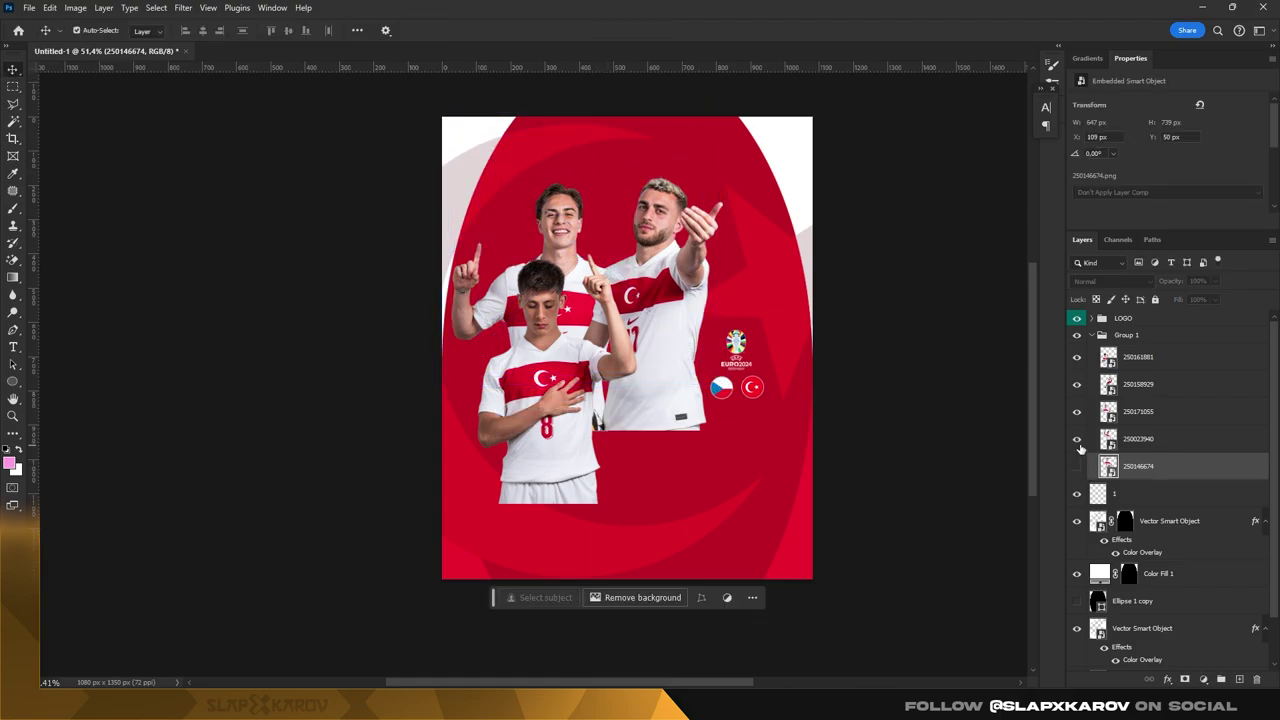
click(1076, 438)
click(620, 195)
drag(527, 373, 607, 375)
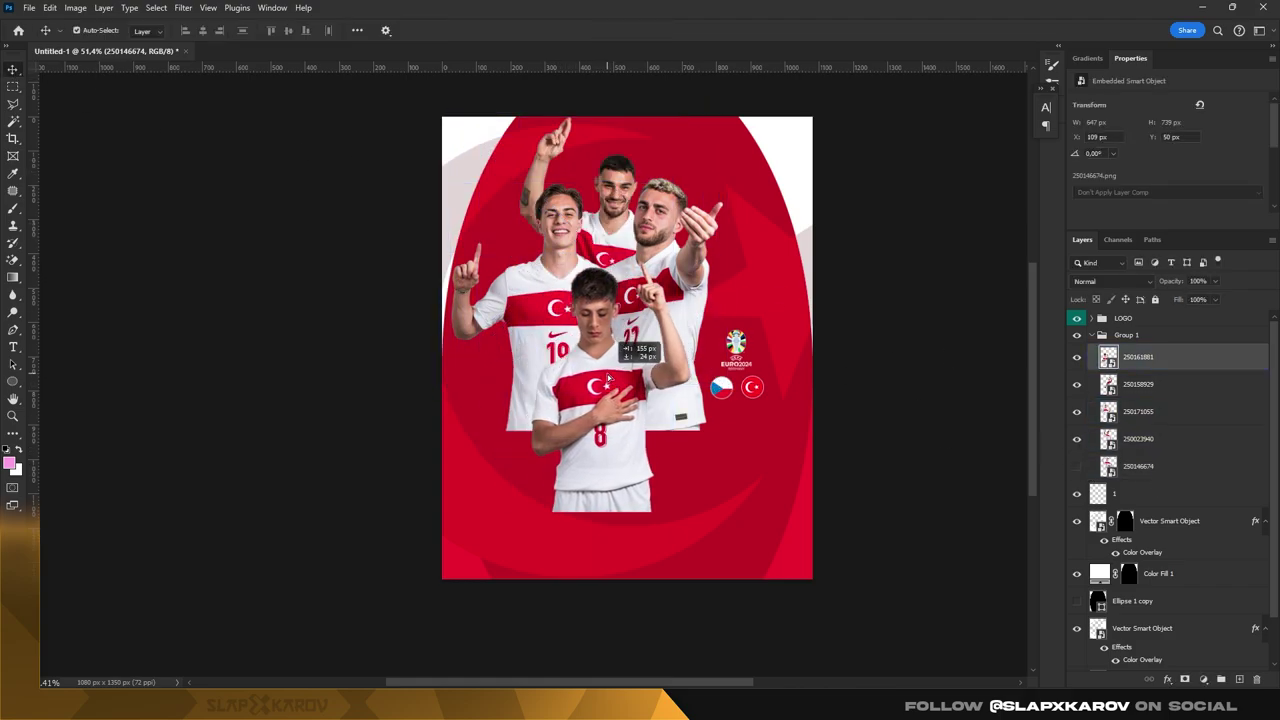
- Move the left player down and left and rotate him a few degrees
click(558, 228)
drag(558, 228, 548, 252)
key(ctrl+t)
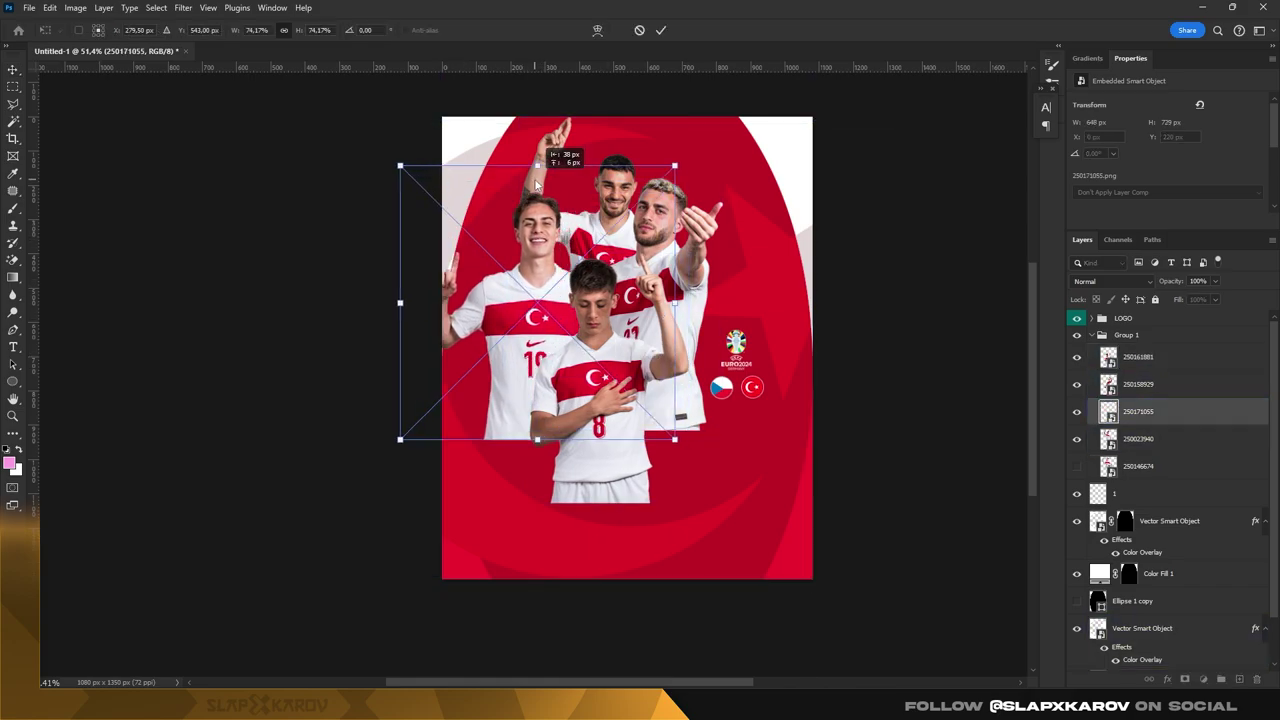
mouse_move(562, 160)
mouse_down()
mouse_move(548, 165)
mouse_move(595, 195)
mouse_move(593, 175)
mouse_up()
click(16, 68)
- Adjust the top player's position and move the left player slightly right and up
scroll(600, 250, up, 1)
drag(574, 478, 633, 478)
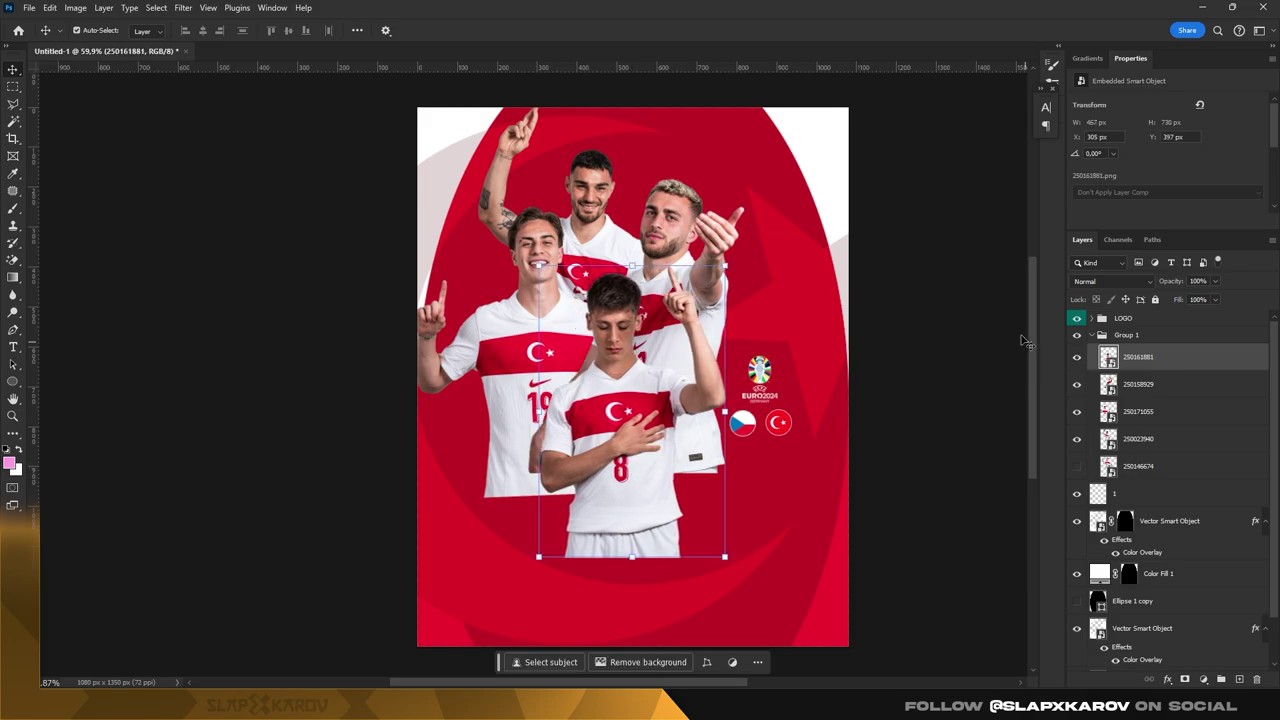
click(474, 355)
drag(472, 354, 483, 350)
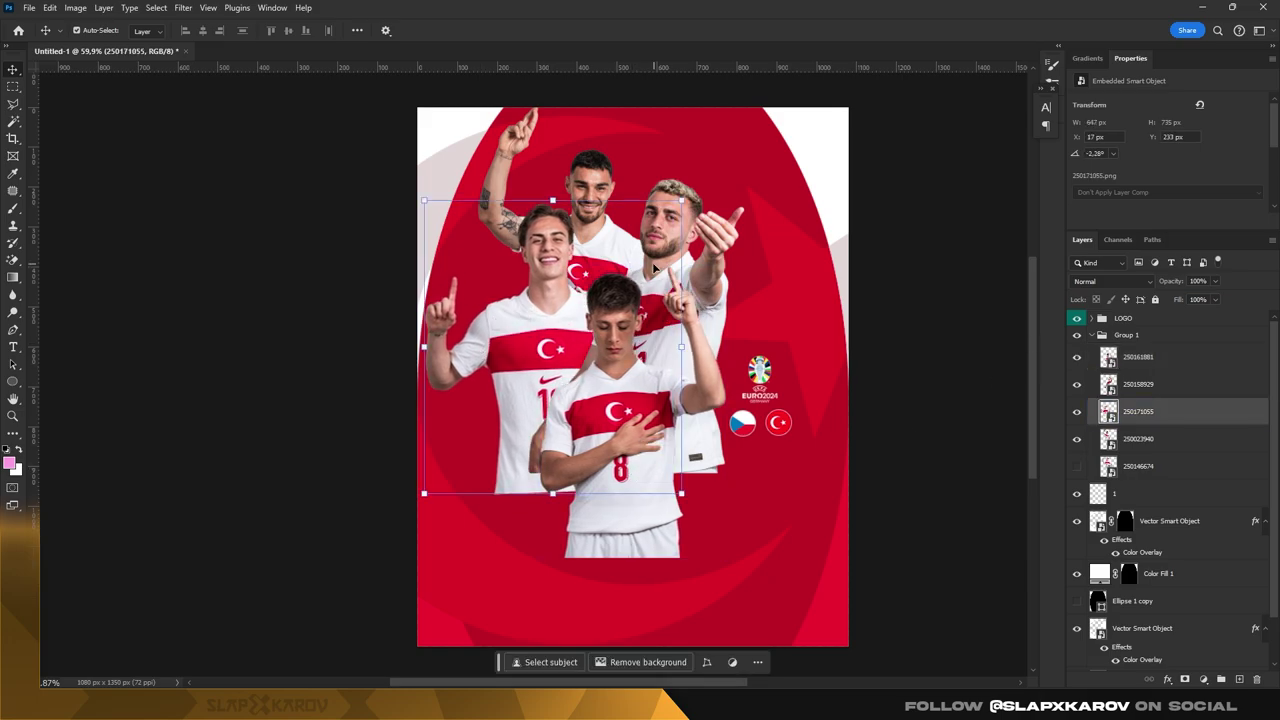
- Move the right player right, then resize and slightly rotate him
scroll(655, 274, up, 2)
drag(716, 264, 720, 218)
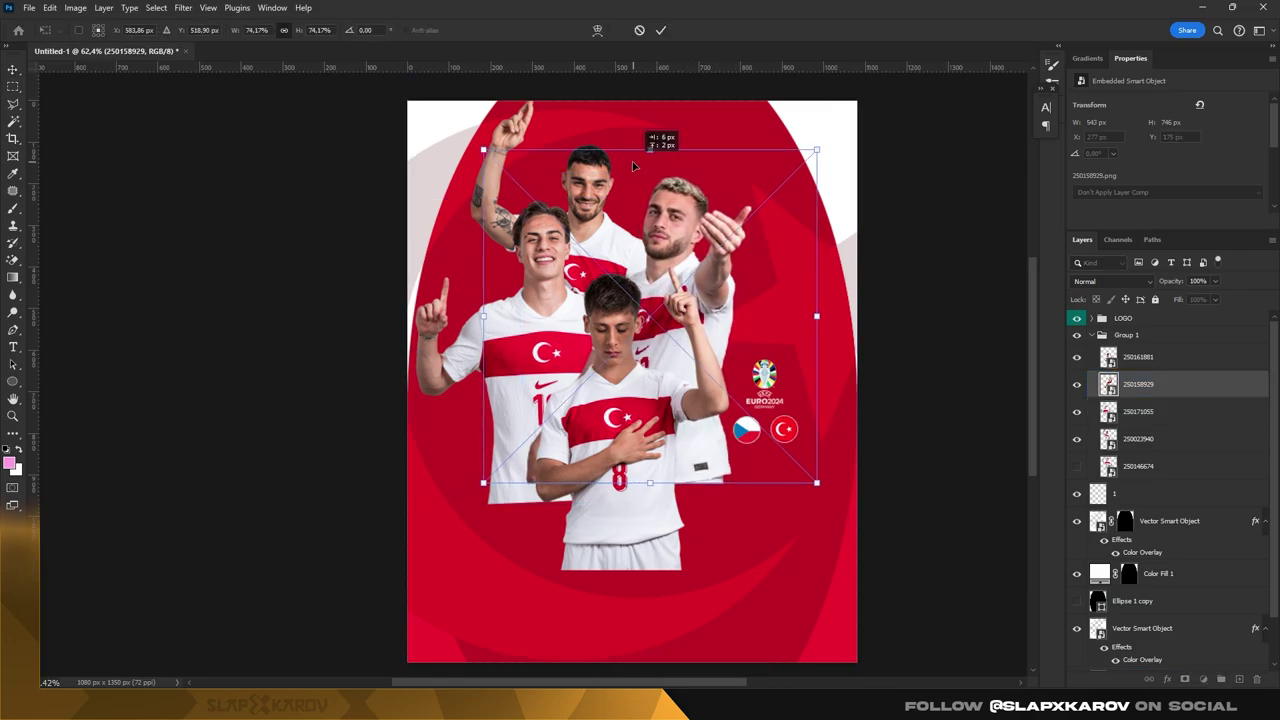
drag(630, 163, 659, 258)
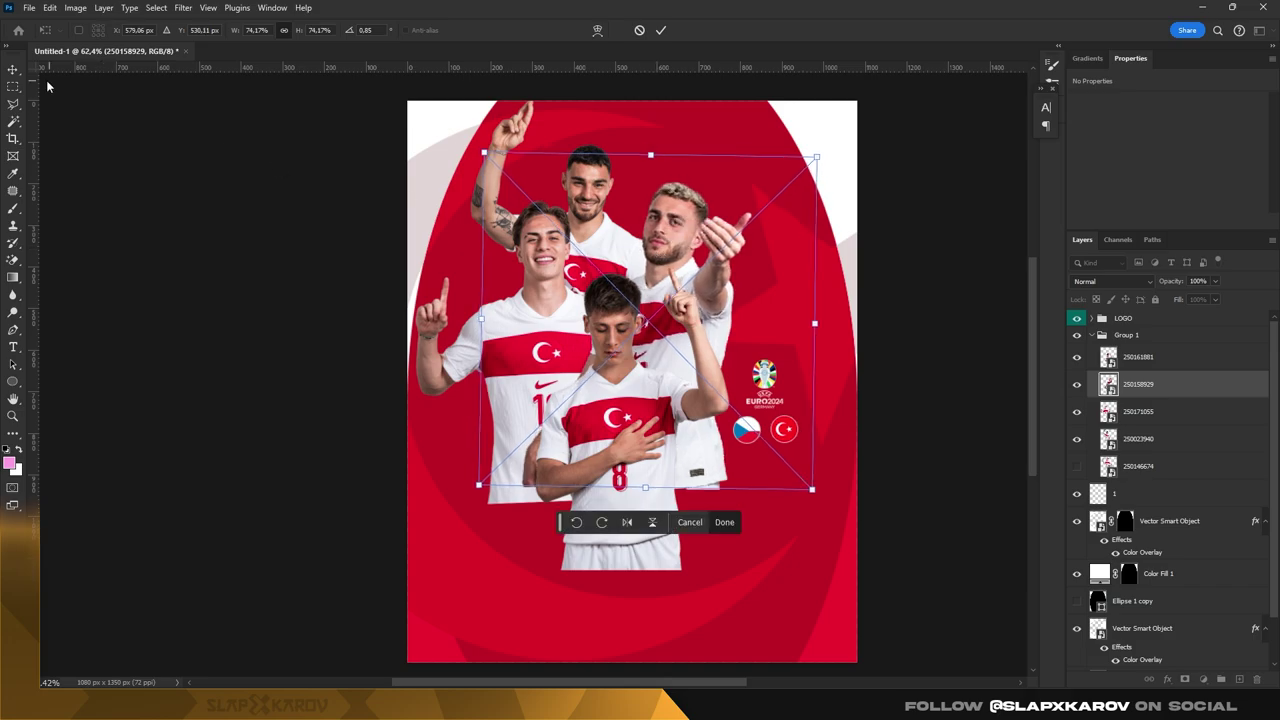
key(Return)
click(1125, 412)
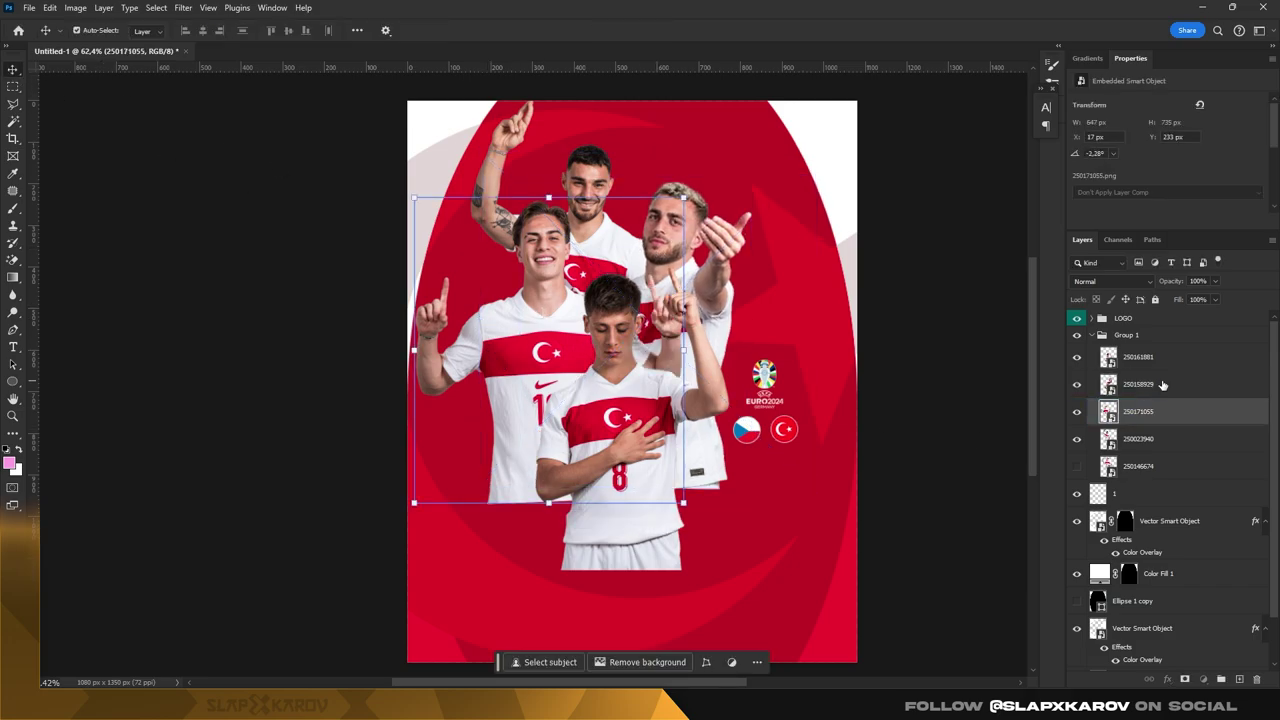
- Stack the left player above the right player and fine-tune the top and front players' positions
key(ctrl+bracketright)
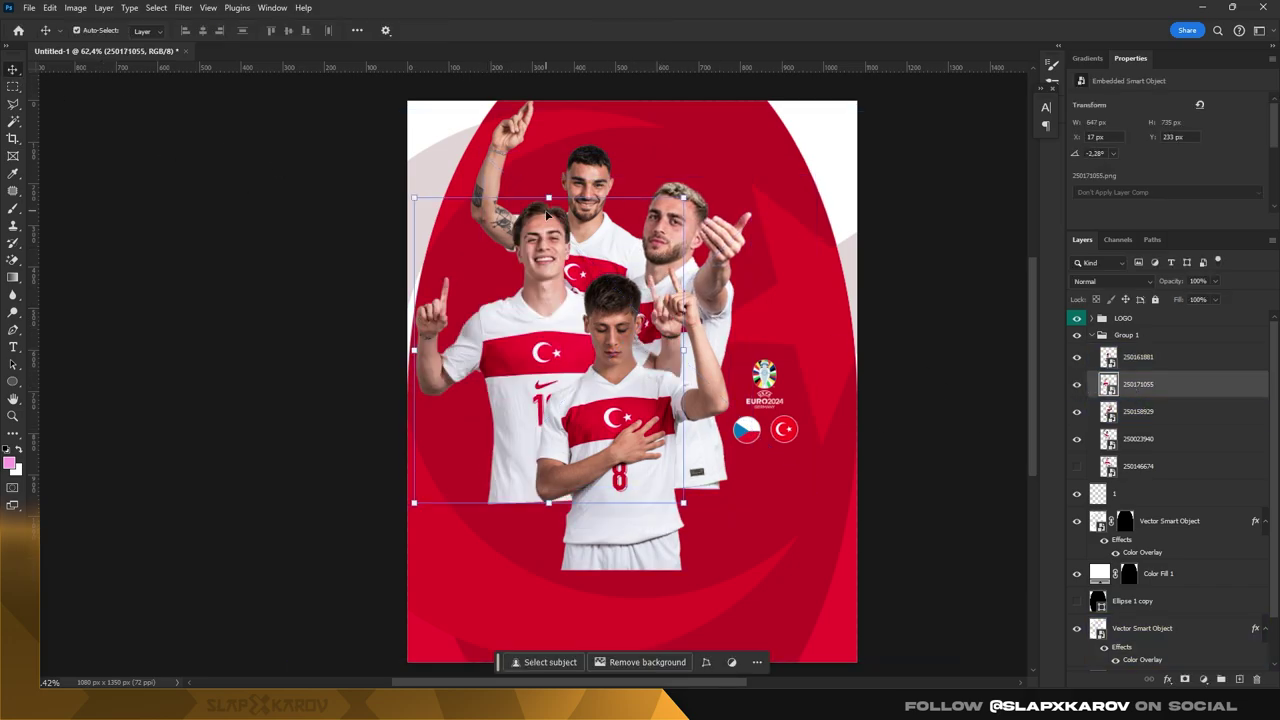
drag(600, 249, 605, 250)
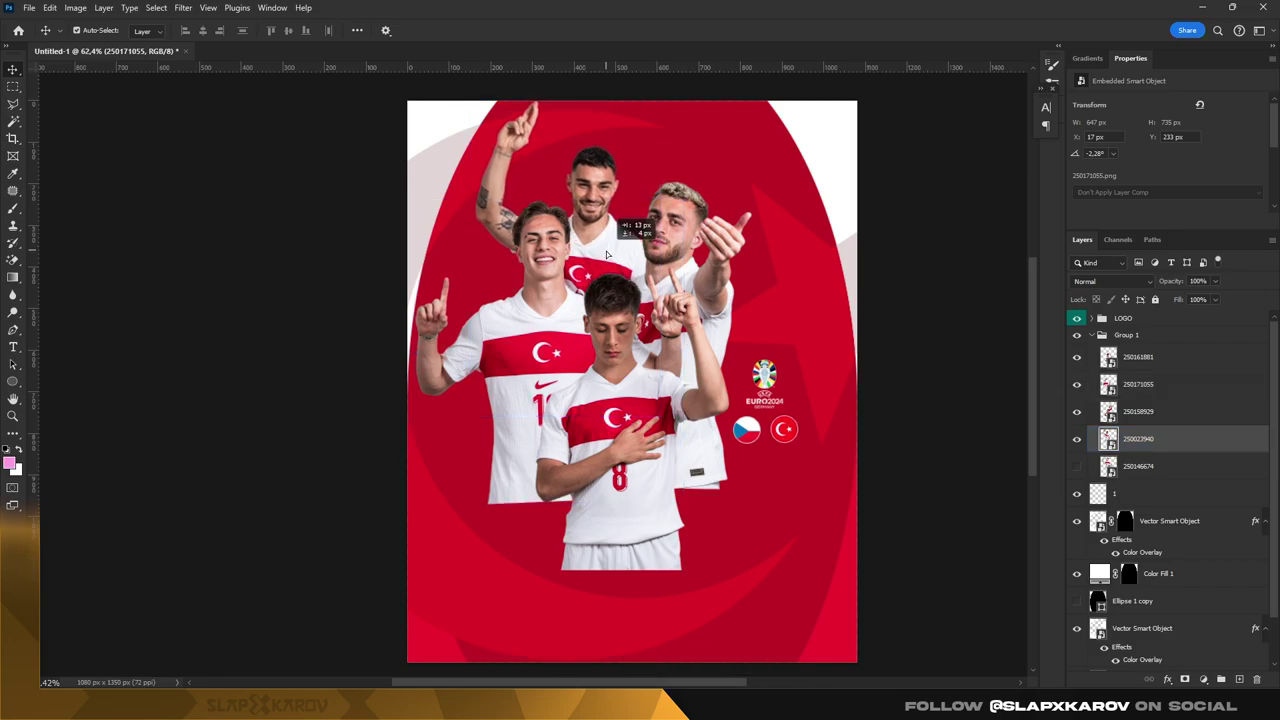
scroll(610, 412, down, 5)
scroll(610, 412, up, 4)
drag(610, 412, 620, 440)
- Collapse the player group, show guides, and nudge the whole group slightly down
click(1127, 335)
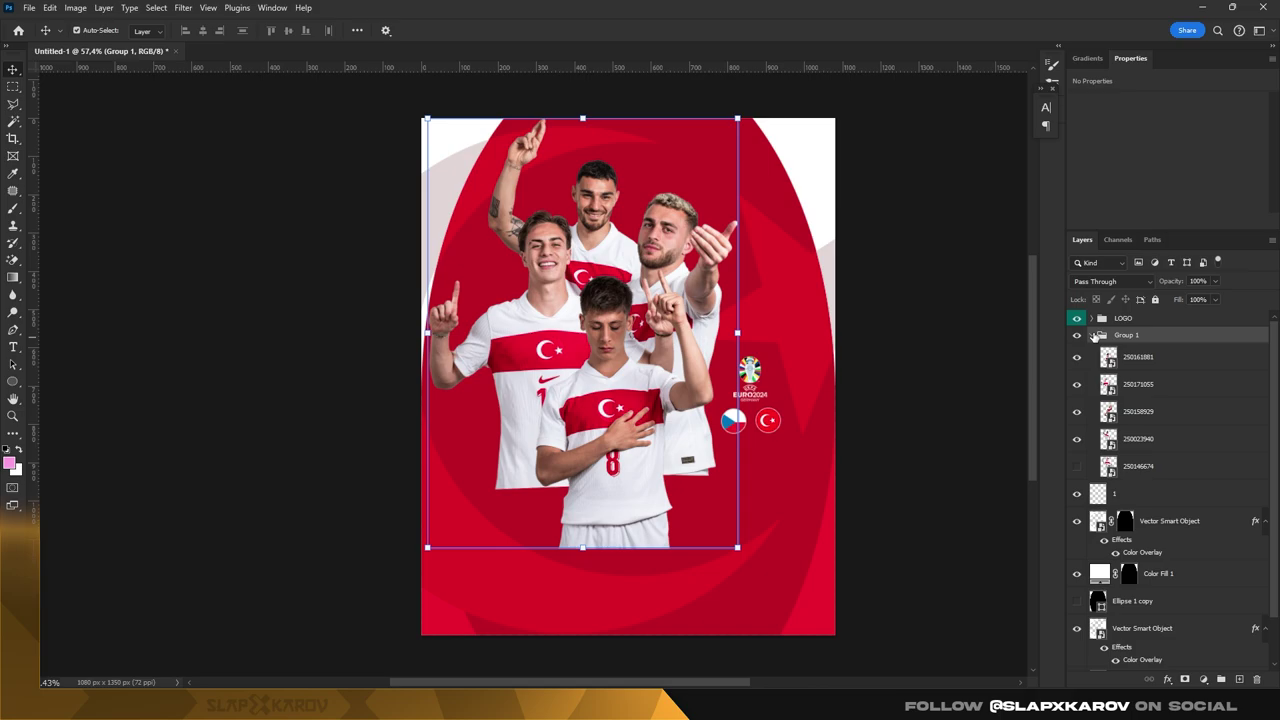
click(1102, 335)
key(ctrl+semicolon)
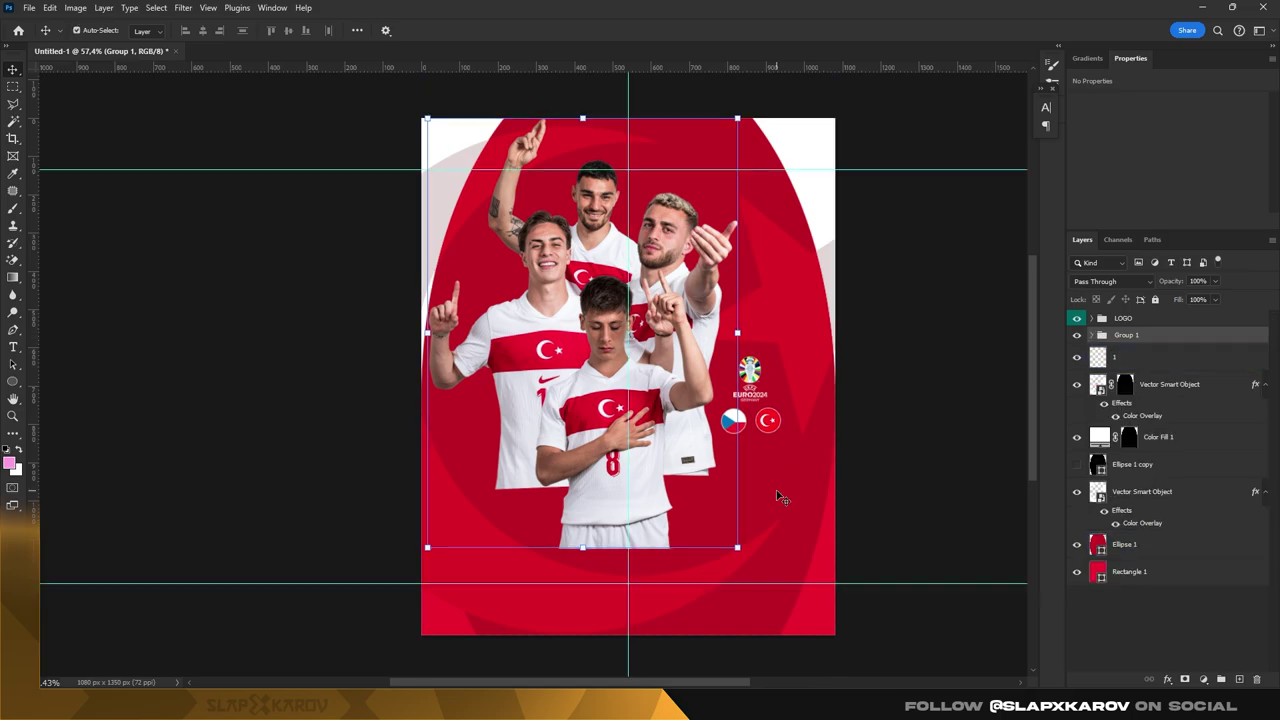
key(shift+Down)
key(shift+Down)
key(shift+Down)
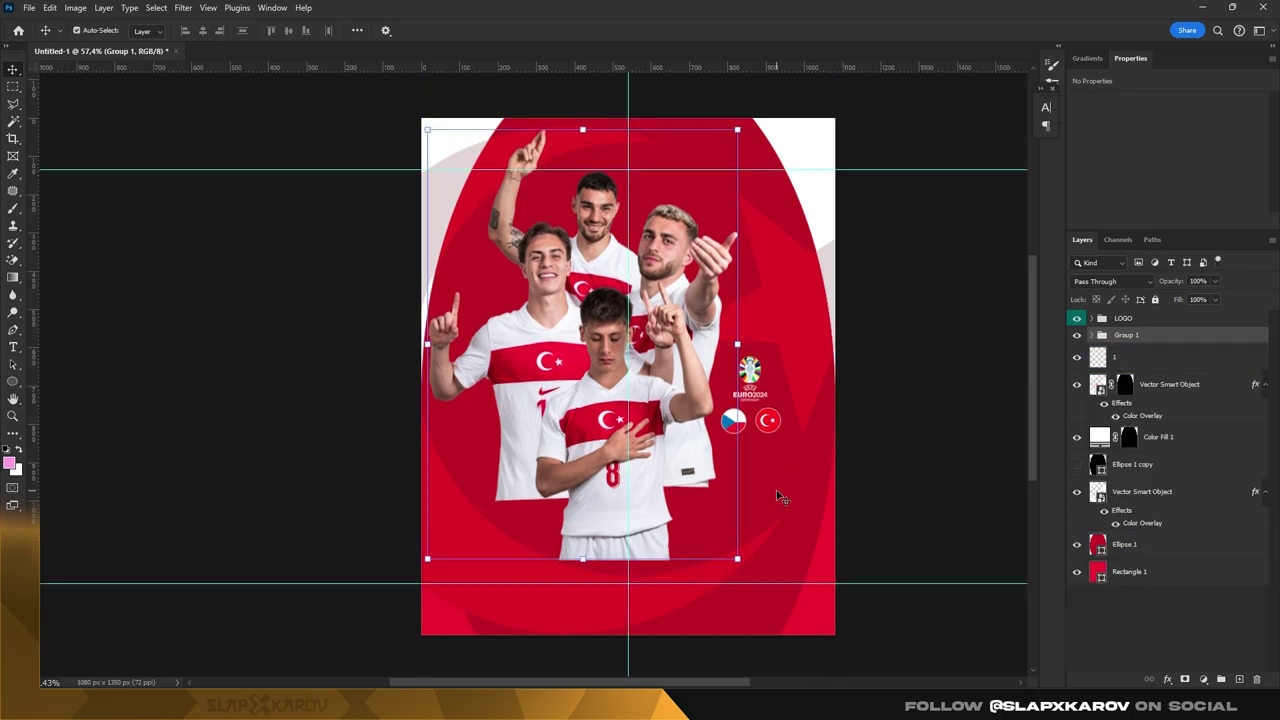
key(shift+Down)
key(Up)
key(Up)
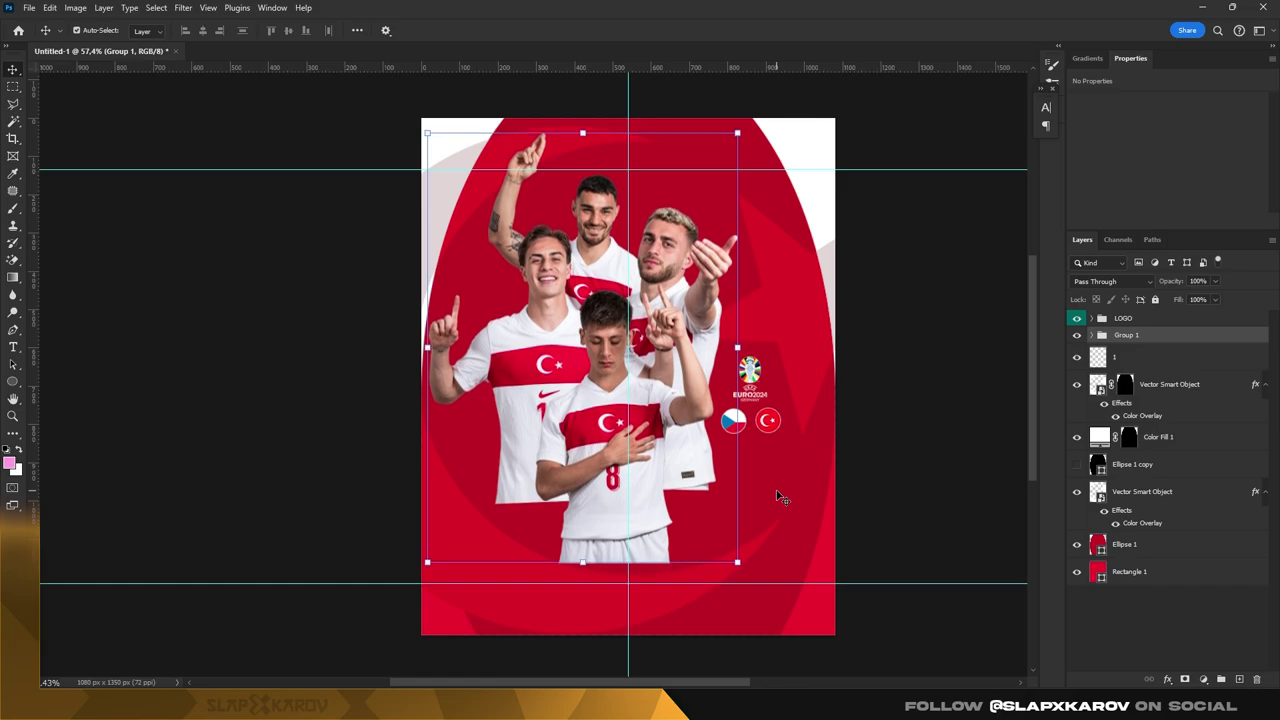
key(Up)
key(Up)
key(Up)
key(Up)
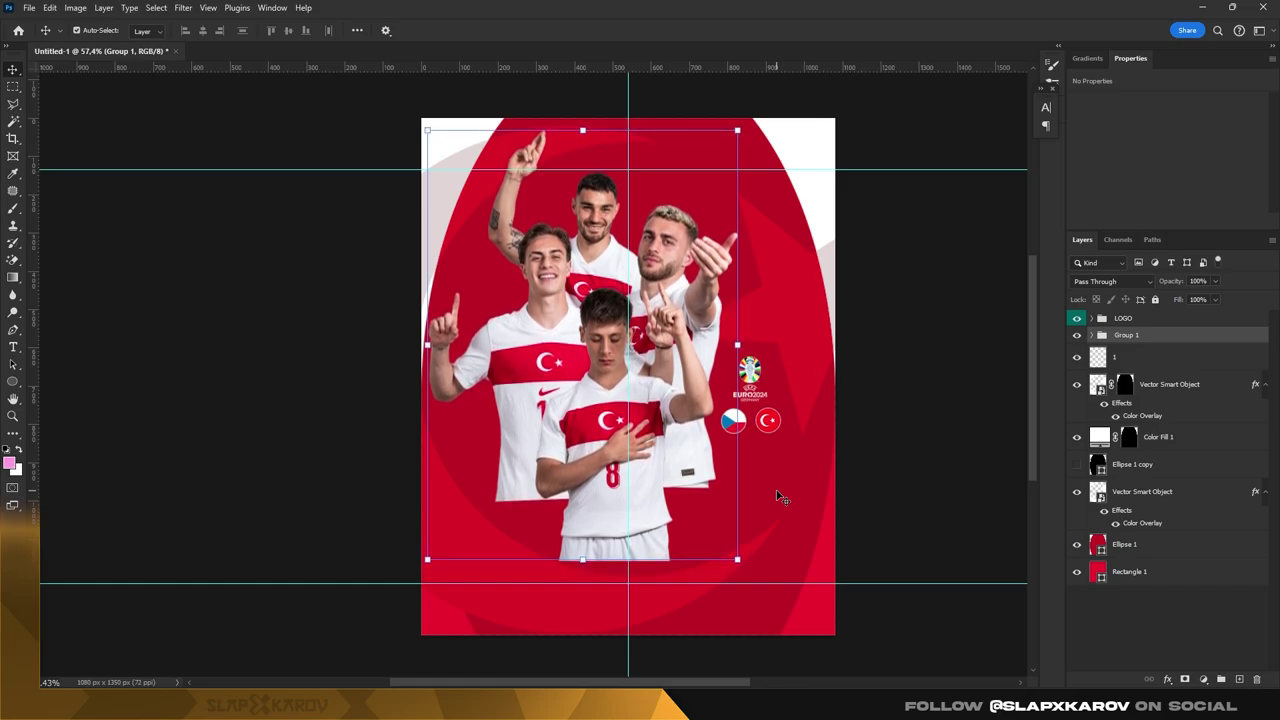
key(Down)
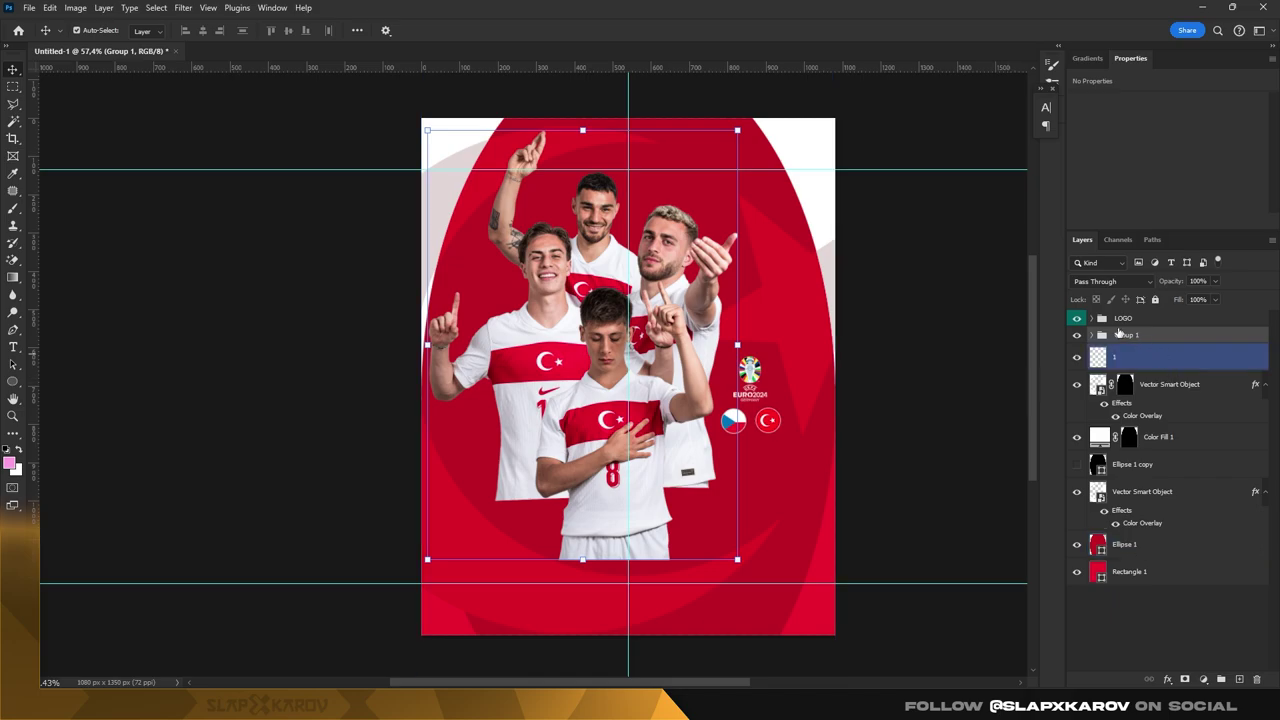
- Zoom in on the players and add a layer mask to the left player's photo
click(1092, 335)
key(z)
alt+click(586, 490)
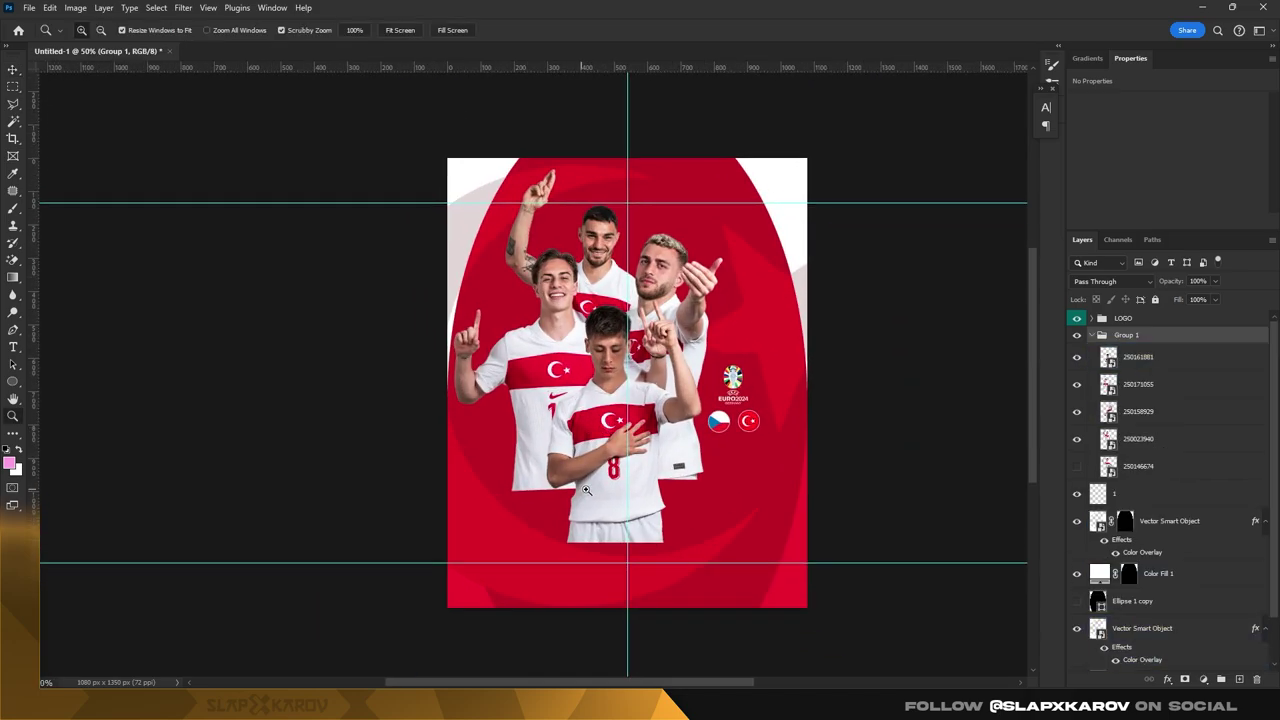
drag(586, 490, 690, 424)
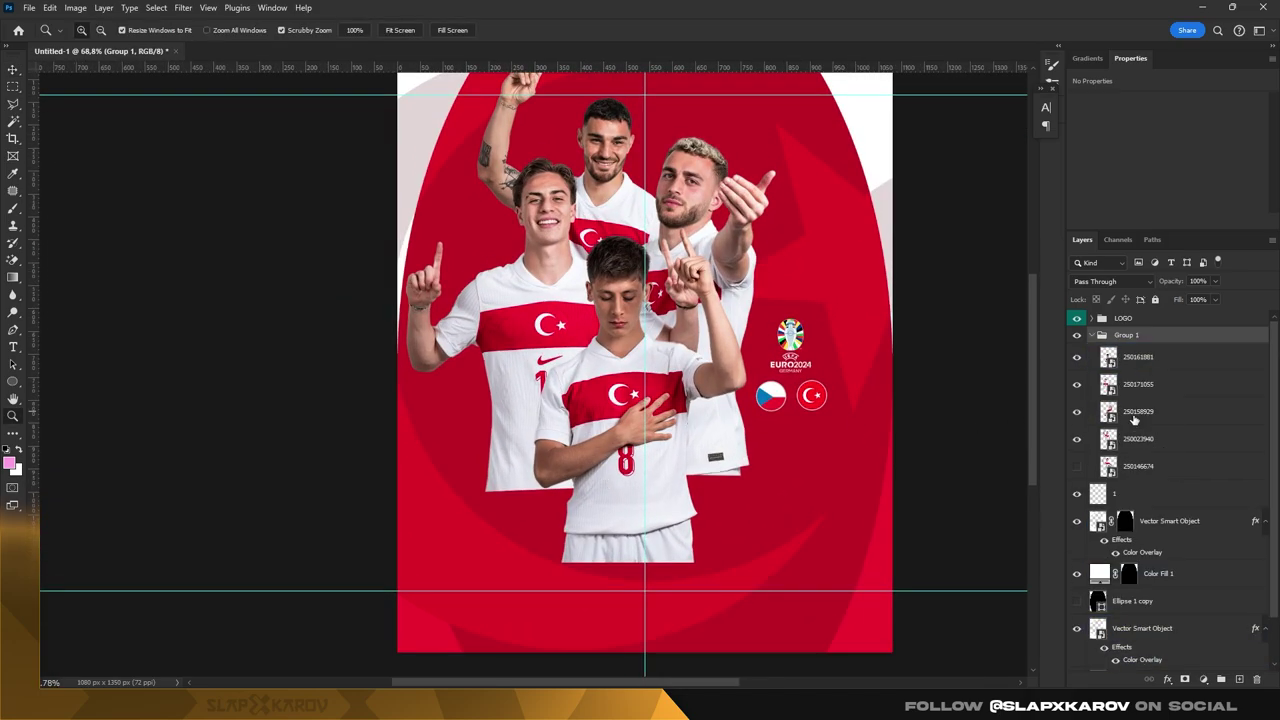
click(1140, 384)
click(1203, 679)
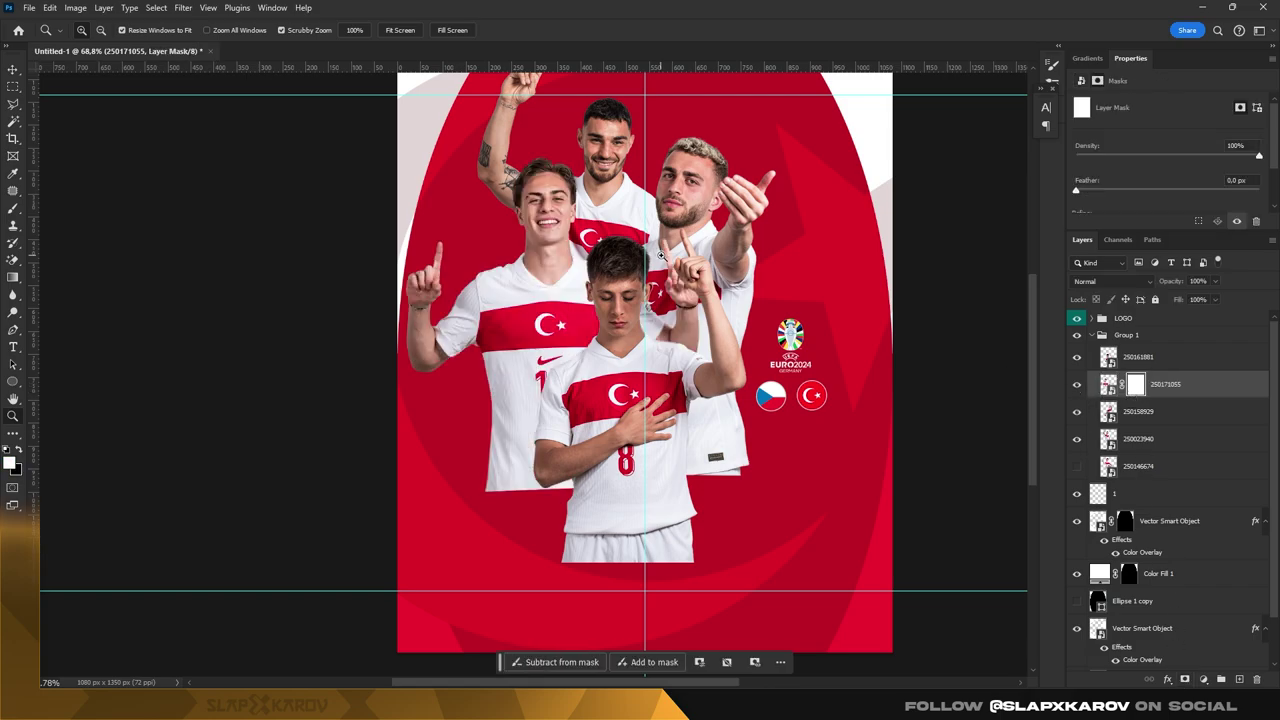
drag(660, 255, 704, 270)
- Set up a larger hard round brush painting black on the mask
click(12, 210)
right_click(878, 459)
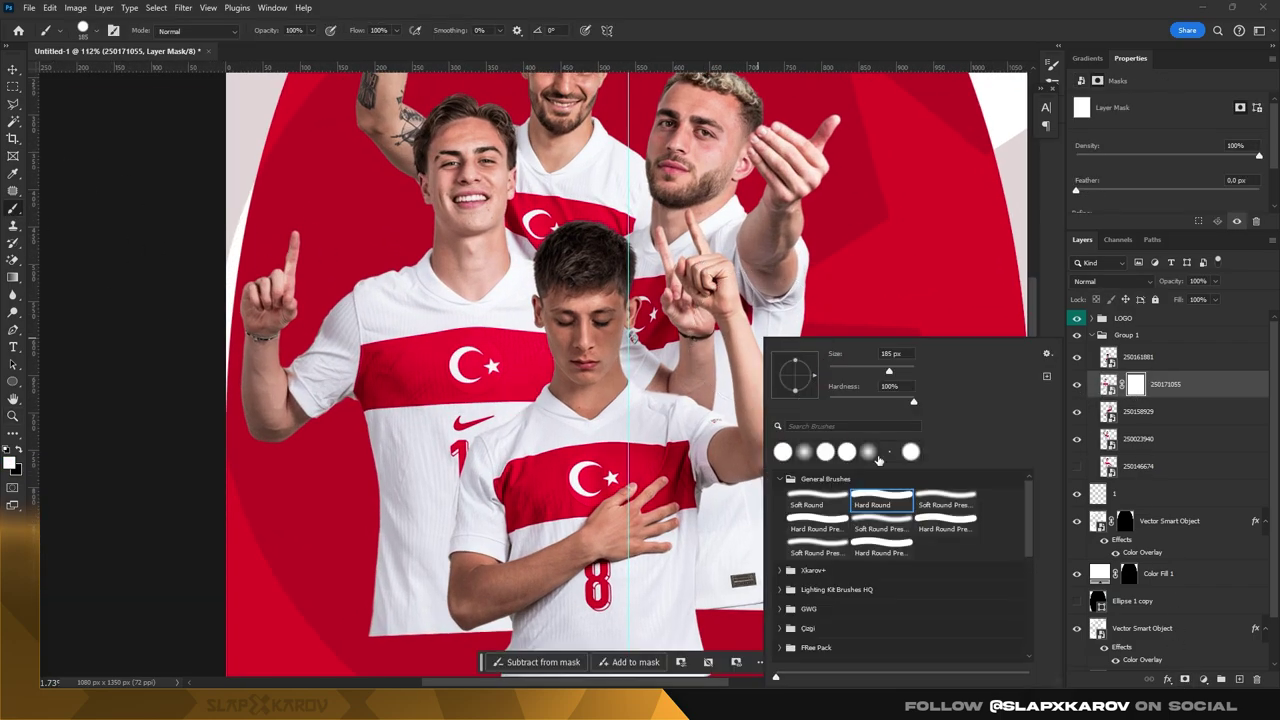
drag(850, 372, 860, 372)
key(x)
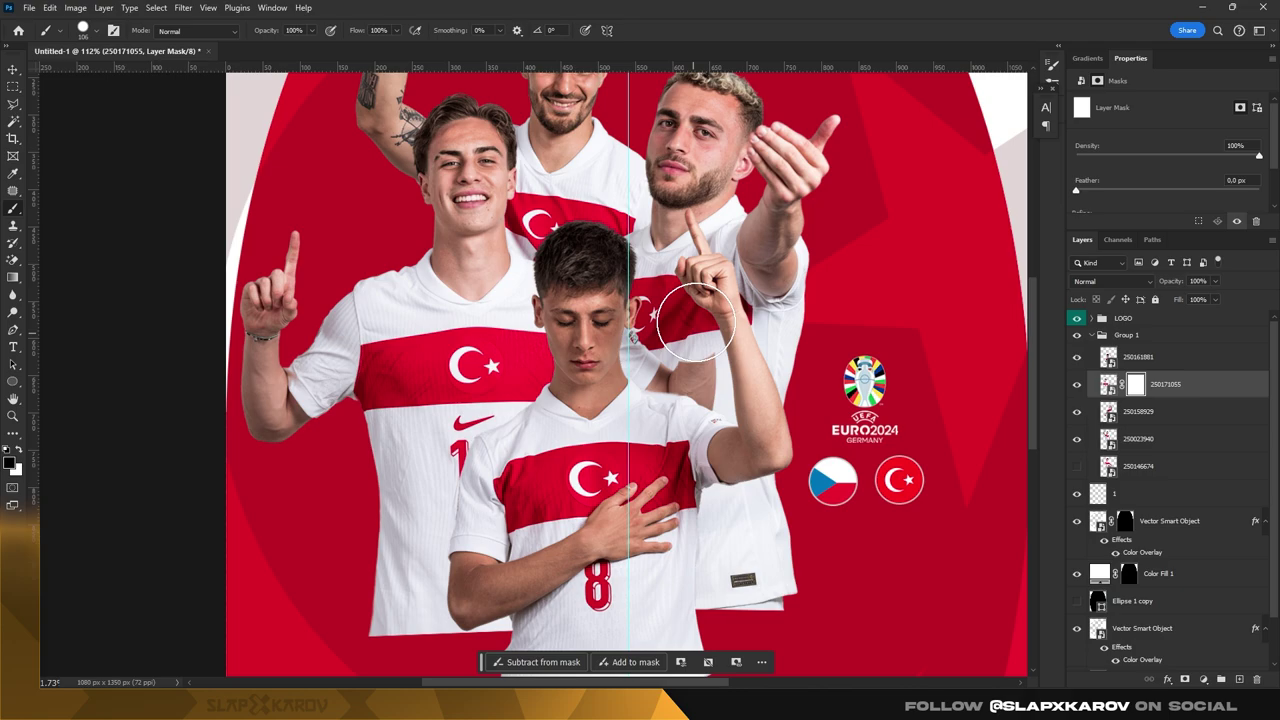
key(z)
mouse_move(640, 150)
mouse_down()
mouse_move(621, 150)
mouse_move(660, 150)
mouse_up()
- Move the top player slightly, collapse the player group, and add an empty layer above
key(v)
drag(597, 196, 630, 196)
key(z)
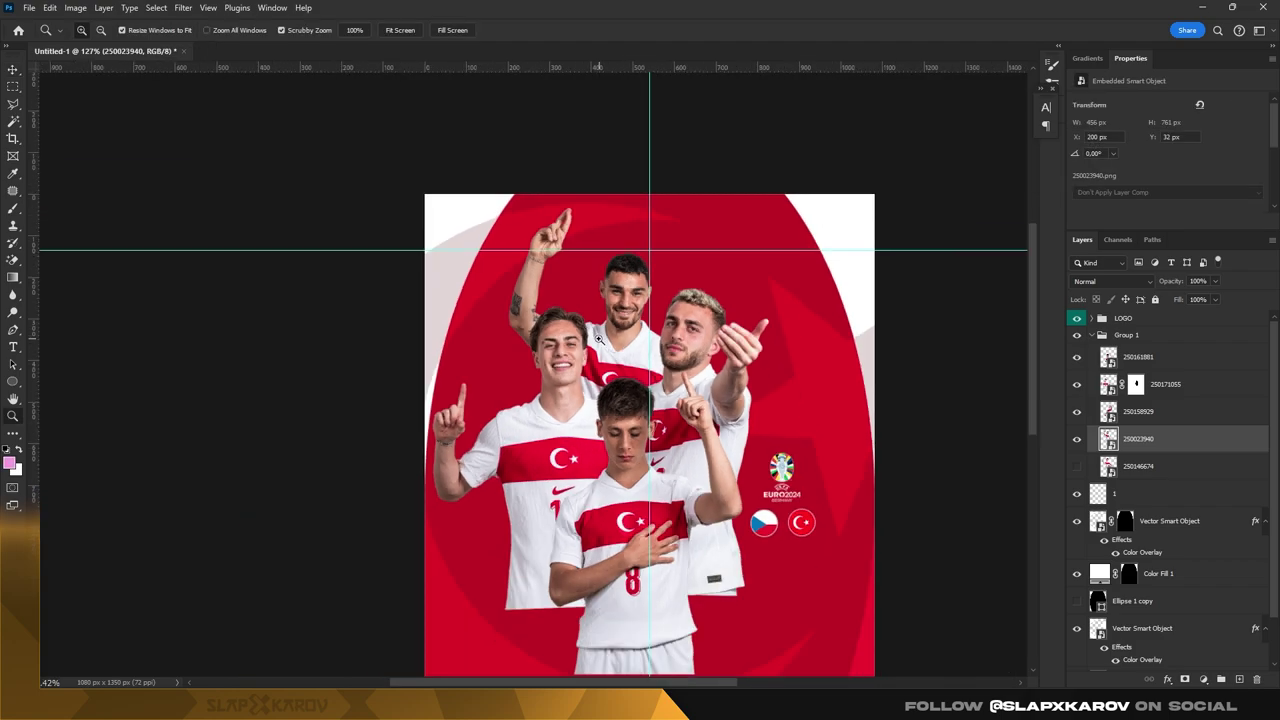
mouse_move(640, 480)
mouse_down()
mouse_move(658, 480)
mouse_move(650, 395)
mouse_up()
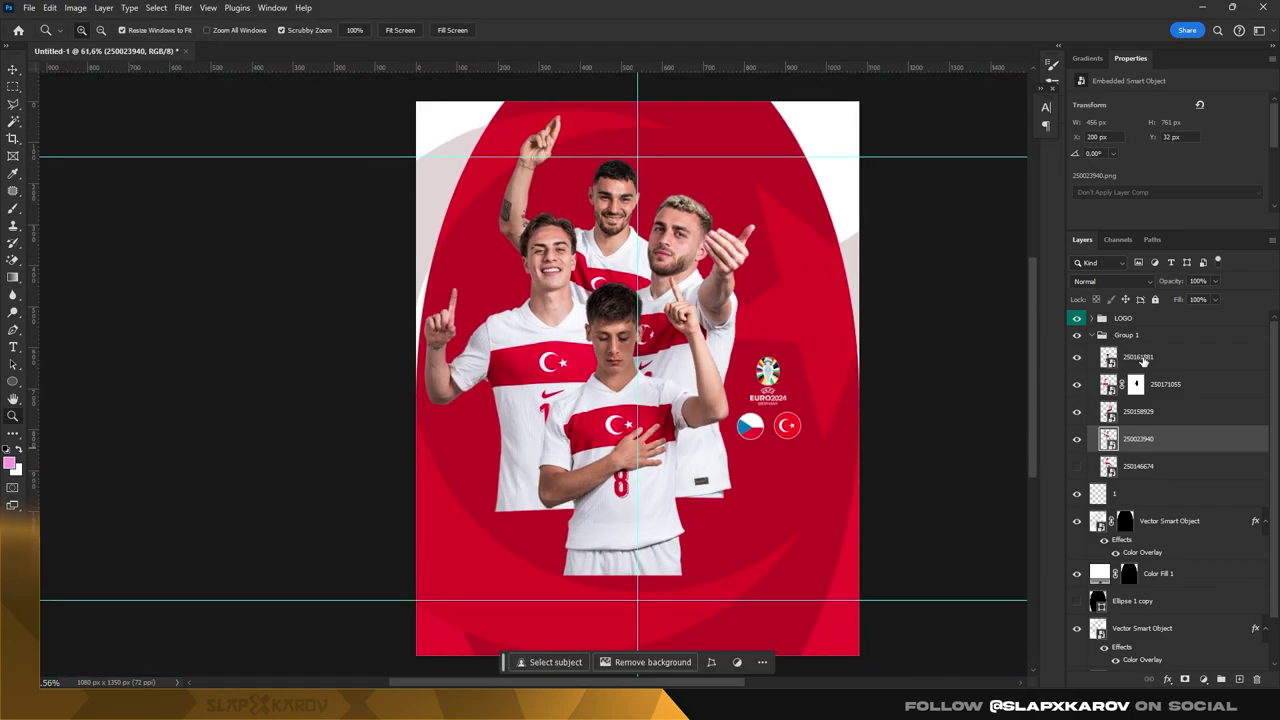
click(1118, 338)
click(1239, 679)
- Draw a curved arc path sweeping up from the bottom left with the Pen tool
scroll(700, 350, down, 1)
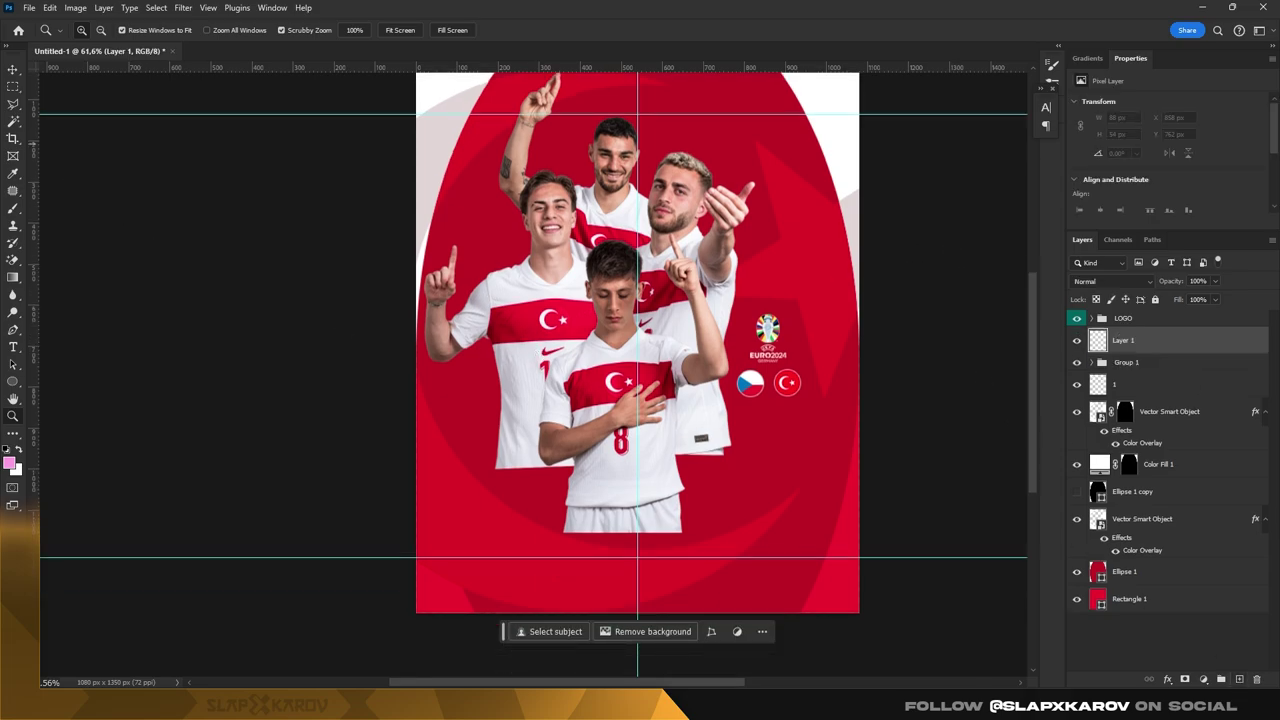
key(p)
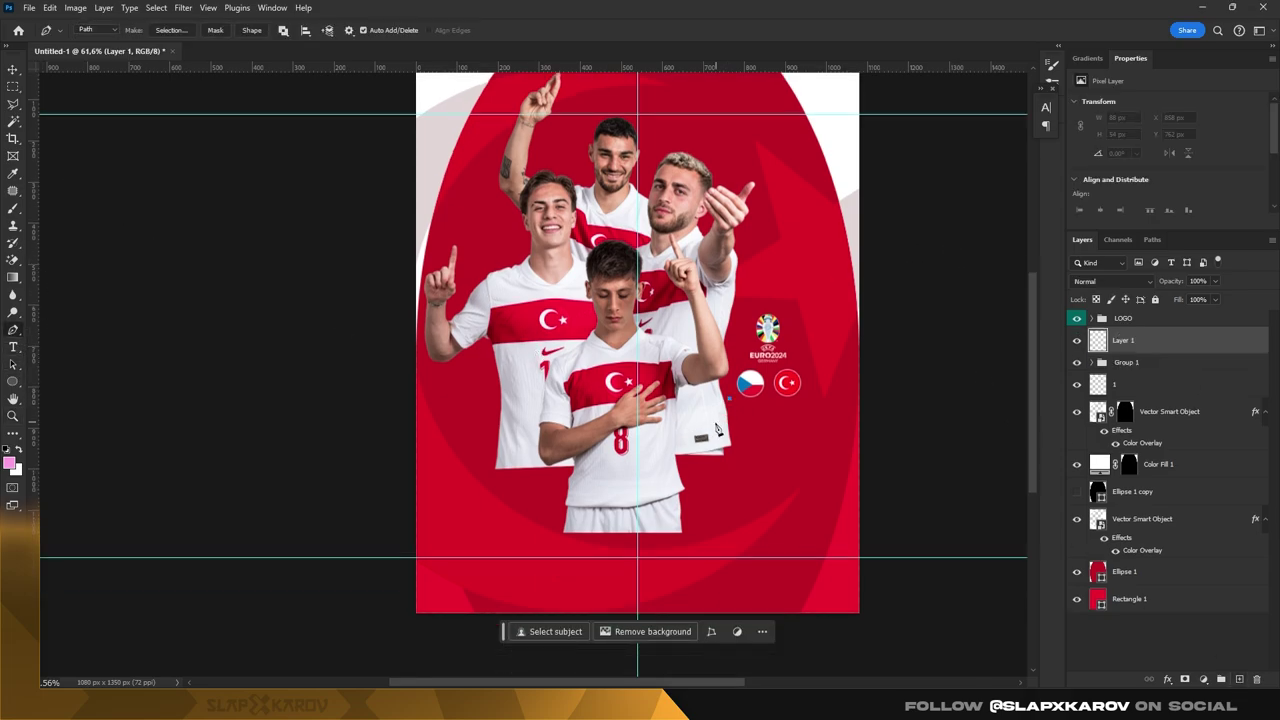
click(647, 488)
mouse_move(521, 532)
mouse_down()
mouse_move(455, 556)
mouse_move(387, 606)
mouse_up()
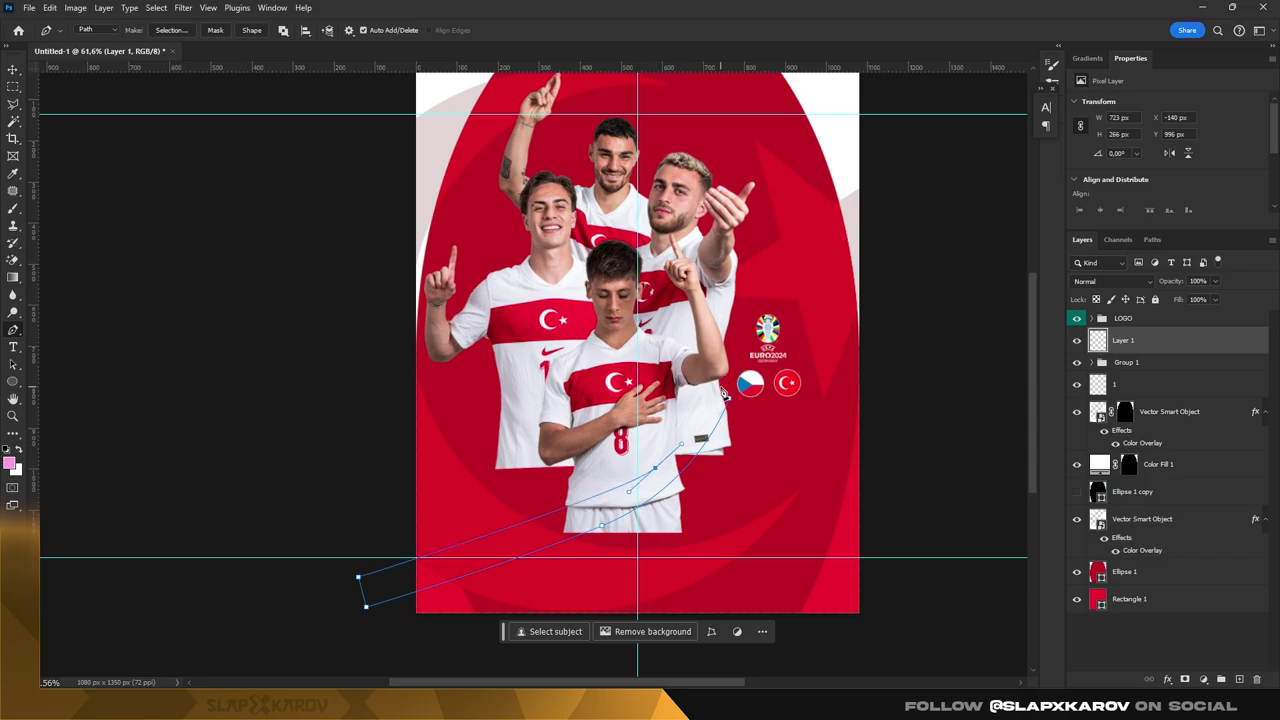
- Fill the arc path with solid black, then hide the path outline and guides
right_click(705, 440)
click(740, 215)
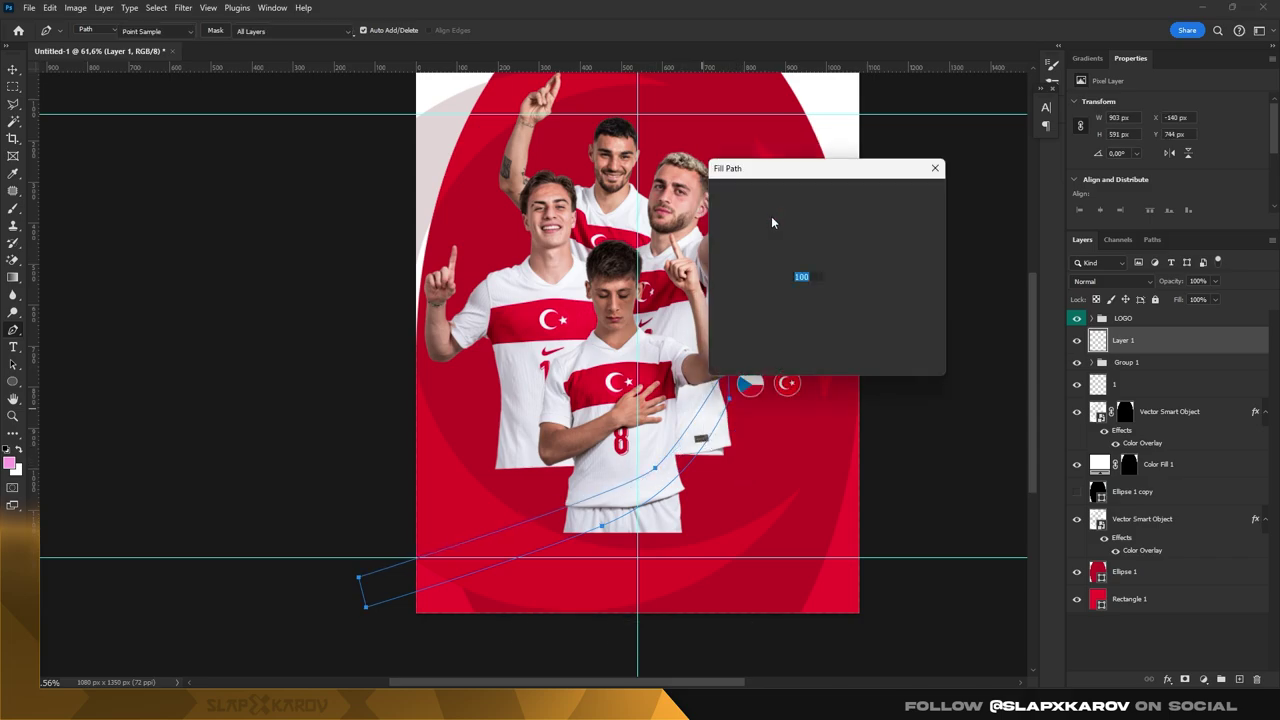
click(838, 192)
click(824, 229)
click(1058, 318)
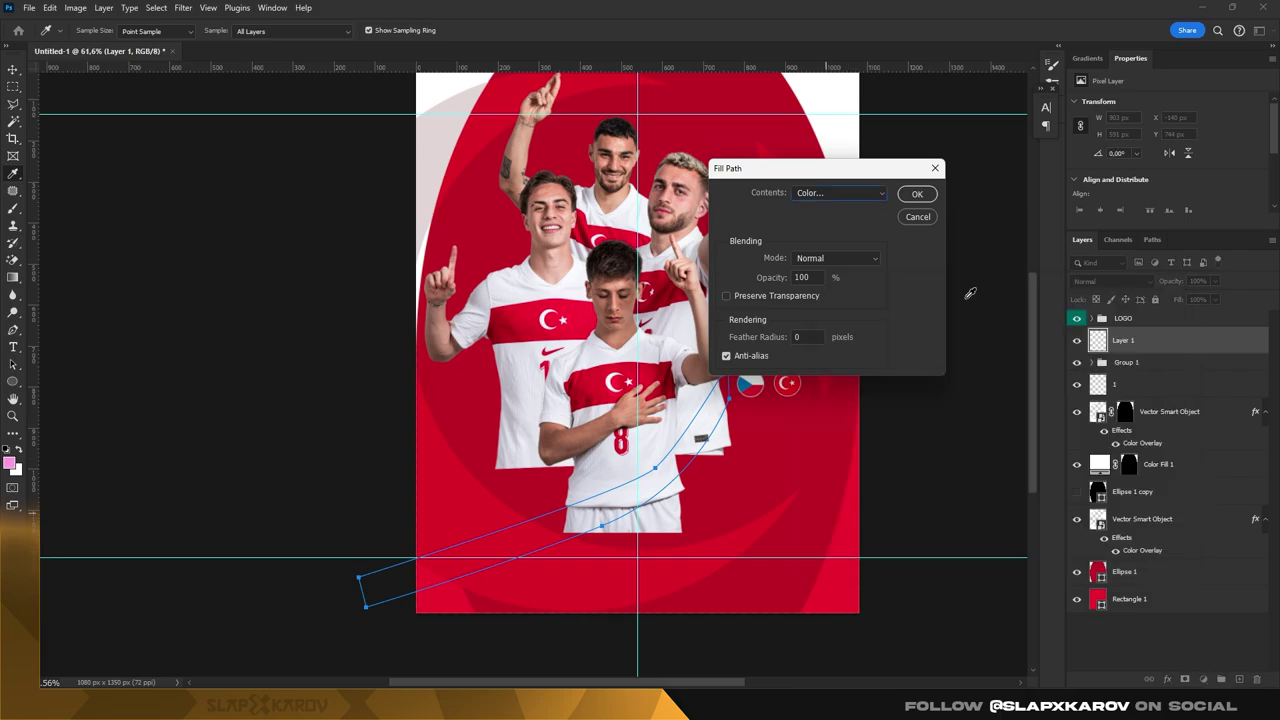
click(917, 193)
key(Return)
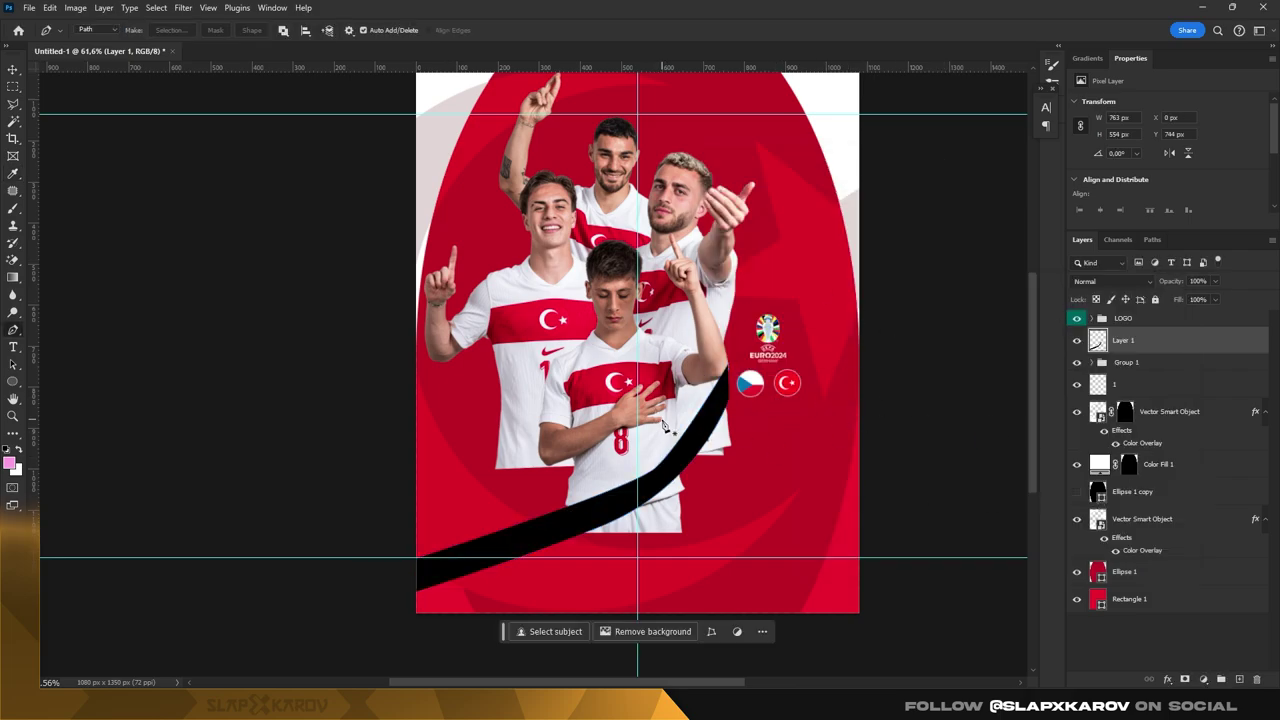
key(ctrl+semicolon)
- On a new layer, draw an S-shaped path across the players and fill it solid black
key(ctrl+shift+alt+n)
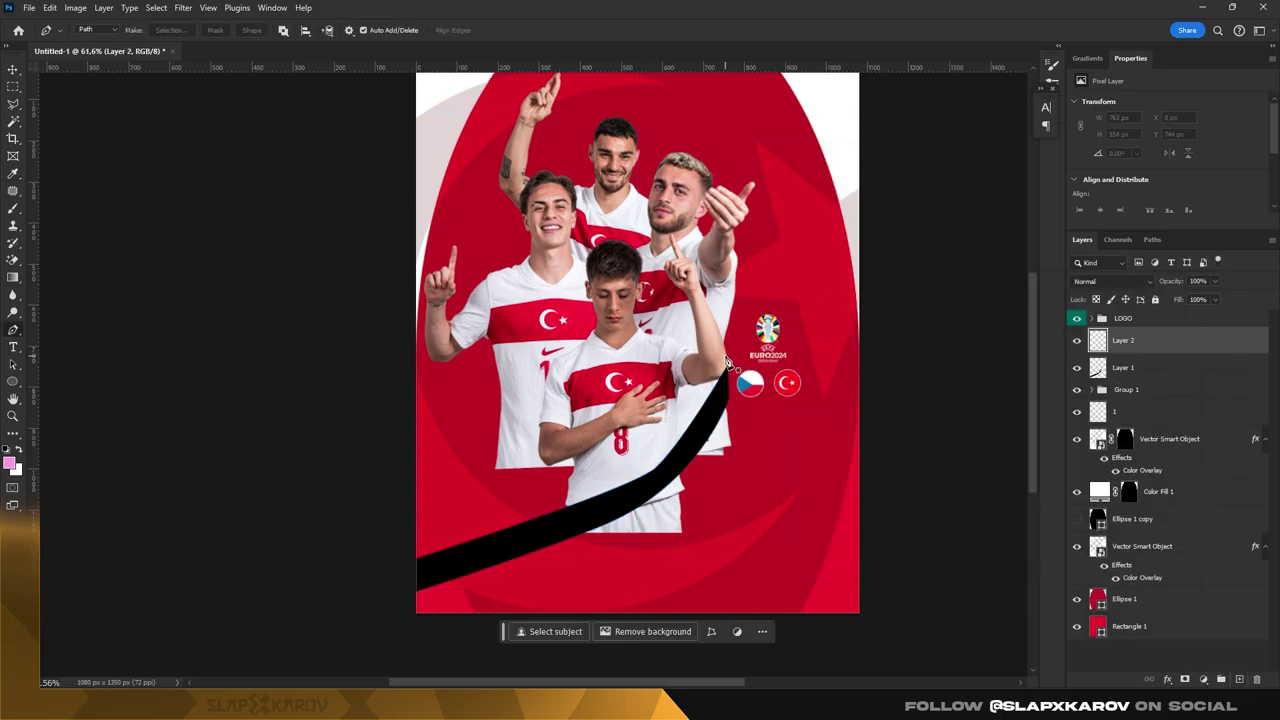
click(506, 292)
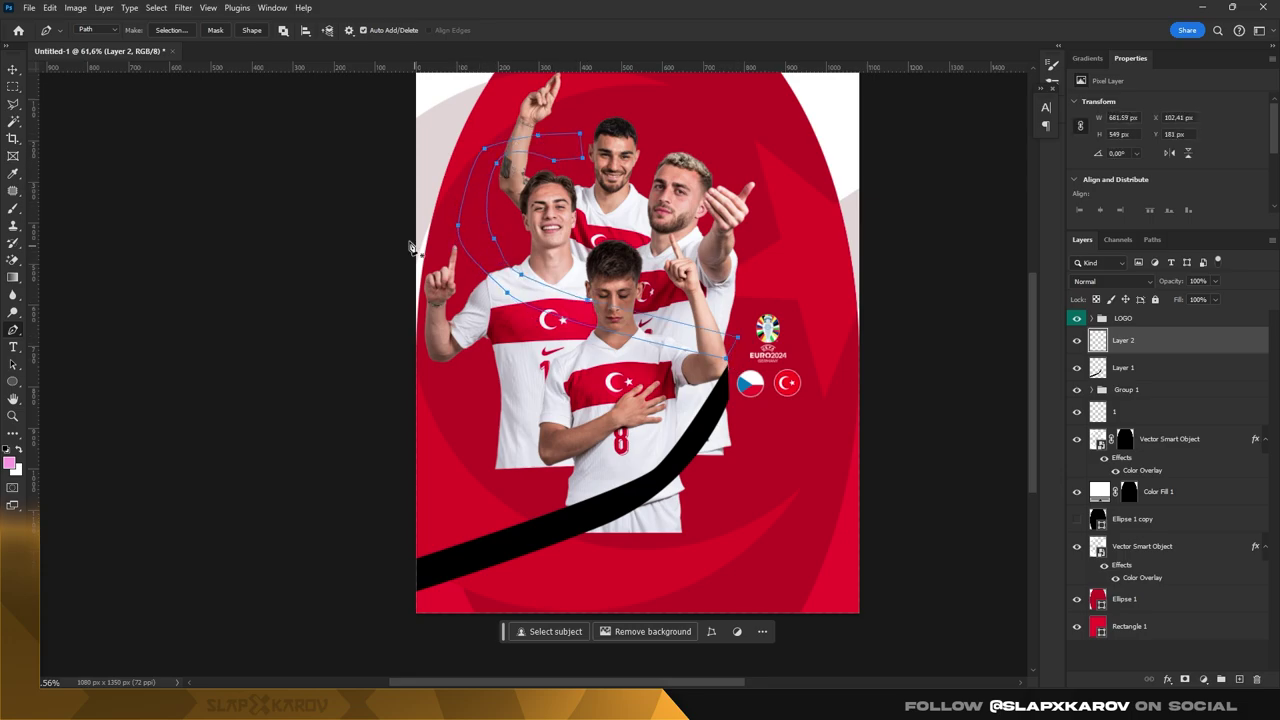
right_click(535, 307)
click(575, 410)
click(897, 200)
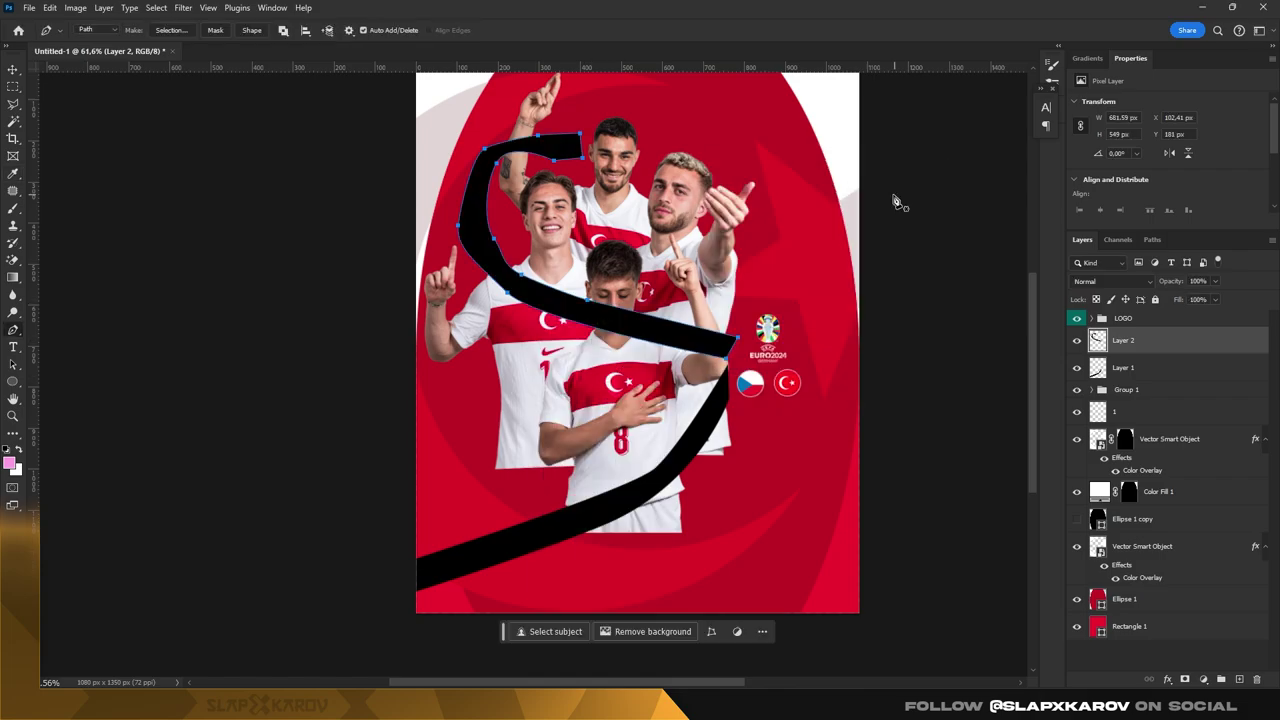
key(Return)
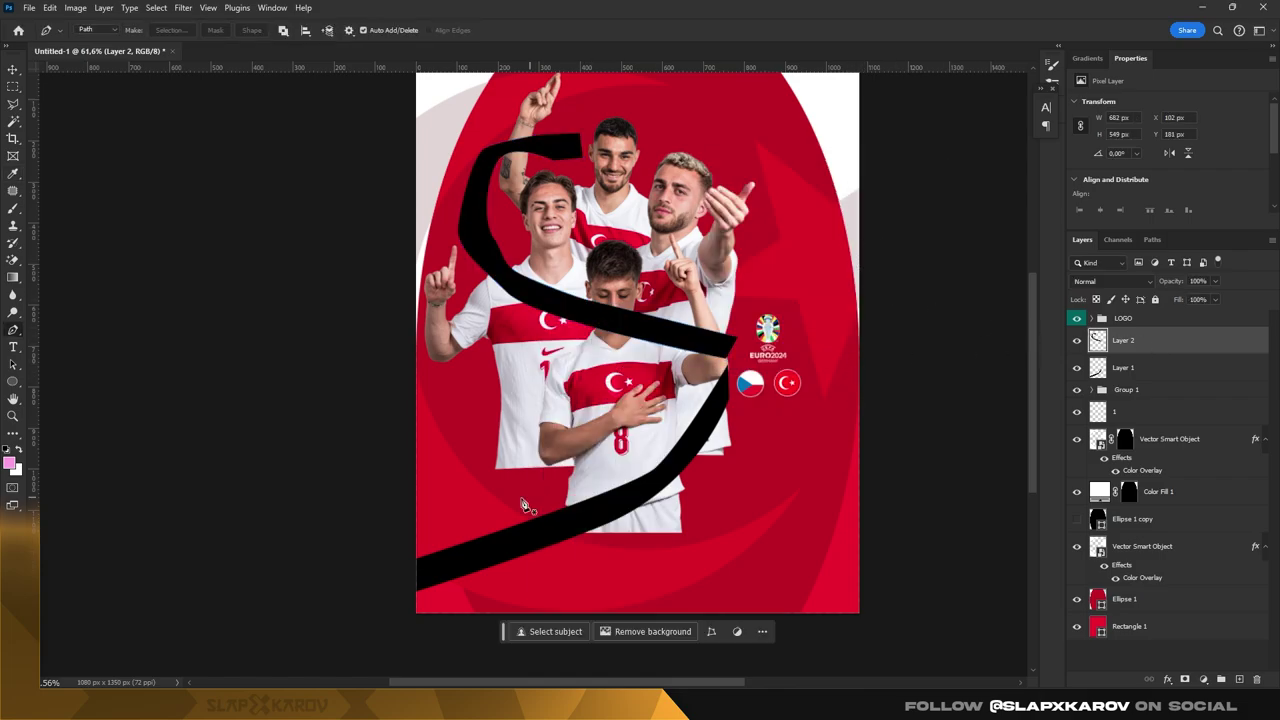
key(z)
key(ctrl+minus)
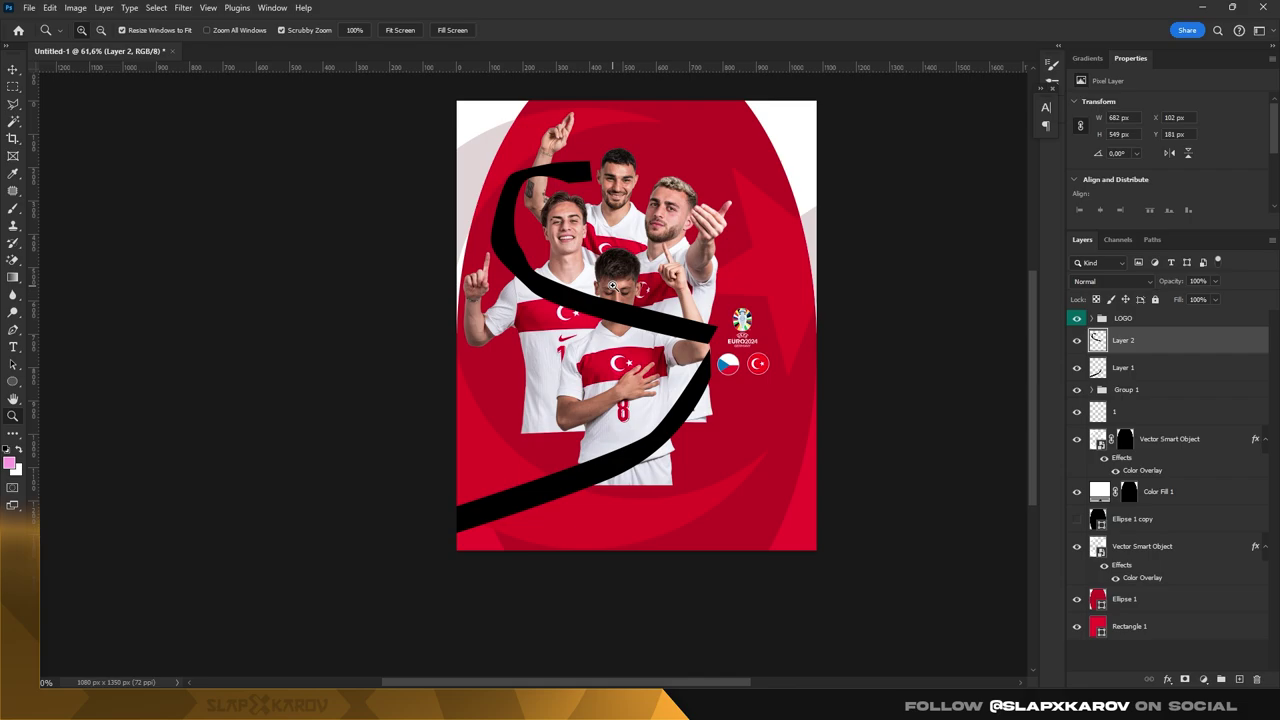
shift+click(1140, 367)
- Group Layers 1 and 2, then brush the black S band up past the top edge
click(1221, 679)
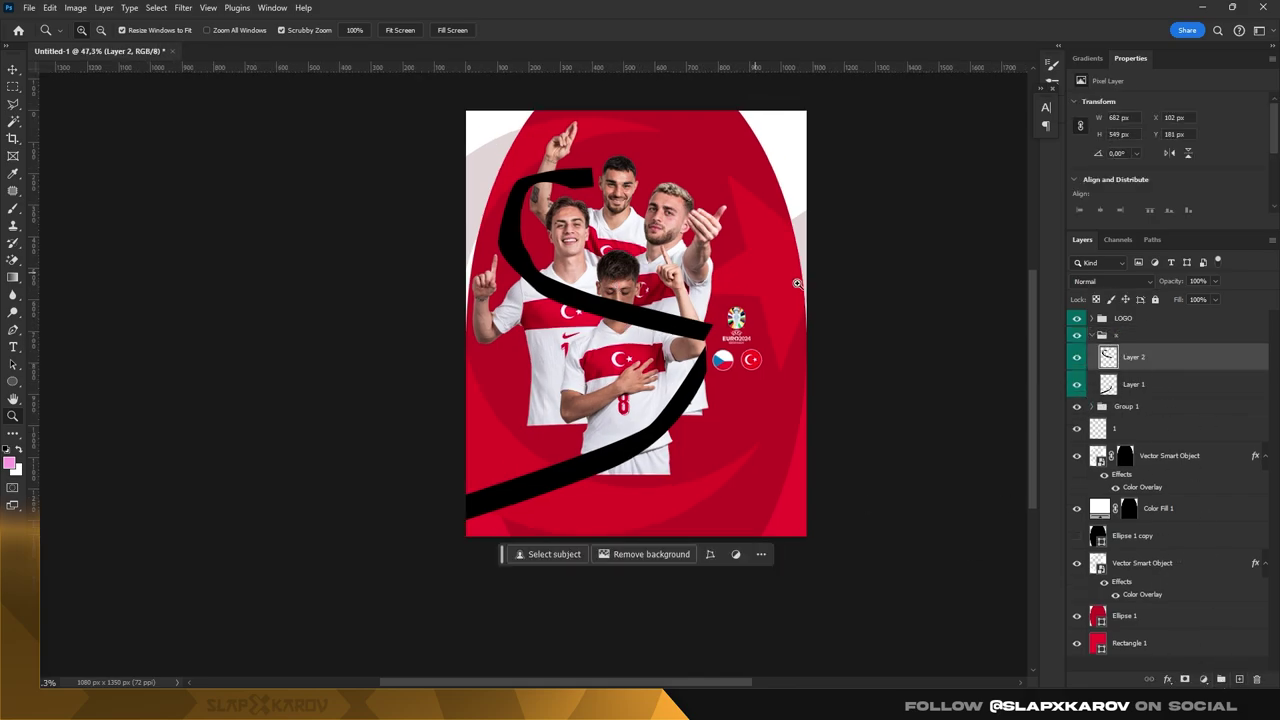
drag(573, 243, 685, 215)
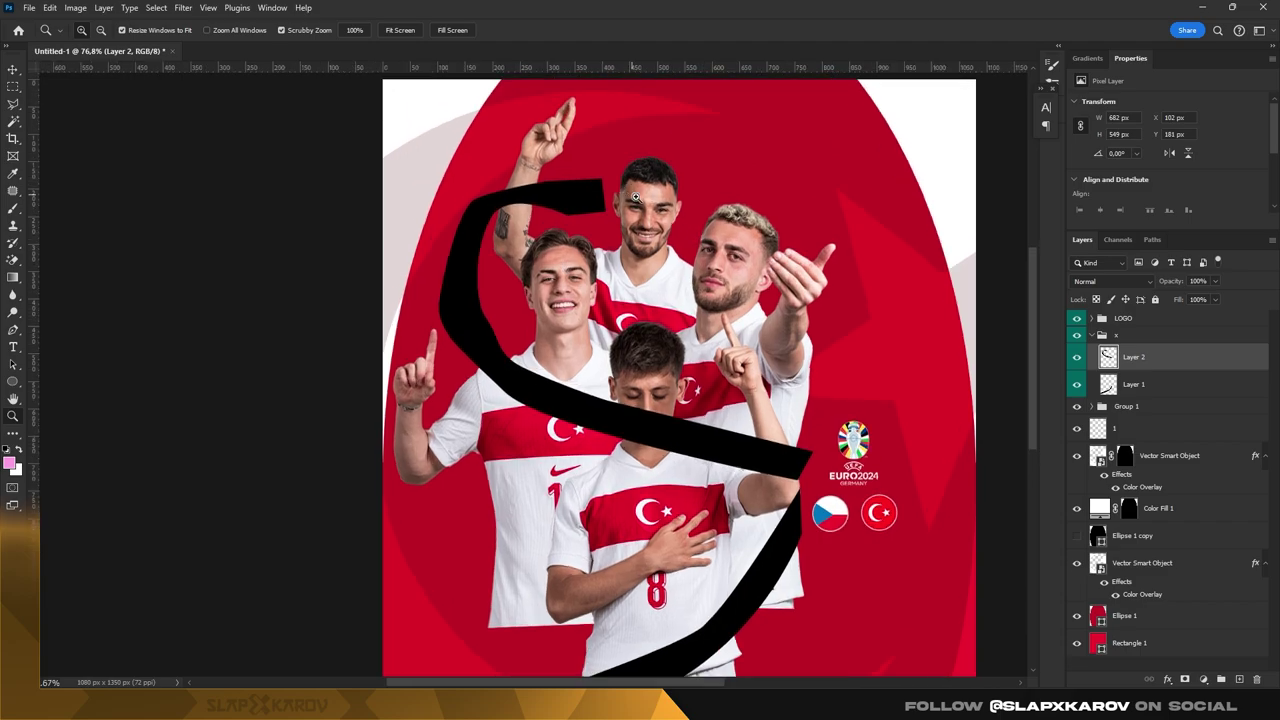
key(b)
right_click(630, 268)
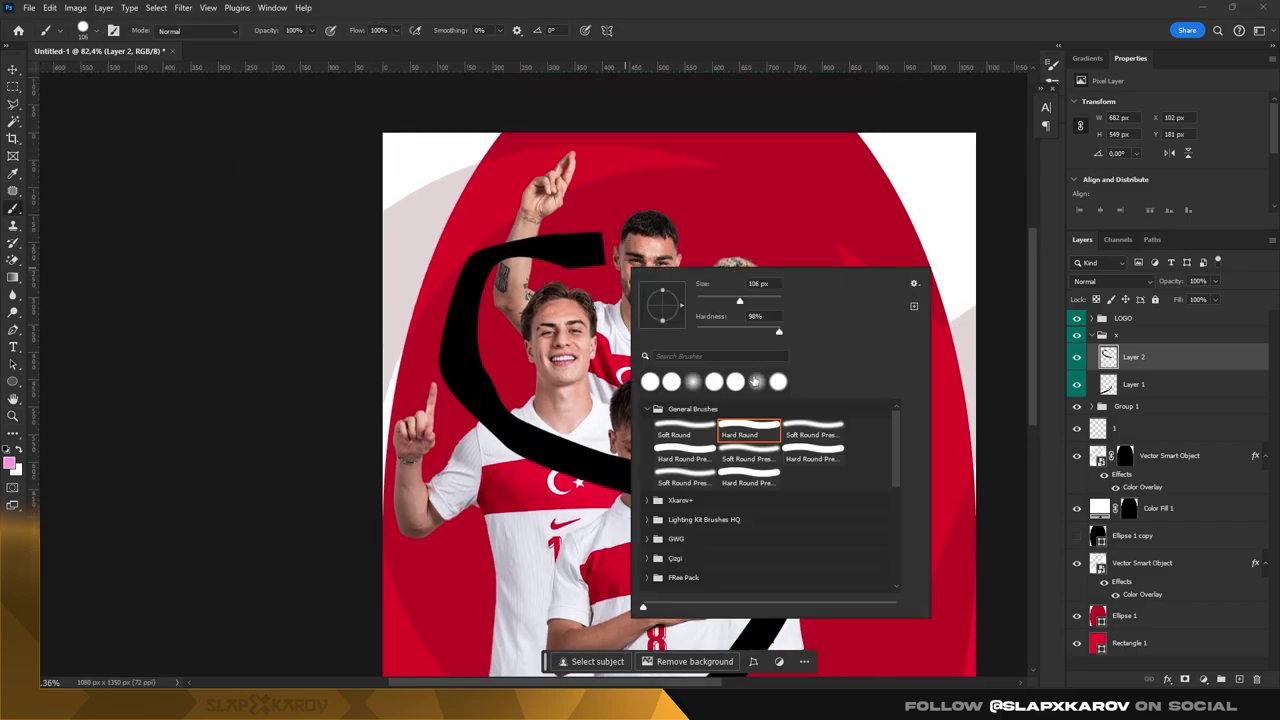
alt+right_click(571, 246)
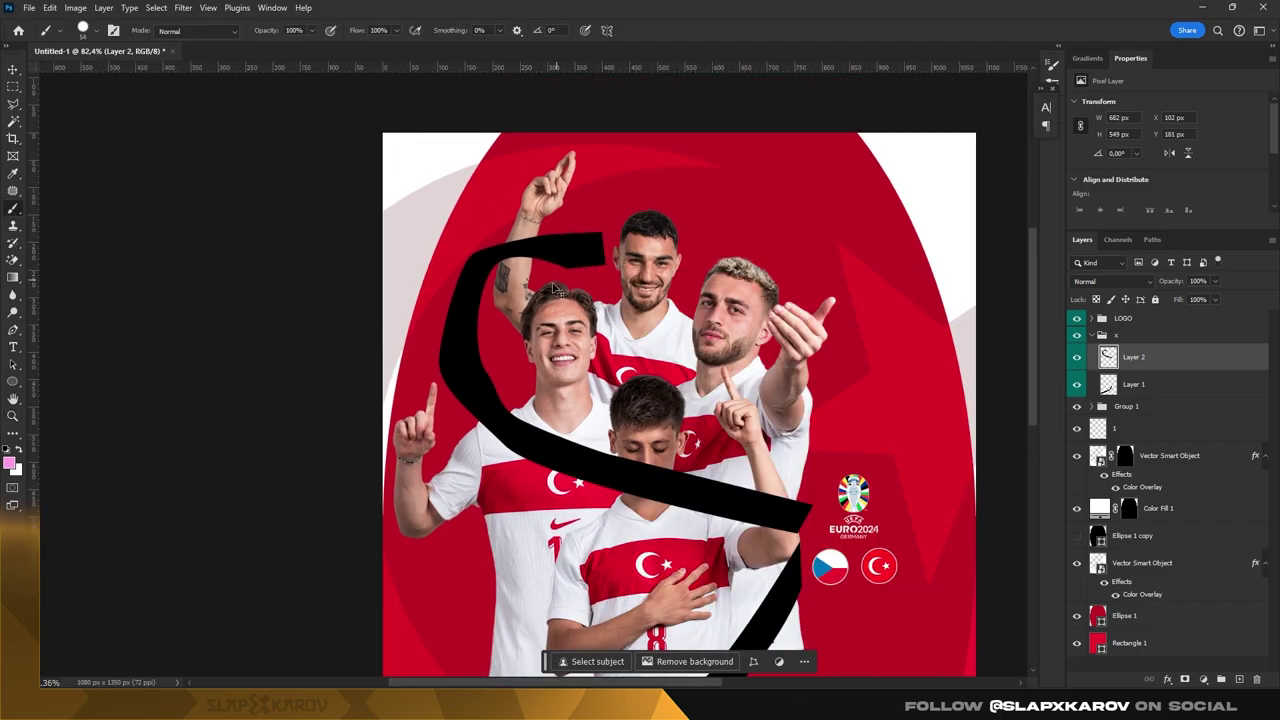
mouse_move(596, 250)
mouse_down()
mouse_move(730, 180)
mouse_move(766, 106)
mouse_up()
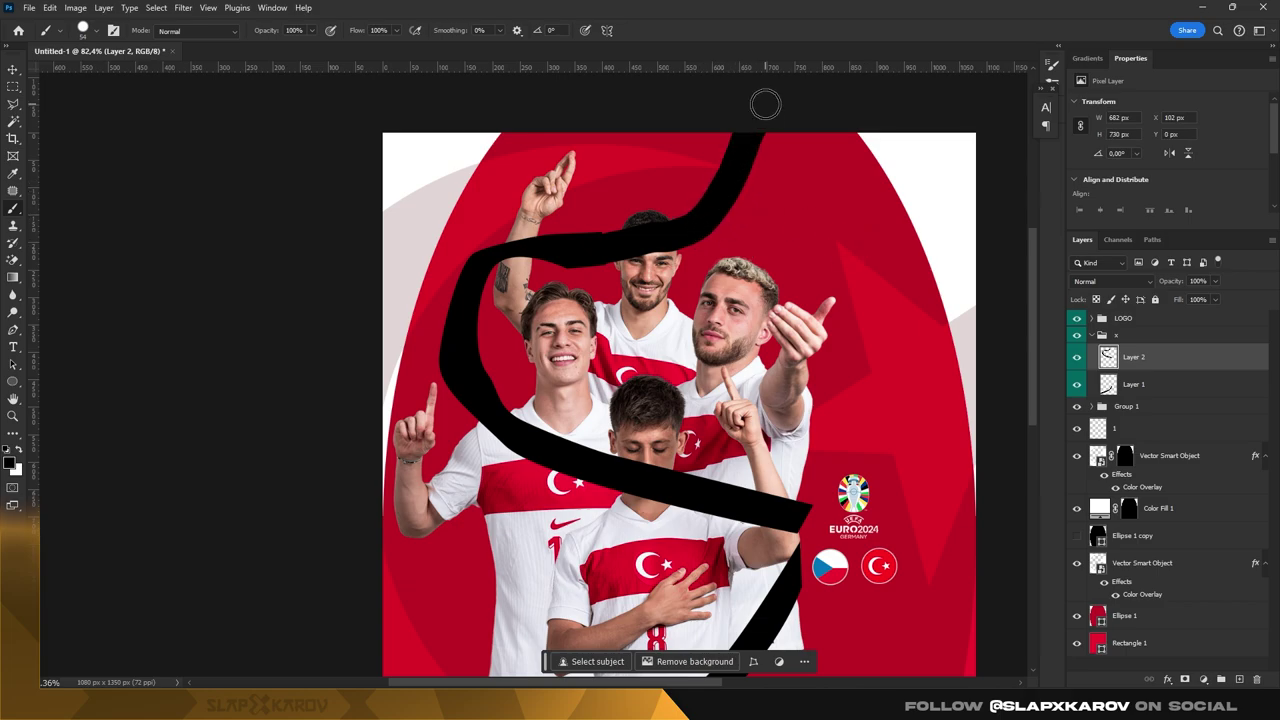
- Dab a small black mark under the bottom band and add an empty Layer 3
scroll(766, 106, down, 3)
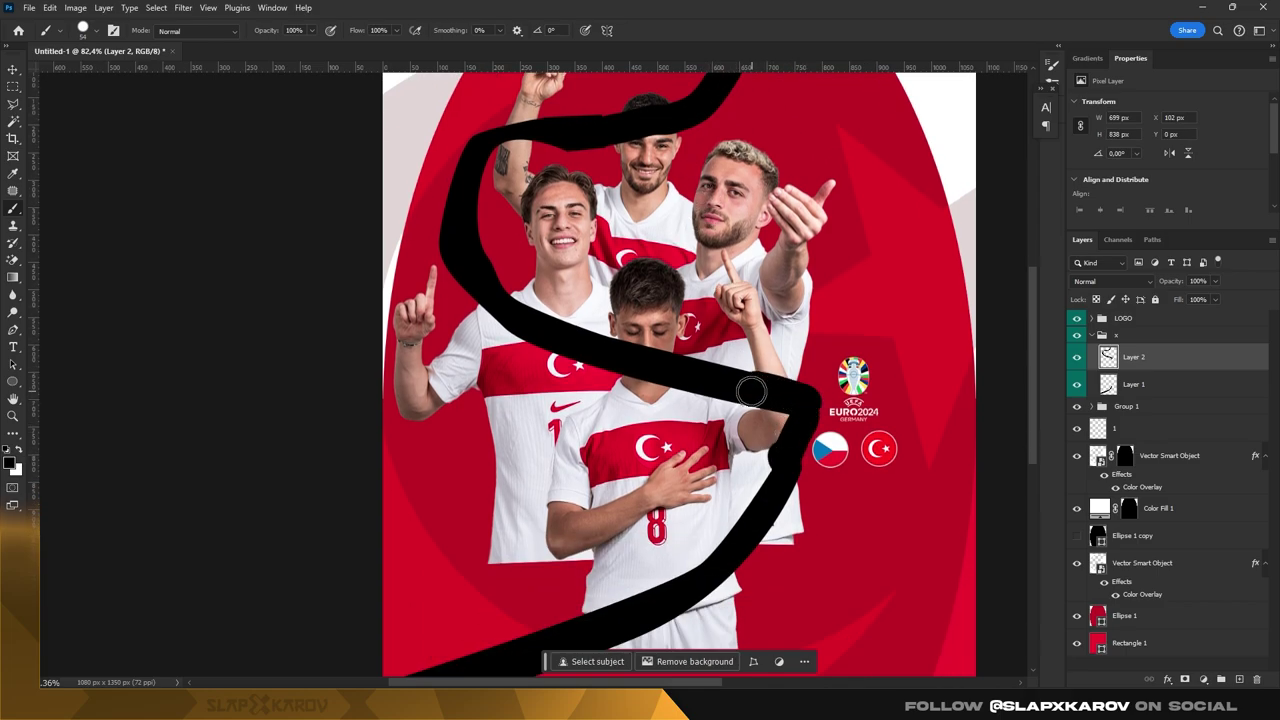
scroll(749, 400, down, 3)
key([)
click(421, 565)
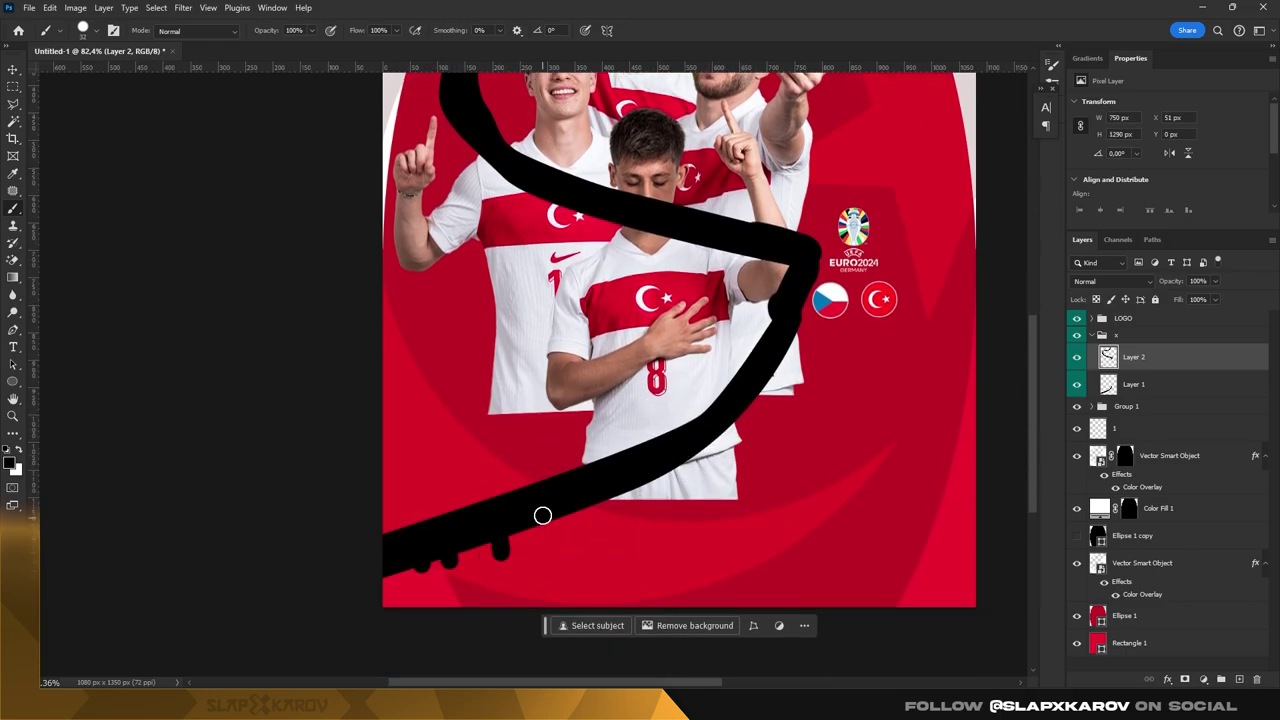
key(z)
drag(684, 316, 889, 305)
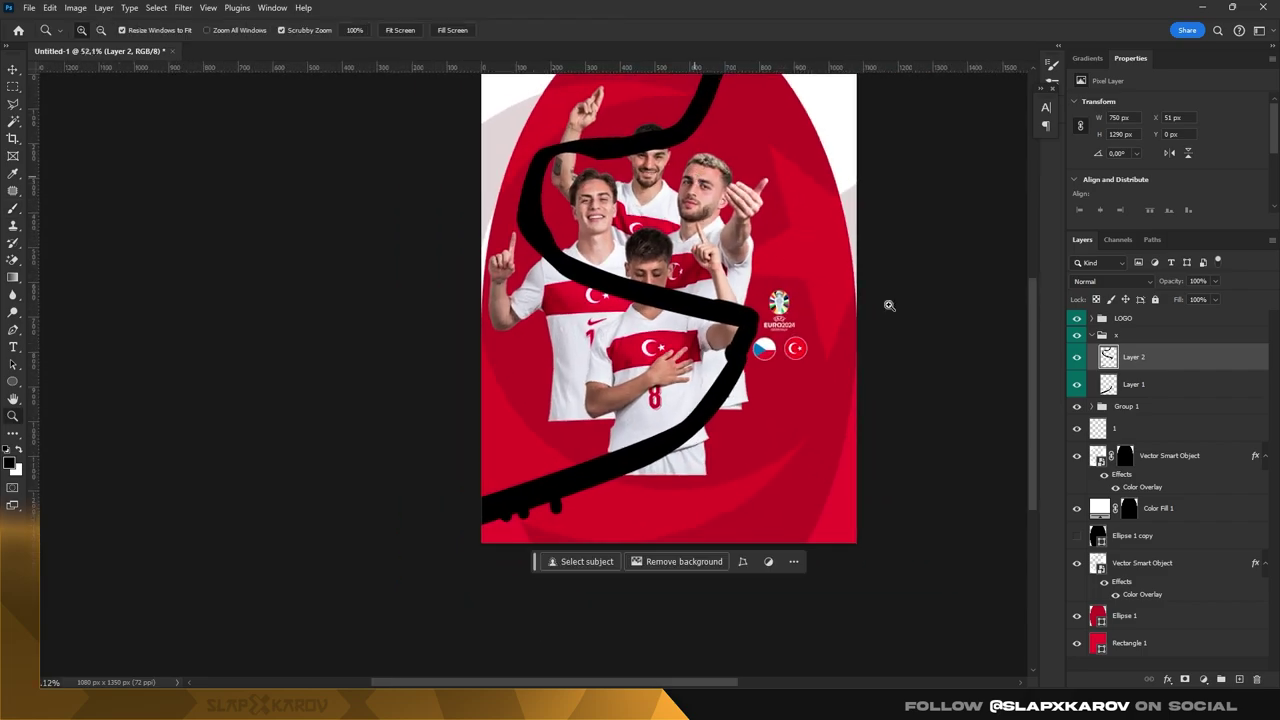
click(1240, 681)
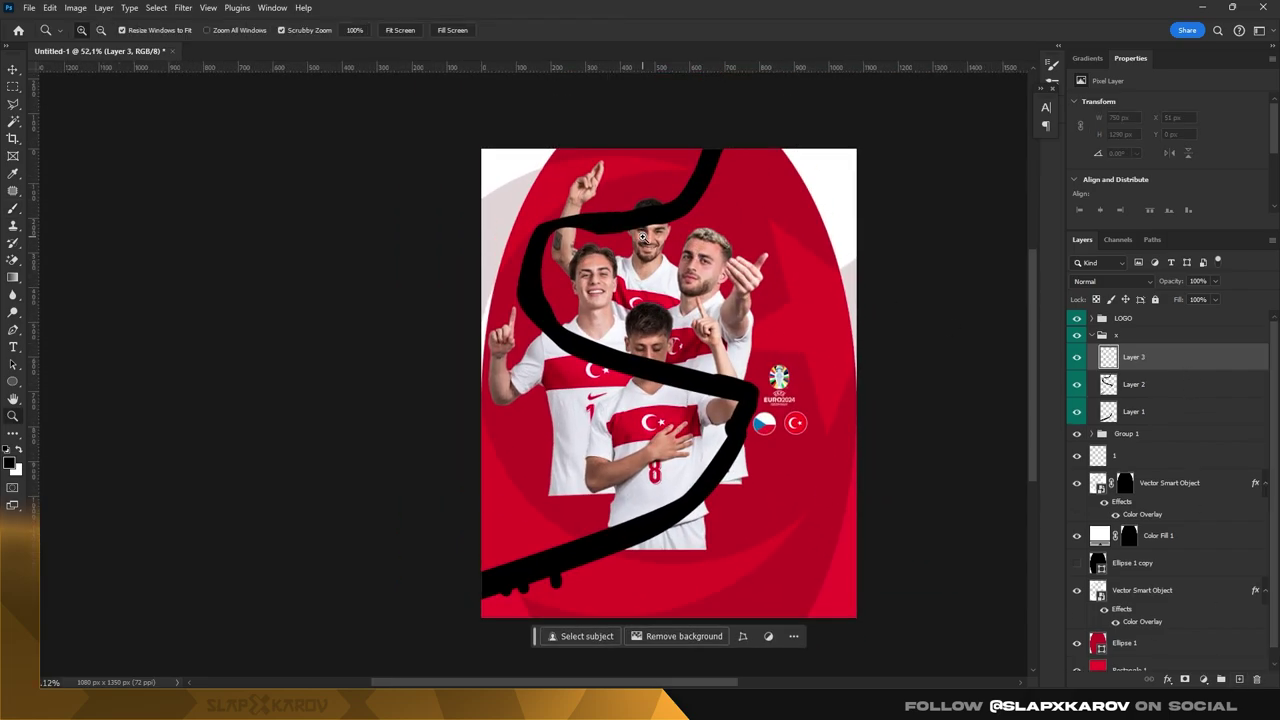
- Set the brush foreground colour to white #ffffff
click(13, 209)
click(11, 463)
click(833, 323)
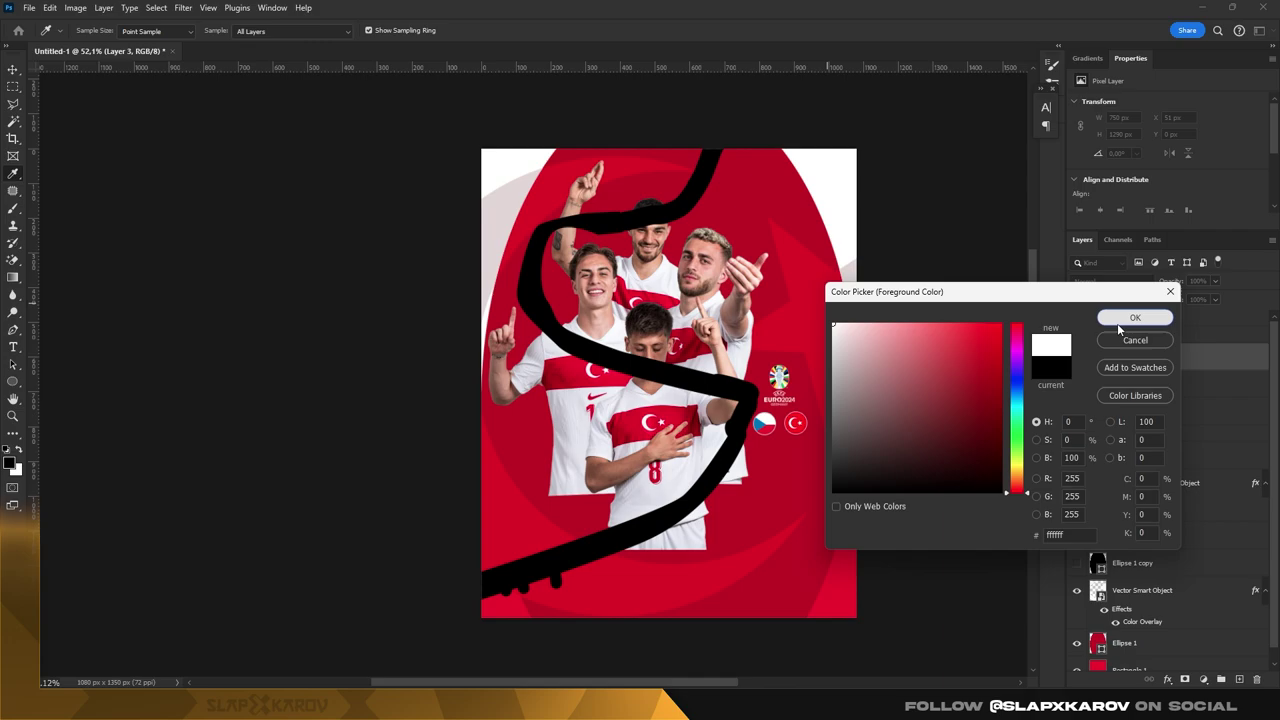
click(1125, 318)
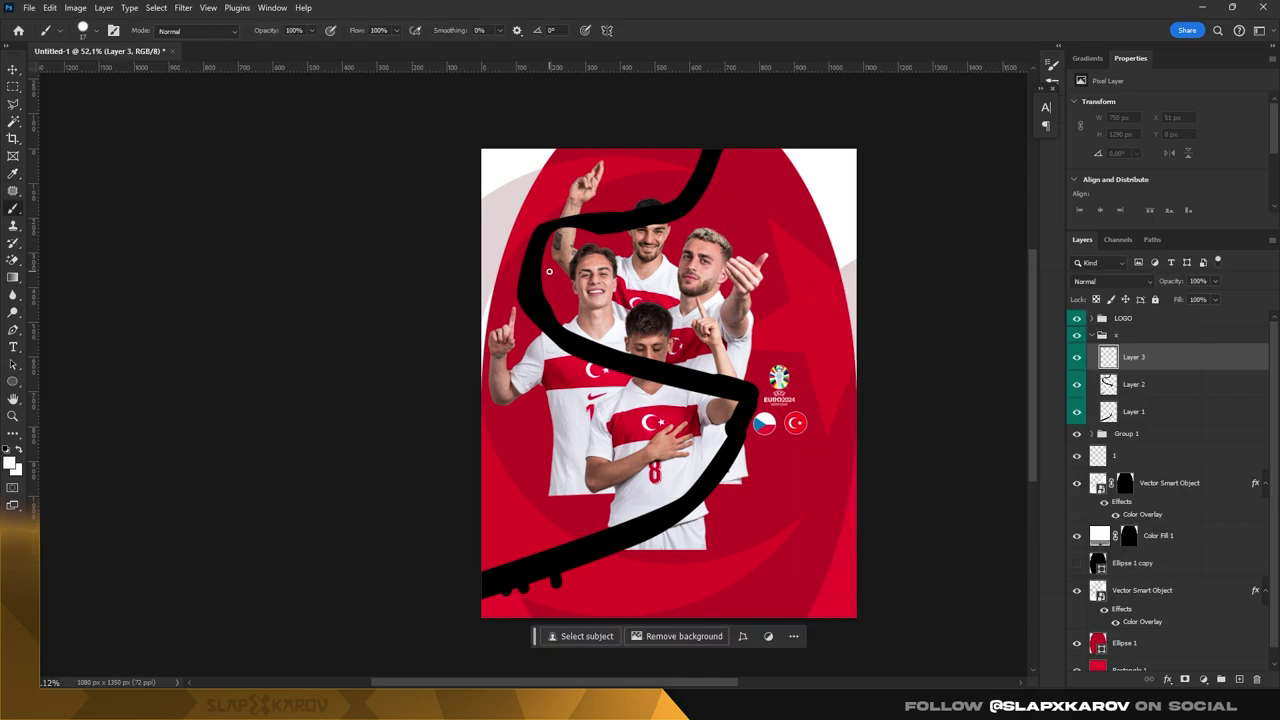
- Paint white dashes over the players, brackets lower down, and short lines near the top and bottom edges
drag(549, 272, 569, 261)
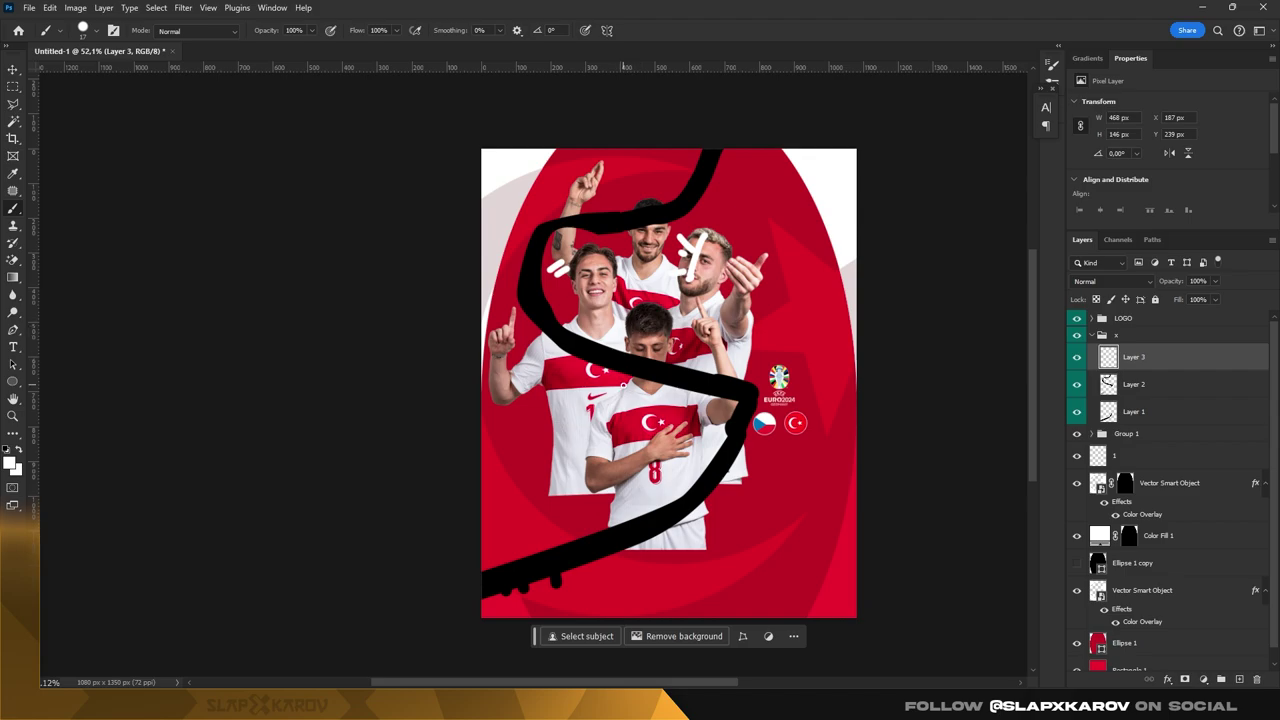
drag(617, 300, 632, 305)
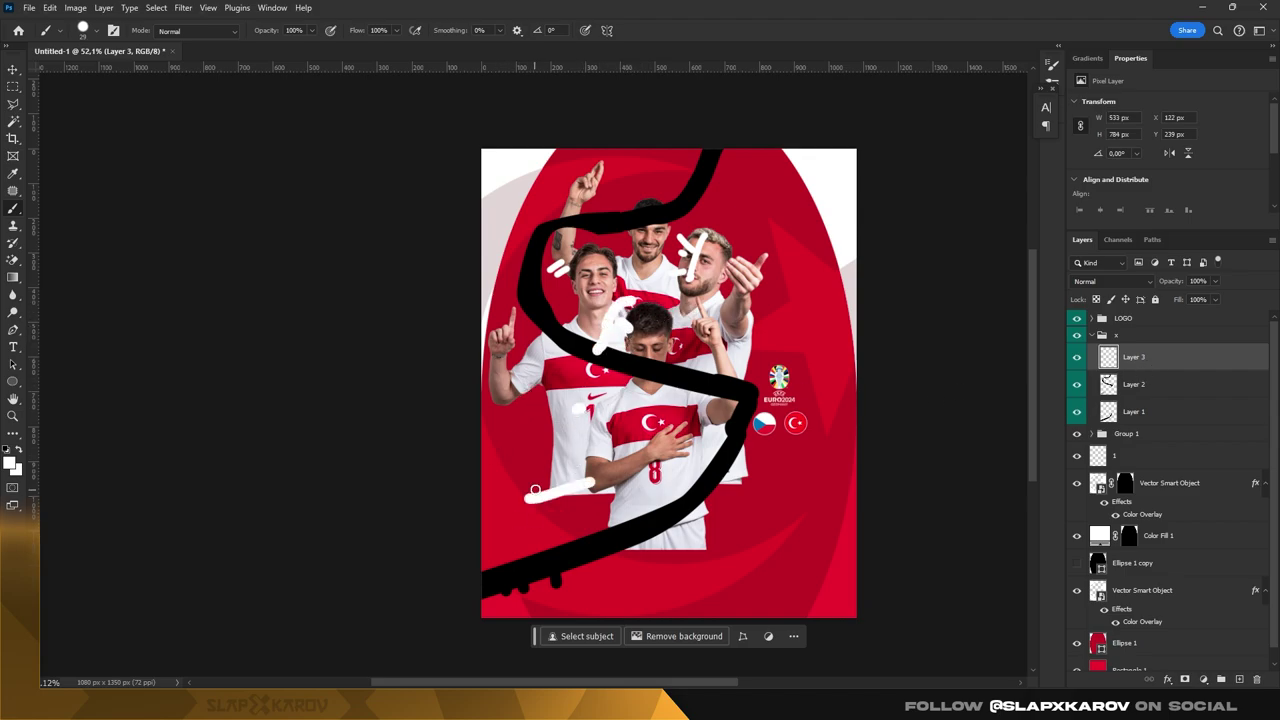
drag(520, 456, 537, 545)
key(ctrl+semicolon)
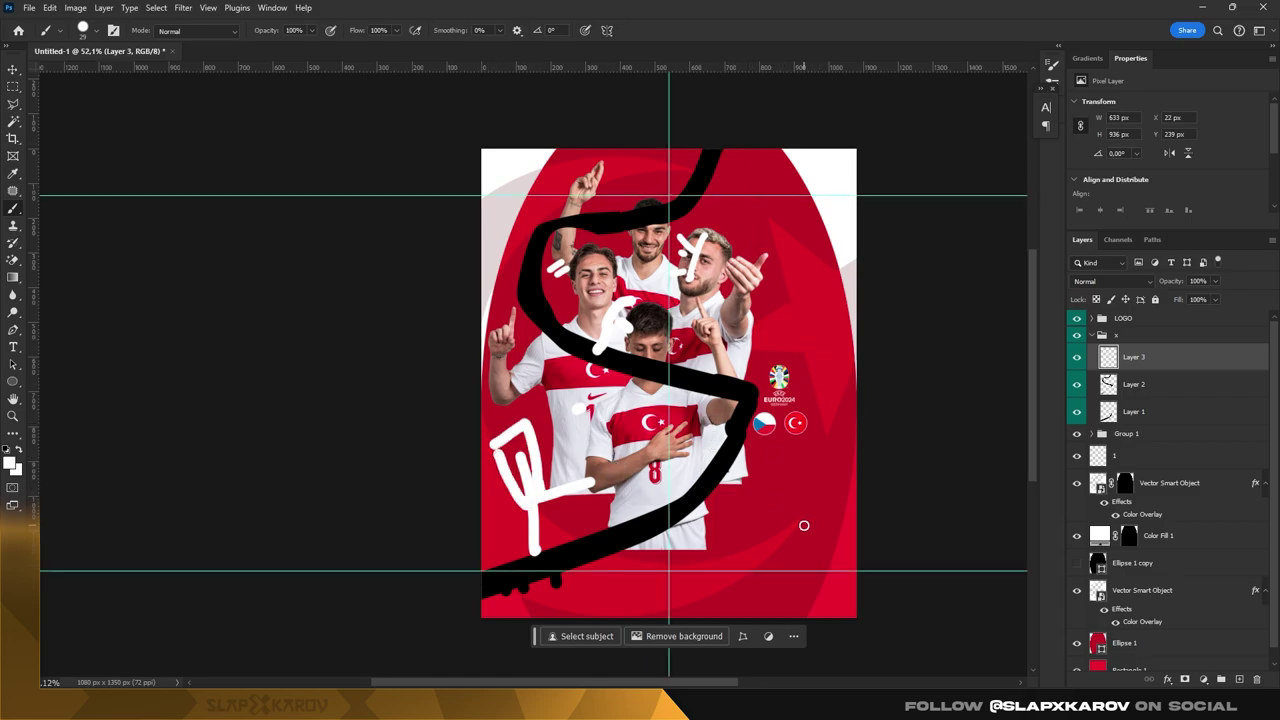
drag(746, 521, 748, 545)
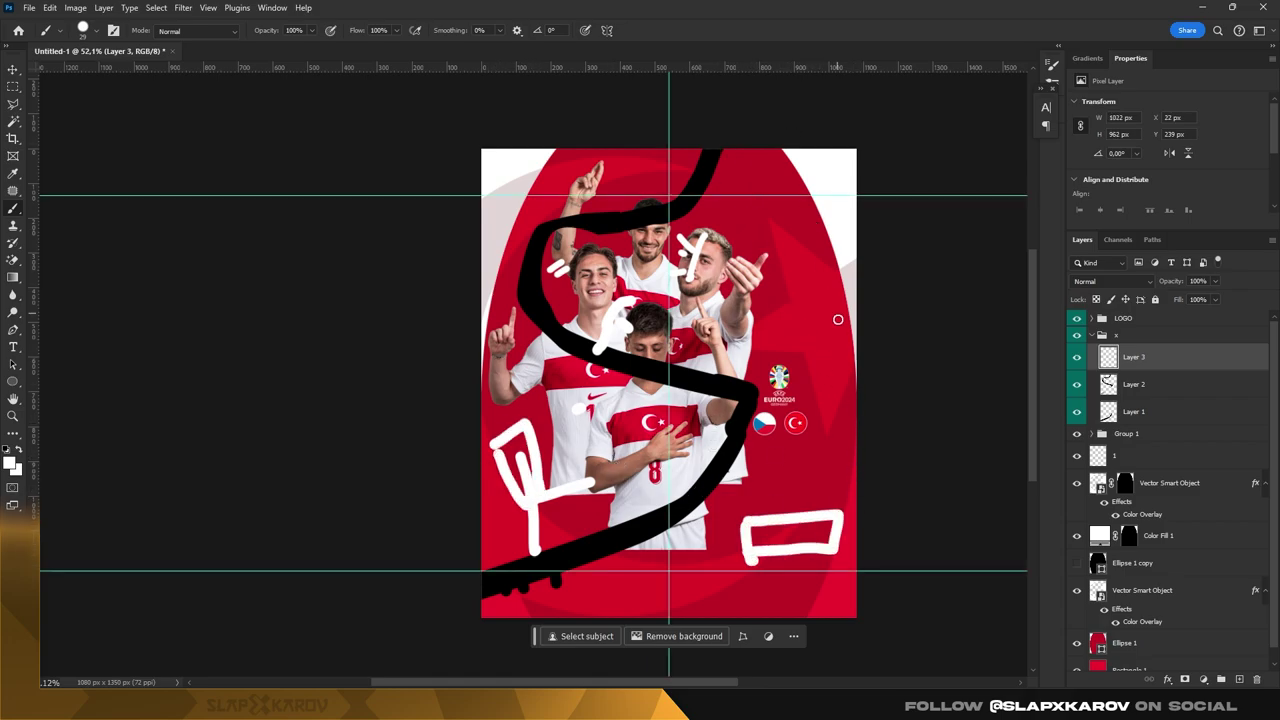
drag(813, 334, 820, 414)
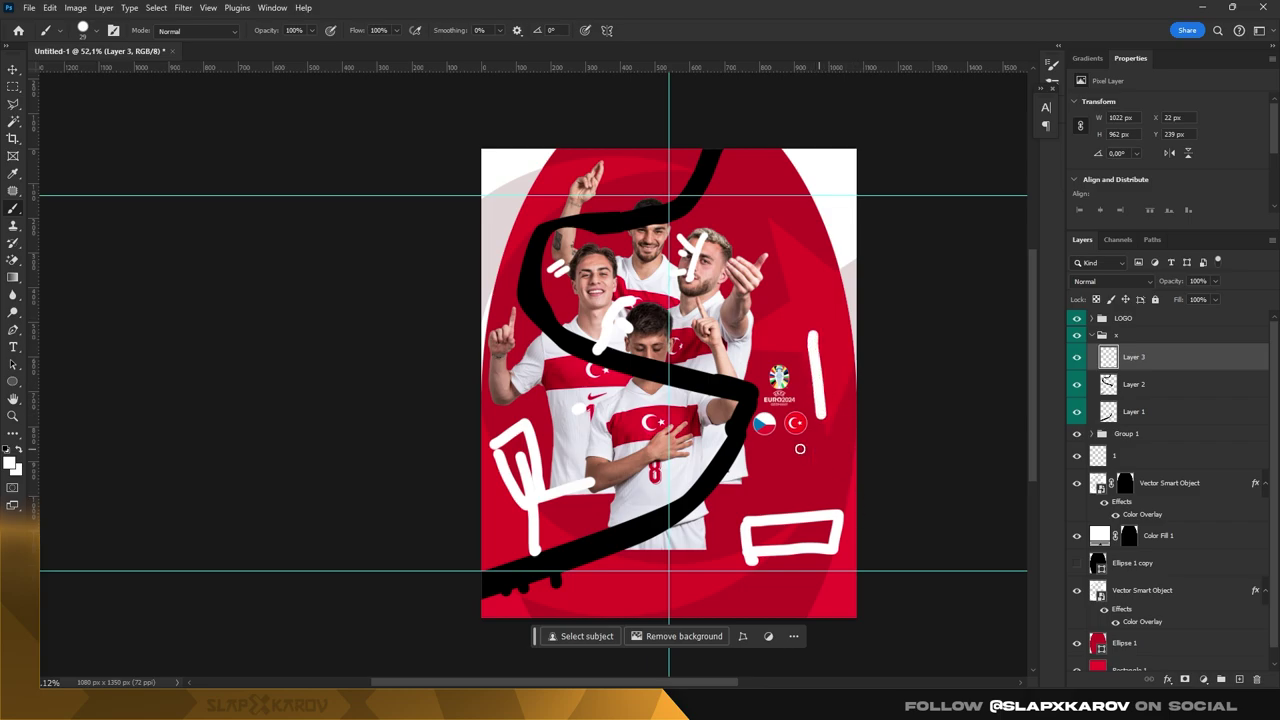
drag(578, 156, 656, 160)
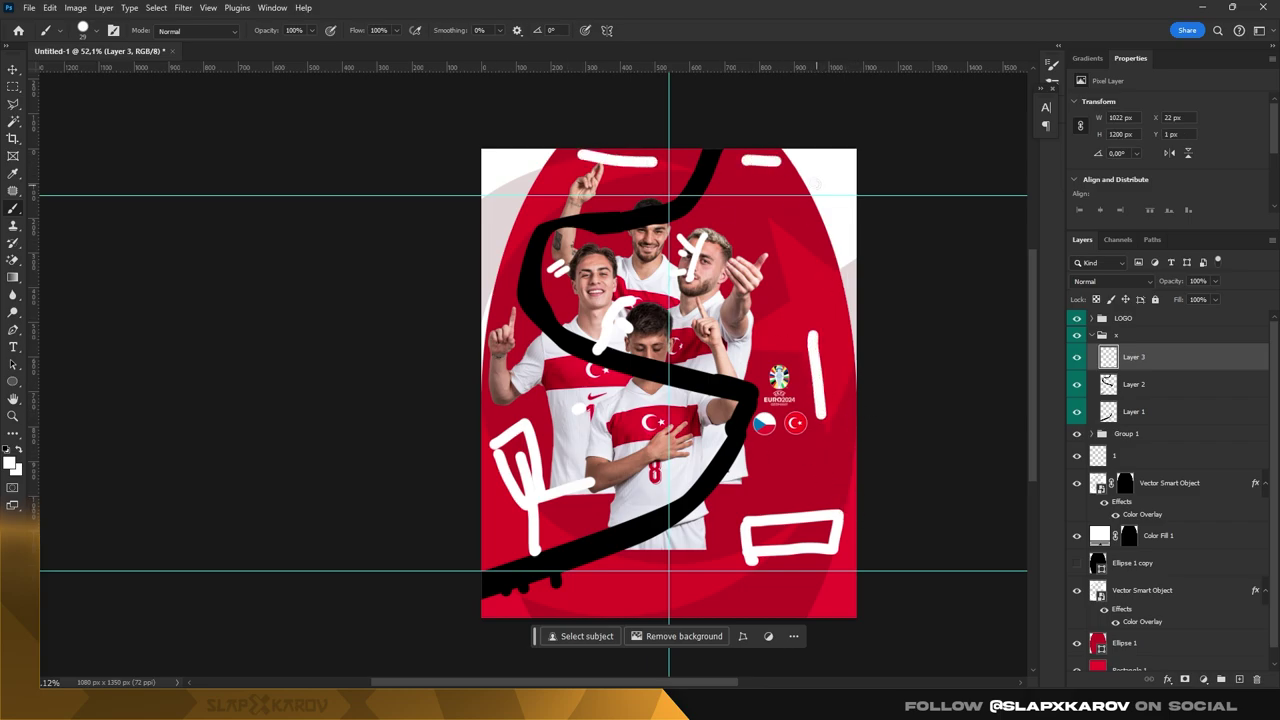
click(591, 596)
drag(597, 595, 765, 599)
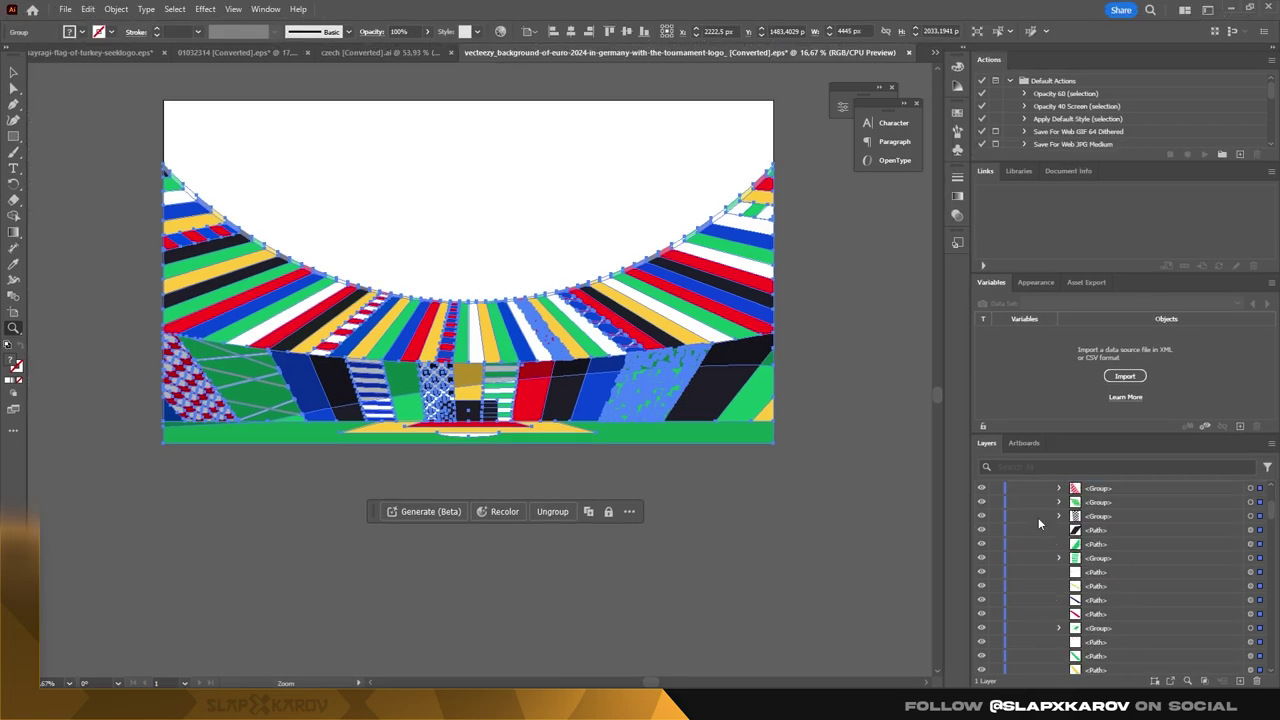
- Show the Euro 2024 trophy logo and toggle the Background layer's visibility, then target it
click(981, 503)
scroll(480, 209, up, 3)
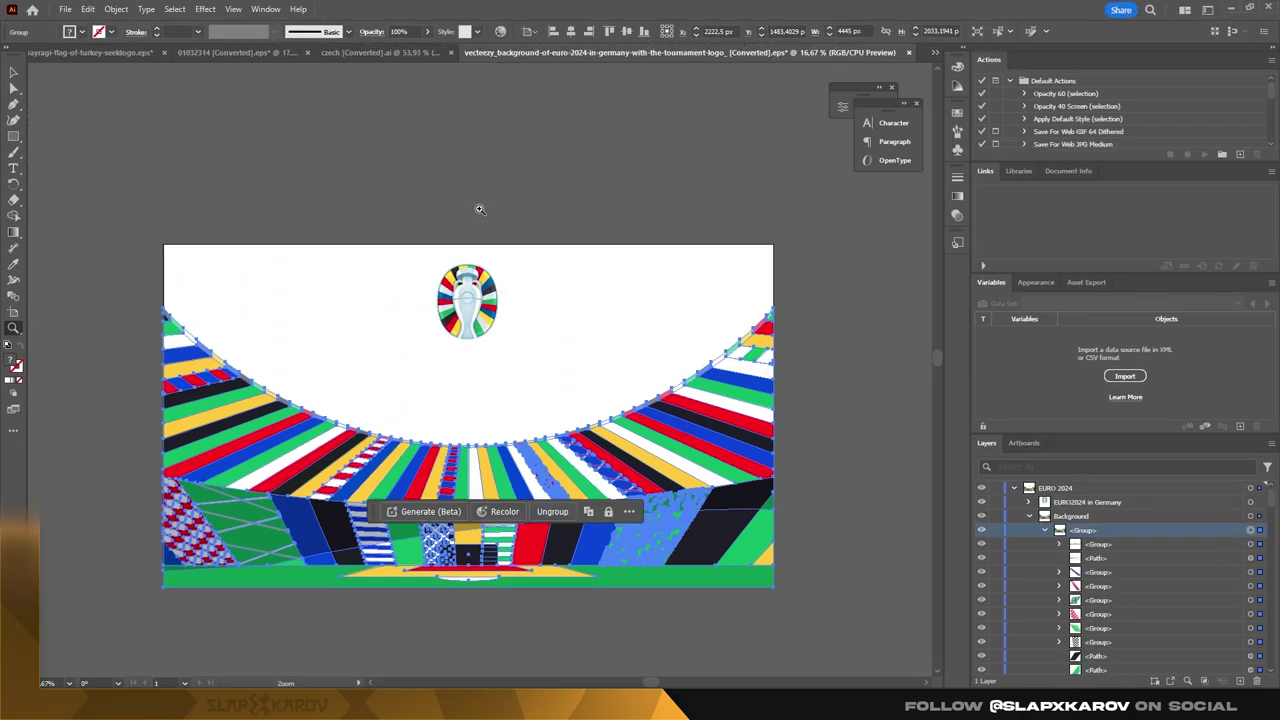
click(981, 516)
click(1029, 516)
click(1259, 516)
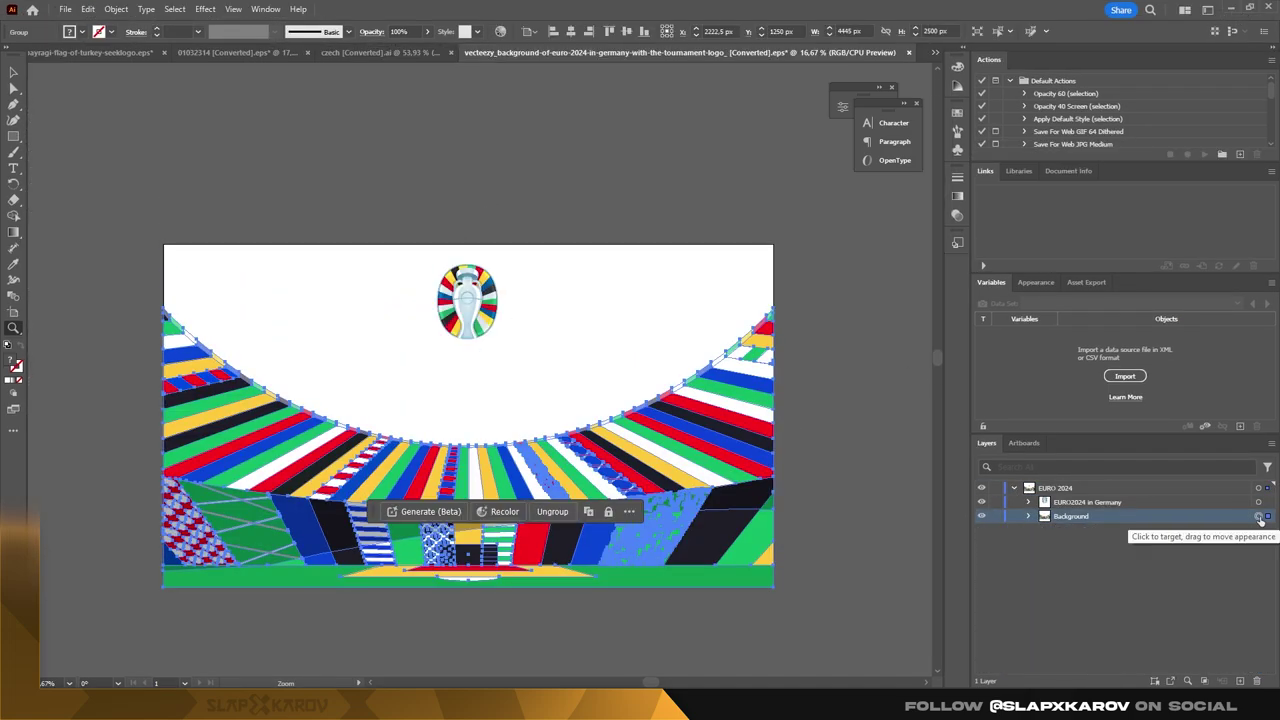
- Expand the Background layer and hide its blue background rectangle
click(1029, 516)
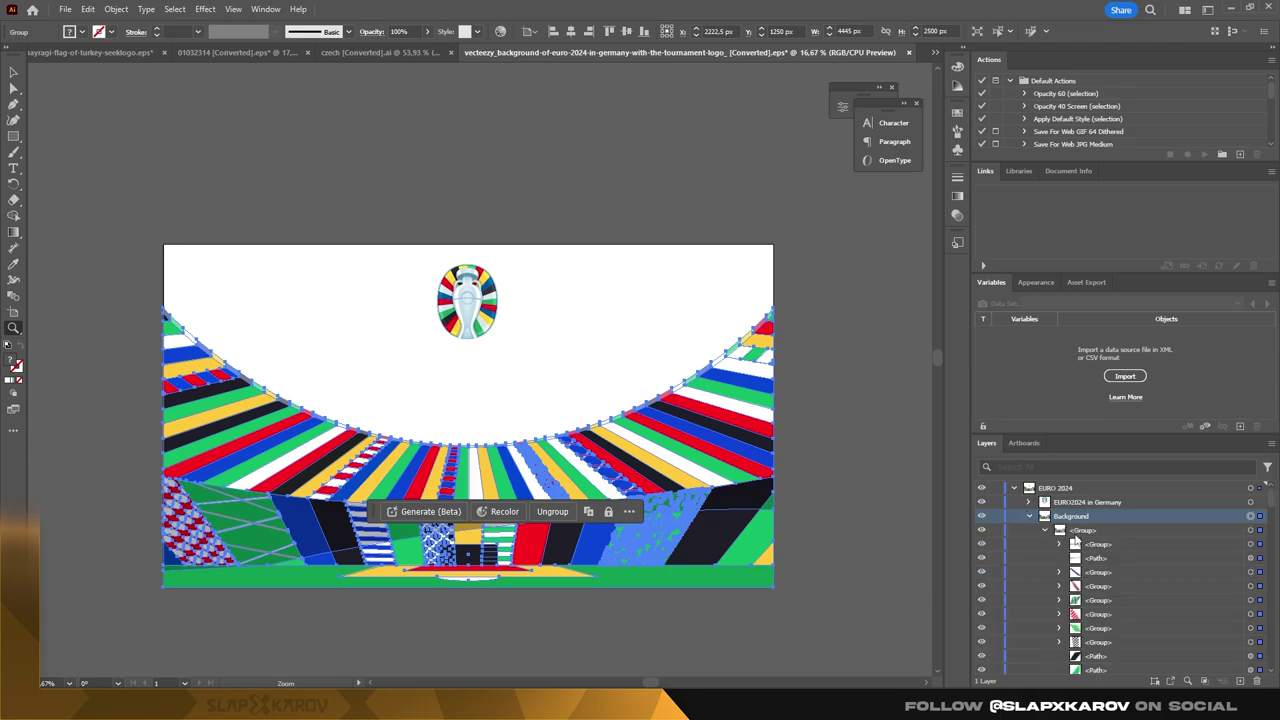
click(1044, 530)
click(1029, 502)
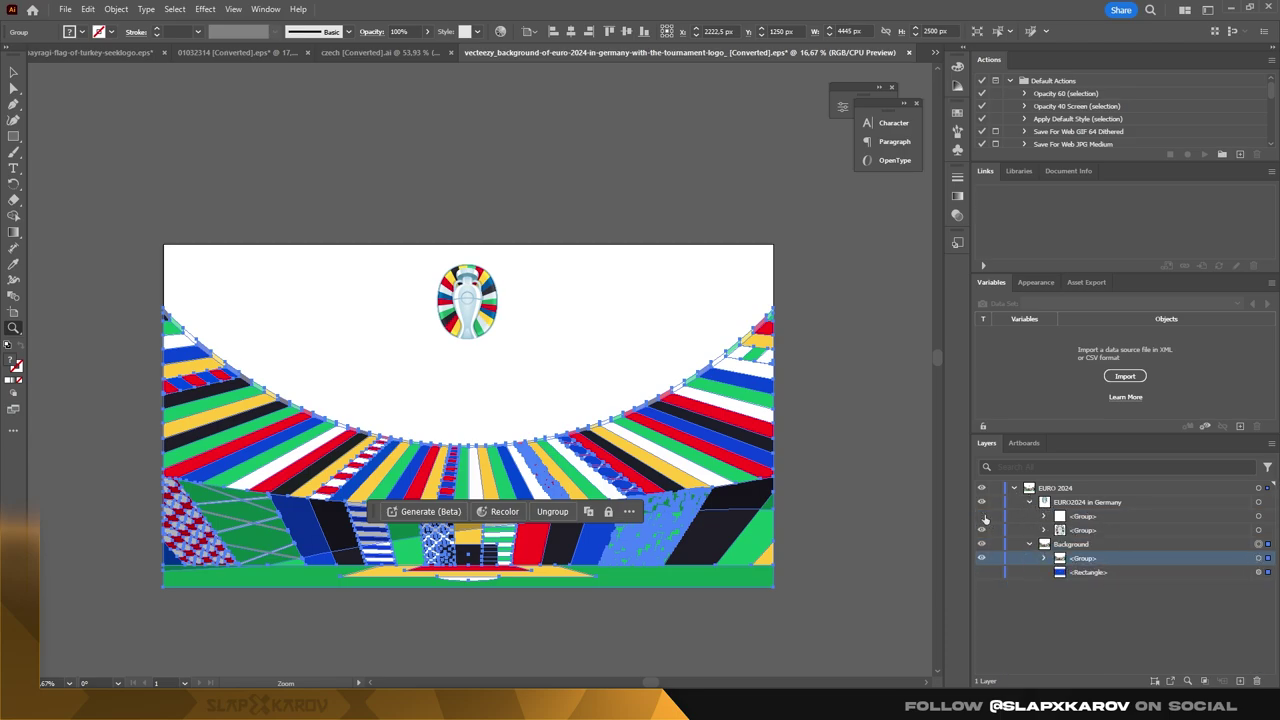
click(981, 572)
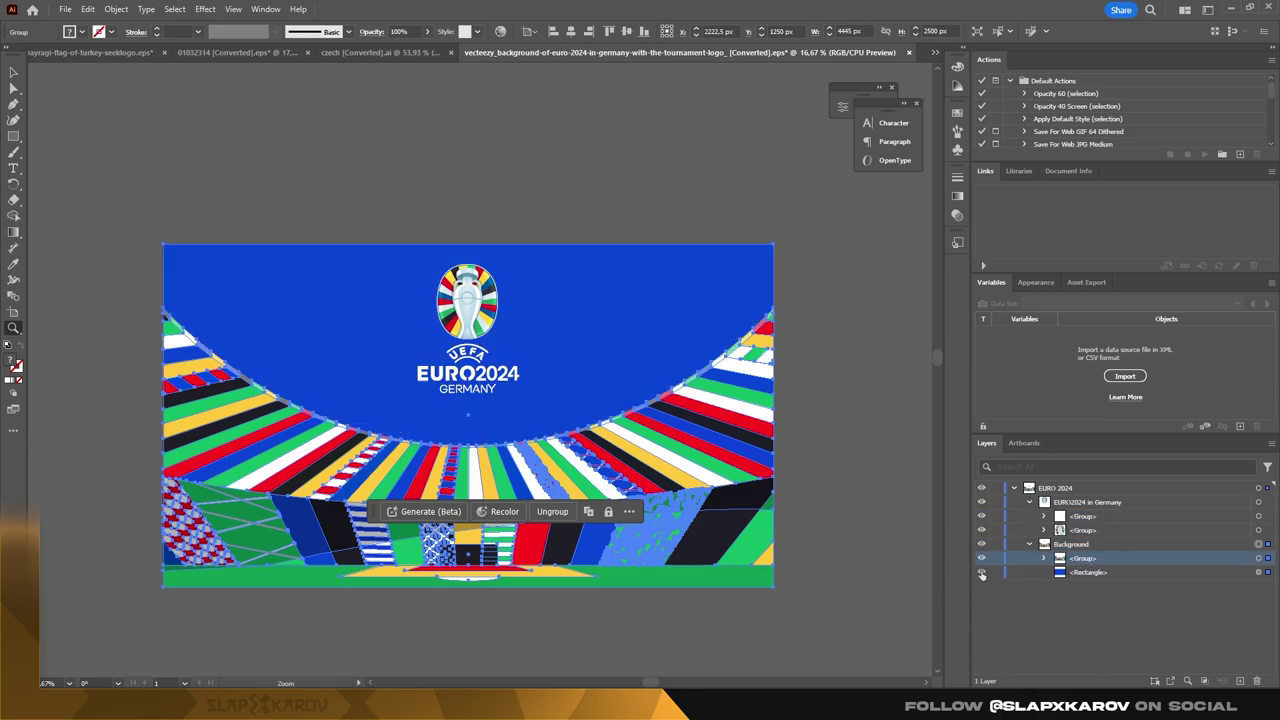
click(1044, 558)
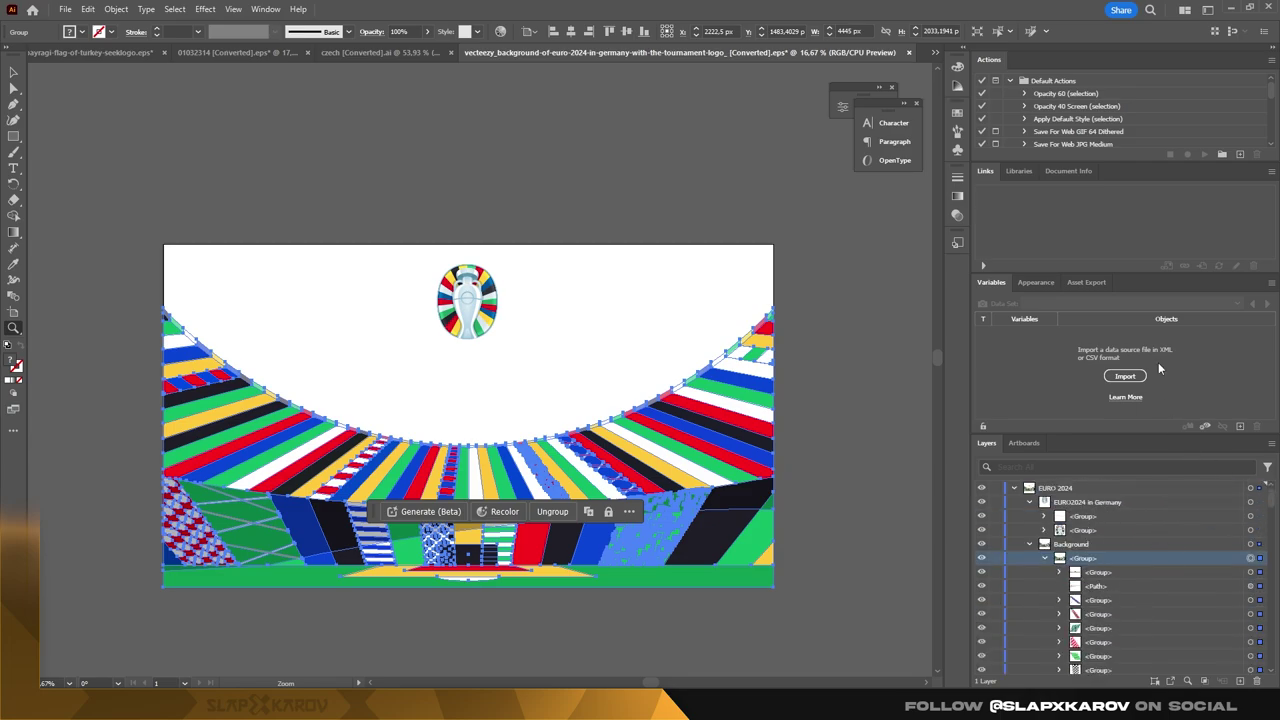
click(1045, 558)
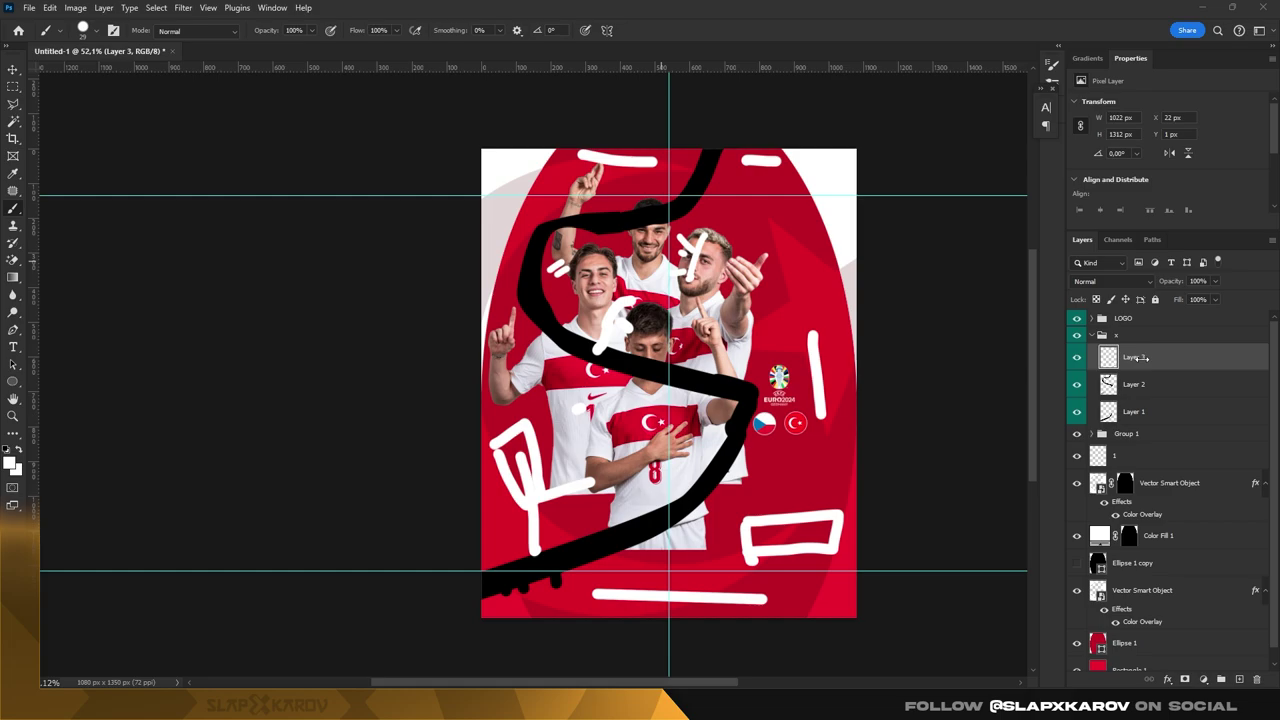
- Hide the guides and delete the rough brush-sketch layer group
click(1120, 336)
key(ctrl+semicolon)
click(1077, 336)
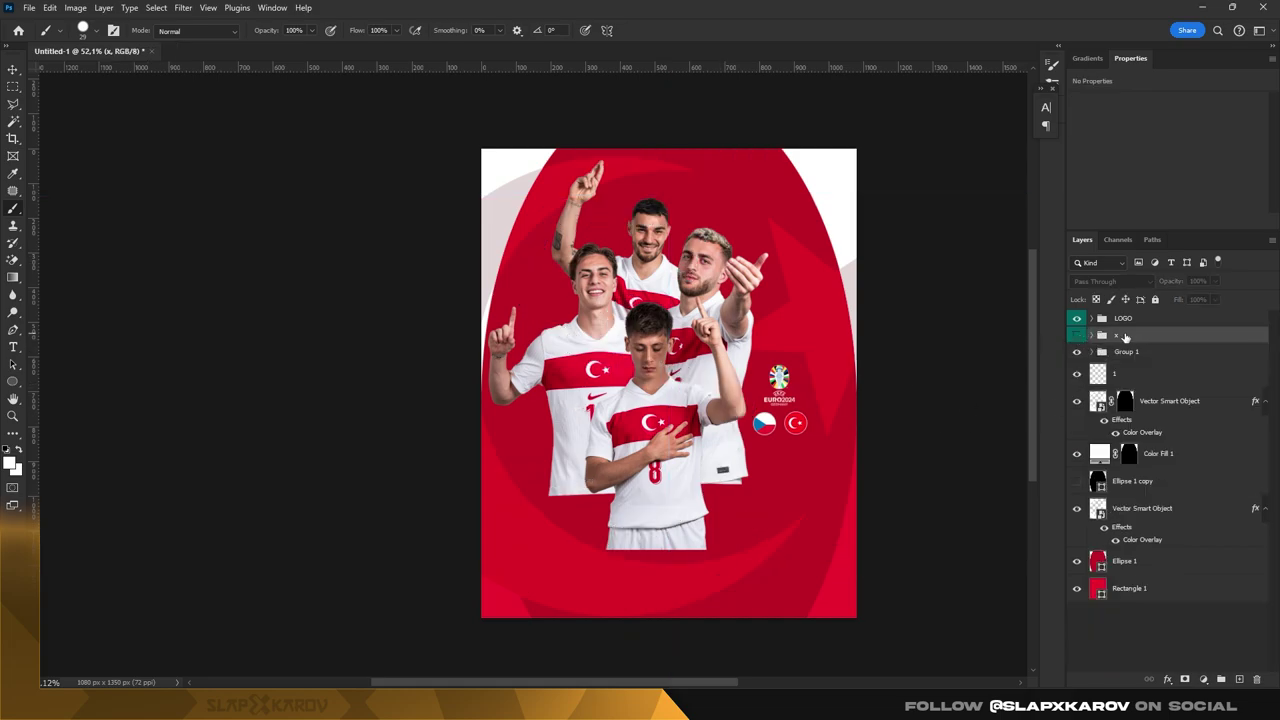
key(Delete)
- Paste the stadium stripes as a smart object, tilted about 12° toward the bottom
key(ctrl+v)
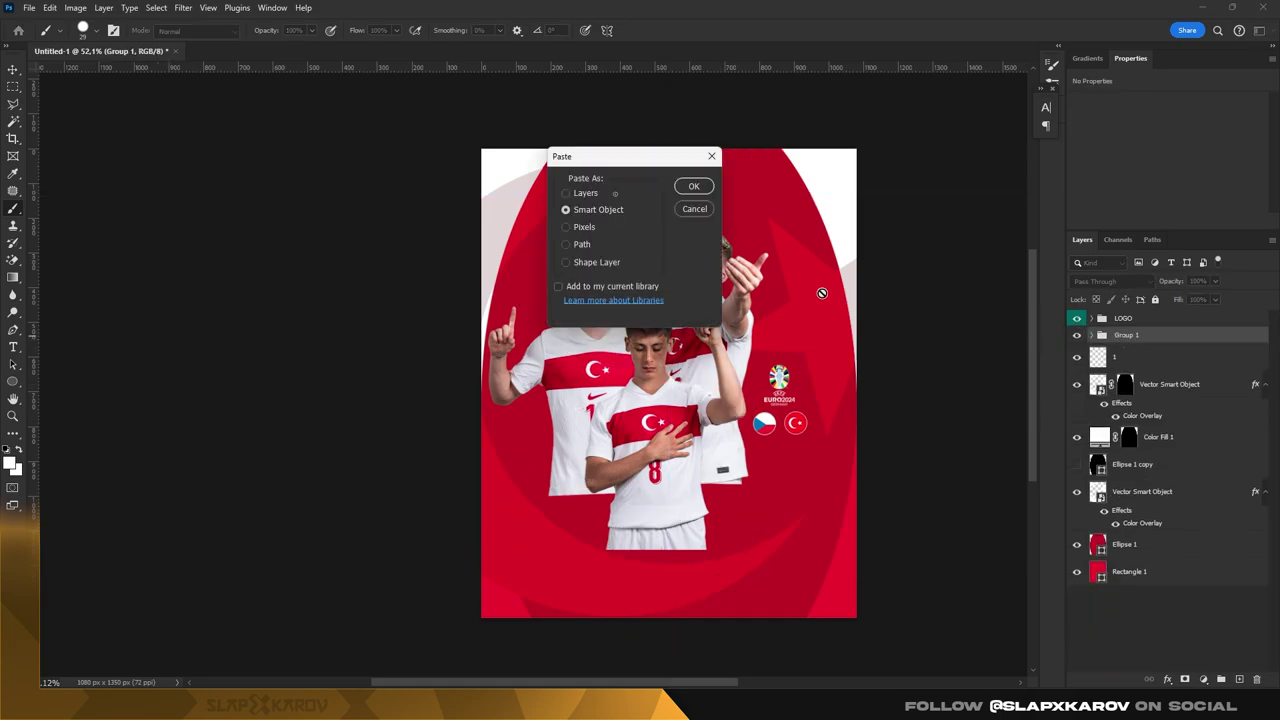
click(698, 189)
mouse_move(749, 400)
mouse_down()
mouse_move(692, 513)
mouse_move(755, 515)
mouse_move(755, 500)
mouse_up()
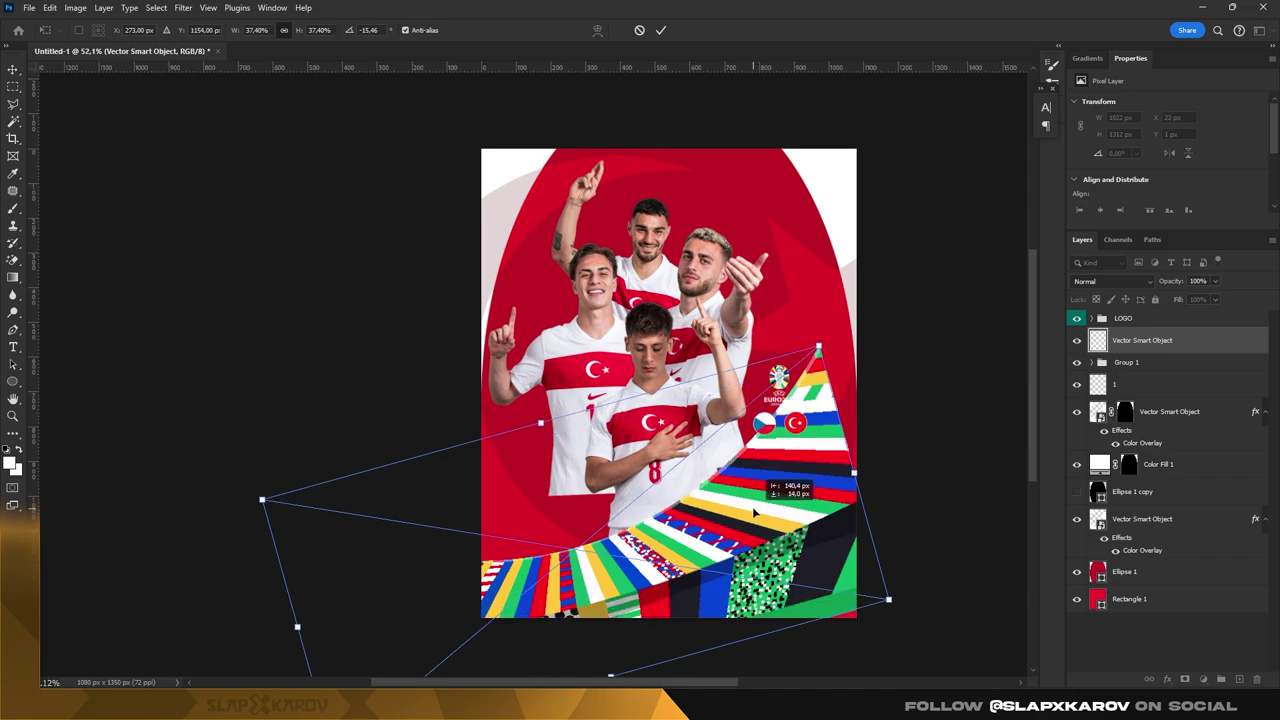
mouse_move(544, 388)
mouse_down()
mouse_move(540, 374)
mouse_move(538, 391)
mouse_up()
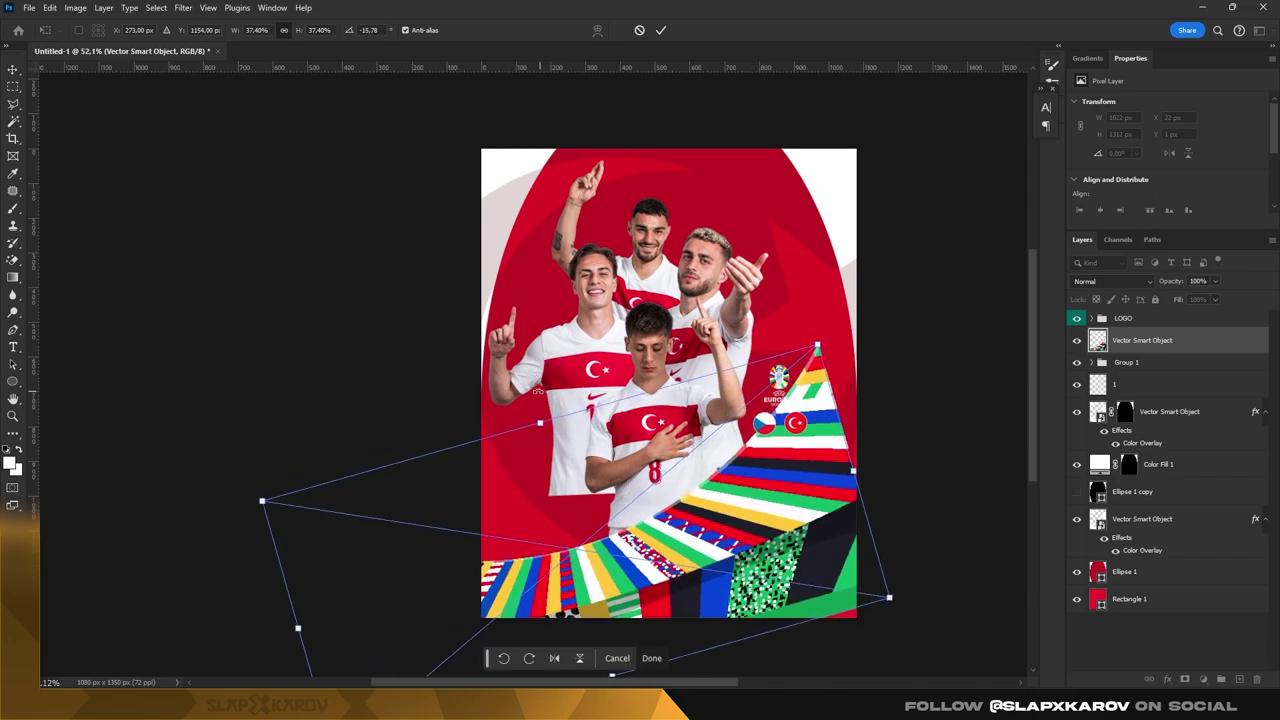
key(Return)
- Move the stripes lower and distort them into an arc along the poster's bottom
key(z)
scroll(604, 560, down, 2)
scroll(604, 560, up, 4)
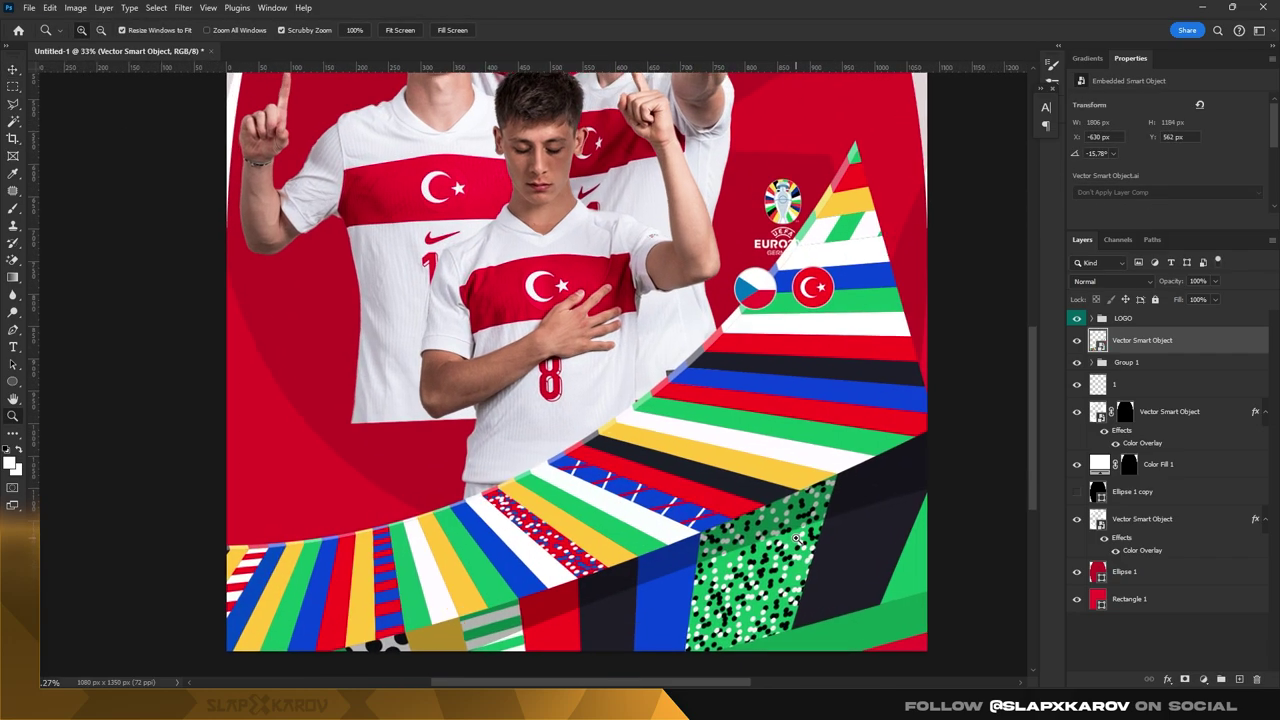
key(v)
drag(604, 560, 740, 477)
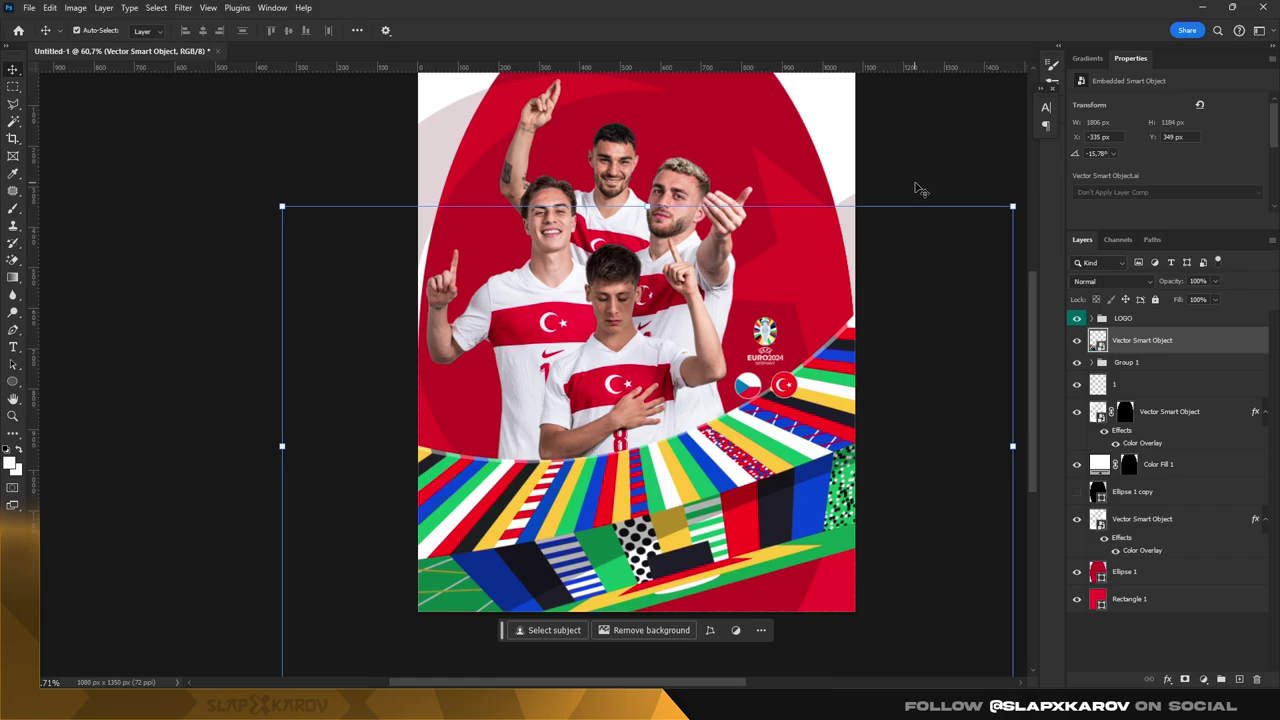
mouse_move(908, 197)
mouse_down()
mouse_move(682, 520)
mouse_move(655, 538)
mouse_up()
key(Return)
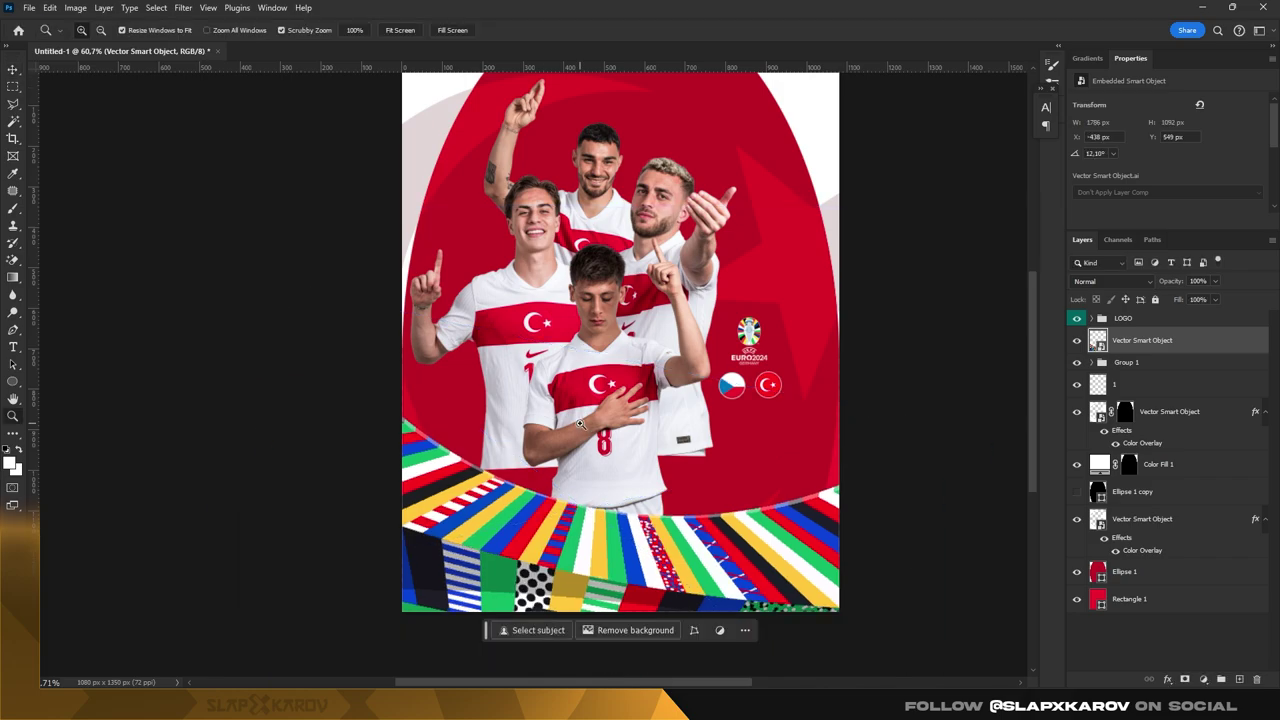
key(z)
drag(611, 430, 645, 456)
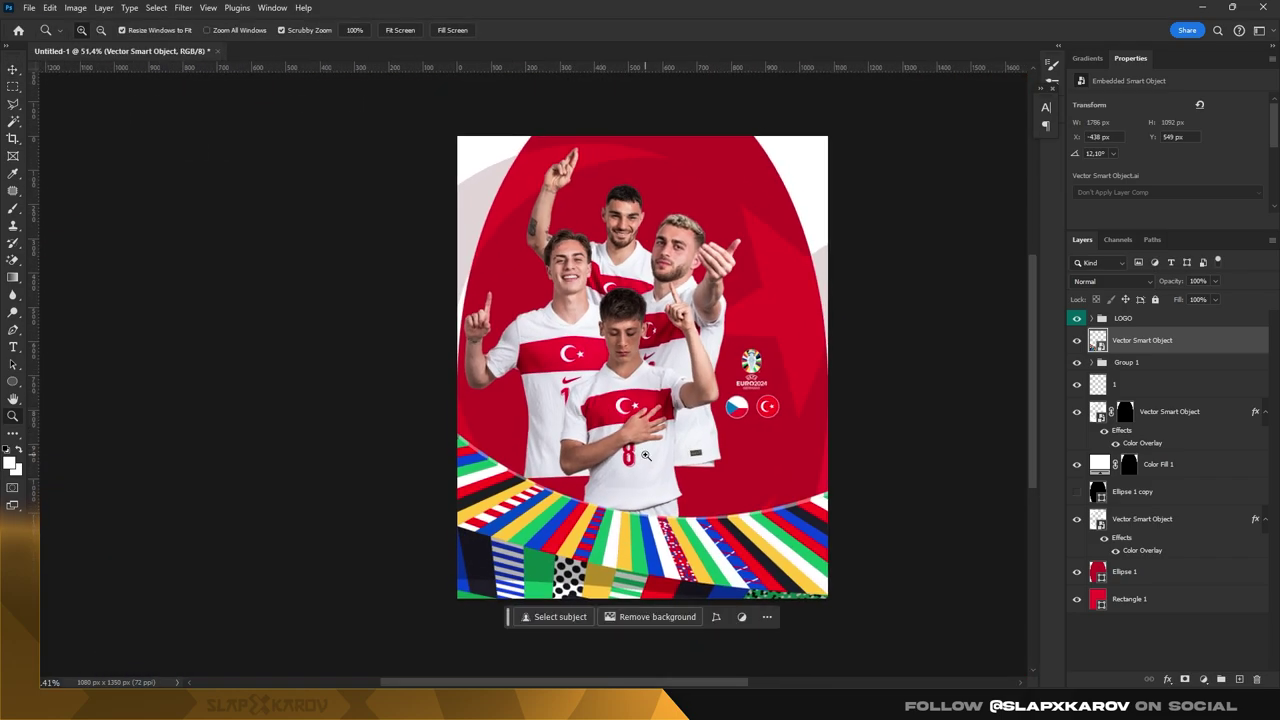
drag(669, 448, 805, 378)
- Nudge the LOGO group with its flag badges slightly to the right
click(1123, 318)
key(ctrl+t)
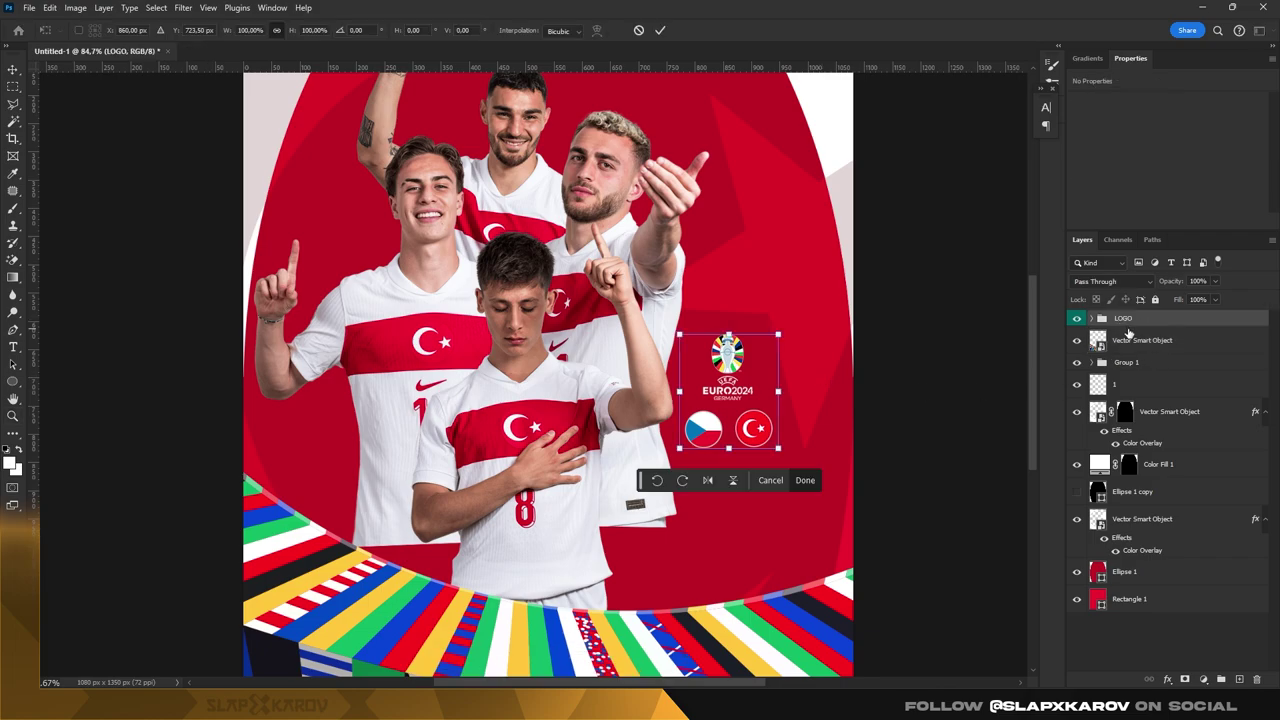
key(shift+Right)
key(shift+Right)
key(shift+Right)
key(shift+Right)
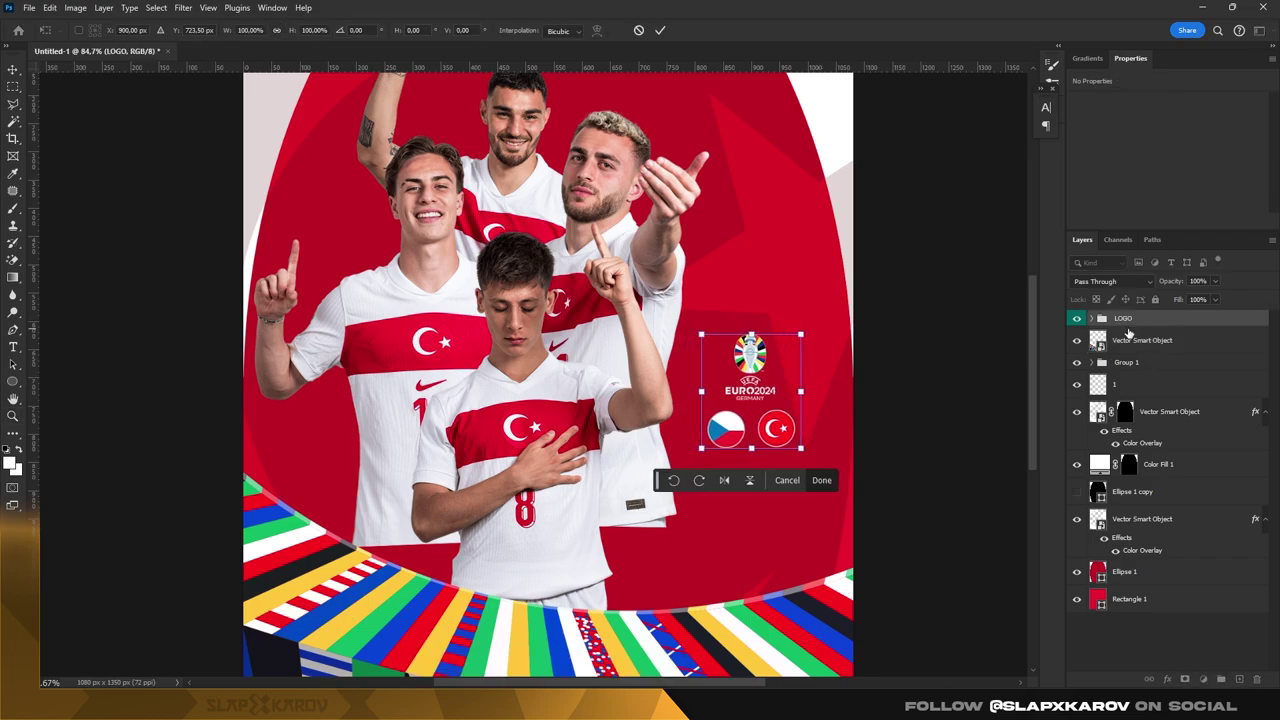
key(shift+Right)
key(shift+Right)
key(shift+Right)
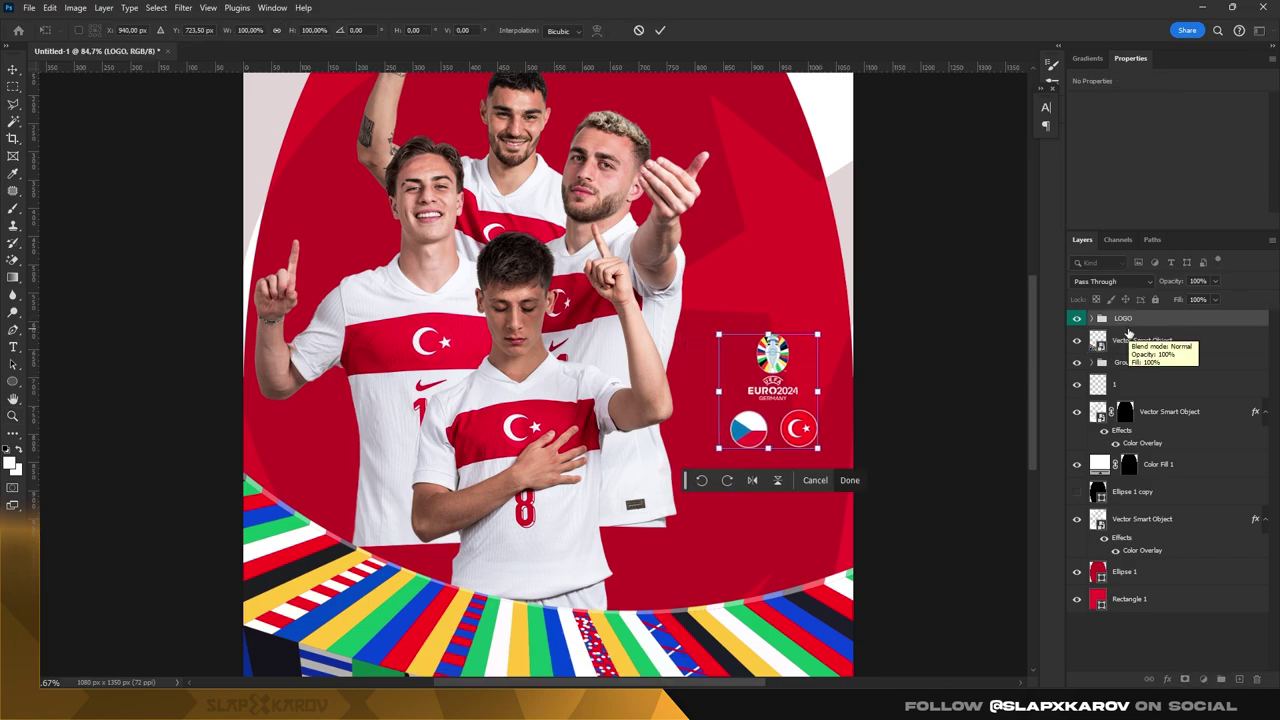
key(Return)
- Shrink the placed bearded player photo to about 68% and move it up and left
key(z)
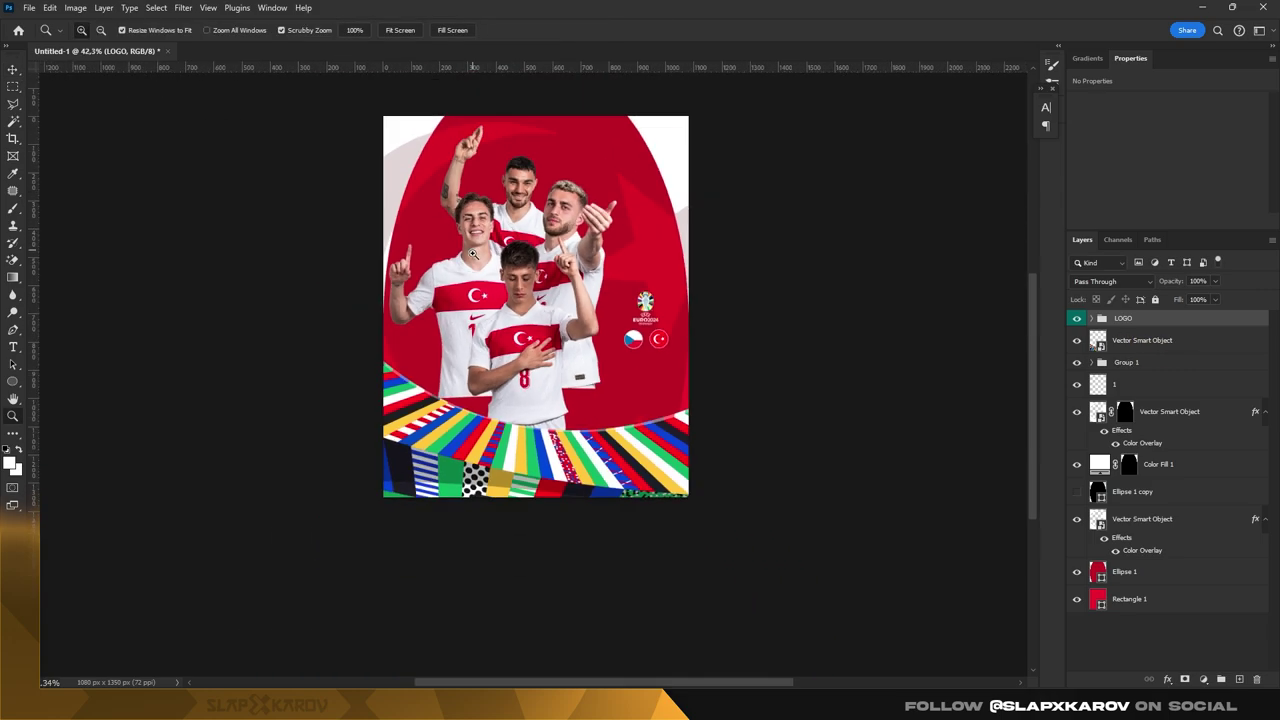
drag(380, 213, 465, 213)
alt+click(465, 213)
drag(538, 508, 523, 513)
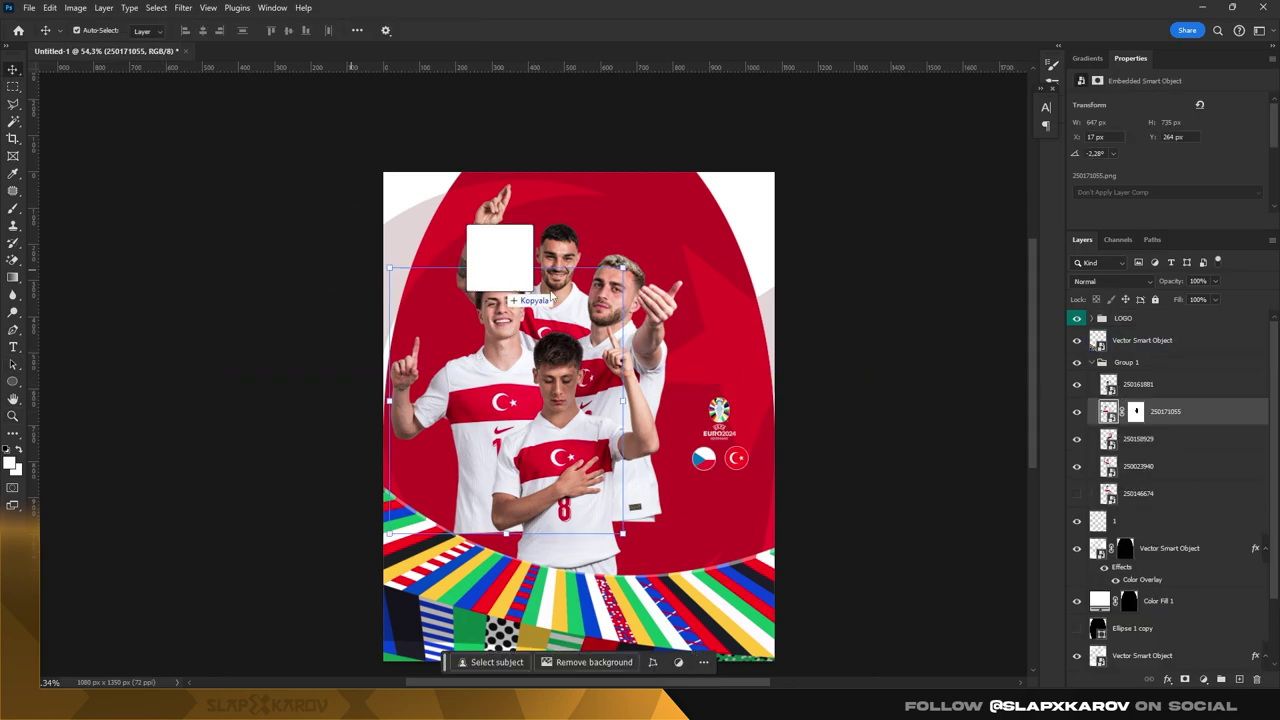
drag(552, 367, 477, 347)
mouse_move(250, 212)
mouse_down()
mouse_move(366, 286)
mouse_move(343, 266)
mouse_move(312, 270)
mouse_up()
drag(417, 358, 423, 312)
key(Return)
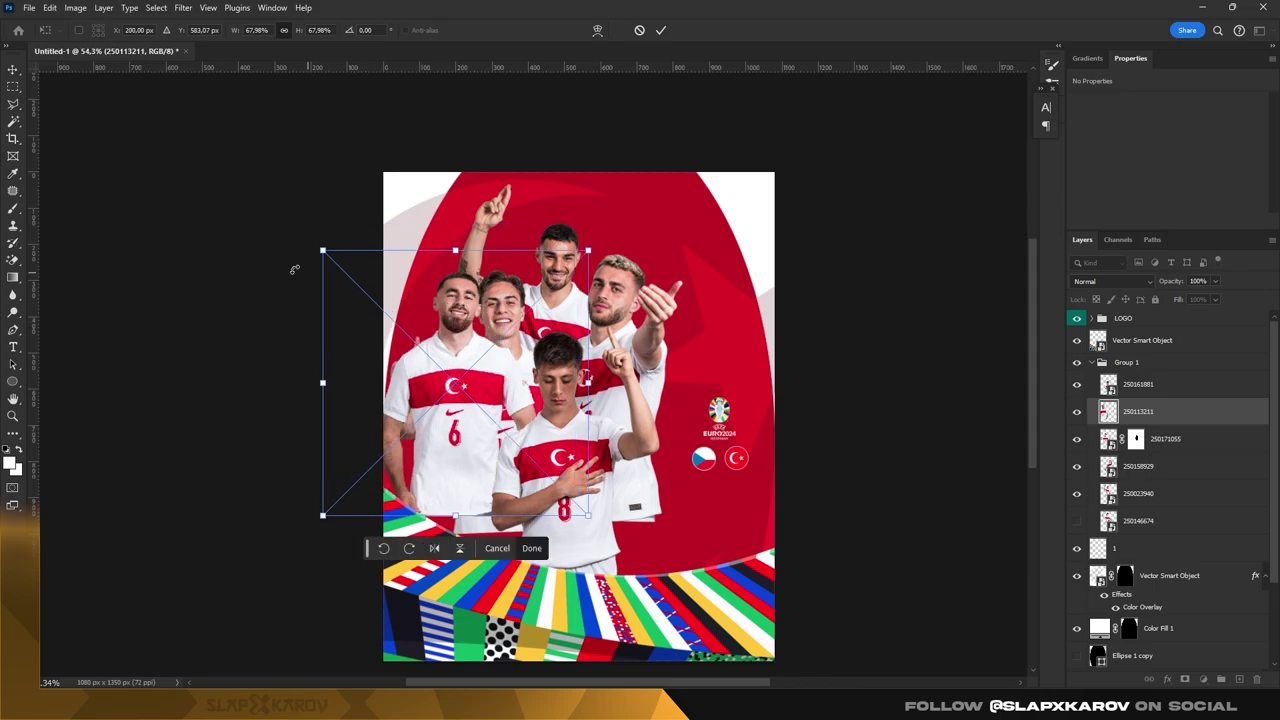
- Move the bearded player's layer below another player, shift it up-left, then hide it
mouse_move(1140, 413)
mouse_down()
mouse_move(1171, 515)
mouse_move(1172, 464)
mouse_up()
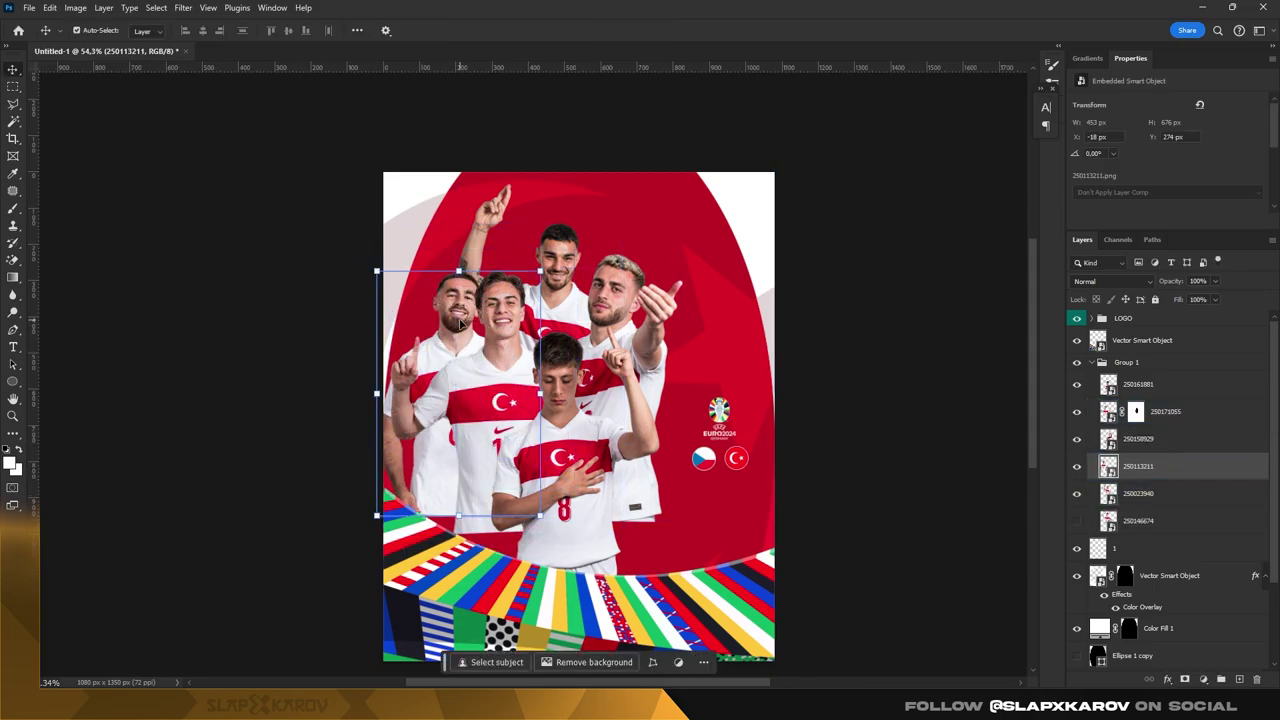
drag(442, 318, 477, 328)
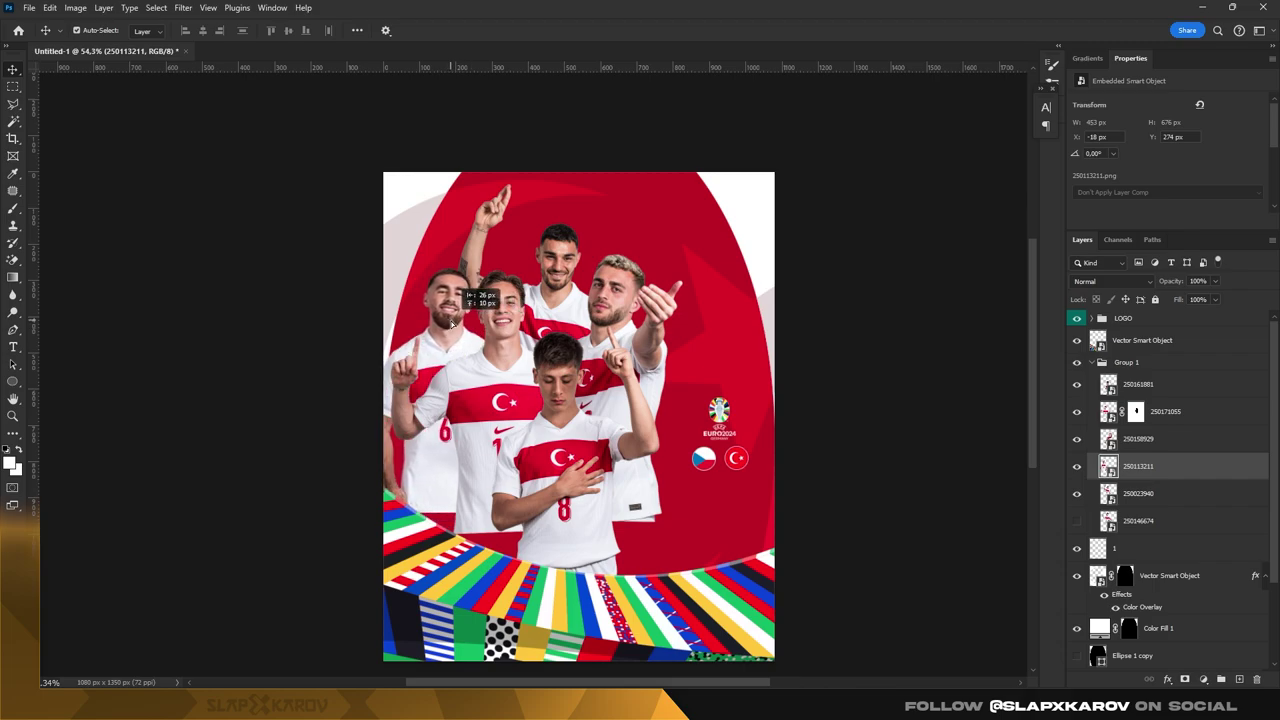
drag(477, 328, 456, 300)
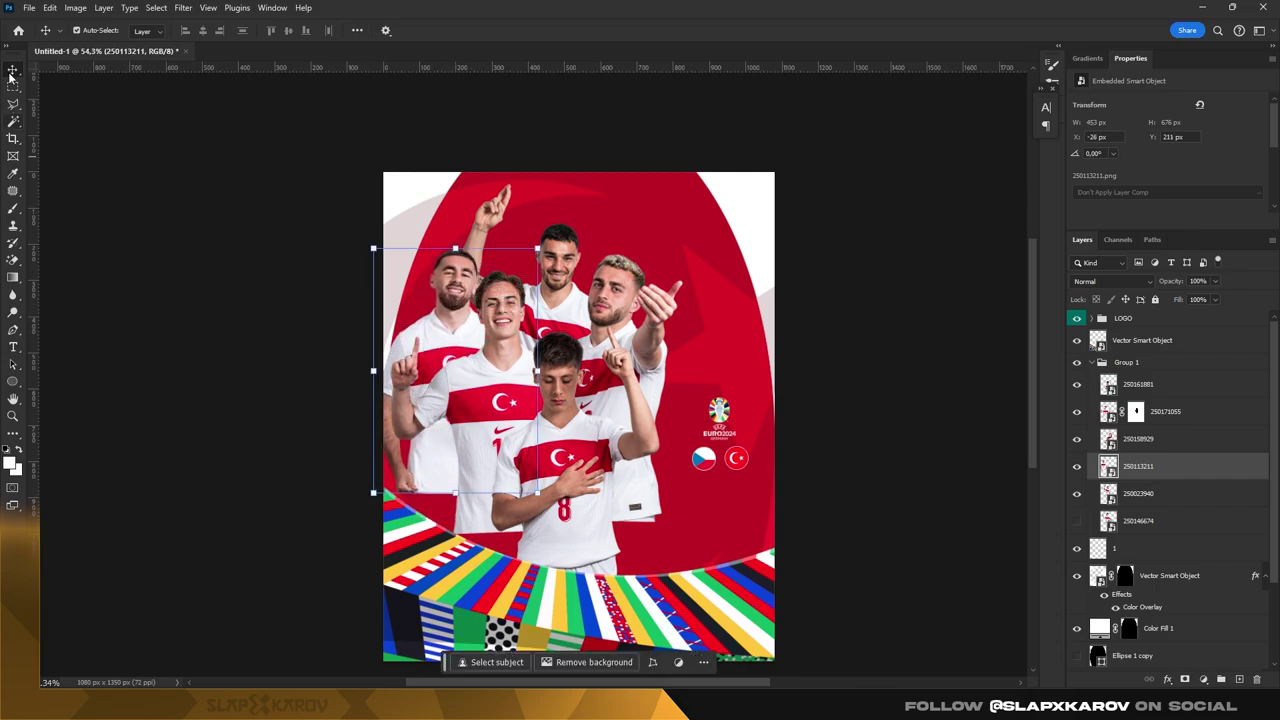
key(ctrl+comma)
click(486, 430)
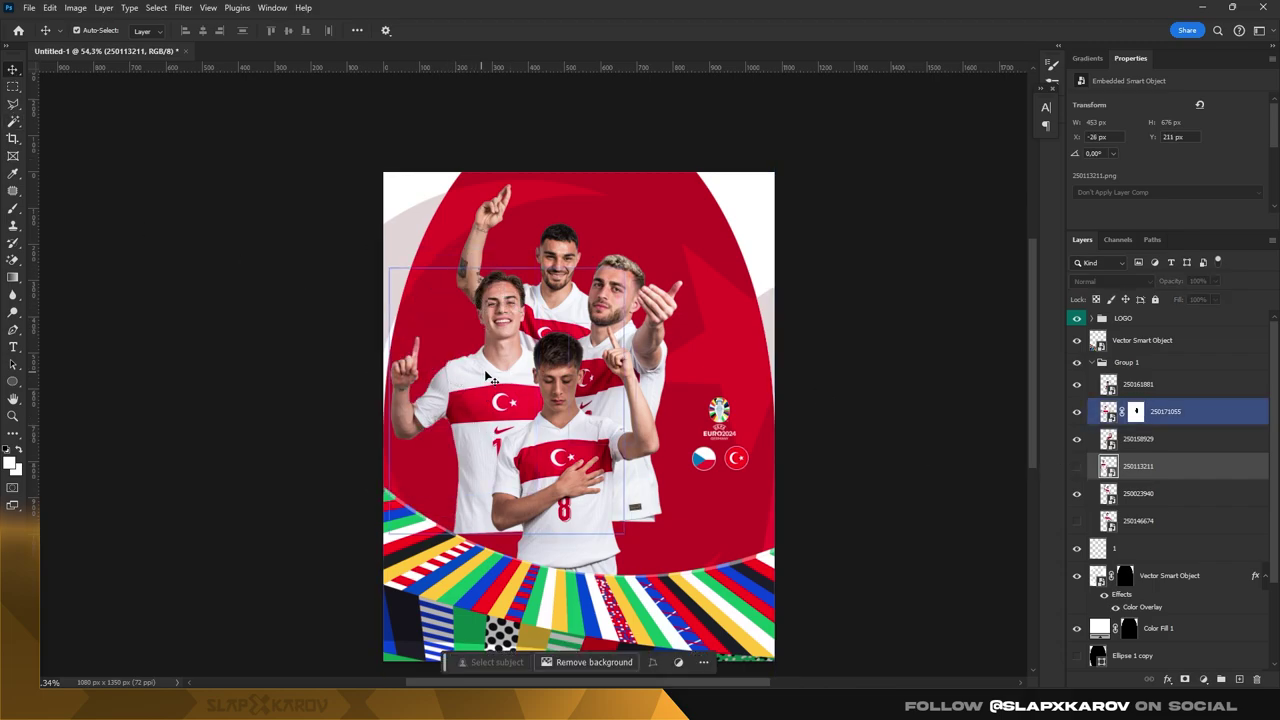
- Try the bearded player at top centre in place of player 250023940, then hide it again
click(533, 258)
click(1077, 466)
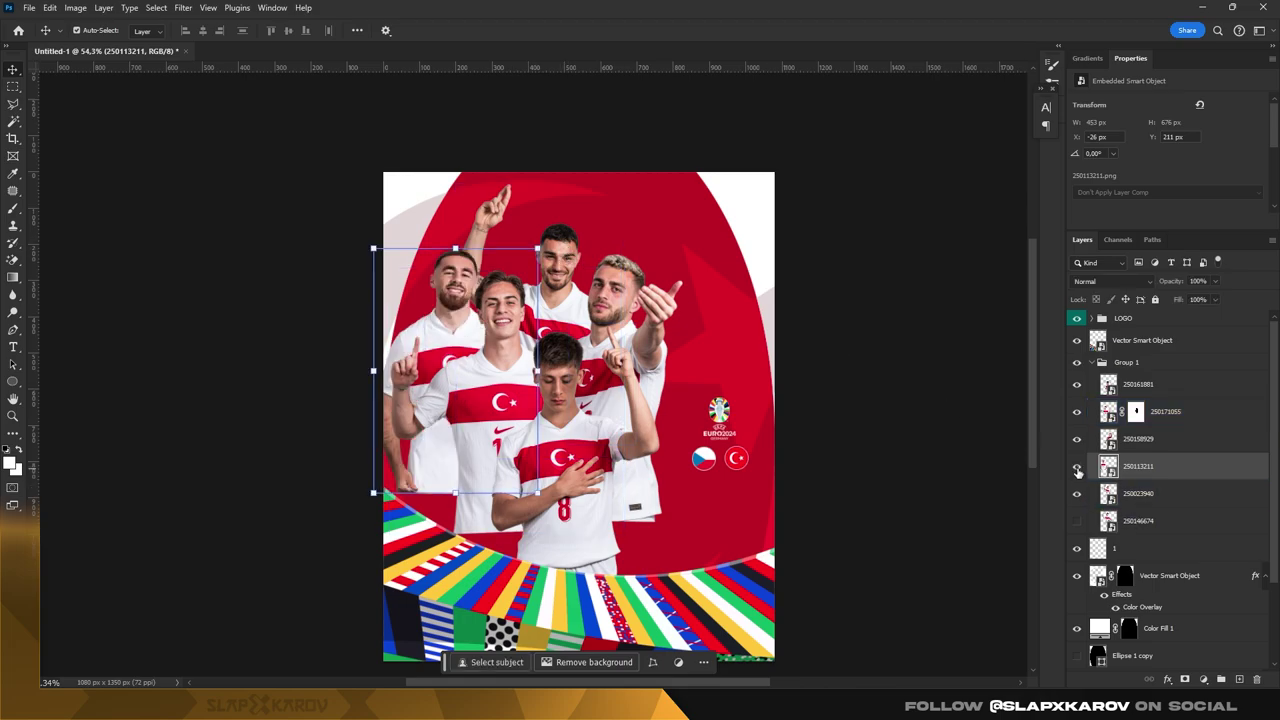
click(1077, 493)
drag(451, 300, 538, 256)
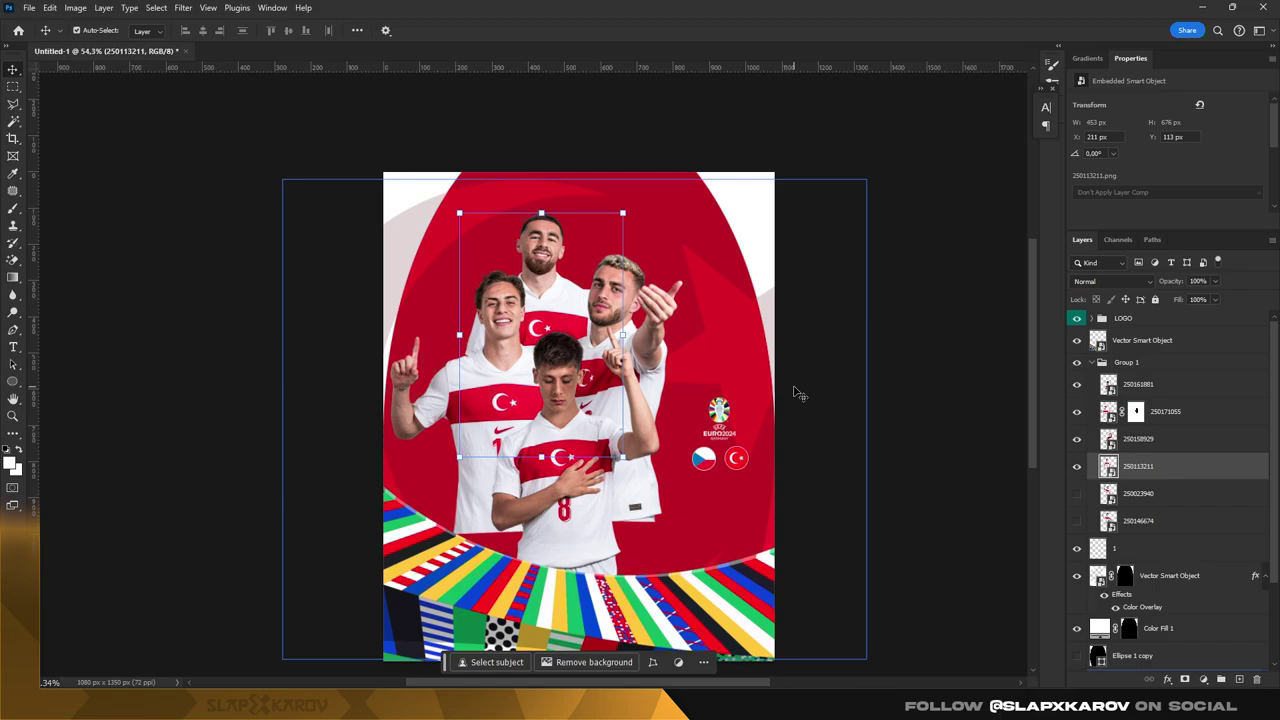
click(1077, 466)
click(1077, 493)
click(1140, 438)
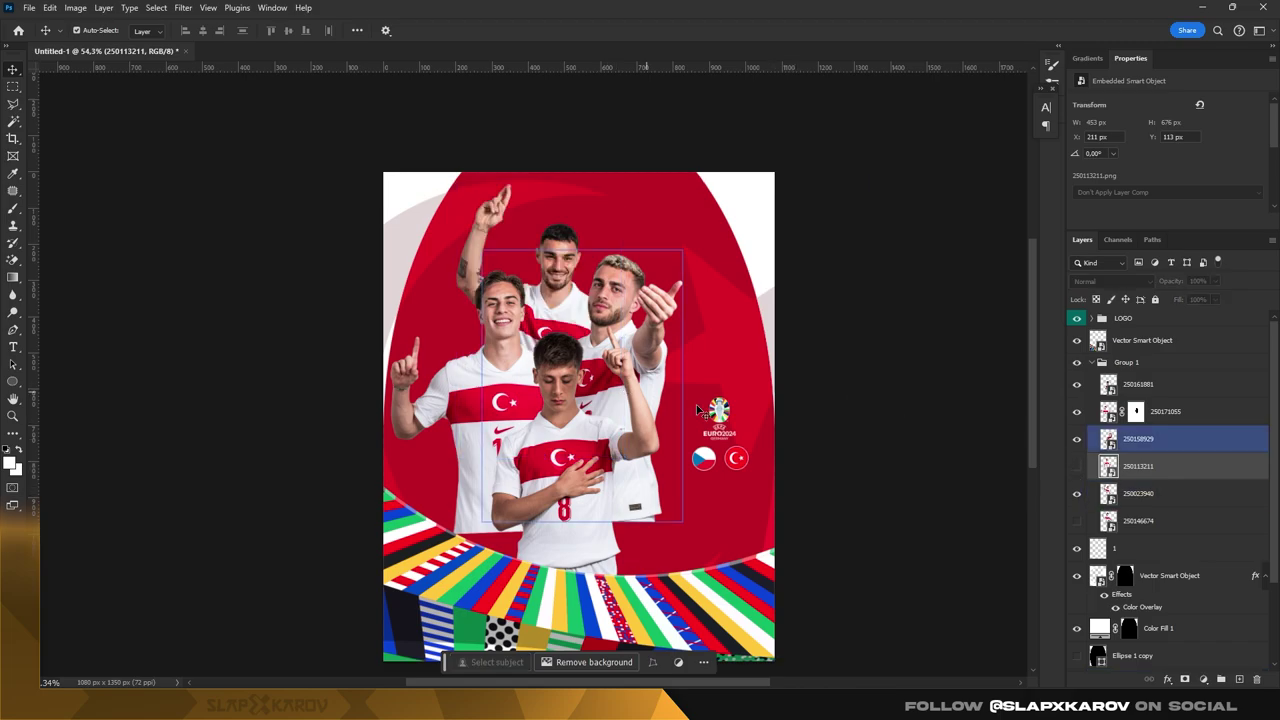
scroll(620, 560, down, 1)
- Move the stadium stripes up, shrinking and warping them into a smaller curved band
click(638, 547)
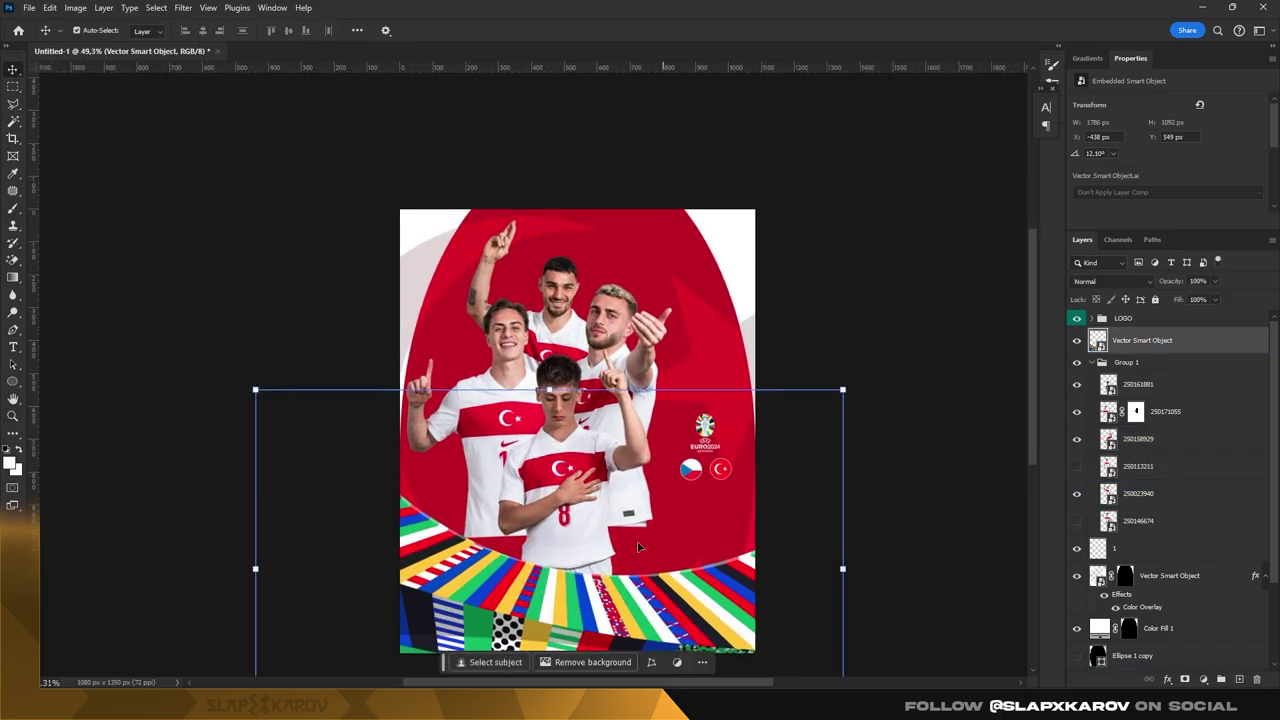
drag(638, 547, 633, 504)
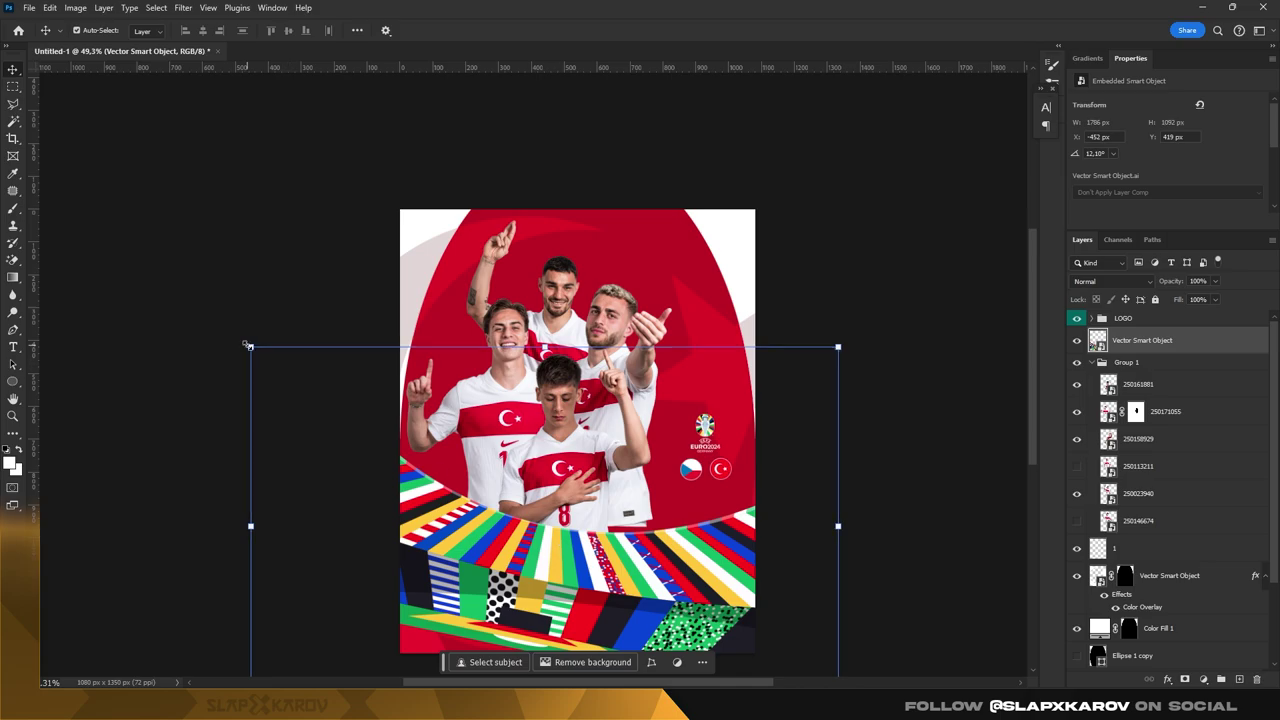
mouse_move(248, 345)
mouse_down()
mouse_move(588, 437)
mouse_move(548, 437)
mouse_move(565, 549)
mouse_up()
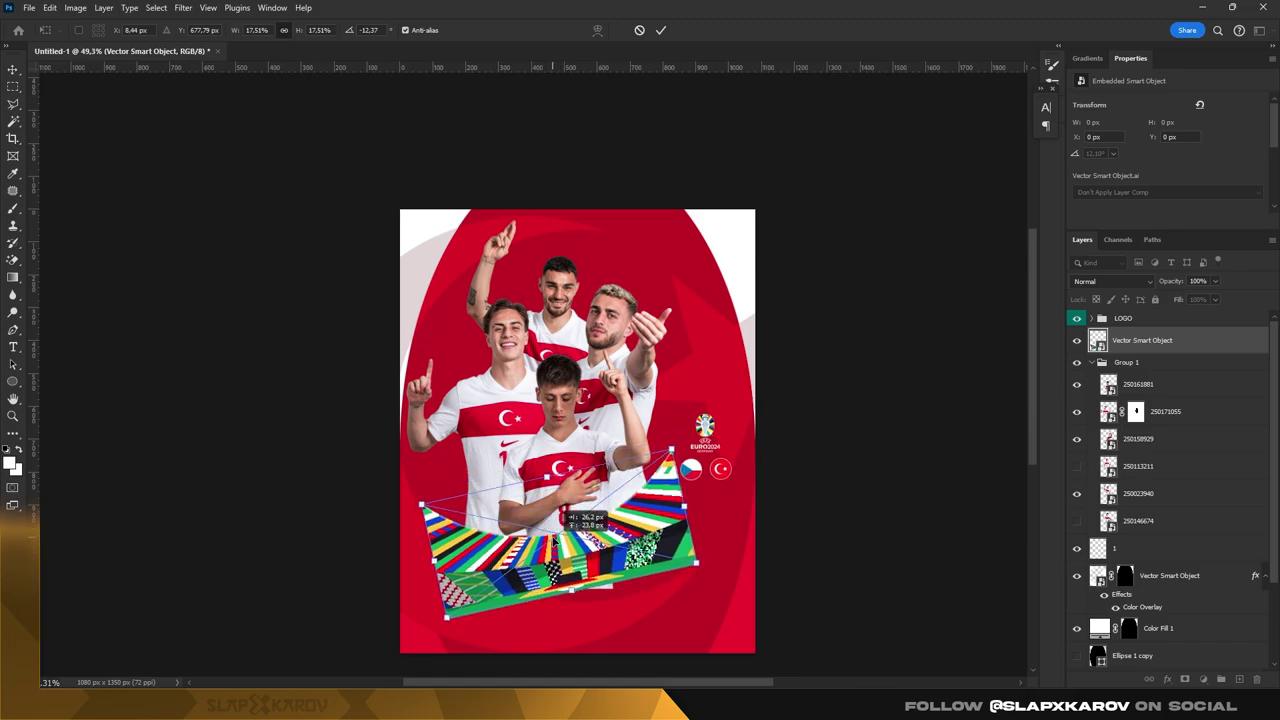
drag(562, 502, 560, 505)
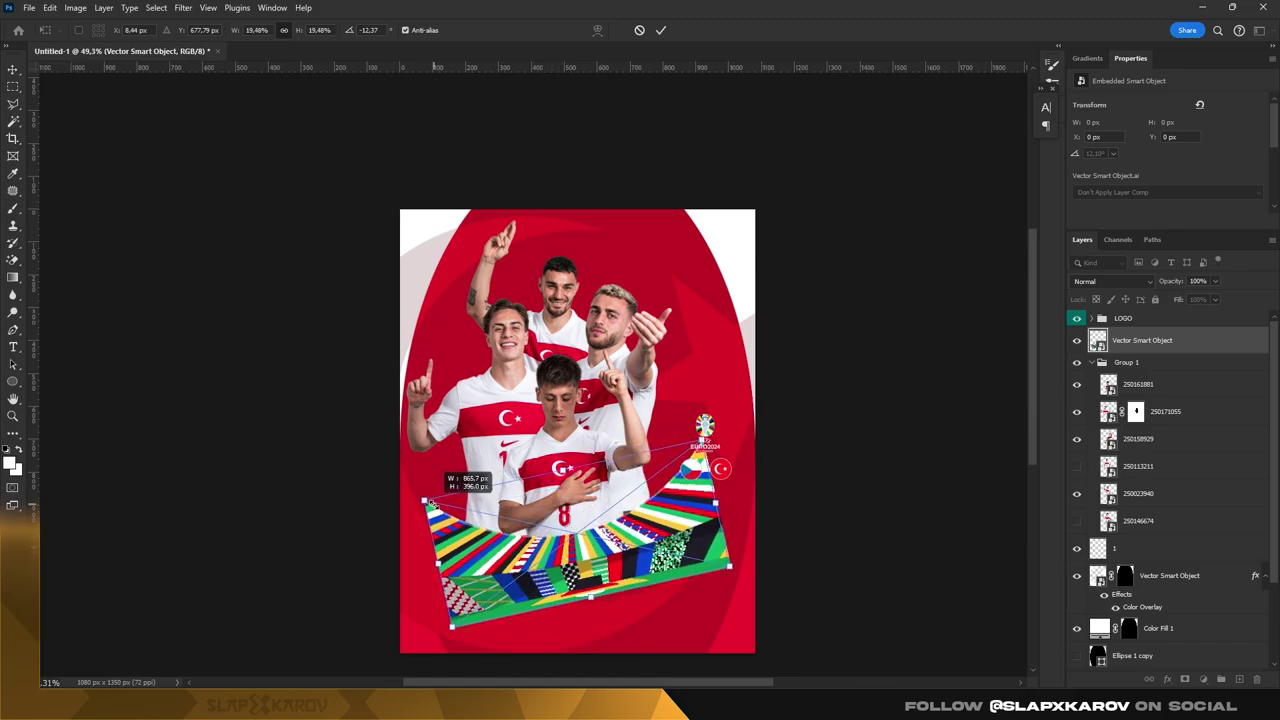
drag(430, 487, 466, 521)
drag(627, 523, 621, 513)
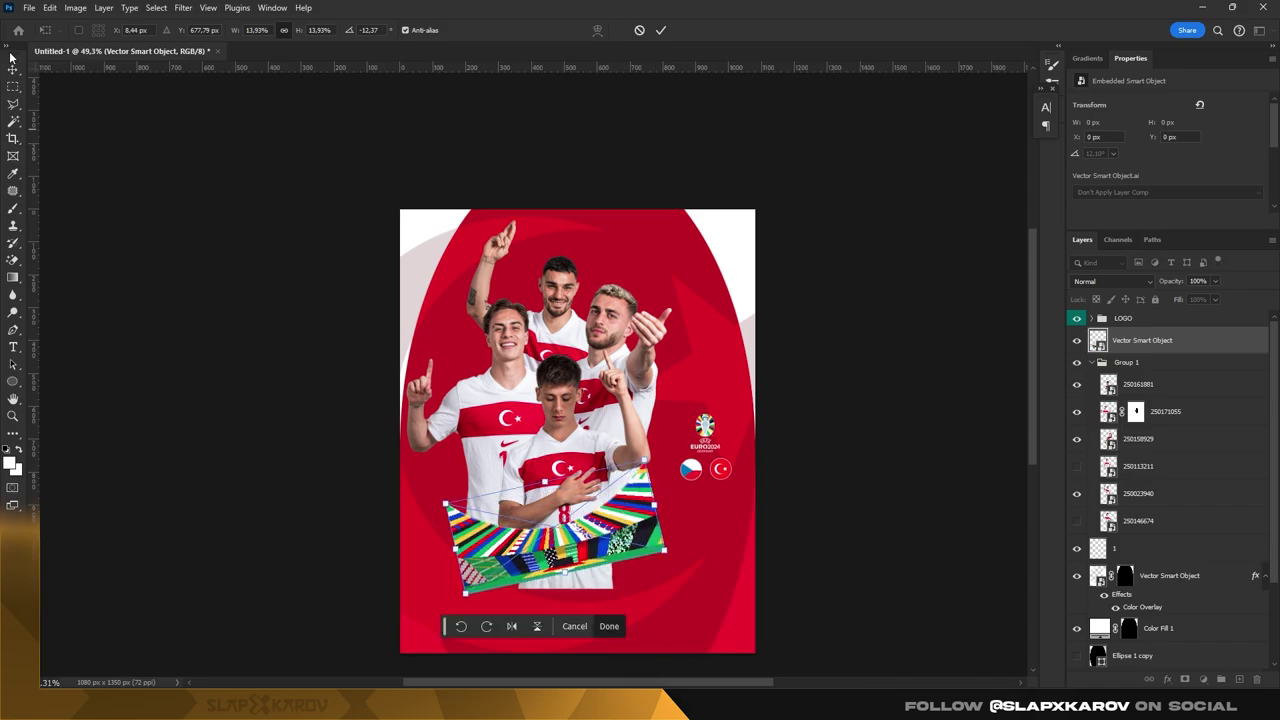
key(Return)
- Close the turkey-vector-flag.zip archive window and return to the poster canvas
key(z)
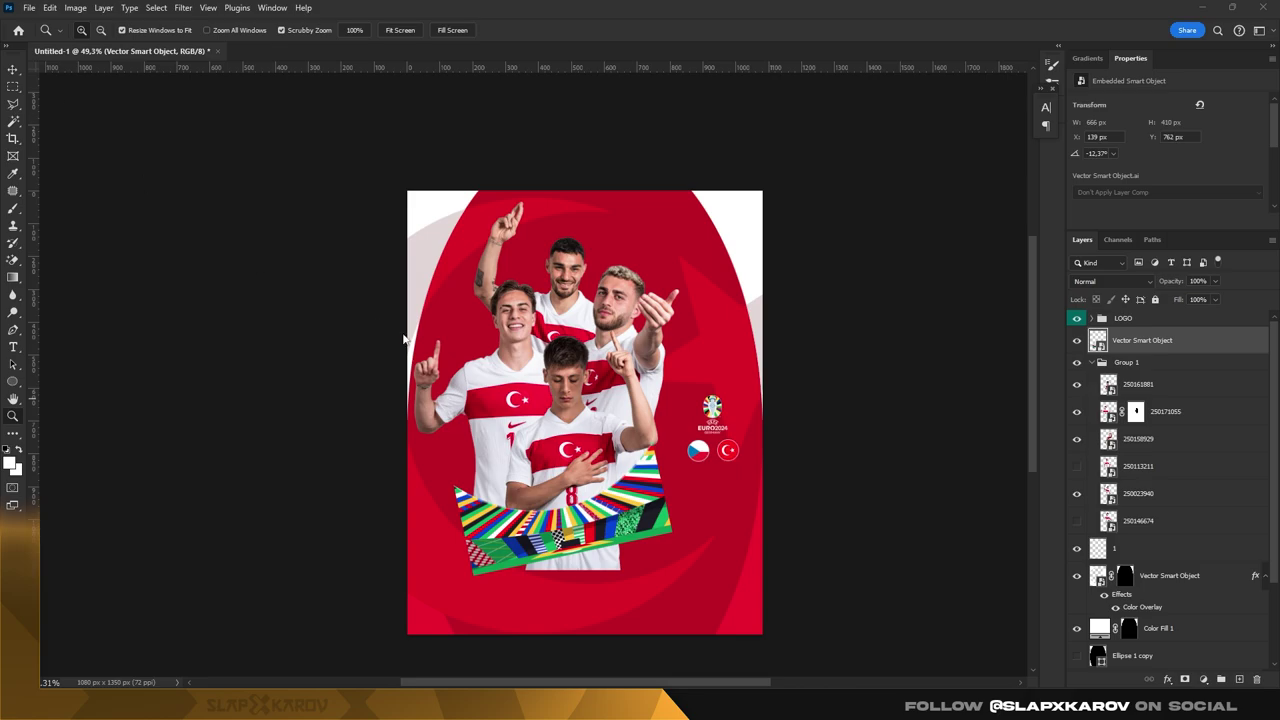
key(ctrl+minus)
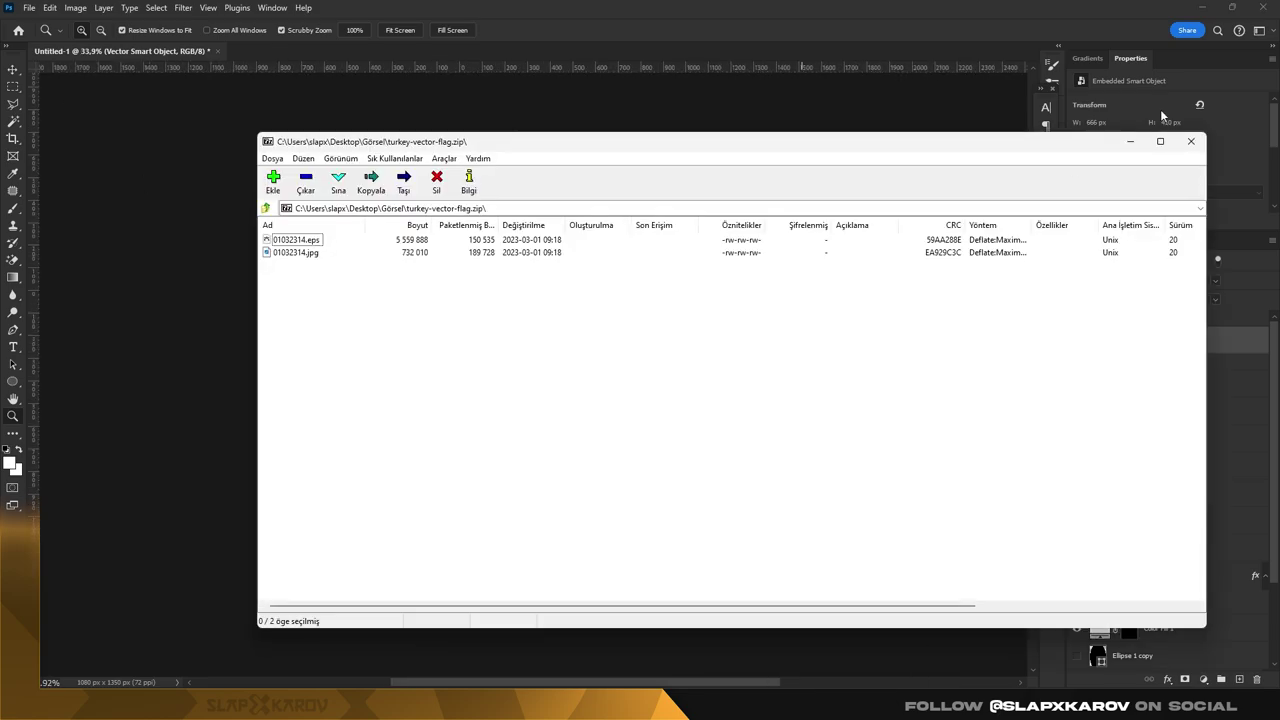
click(1191, 141)
scroll(590, 524, up, 2)
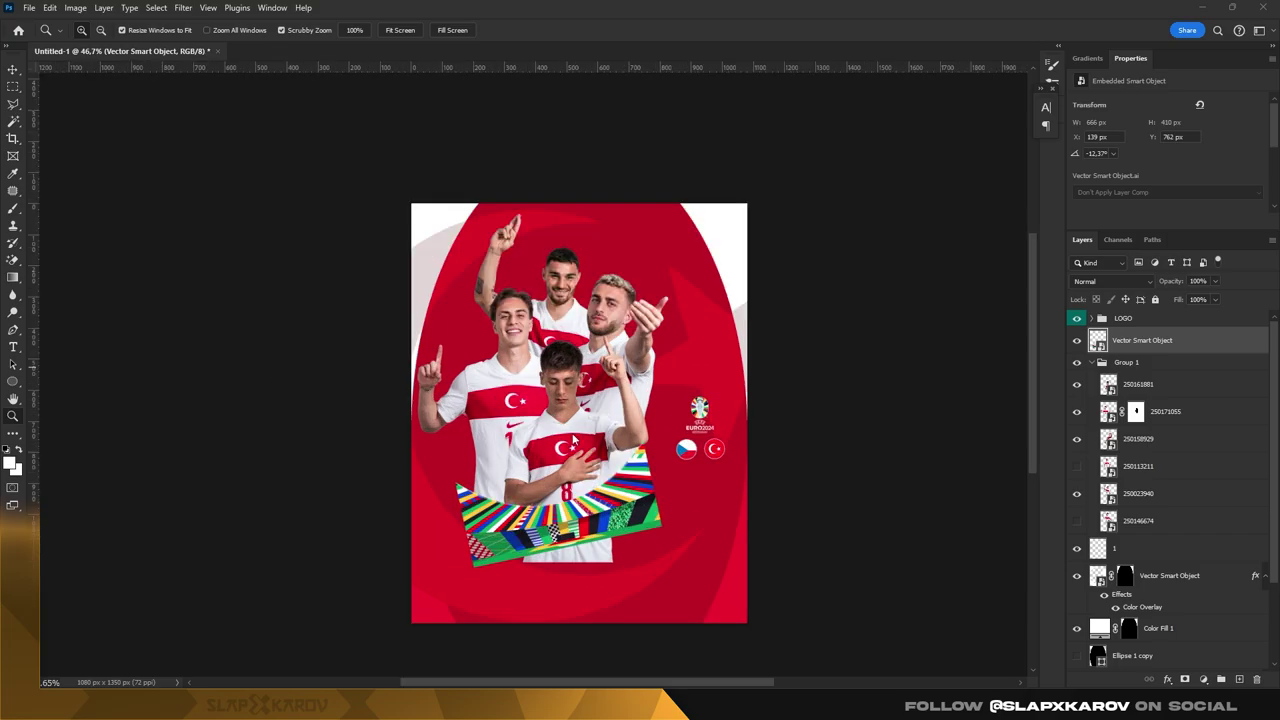
- Delete the selected stripes layer and paste the Euro stripe artwork as a smart object
key(v)
click(560, 520)
key(Delete)
key(ctrl+v)
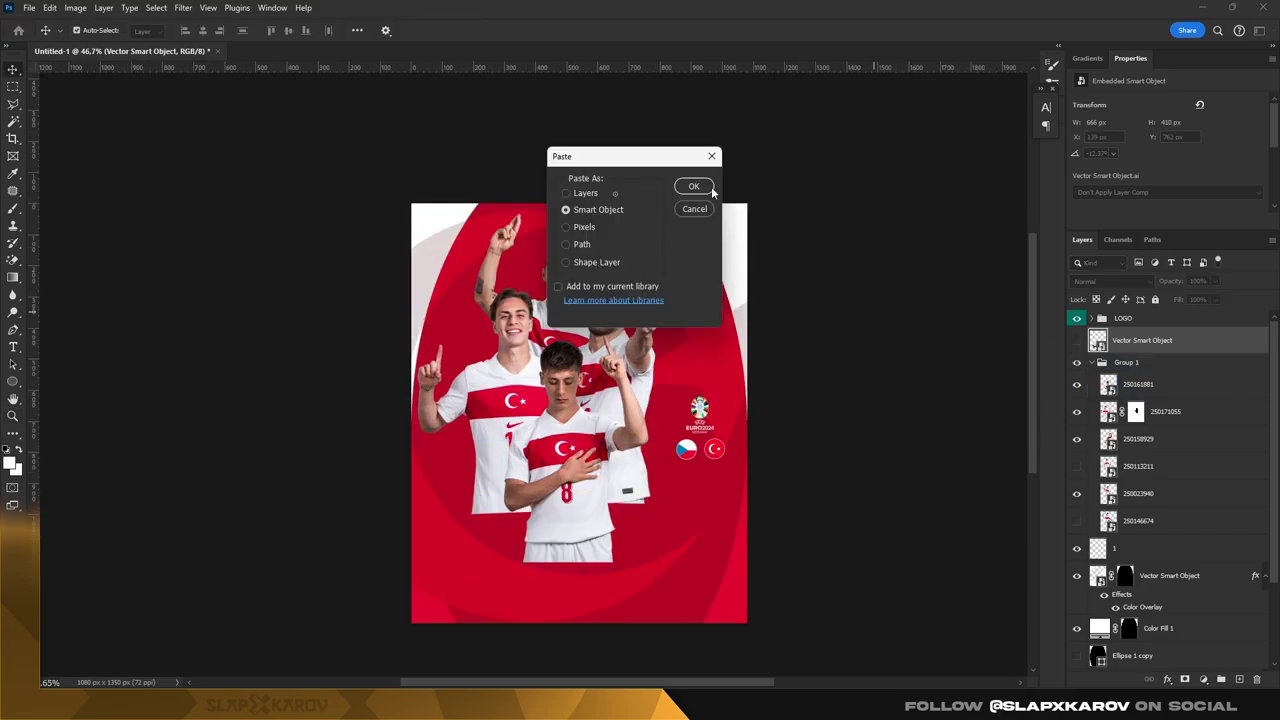
click(710, 188)
- Rotate the stripes about 19.5°, scale them and place them in the poster's lower-left corner
mouse_move(640, 440)
mouse_down()
mouse_move(583, 432)
mouse_move(645, 448)
mouse_up()
drag(620, 495, 634, 540)
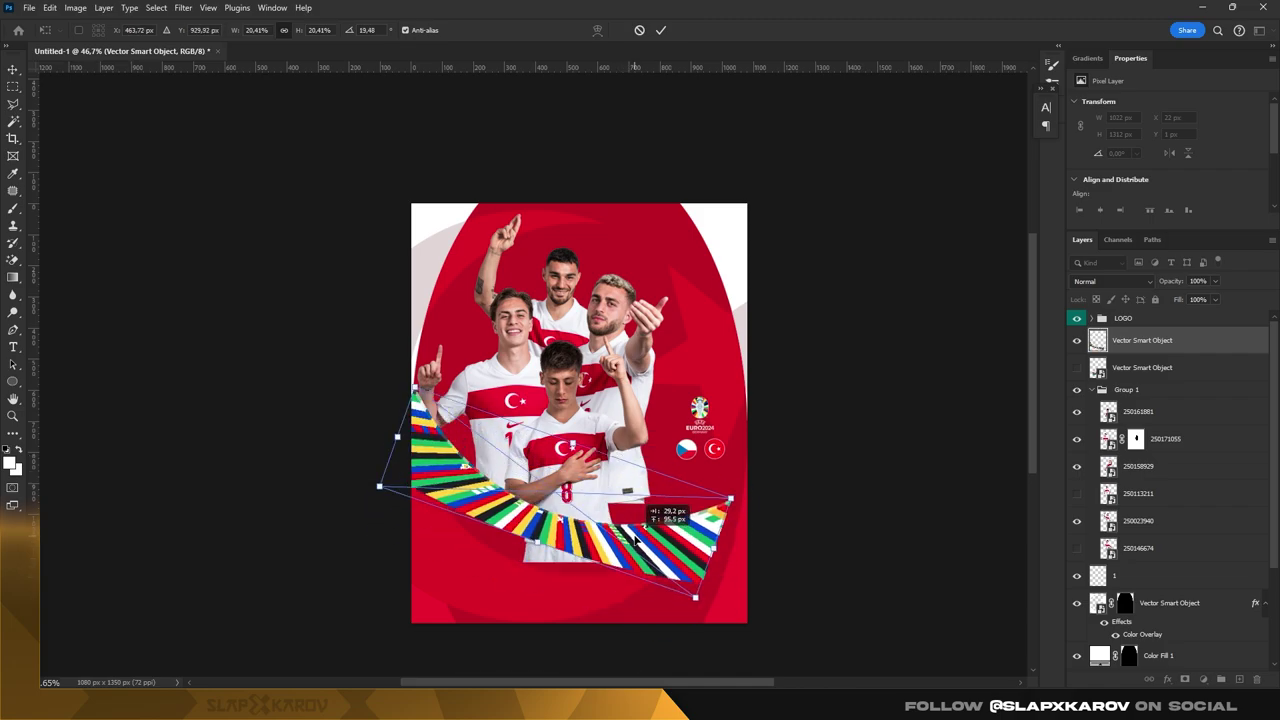
drag(421, 386, 288, 247)
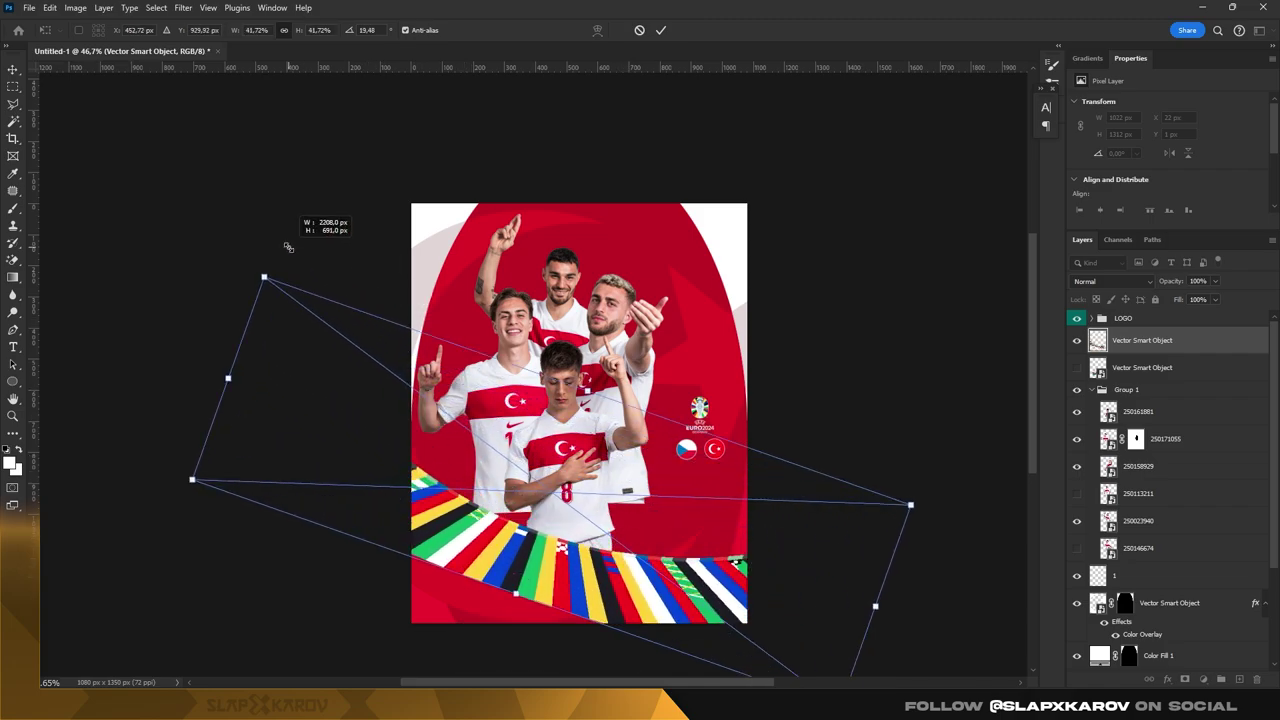
drag(411, 411, 669, 654)
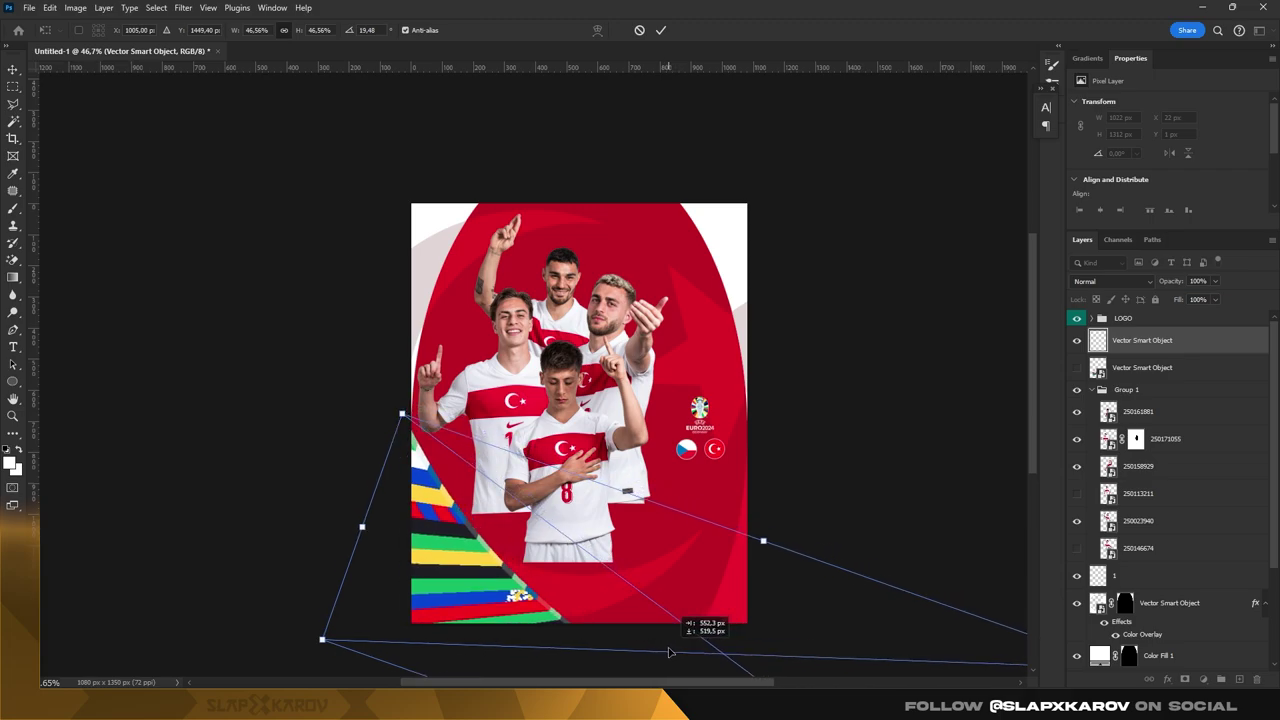
mouse_move(423, 441)
mouse_down()
mouse_move(412, 420)
mouse_move(510, 534)
mouse_move(508, 521)
mouse_up()
key(Return)
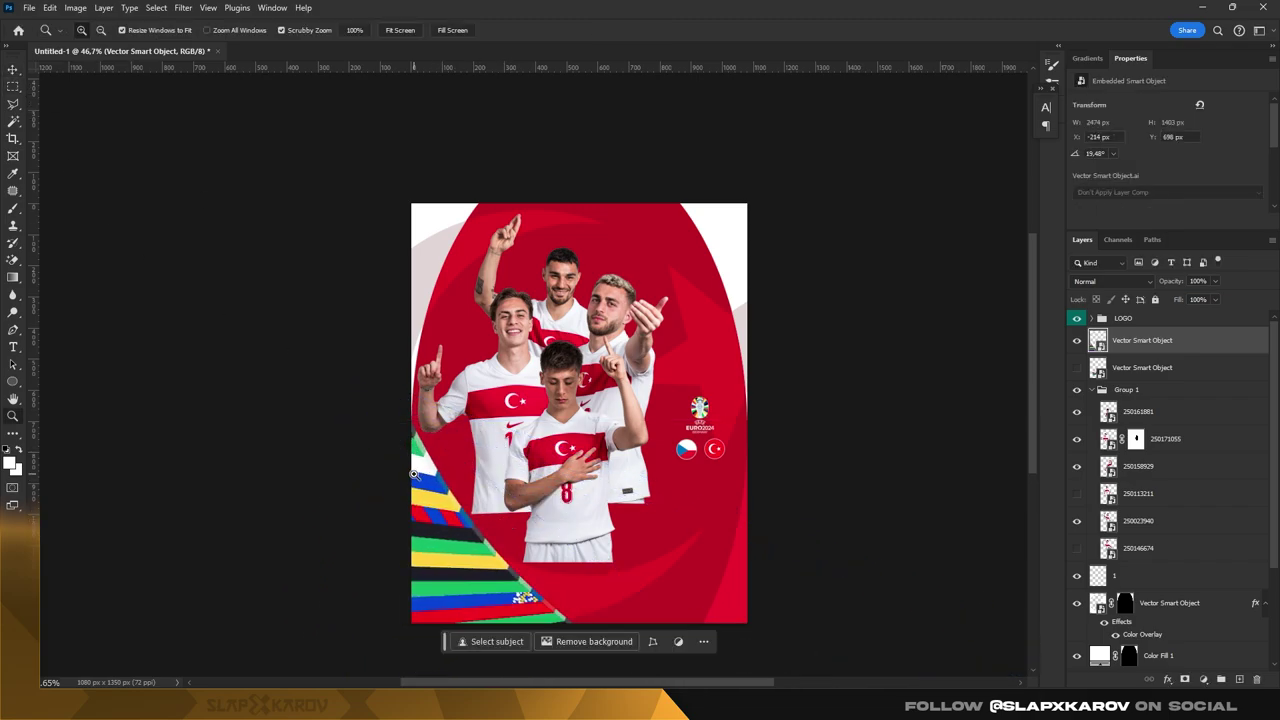
drag(413, 474, 568, 541)
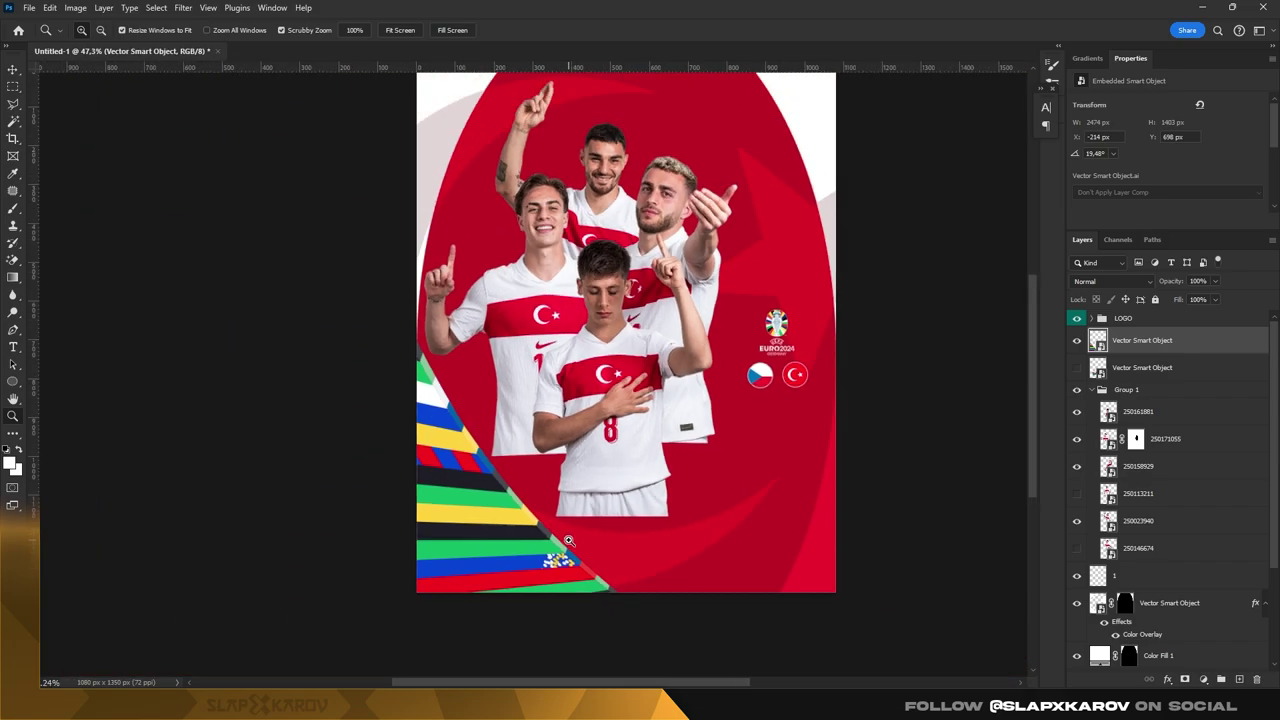
- Duplicate the stripe band, rotate the copy along the bottom and send it beneath the original
key(ctrl+j)
key(ctrl+t)
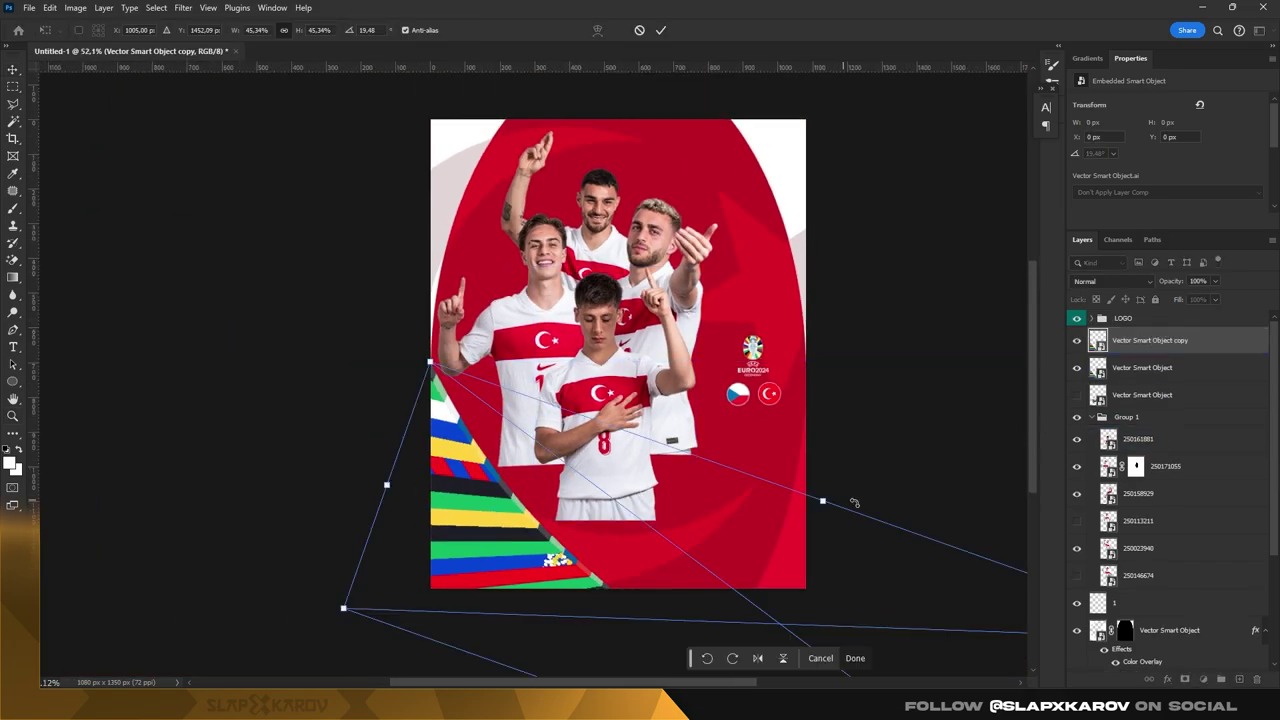
drag(855, 502, 543, 296)
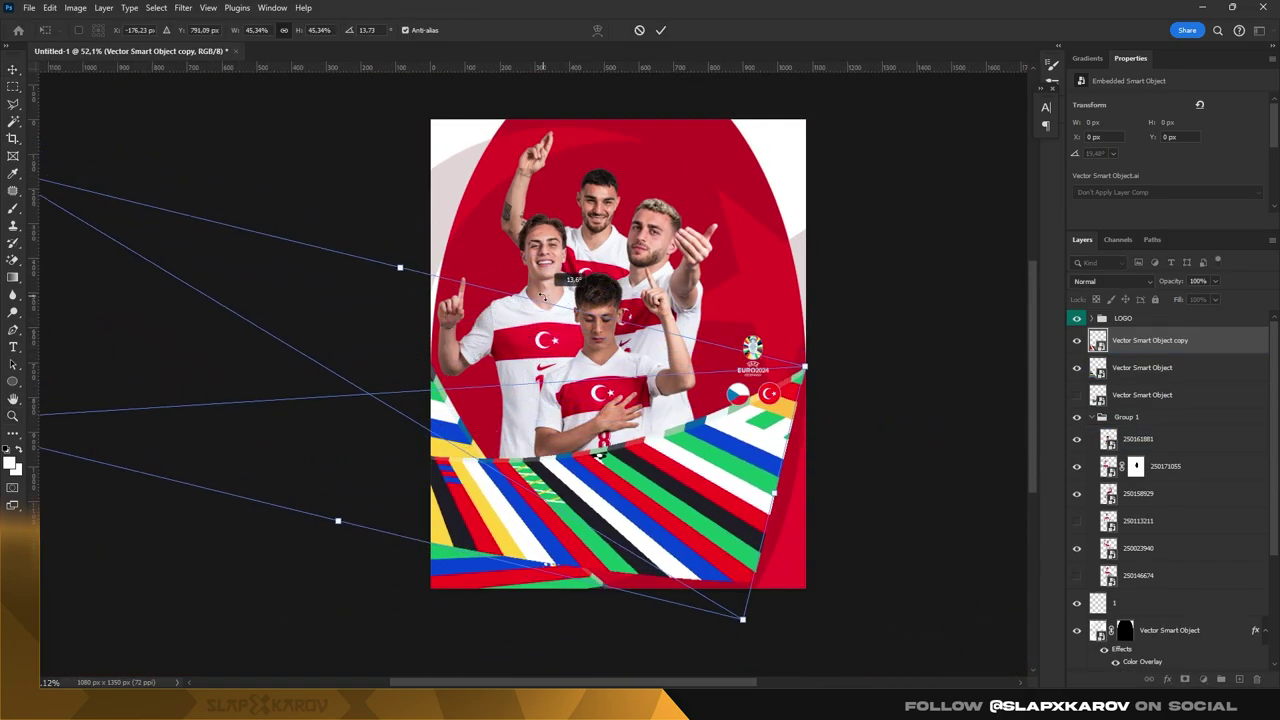
mouse_move(543, 296)
mouse_down()
mouse_move(802, 500)
mouse_move(763, 452)
mouse_move(787, 487)
mouse_move(762, 480)
mouse_move(817, 512)
mouse_up()
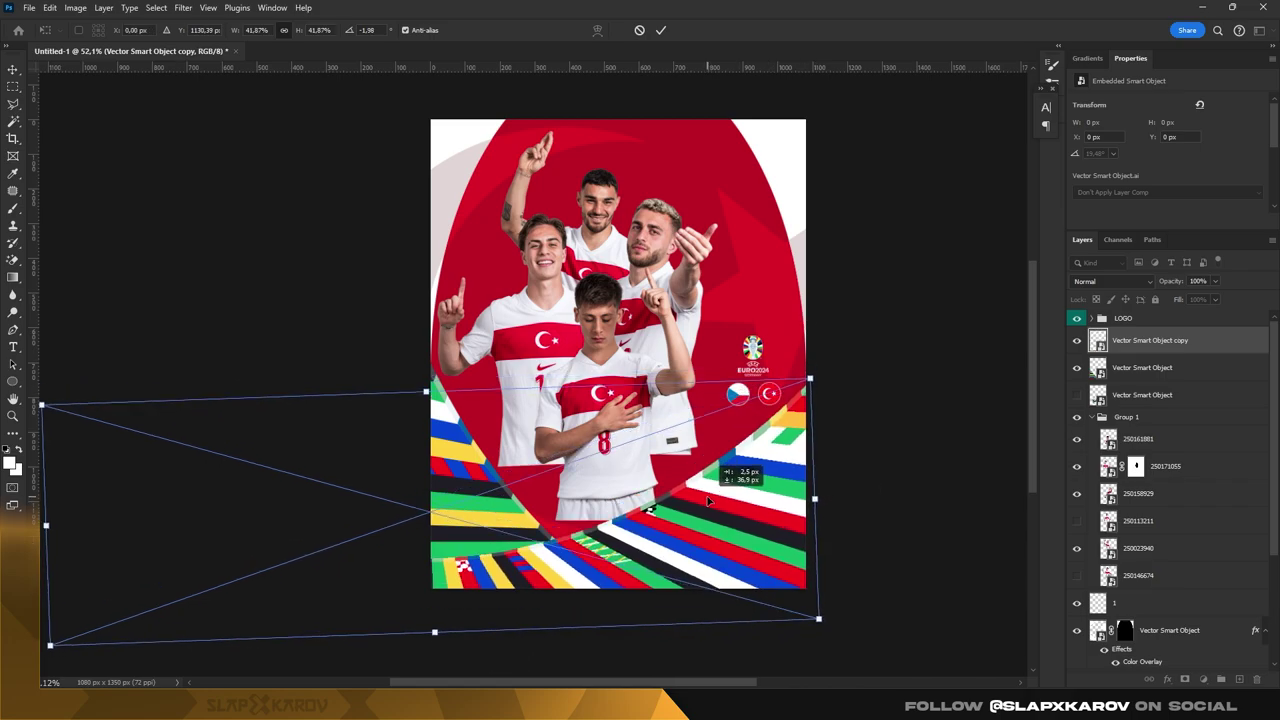
key(Return)
key(ctrl+[)
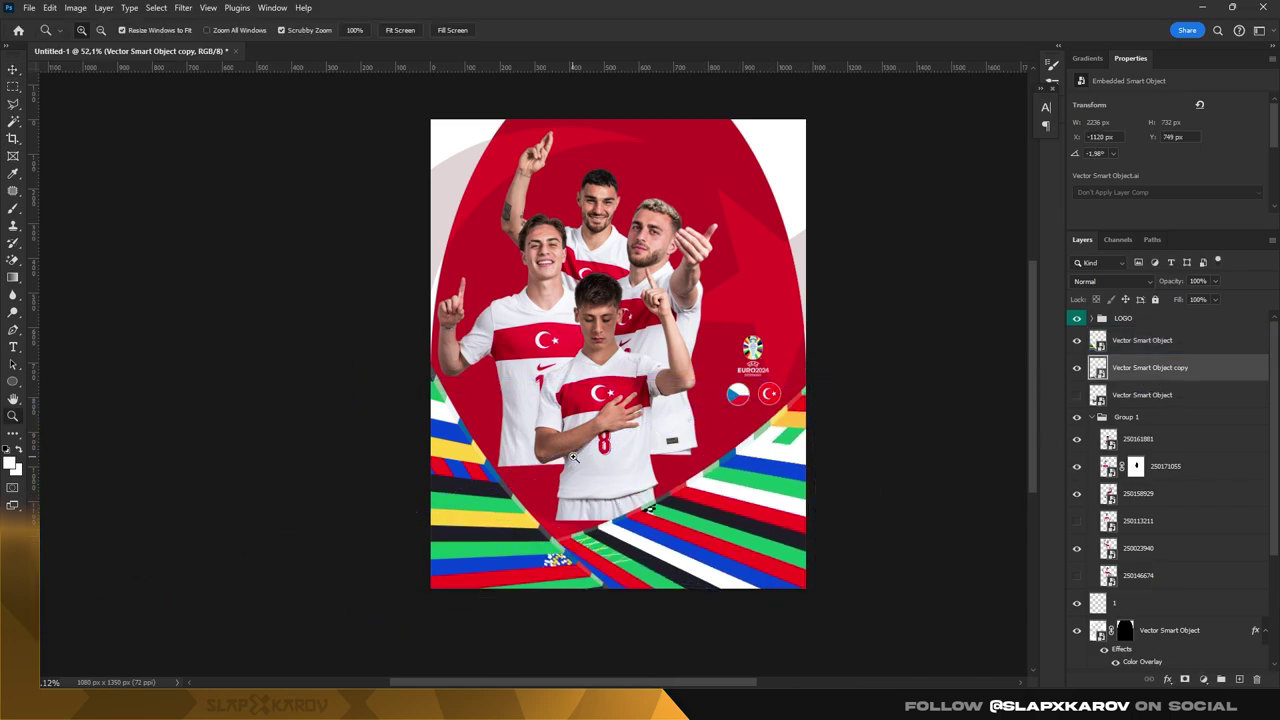
- Compare the copy against the original stripes, nudging the copy down before hiding it
key(z)
mouse_move(640, 467)
mouse_down()
mouse_move(585, 467)
mouse_move(978, 413)
mouse_up()
click(1108, 343)
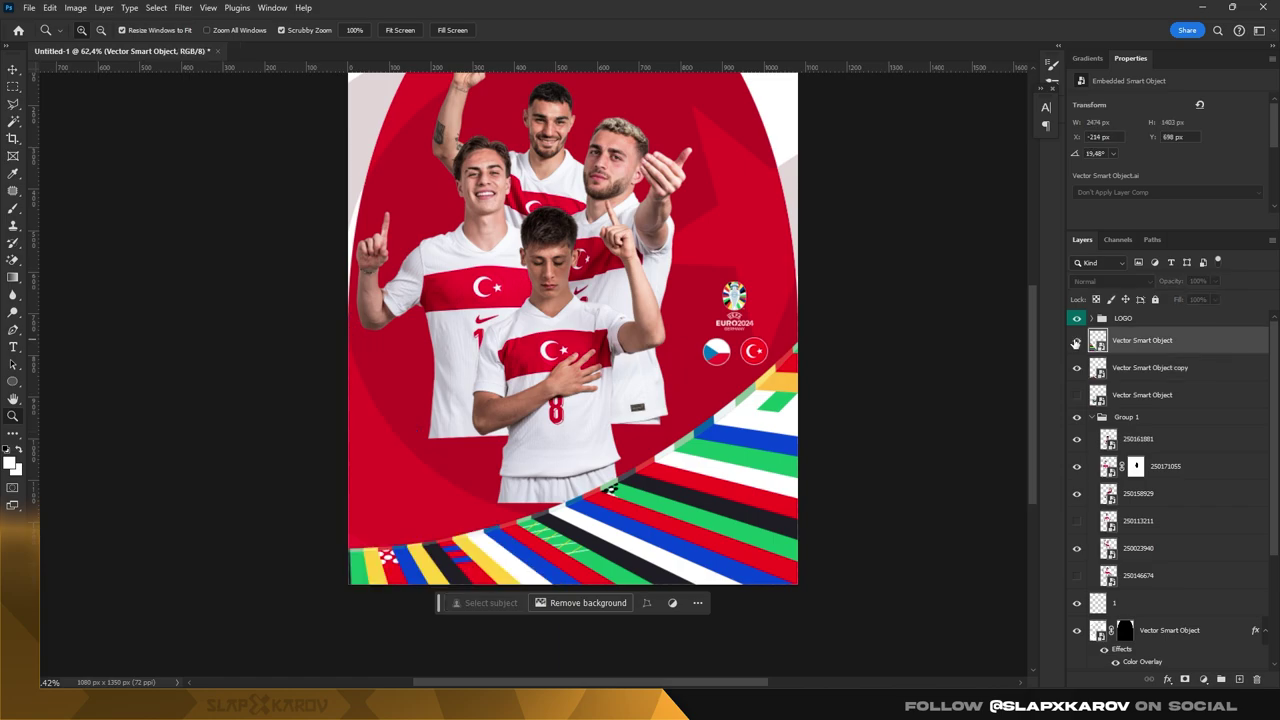
click(1077, 341)
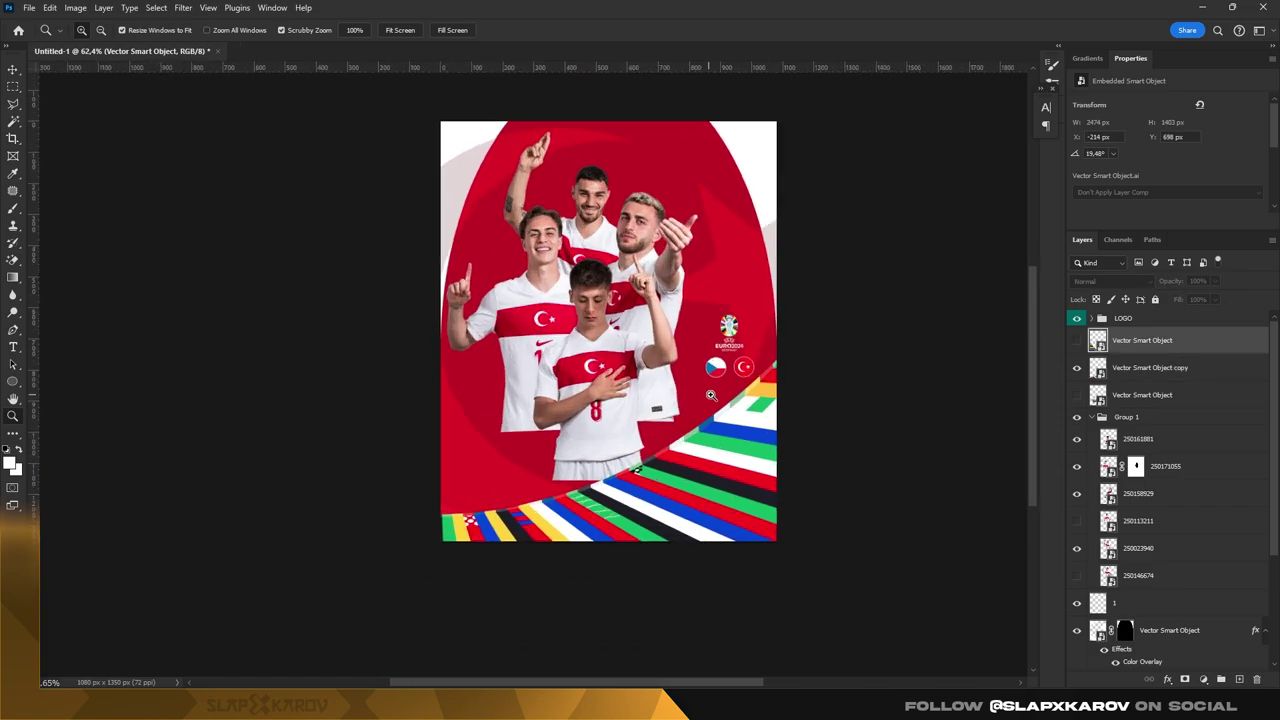
click(1150, 367)
key(v)
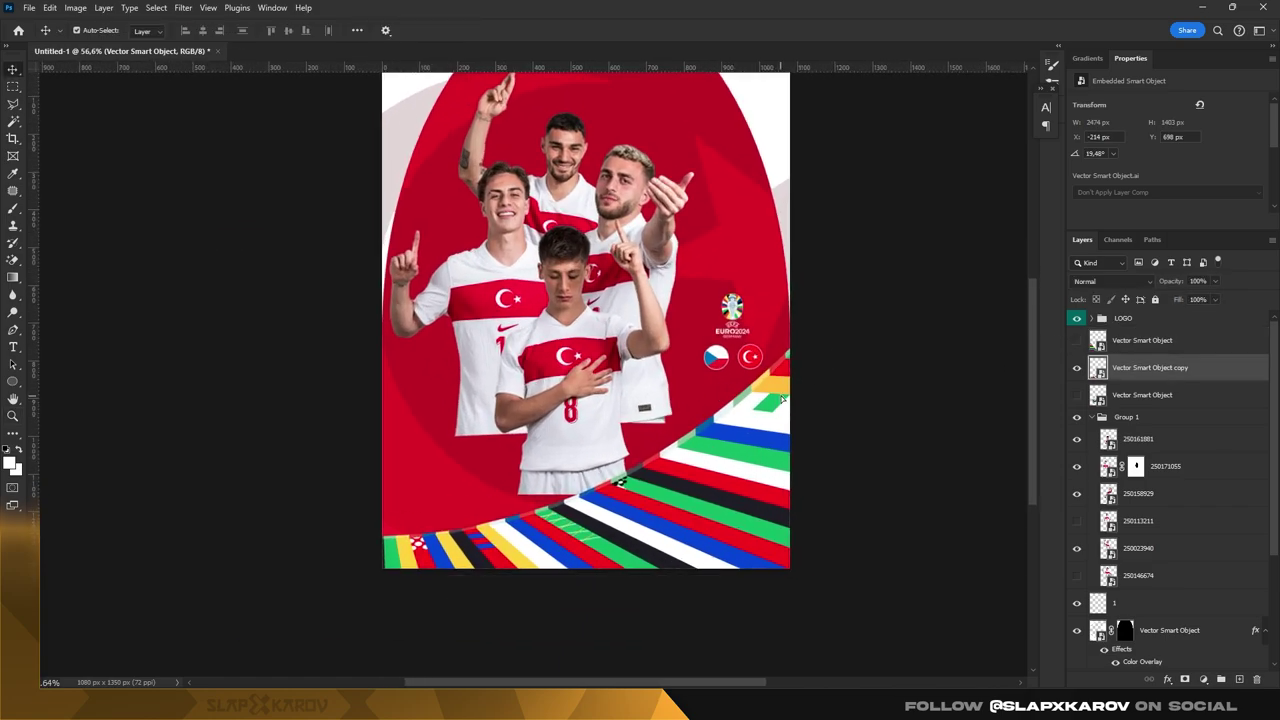
mouse_move(784, 390)
mouse_down()
mouse_move(785, 412)
mouse_move(806, 323)
mouse_move(803, 366)
mouse_move(943, 363)
mouse_move(796, 377)
mouse_move(778, 392)
mouse_up()
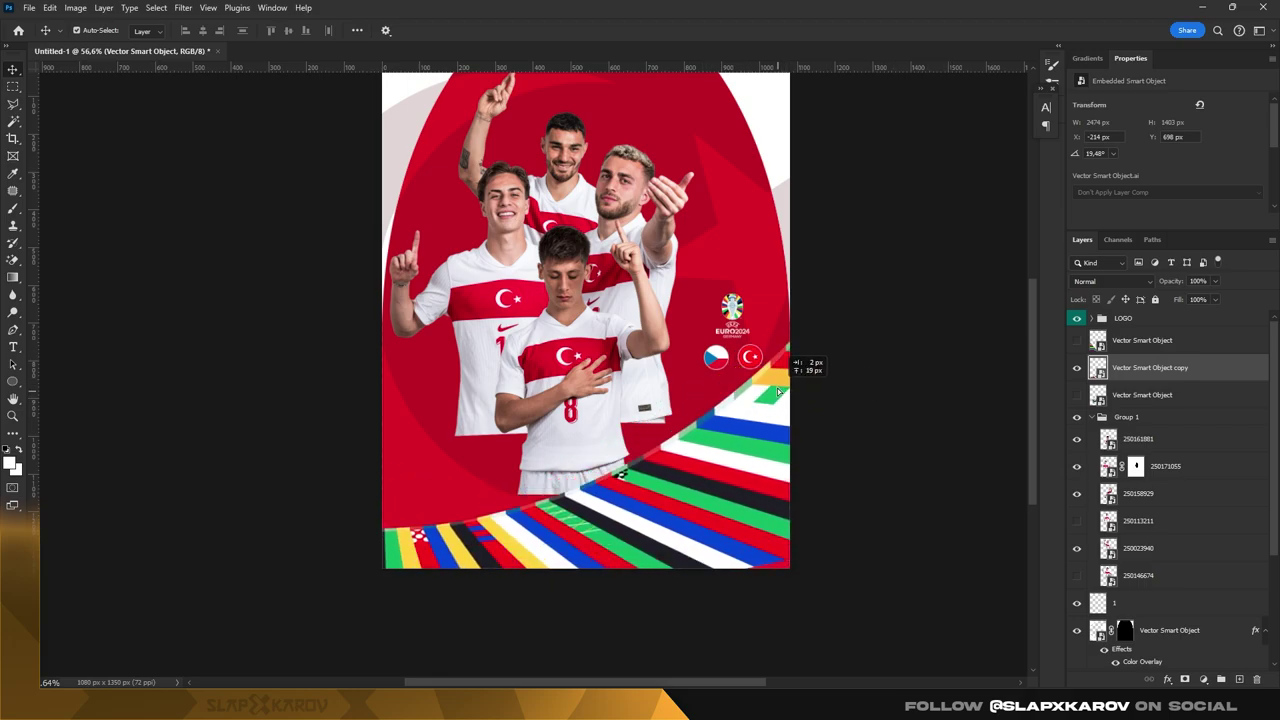
click(1077, 367)
click(1077, 340)
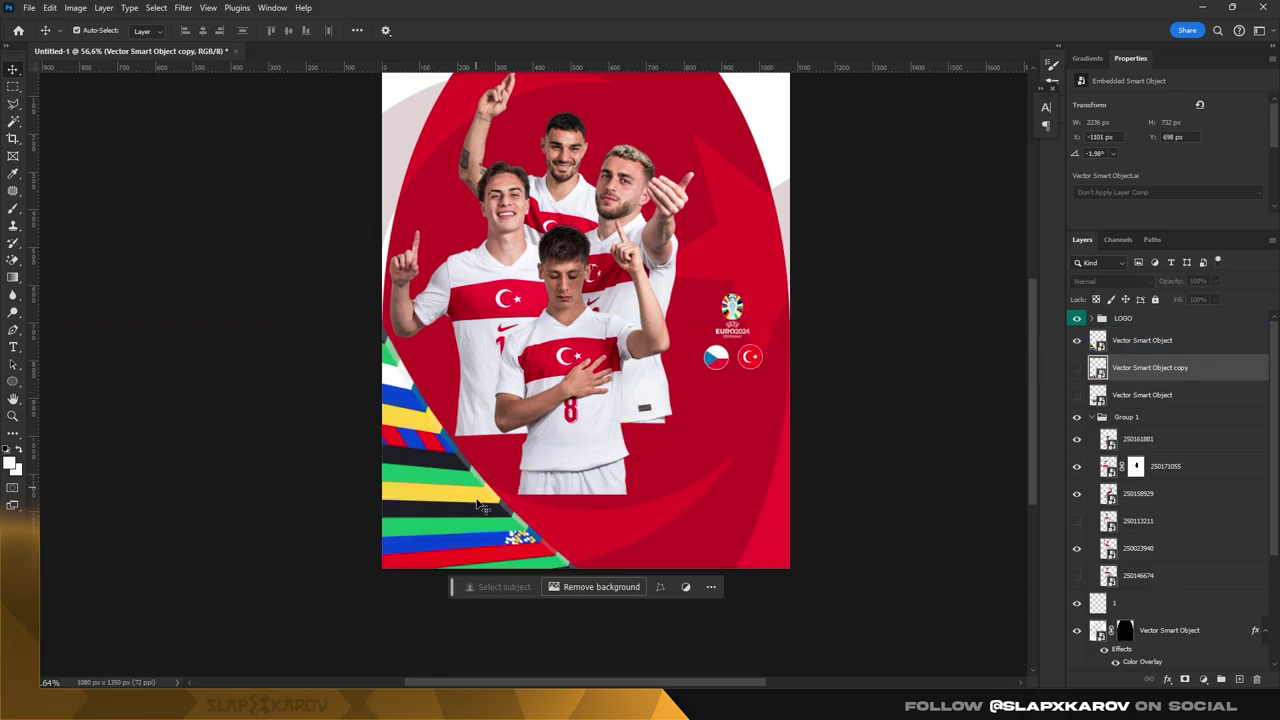
- Nudge the original stripe band down and left to X -219, Y 683 px
key(z)
mouse_move(422, 452)
mouse_down()
mouse_move(495, 465)
mouse_move(648, 354)
mouse_up()
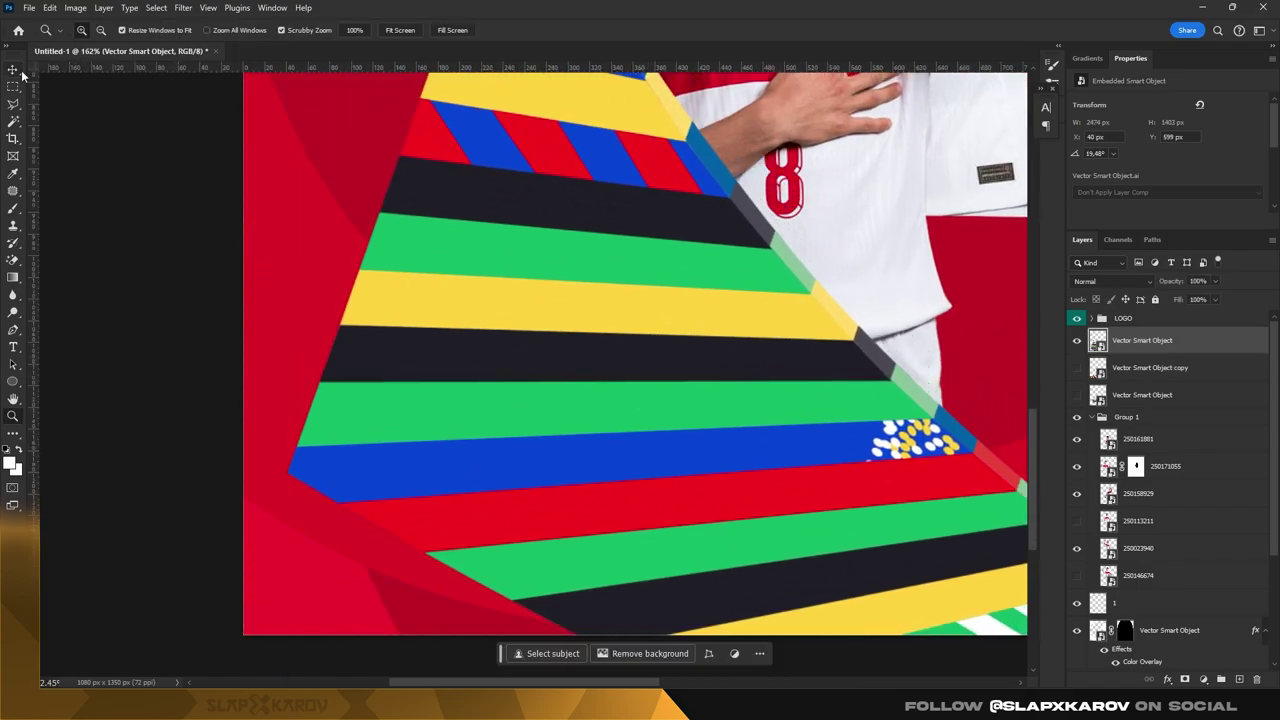
click(13, 69)
scroll(486, 363, down, 5)
scroll(486, 363, up, 3)
mouse_move(550, 342)
mouse_down()
mouse_move(566, 365)
mouse_move(433, 448)
mouse_up()
key(z)
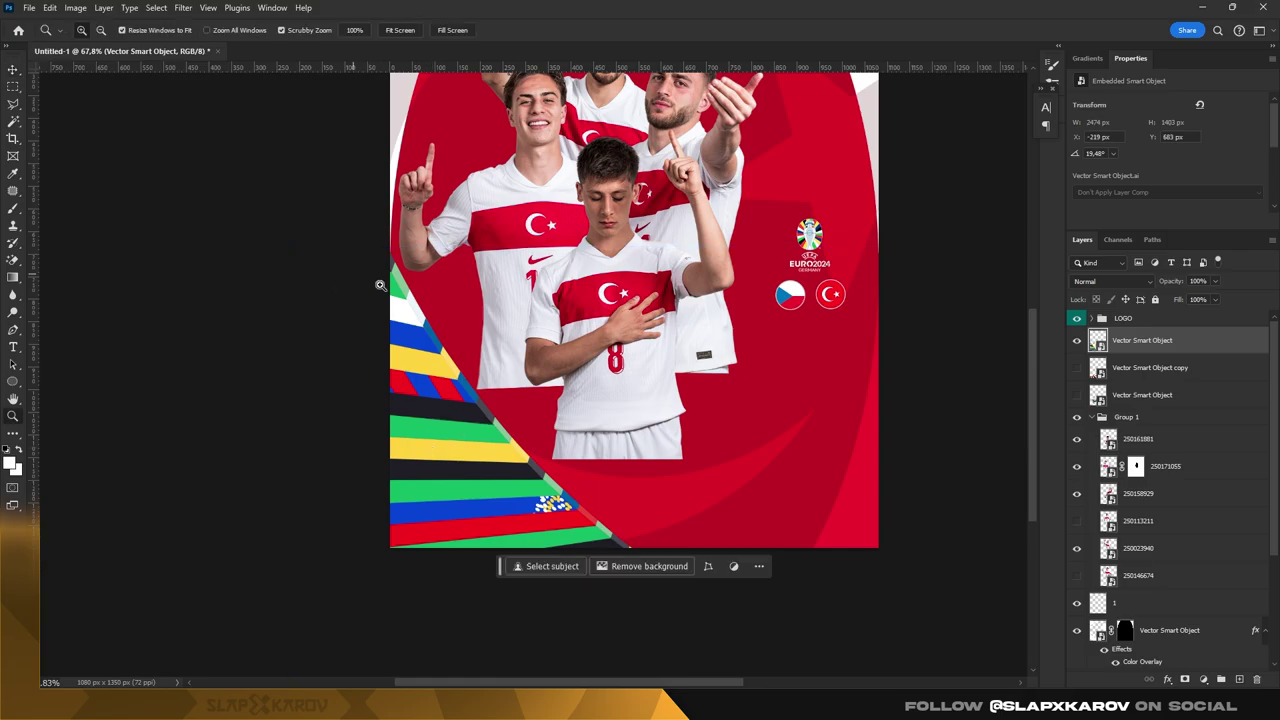
drag(380, 285, 446, 433)
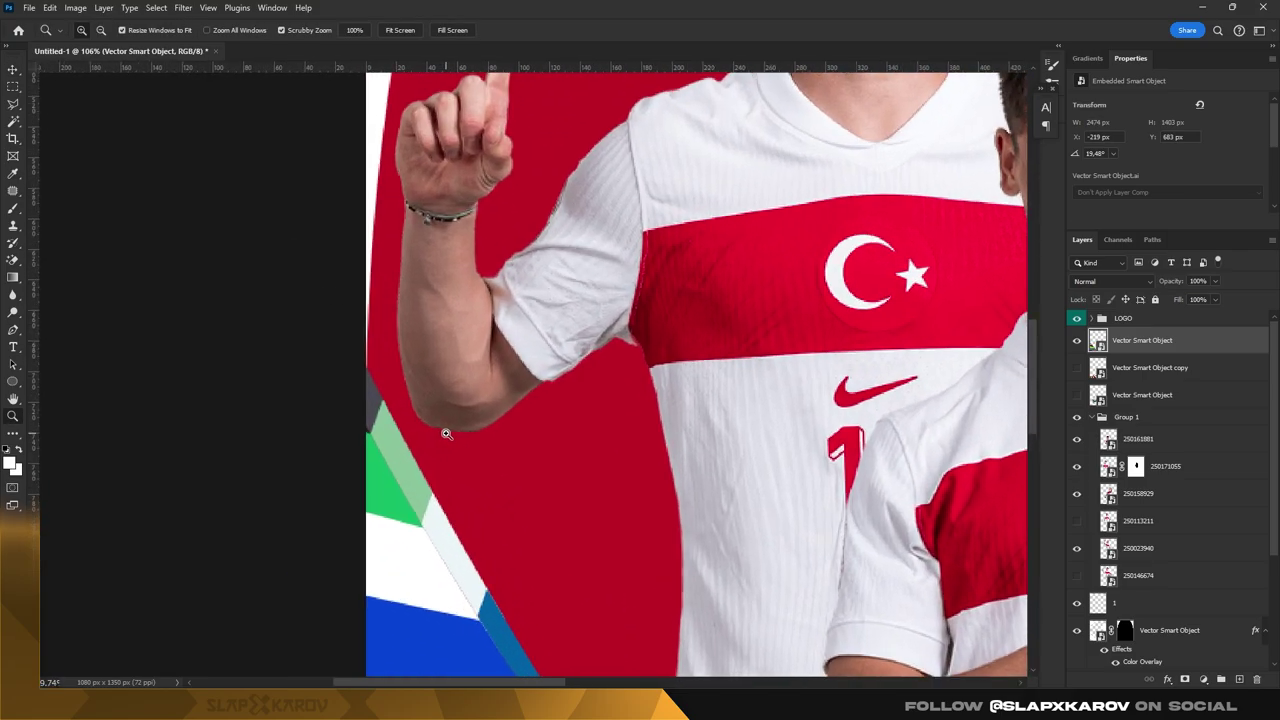
scroll(446, 433, down, 1)
scroll(480, 430, down, 1)
scroll(520, 425, down, 1)
scroll(560, 420, down, 1)
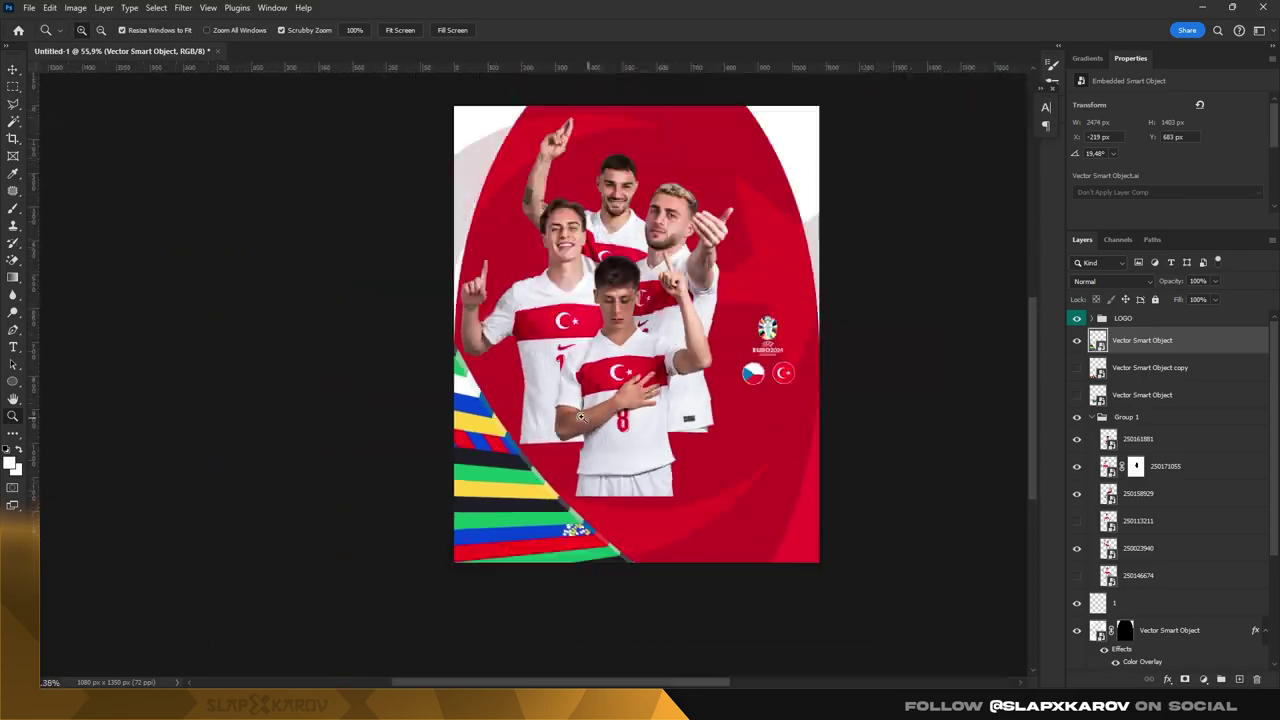
scroll(581, 416, down, 2)
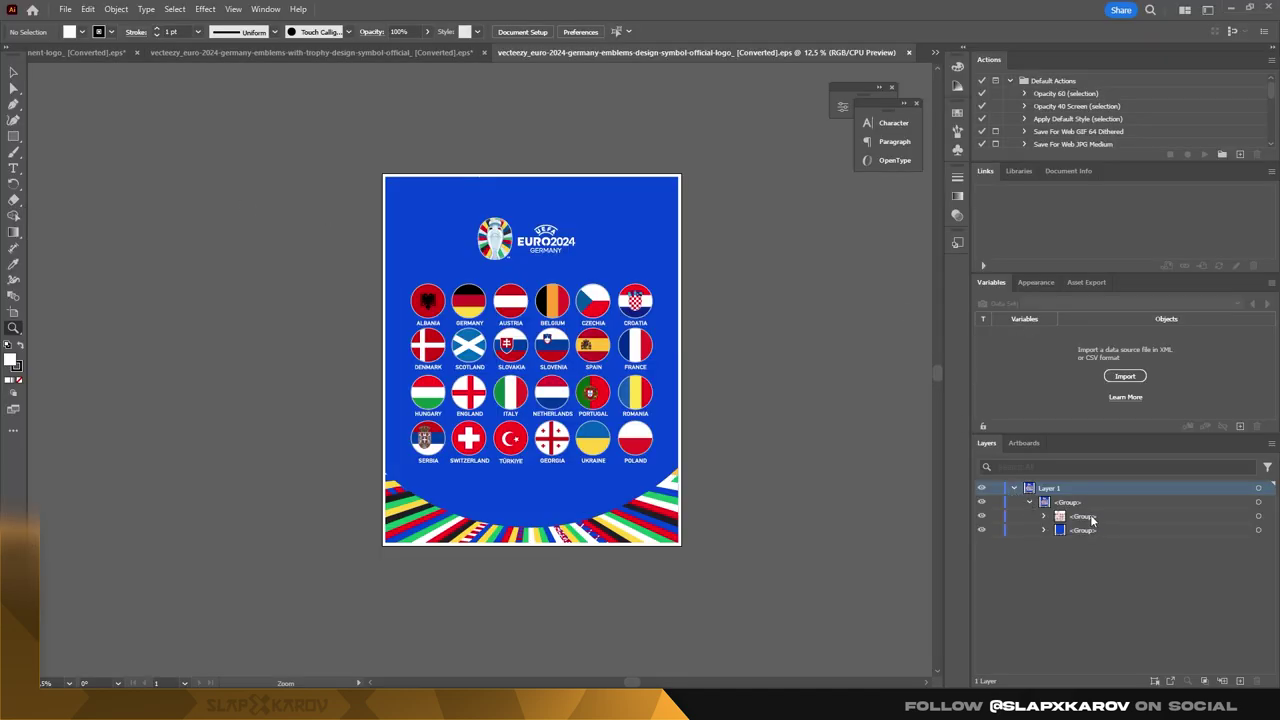
- Expand the Illustrator layer groups and hide the blue background <Rectangle>
click(1090, 517)
click(1043, 530)
click(1094, 544)
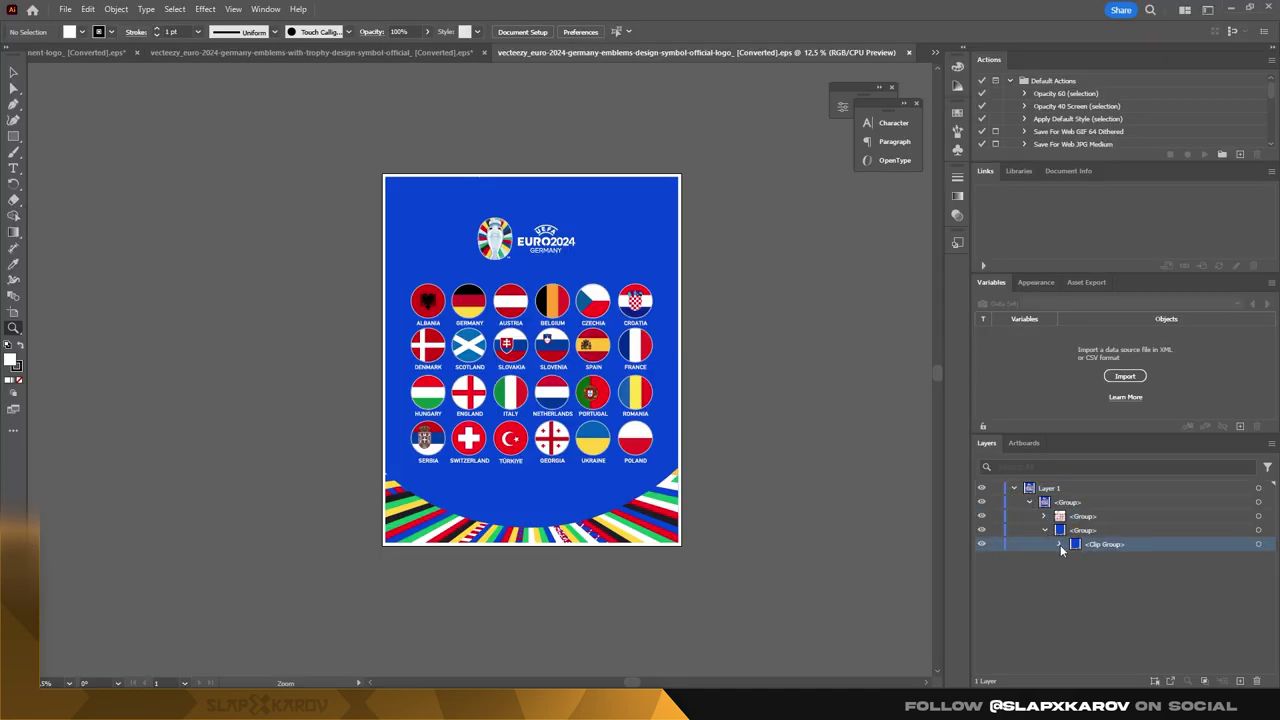
click(1125, 571)
click(995, 560)
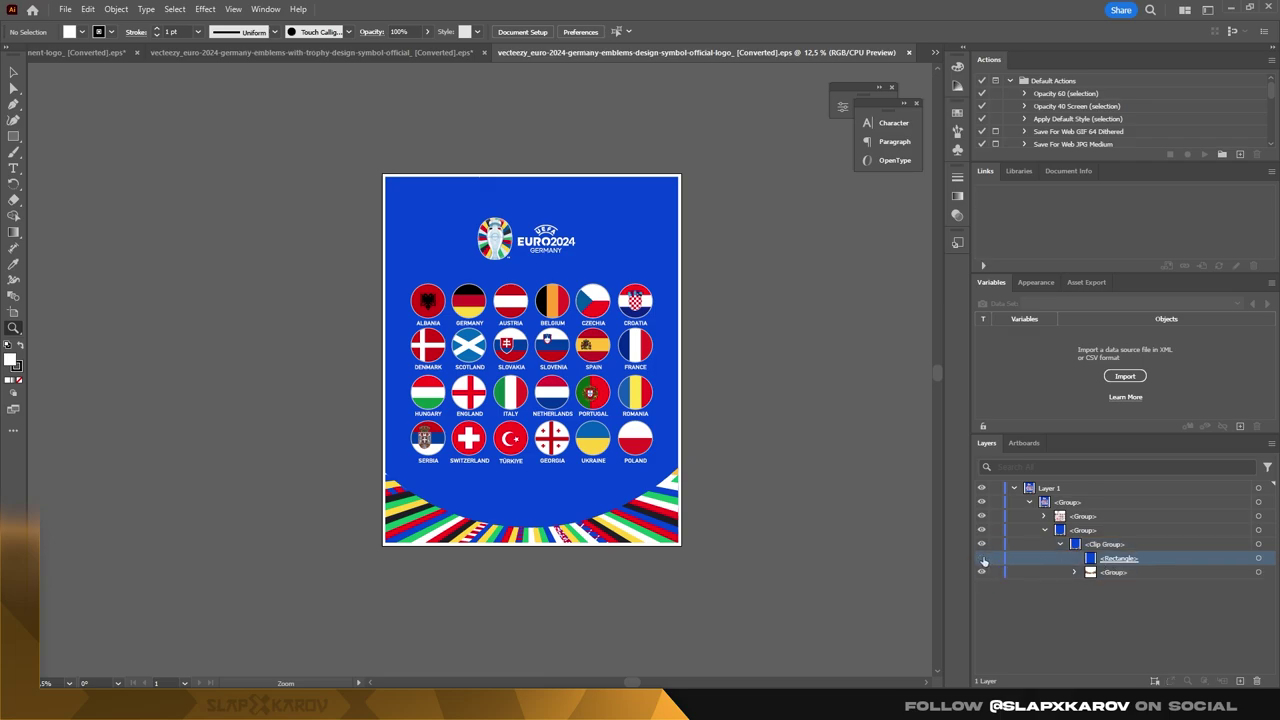
click(982, 559)
- Place the stadium-stripe arc group along the Photoshop poster's bottom at Y 1058
click(1234, 574)
click(1259, 572)
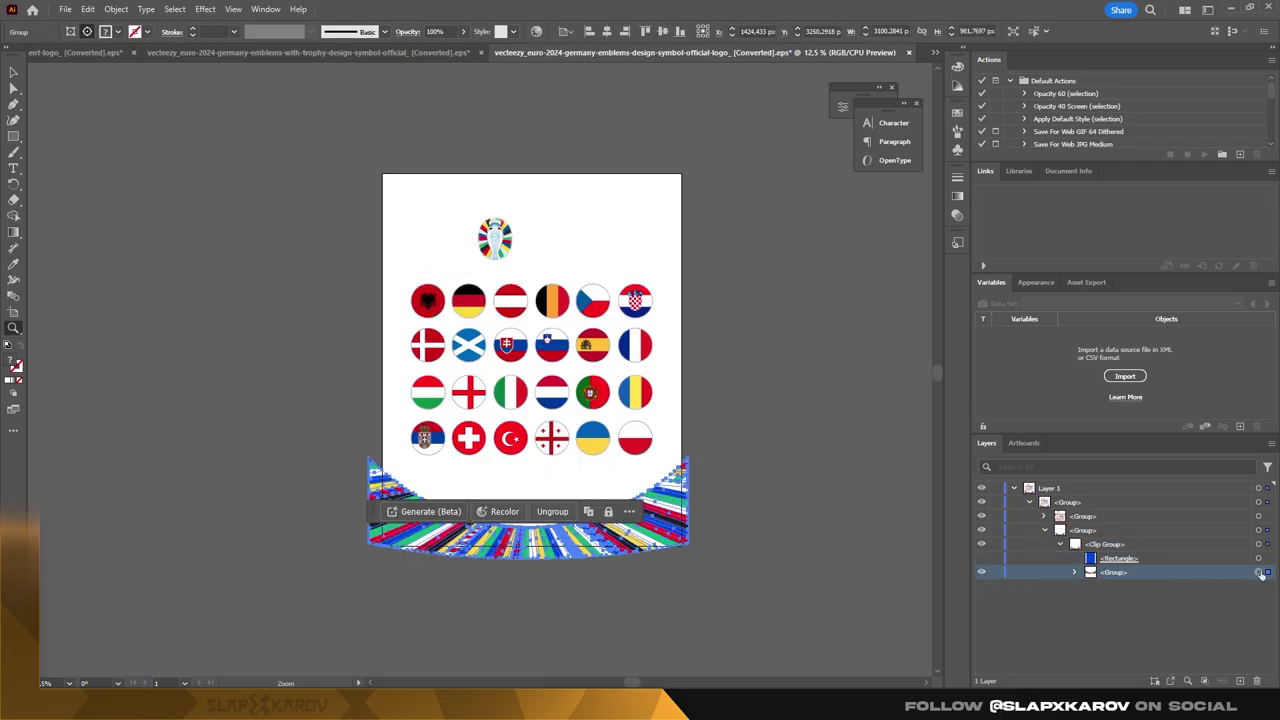
drag(670, 313, 672, 518)
- Commit the band, then delete the duplicate band layer after a trial reshape
key(Return)
key(z)
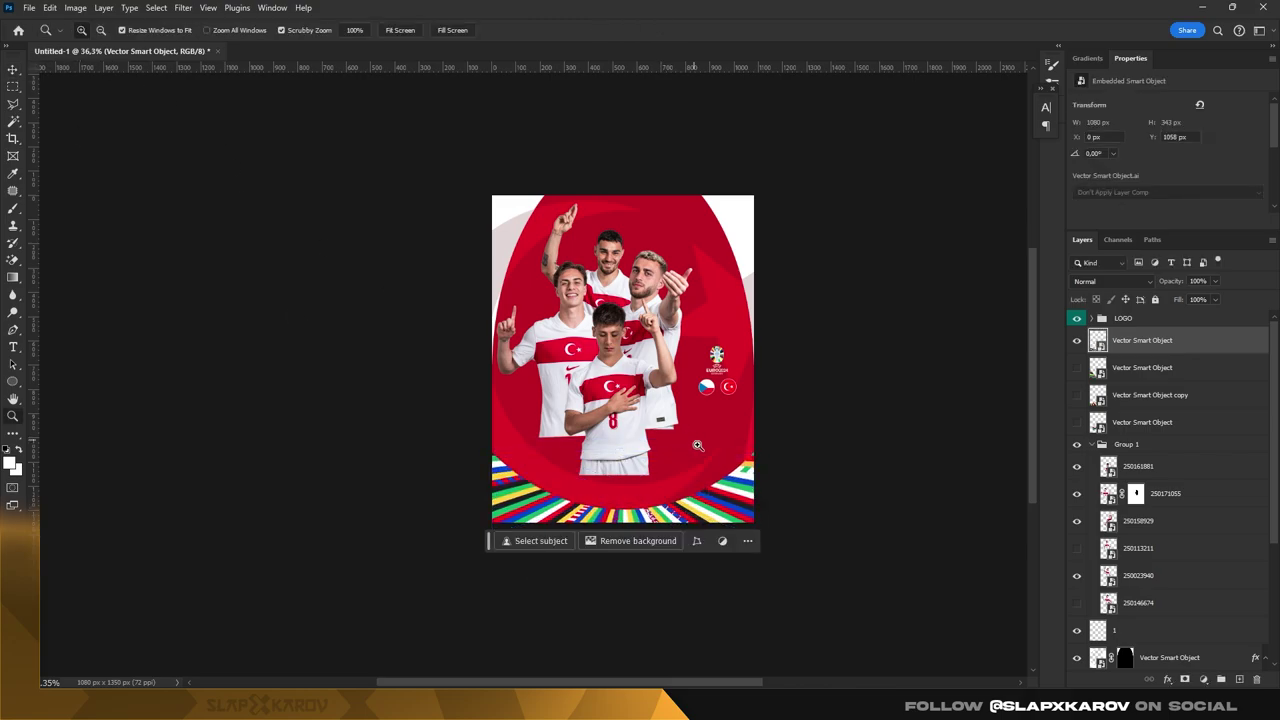
drag(671, 457, 697, 462)
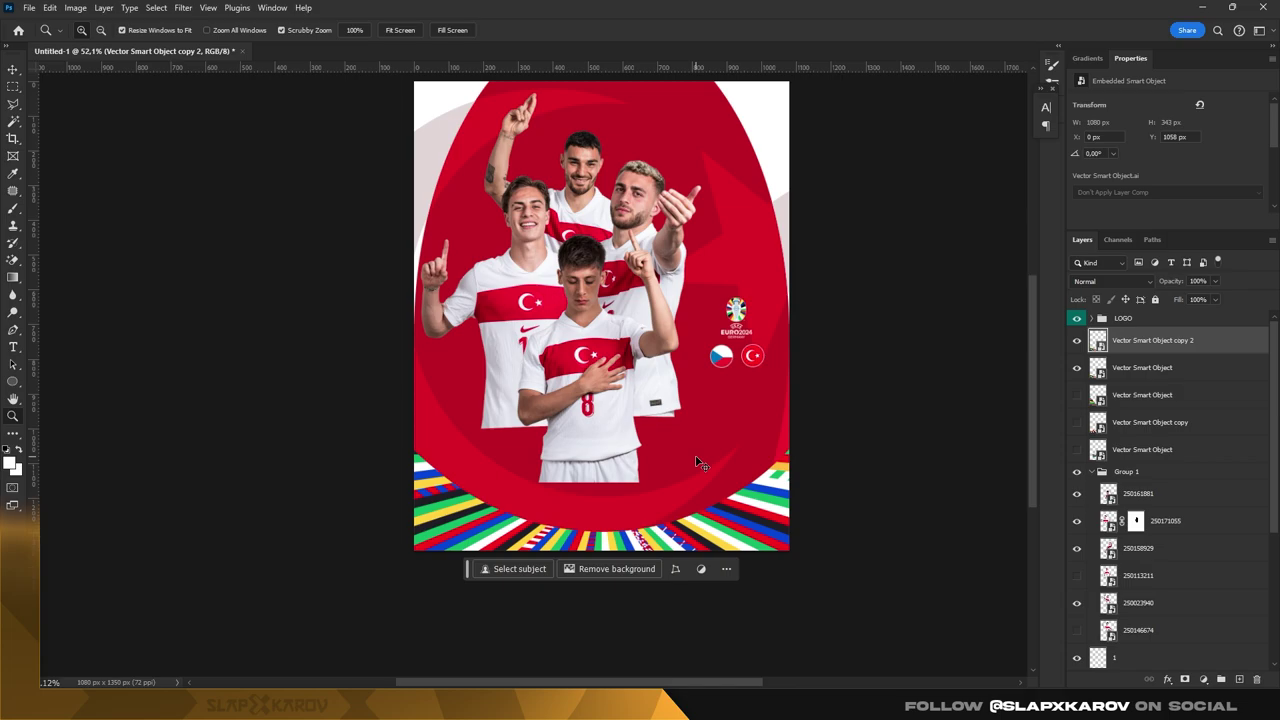
mouse_move(697, 462)
mouse_down()
mouse_move(629, 480)
mouse_move(728, 472)
mouse_up()
key(ctrl+t)
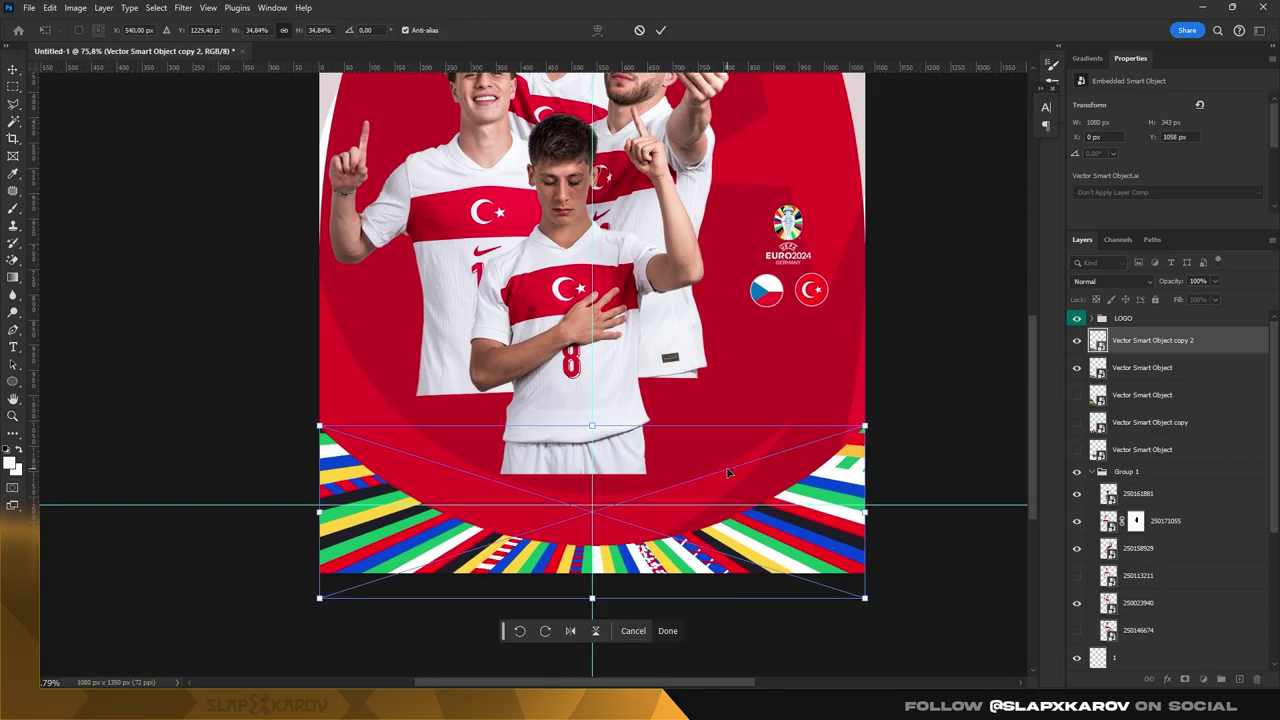
drag(745, 537, 671, 494)
key(Return)
key(Delete)
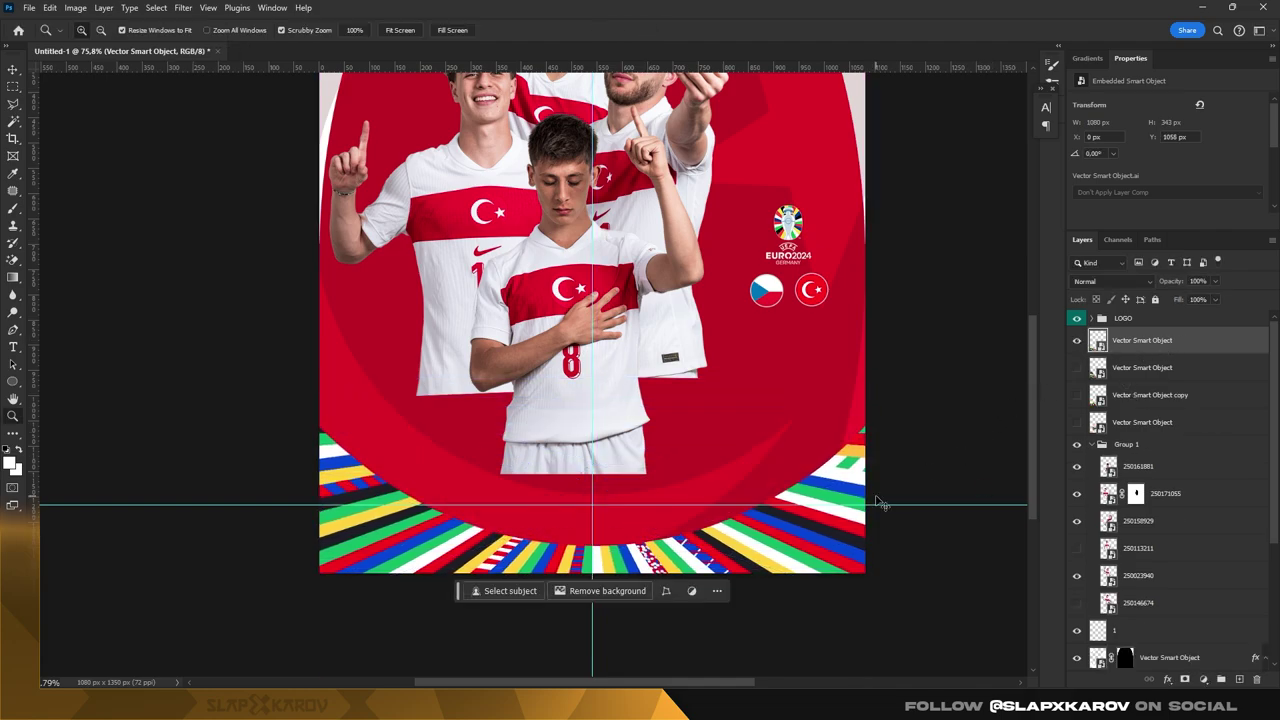
- Stretch the stripe band to fill the bottom and nudge it up slightly
key(ctrl+t)
drag(865, 495, 876, 495)
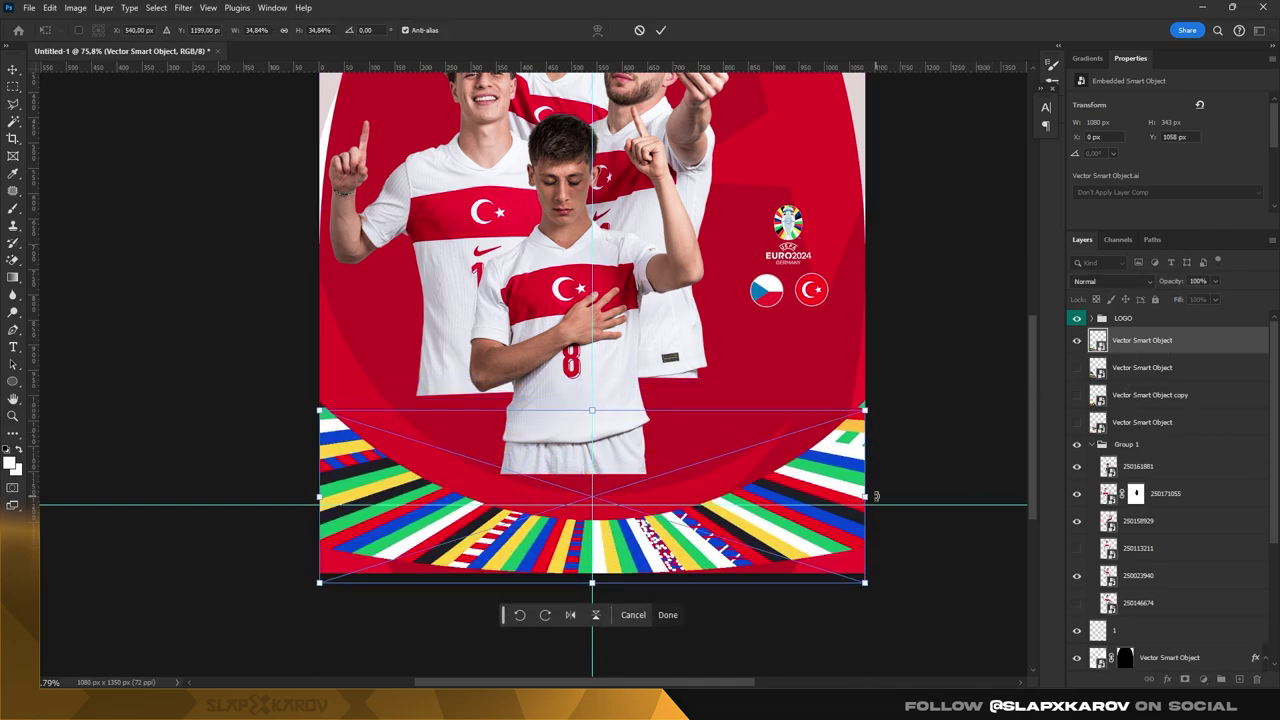
key(shift+Down)
key(shift+Down)
key(shift+Down)
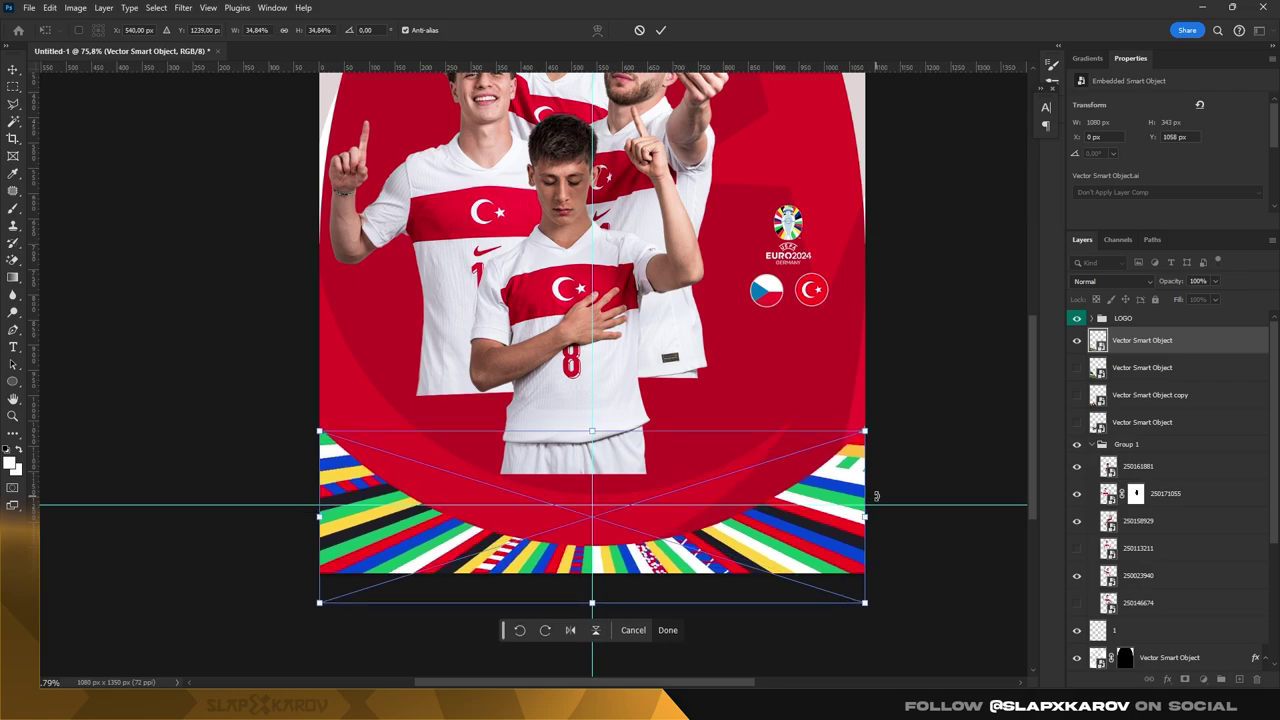
key(shift+Up)
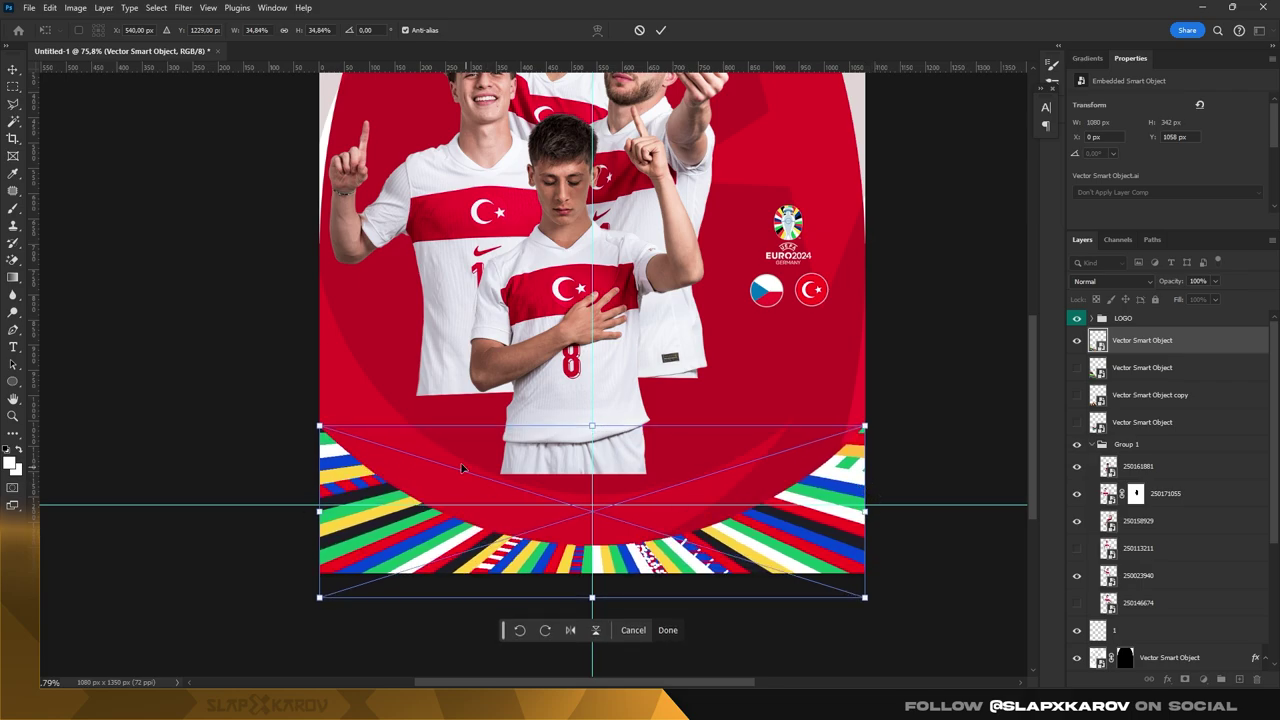
key(Return)
key(z)
scroll(718, 254, down, 3)
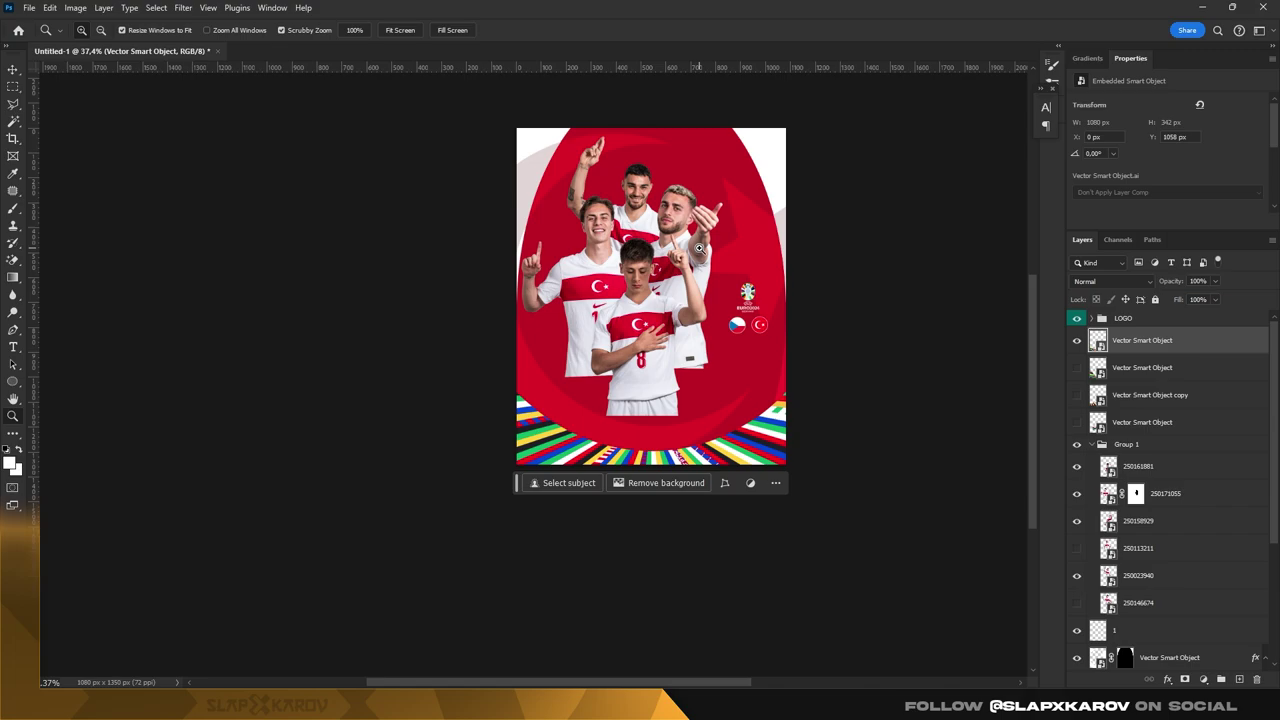
scroll(718, 254, up, 2)
scroll(689, 354, up, 2)
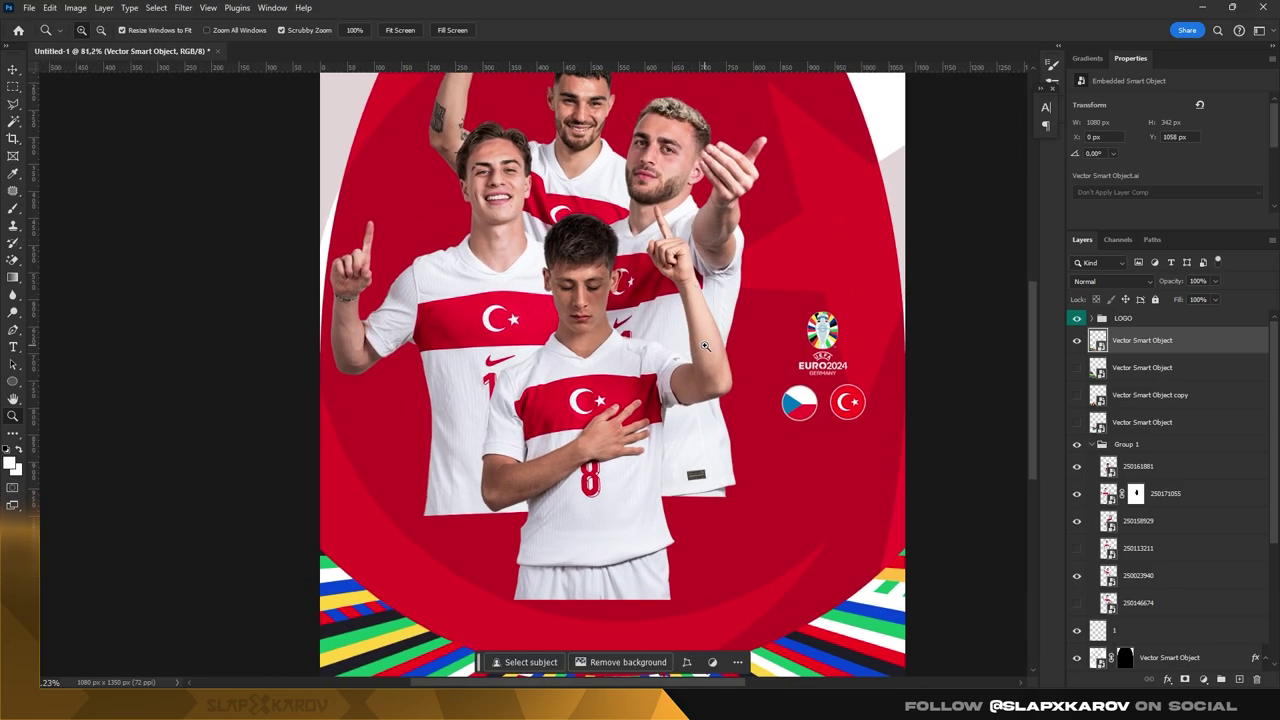
scroll(640, 270, up, 3)
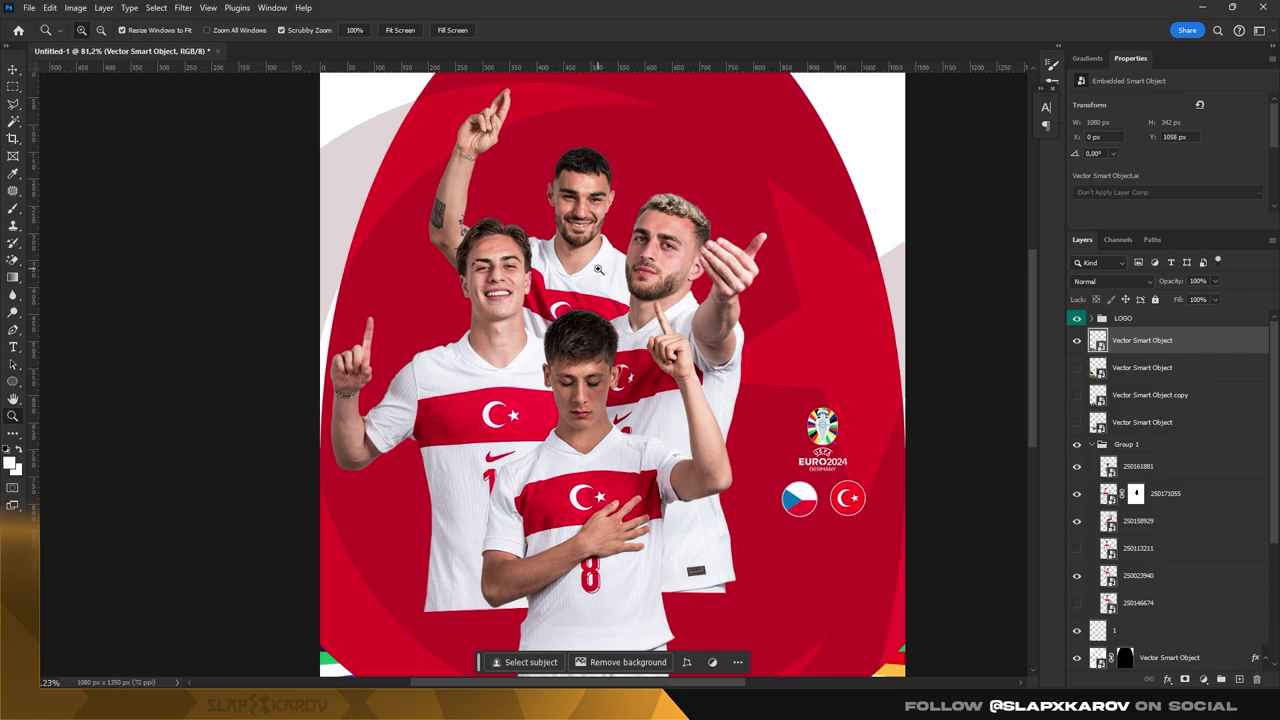
- Add a black Solid Color fill at 40% opacity above player 250023940, with inverted mask
key(v)
click(1140, 575)
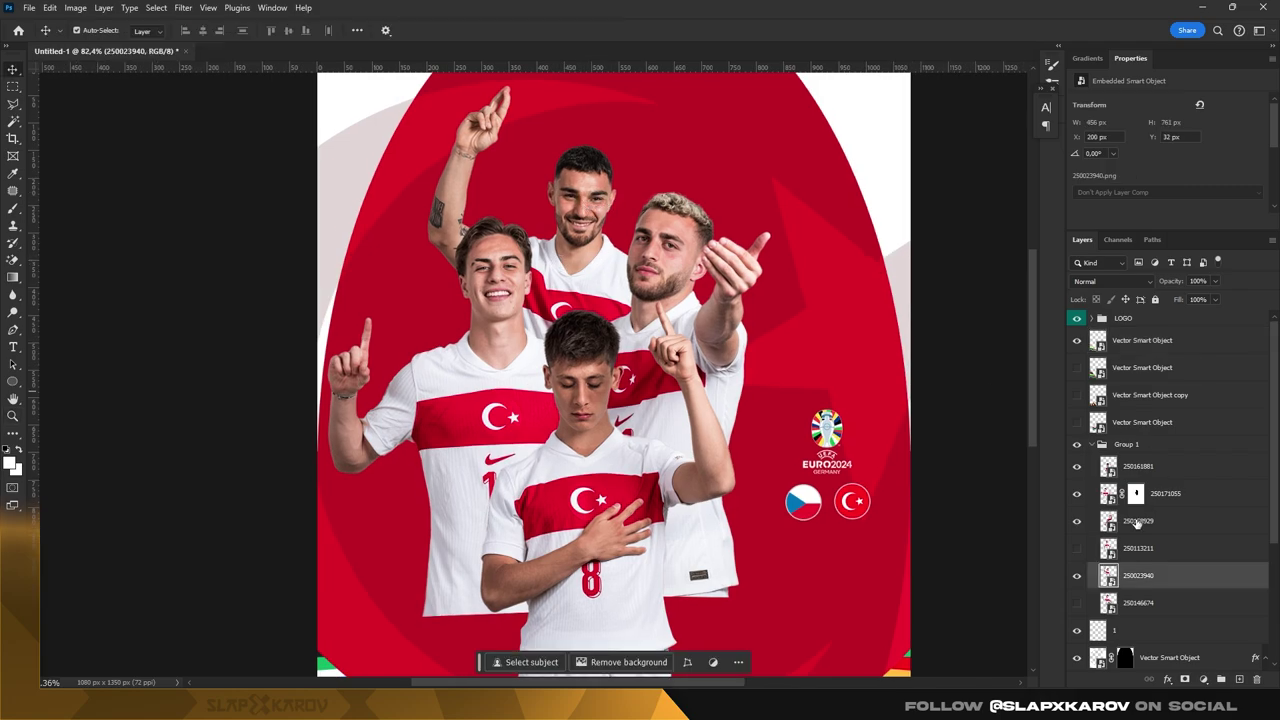
click(1206, 680)
click(1190, 444)
click(833, 492)
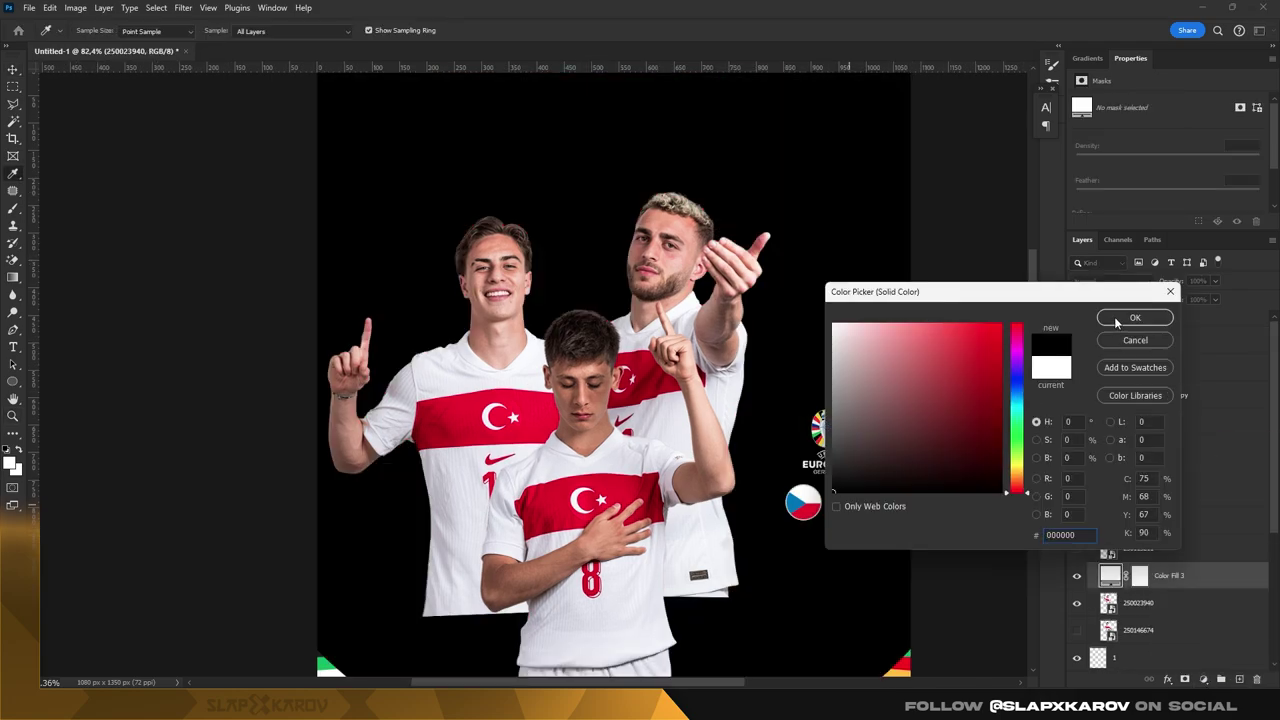
click(1135, 317)
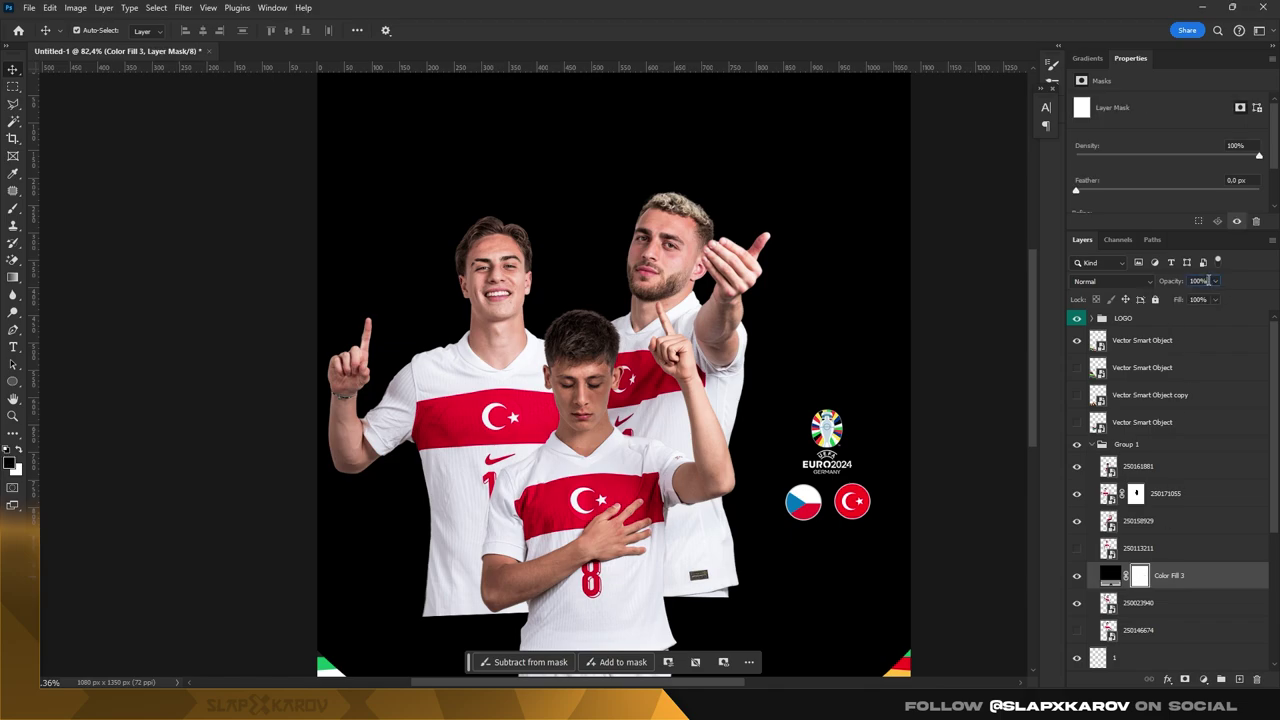
text(40)
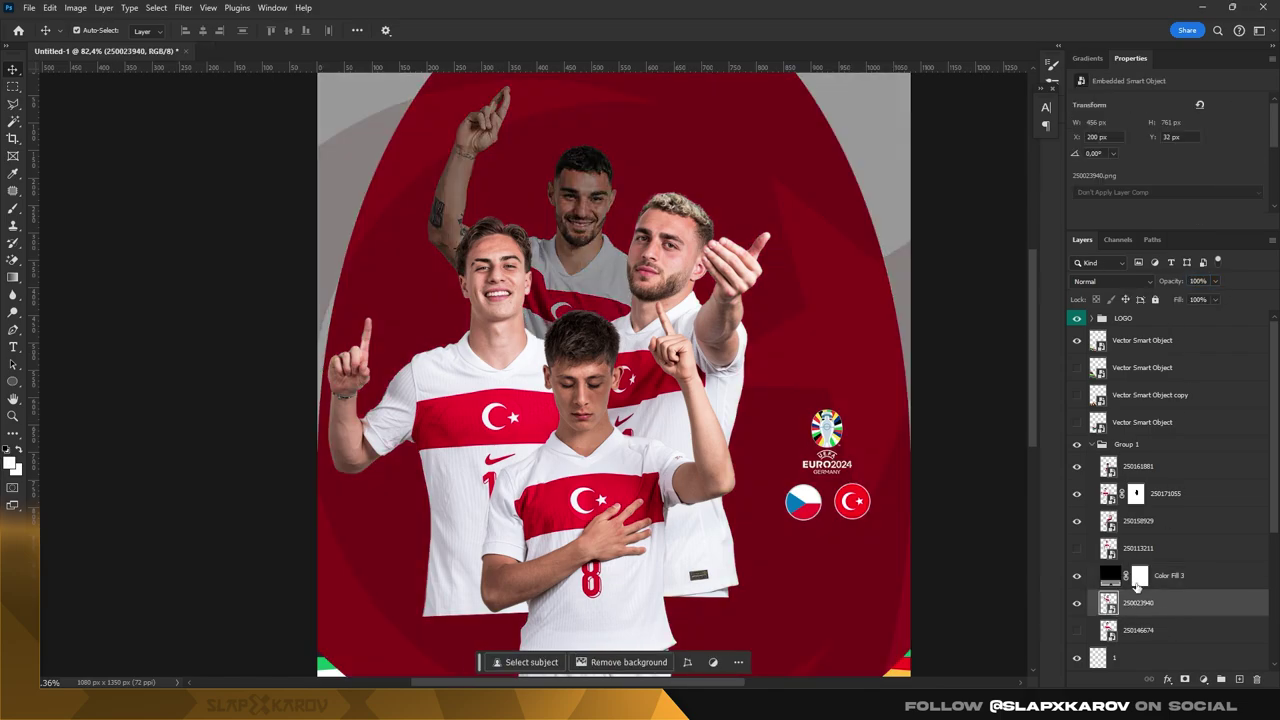
key(ctrl+i)
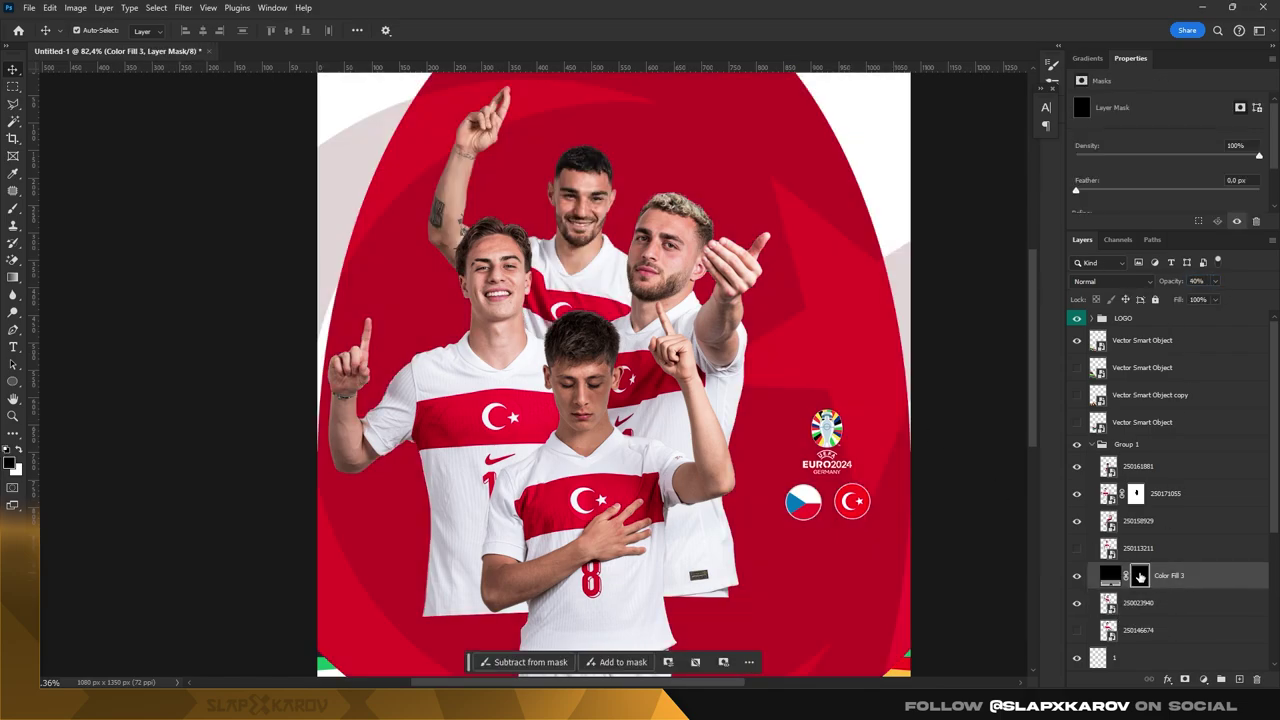
- Copy the black fill above the other player layers and load a player's outline as selection
mouse_move(1163, 533)
mouse_down()
mouse_move(1178, 492)
mouse_move(1166, 468)
mouse_up()
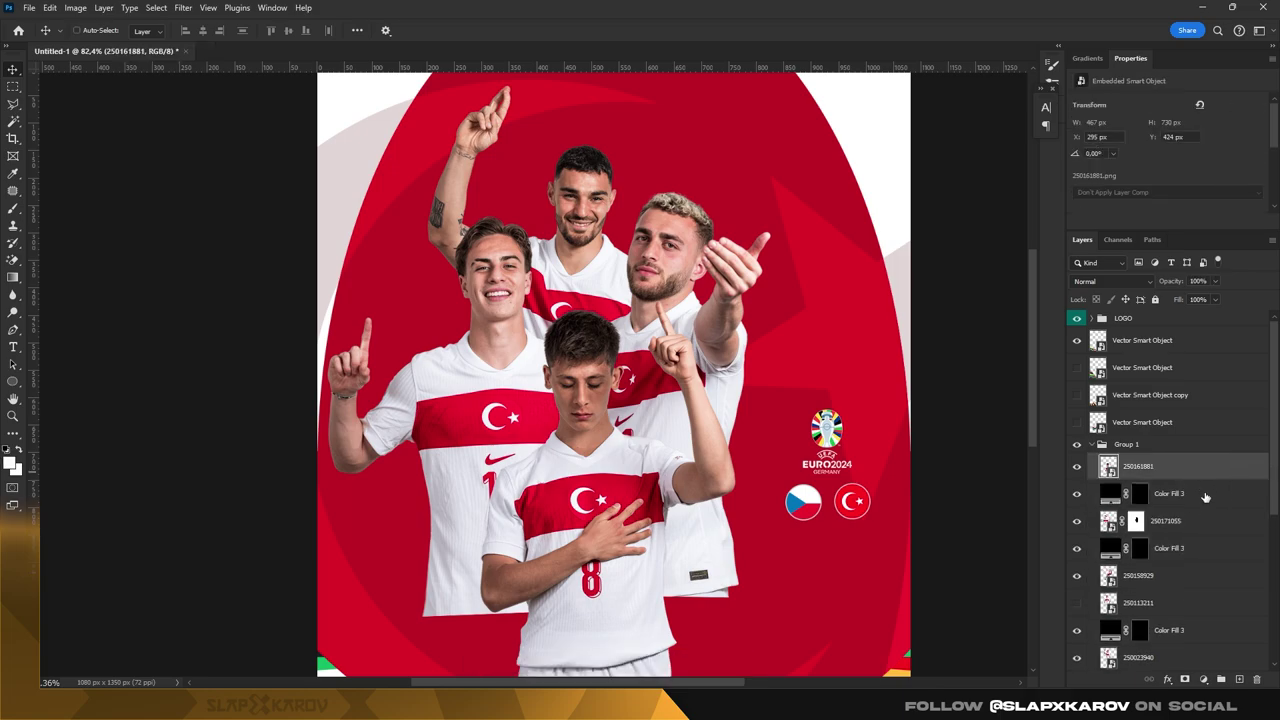
scroll(1180, 570, down, 3)
click(1170, 541)
ctrl+click(1108, 568)
- Zoom in on the upper players and pick the Soft Round brush preset
click(1140, 541)
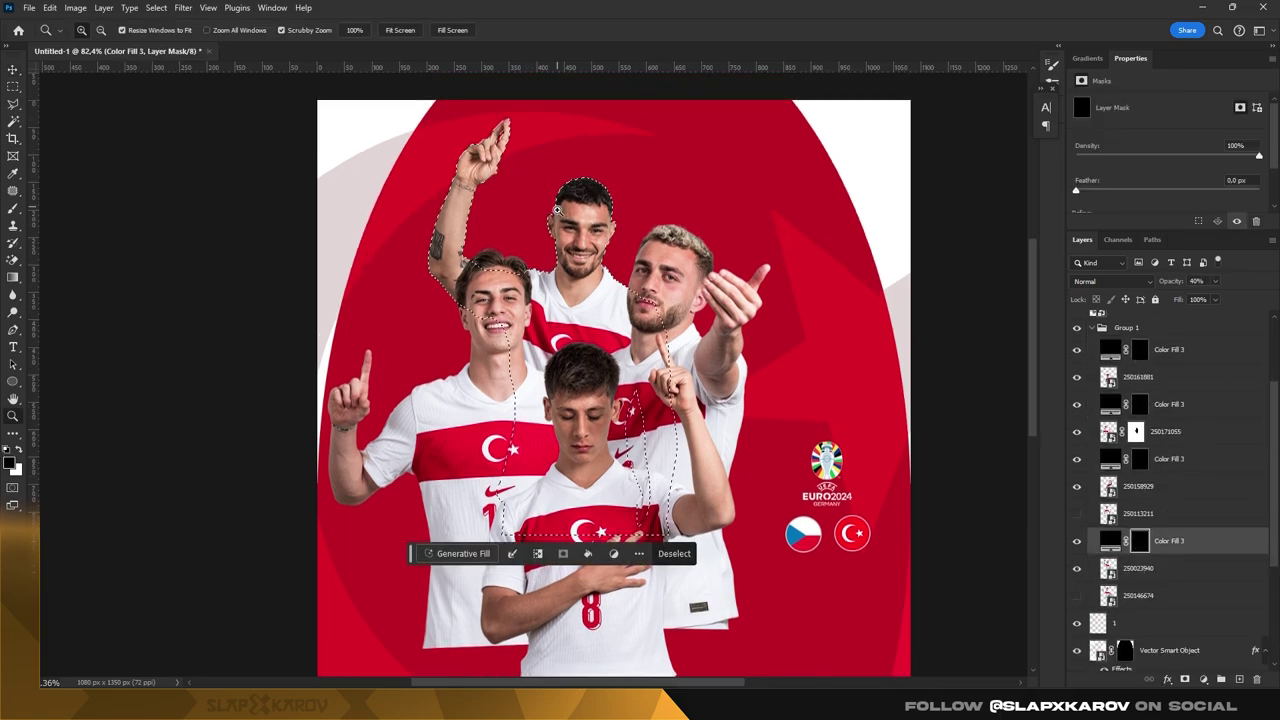
key(z)
click(396, 249)
key(b)
right_click(540, 225)
click(586, 337)
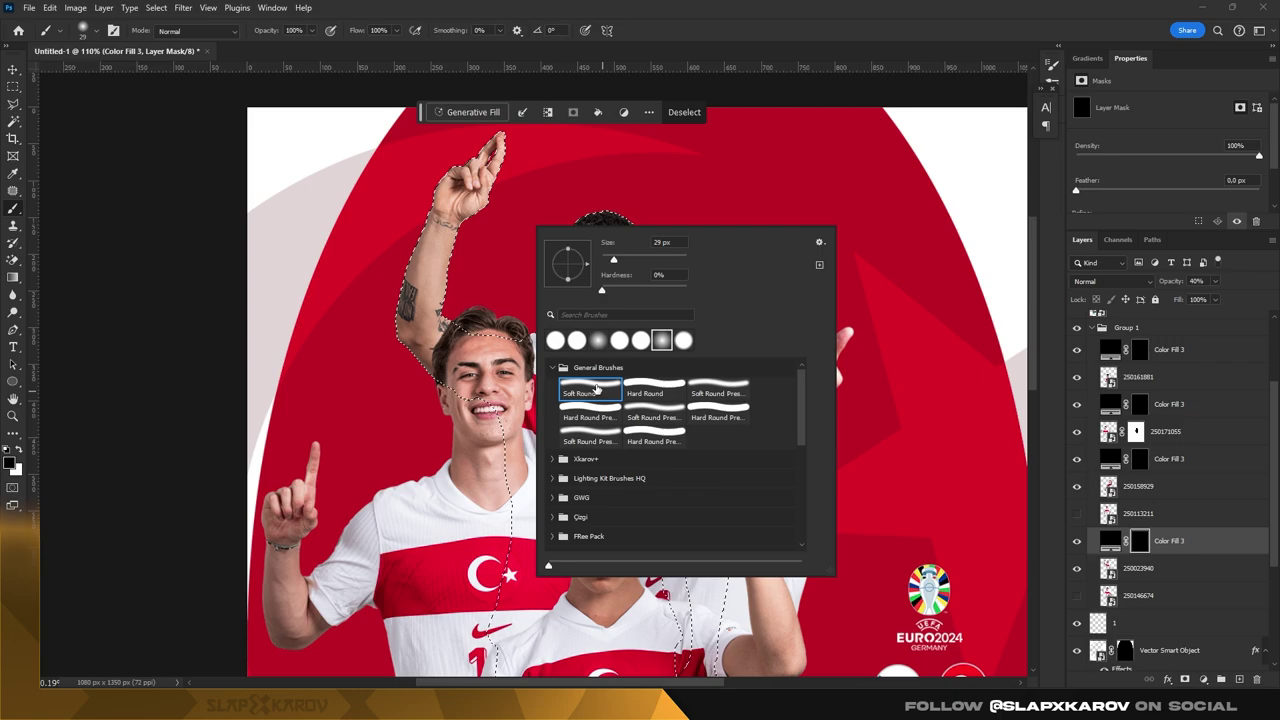
key(Return)
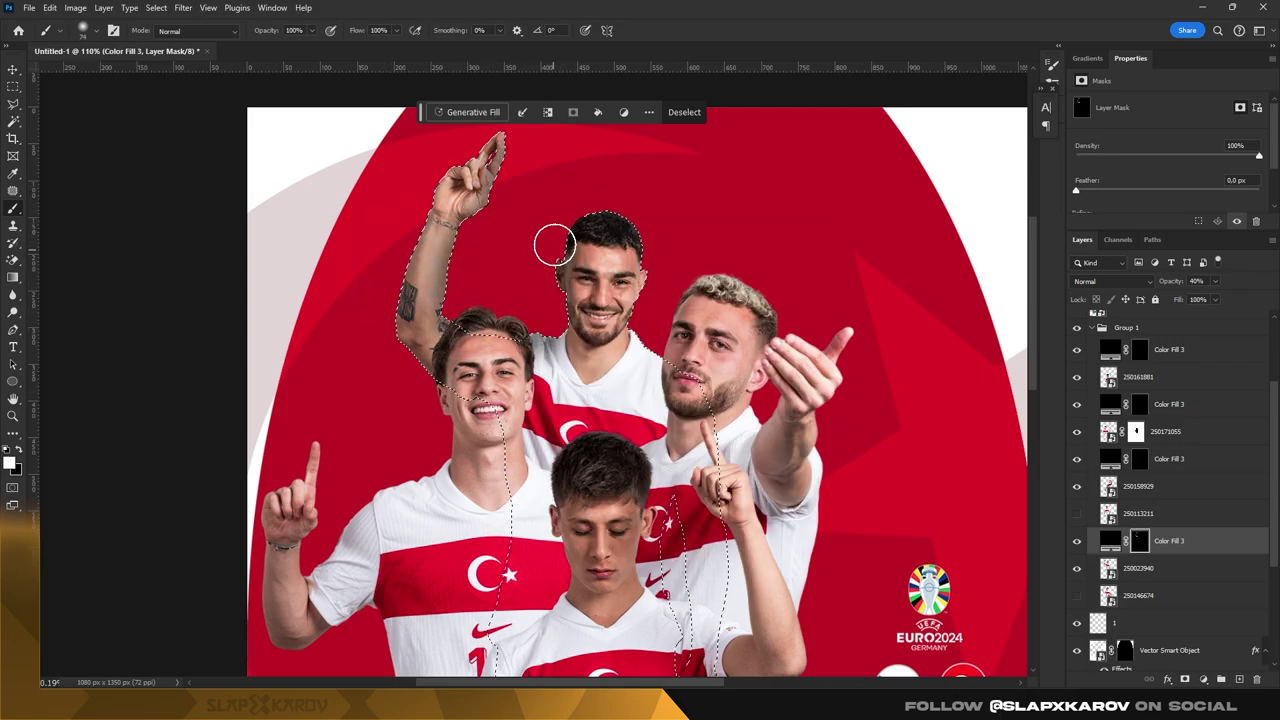
- Paint white shading onto the fill mask inside the first player's outline with a slightly smaller brush
scroll(554, 244, down, 2)
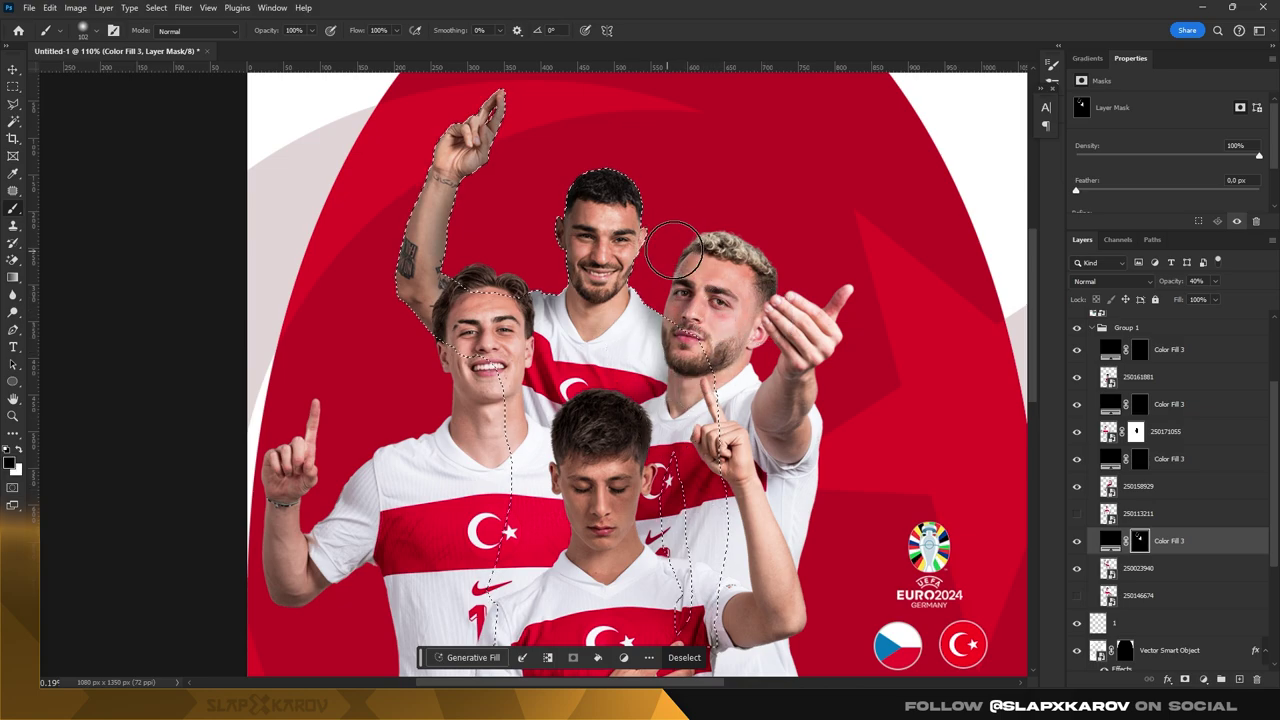
key(x)
key(bracketleft)
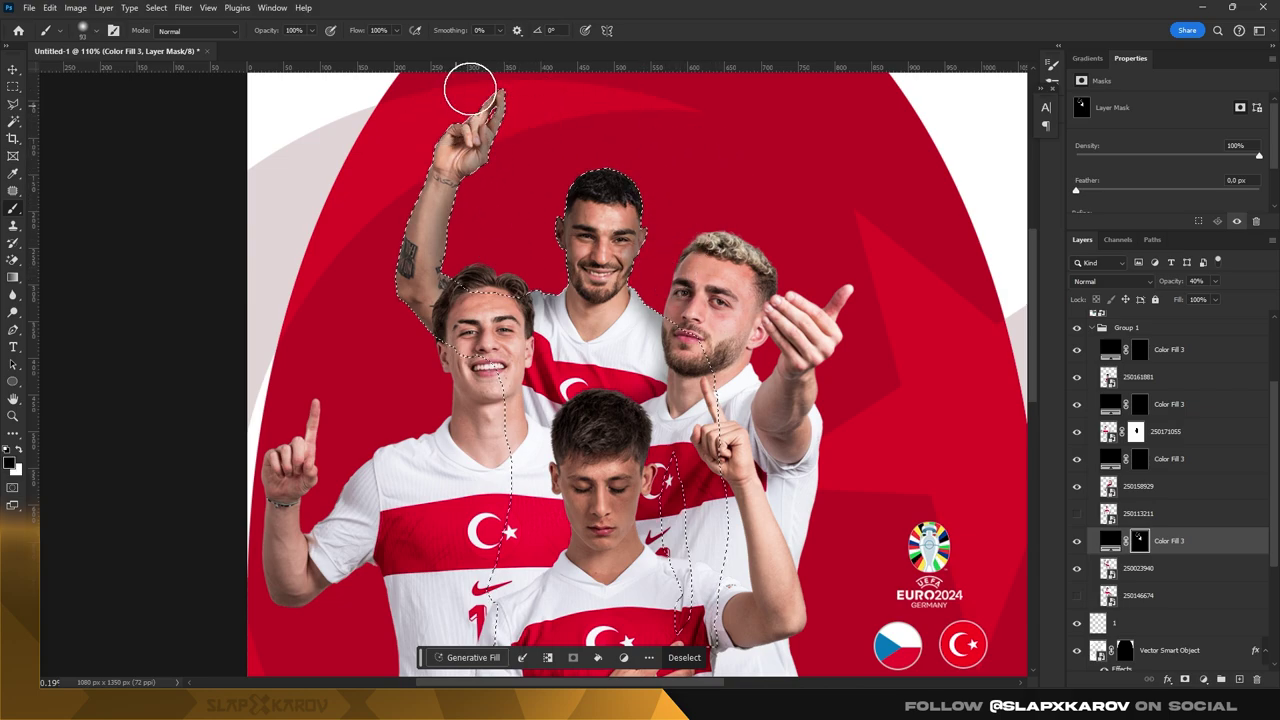
scroll(372, 219, down, 2)
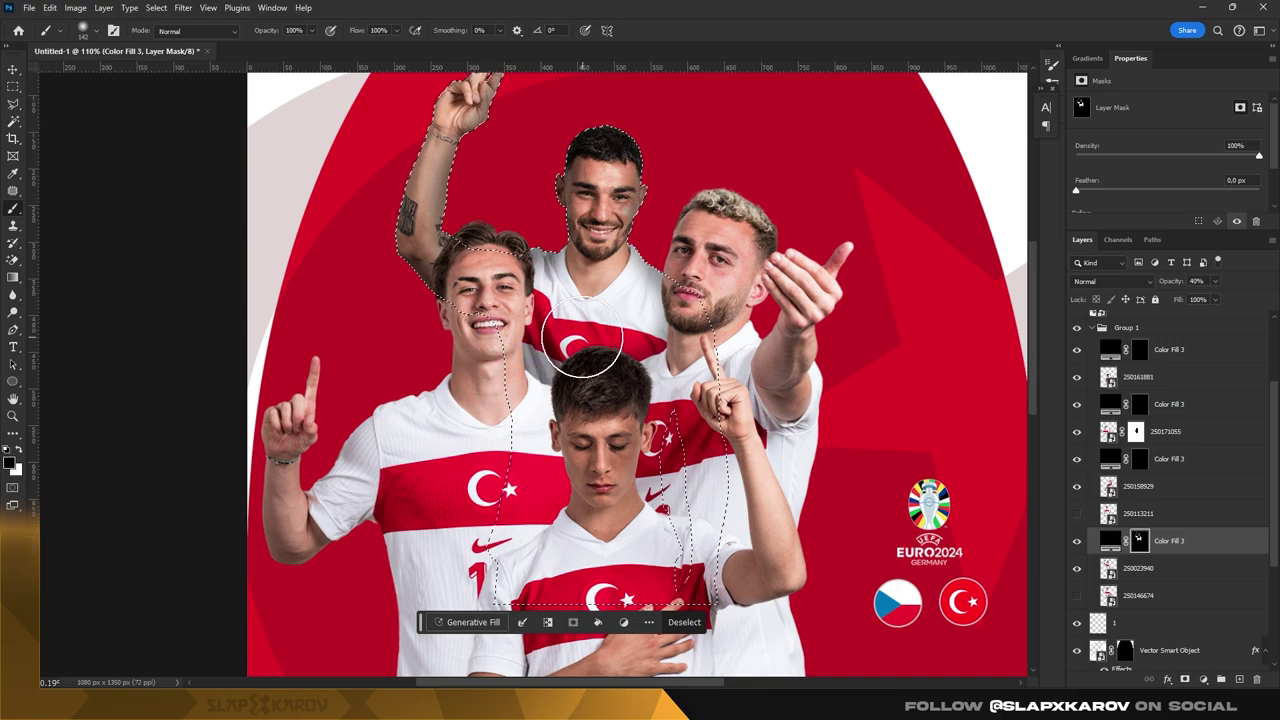
- Deselect, zoom out, and load player layer 250158929's outline with the fill mask above it targeted
key(ctrl+d)
key(z)
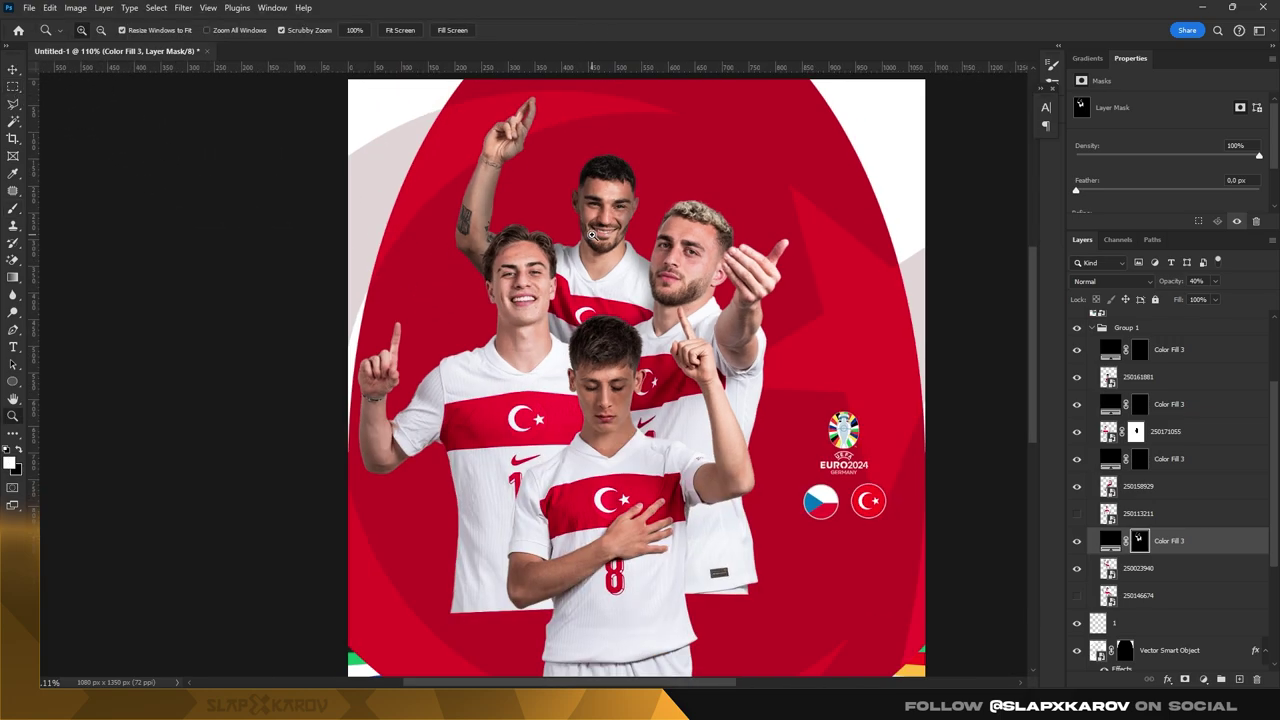
drag(600, 350, 642, 350)
key(v)
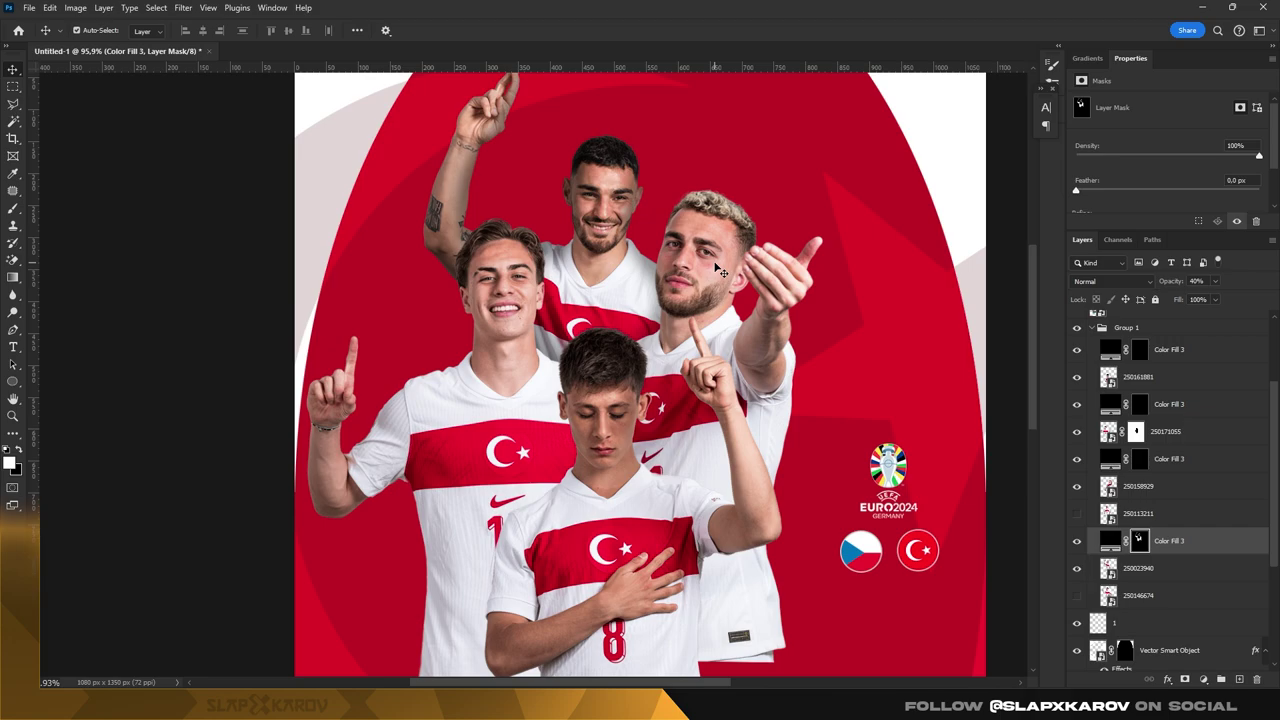
click(1108, 487)
ctrl+click(1108, 487)
click(1139, 458)
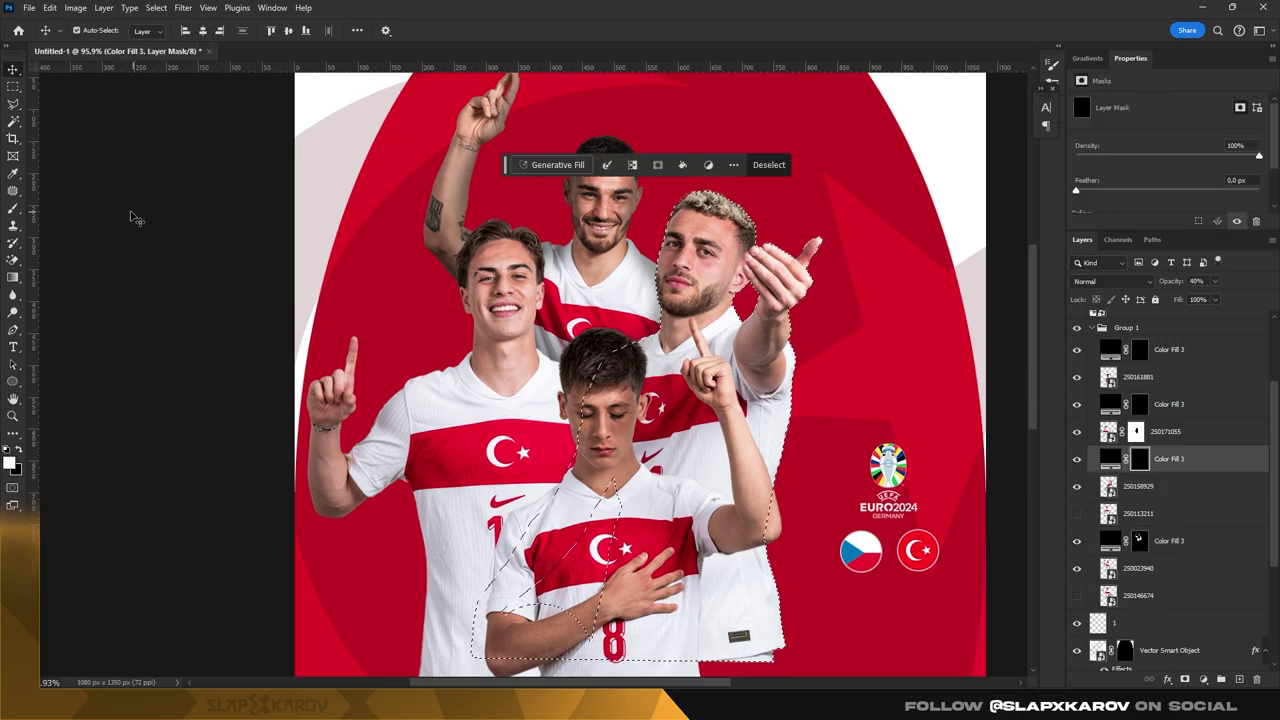
- Brush white shading inside that player's outline, resizing the soft brush for head and face
key(b)
key(x)
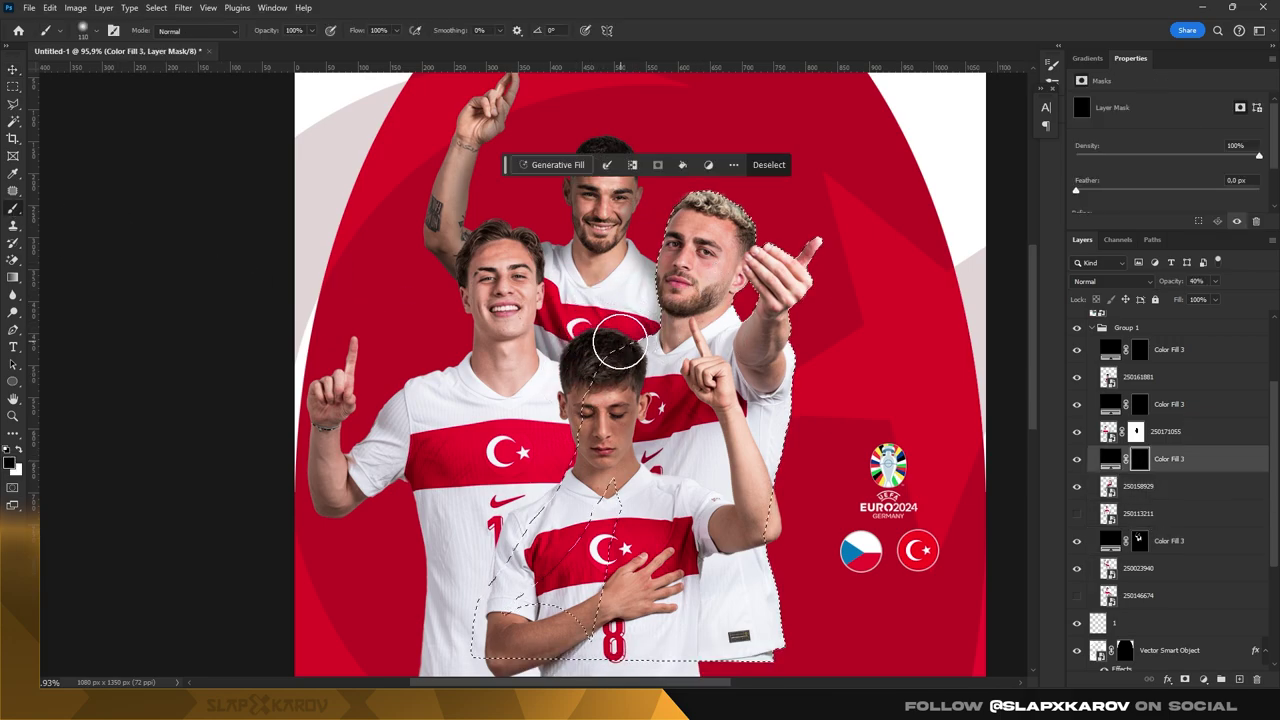
key(x)
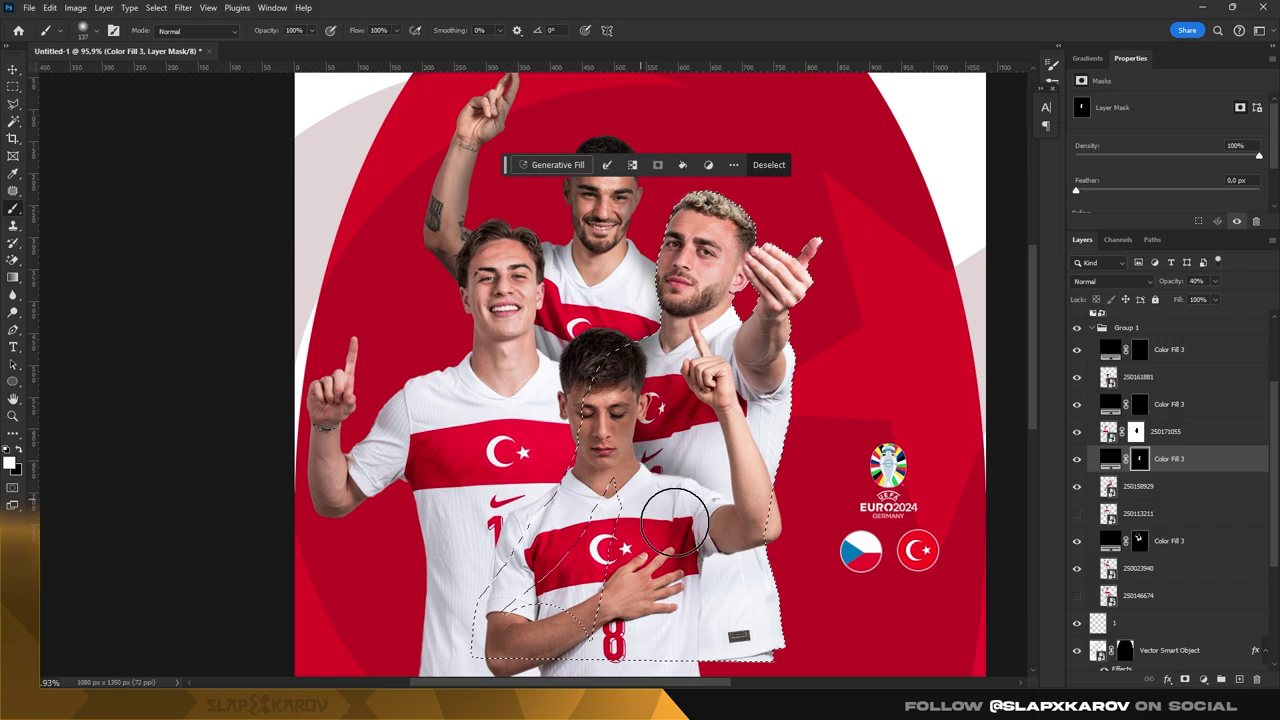
scroll(670, 530, down, 1)
drag(681, 445, 729, 375)
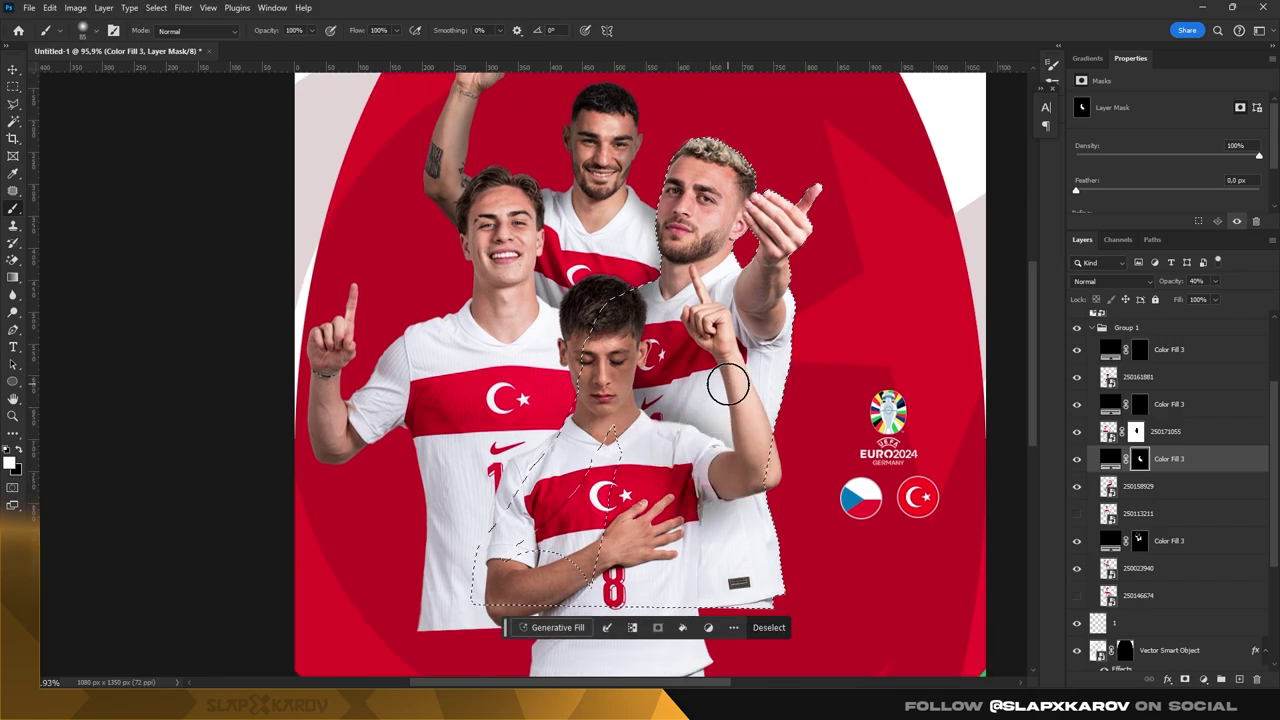
drag(735, 444, 720, 430)
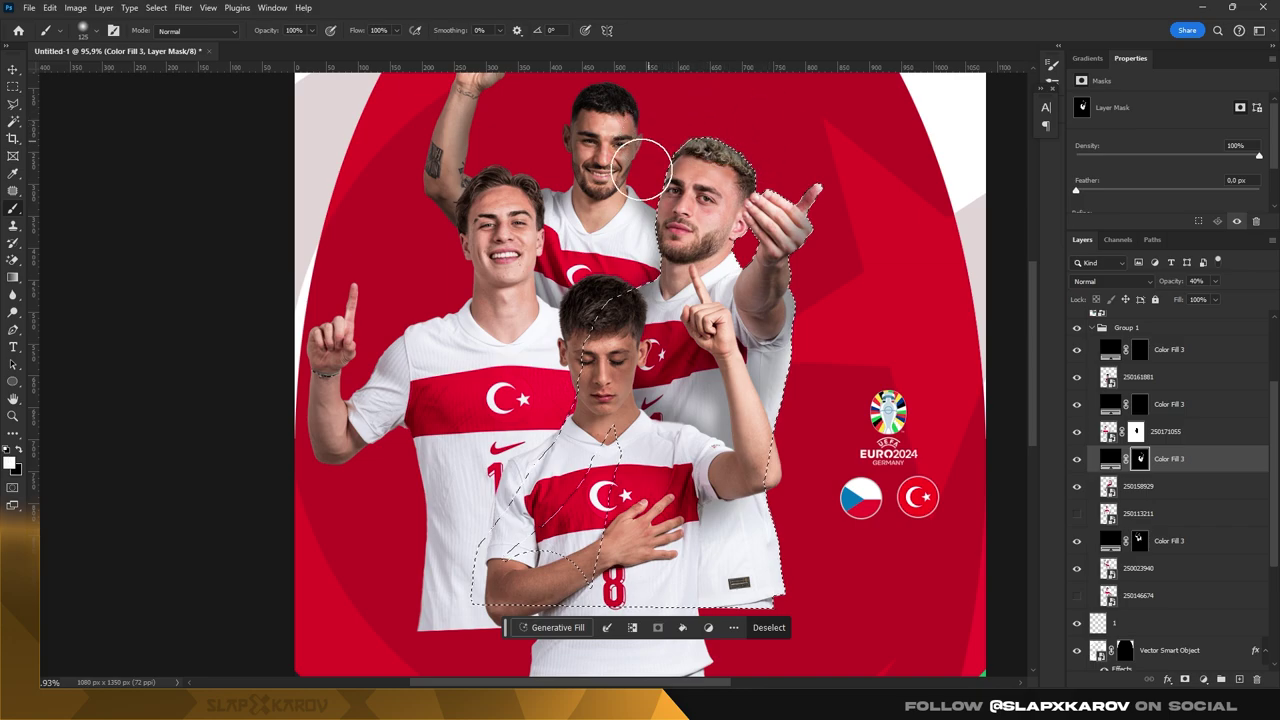
drag(641, 165, 637, 187)
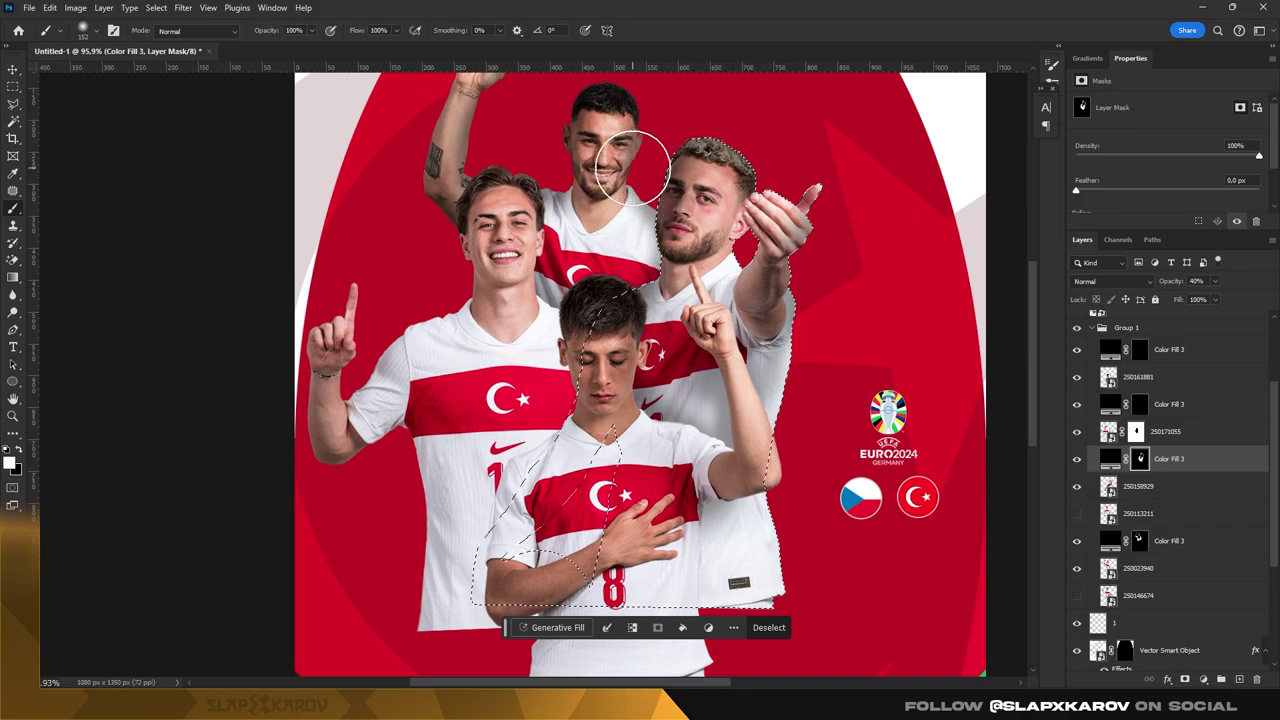
key(bracketleft)
key(bracketleft)
key(bracketleft)
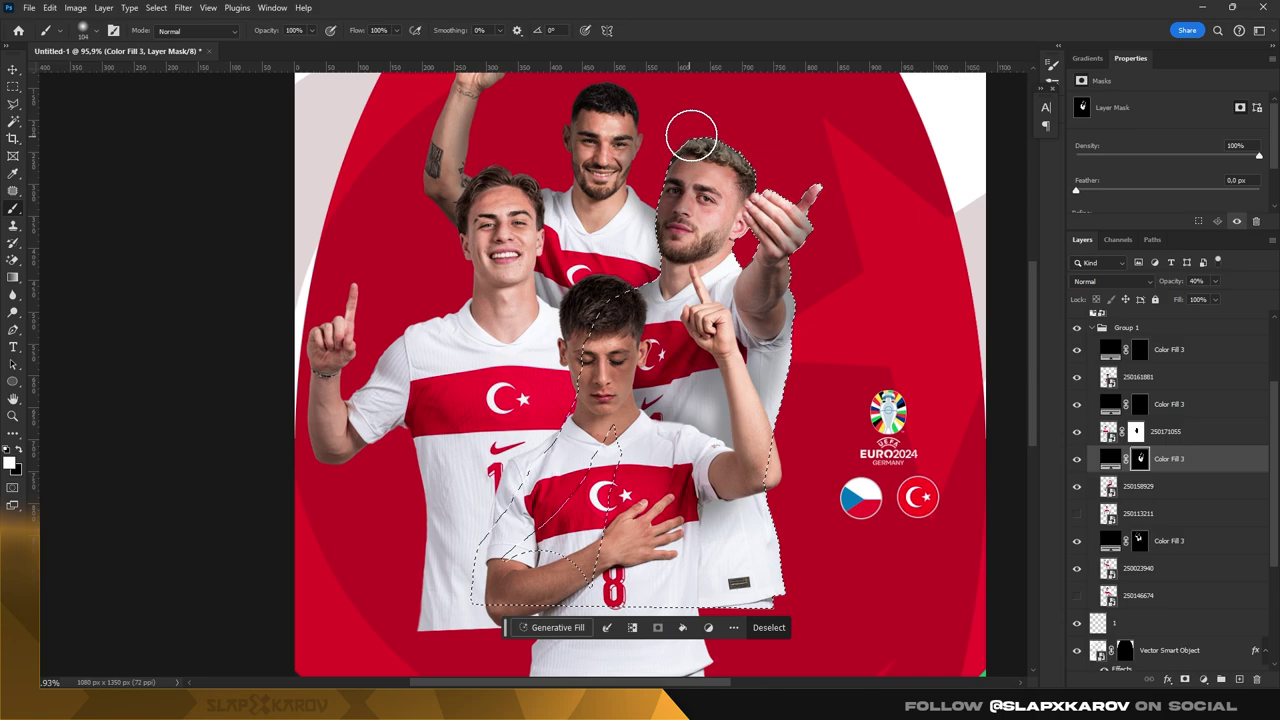
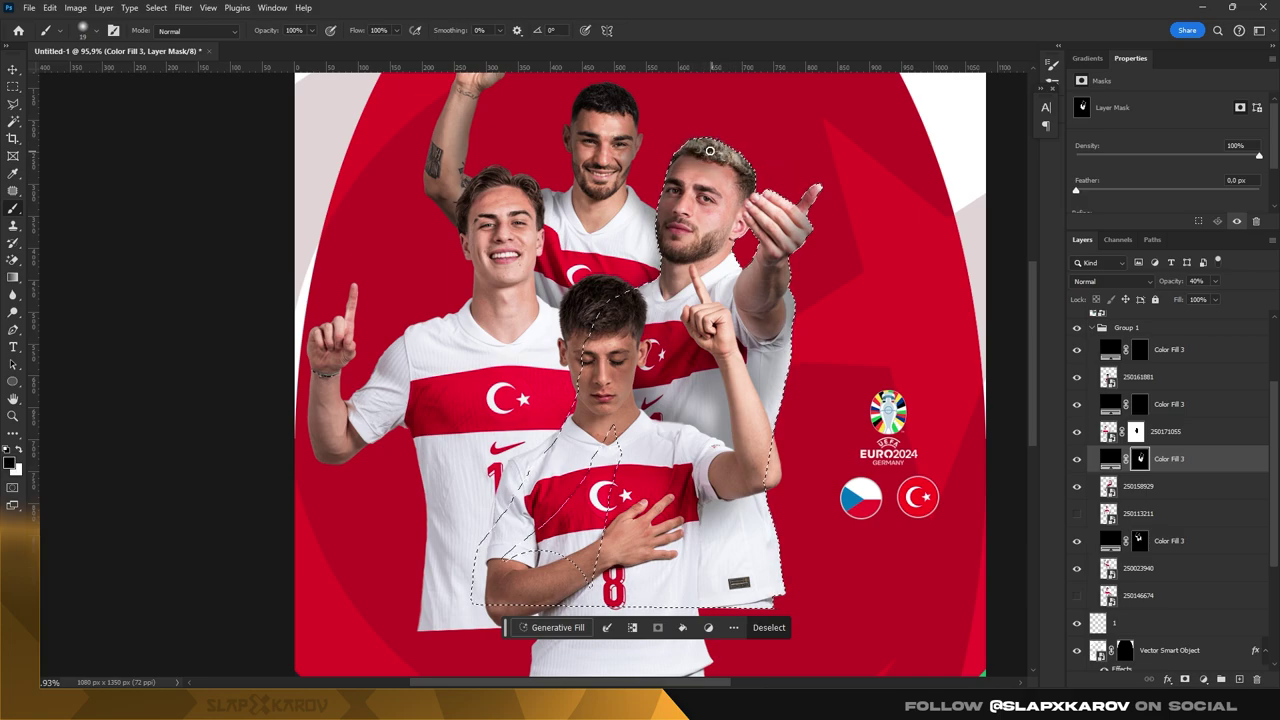
- Clear the selection and load player layer 250171055's outline as the active selection
key(bracketright)
key(bracketright)
key(bracketright)
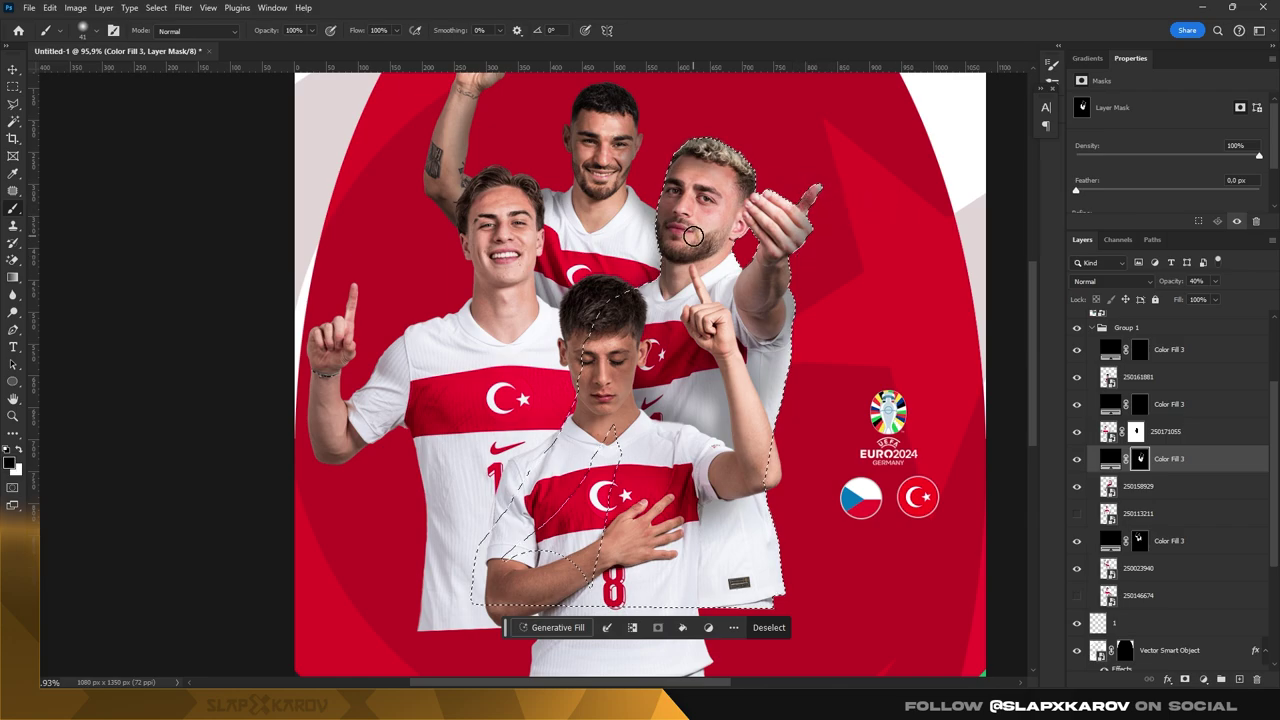
key(ctrl+d)
key(z)
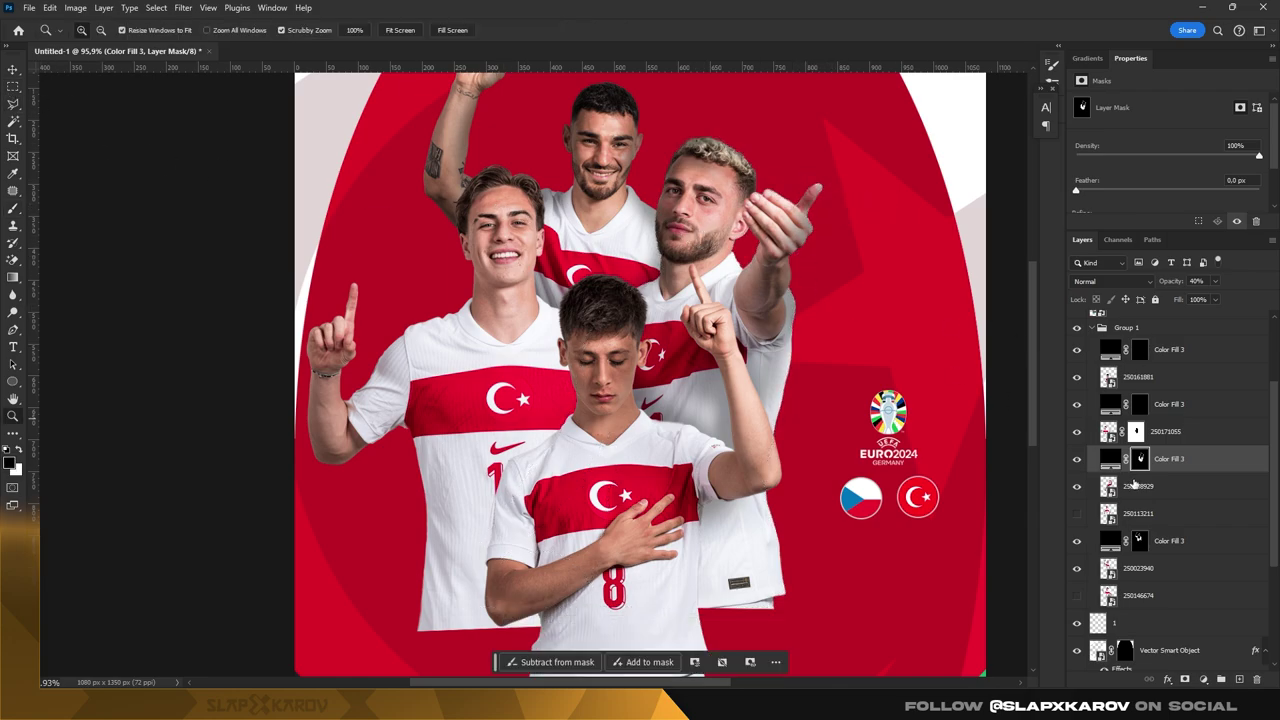
click(1148, 431)
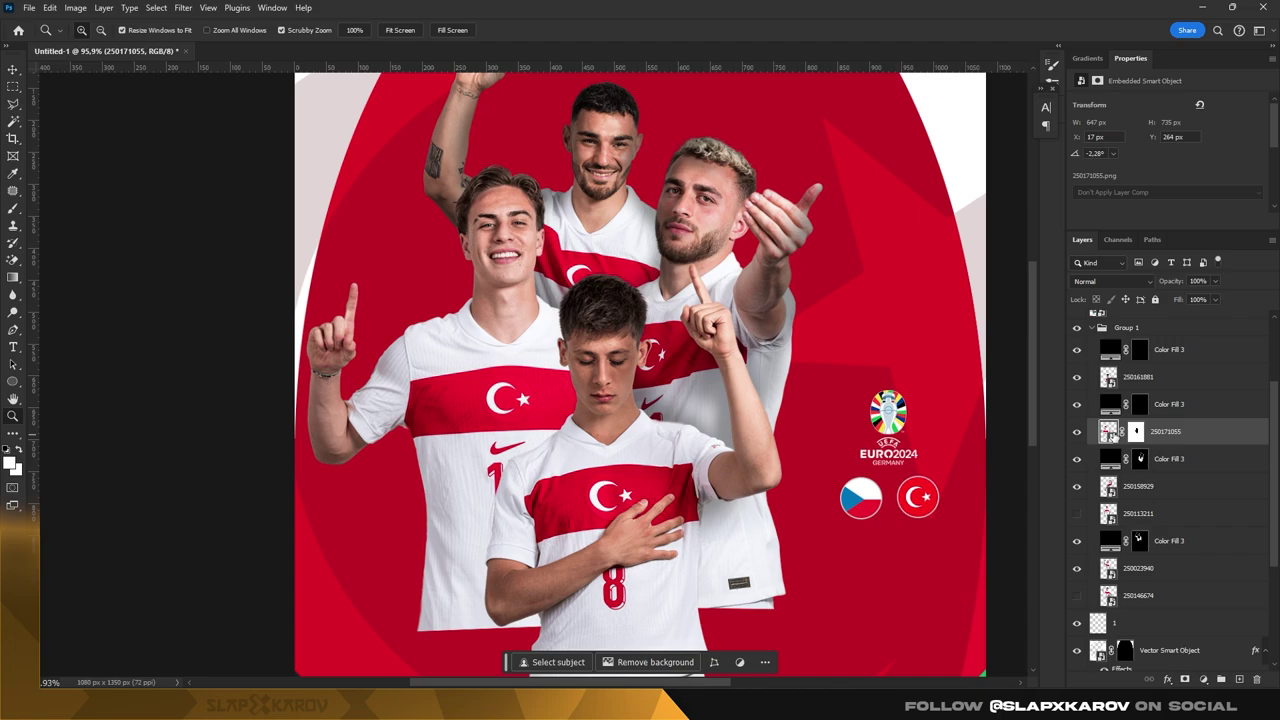
ctrl+click(1108, 431)
- Paint soft black shadow onto the Color Fill 3 mask with a brush around 79 px
click(1140, 404)
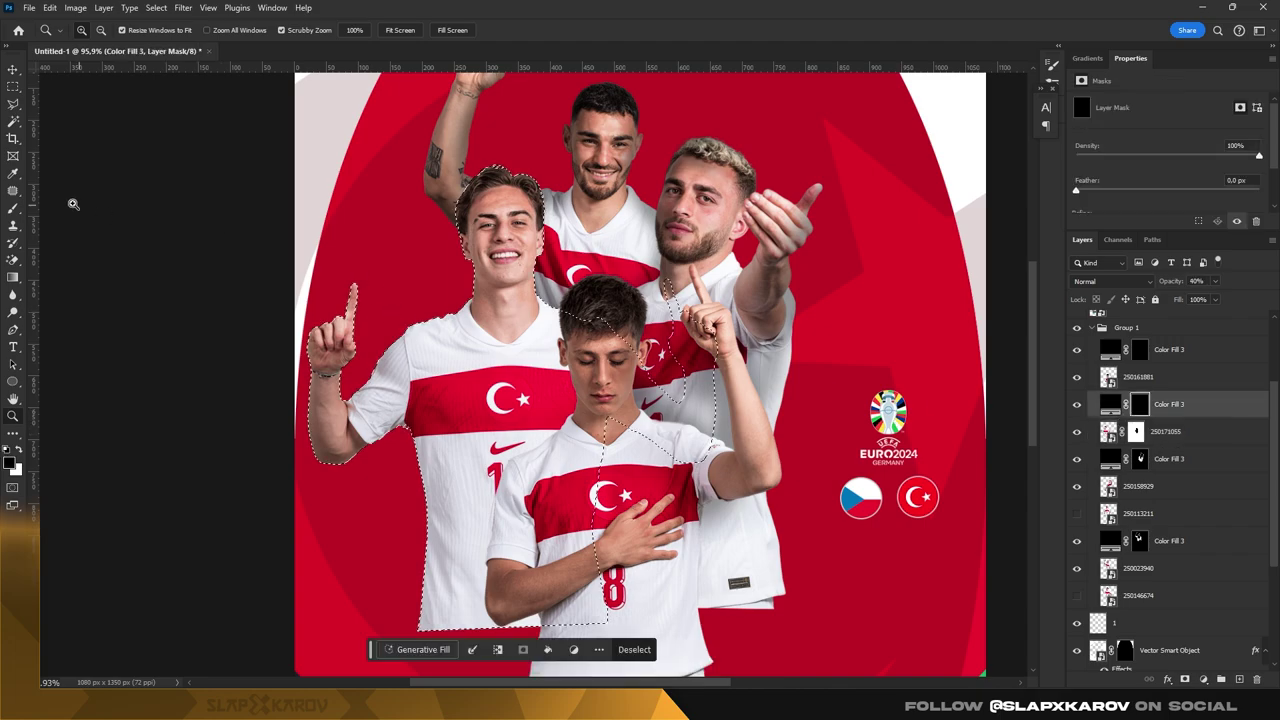
click(13, 208)
drag(470, 200, 471, 166)
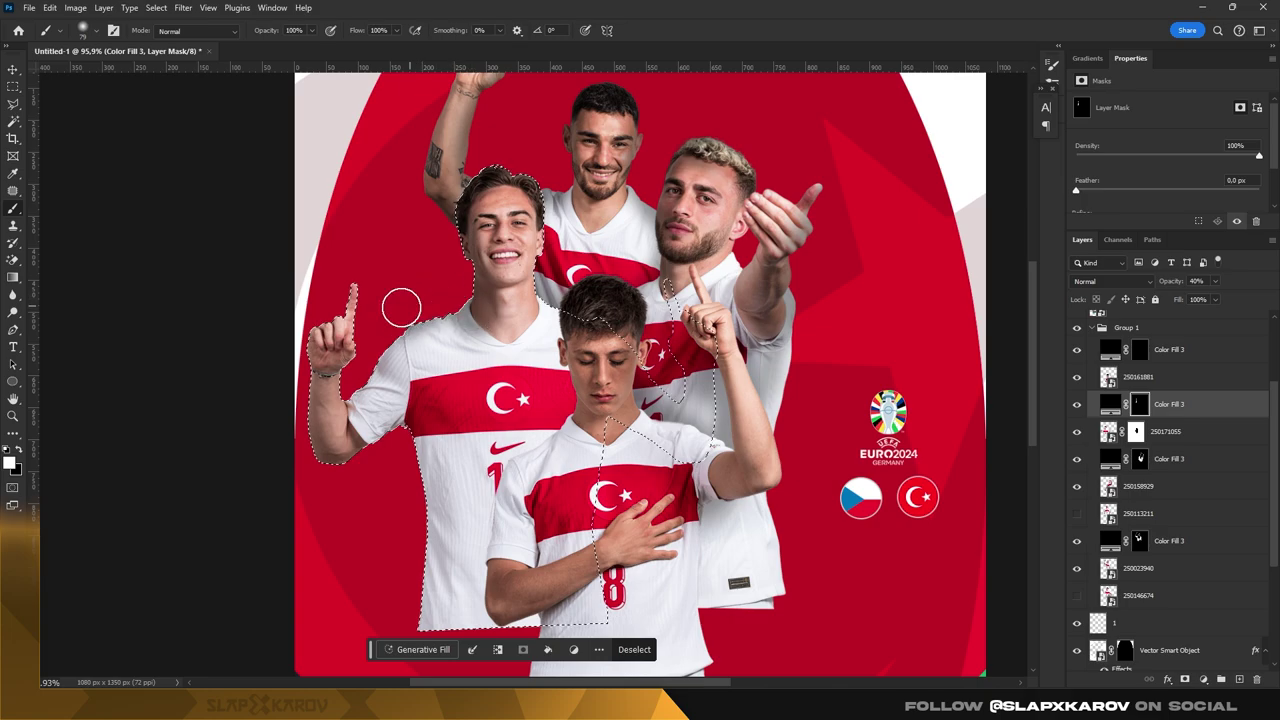
right_click(455, 333)
drag(457, 228, 480, 160)
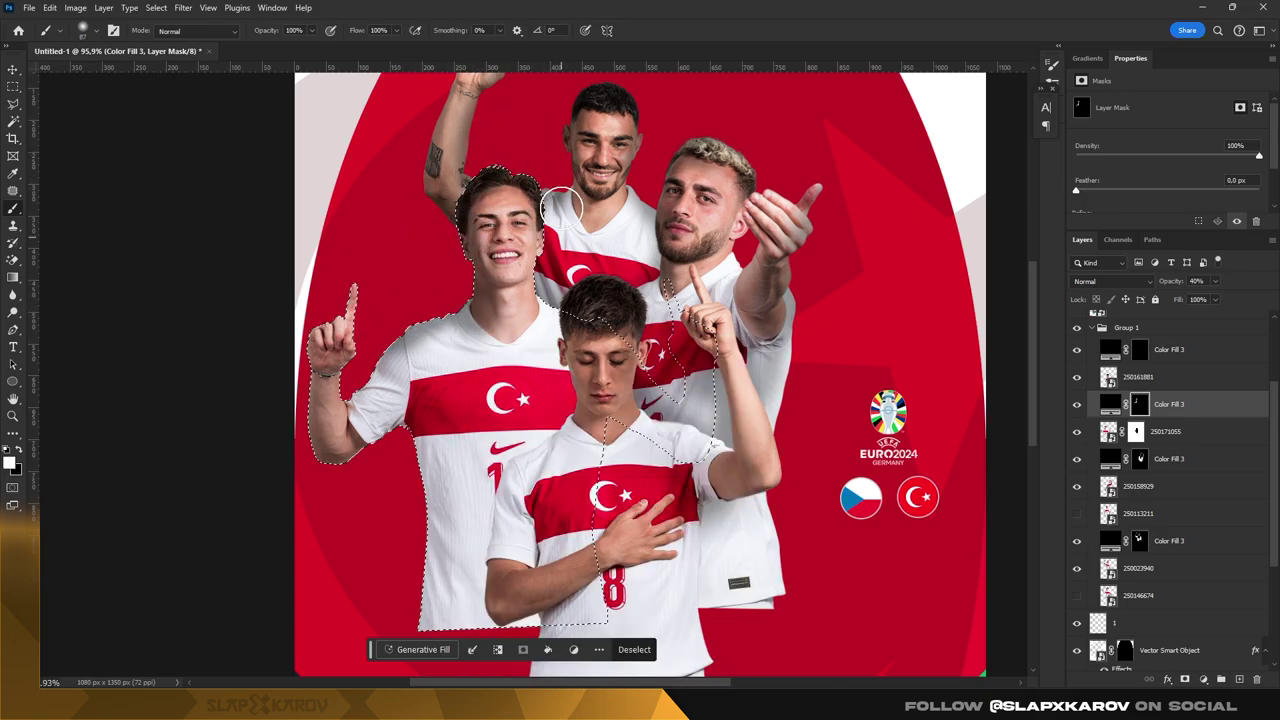
key(x)
drag(466, 249, 450, 249)
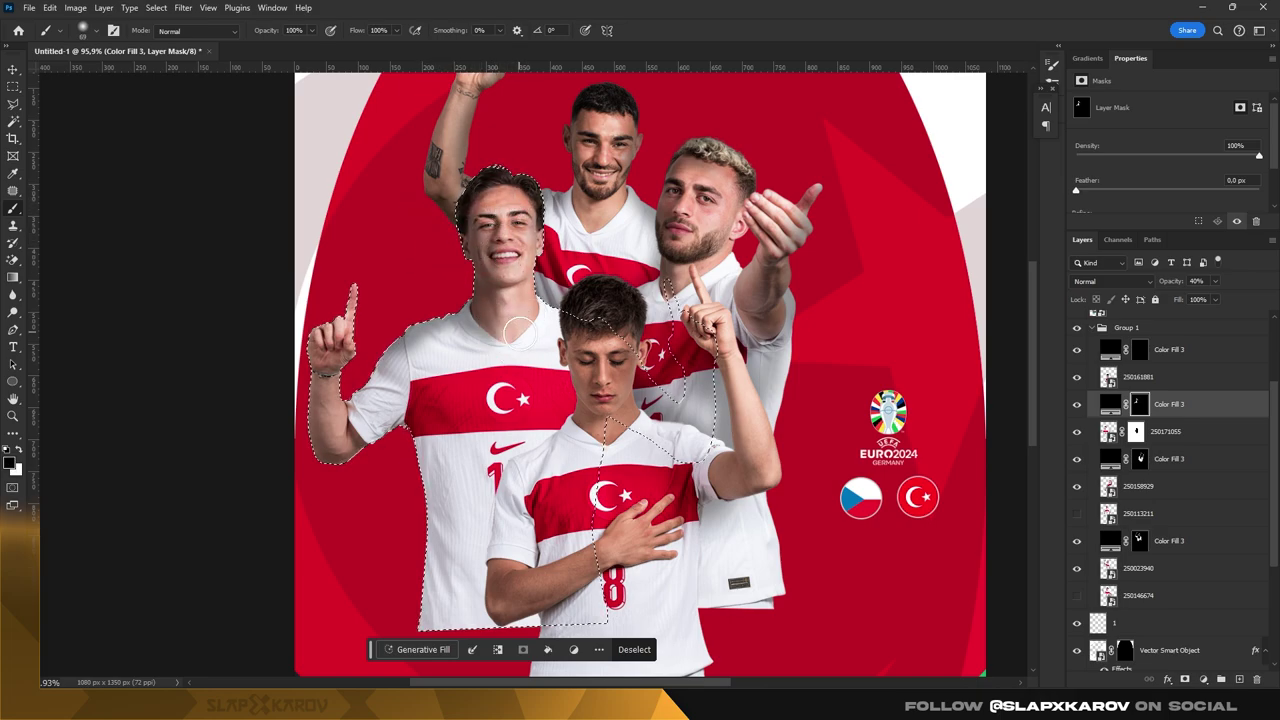
key(x)
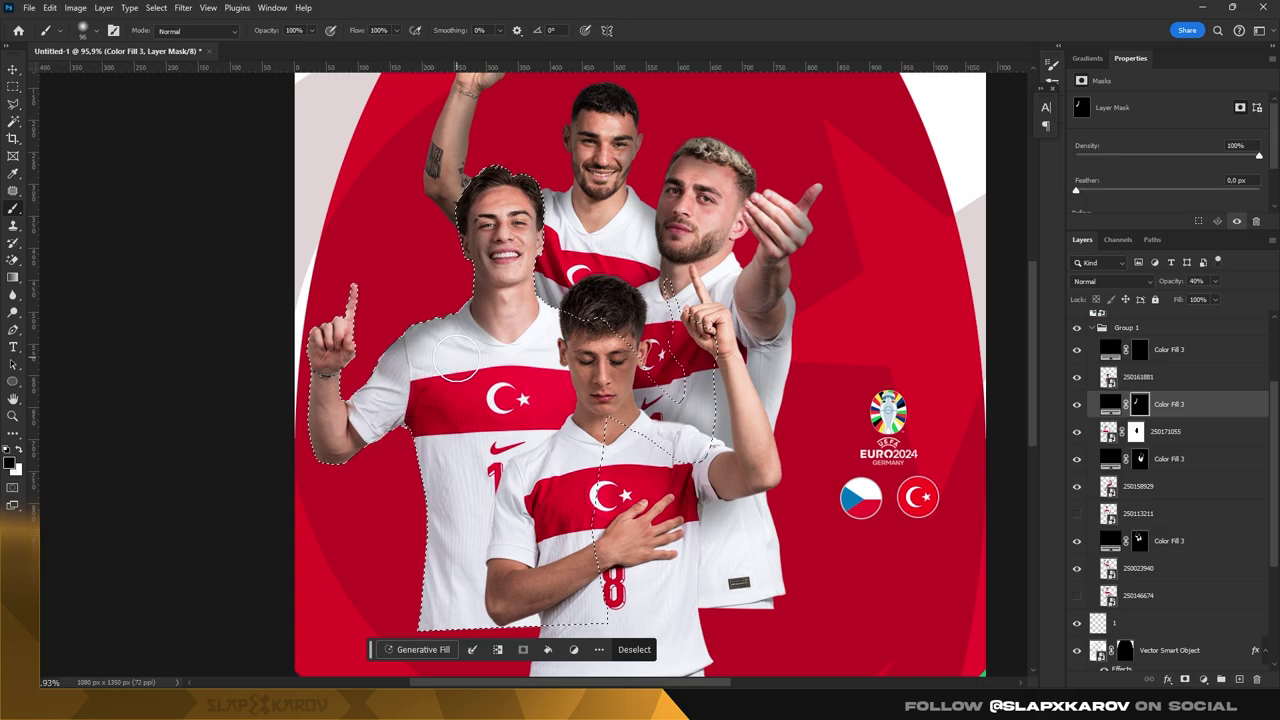
alt+right_click(379, 338)
key(x)
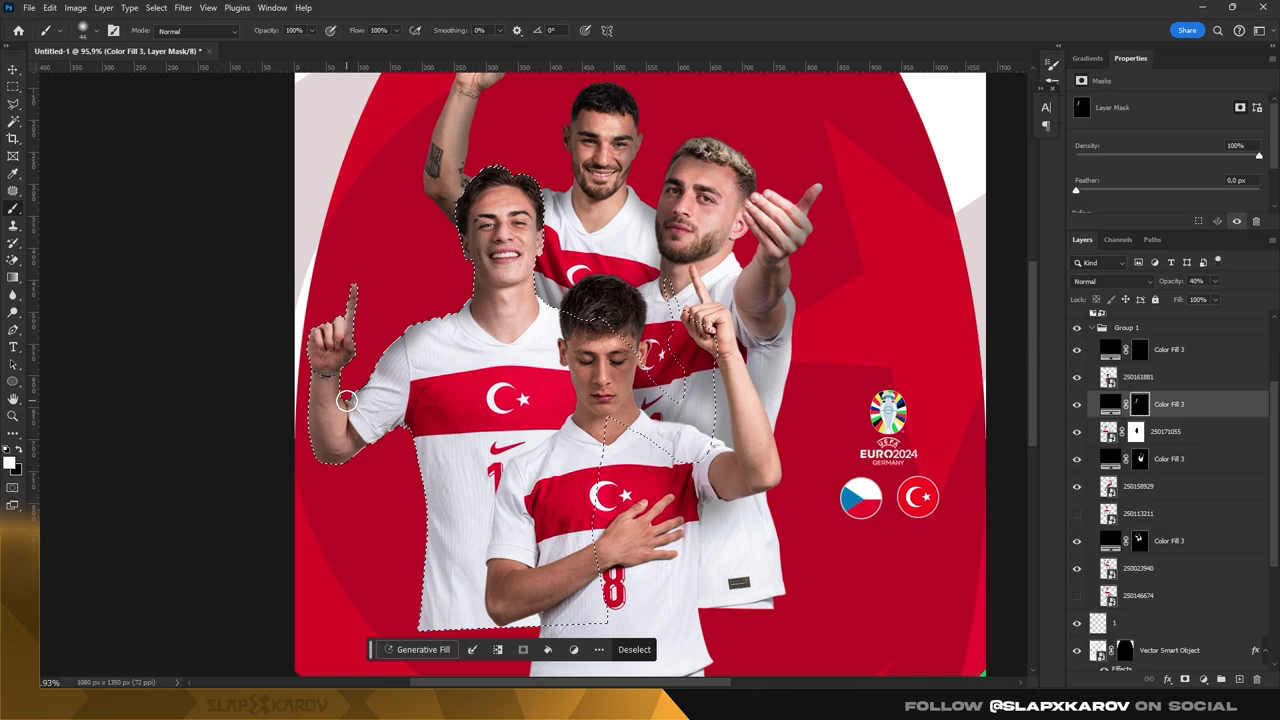
- Enlarge the brush and keep shading where the centre player overlaps the left player
scroll(380, 430, down, 2)
key(bracketright)
scroll(395, 400, down, 3)
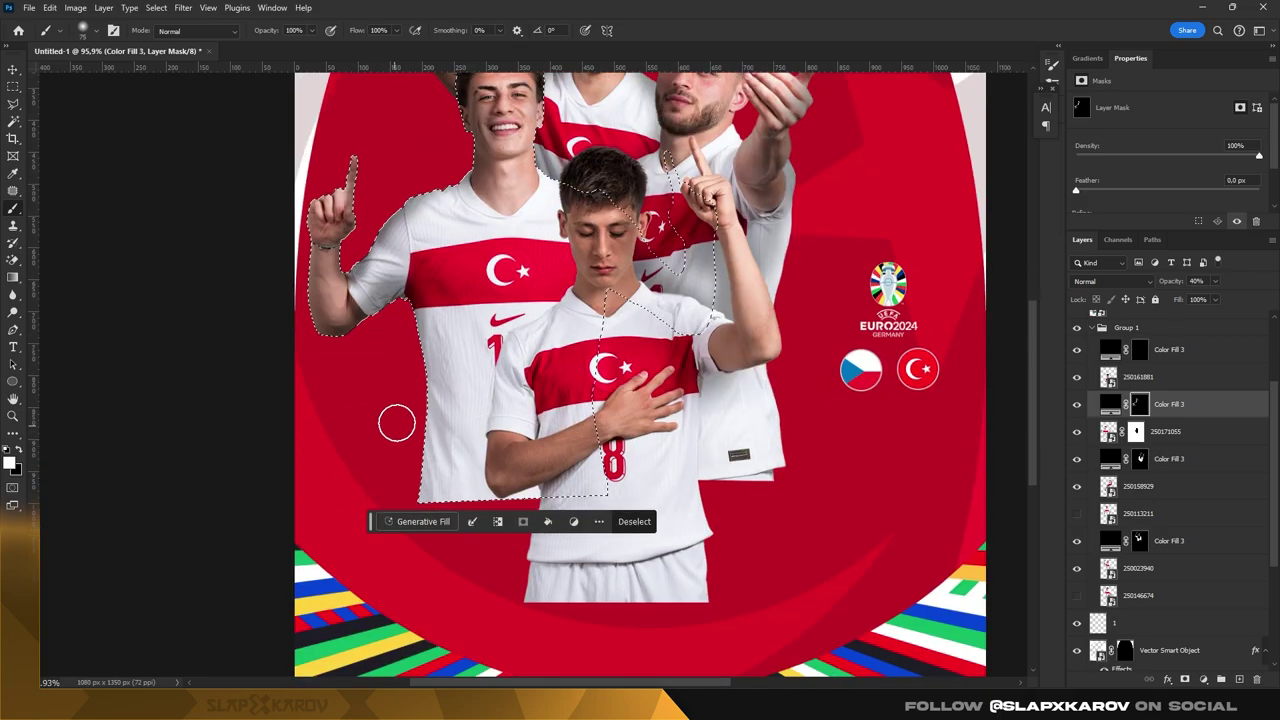
scroll(394, 320, down, 3)
scroll(391, 330, up, 2)
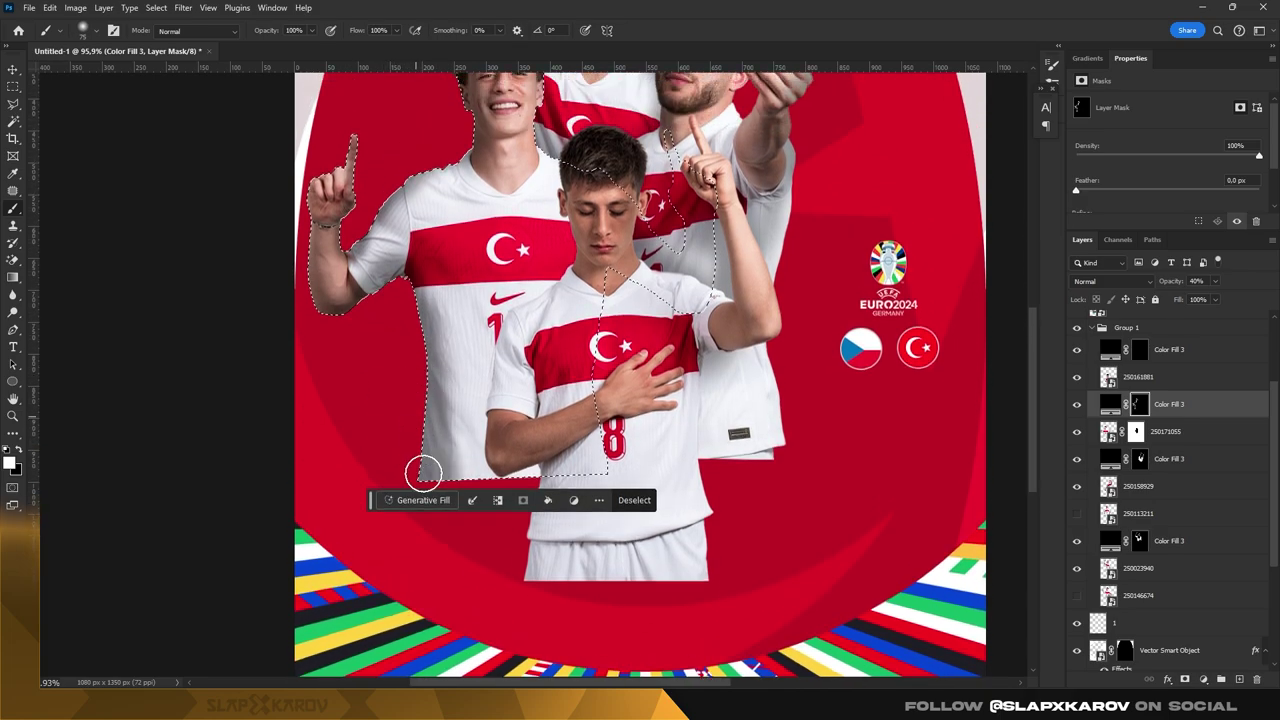
scroll(405, 415, up, 2)
scroll(409, 389, down, 1)
key(bracketright)
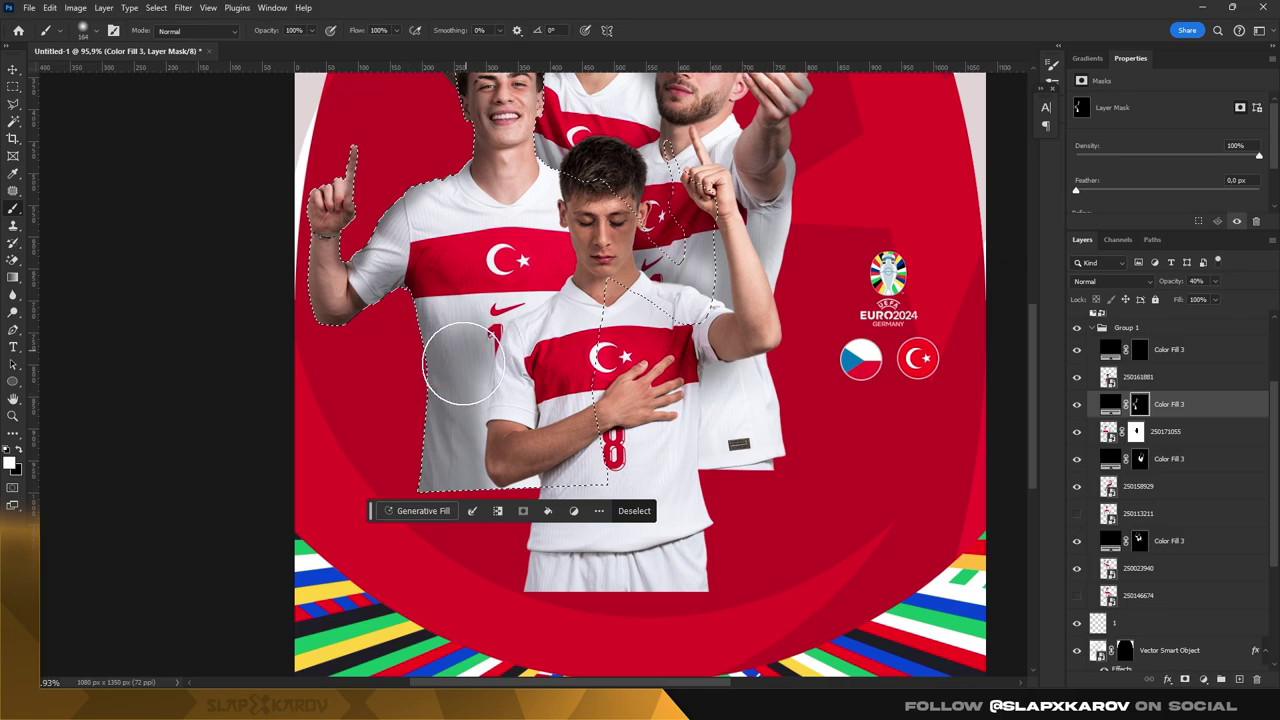
scroll(520, 380, up, 1)
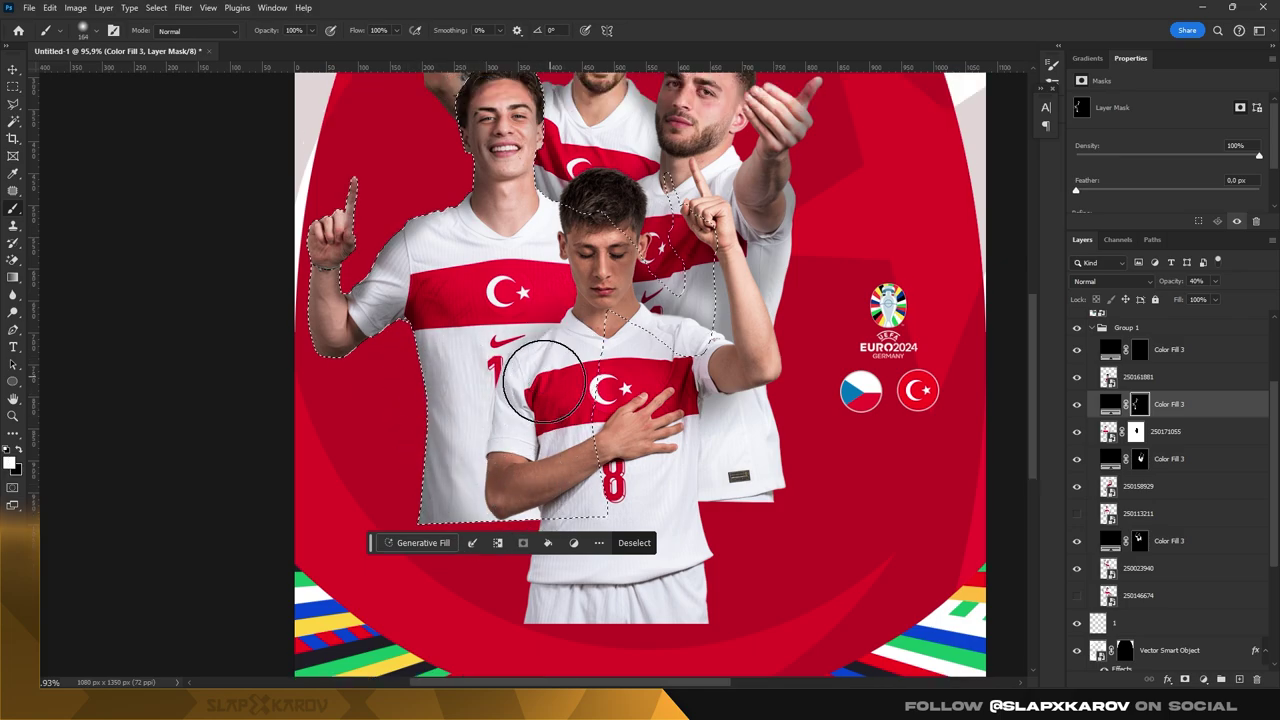
scroll(544, 381, down, 3)
scroll(565, 340, up, 2)
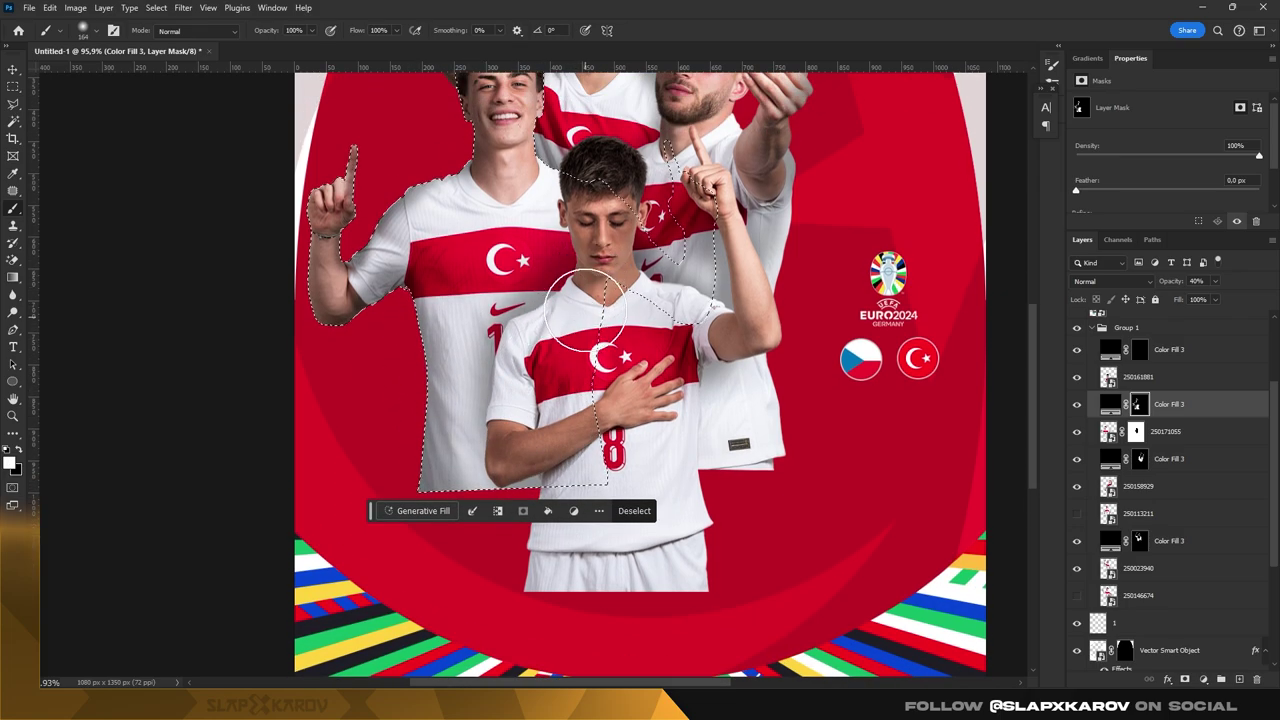
scroll(587, 287, up, 1)
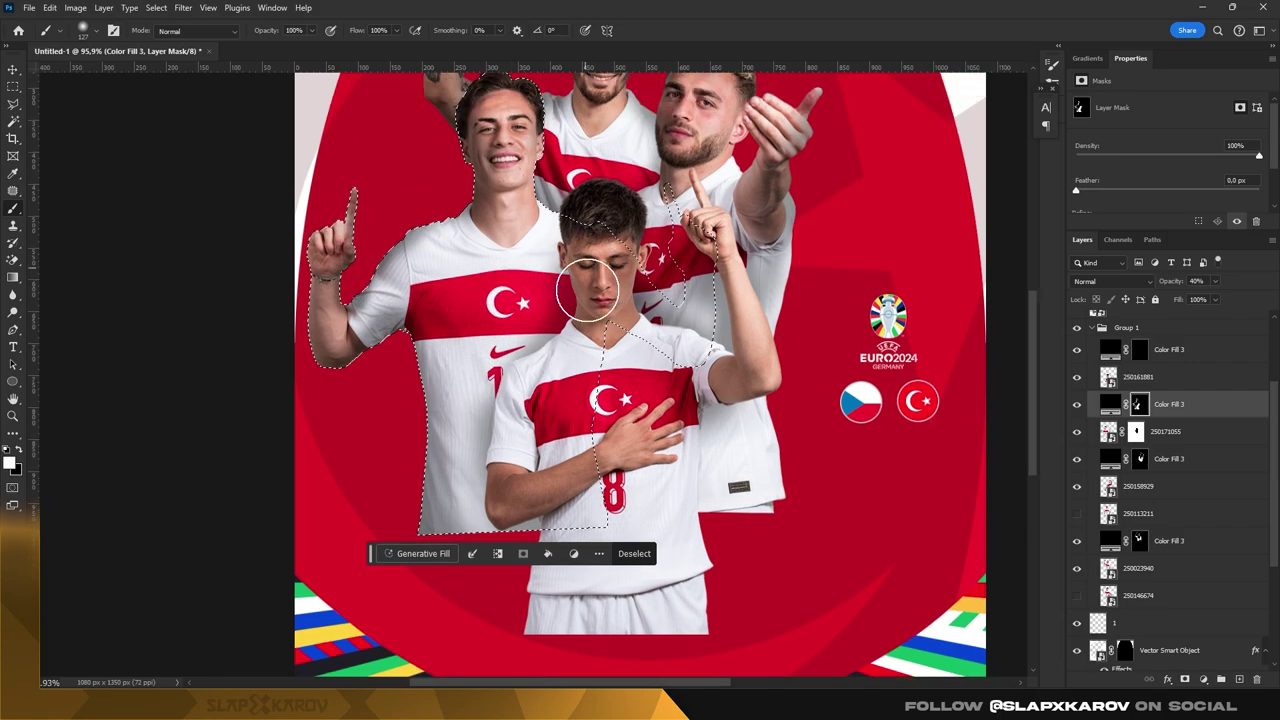
- Erase shading from the centre player's face, zoom out, and select layer 250161881's outline
drag(587, 287, 550, 240)
key(x)
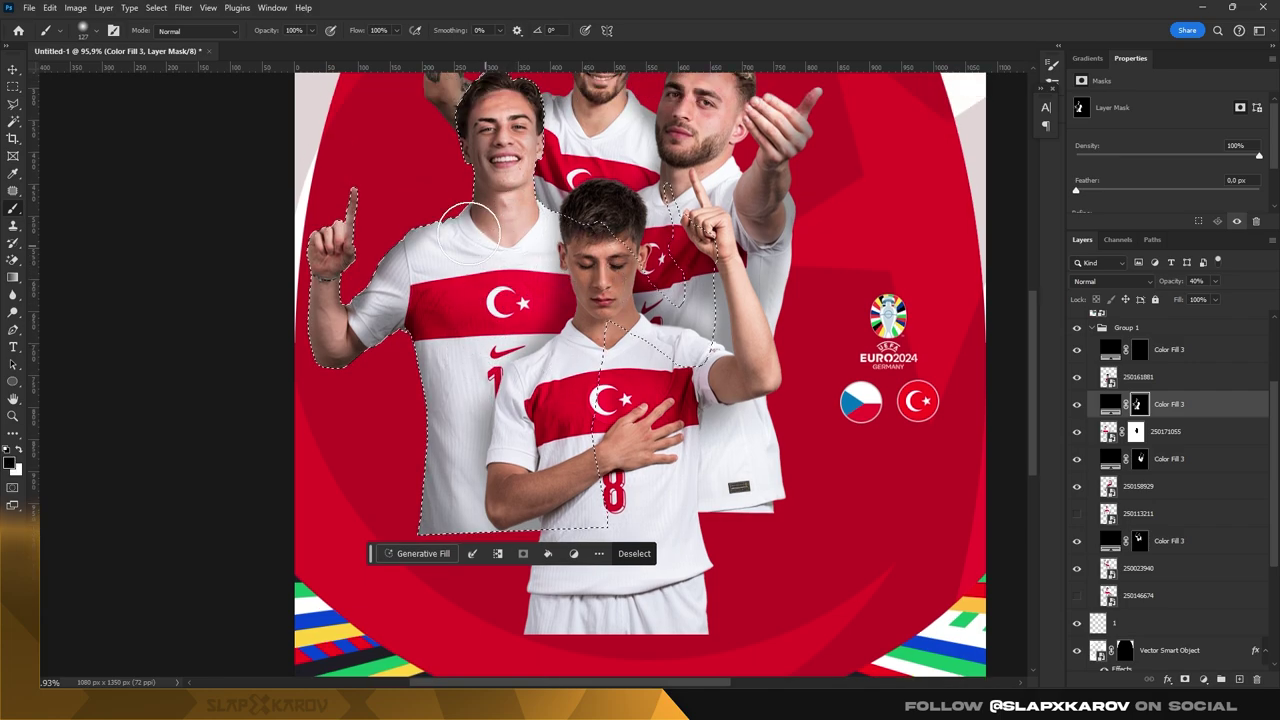
key(z)
drag(468, 228, 440, 228)
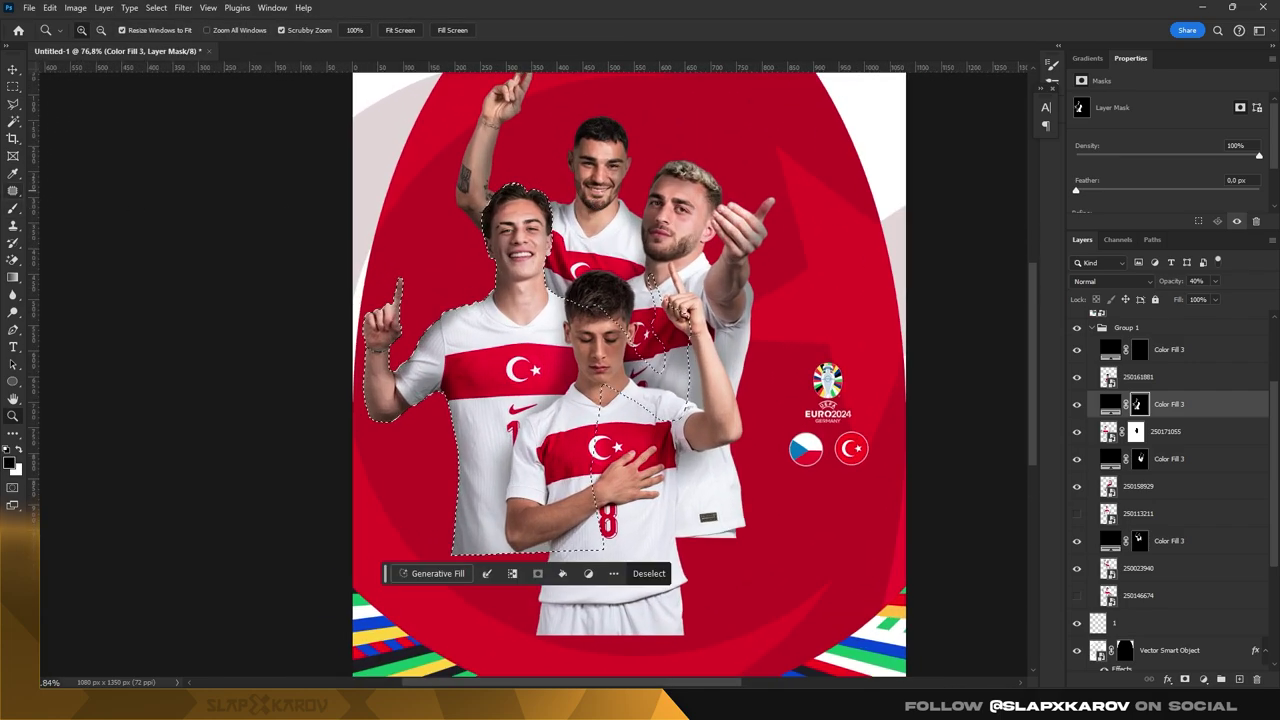
key(m)
key(ctrl+z)
click(1153, 385)
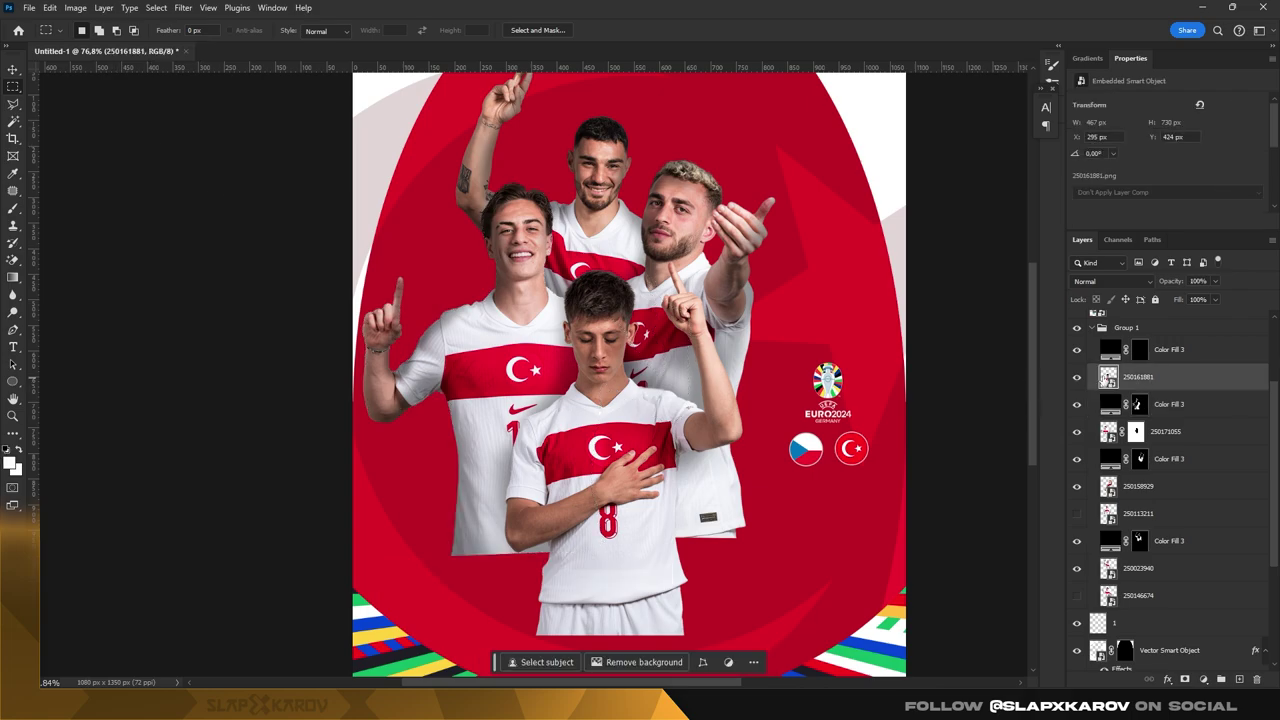
- Paint shadow on the top Color Fill mask near the centre player's head and raised arm
click(1191, 350)
scroll(560, 360, up, 3)
key(b)
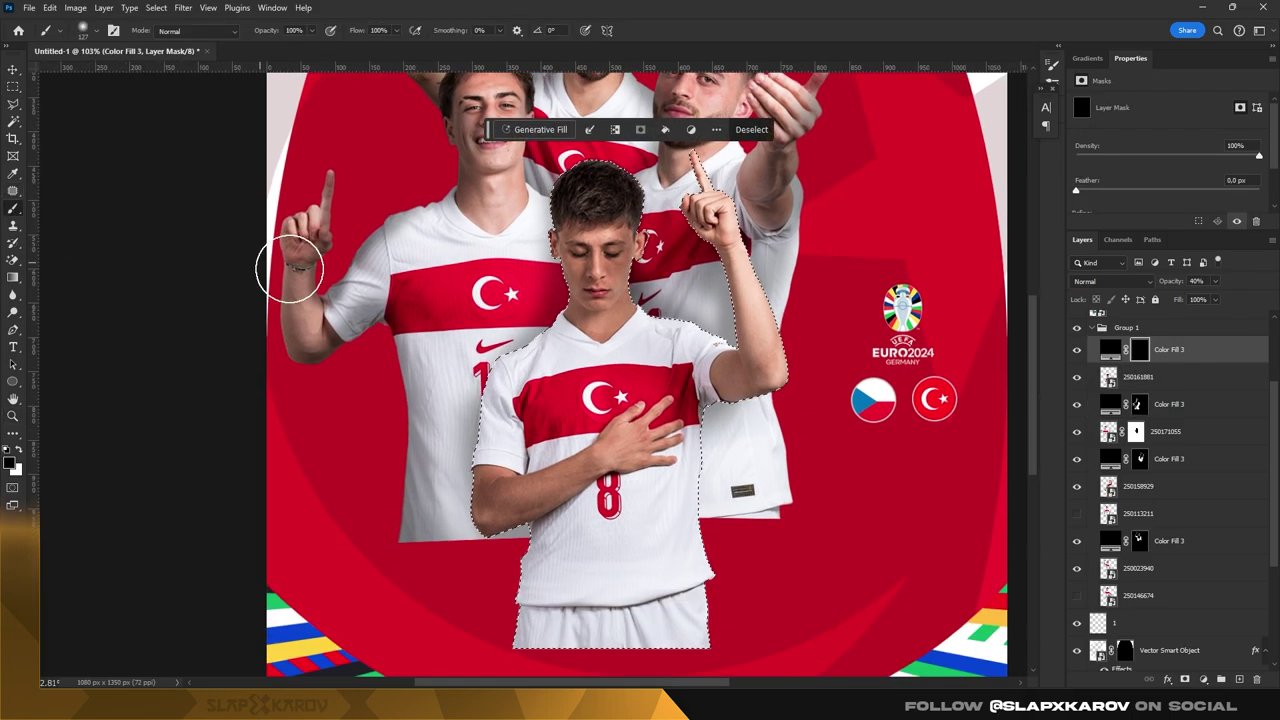
scroll(543, 243, up, 2)
scroll(594, 275, up, 2)
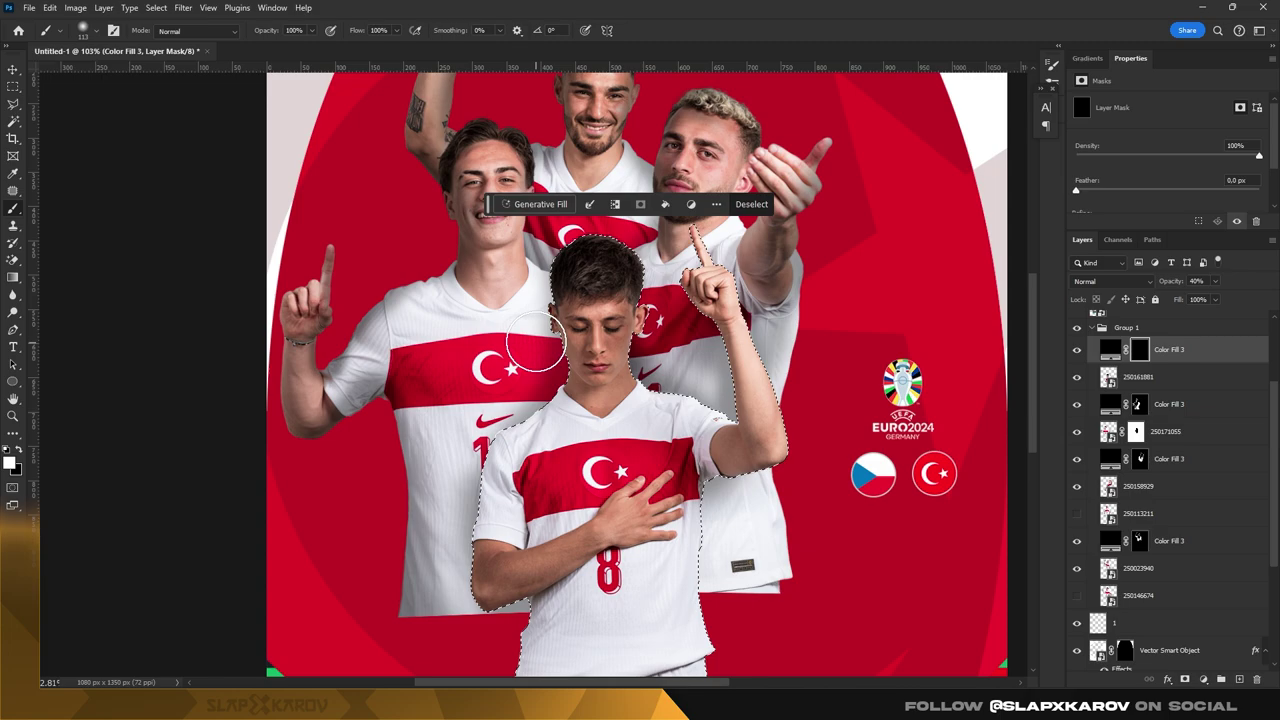
drag(535, 343, 515, 335)
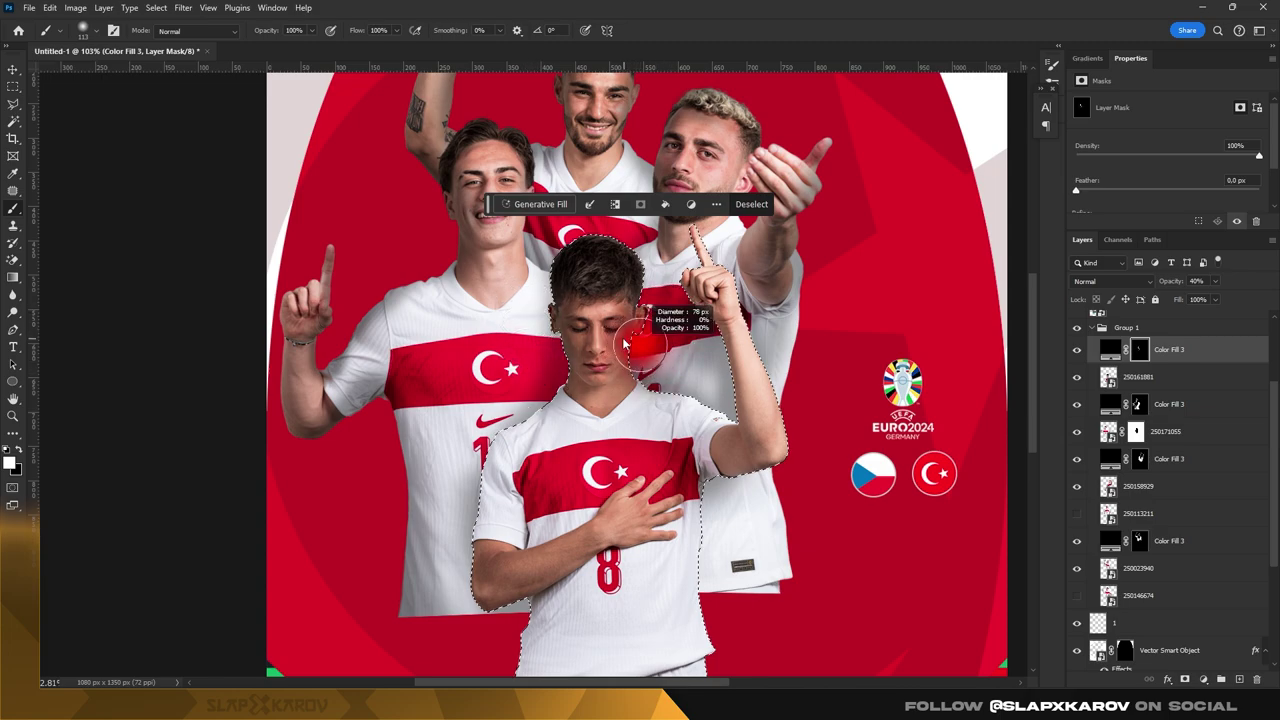
drag(624, 344, 600, 344)
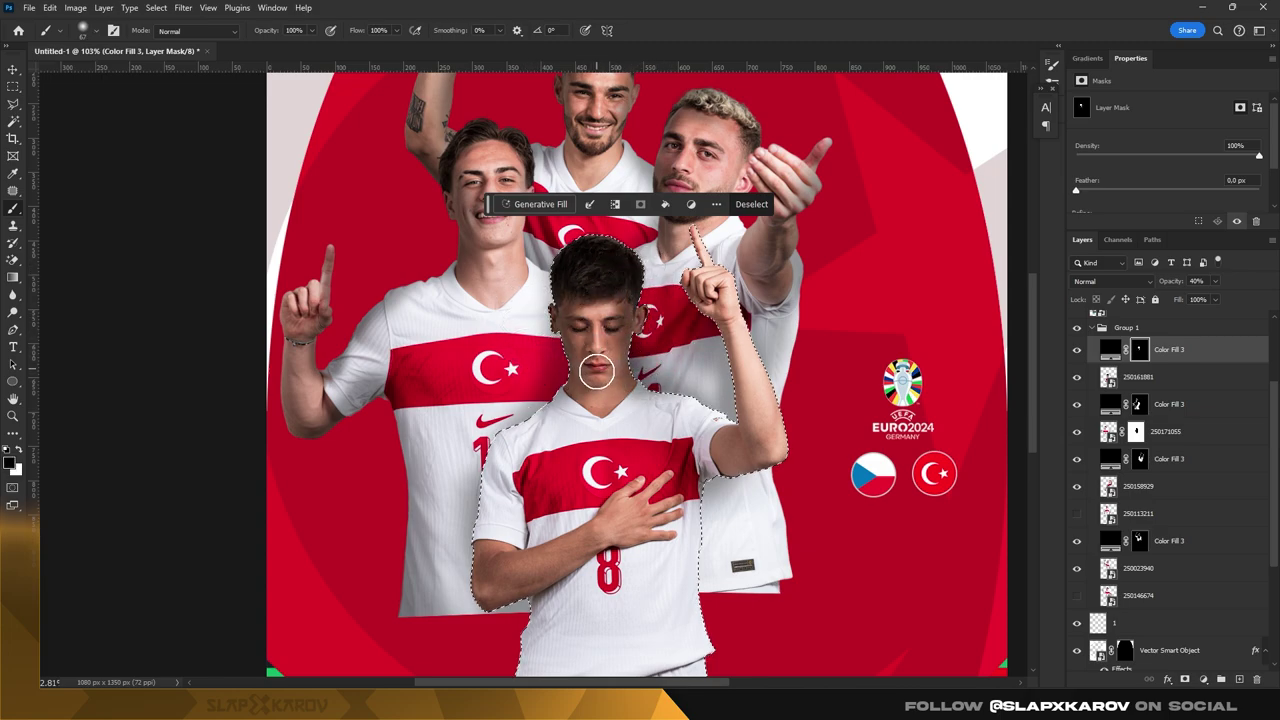
drag(699, 313, 683, 381)
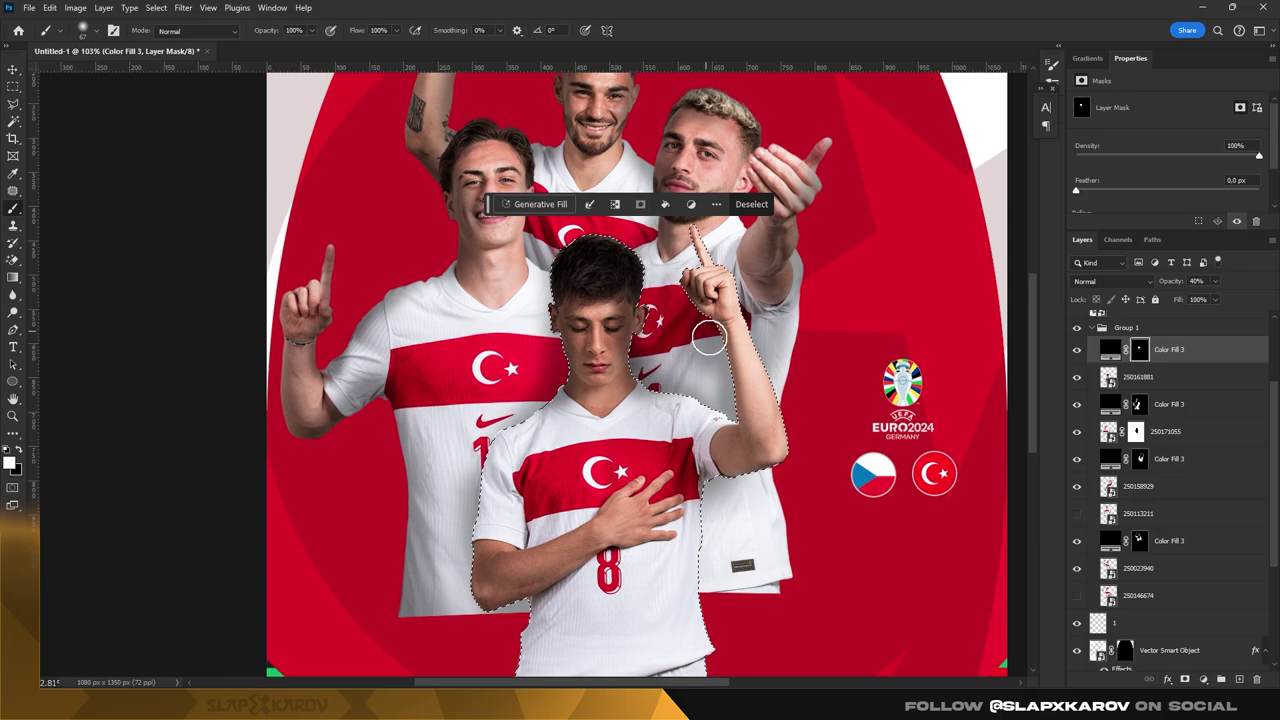
- Repaint the shading around the number 8, alternating black and white with a ~37 px brush
scroll(636, 369, down, 2)
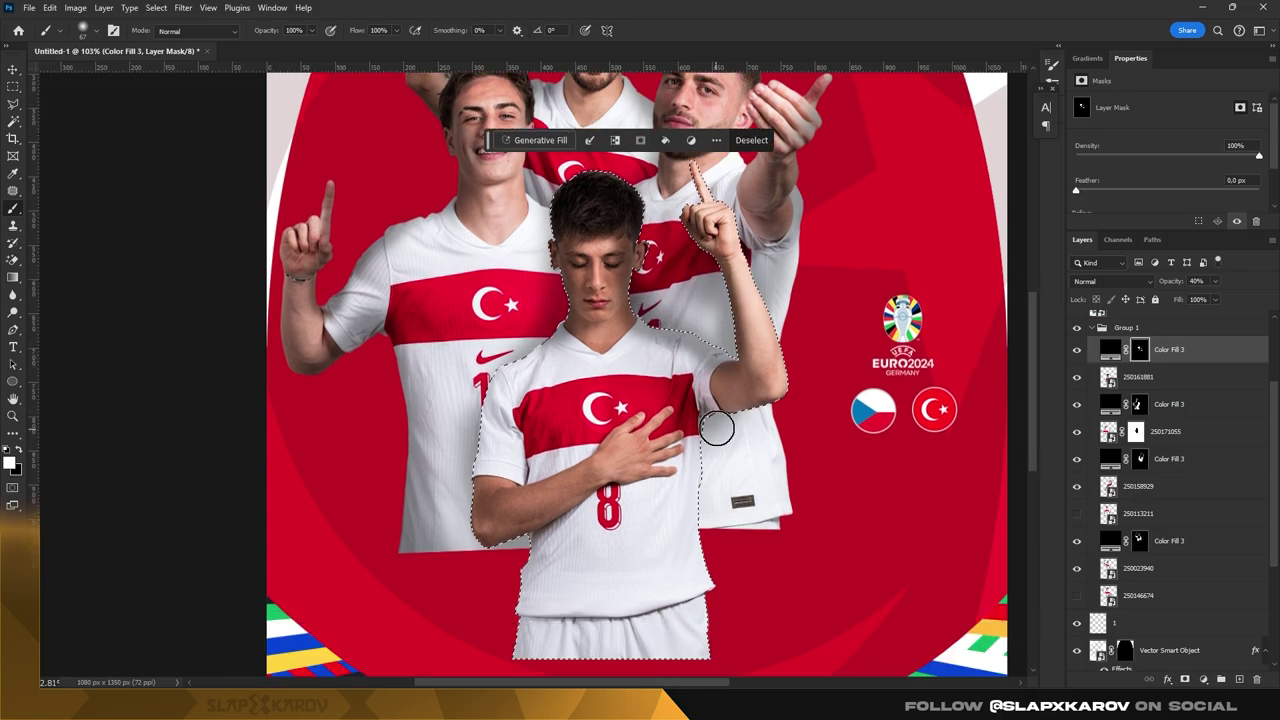
scroll(636, 369, down, 2)
key(bracketright)
key(bracketright)
key(bracketright)
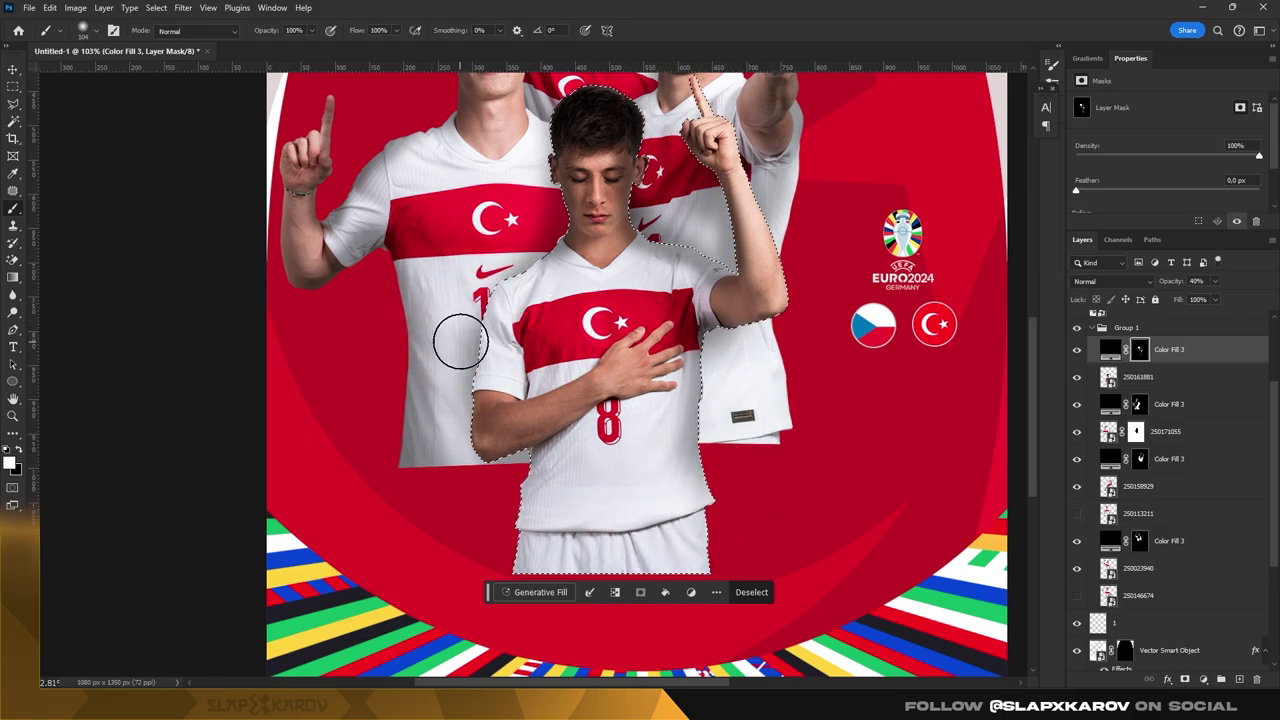
key(bracketleft)
key(bracketleft)
key(bracketleft)
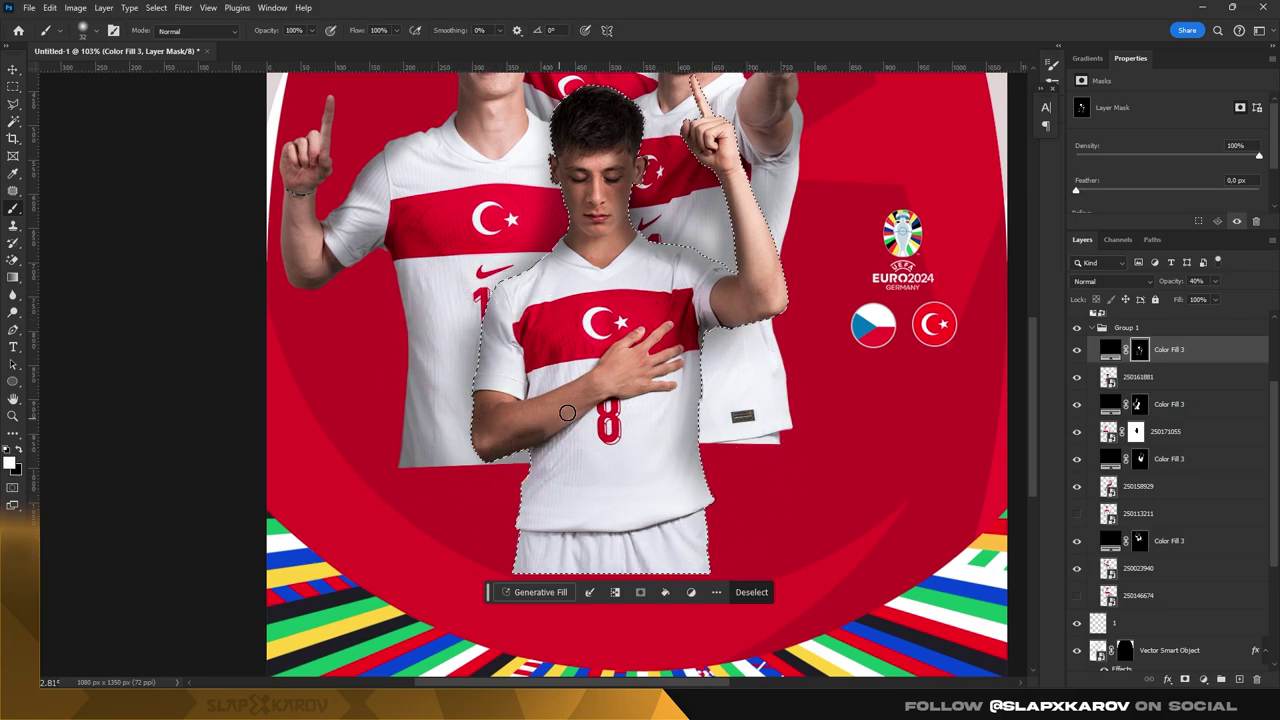
key(bracketright)
key(bracketright)
key(bracketright)
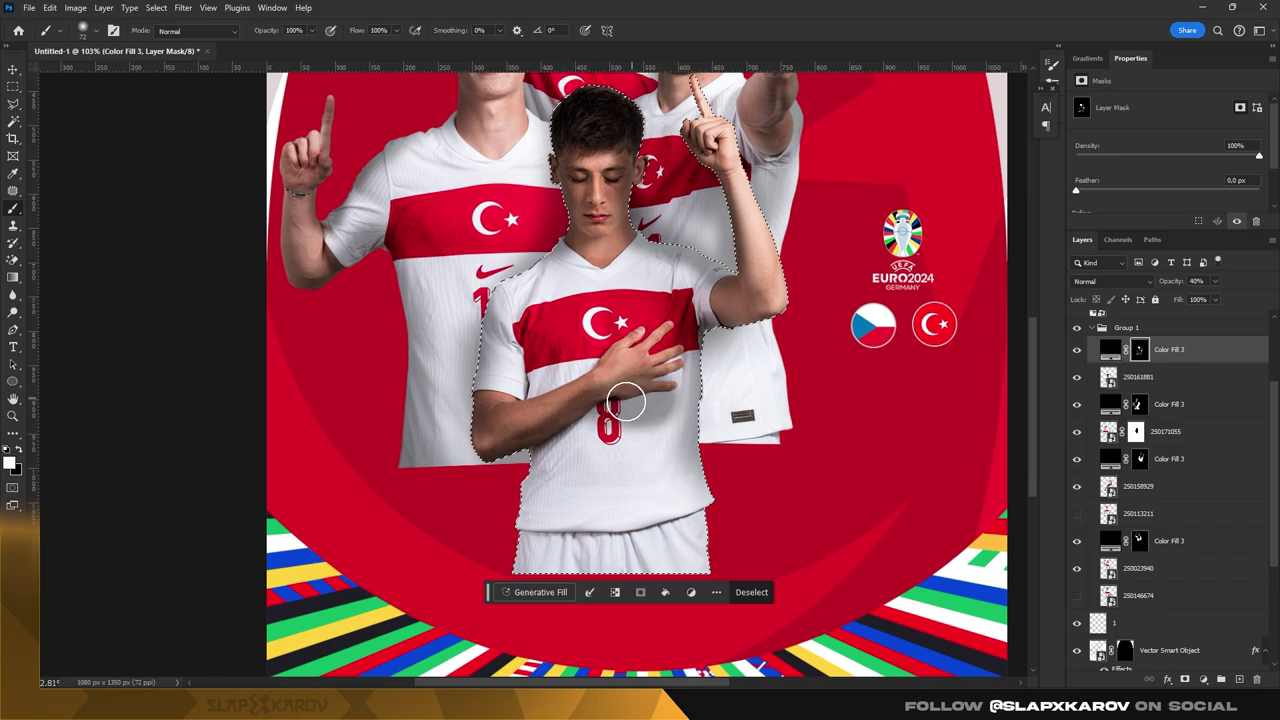
key(x)
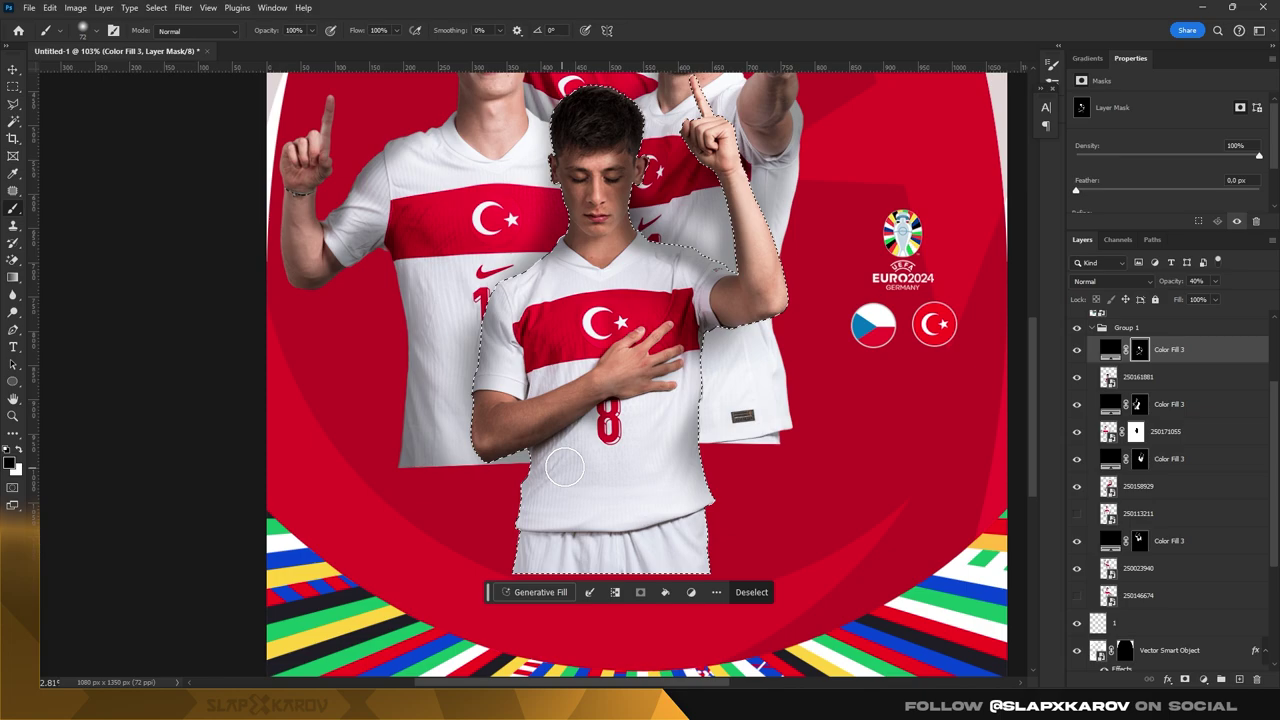
drag(528, 457, 603, 429)
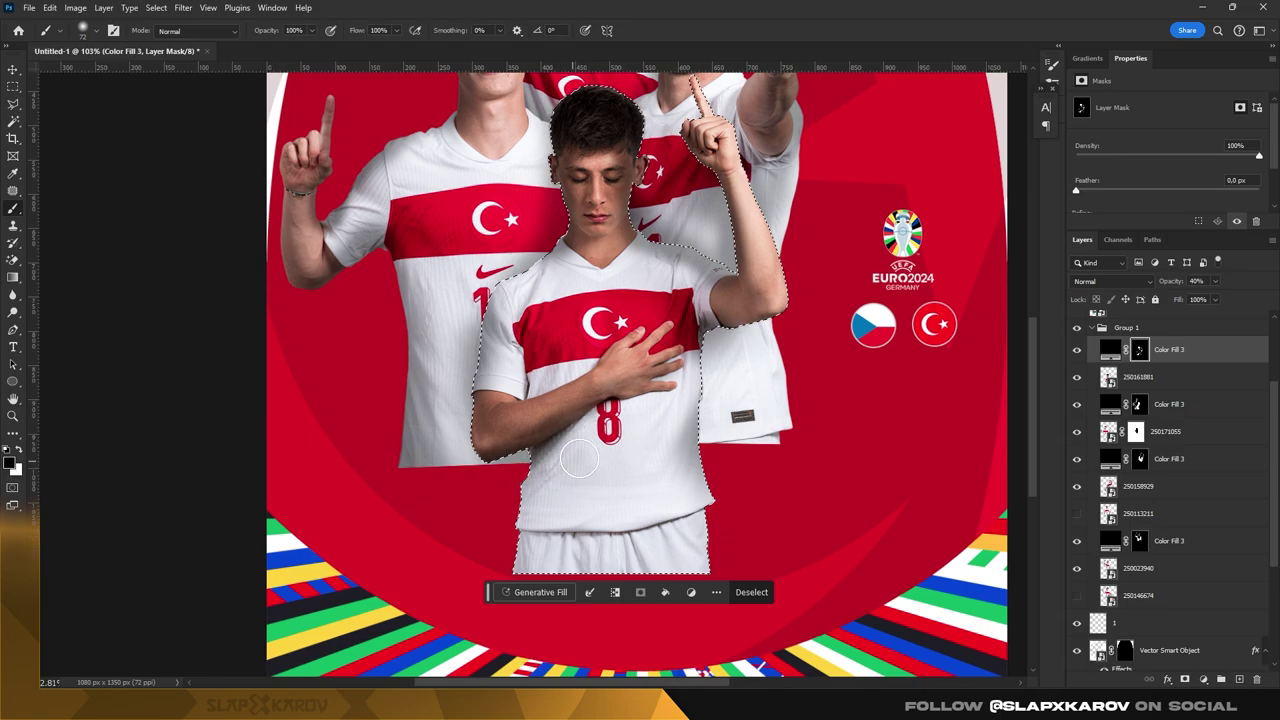
key(x)
key(x)
key(x)
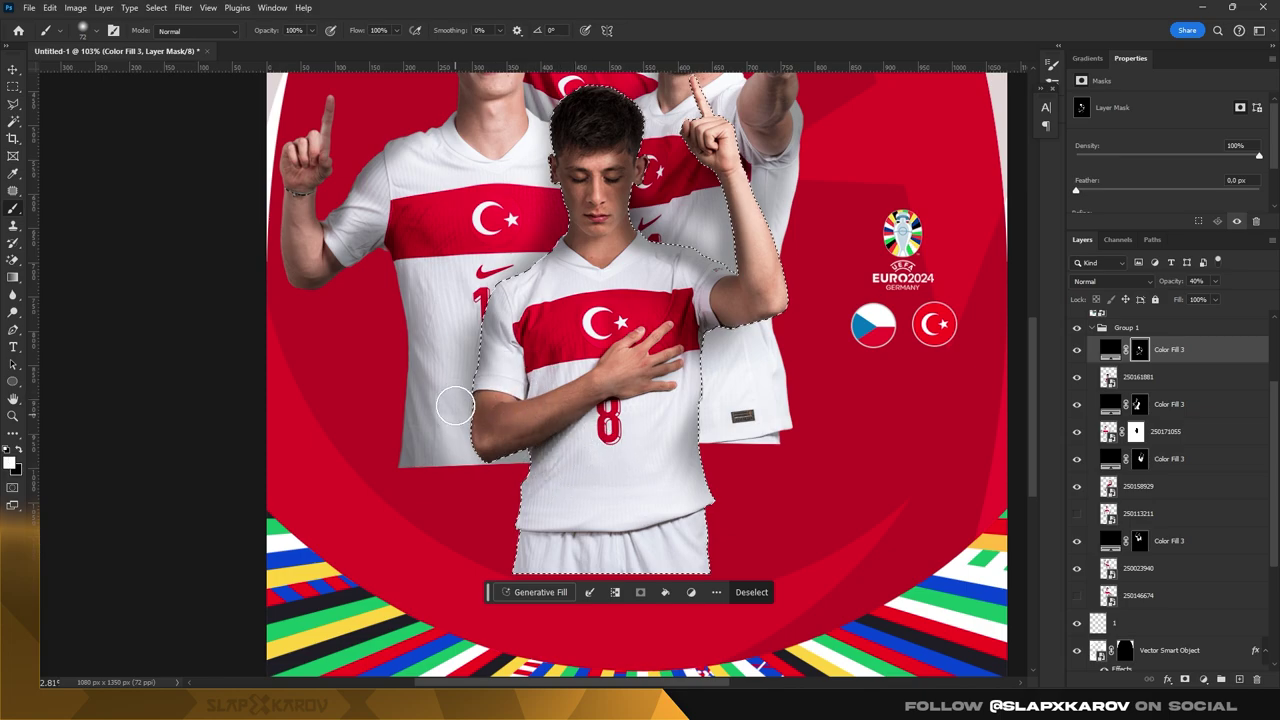
drag(524, 352, 506, 360)
key(x)
key(x)
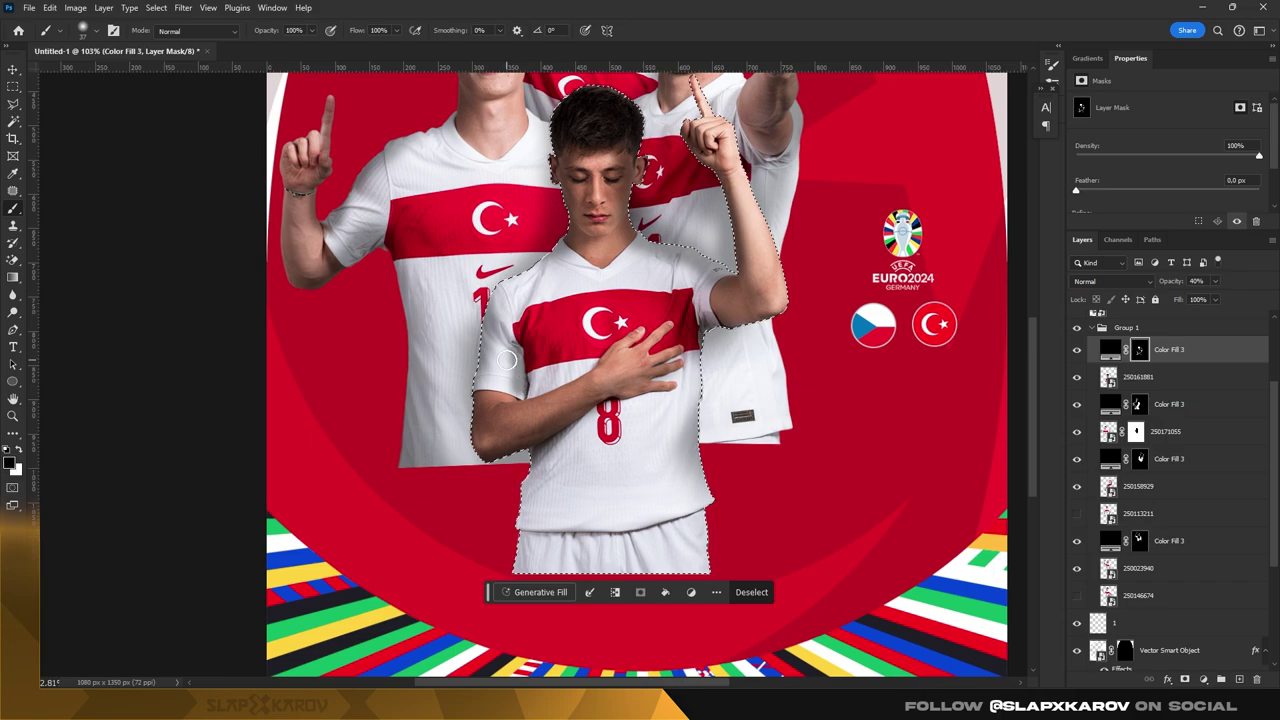
key(x)
key(x)
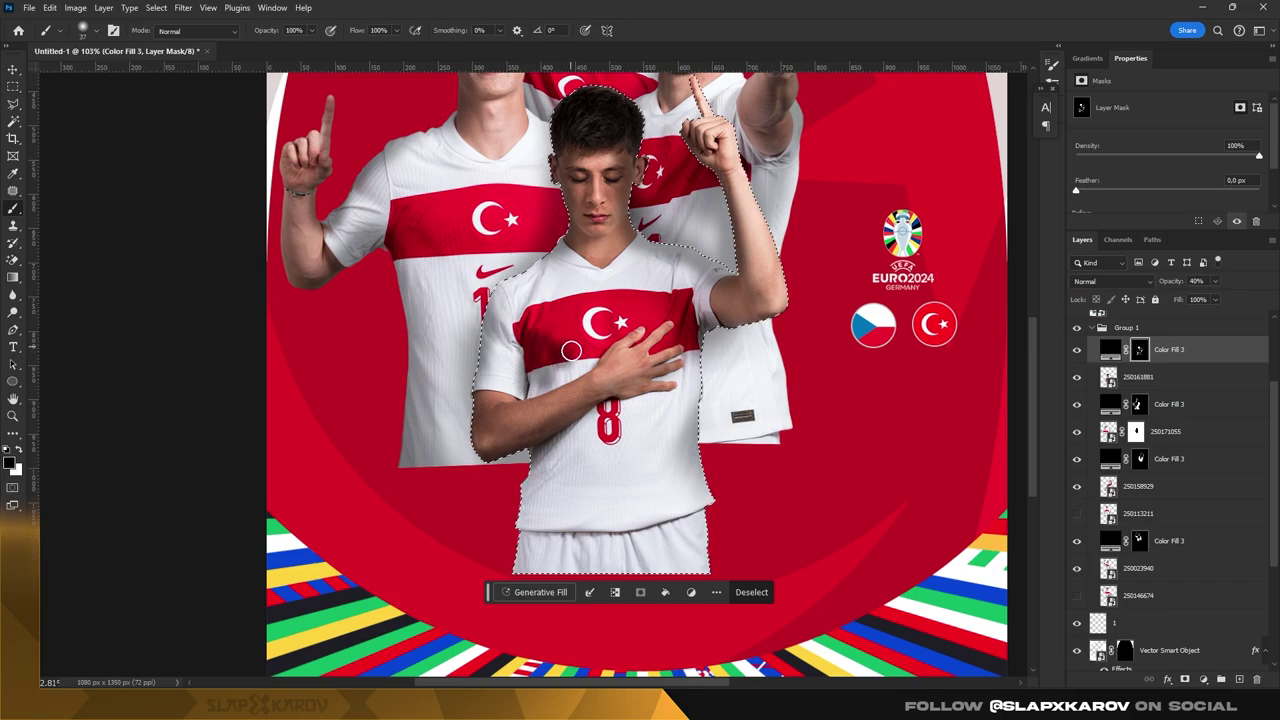
- Zoom in and refine the mask along the raised arm and shoulder edge
key(z)
scroll(590, 300, up, 3)
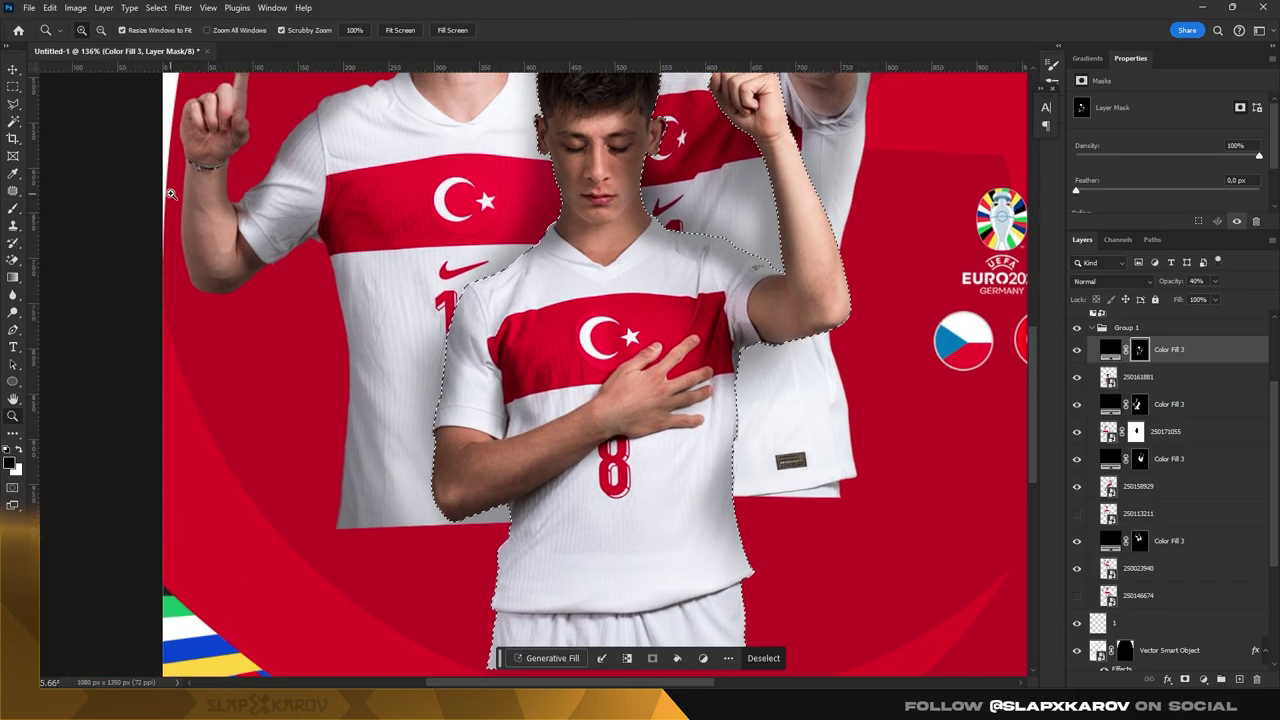
click(14, 207)
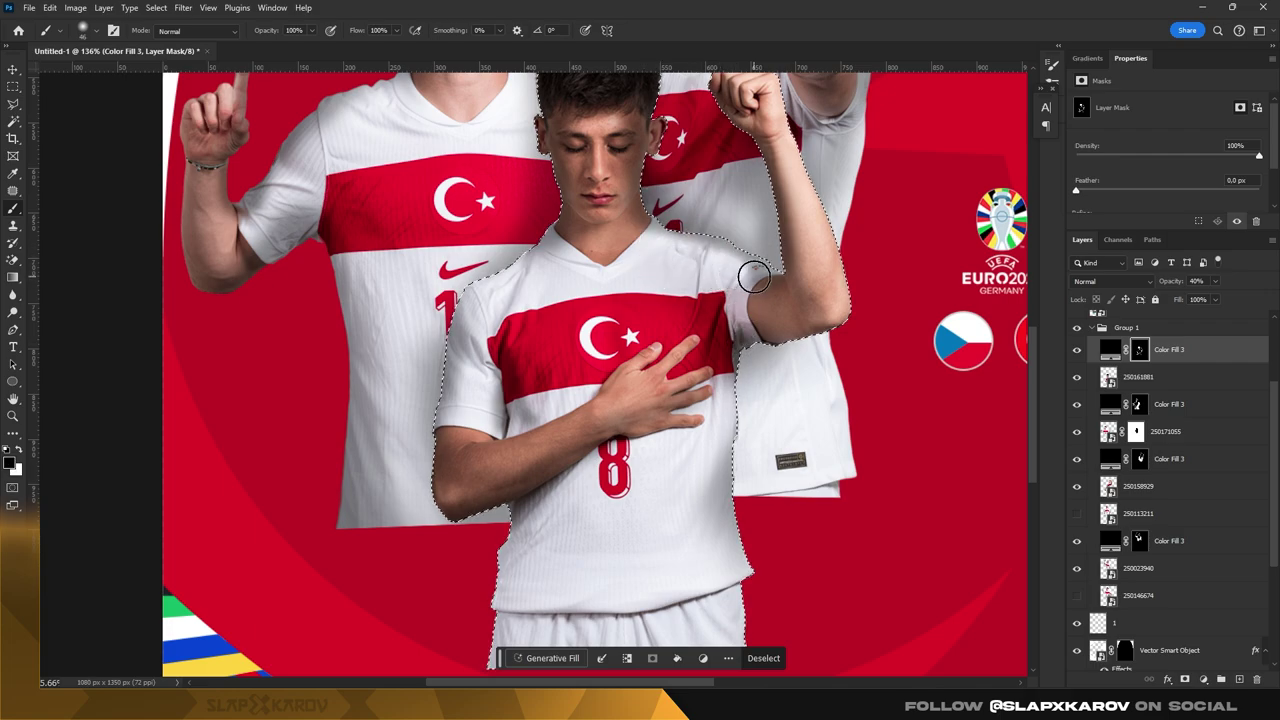
scroll(770, 270, up, 2)
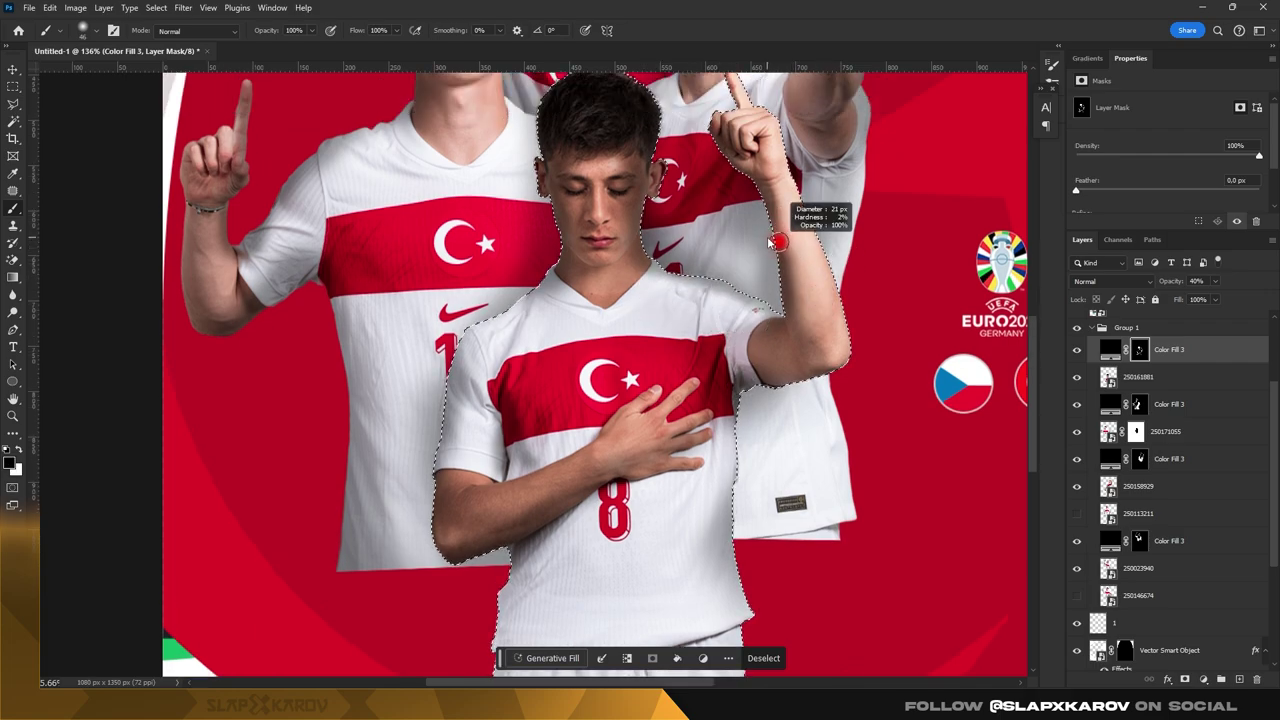
key(bracketleft)
key(bracketleft)
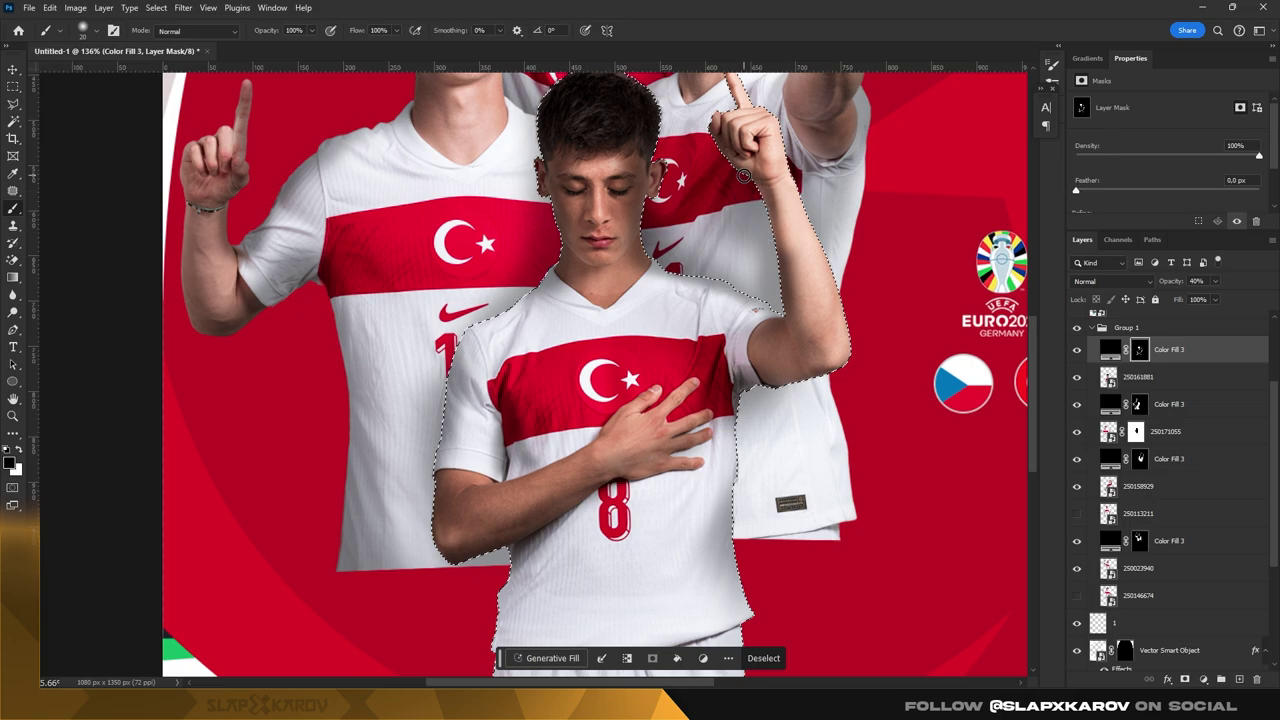
key(x)
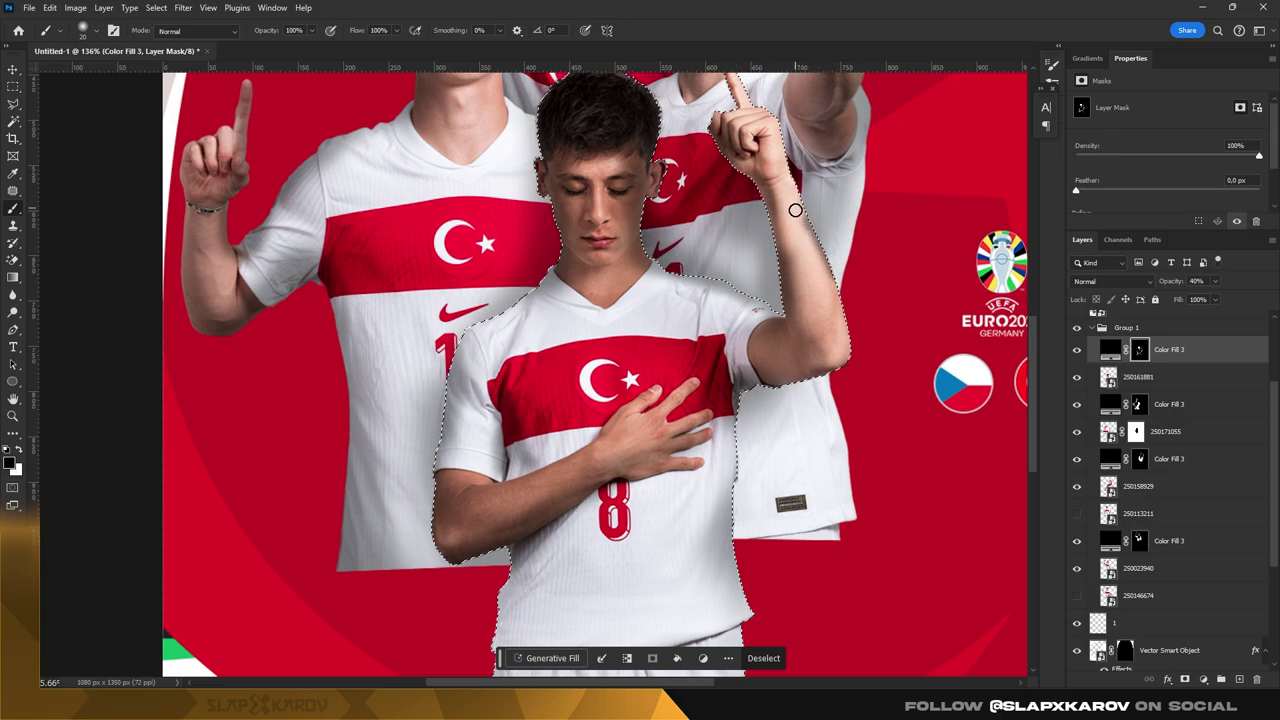
key(bracketright)
key(bracketright)
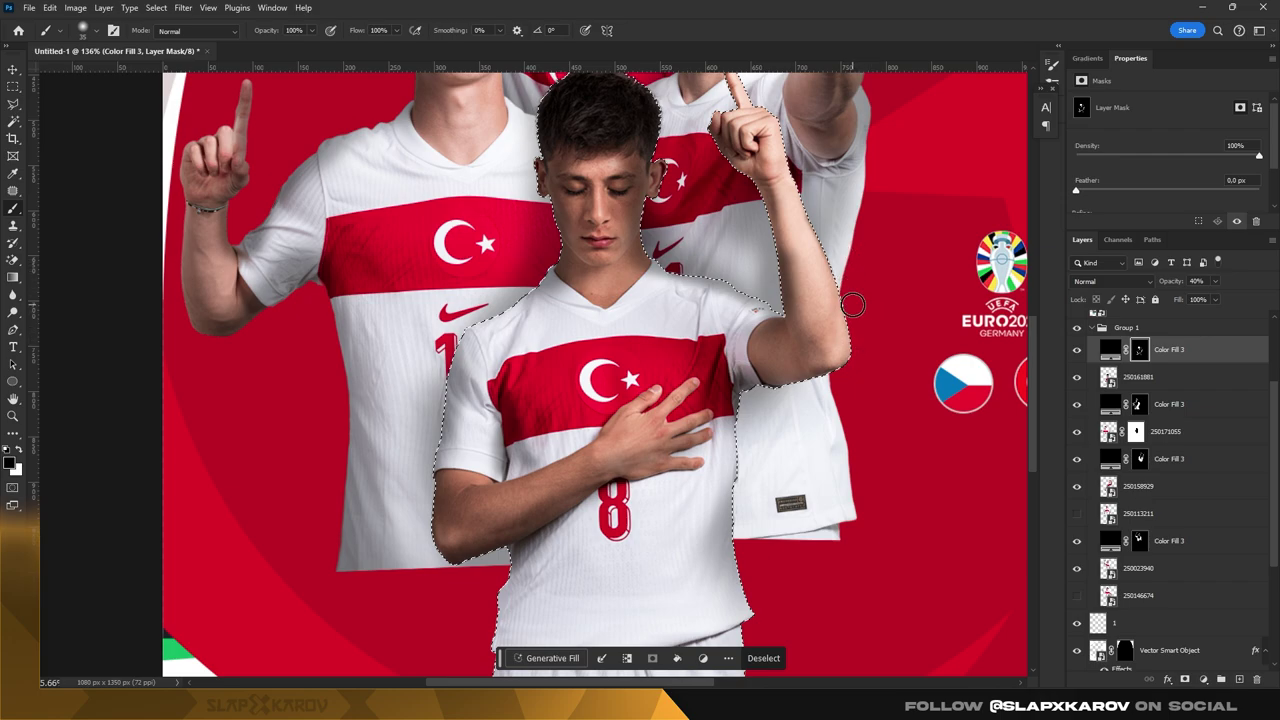
key(x)
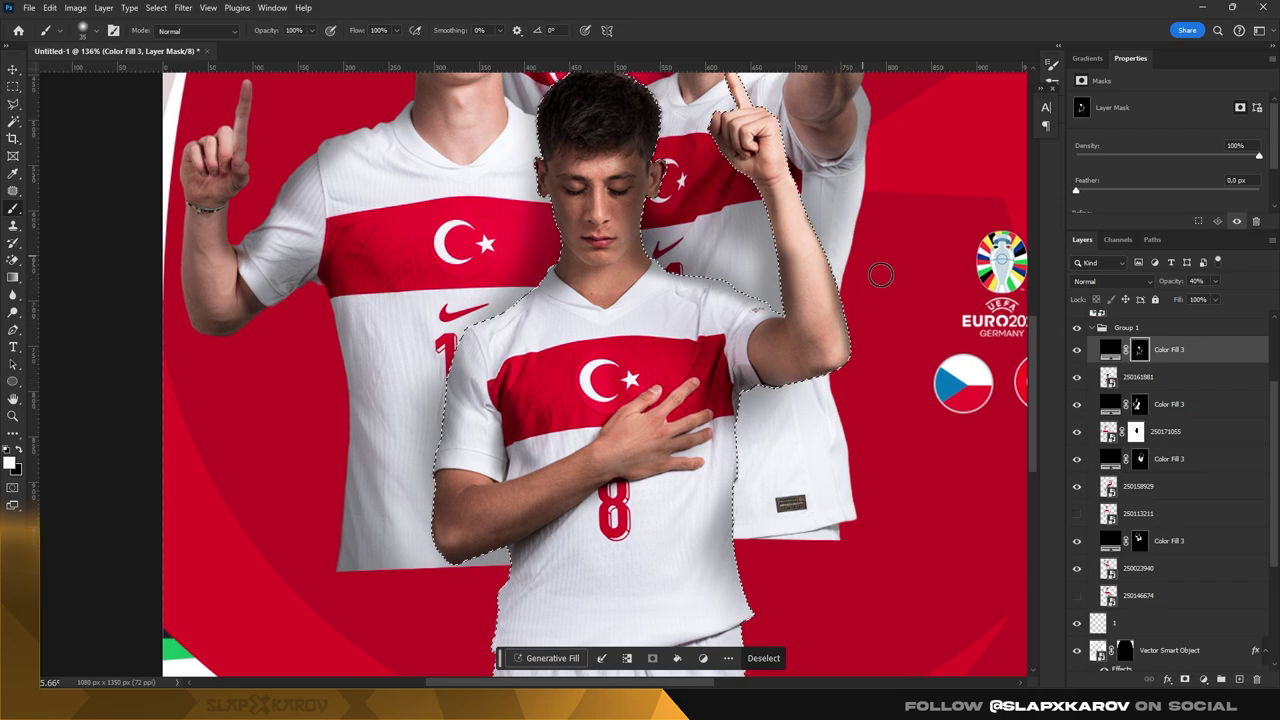
key(x)
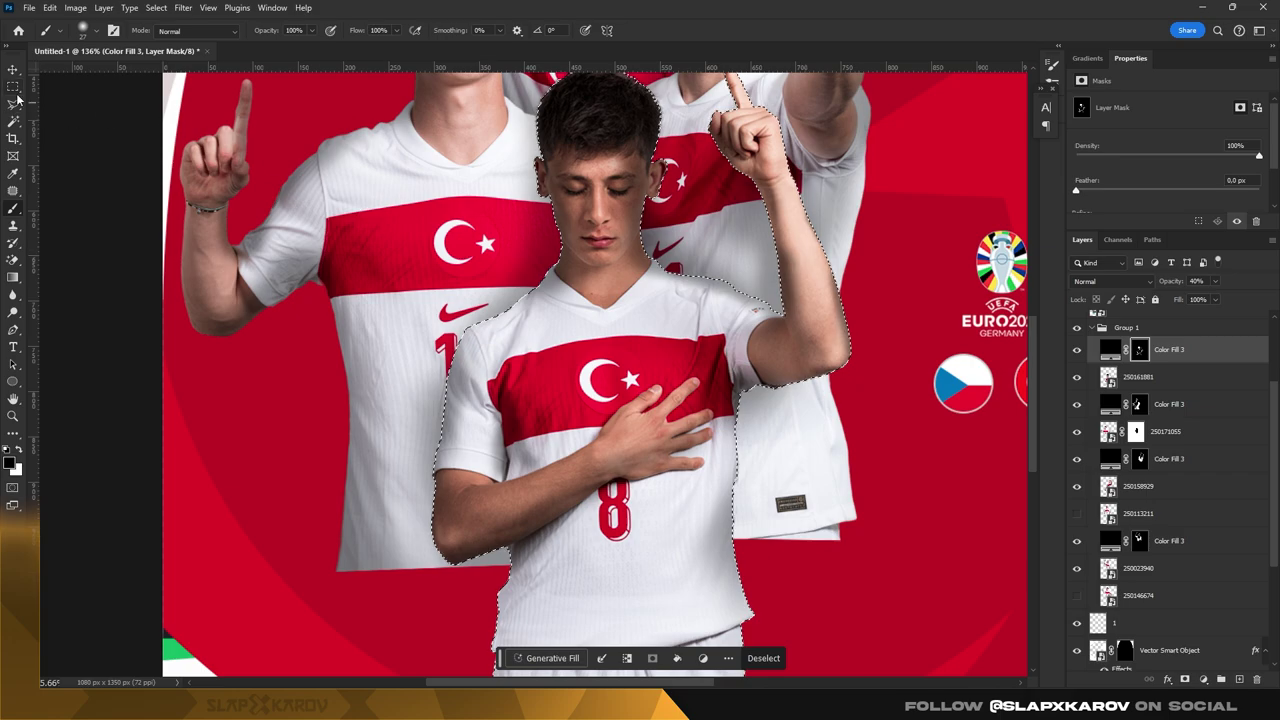
key(z)
scroll(556, 251, down, 5)
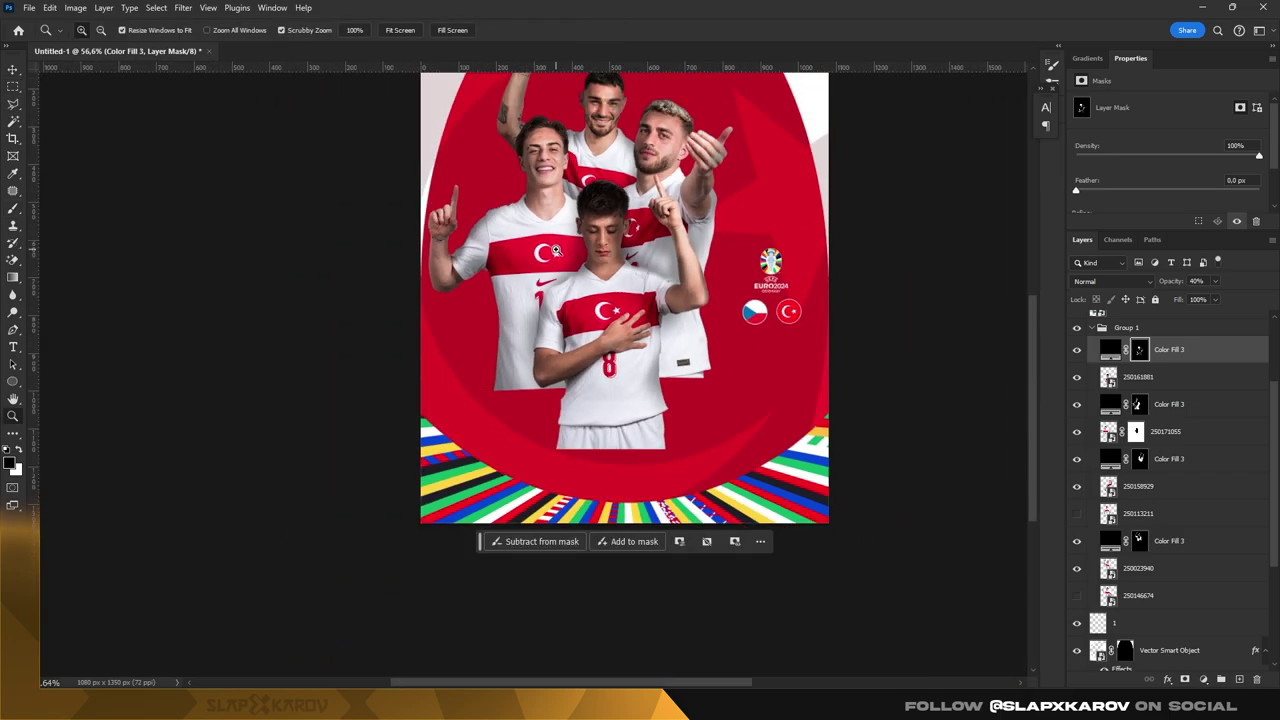
click(1150, 410)
scroll(599, 274, up, 2)
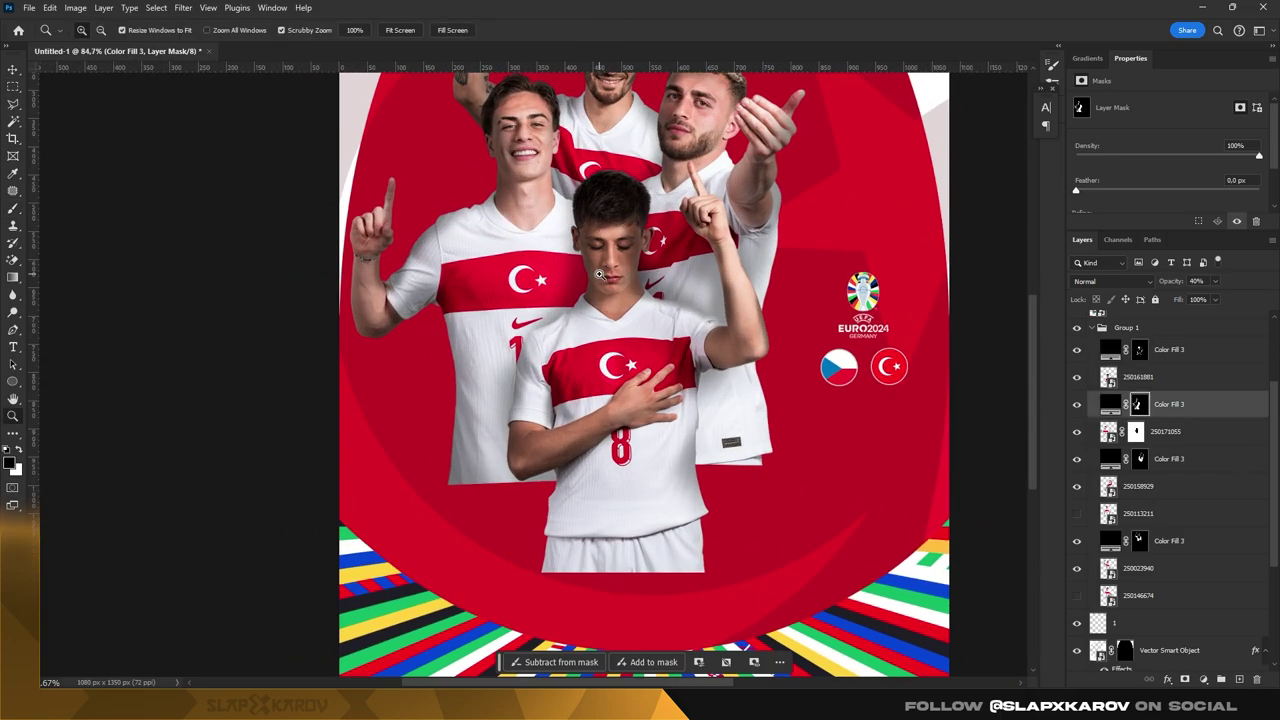
click(20, 212)
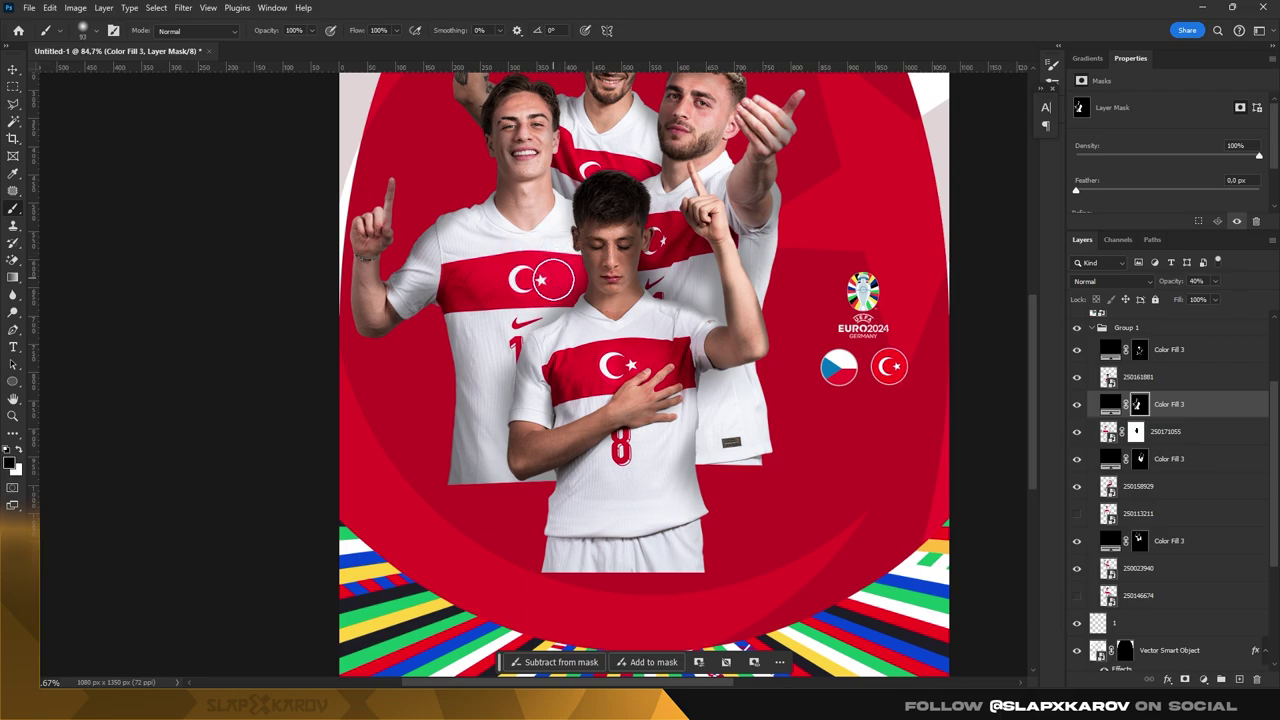
key(z)
scroll(560, 268, down, 3)
click(1138, 377)
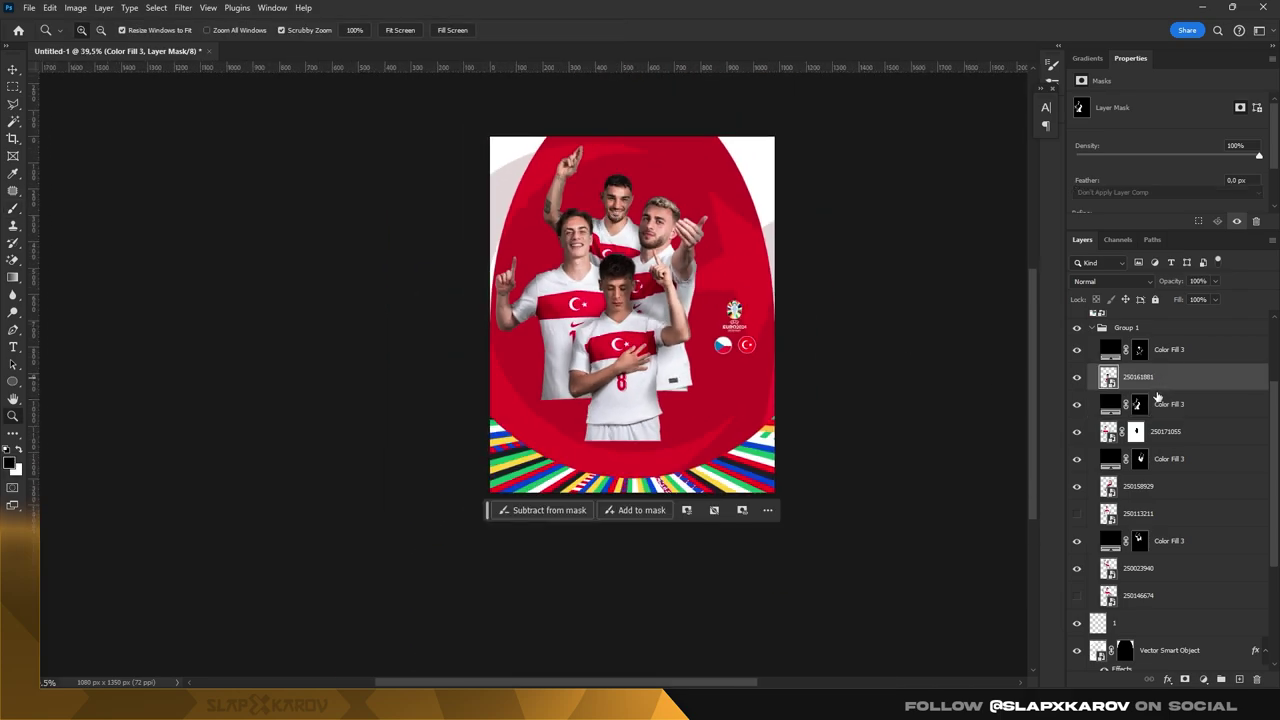
click(1136, 570)
key(ctrl+0)
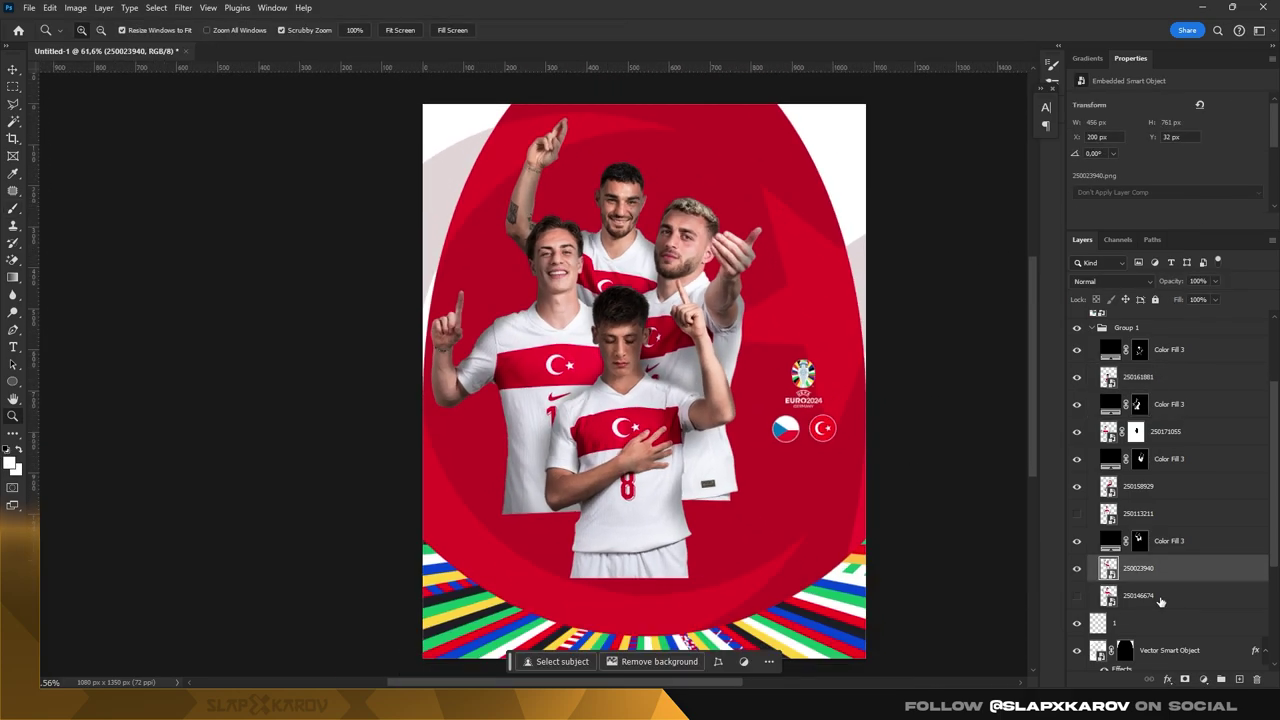
- Apply Camera Raw to layer 250023940: Texture +21, Clarity +12, Sharpening 32, Noise Reduction 13
click(183, 8)
click(325, 128)
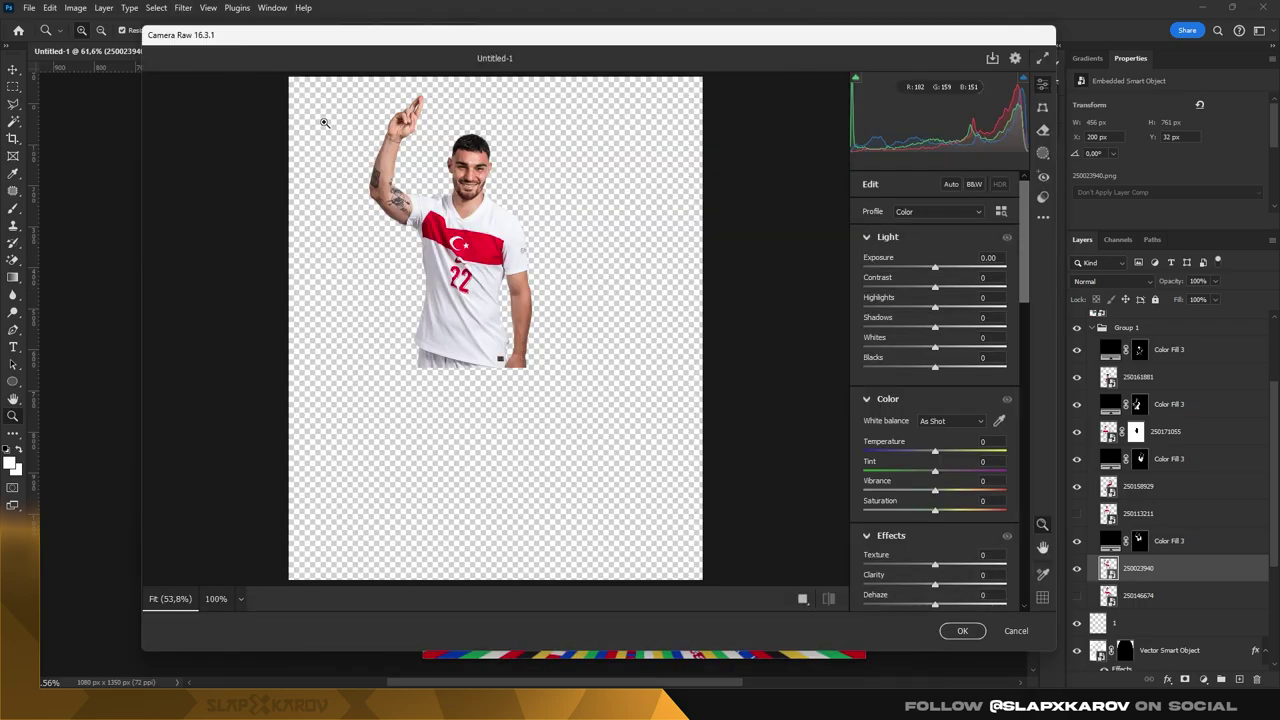
click(505, 172)
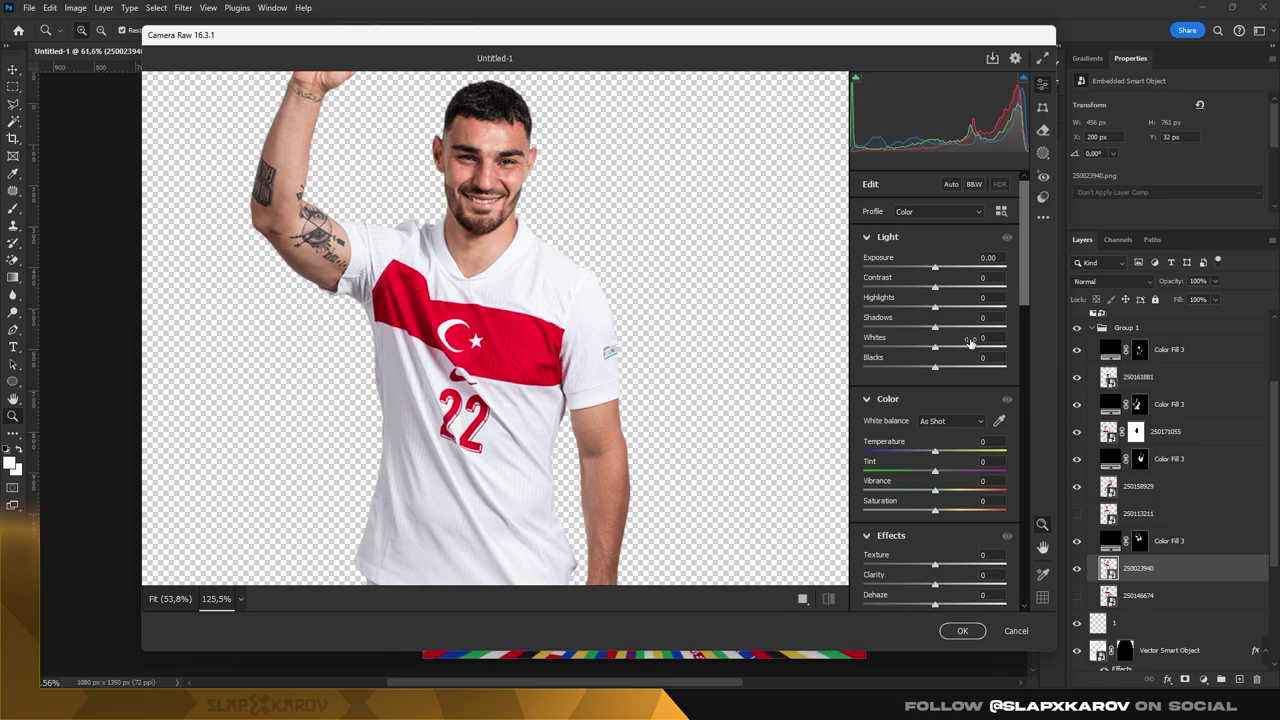
scroll(930, 323, down, 5)
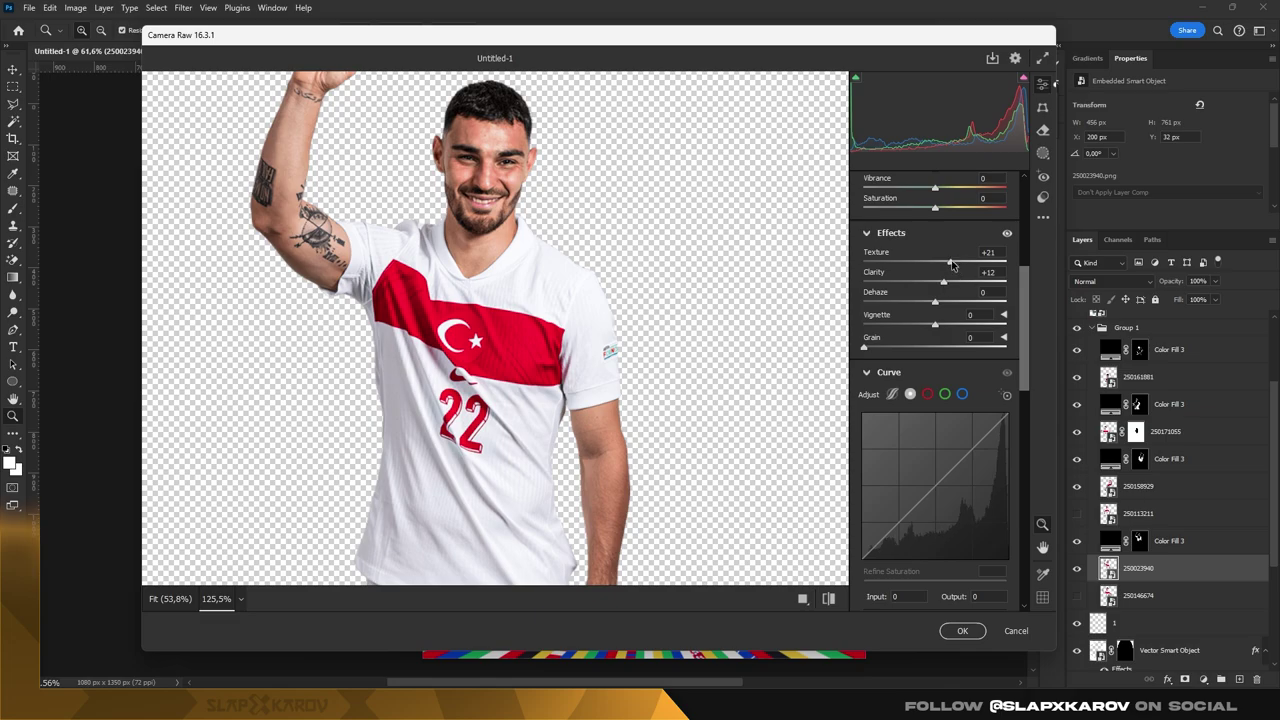
scroll(1015, 400, down, 5)
scroll(1003, 455, down, 5)
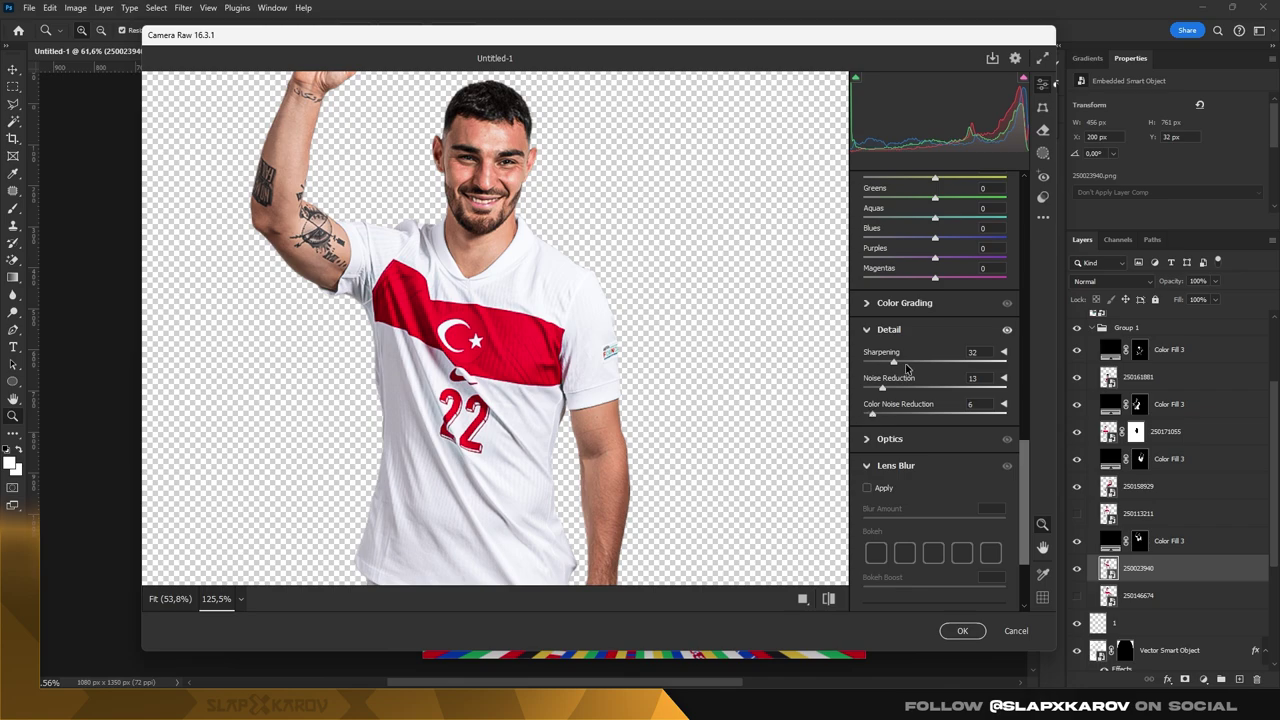
click(962, 631)
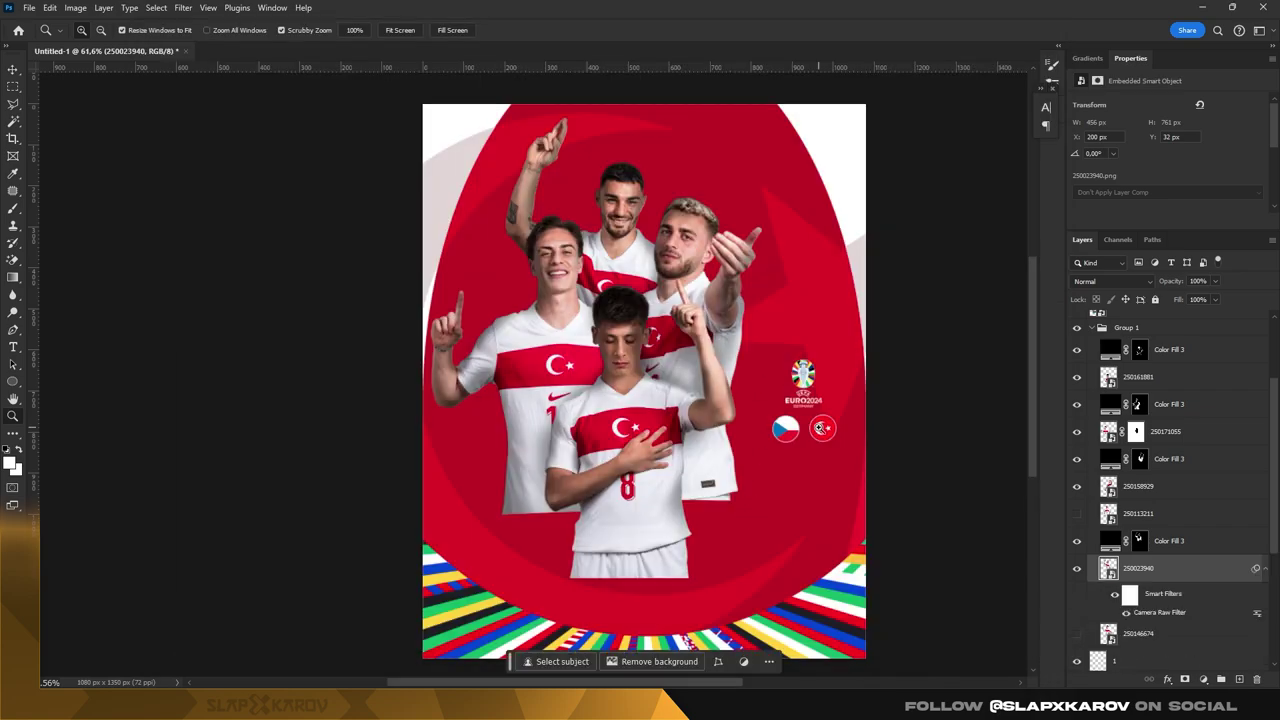
- Copy the Camera Raw smart filter to layers 250161881 and 250171055, toggling it to compare
mouse_move(1218, 486)
click(1259, 488)
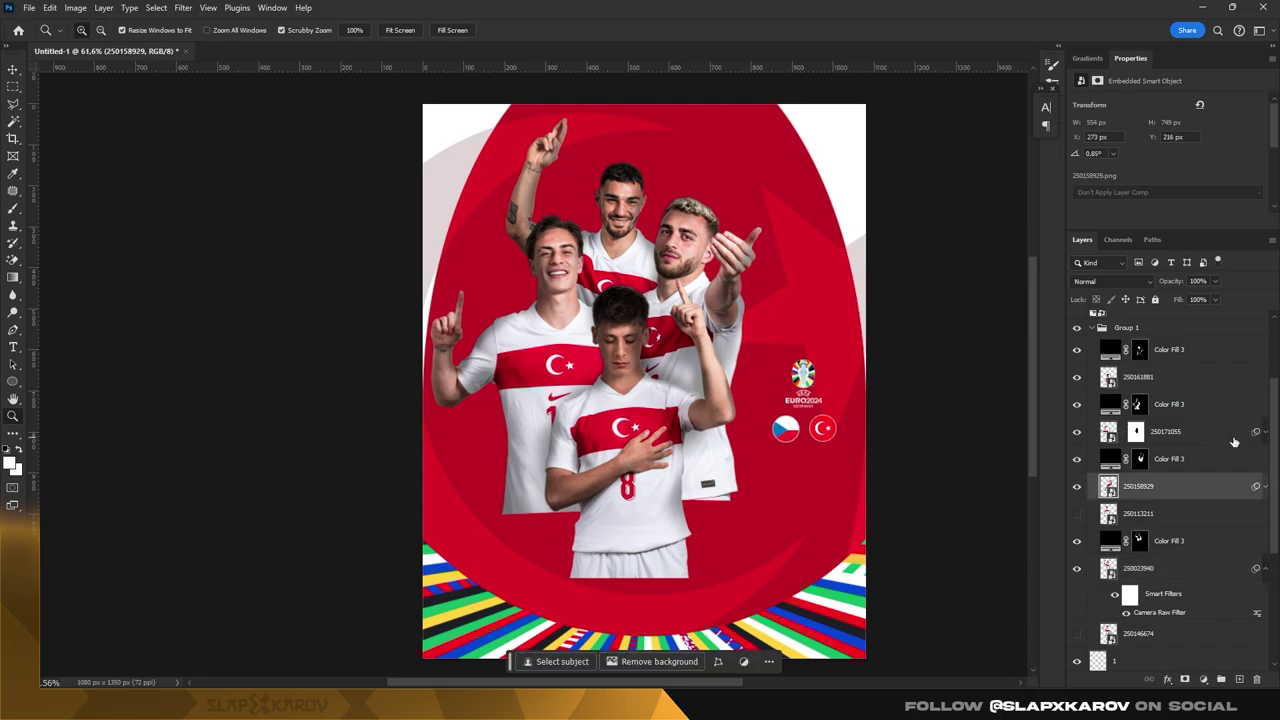
click(1232, 431)
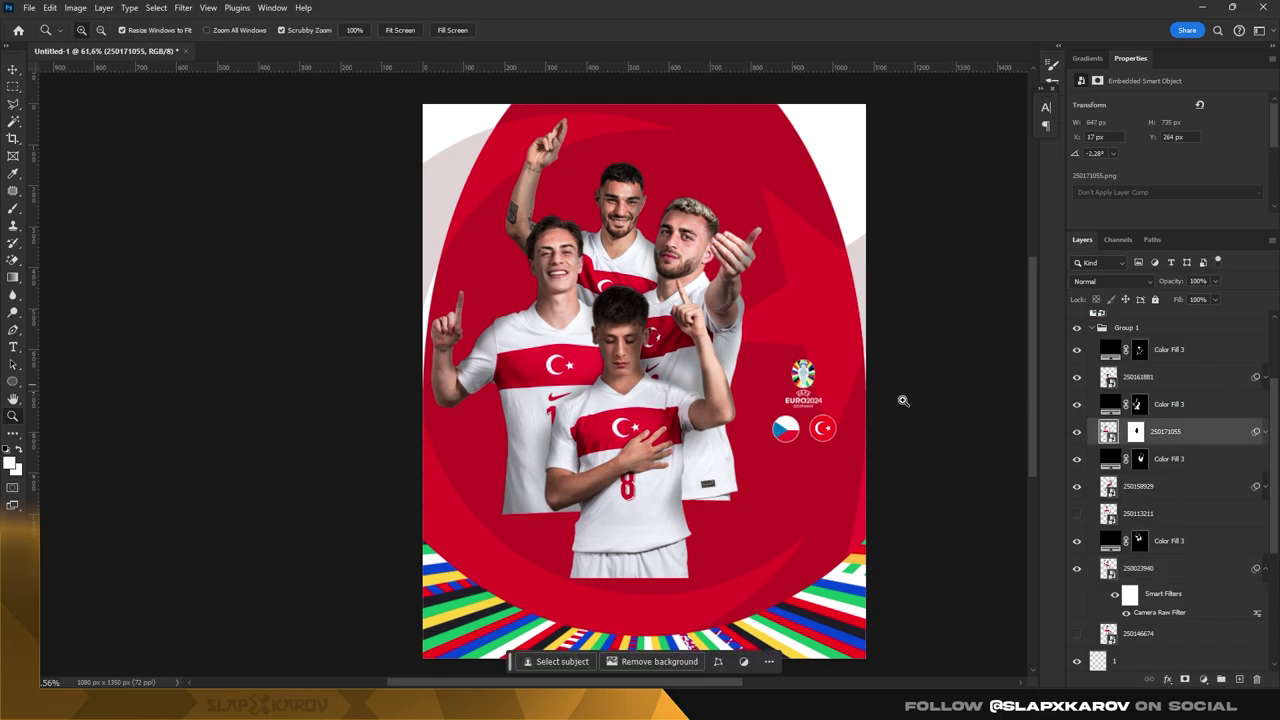
scroll(1189, 440, up, 2)
click(1177, 430)
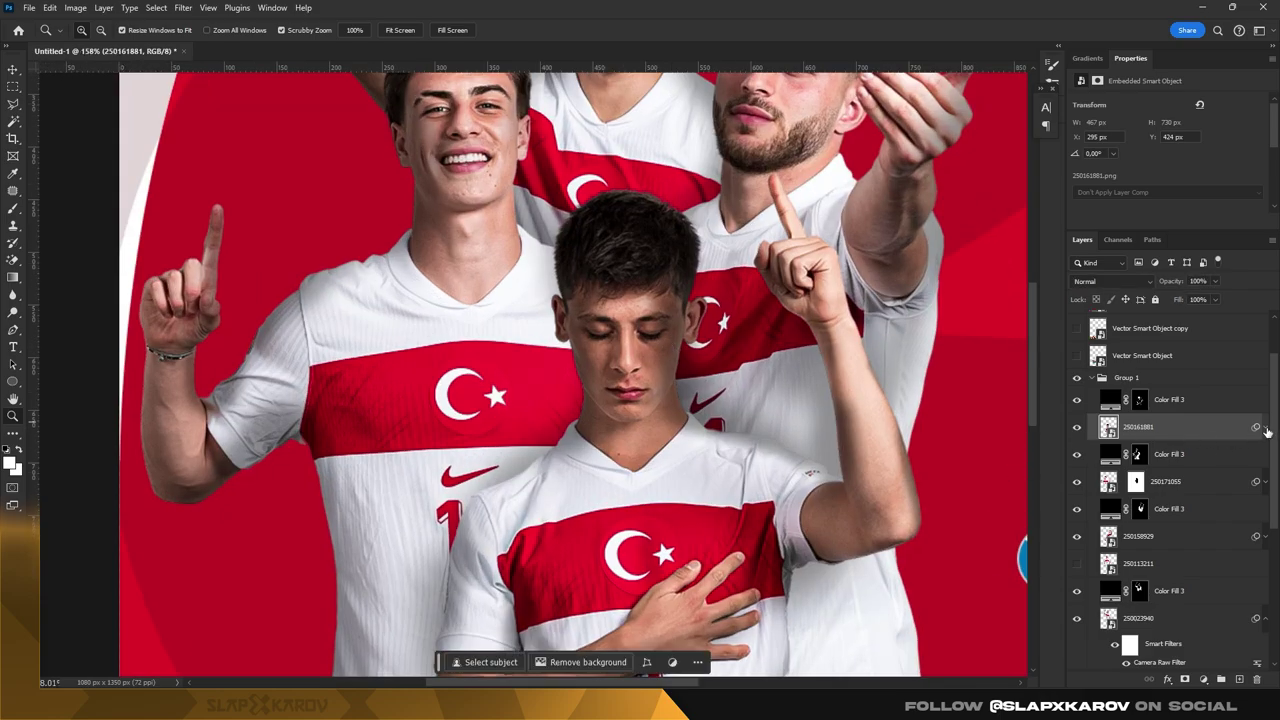
click(1266, 429)
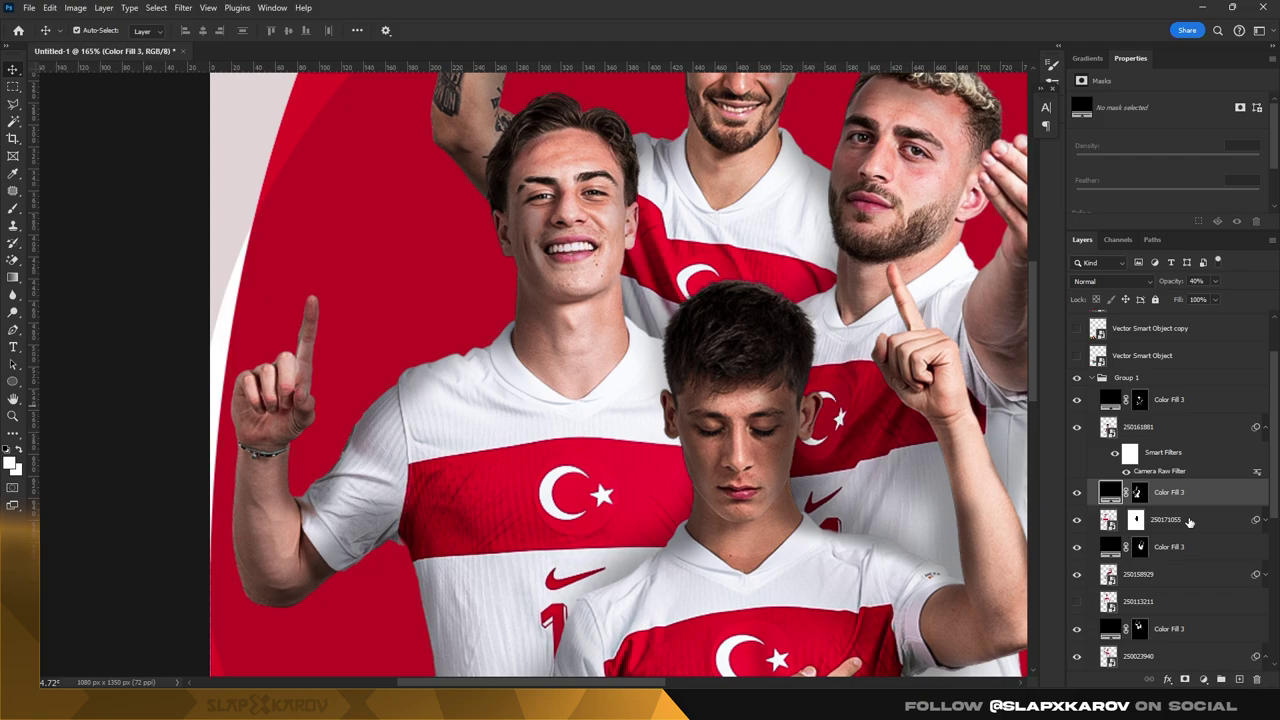
click(1160, 522)
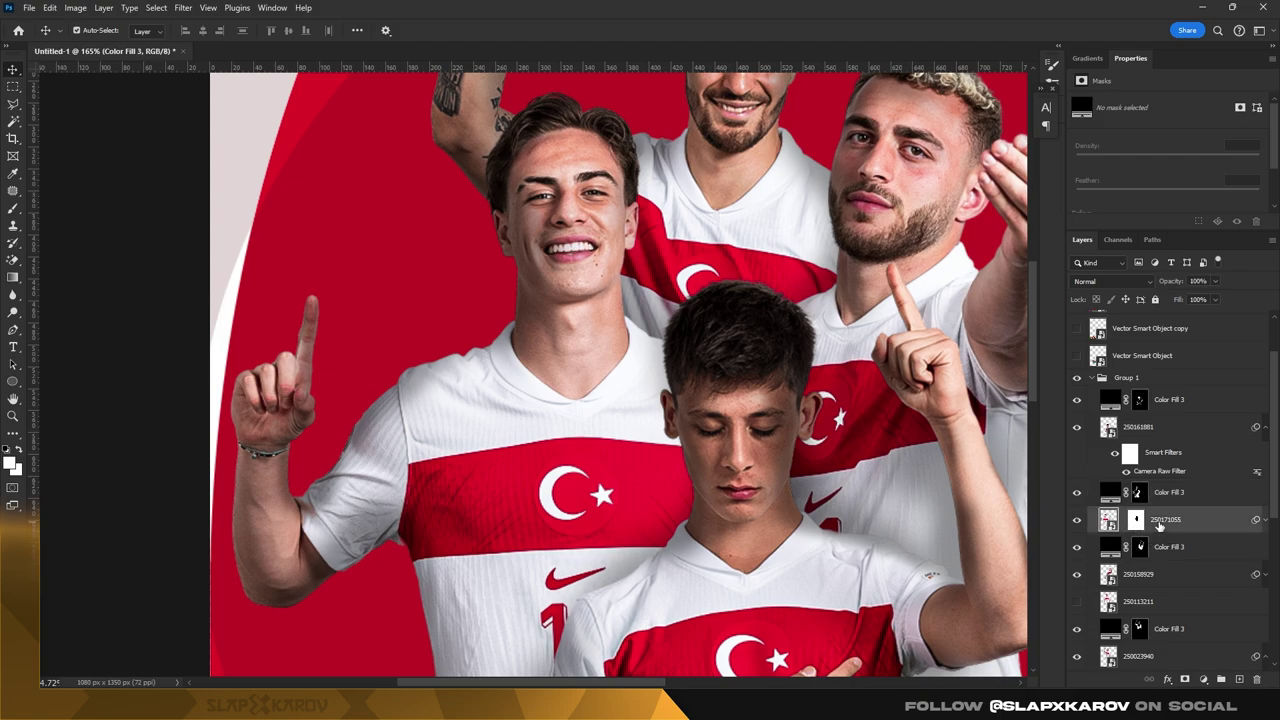
click(1265, 521)
click(1115, 546)
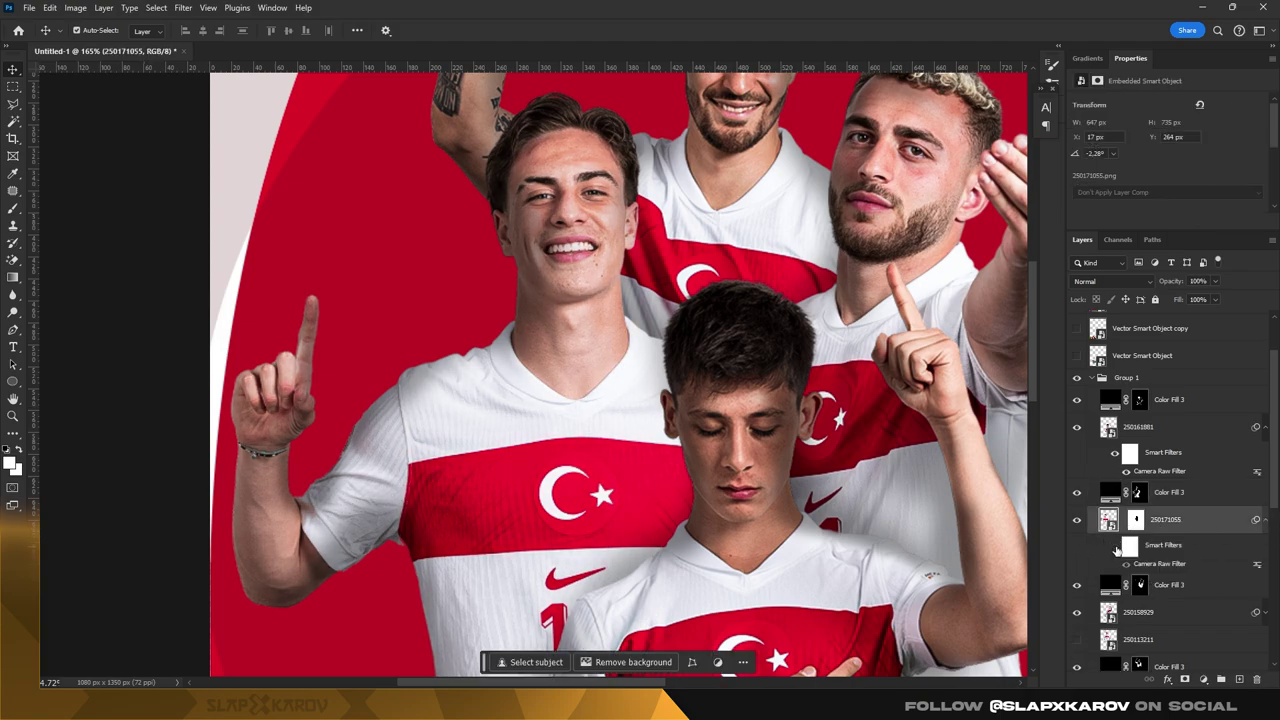
- Zoom out to the whole poster and show the layout guides
key(z)
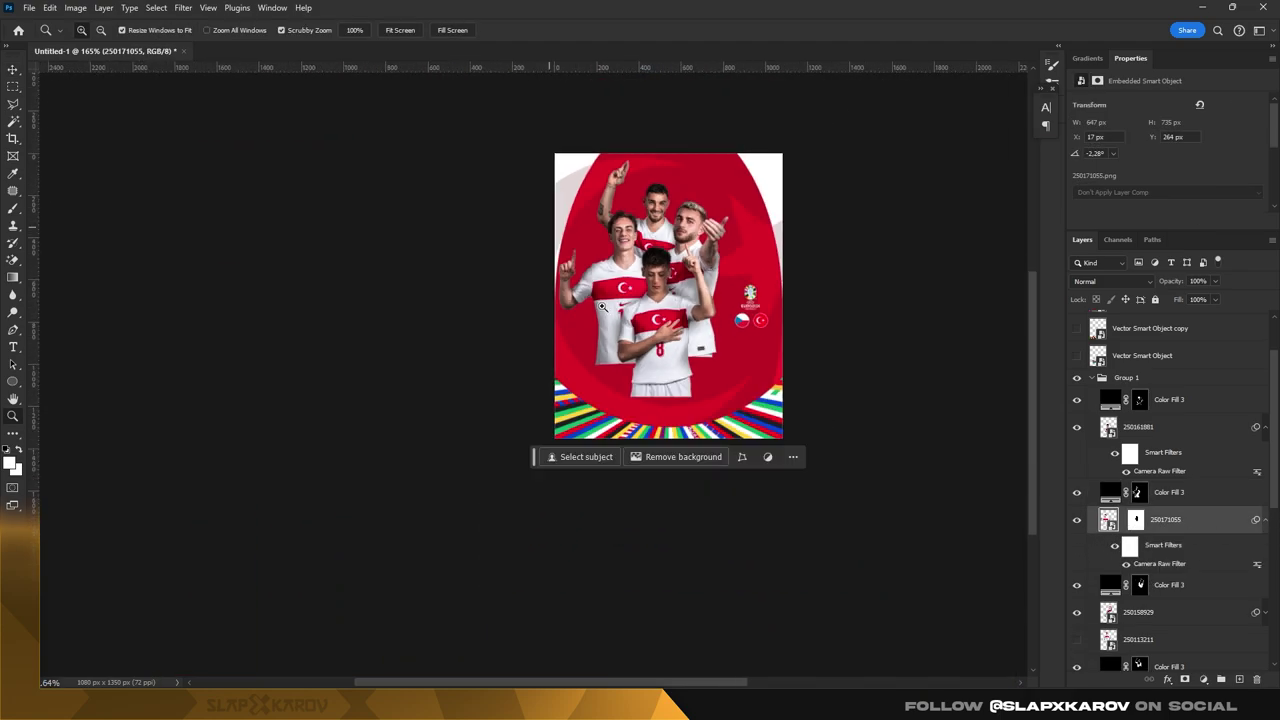
drag(615, 230, 801, 351)
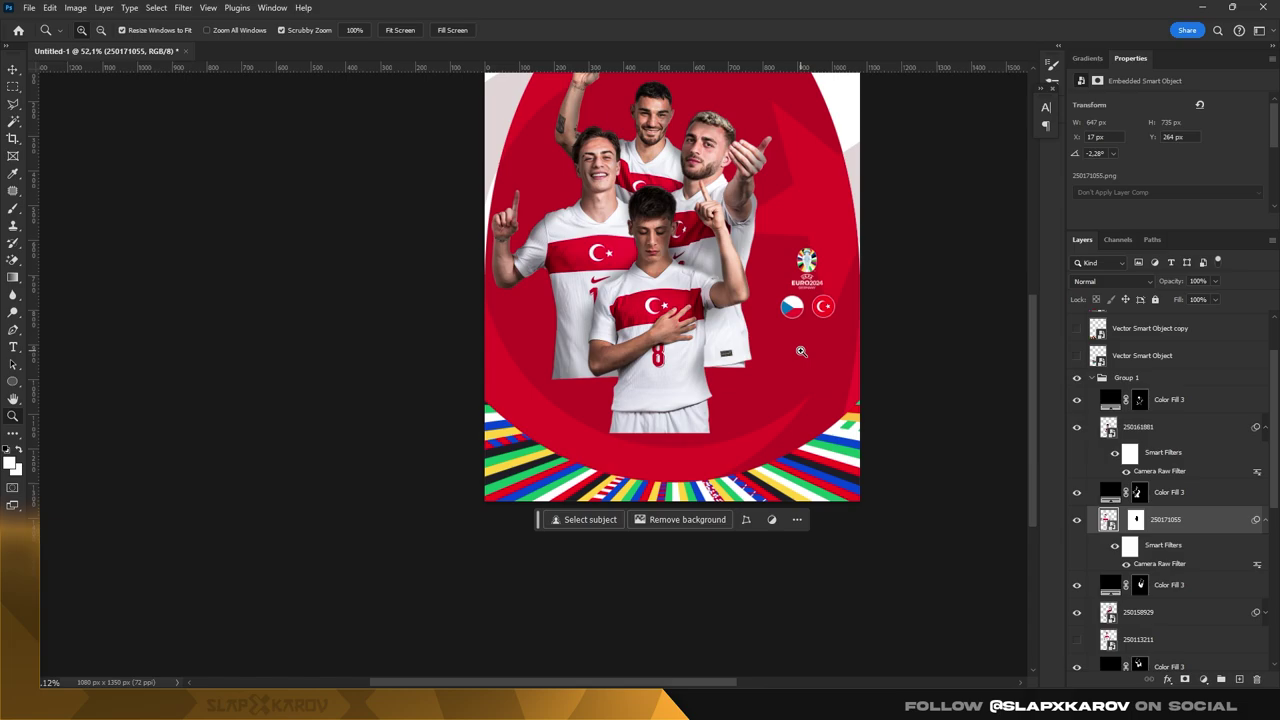
key(ctrl+semicolon)
mouse_move(801, 351)
mouse_down()
mouse_move(797, 310)
mouse_move(849, 325)
mouse_up()
- Duplicate the LOGO base group, scale the copy up and nudge it lower
scroll(1118, 447, up, 3)
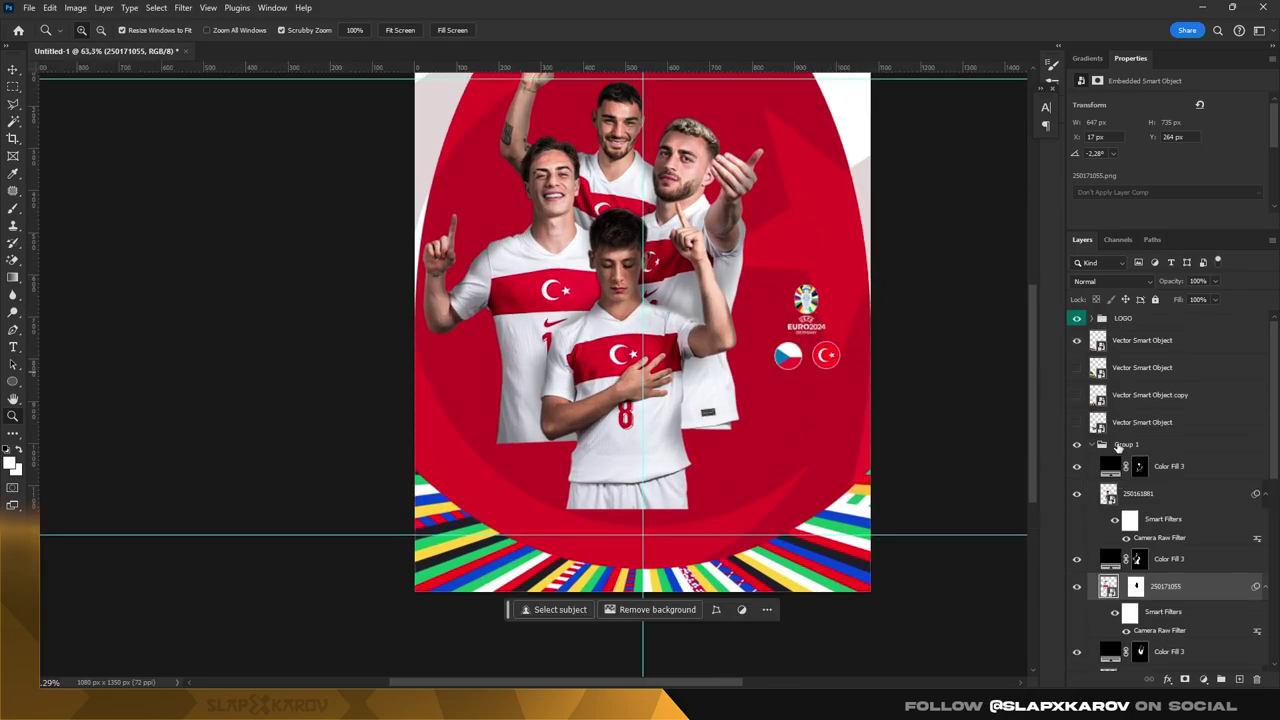
double_click(1123, 318)
text(base)
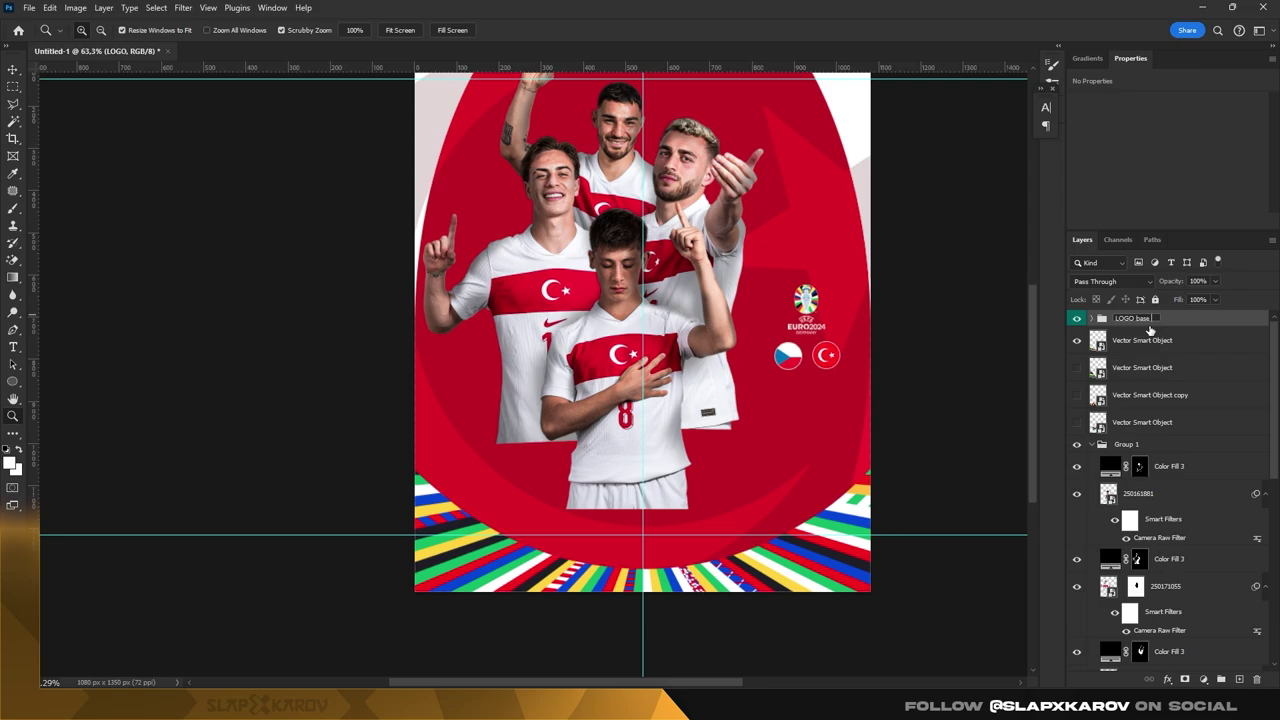
key(ctrl+j)
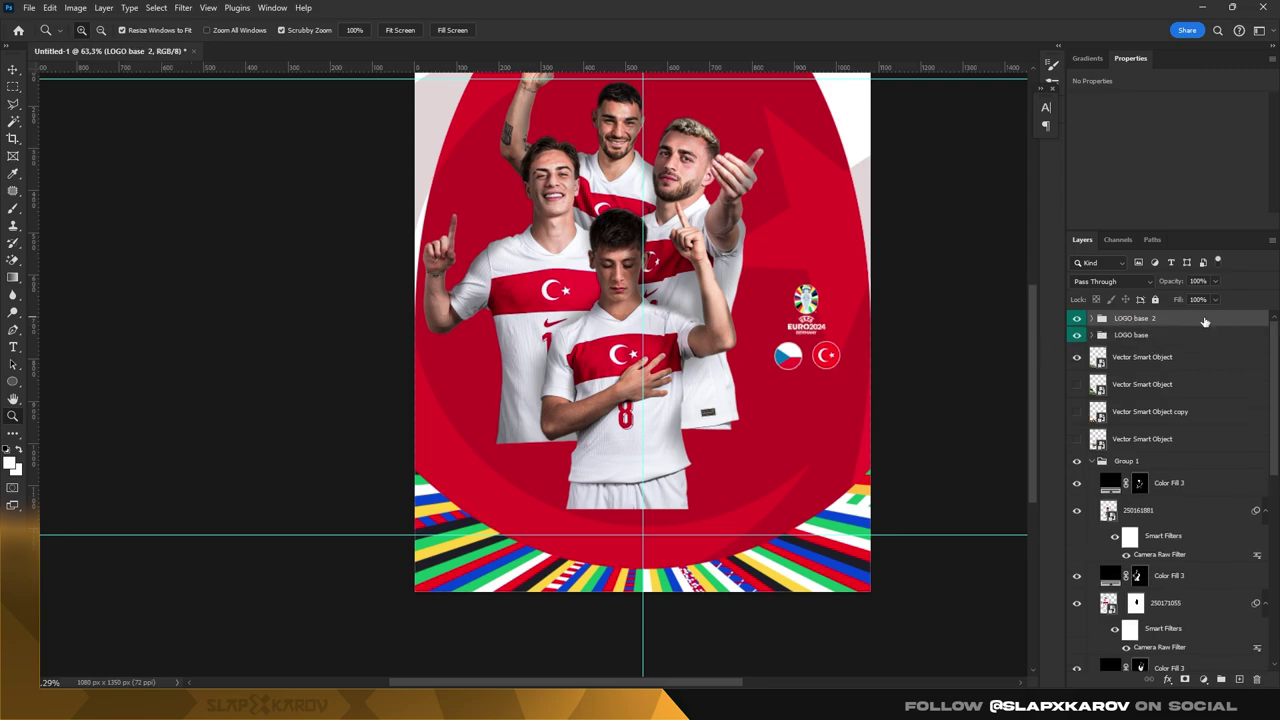
key(ctrl+t)
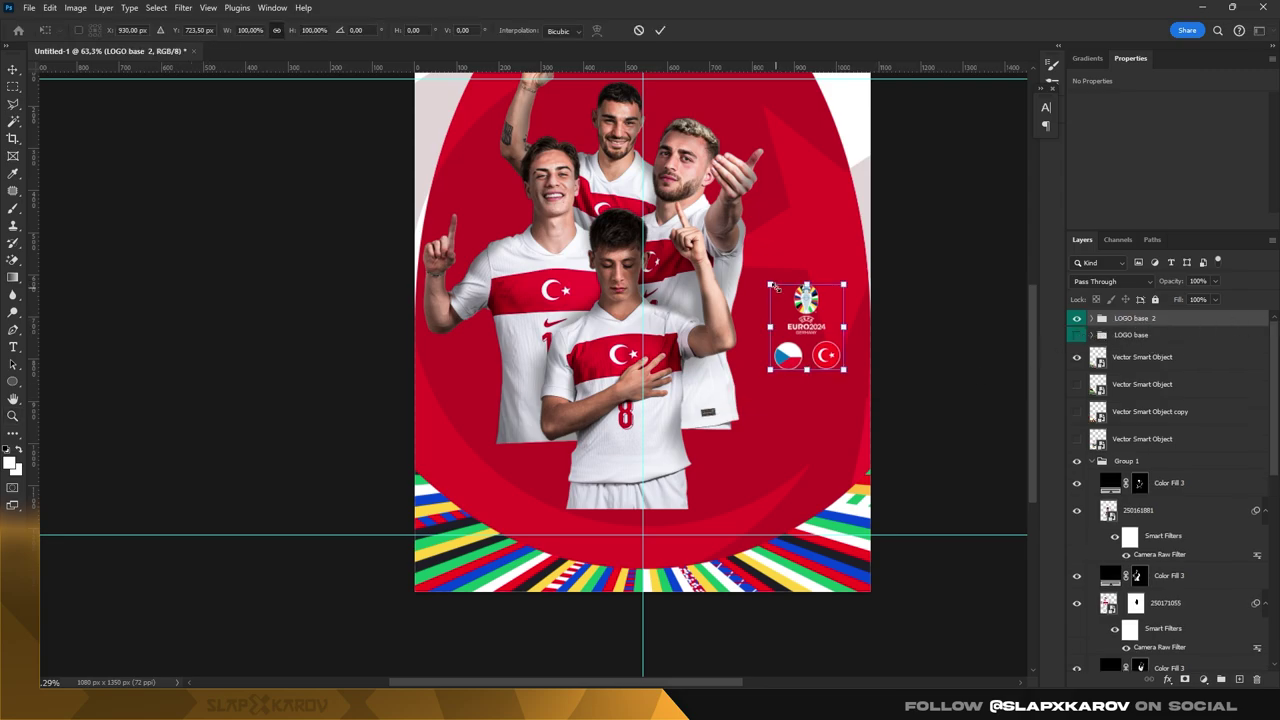
drag(776, 287, 759, 272)
key(shift+Down)
key(shift+Down)
key(shift+Down)
key(shift+Down)
key(shift+Down)
key(shift+Down)
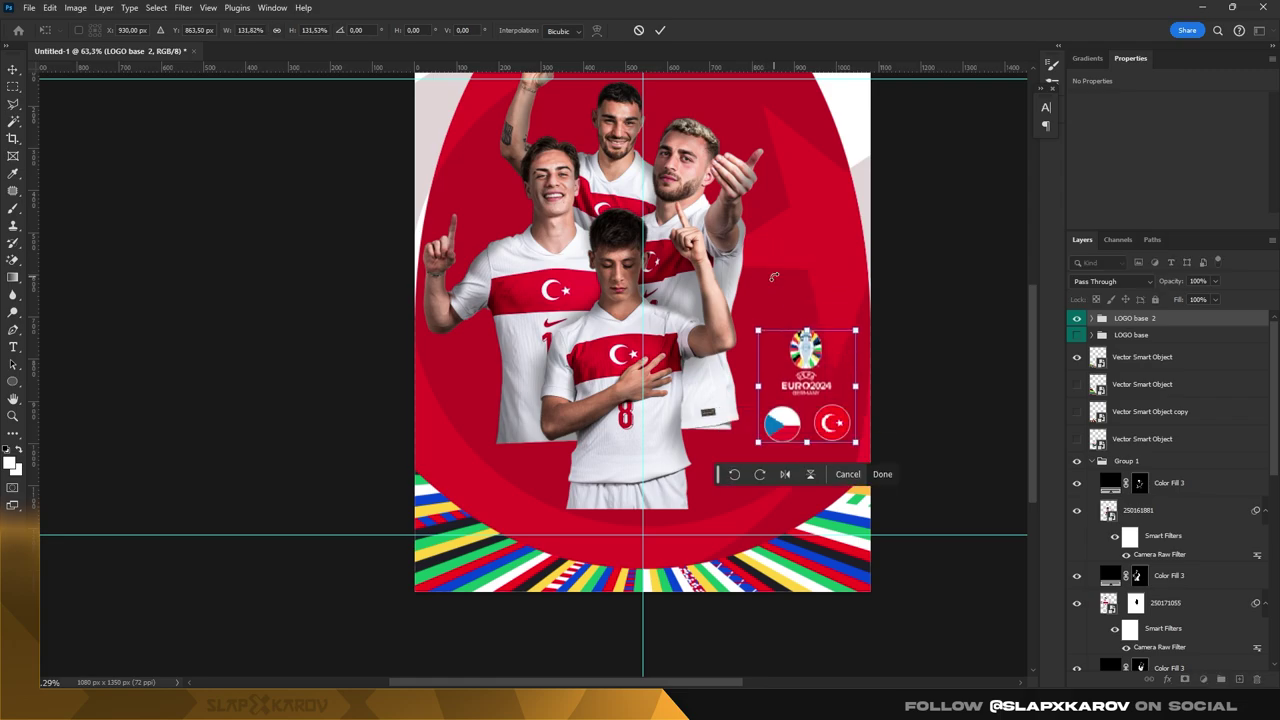
key(shift+Down)
key(shift+Down)
key(shift+Down)
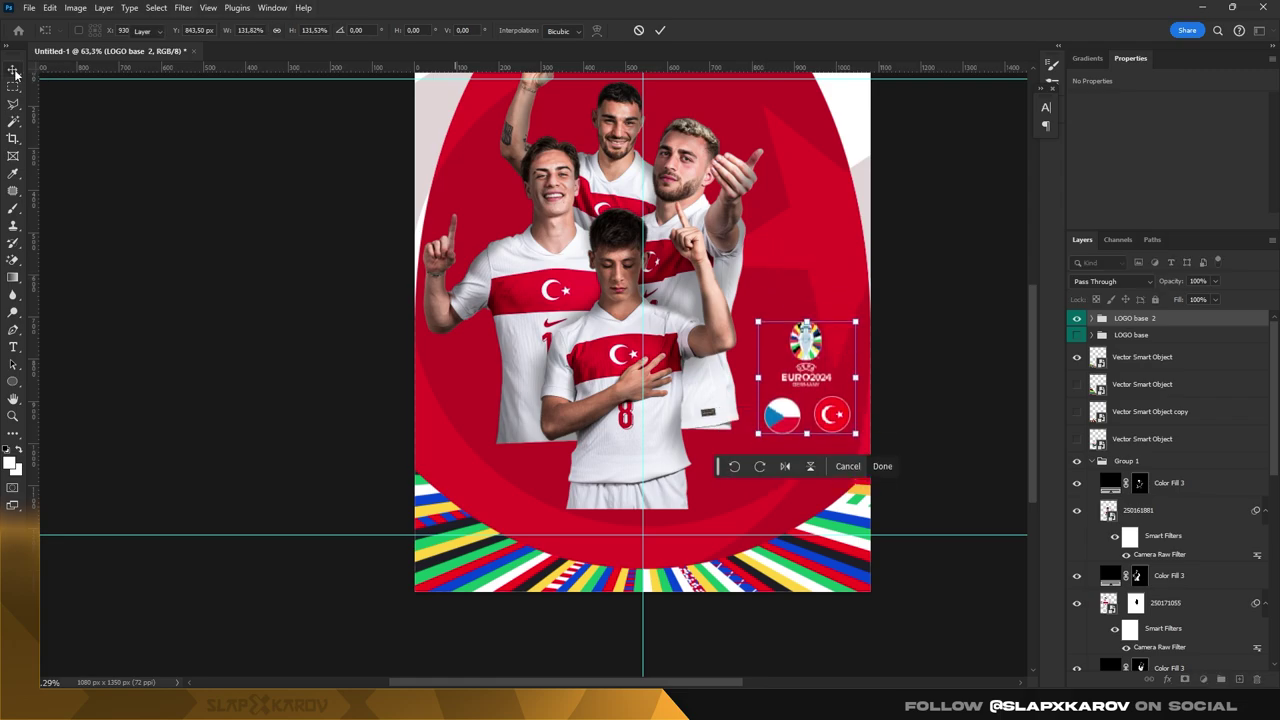
key(Return)
- Reposition the LOGO base 2 group slightly higher and view at 100%
key(z)
mouse_move(971, 251)
mouse_down()
mouse_move(792, 337)
mouse_move(845, 357)
mouse_up()
click(1163, 322)
key(ctrl+t)
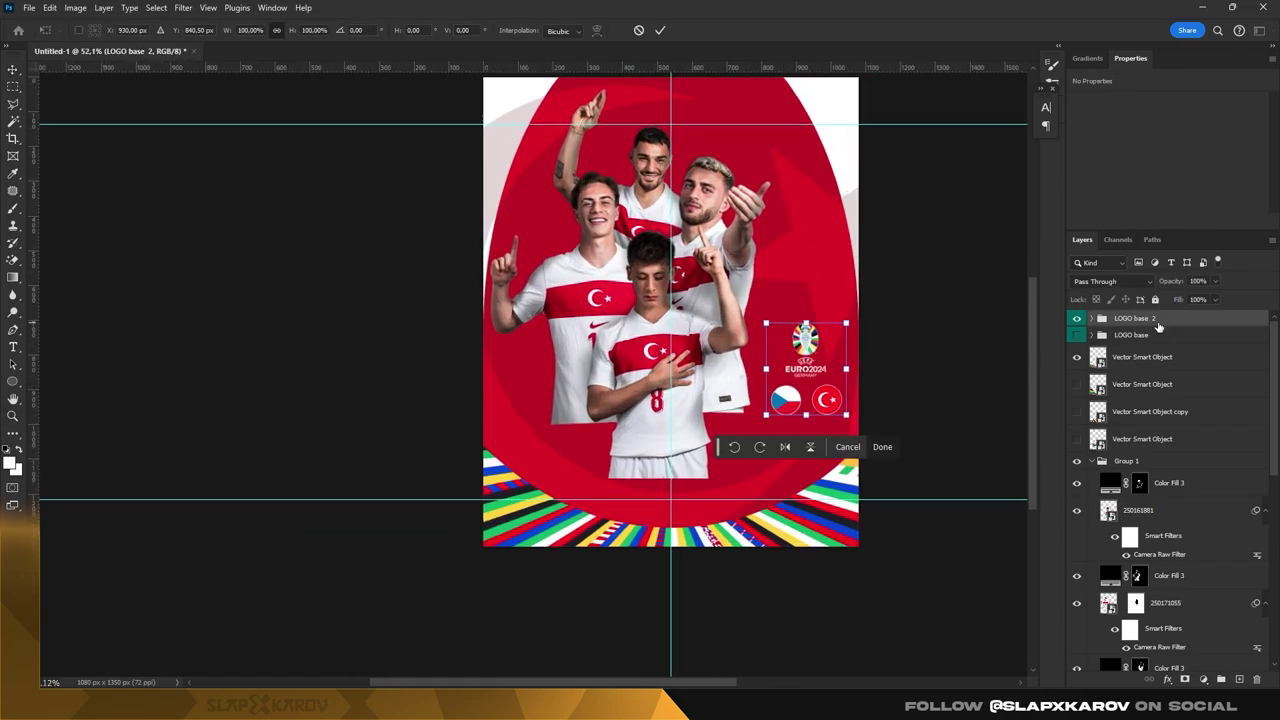
key(shift+Up)
key(shift+Up)
key(shift+Up)
key(shift+Up)
key(shift+Up)
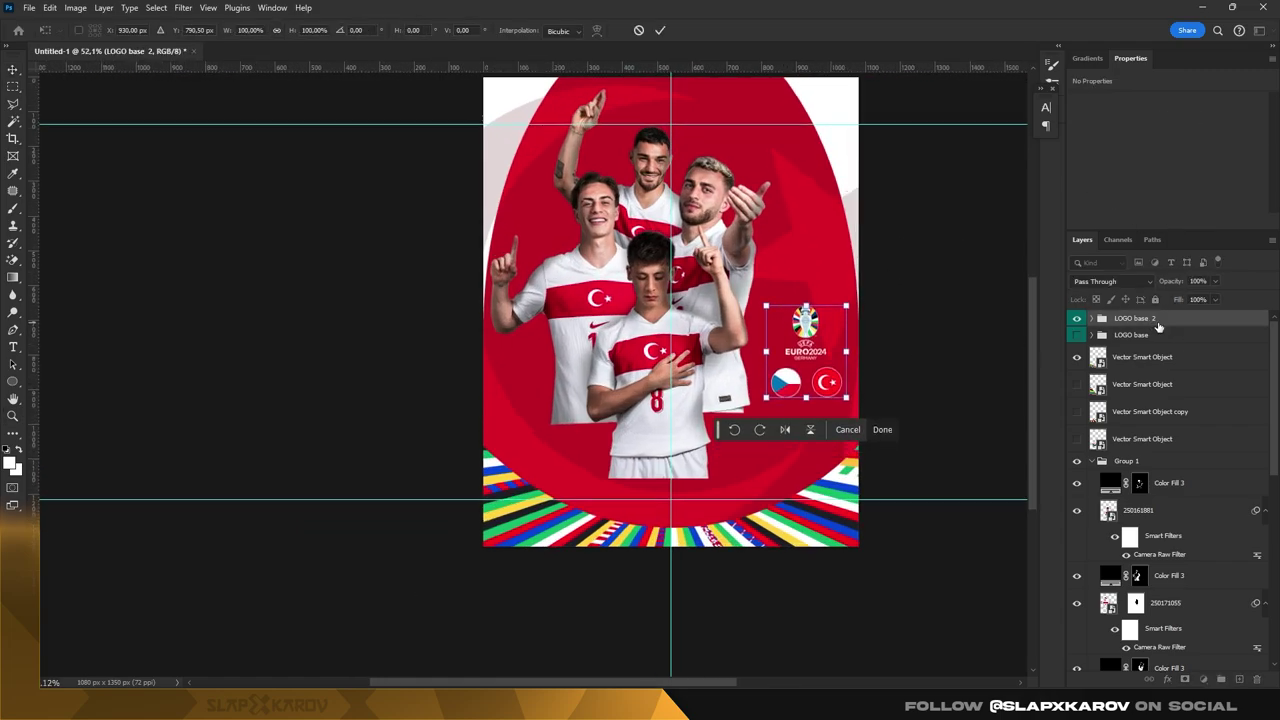
key(shift+Up)
key(shift+Up)
key(shift+Up)
key(shift+Up)
key(shift+Up)
key(shift+Down)
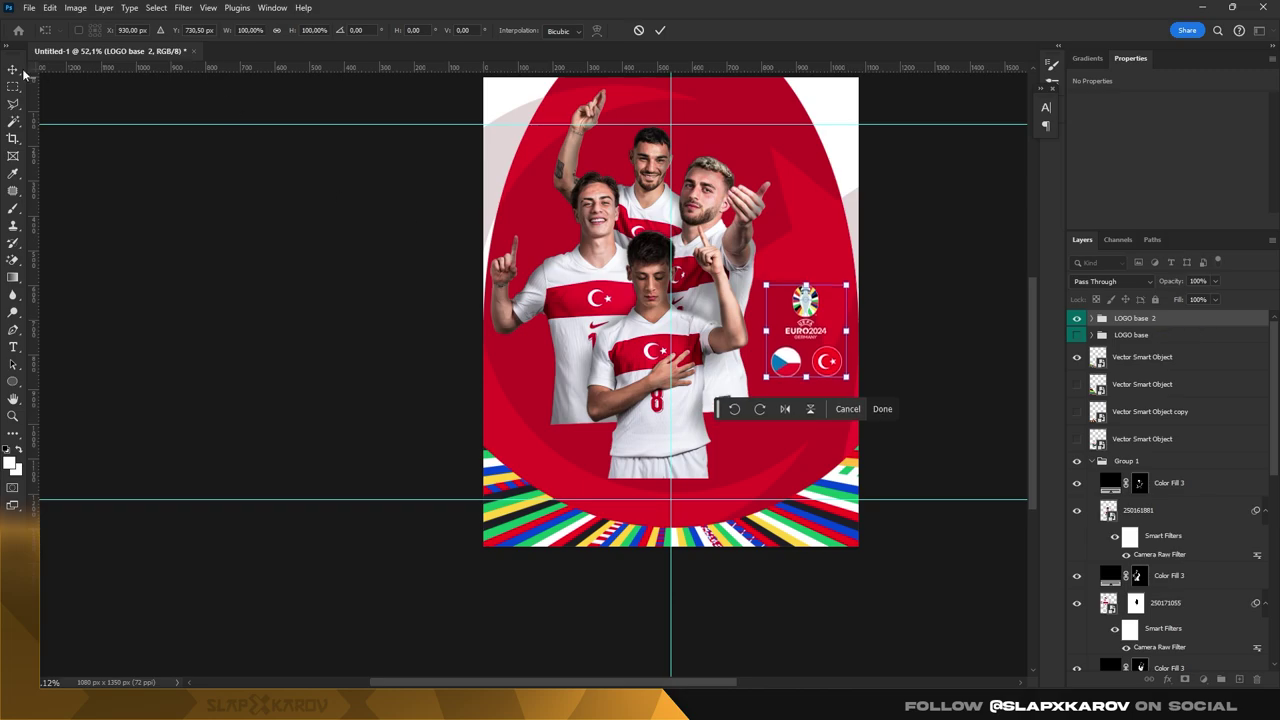
key(Return)
key(z)
key(ctrl+1)
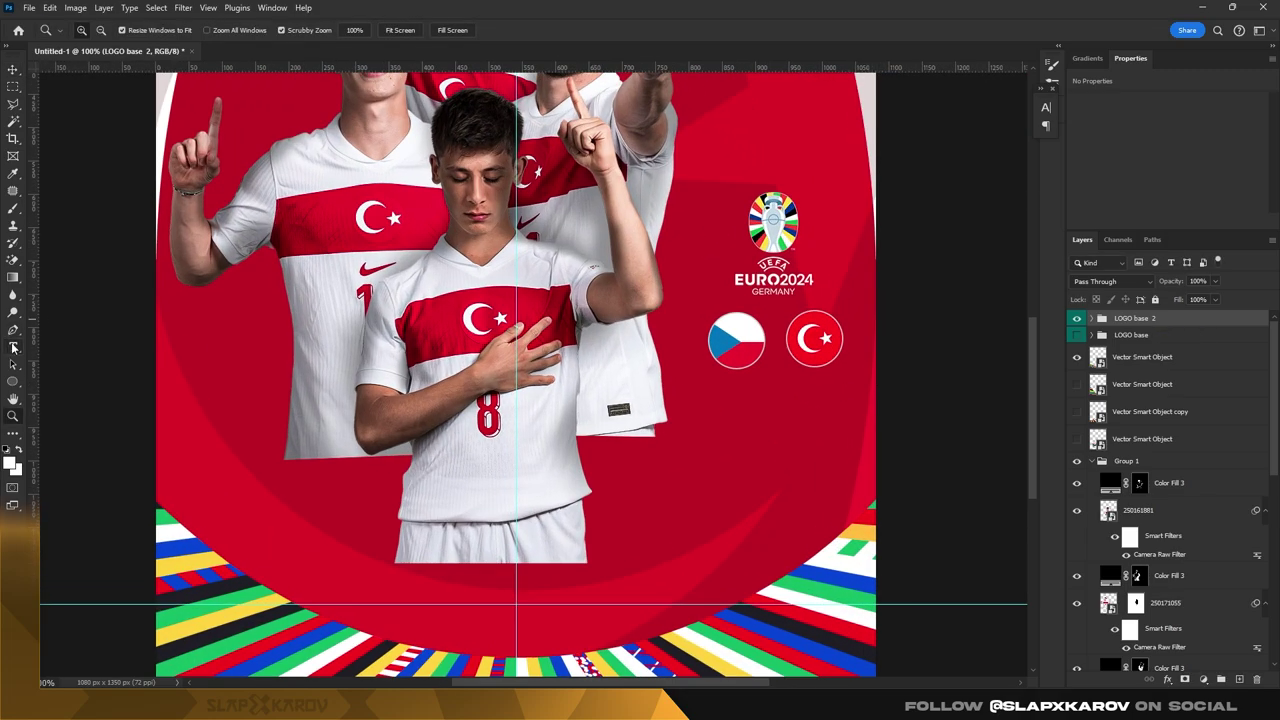
- Draw a text box below the flags set to Flame Bold at 11 pt
click(14, 347)
mouse_move(724, 382)
mouse_down()
mouse_move(842, 474)
mouse_move(864, 465)
mouse_up()
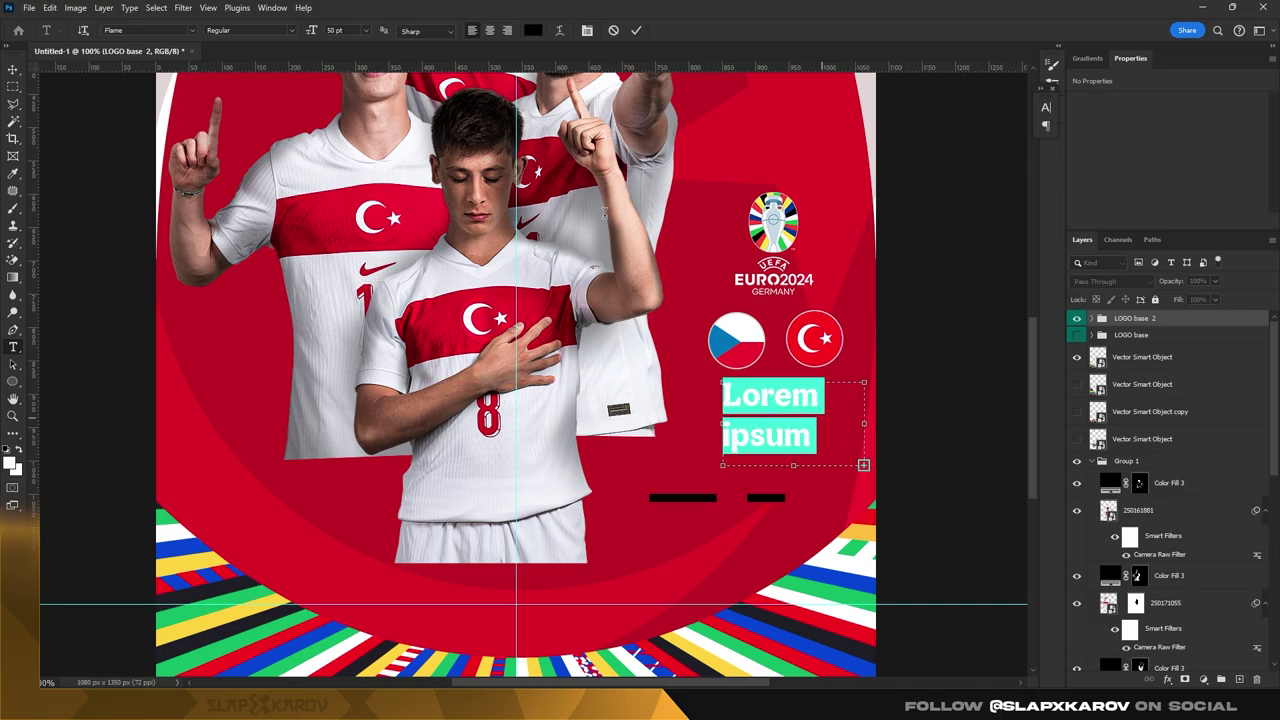
click(370, 30)
click(179, 30)
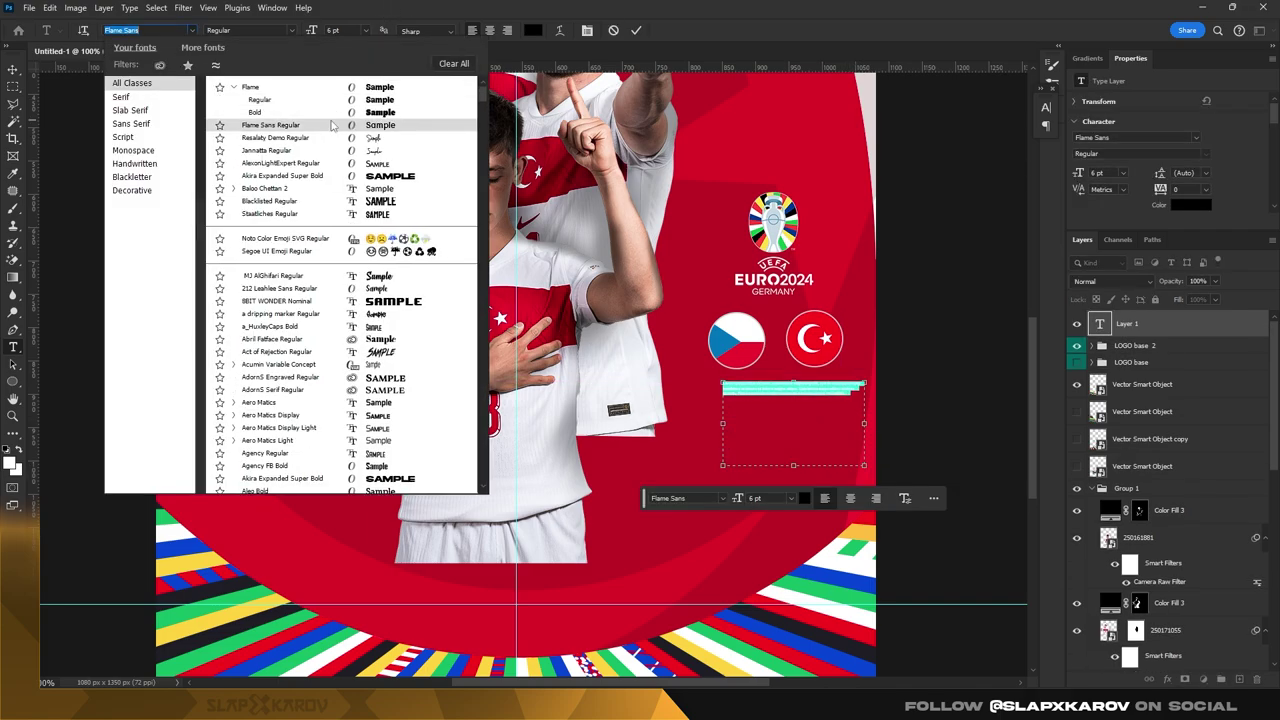
click(300, 112)
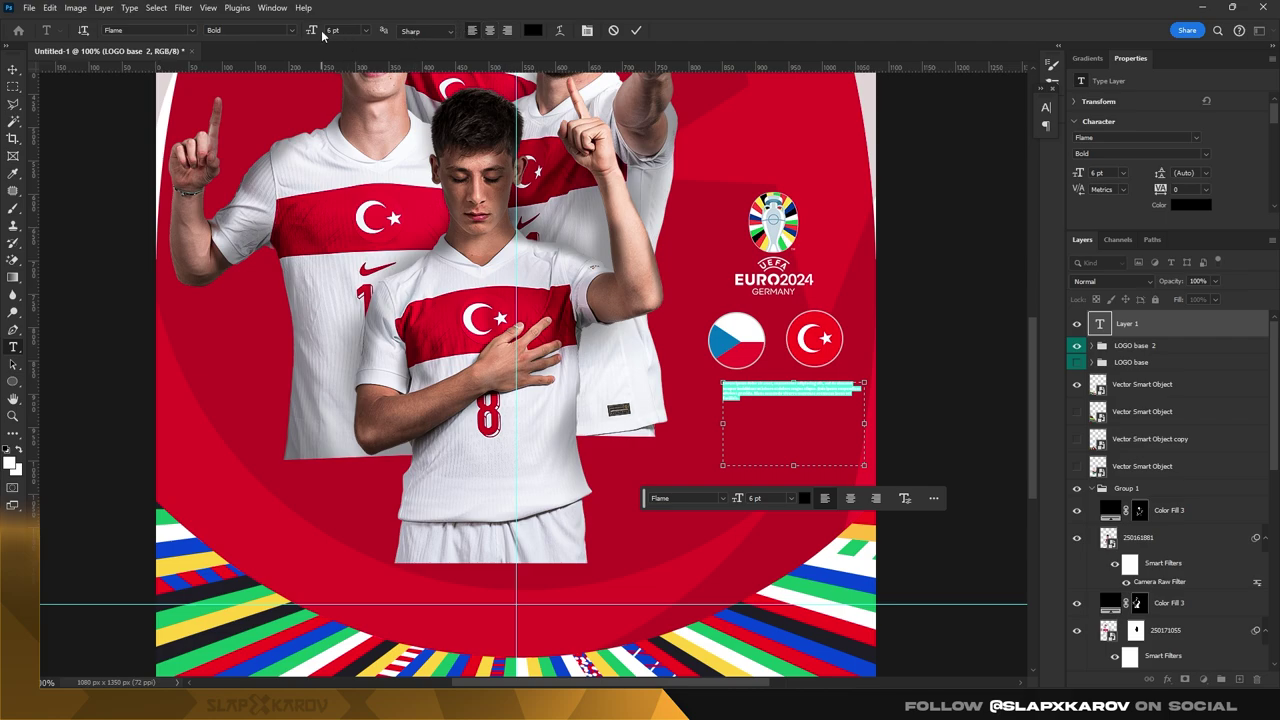
drag(322, 35, 340, 35)
- Trim the placeholder to two lines and duplicate it into three paragraphs
click(833, 425)
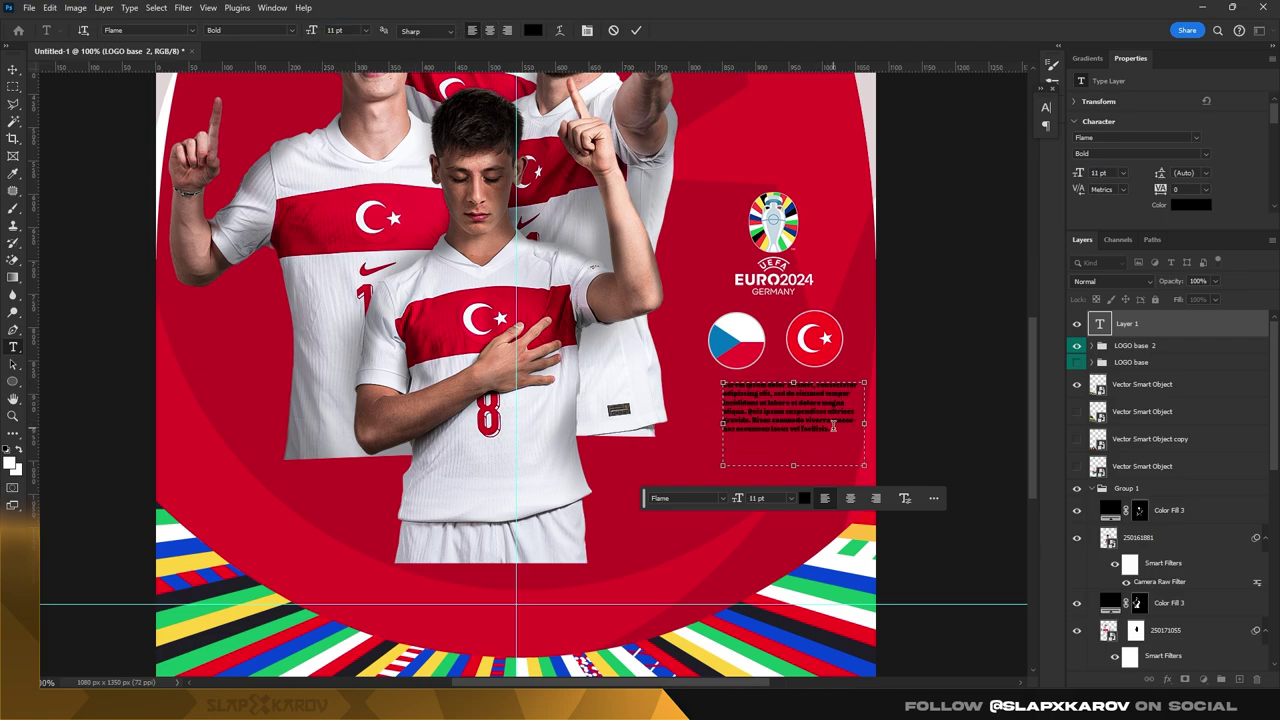
key(shift+Up)
key(shift+Up)
key(shift+Up)
key(BackSpace)
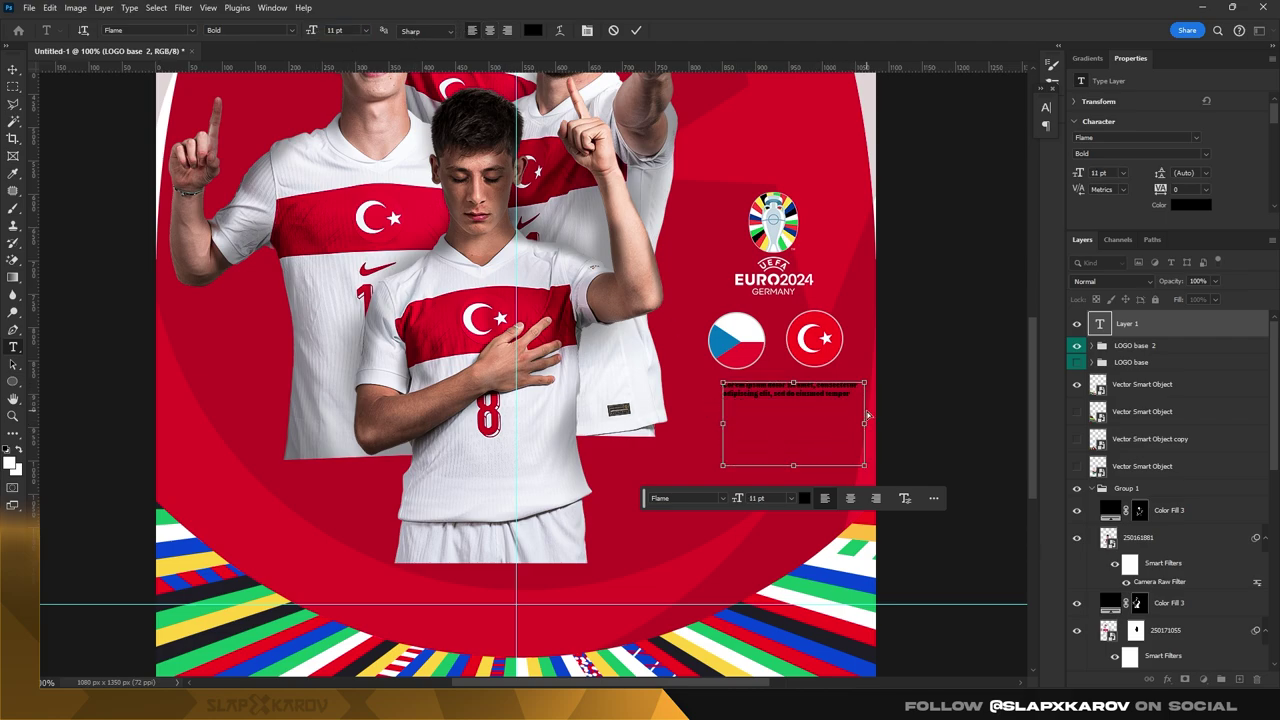
drag(848, 395, 666, 374)
key(ctrl+c)
key(Right)
key(Return)
key(Return)
key(ctrl+v)
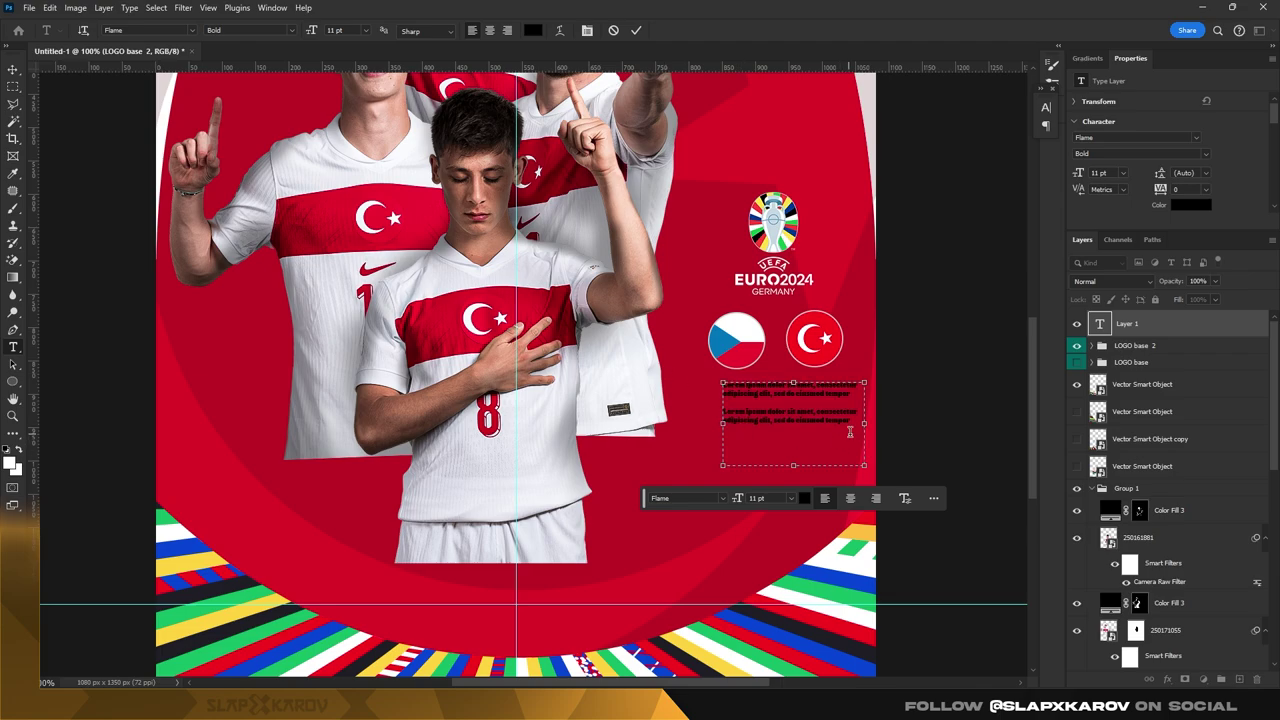
mouse_move(850, 424)
mouse_down()
mouse_move(712, 418)
mouse_move(722, 408)
mouse_up()
key(ctrl+c)
key(Right)
key(Return)
key(Return)
key(ctrl+v)
- Center-align all the text, colour it white, and commit it
key(ctrl+a)
key(ctrl+t)
click(921, 126)
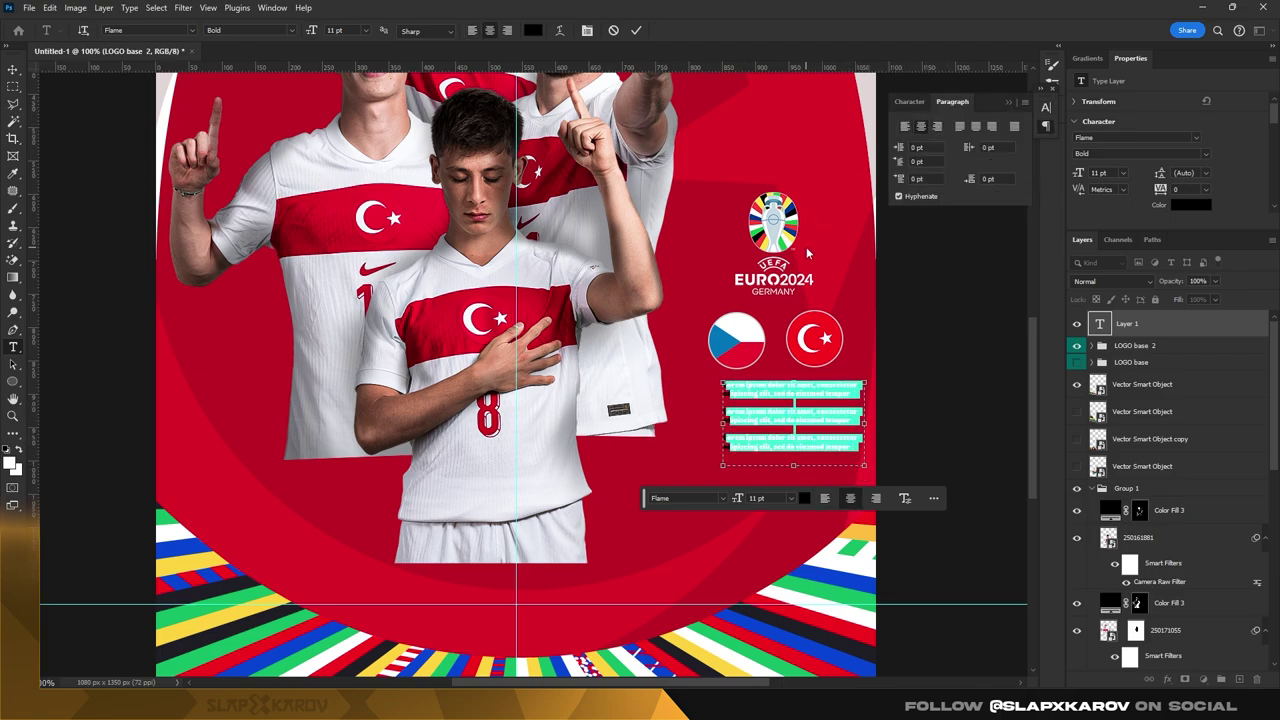
click(532, 30)
click(830, 326)
click(1135, 318)
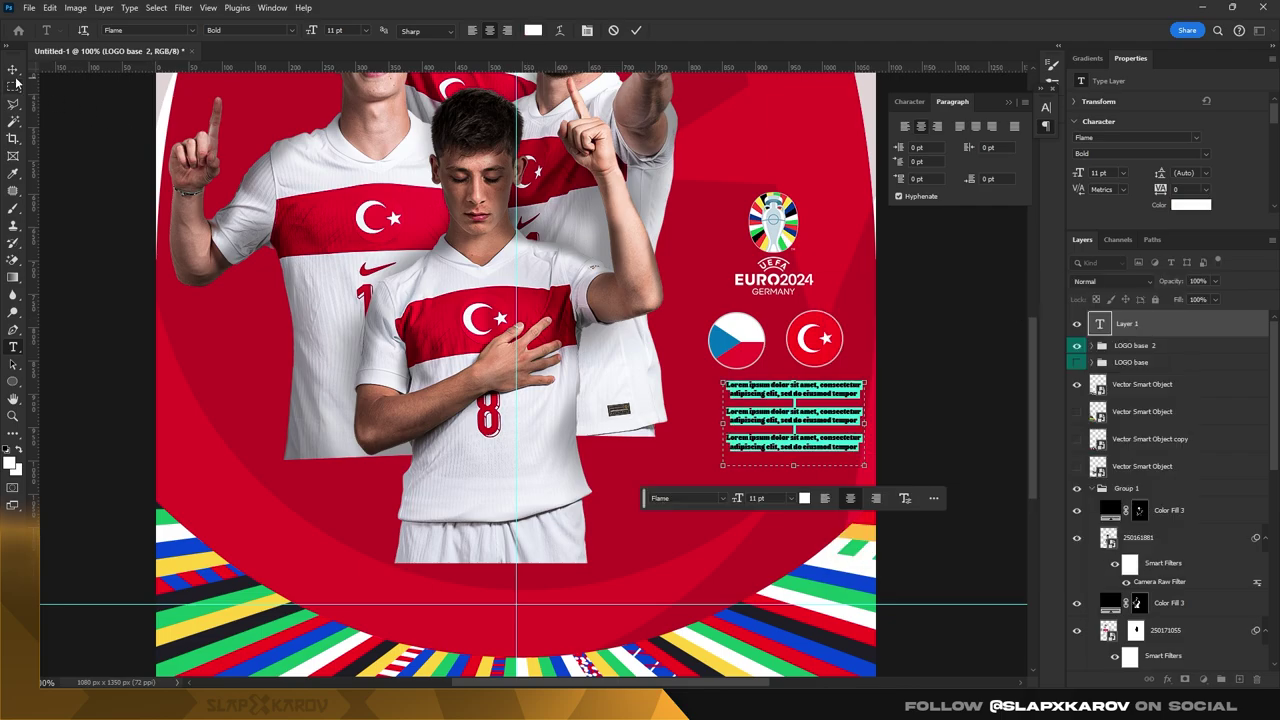
click(13, 69)
- Nudge the text block slightly left and down, checking placement up close
mouse_move(801, 393)
mouse_down()
mouse_move(787, 404)
mouse_move(800, 410)
mouse_up()
key(z)
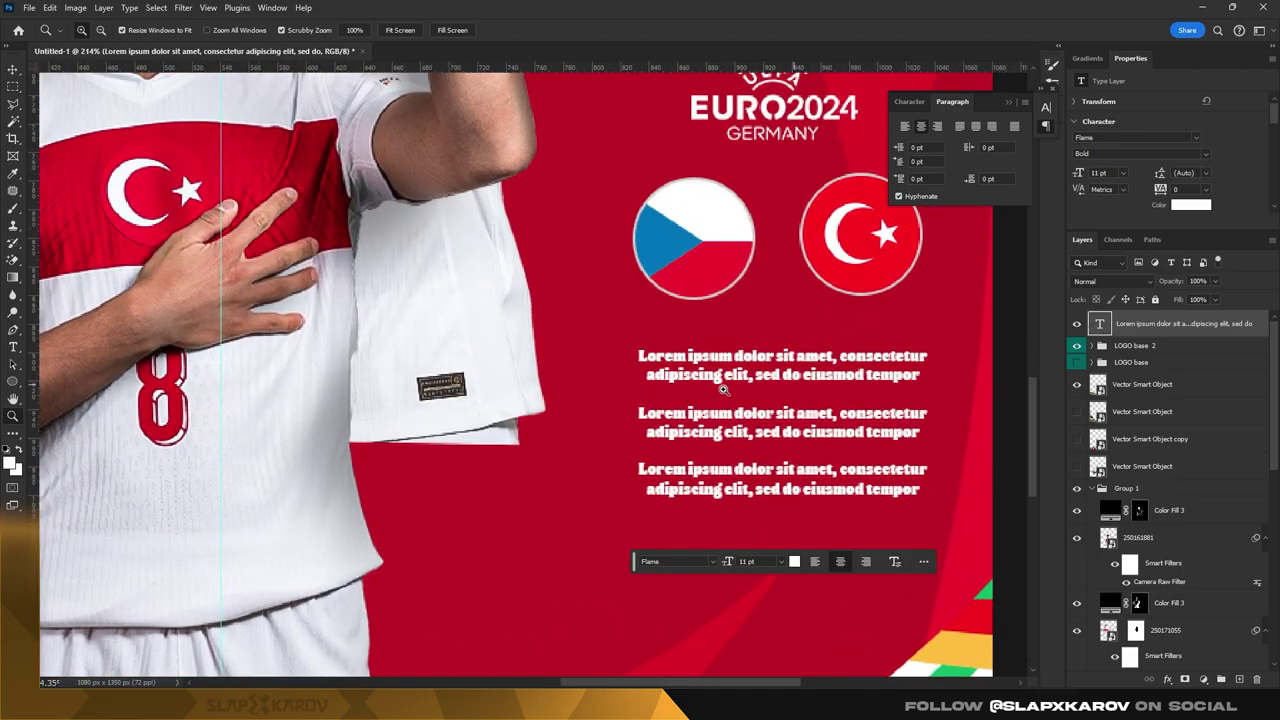
mouse_move(723, 390)
mouse_down()
mouse_move(640, 390)
mouse_move(770, 368)
mouse_move(659, 207)
mouse_move(862, 400)
mouse_up()
key(v)
key(z)
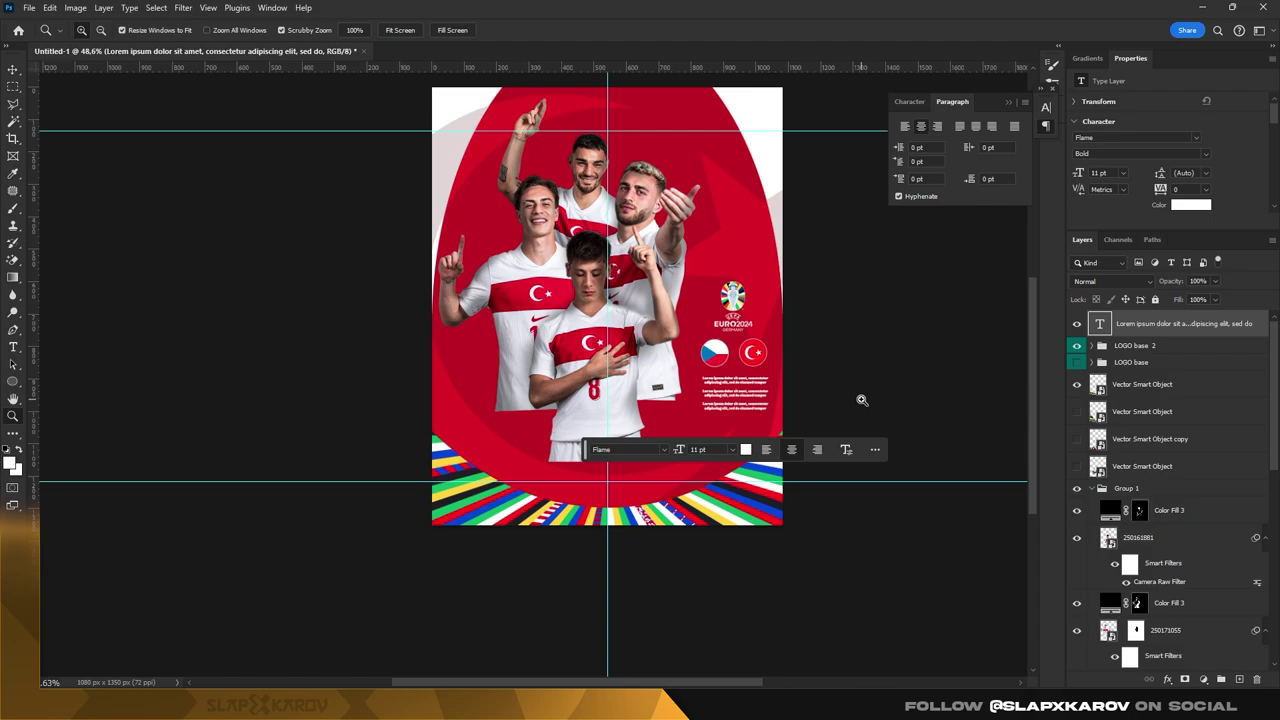
- Zoom in and pick the 250023940 copy layer in the Layers panel to open its layer style
click(1142, 390)
mouse_move(650, 400)
mouse_down()
mouse_move(676, 402)
mouse_move(604, 228)
mouse_up()
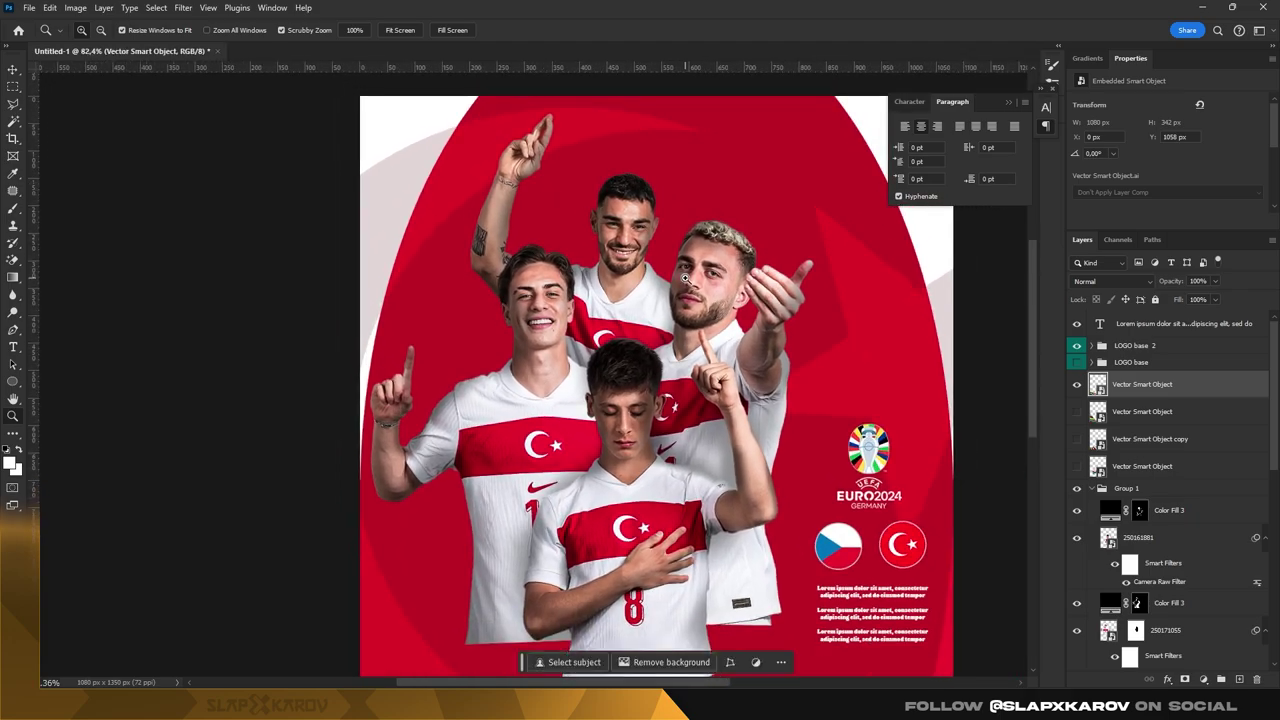
key(v)
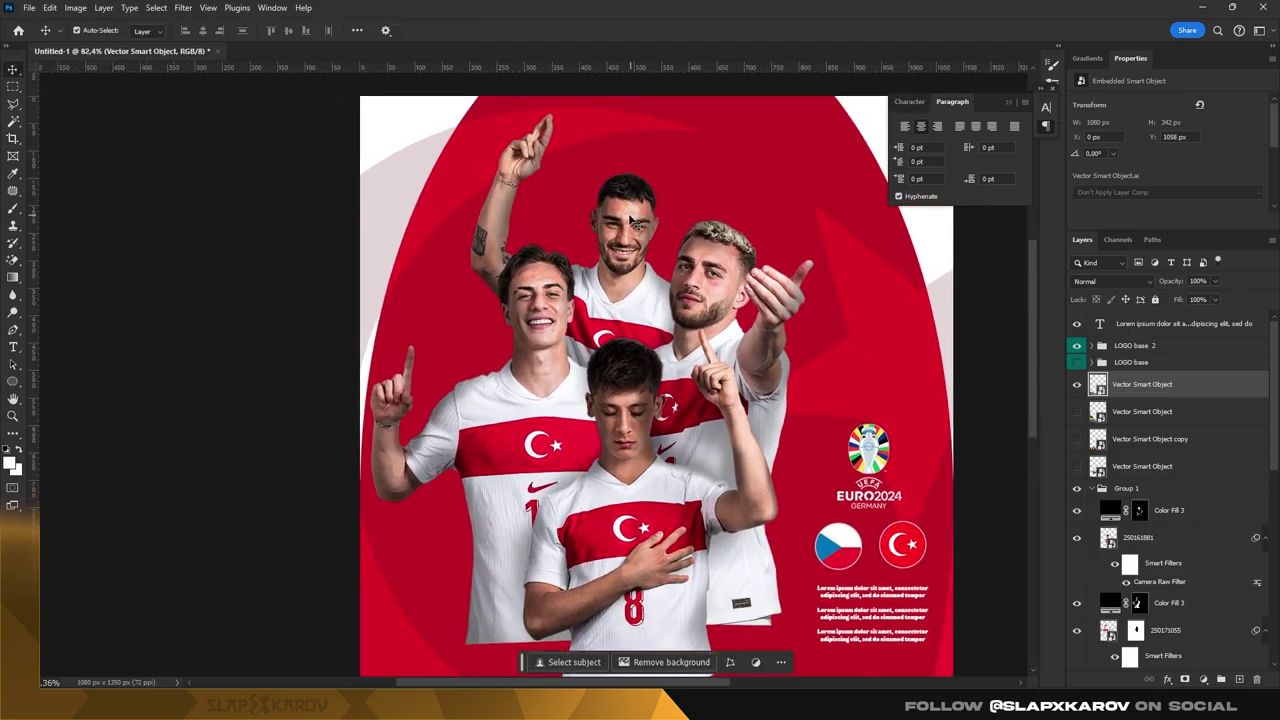
scroll(1200, 420, down, 5)
drag(1190, 482, 1205, 447)
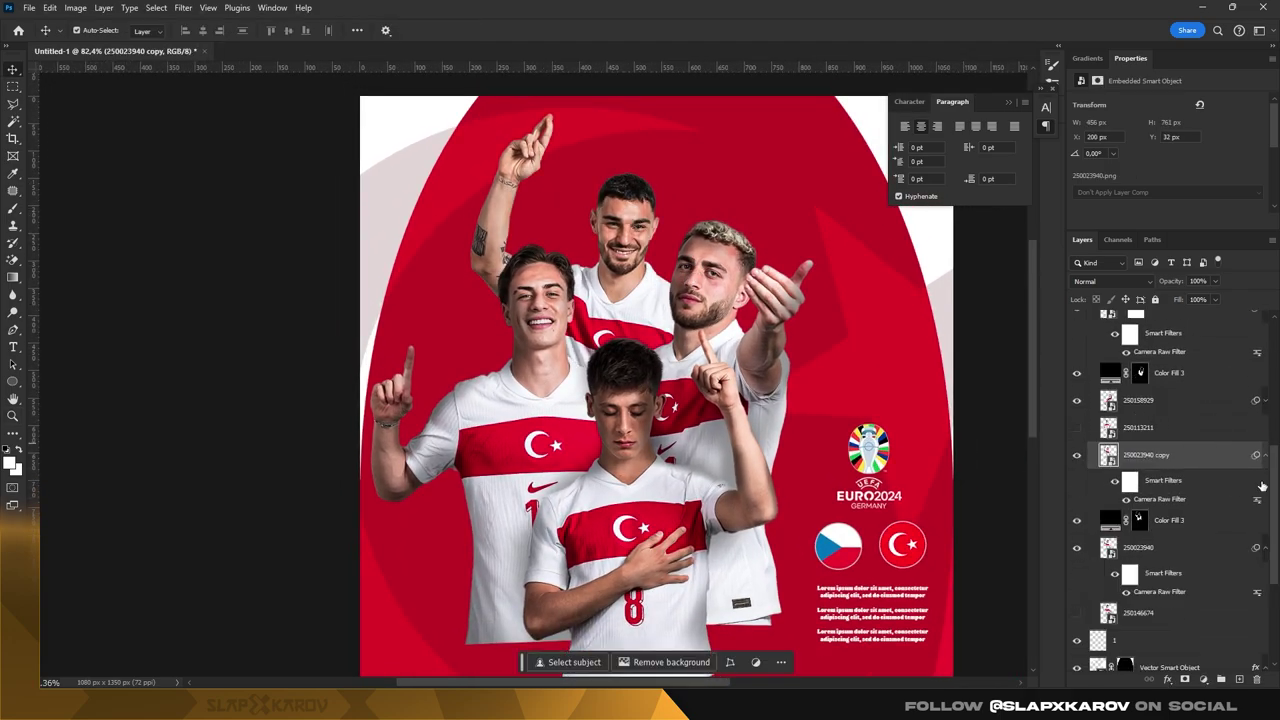
- Give the 250023940 copy layer a Normal-mode inner glow in bright red ff0009
double_click(1240, 457)
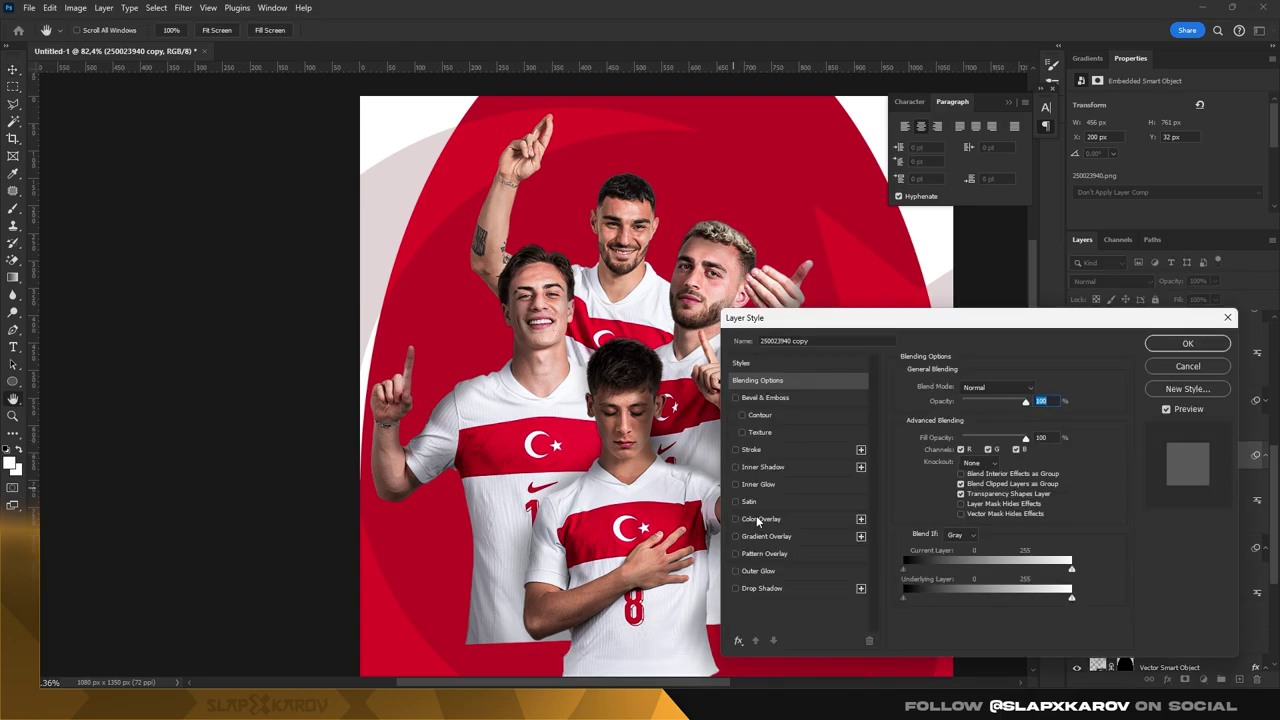
click(758, 484)
click(940, 434)
click(740, 185)
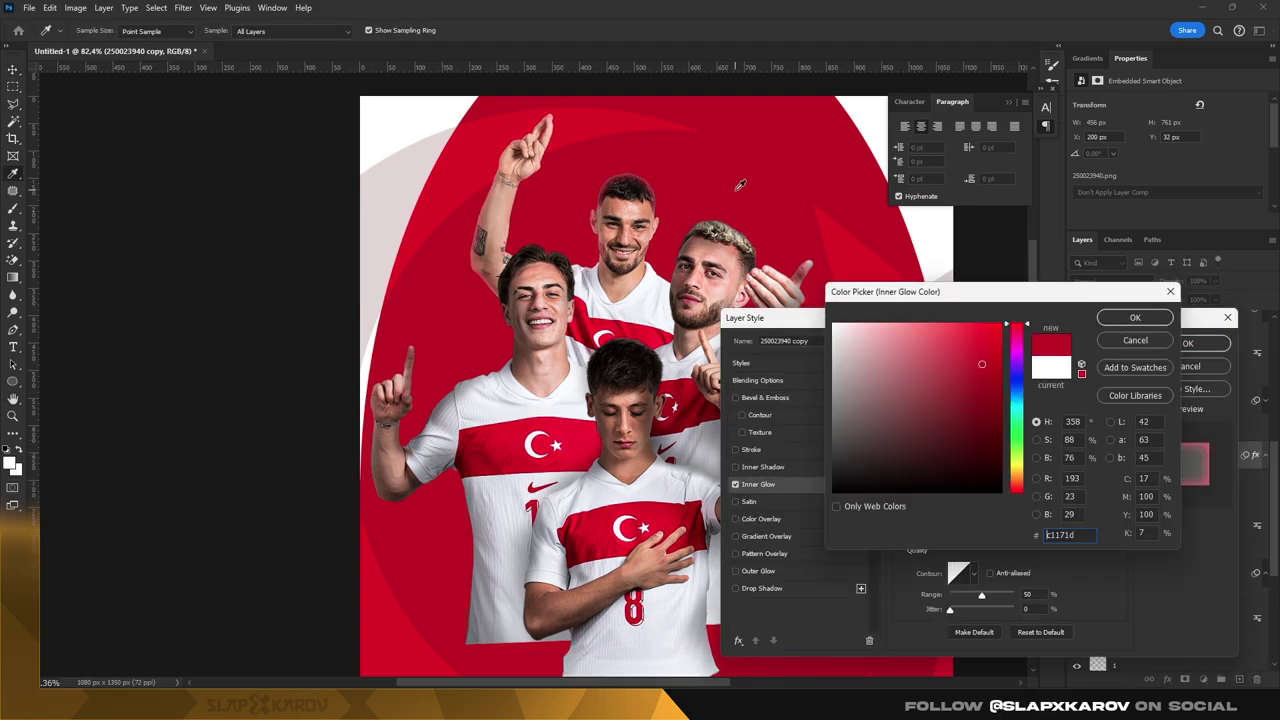
click(1135, 317)
click(985, 387)
click(972, 334)
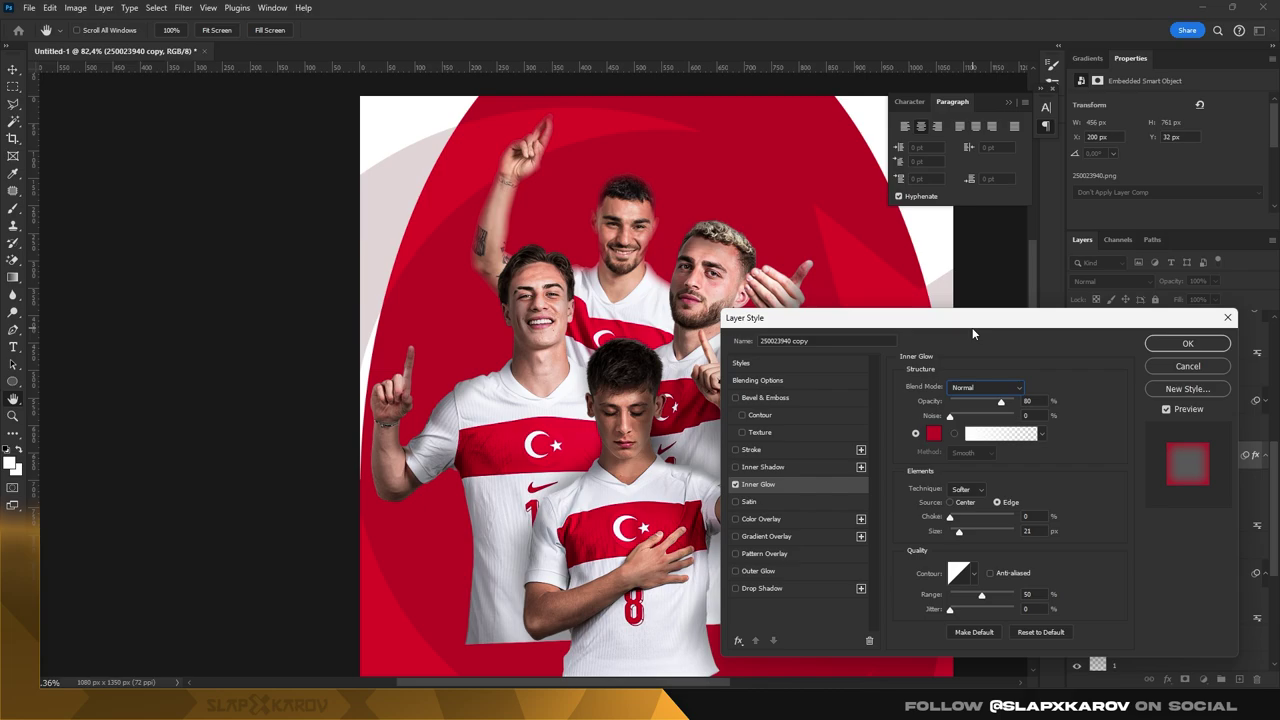
click(934, 436)
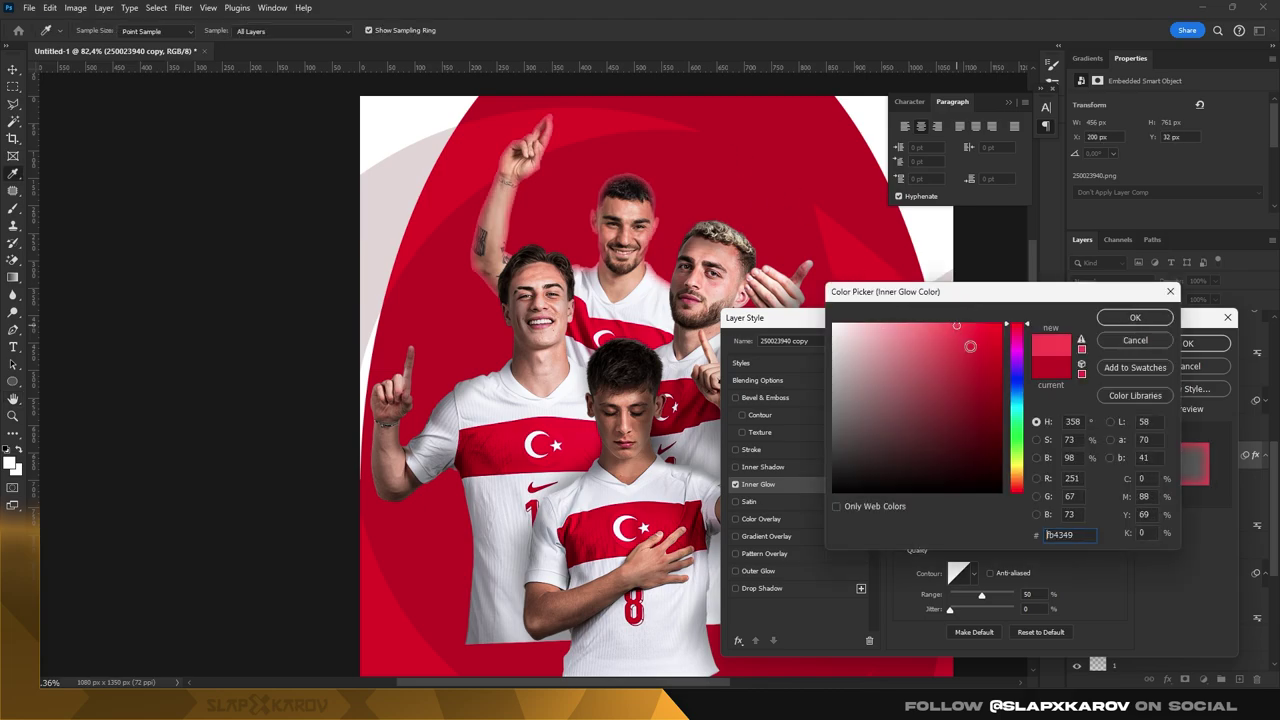
click(975, 340)
key(Return)
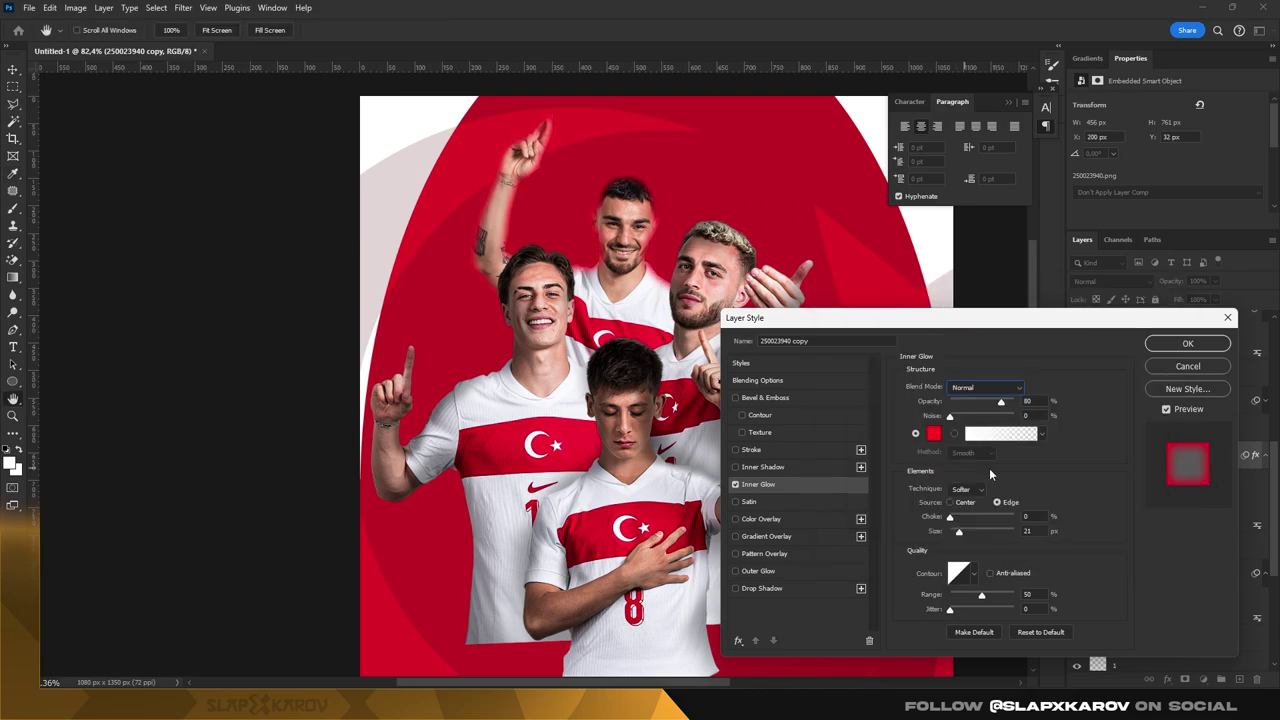
- Set the inner glow to 0% noise, 57% range, lower opacity and 32 px size, then apply it
drag(961, 536, 966, 536)
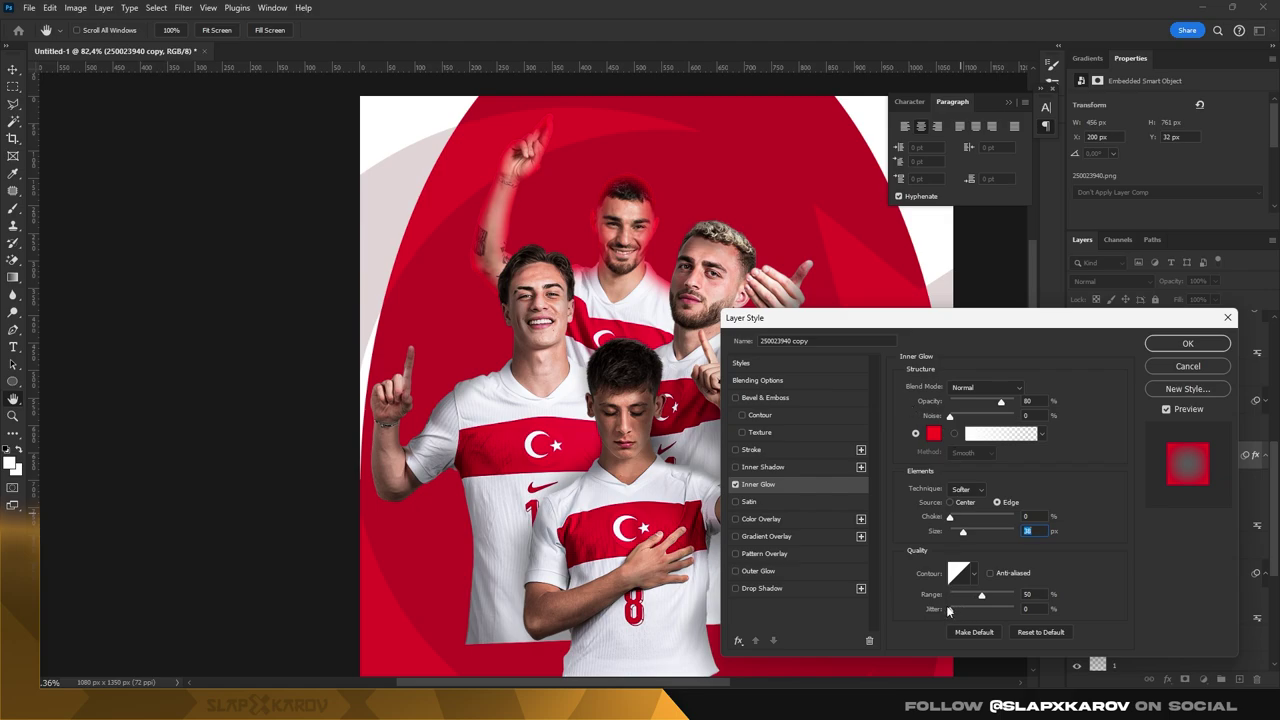
drag(981, 596, 986, 598)
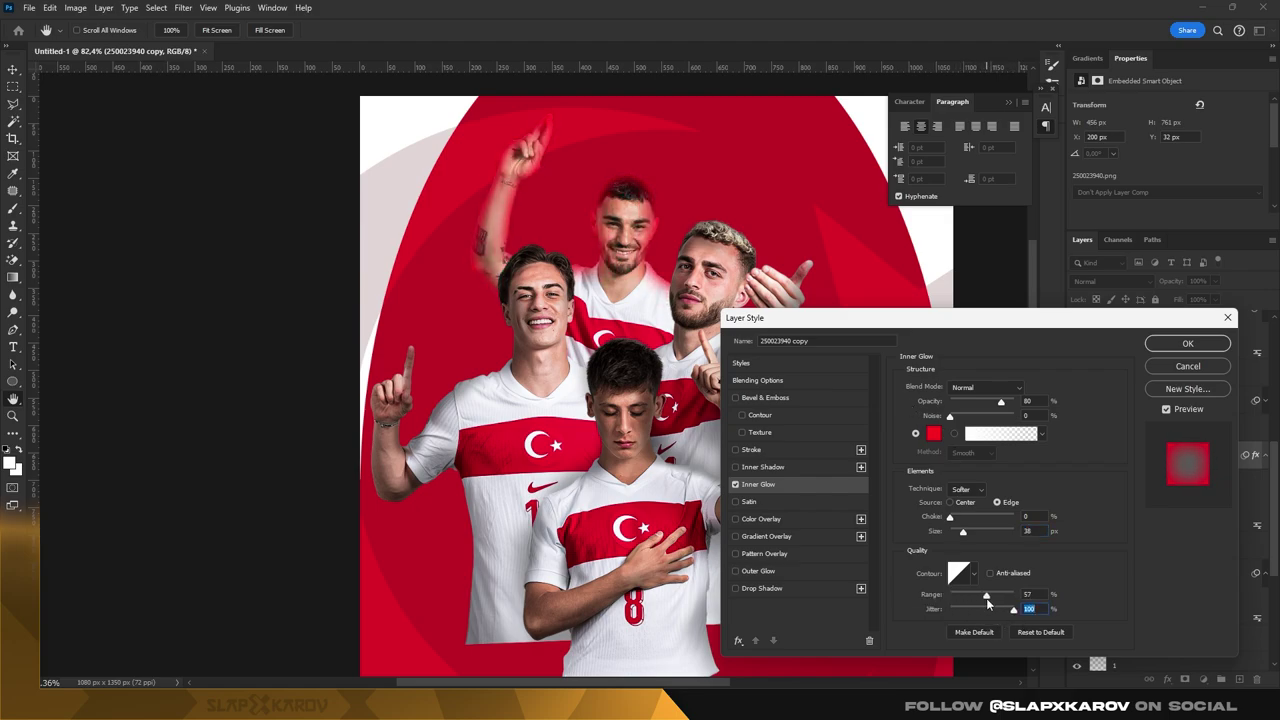
drag(965, 534, 964, 537)
click(963, 534)
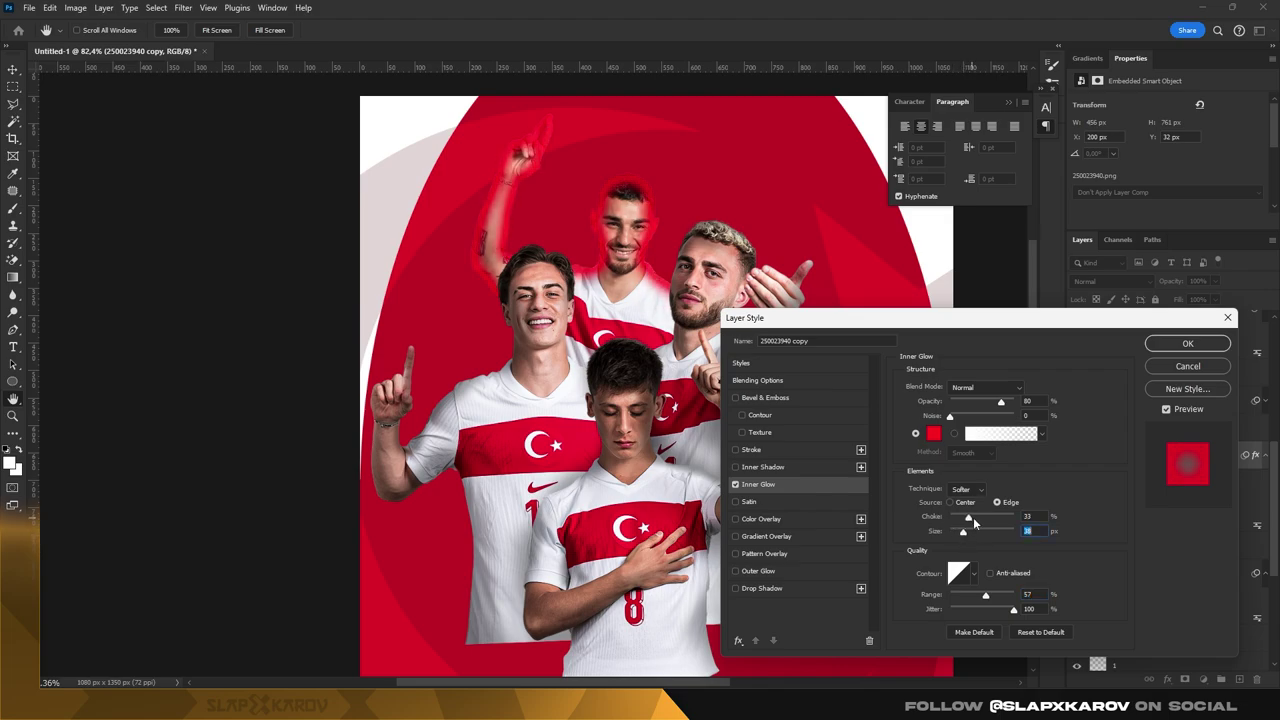
drag(957, 422, 929, 427)
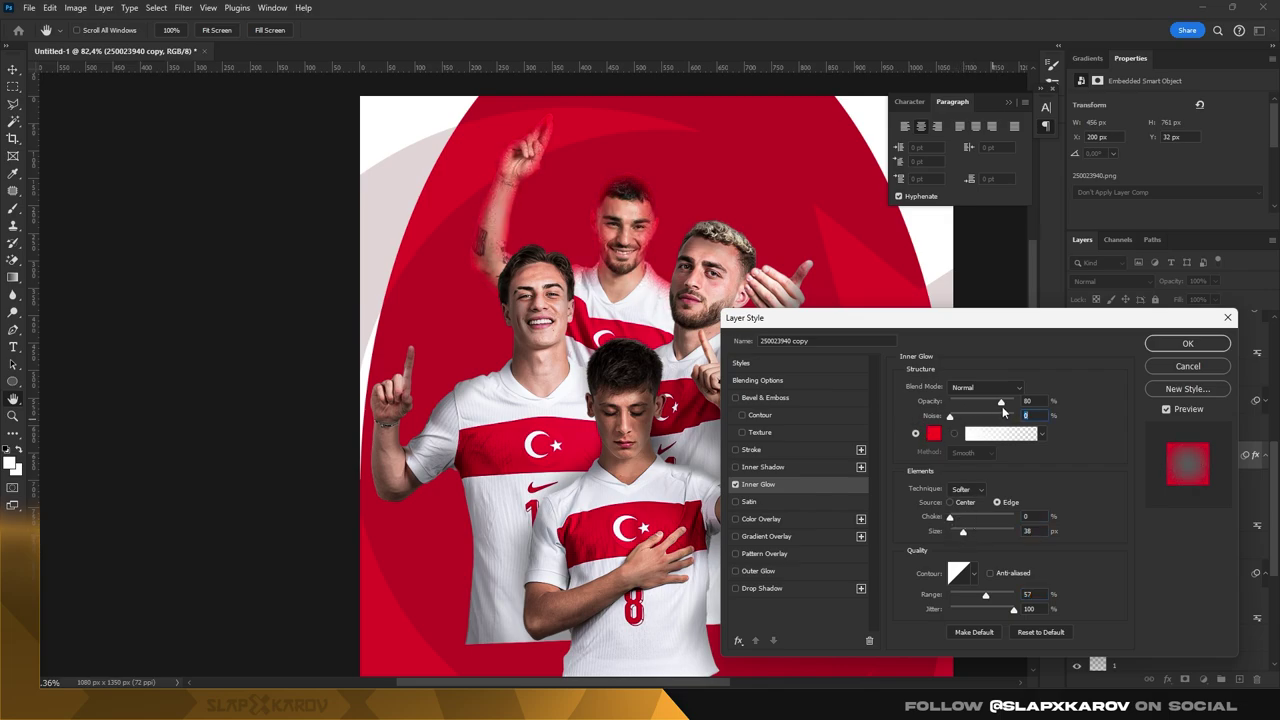
mouse_move(1002, 404)
mouse_down()
mouse_move(991, 406)
mouse_move(1013, 412)
mouse_up()
drag(964, 537, 968, 532)
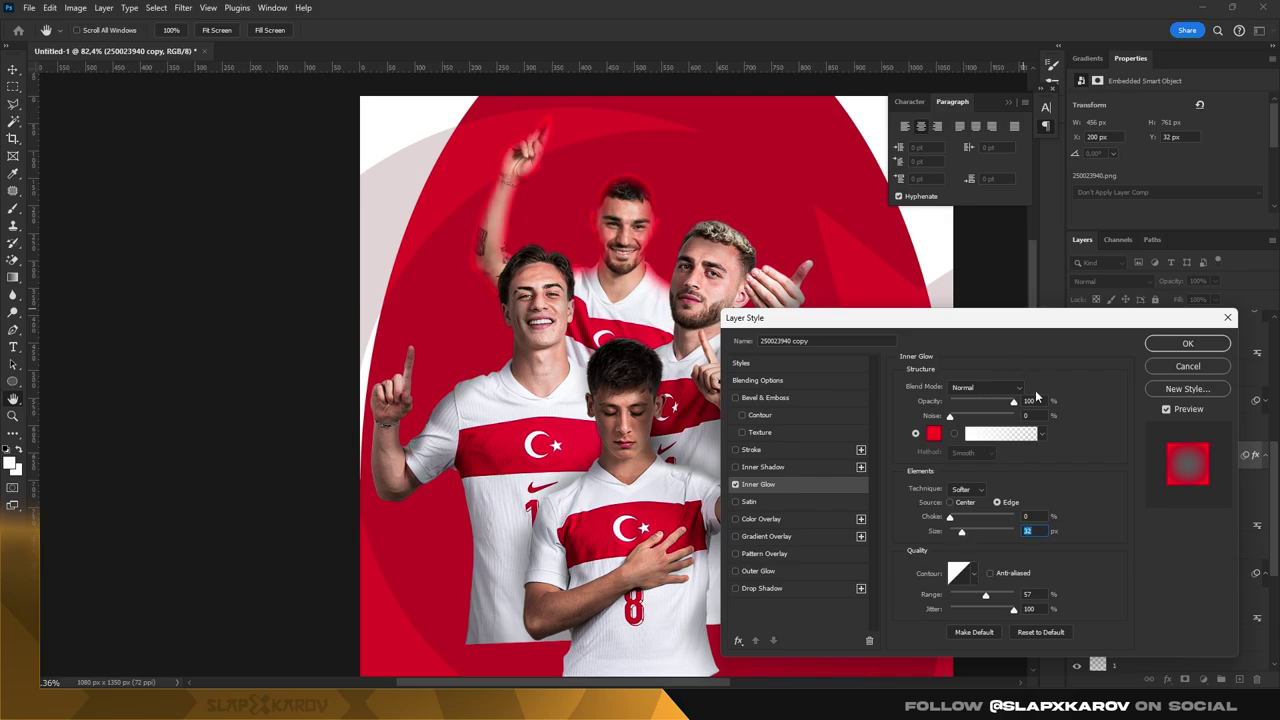
click(1188, 343)
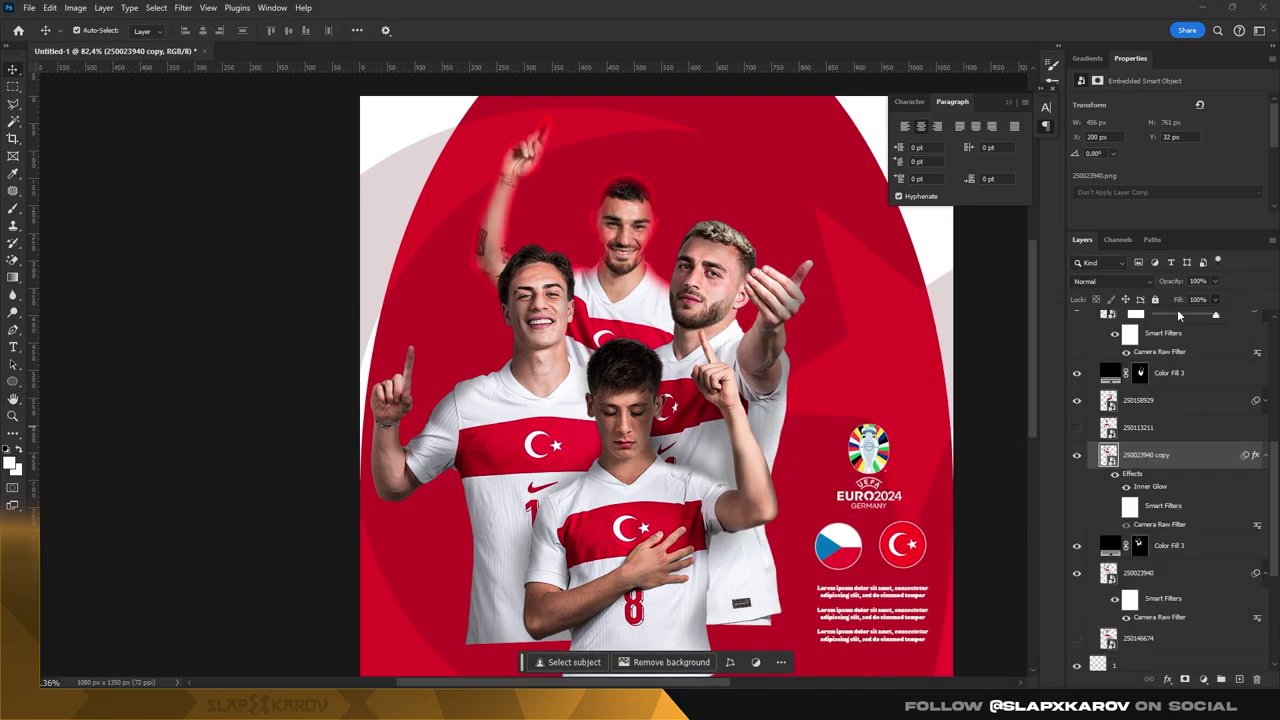
right_click(1104, 440)
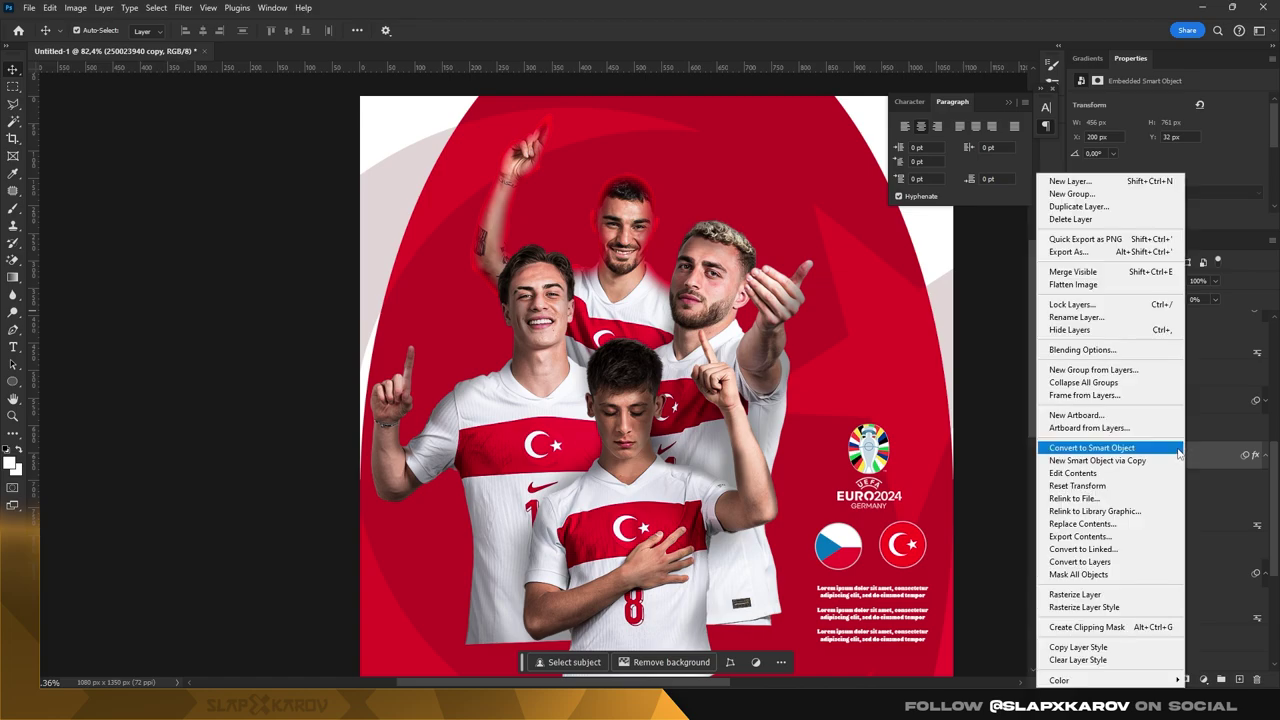
- Convert the 250023940 copy layer to a smart object and preview several blend modes
click(1104, 452)
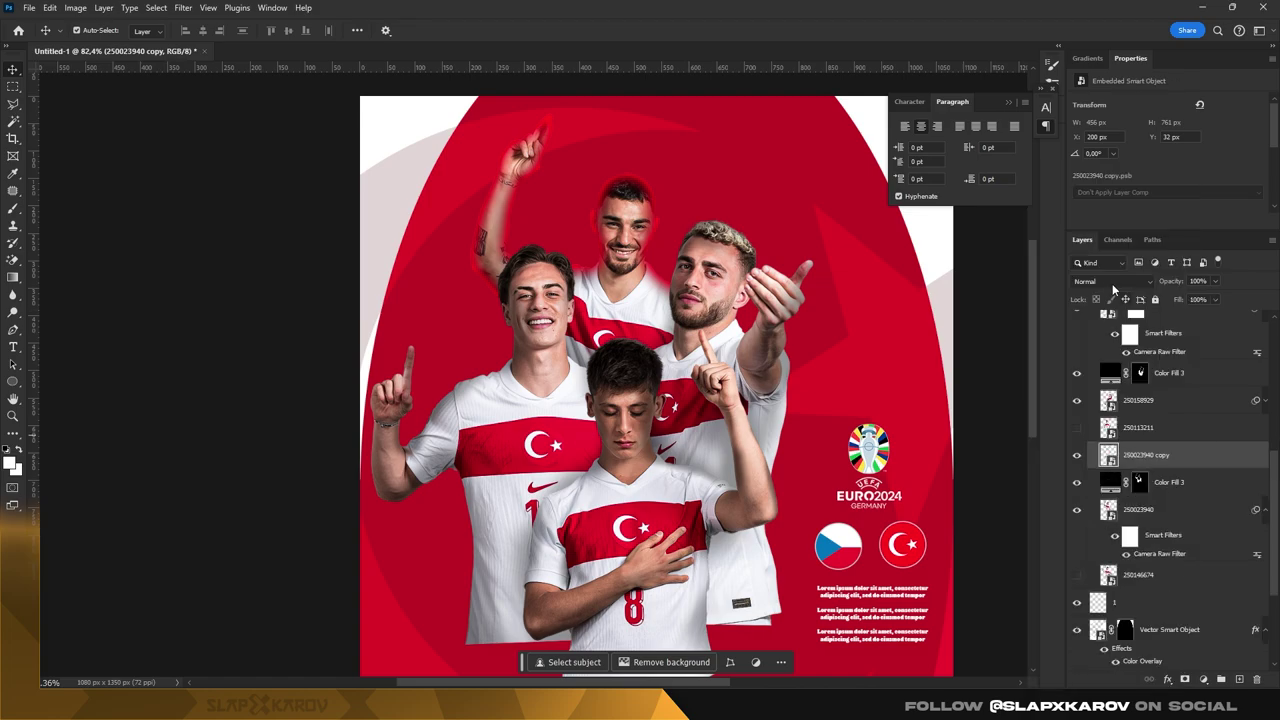
click(1112, 281)
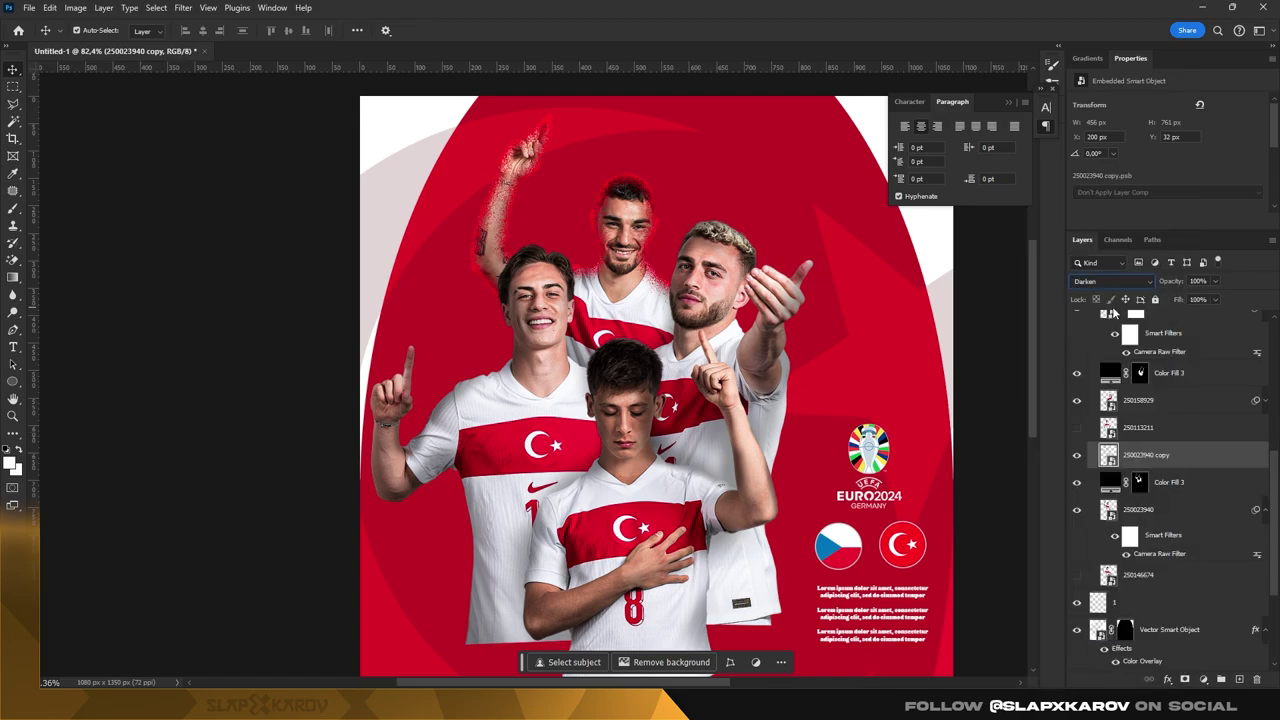
key(Down)
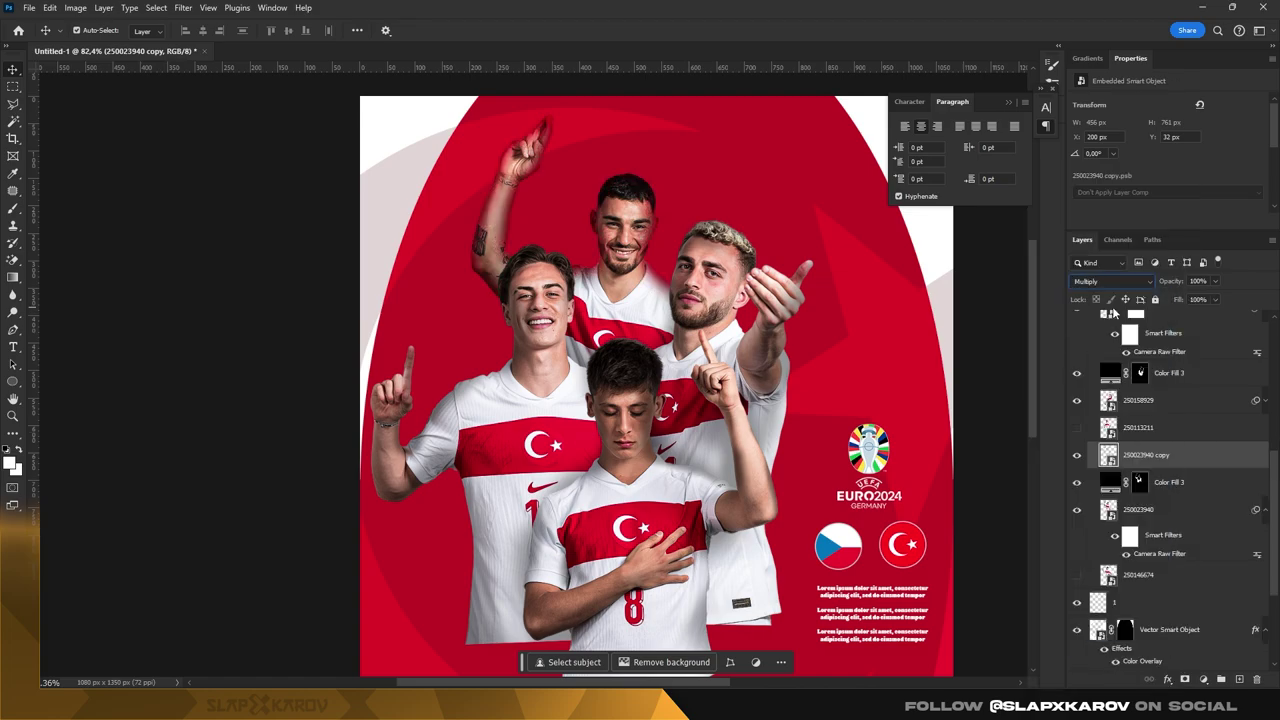
key(Down)
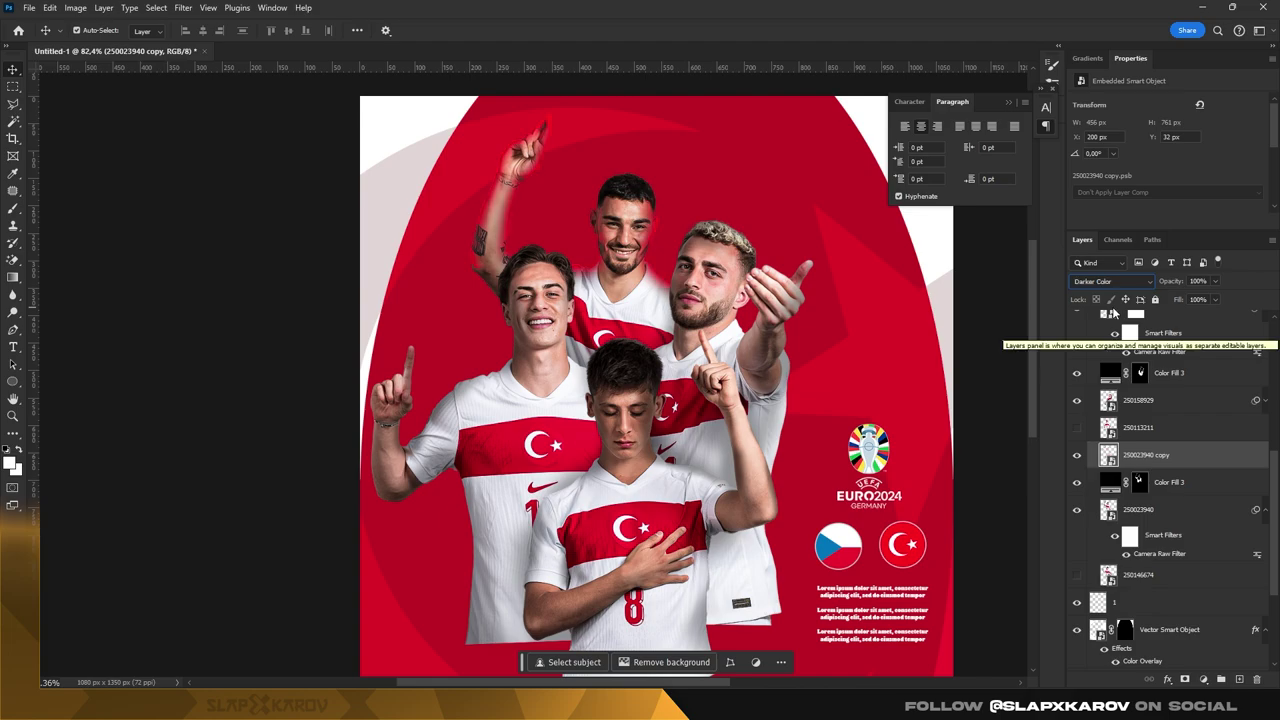
key(Down)
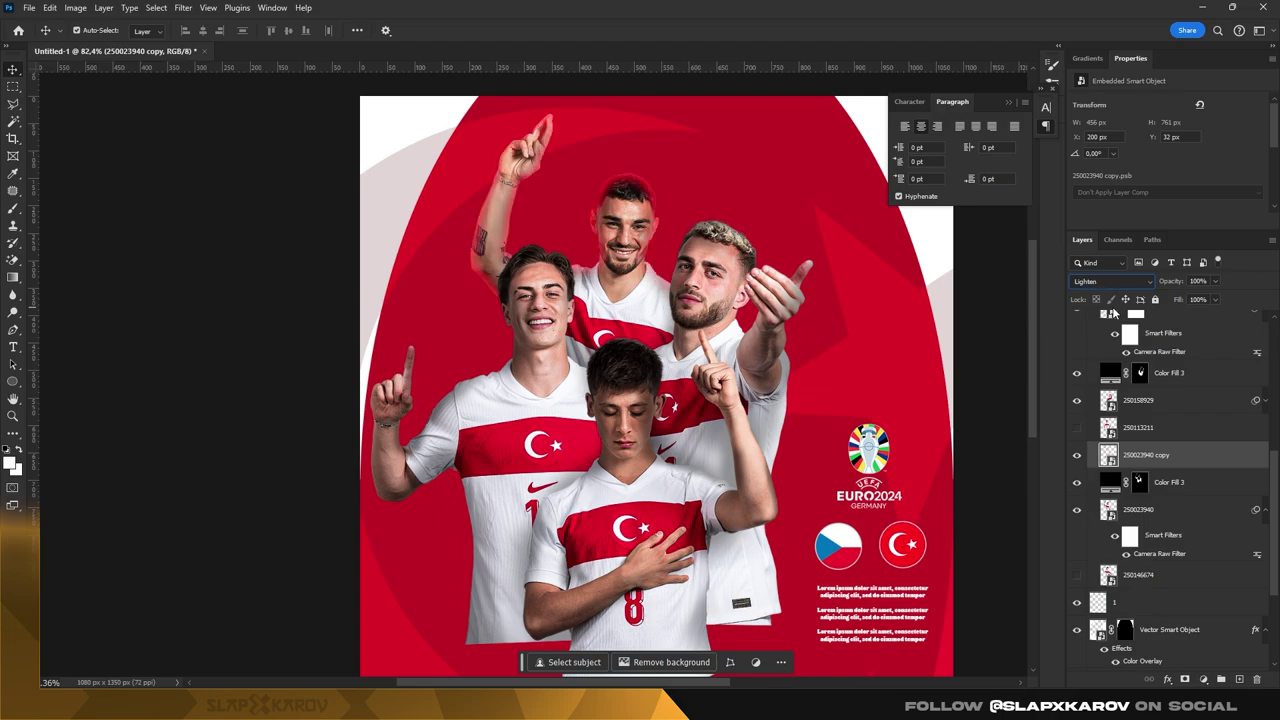
key(Down)
key(Down)
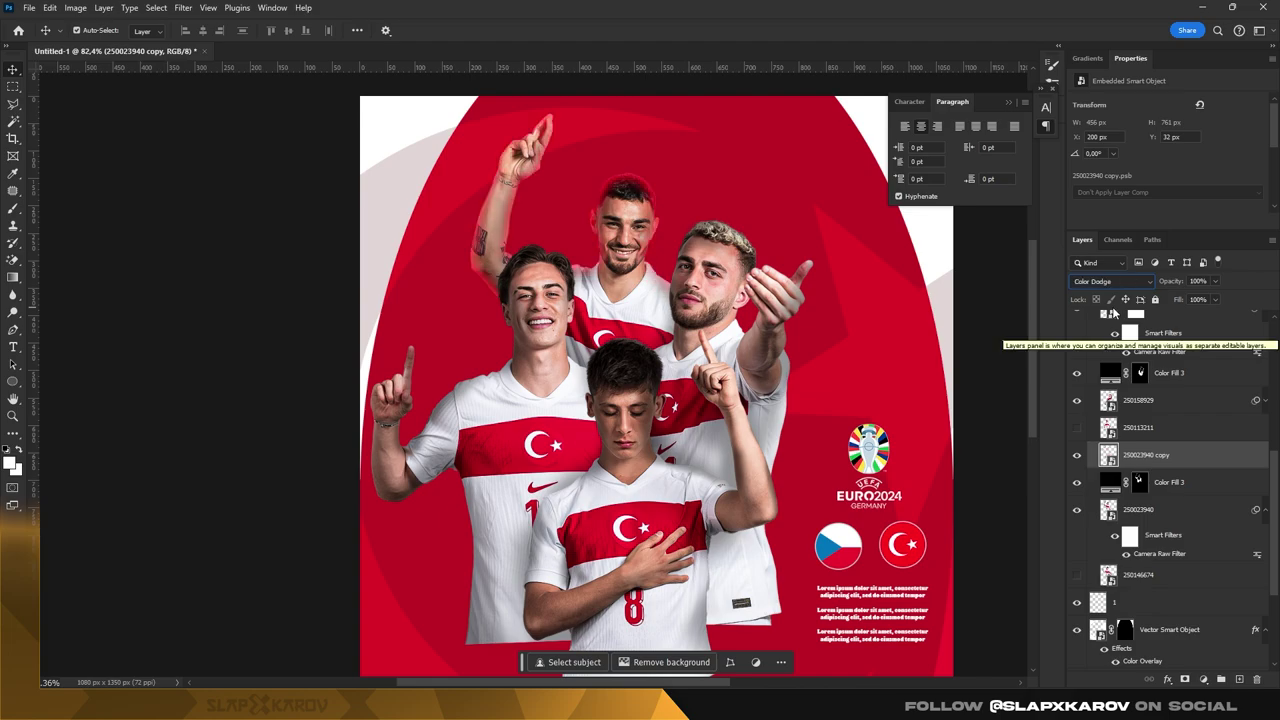
key(Down)
- Settle the layer on Linear Dodge (Add) blending and zoom in on the top-centre player's head
key(Down)
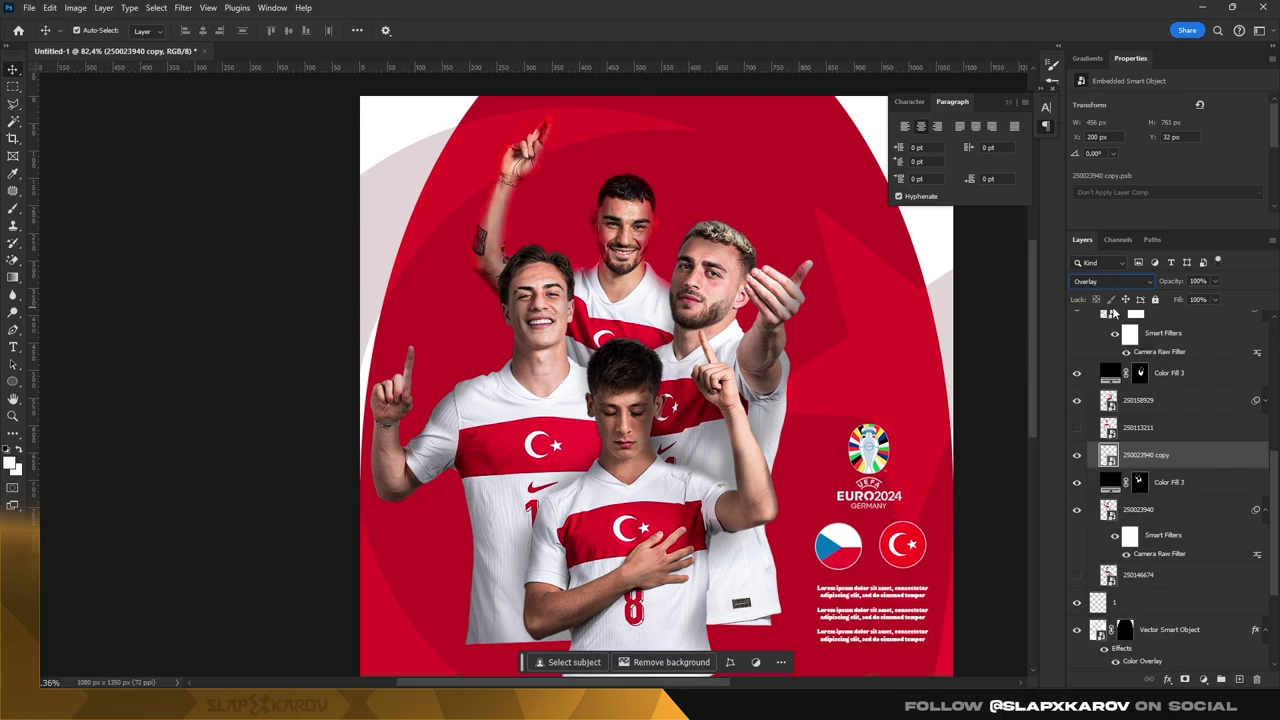
key(Down)
key(Down)
key(Down)
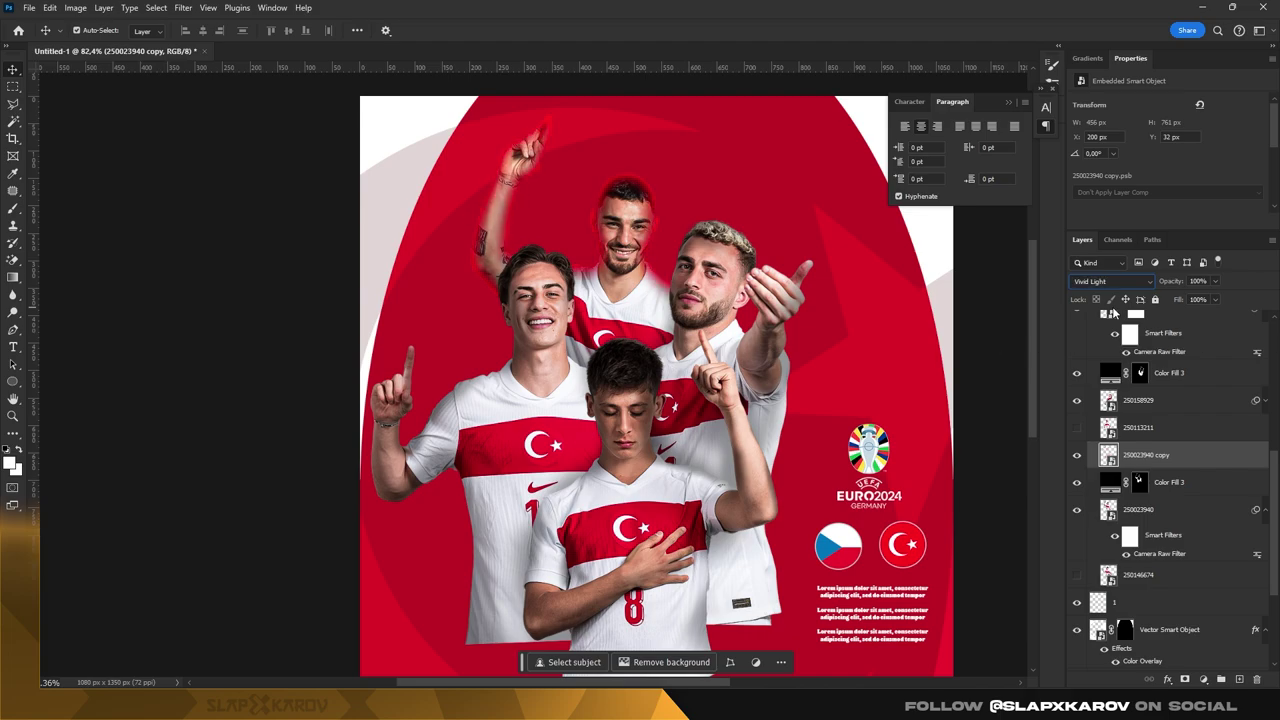
key(Down)
key(Down)
key(Down)
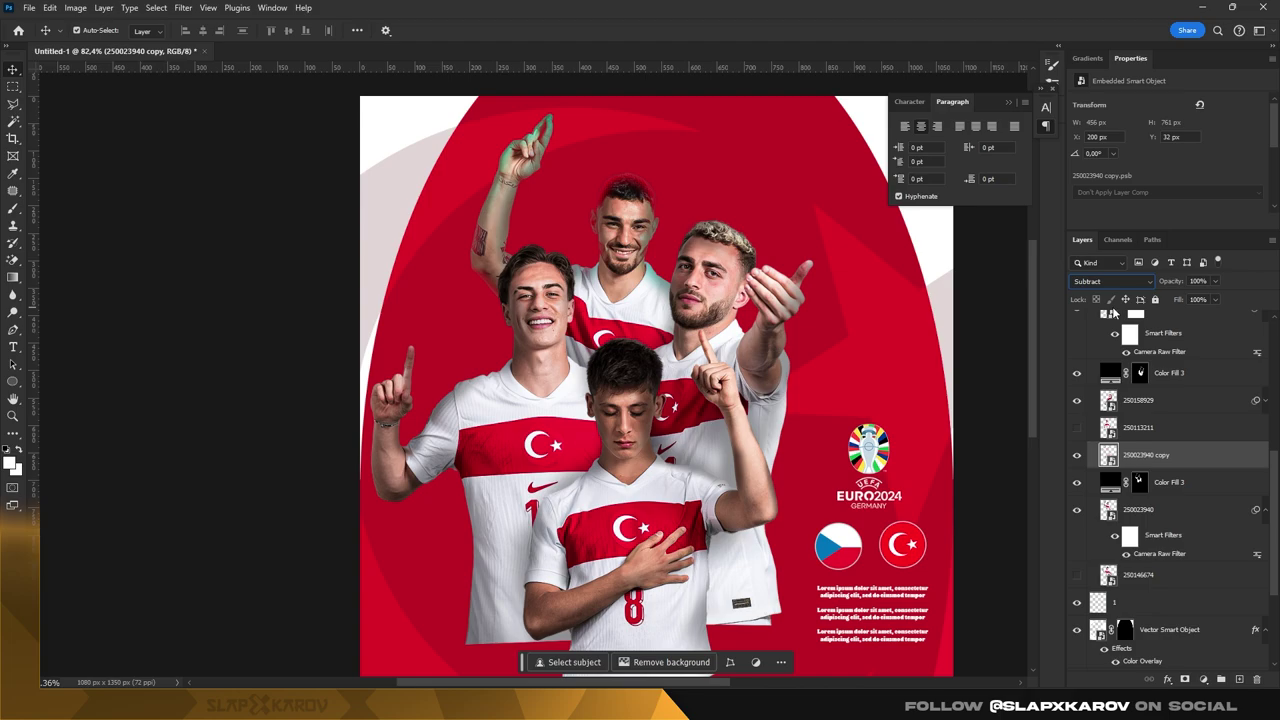
key(Down)
key(Down)
key(Down)
key(Up)
key(Up)
key(Up)
key(Up)
key(Up)
key(Up)
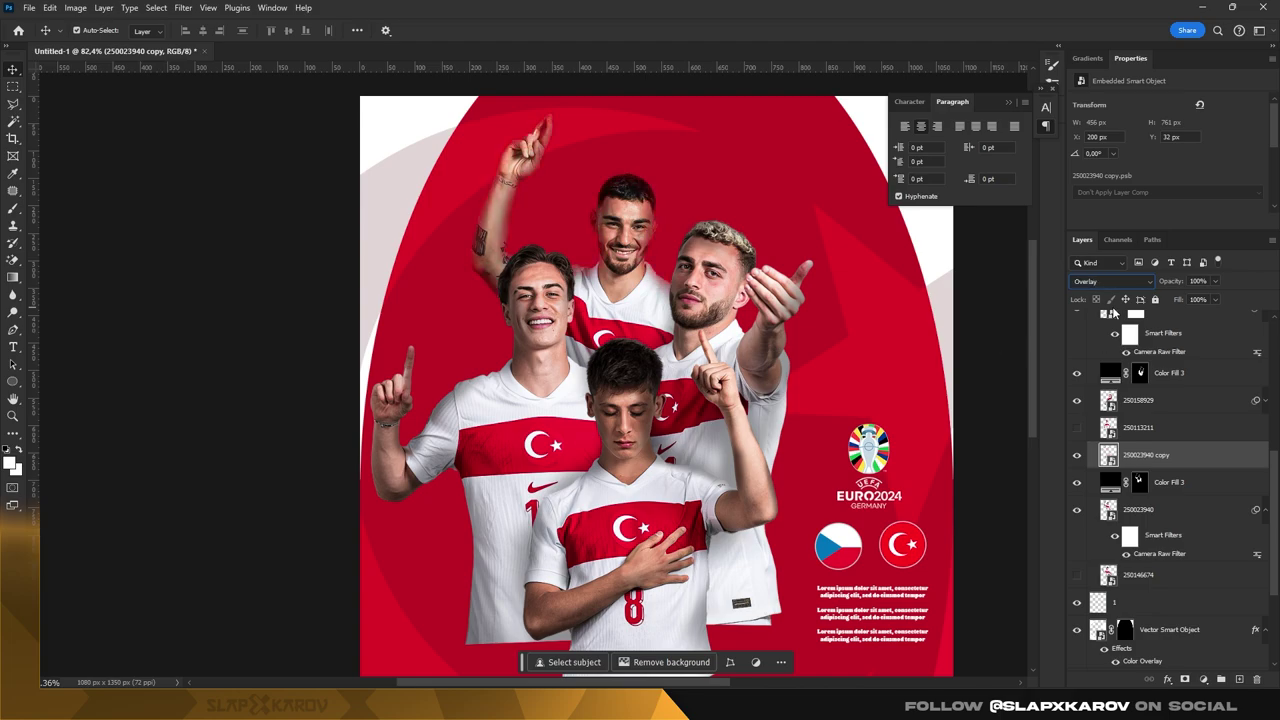
key(Up)
key(Up)
key(Up)
key(Up)
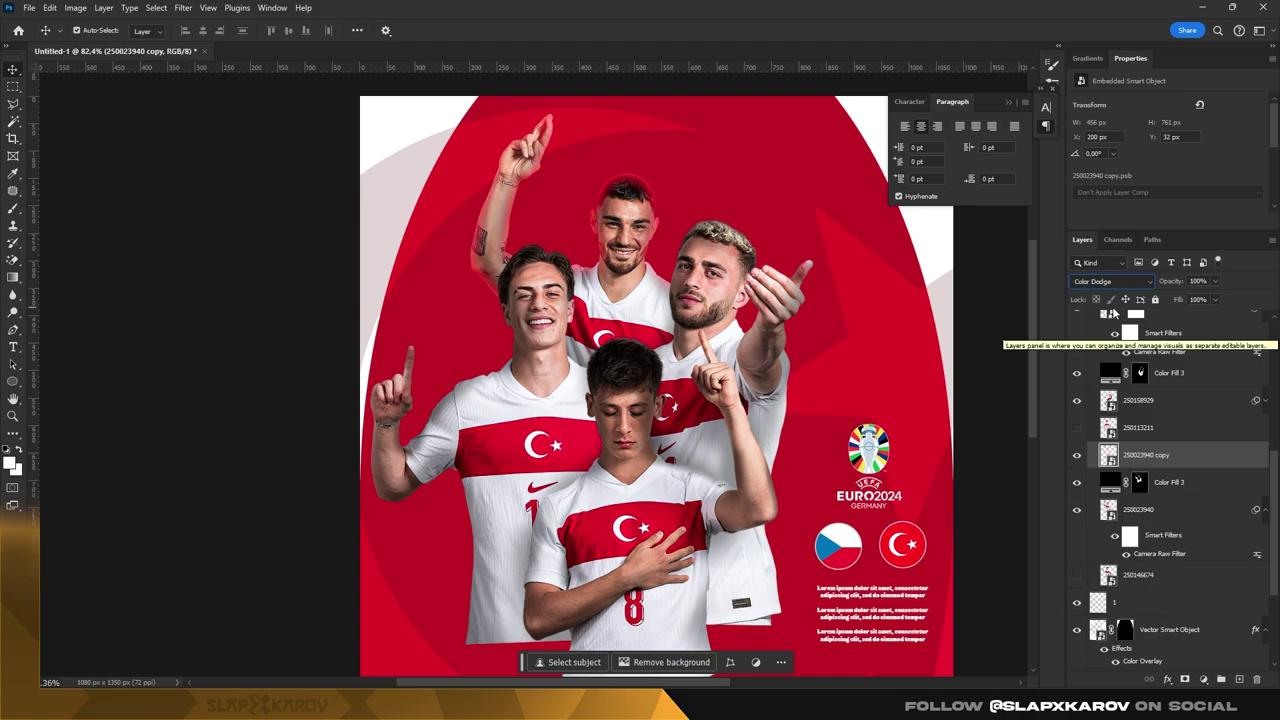
key(Down)
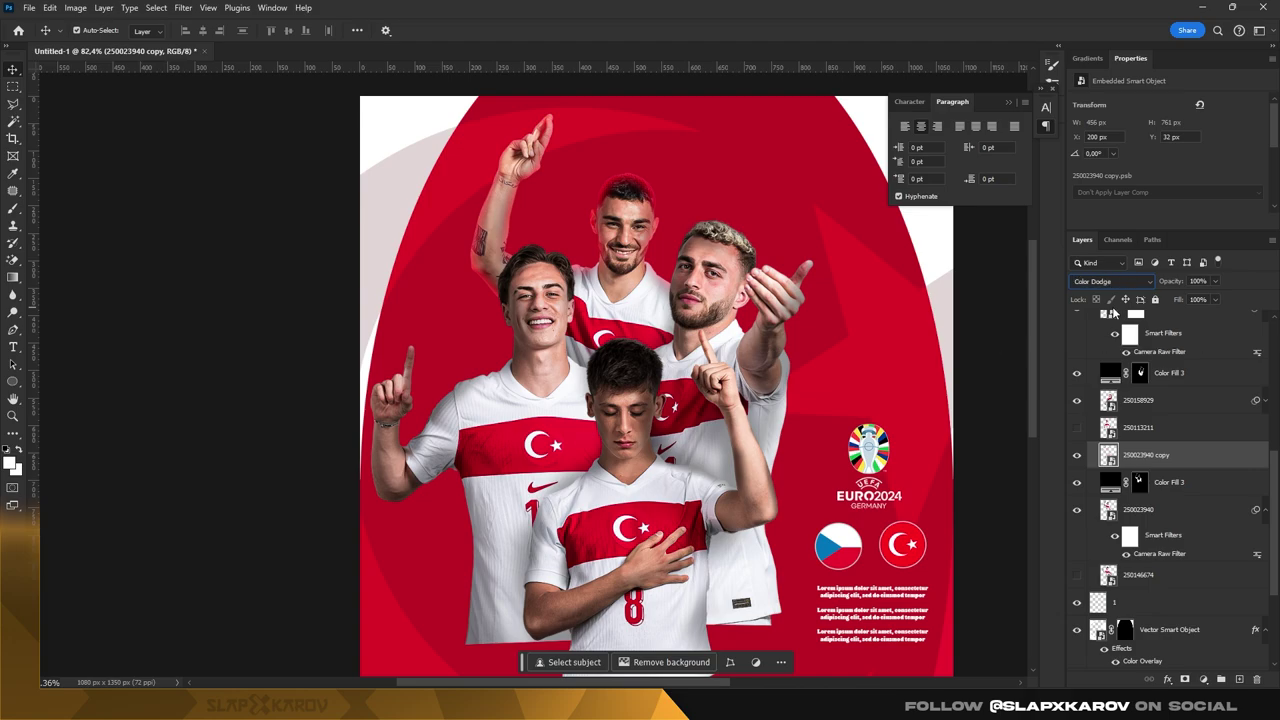
key(Down)
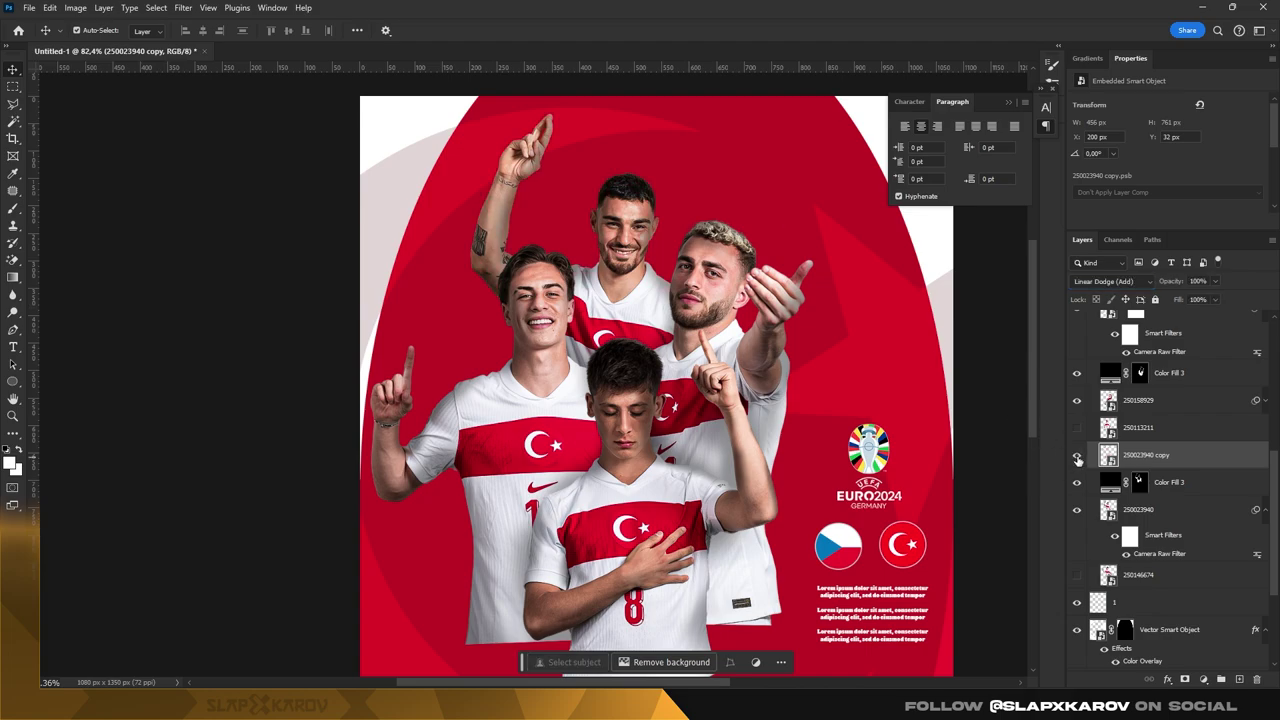
key(z)
drag(600, 157, 705, 258)
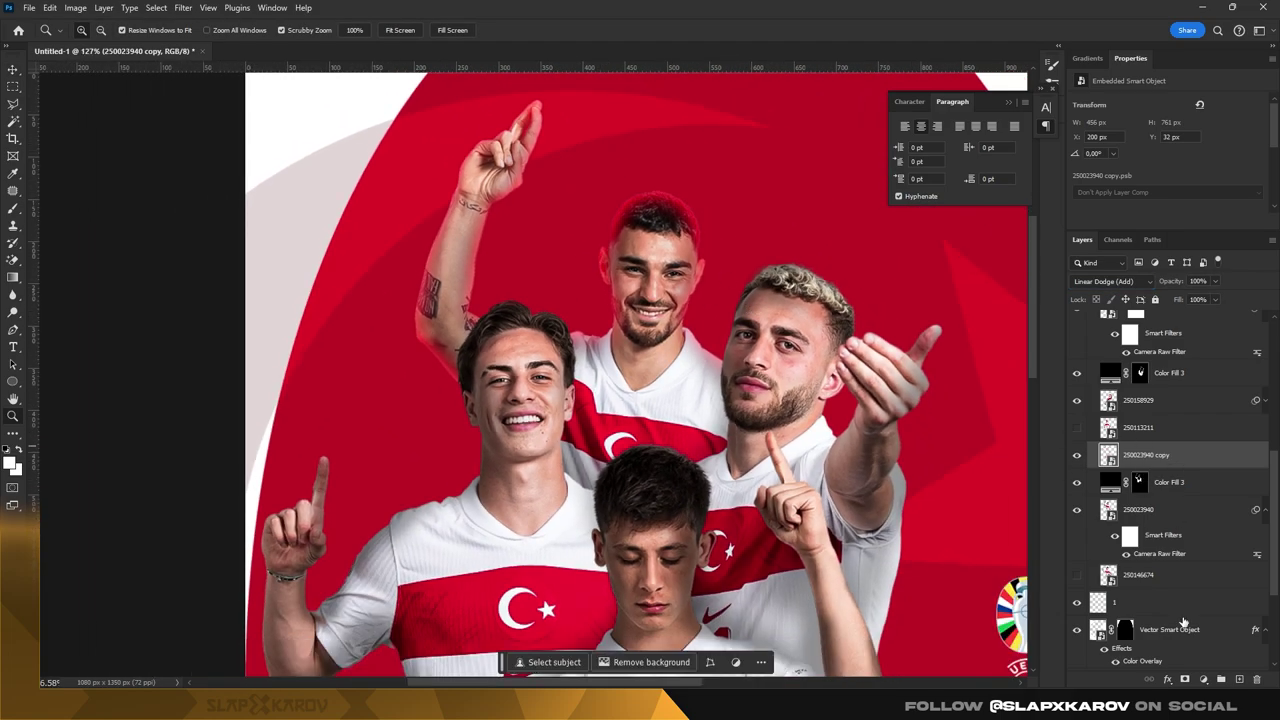
- Add a layer mask to the glow copy and pick a soft round brush
click(1185, 679)
key(b)
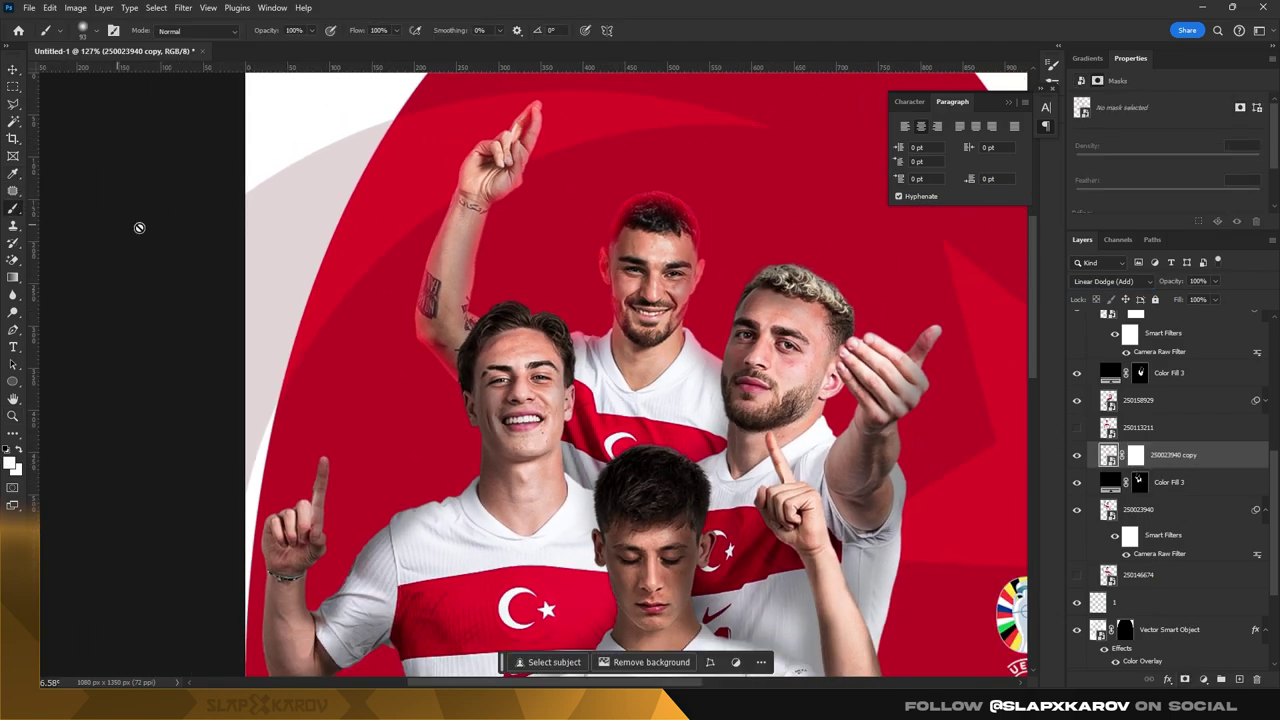
right_click(740, 263)
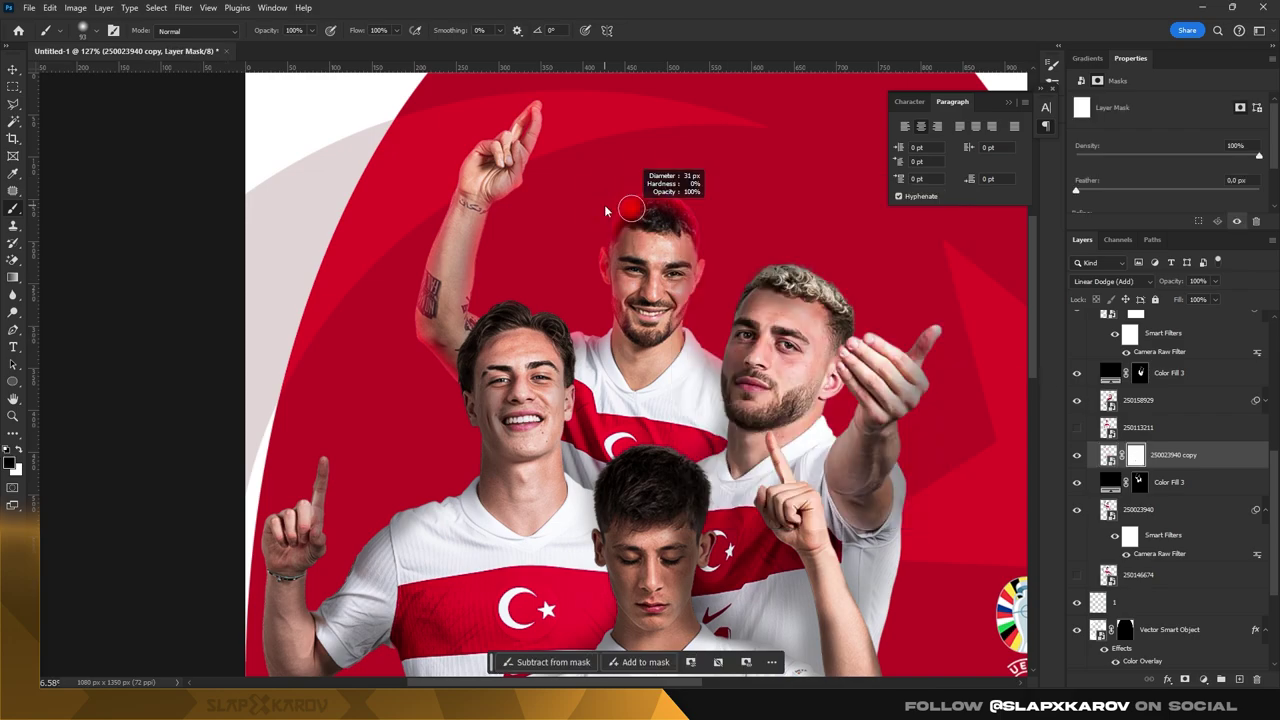
click(1180, 386)
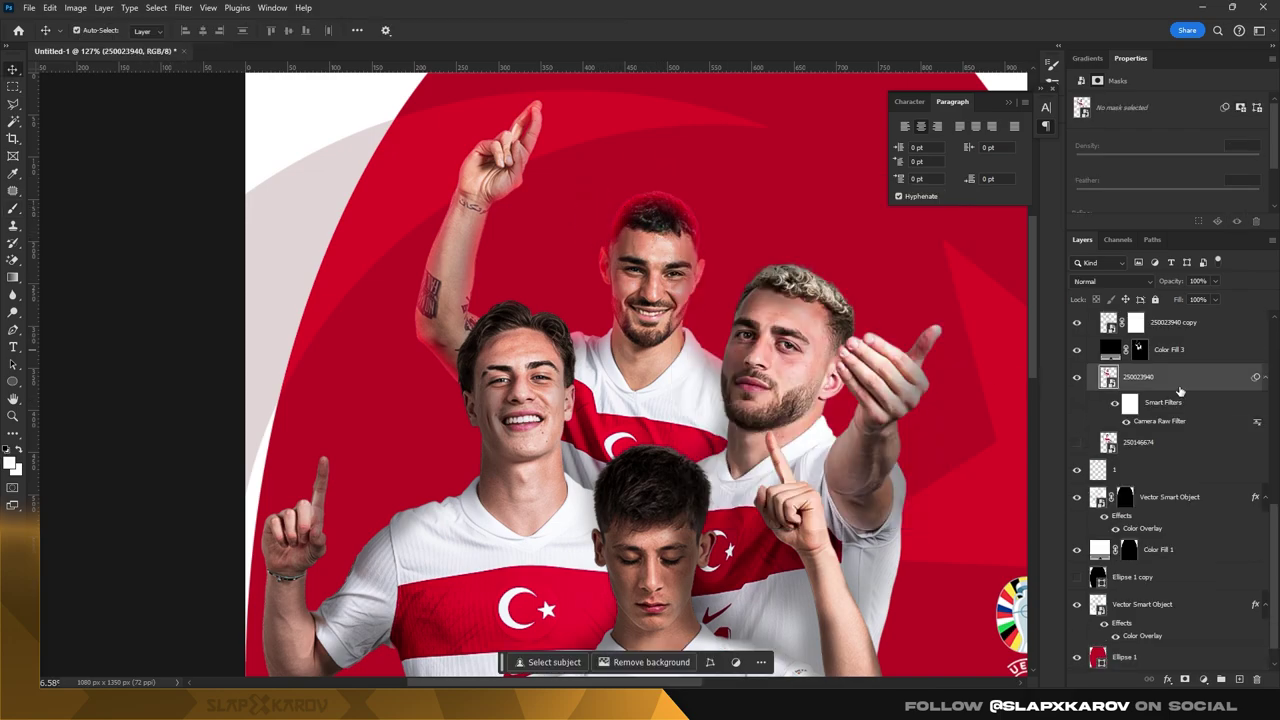
click(1136, 404)
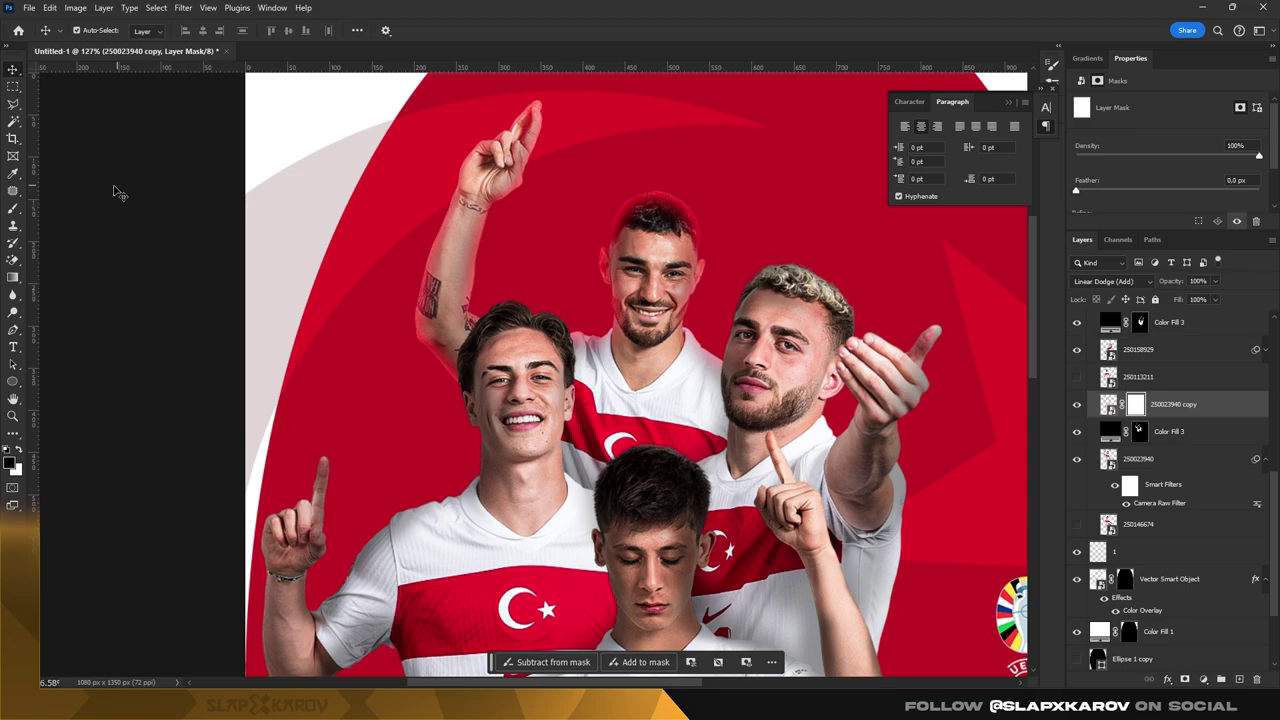
key(b)
- Paint black at 50% brush opacity on the mask to clear red from the player's hair
drag(622, 203, 640, 190)
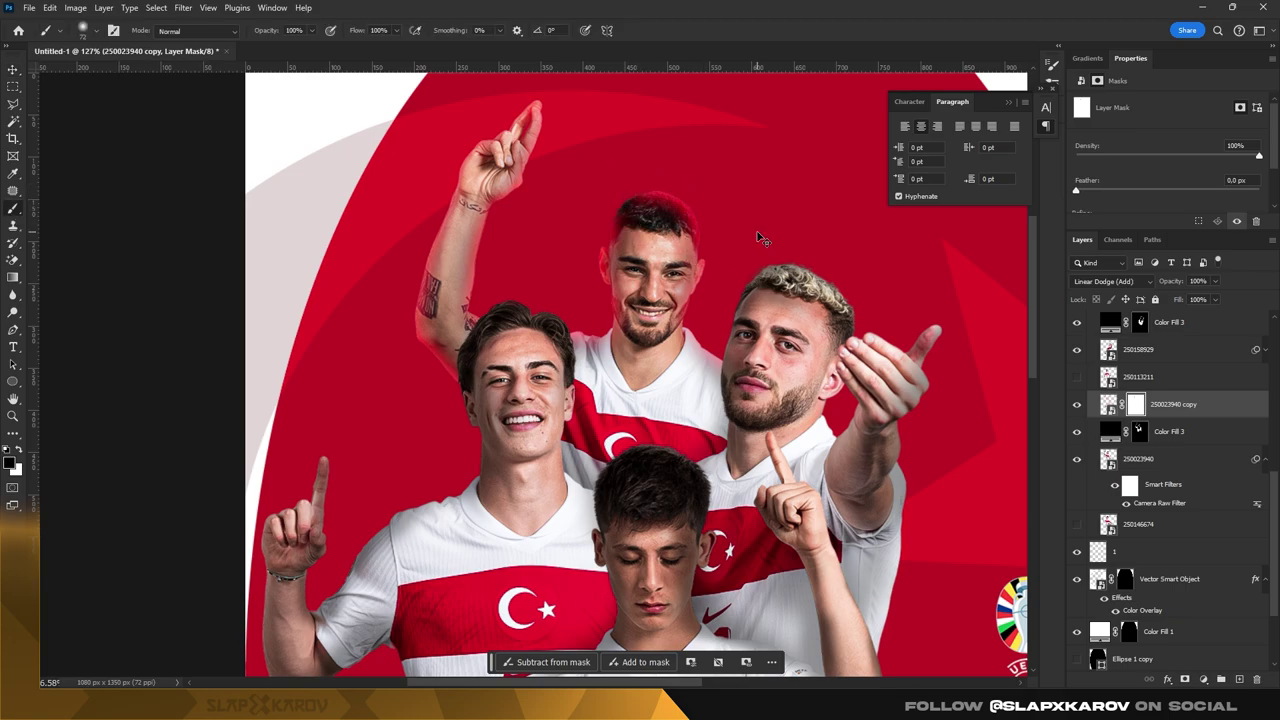
click(289, 29)
drag(620, 210, 620, 194)
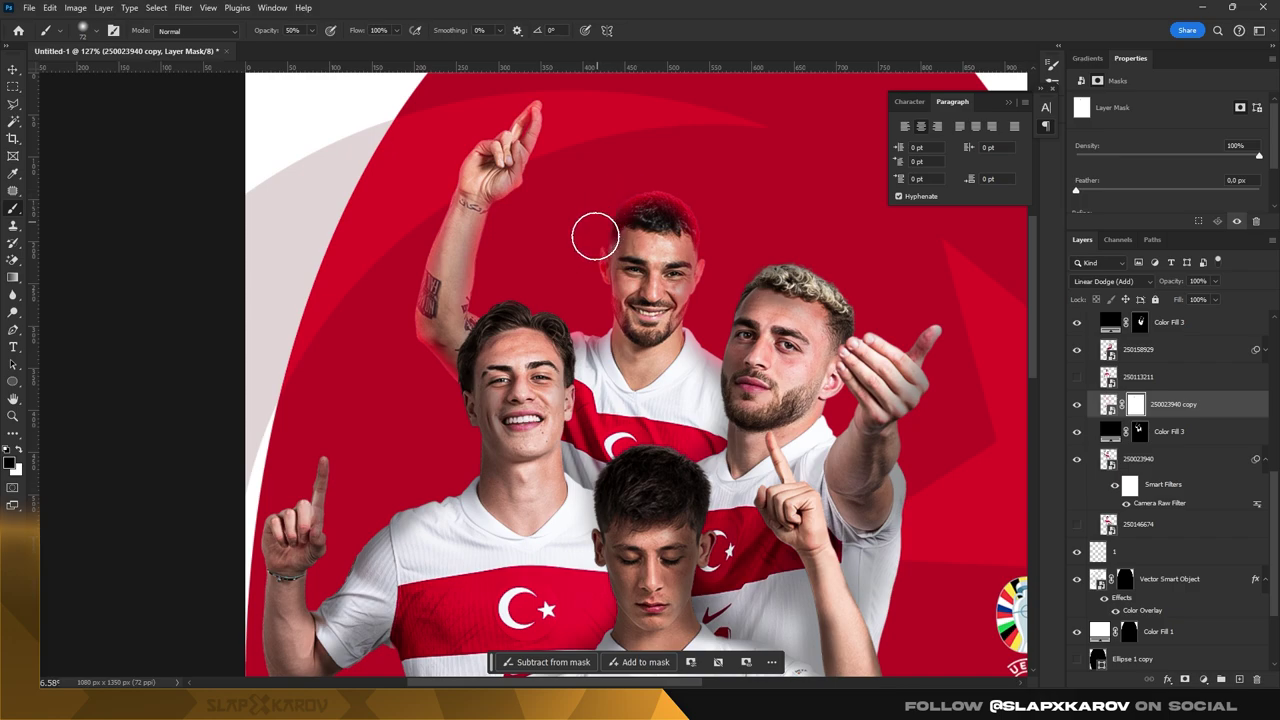
key(x)
key(x)
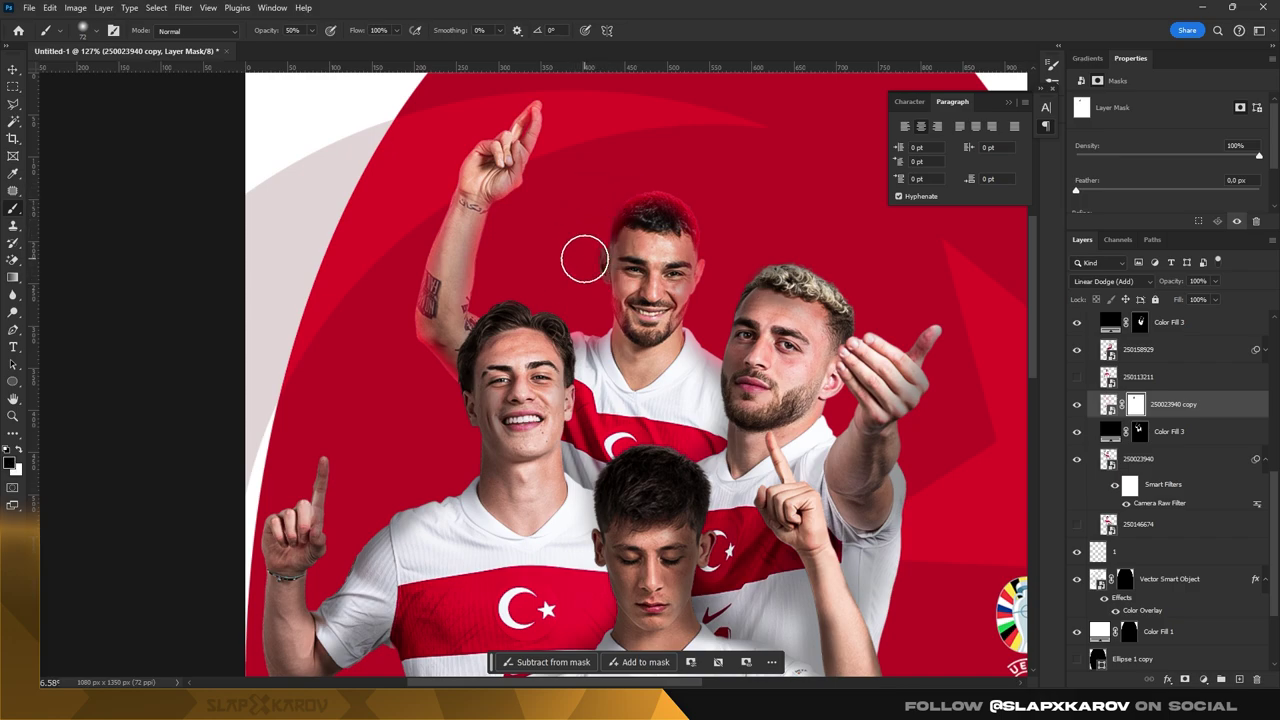
key(x)
key(x)
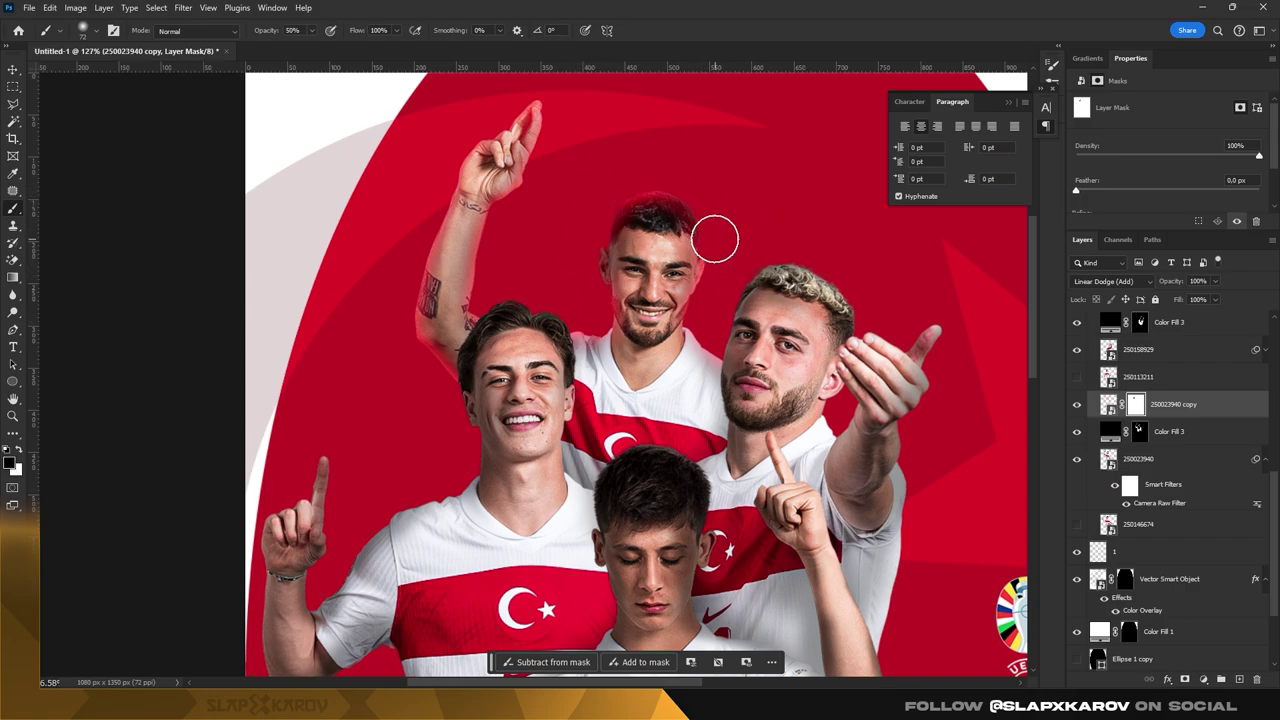
key(x)
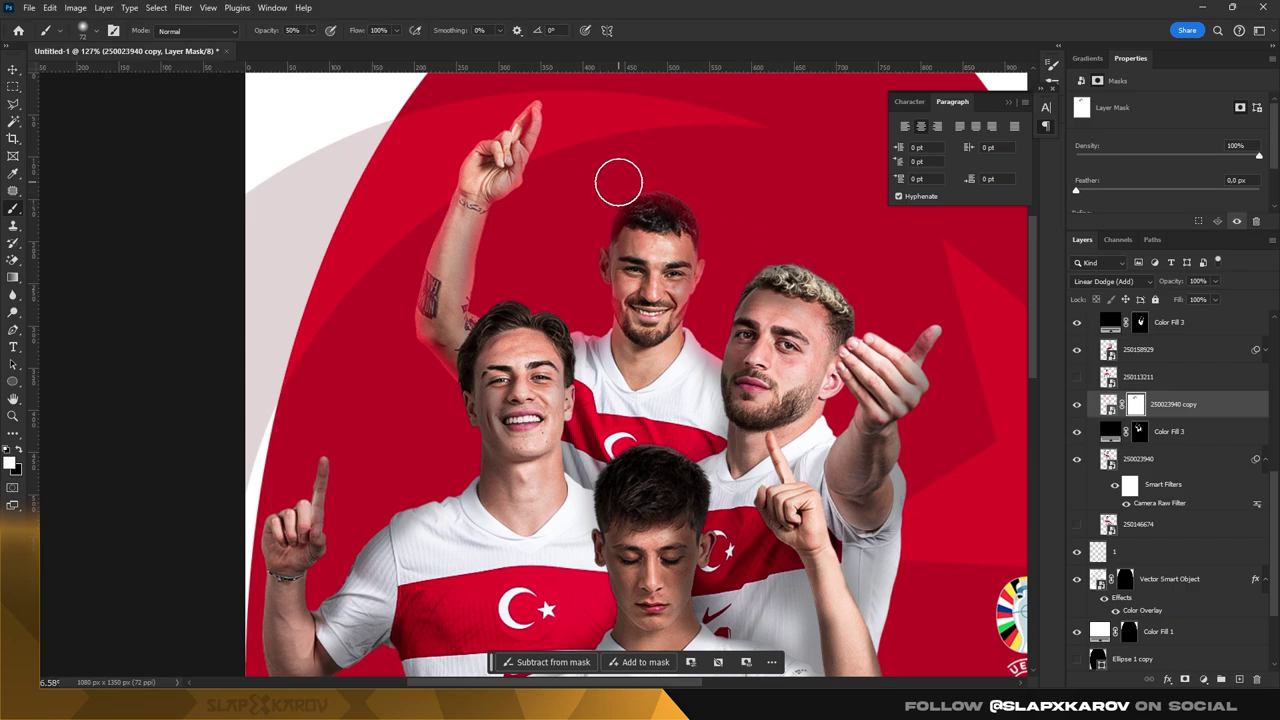
scroll(618, 182, down, 2)
key(x)
key(x)
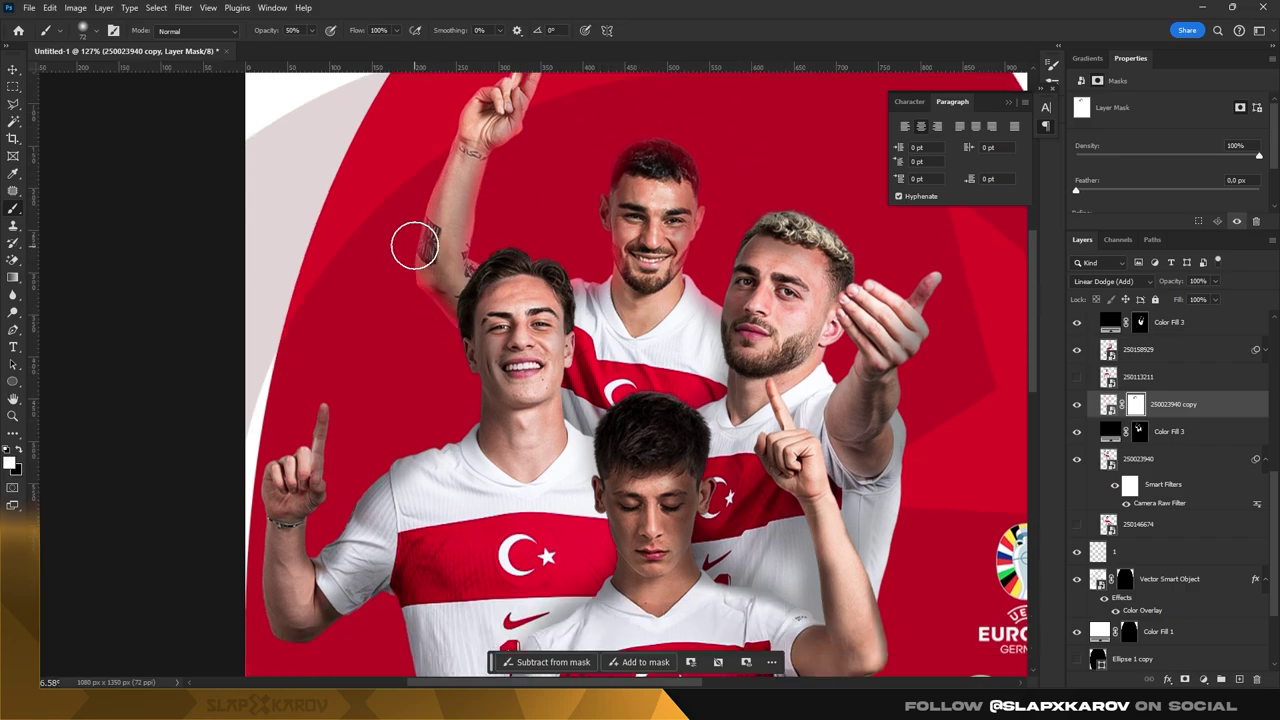
key(z)
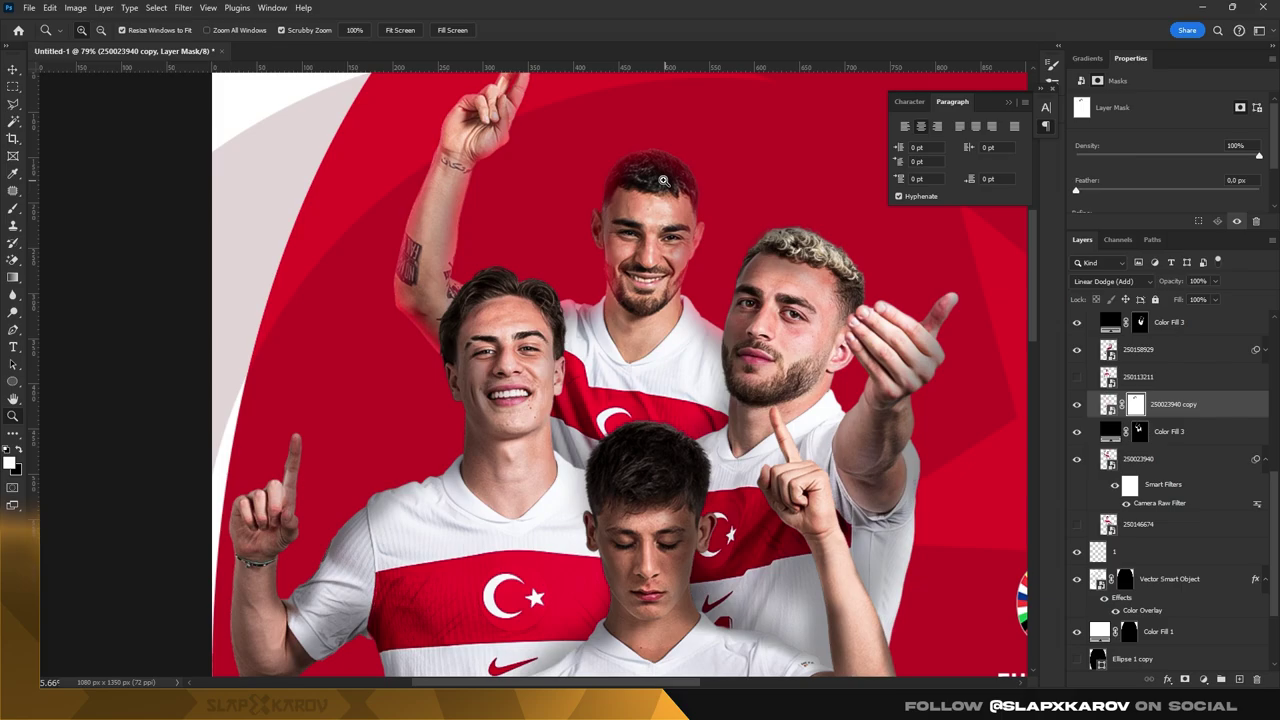
mouse_move(693, 183)
mouse_down()
mouse_move(704, 189)
mouse_move(684, 245)
mouse_up()
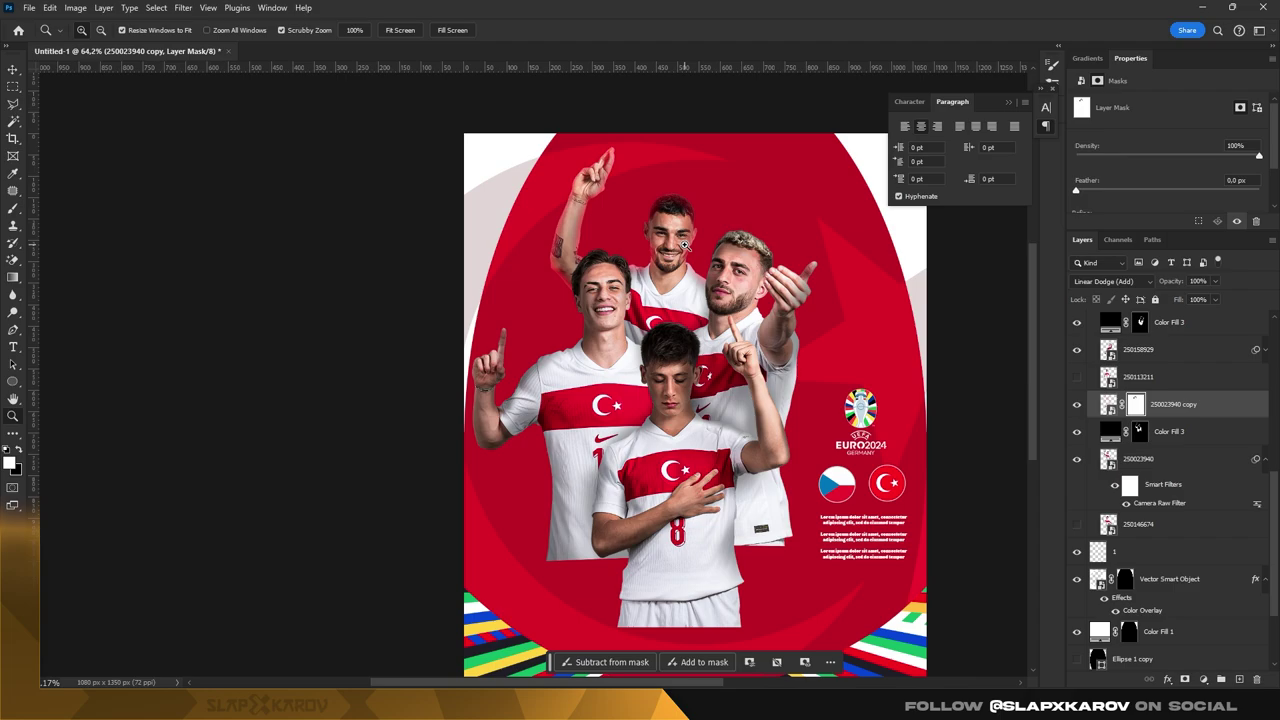
- Duplicate layer 250158929 and give the copy an inner glow
click(1155, 358)
click(1077, 349)
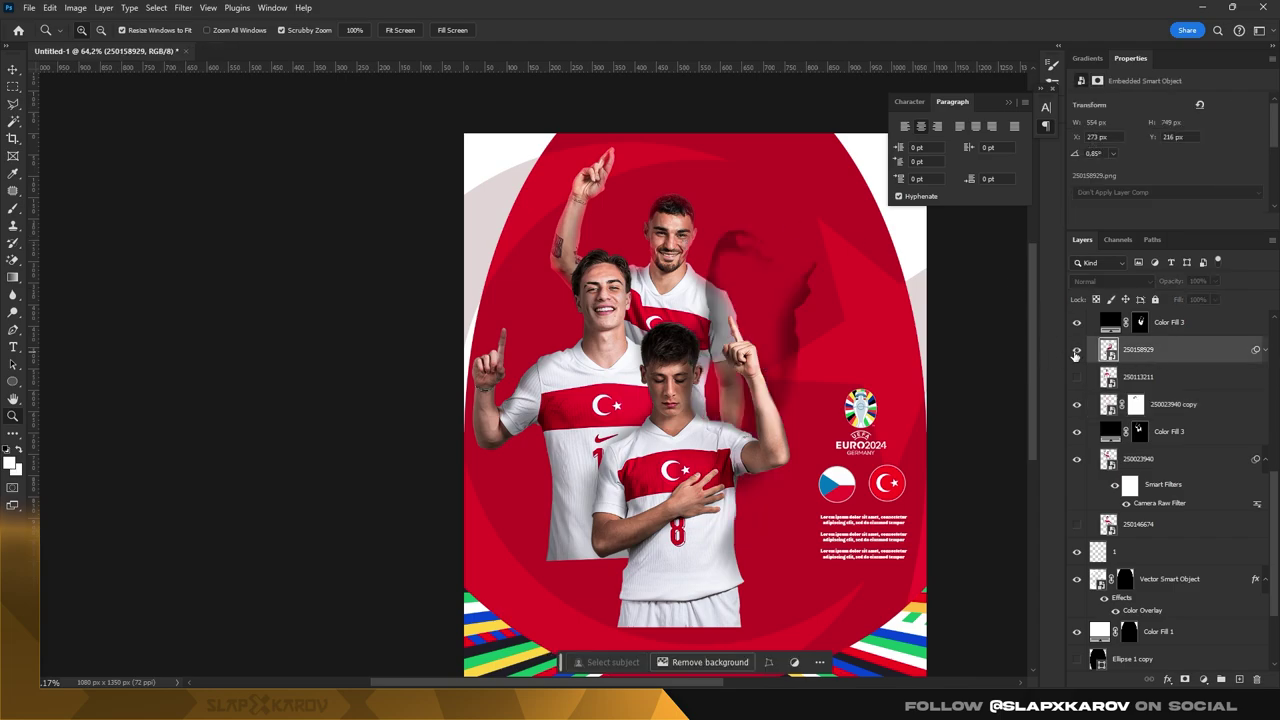
scroll(1195, 385, up, 3)
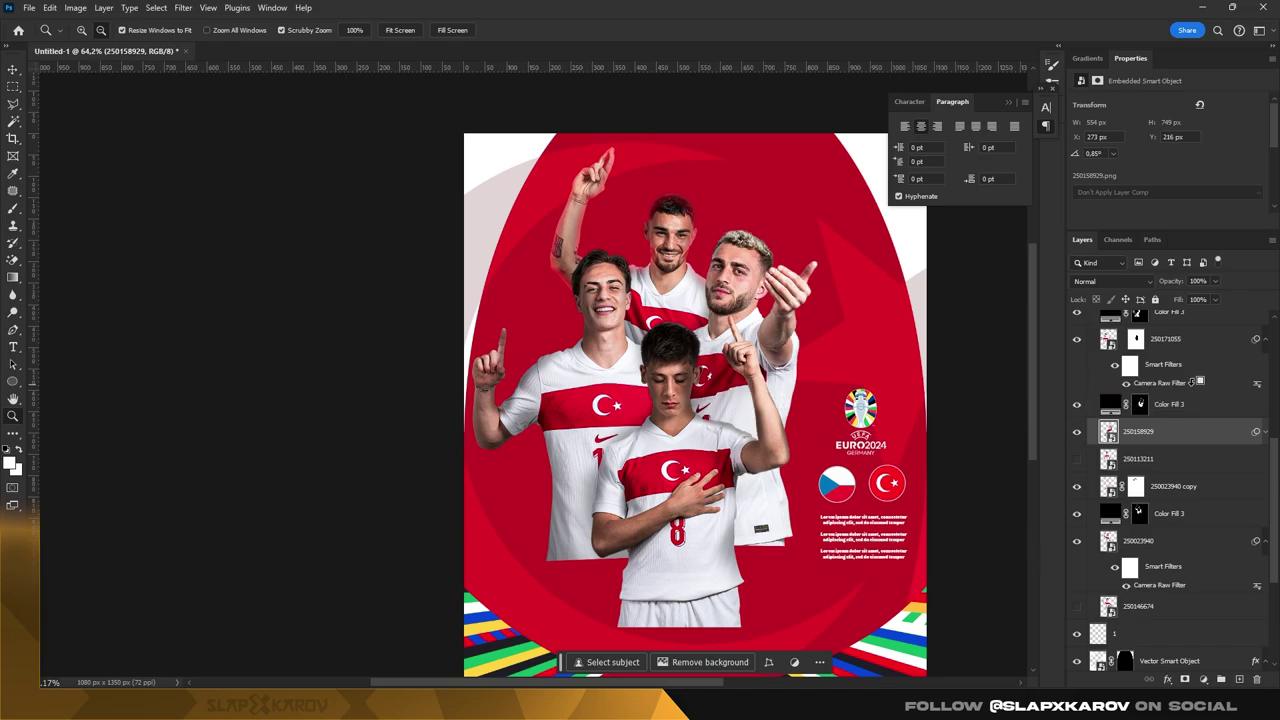
drag(1160, 431, 1211, 405)
click(1267, 405)
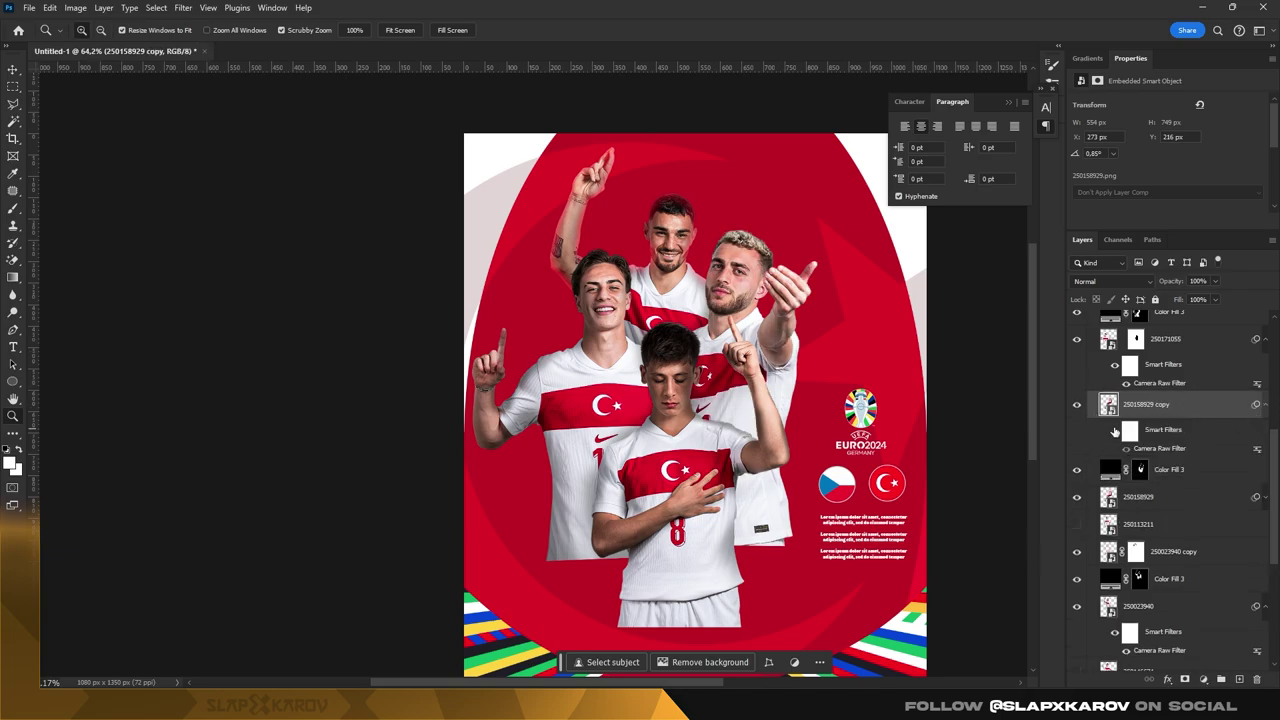
double_click(1226, 410)
click(736, 484)
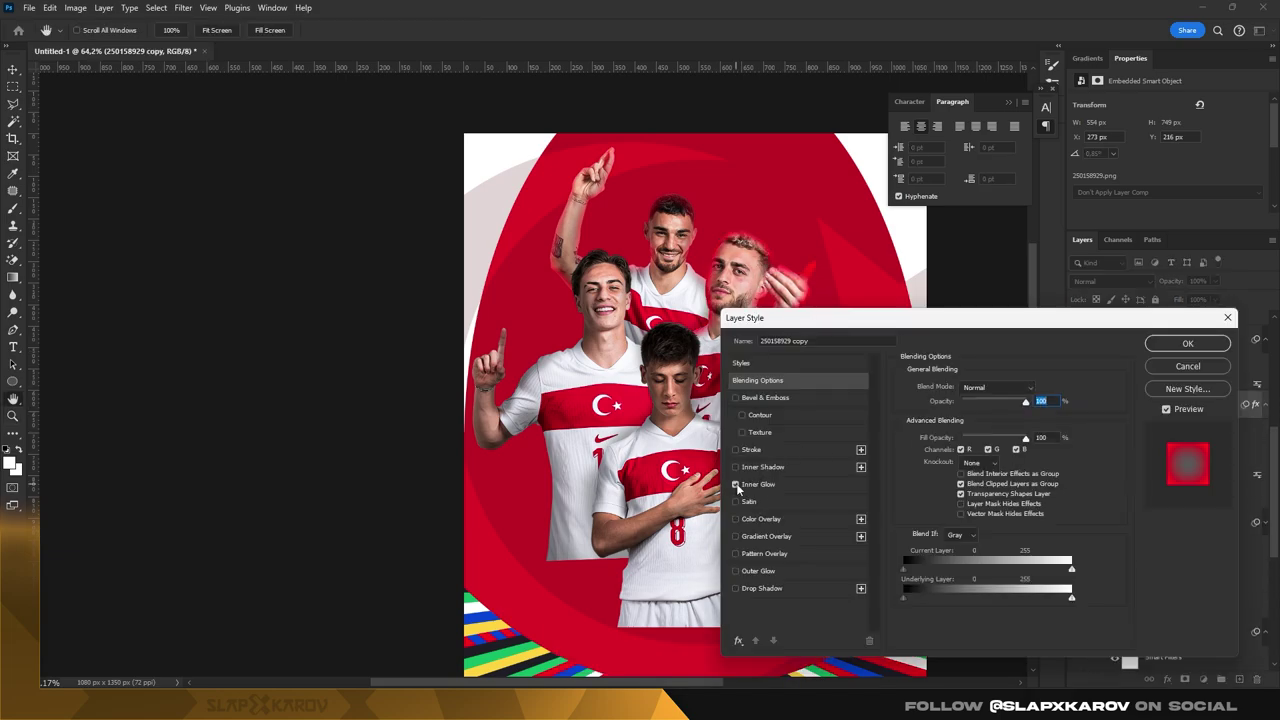
click(1164, 345)
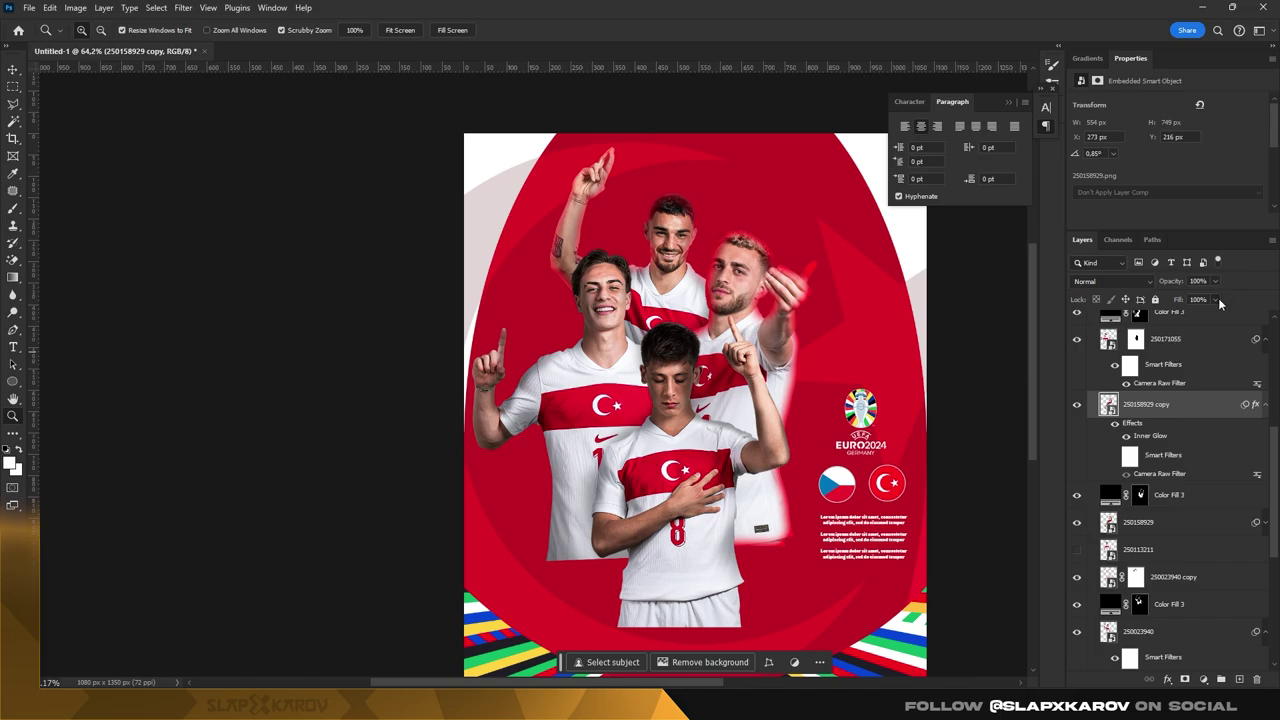
- Convert 250158929 copy to a smart object, blend it as Linear Dodge (Add), and add a mask
right_click(1147, 417)
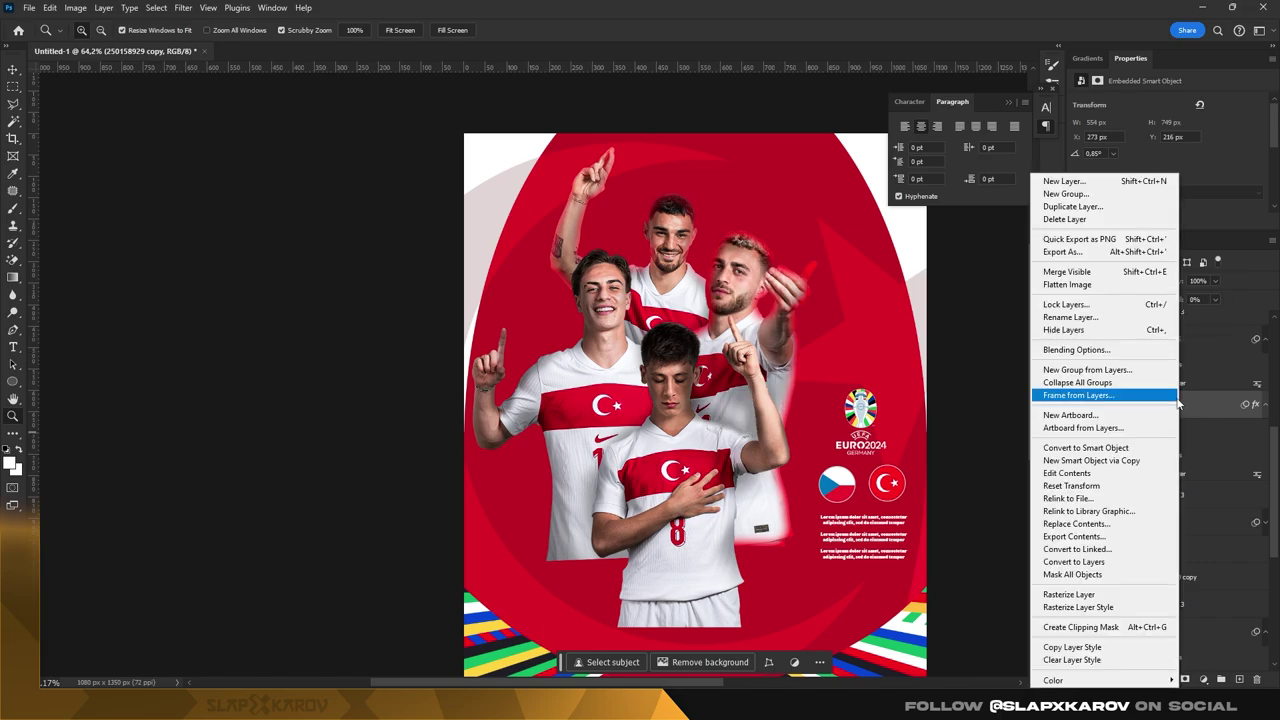
click(1106, 448)
click(1142, 466)
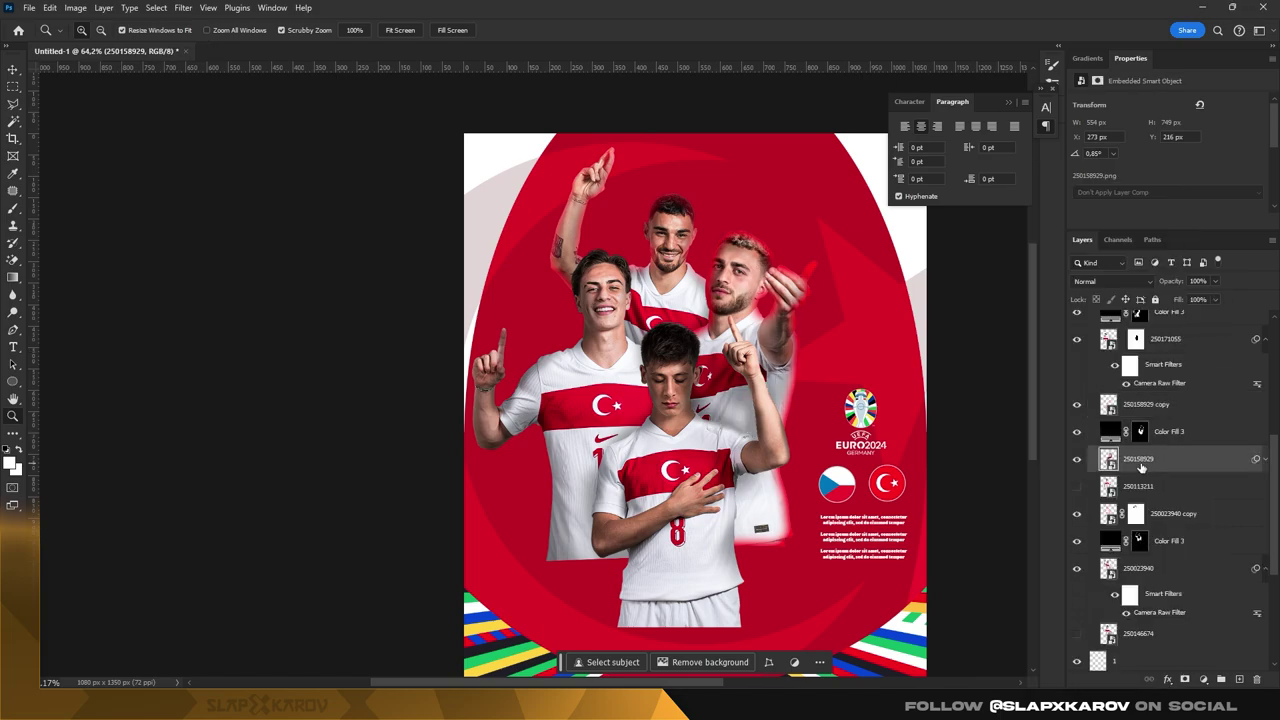
click(1173, 518)
click(1150, 404)
click(1104, 281)
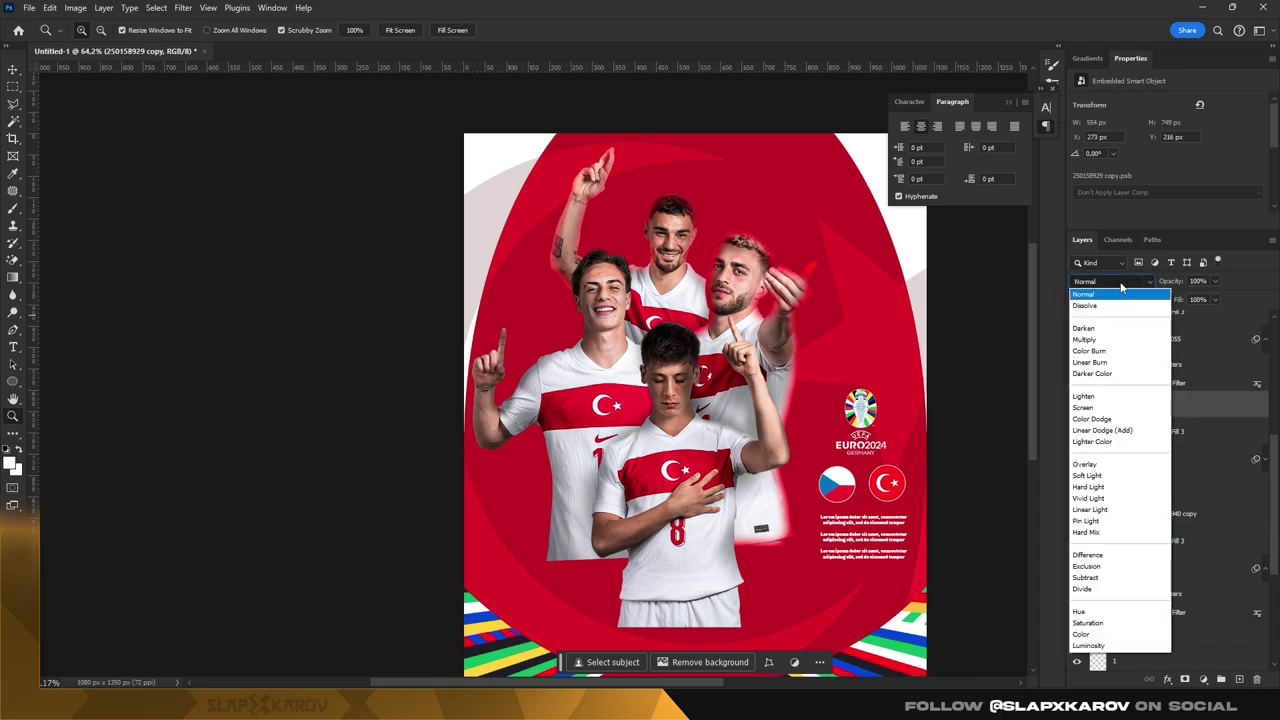
click(1117, 432)
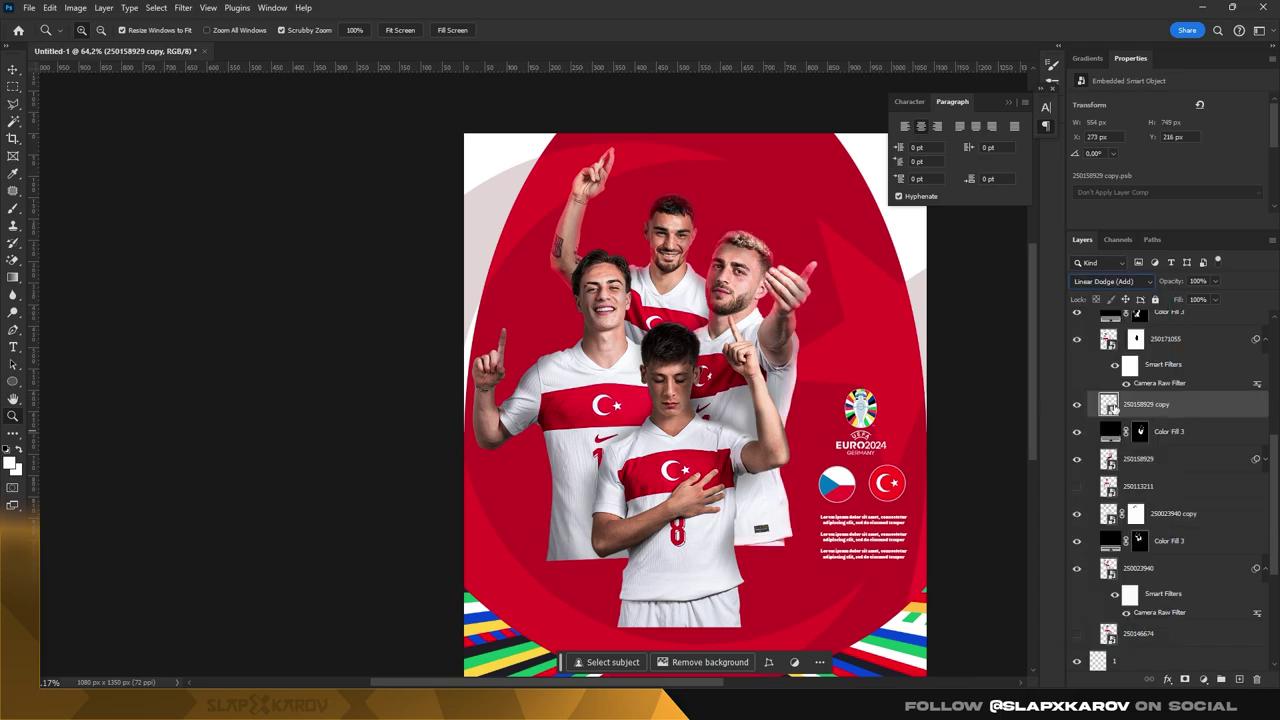
click(1185, 679)
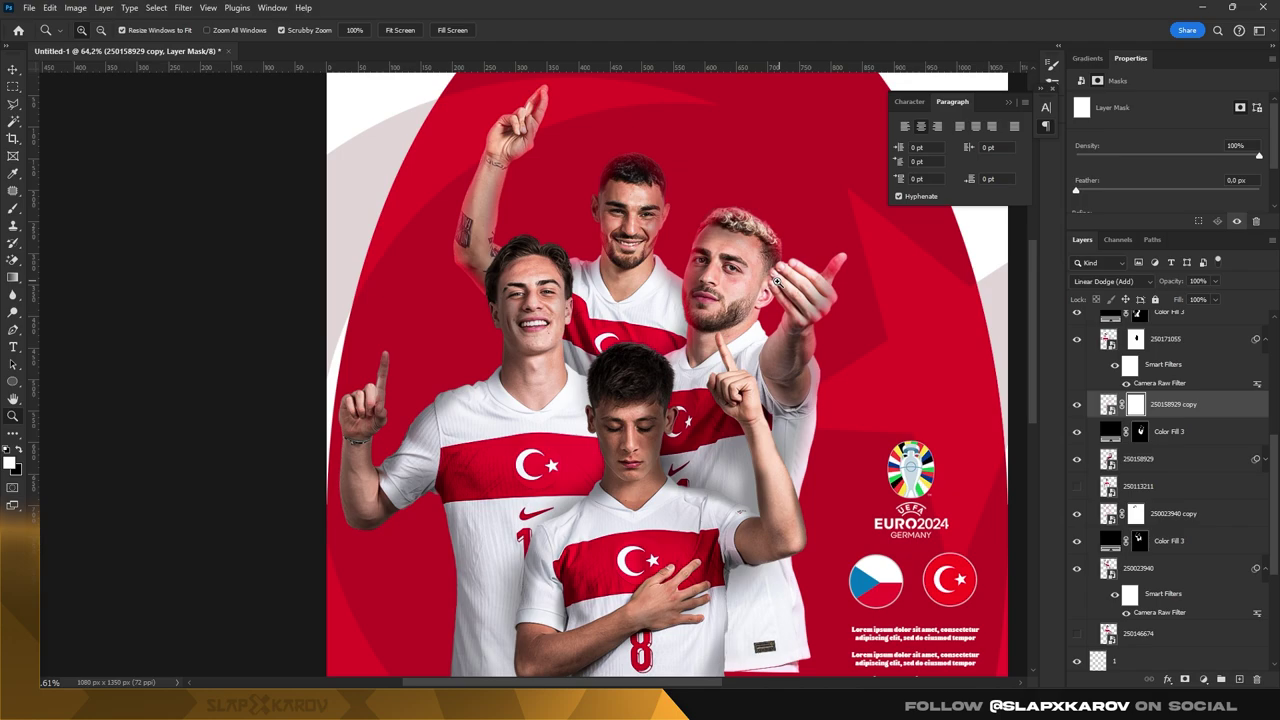
- Brush on the 250158929 copy glow mask
scroll(728, 209, up, 5)
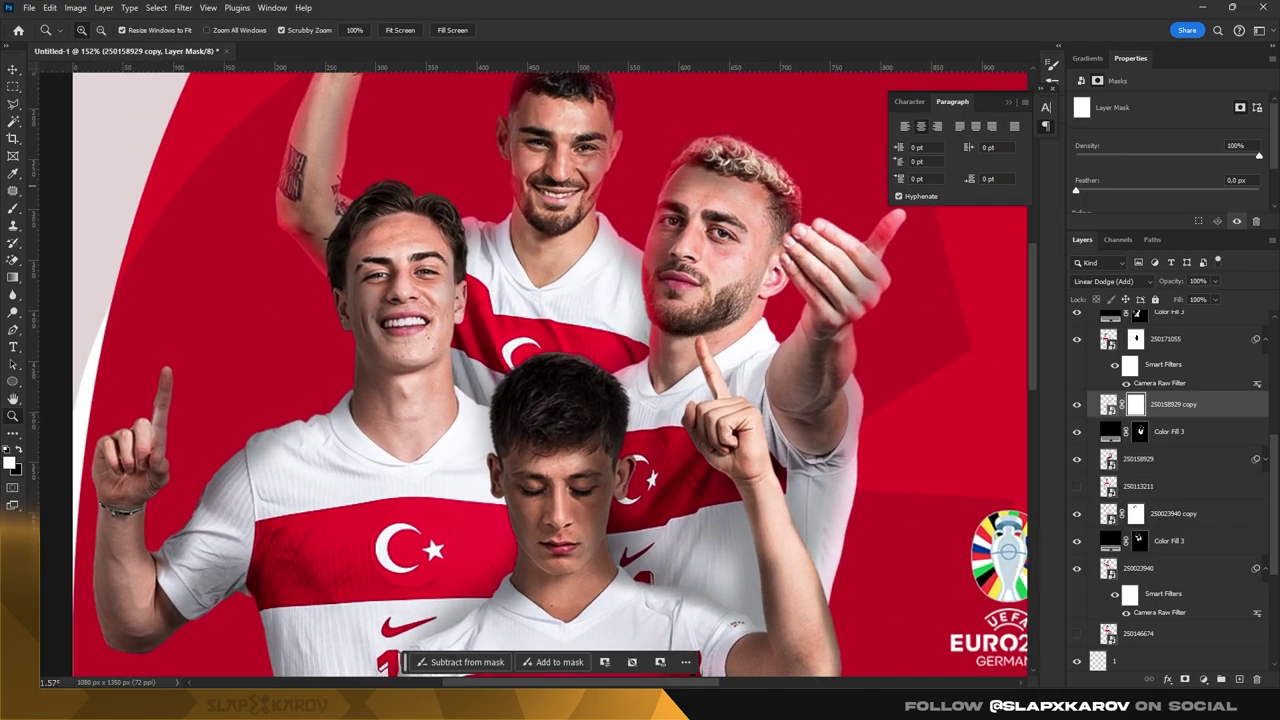
key(b)
scroll(740, 210, up, 1)
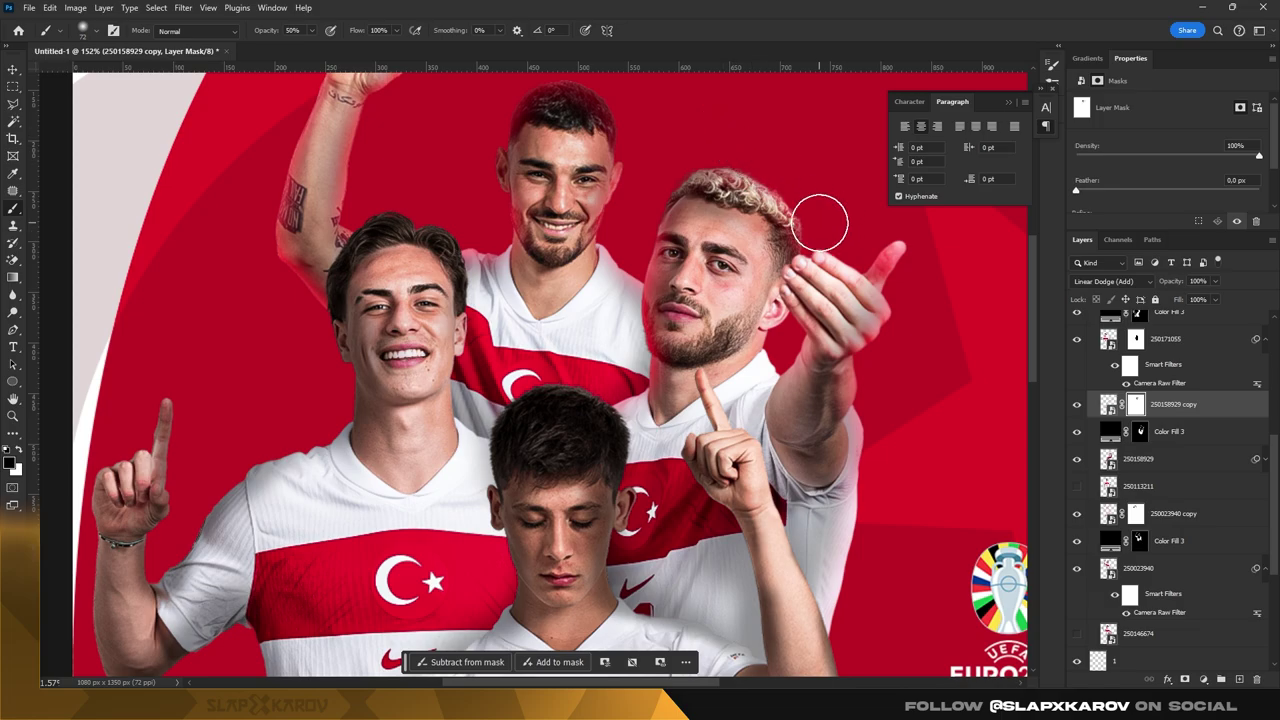
scroll(760, 300, down, 2)
scroll(700, 340, down, 2)
scroll(800, 300, up, 2)
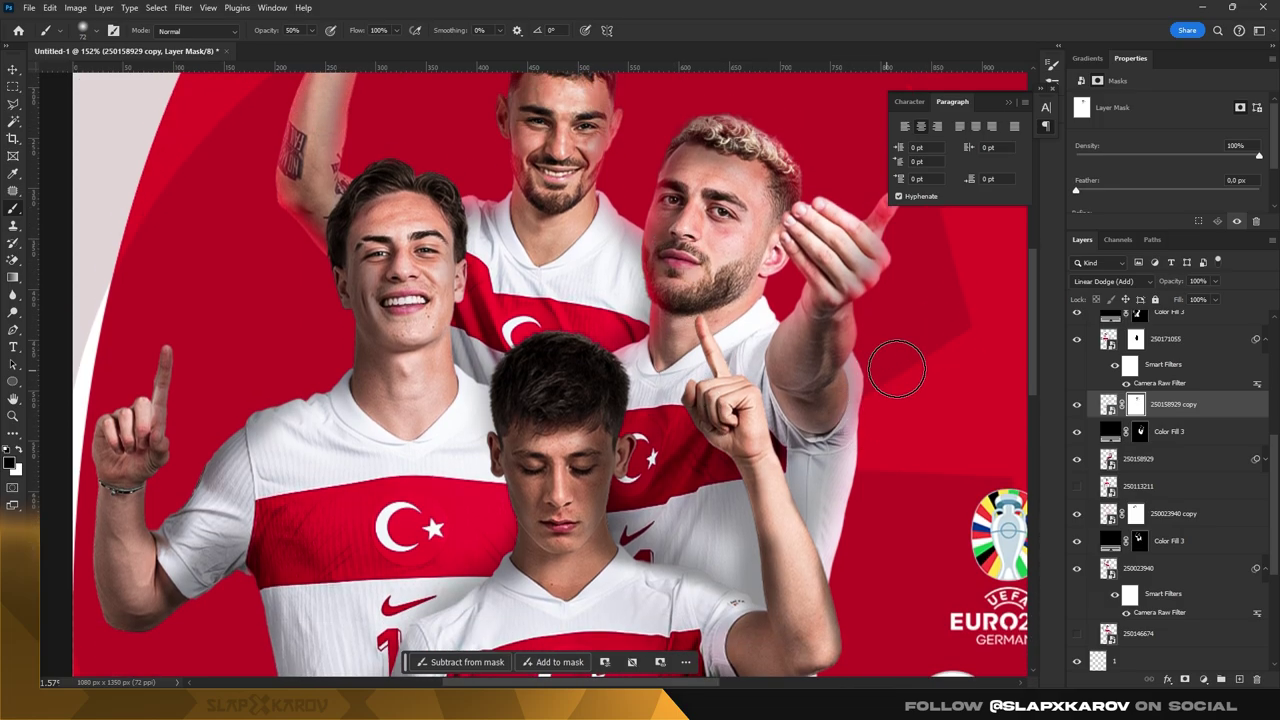
scroll(870, 300, up, 2)
- Zoom in on the poster and Alt-drag layer 250171055 to create 250171055 copy
key(z)
drag(845, 238, 608, 260)
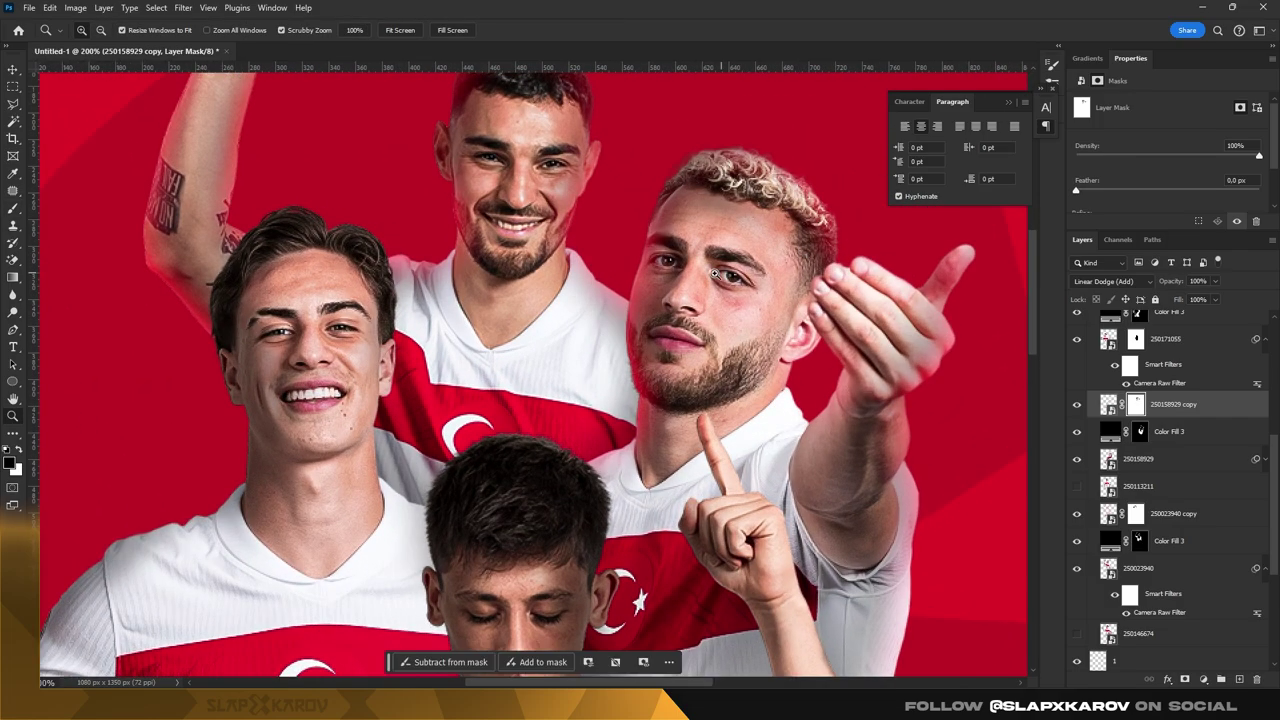
drag(682, 282, 810, 340)
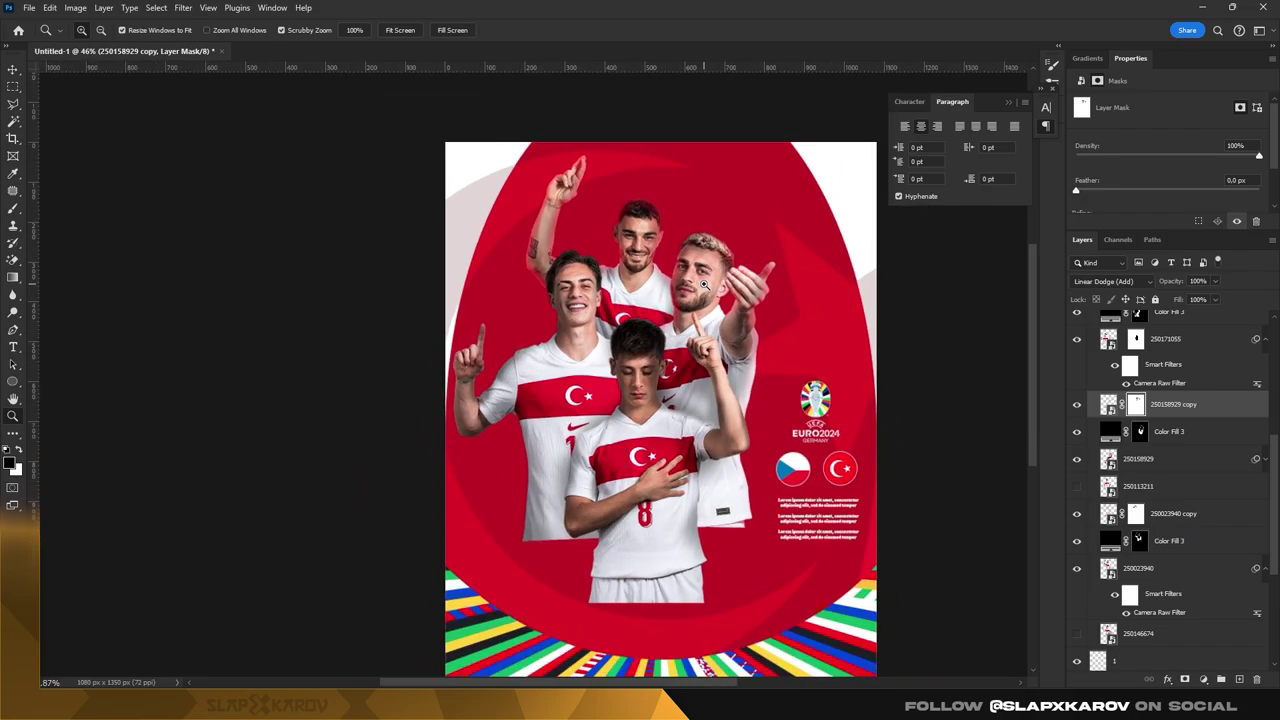
key(v)
mouse_move(1150, 338)
mouse_down()
mouse_move(1210, 384)
mouse_move(1143, 378)
mouse_move(1085, 450)
mouse_up()
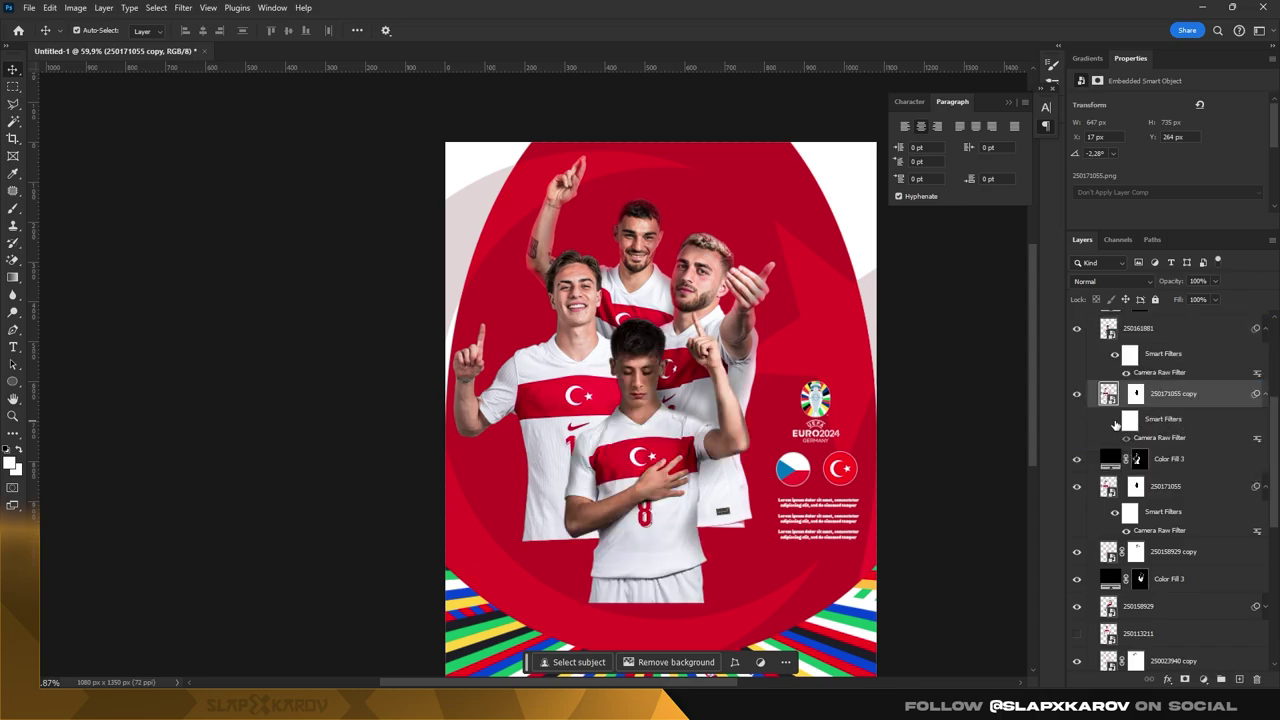
- Give 250171055 copy an inner glow, make it a smart object, set Linear Dodge (Add), add a mask
double_click(1232, 397)
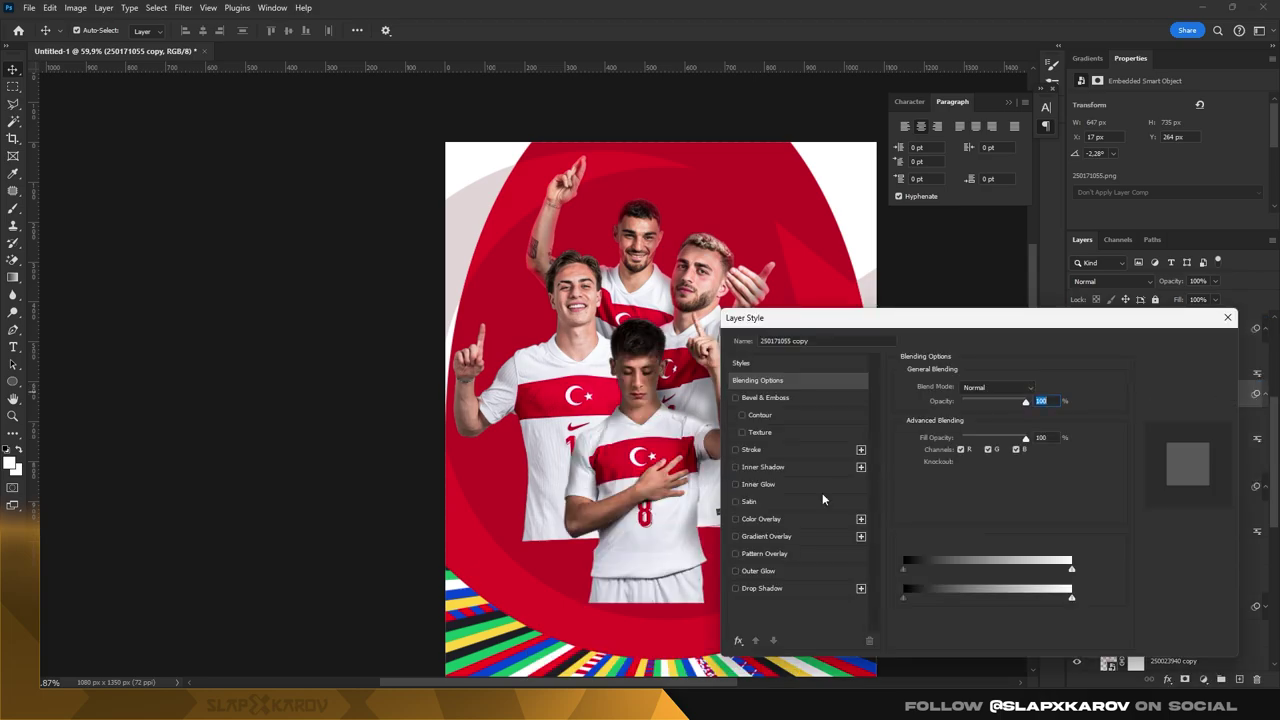
click(736, 485)
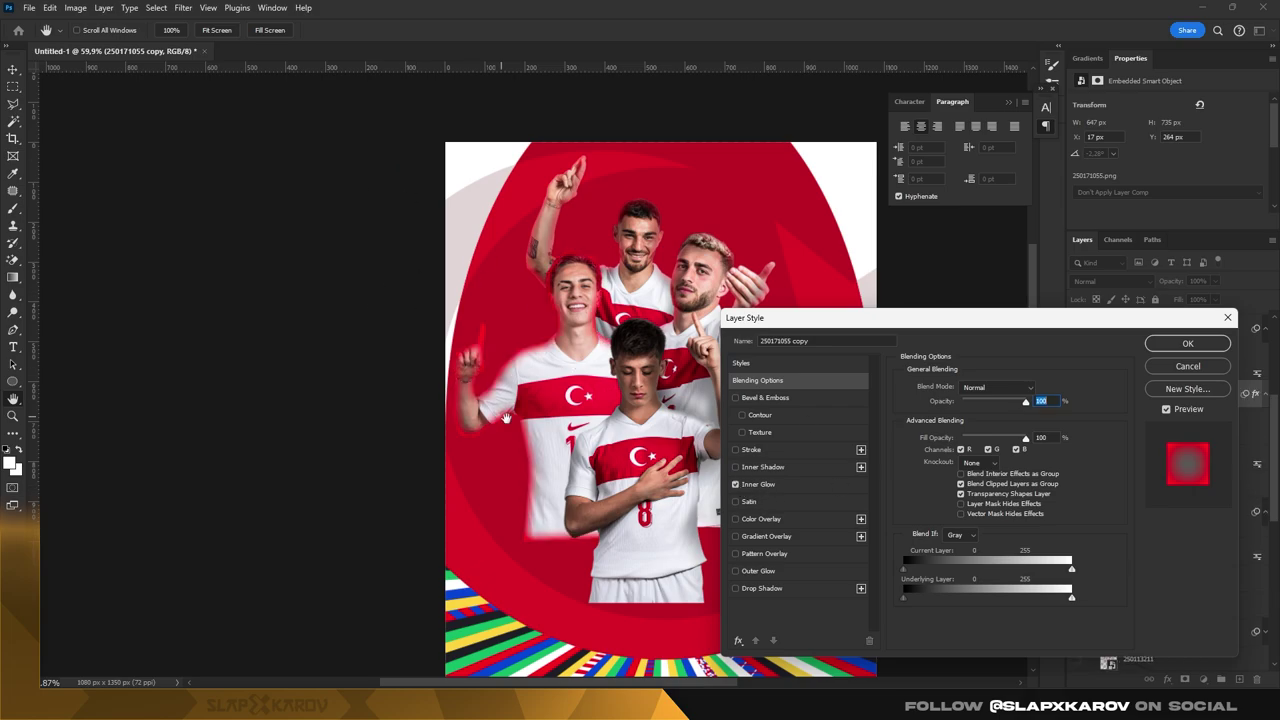
click(1187, 344)
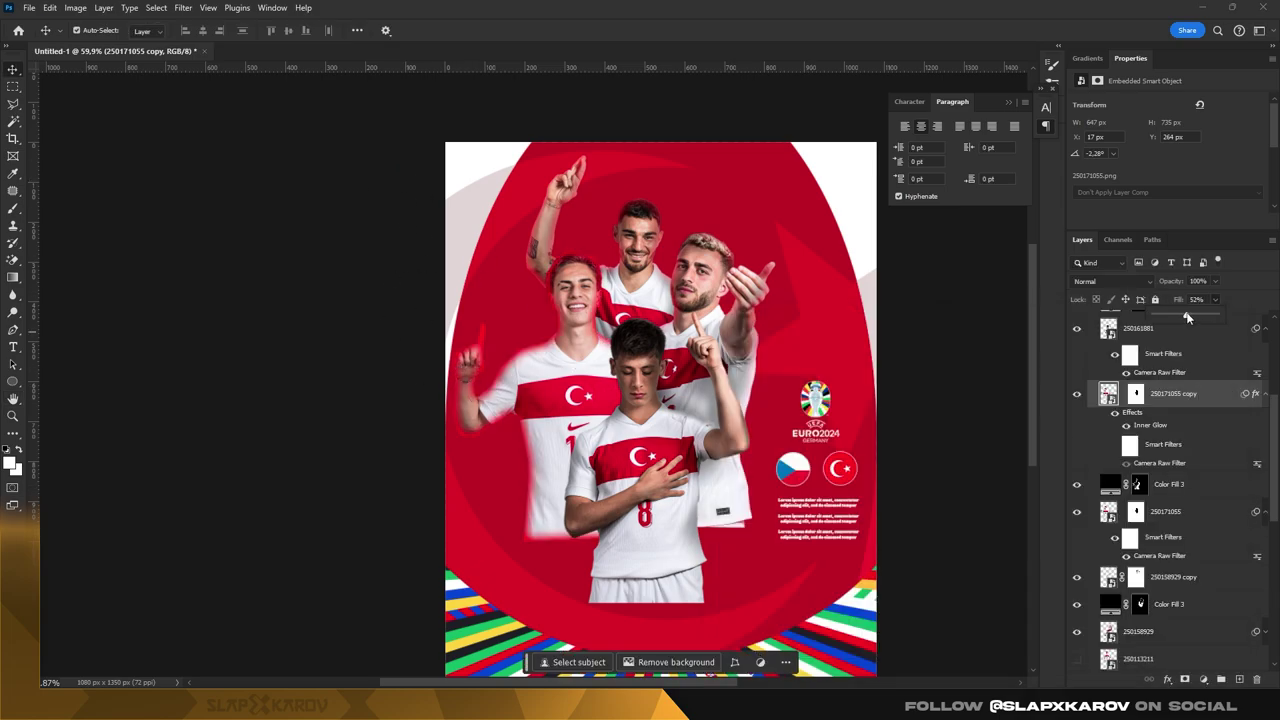
right_click(1212, 402)
click(1140, 437)
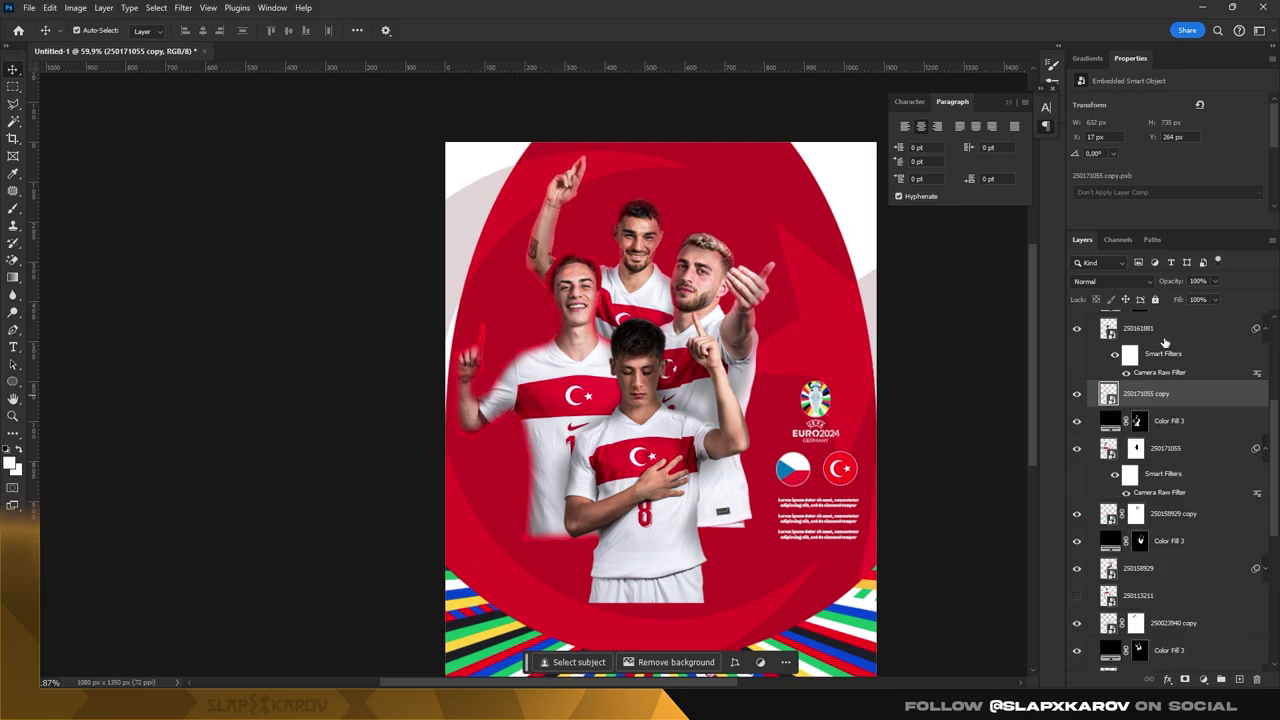
click(1110, 281)
click(1112, 436)
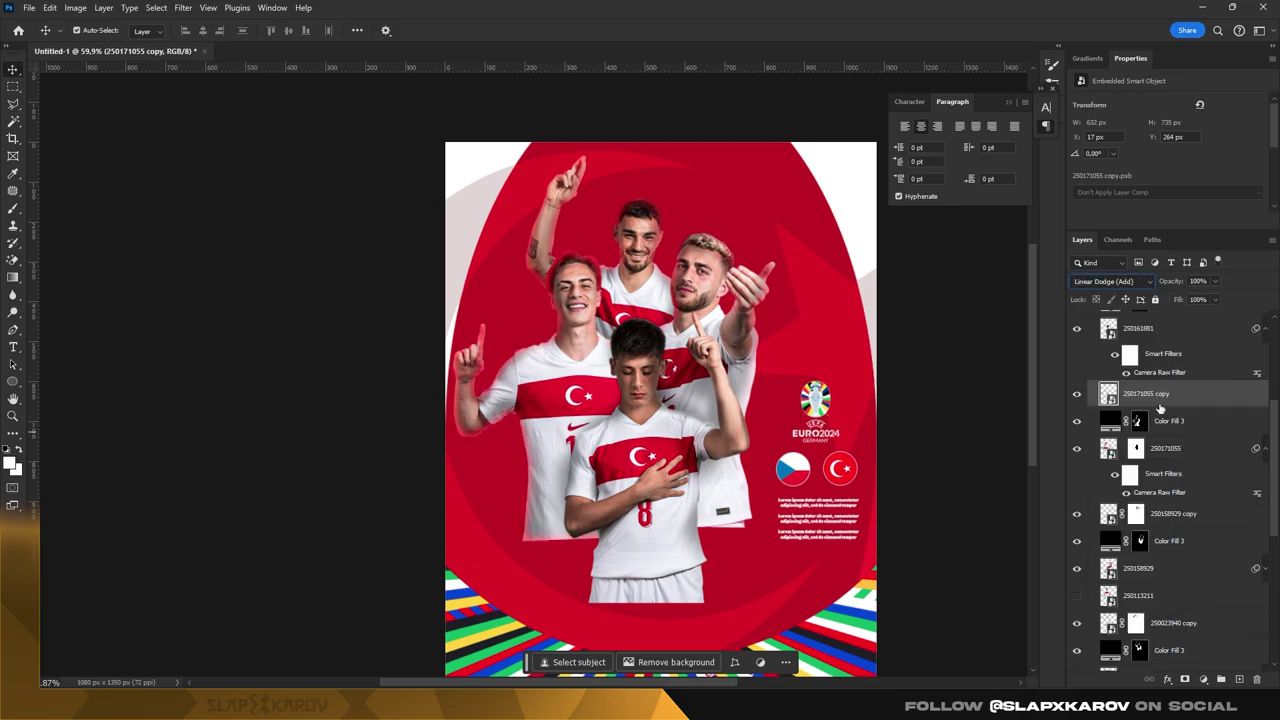
click(1187, 679)
- Paint black on the mask to remove the glow from the left player's hair, using a smaller brush
key(z)
click(431, 284)
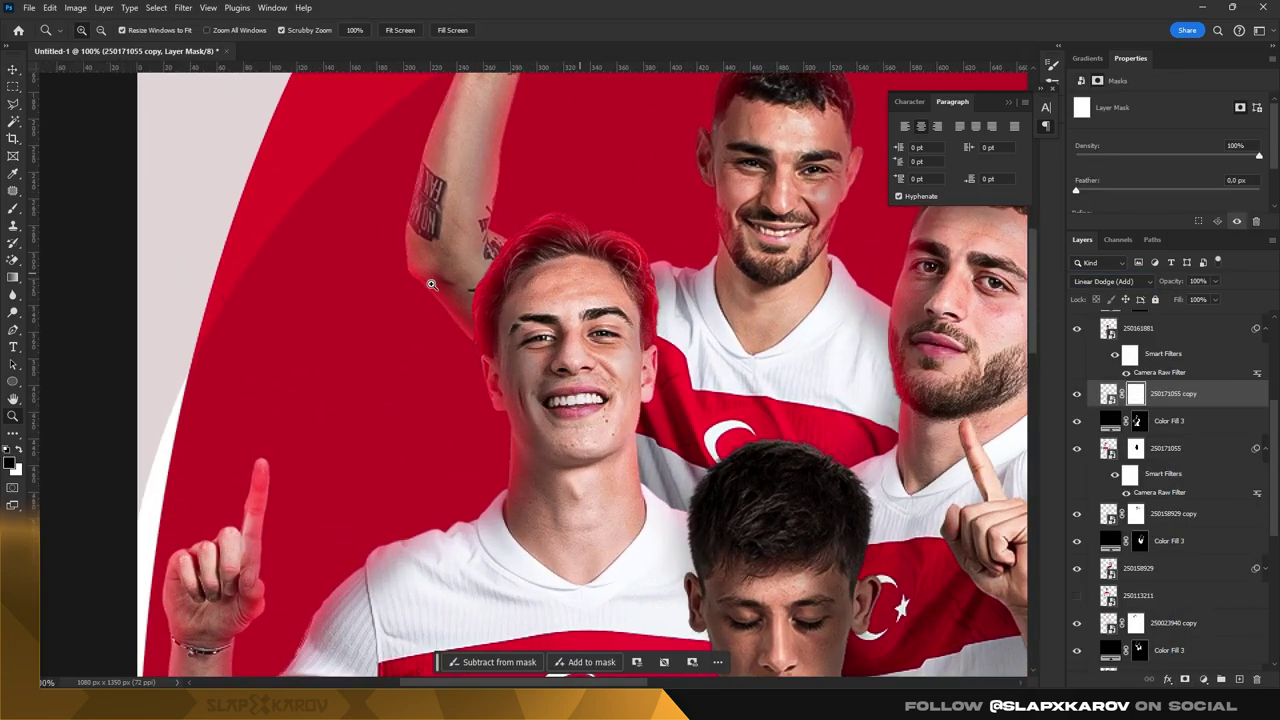
click(13, 209)
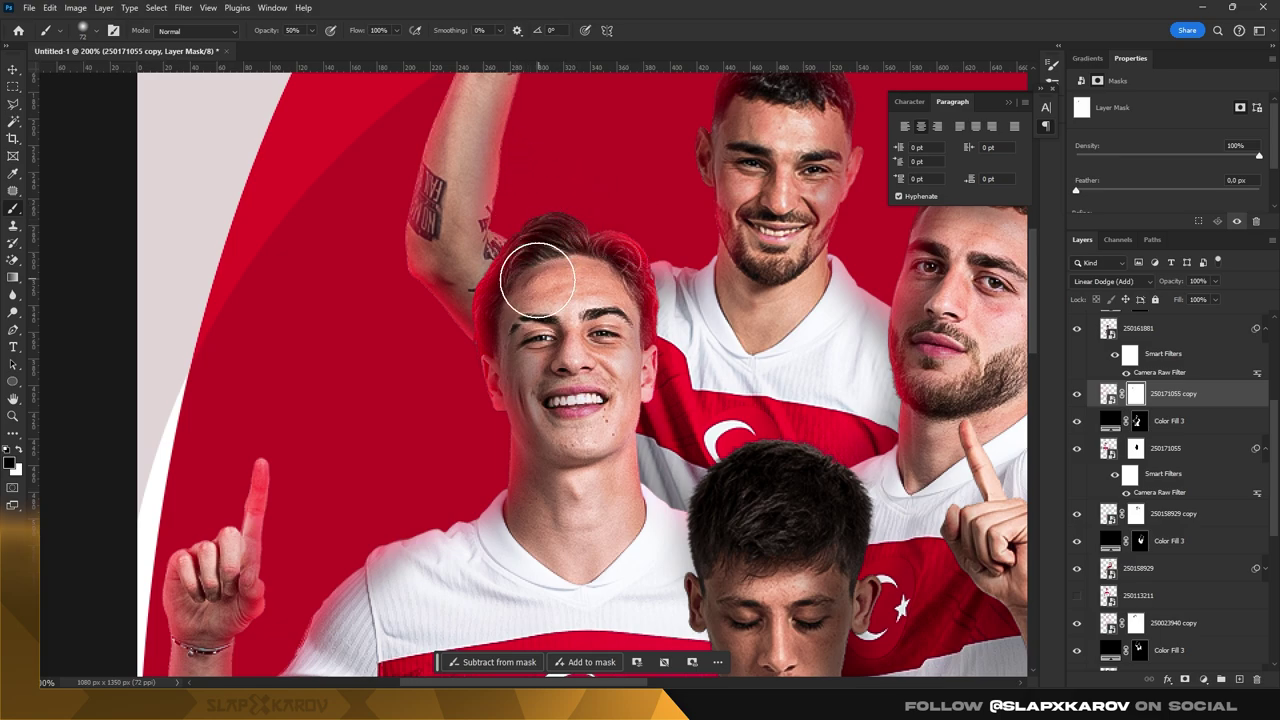
mouse_move(522, 312)
mouse_down()
mouse_move(514, 234)
mouse_move(609, 297)
mouse_up()
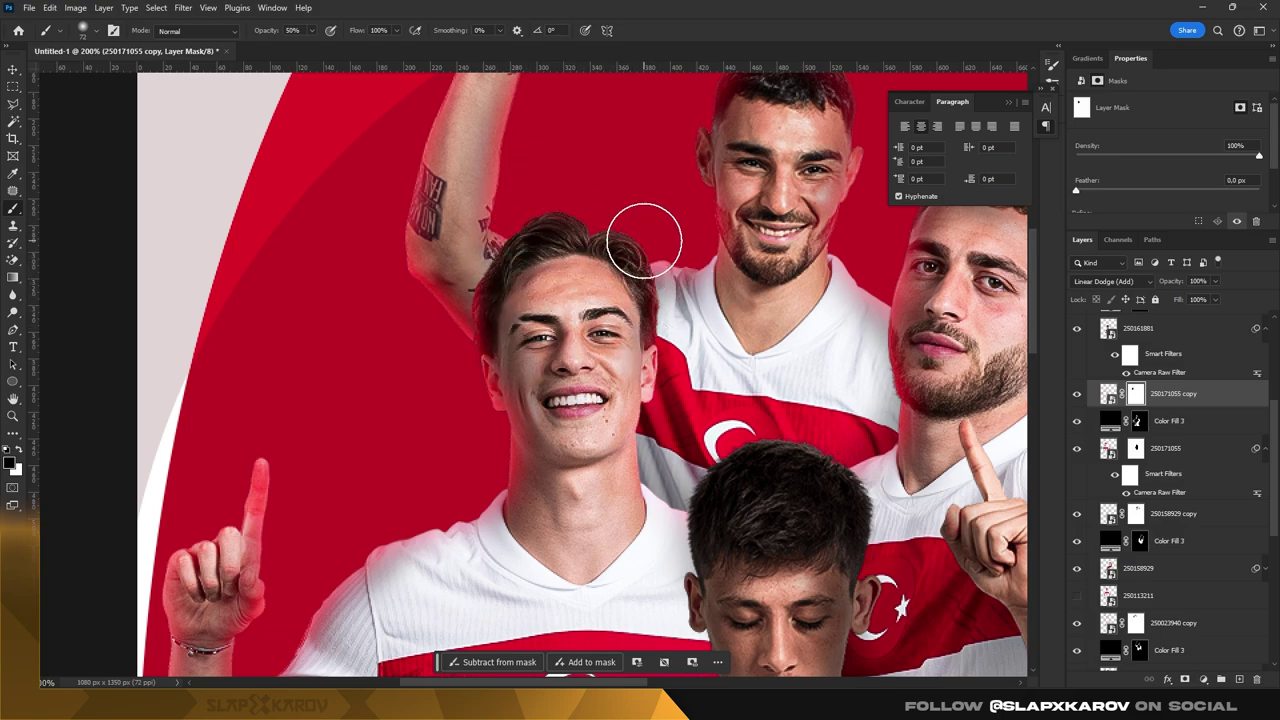
key(x)
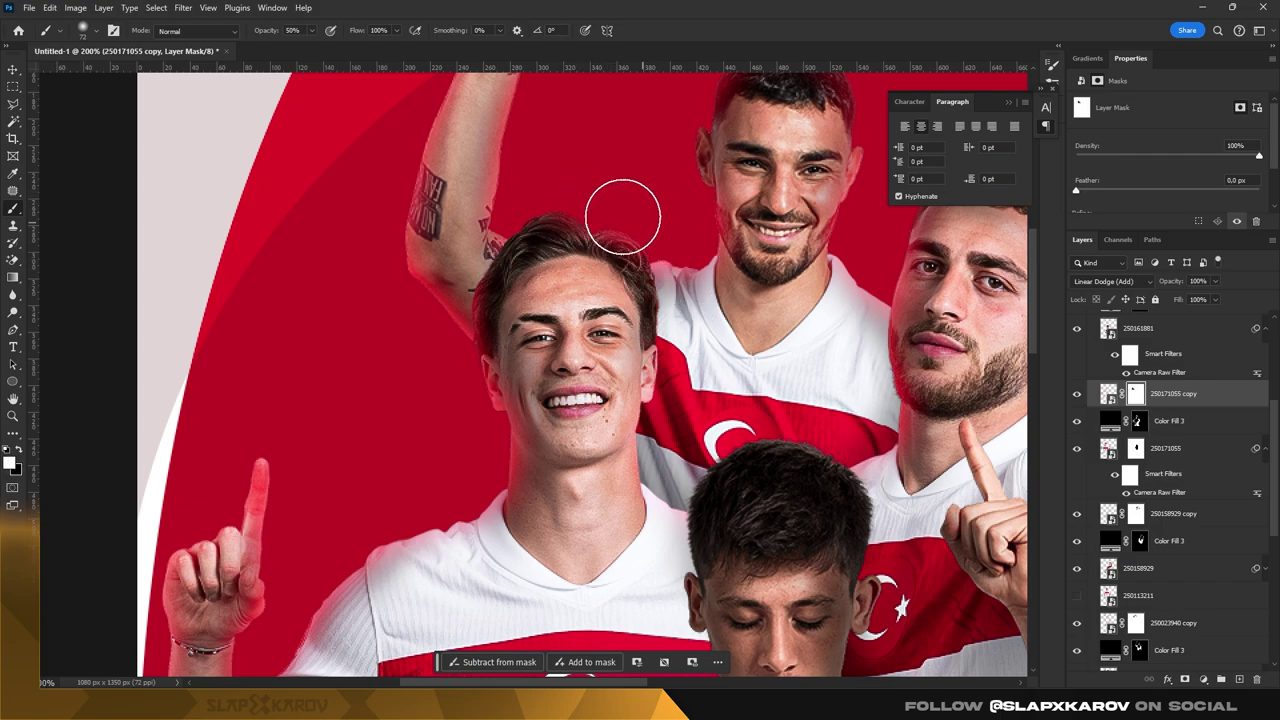
key(x)
scroll(586, 334, down, 2)
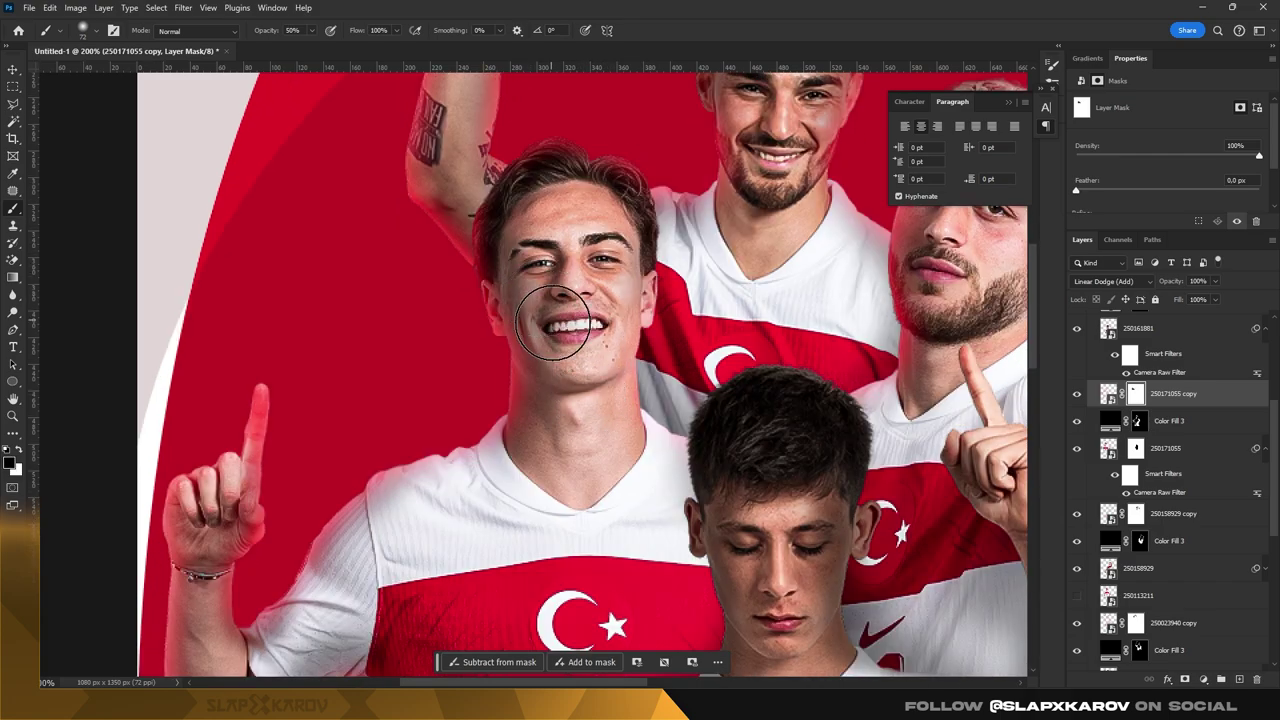
scroll(551, 334, down, 3)
key(bracketleft)
key(bracketleft)
key(bracketleft)
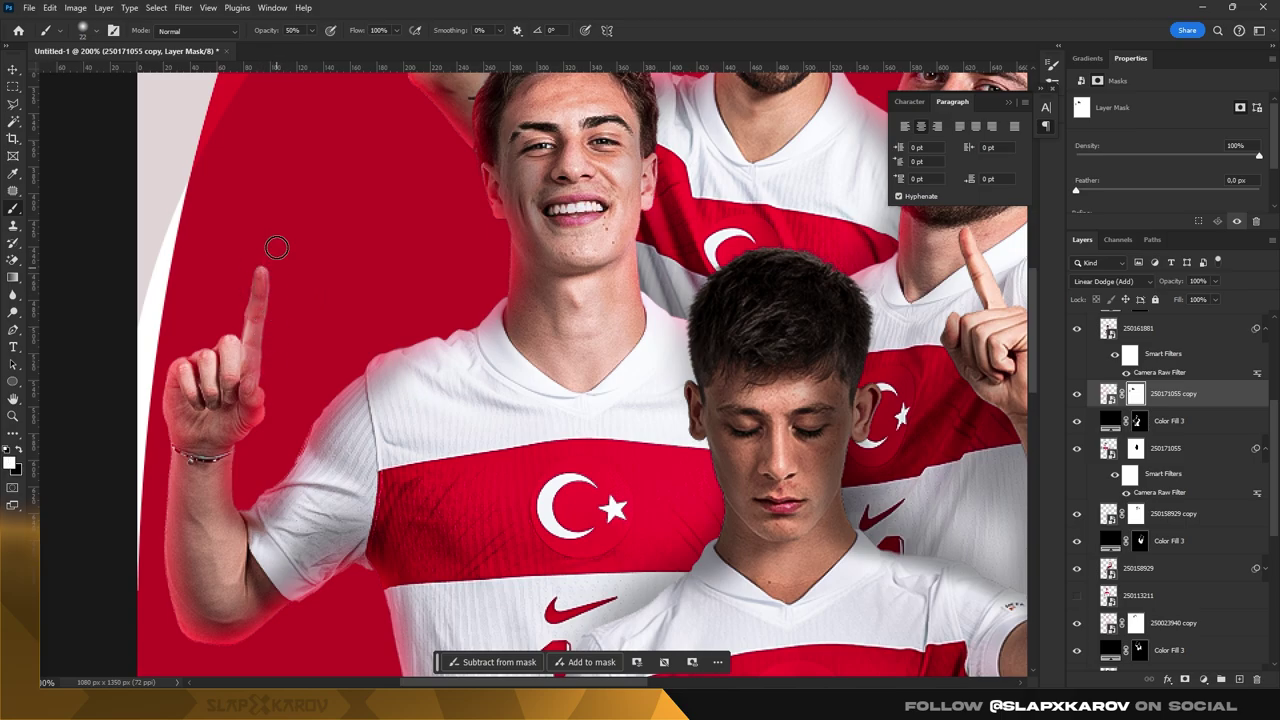
scroll(242, 251, down, 3)
scroll(331, 308, down, 1)
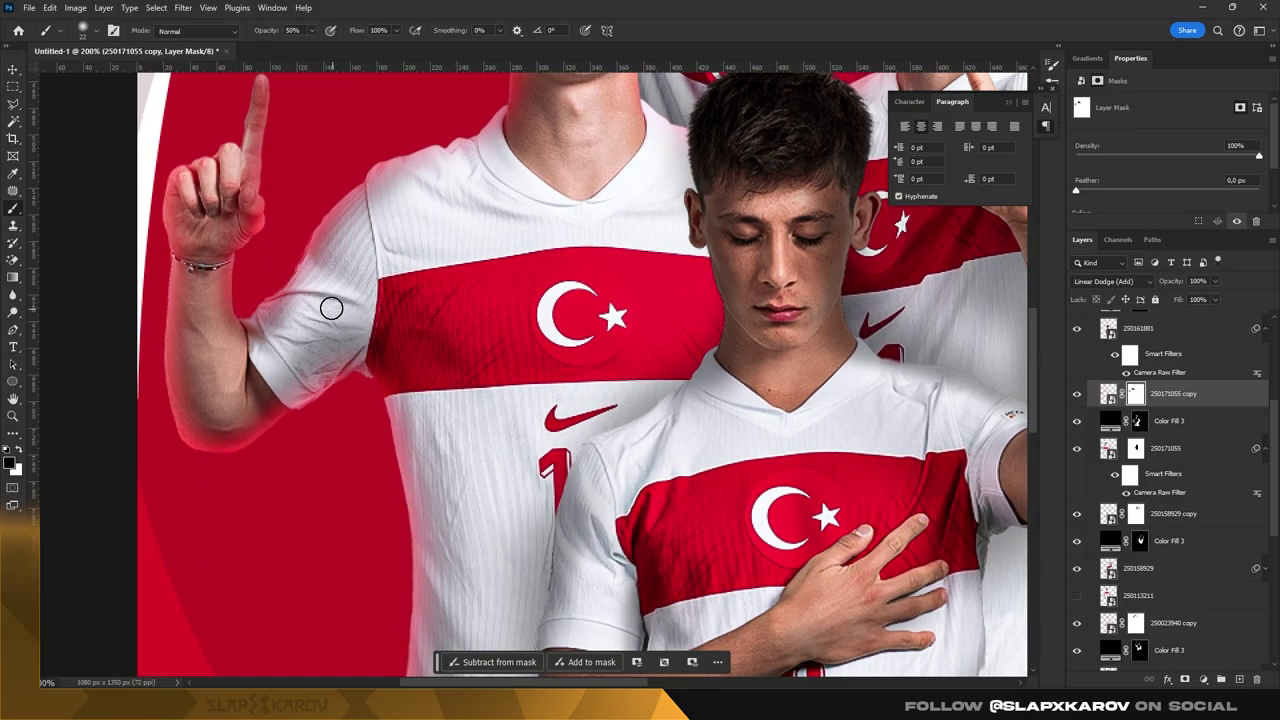
- Continue brushing black on the mask around the players, then view the whole poster
key(z)
drag(517, 285, 309, 395)
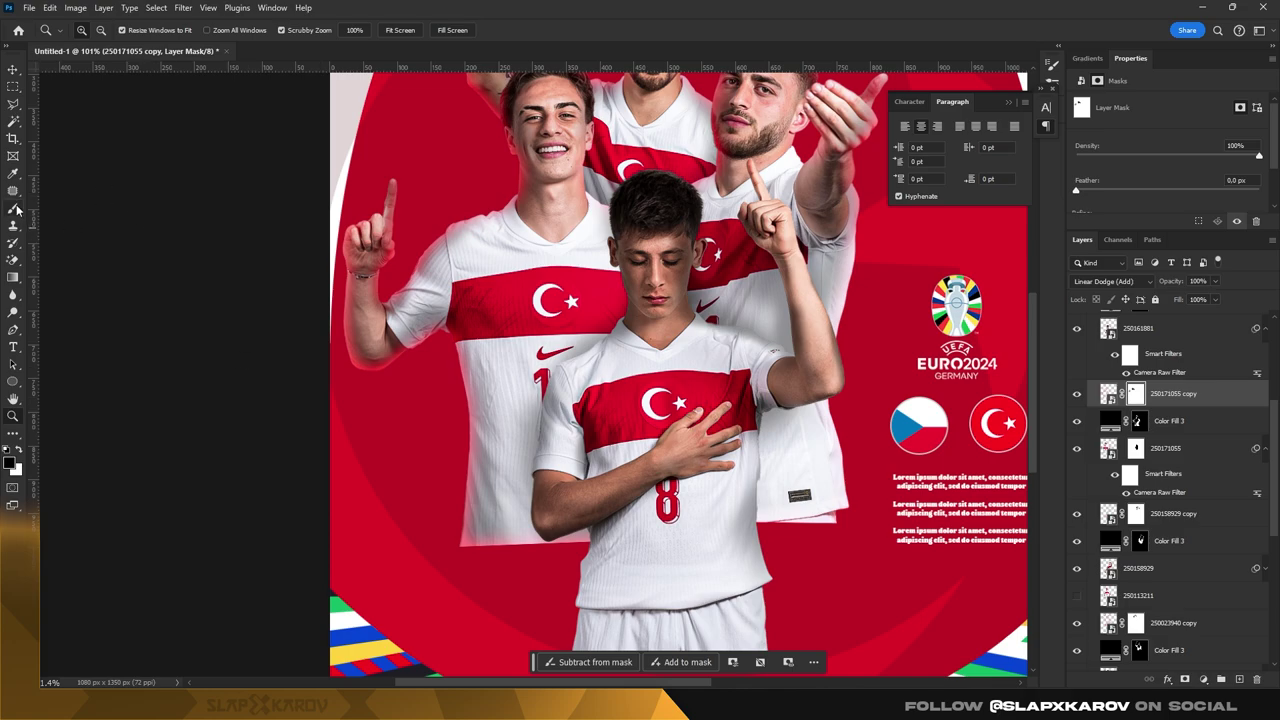
click(14, 208)
scroll(578, 272, up, 1)
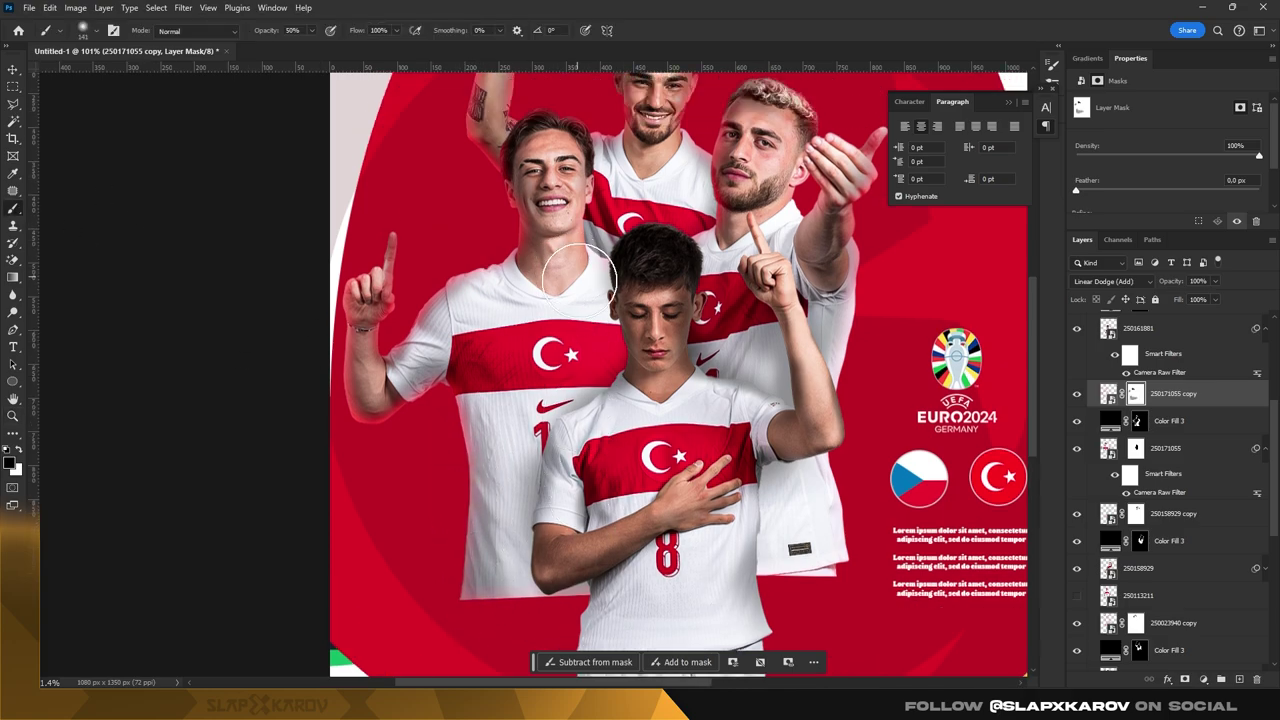
scroll(578, 272, up, 1)
scroll(525, 200, up, 1)
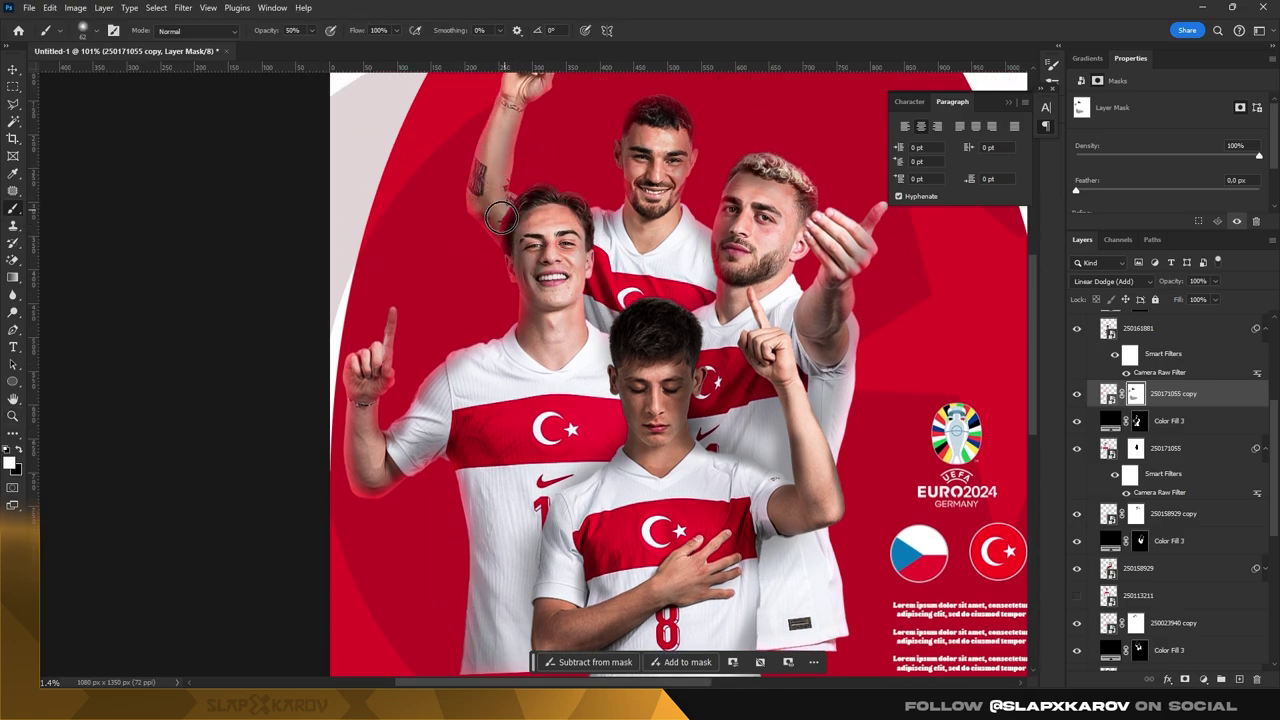
key(x)
key(z)
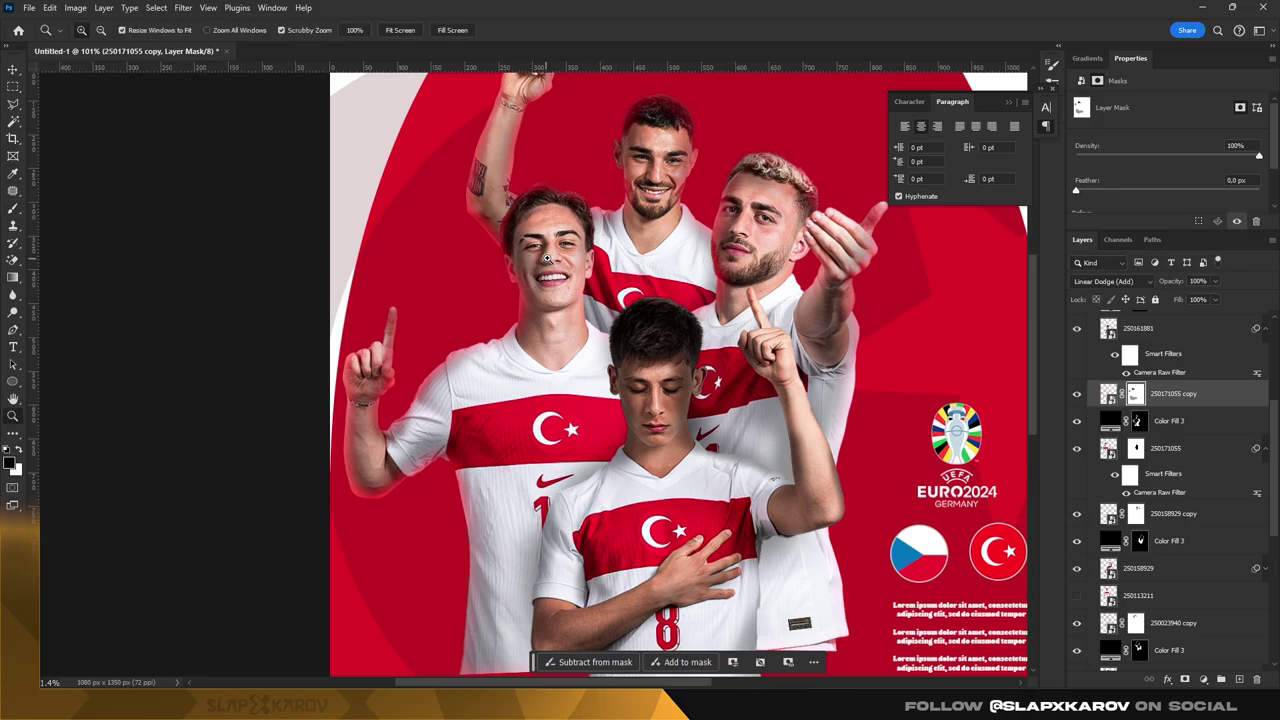
mouse_move(573, 208)
mouse_down()
mouse_move(535, 243)
mouse_move(633, 392)
mouse_up()
- Duplicate front player layer 250161881, add a red inner glow, and convert the copy to a smart object
key(v)
click(633, 392)
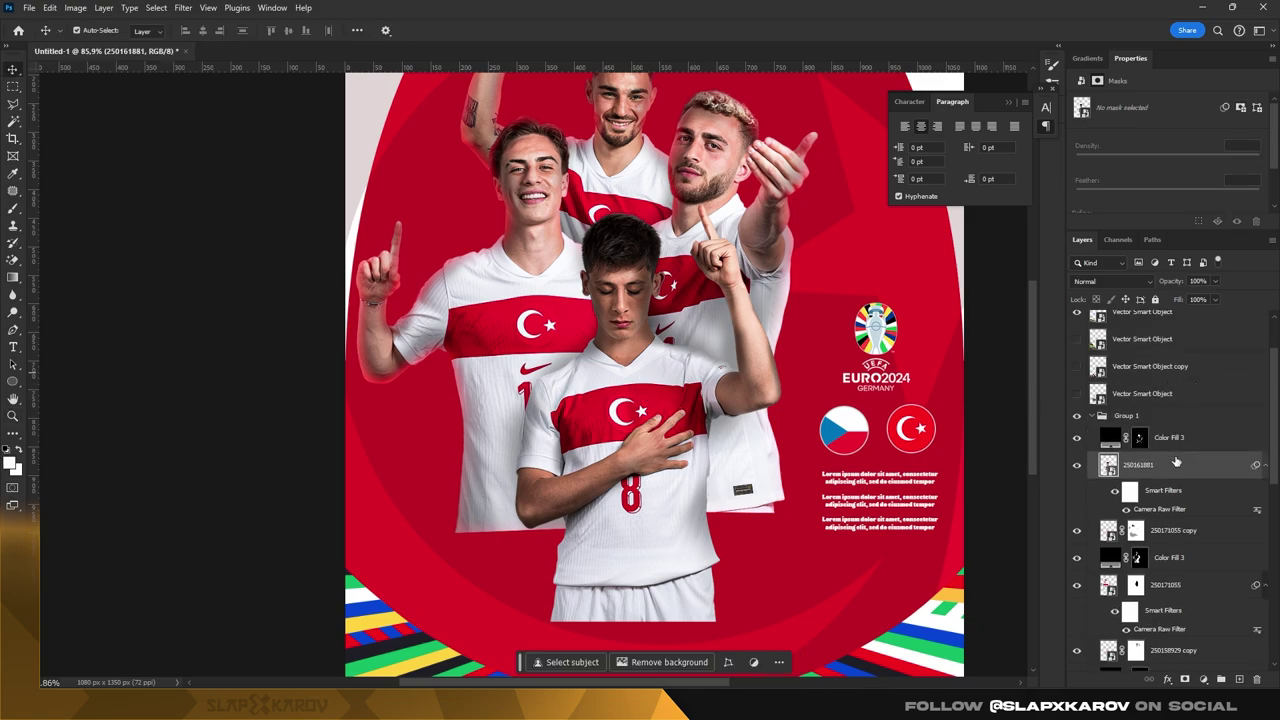
drag(1140, 328, 1231, 444)
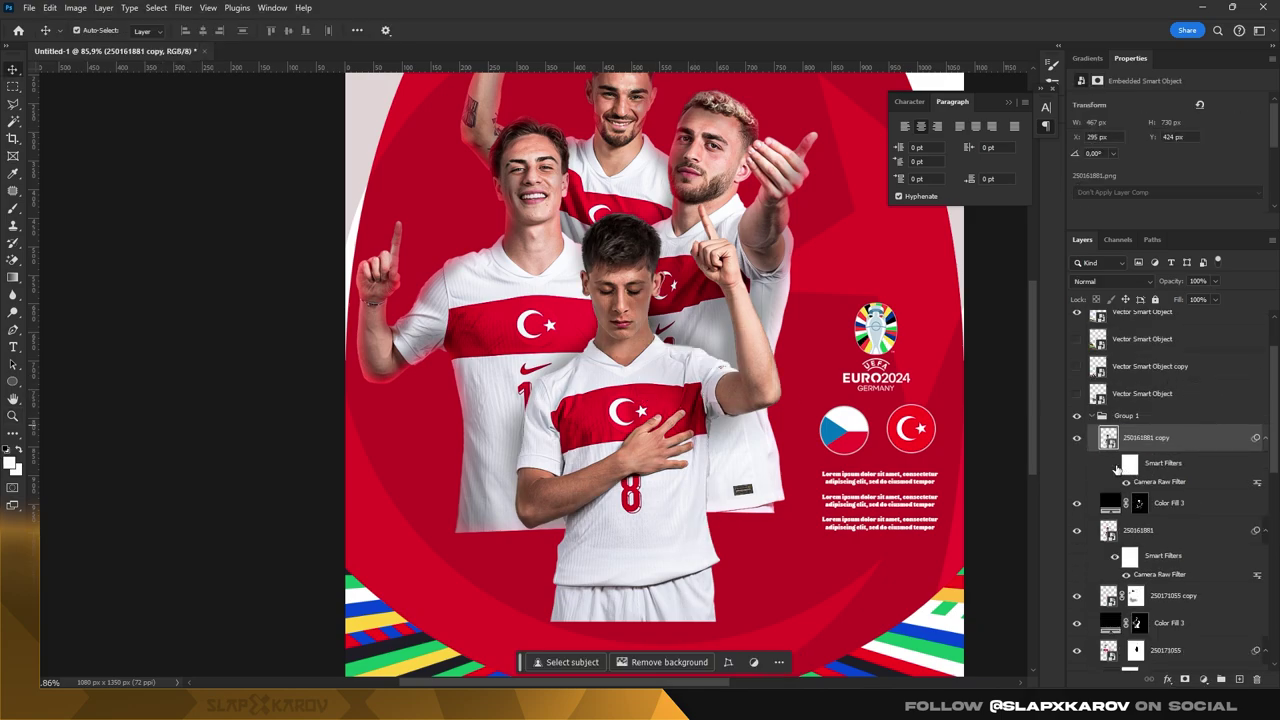
double_click(1219, 443)
click(757, 484)
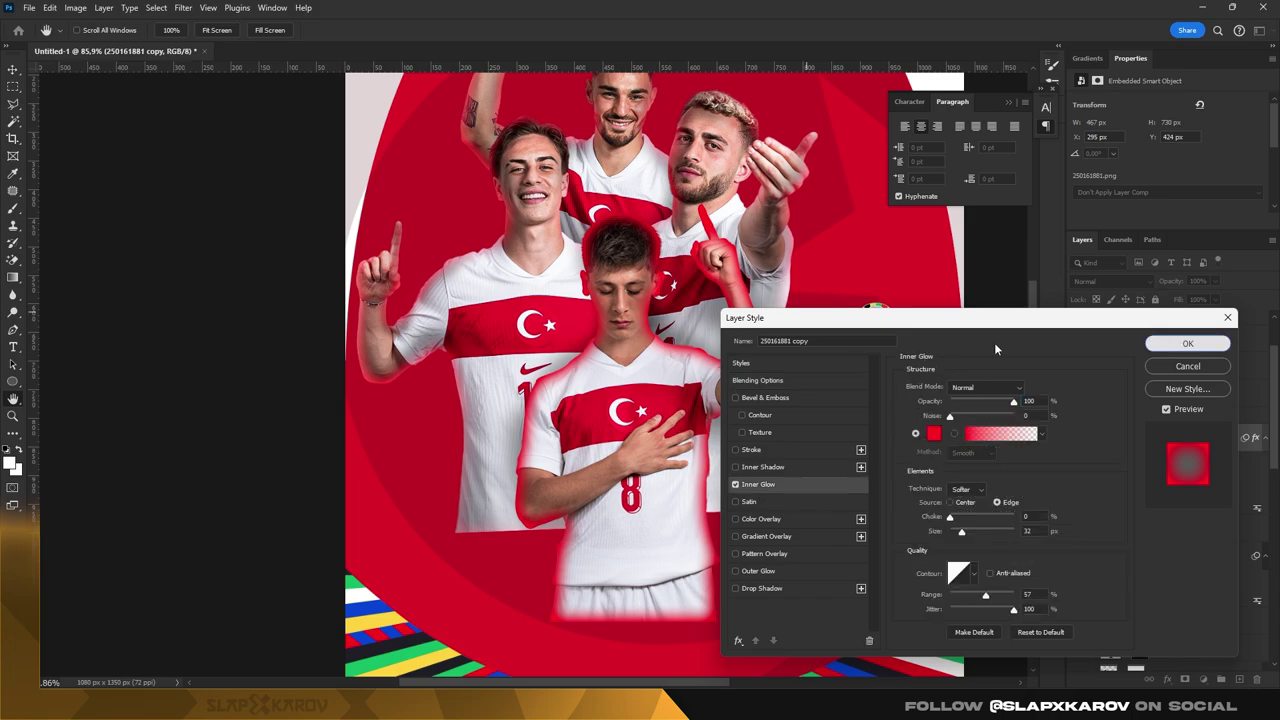
click(1187, 343)
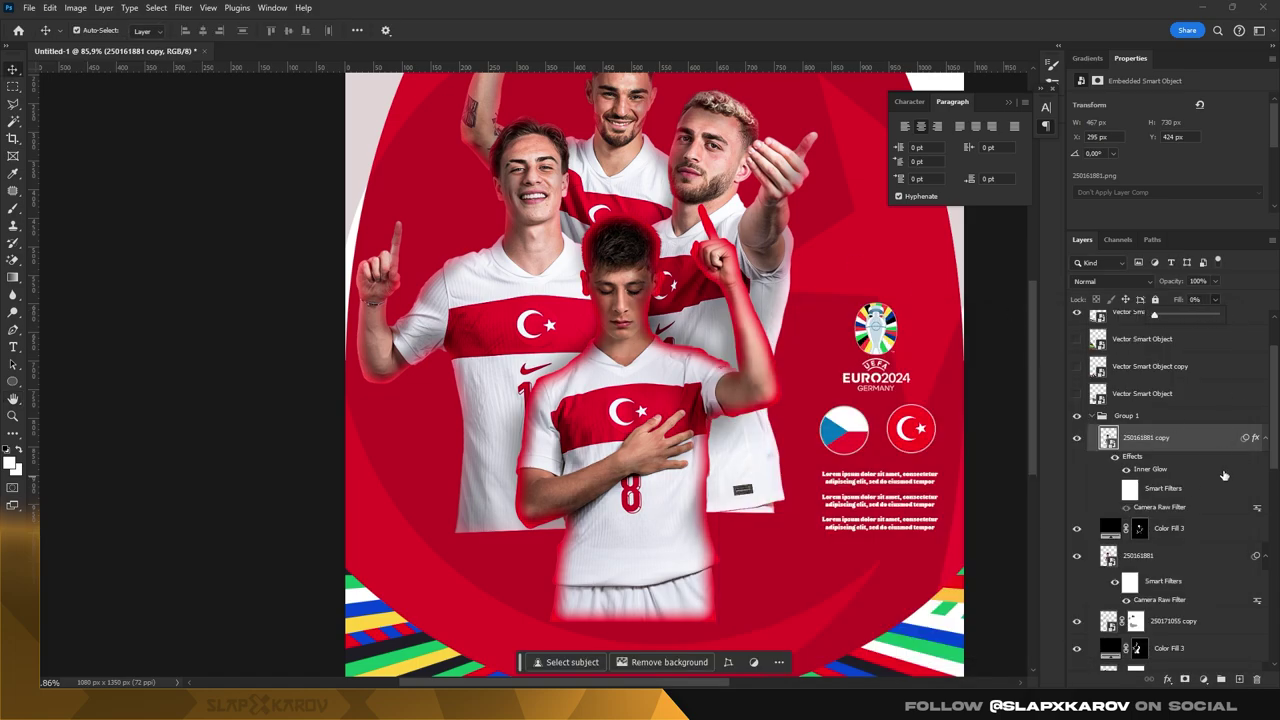
right_click(1222, 470)
click(1143, 443)
- Add a layer mask, set Linear Dodge (Add), and brush black over the front player's head
click(1185, 679)
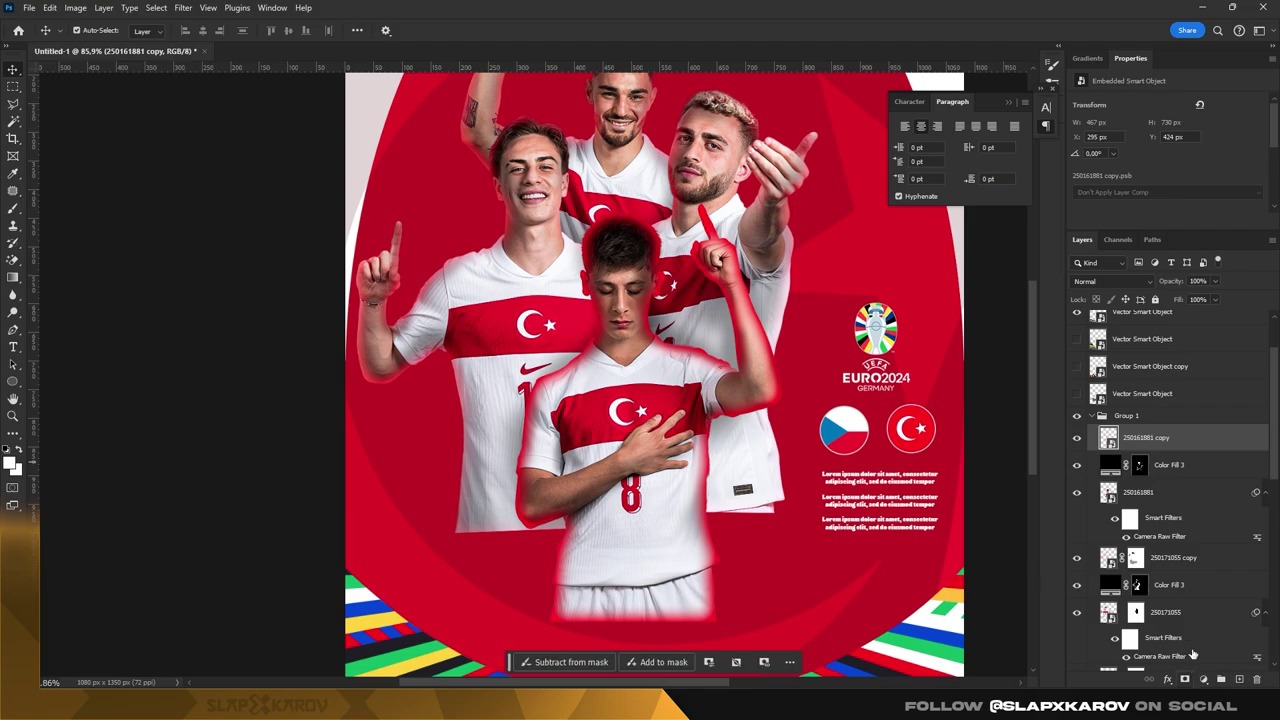
key(z)
click(738, 364)
click(1119, 281)
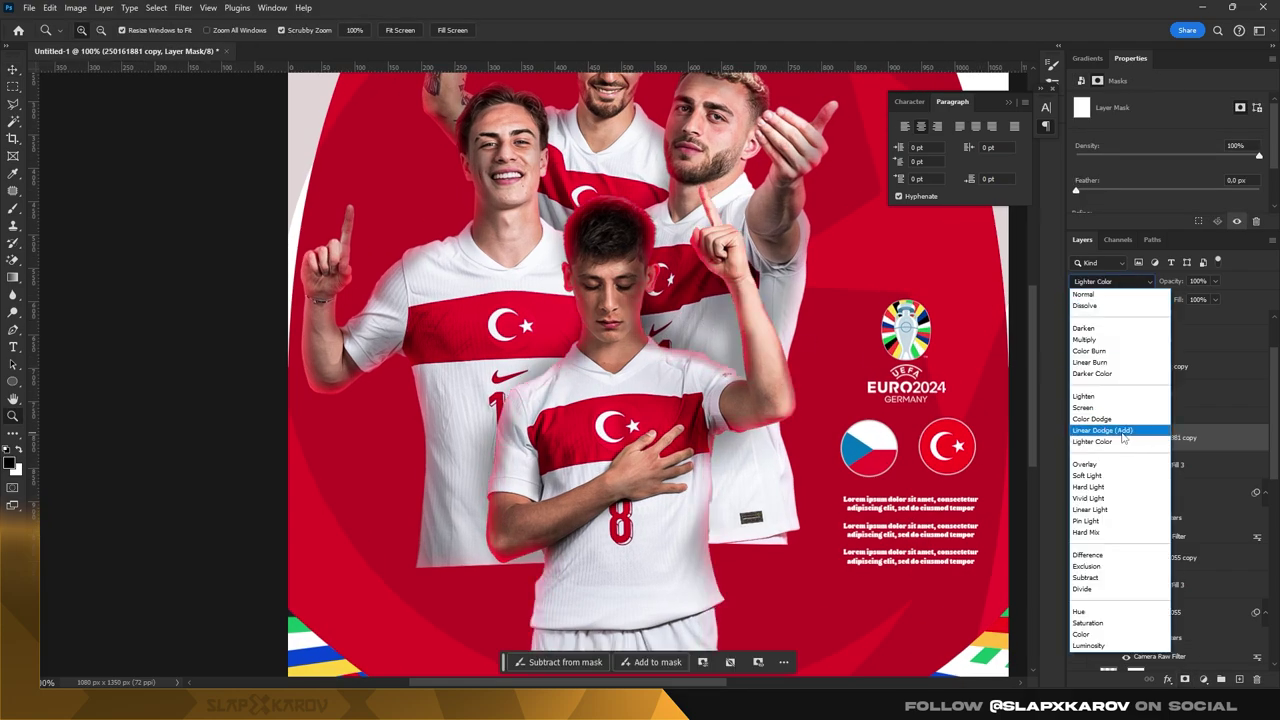
click(1120, 437)
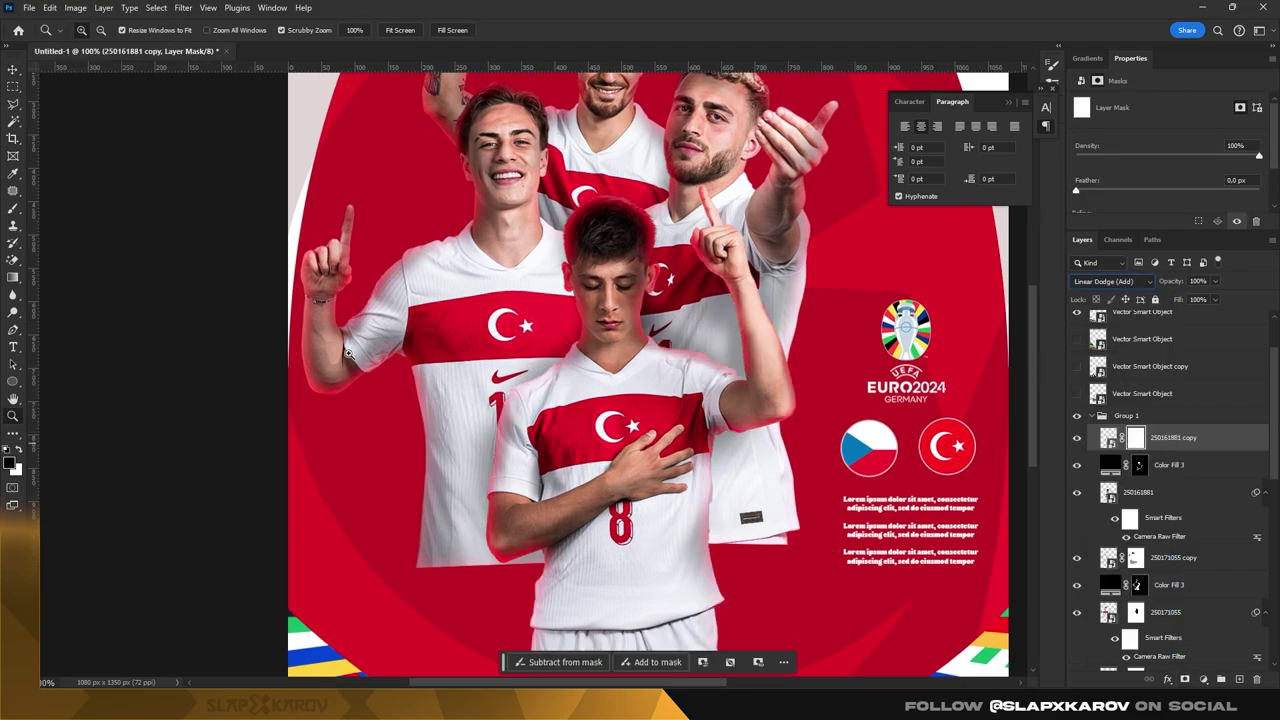
key(b)
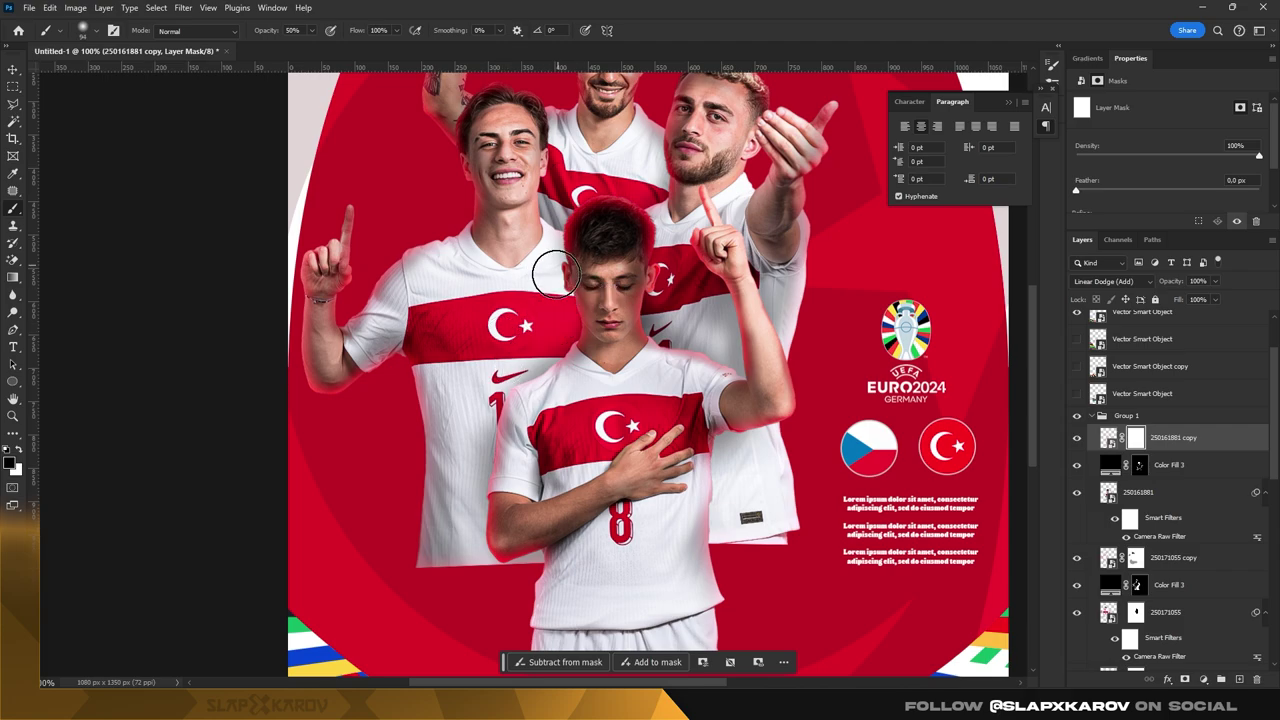
mouse_move(556, 272)
mouse_down()
mouse_move(588, 216)
mouse_move(617, 258)
mouse_move(653, 244)
mouse_up()
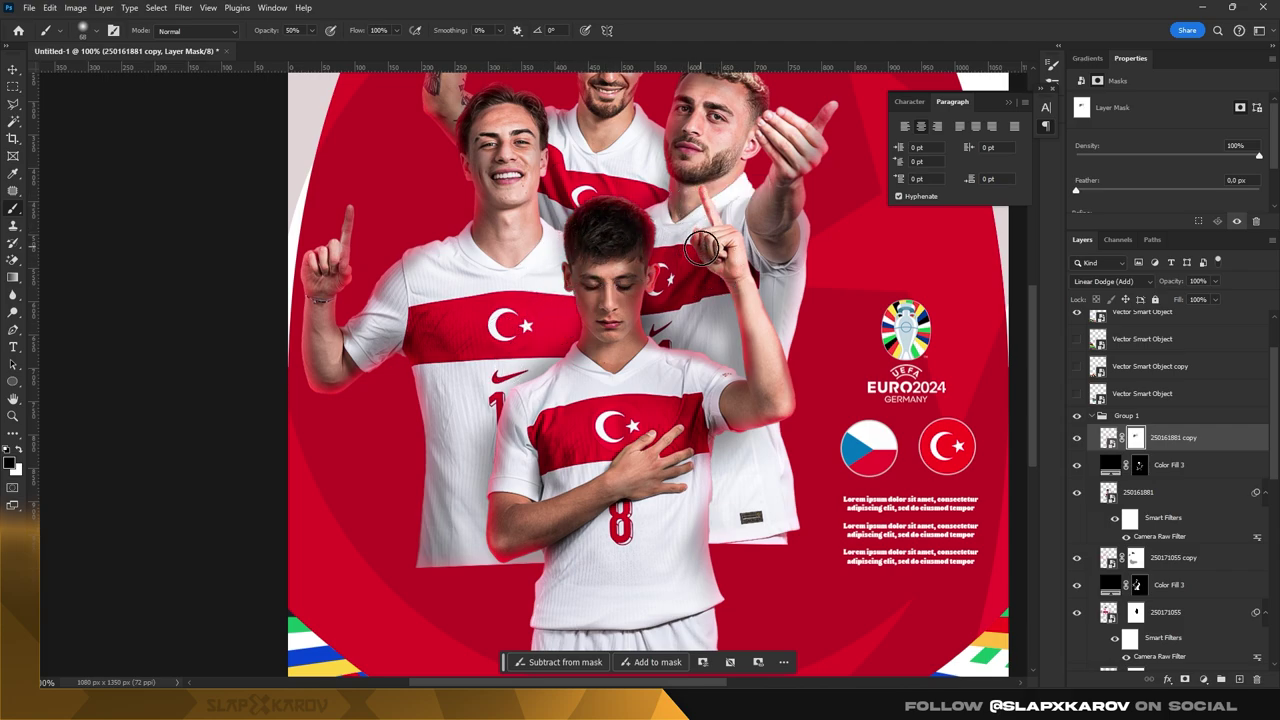
scroll(828, 394, down, 1)
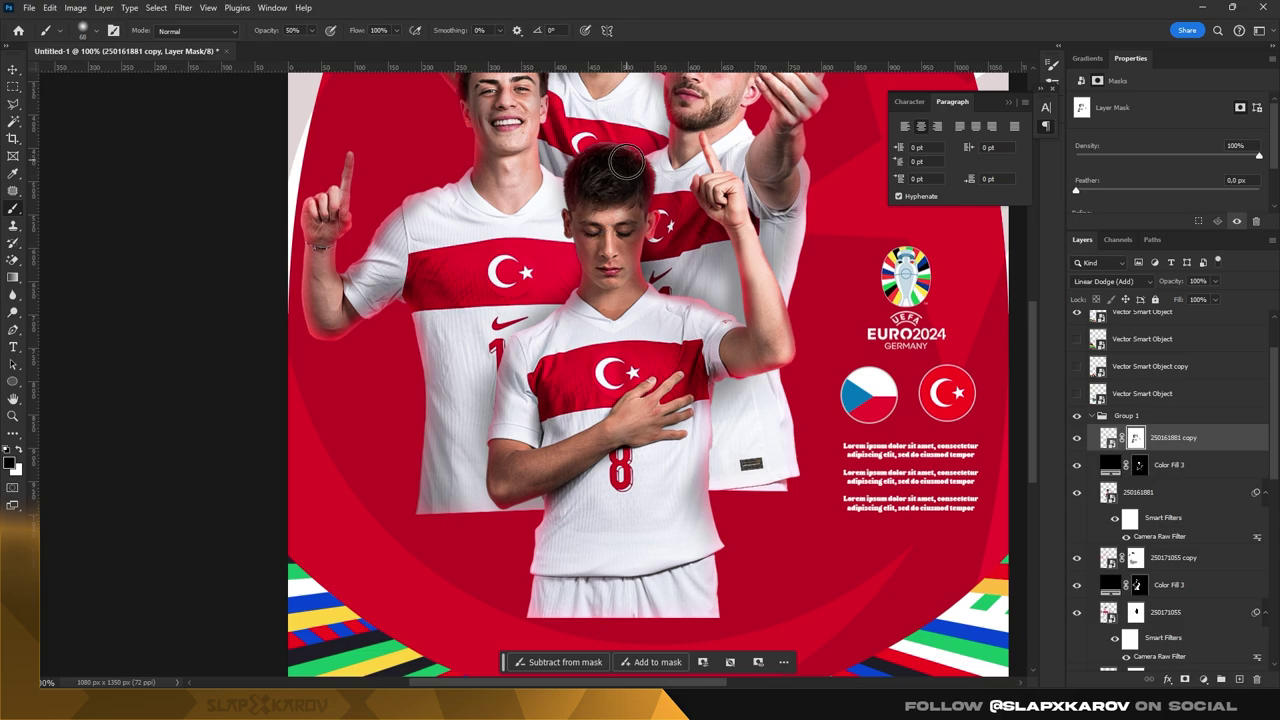
key(z)
mouse_move(635, 195)
mouse_down()
mouse_move(605, 163)
mouse_move(661, 316)
mouse_up()
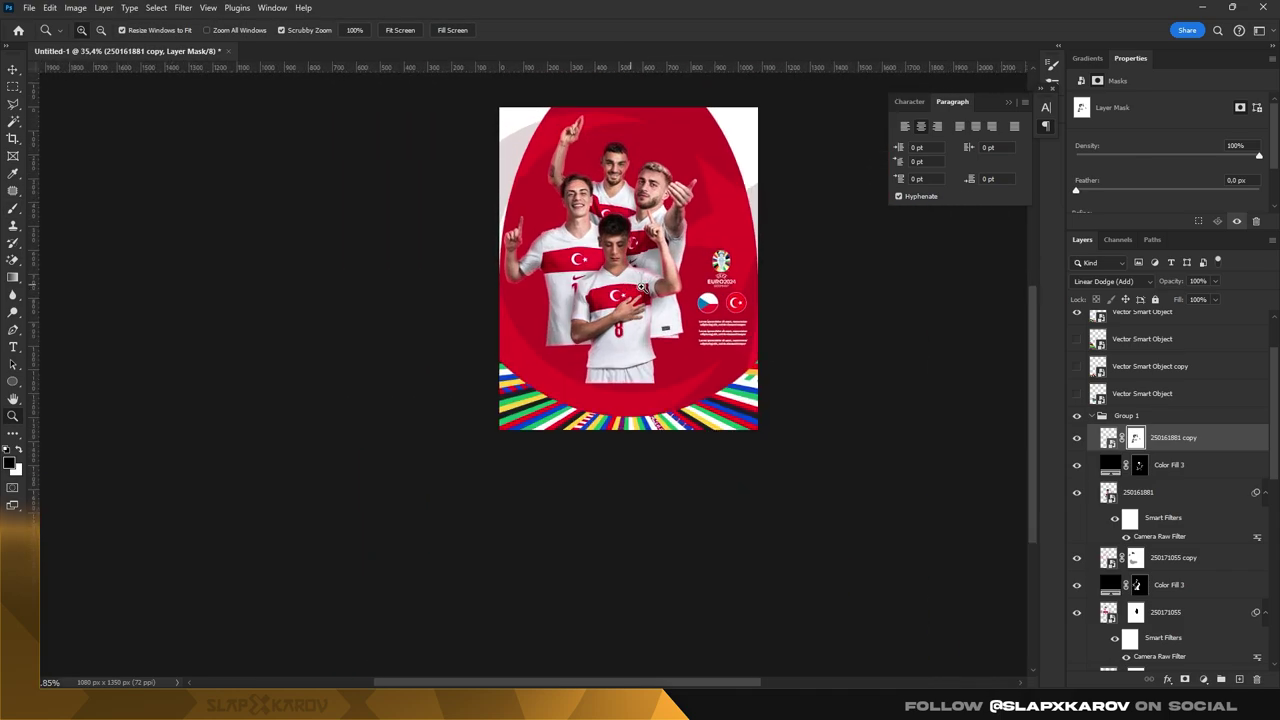
- Zoom in on the front player's face and select the glow copy's mask in Group 1
click(1126, 415)
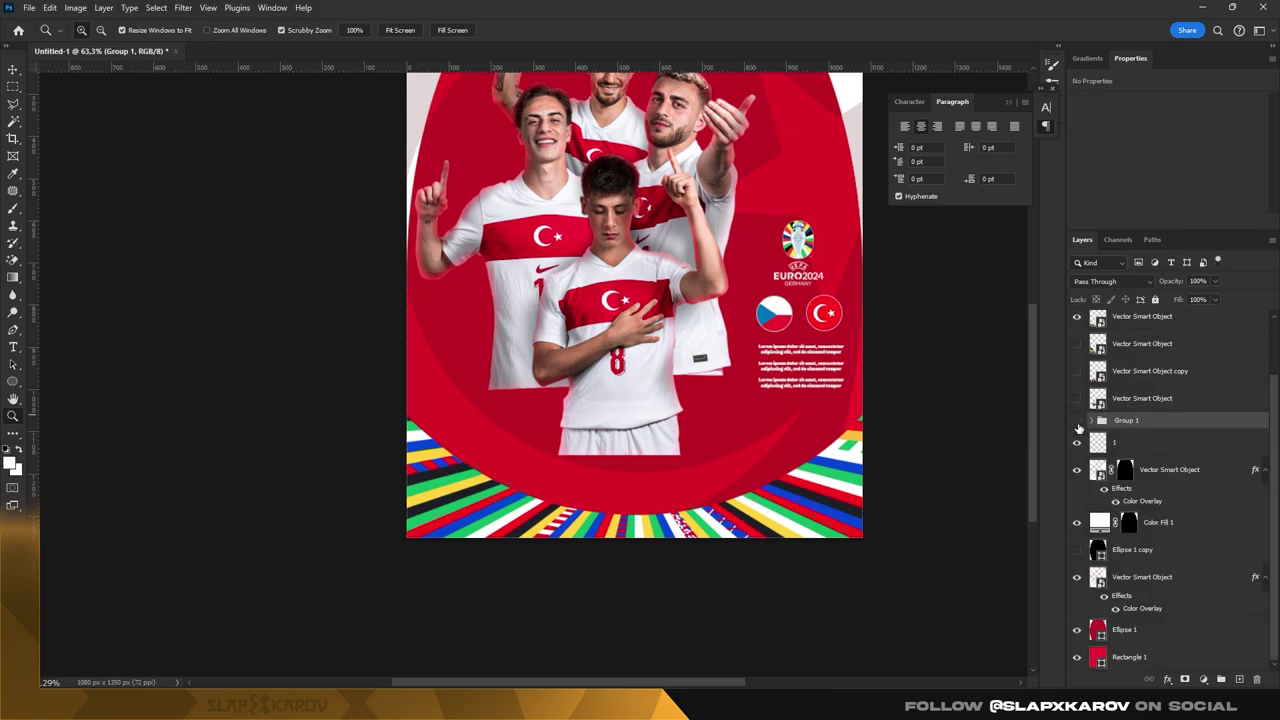
drag(728, 275, 718, 277)
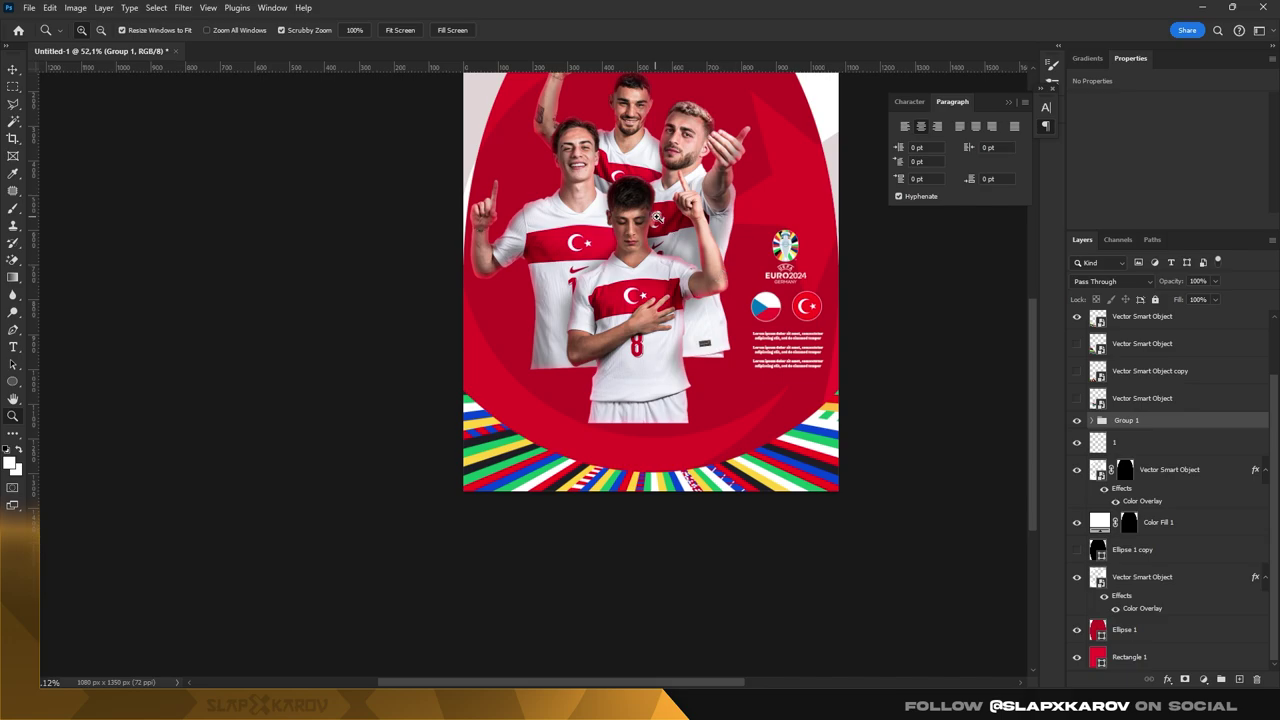
drag(657, 217, 1012, 422)
click(1101, 420)
click(1135, 442)
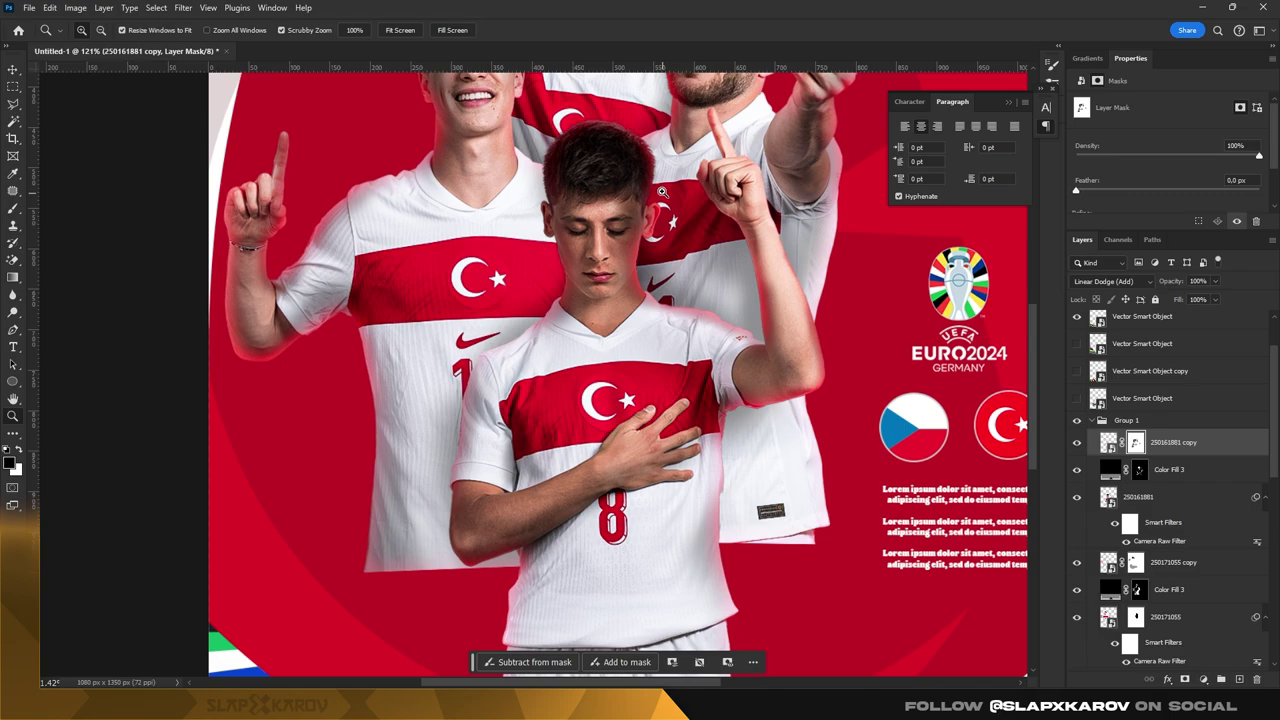
drag(545, 258, 576, 258)
click(20, 208)
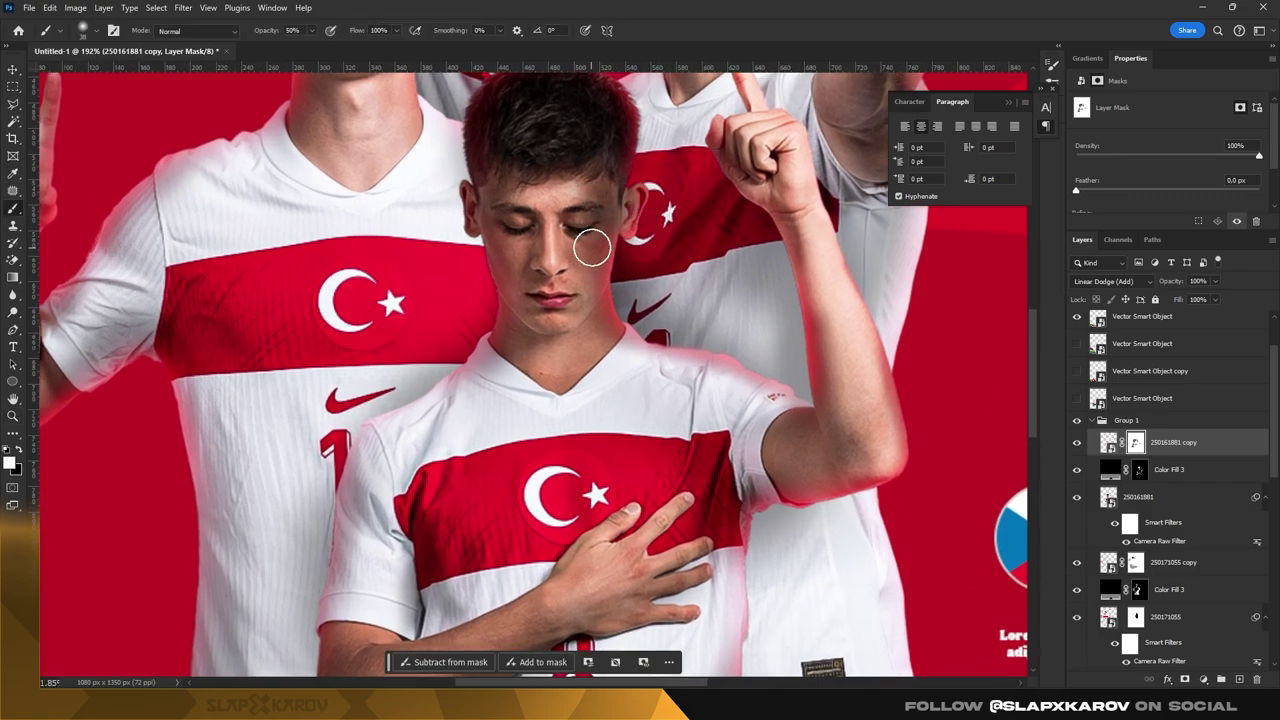
- Zoom out to the whole poster and back in on the front player to inspect the glow
scroll(622, 223, up, 2)
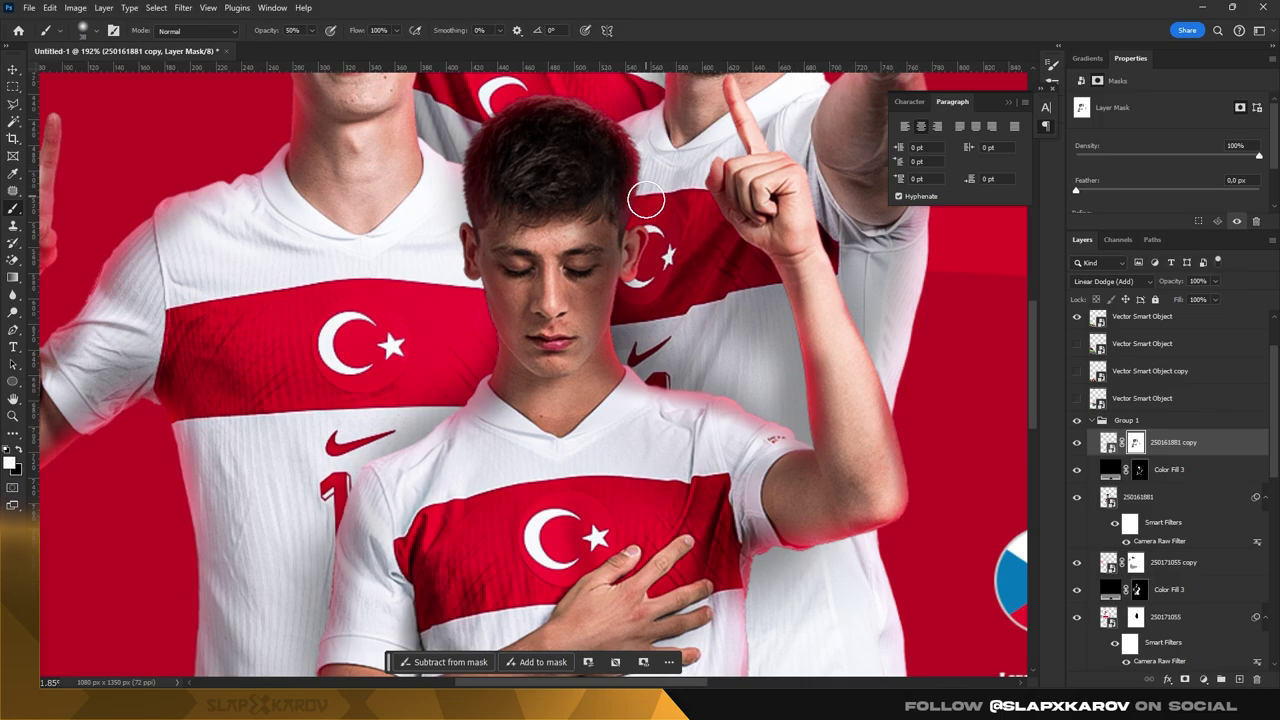
key(z)
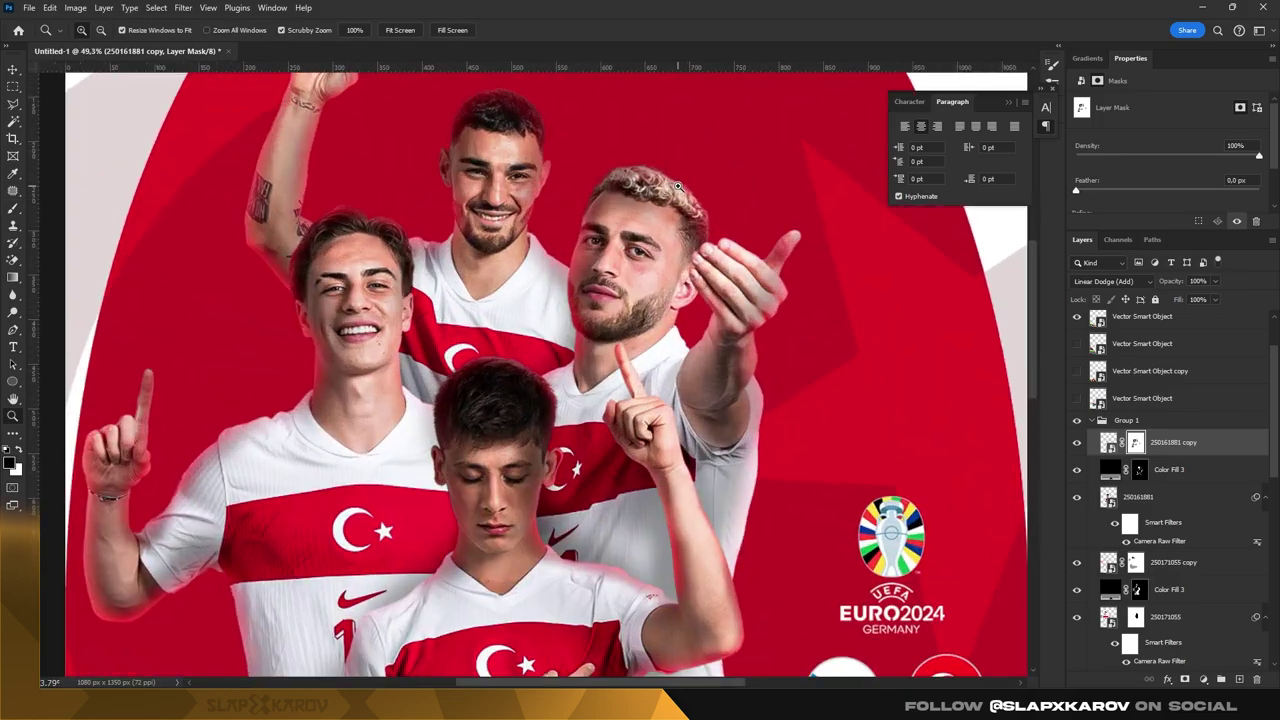
mouse_move(556, 145)
mouse_down()
mouse_move(632, 181)
mouse_move(641, 226)
mouse_move(668, 228)
mouse_up()
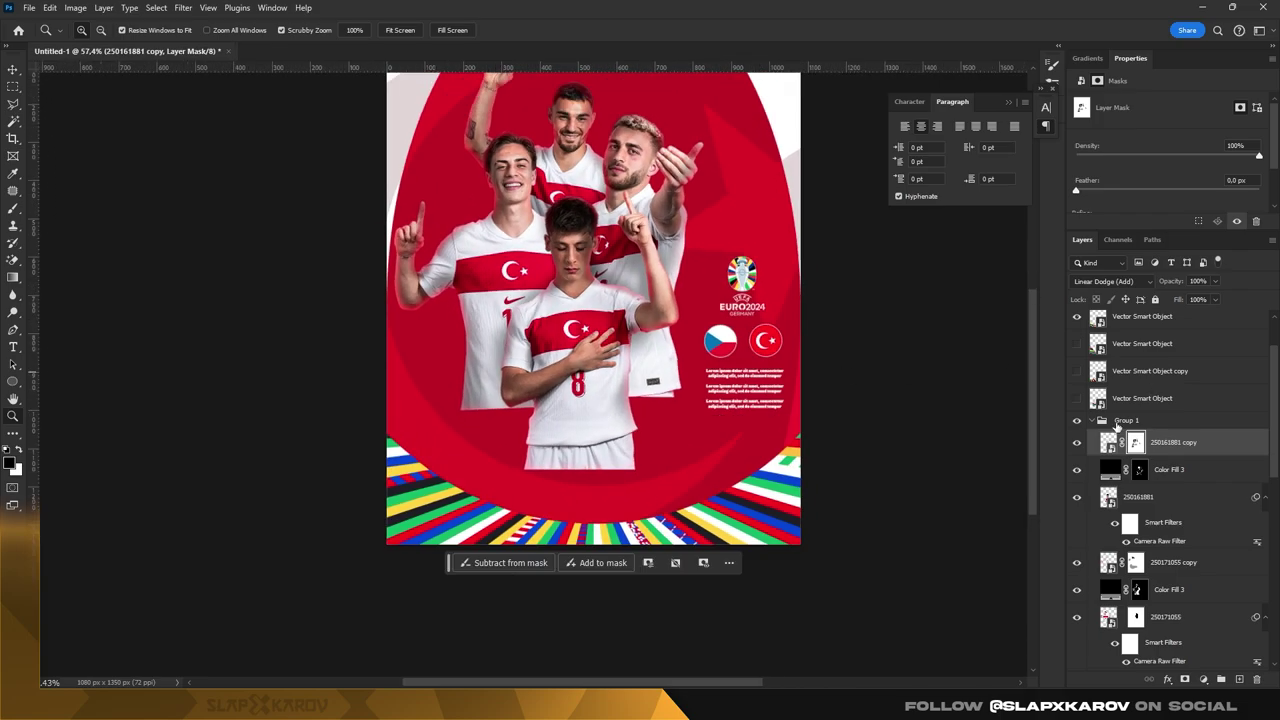
drag(689, 496, 760, 498)
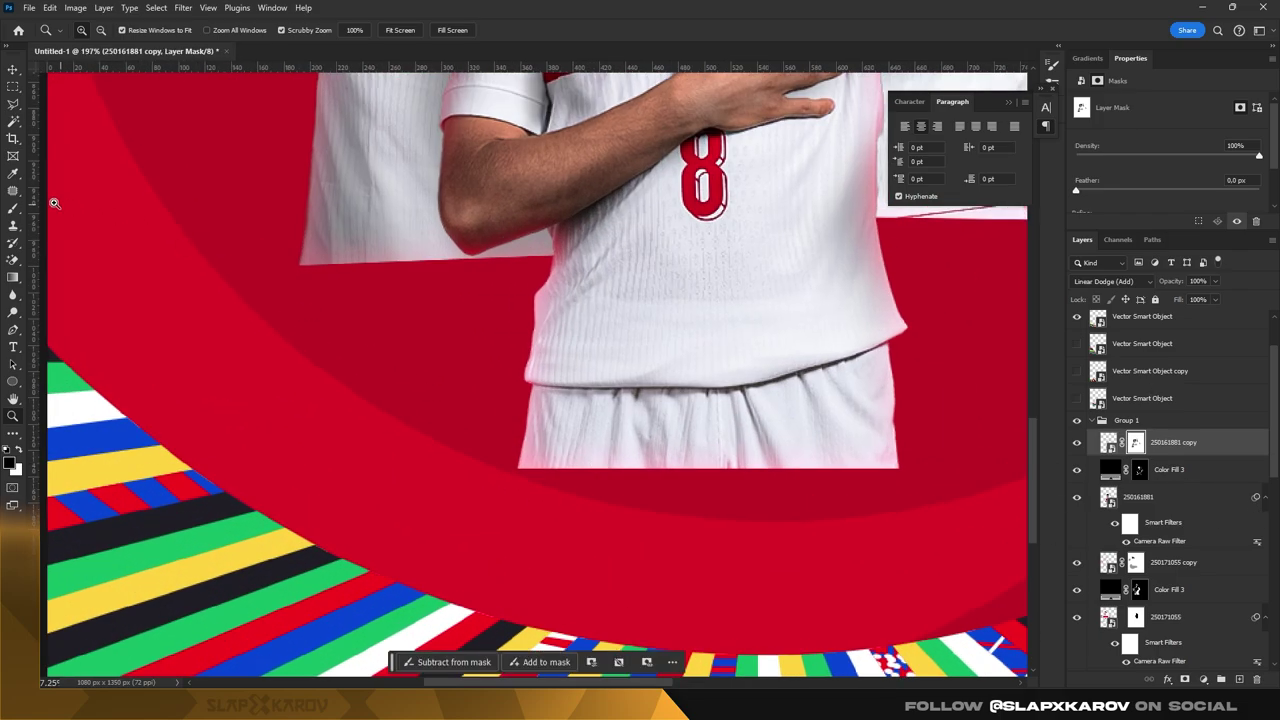
key(b)
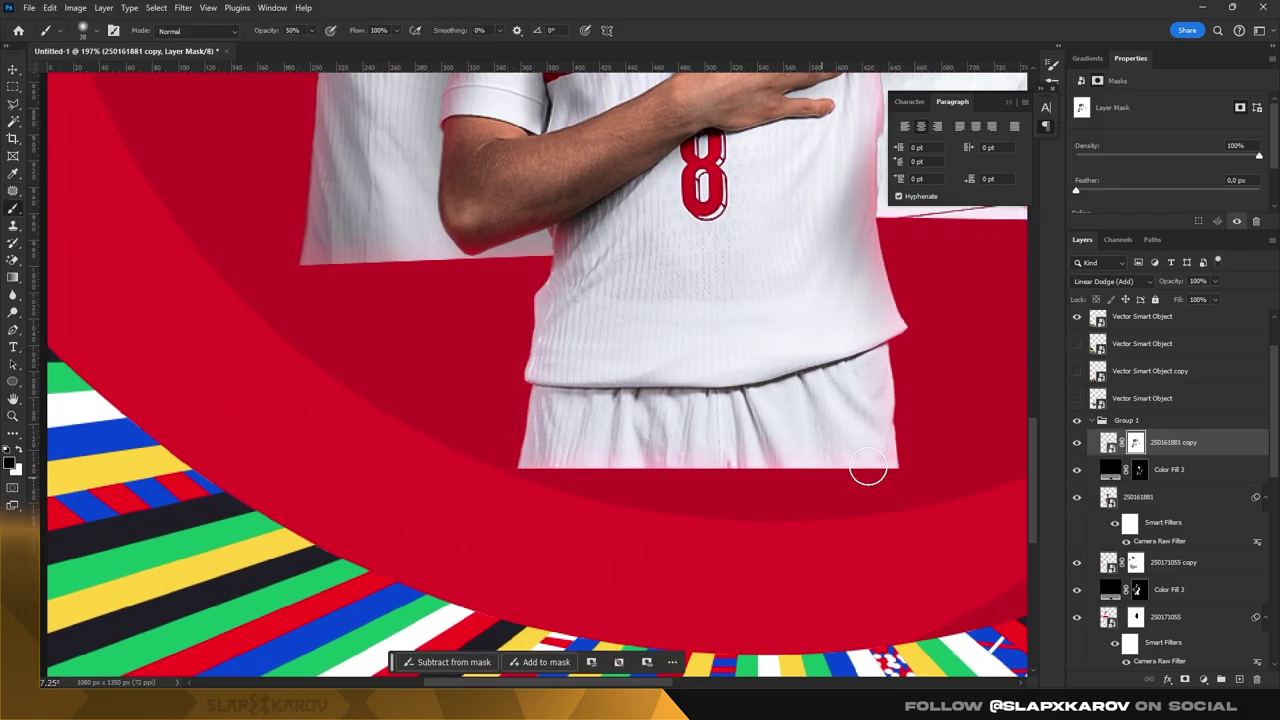
key(z)
mouse_move(873, 284)
mouse_down()
mouse_move(700, 286)
mouse_move(696, 257)
mouse_up()
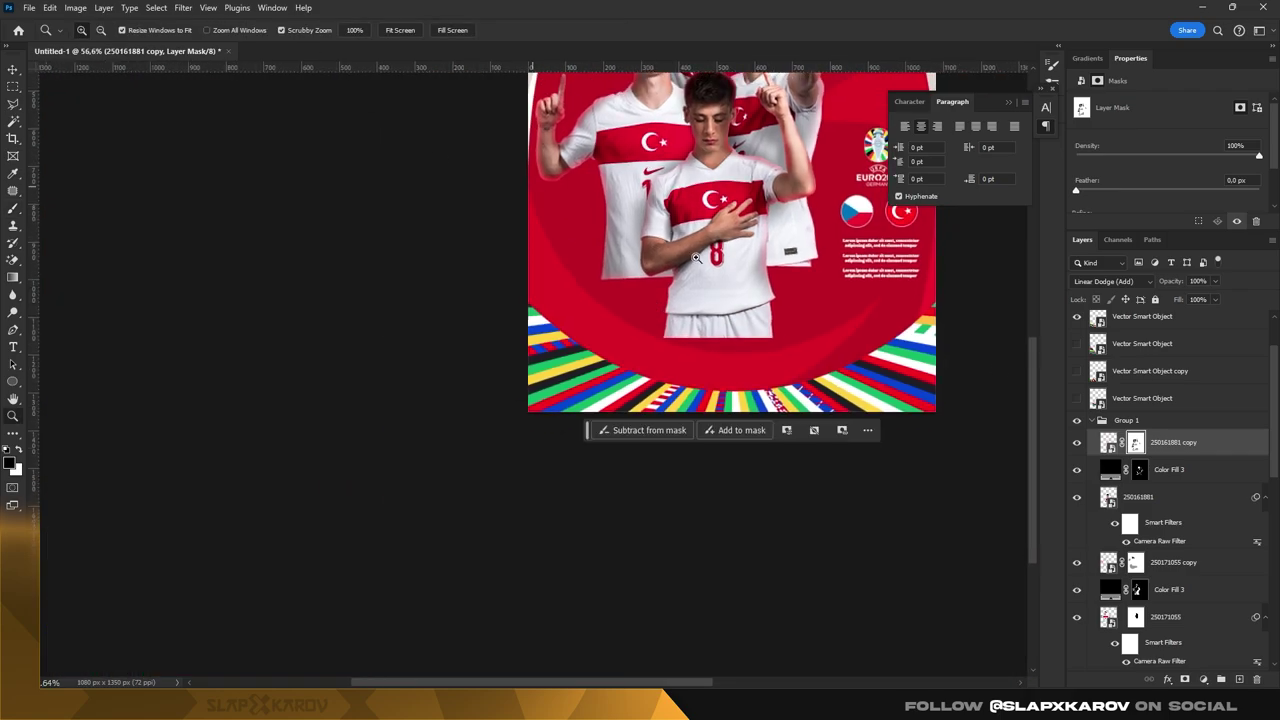
key(b)
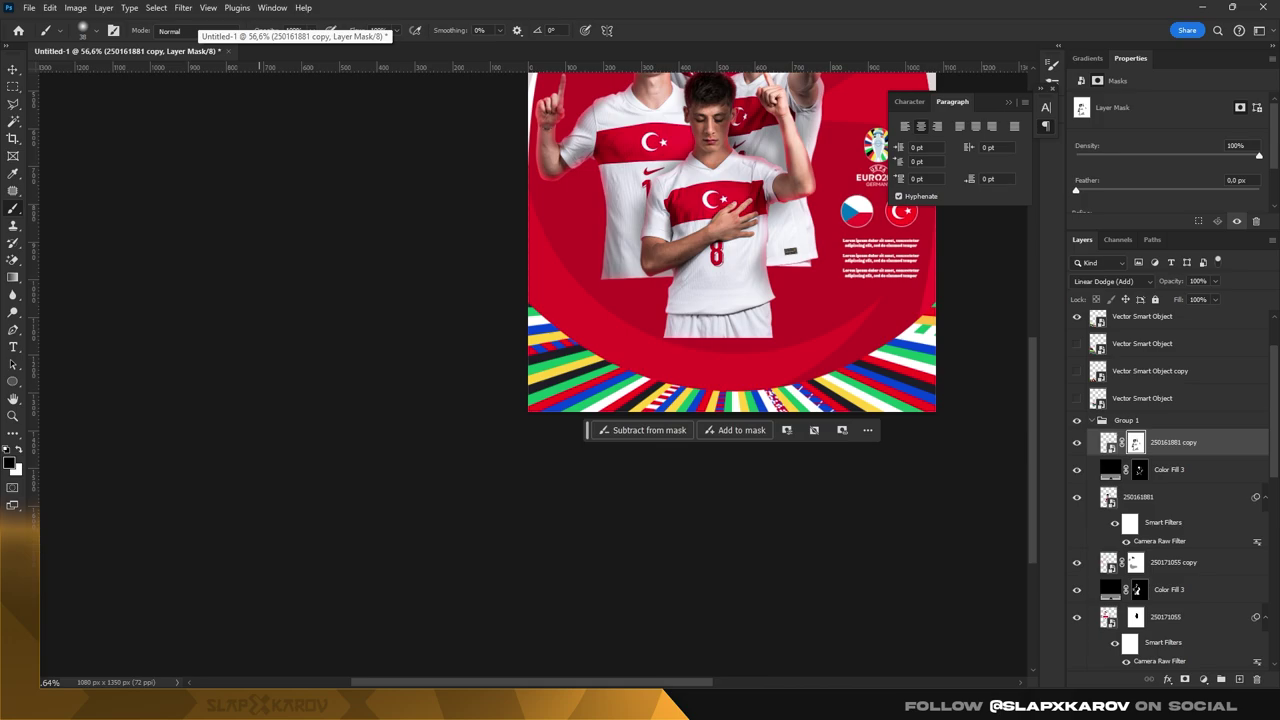
key(z)
drag(794, 268, 840, 268)
- Add a new Layer 1 above the glow copy and paint red strokes across the shorts
click(1240, 679)
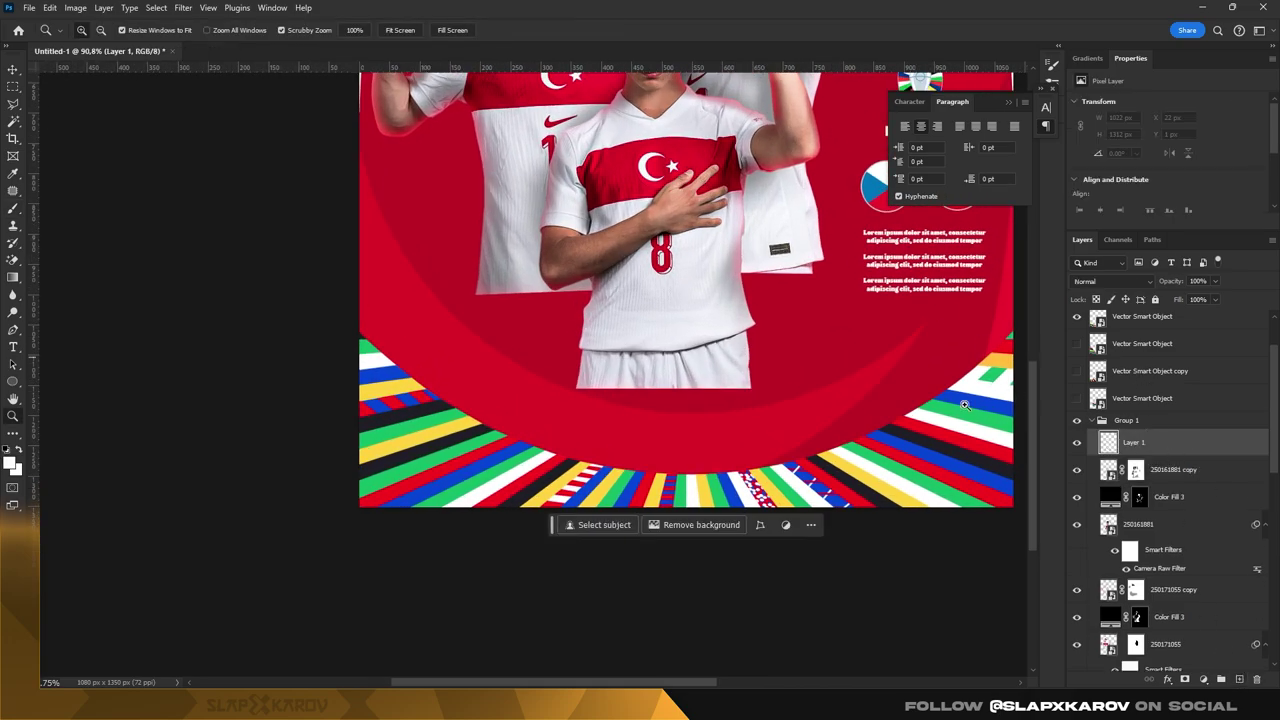
click(12, 210)
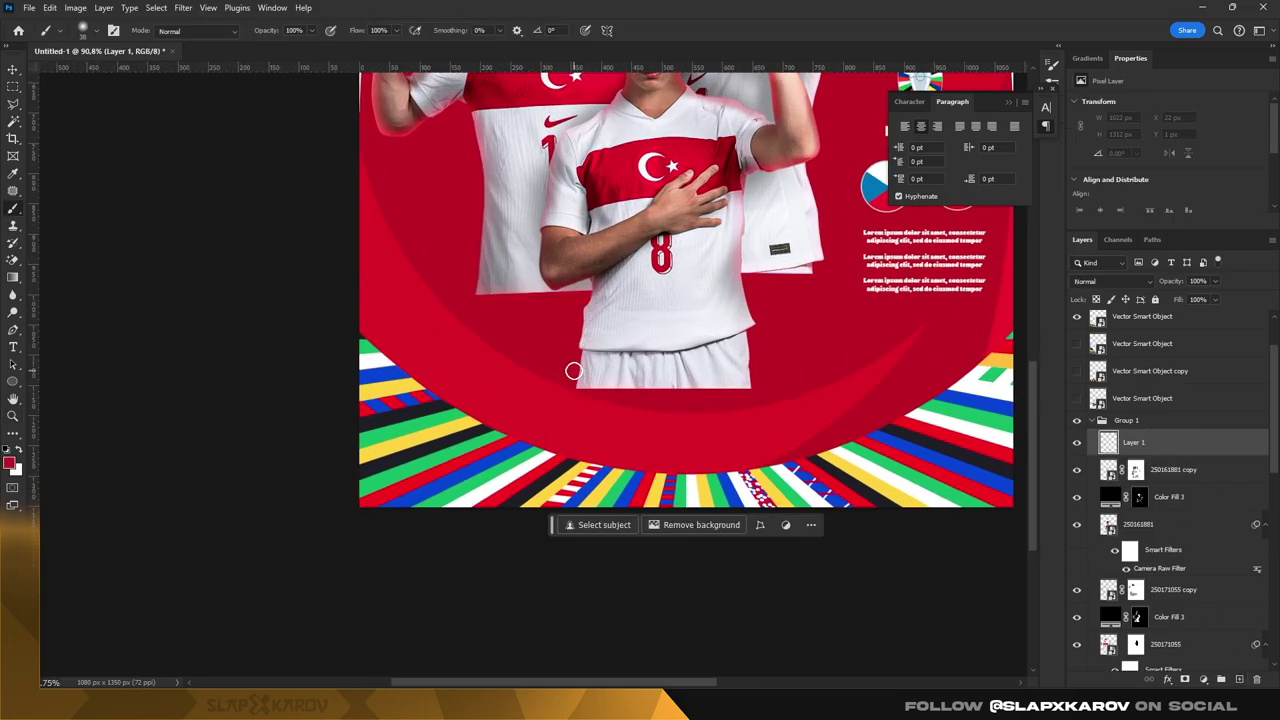
drag(573, 371, 750, 366)
right_click(705, 345)
key(Escape)
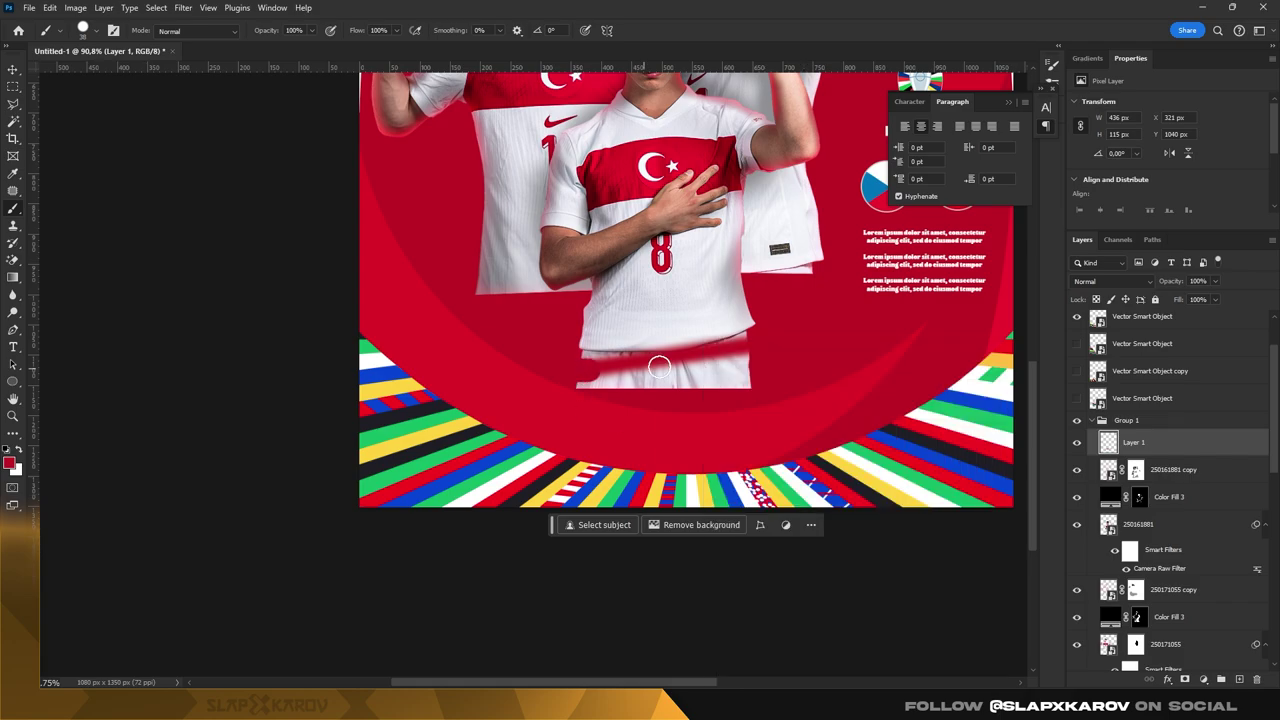
drag(659, 367, 696, 345)
- Replace the hard stroke with softer red covering the shorts, then hide Layer 1
key(ctrl+z)
drag(563, 357, 814, 307)
drag(578, 383, 623, 363)
key(z)
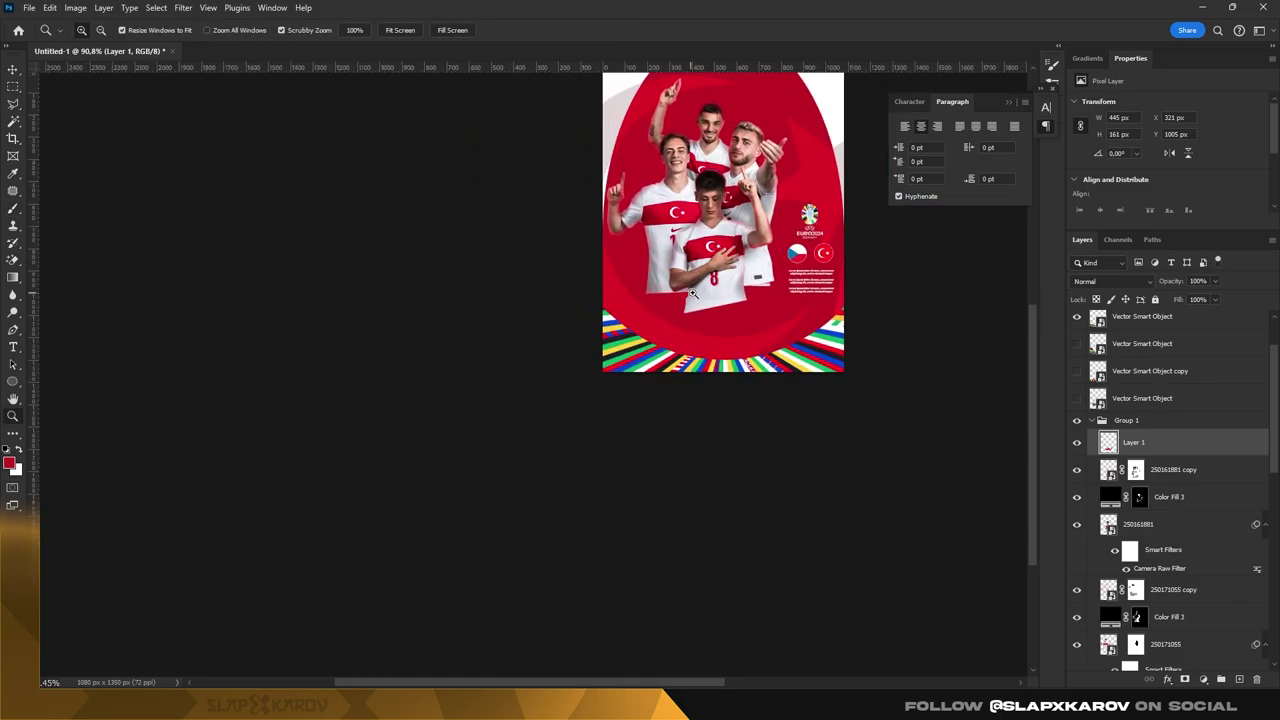
drag(714, 353, 680, 353)
click(1077, 442)
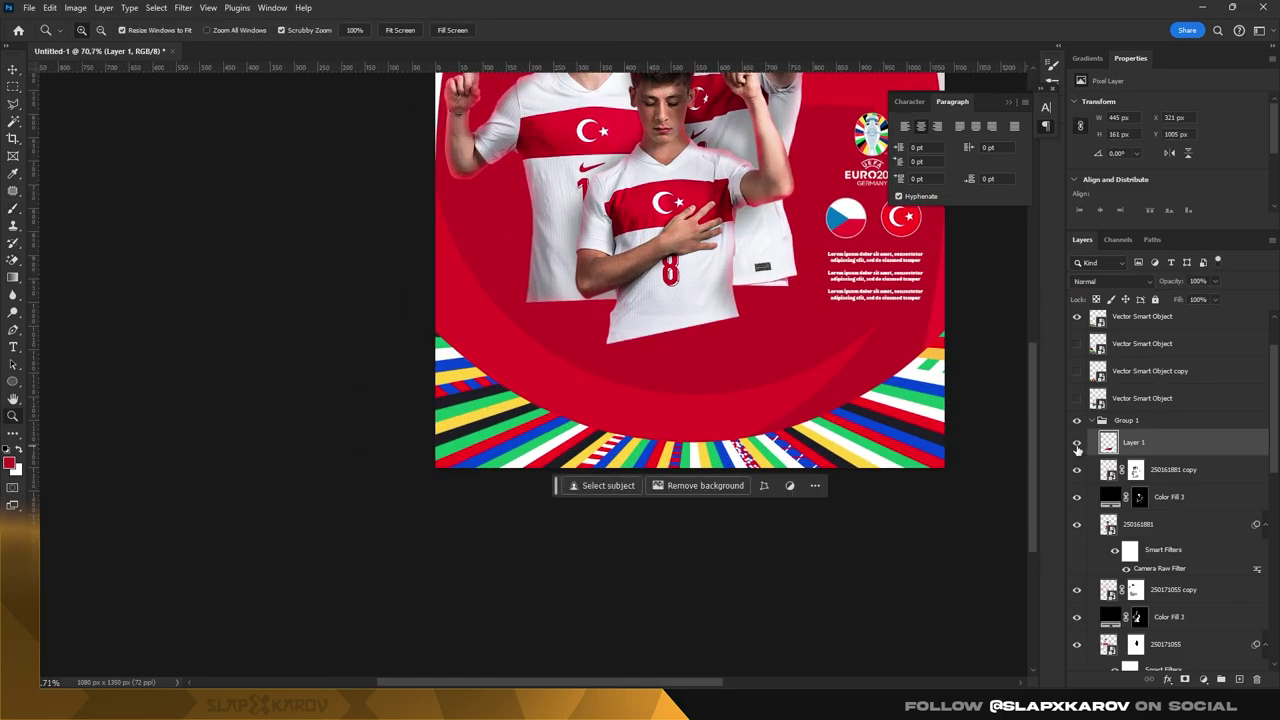
- Add Layer 2 and load the Xkarov+ Fog 1 brush at 155 px
click(1239, 679)
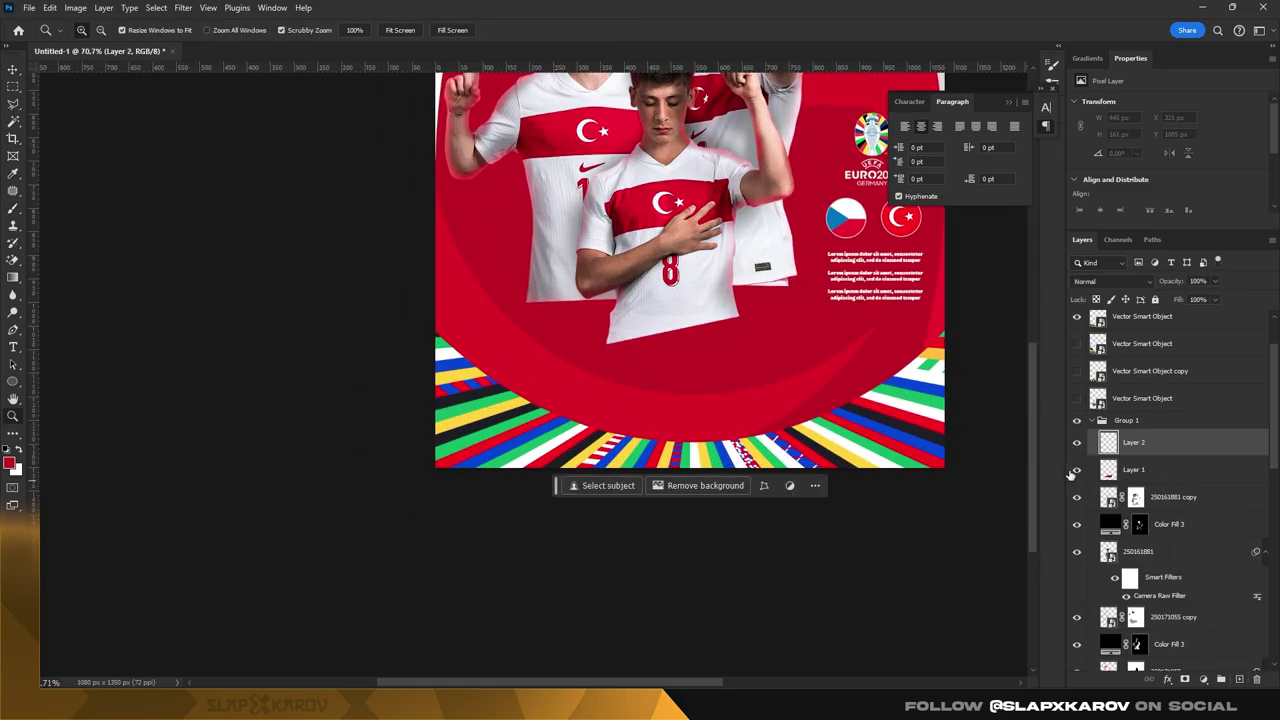
click(1077, 469)
key(b)
right_click(918, 445)
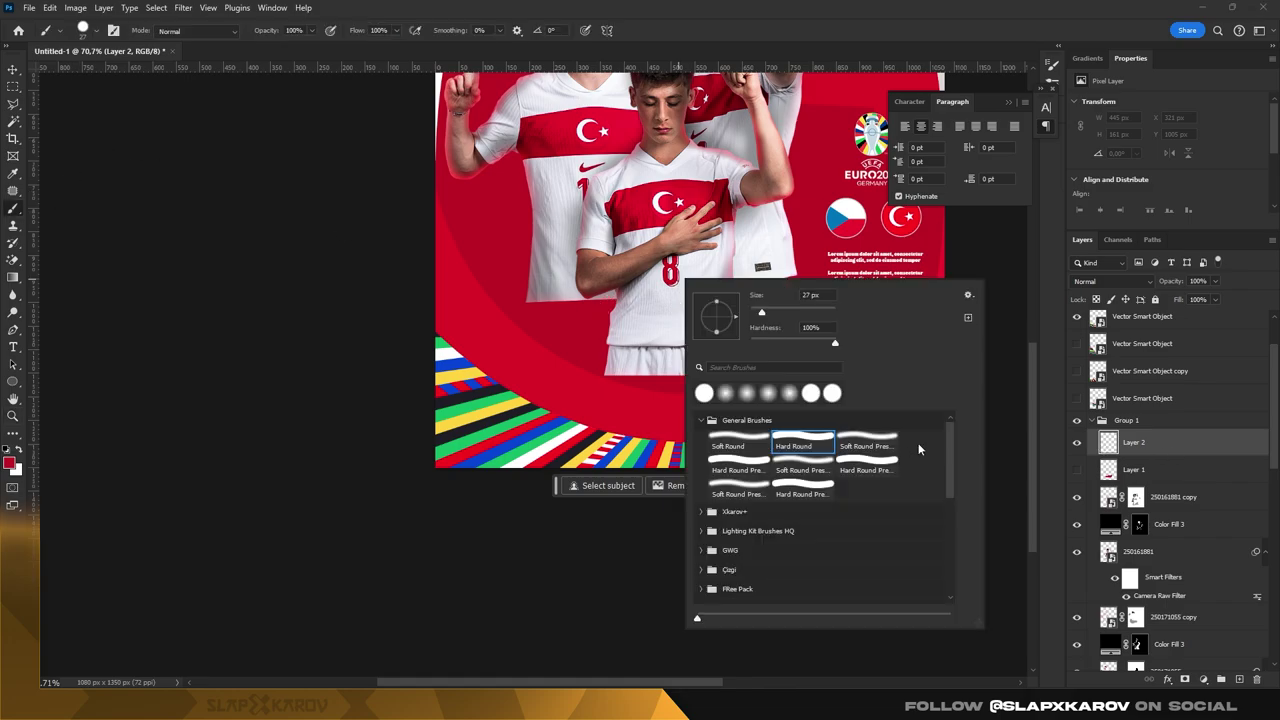
right_click(765, 171)
click(786, 401)
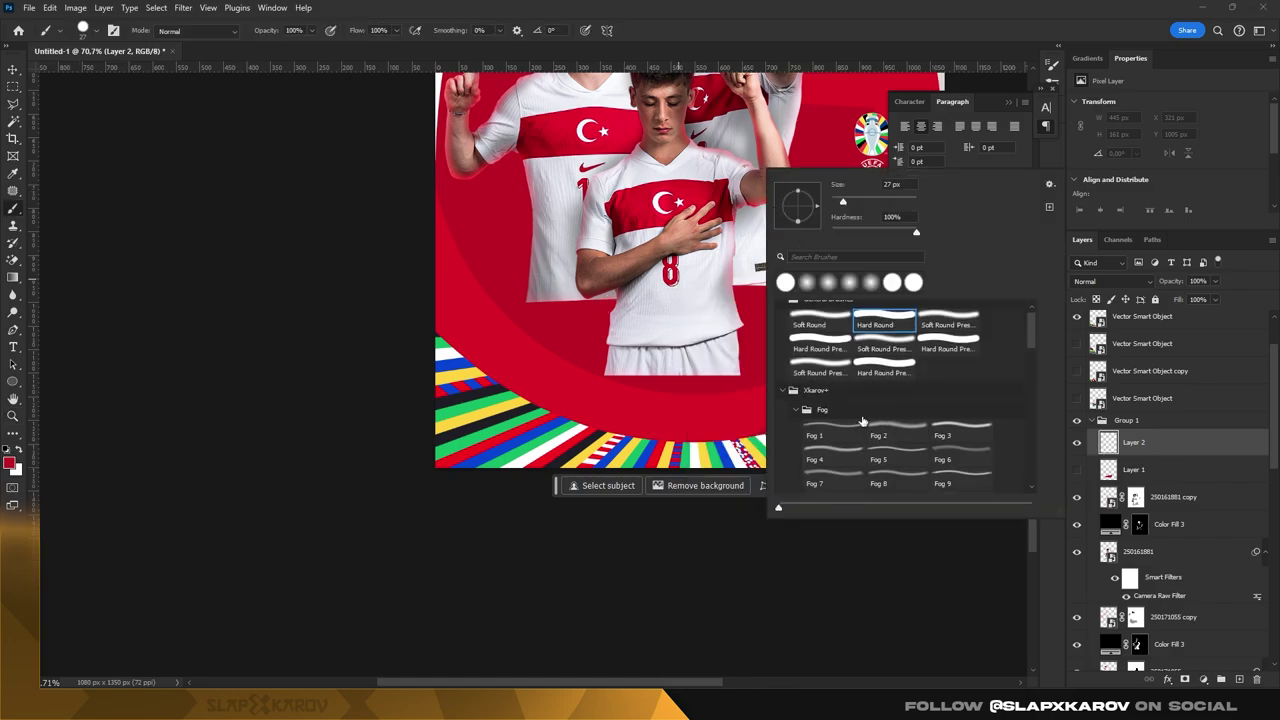
click(833, 371)
text(155)
key(Return)
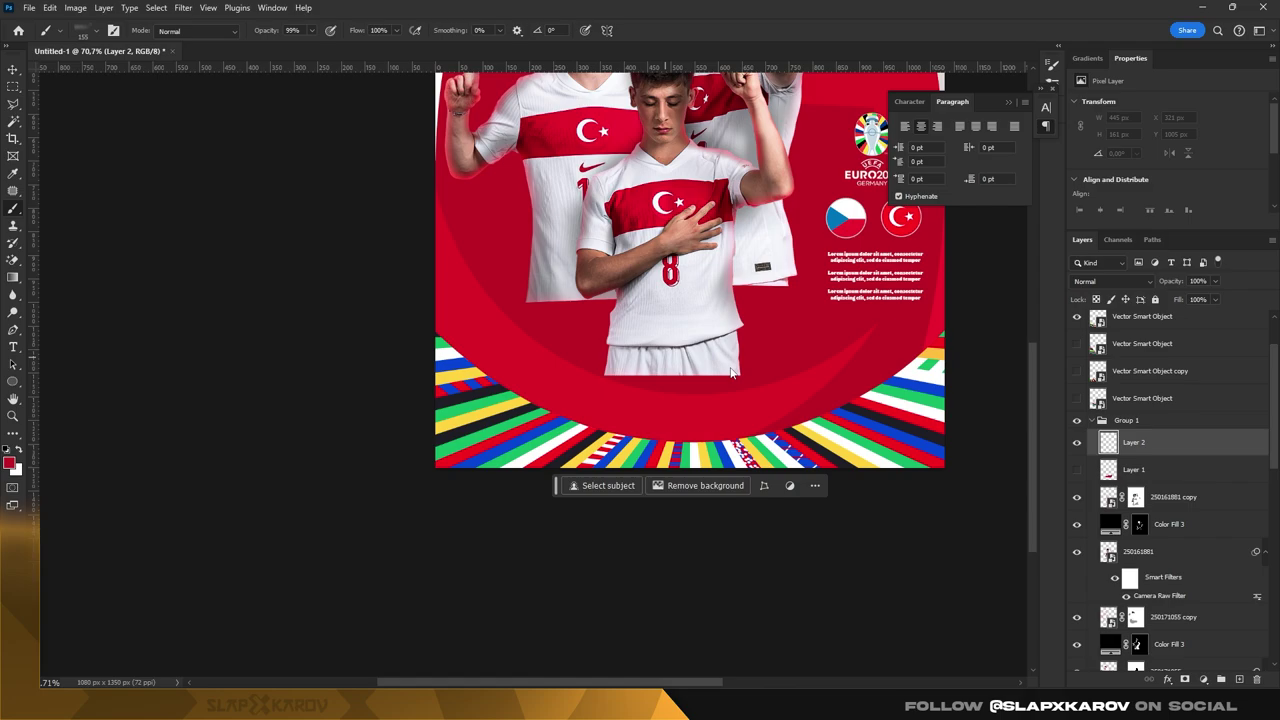
- Browse the Dry and Spray 2 brush sets and test a Spray 2 brush on the red background
right_click(740, 326)
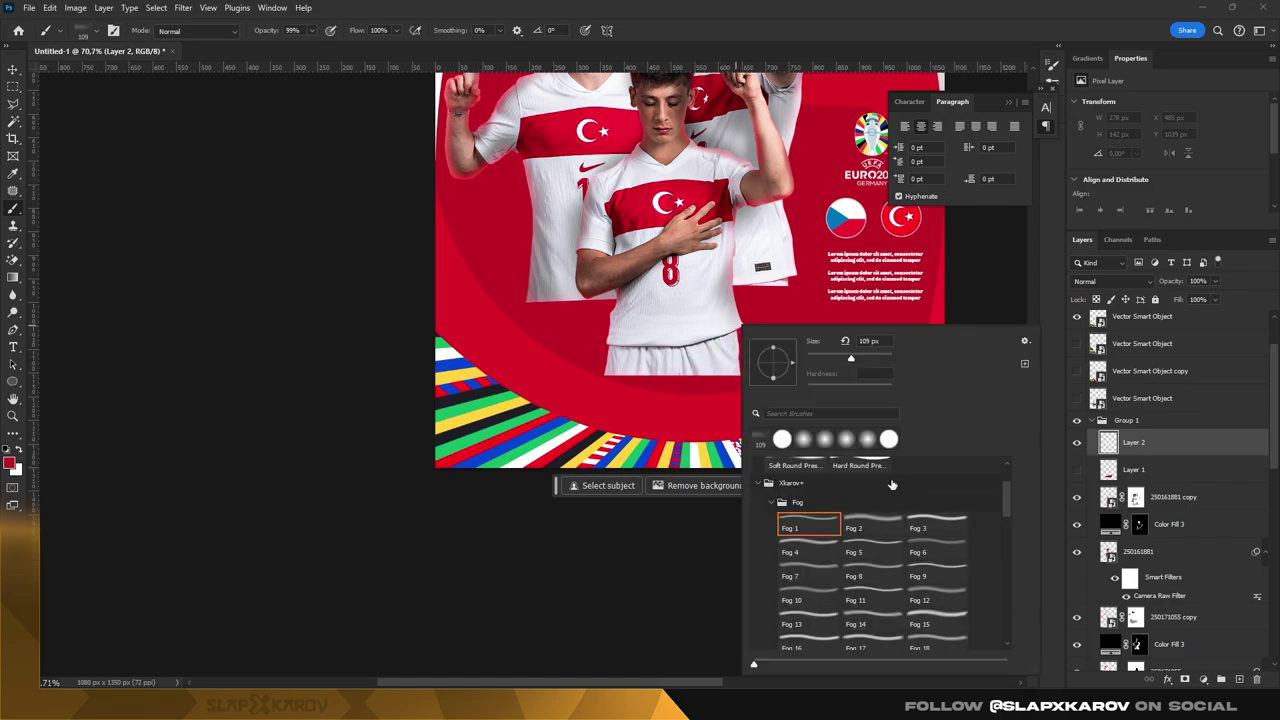
scroll(900, 400, down, 2)
click(830, 444)
scroll(869, 418, down, 2)
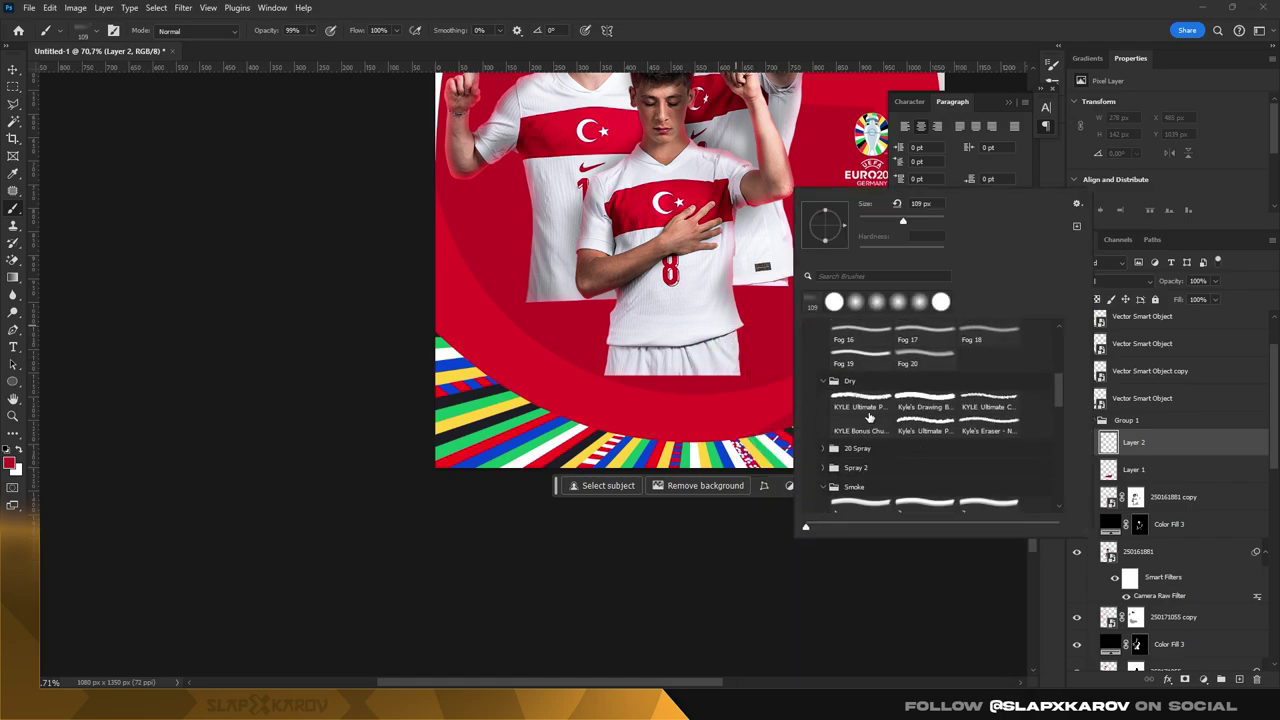
key(Return)
right_click(704, 300)
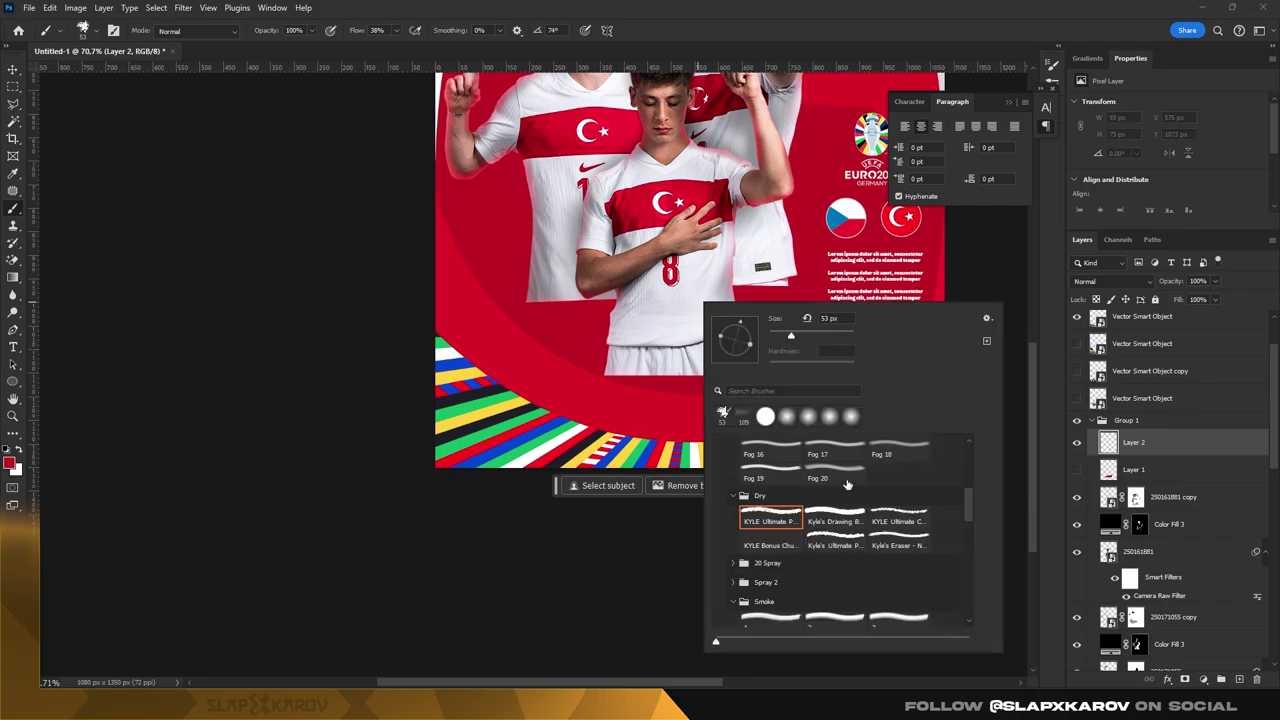
scroll(800, 520, down, 2)
click(742, 518)
click(782, 473)
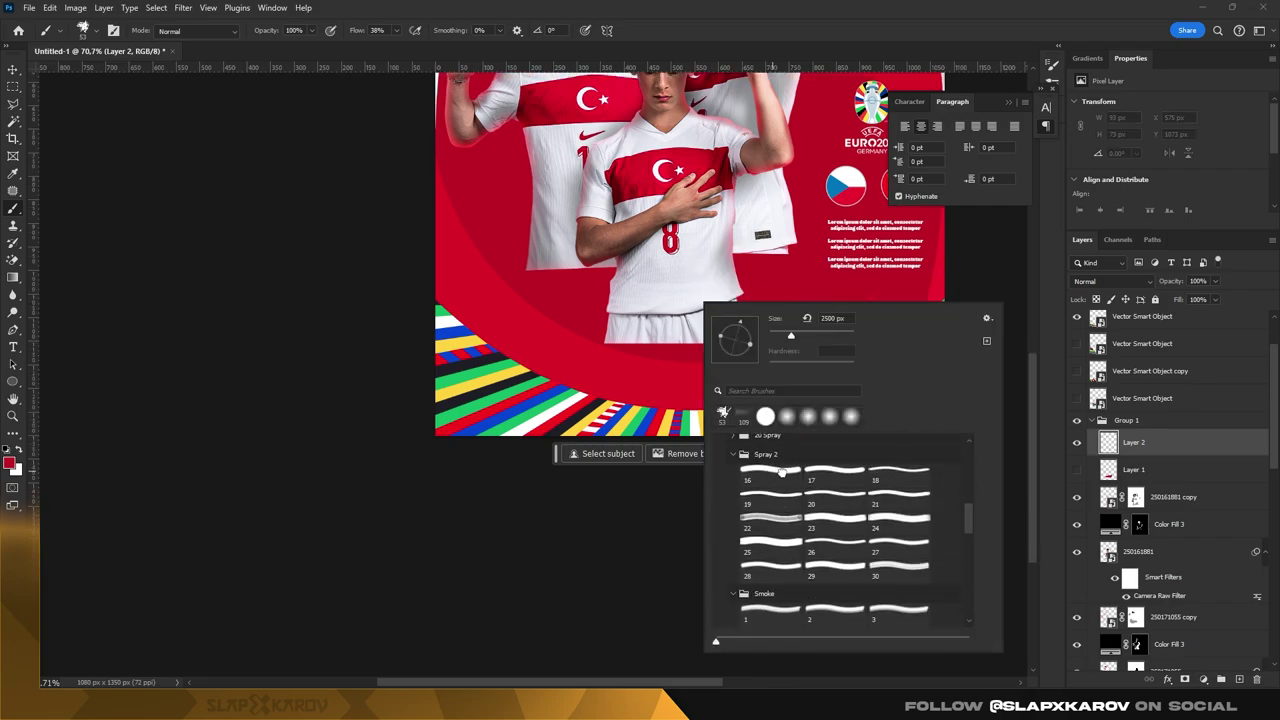
key(Return)
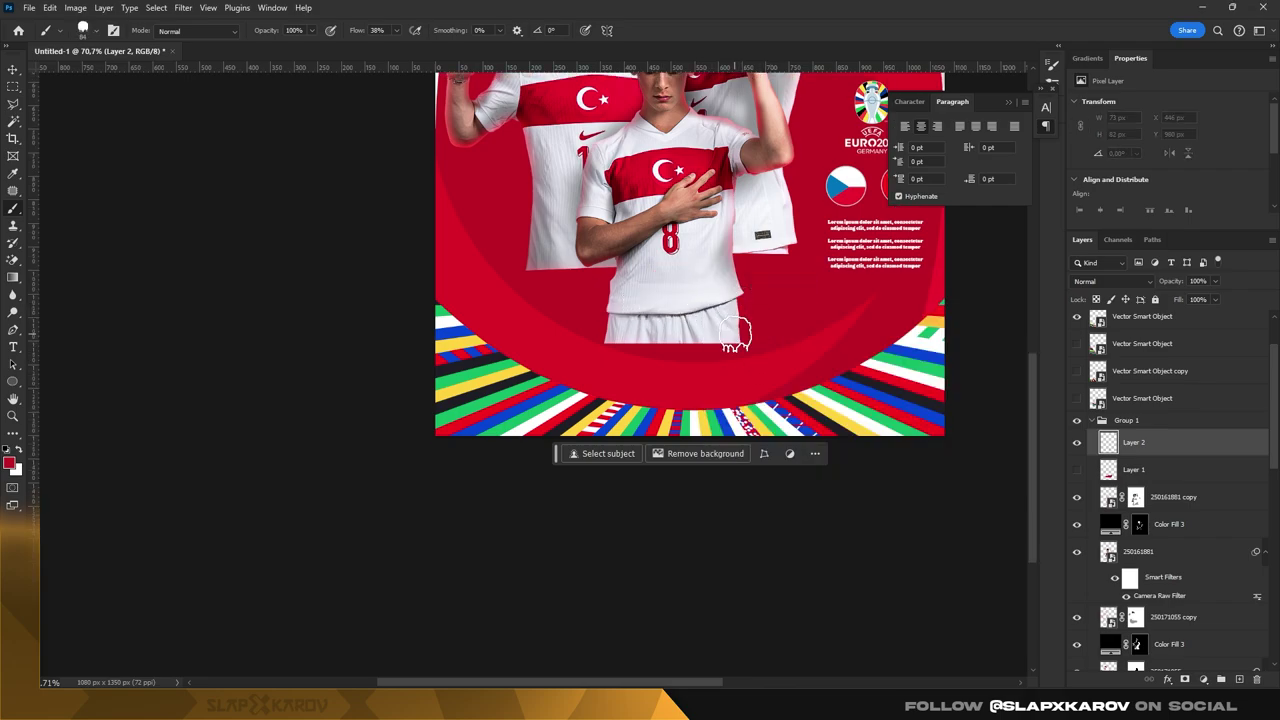
drag(695, 325, 748, 322)
- Test the Cloud 4 brush at 234 px over the shorts, then undo the cloud strokes
right_click(716, 266)
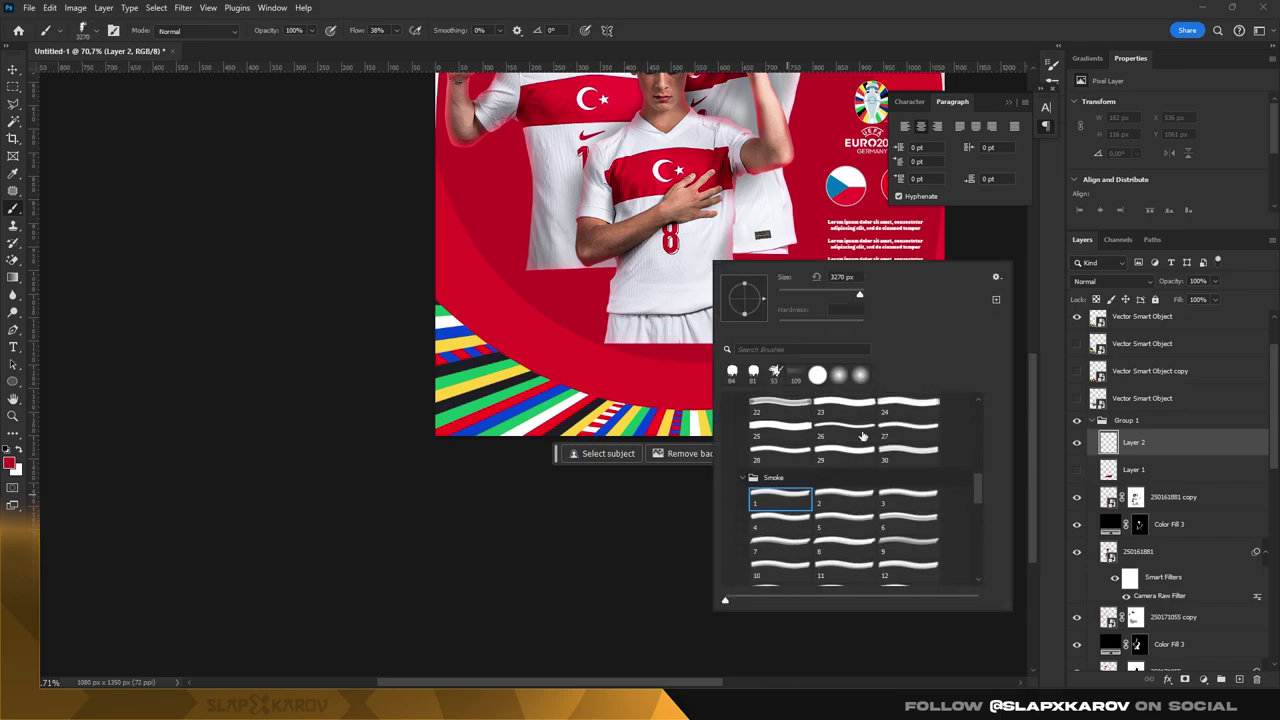
scroll(850, 490, down, 5)
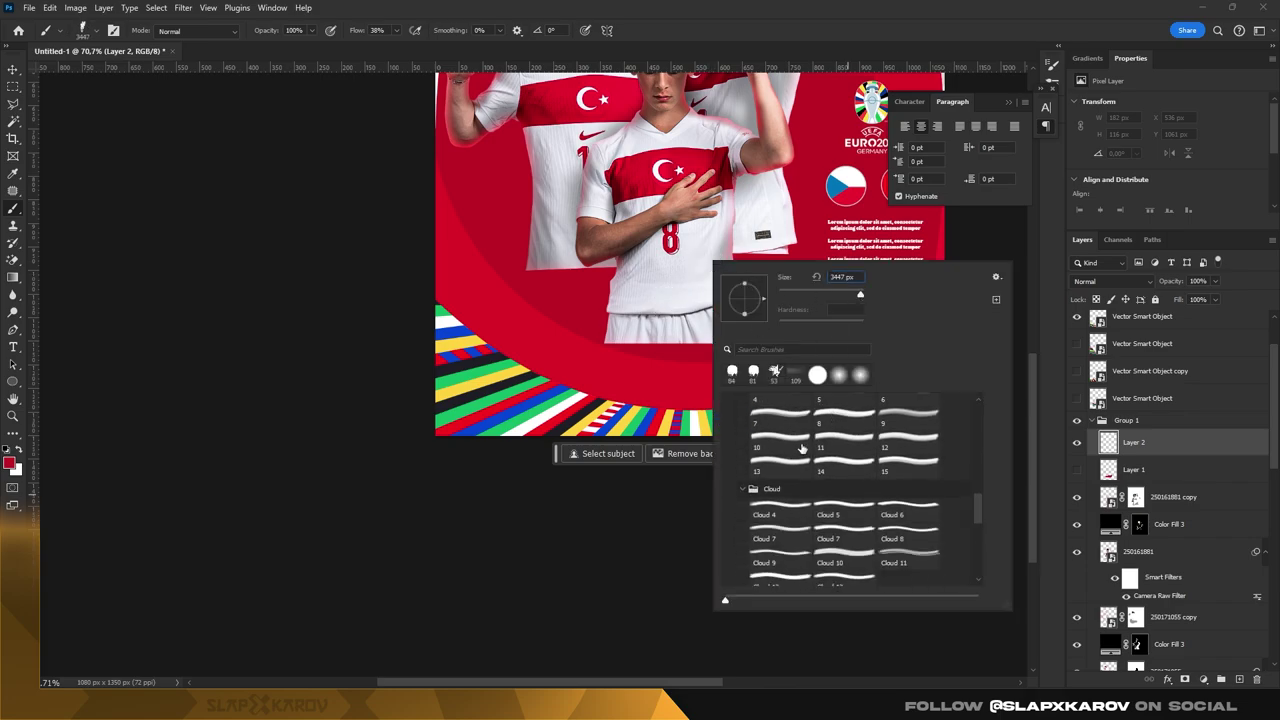
click(780, 493)
key(Return)
key(bracketleft)
key(bracketleft)
key(bracketleft)
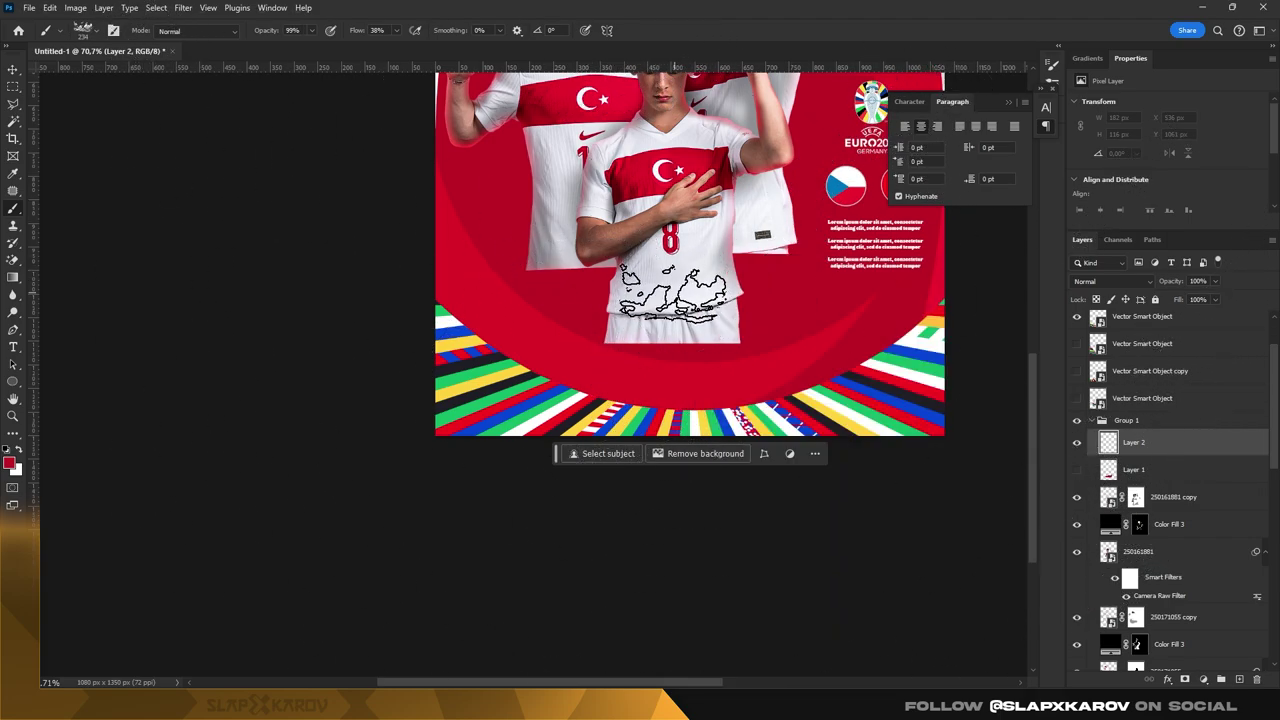
mouse_move(710, 318)
mouse_down()
mouse_move(590, 320)
mouse_move(786, 333)
mouse_up()
key(ctrl+z)
key(ctrl+z)
key(ctrl+z)
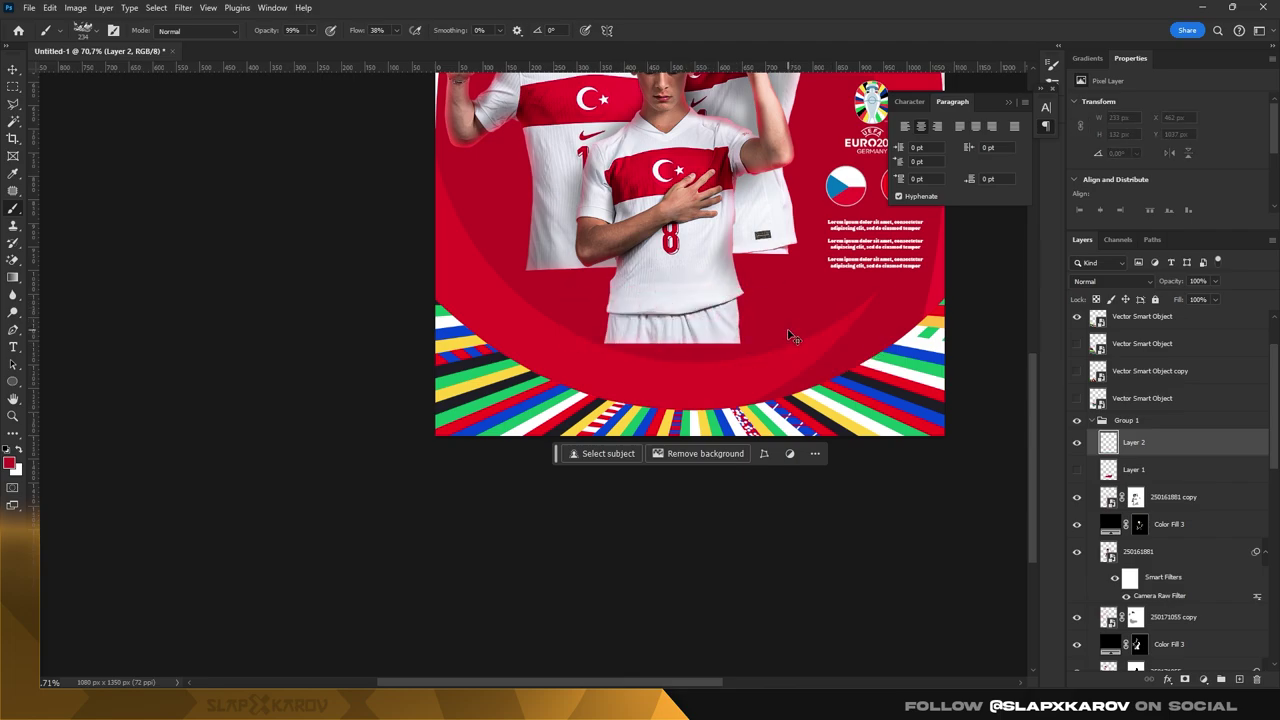
key(ctrl+z)
- Switch to a Lighting Kit Brushes HQ tip at 100% opacity, trying 05.jpg at about 377 px
right_click(786, 333)
scroll(756, 537, down, 2)
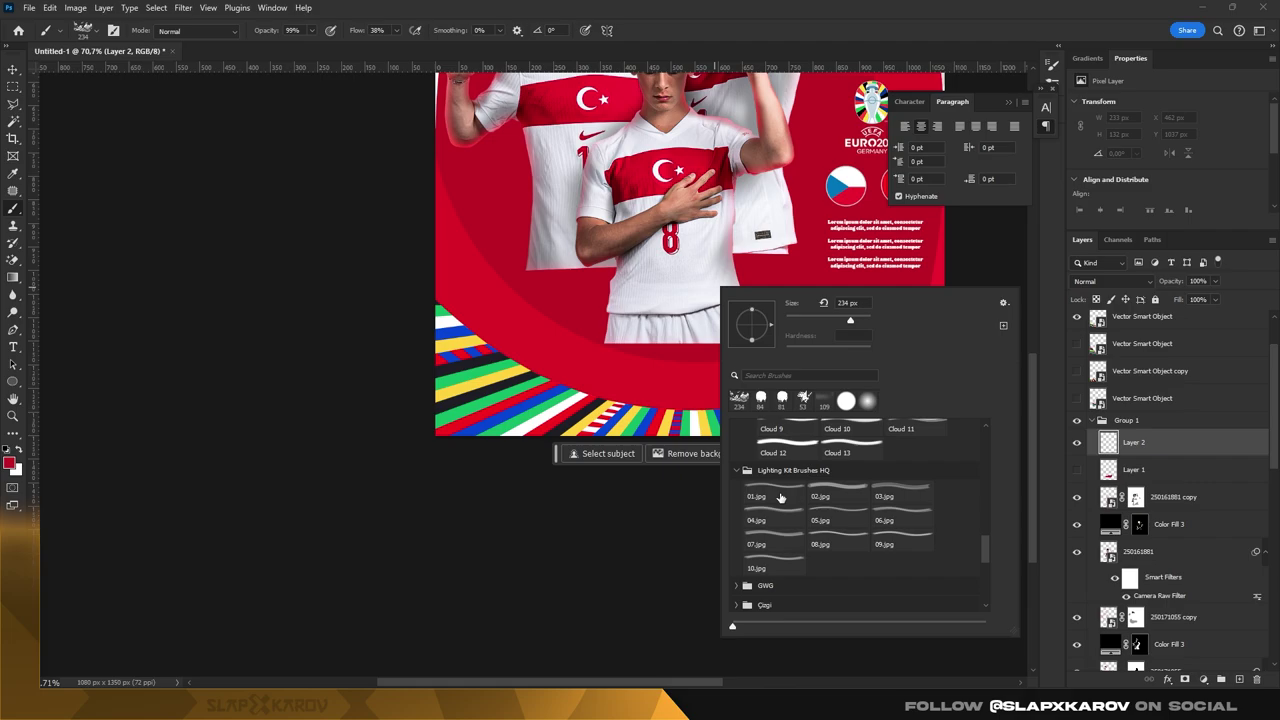
click(772, 492)
key(Return)
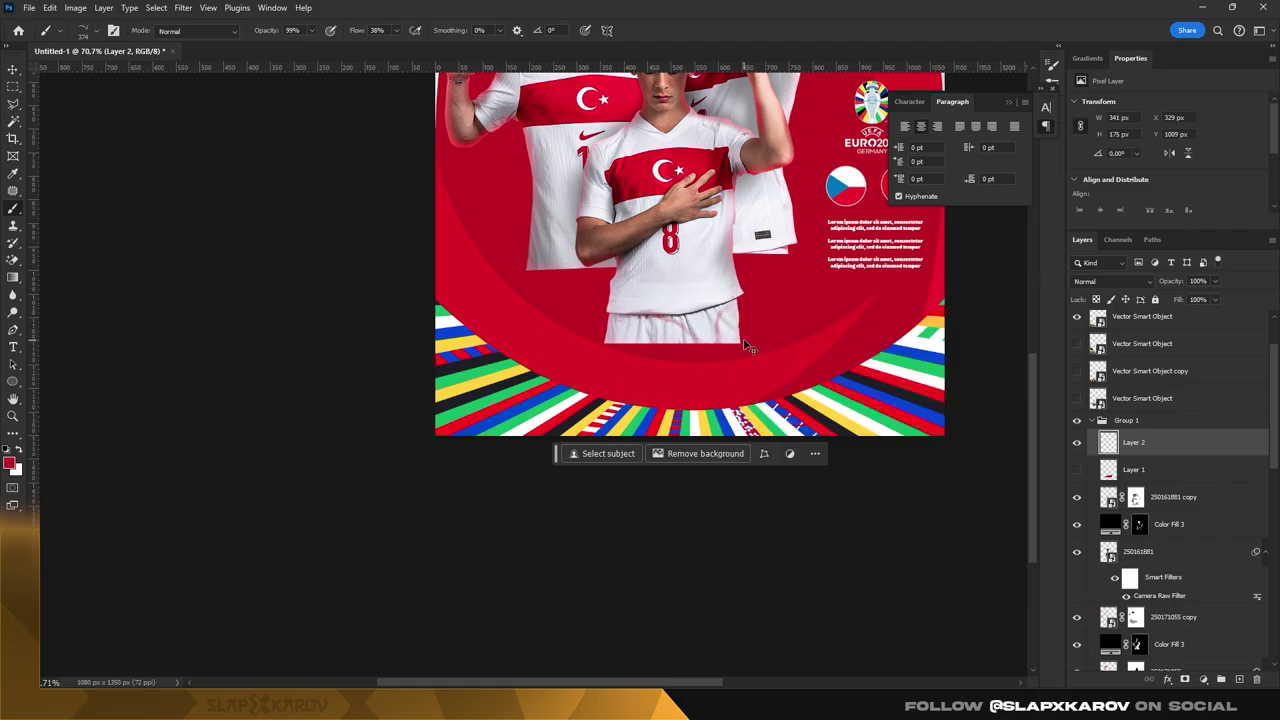
drag(675, 325, 700, 325)
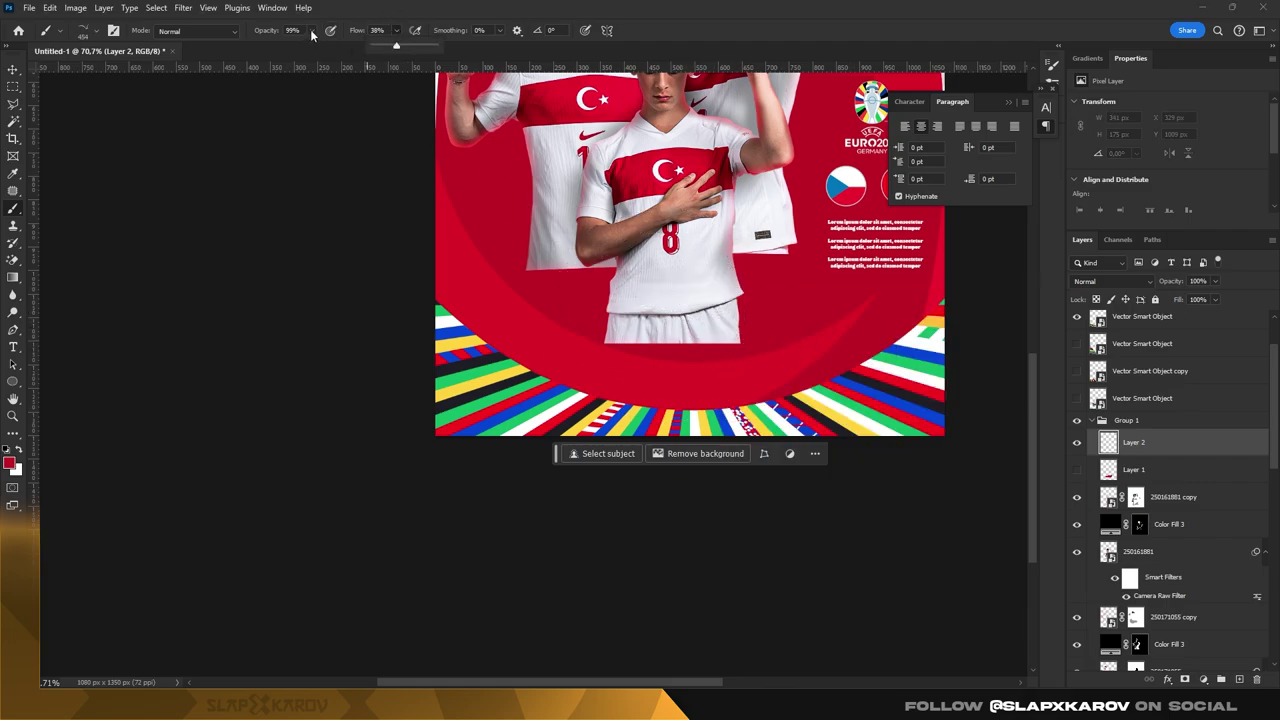
drag(312, 35, 328, 47)
right_click(700, 322)
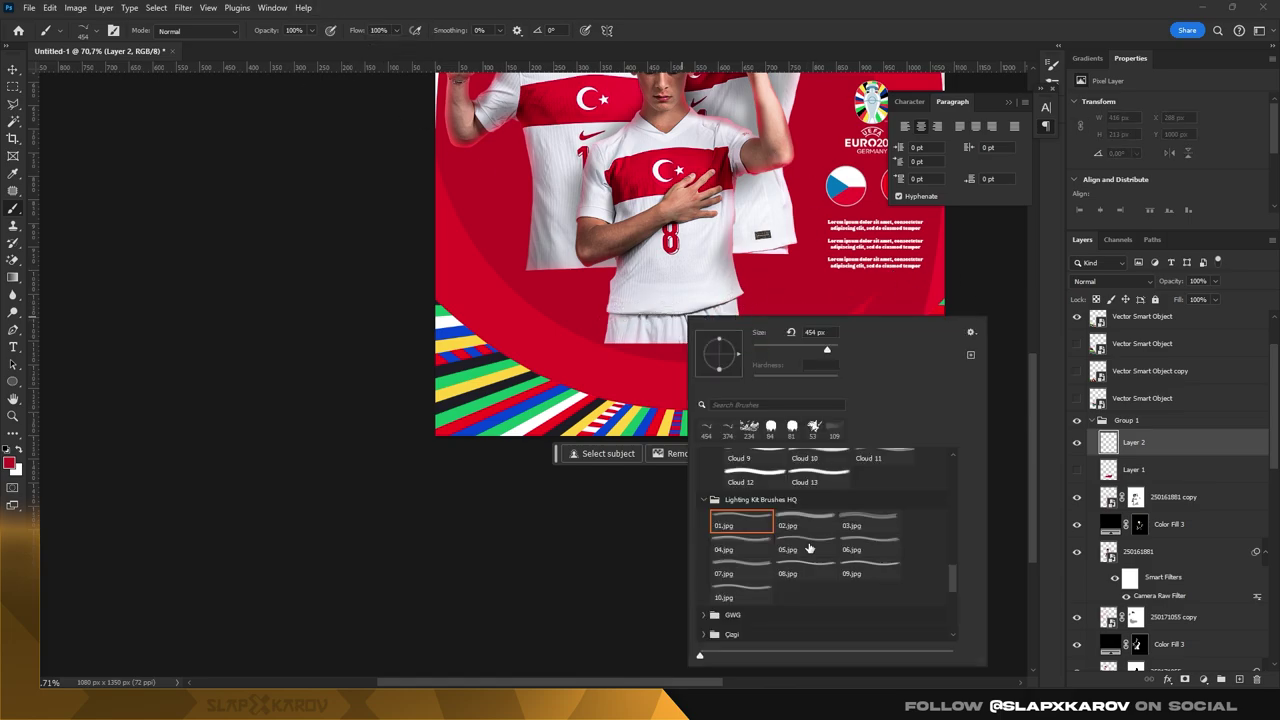
click(805, 548)
key(Escape)
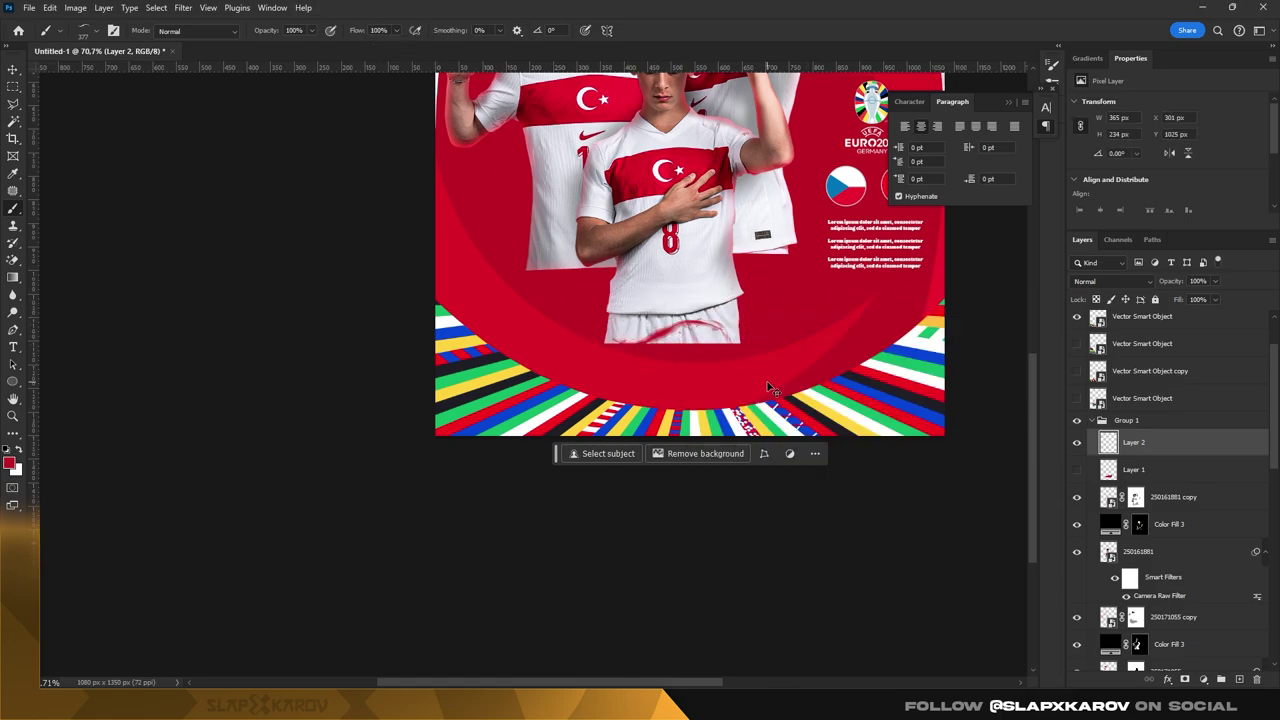
drag(620, 314, 674, 302)
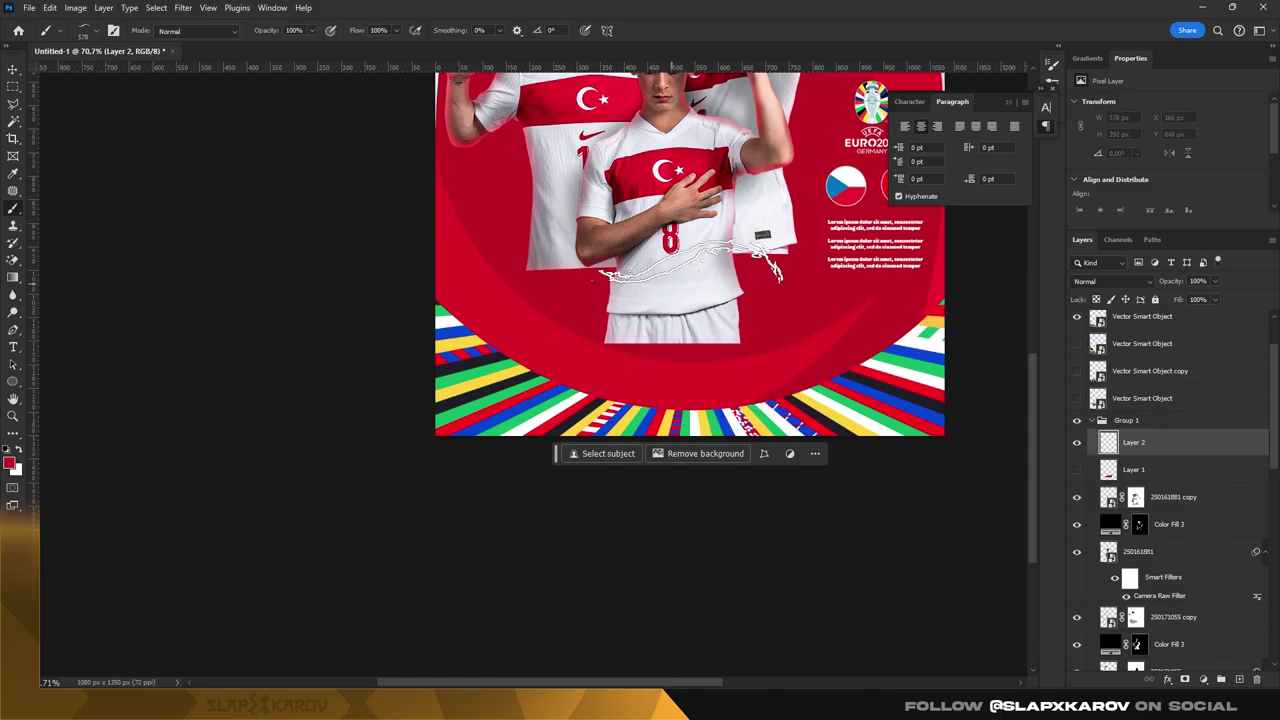
- Pick the 07.jpg lighting brush and trial-stamp red strokes on the shirt, undoing each
right_click(682, 288)
click(728, 540)
key(Return)
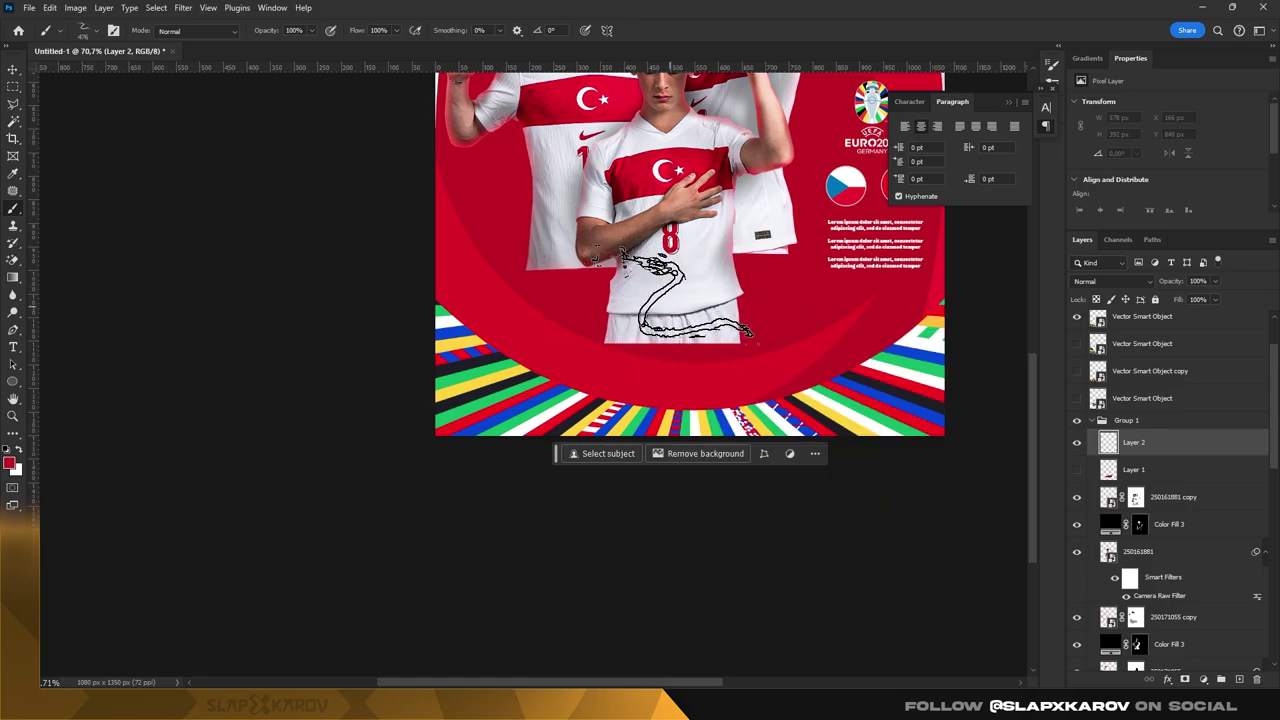
right_click(676, 308)
key(Return)
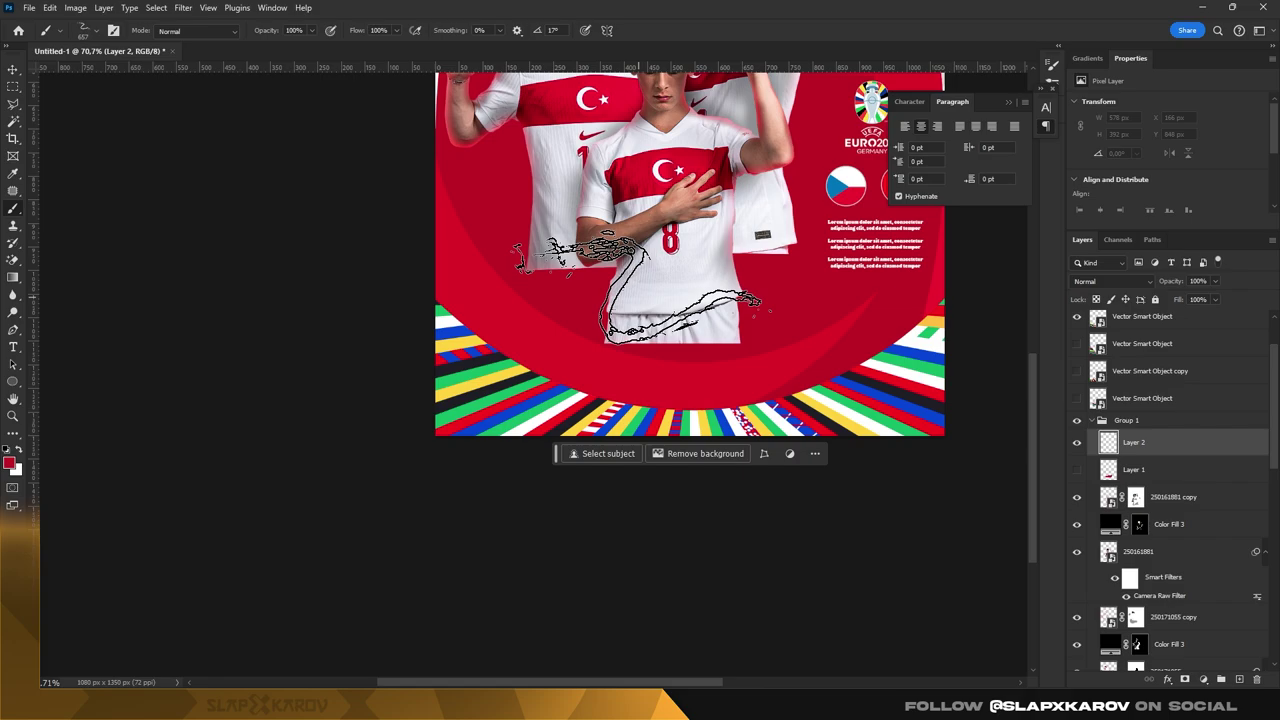
key(bracketleft)
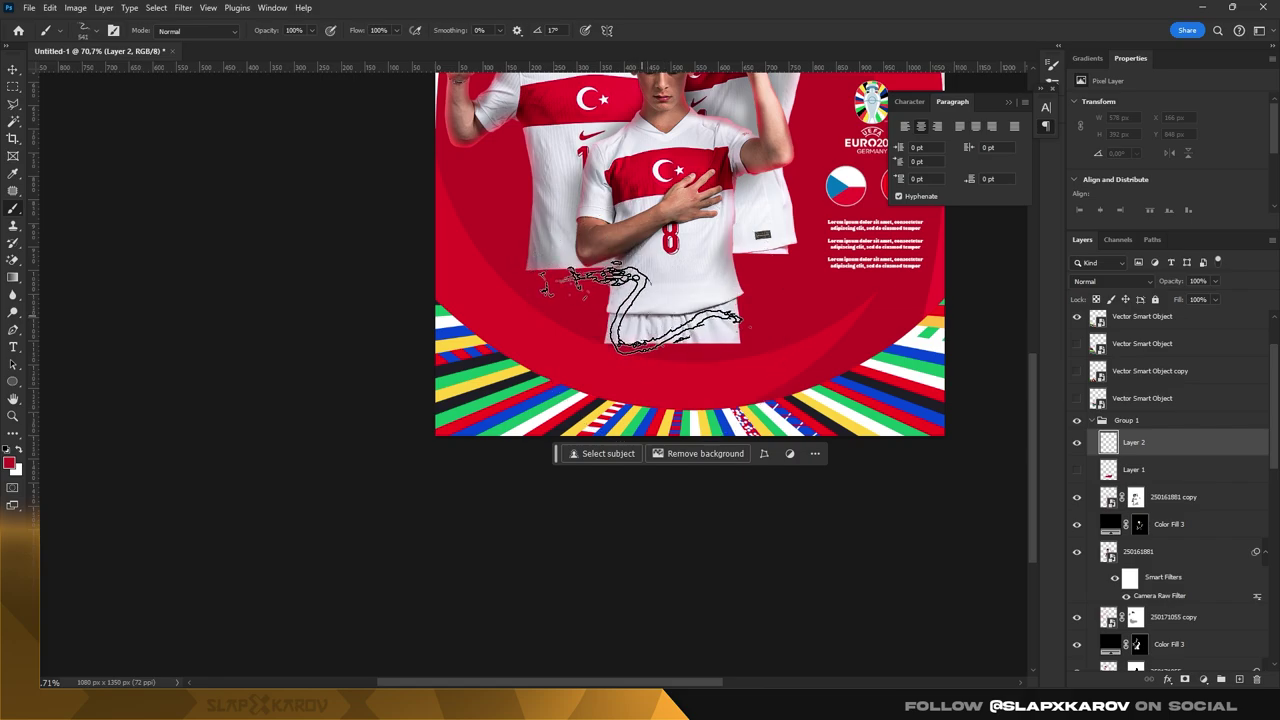
click(683, 306)
key(ctrl+z)
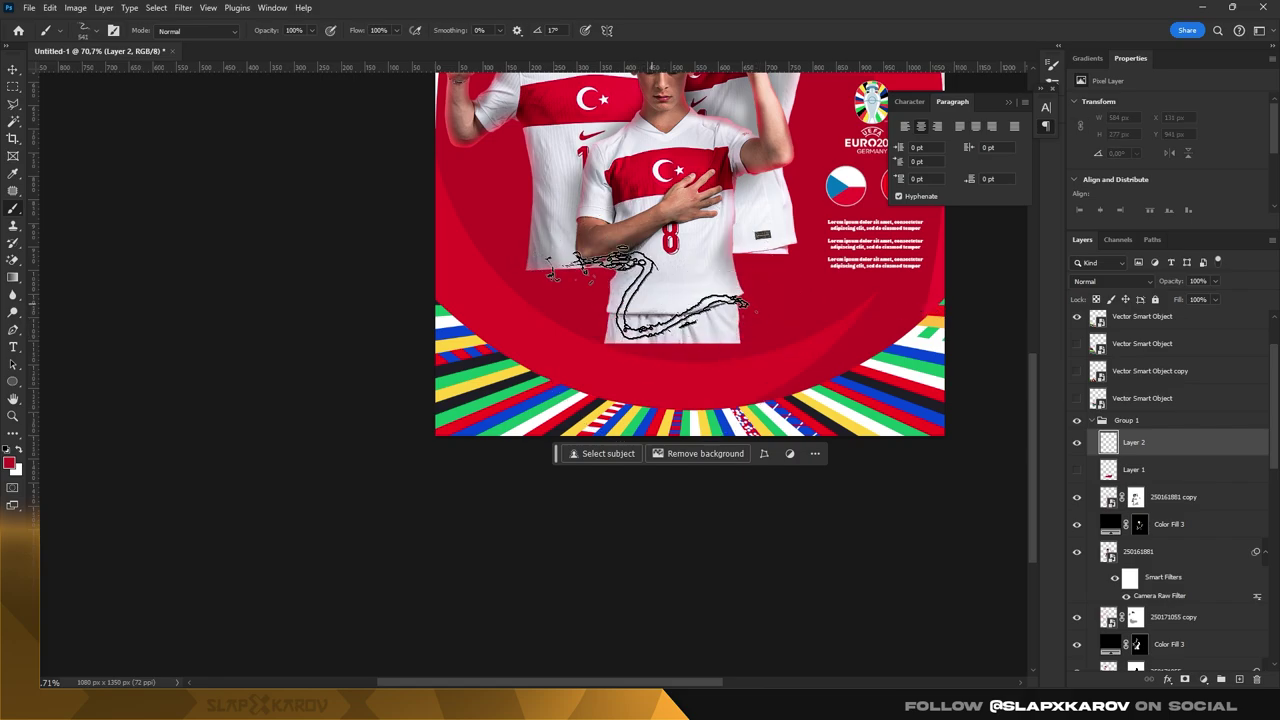
click(676, 304)
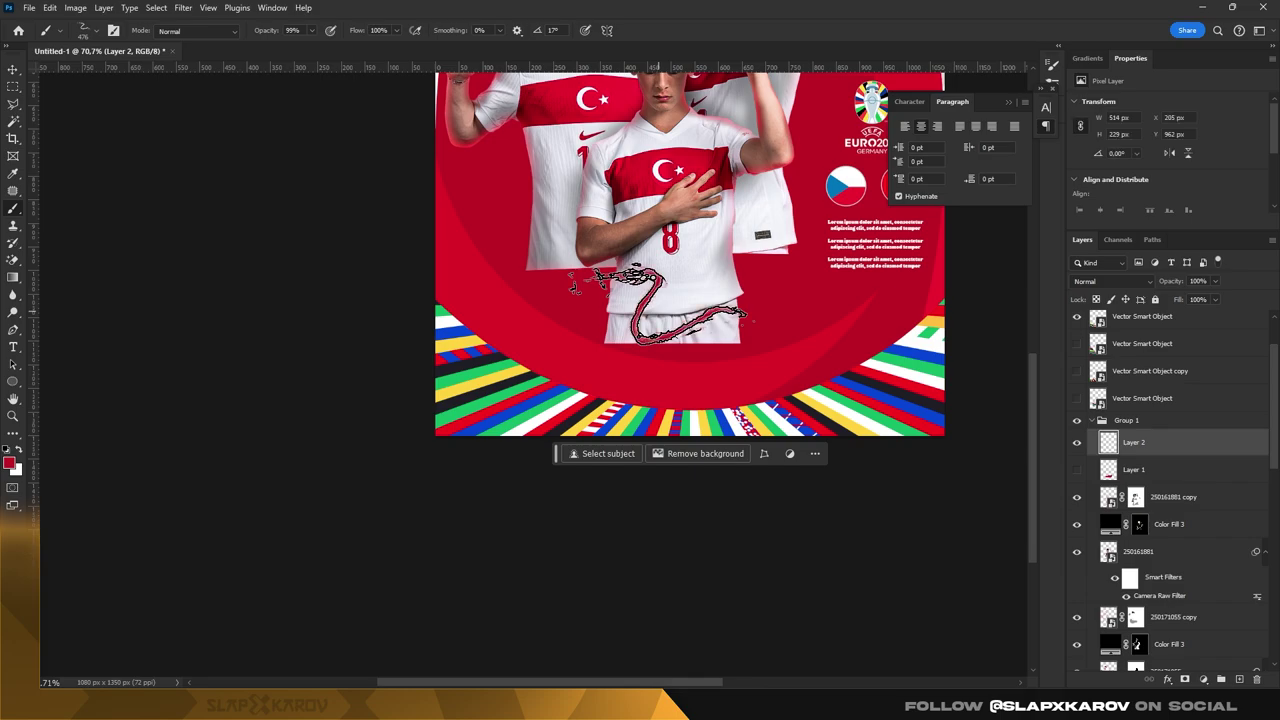
key(ctrl+z)
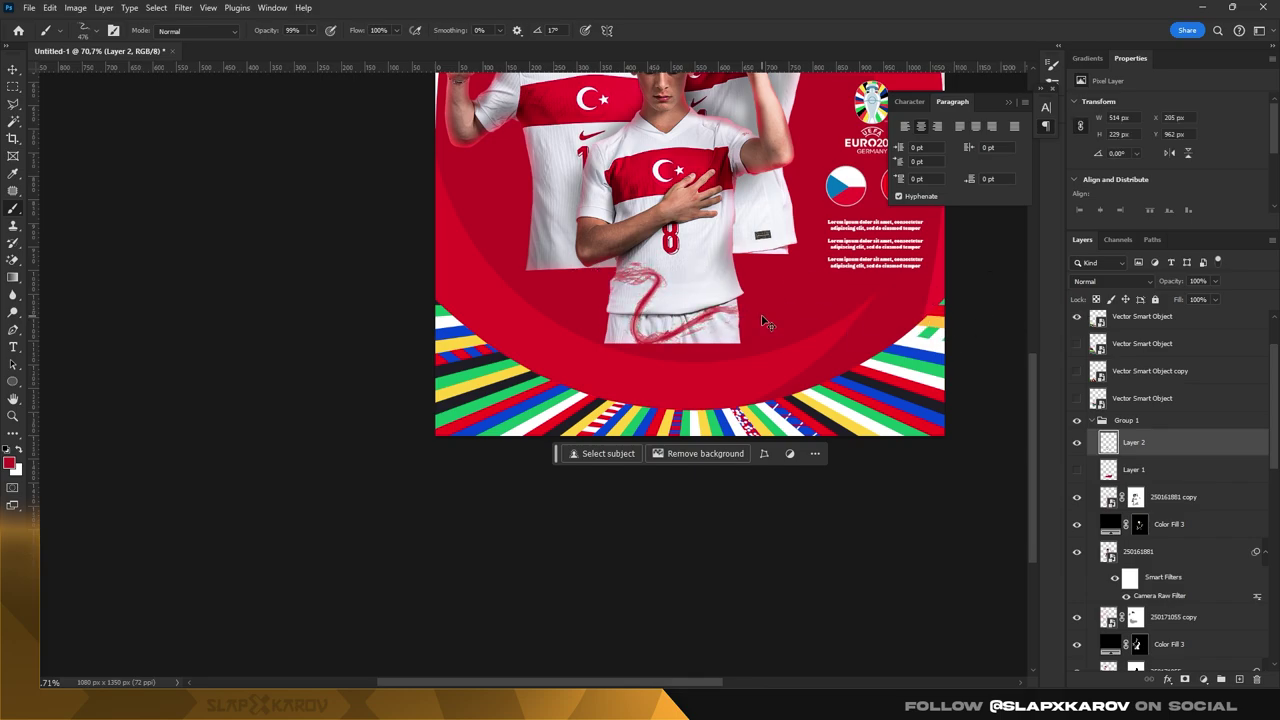
- Retry red swirl stamps on the lower shirt at about 521 px and 490 px, undoing each
right_click(649, 314)
key(Return)
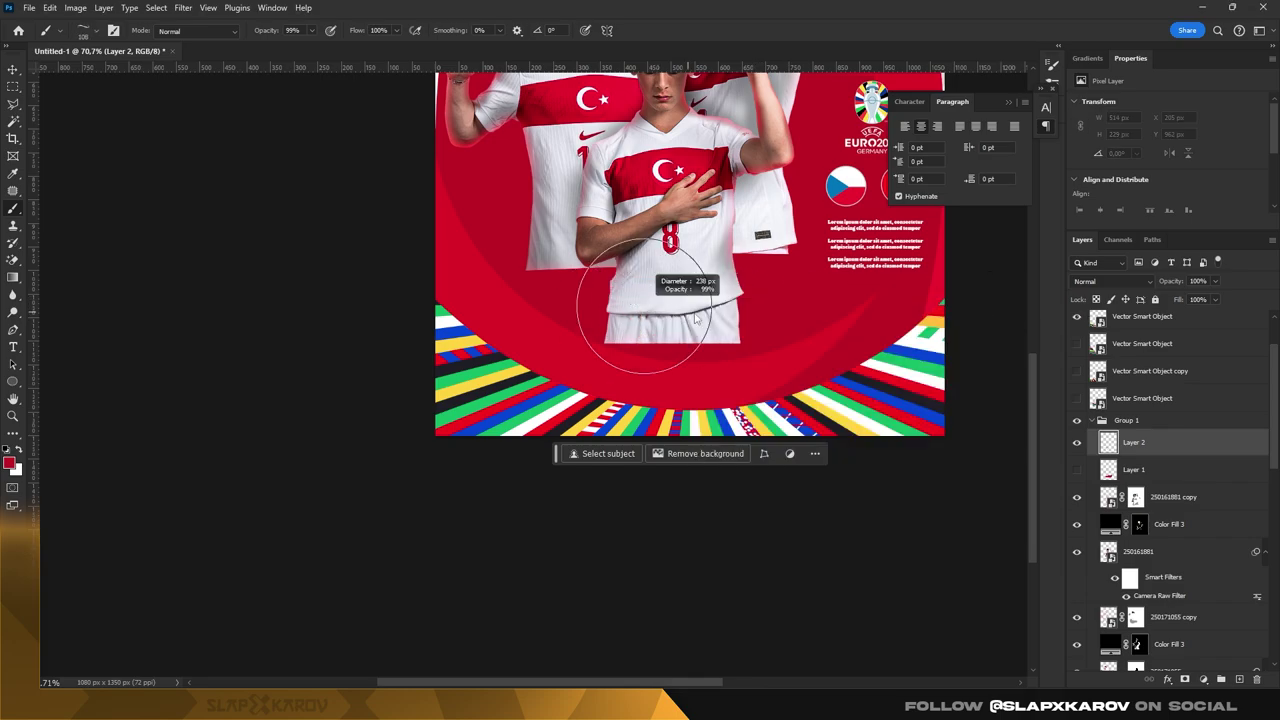
click(676, 296)
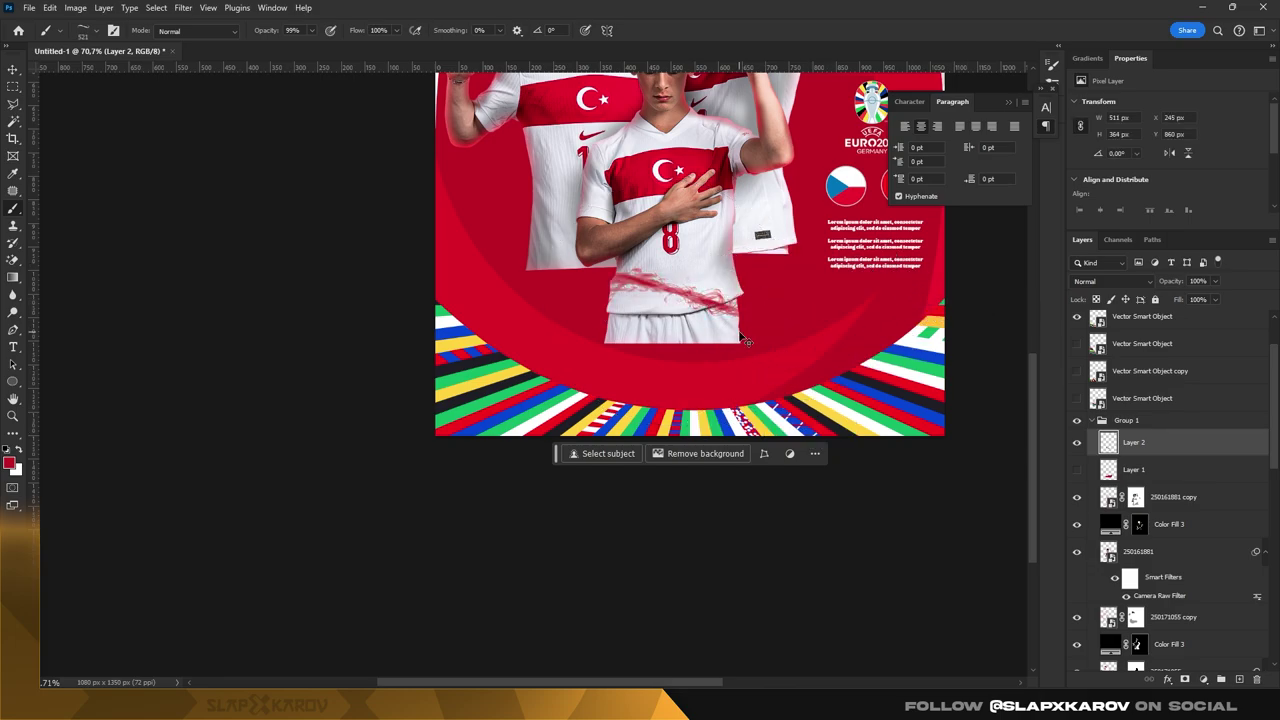
key(ctrl+z)
right_click(725, 290)
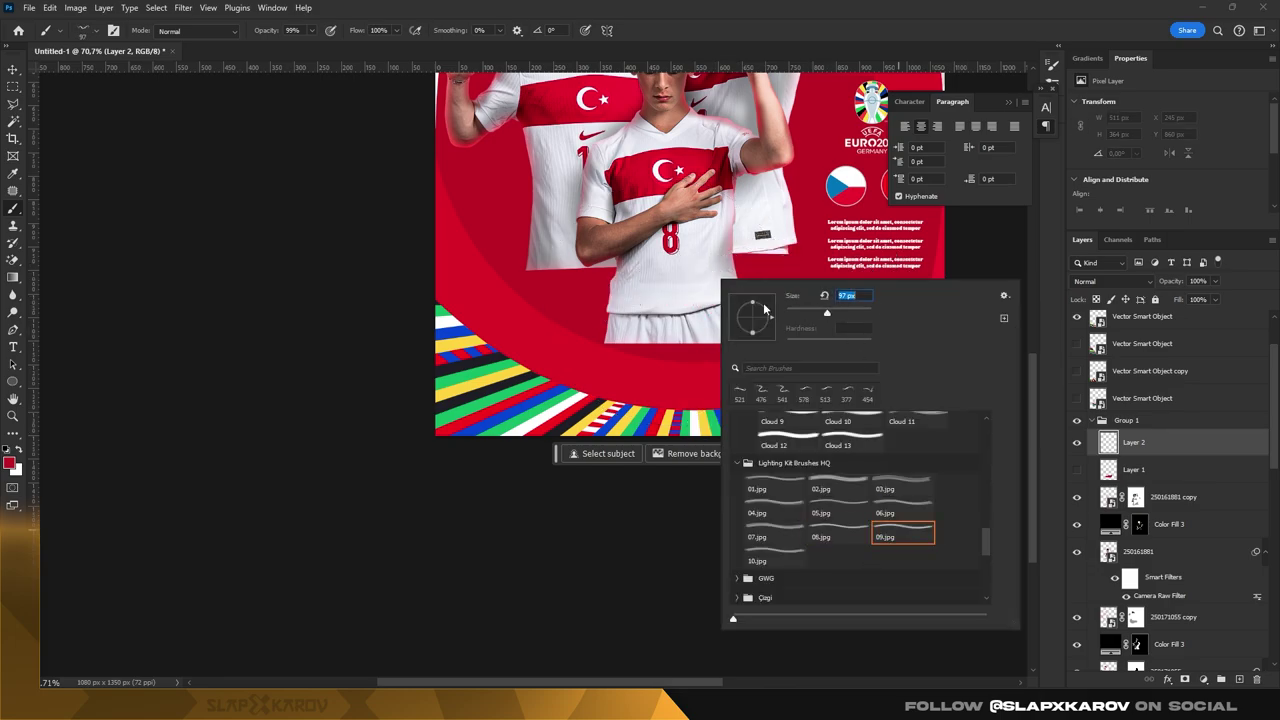
key(Return)
drag(668, 292, 700, 292)
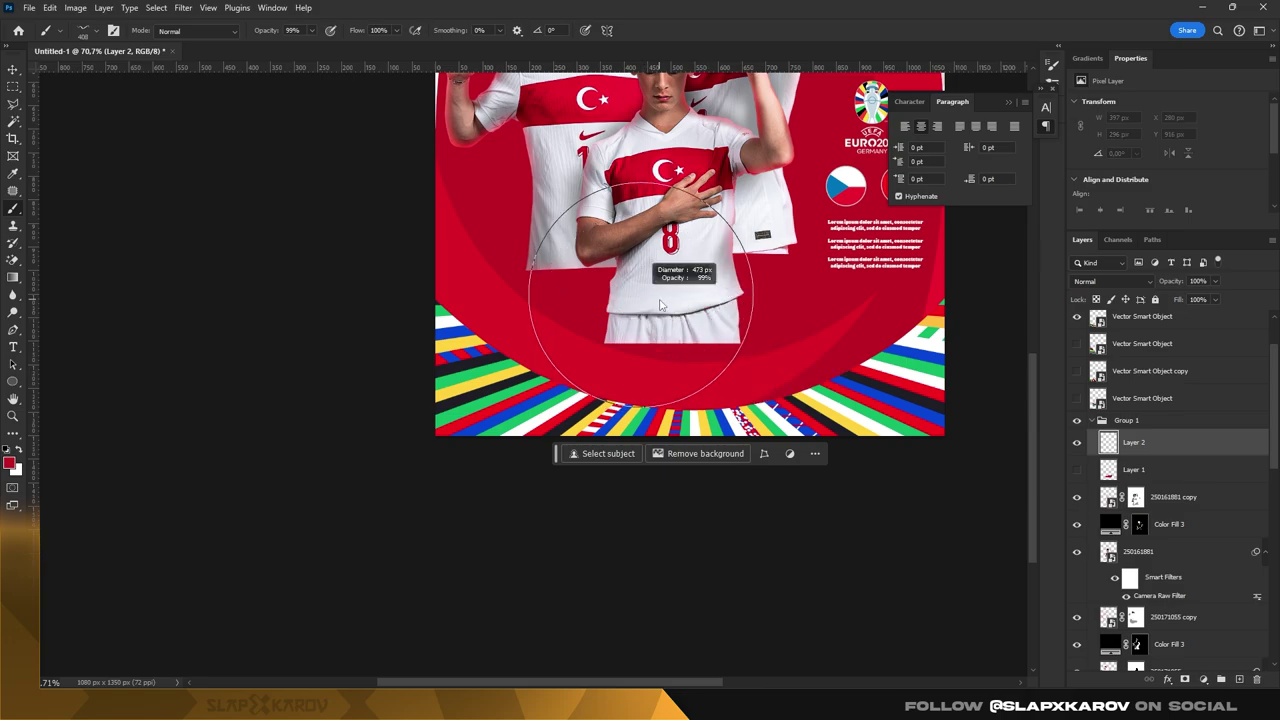
click(668, 292)
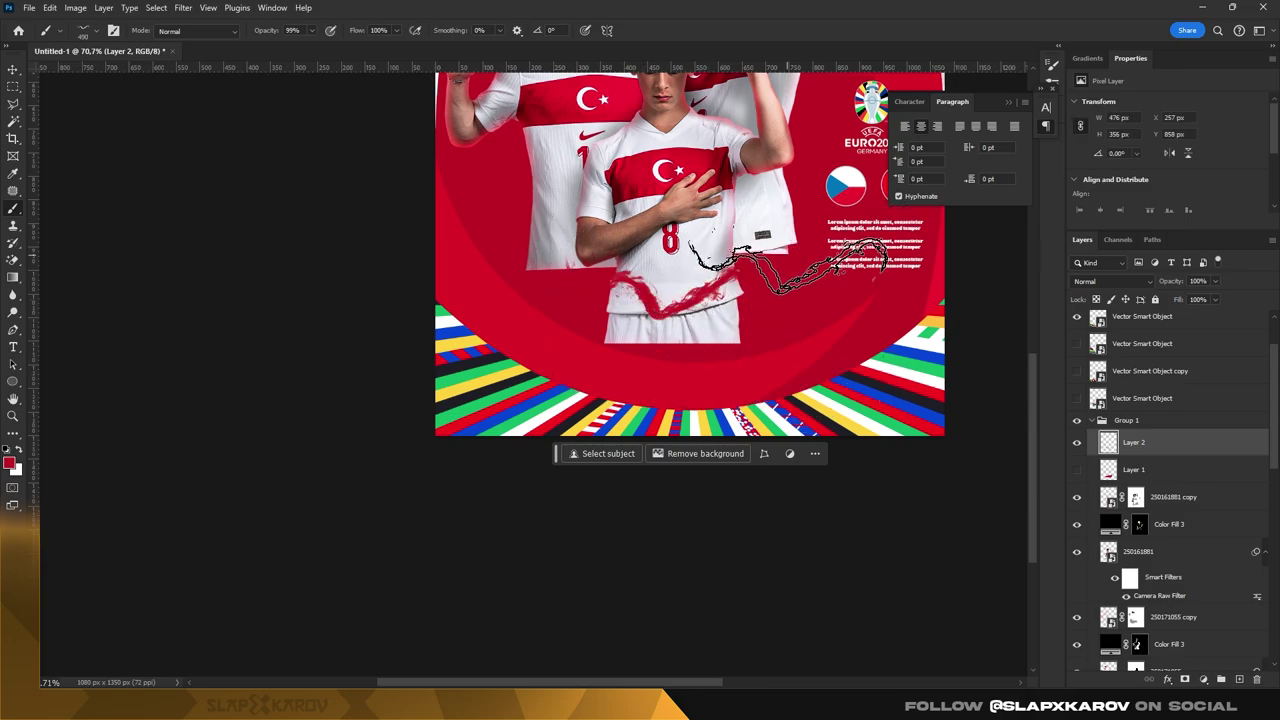
key(ctrl+z)
- Stamp the red Lighting Kit swirl twice on the shorts to build it up
right_click(757, 300)
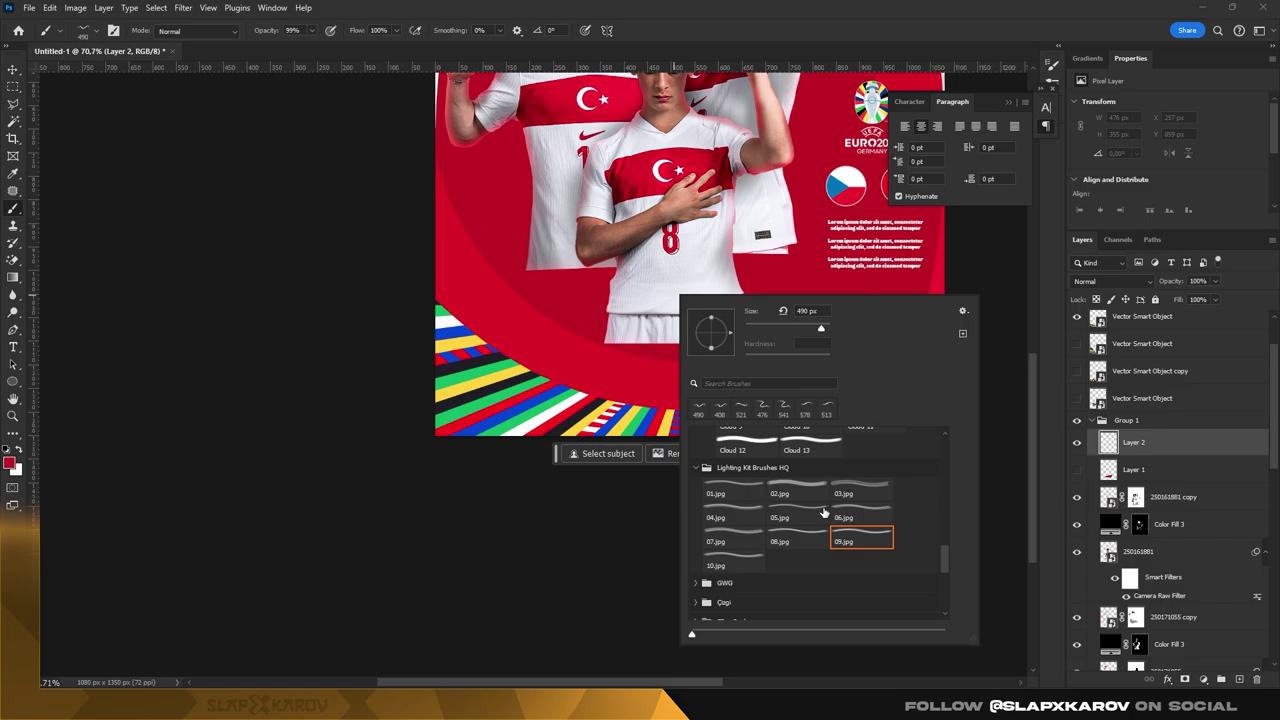
scroll(793, 485, down, 2)
key(Return)
click(680, 302)
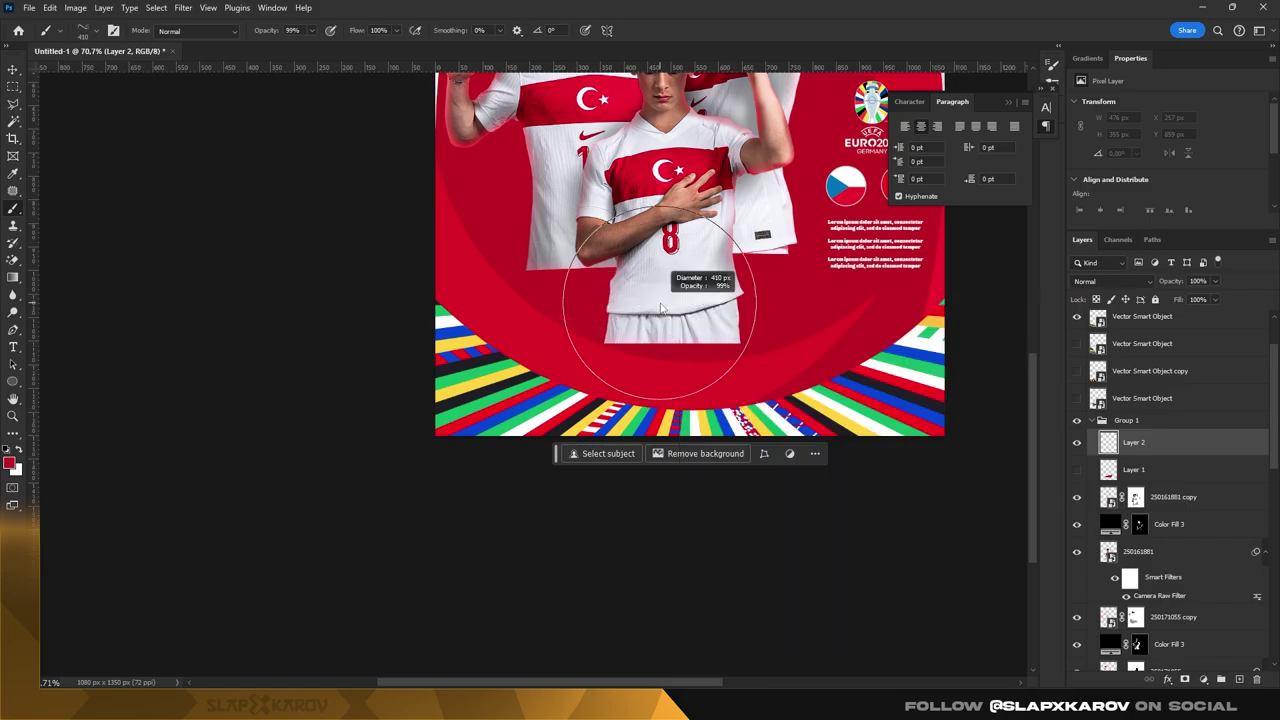
click(670, 305)
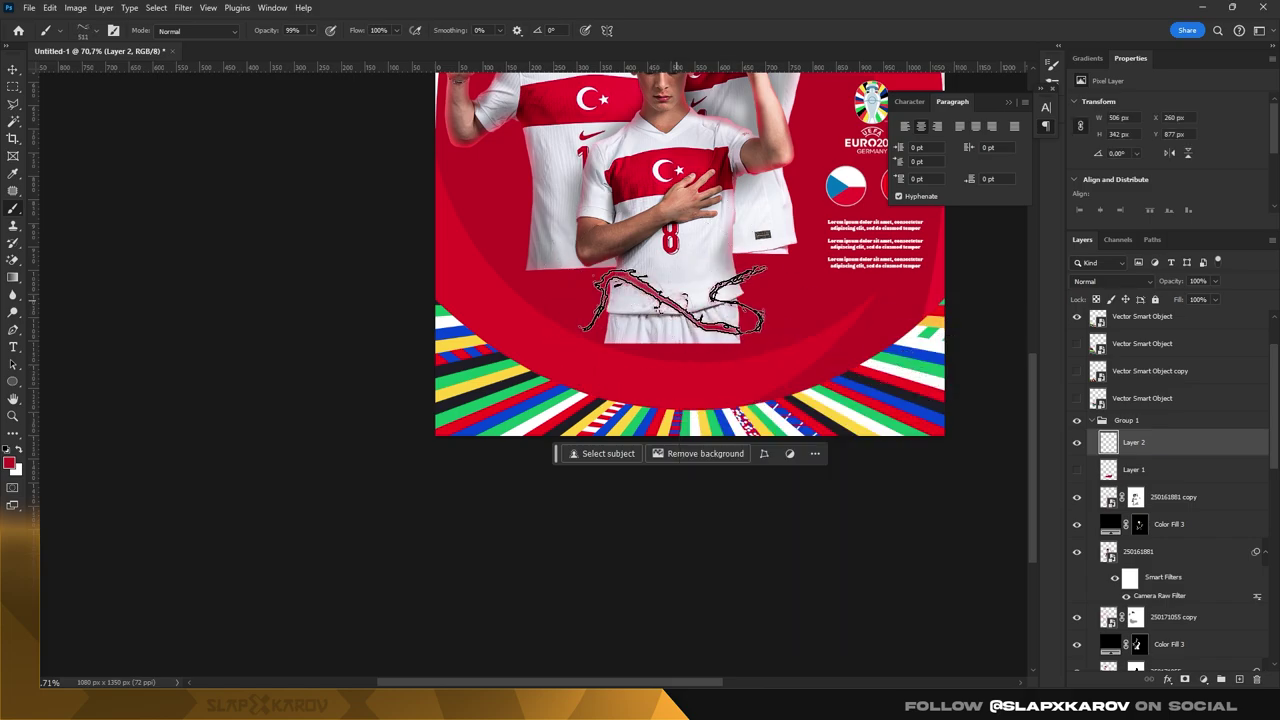
- Nudge the middle player layer 250171055 slightly to the right
key(z)
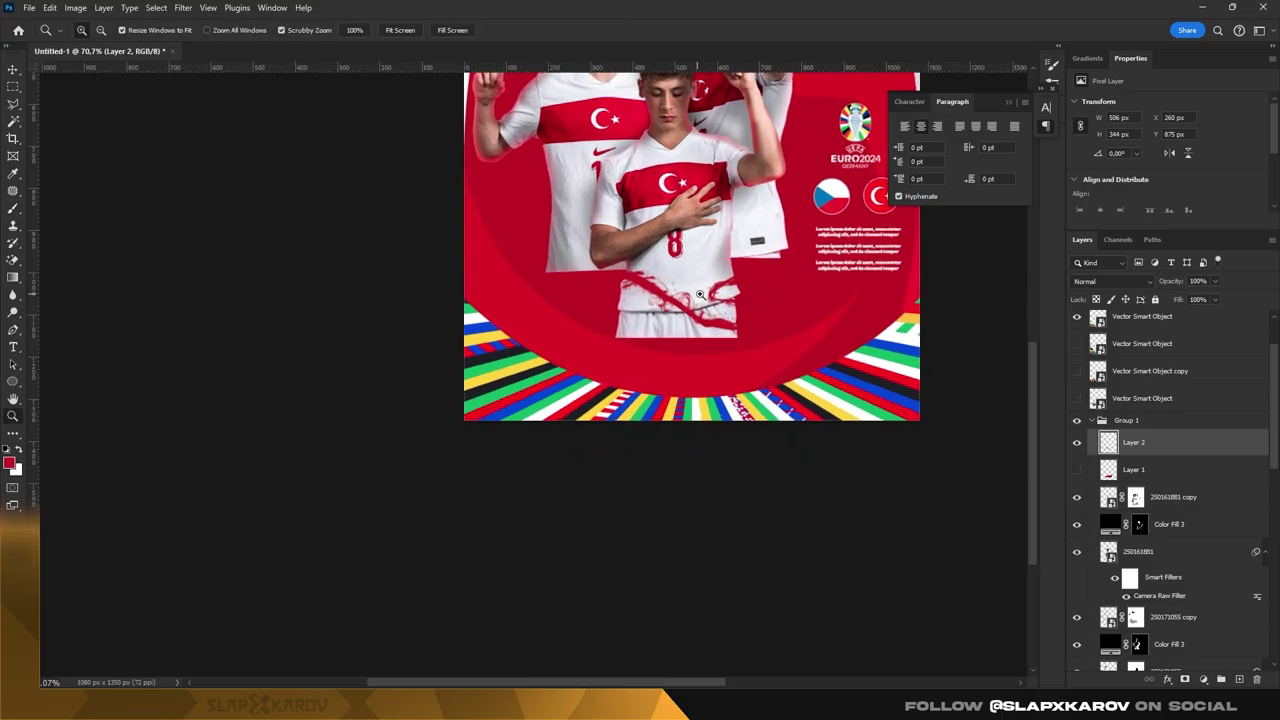
mouse_move(823, 135)
mouse_down()
mouse_move(778, 274)
mouse_move(662, 199)
mouse_up()
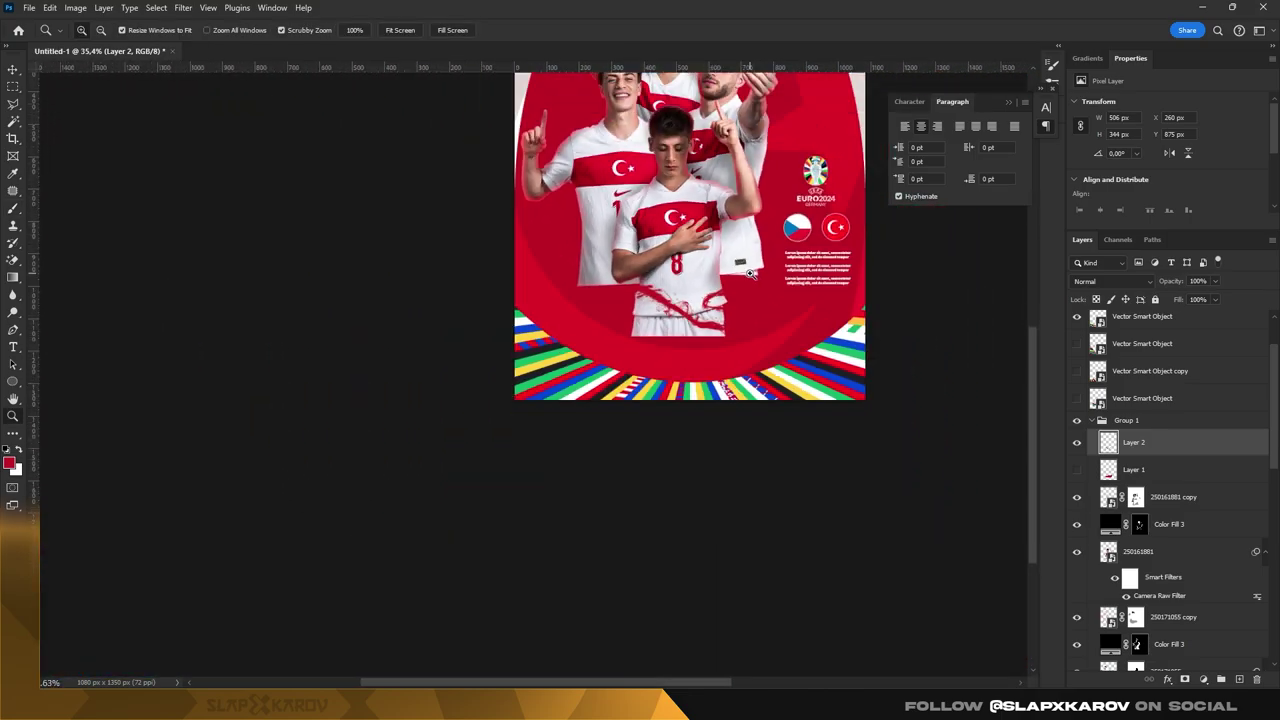
key(v)
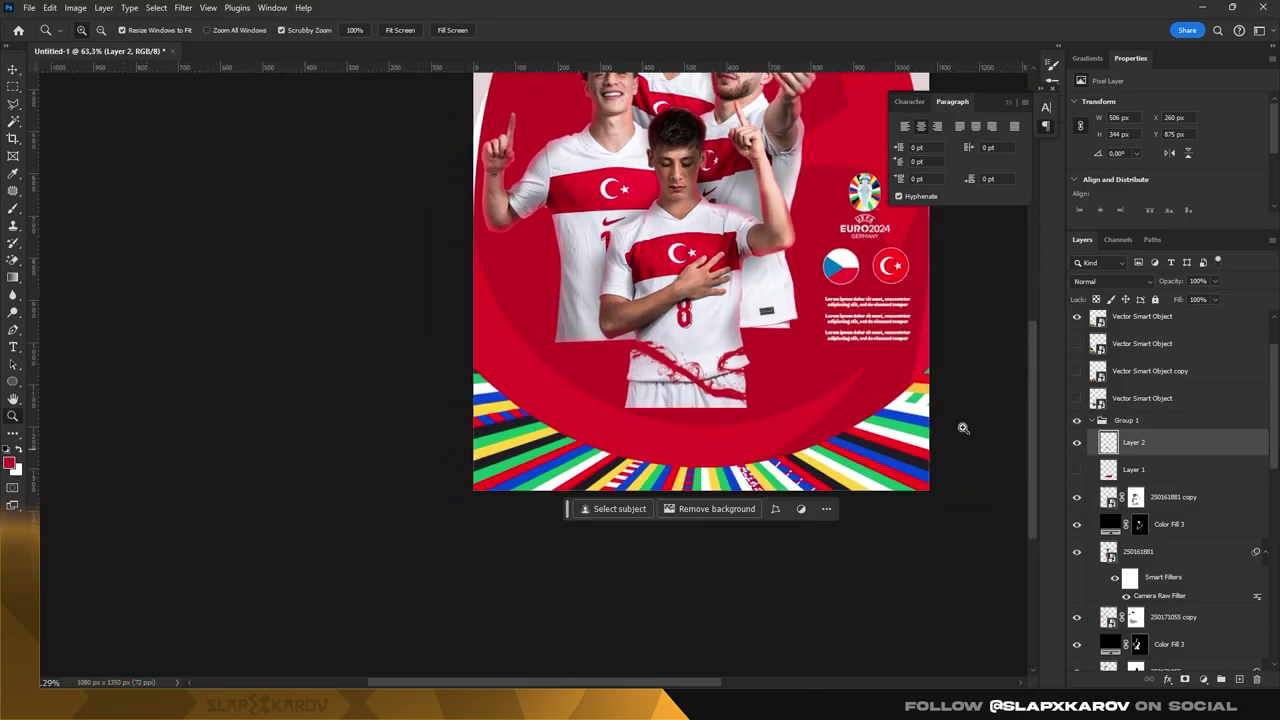
click(643, 298)
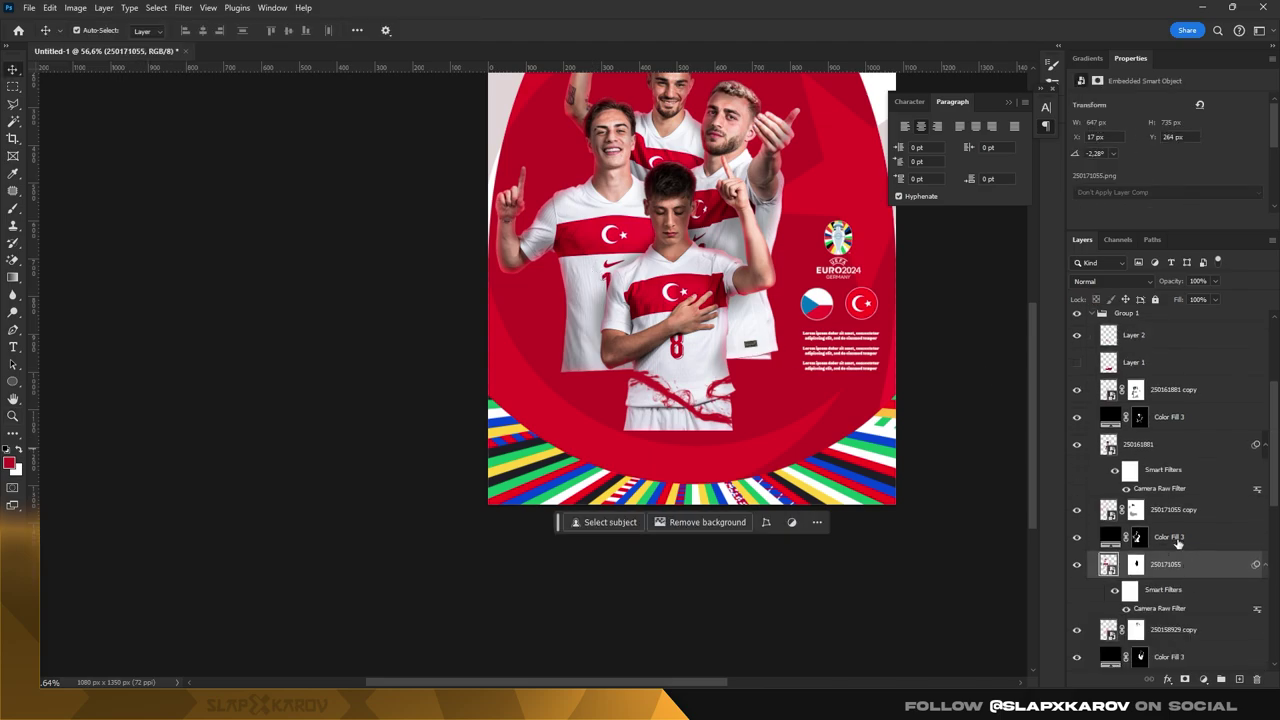
drag(629, 343, 654, 348)
- Add Layer 3 above the middle player and make it the active painting layer
key(b)
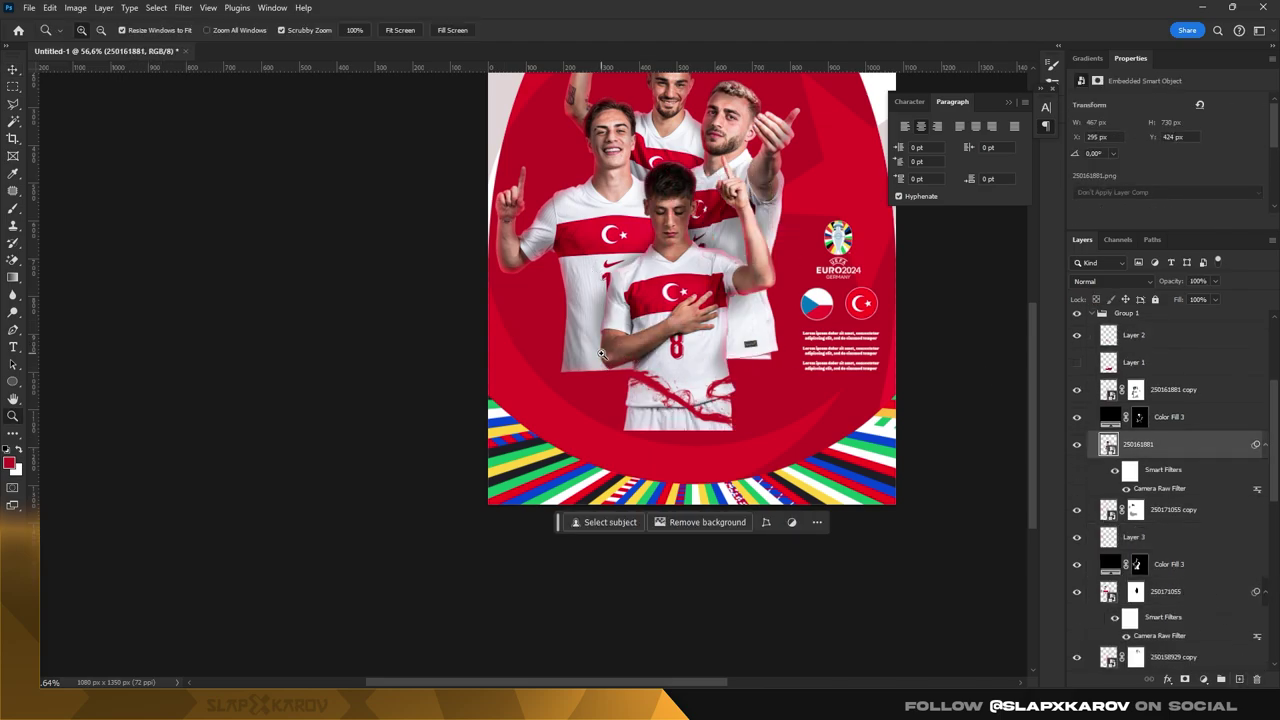
scroll(654, 349, up, 5)
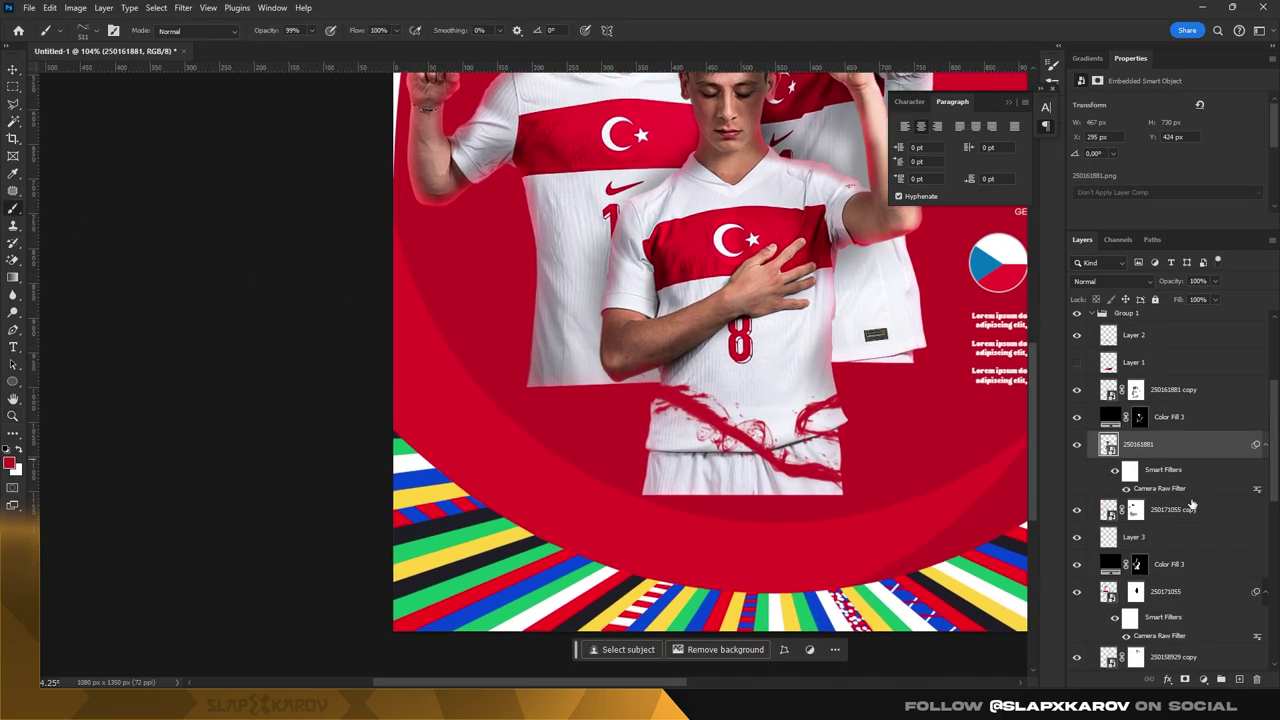
click(1239, 679)
click(1077, 471)
click(1077, 471)
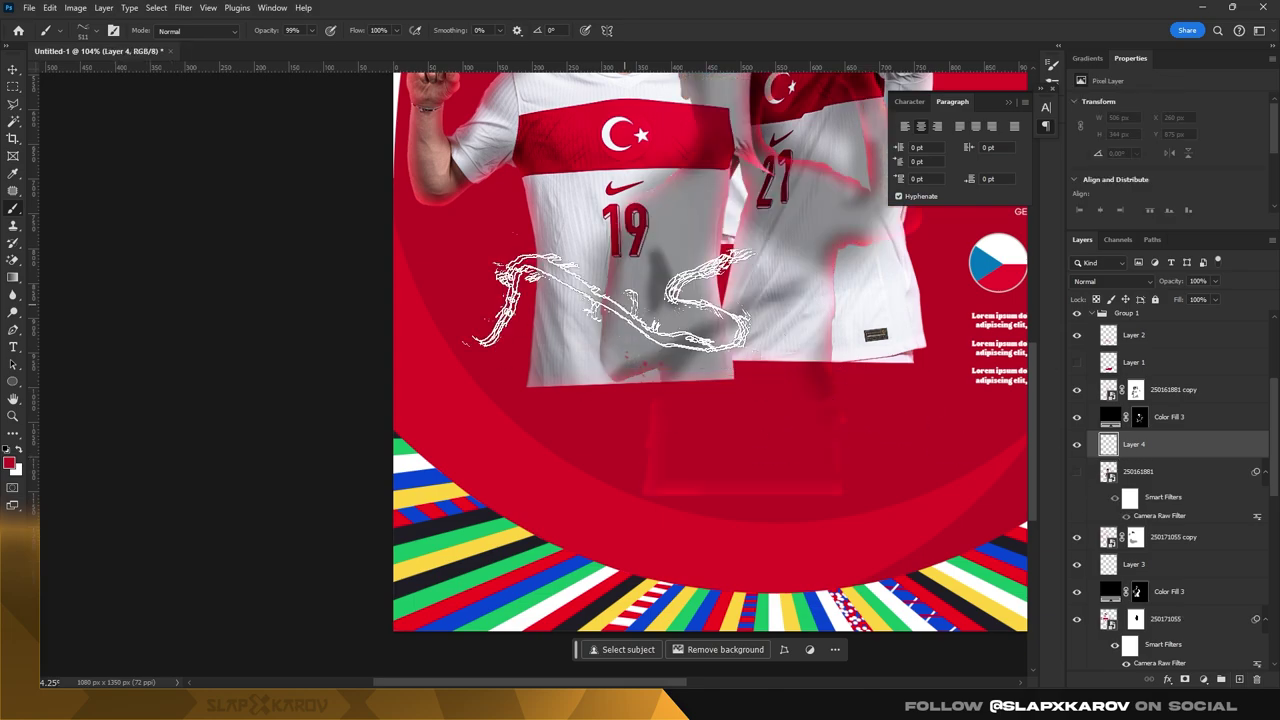
click(1077, 471)
click(1160, 591)
key(v)
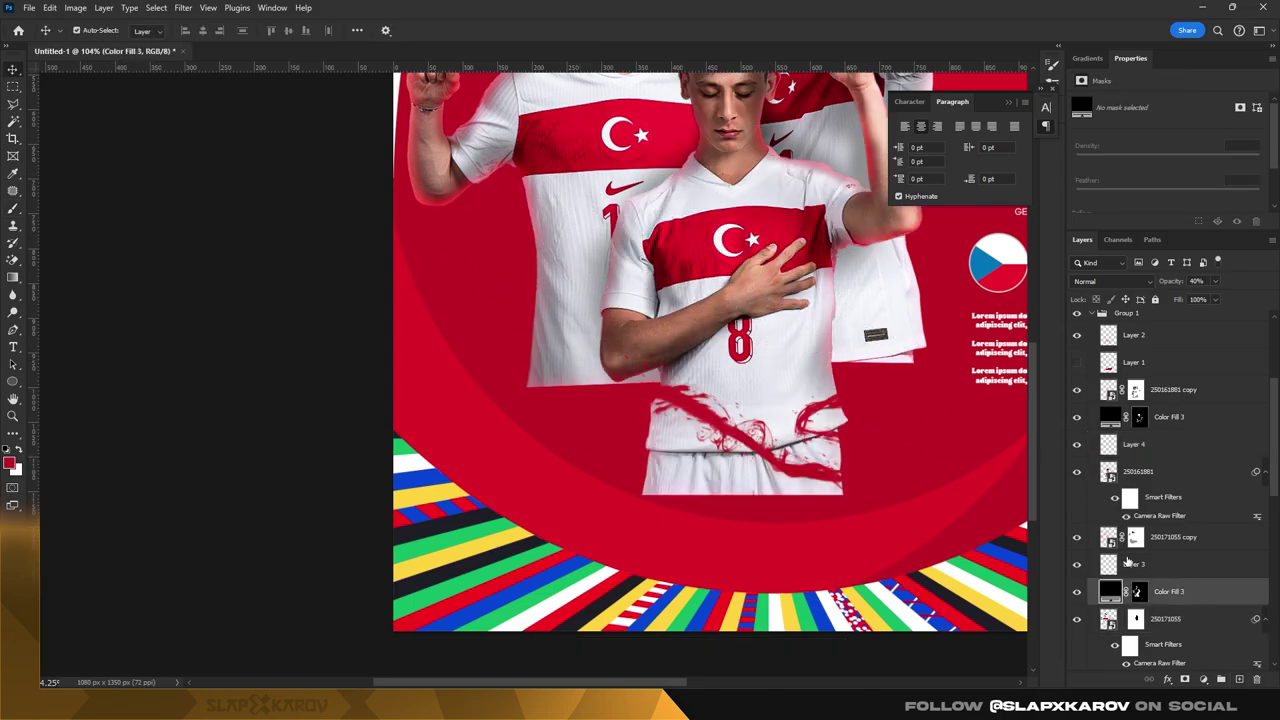
click(1127, 565)
key(b)
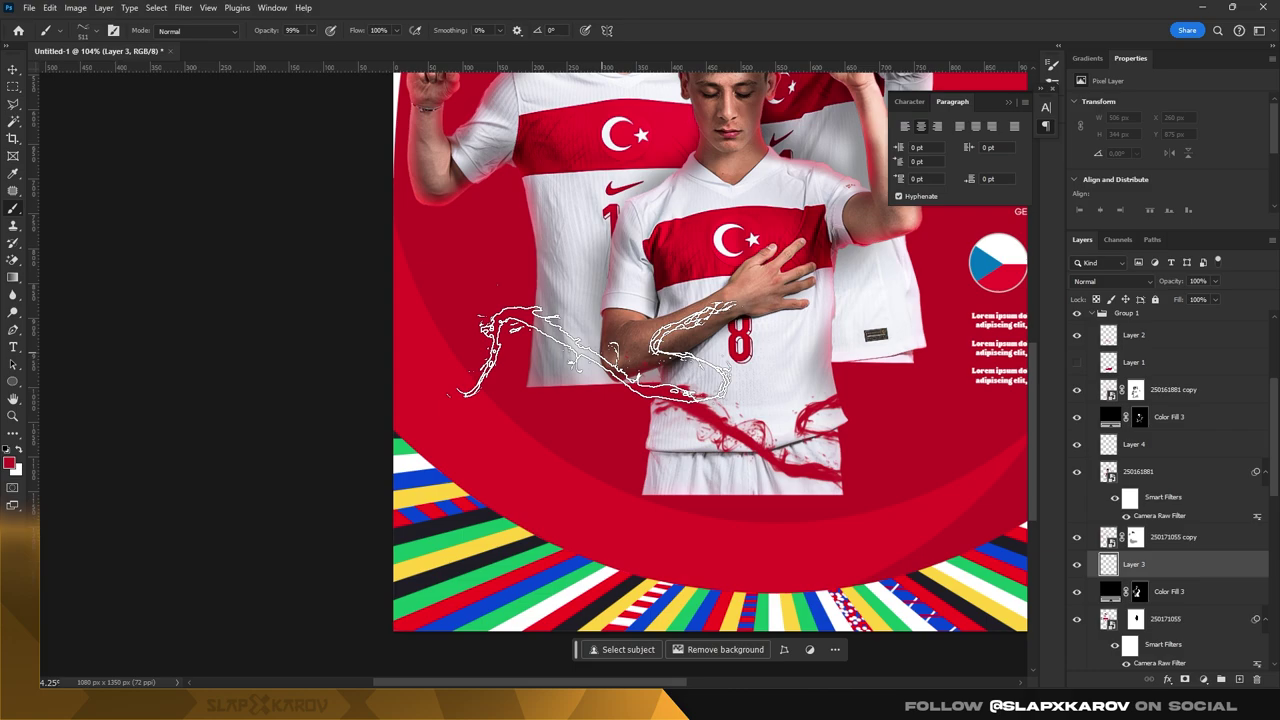
- Stamp a red 10.jpg splash rotated to -12° across the left jersey, redoing it slightly higher
right_click(590, 350)
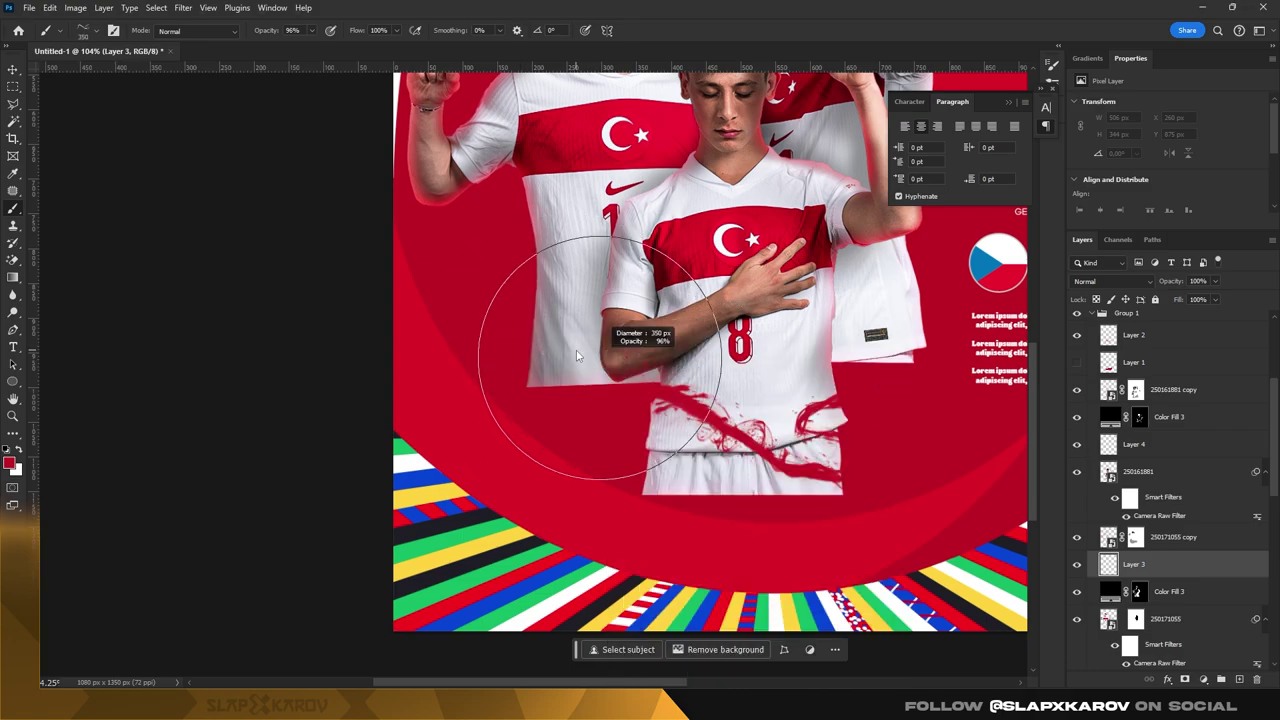
right_click(620, 350)
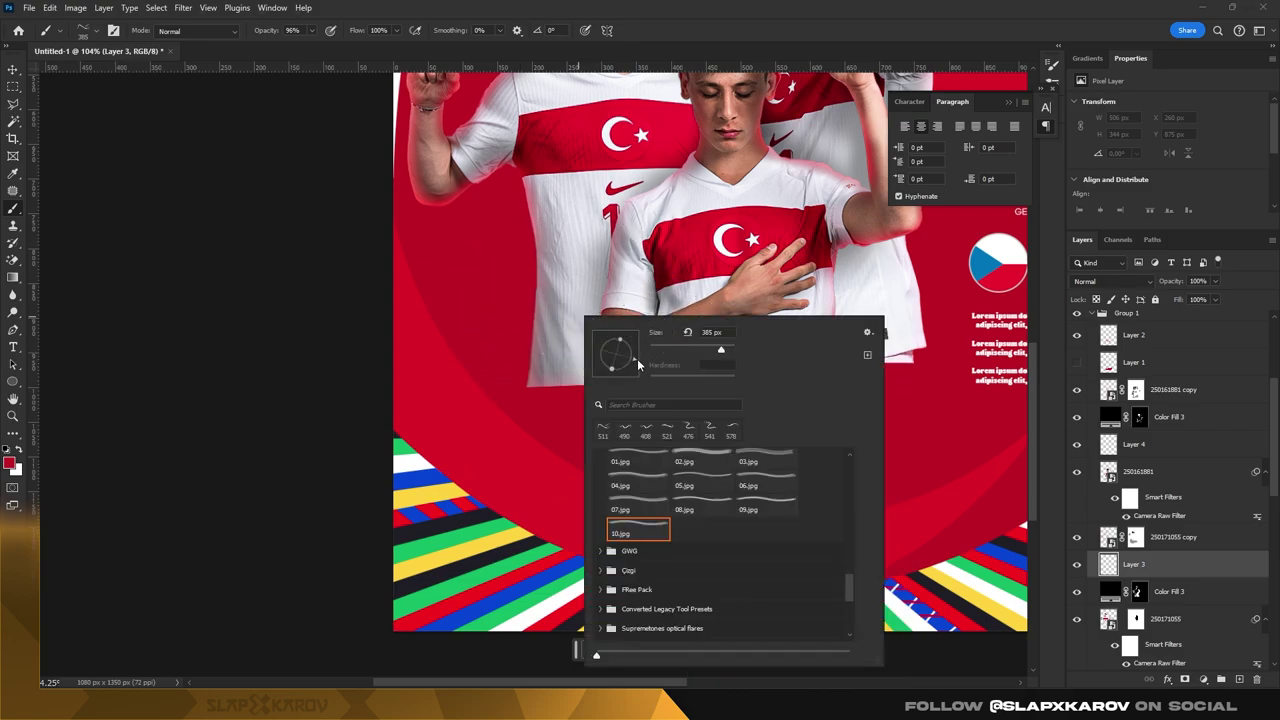
alt+right_click(637, 358)
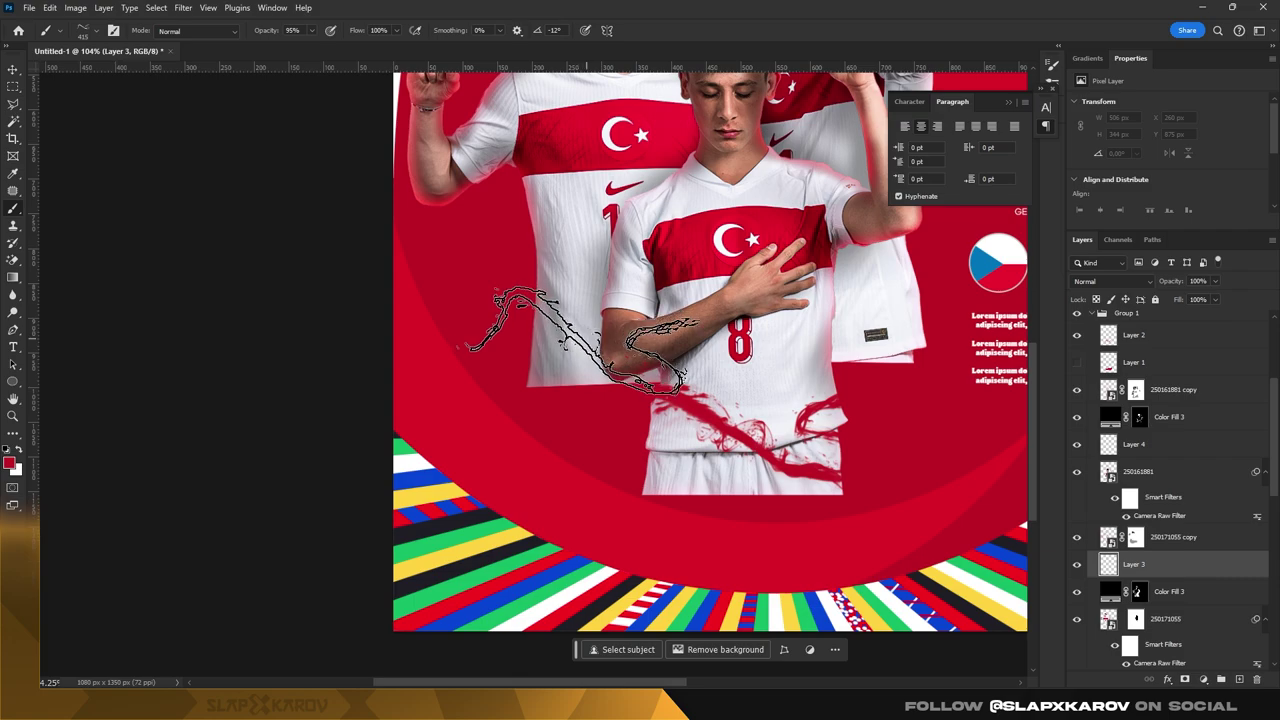
click(580, 340)
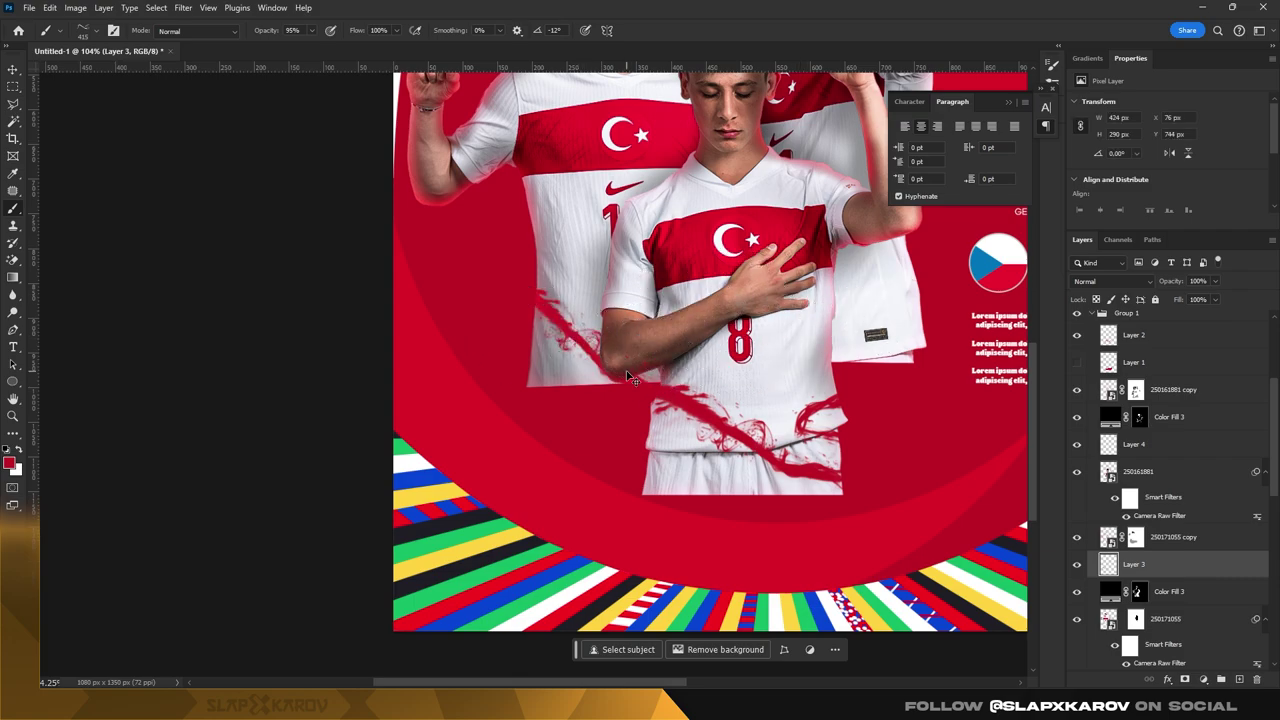
key(ctrl+z)
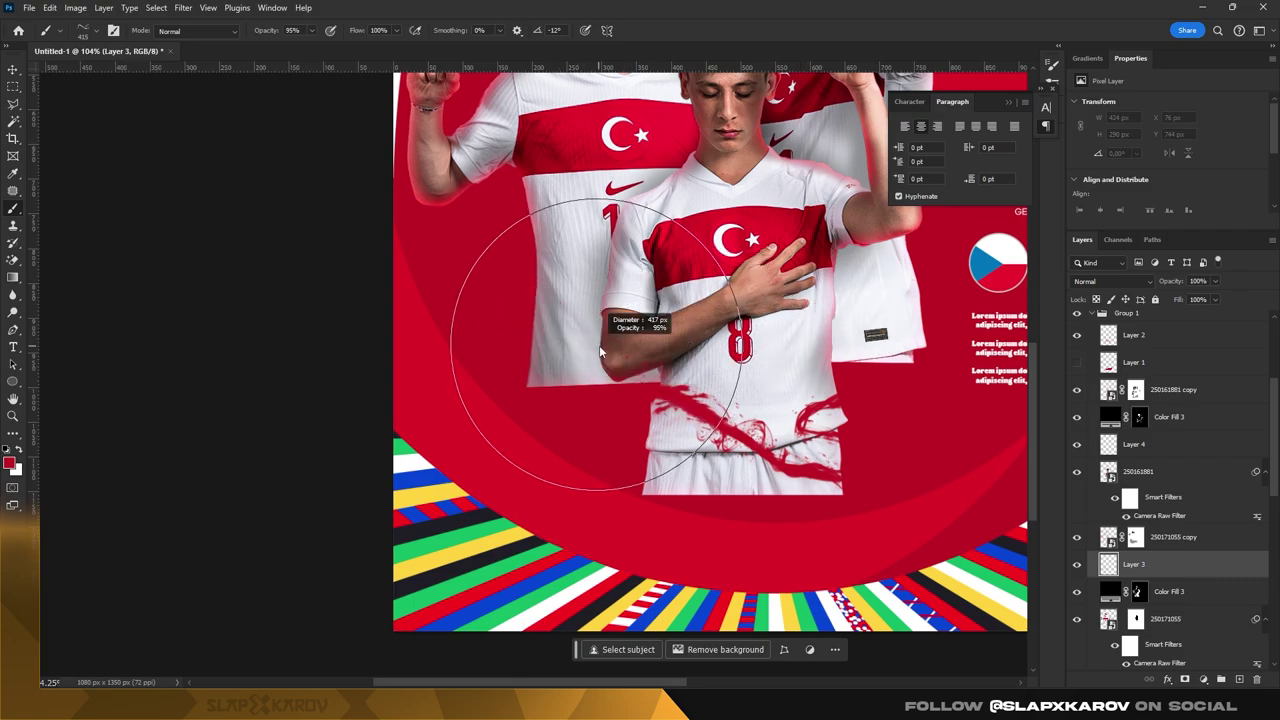
click(607, 344)
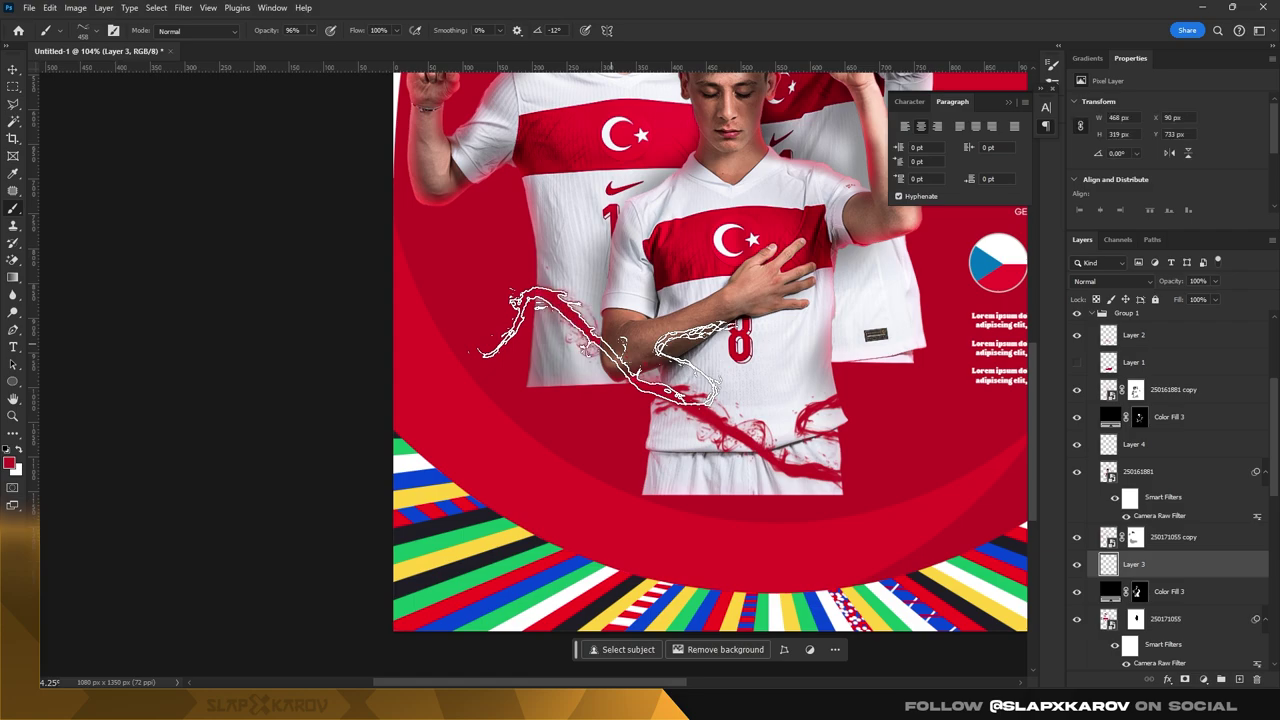
key(z)
drag(700, 400, 660, 400)
- Select the 250158929 copy layer and add empty Layer 5 above it
scroll(1160, 470, down, 5)
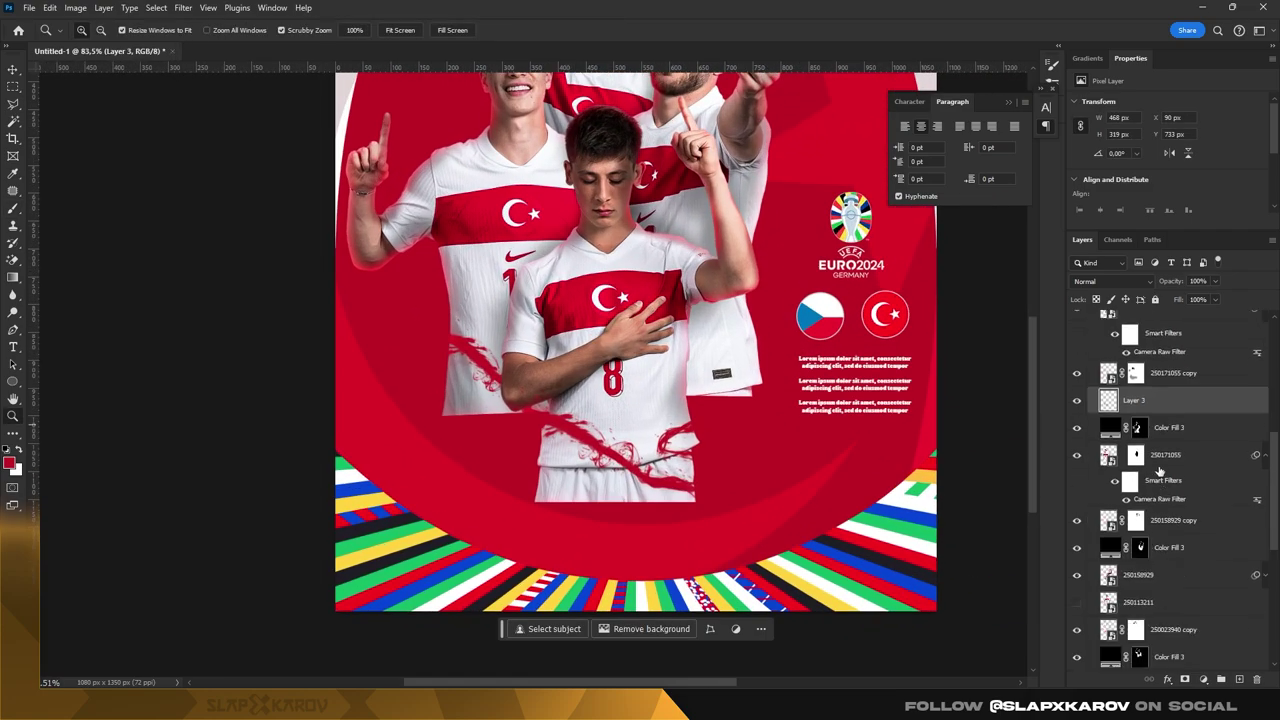
key(v)
click(709, 227)
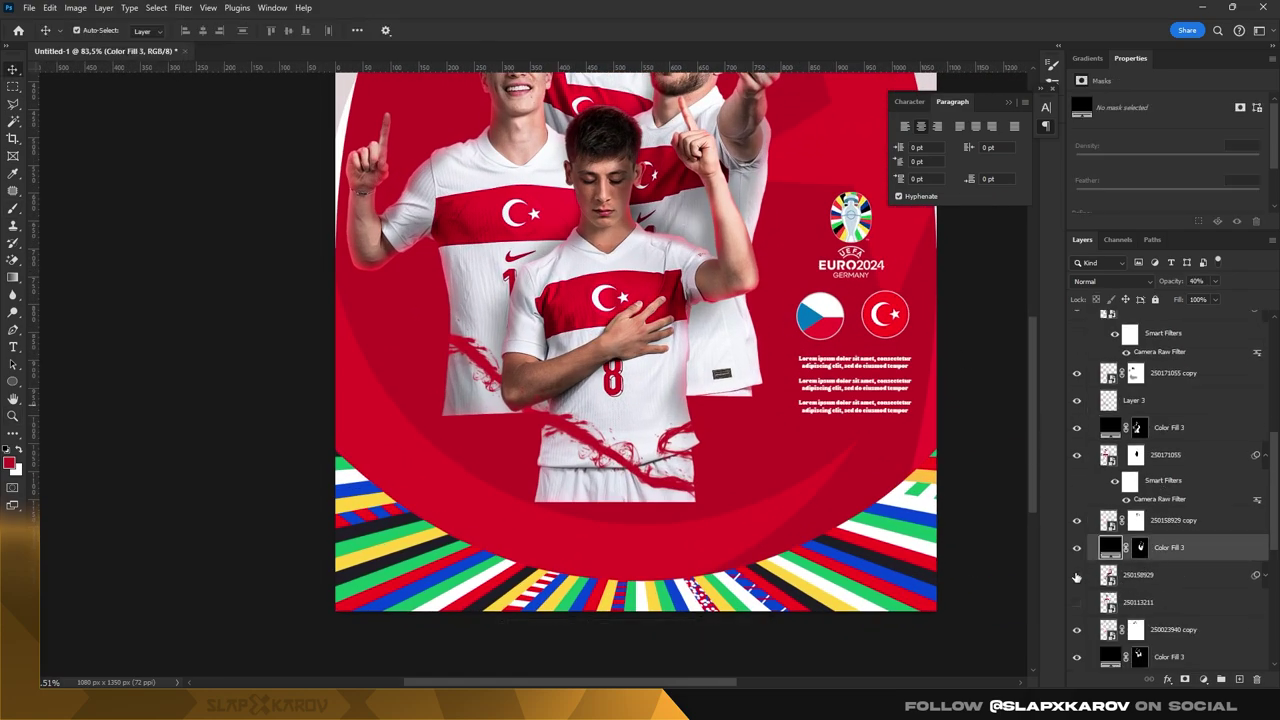
key(alt+bracketright)
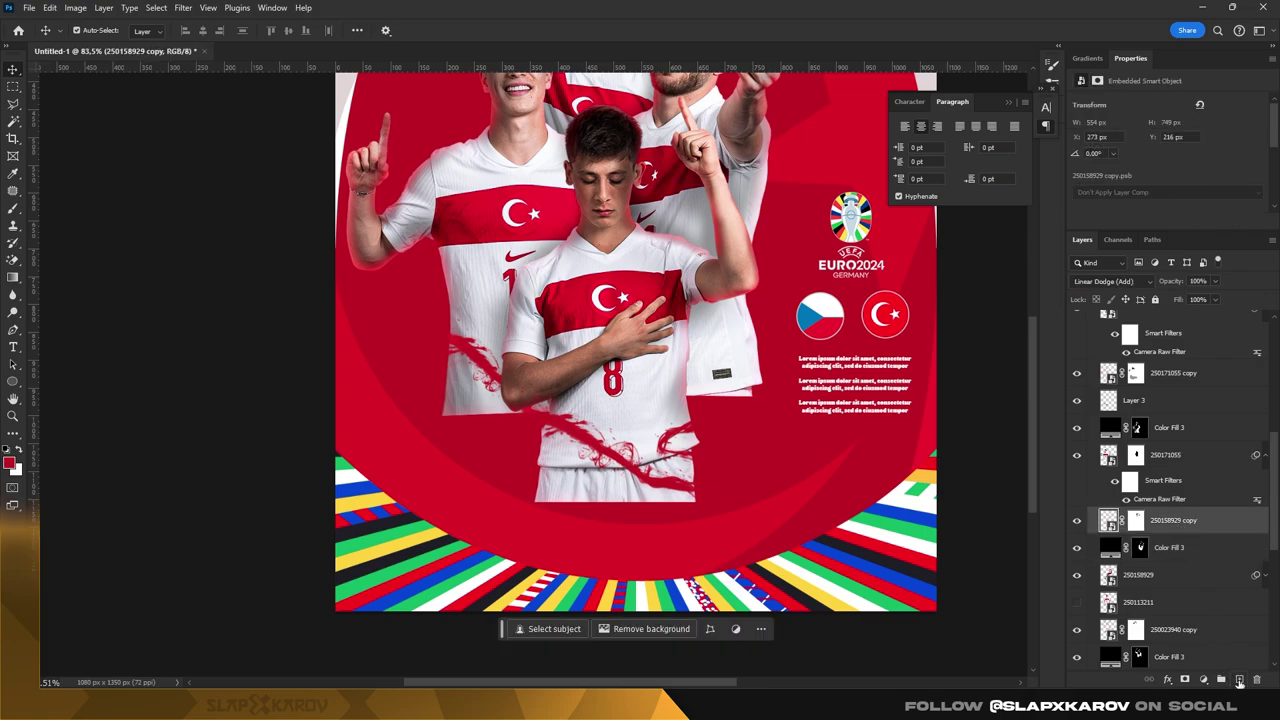
click(1239, 680)
- Rotate the splash brush tip to 48° and raise its opacity to 99%
right_click(705, 340)
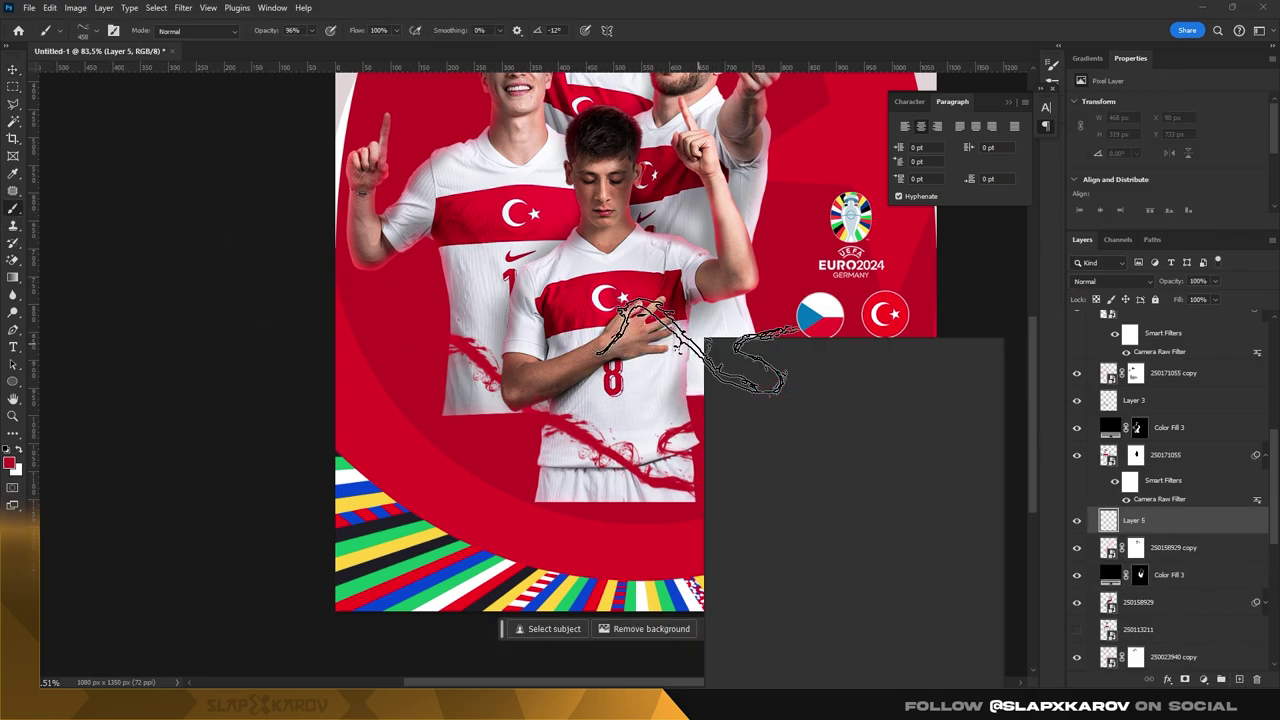
drag(752, 384, 756, 362)
key(Return)
right_click(702, 340)
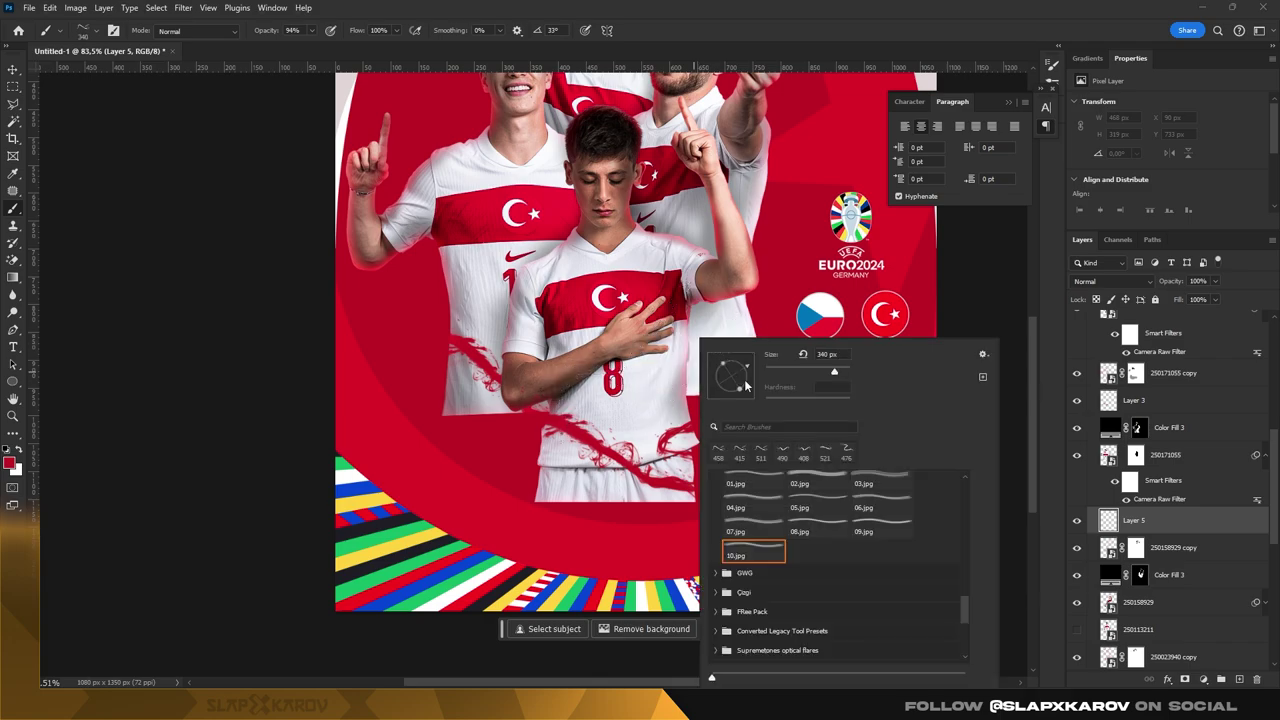
key(Return)
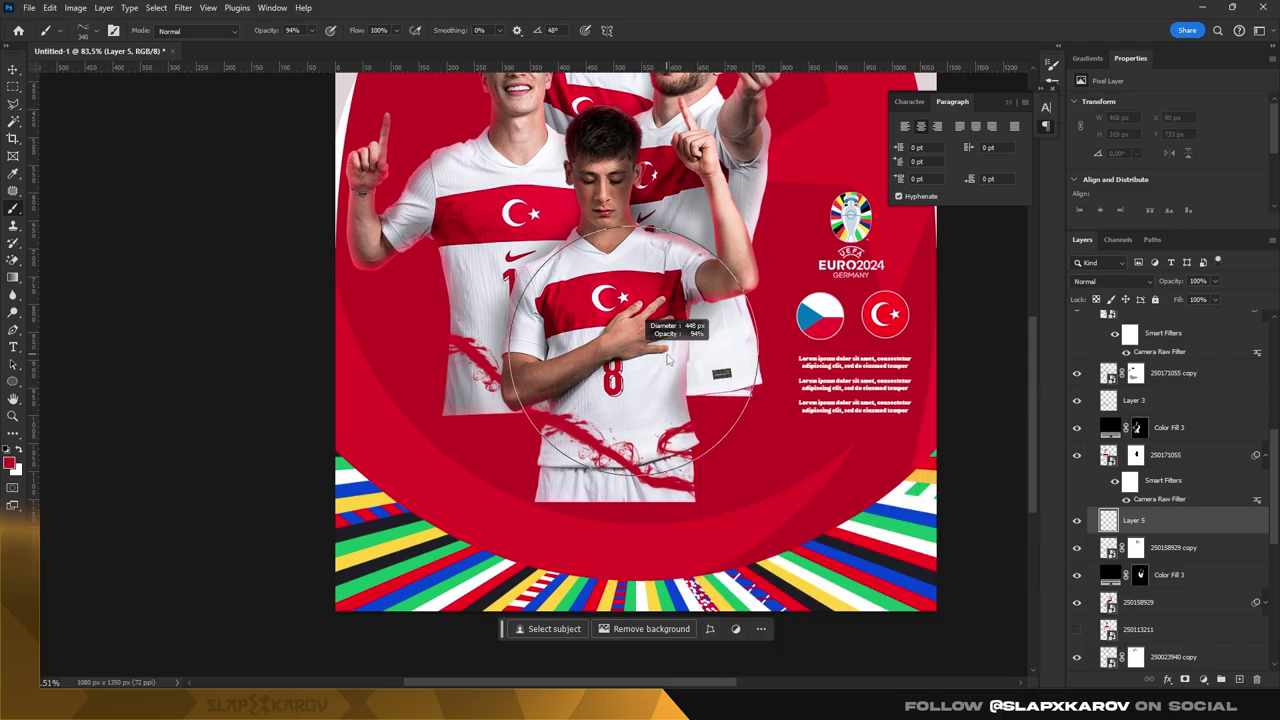
key(9)
key(4)
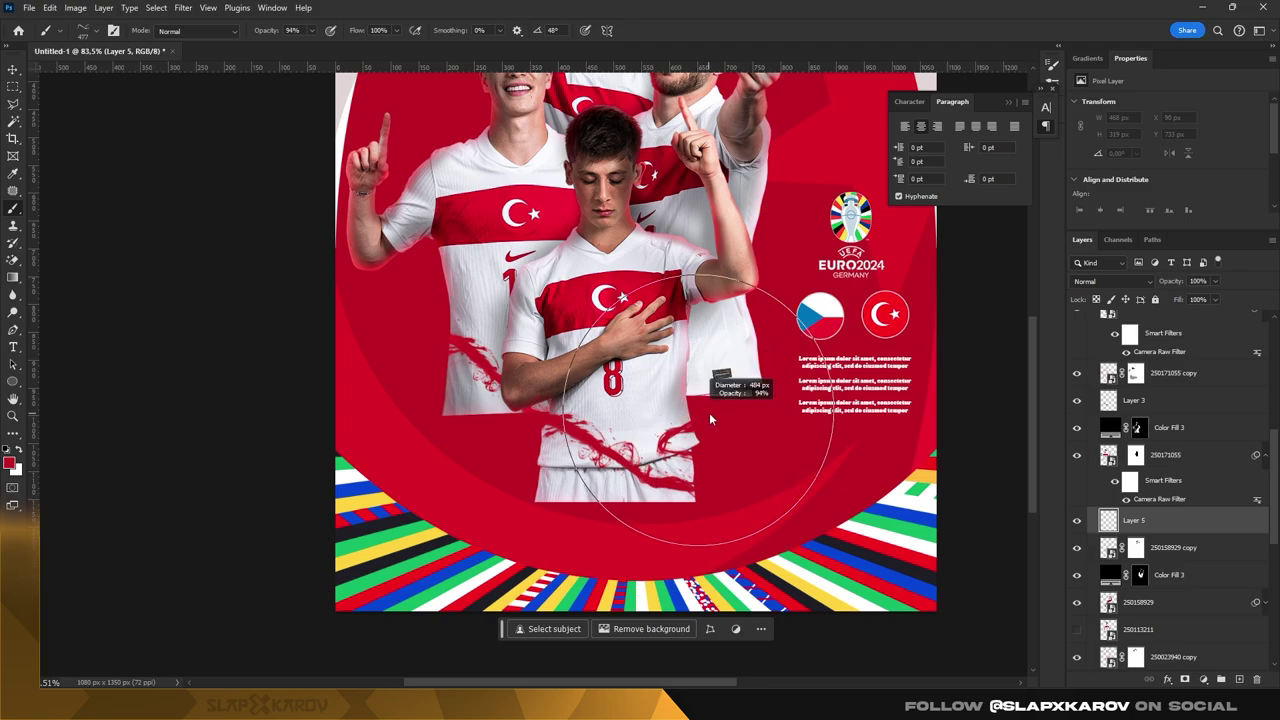
key(9)
key(6)
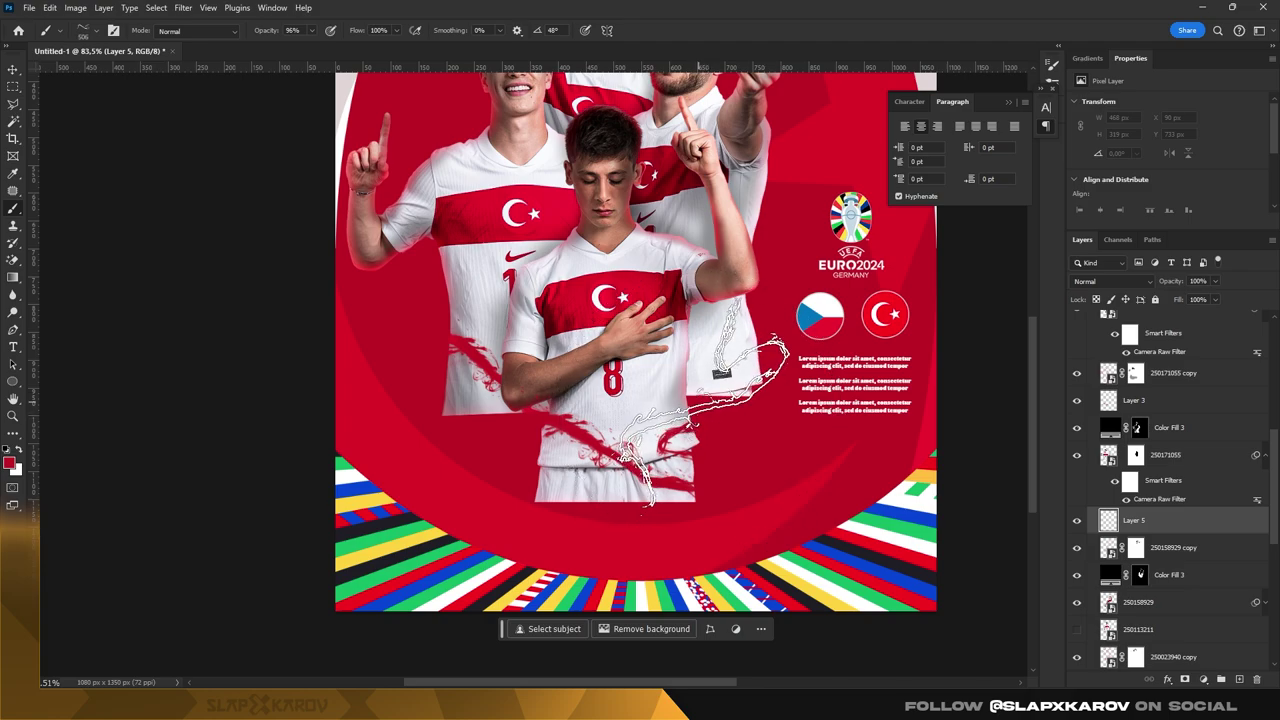
key(9)
key(7)
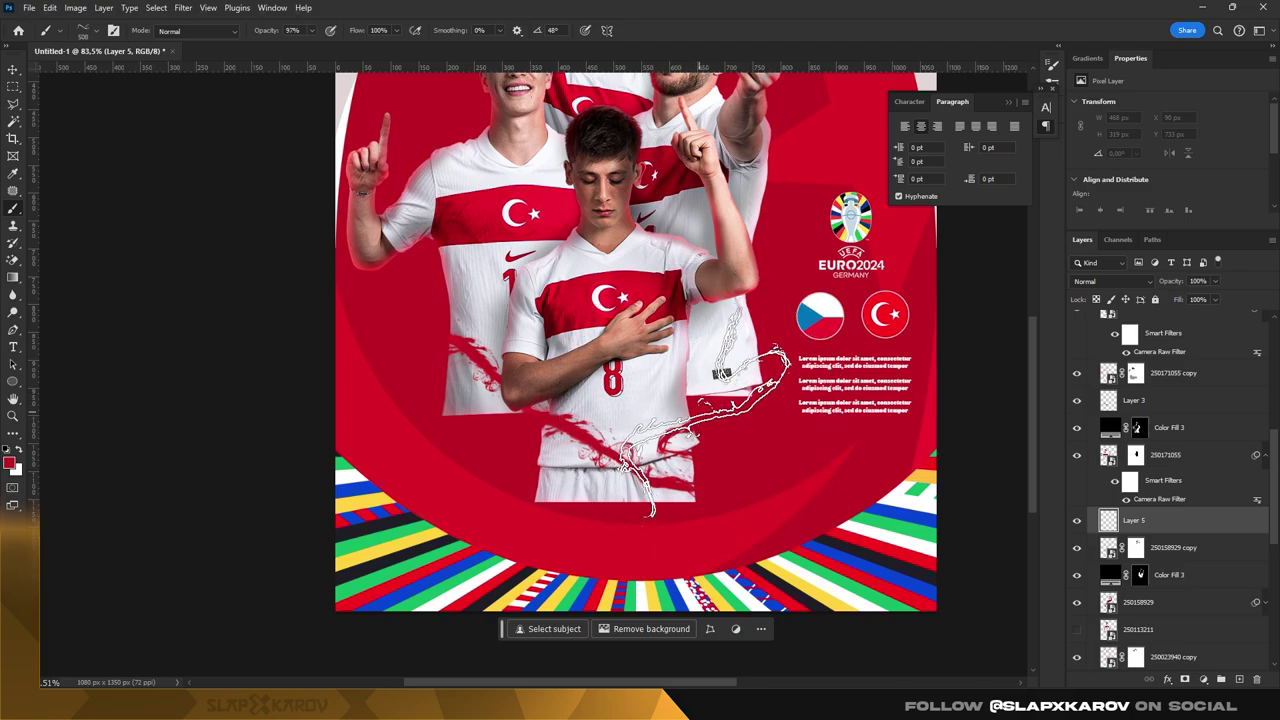
key(9)
key(9)
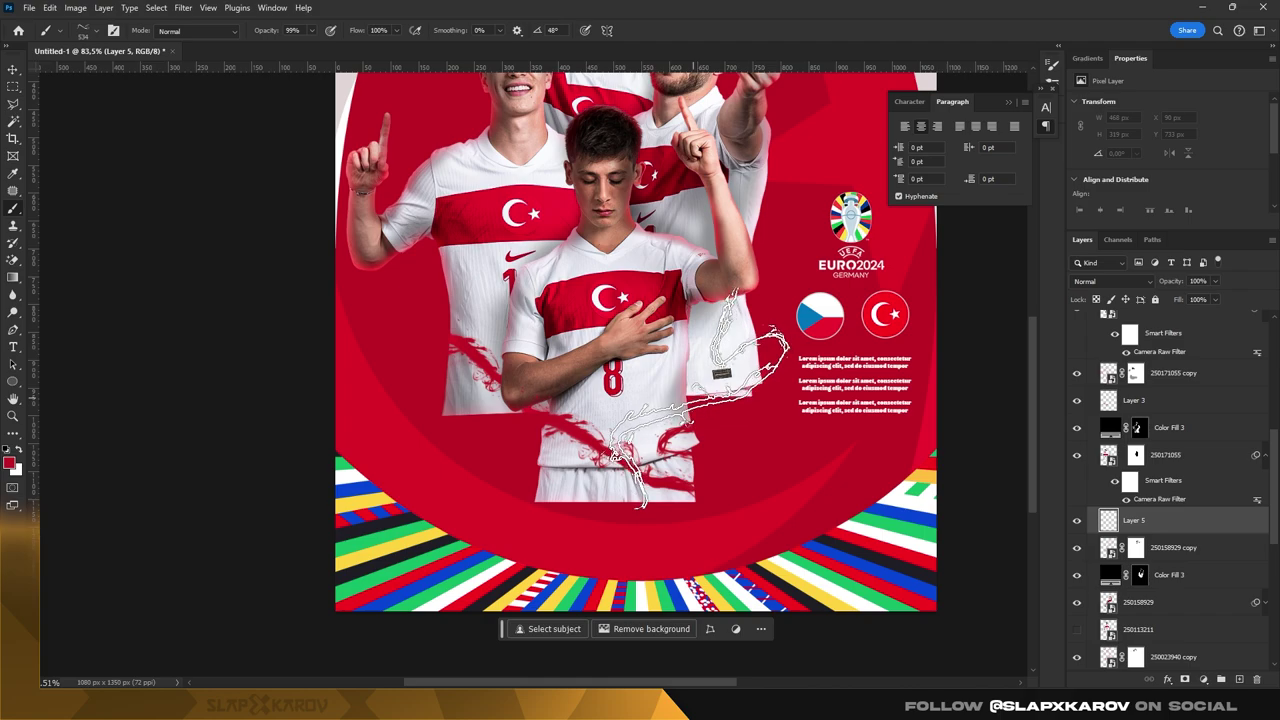
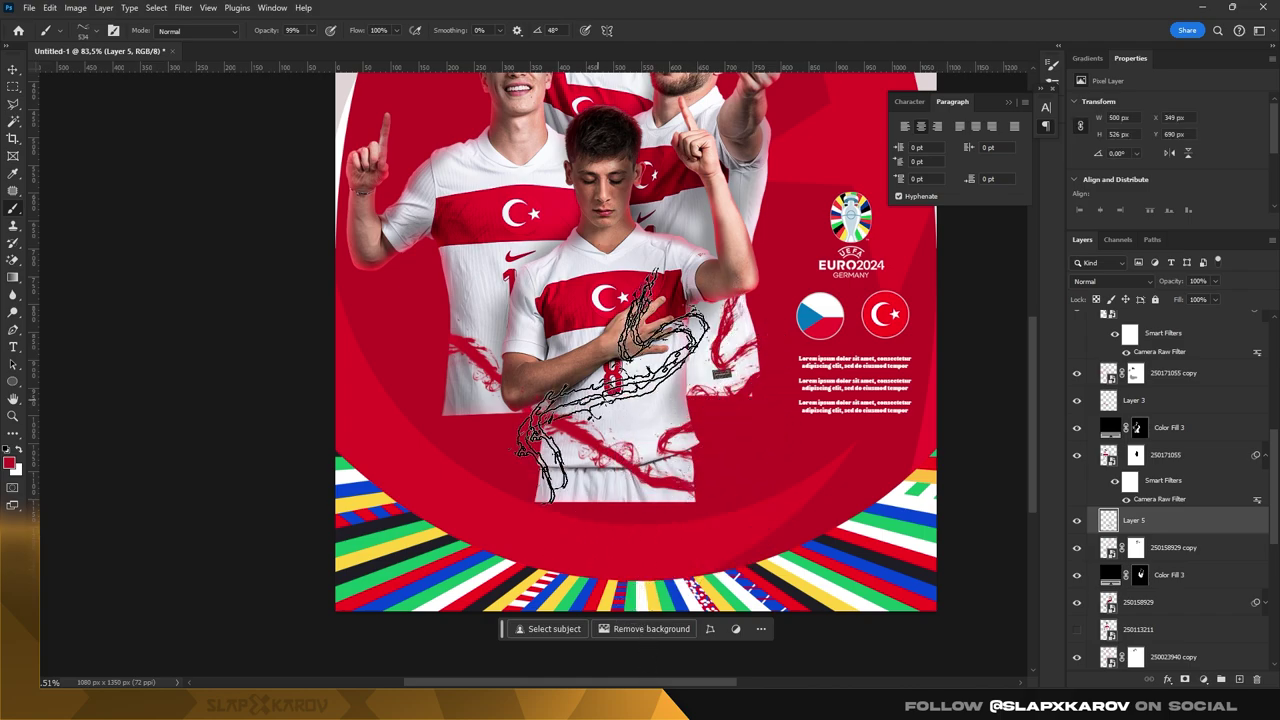
- Select the 250161881 layer and toggle its visibility to check it
key(z)
scroll(648, 376, down, 3)
scroll(648, 376, up, 5)
scroll(648, 376, down, 2)
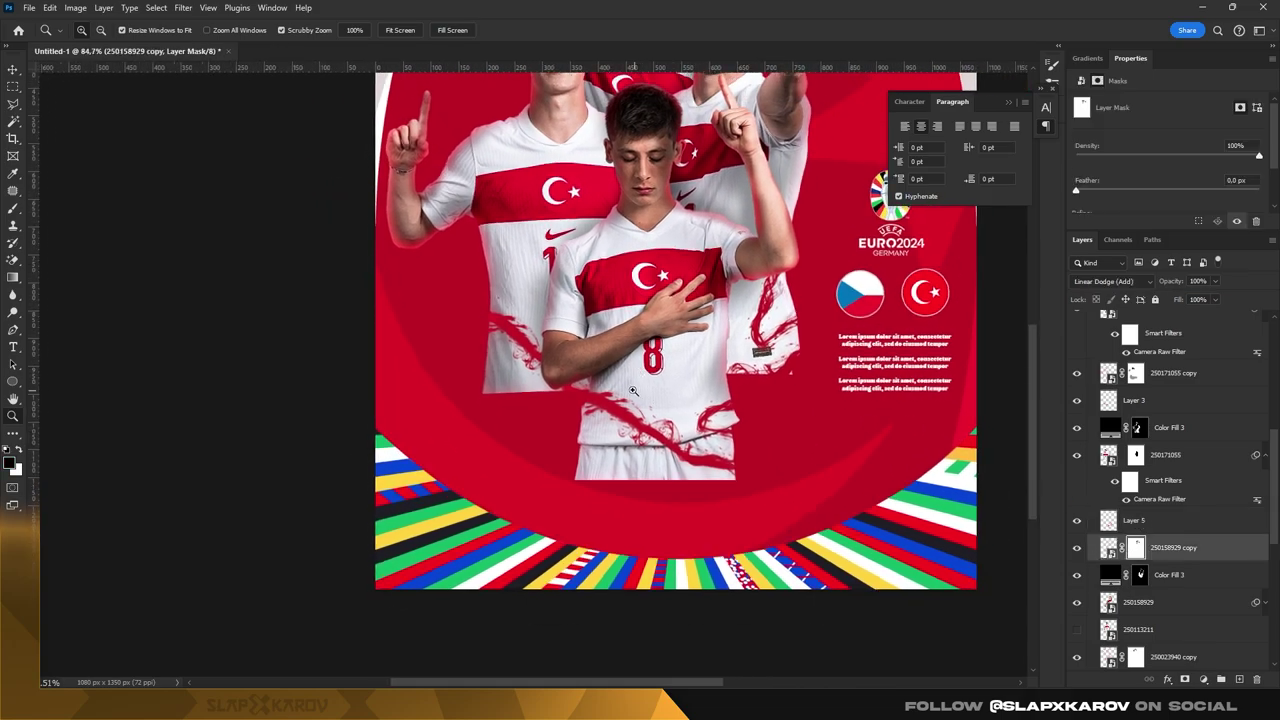
key(v)
click(1124, 336)
scroll(1124, 336, up, 2)
scroll(1124, 336, up, 3)
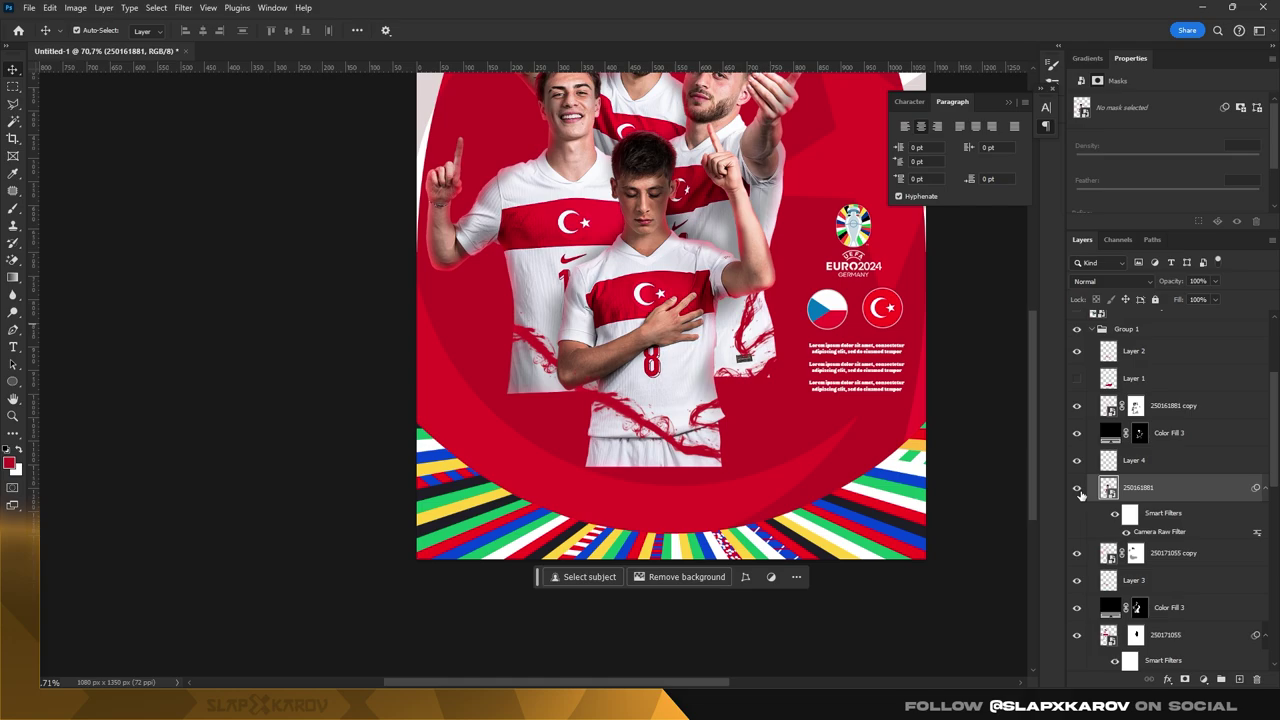
click(1077, 488)
- Delete Layer 4 from the layer stack
click(1138, 466)
shift+click(1140, 433)
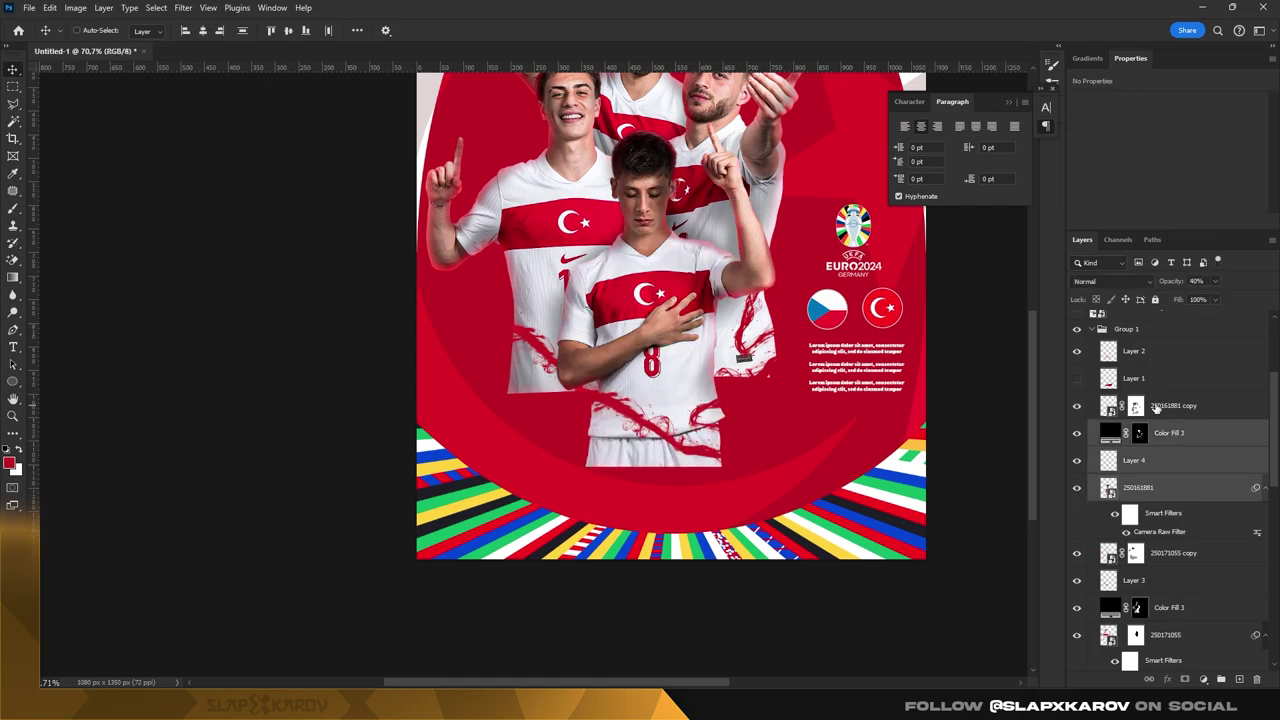
shift+click(1156, 408)
click(1108, 462)
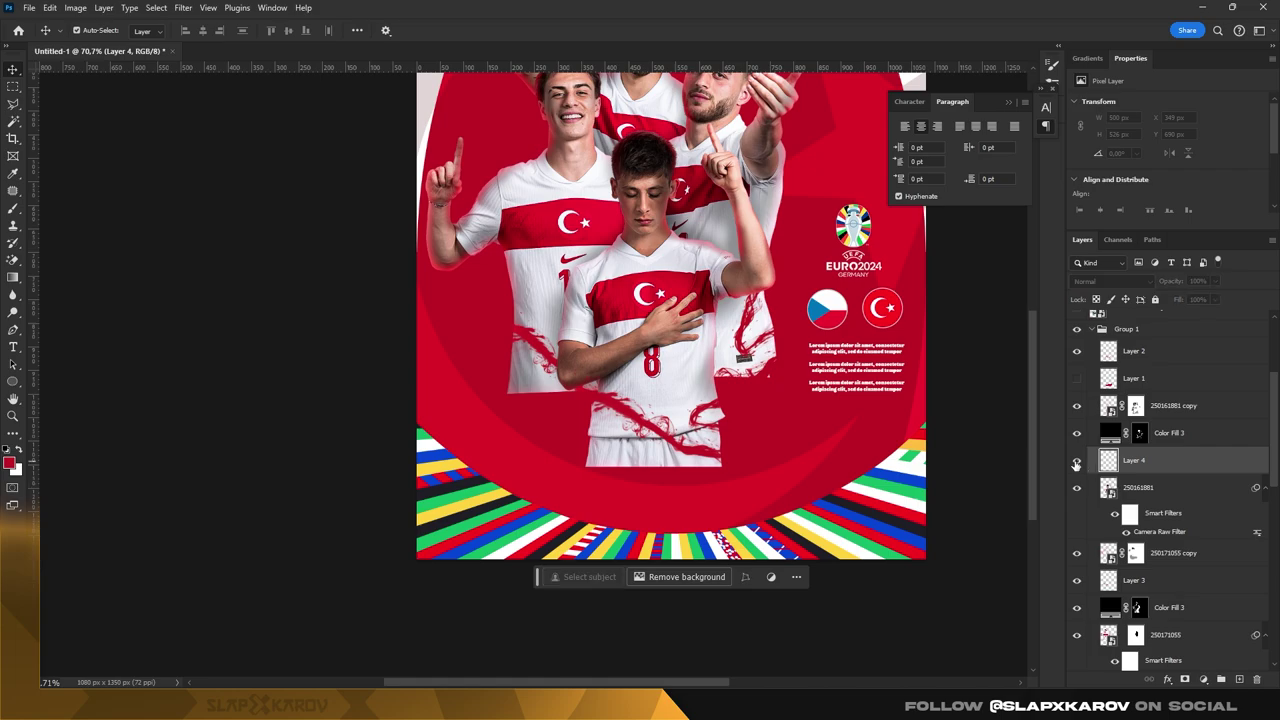
key(Delete)
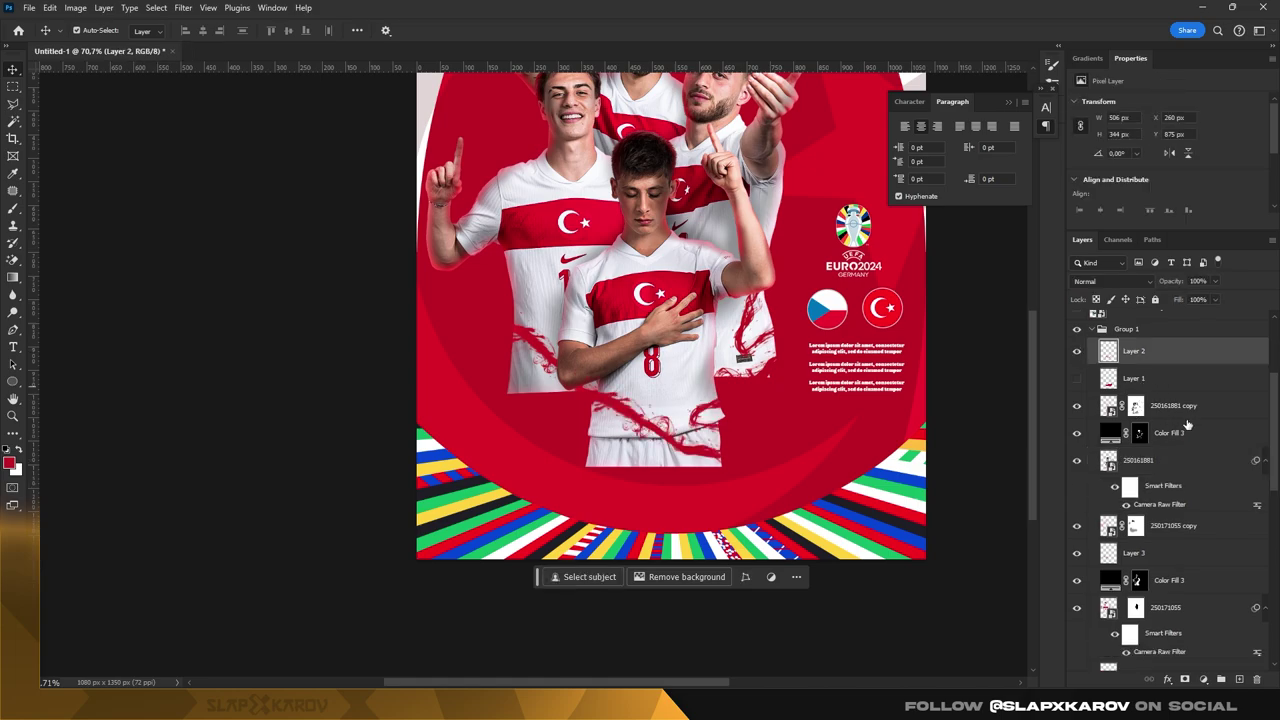
- Group the 250161881 copy, Color Fill 3 and 250161881 layers into Group 2 with a layer mask
click(1165, 406)
shift+click(1185, 462)
key(ctrl+g)
click(1077, 401)
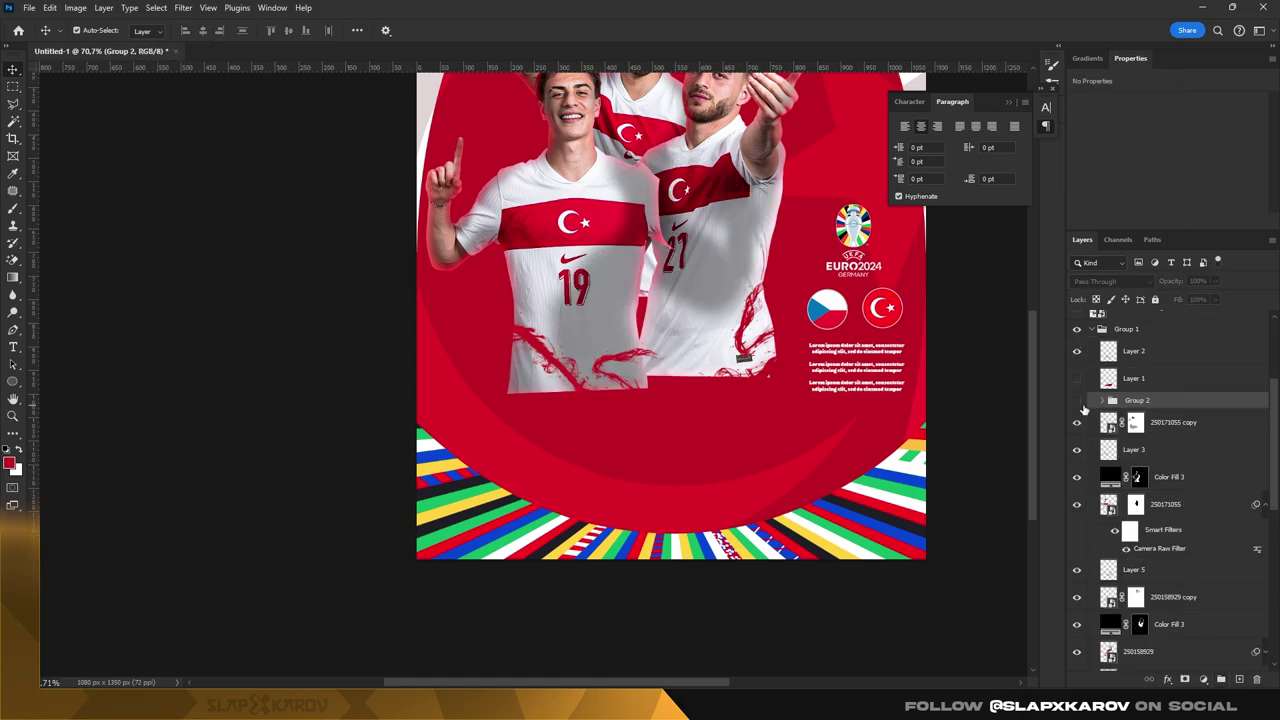
click(1185, 679)
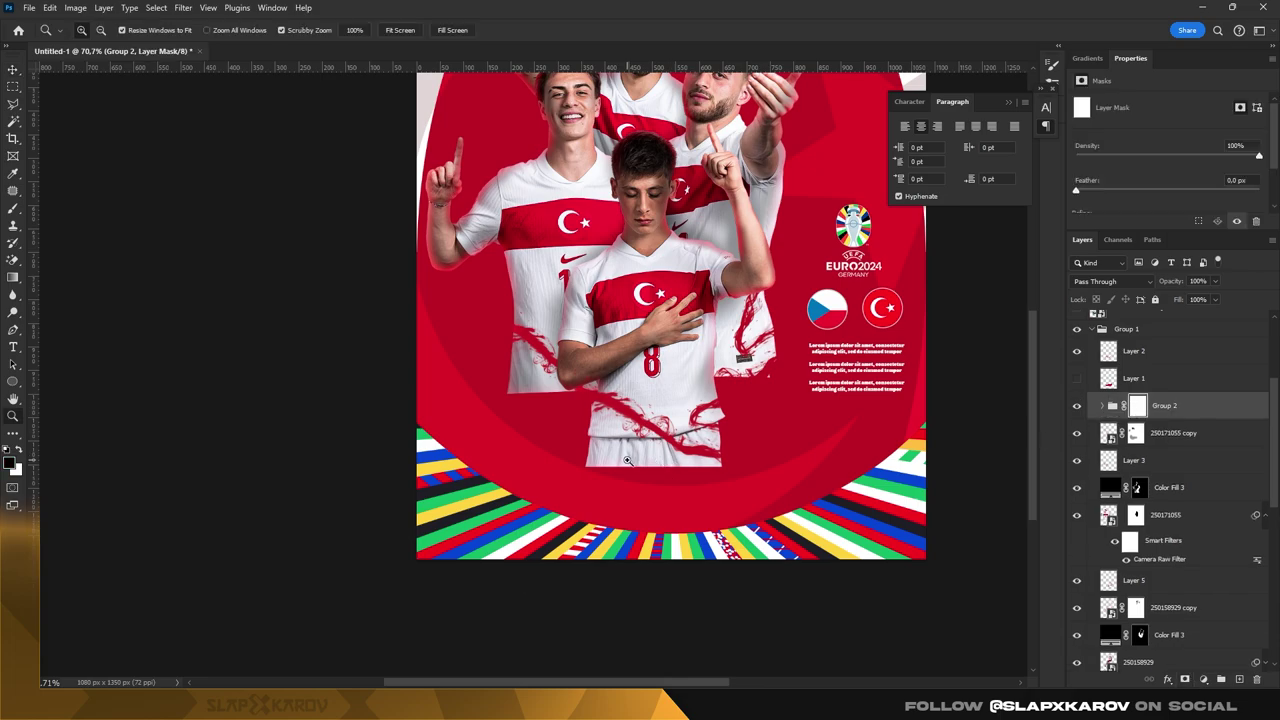
scroll(200, 243, up, 3)
- Paint black with a soft round brush on Group 2's mask over the number 8 player's lower shirt
click(15, 211)
right_click(606, 300)
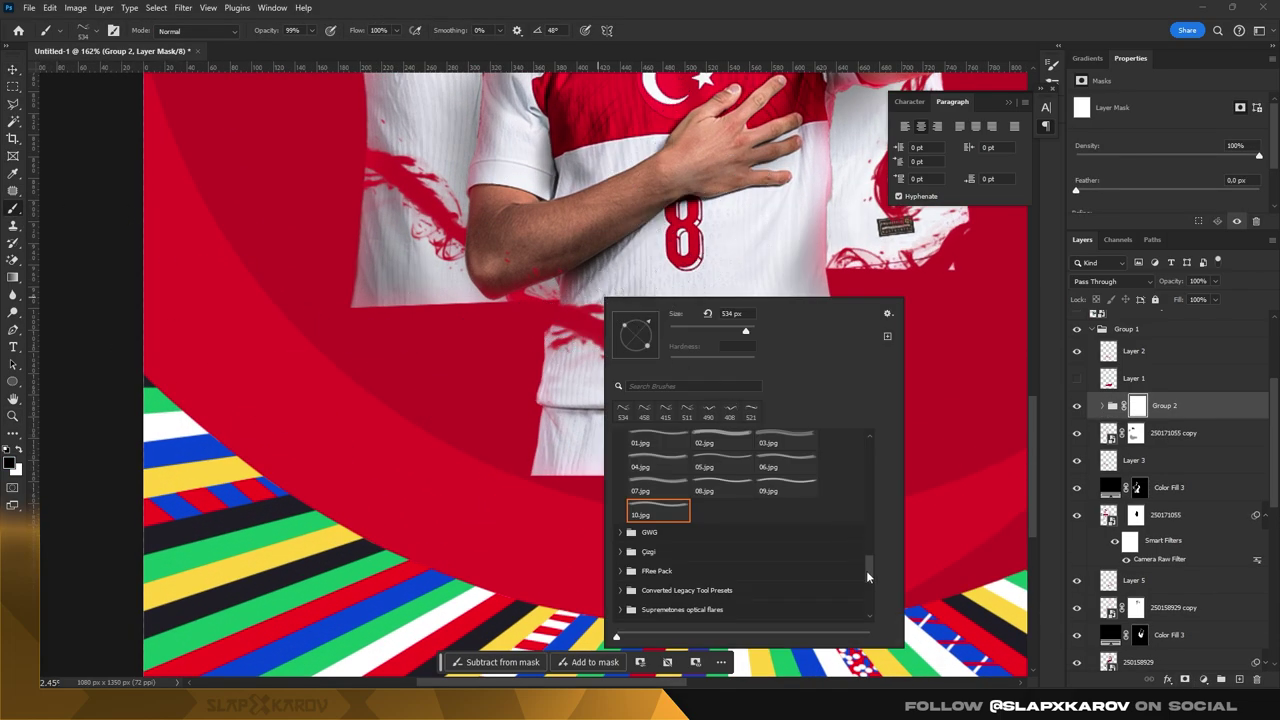
drag(868, 577, 868, 445)
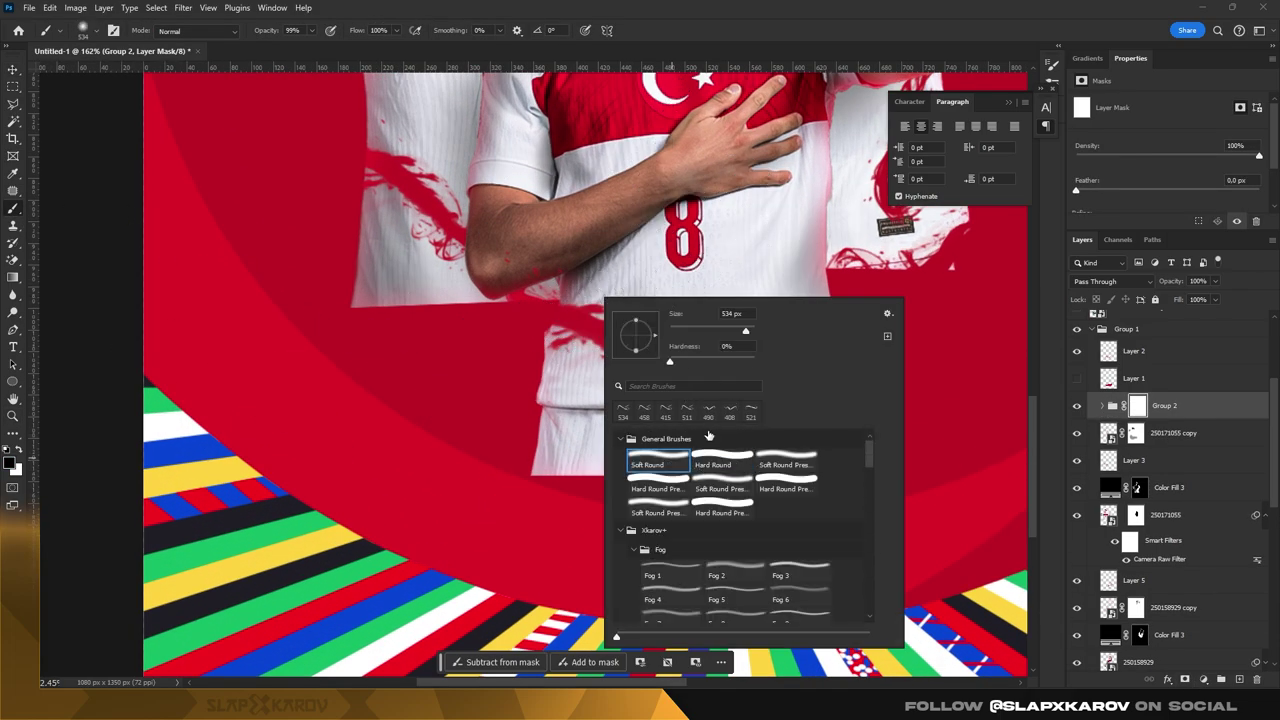
click(535, 368)
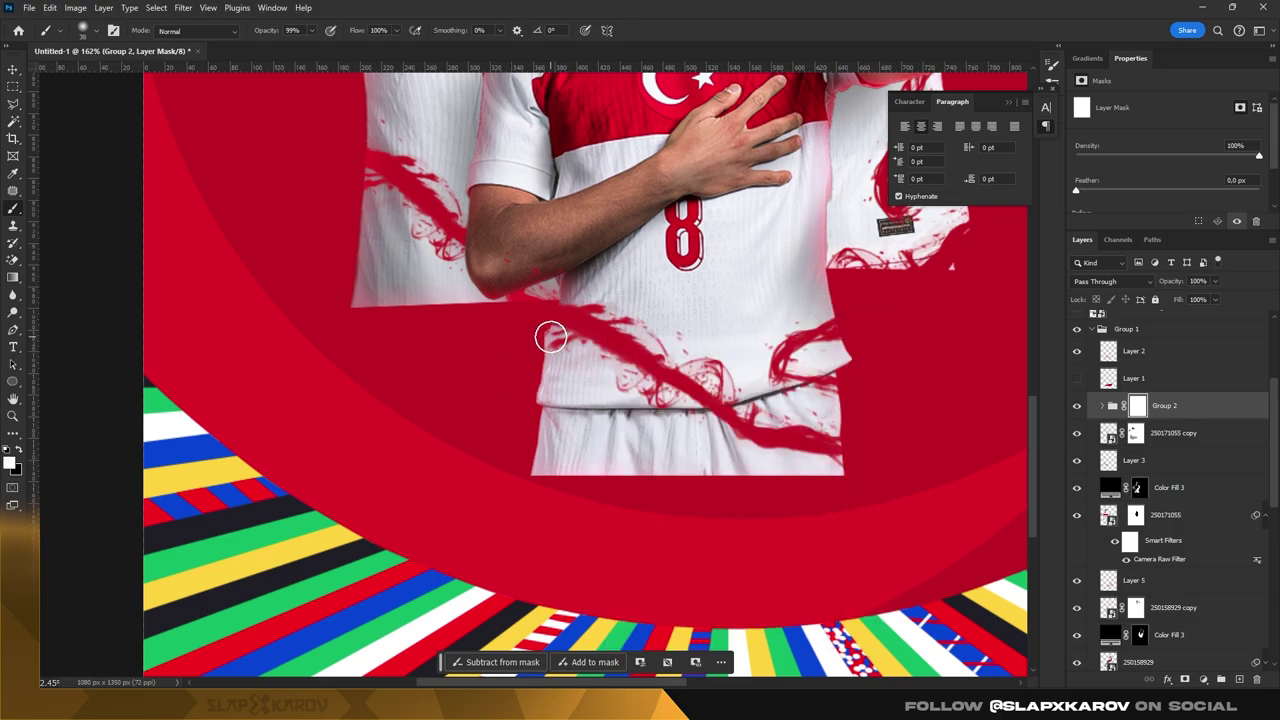
mouse_move(550, 337)
mouse_down()
mouse_move(680, 420)
mouse_move(563, 447)
mouse_move(669, 406)
mouse_move(748, 467)
mouse_move(773, 462)
mouse_up()
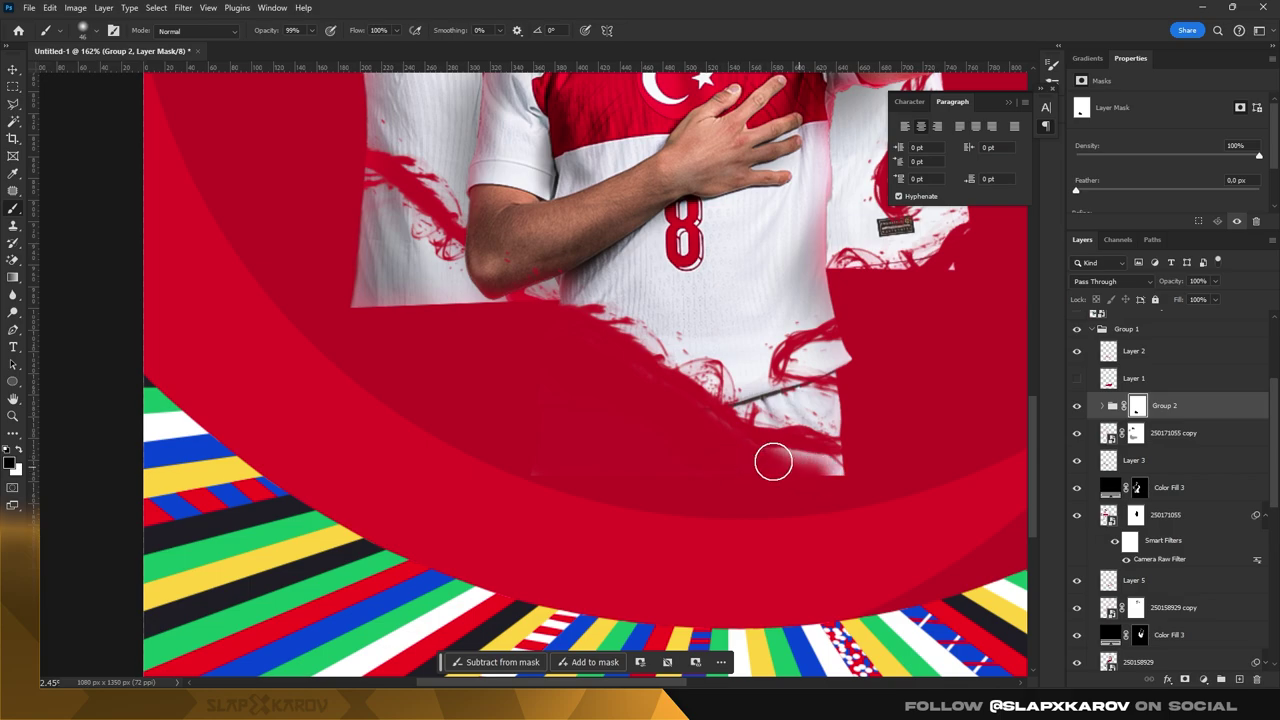
drag(827, 350, 781, 355)
- Undo the stray masking stroke and zoom back out to the whole poster
right_click(845, 363)
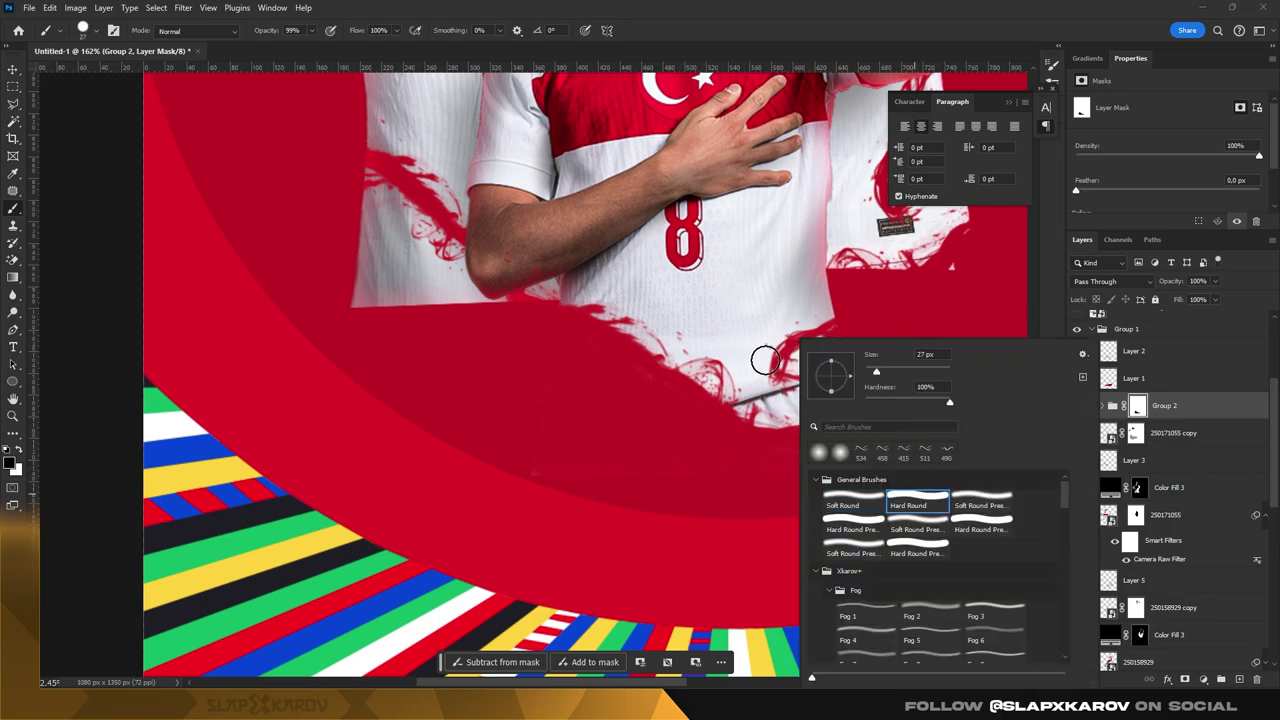
alt+right_click(893, 307)
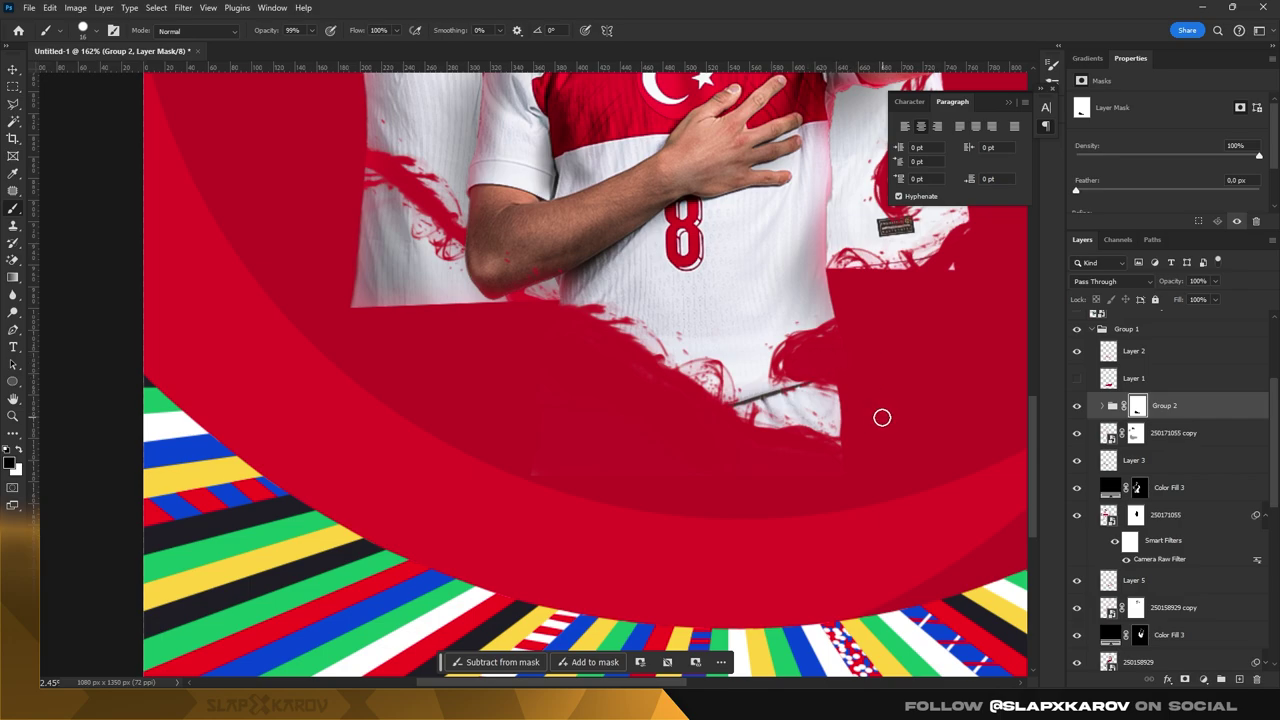
key(ctrl+z)
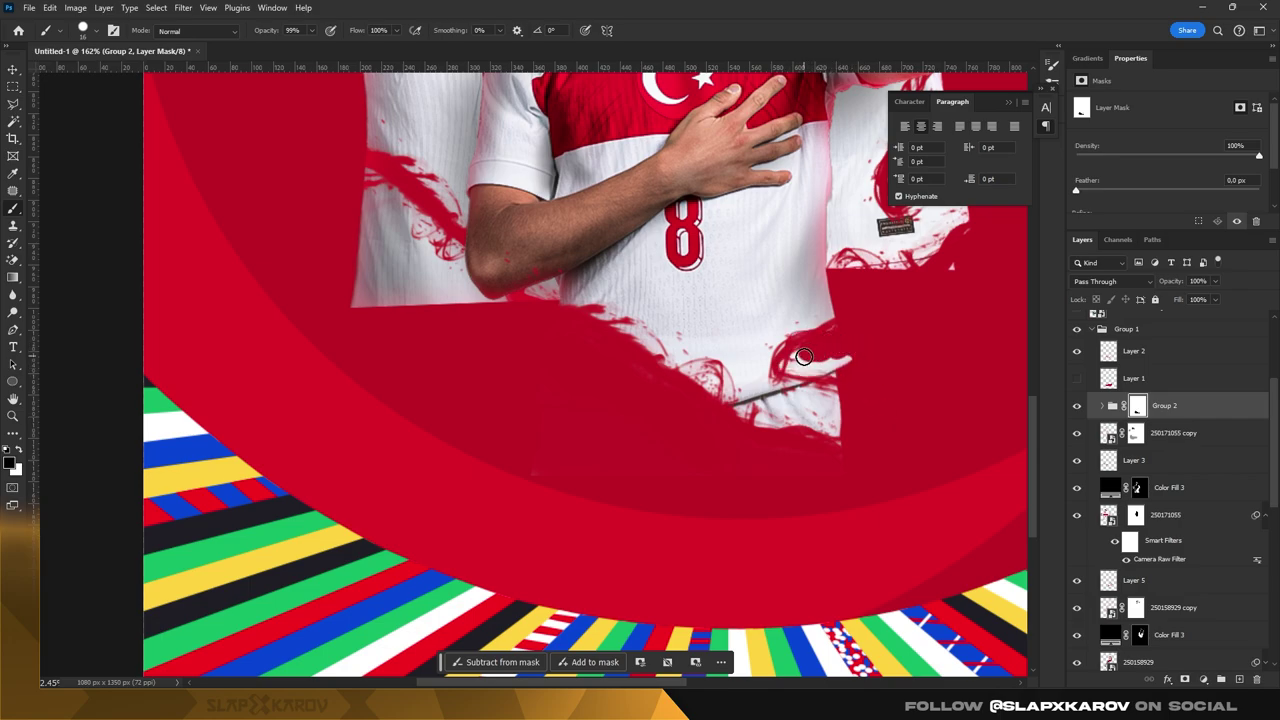
key(ctrl+0)
key(z)
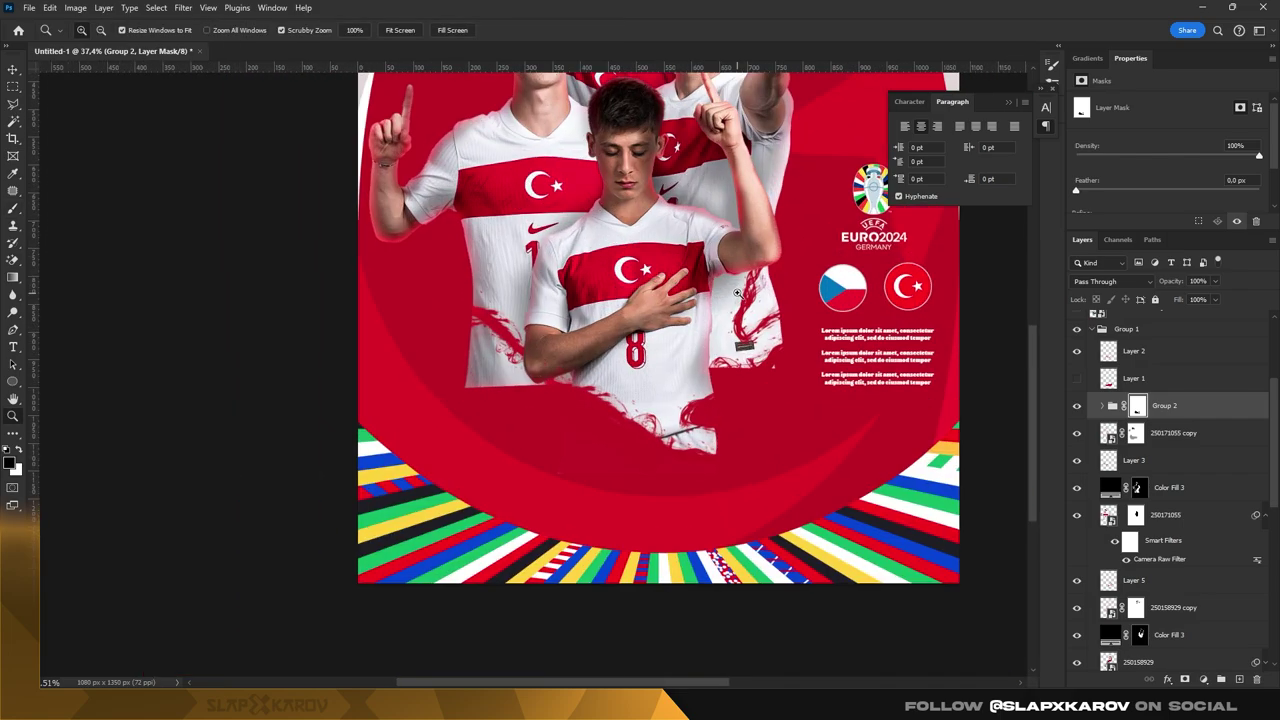
mouse_move(700, 297)
mouse_down()
mouse_move(746, 297)
mouse_move(748, 317)
mouse_up()
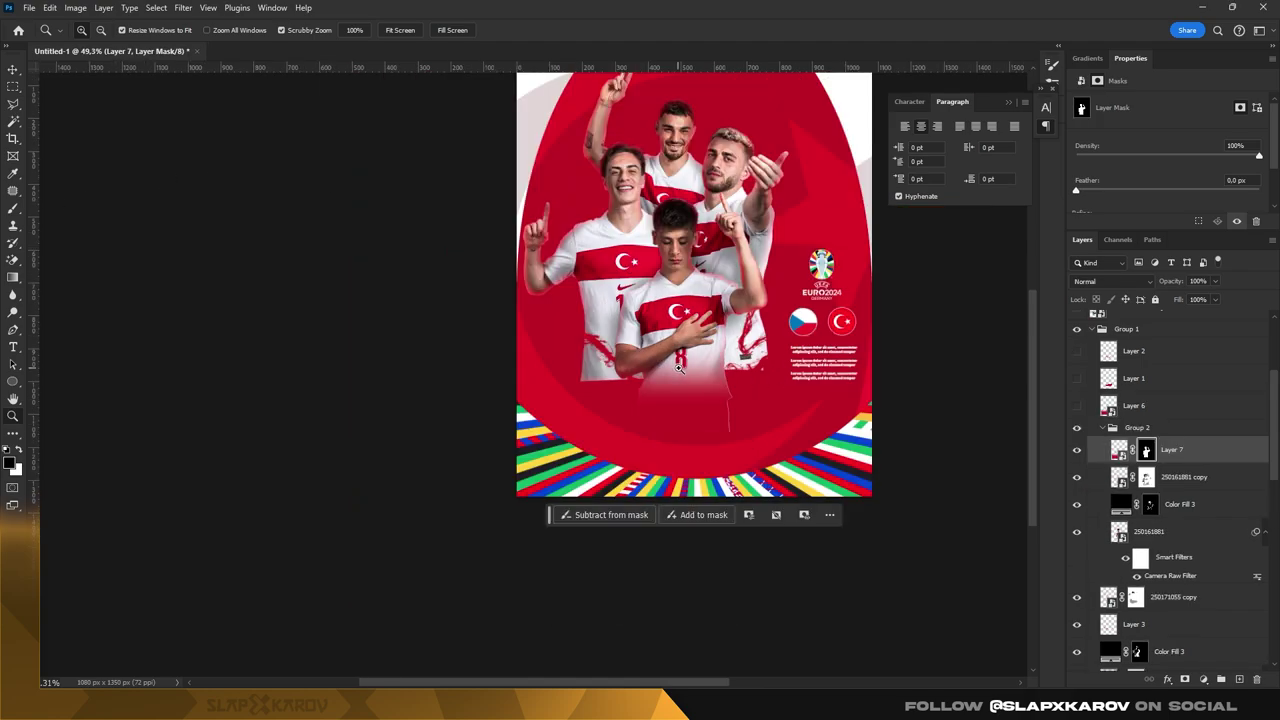
- Compare Layer 7's fade and target its image instead of its mask
drag(734, 395, 863, 454)
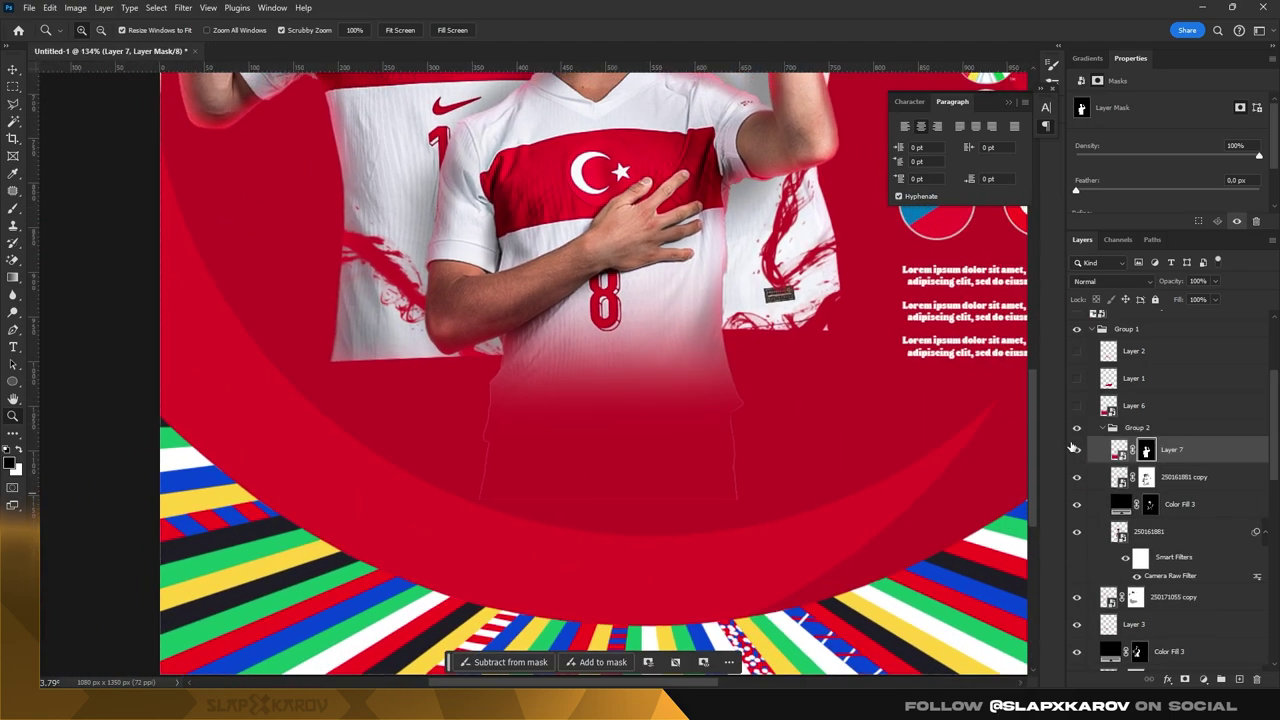
click(1077, 451)
click(1120, 451)
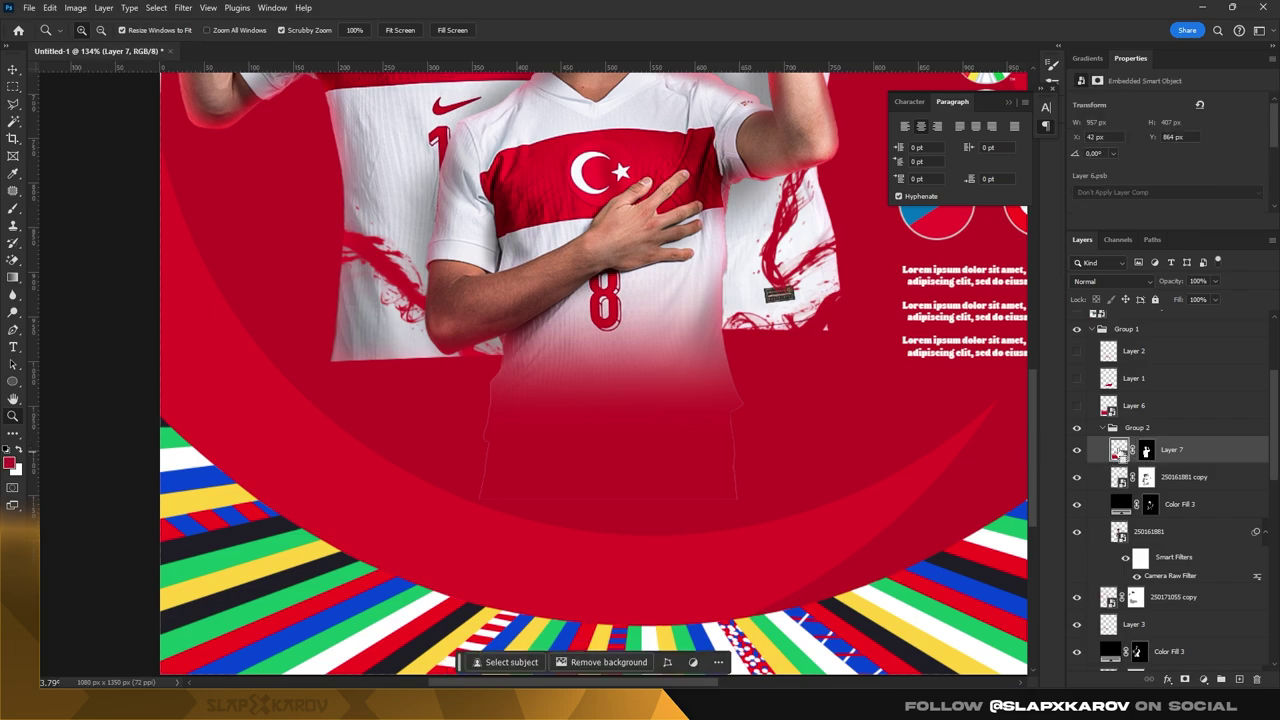
drag(545, 318, 500, 318)
- Hide Layer 5's red splash and paste the fade layer as Layer 8, deleting its mask
key(v)
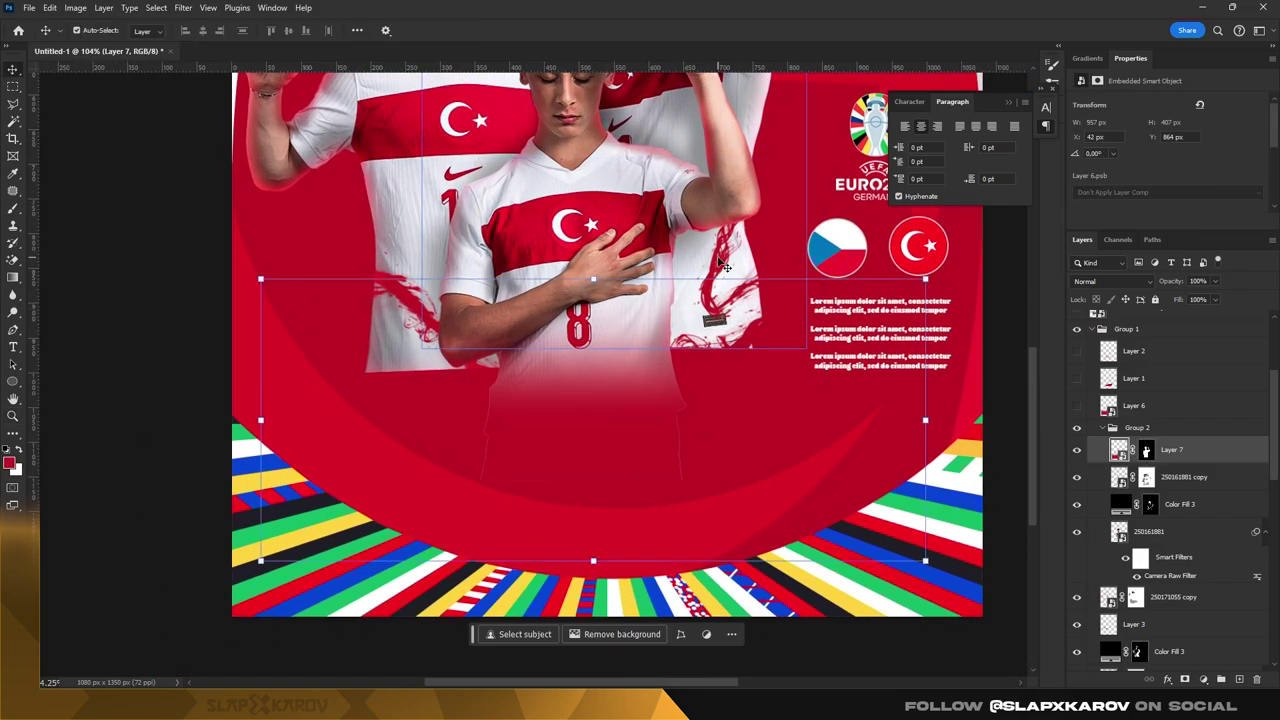
scroll(1160, 500, down, 5)
click(1140, 493)
click(1077, 493)
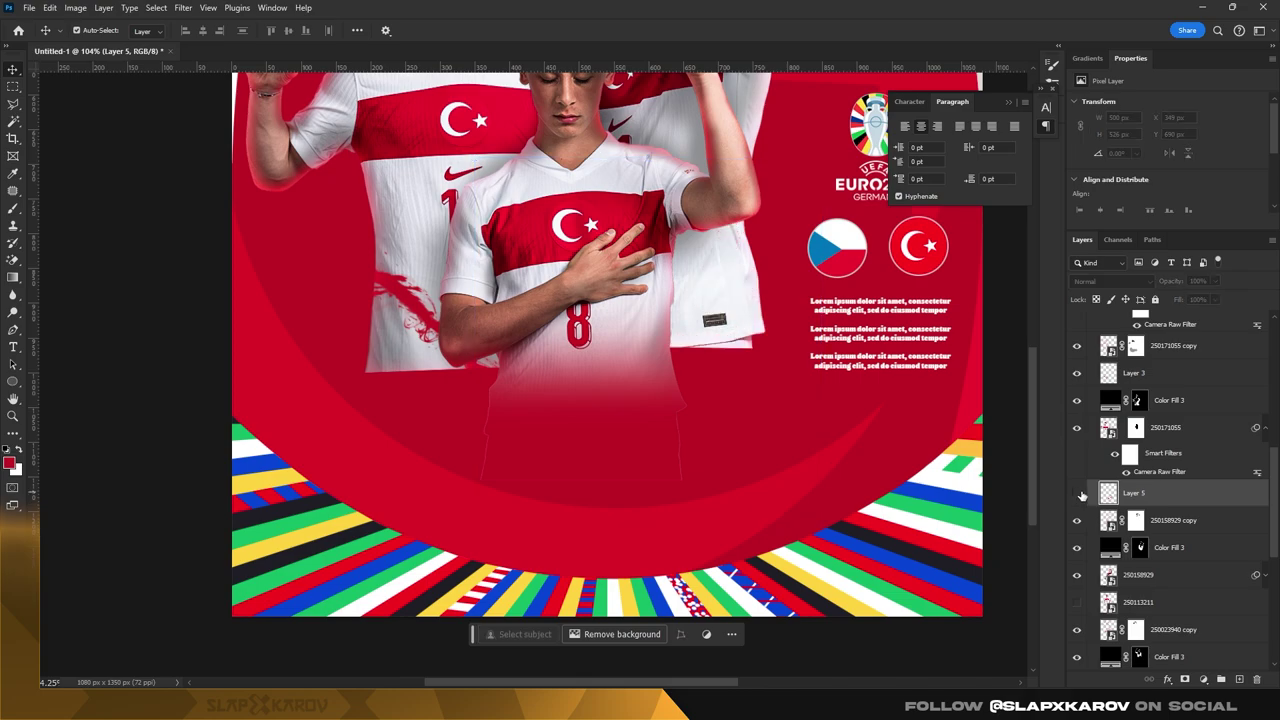
key(ctrl+v)
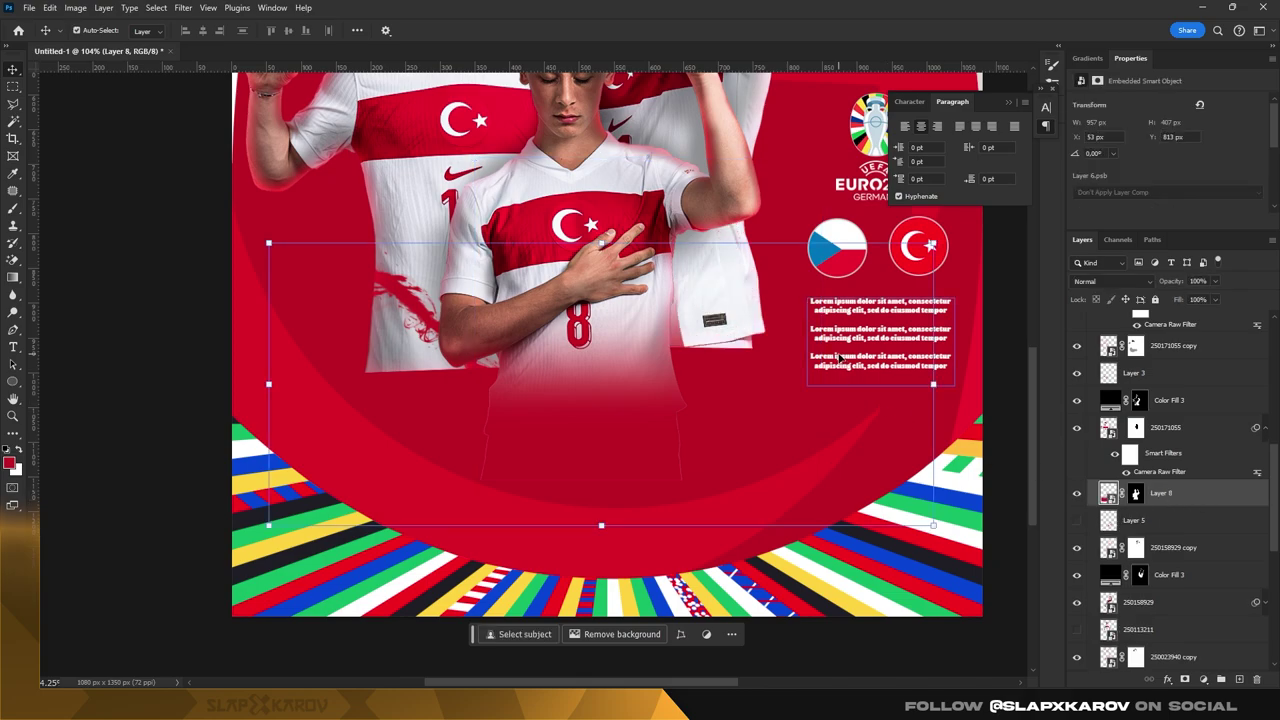
right_click(1140, 497)
click(1160, 528)
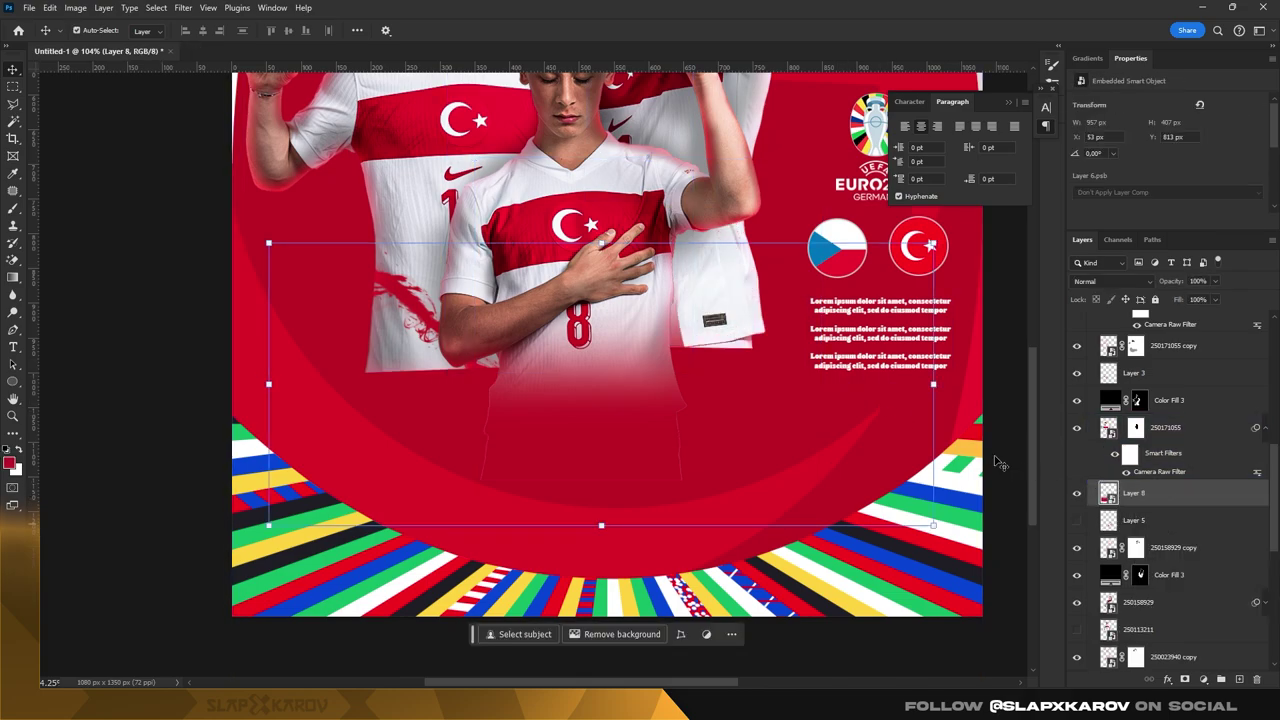
- Rotate Layer 8 across the player, try a mask from its own content, then undo it
key(ctrl+t)
mouse_move(763, 401)
mouse_down()
mouse_move(735, 175)
mouse_move(818, 290)
mouse_up()
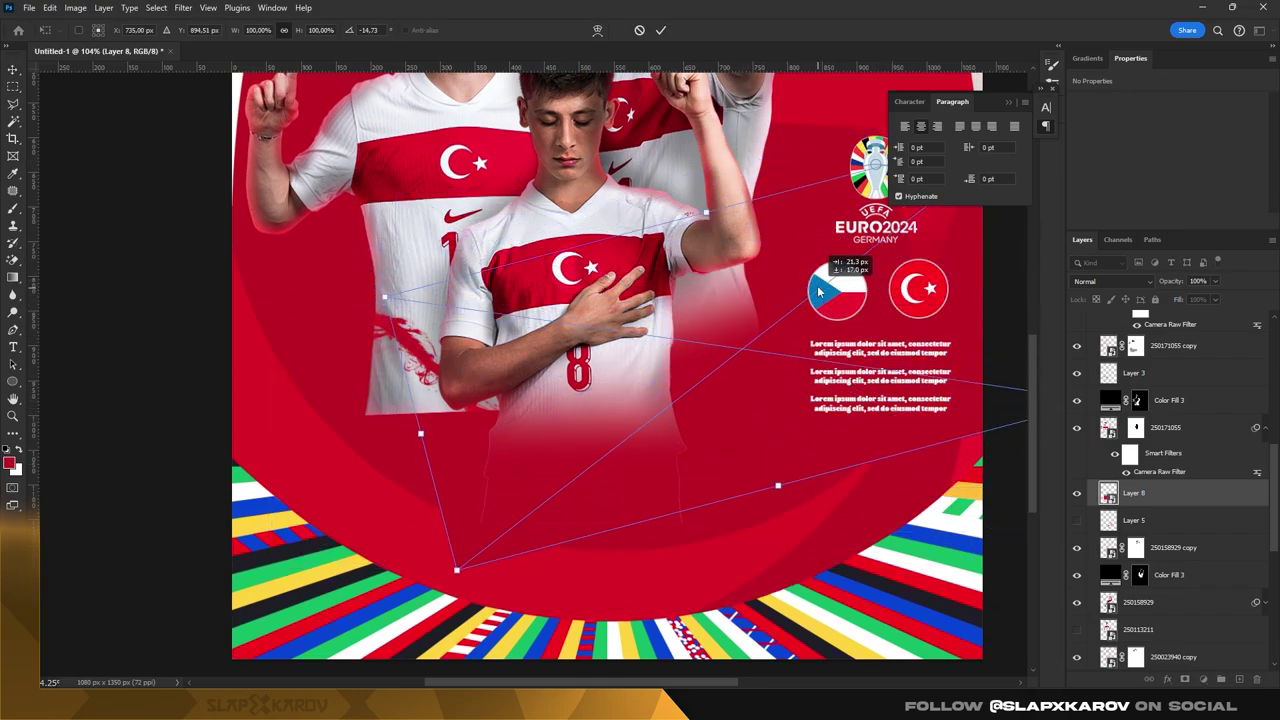
click(13, 72)
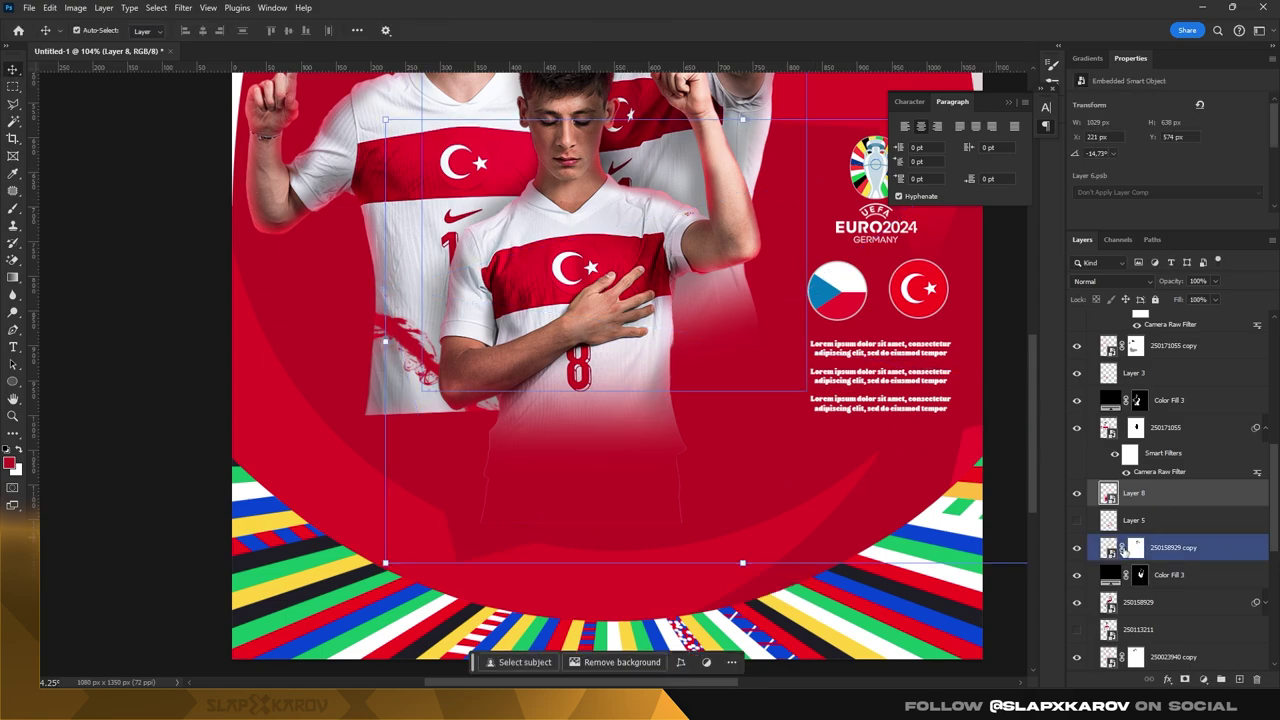
ctrl+click(1108, 548)
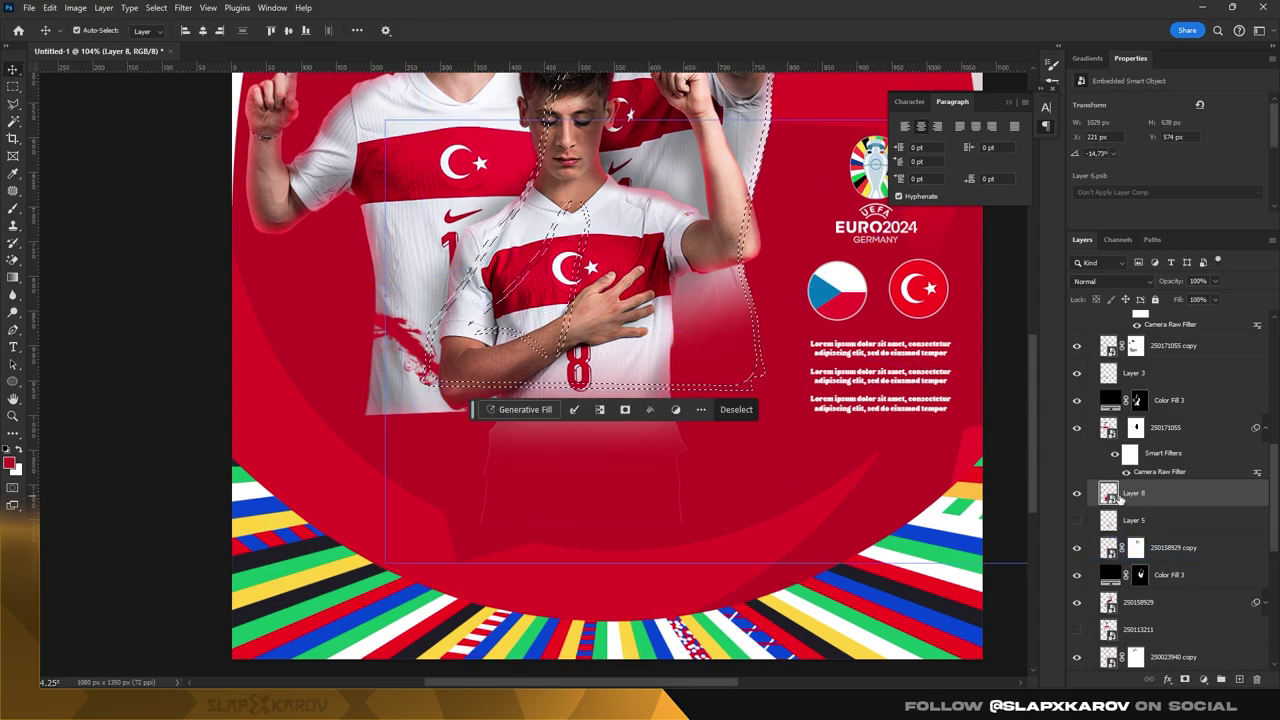
click(1185, 679)
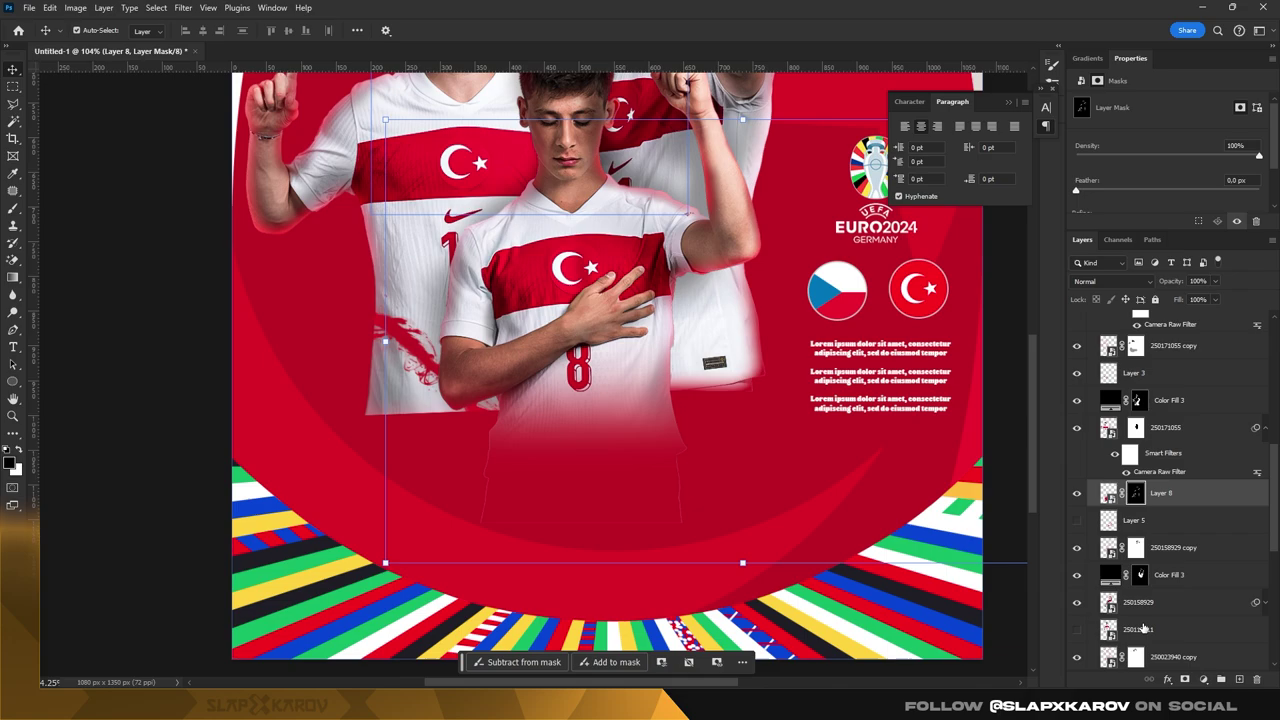
key(ctrl+z)
click(1077, 496)
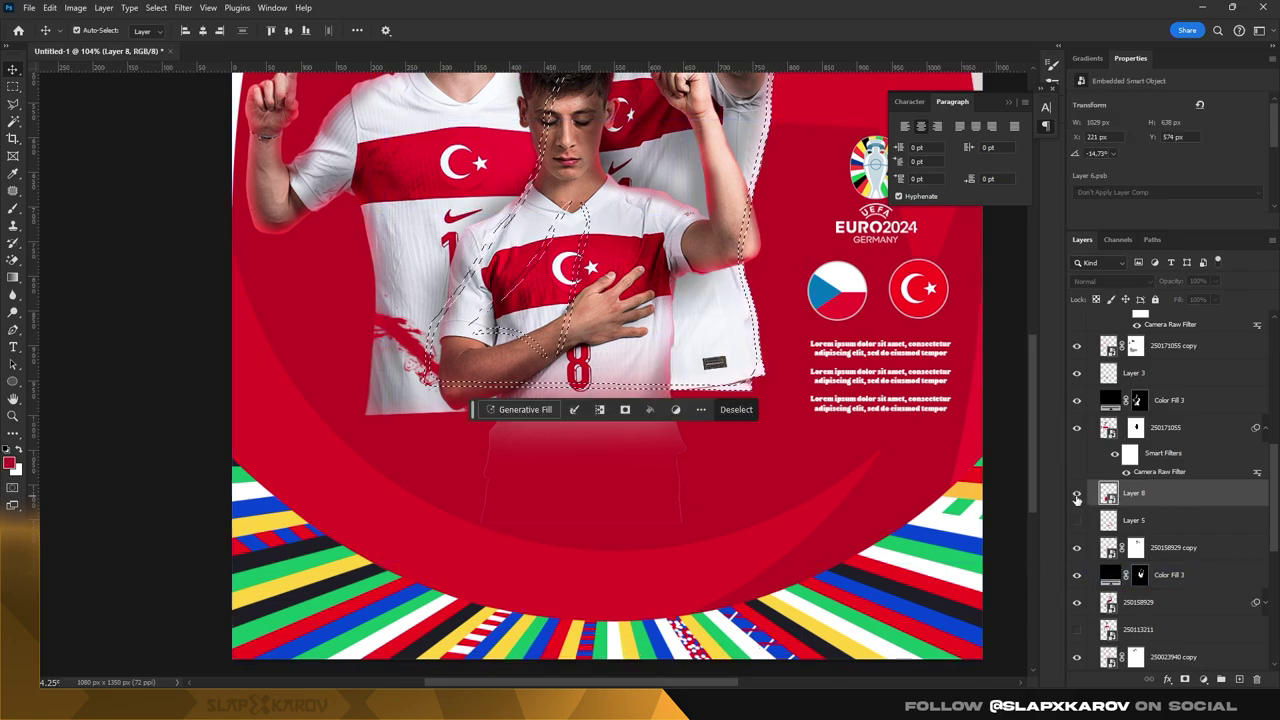
click(1077, 496)
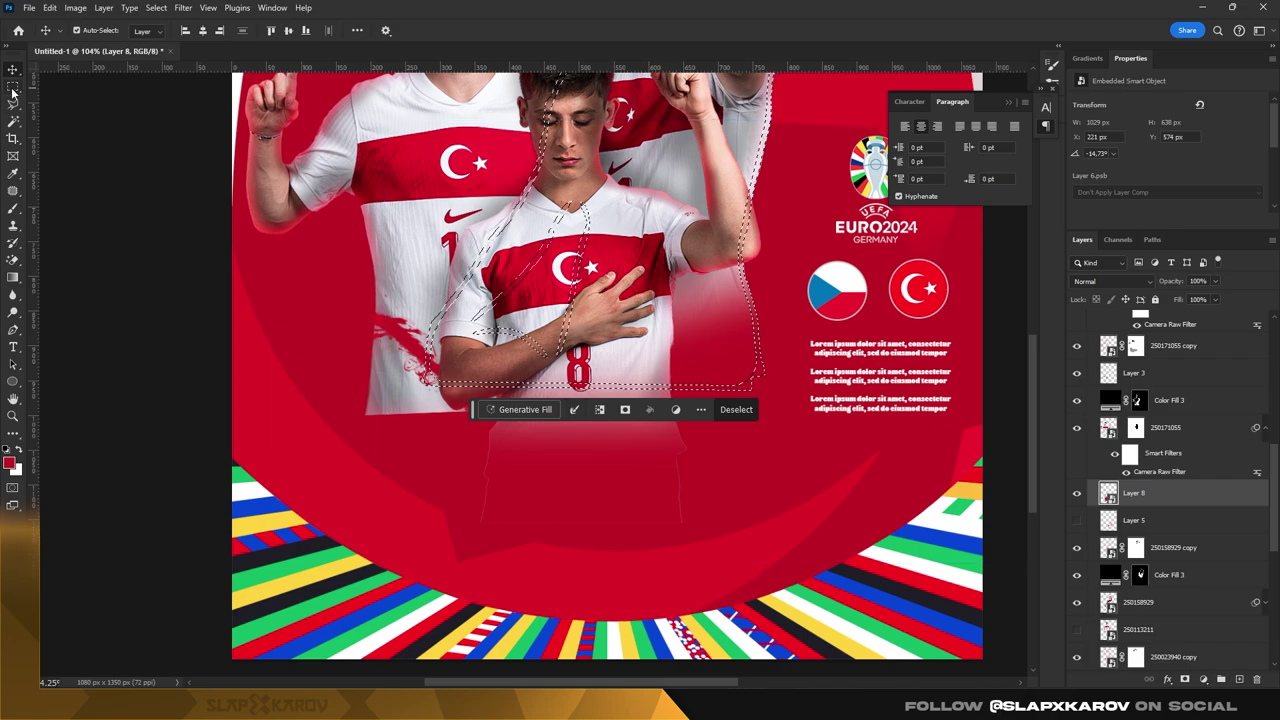
- Deselect, zoom out to the whole poster and toggle Layer 8 to compare
key(z)
key(ctrl+d)
drag(540, 454, 702, 168)
click(1140, 602)
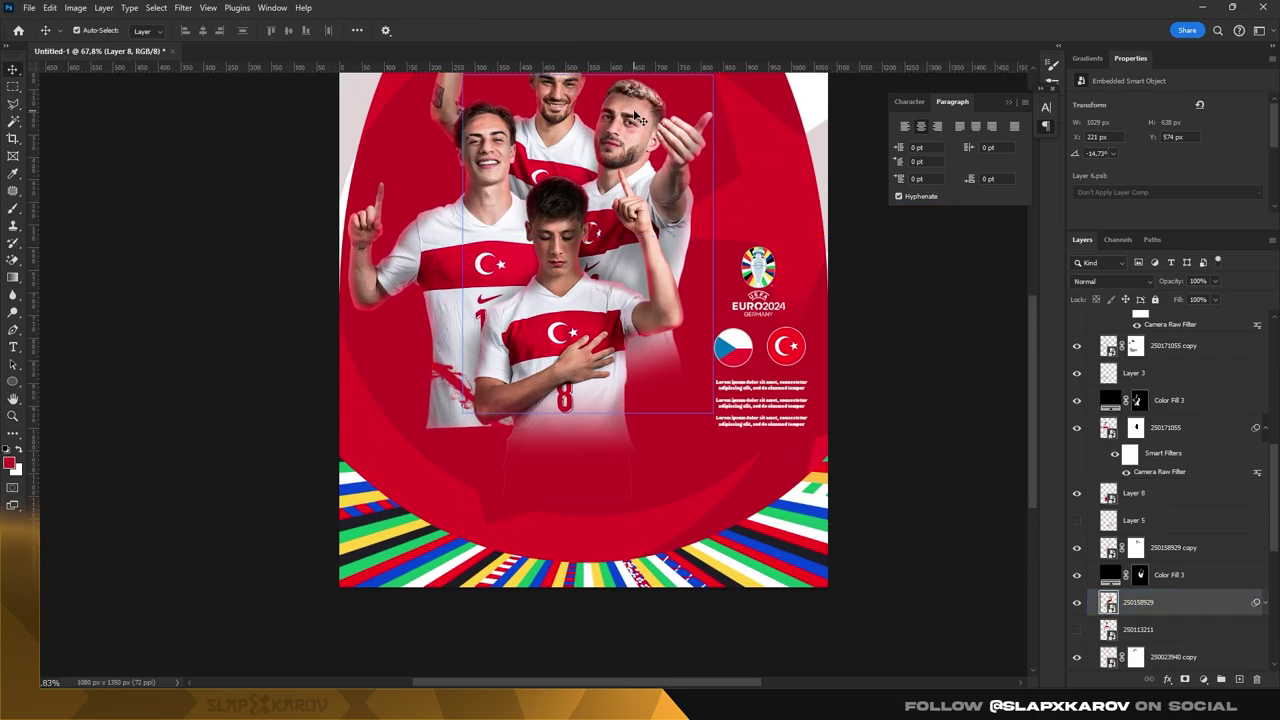
key(v)
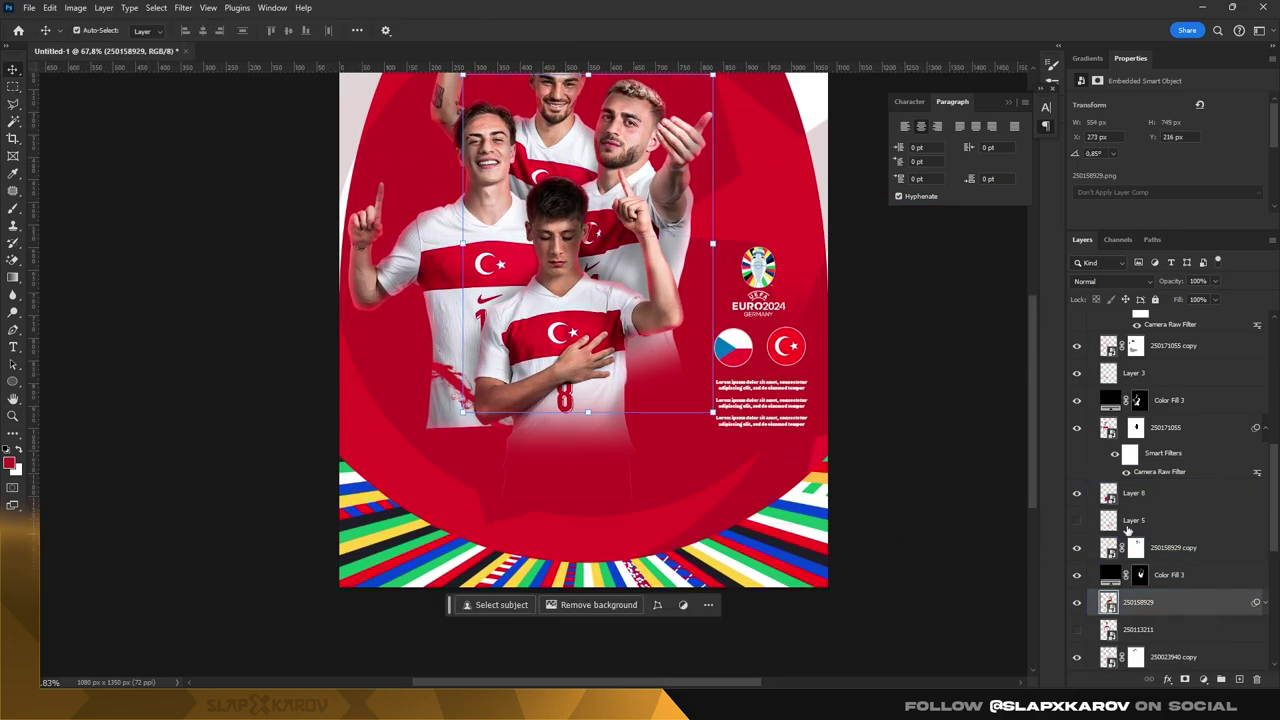
click(1130, 493)
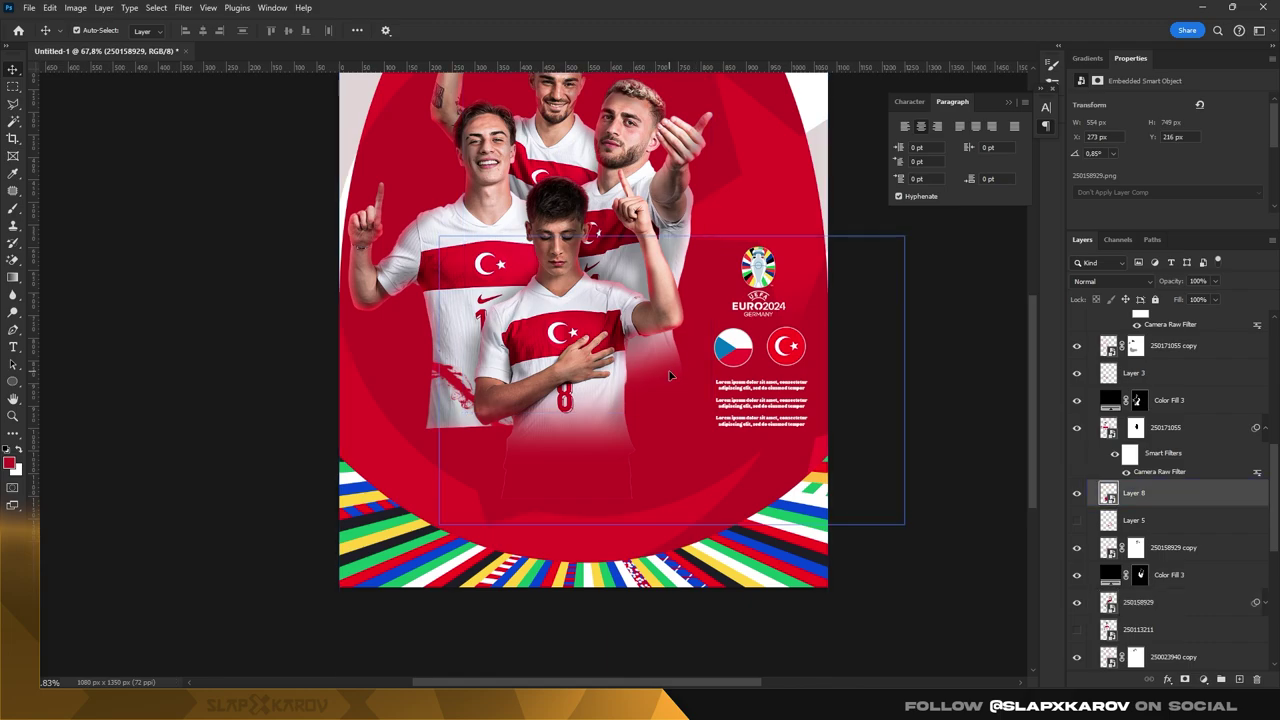
click(1077, 493)
- Mask Layer 8 to the players' outline loaded from the 250158929 layer thumbnail
click(600, 250)
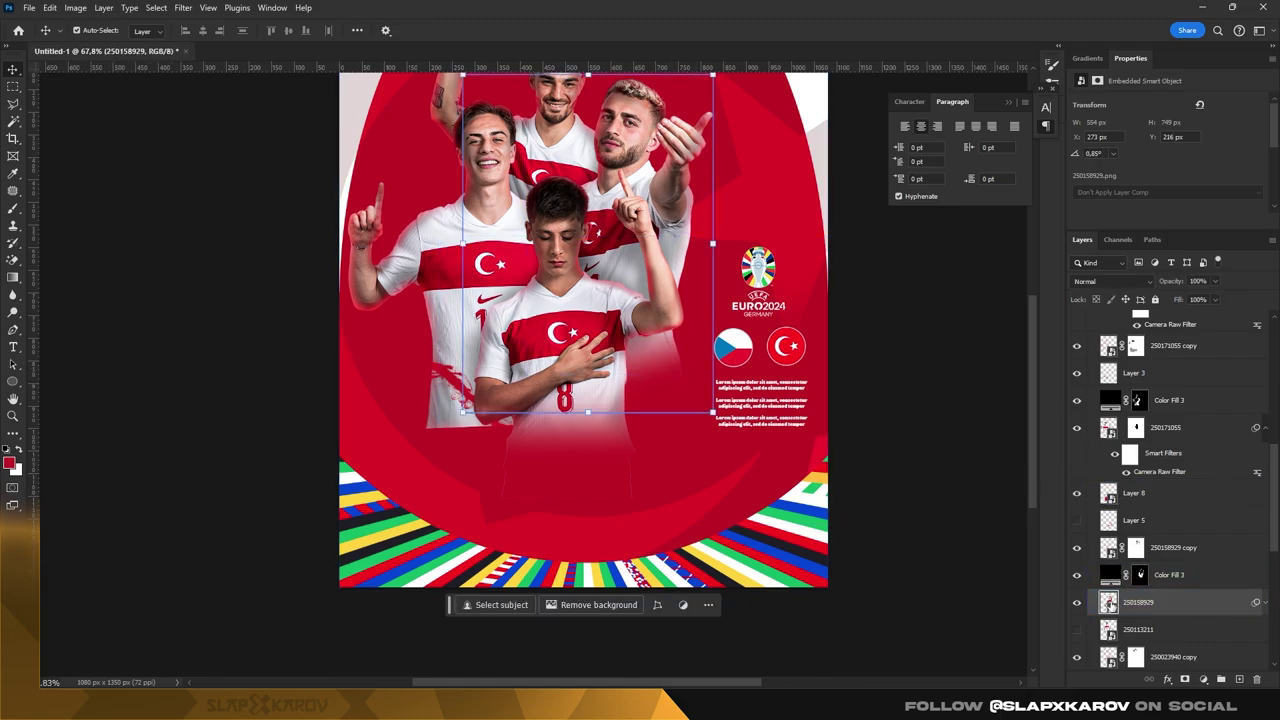
ctrl+click(1108, 602)
click(1130, 493)
click(1077, 493)
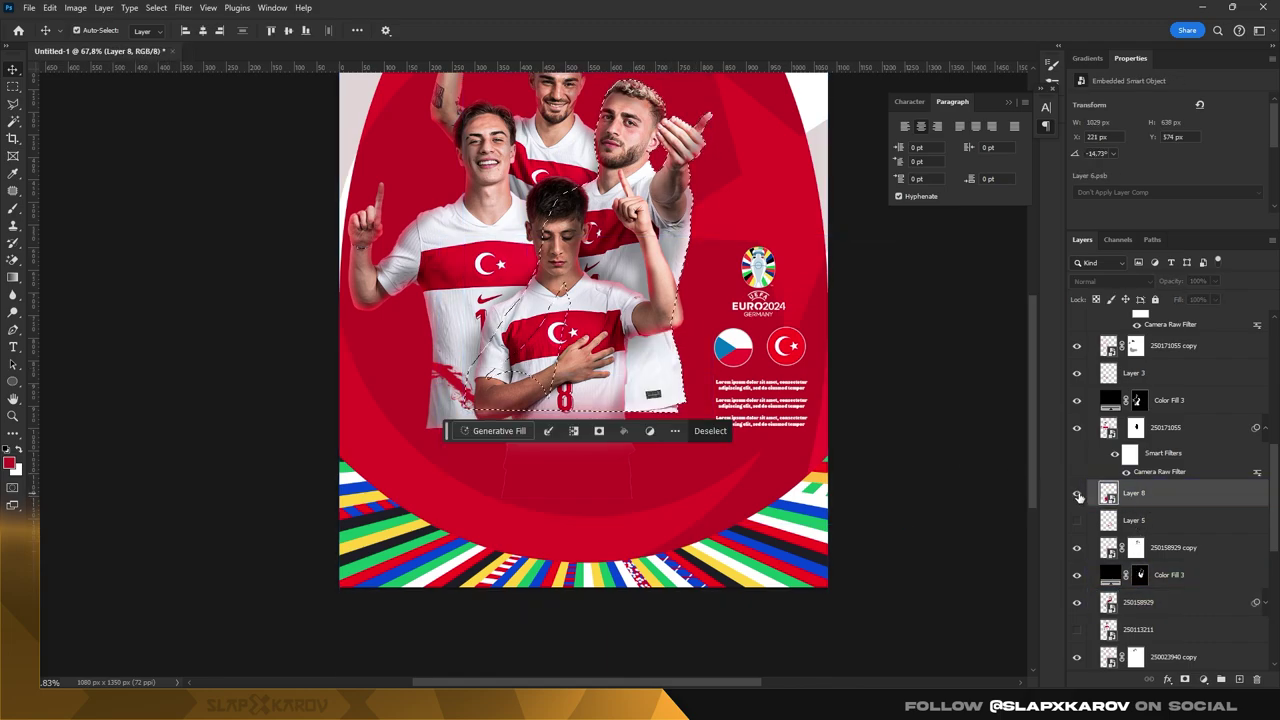
click(1186, 679)
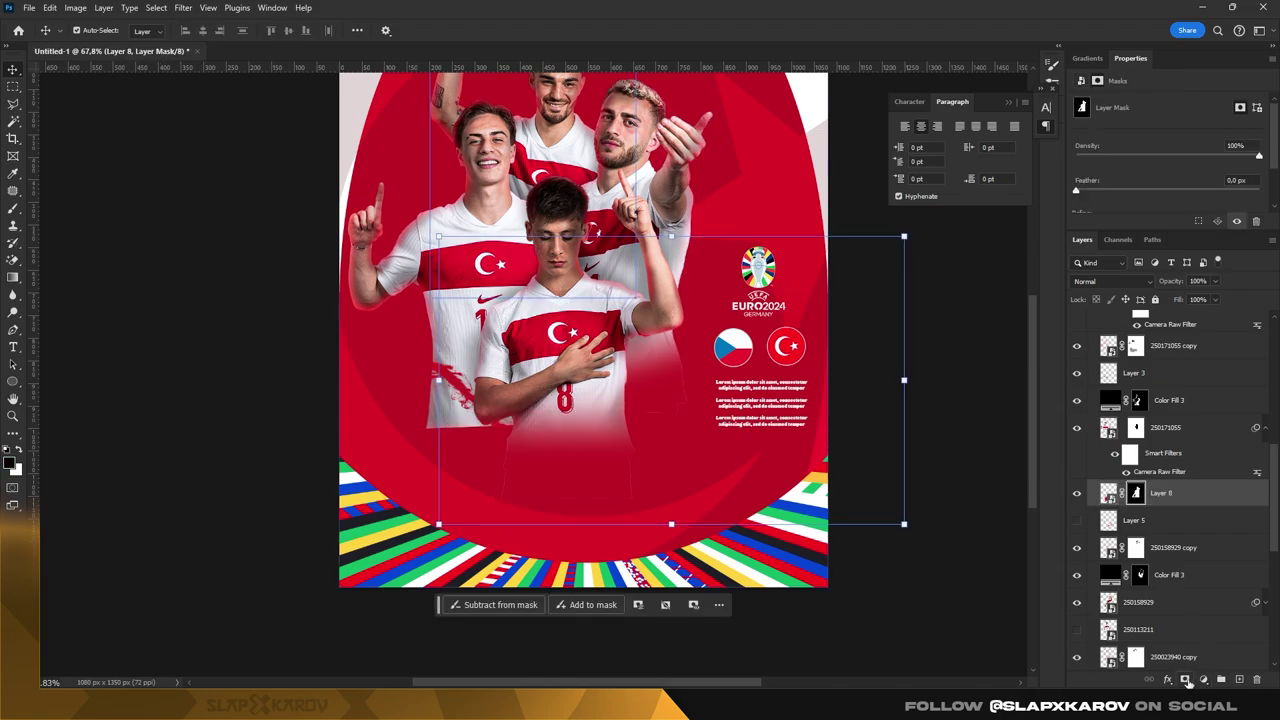
key(z)
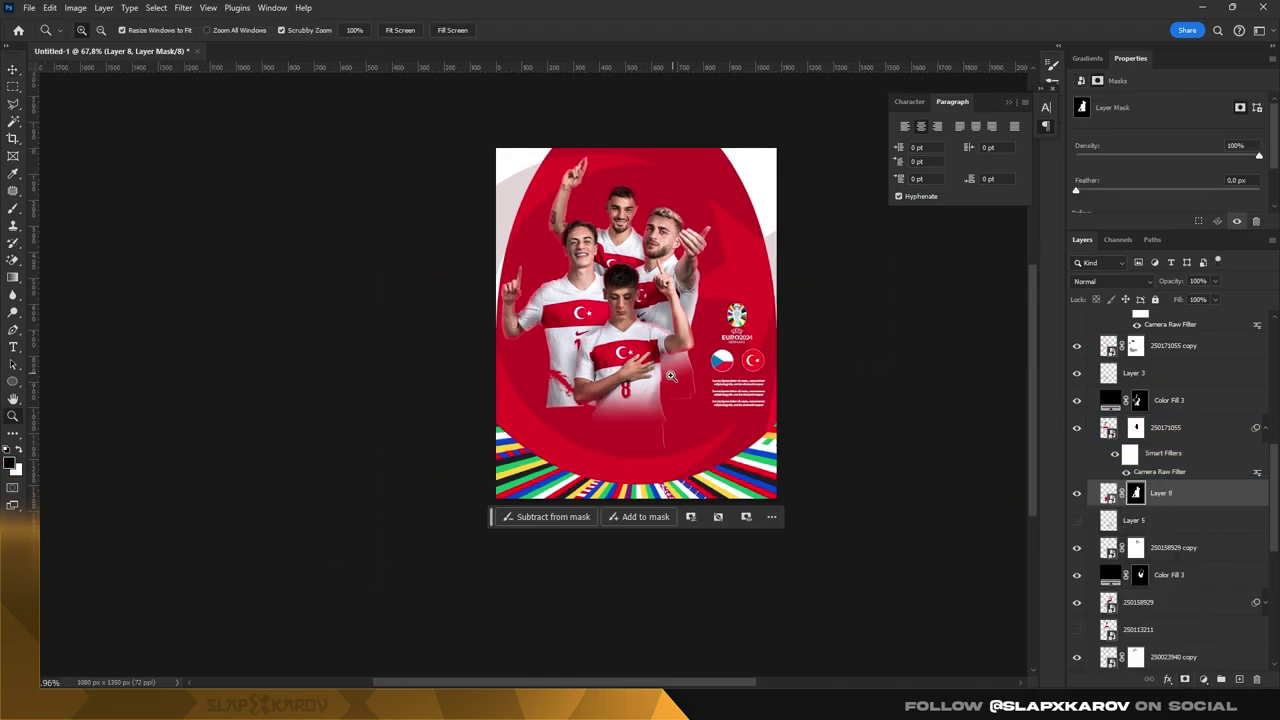
drag(680, 404, 690, 372)
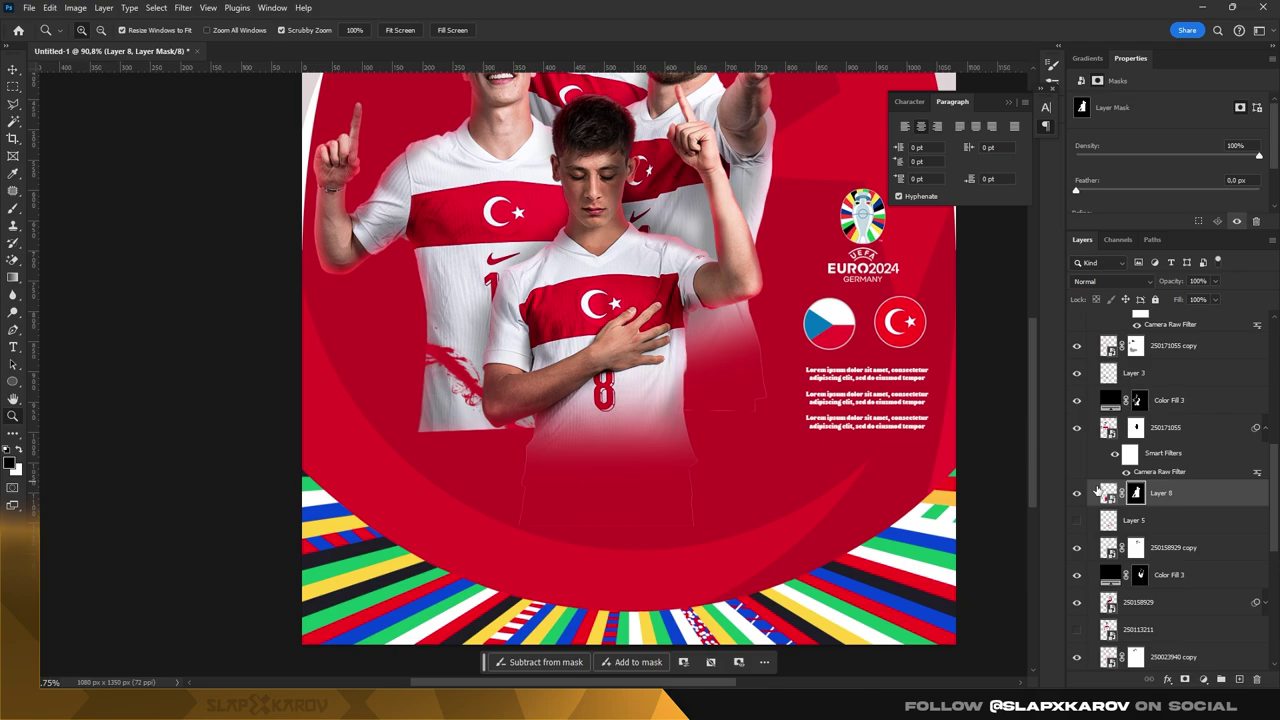
- Delete the empty Layer 3
click(1108, 492)
key(v)
click(461, 318)
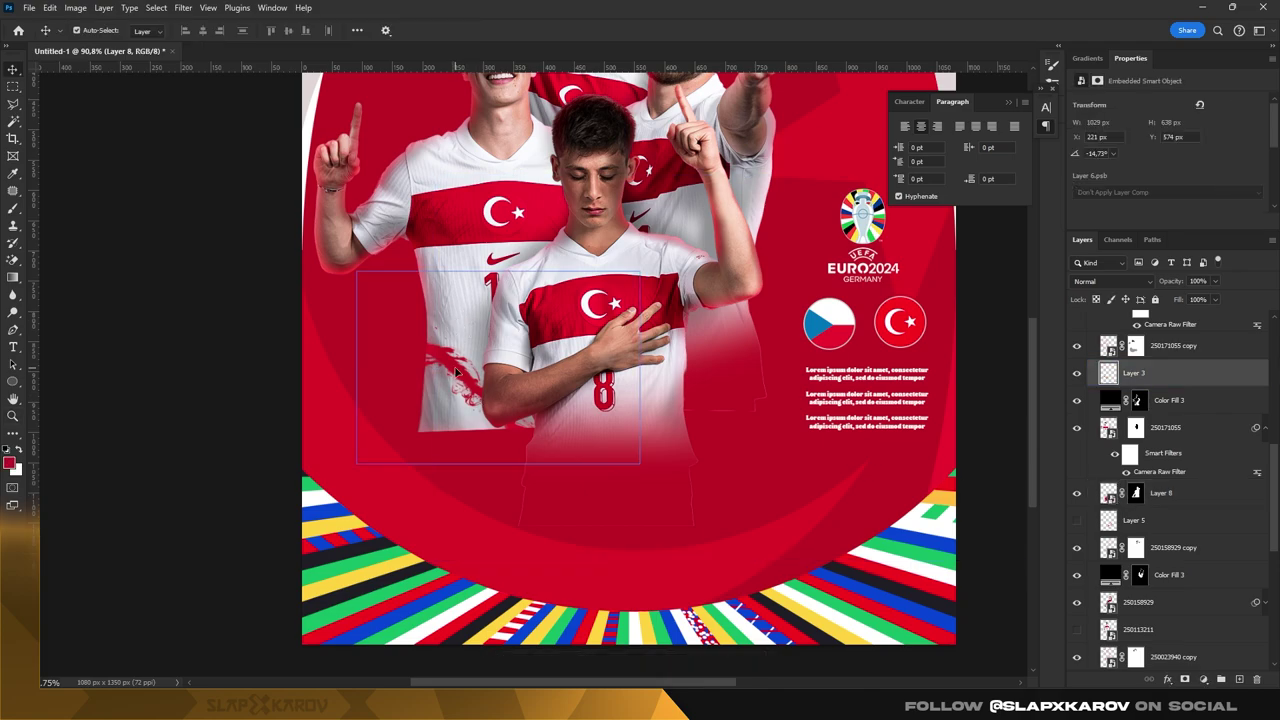
key(Delete)
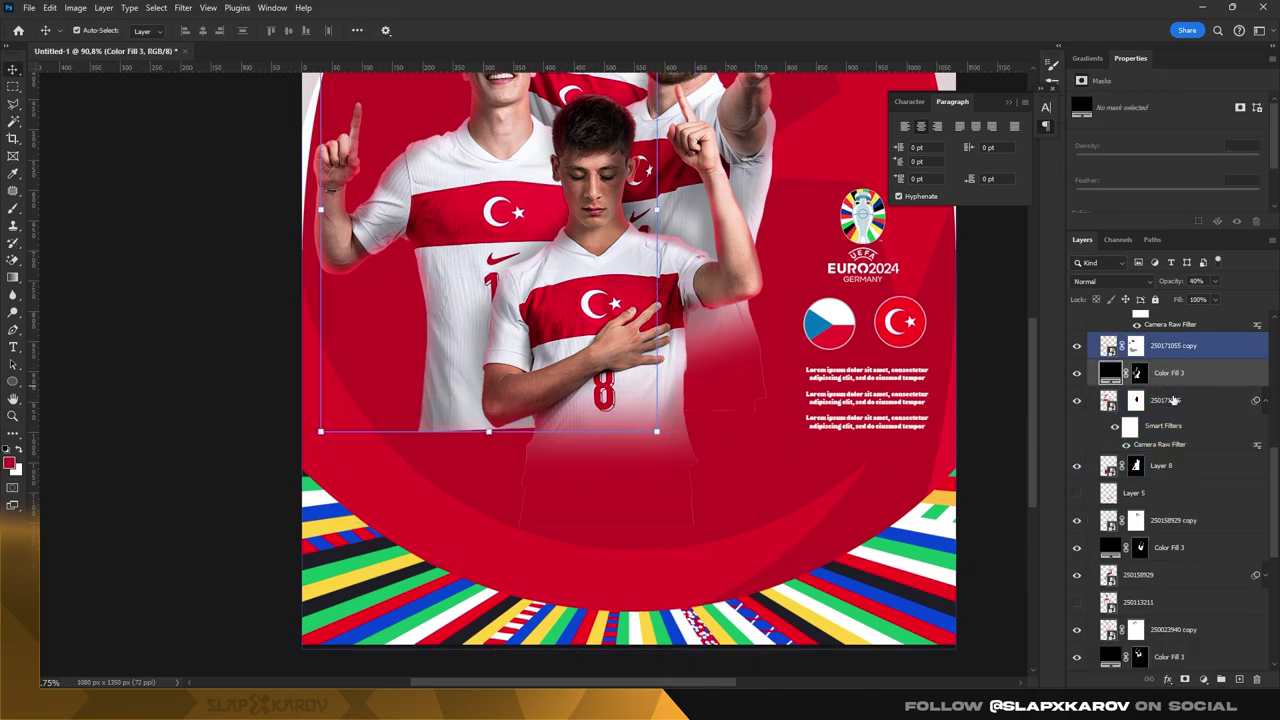
- Duplicate the 250171055 copy layer as Layer 9 and remove its layer mask
scroll(1160, 395, up, 2)
click(1172, 389)
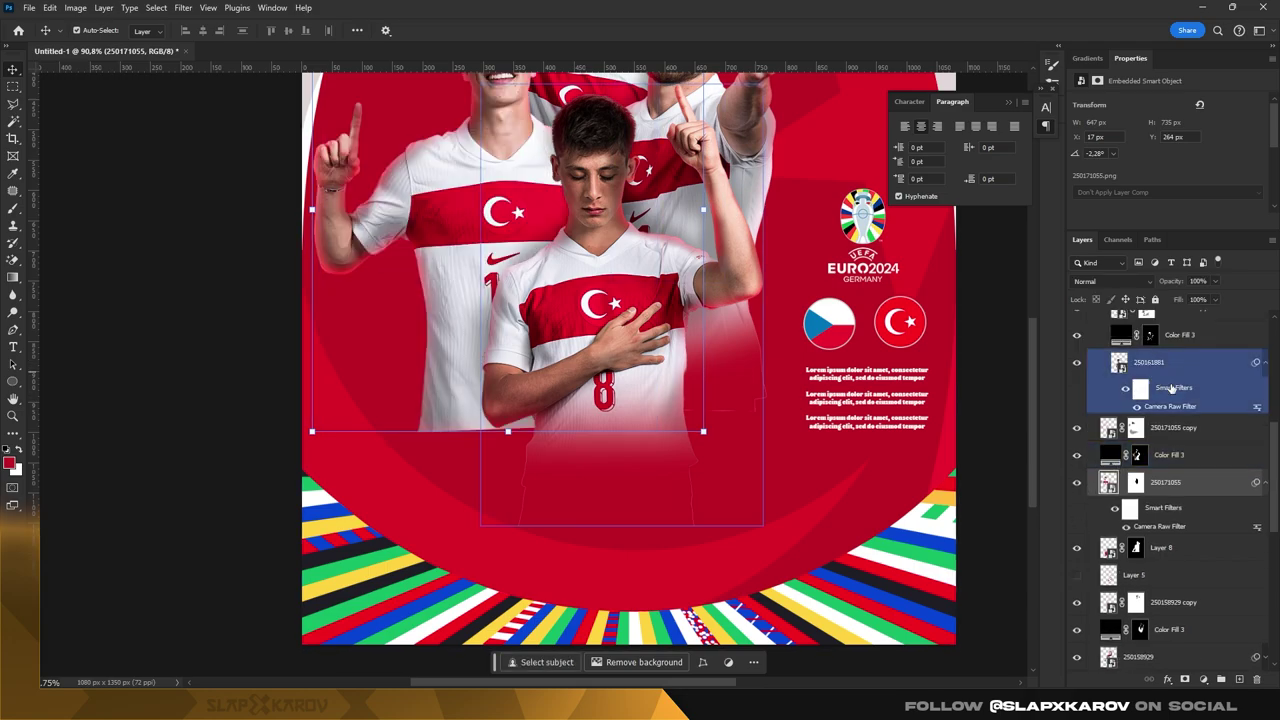
click(1161, 383)
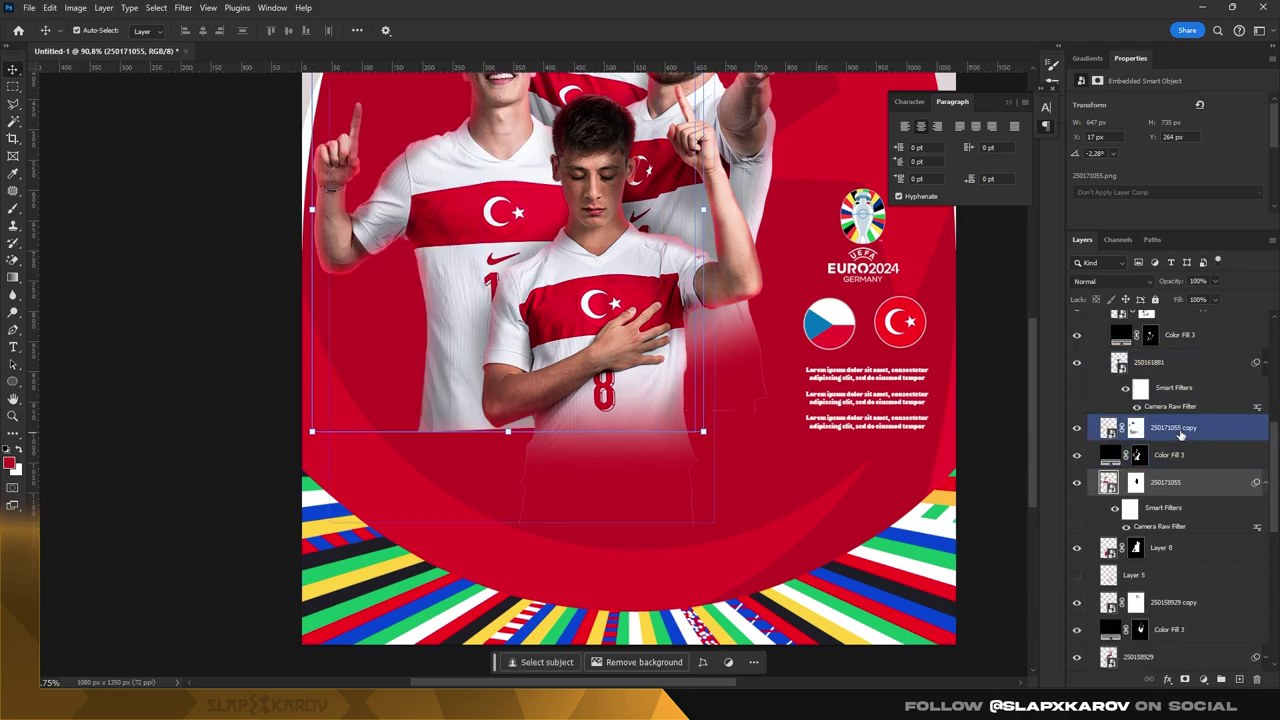
click(1076, 364)
click(1170, 430)
key(ctrl+j)
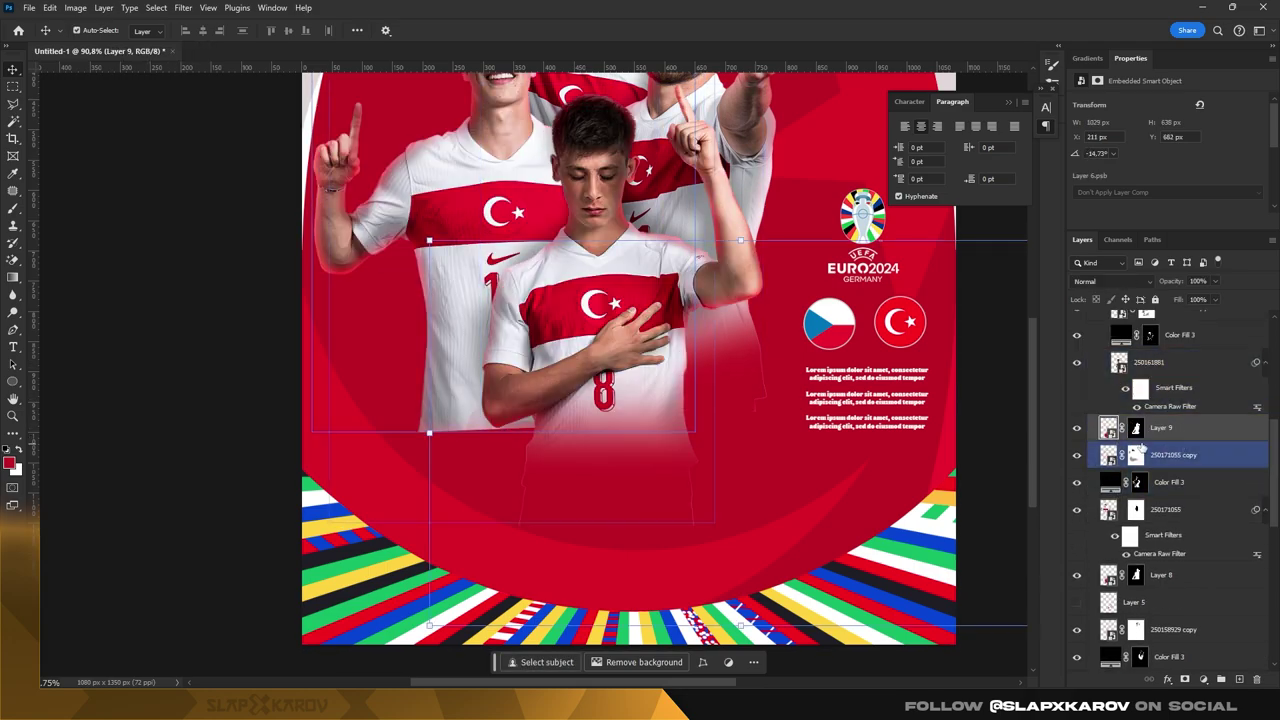
right_click(1134, 430)
click(1161, 455)
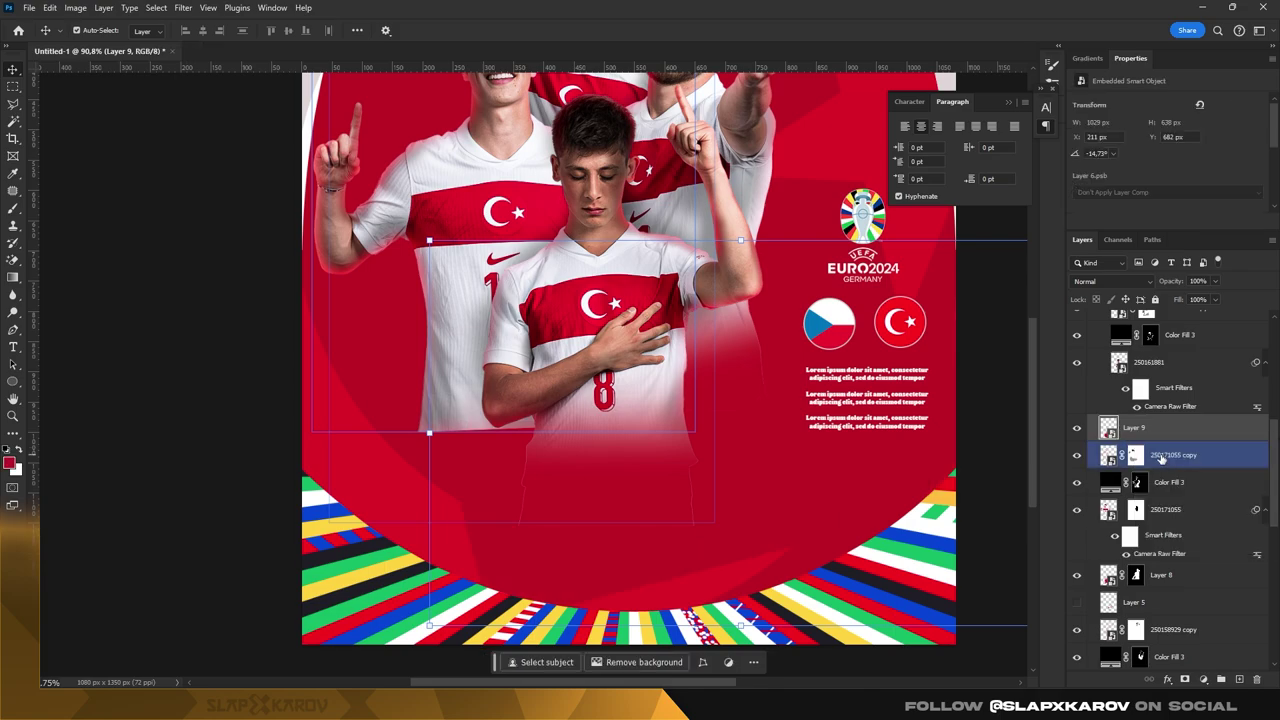
- Move Layer 9 across the players and mask it to the players' outline
key(ctrl+t)
mouse_move(668, 385)
mouse_down()
mouse_move(432, 383)
mouse_move(524, 398)
mouse_up()
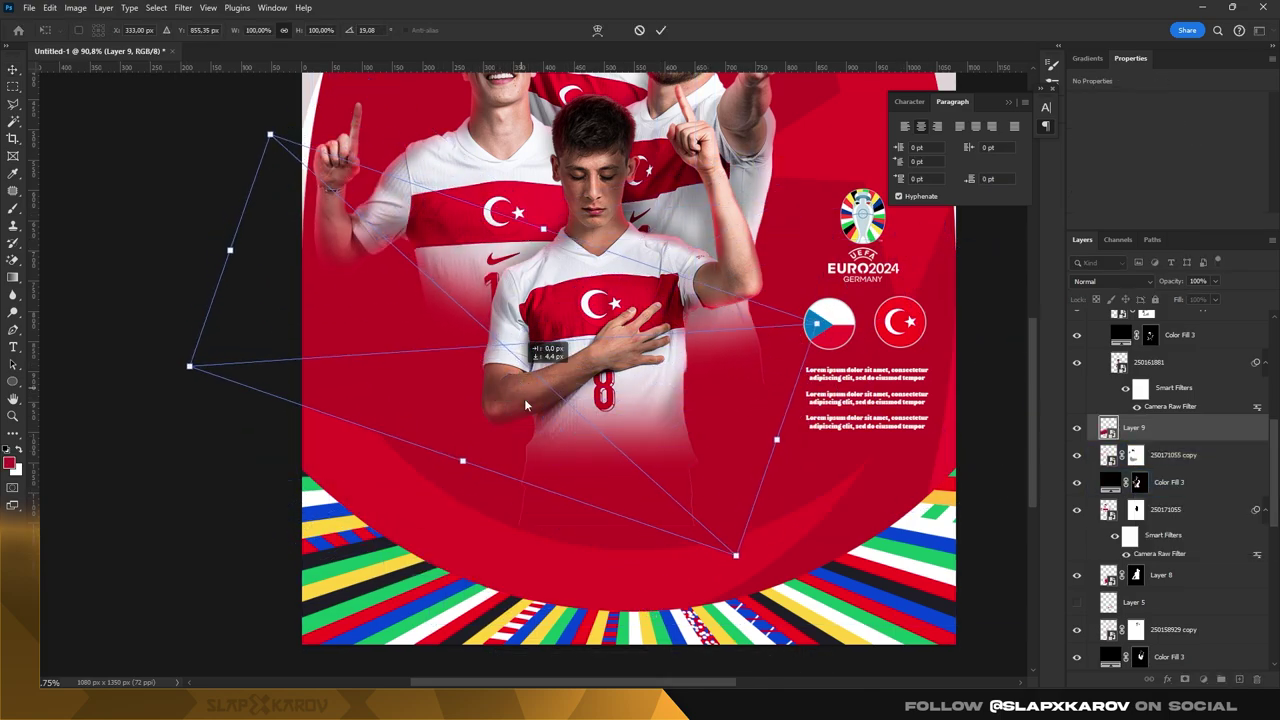
mouse_move(524, 398)
mouse_down()
mouse_move(550, 458)
mouse_move(605, 365)
mouse_move(532, 444)
mouse_move(532, 429)
mouse_up()
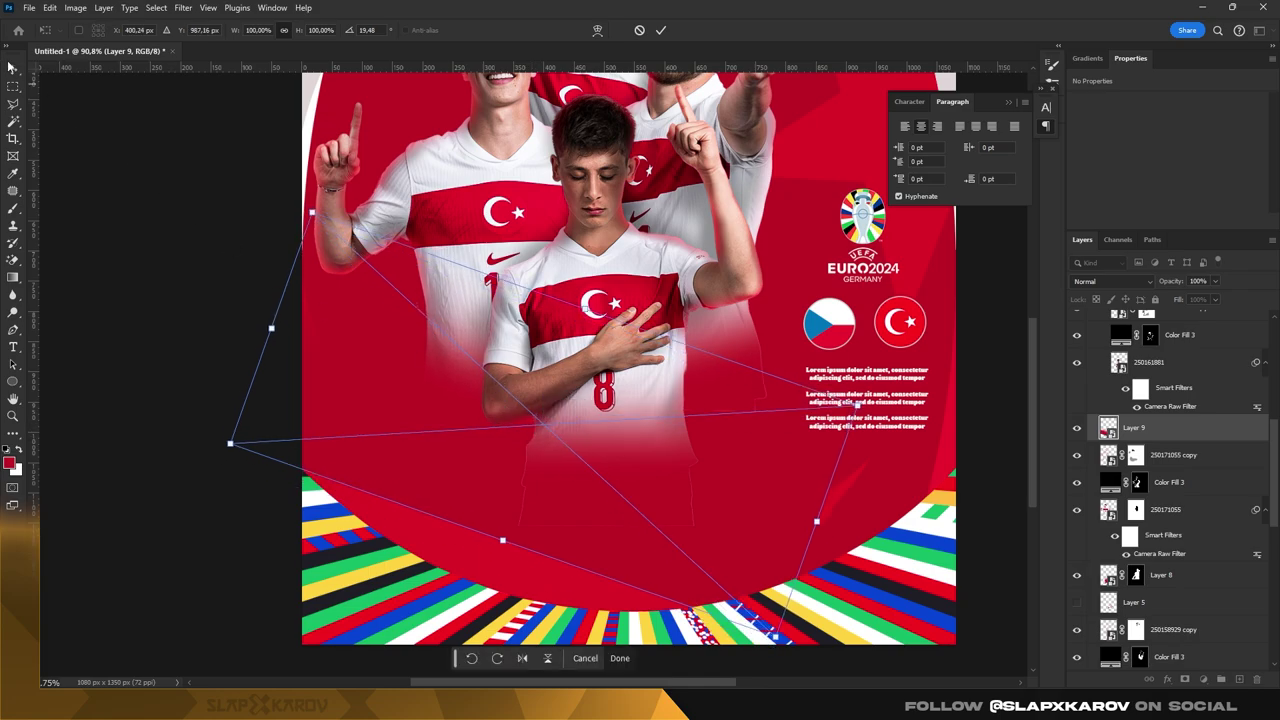
key(Return)
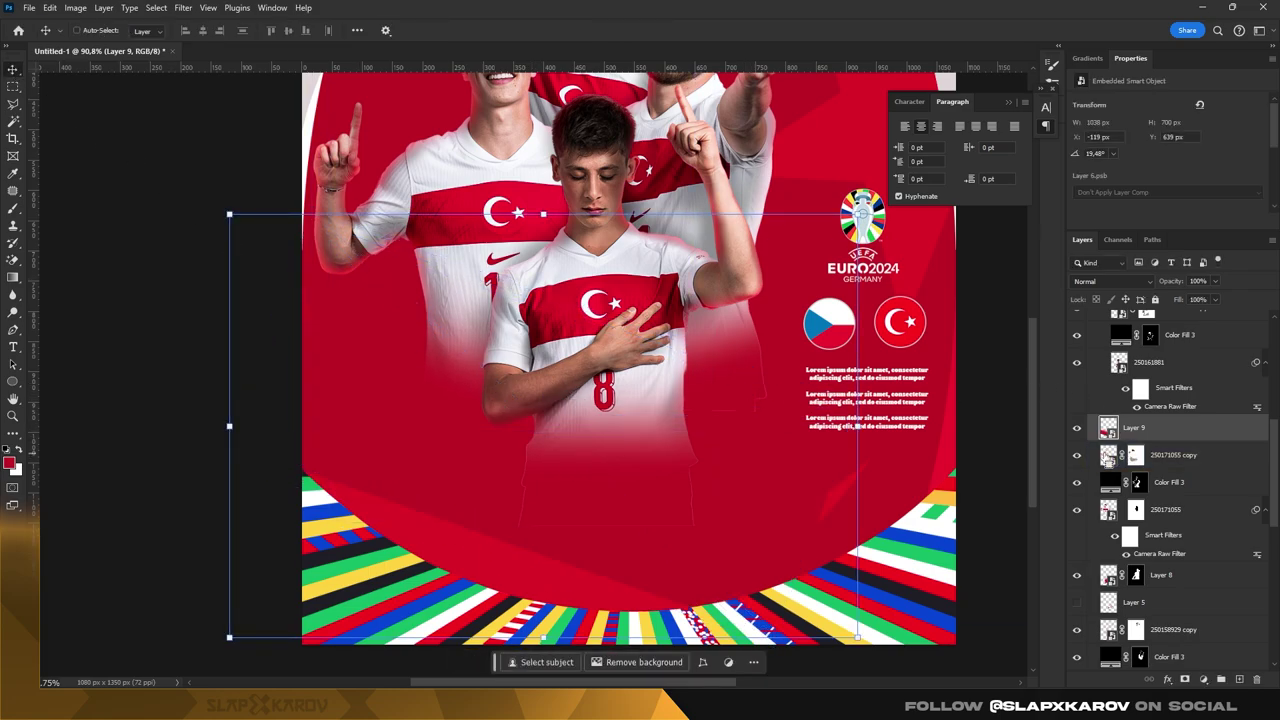
click(1165, 509)
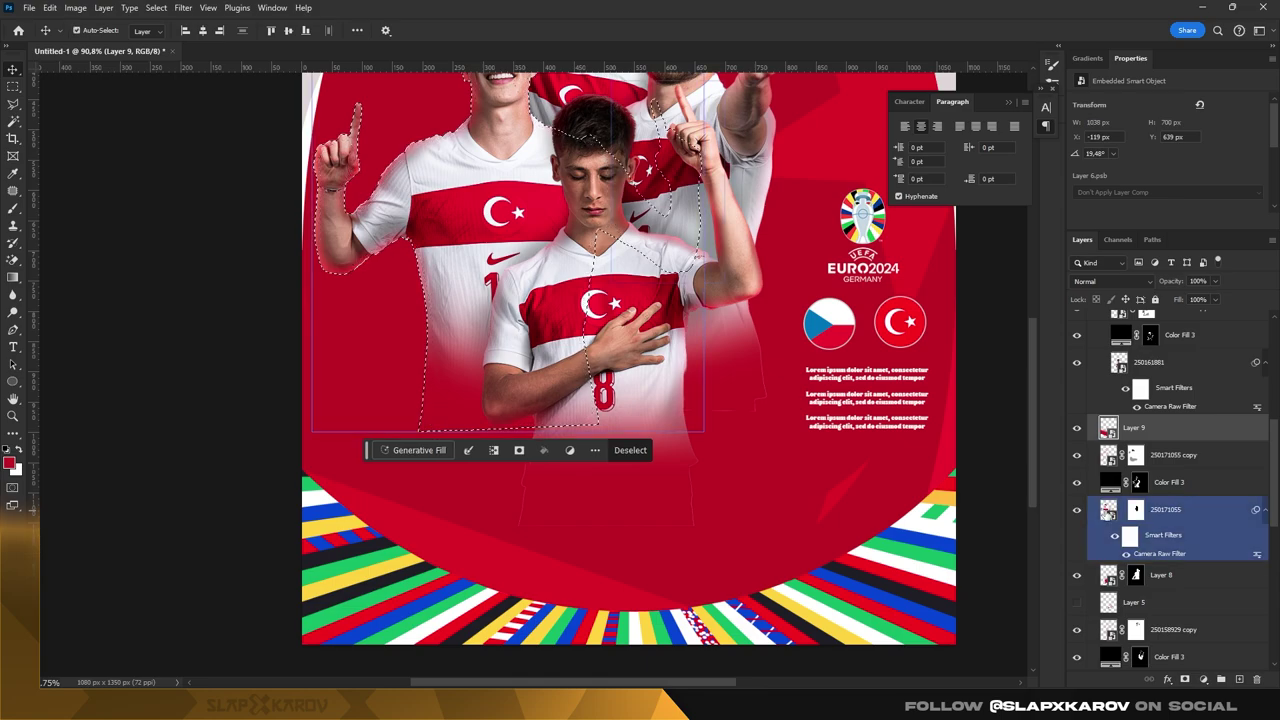
click(1185, 679)
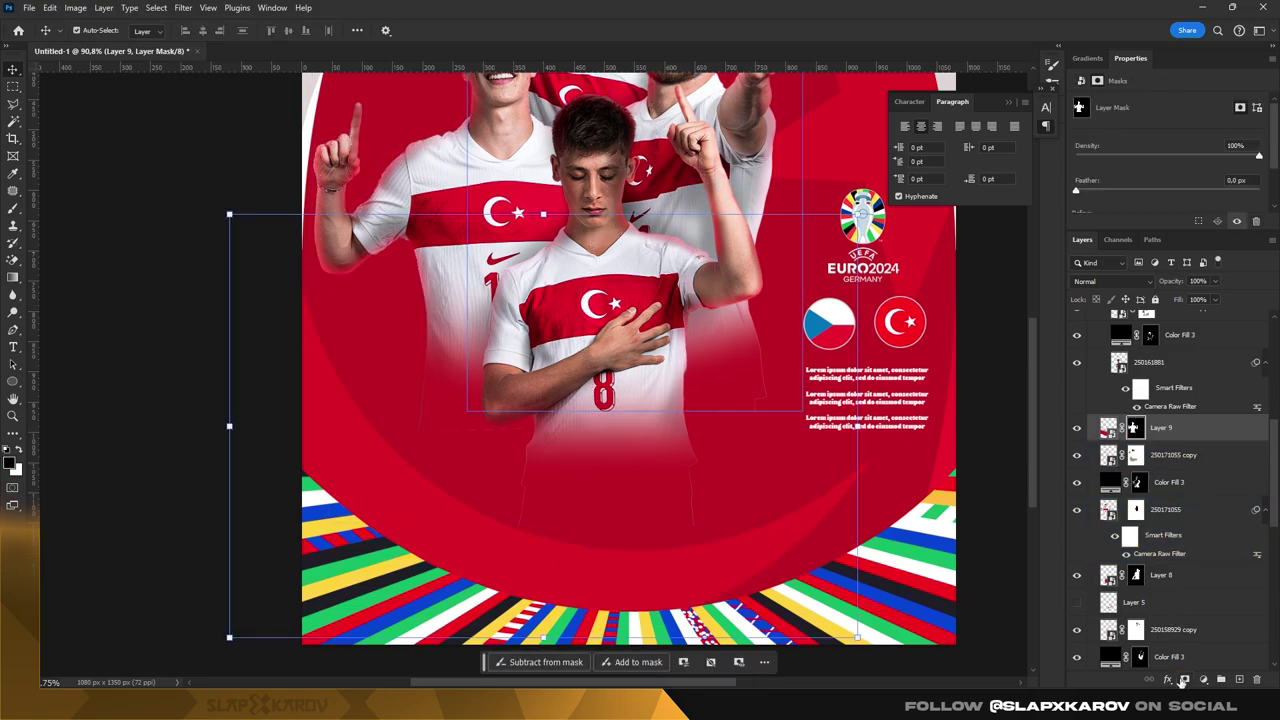
key(z)
alt+click(700, 342)
- Add a white layer mask to the 250161881 layer
click(752, 308)
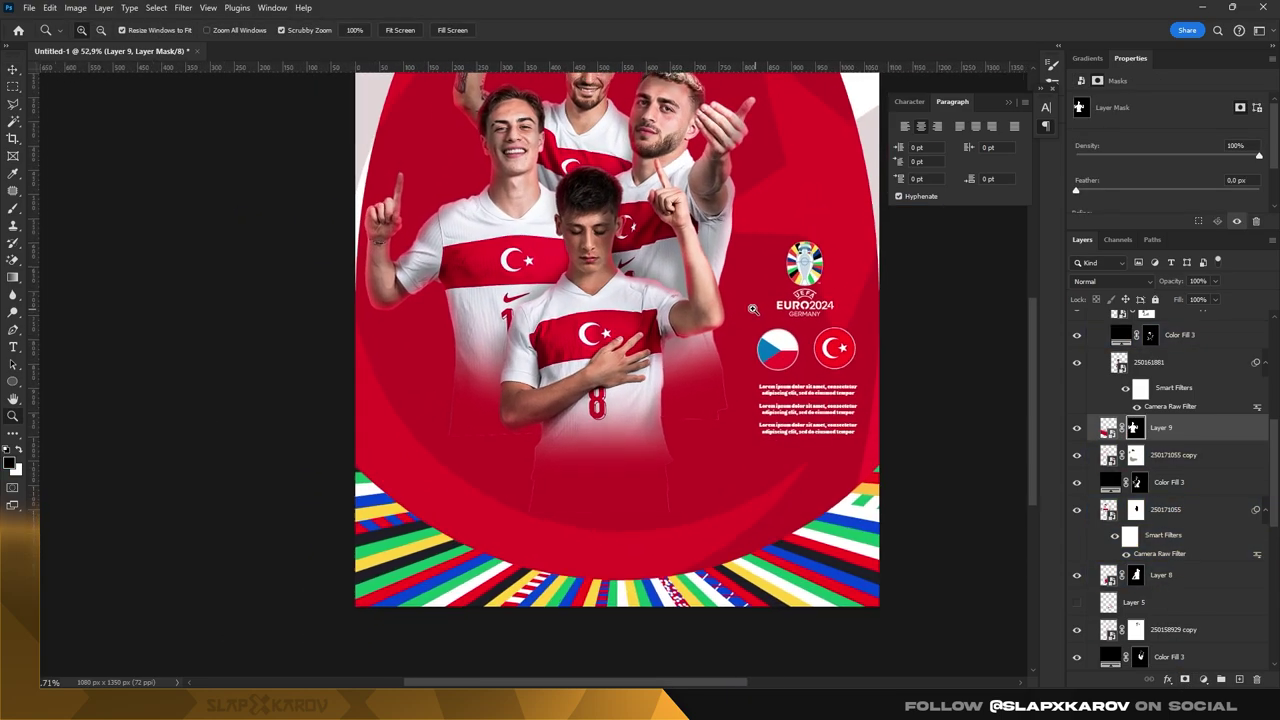
click(600, 300)
key(v)
click(1150, 362)
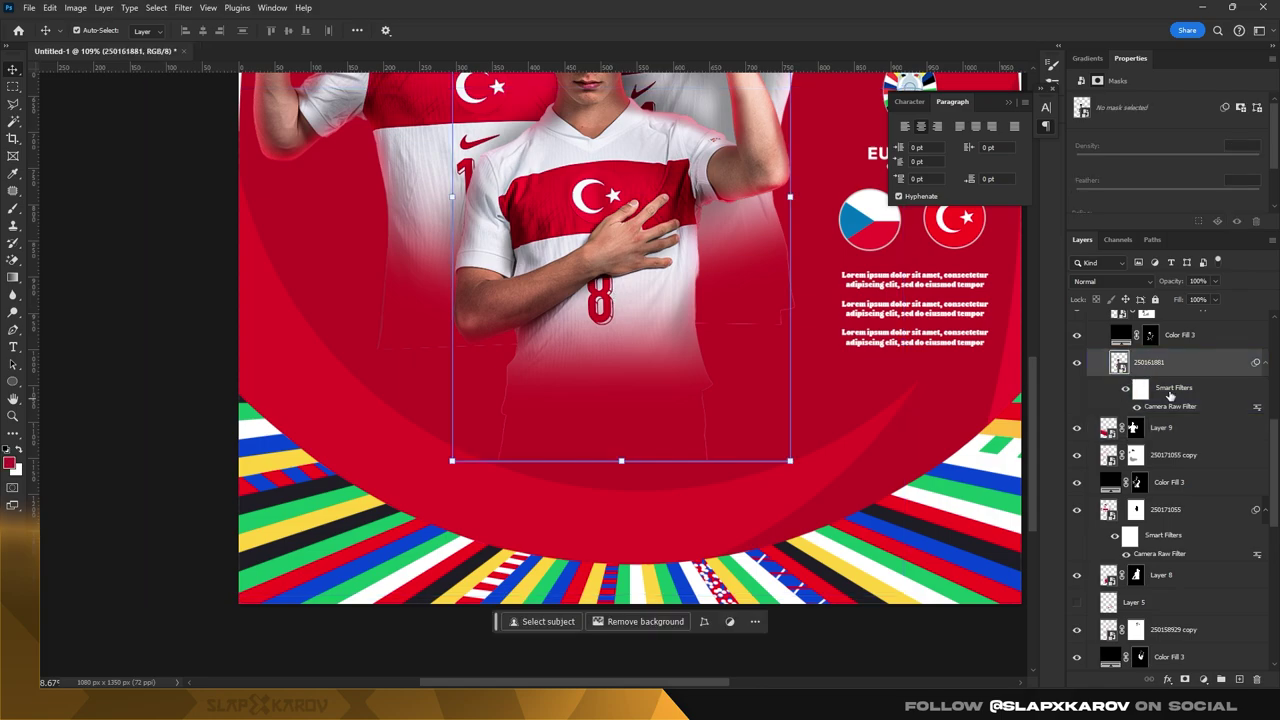
click(1185, 679)
- Zoom in on the front player's lower torso and set the brush size for mask painting
key(z)
click(730, 446)
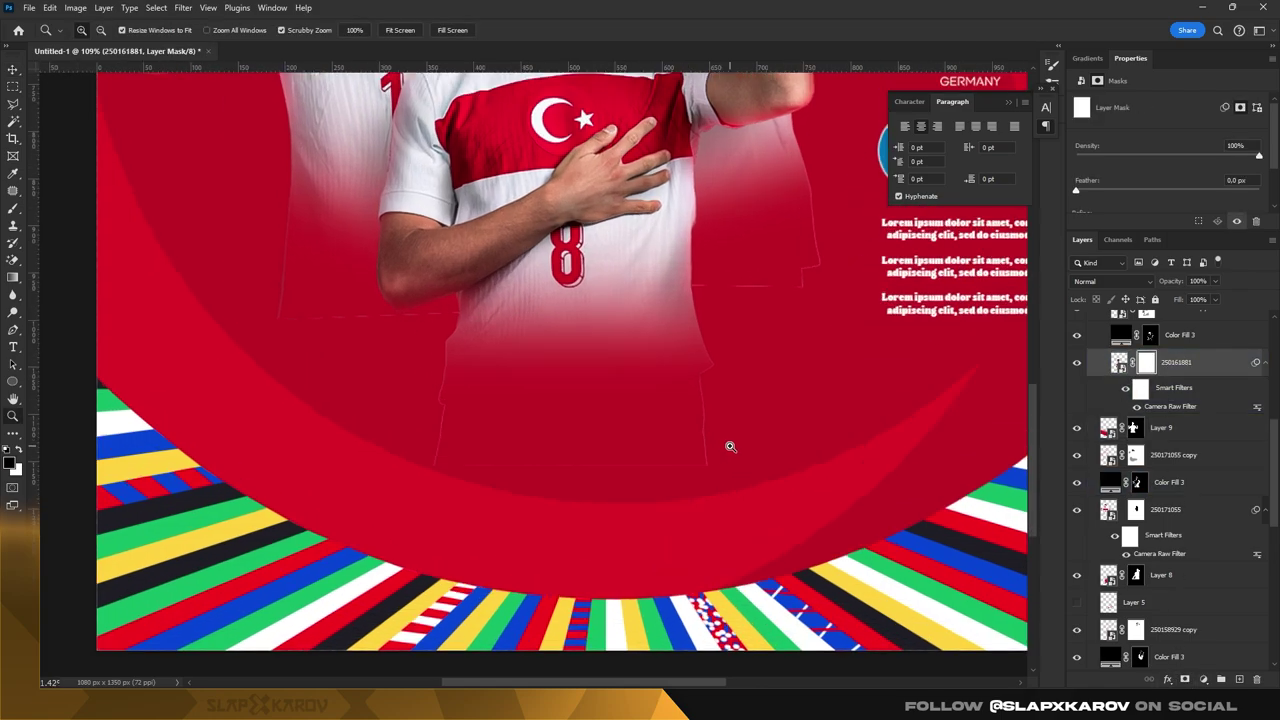
click(633, 452)
click(17, 210)
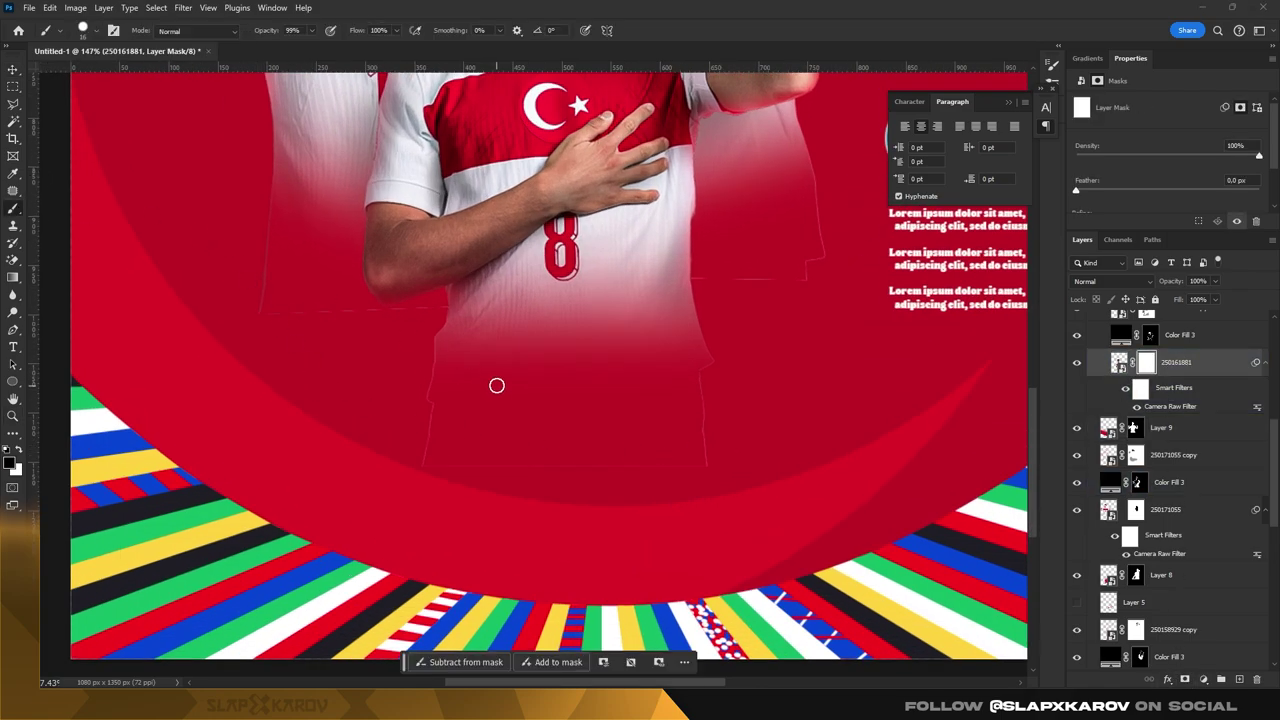
right_click(494, 380)
mouse_move(450, 393)
mouse_down()
mouse_move(432, 352)
mouse_move(452, 484)
mouse_up()
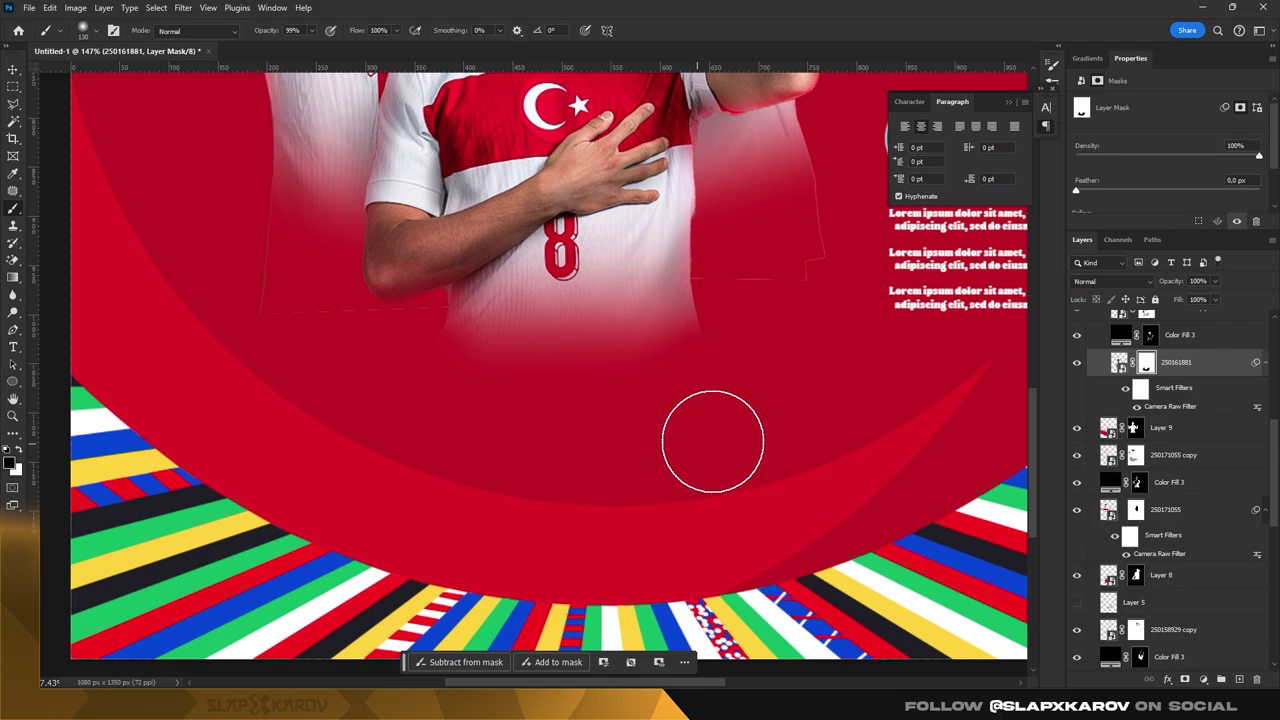
scroll(1188, 432, up, 3)
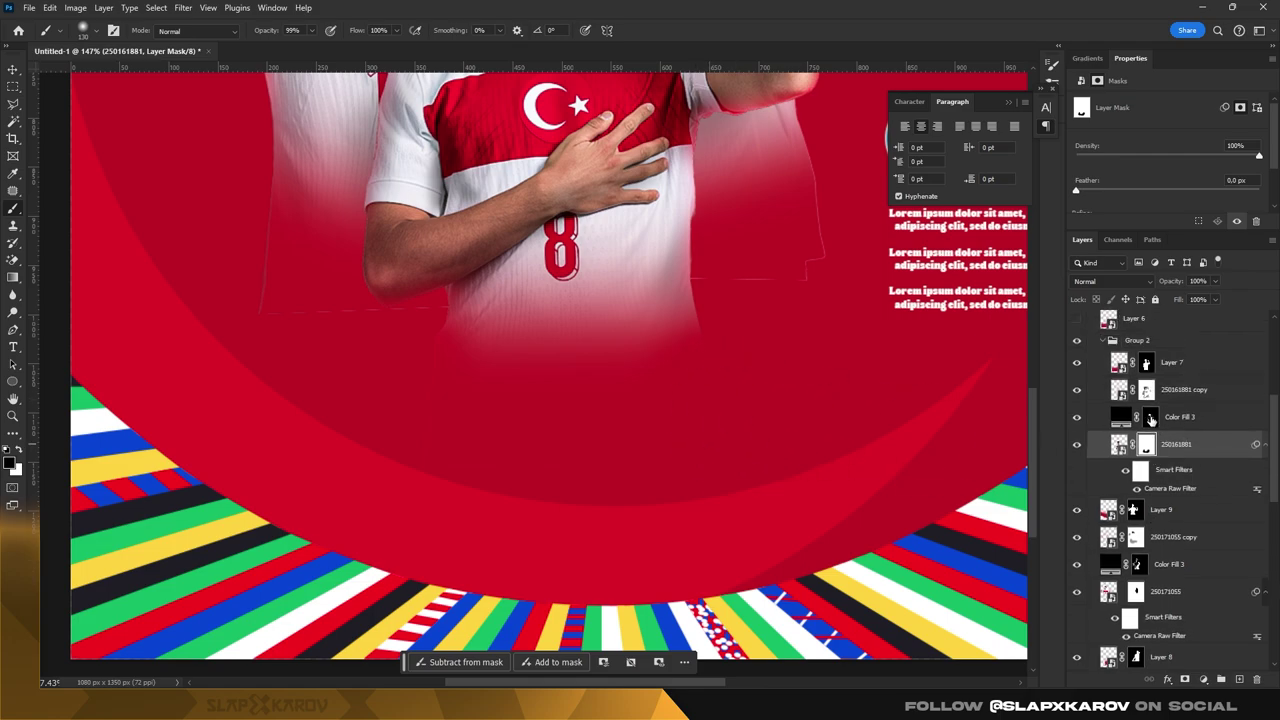
- Select the Color Fill 3 mask, then the 250161881 copy mask
click(1150, 418)
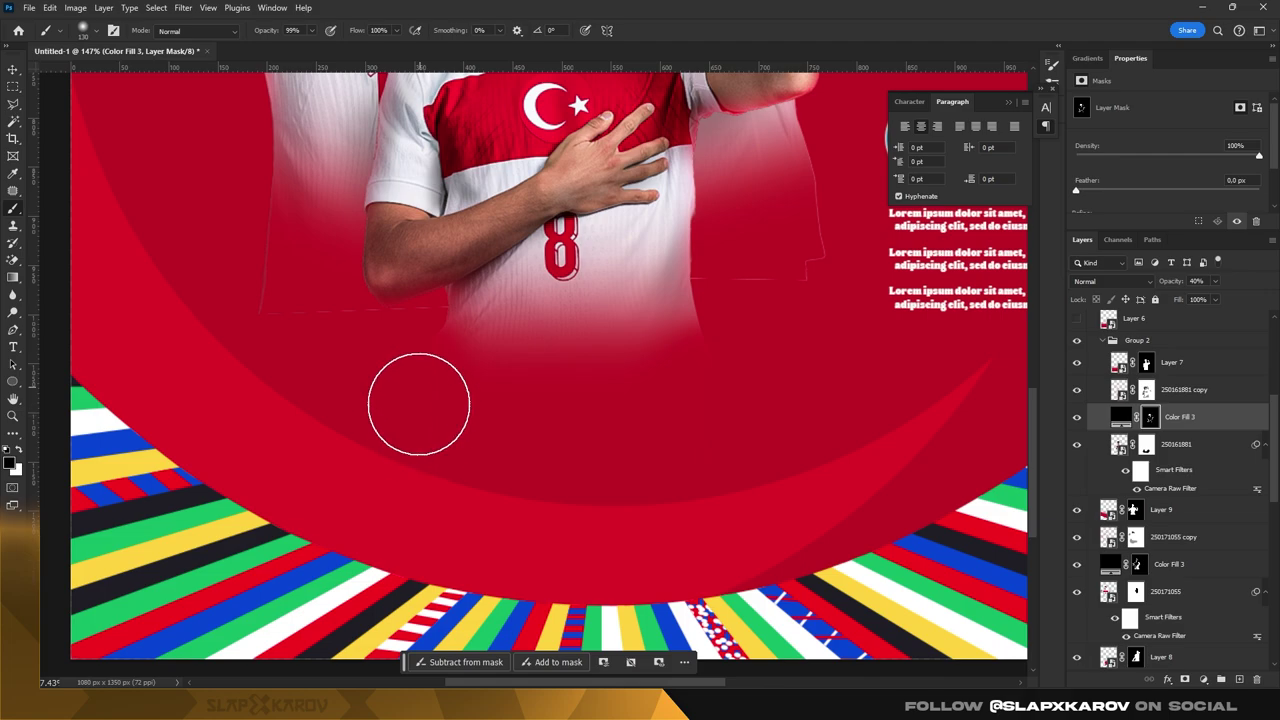
click(1147, 391)
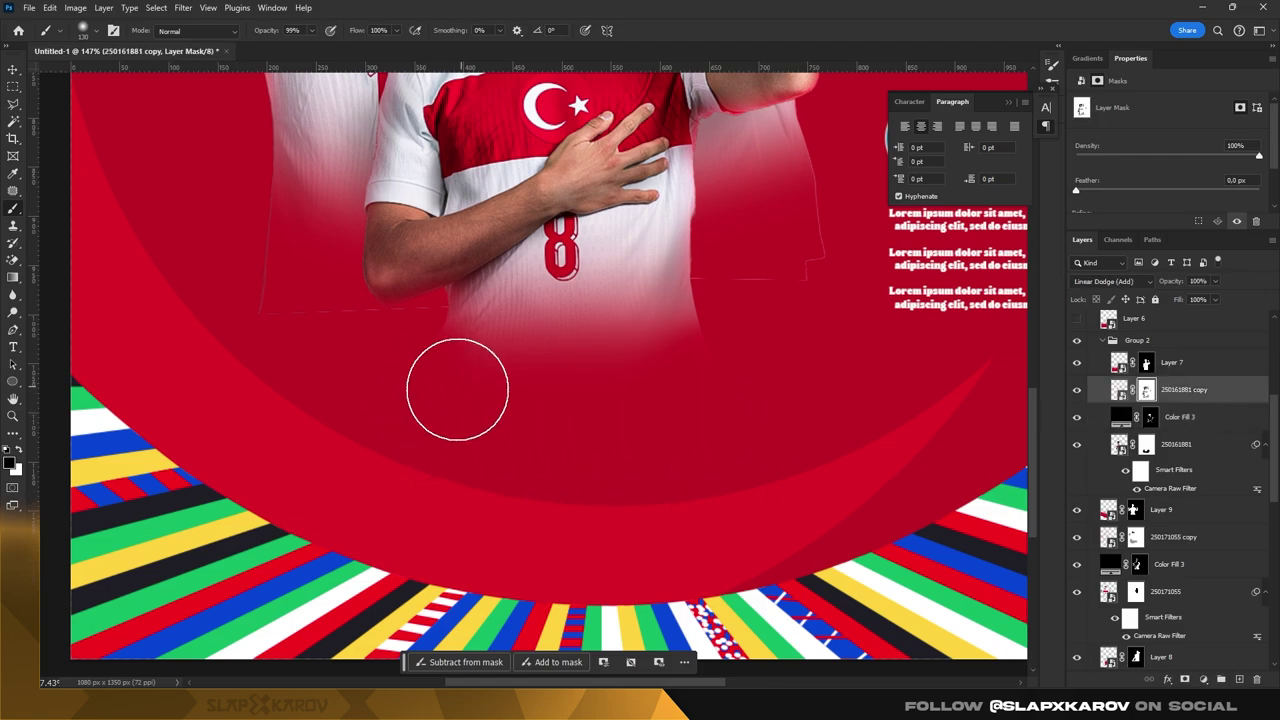
key(v)
scroll(612, 435, down, 5)
scroll(700, 380, up, 3)
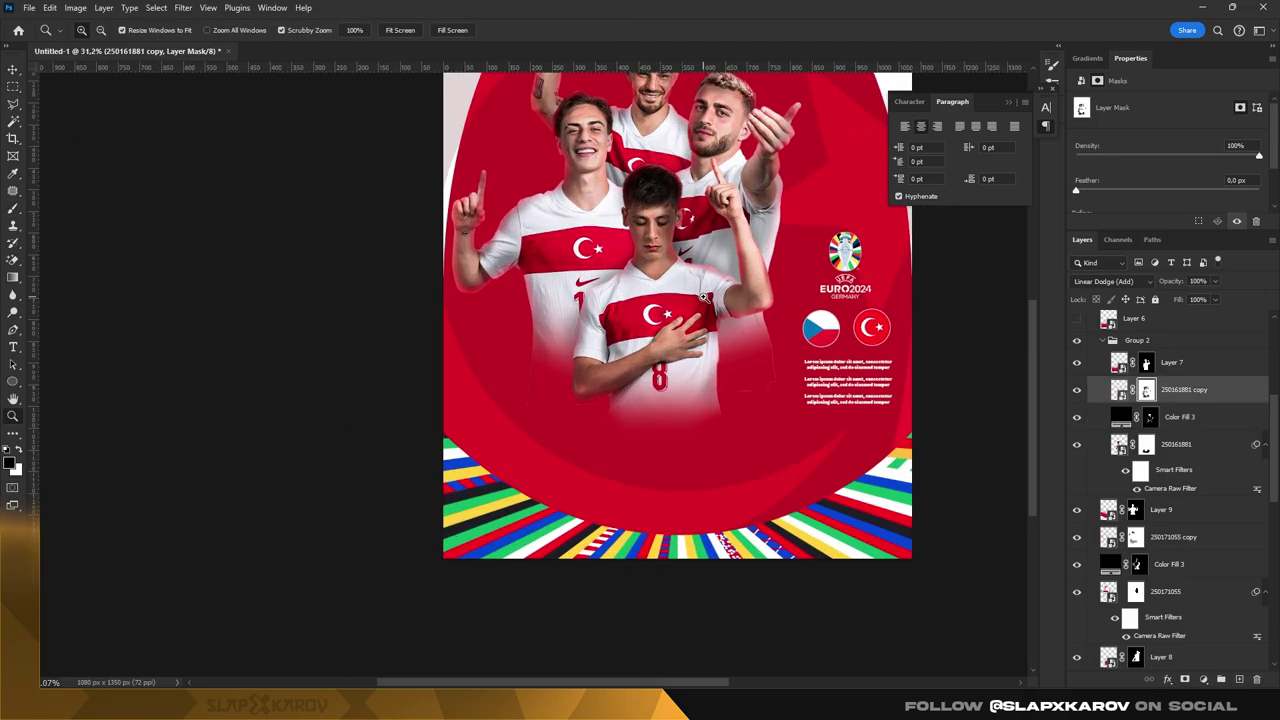
scroll(760, 370, up, 3)
- Toggle Layer 8 and the 250158929 copy layer on and off to compare the fade
click(742, 392)
scroll(1157, 500, down, 3)
click(1157, 495)
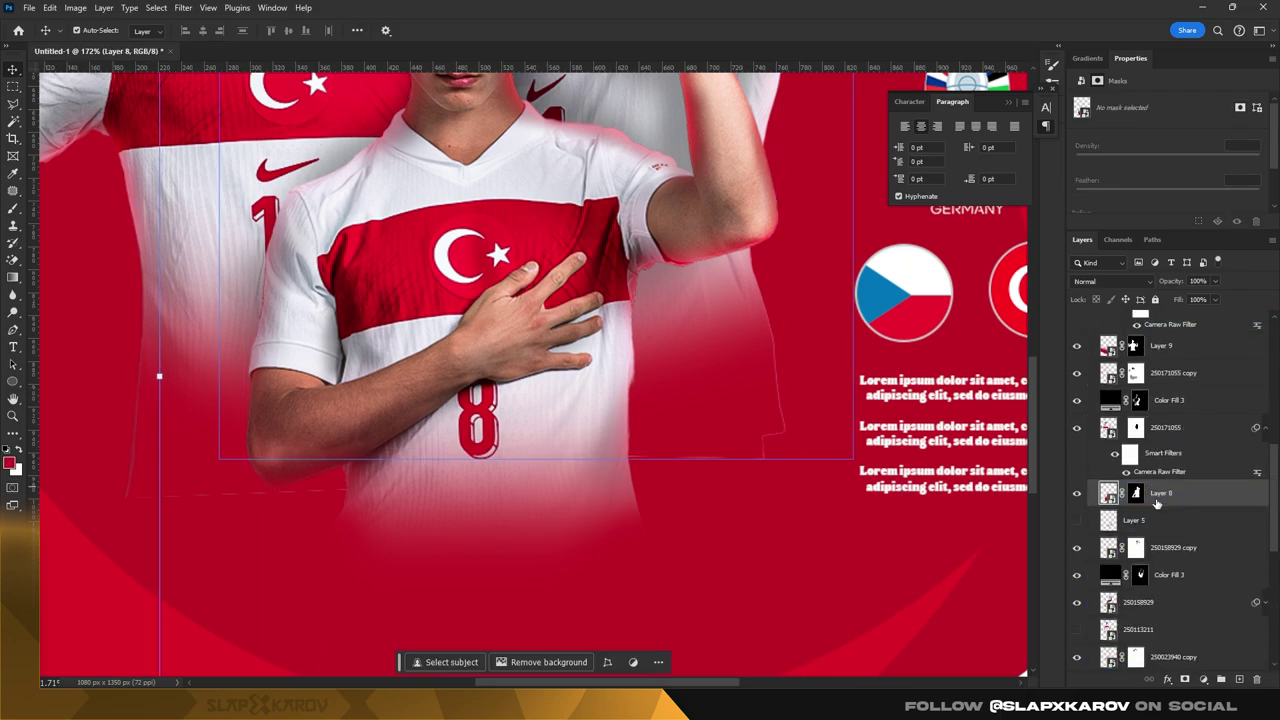
click(1077, 493)
click(1136, 547)
click(1077, 547)
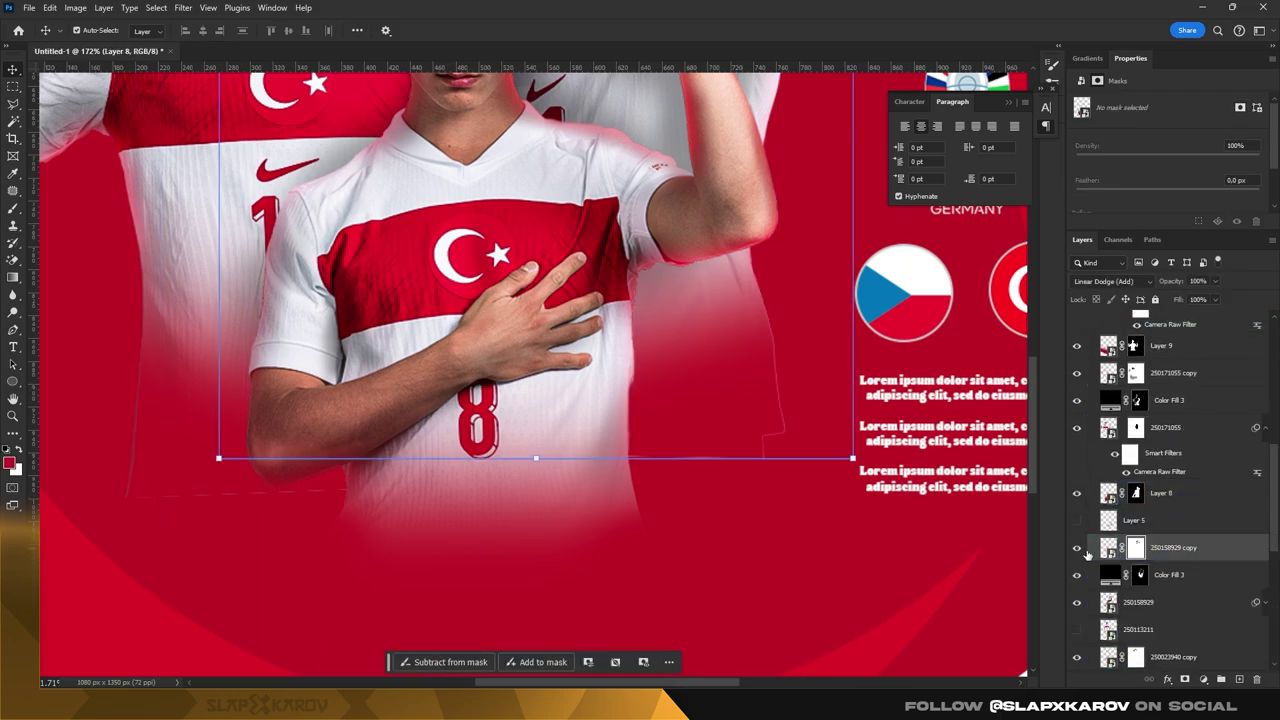
click(1077, 547)
- Give the 250158929 layer a white mask and switch to the Brush tool
click(1160, 574)
click(1150, 602)
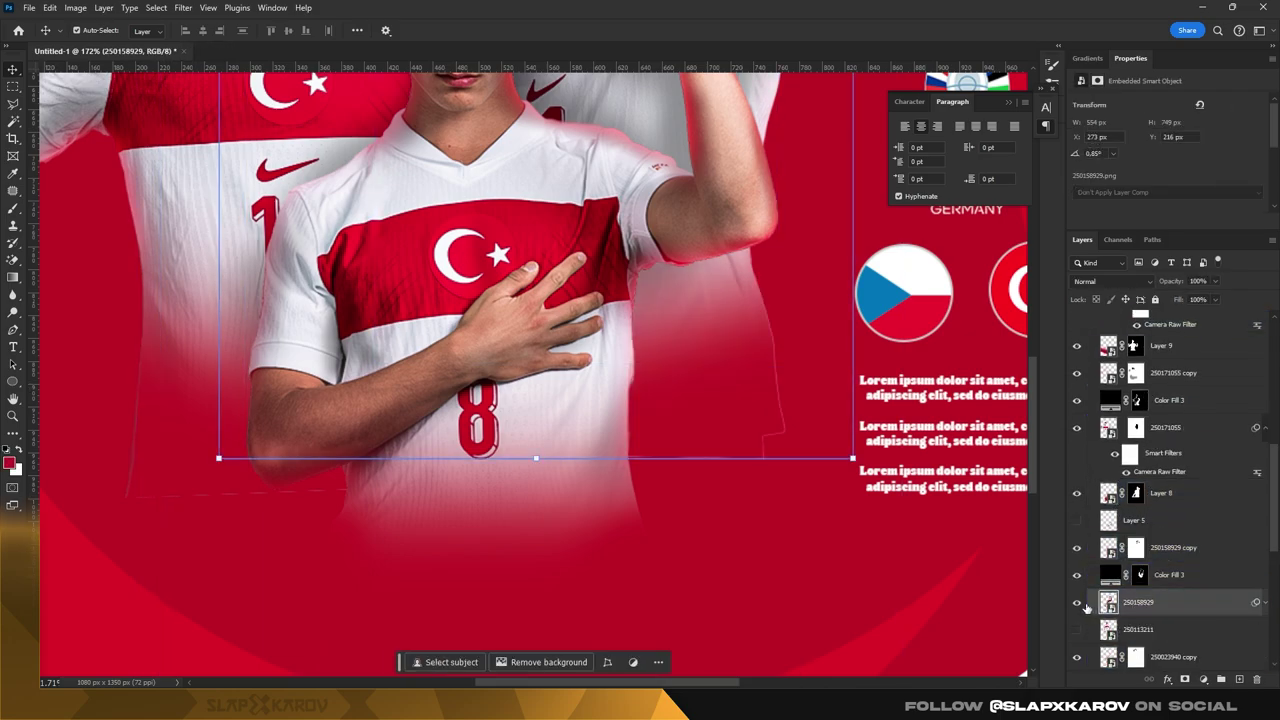
click(1077, 604)
click(1185, 679)
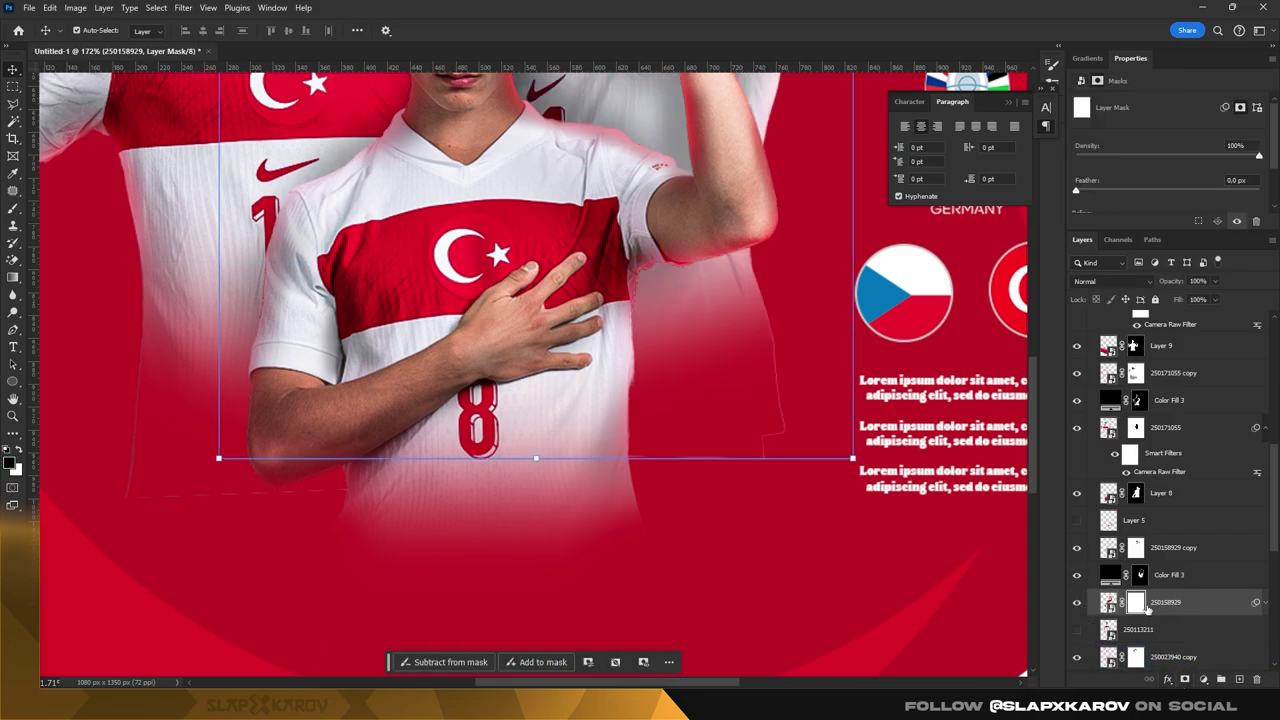
key(b)
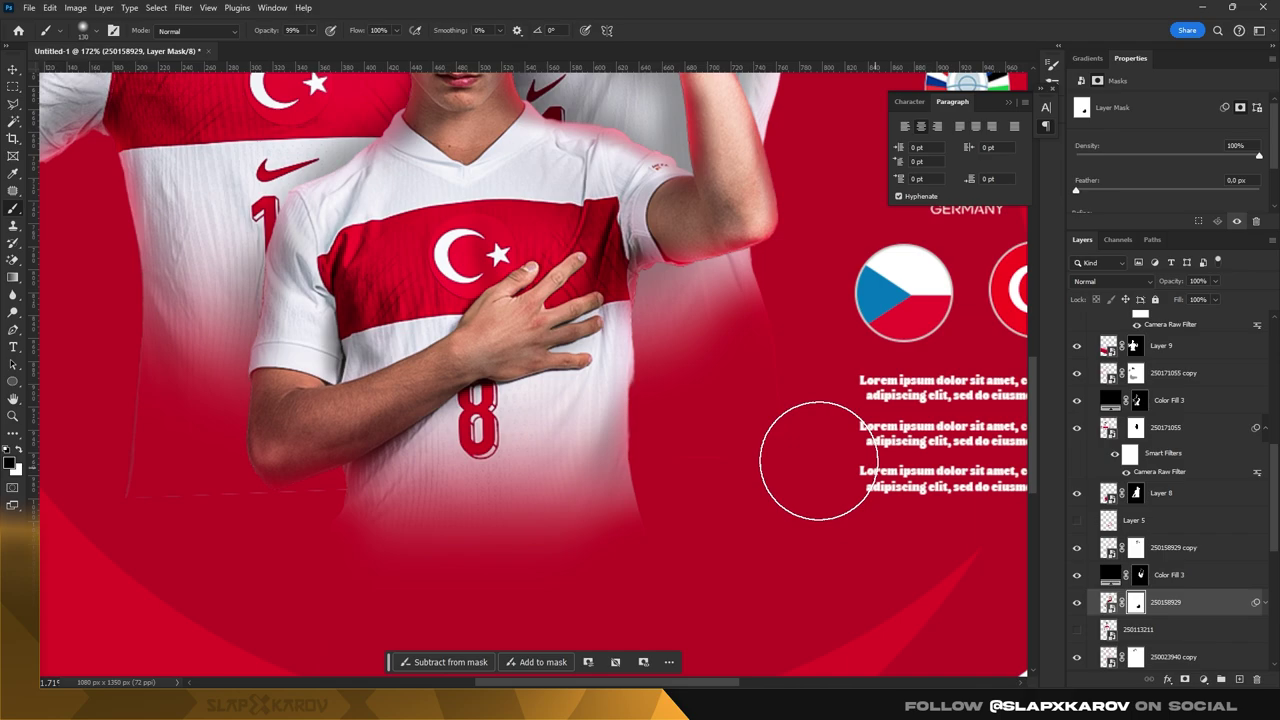
- Switch between the Color Fill 3 and 250158929 copy masks, then select Layer 9
click(1136, 576)
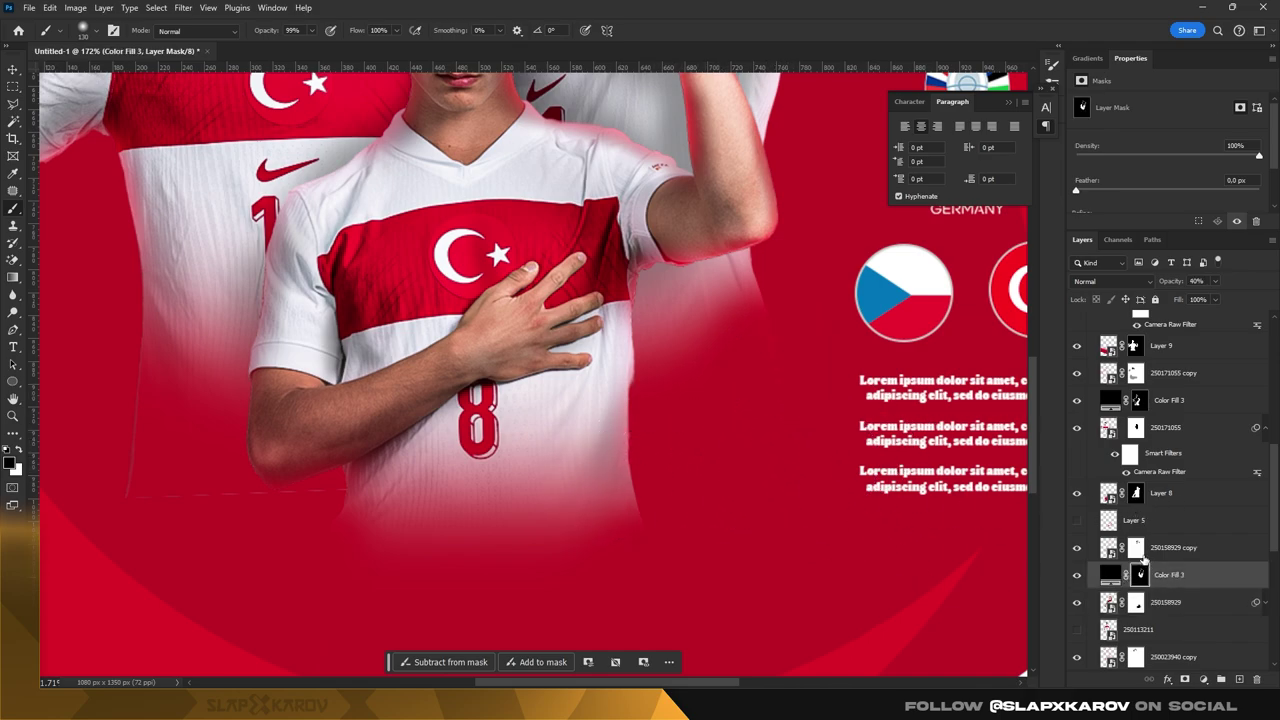
click(1137, 550)
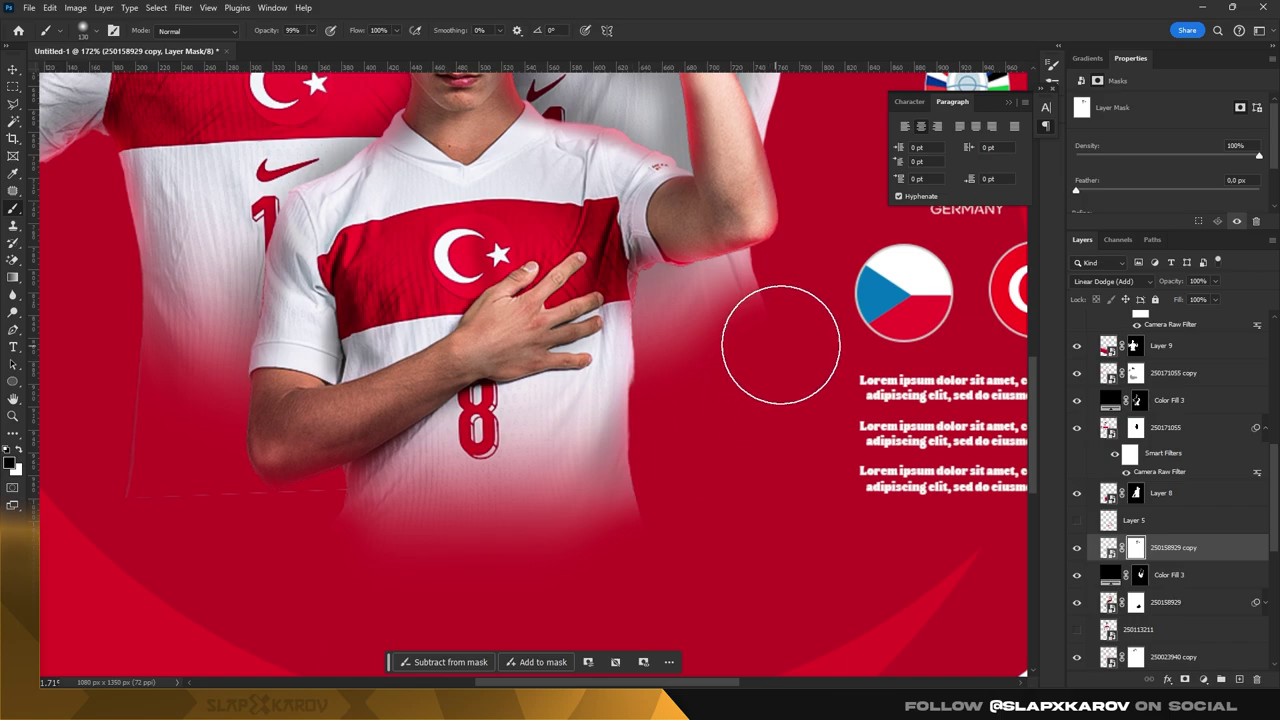
scroll(730, 480, down, 5)
scroll(700, 400, up, 3)
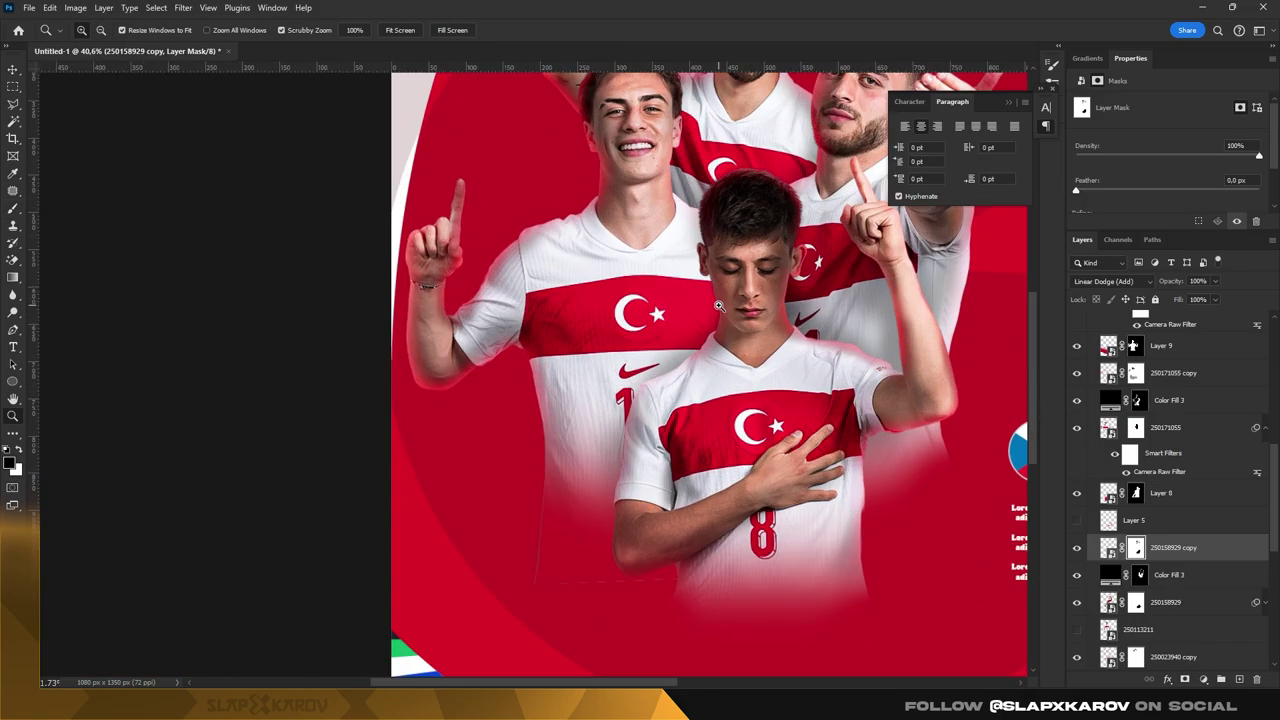
key(z)
scroll(697, 353, down, 3)
scroll(697, 353, up, 5)
scroll(697, 353, up, 3)
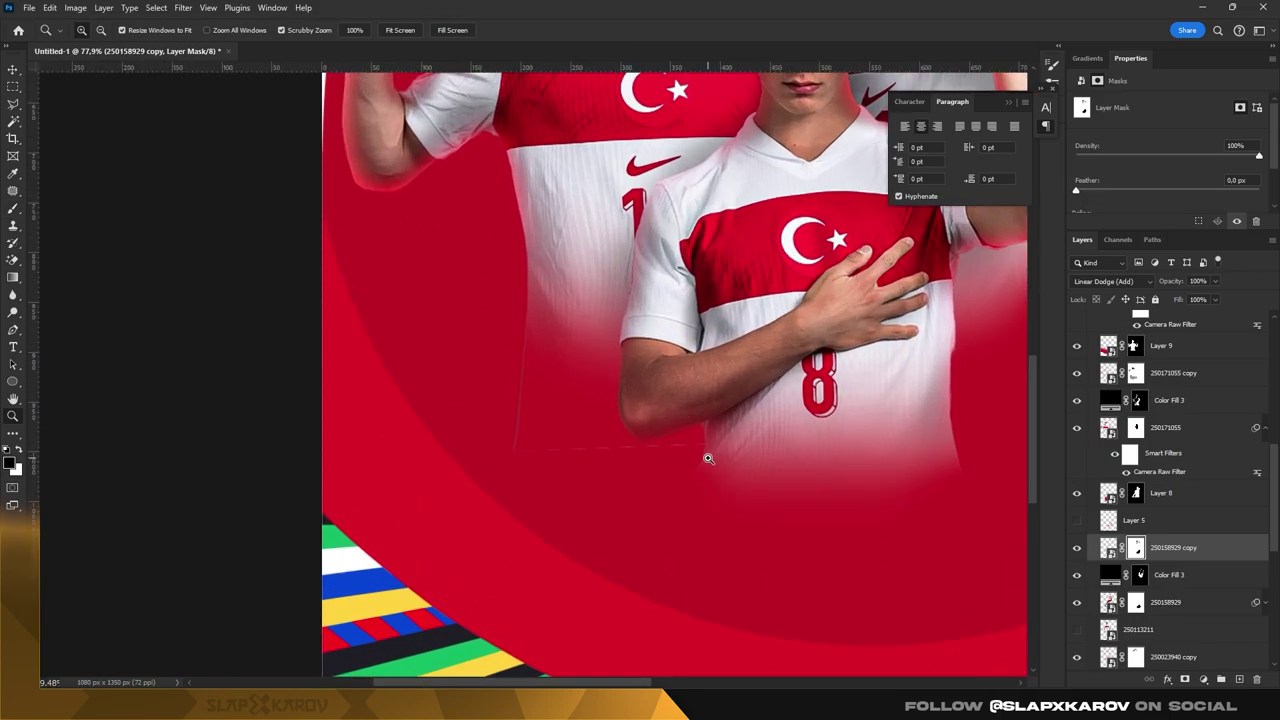
key(v)
click(621, 292)
- Paint black on the 250171055 layer mask to hide the stray shirt edge beside the arm
ctrl+click(1135, 372)
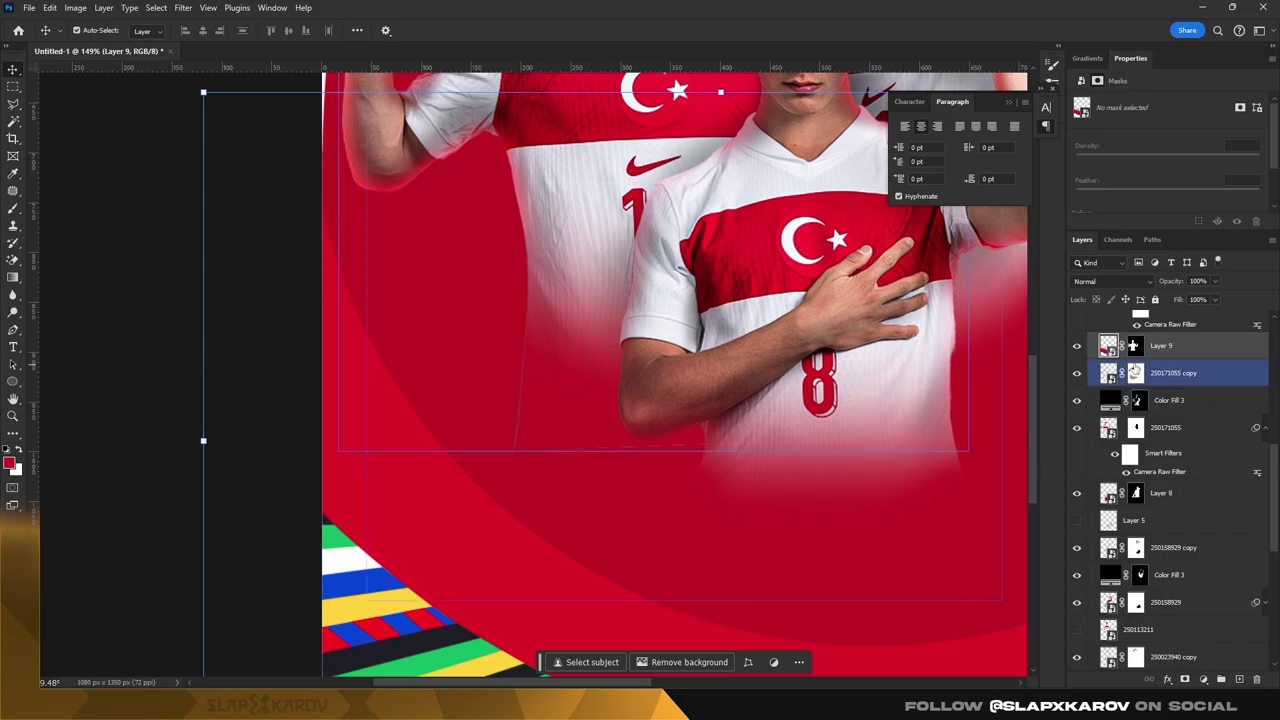
ctrl+click(1136, 370)
ctrl+click(1148, 430)
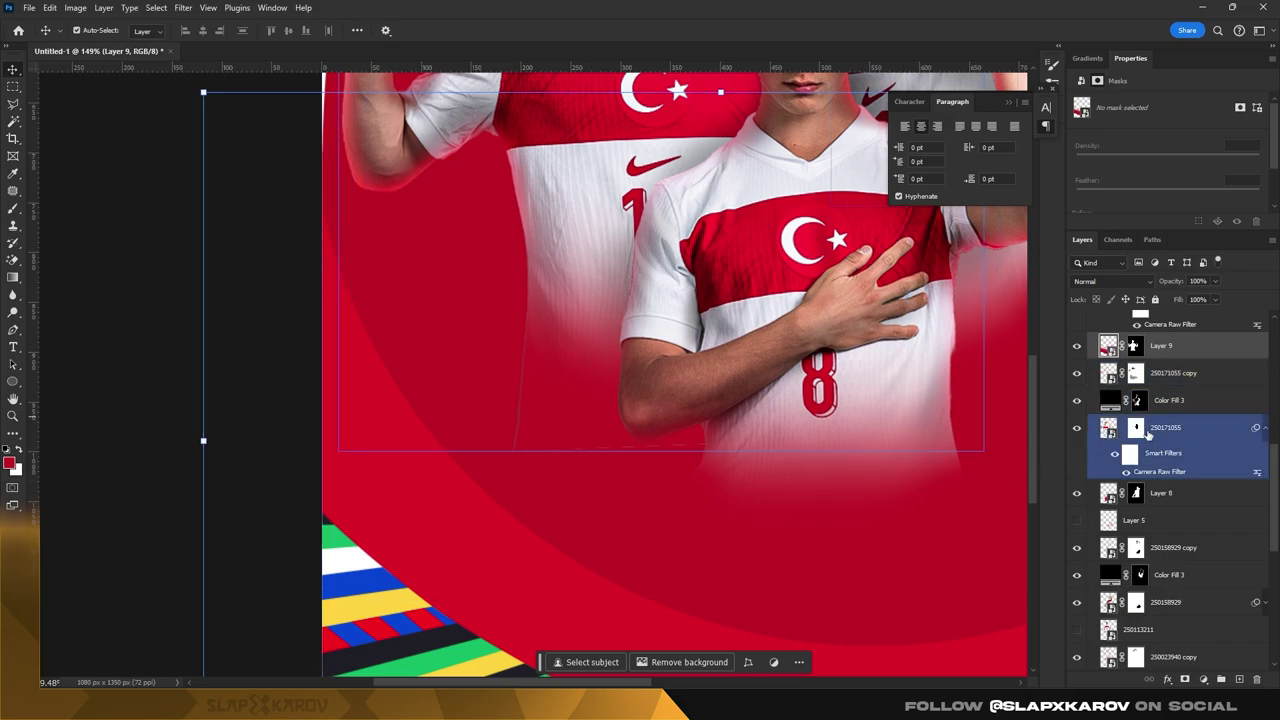
click(1137, 428)
click(13, 208)
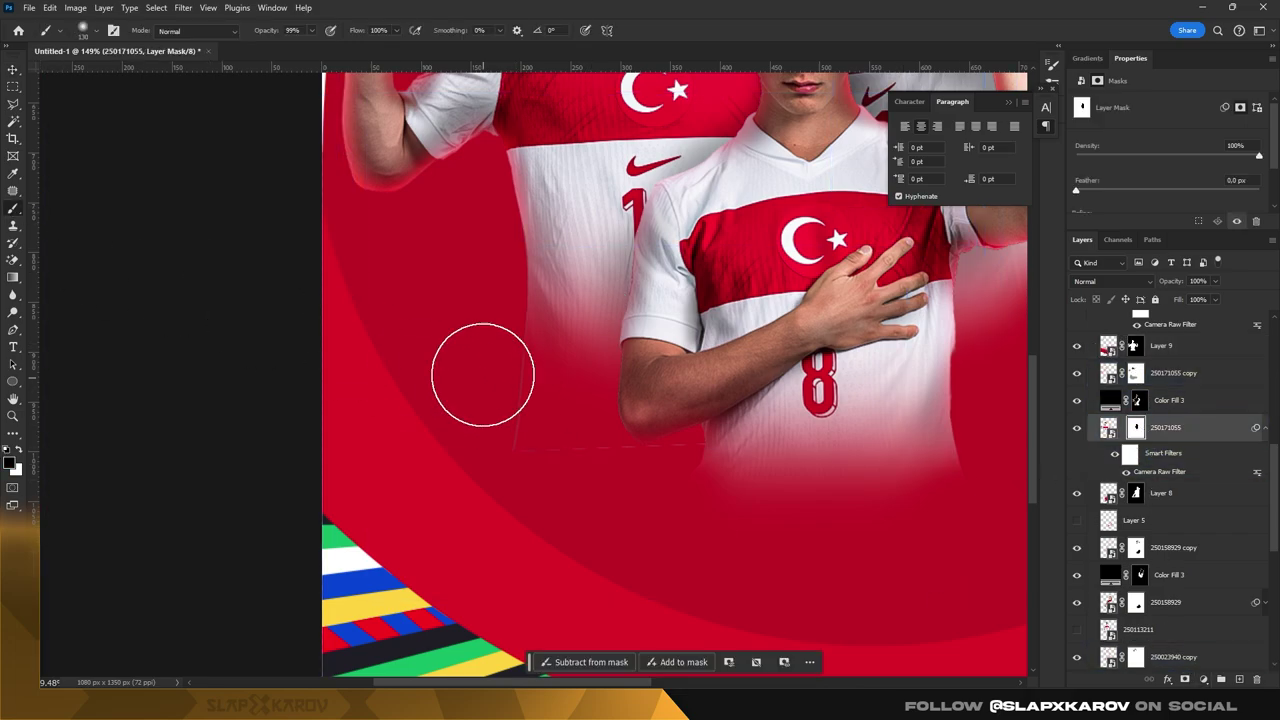
mouse_move(482, 374)
mouse_down()
mouse_move(523, 374)
mouse_move(545, 464)
mouse_up()
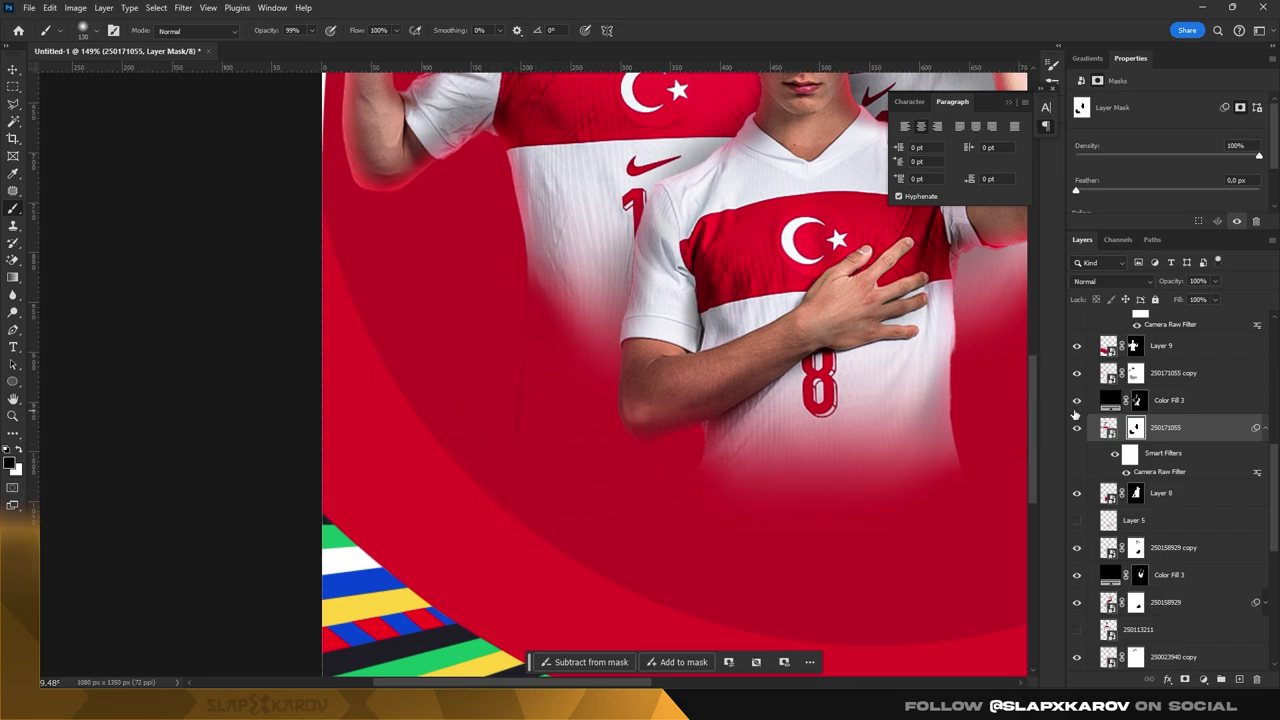
- Zoom out to the whole poster and add alignment guides across it
click(1138, 400)
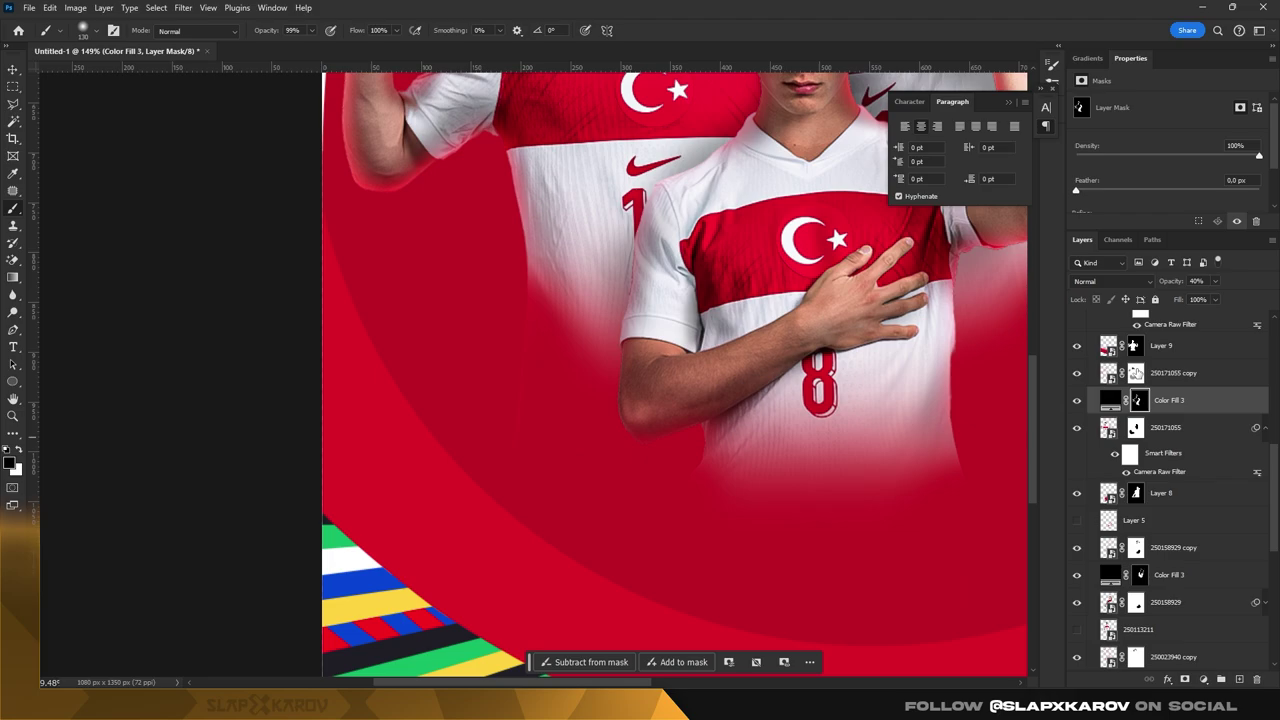
key(alt+bracketright)
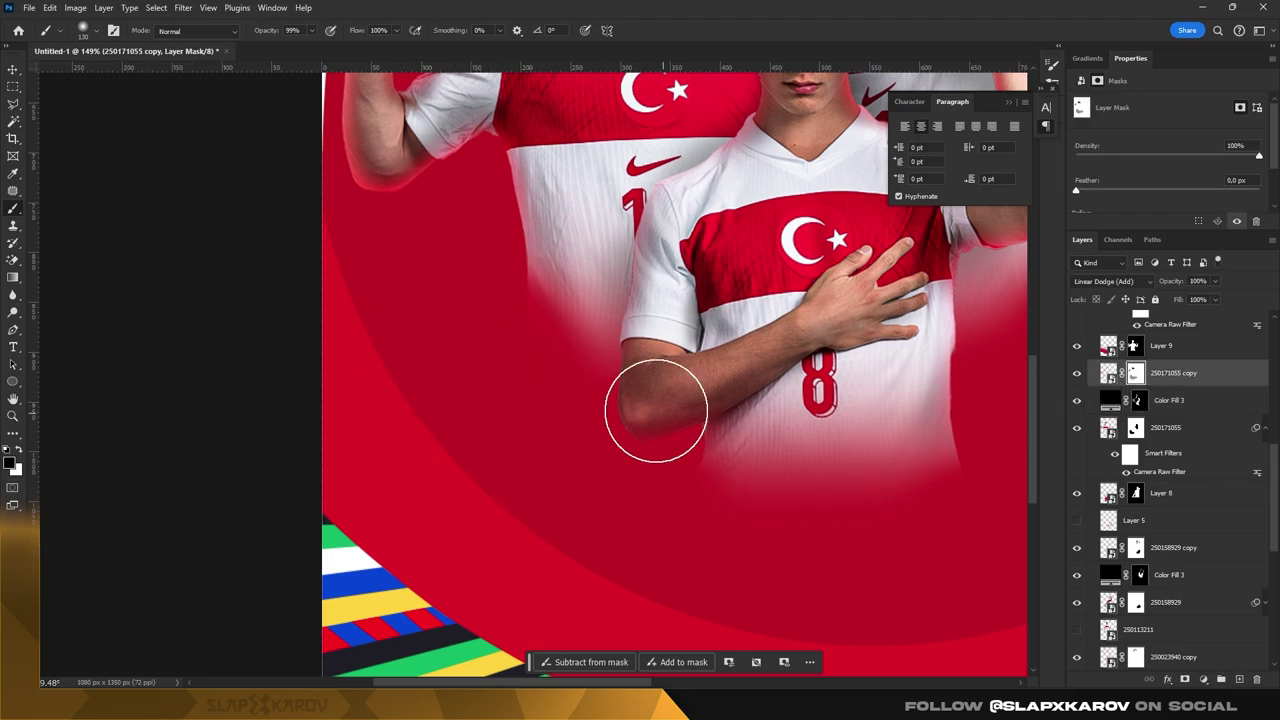
key(z)
drag(600, 343, 648, 327)
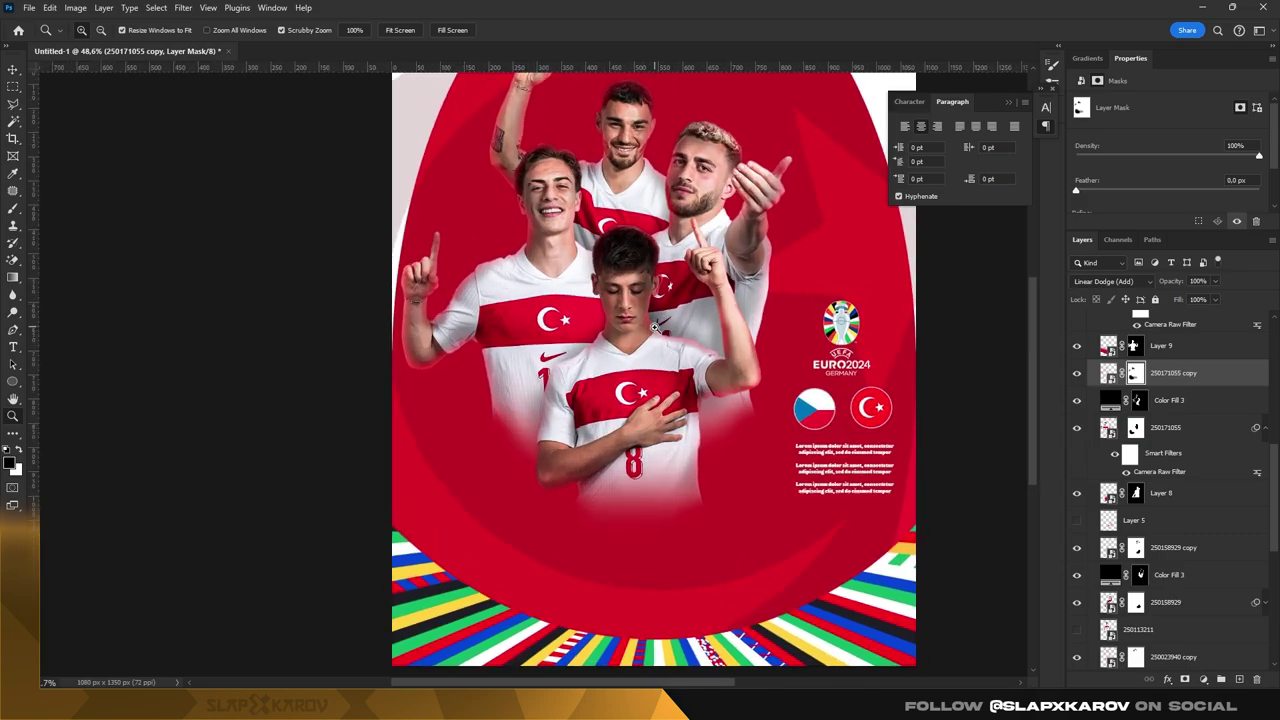
key(ctrl+semicolon)
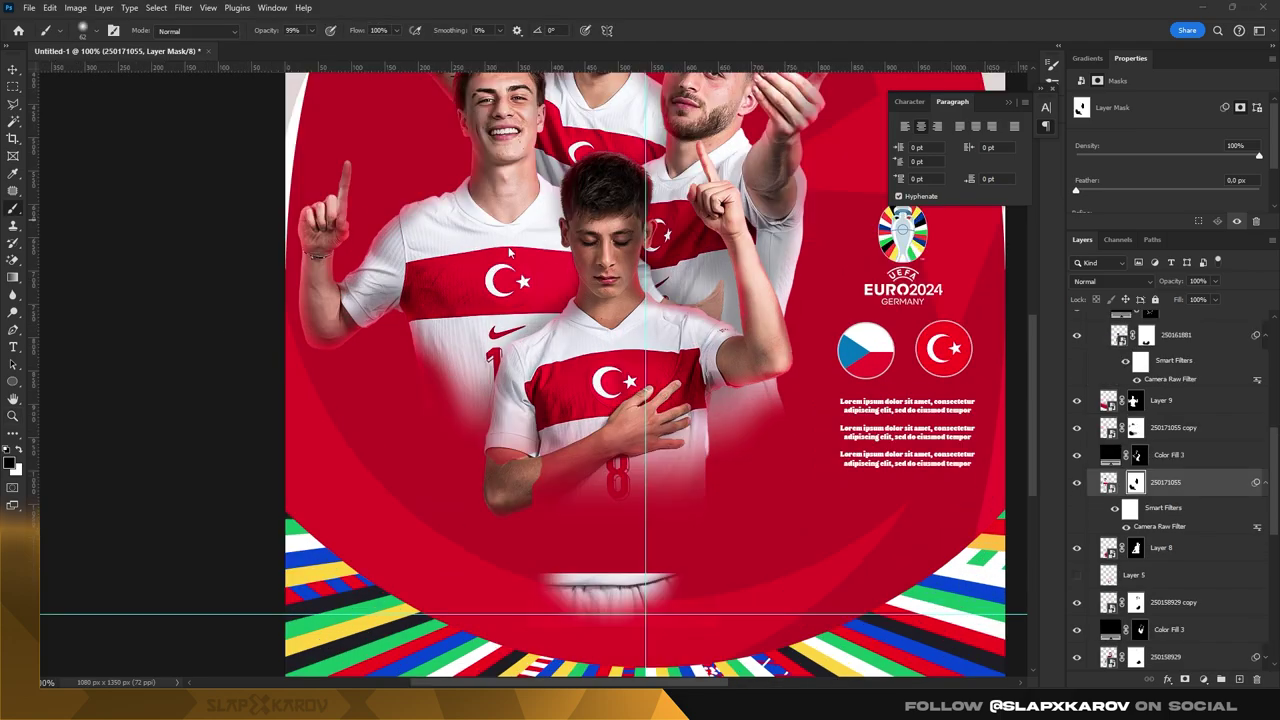
- Compare the blend with the 250171055 layer hidden, enlarge the brush, and select Layer 9
key(z)
mouse_move(710, 298)
mouse_down()
mouse_move(717, 275)
mouse_move(548, 282)
mouse_up()
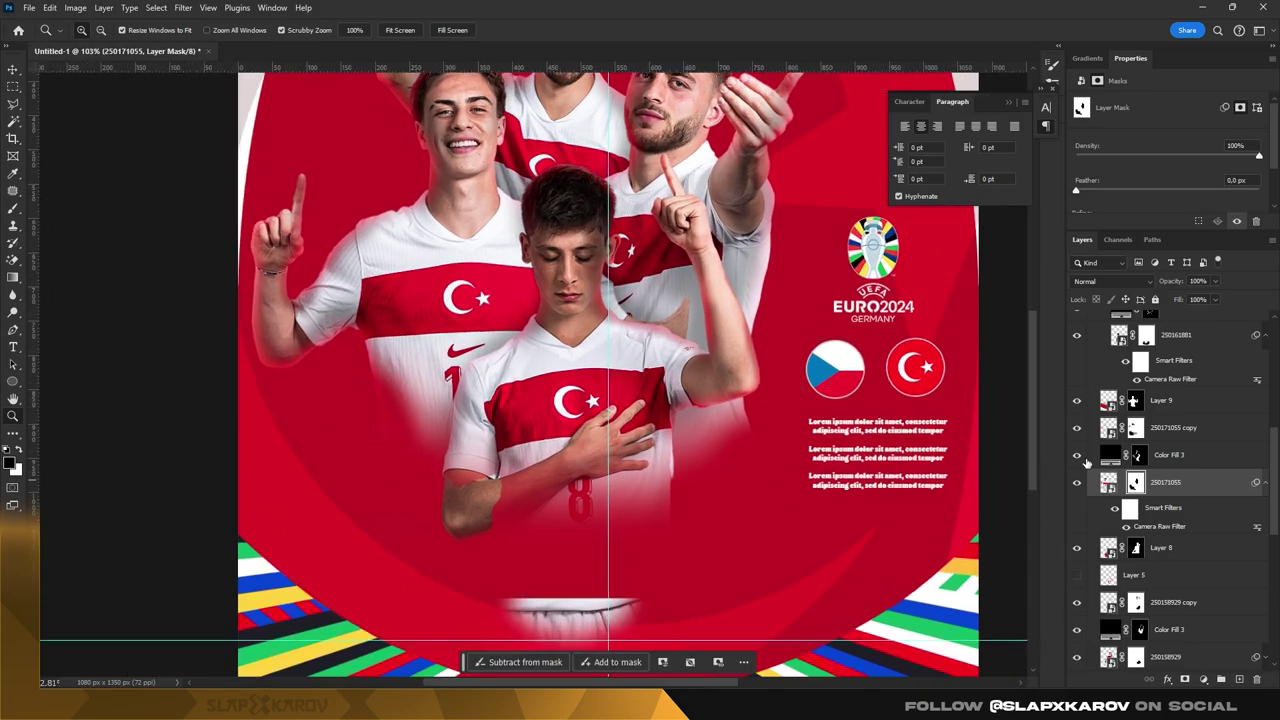
click(1076, 482)
scroll(622, 313, up, 1)
key(b)
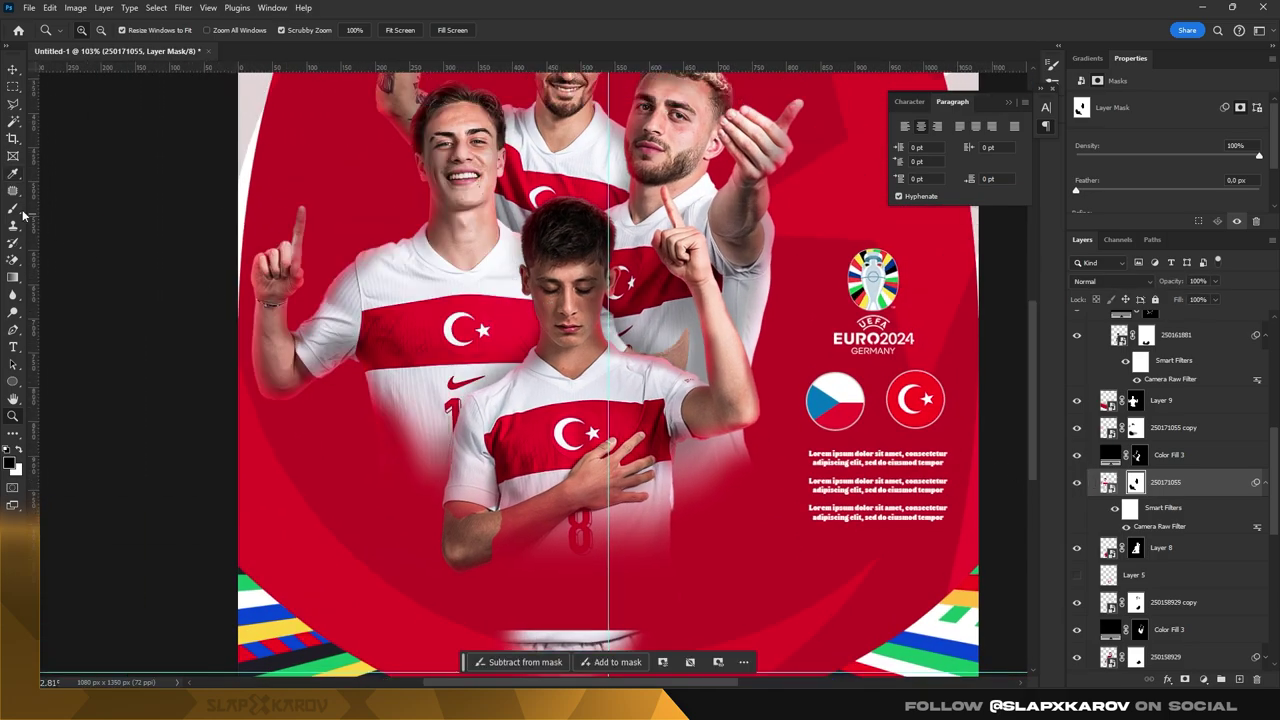
right_click(622, 313)
double_click(716, 426)
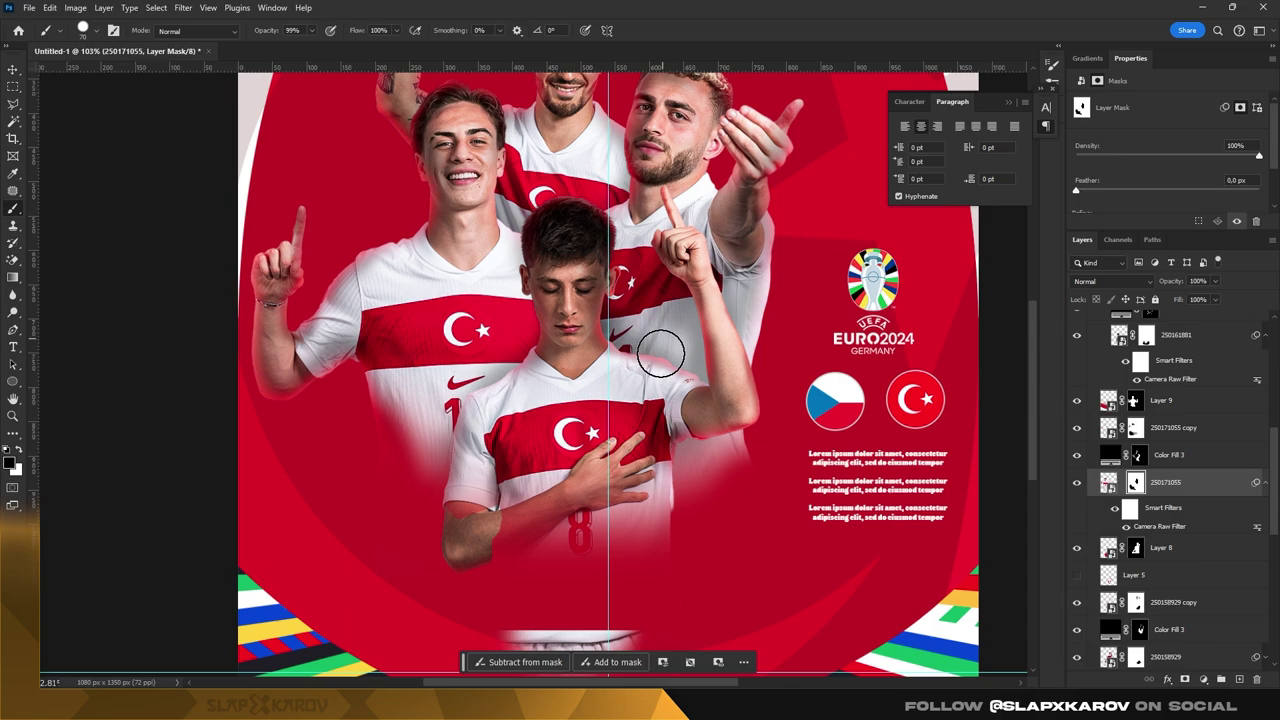
scroll(617, 287, down, 3)
key(v)
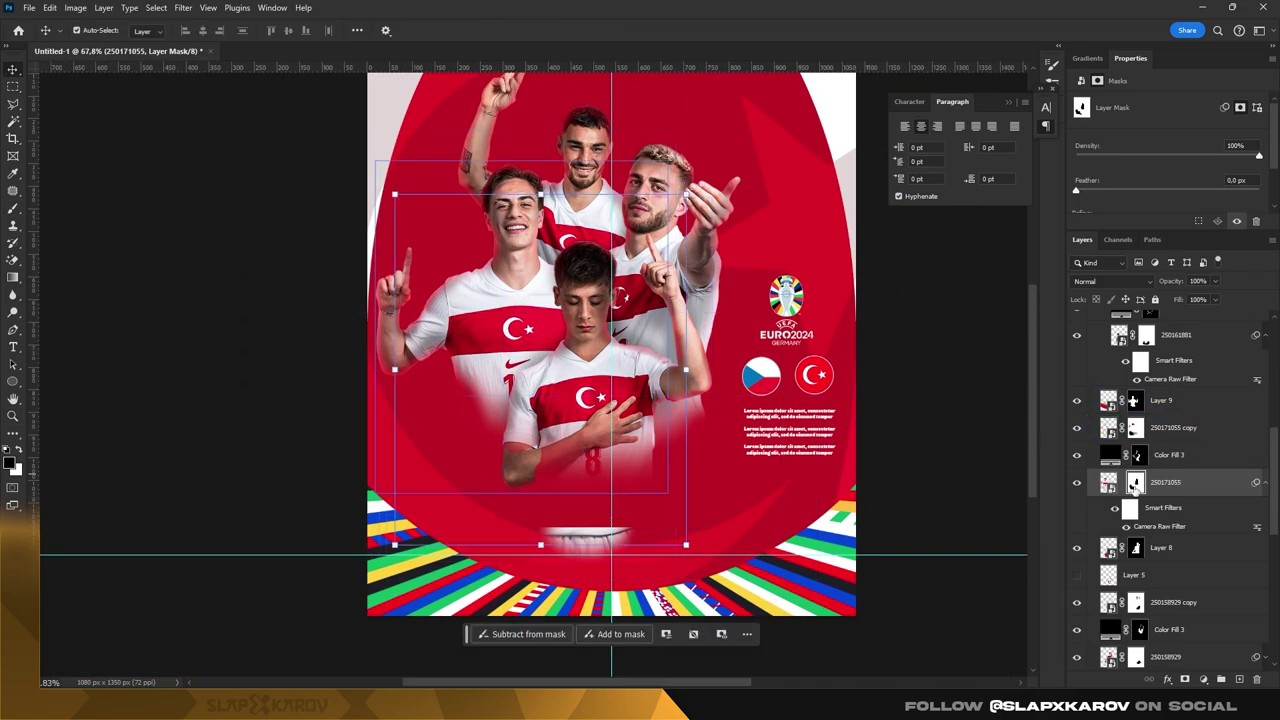
click(1135, 400)
- Delete Layer 9's mask, hide Layer 9, and load the front player's outline
mouse_move(1135, 400)
mouse_down()
mouse_move(1079, 410)
mouse_move(1133, 560)
mouse_up()
click(1079, 408)
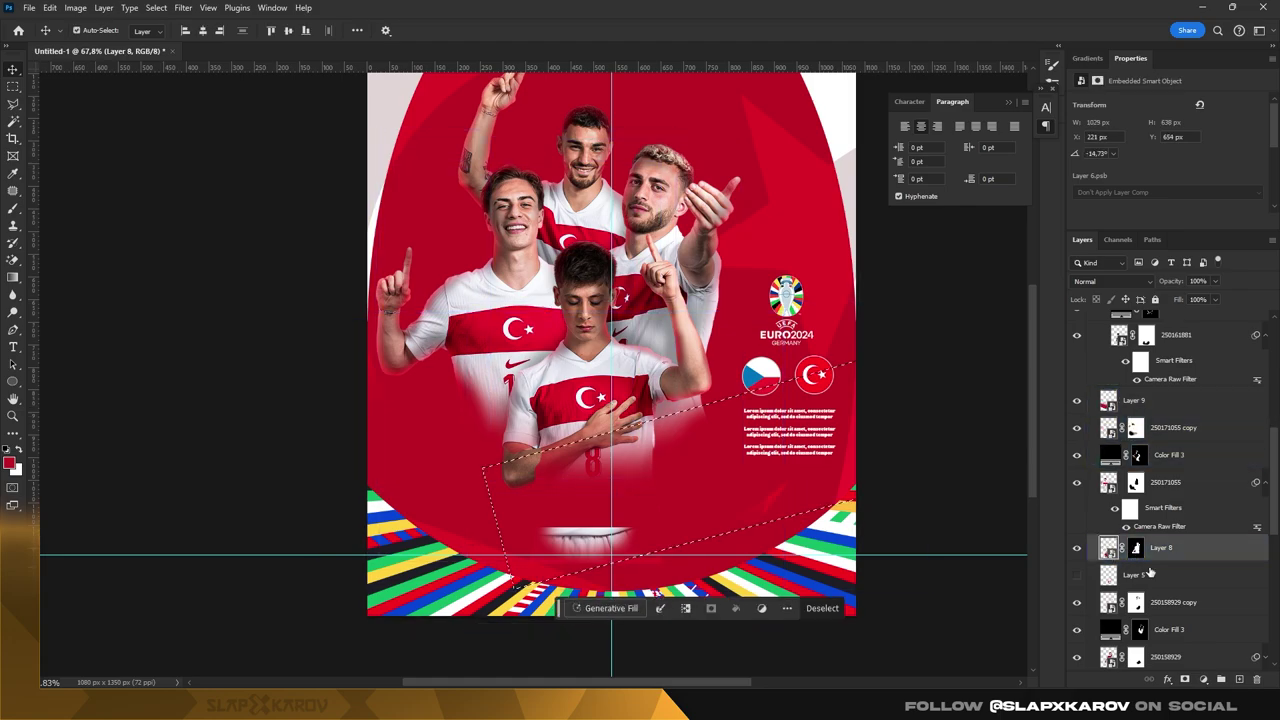
click(1110, 600)
ctrl+click(1136, 547)
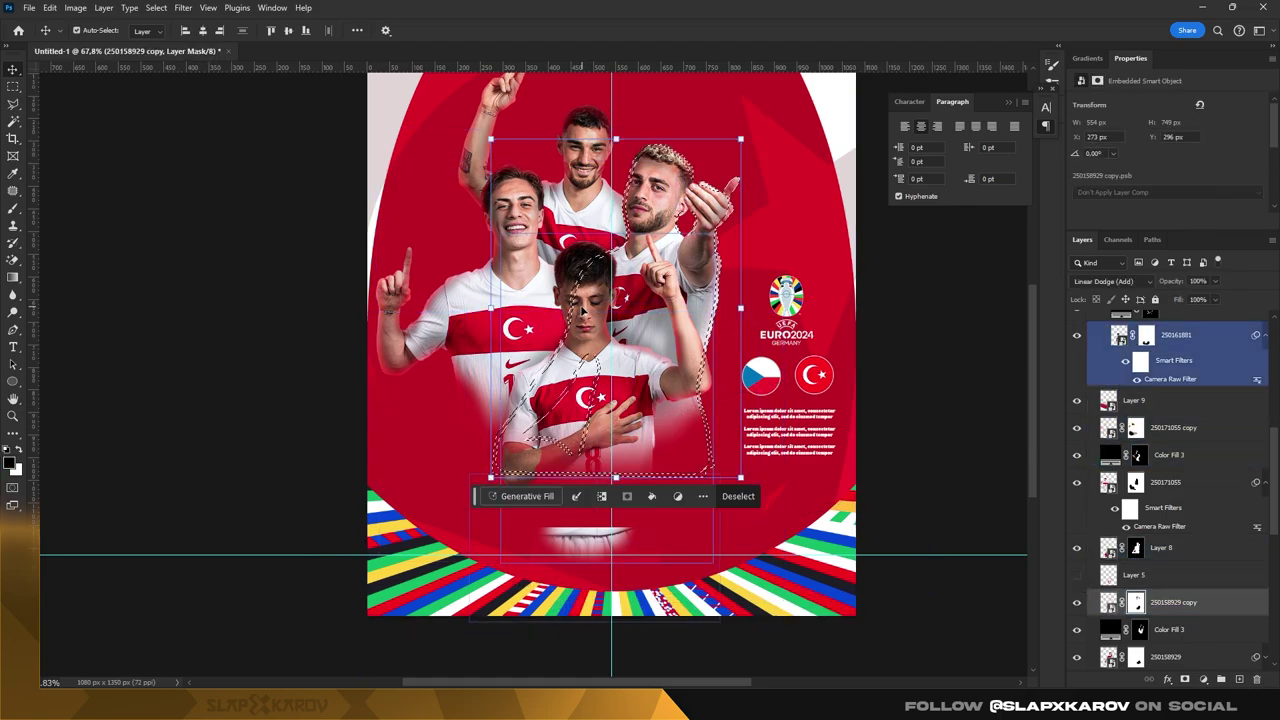
- Replace Layer 7's old mask with one from the 250161881 front player's outline
key(m)
ctrl+click(1118, 335)
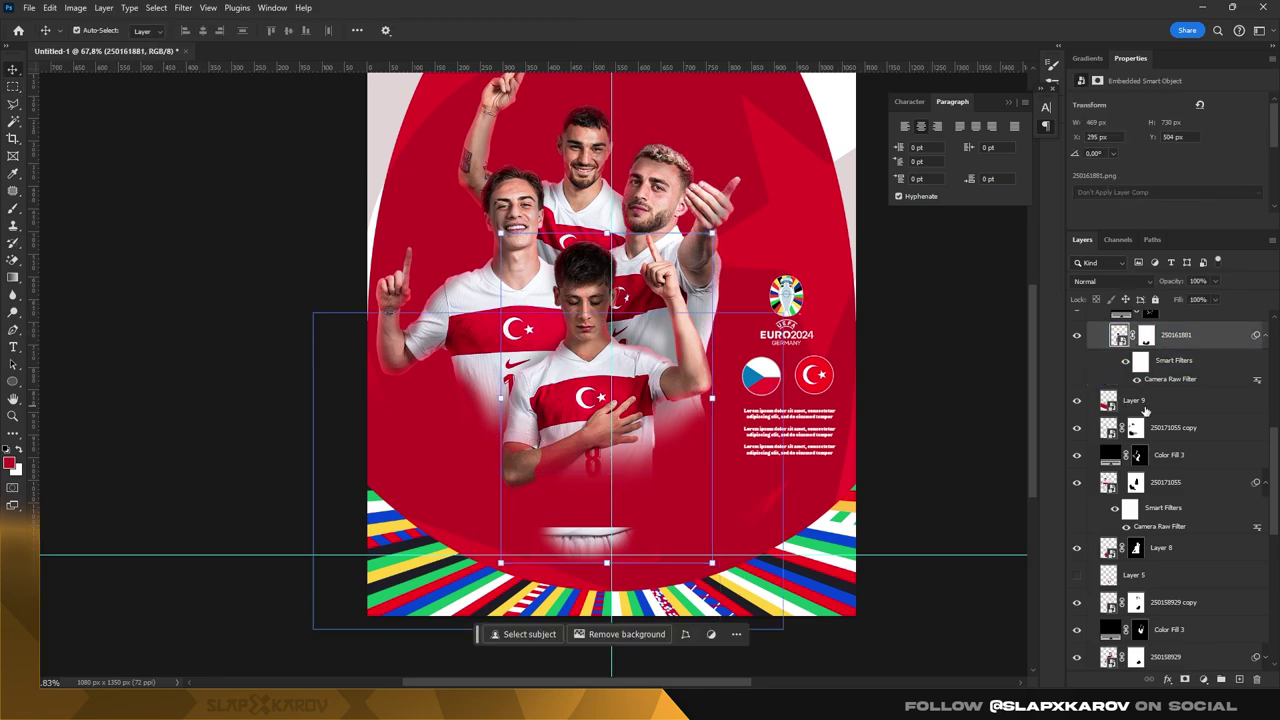
scroll(1112, 447, up, 2)
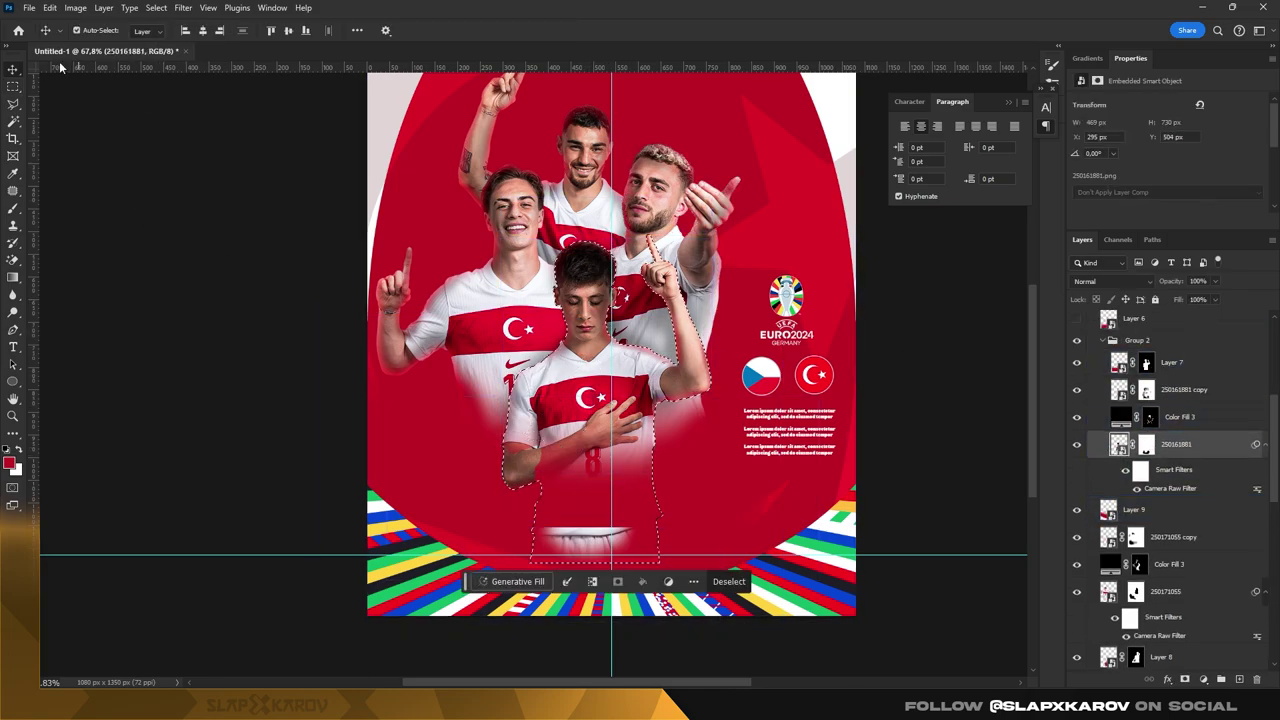
key(m)
click(214, 206)
right_click(1147, 366)
click(1165, 382)
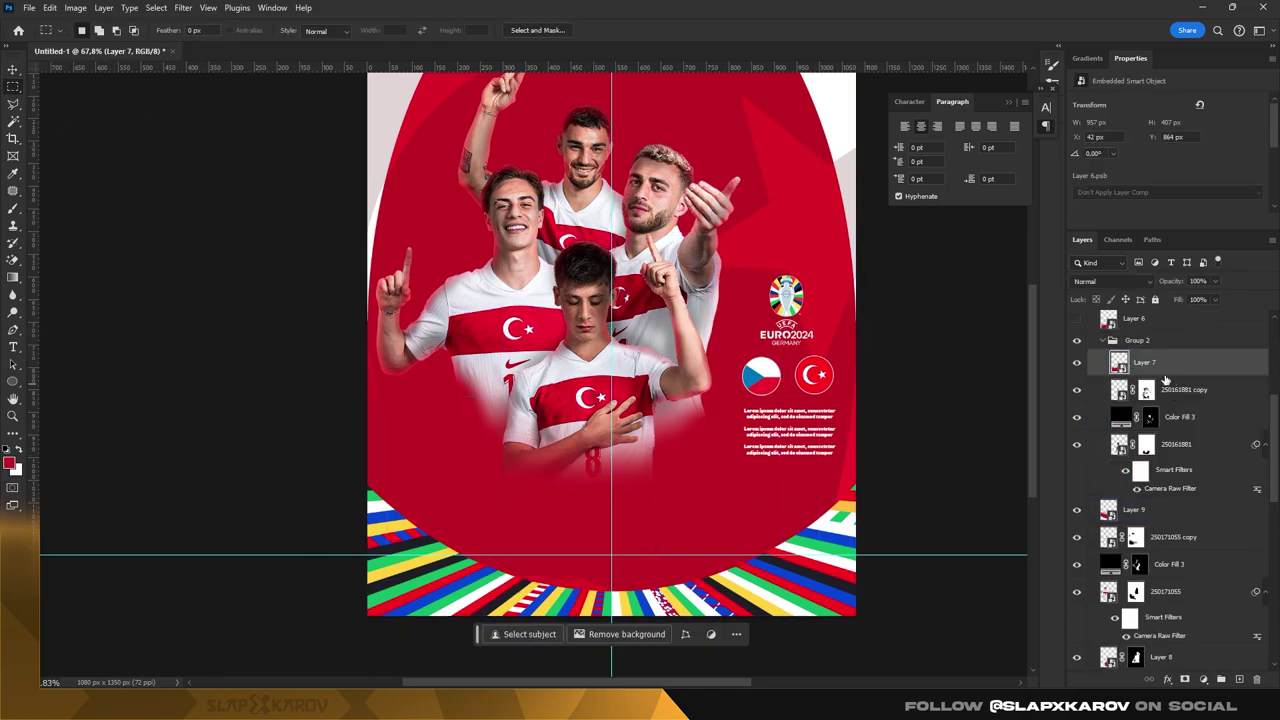
ctrl+click(1118, 446)
click(1150, 365)
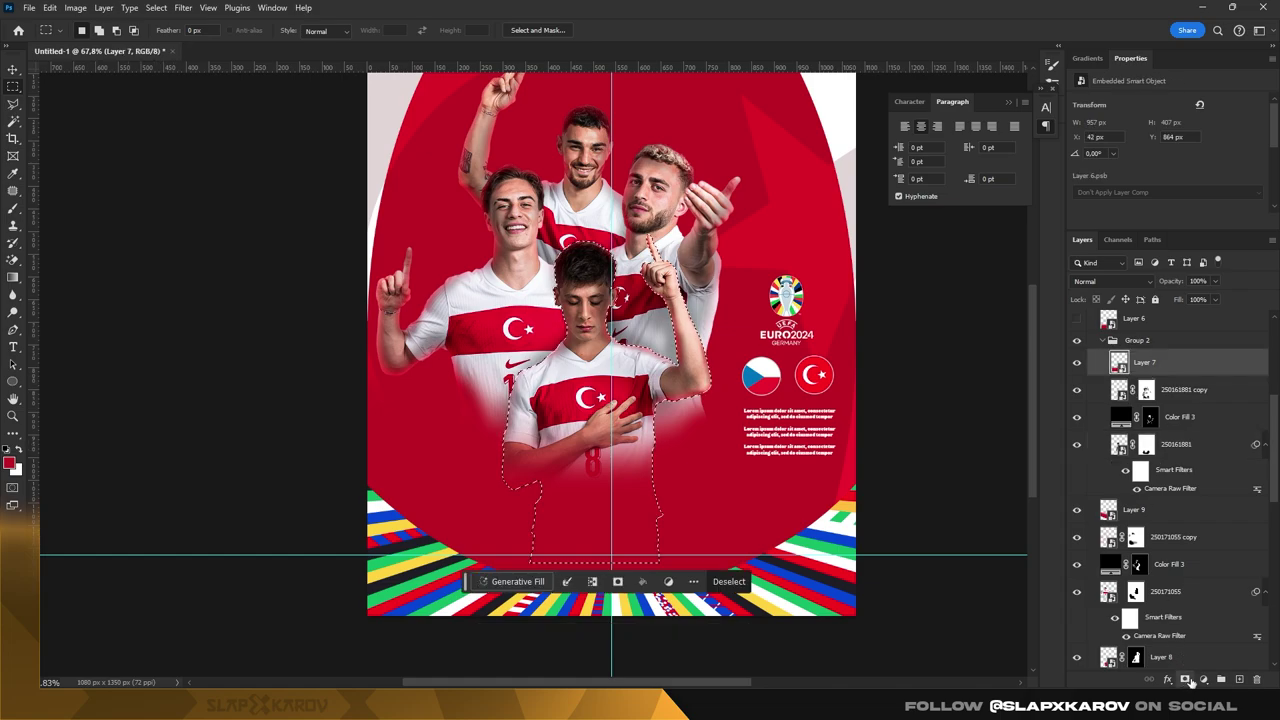
click(1185, 679)
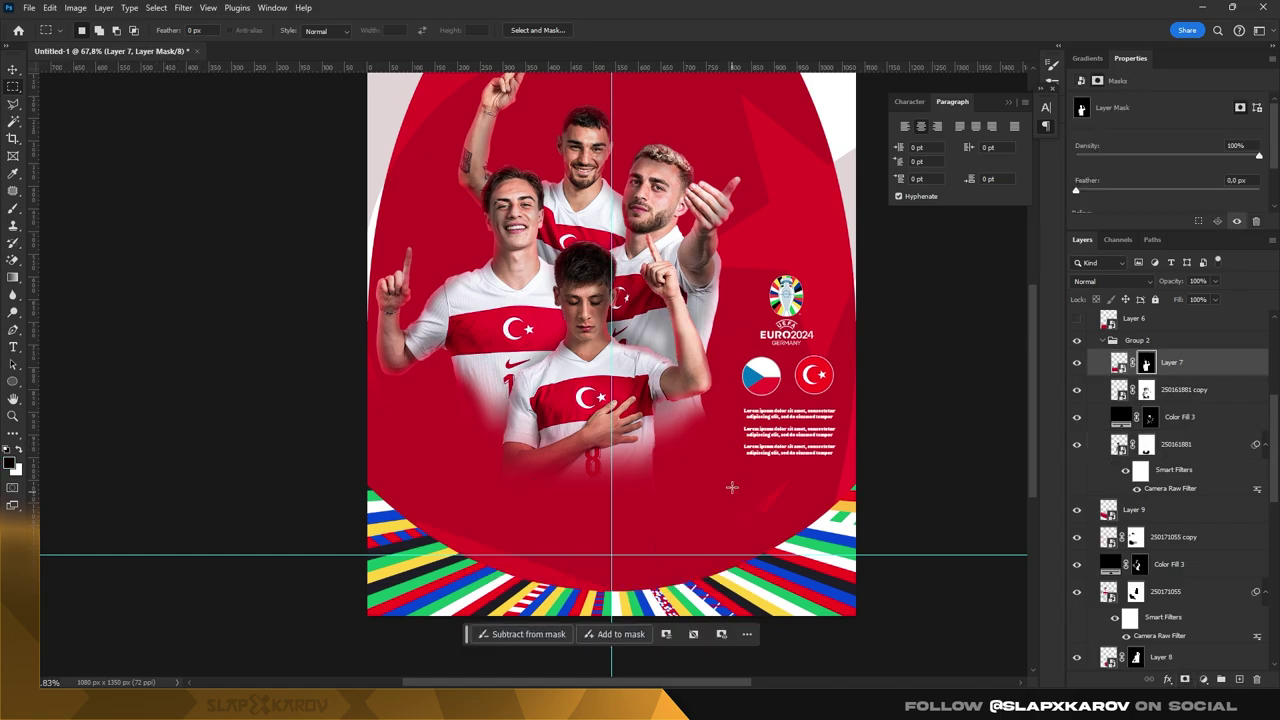
- Toggle Layer 7 to compare the fade and zoom in on the player's lower body
click(1073, 370)
click(1073, 370)
click(1073, 370)
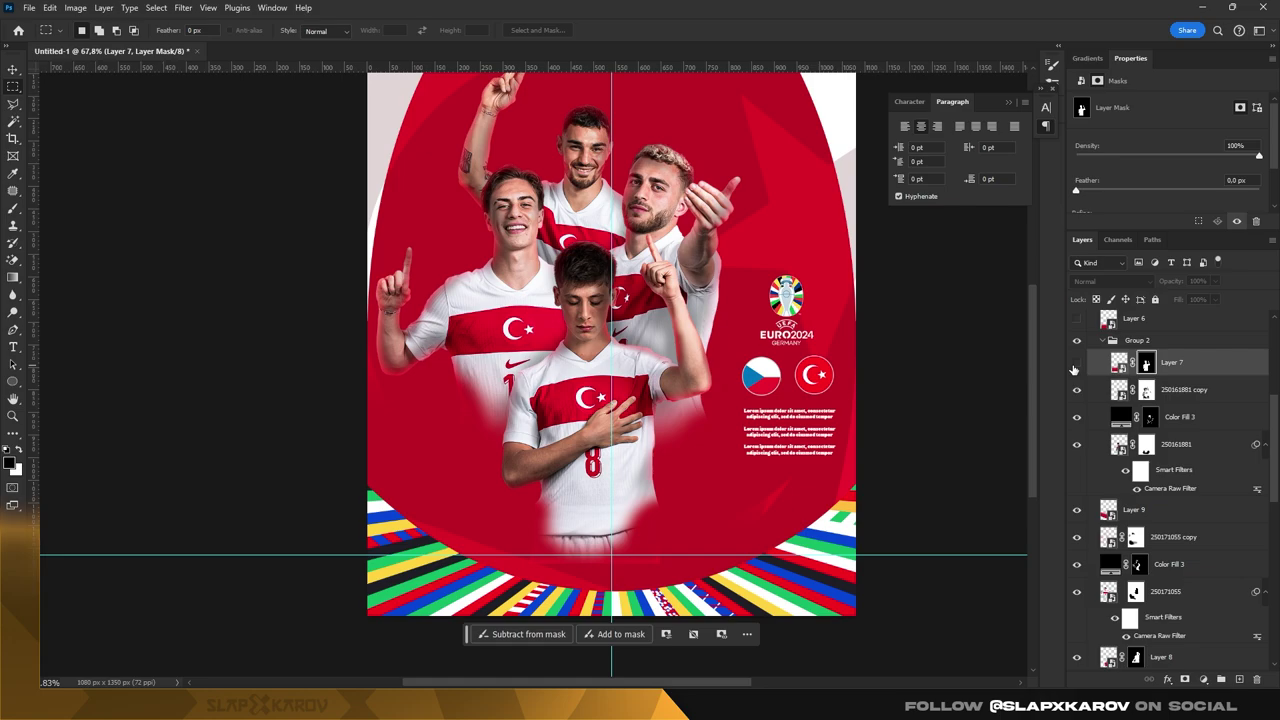
click(1073, 370)
click(1073, 370)
key(z)
drag(600, 542, 665, 536)
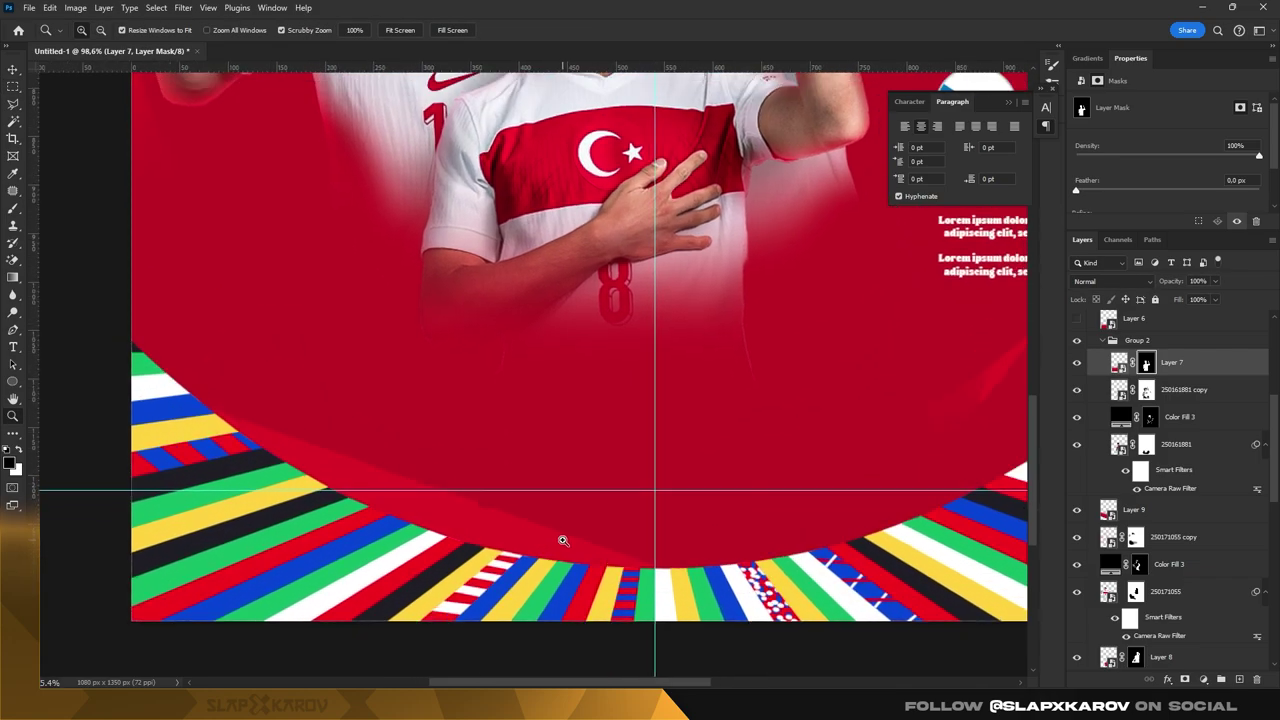
- Try brushing the Color Fill 3 shadow mask around the front player's arm, undoing each stroke
click(12, 212)
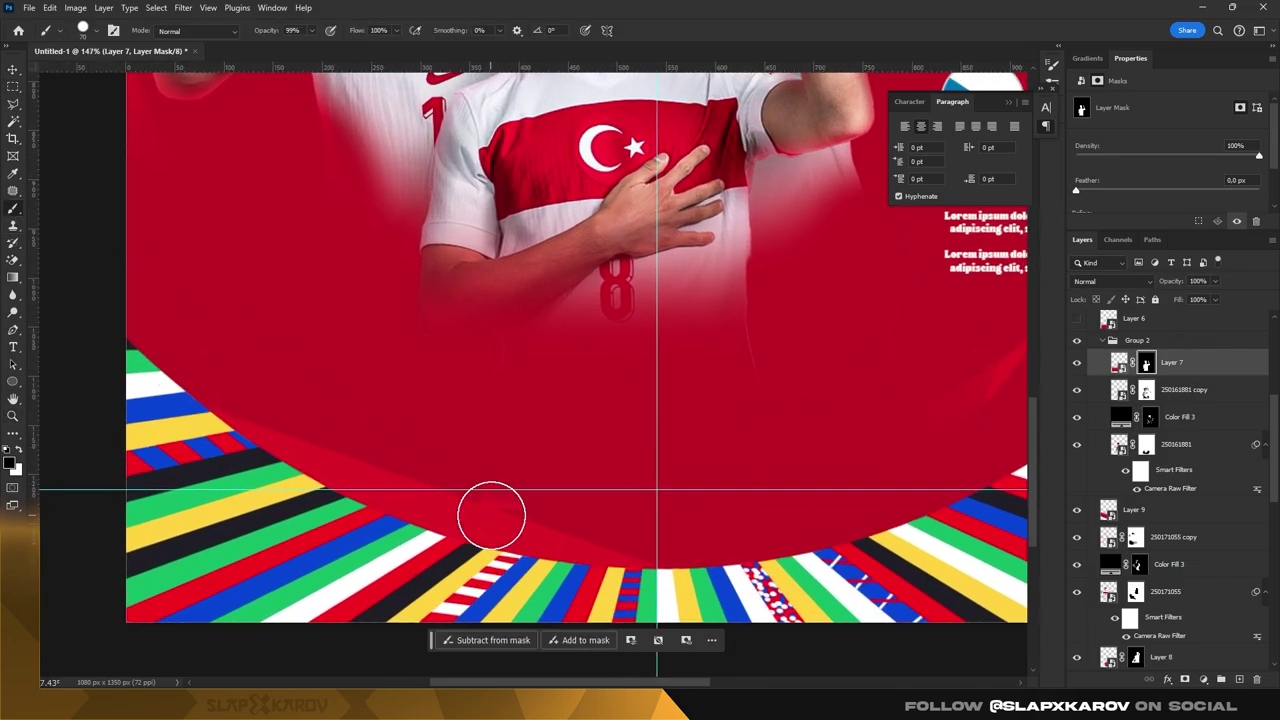
click(1148, 448)
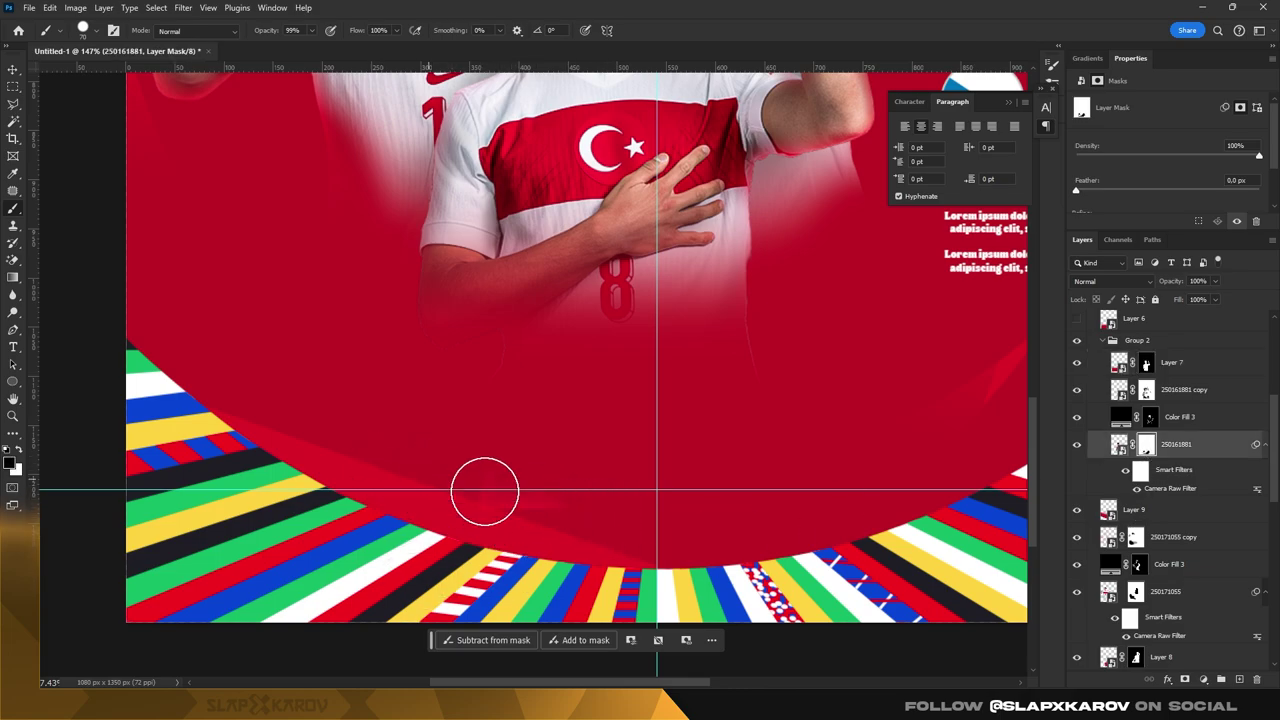
click(1150, 421)
click(1146, 391)
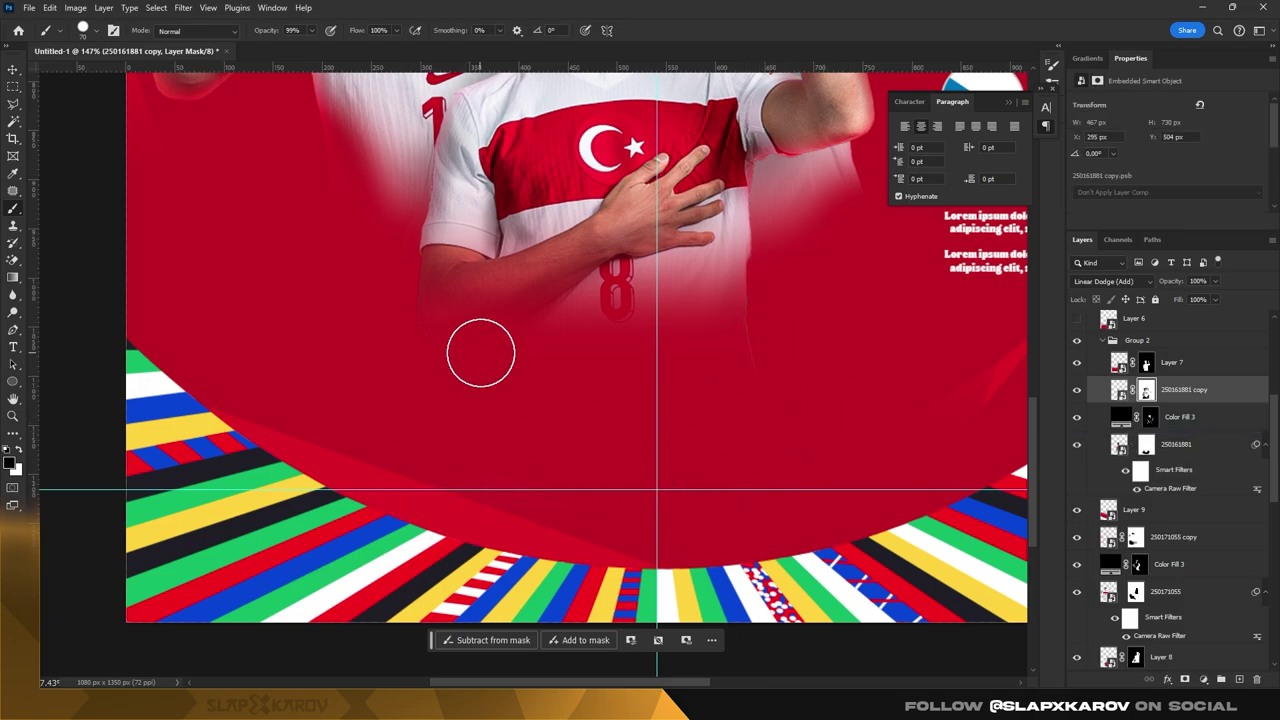
click(1146, 427)
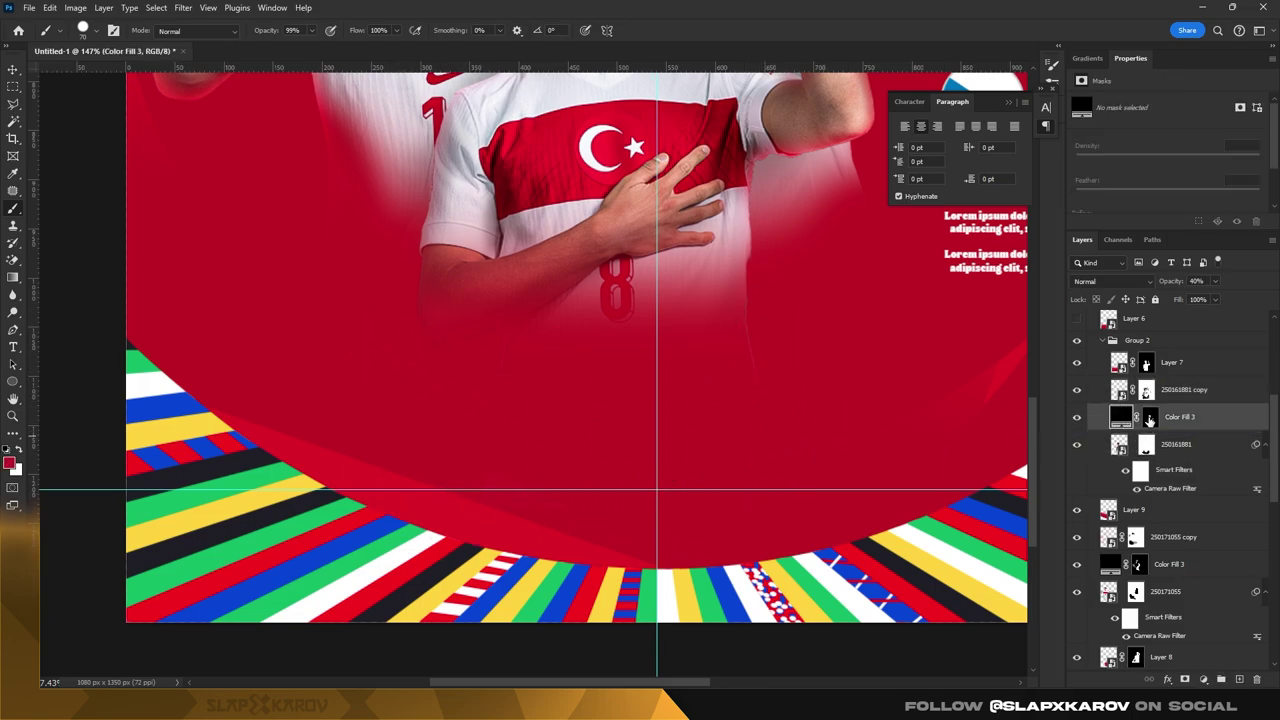
click(1149, 419)
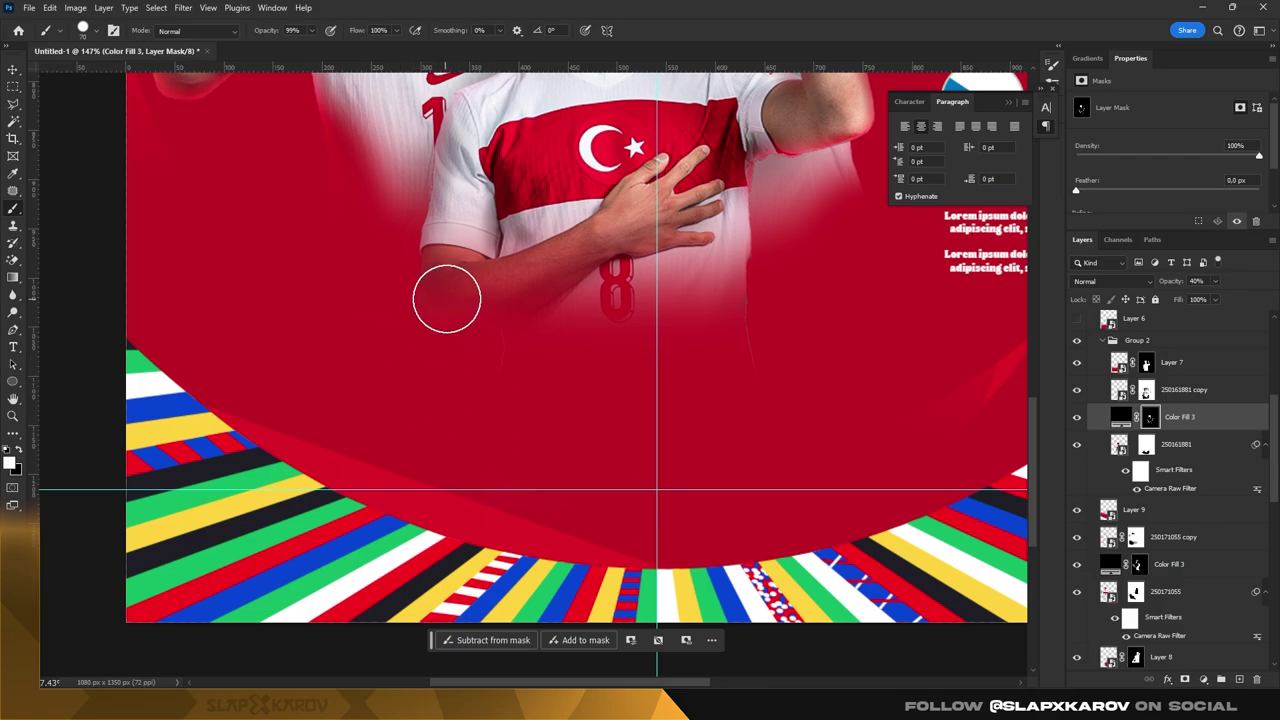
drag(446, 298, 474, 366)
key(ctrl+z)
drag(430, 320, 423, 366)
key(ctrl+z)
click(415, 330)
key(ctrl+z)
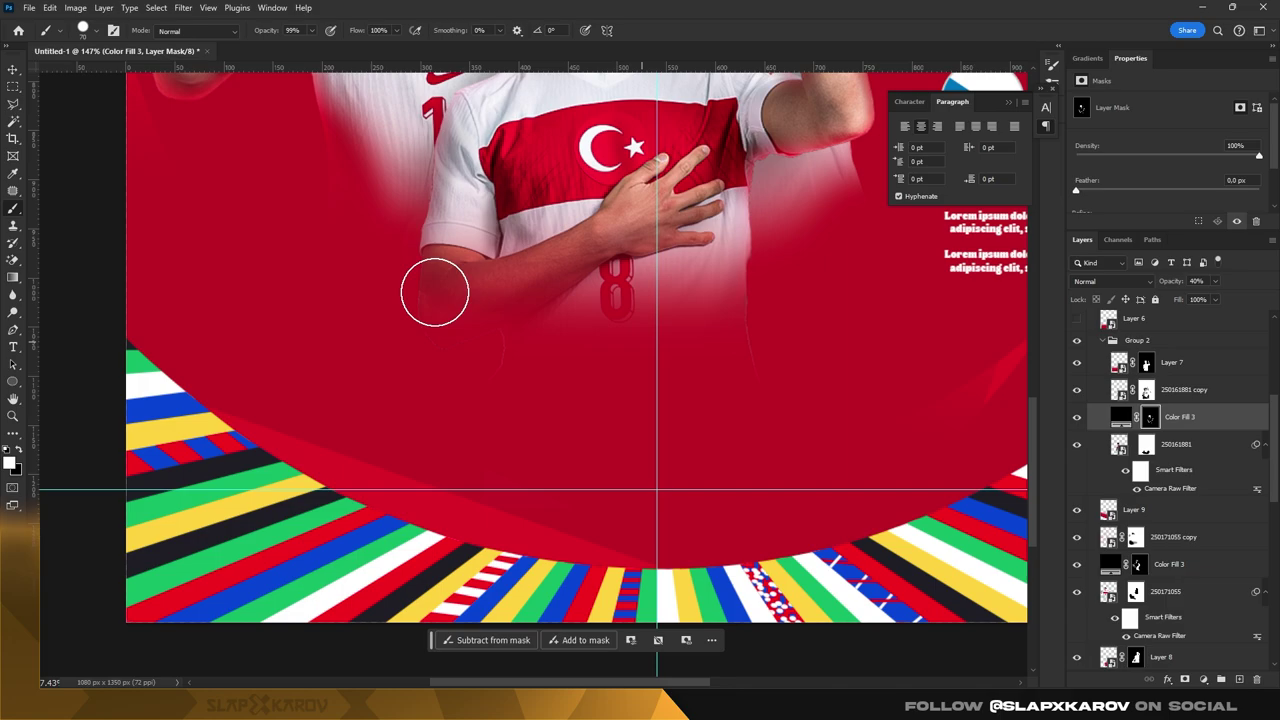
- Target the 250161881 layer mask, toggle the layer to compare, and choose a brush preset
click(1119, 390)
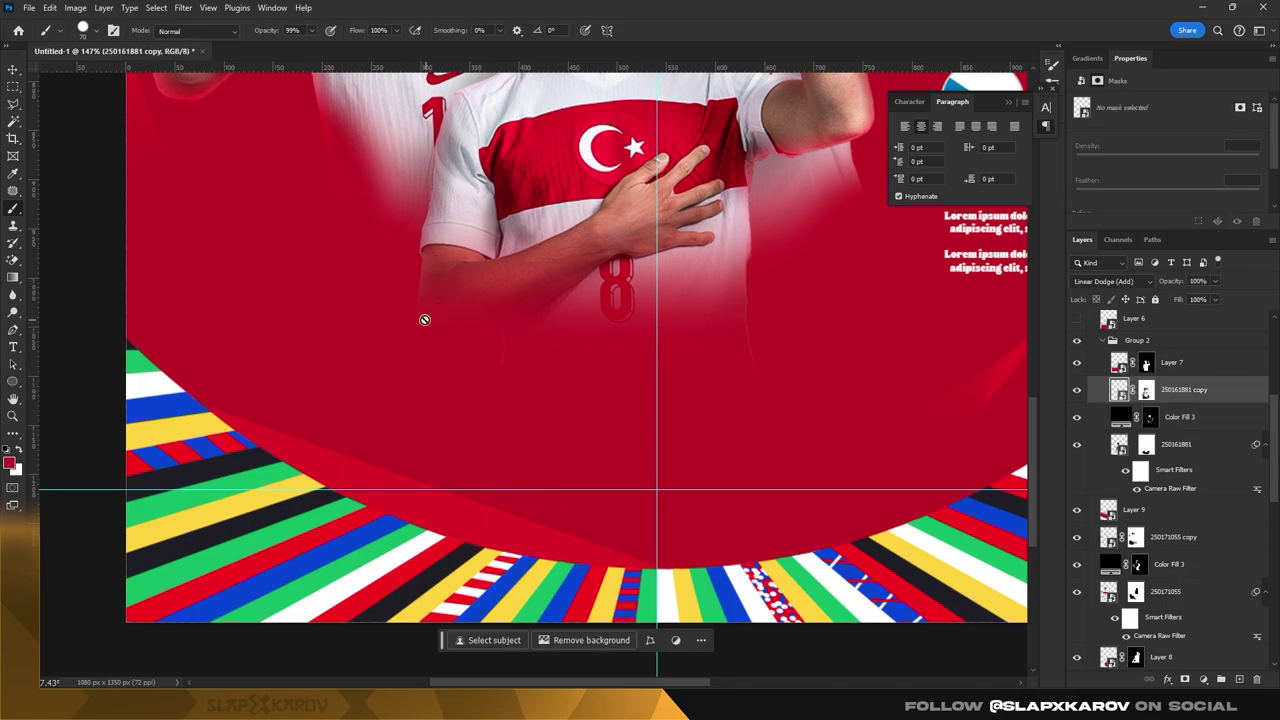
click(1145, 390)
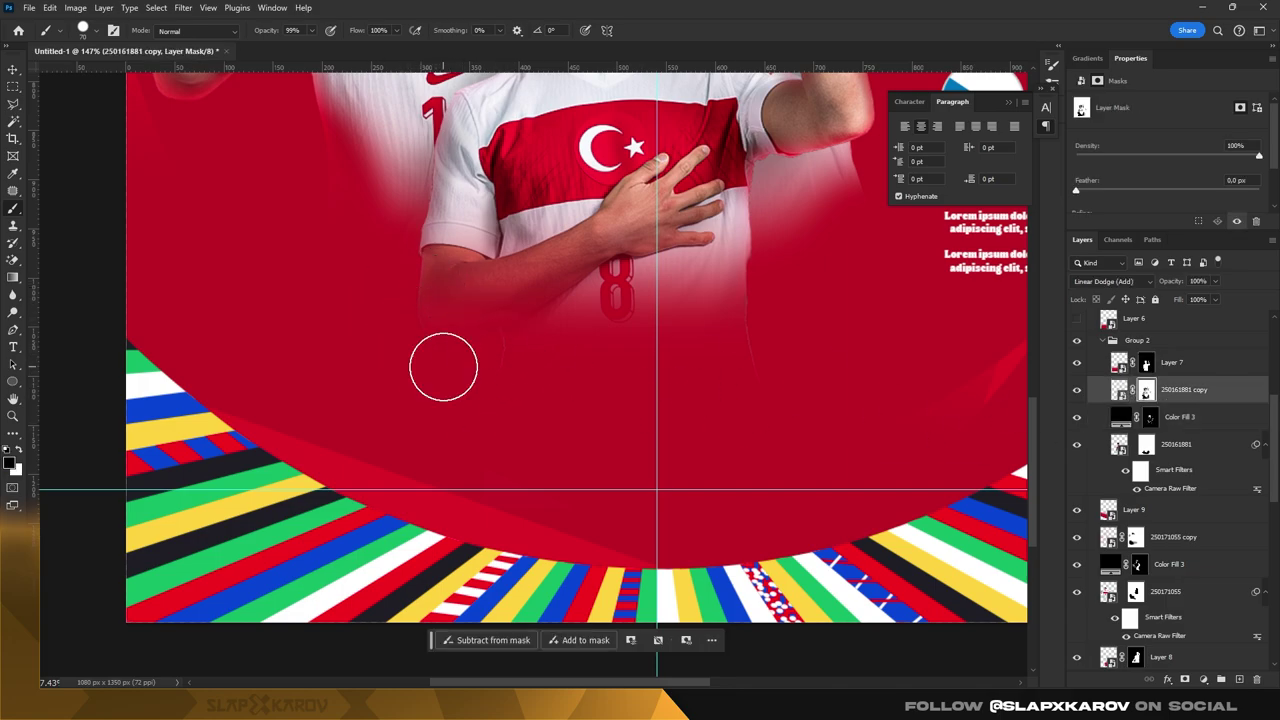
click(1077, 417)
click(1146, 444)
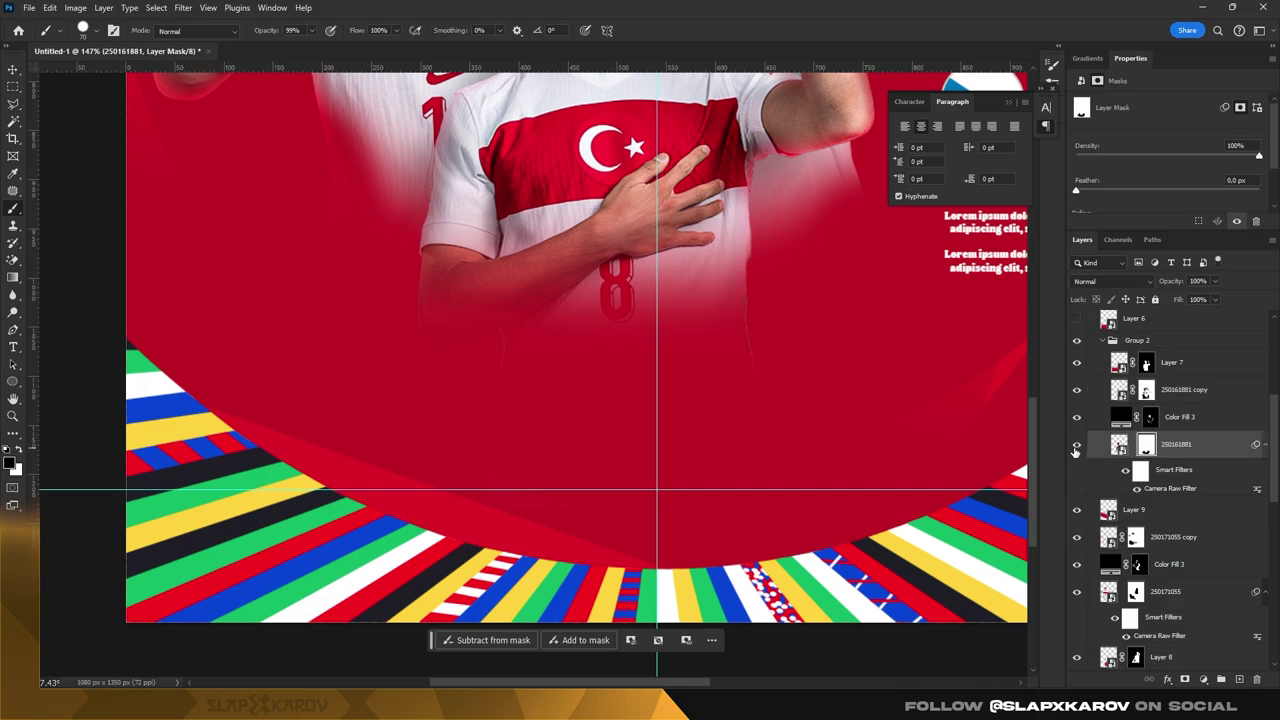
click(1076, 446)
right_click(435, 346)
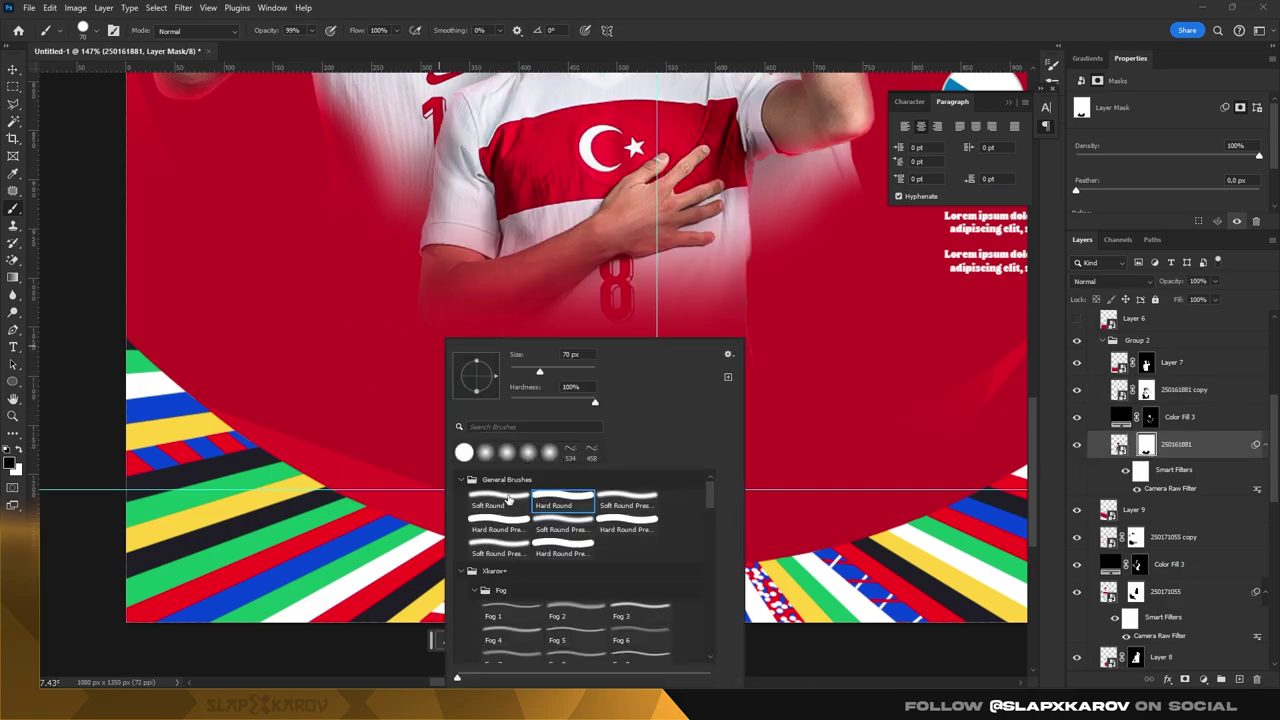
key(Escape)
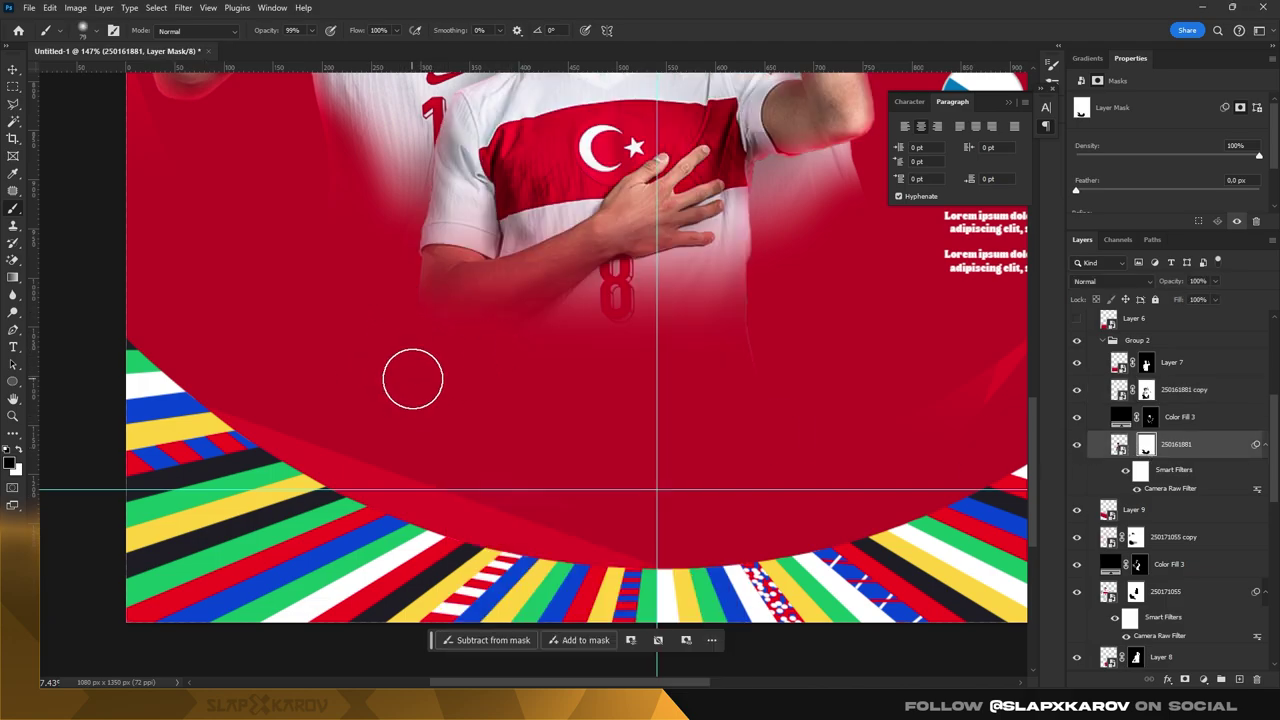
key(z)
mouse_move(603, 357)
mouse_down()
mouse_move(621, 322)
mouse_move(700, 325)
mouse_up()
- Delete Layer 8's existing layer mask after comparing with the front player hidden
key(v)
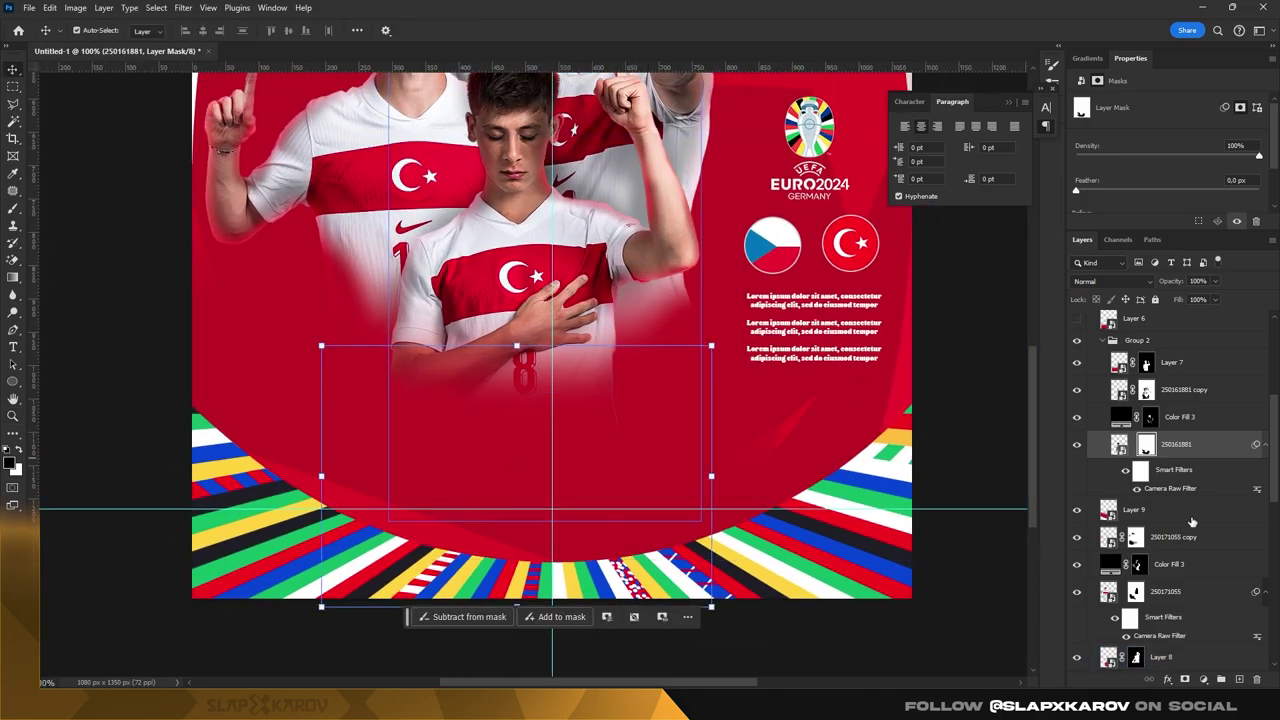
scroll(1192, 521, down, 2)
scroll(1027, 456, down, 5)
scroll(1027, 456, up, 2)
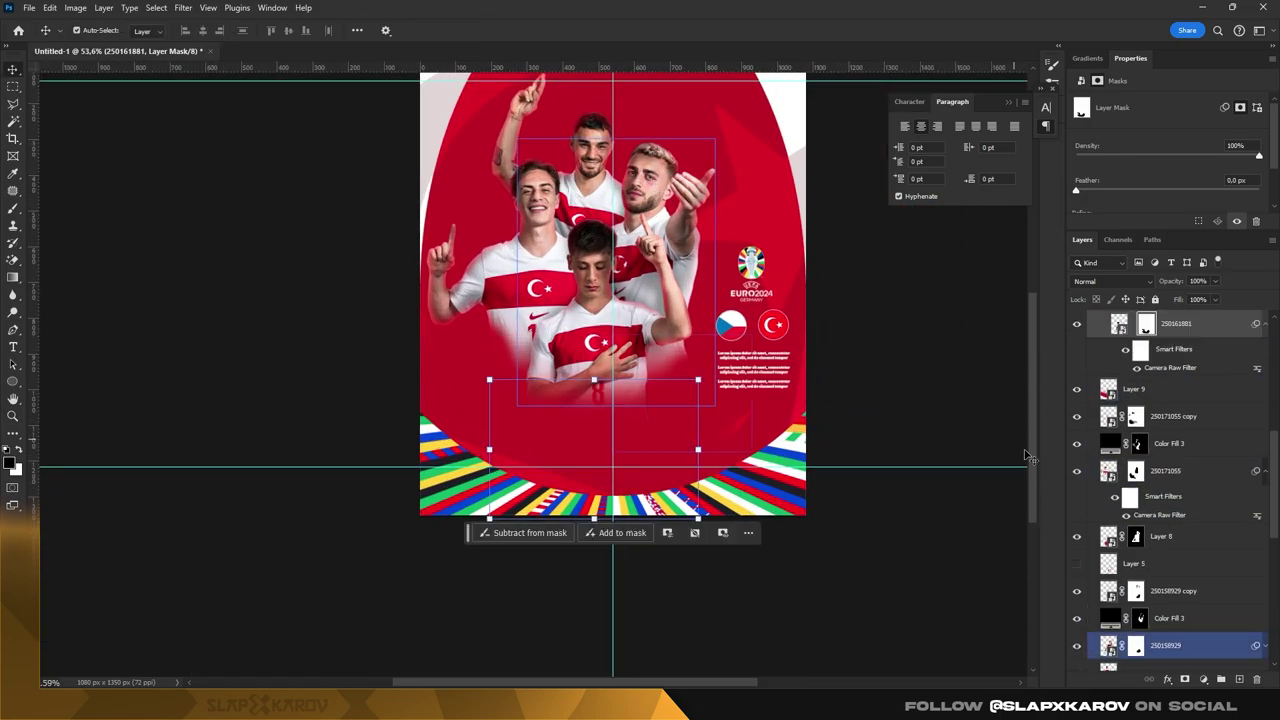
click(1077, 324)
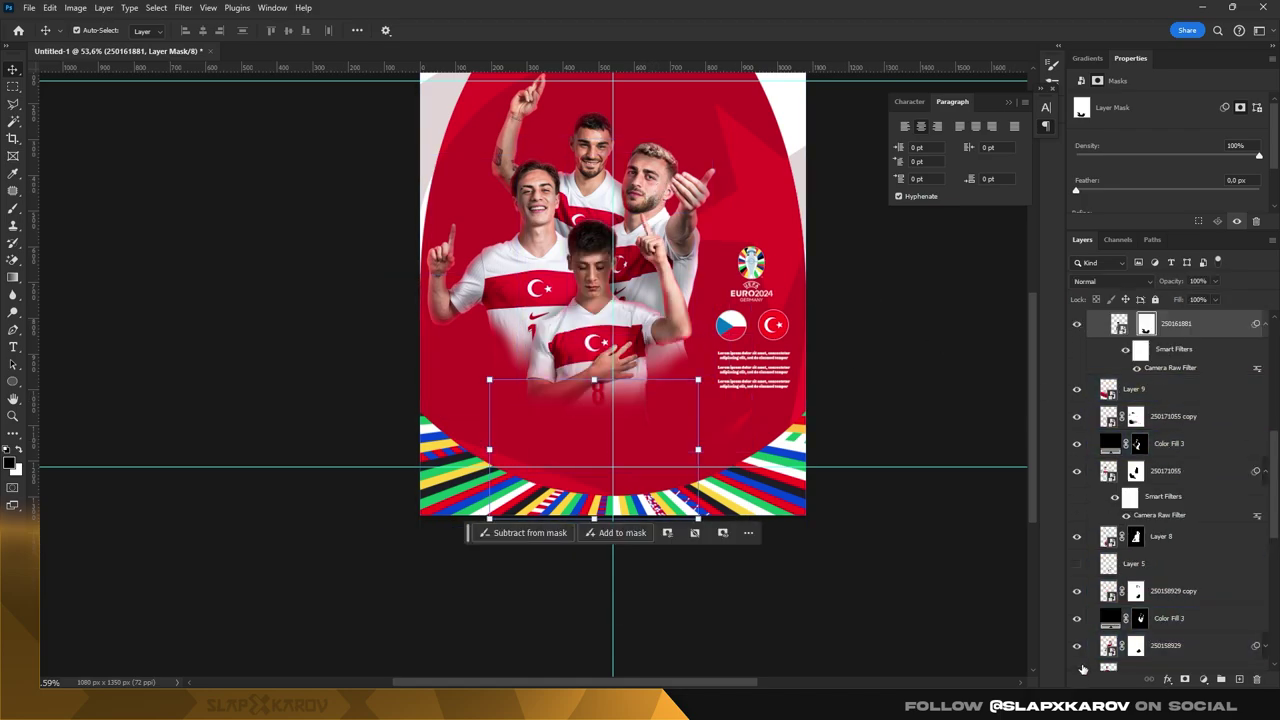
scroll(1100, 600, down, 2)
click(1145, 432)
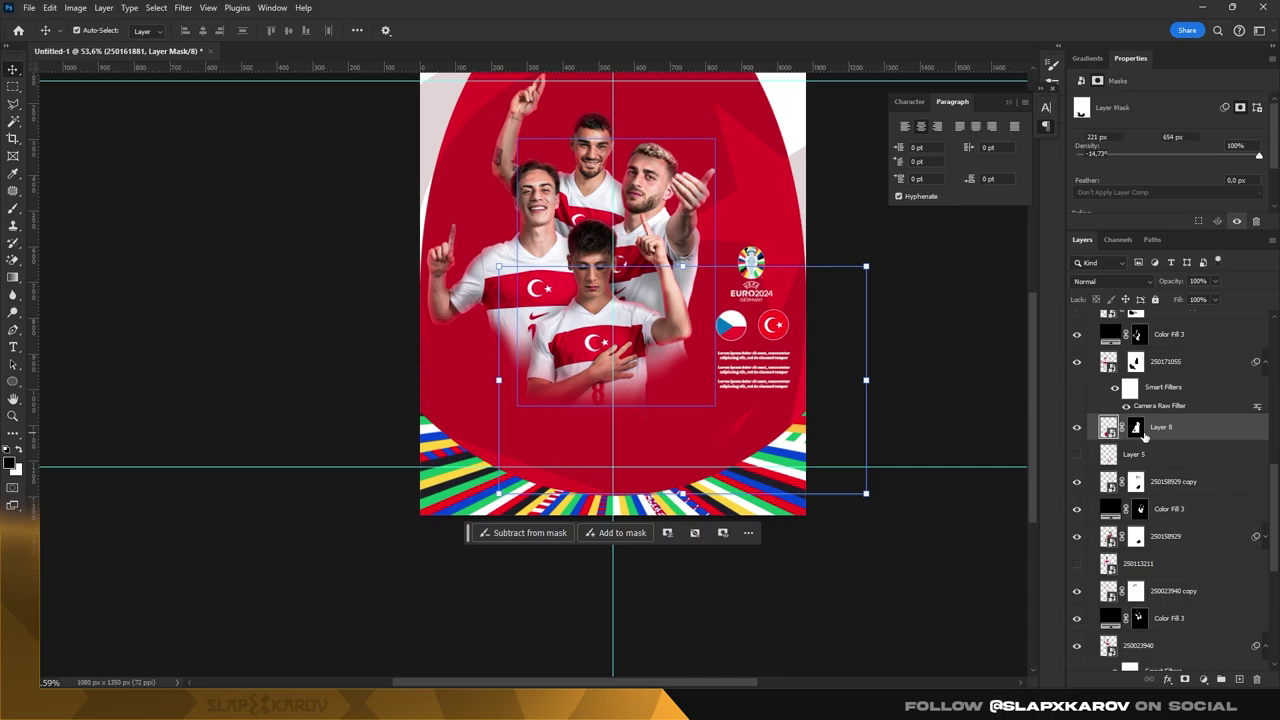
right_click(1145, 437)
click(1131, 446)
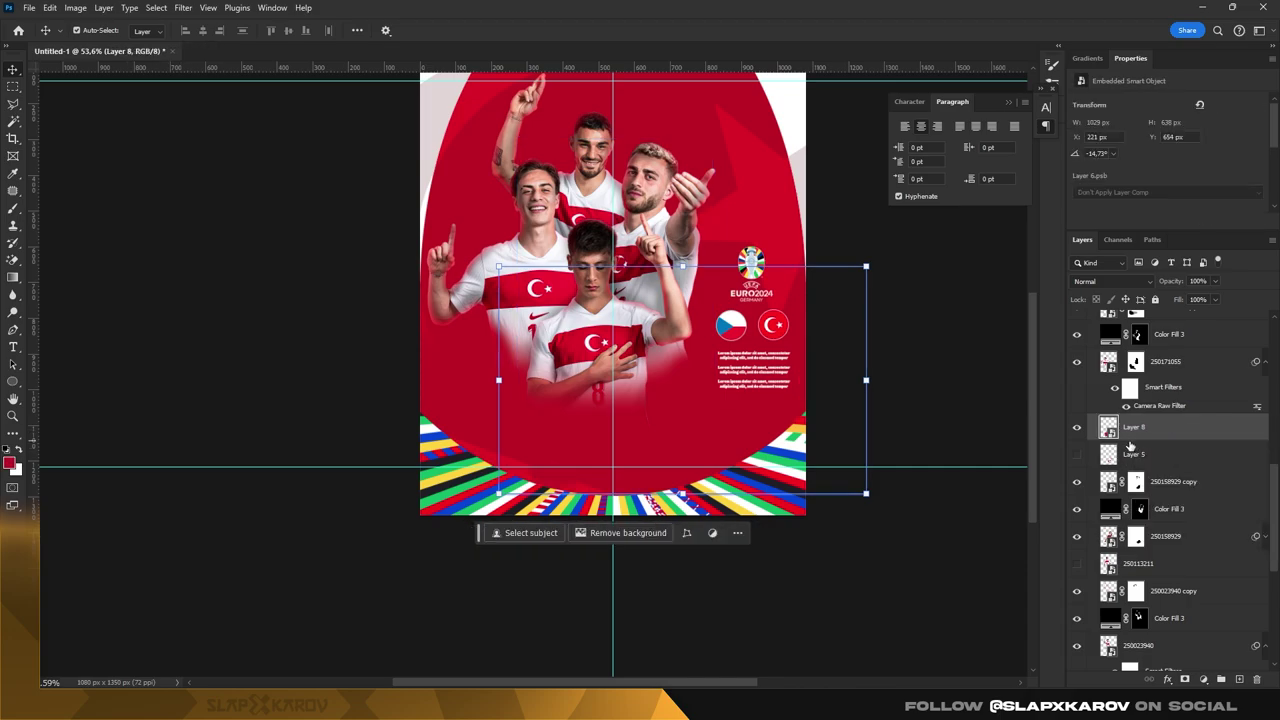
ctrl+click(1108, 537)
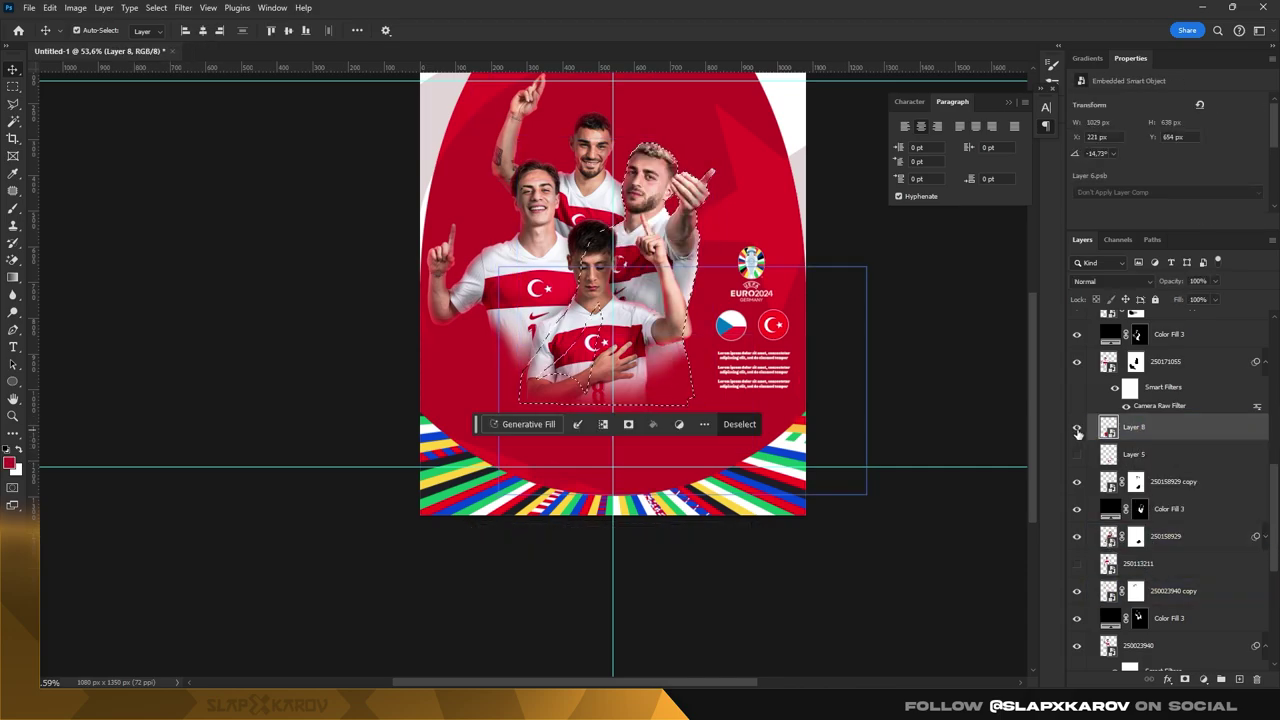
click(755, 424)
- Nudge Layer 8 lower with Free Transform and give it a fresh layer mask
key(ctrl+t)
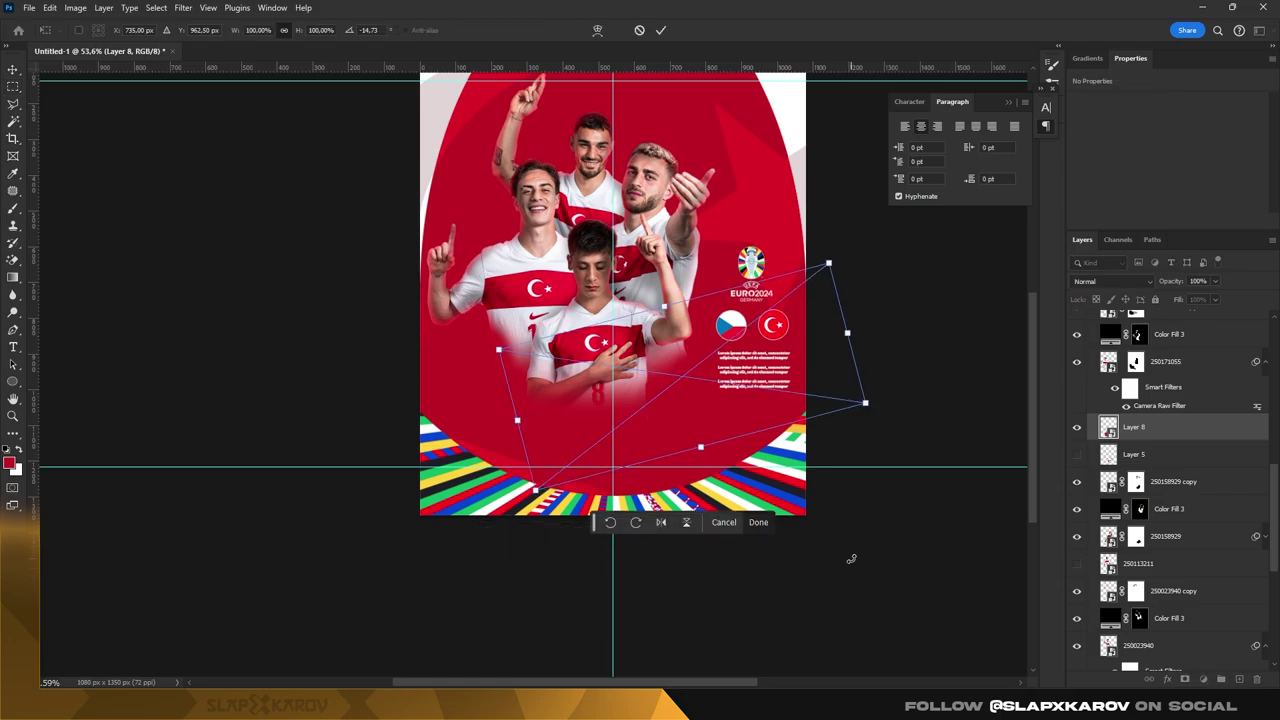
key(shift+Down)
key(shift+Down)
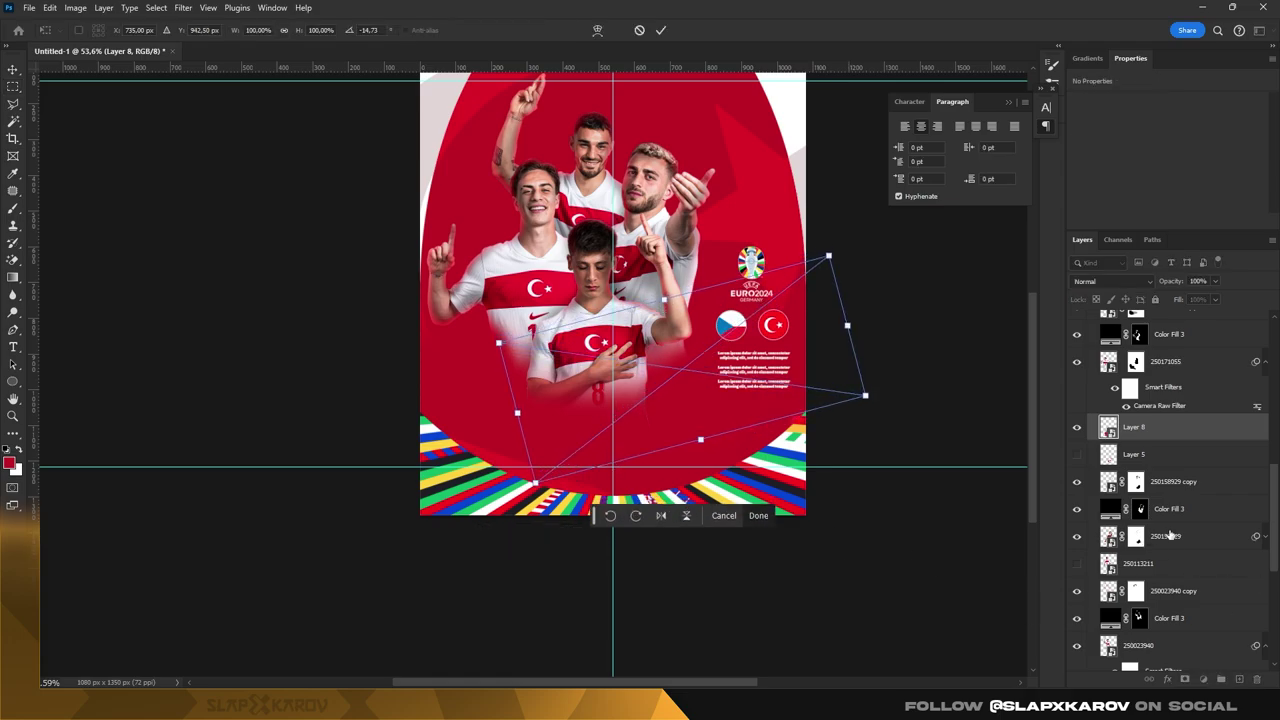
key(Return)
click(1186, 680)
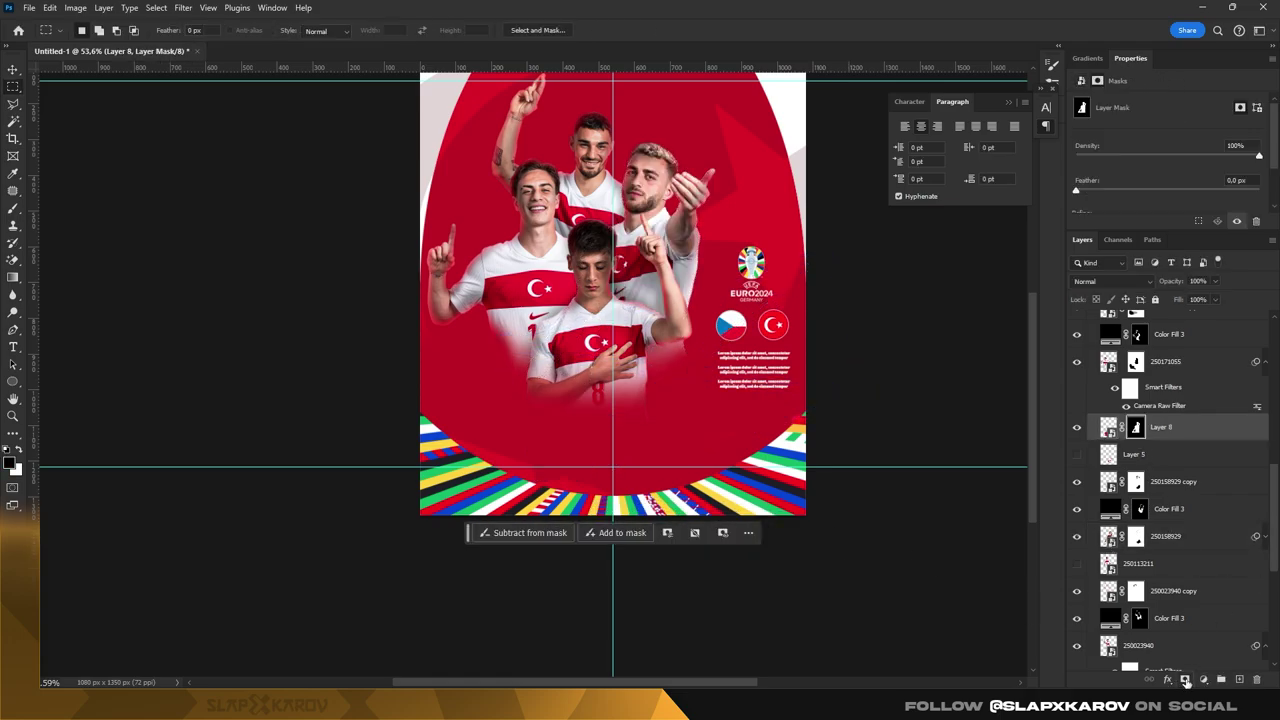
- Zoom into the lower middle of the poster and toggle Layer 8 to compare
key(z)
click(726, 418)
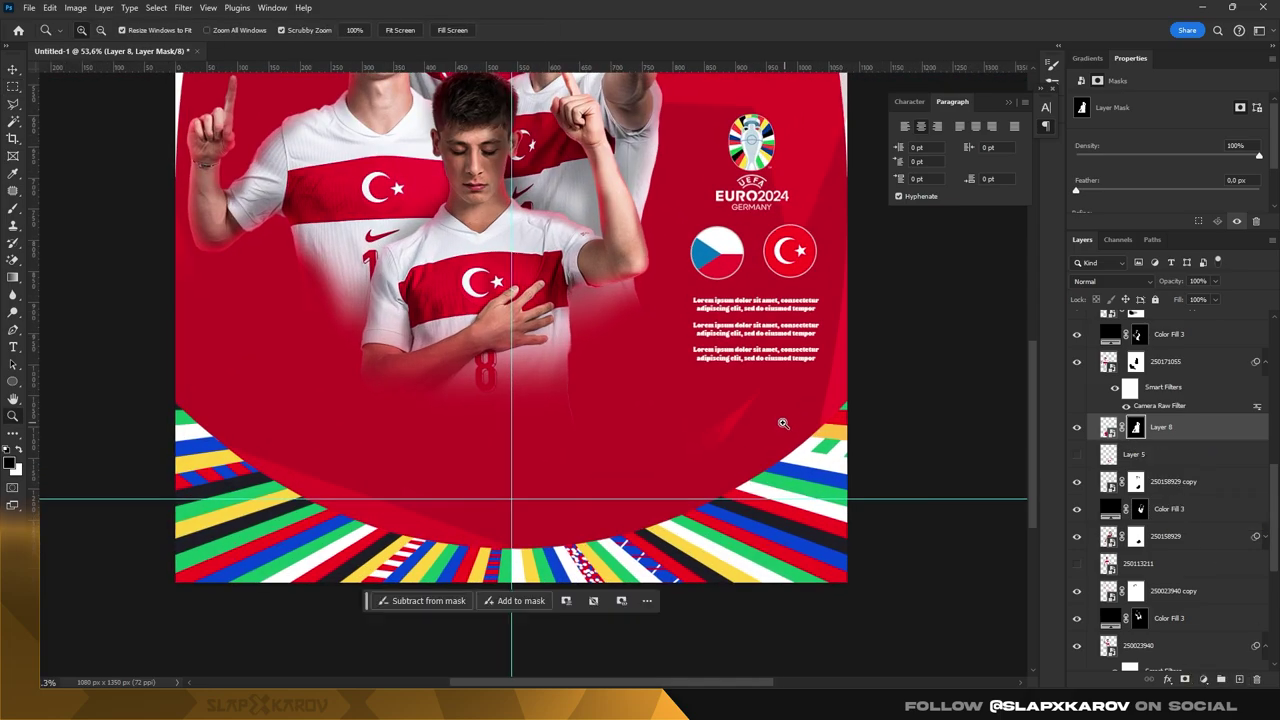
click(13, 208)
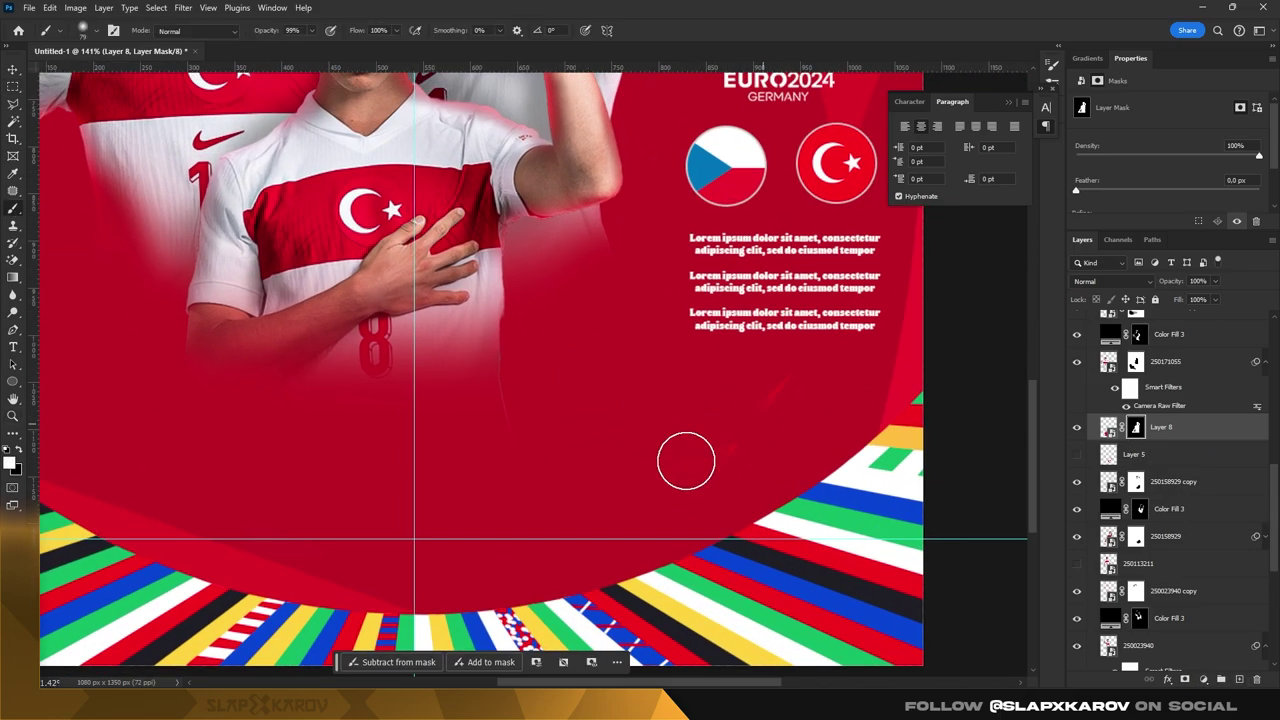
drag(1138, 505, 1138, 509)
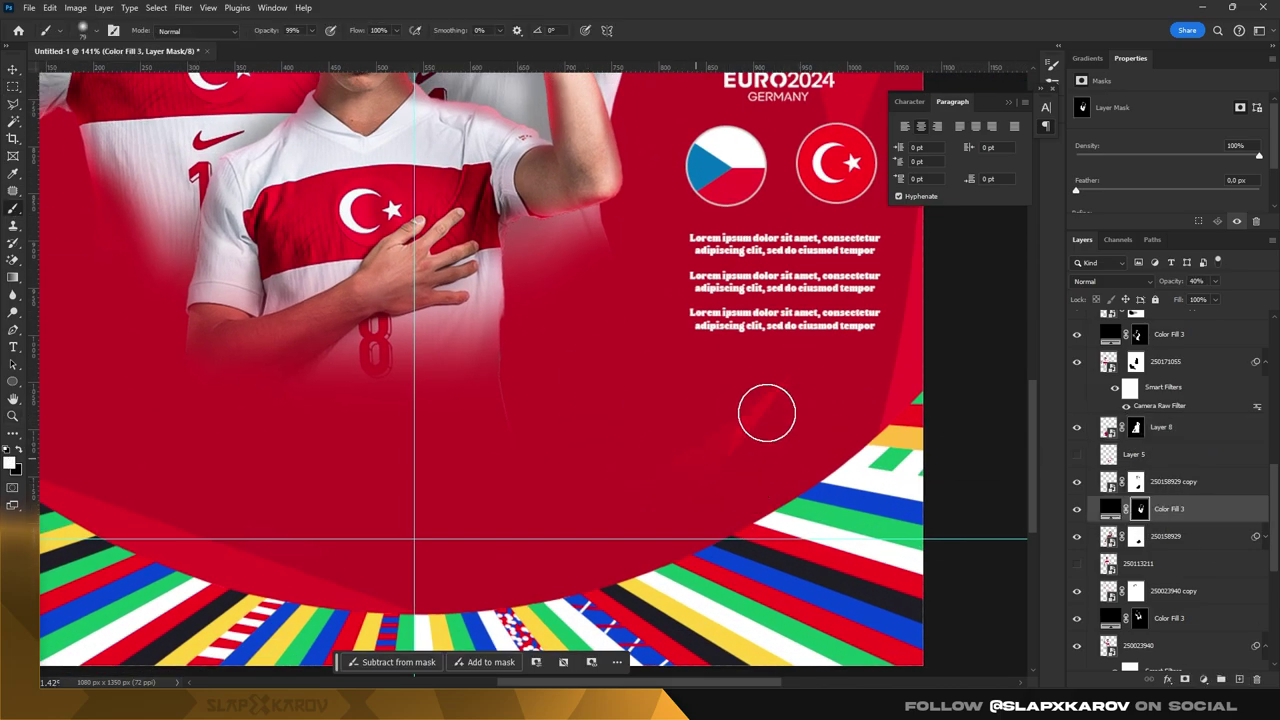
click(1077, 427)
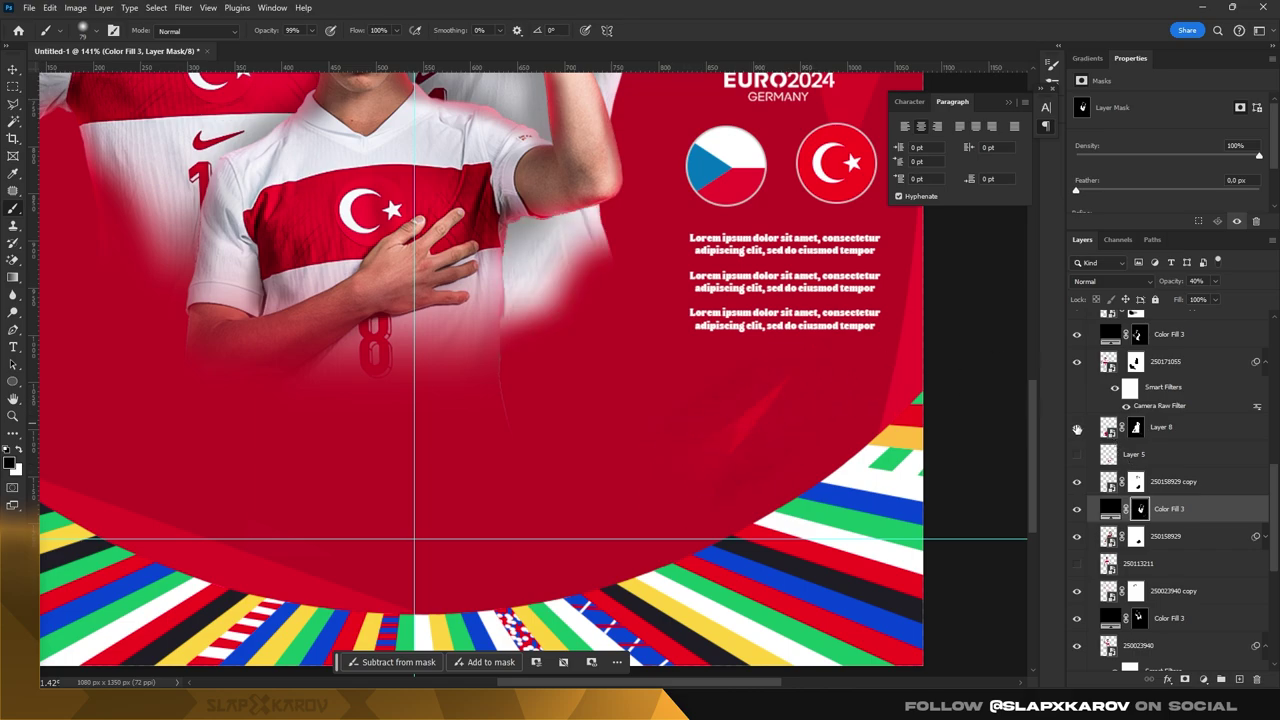
click(1172, 481)
- Select Layer 9 and toggle its visibility to compare, zooming out slightly
key(v)
click(717, 453)
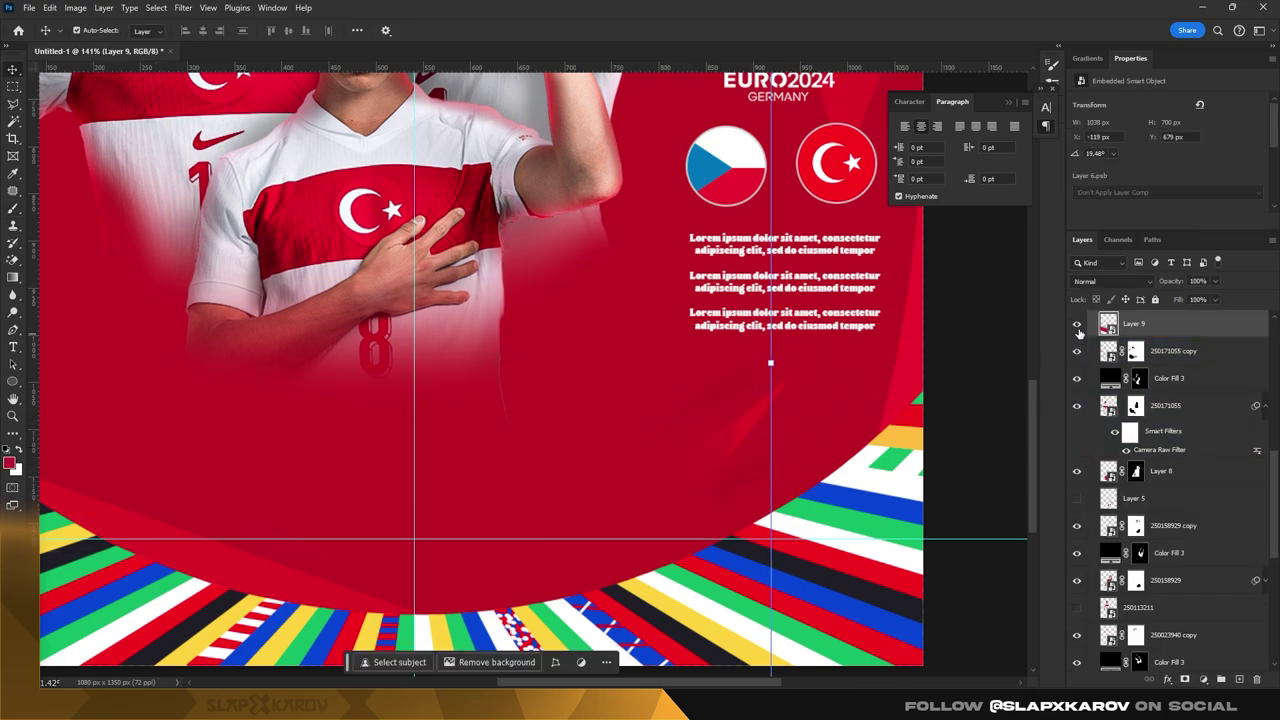
click(1077, 323)
click(1077, 323)
click(1077, 323)
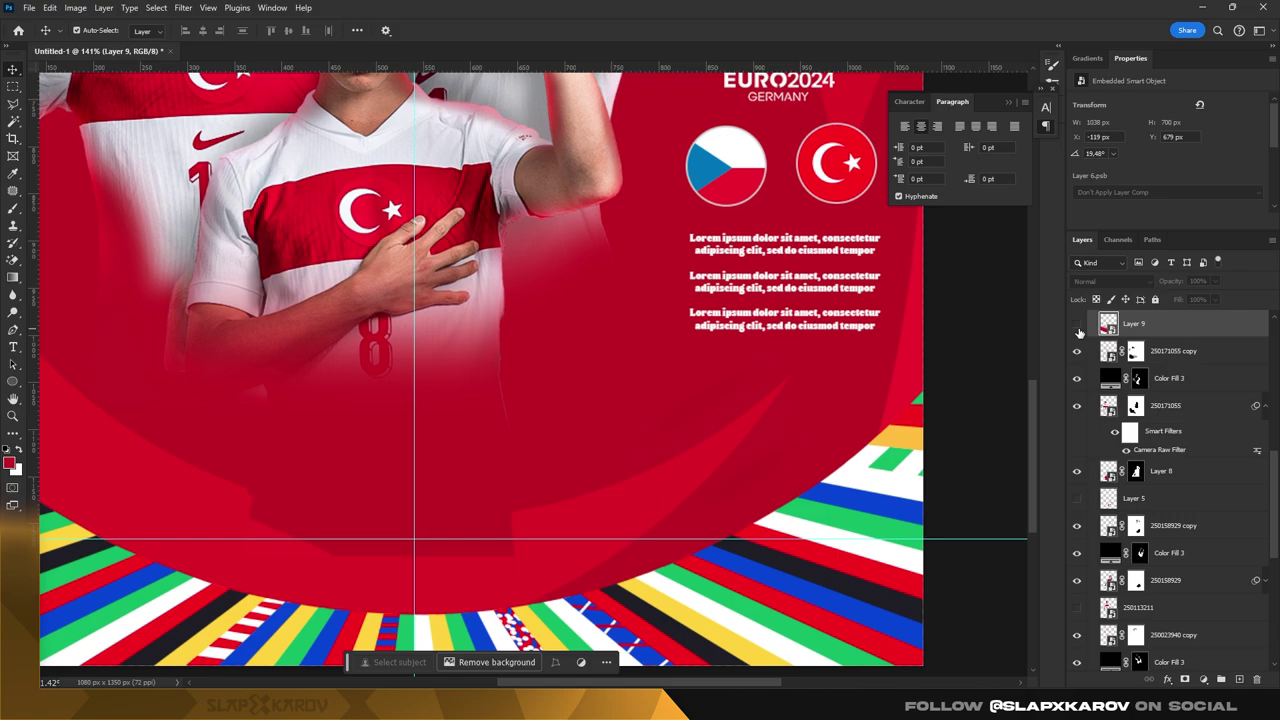
drag(724, 376, 646, 393)
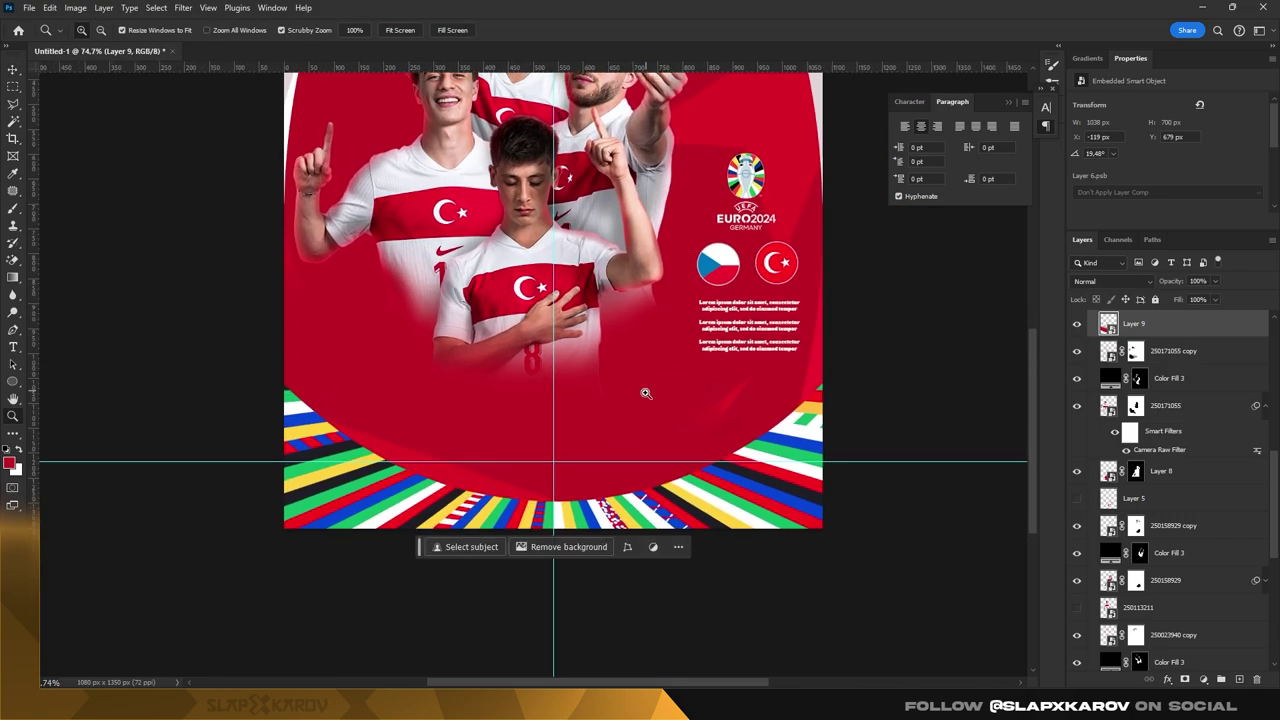
- Toggle Layer 9 again, leaving it hidden, and zoom in on the red circle's bottom
click(13, 208)
scroll(1141, 376, up, 3)
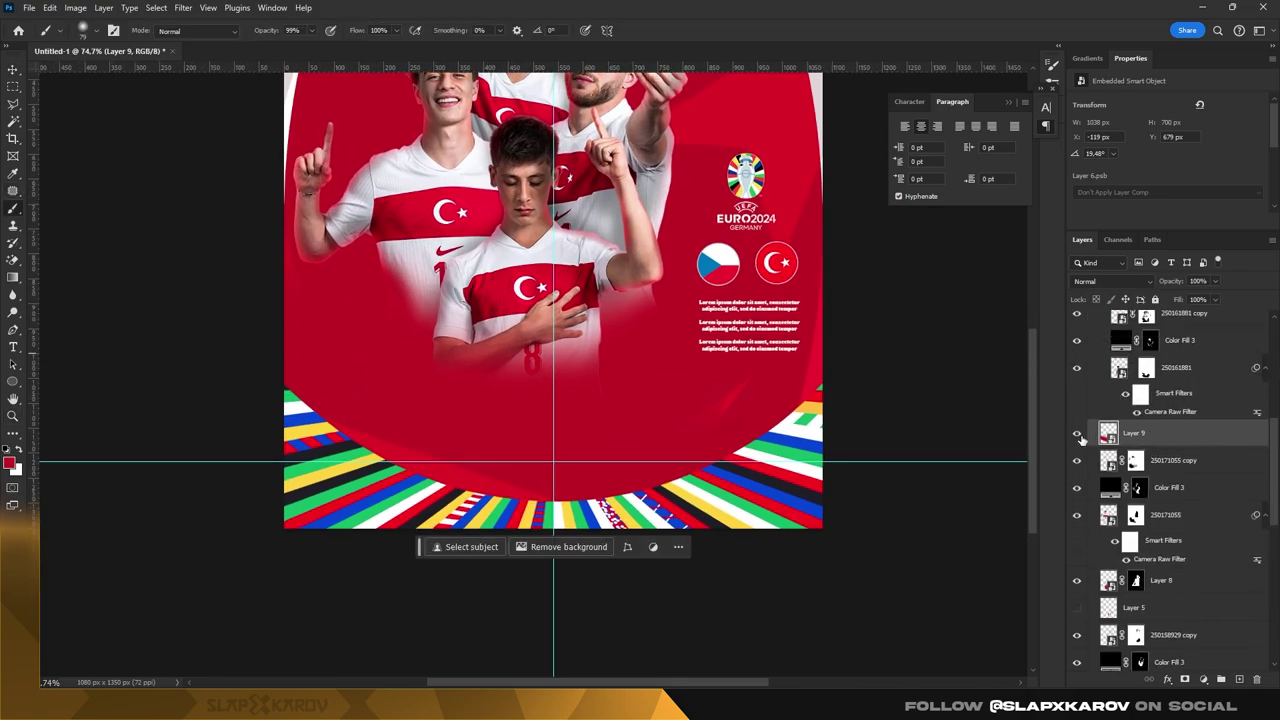
click(1077, 432)
click(1077, 432)
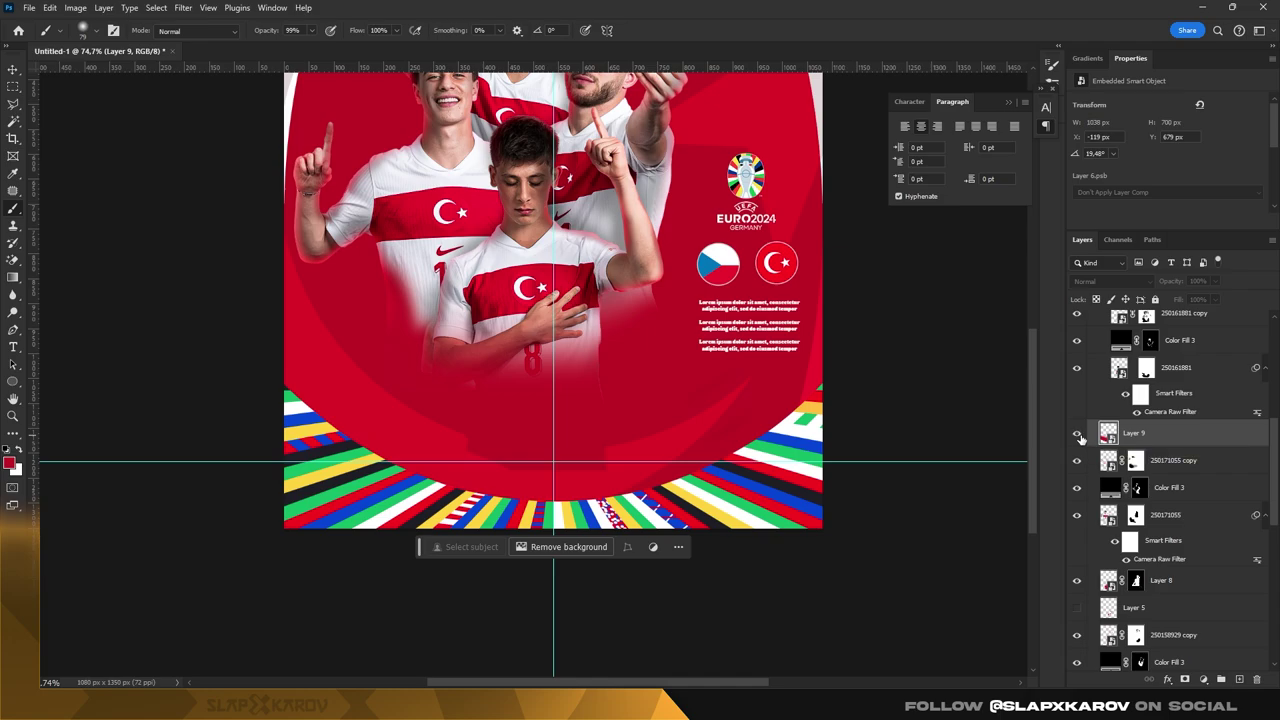
click(1078, 434)
key(z)
mouse_move(510, 436)
mouse_down()
mouse_move(545, 440)
mouse_move(533, 305)
mouse_up()
key(v)
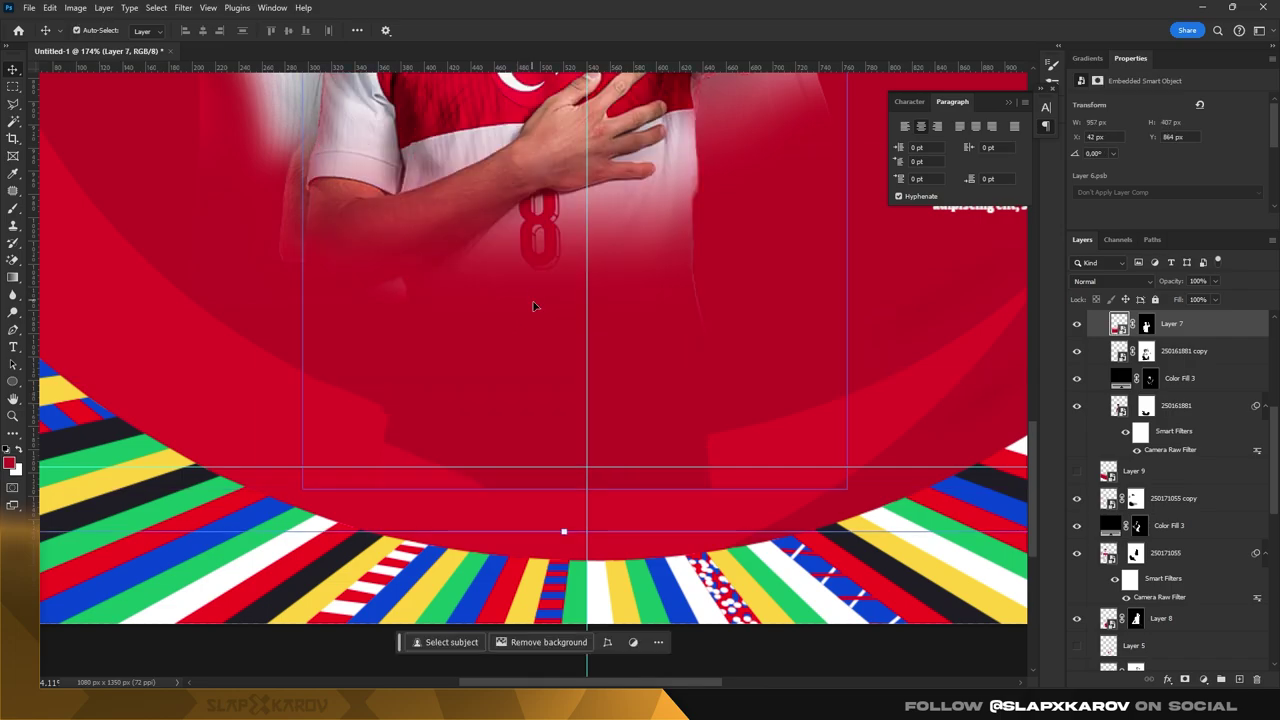
- Load the circle's outline and paint away the dark shadow on Layer 7's mask along its edge
scroll(1170, 450, down, 5)
click(1160, 631)
ctrl+click(1098, 631)
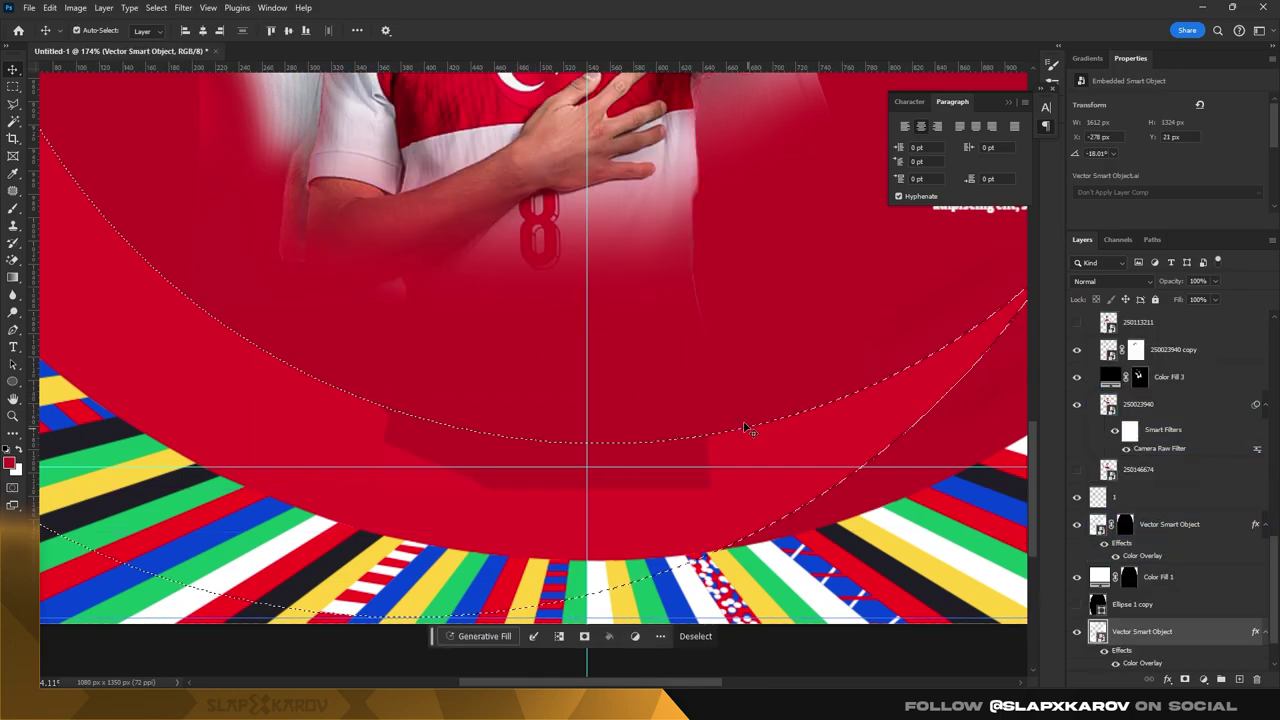
scroll(1180, 450, up, 3)
scroll(1190, 445, up, 2)
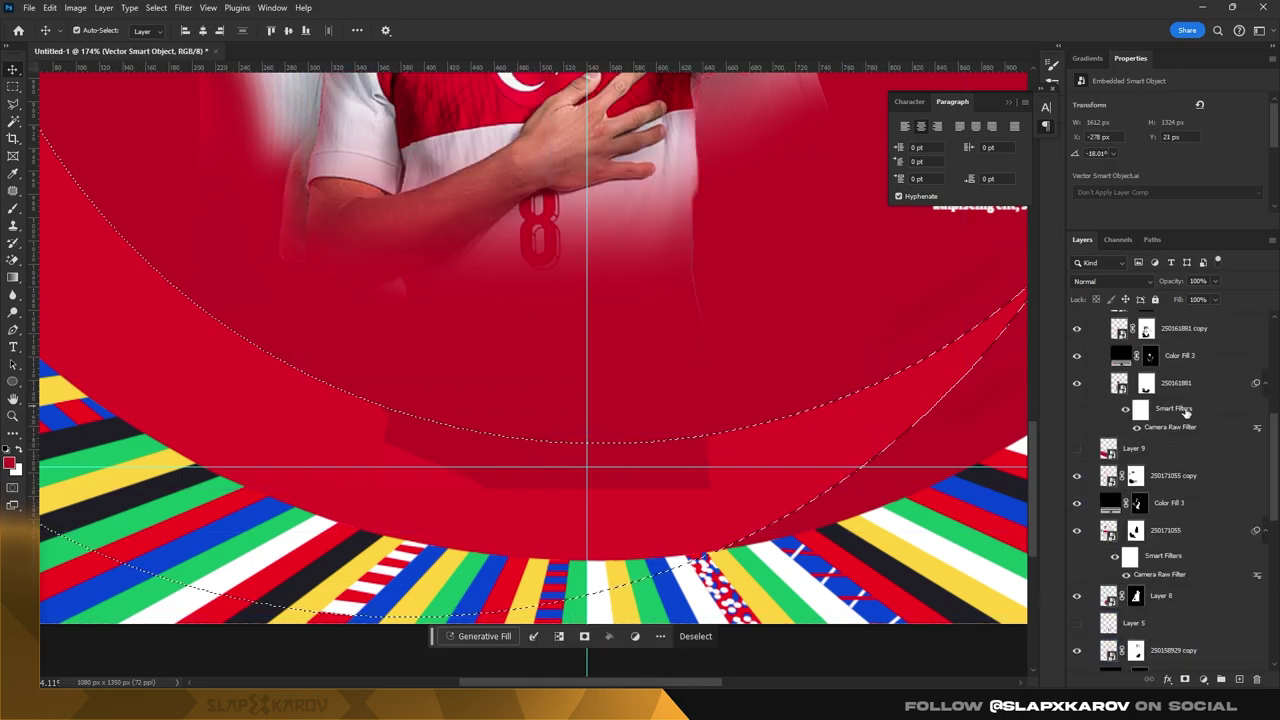
scroll(1198, 440, up, 3)
click(1198, 440)
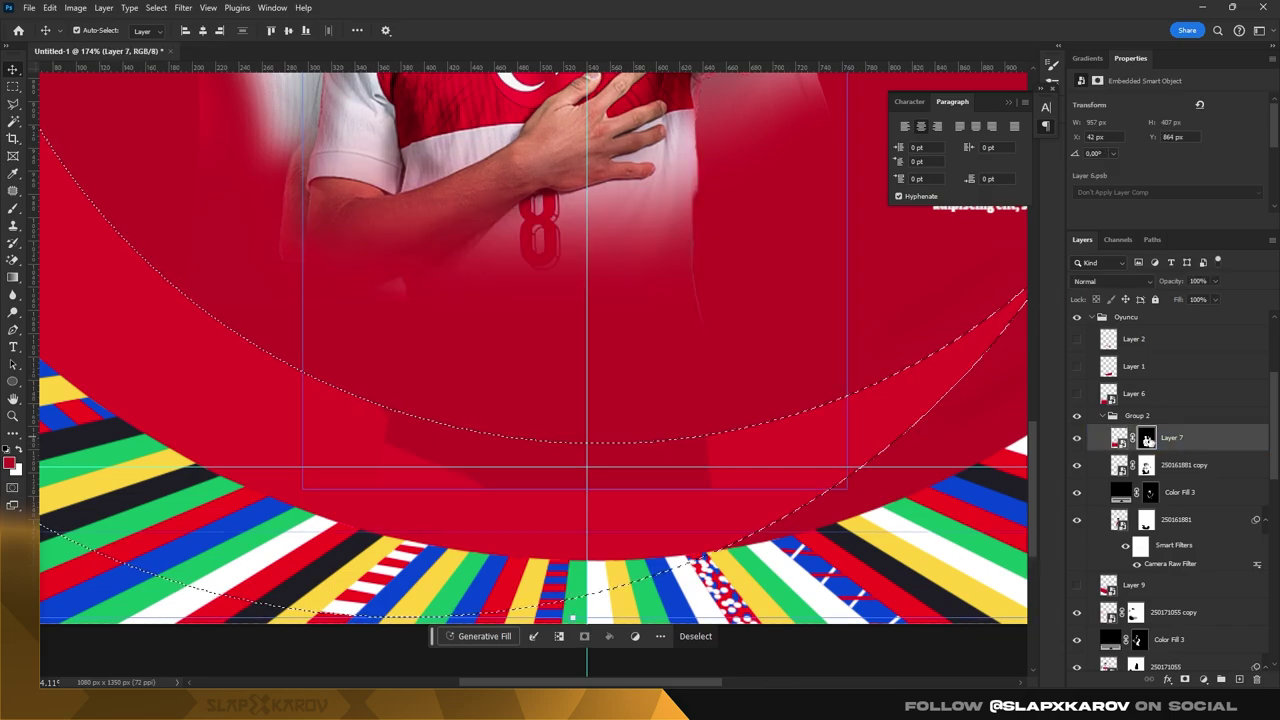
click(13, 207)
drag(348, 423, 523, 454)
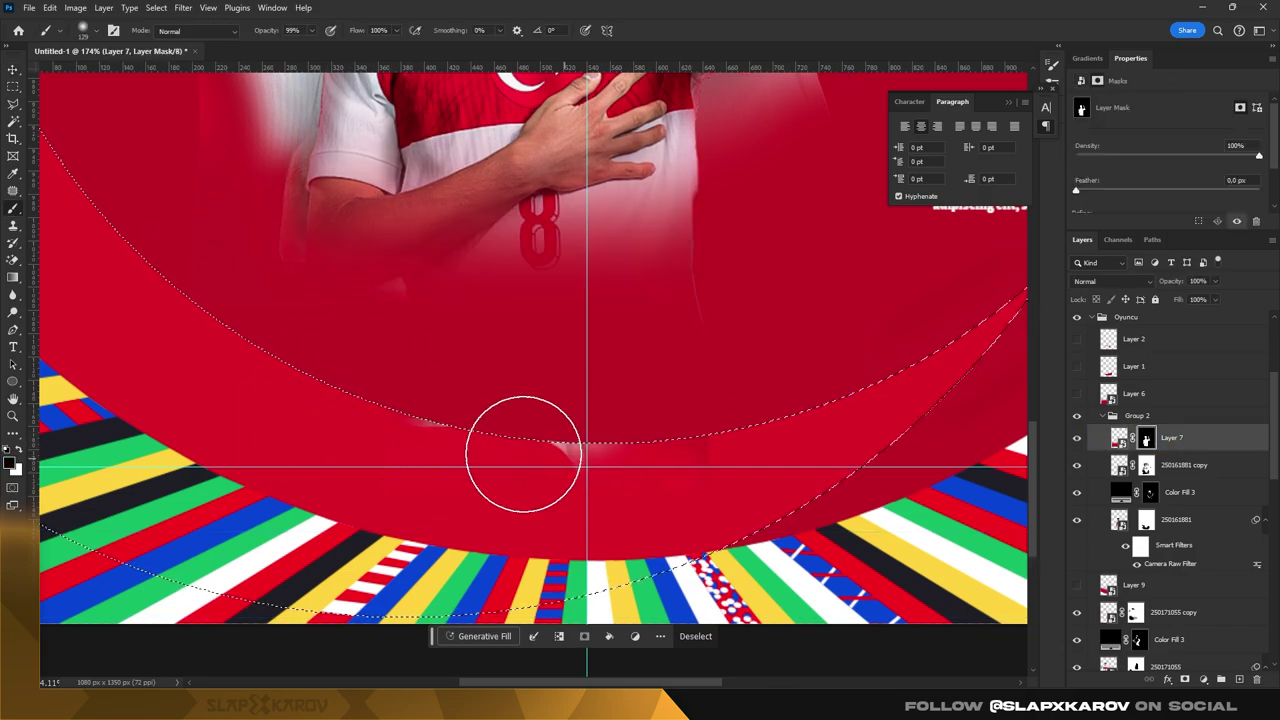
- Check the 250161881 masks, deselect, zoom to the player's sleeve, and select the circle layer
click(1145, 520)
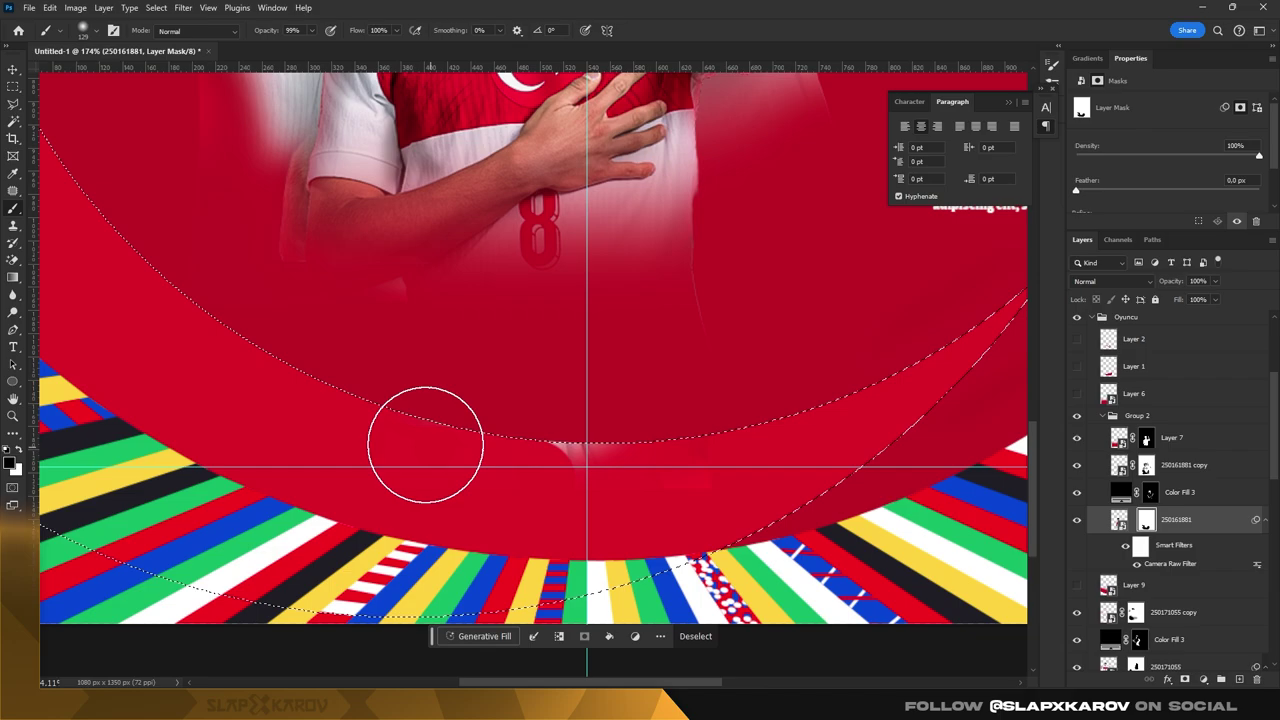
click(1098, 495)
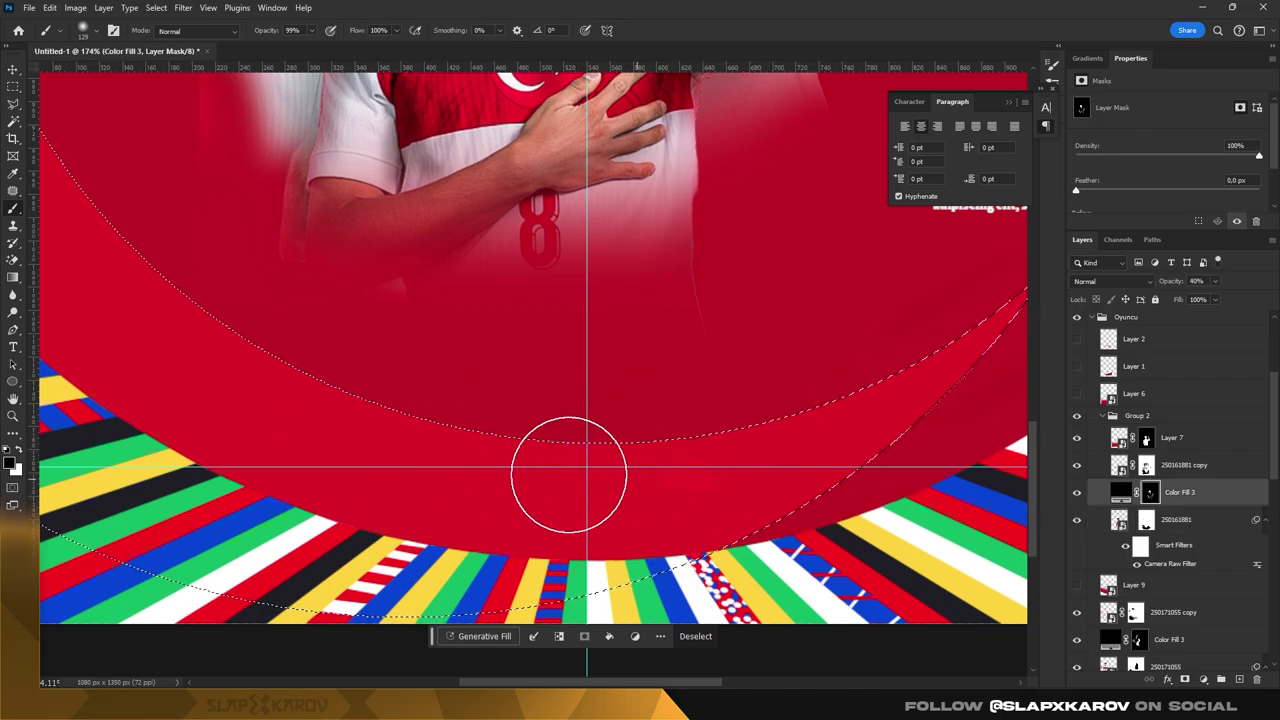
click(1146, 465)
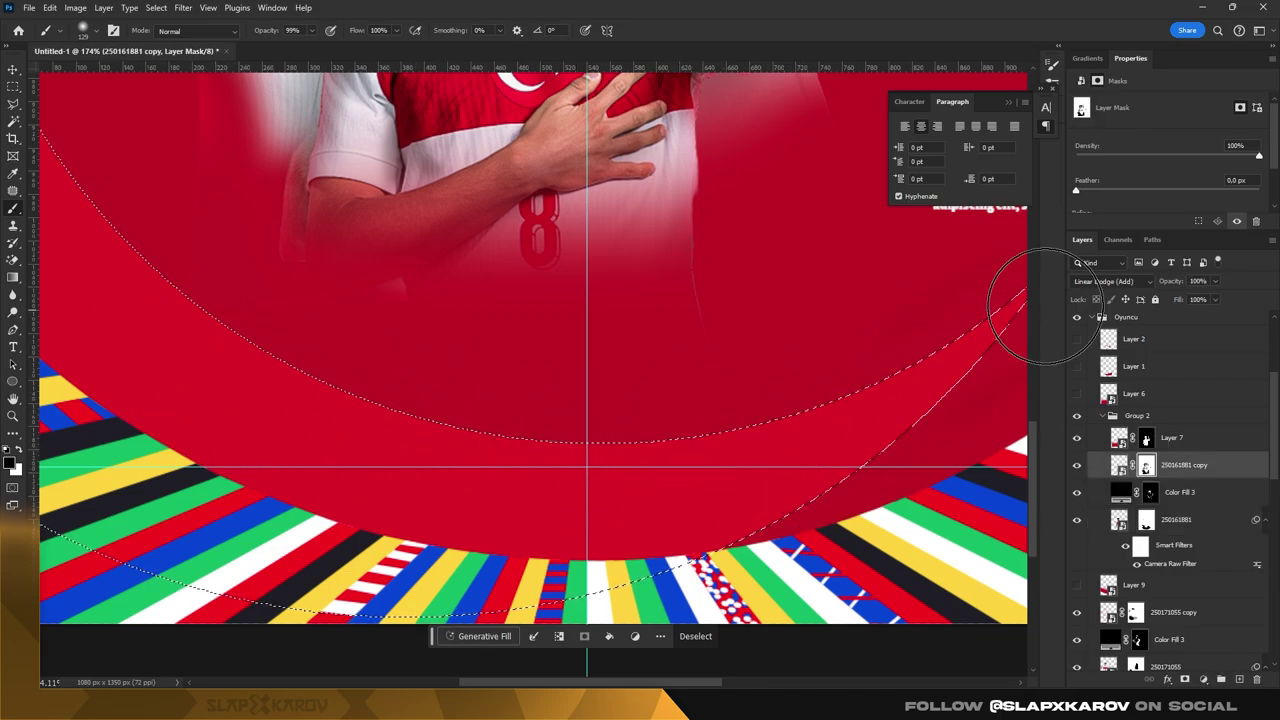
scroll(720, 470, right, 5)
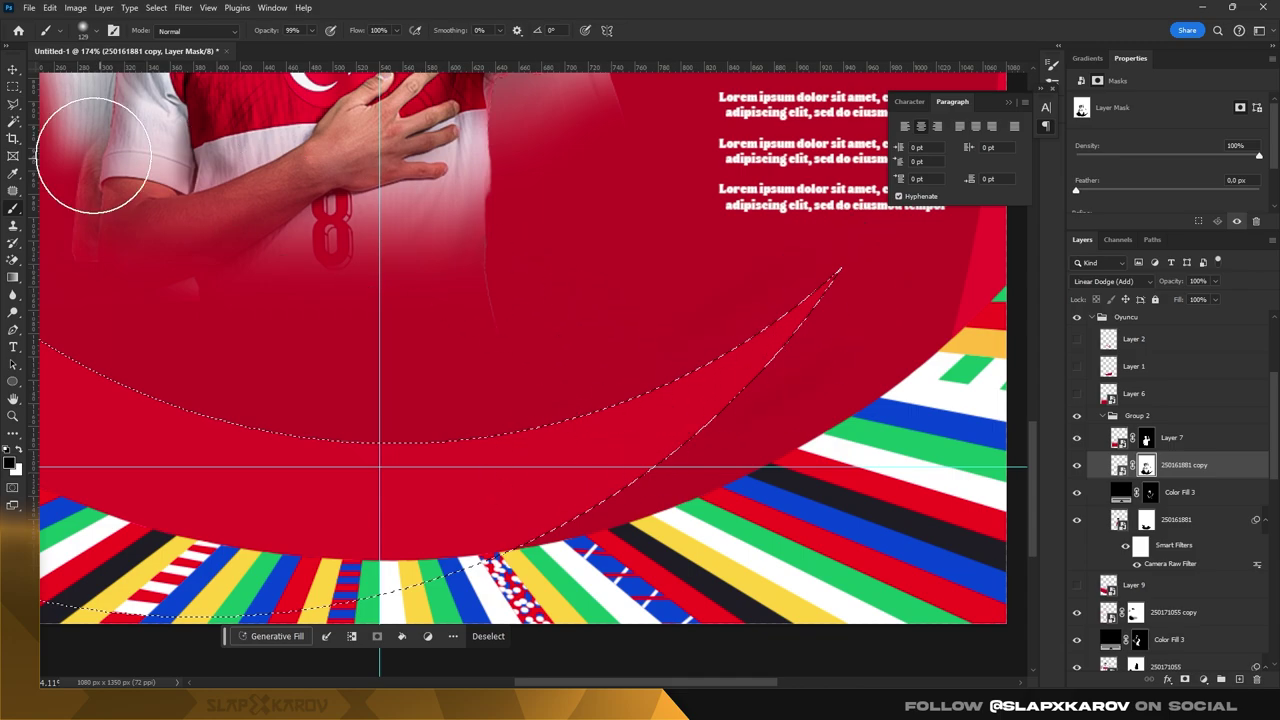
key(z)
key(ctrl+d)
mouse_move(420, 333)
mouse_down()
mouse_move(436, 333)
mouse_move(414, 366)
mouse_up()
key(v)
click(414, 366)
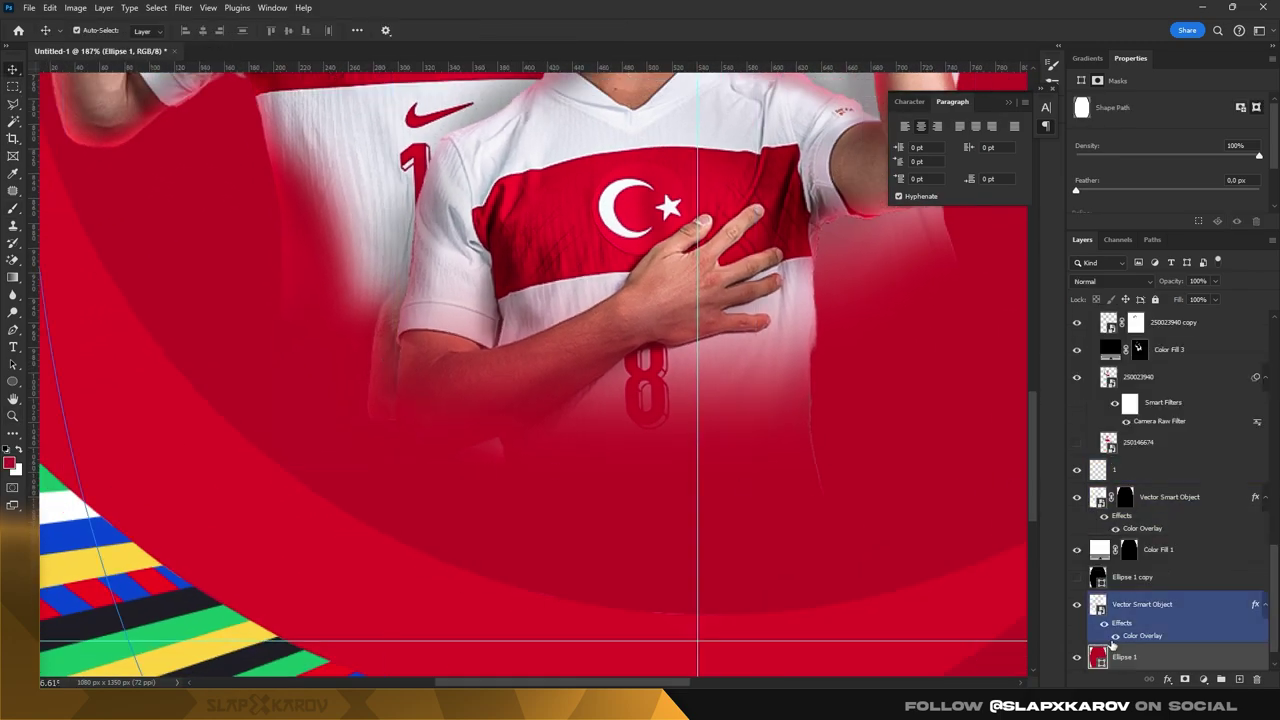
- Set the Color Fill 3 shading layer over the centre player to 40% opacity
scroll(1112, 560, up, 10)
click(1170, 323)
click(1077, 324)
click(1077, 324)
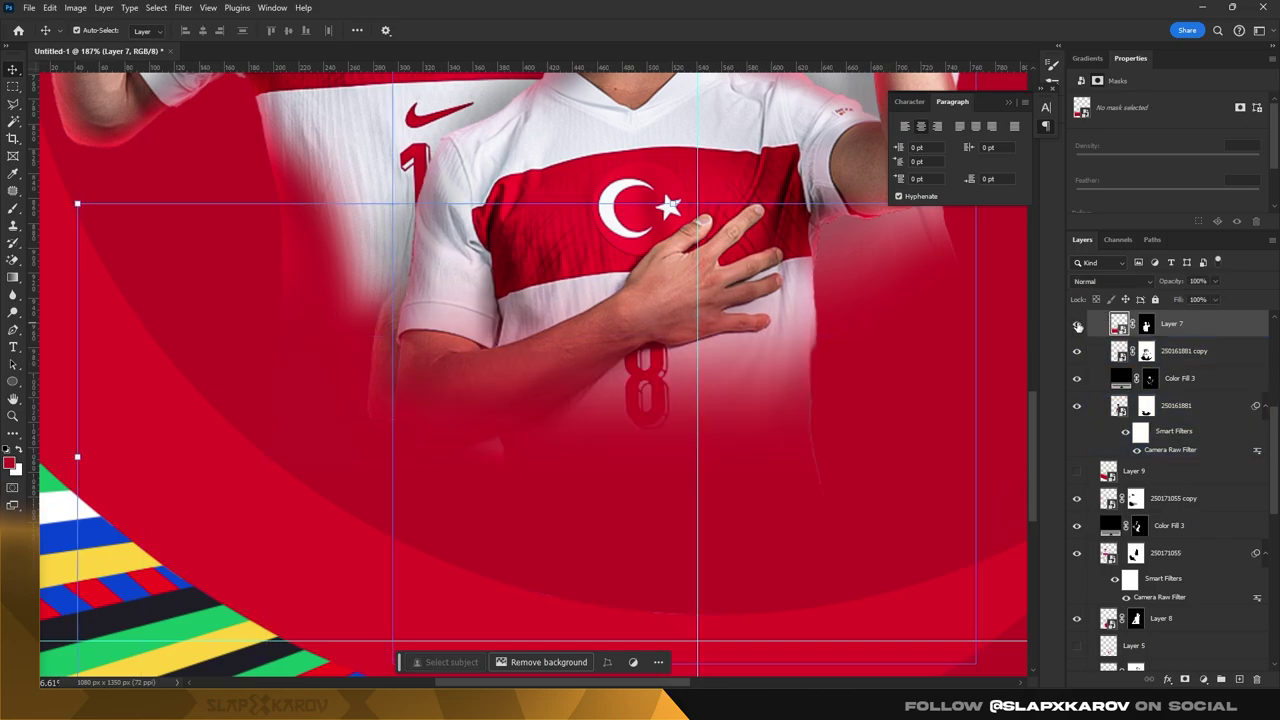
click(1080, 351)
key(alt+bracketleft)
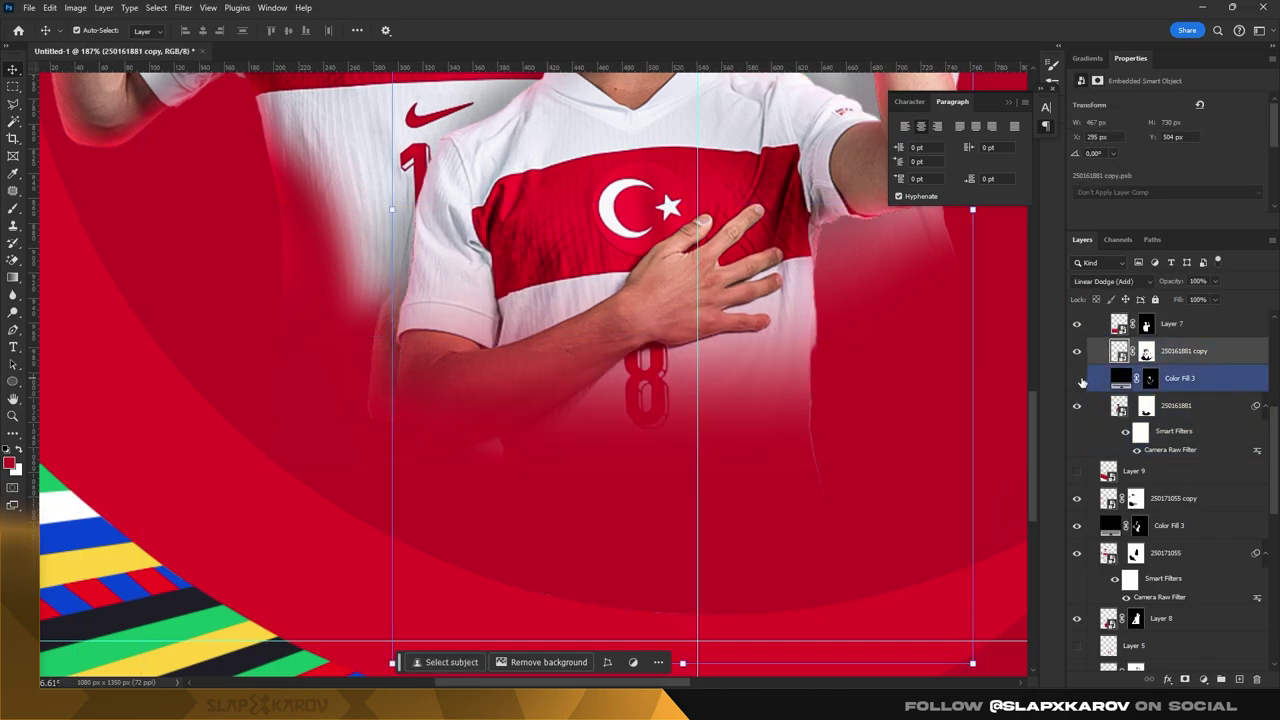
key(alt+bracketleft)
key(alt+bracketleft)
key(alt+bracketleft)
key(alt+bracketleft)
key(alt+bracketleft)
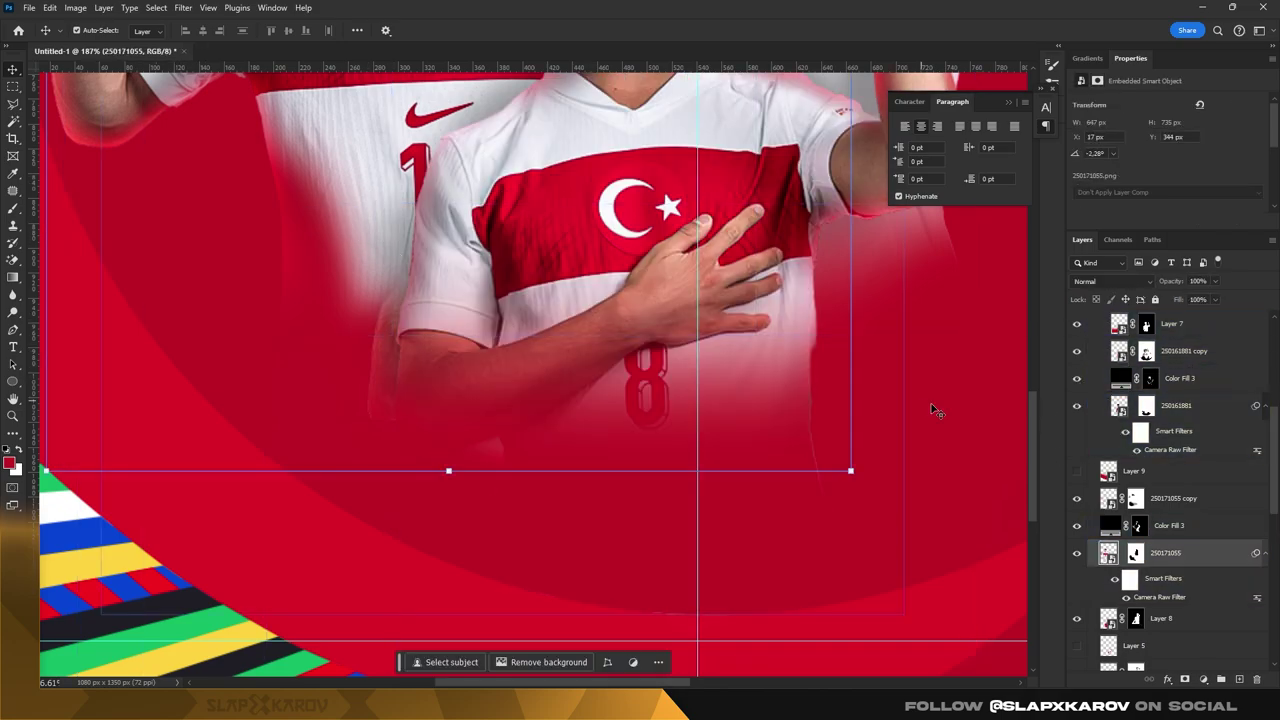
click(1077, 552)
key(alt+bracketright)
click(1077, 525)
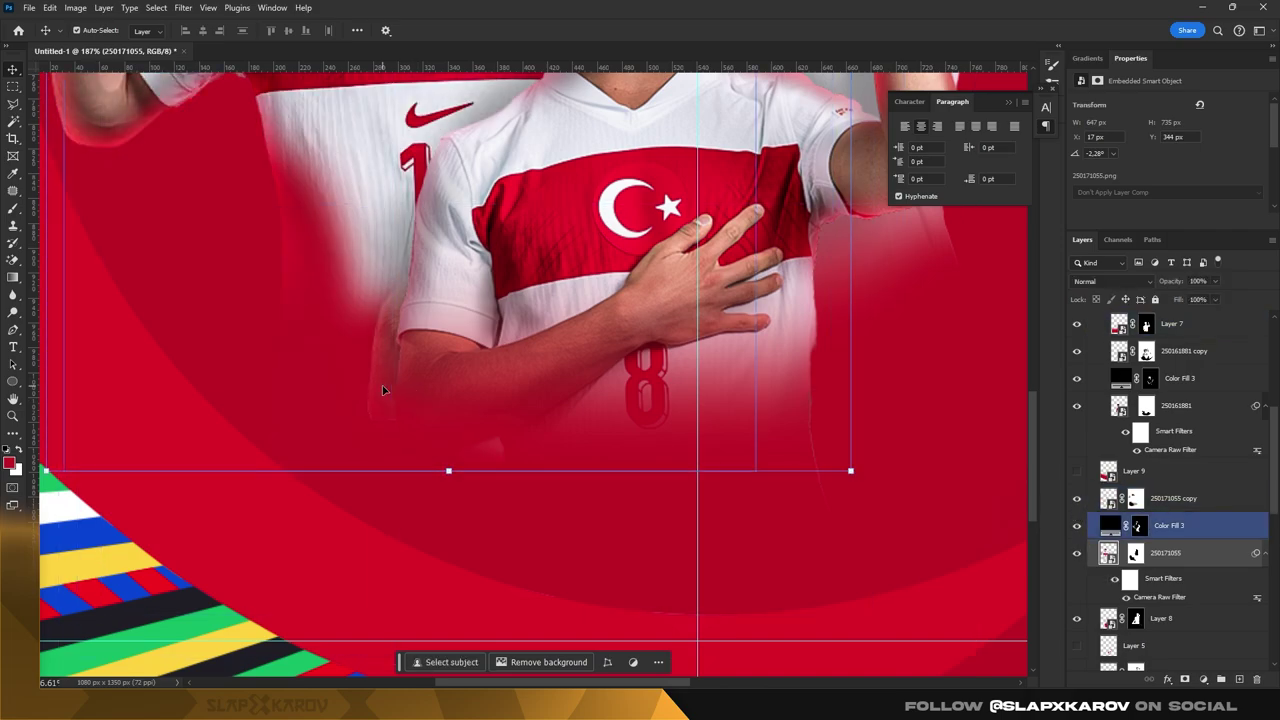
key(4)
- Zoom in and out across the poster to review the lighter shading
key(z)
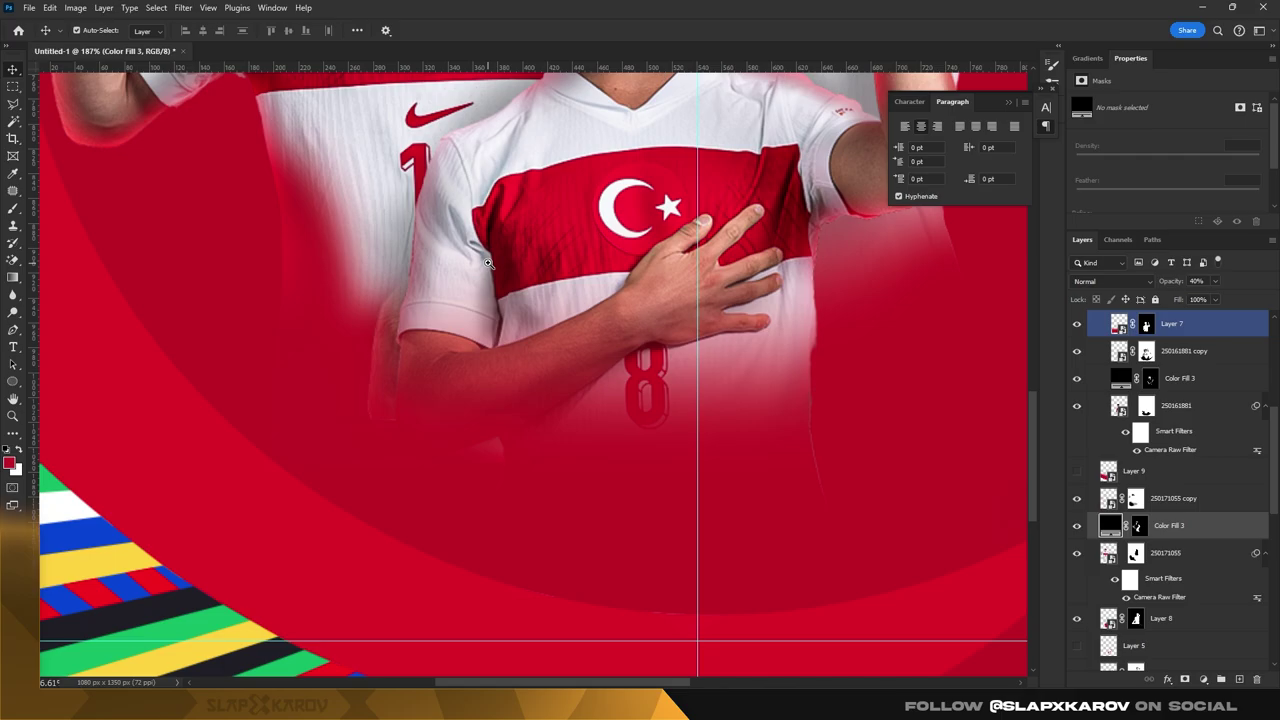
scroll(591, 253, down, 3)
scroll(591, 253, down, 3)
scroll(600, 330, up, 2)
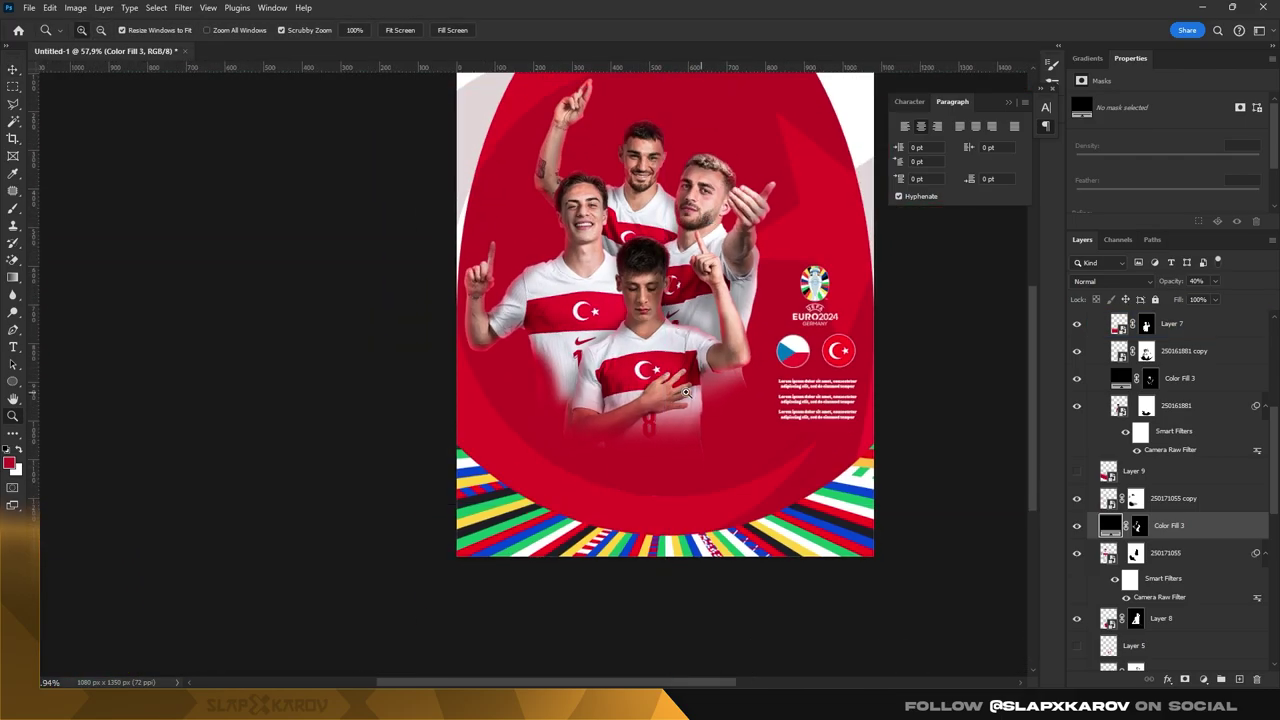
scroll(622, 420, up, 2)
scroll(622, 420, down, 2)
scroll(622, 420, down, 2)
scroll(704, 252, up, 3)
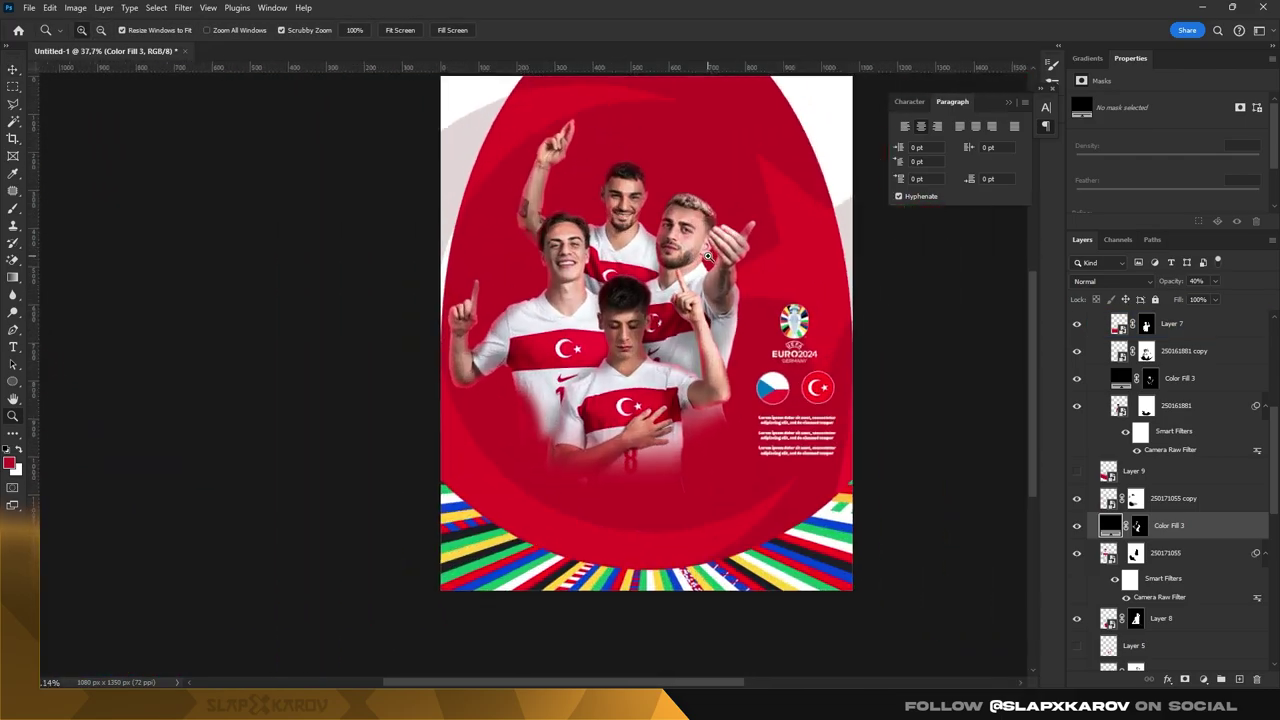
scroll(760, 390, up, 2)
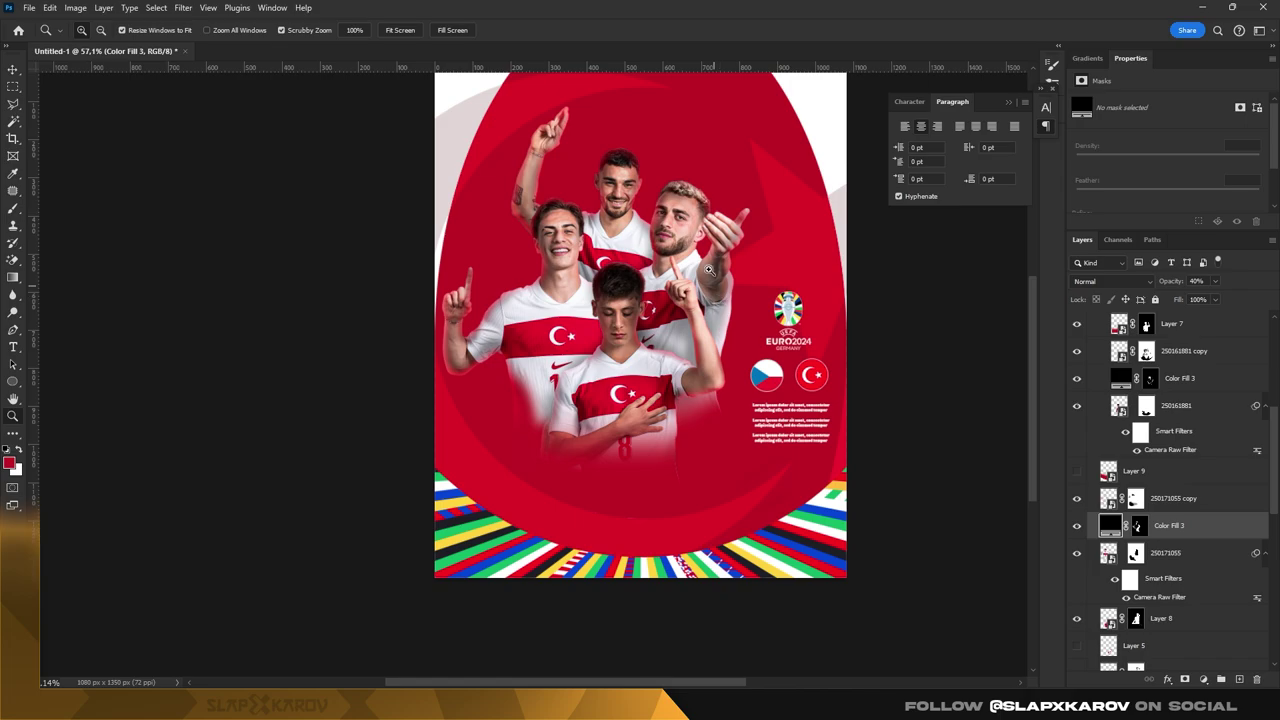
scroll(709, 270, up, 2)
scroll(715, 240, up, 1)
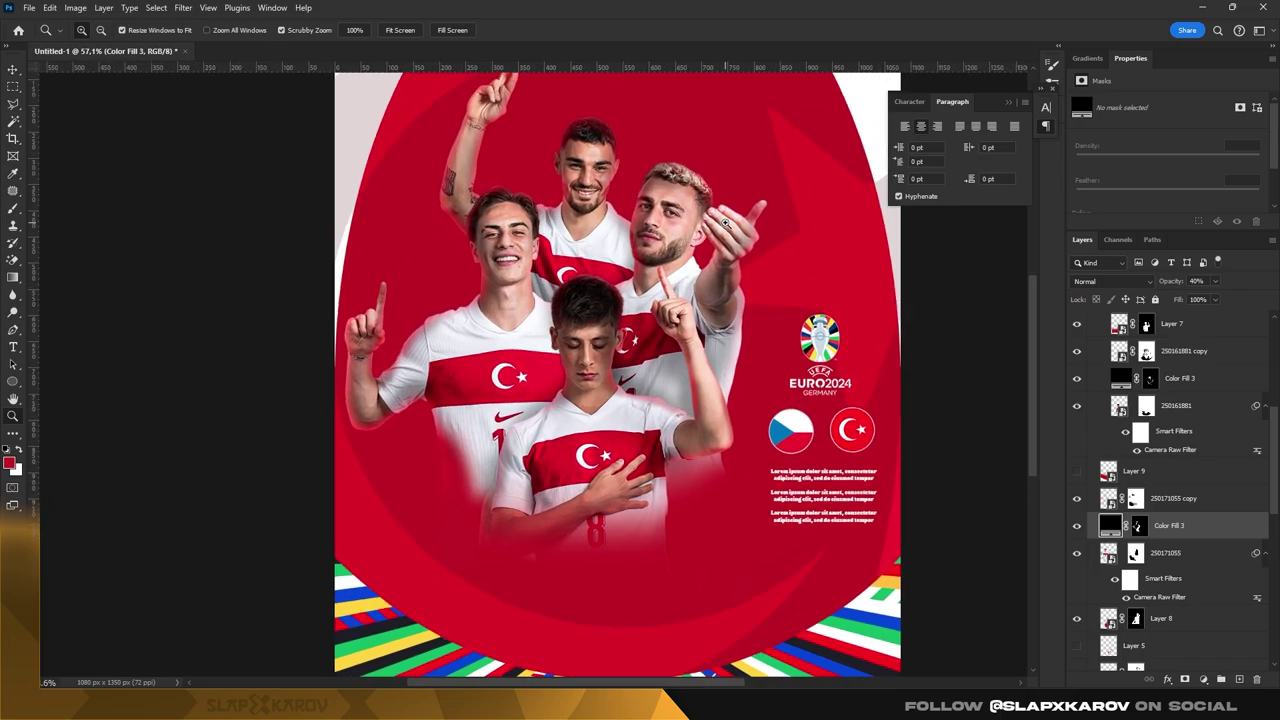
scroll(724, 224, down, 1)
scroll(703, 343, down, 1)
scroll(571, 471, up, 3)
scroll(554, 476, down, 1)
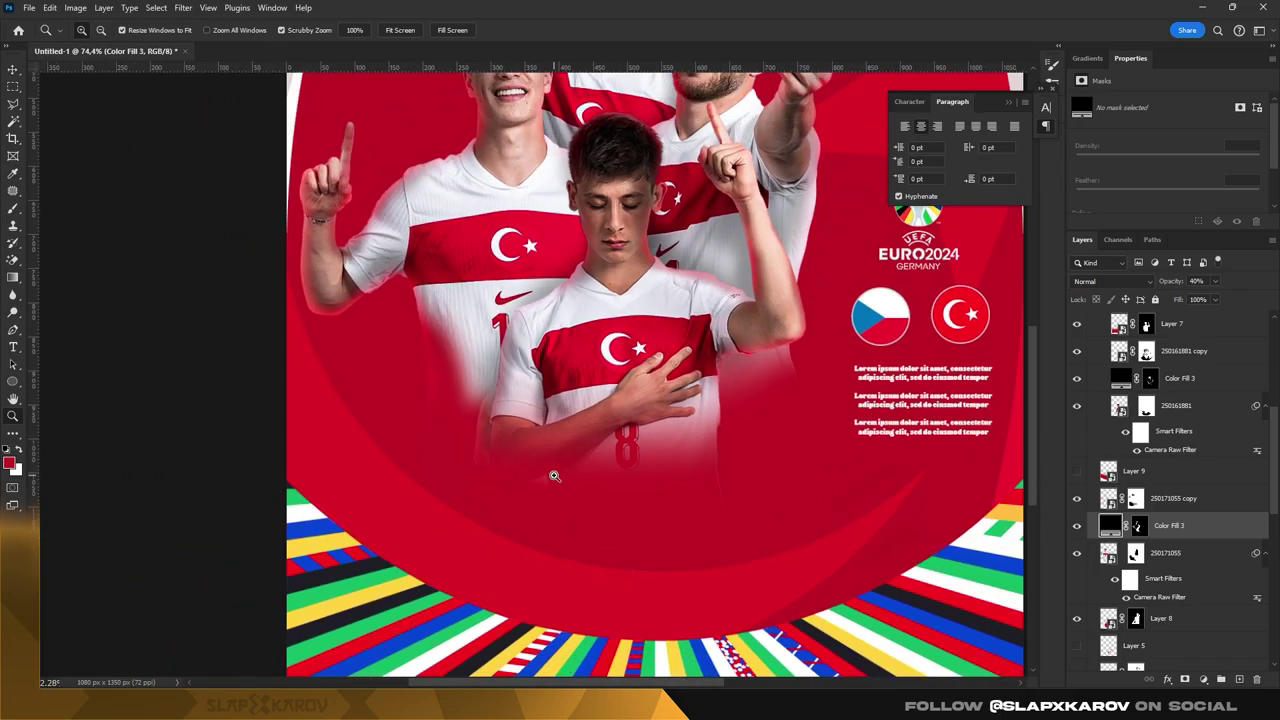
scroll(580, 440, down, 1)
scroll(630, 380, down, 1)
scroll(690, 300, down, 1)
scroll(741, 227, down, 1)
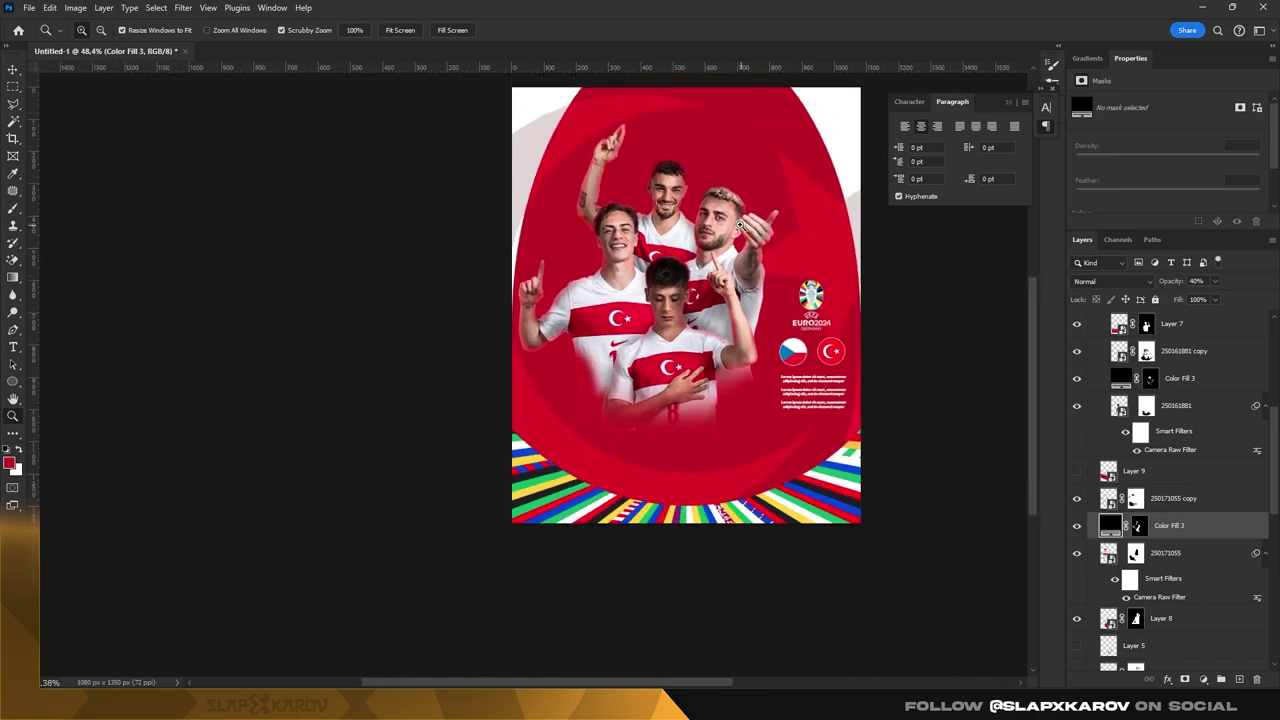
scroll(741, 280, up, 2)
scroll(746, 361, down, 3)
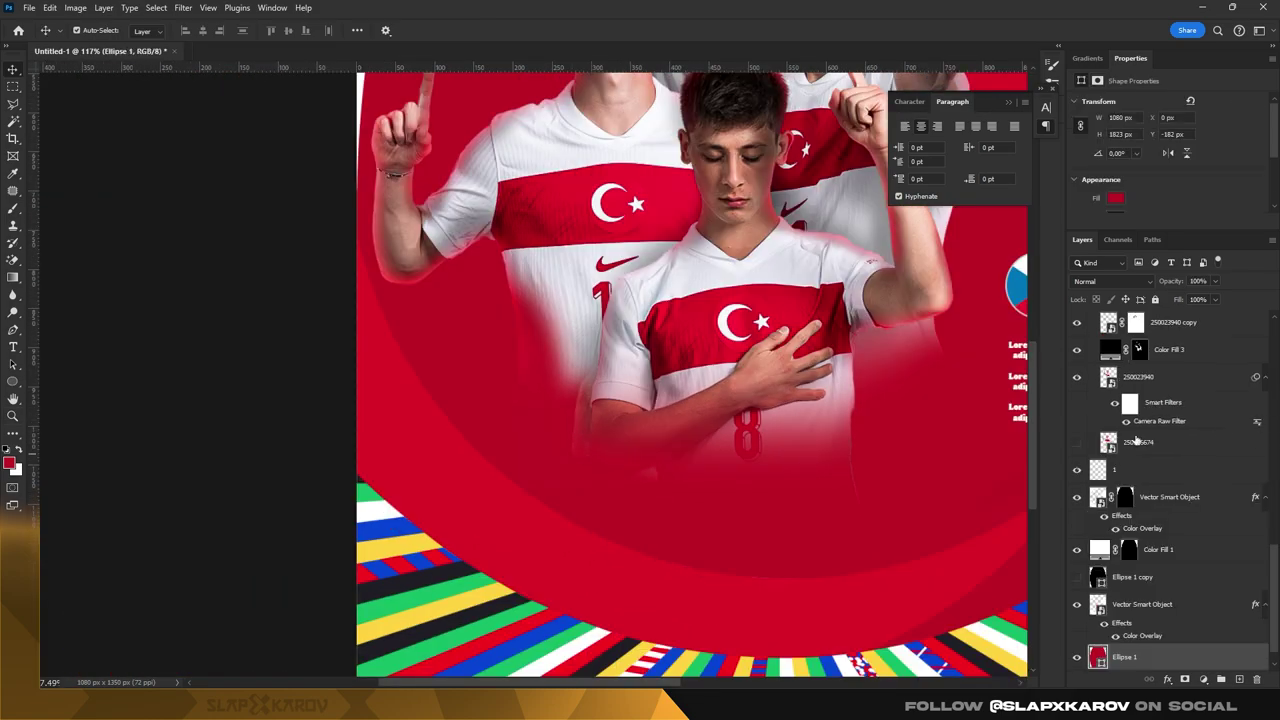
scroll(1136, 441, down, 1)
- Toggle Ellipse 1, Layer 7, Color Fill 3 and the centre player on and off to compare
click(1077, 630)
click(1077, 630)
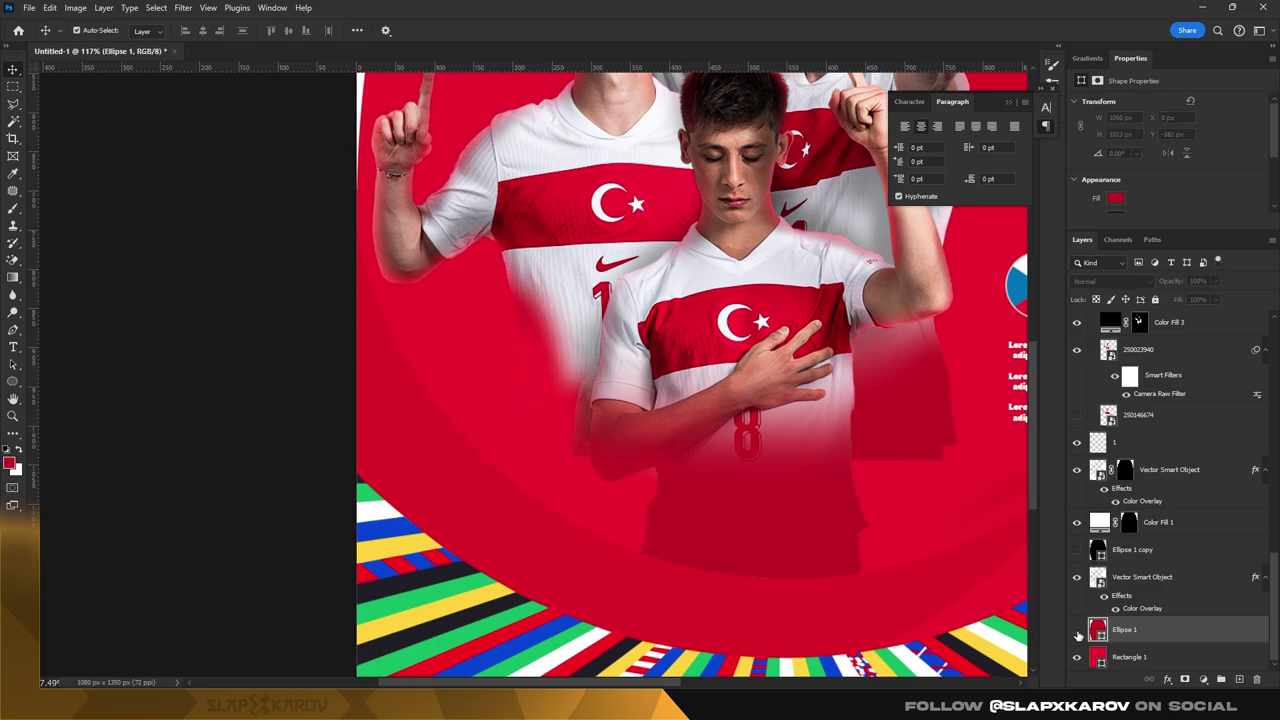
click(1077, 630)
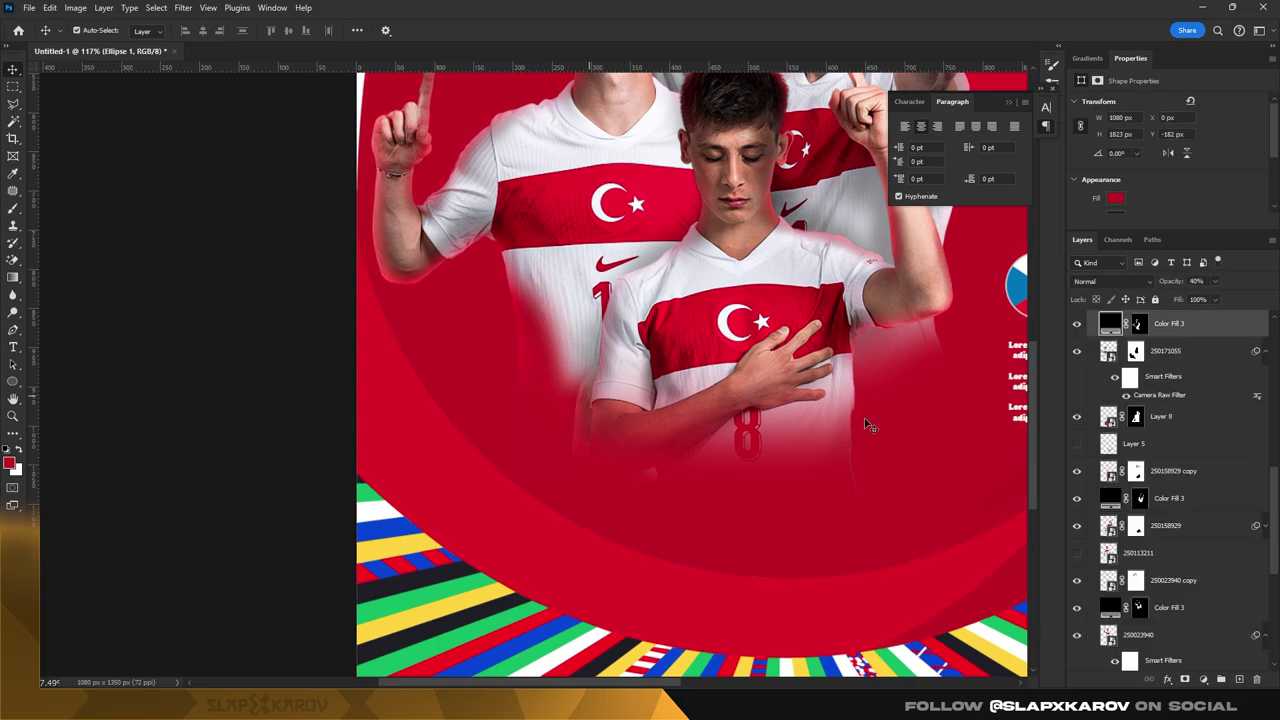
scroll(1176, 422, up, 4)
scroll(1176, 422, up, 4)
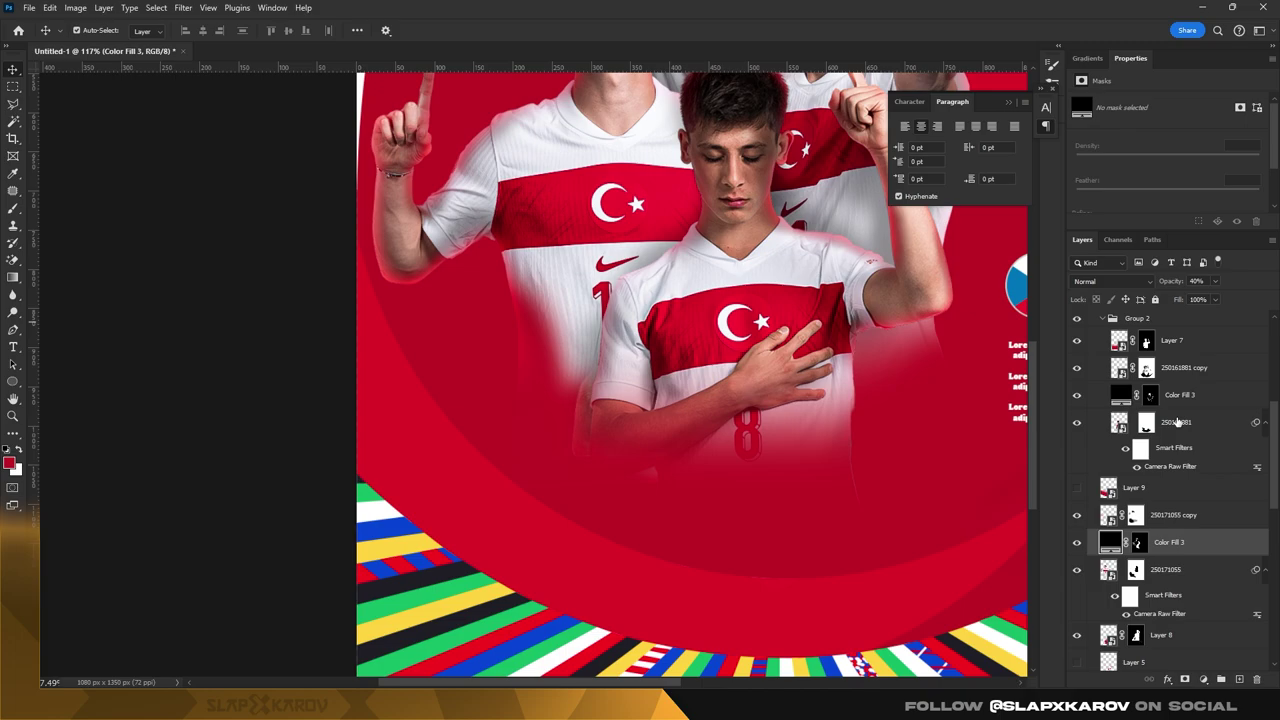
scroll(1176, 422, up, 2)
click(1178, 400)
click(1077, 395)
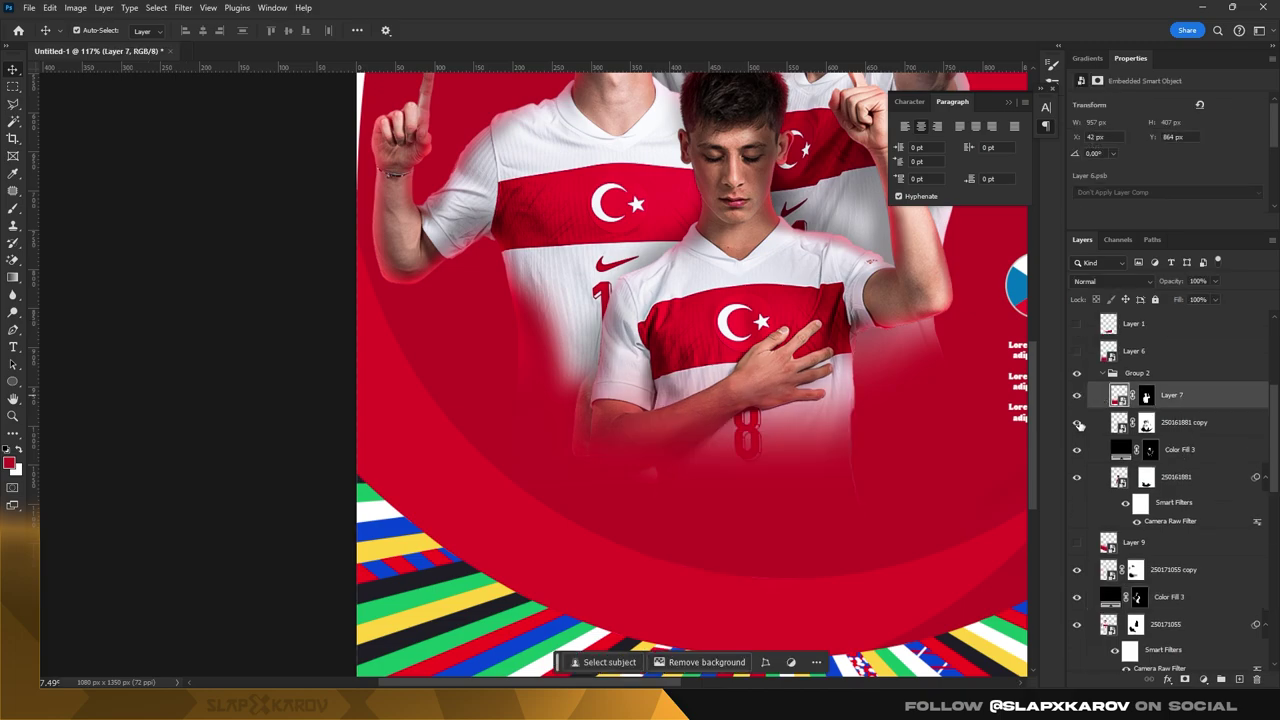
scroll(1120, 425, up, 3)
scroll(1093, 474, down, 3)
click(1077, 450)
click(1077, 450)
click(1077, 477)
click(1077, 477)
click(1077, 477)
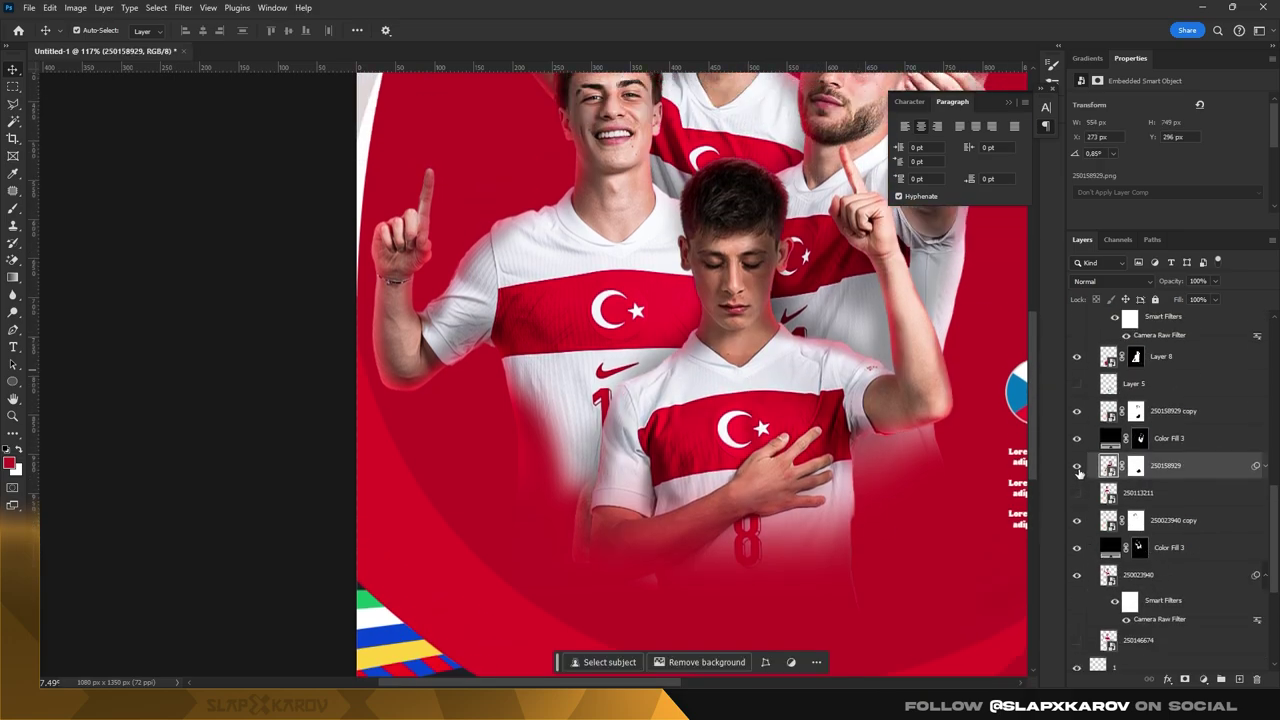
- Hide the right player and target the 250158929 layer mask with the Brush tool
click(1077, 466)
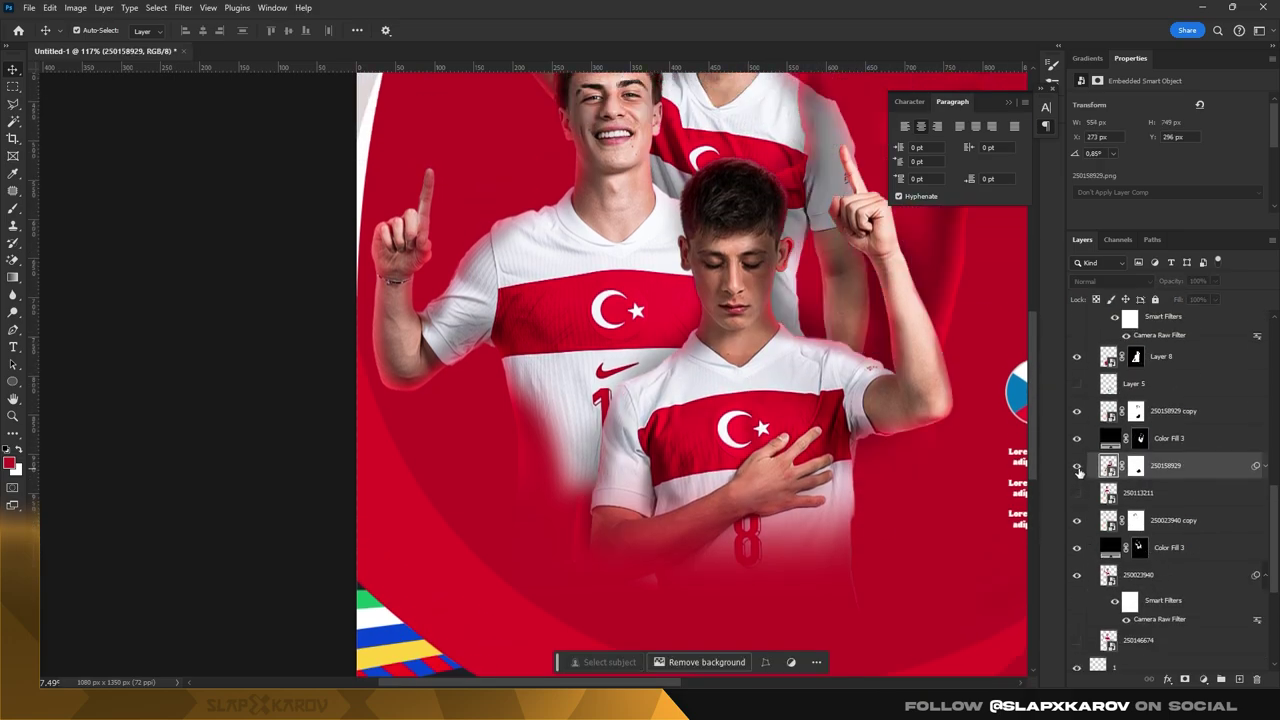
click(1136, 465)
click(14, 208)
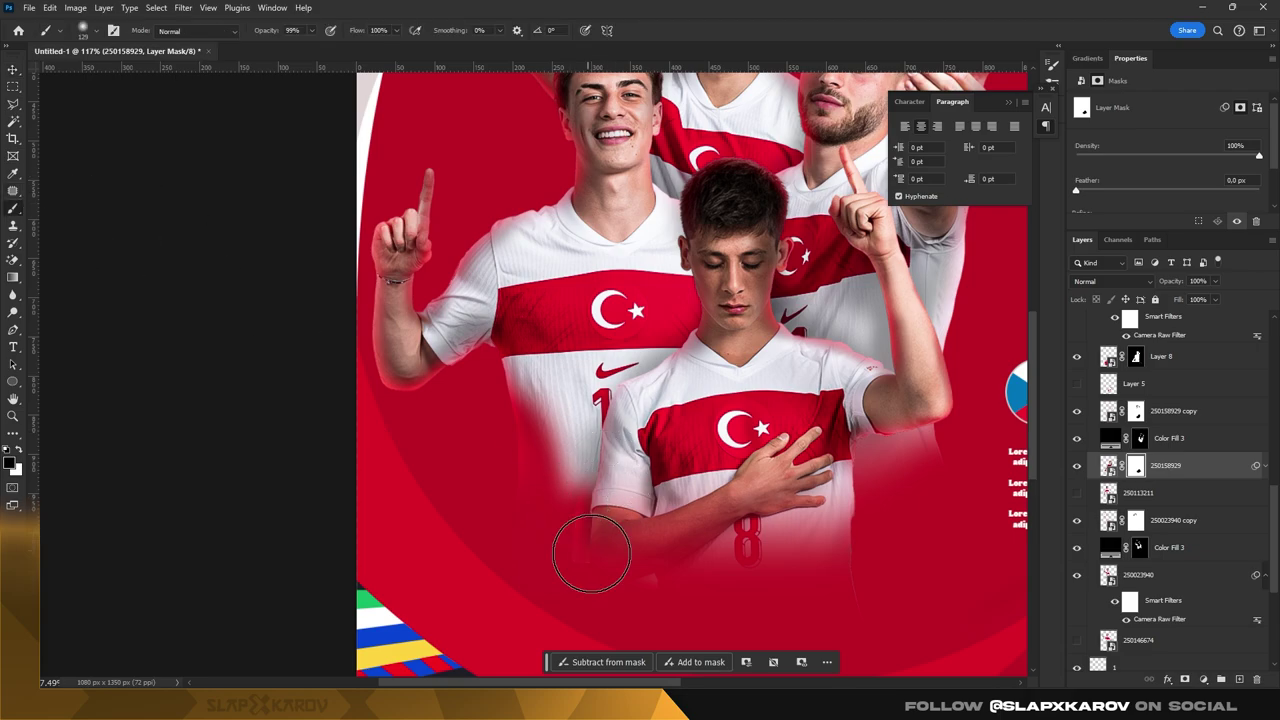
click(1139, 438)
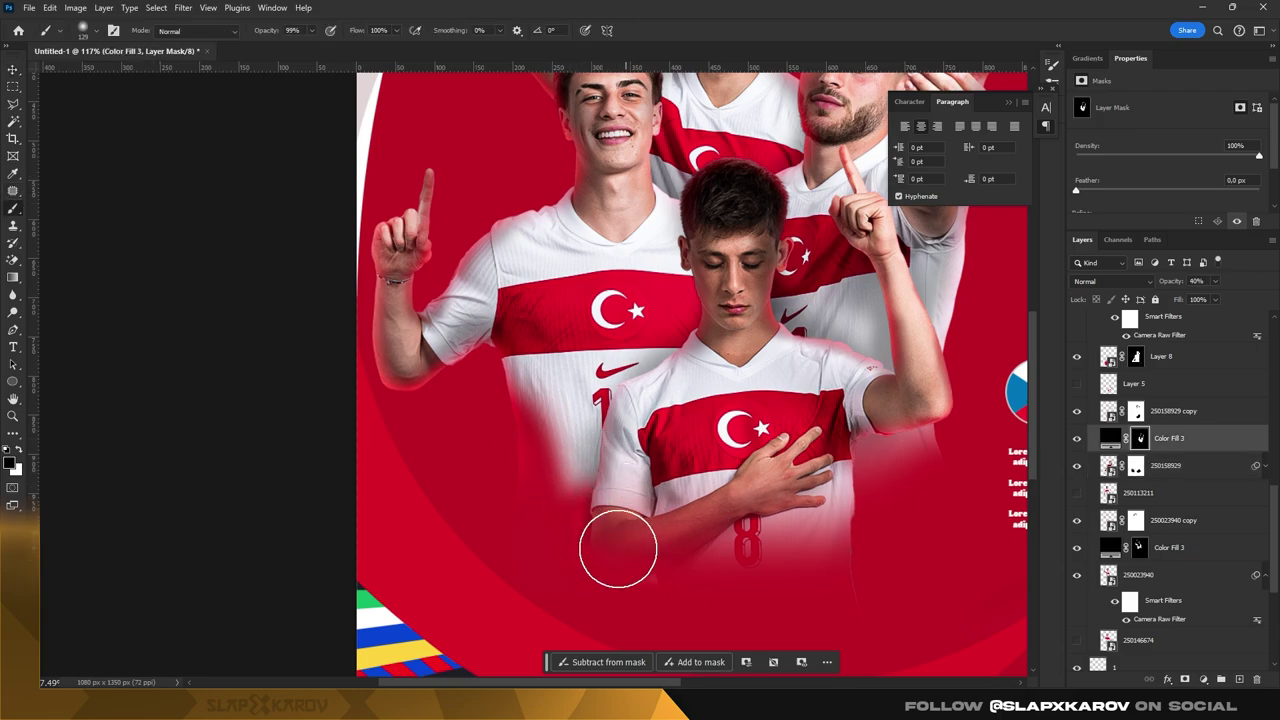
click(1139, 411)
click(1136, 466)
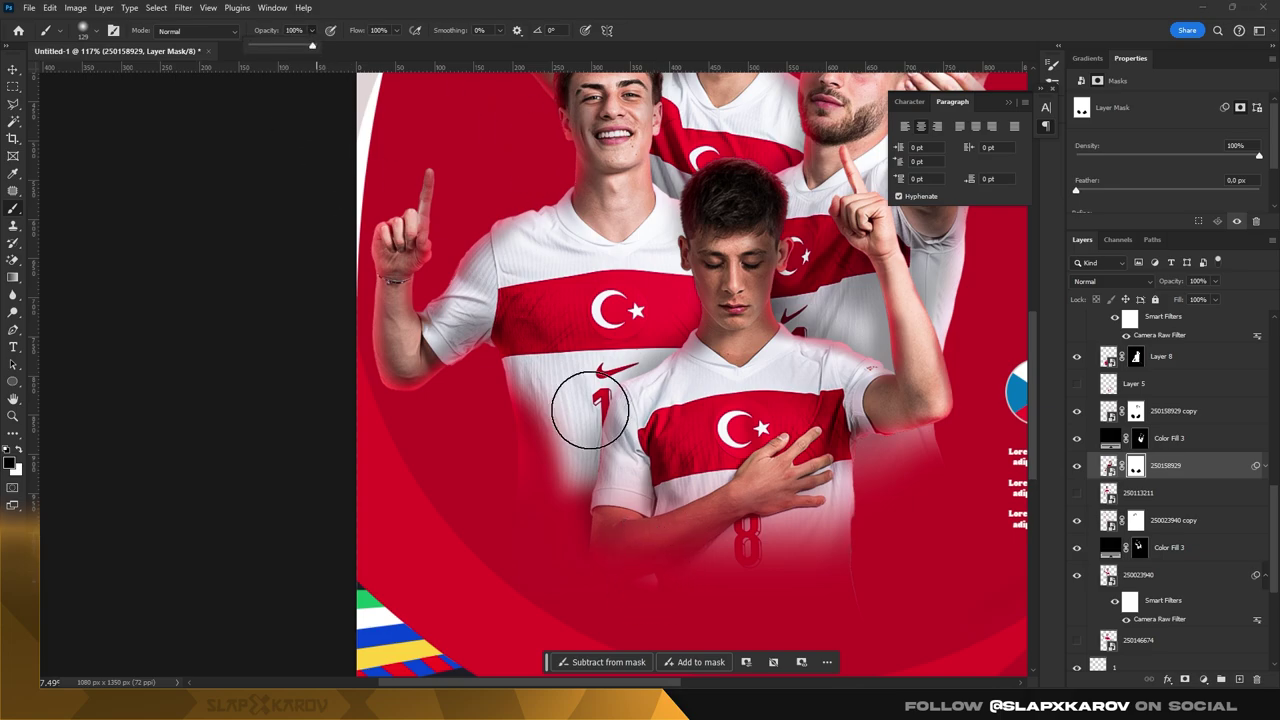
scroll(883, 518, down, 2)
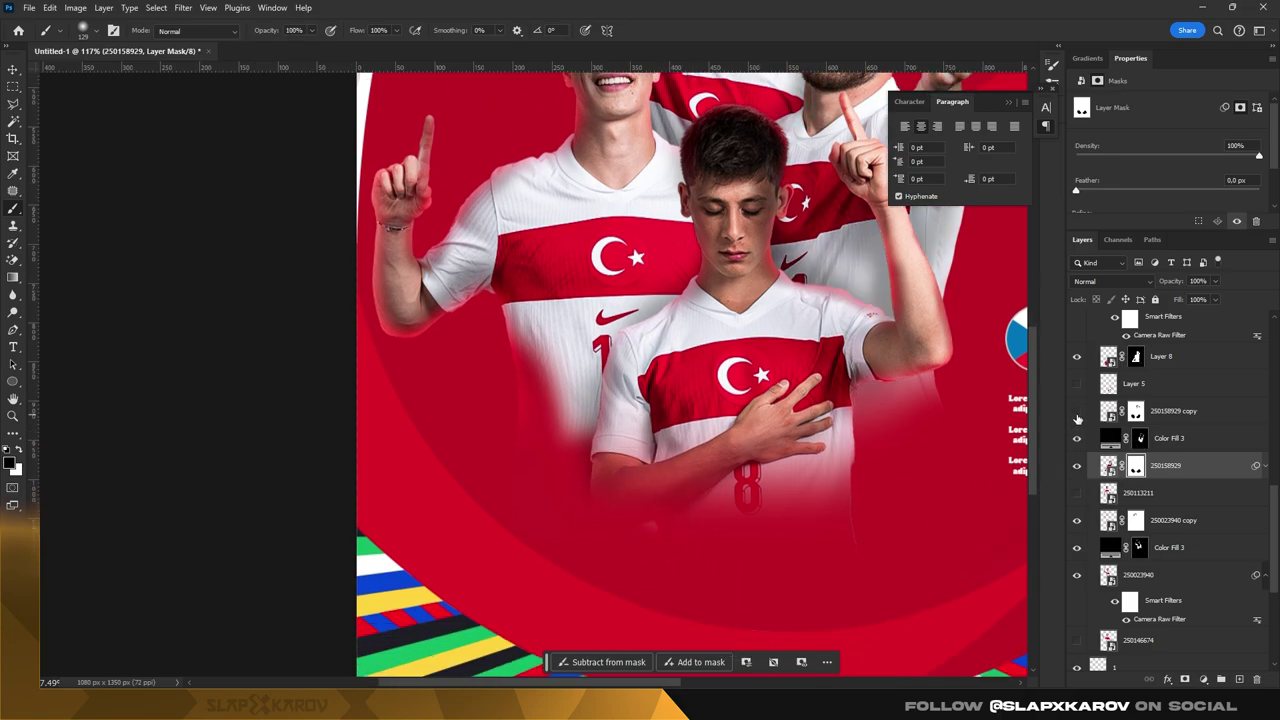
- Select the 250171055 player layer and target its mask for brush painting
key(v)
click(914, 338)
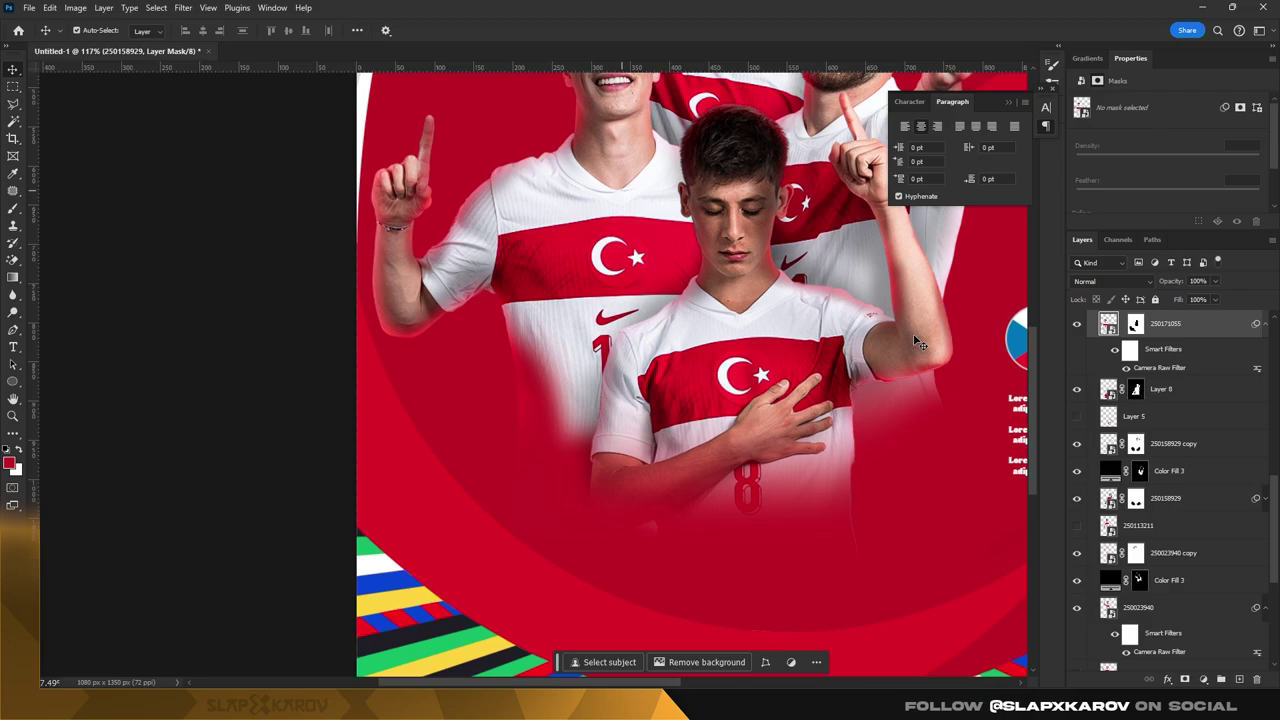
click(1076, 325)
click(1136, 325)
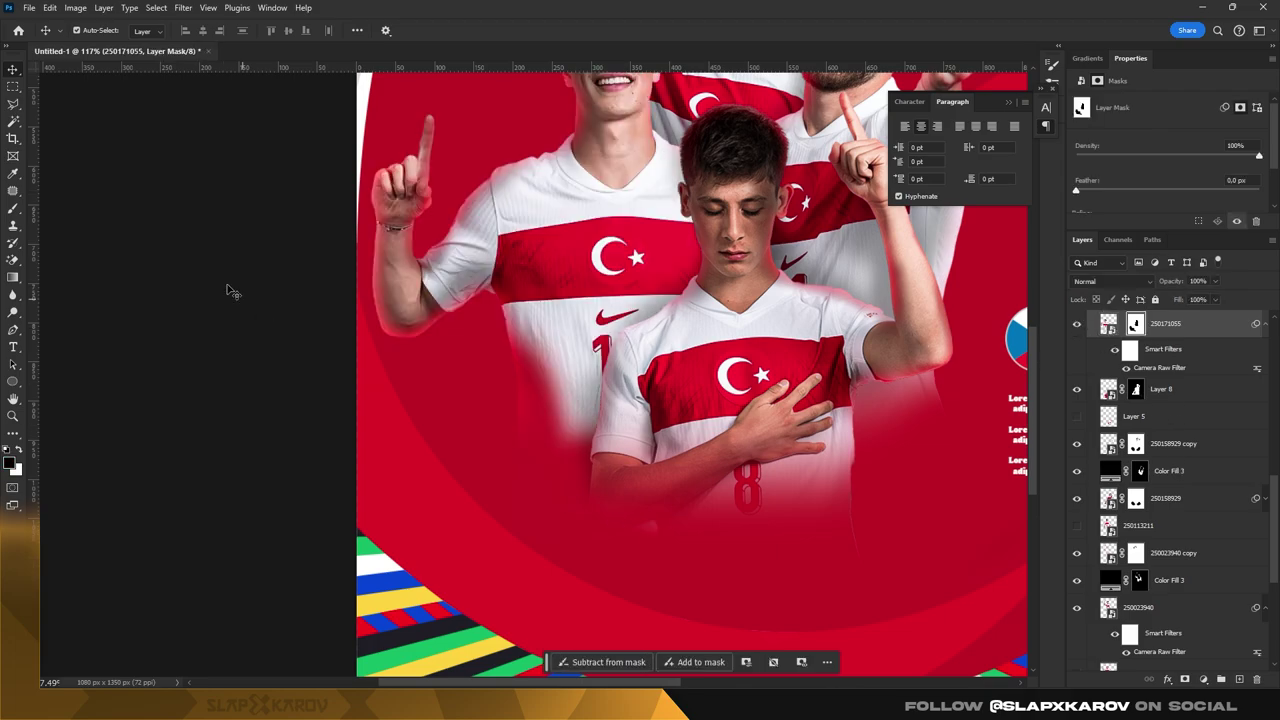
click(14, 210)
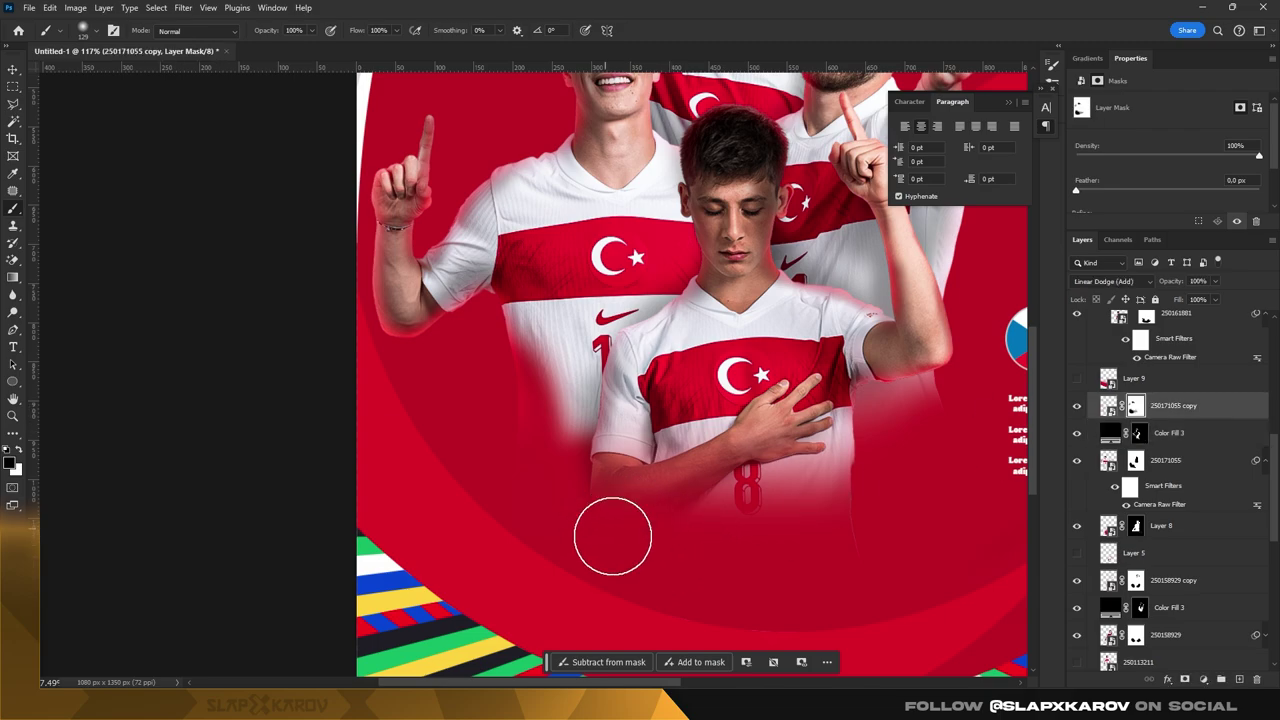
- Fit the poster in view and set a Soft Round brush on the 250161881 layer mask
key(v)
key(ctrl+0)
scroll(702, 410, up, 2)
scroll(702, 410, up, 2)
scroll(702, 410, up, 3)
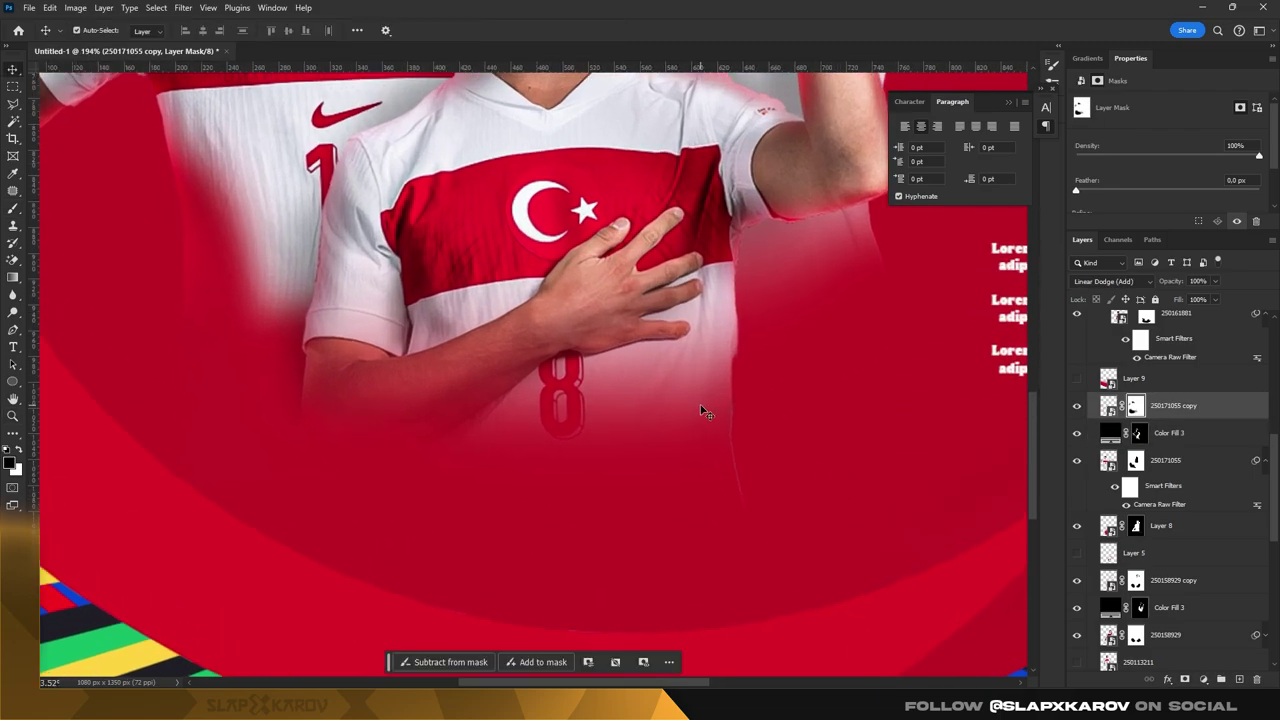
scroll(1170, 450, up, 5)
click(1074, 543)
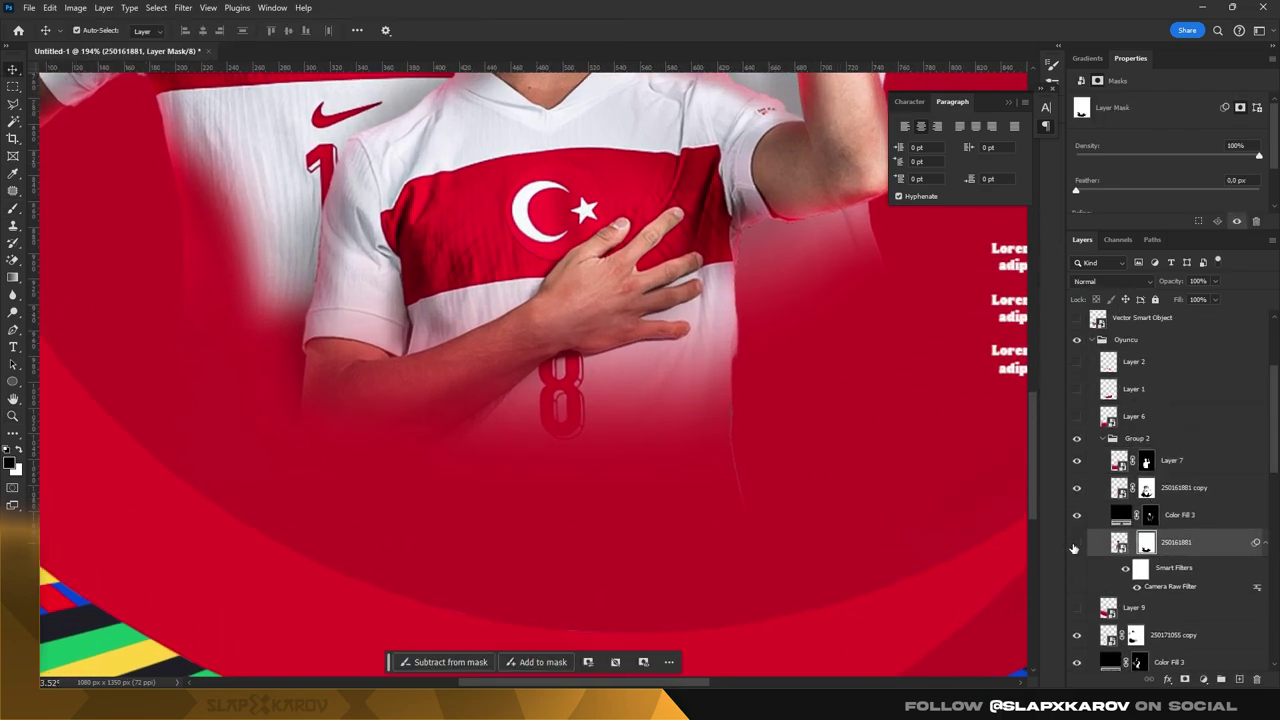
click(1150, 515)
key(b)
right_click(795, 470)
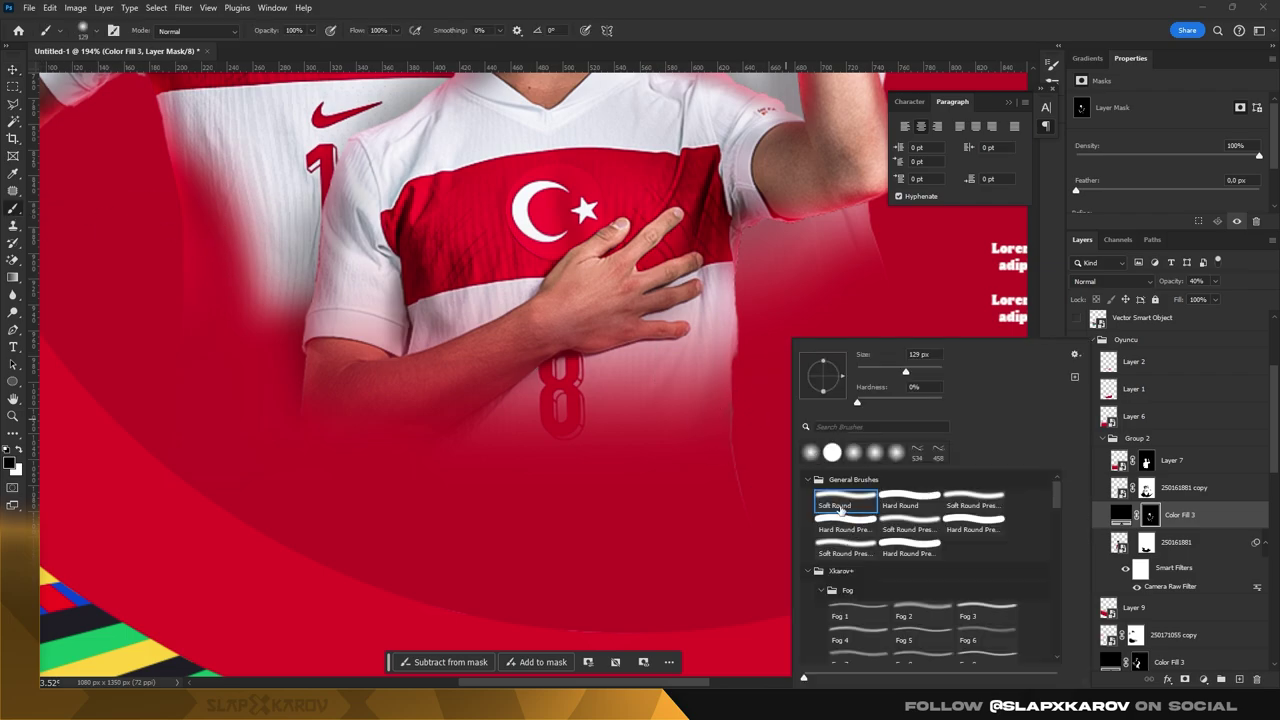
click(740, 446)
click(1146, 542)
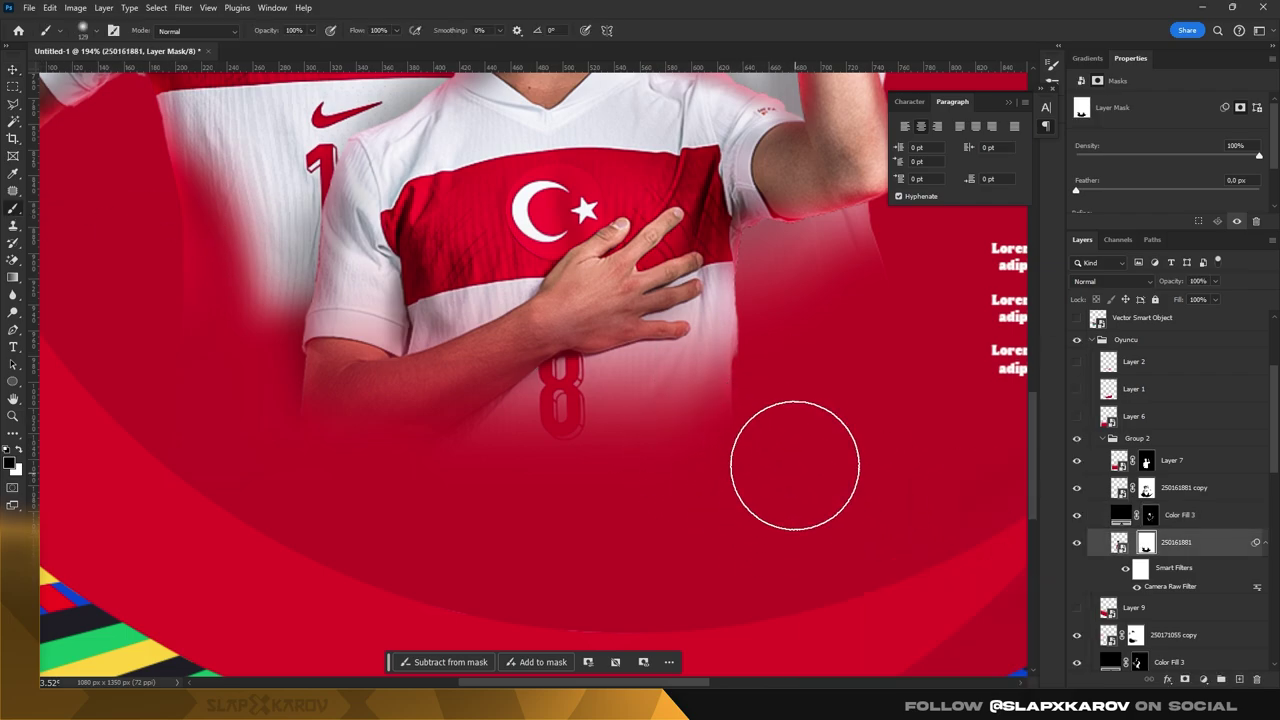
- Softly fade the top-left raised arm and tattoo into the red circle, then review the poster
key(z)
scroll(720, 272, down, 10)
scroll(720, 272, up, 5)
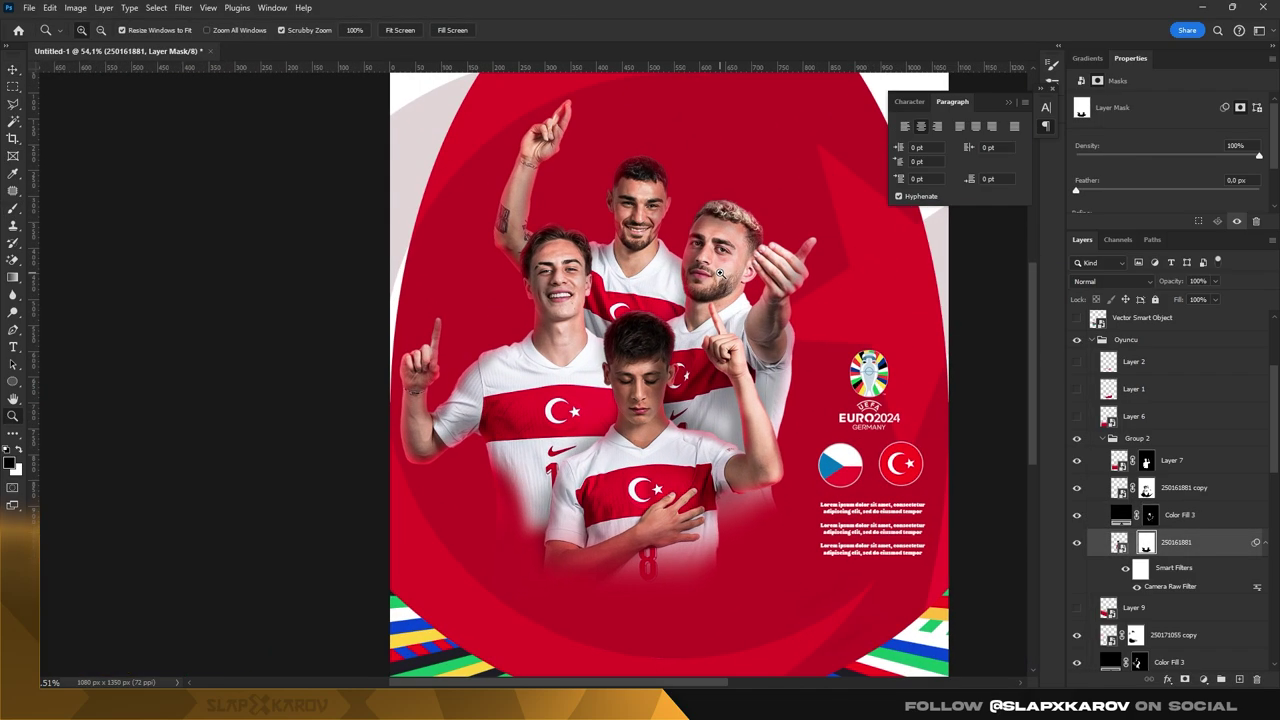
drag(720, 272, 567, 307)
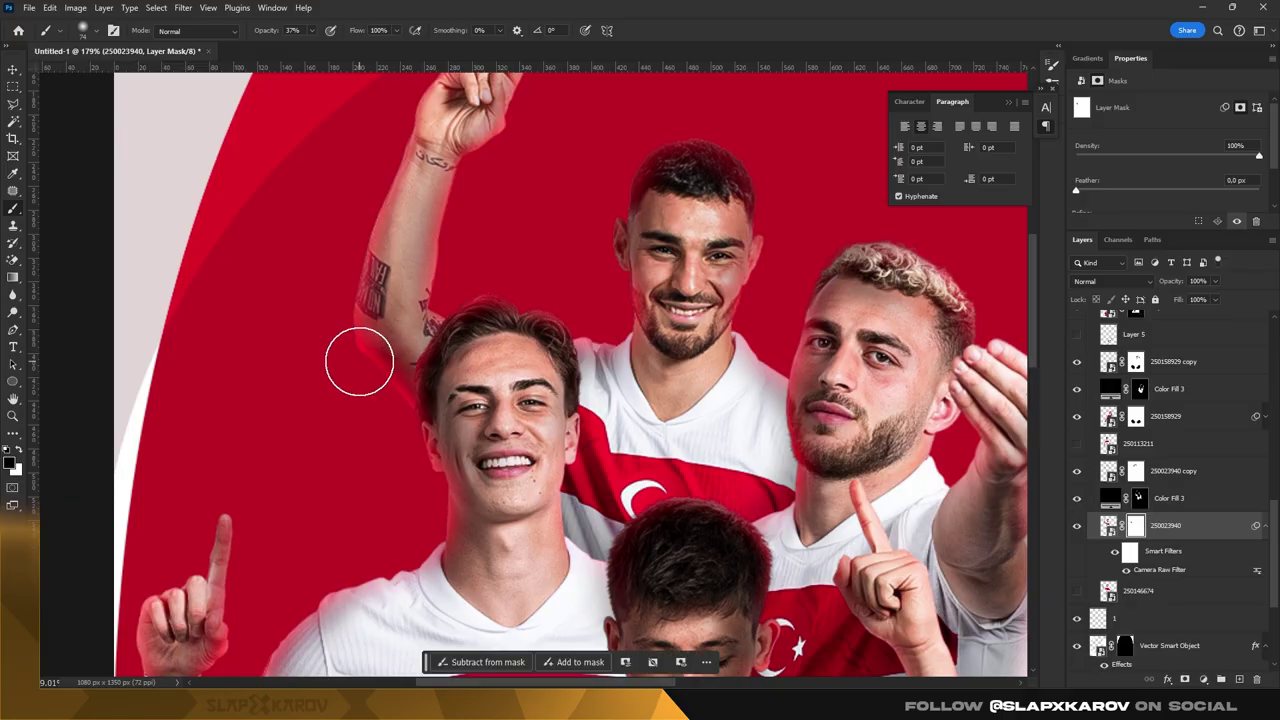
mouse_move(359, 361)
mouse_down()
mouse_move(354, 234)
mouse_move(343, 266)
mouse_up()
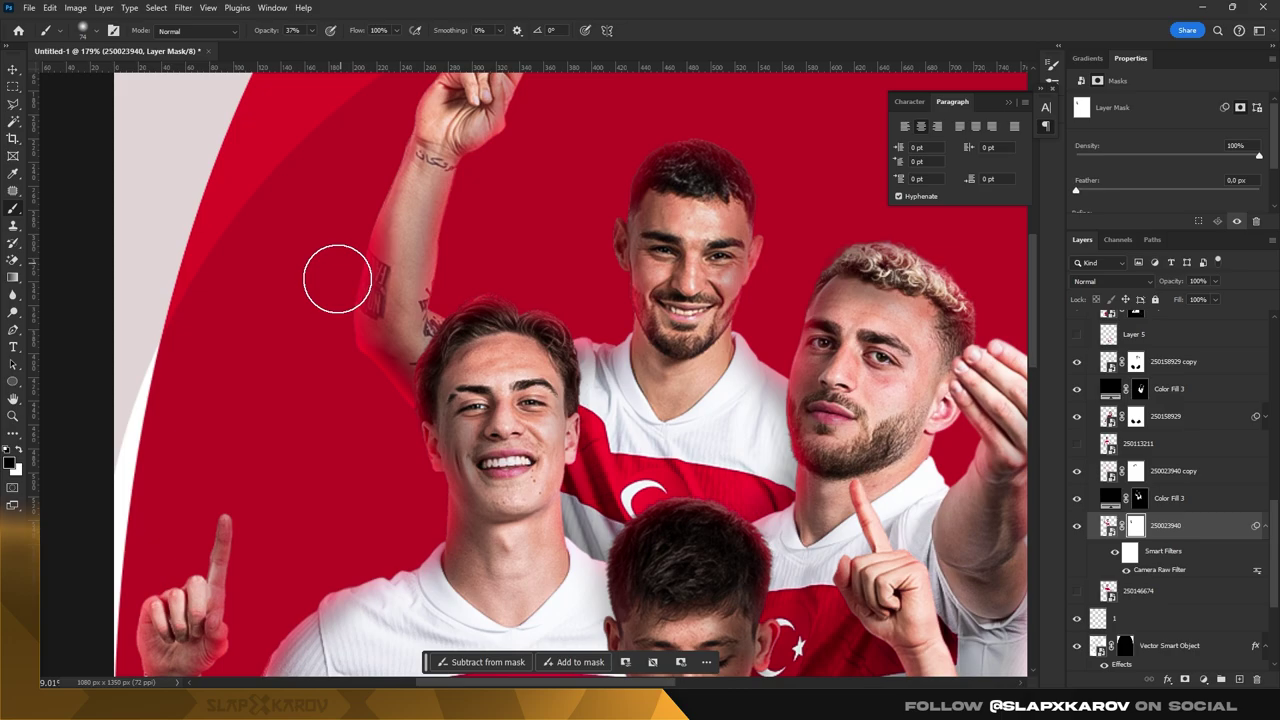
key(z)
drag(341, 401, 491, 397)
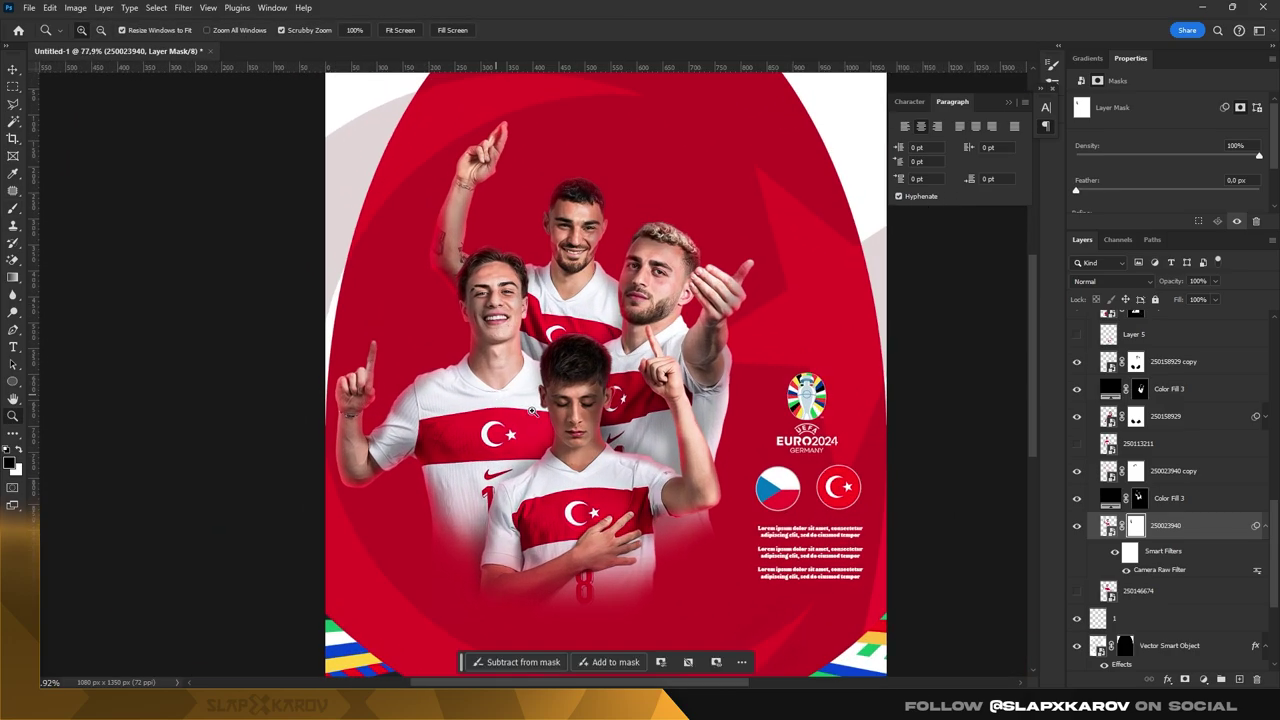
mouse_move(491, 397)
mouse_down()
mouse_move(612, 407)
mouse_move(680, 323)
mouse_up()
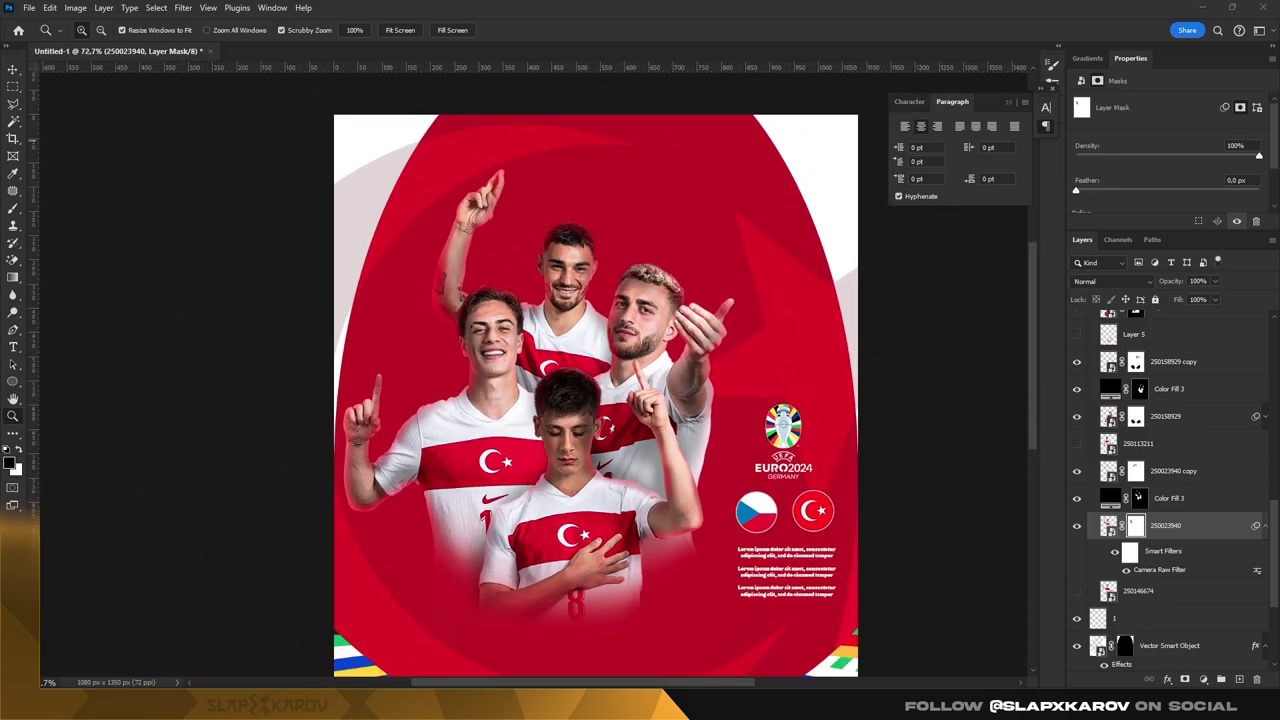
drag(602, 327, 673, 363)
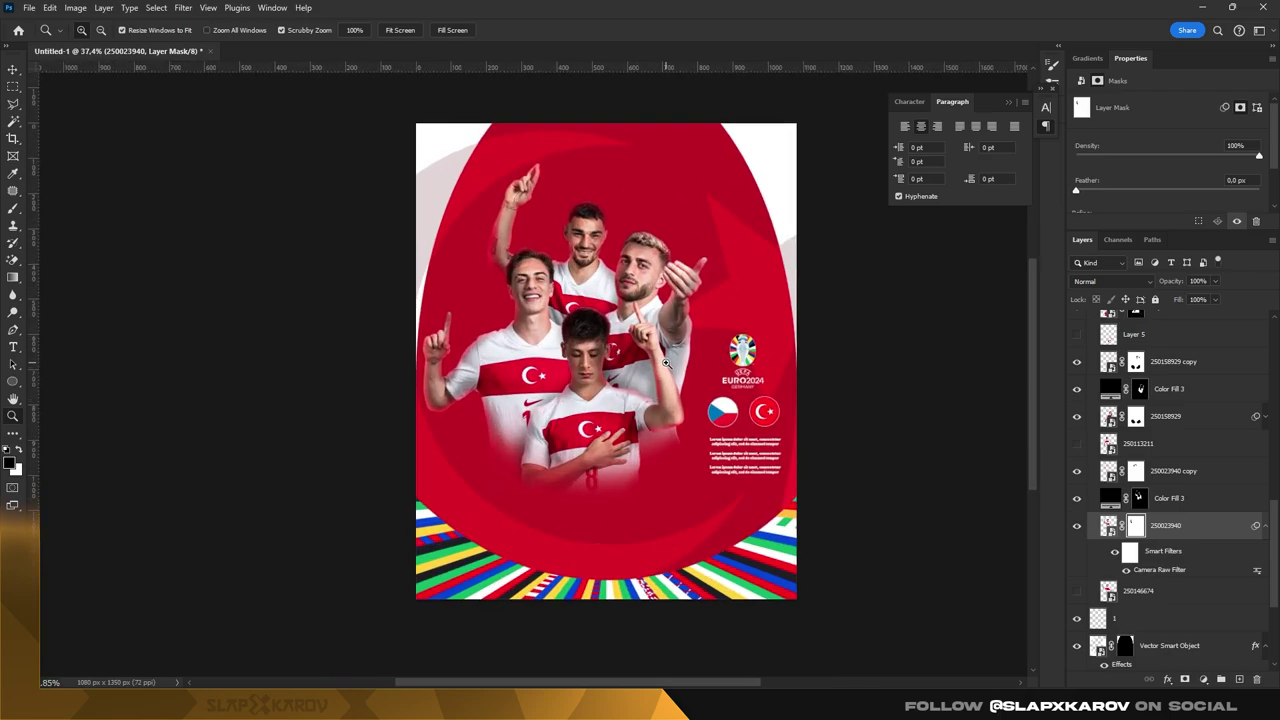
- Show the layout guides and zoom in on the front boy's lower body
key(ctrl+semicolon)
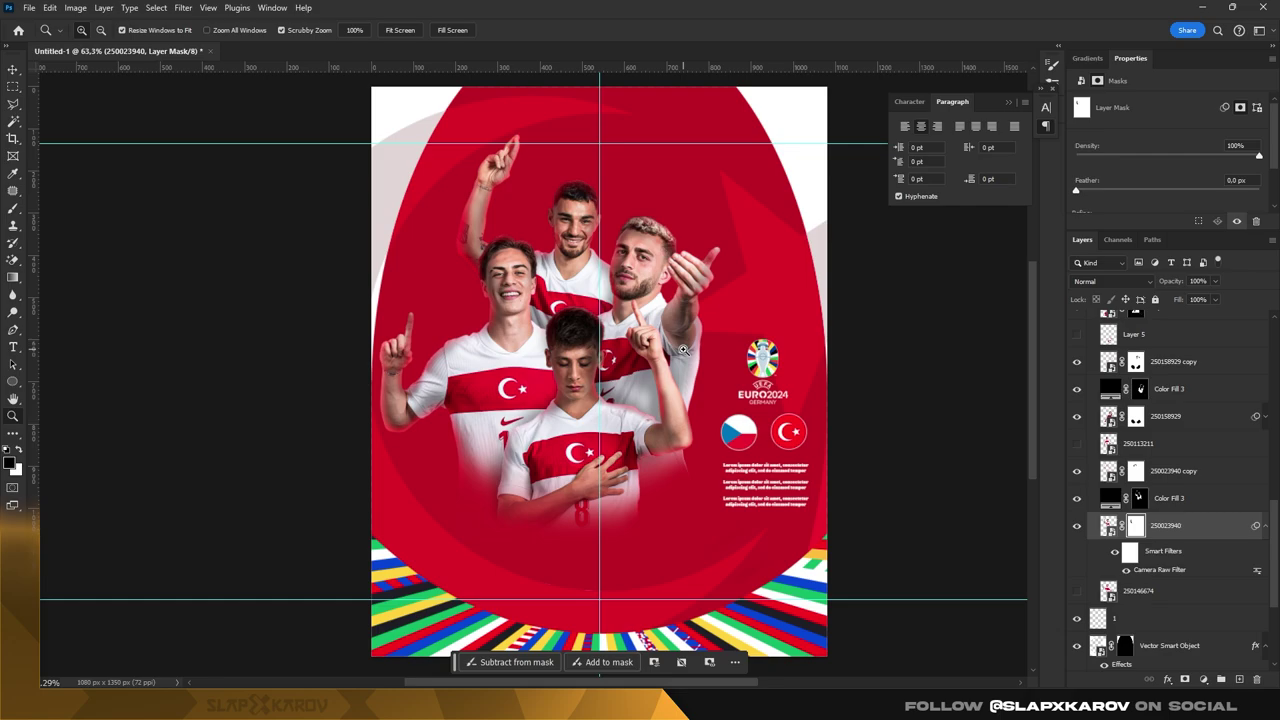
key(v)
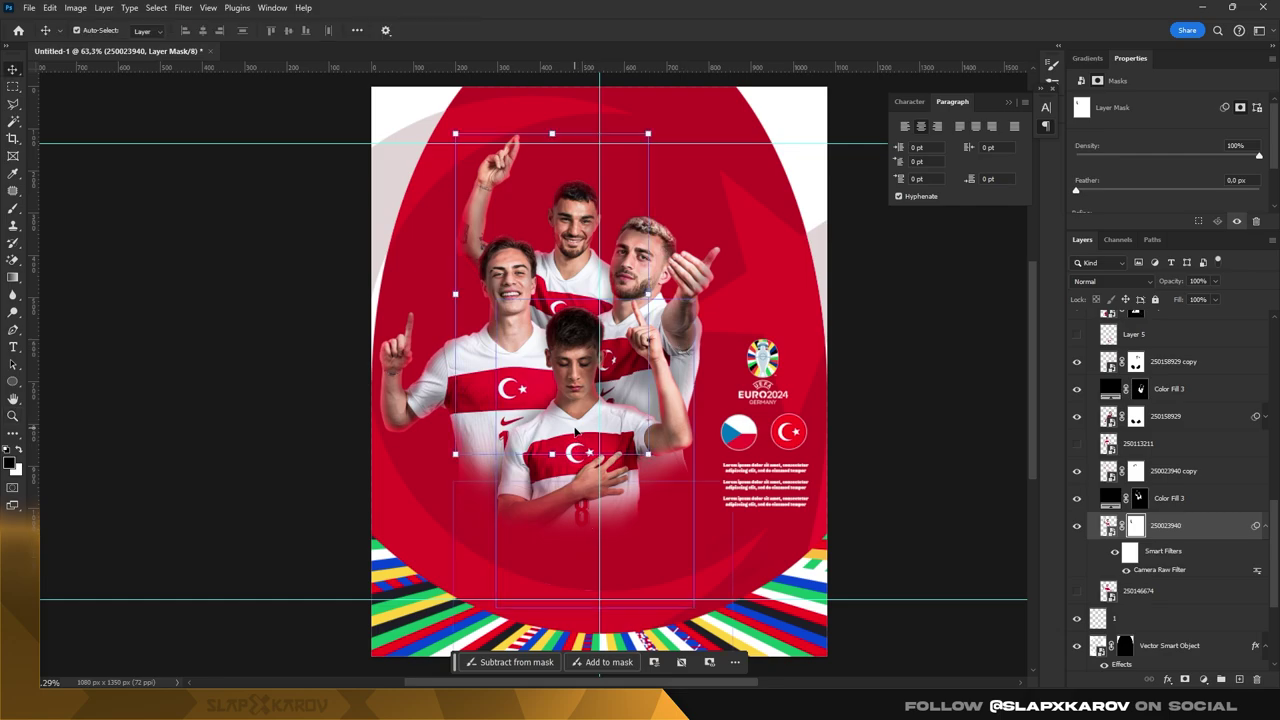
click(575, 432)
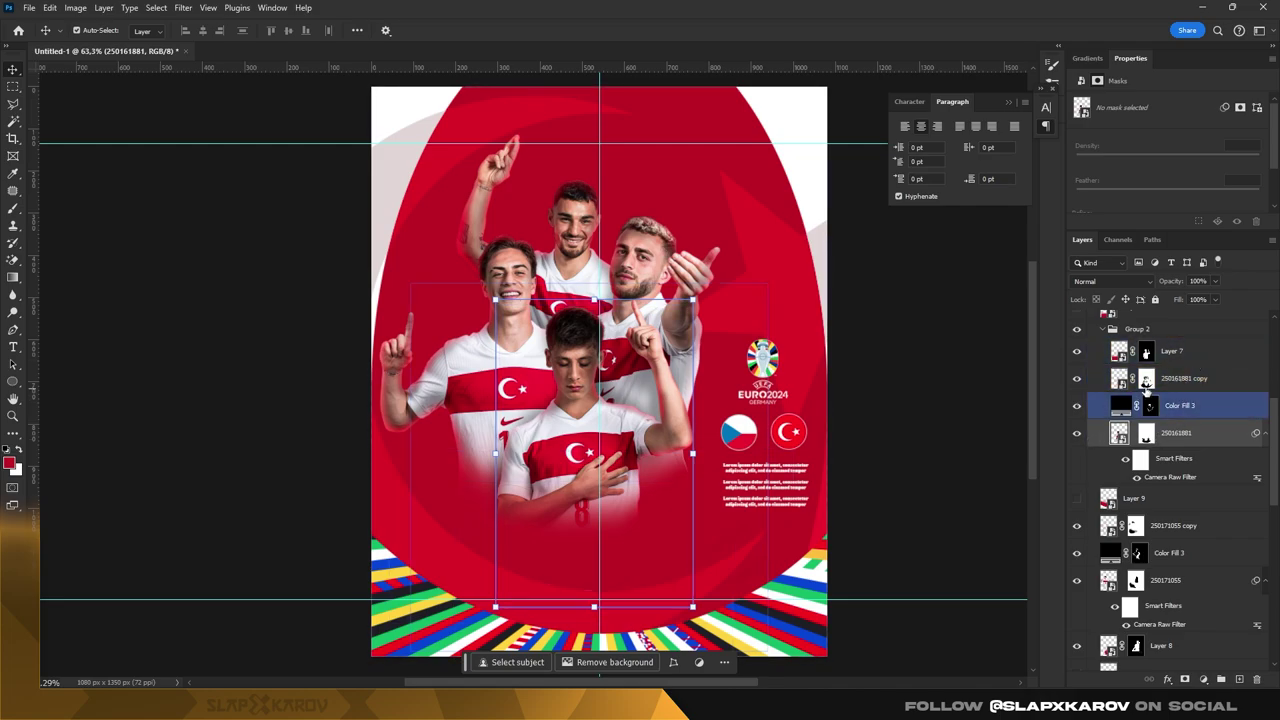
click(1079, 352)
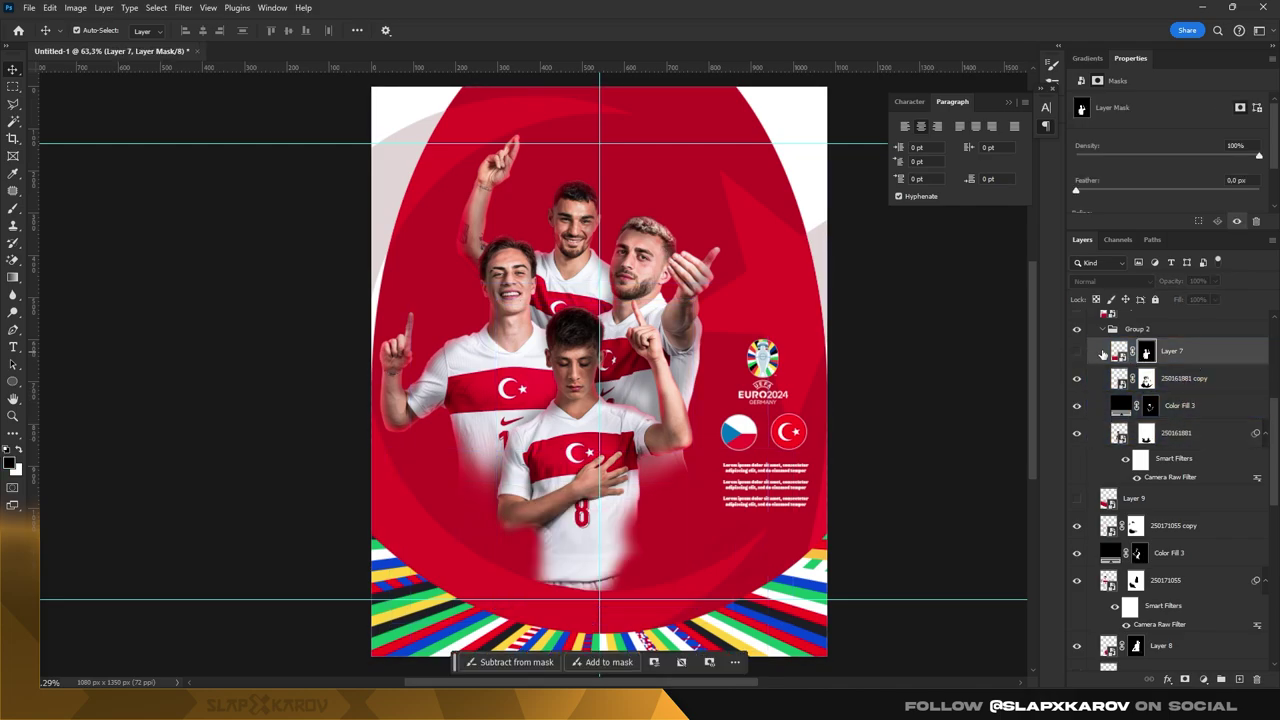
key(z)
mouse_move(597, 570)
mouse_down()
mouse_move(610, 517)
mouse_move(700, 509)
mouse_up()
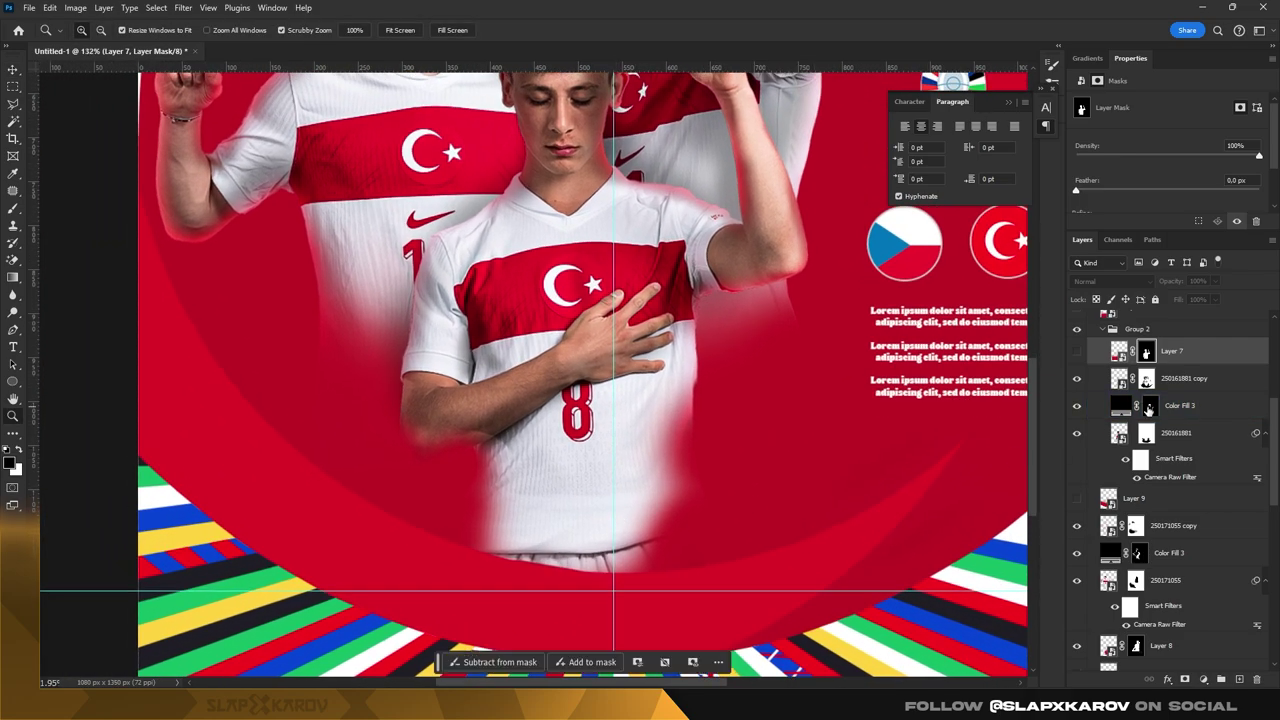
- Delete the layer mask from the front boy's layer 250161881
click(1148, 405)
click(1077, 406)
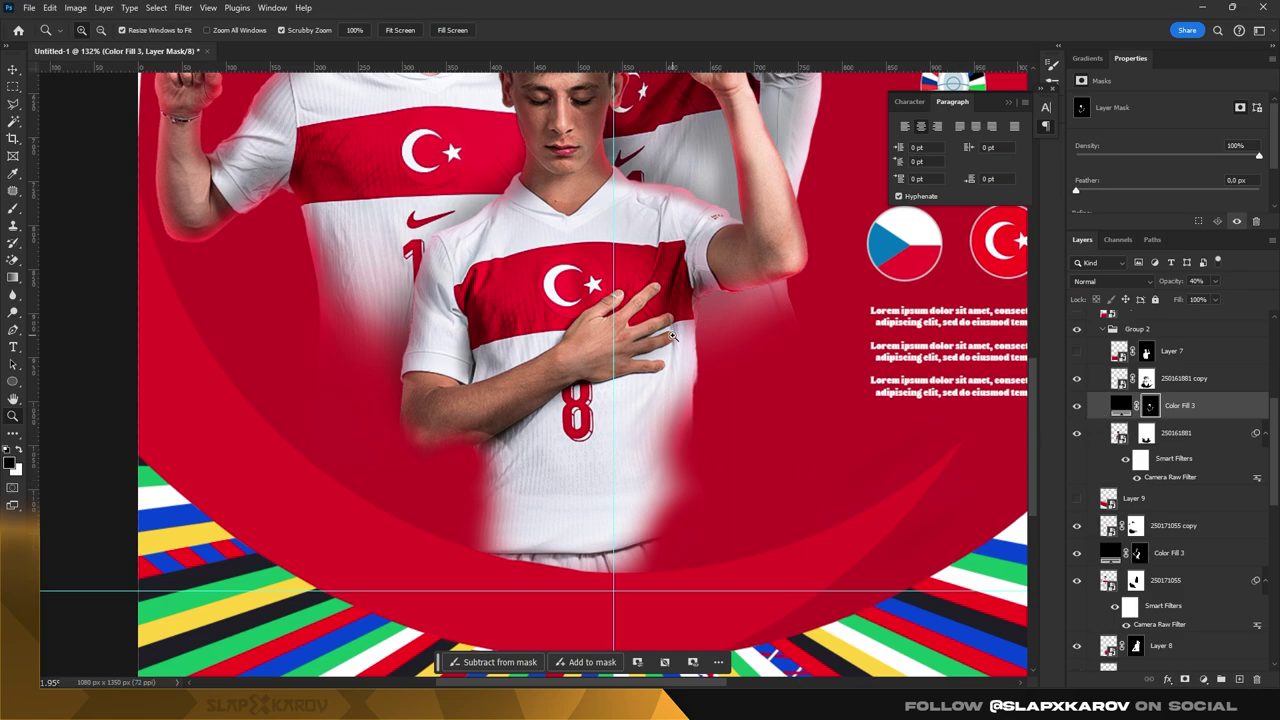
drag(670, 366, 655, 368)
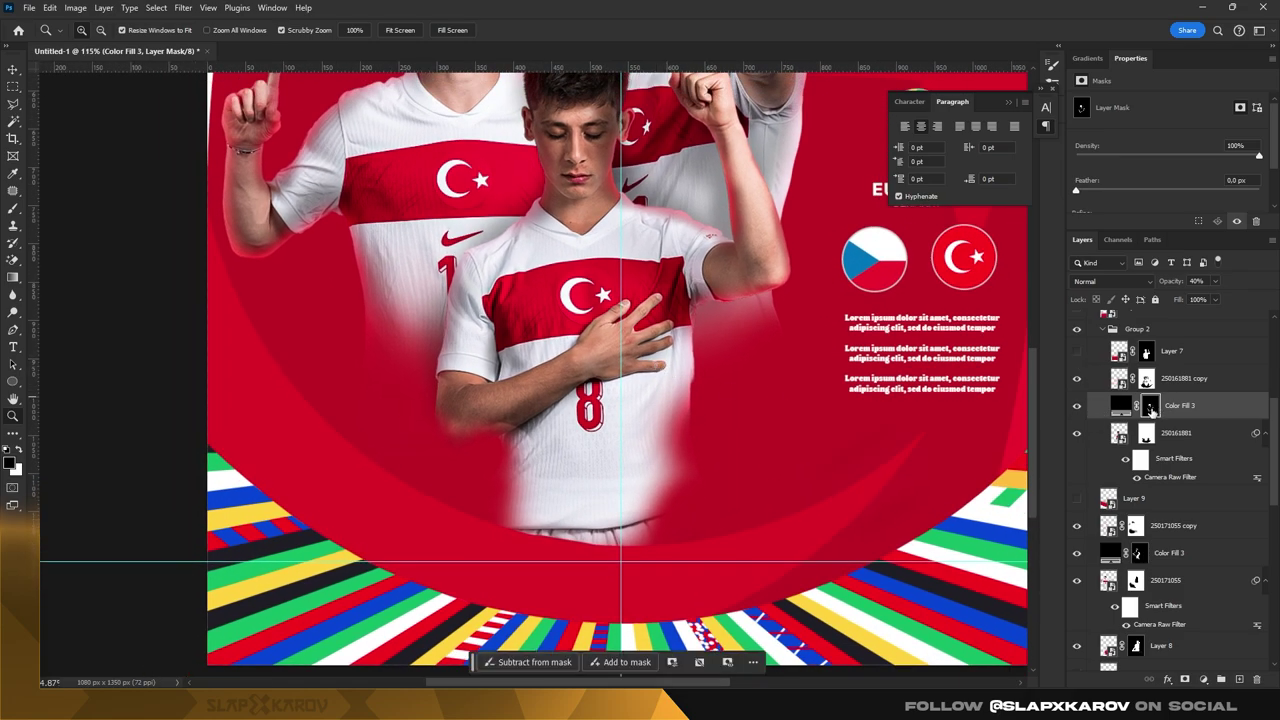
click(1146, 440)
right_click(1146, 440)
click(1175, 458)
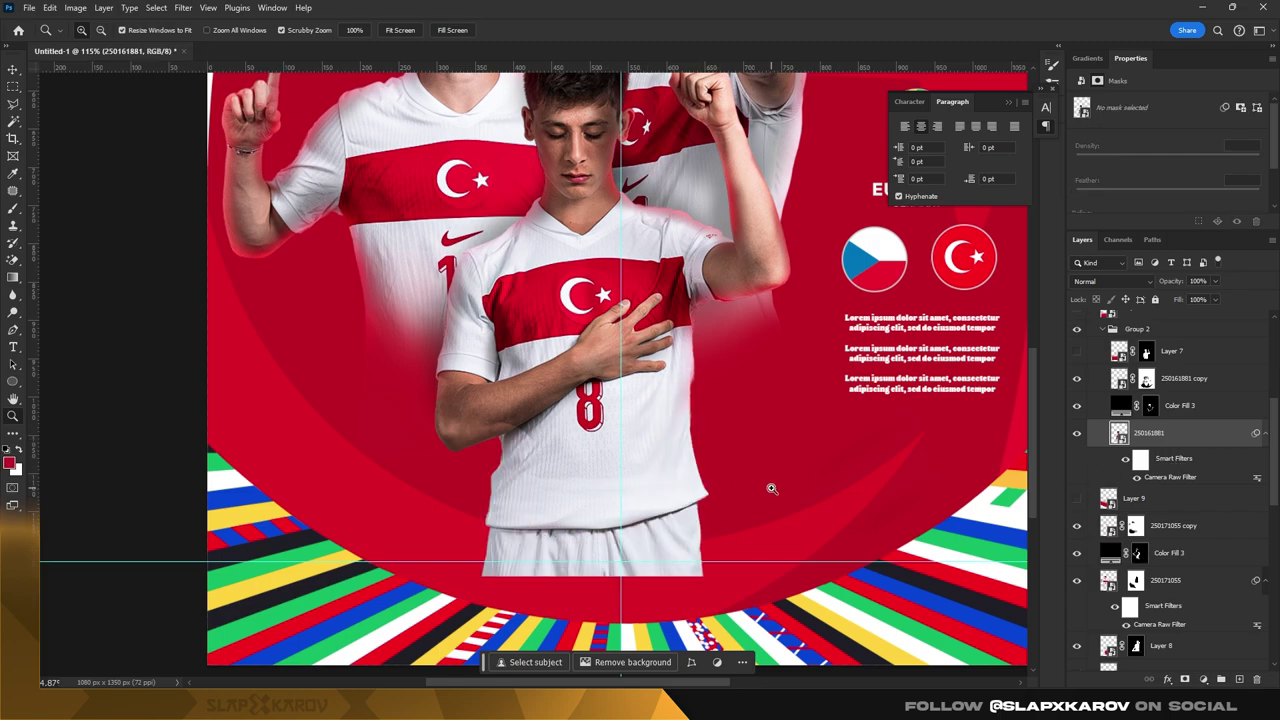
- Target the Color Fill 3 mask with the Brush tool and check the painting colours
click(1150, 408)
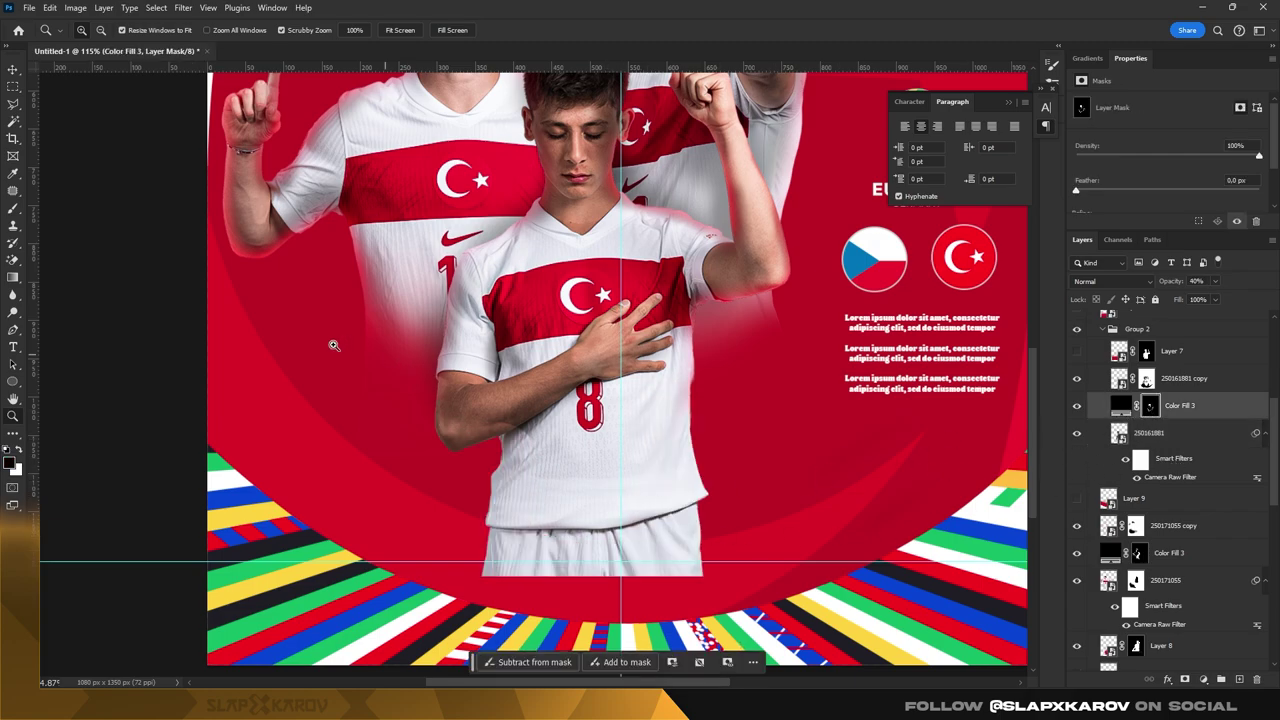
click(14, 210)
key(x)
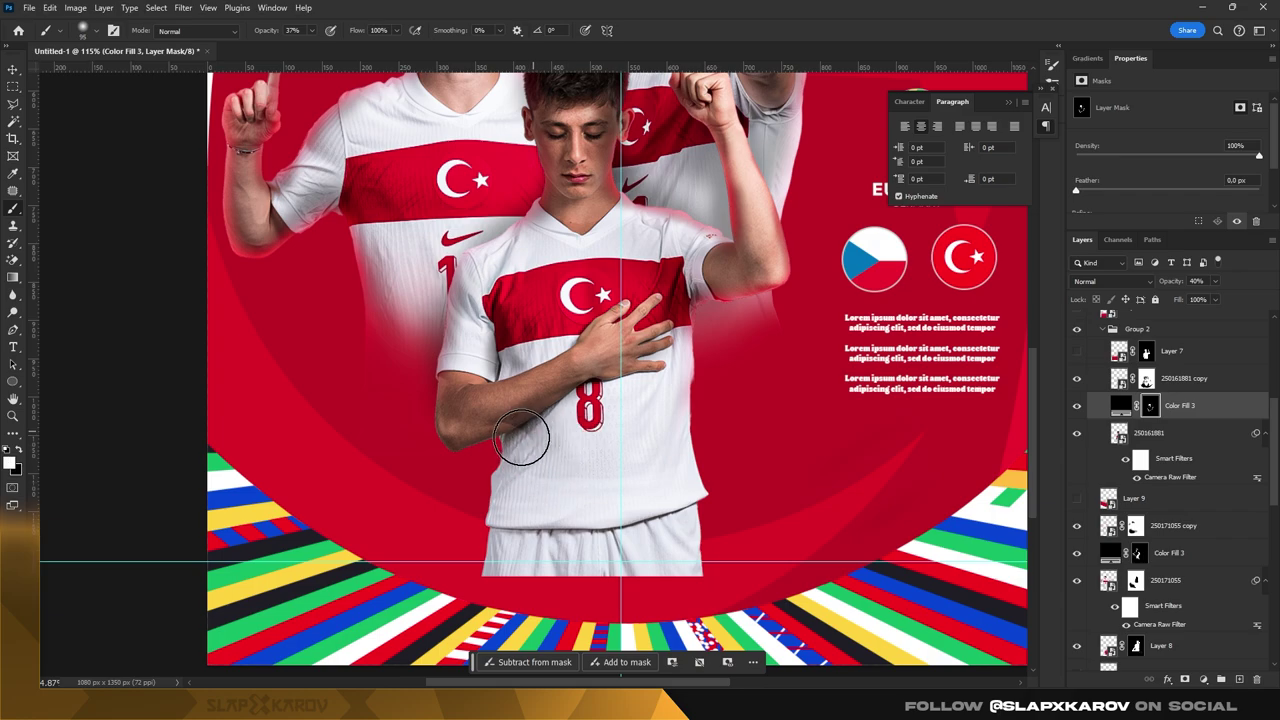
key(x)
key(x)
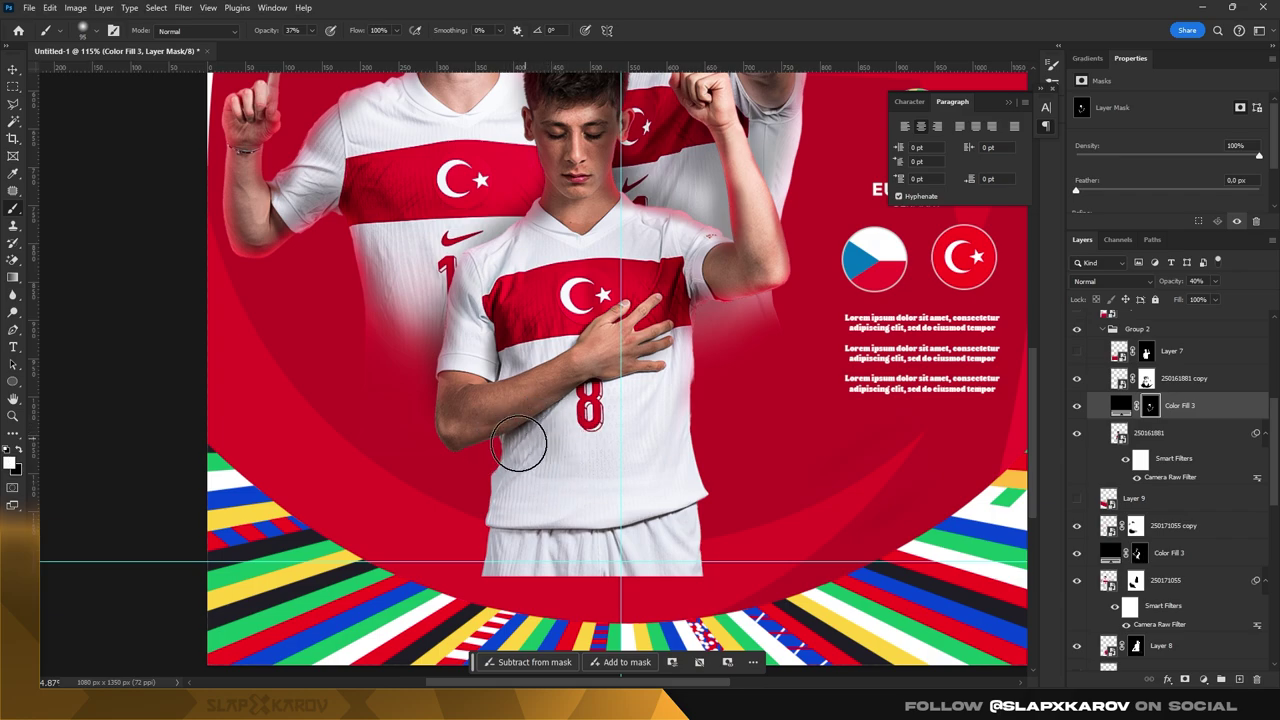
key(x)
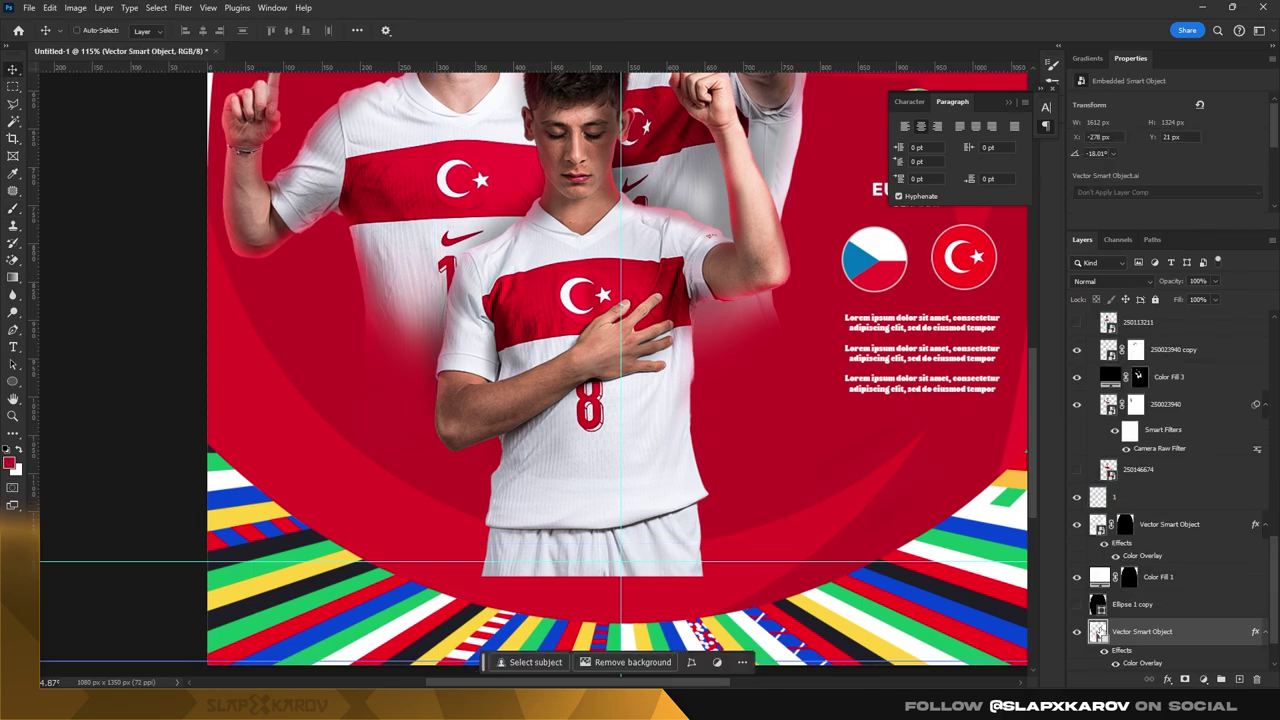
- Mask layer 250161881 to the red circle's shape
ctrl+click(1097, 632)
click(1165, 408)
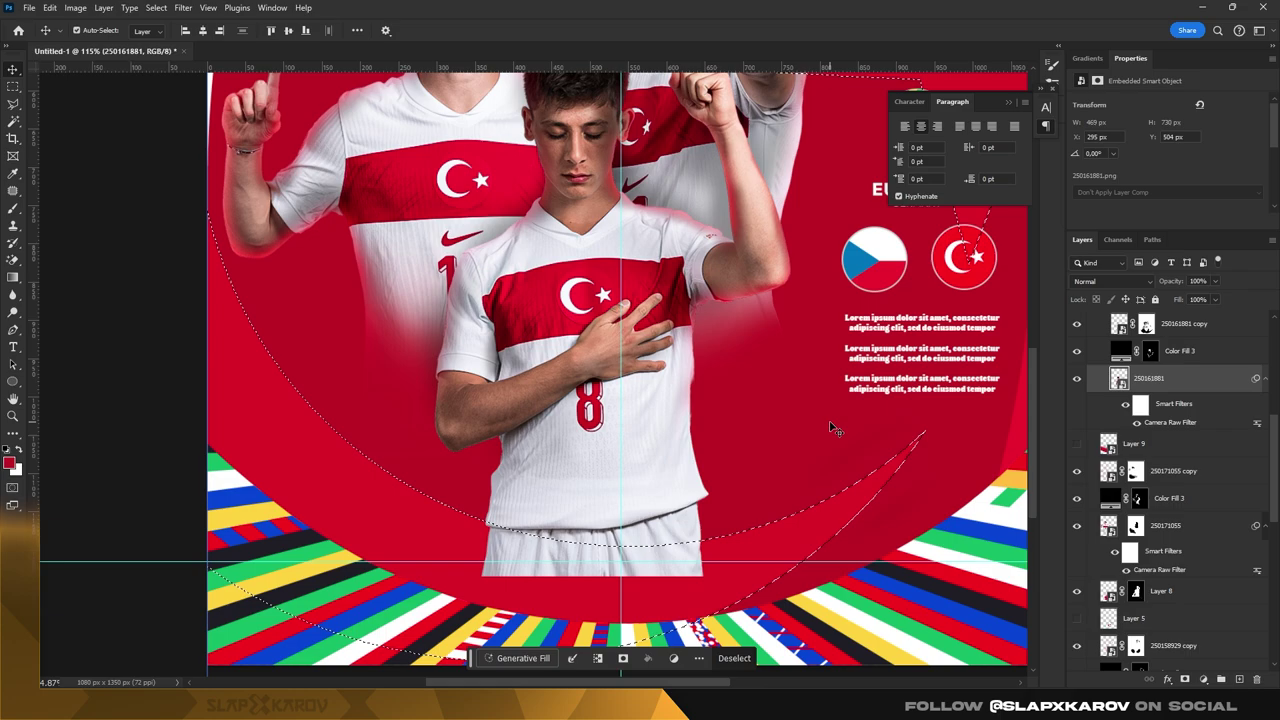
click(1160, 591)
click(1185, 679)
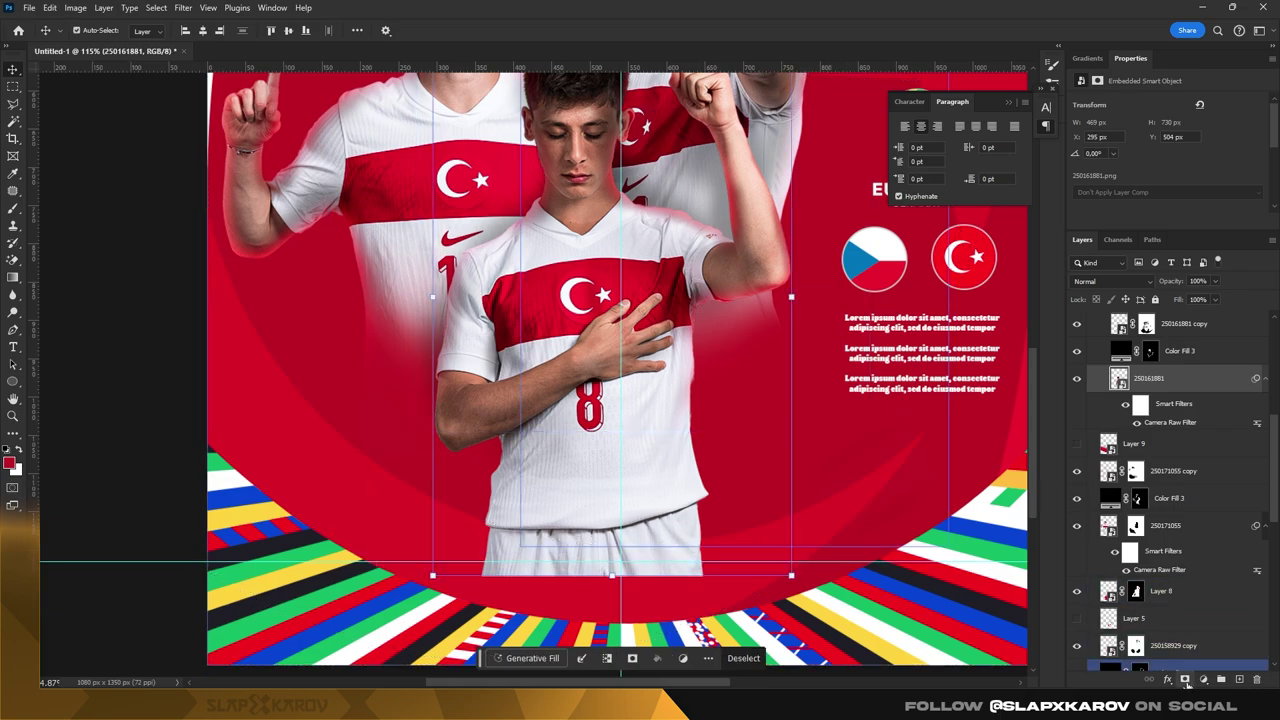
- Fade the shorts and lower-left shirt into red with a large soft 37% black brush
key(z)
drag(620, 514, 668, 514)
click(13, 208)
right_click(558, 452)
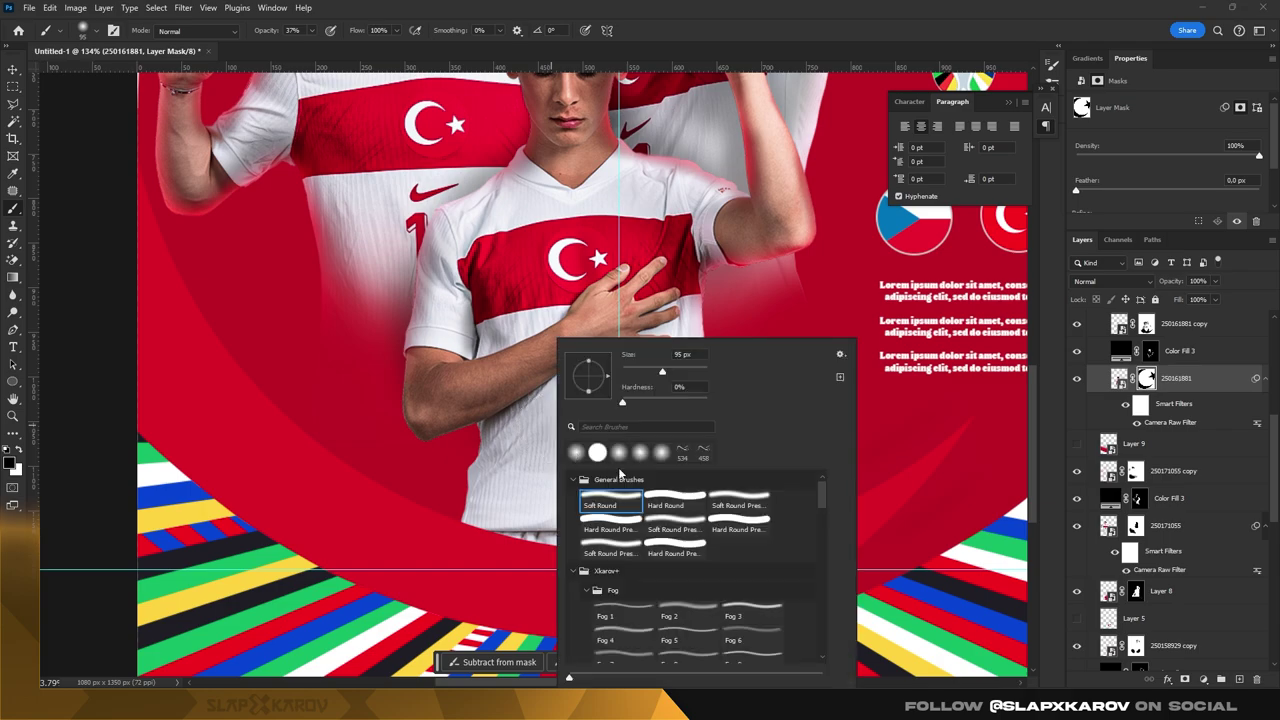
alt+right_click(416, 517)
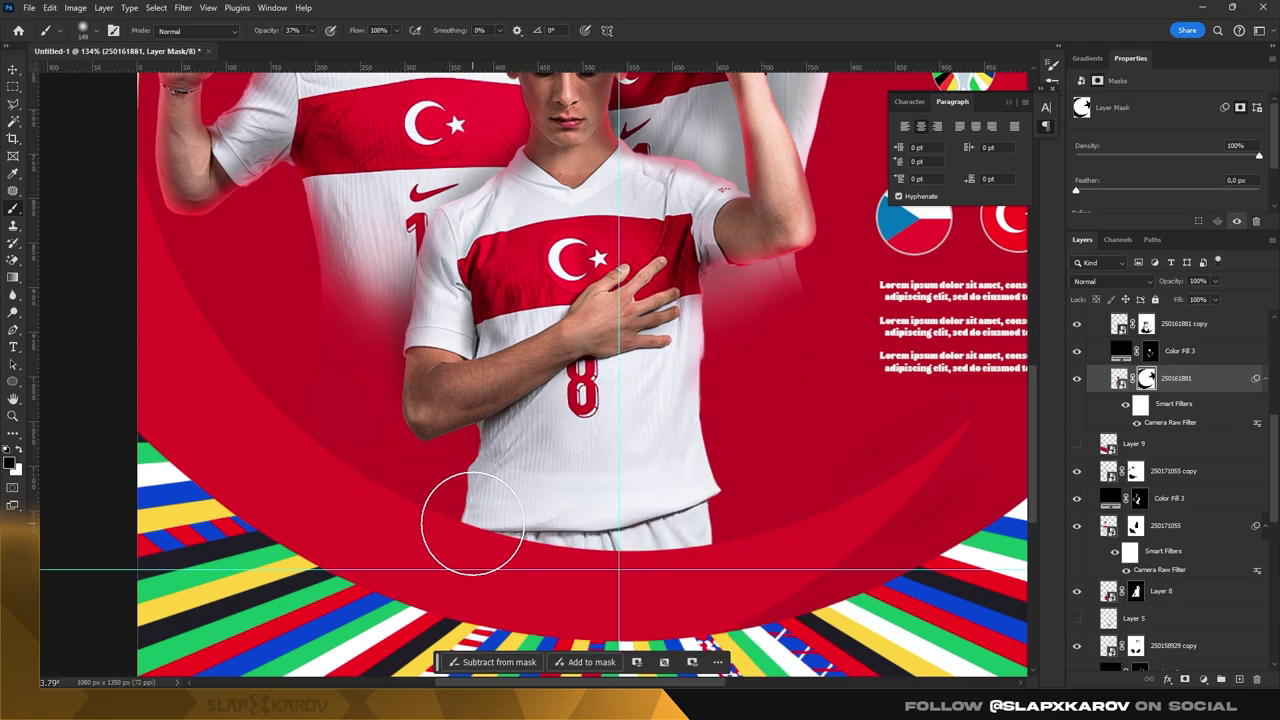
mouse_move(466, 527)
mouse_down()
mouse_move(541, 573)
mouse_move(491, 551)
mouse_move(666, 571)
mouse_move(708, 528)
mouse_move(471, 528)
mouse_move(465, 553)
mouse_up()
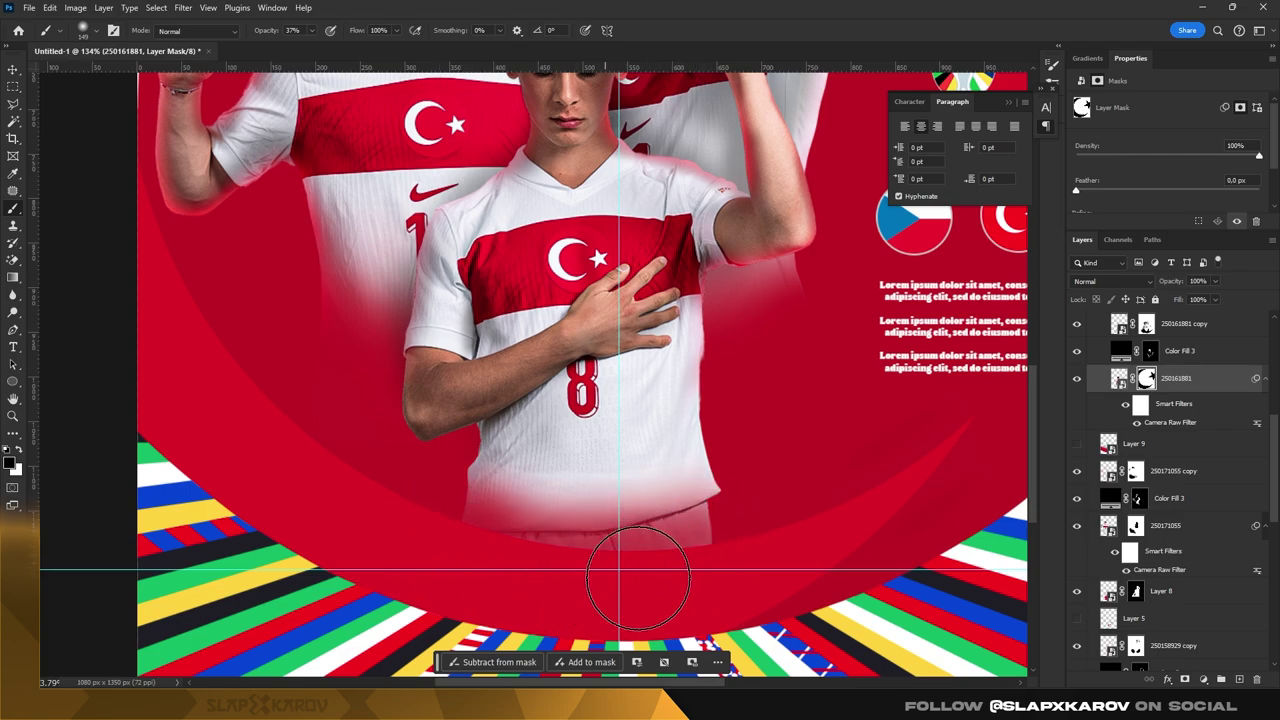
alt+right_click(710, 532)
mouse_move(676, 518)
mouse_down()
mouse_move(720, 529)
mouse_move(514, 543)
mouse_move(457, 585)
mouse_up()
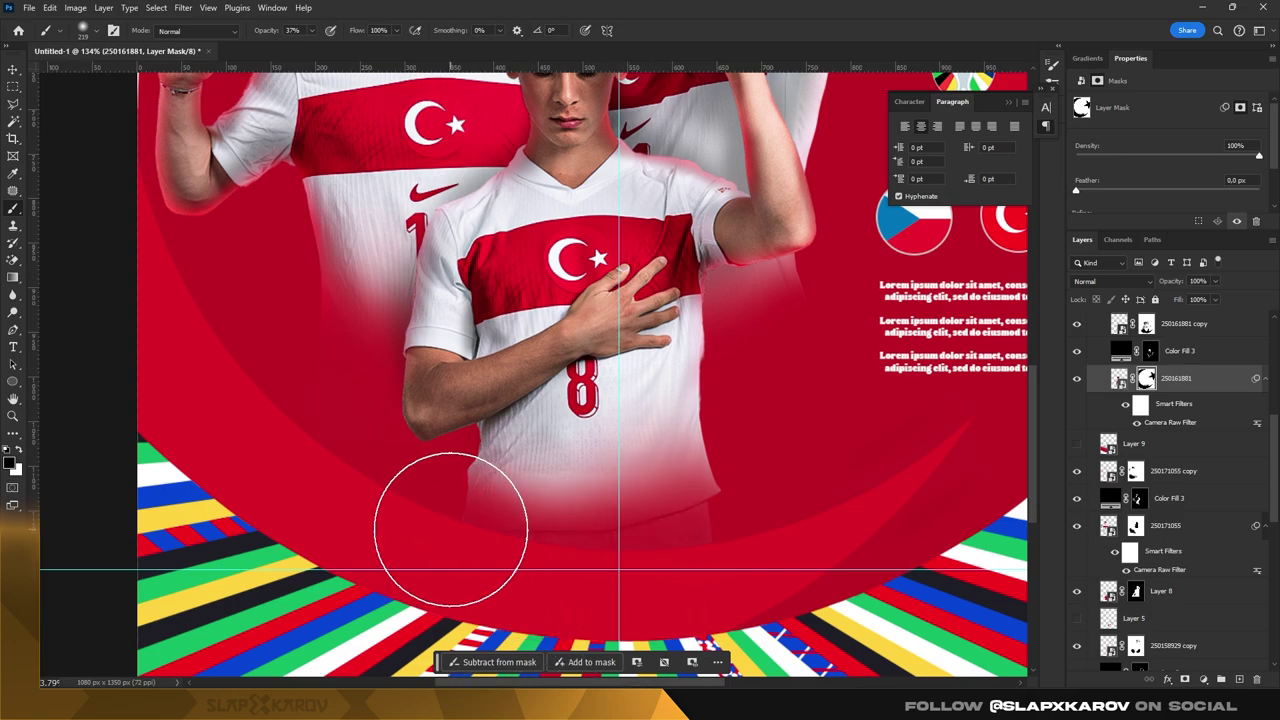
mouse_move(699, 509)
mouse_down()
mouse_move(614, 514)
mouse_move(534, 546)
mouse_move(514, 571)
mouse_move(678, 548)
mouse_up()
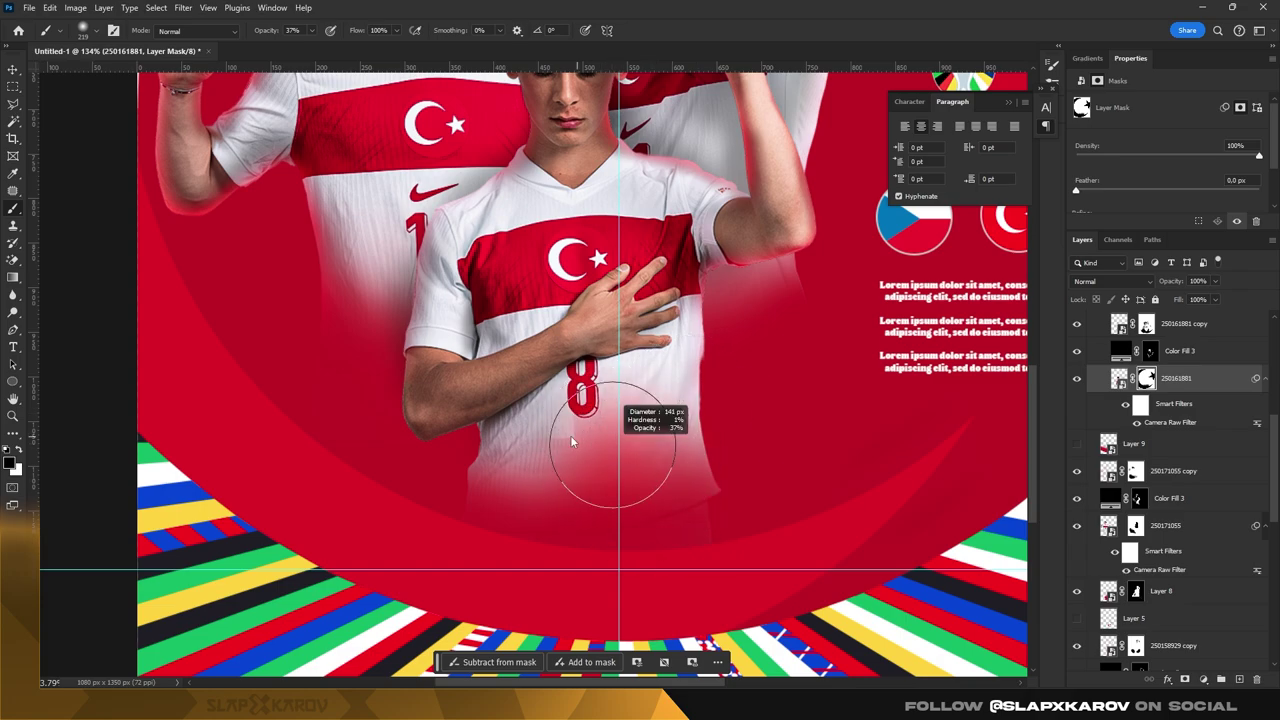
- Shrink the brush to about 99 px and bring back part of the lower shirt
drag(570, 430, 545, 428)
key(z)
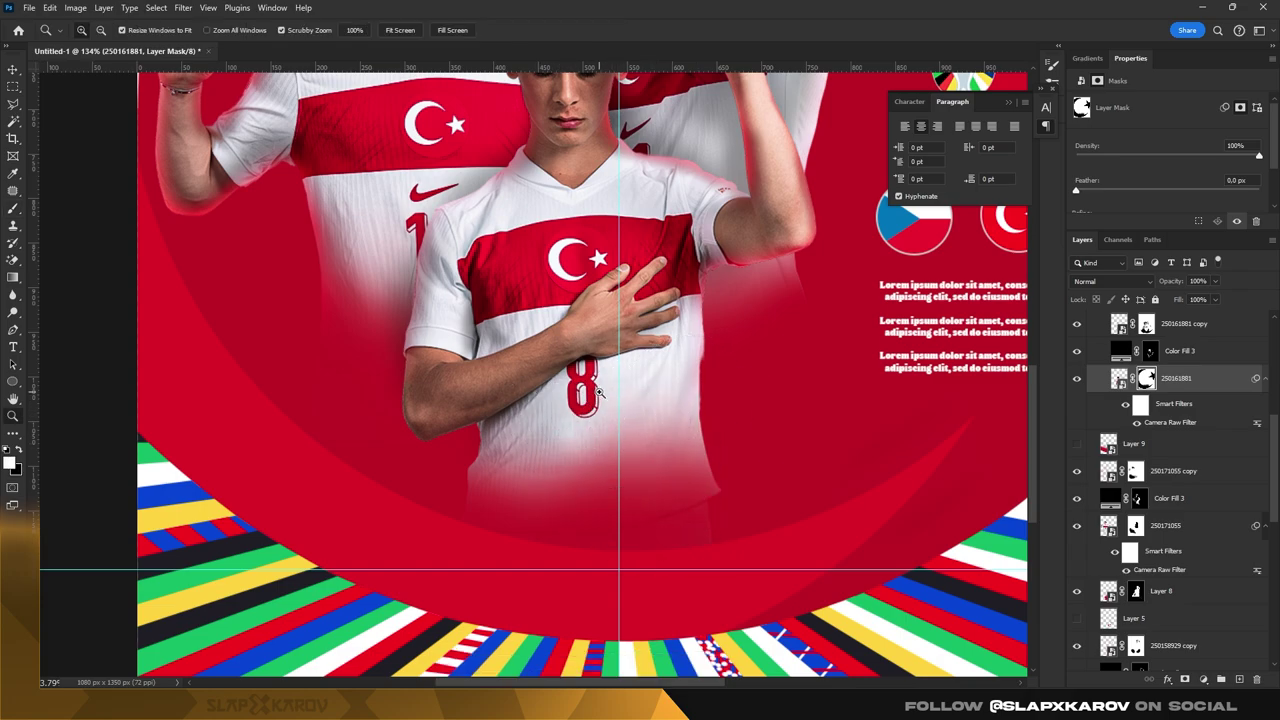
mouse_move(622, 400)
mouse_down()
mouse_move(520, 420)
mouse_move(713, 537)
mouse_move(716, 523)
mouse_up()
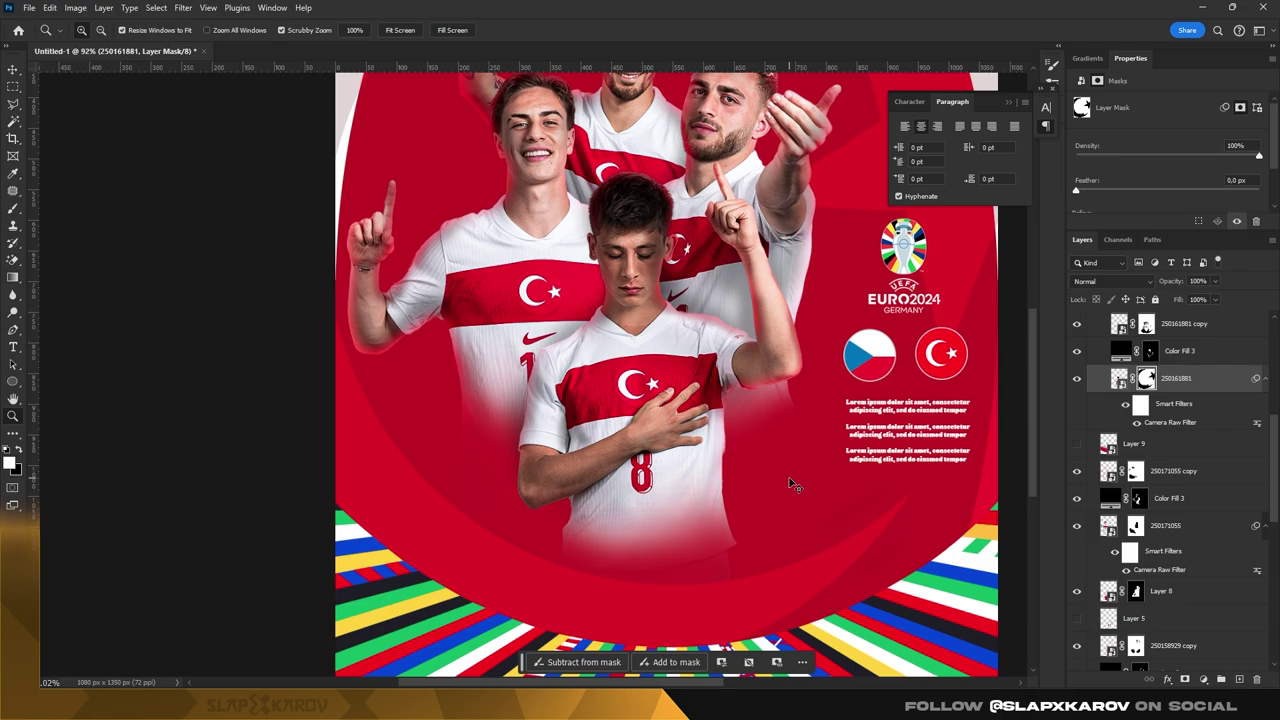
mouse_move(590, 545)
mouse_down()
mouse_move(720, 530)
mouse_move(600, 565)
mouse_move(690, 570)
mouse_move(730, 535)
mouse_move(645, 570)
mouse_up()
drag(565, 570, 720, 565)
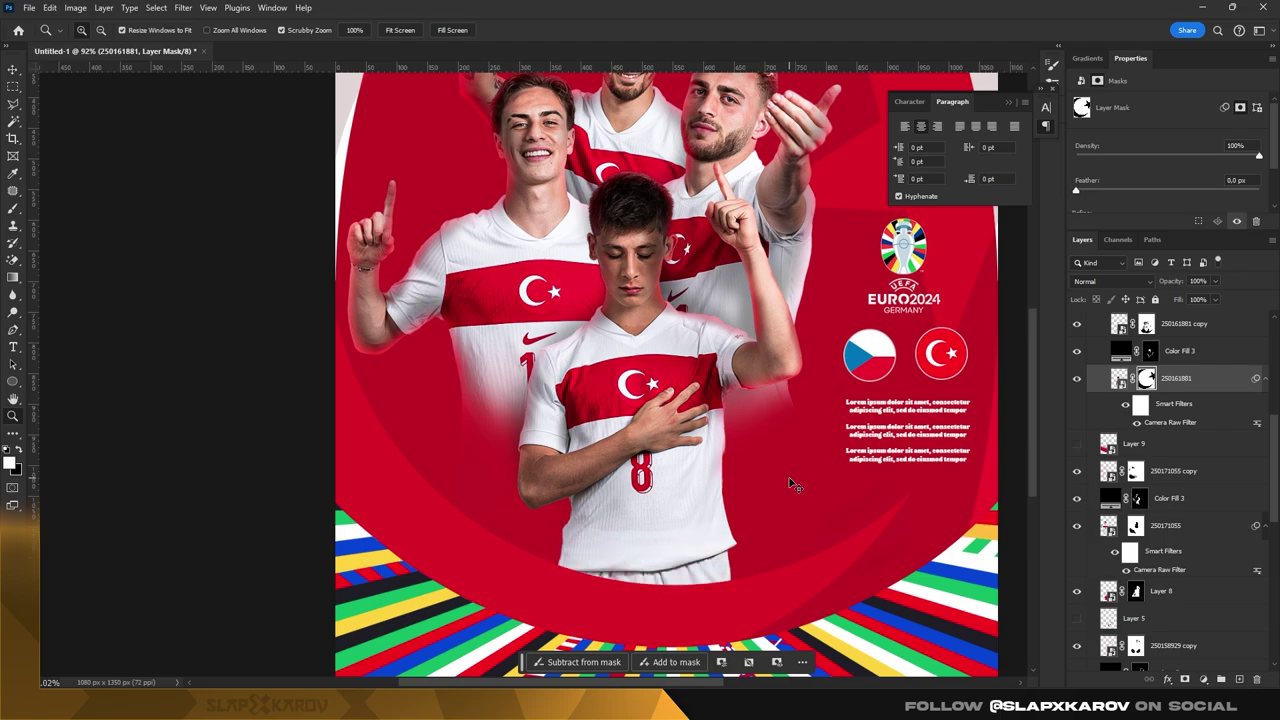
- Target the Color Fill 3 mask and zoom in on the boy's torso for brushing
click(1150, 351)
click(566, 517)
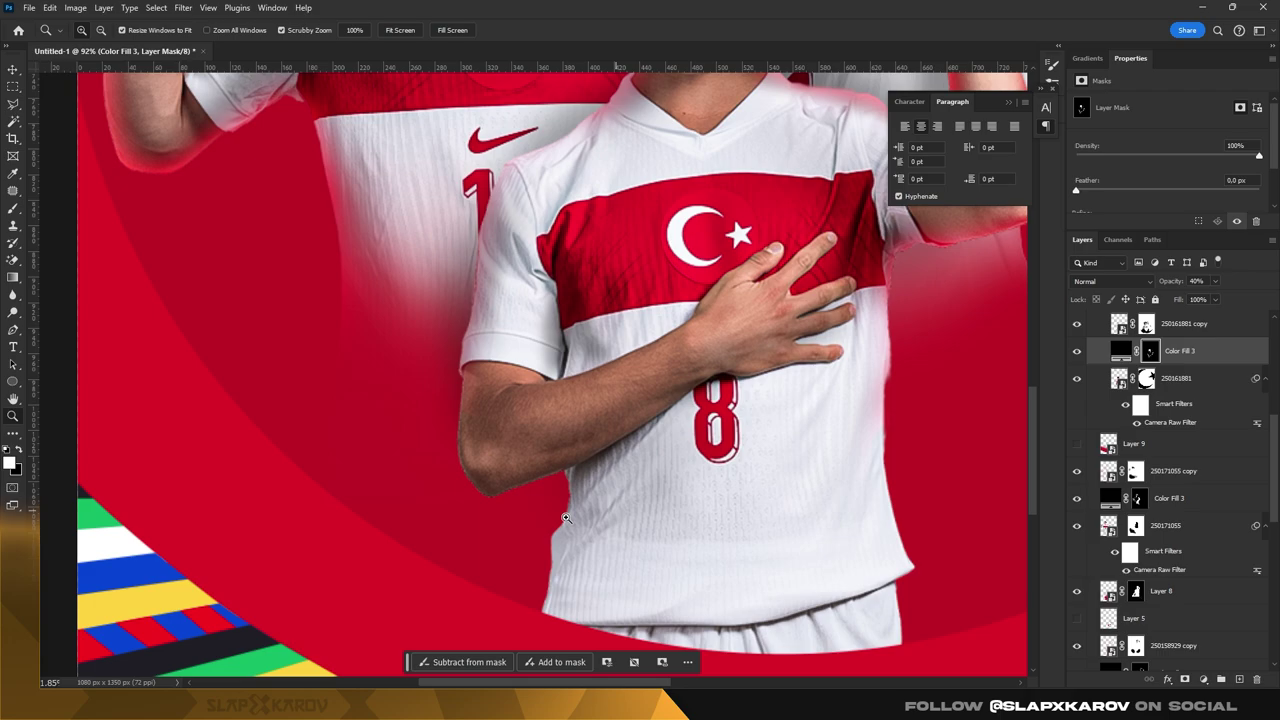
key(b)
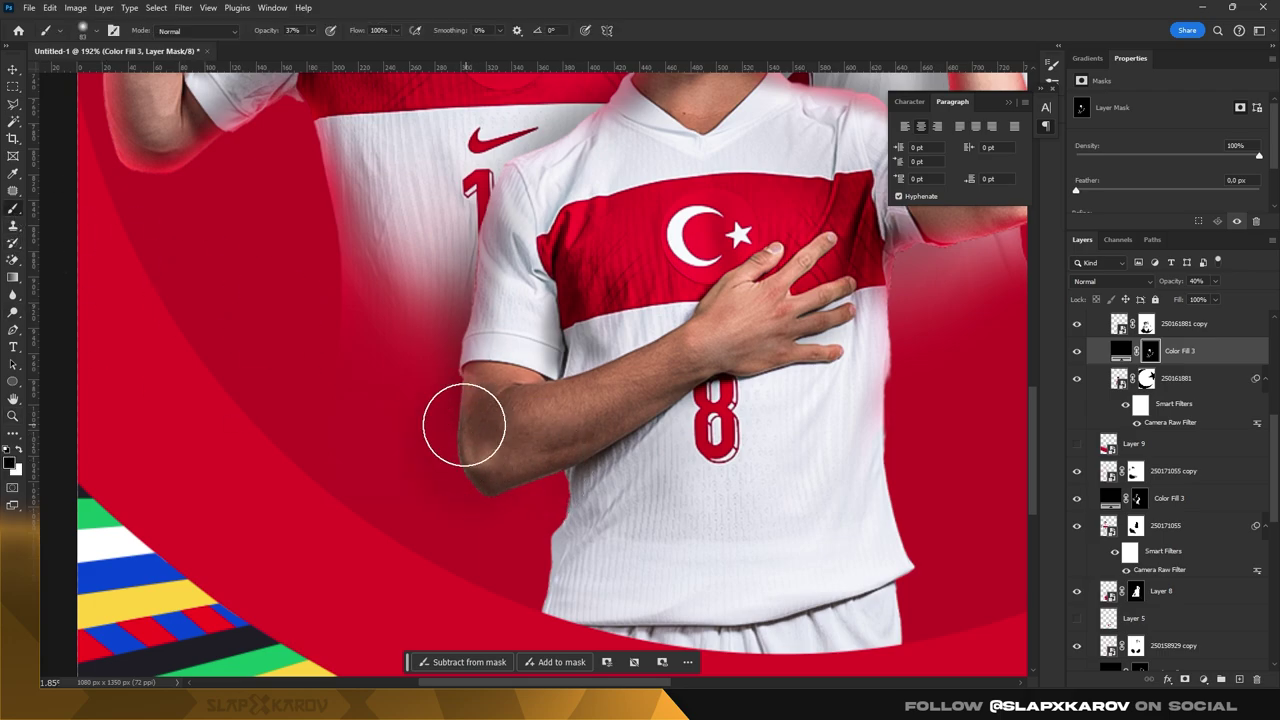
click(1076, 352)
scroll(1080, 358, up, 2)
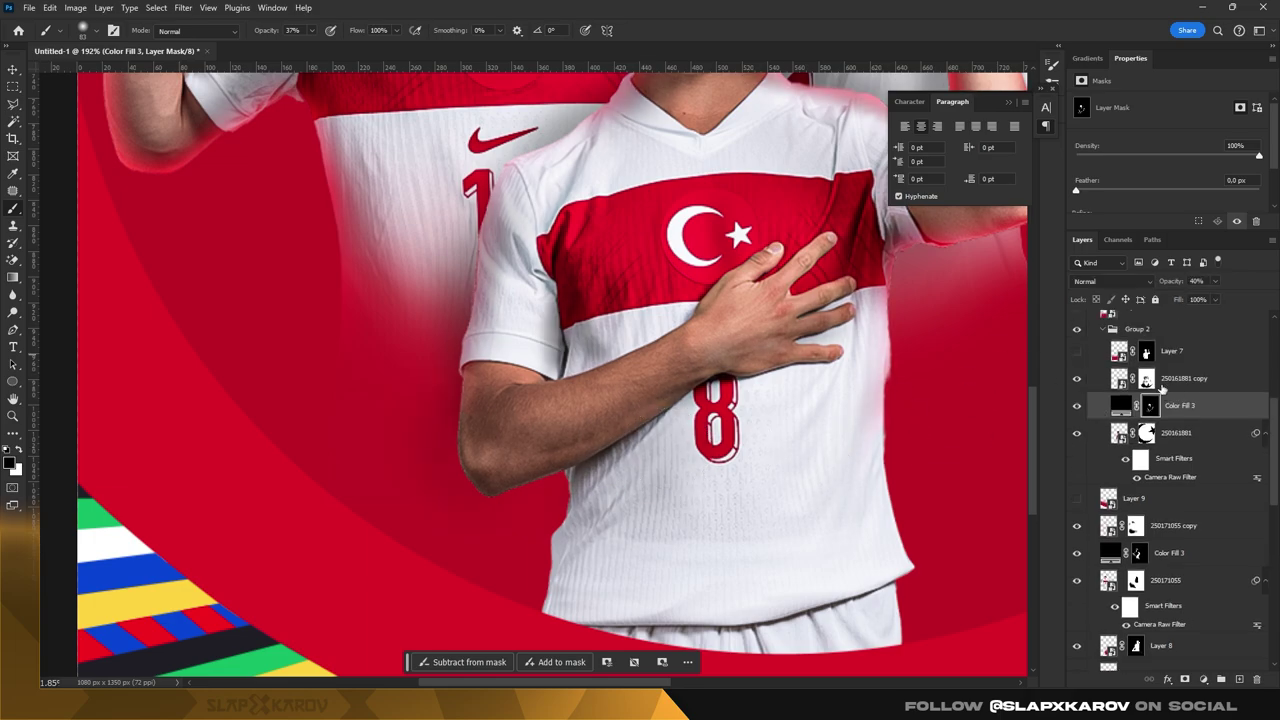
- Turn on the 250161881 copy layer and lighten the elbow and forearm on the mask
click(1092, 379)
click(1076, 379)
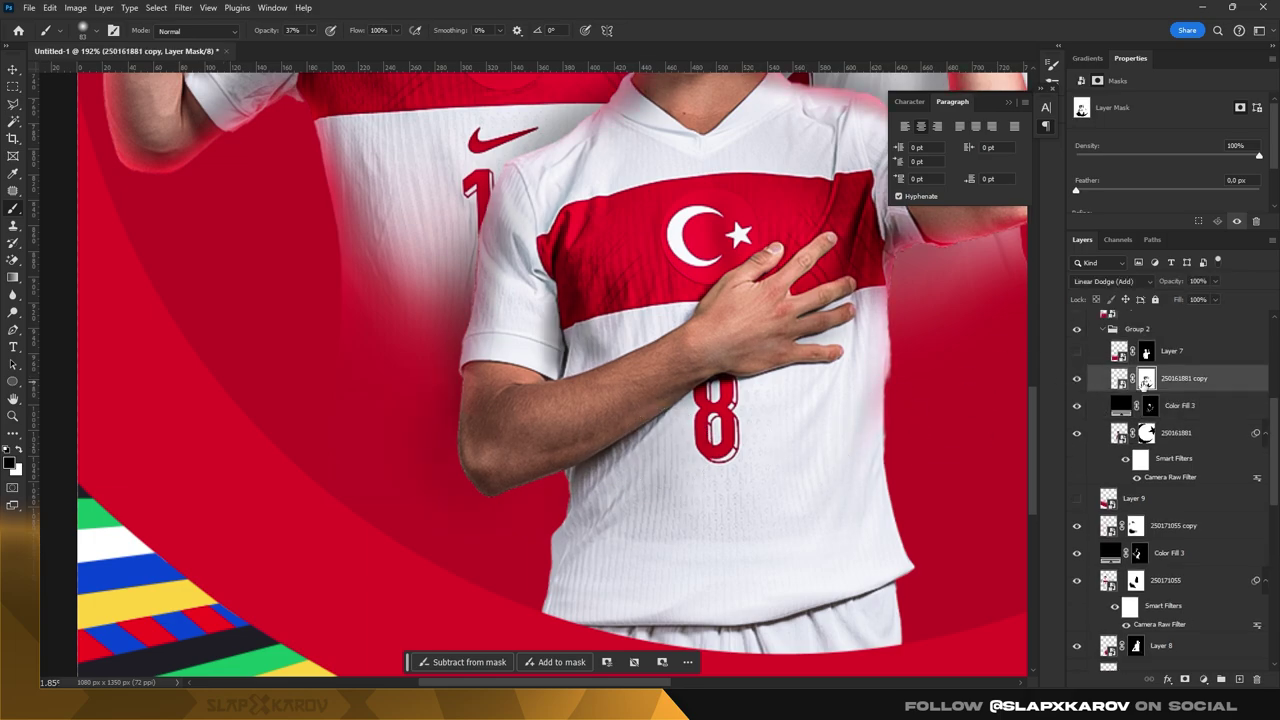
key(x)
mouse_move(490, 460)
mouse_down()
mouse_move(451, 429)
mouse_move(480, 506)
mouse_move(523, 449)
mouse_move(516, 412)
mouse_up()
key(x)
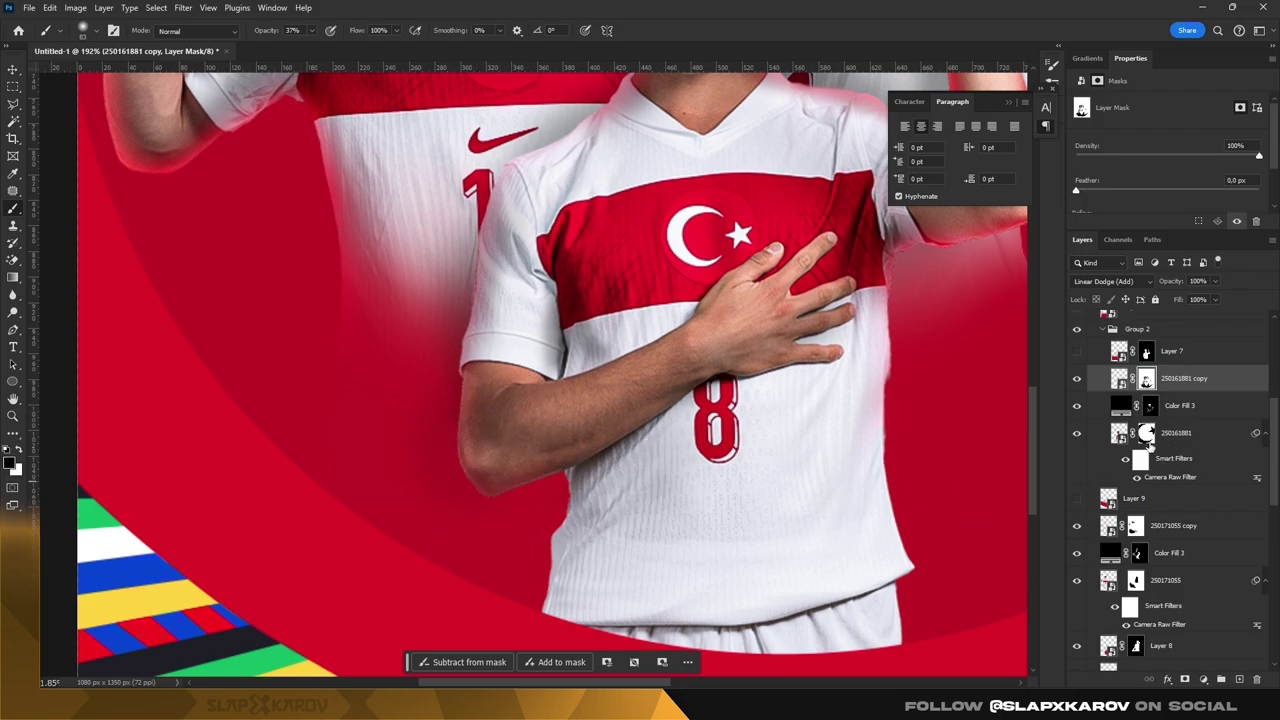
- Darken the pink area under the arm on the Color Fill 3 mask
click(1147, 435)
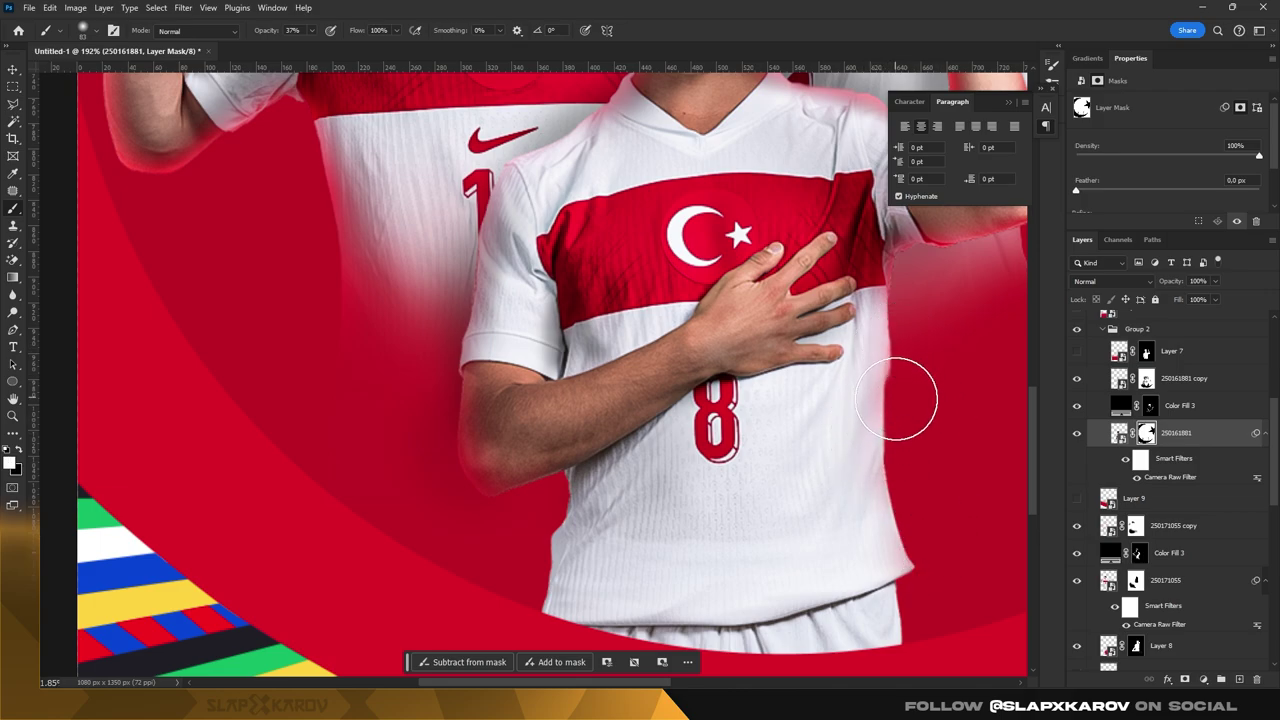
key(z)
drag(895, 382, 1024, 410)
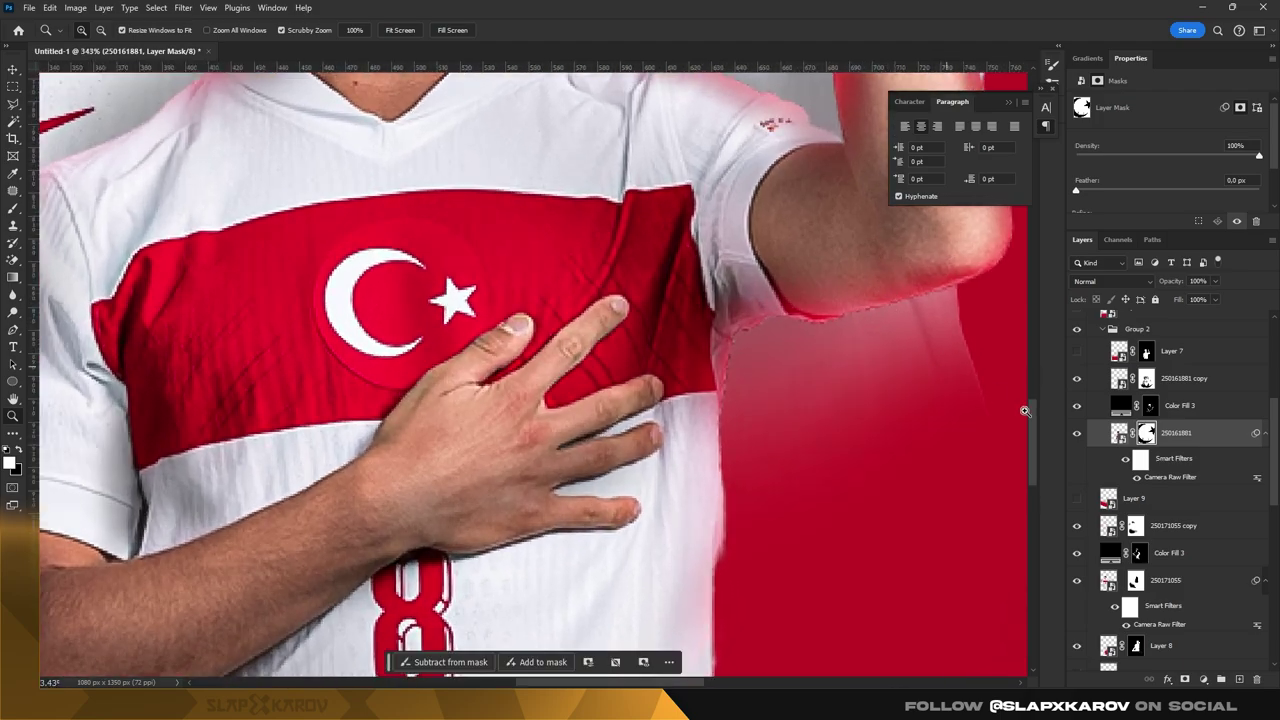
click(1078, 406)
click(1150, 412)
click(14, 207)
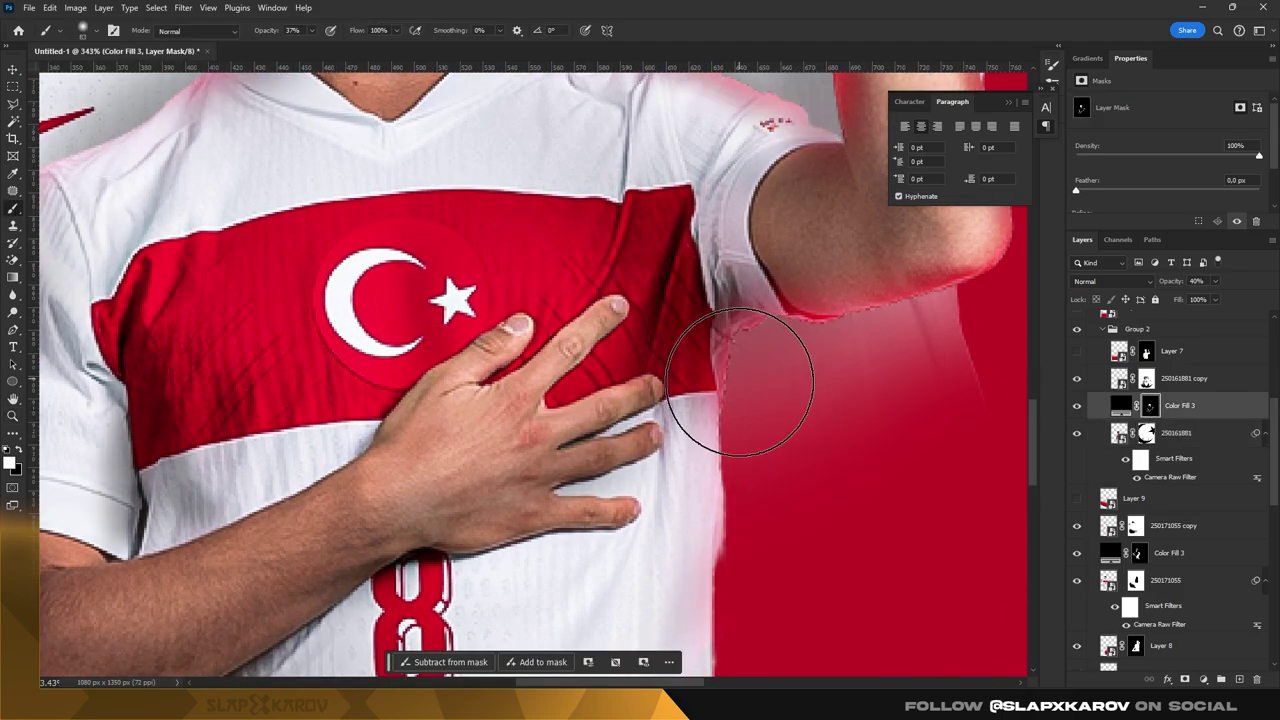
drag(829, 337, 823, 334)
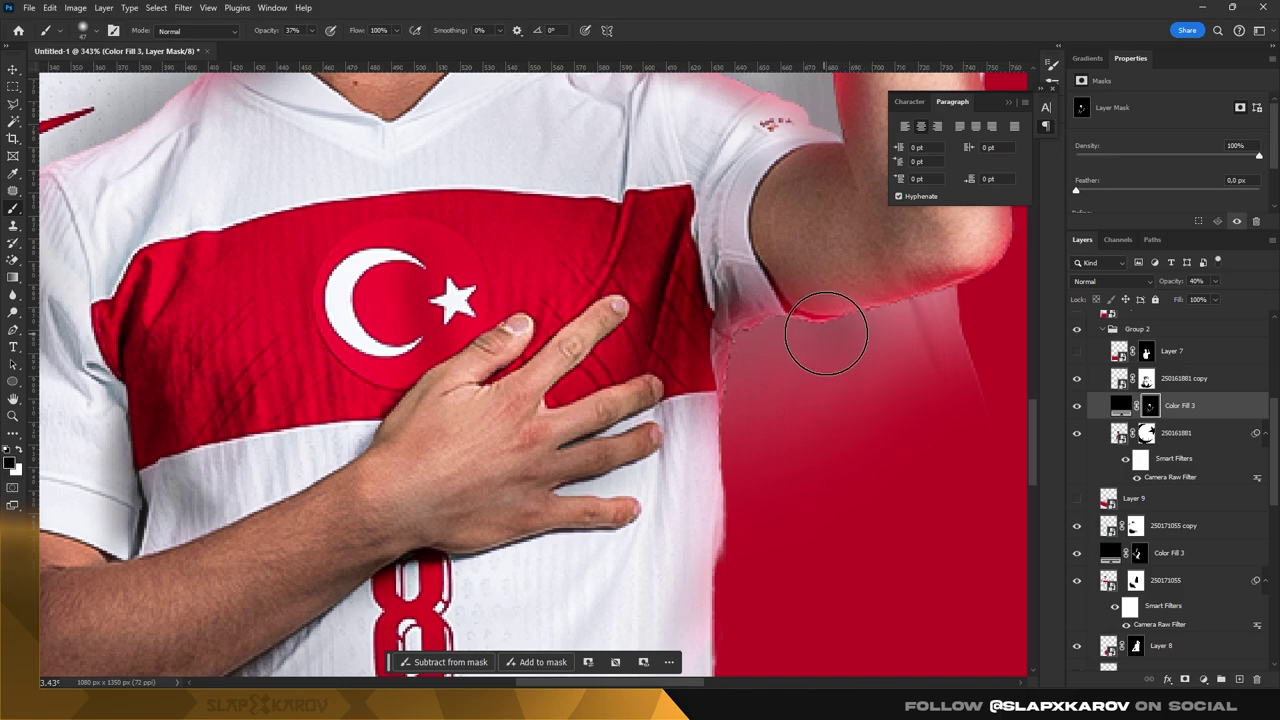
- Reselect the Color Fill 3 mask, zoomed in on the front player's elbow
click(1146, 433)
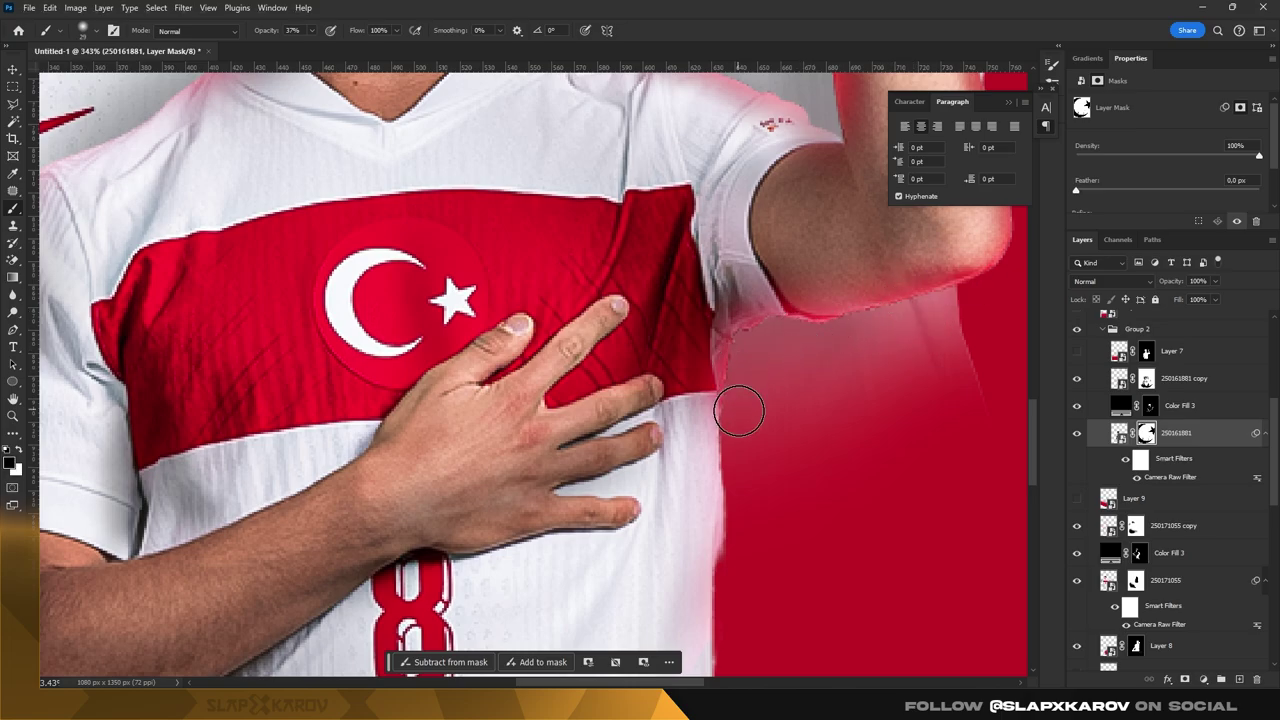
key(z)
mouse_move(770, 366)
mouse_down()
mouse_move(580, 410)
mouse_move(683, 415)
mouse_up()
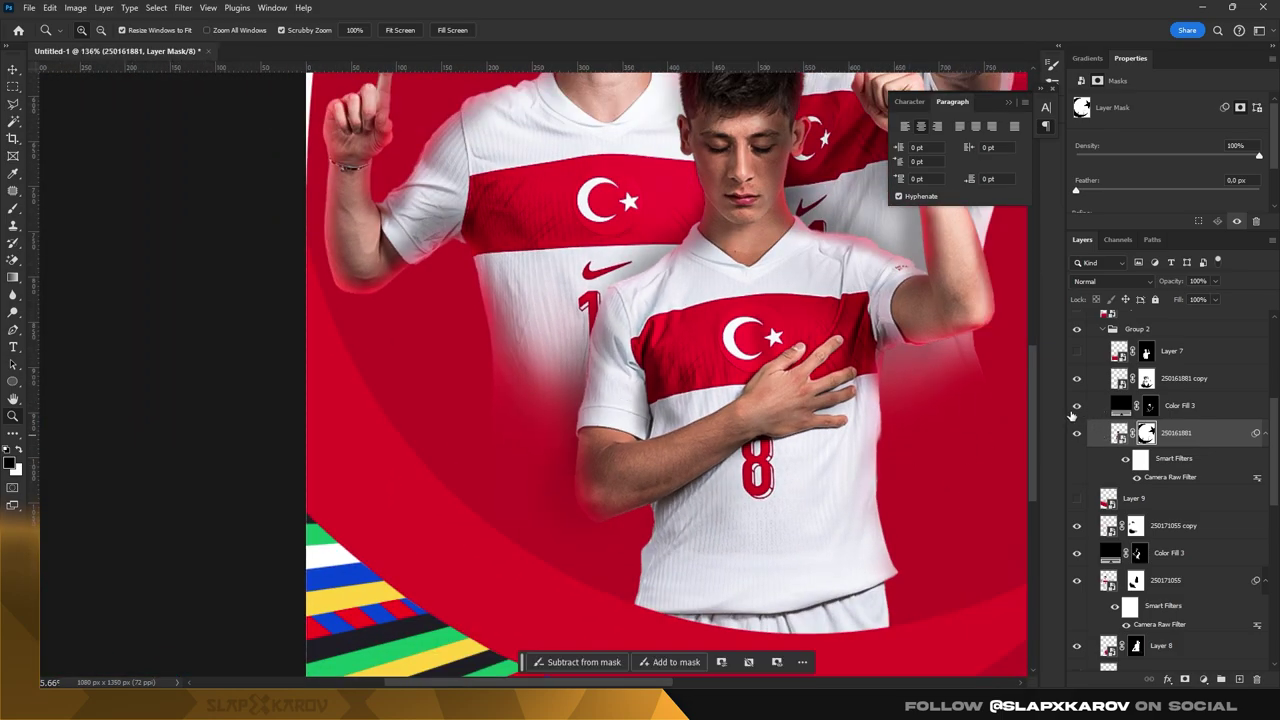
click(1076, 407)
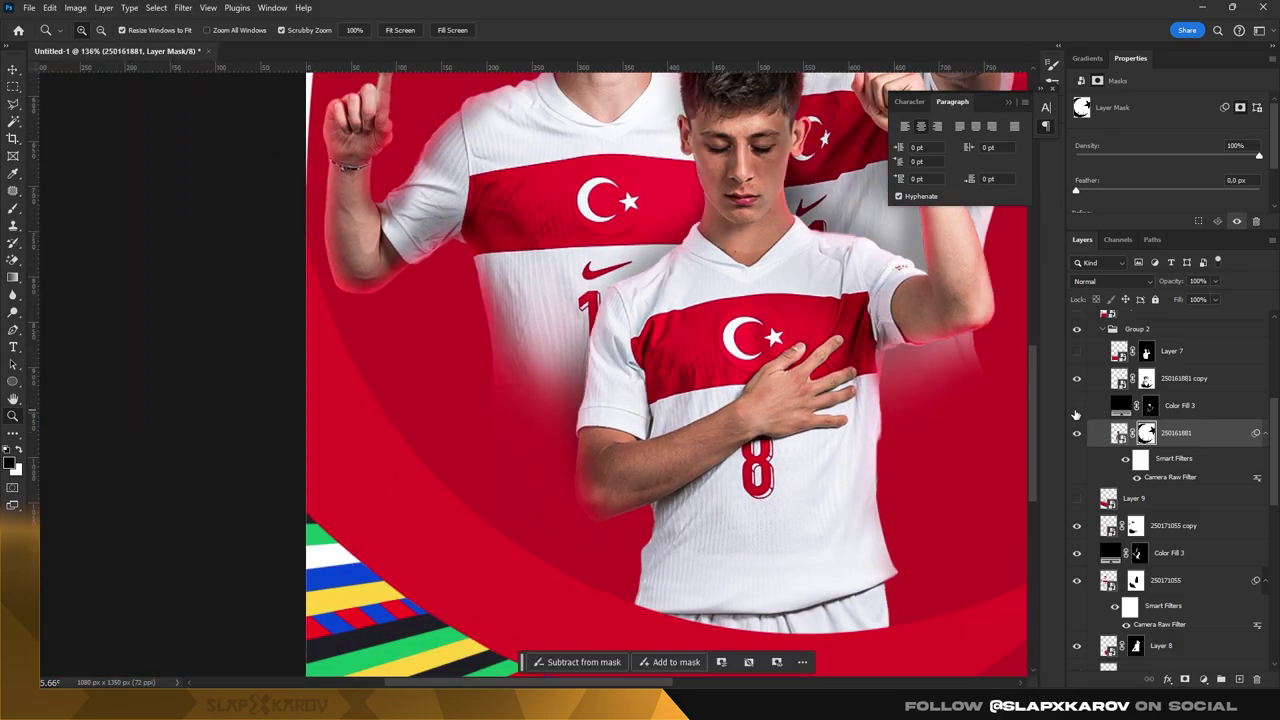
click(1148, 410)
drag(595, 510, 631, 512)
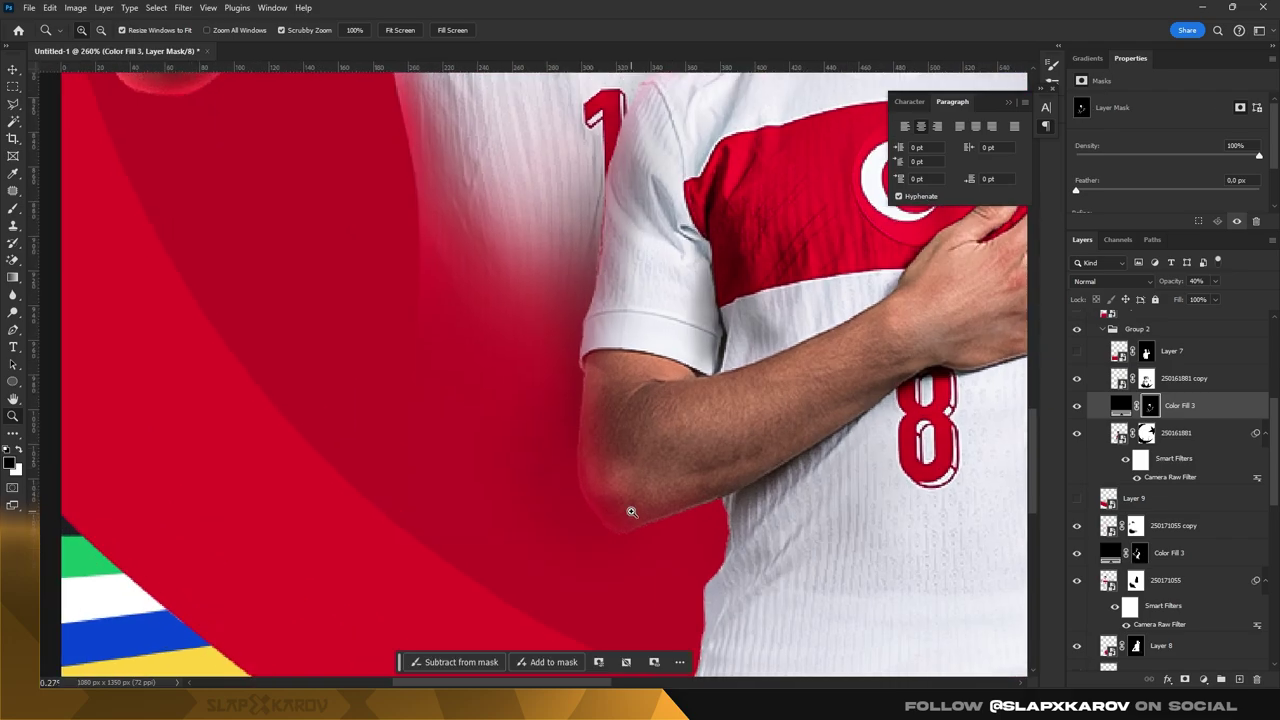
click(14, 210)
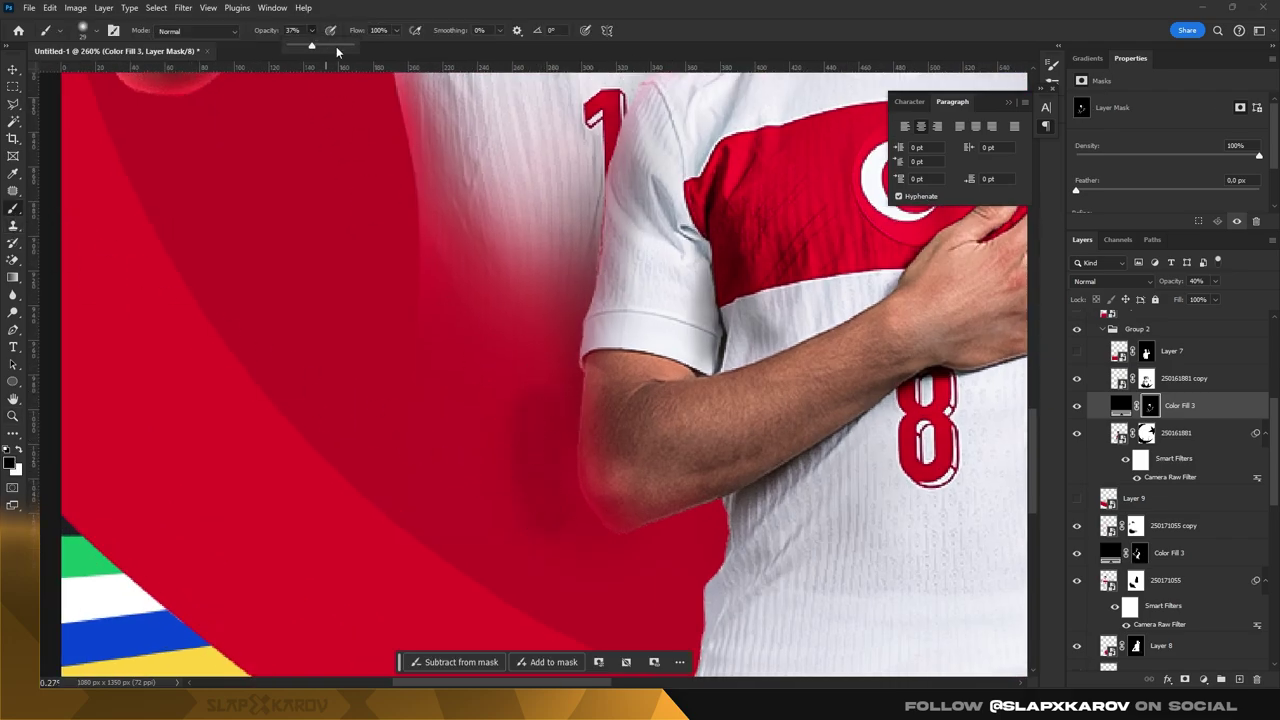
- Switch to a soft round brush and compare Color Fill 3 around the front player
right_click(503, 402)
double_click(558, 493)
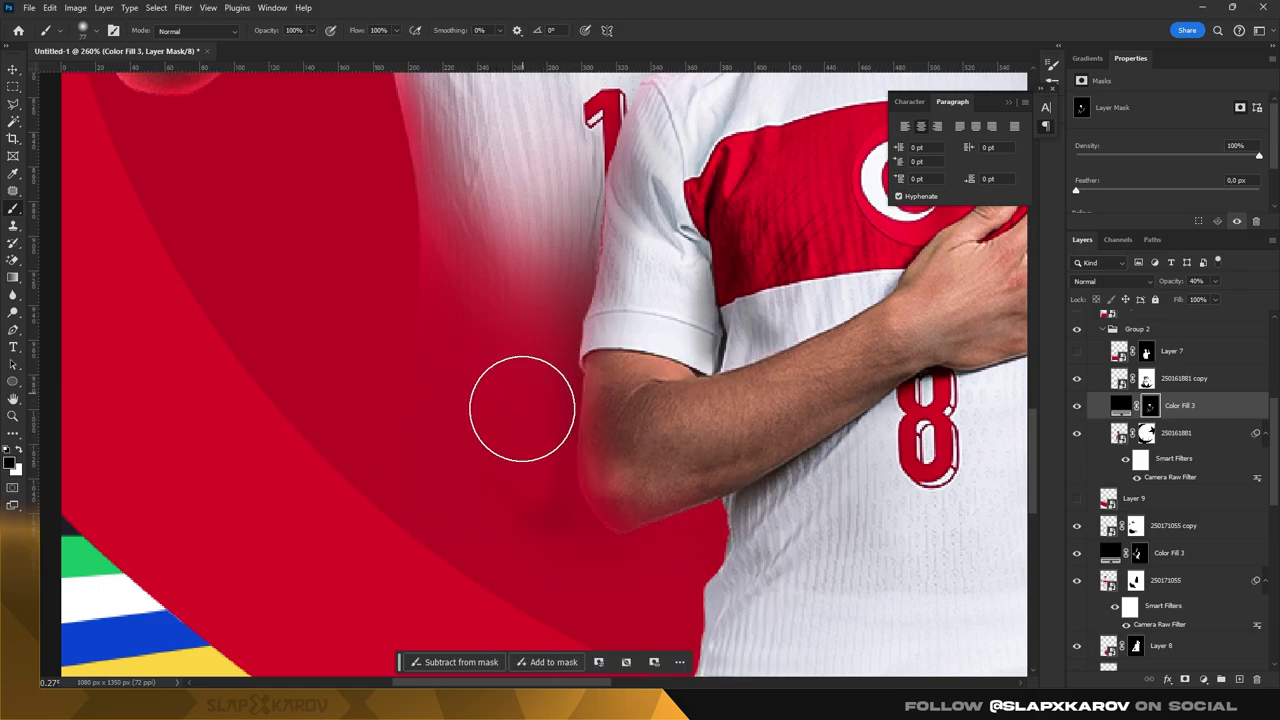
scroll(450, 480, down, 1)
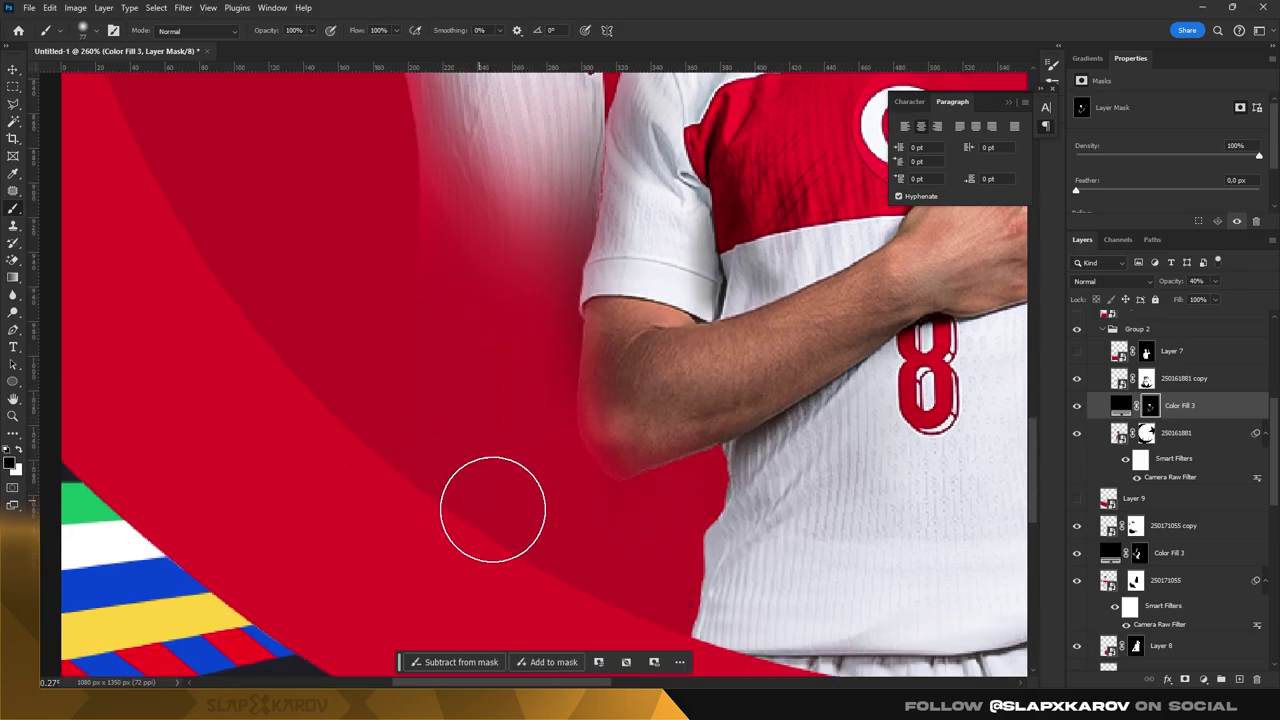
scroll(510, 265, up, 1)
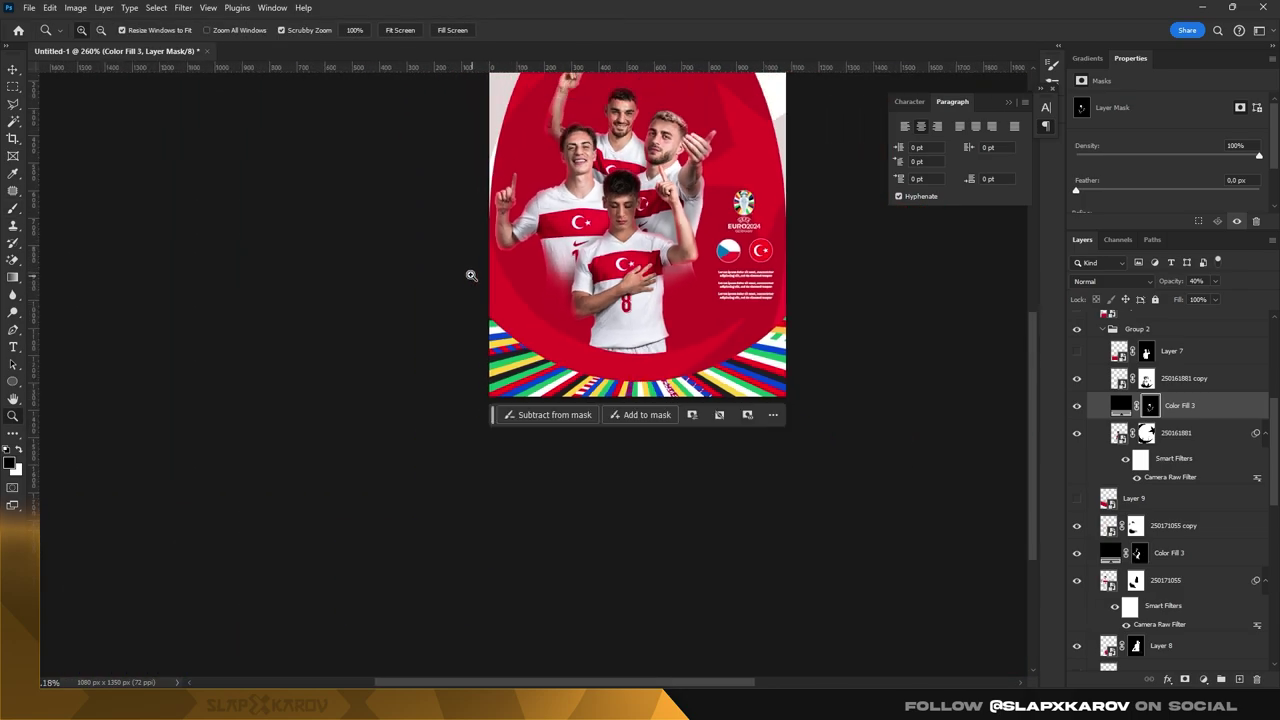
key(z)
drag(471, 274, 675, 200)
drag(650, 309, 720, 309)
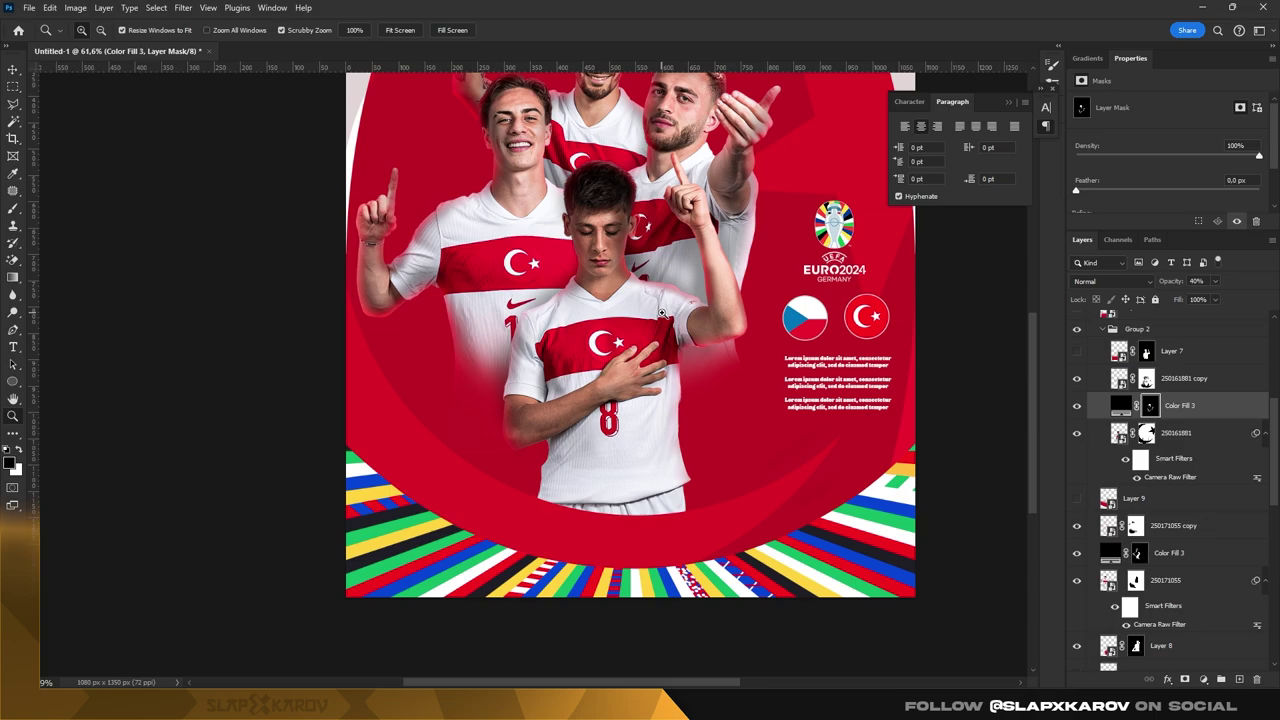
drag(767, 434, 860, 434)
click(1077, 405)
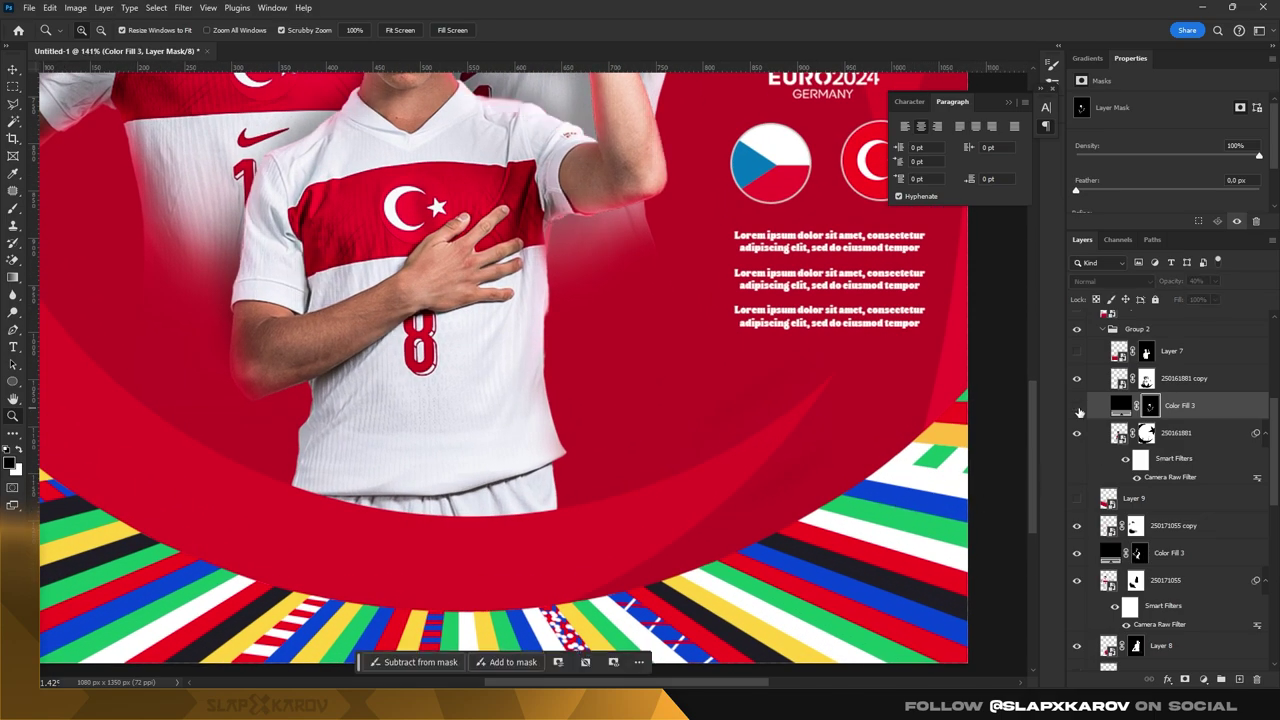
- Select the lower Color Fill 3 layer's mask for painting, viewing the whole poster
key(v)
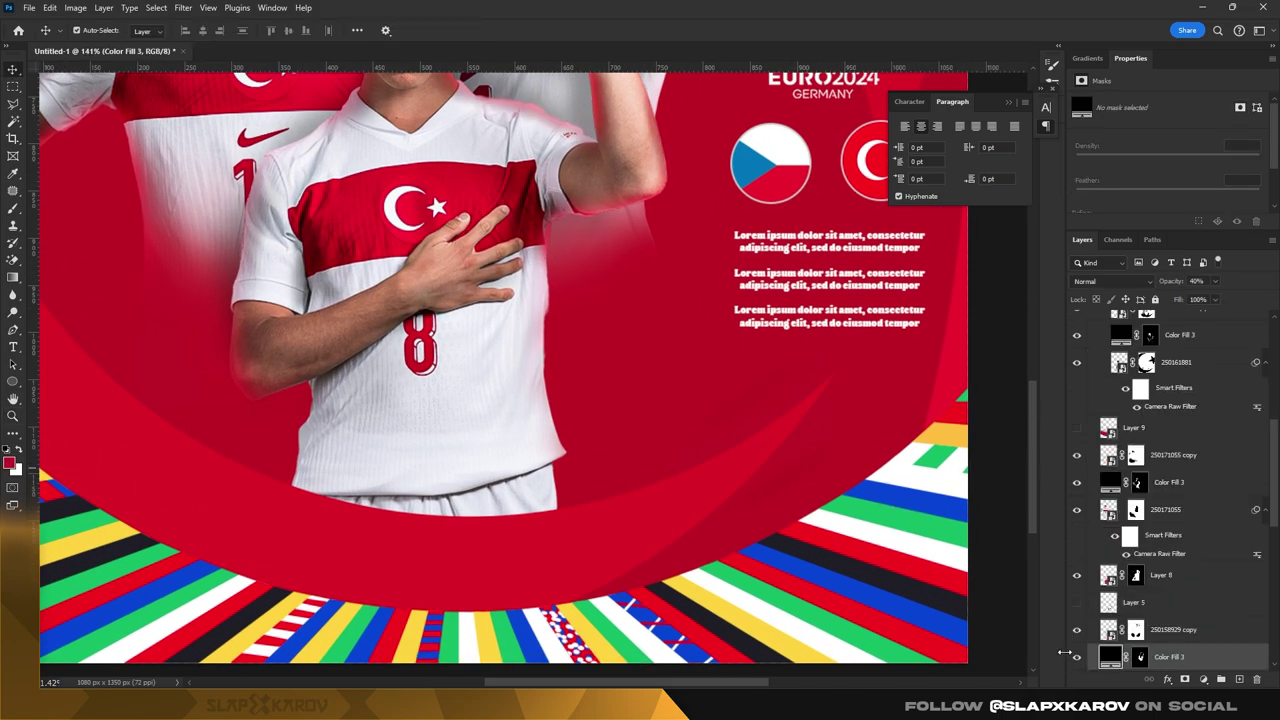
click(1100, 658)
click(1139, 657)
click(20, 207)
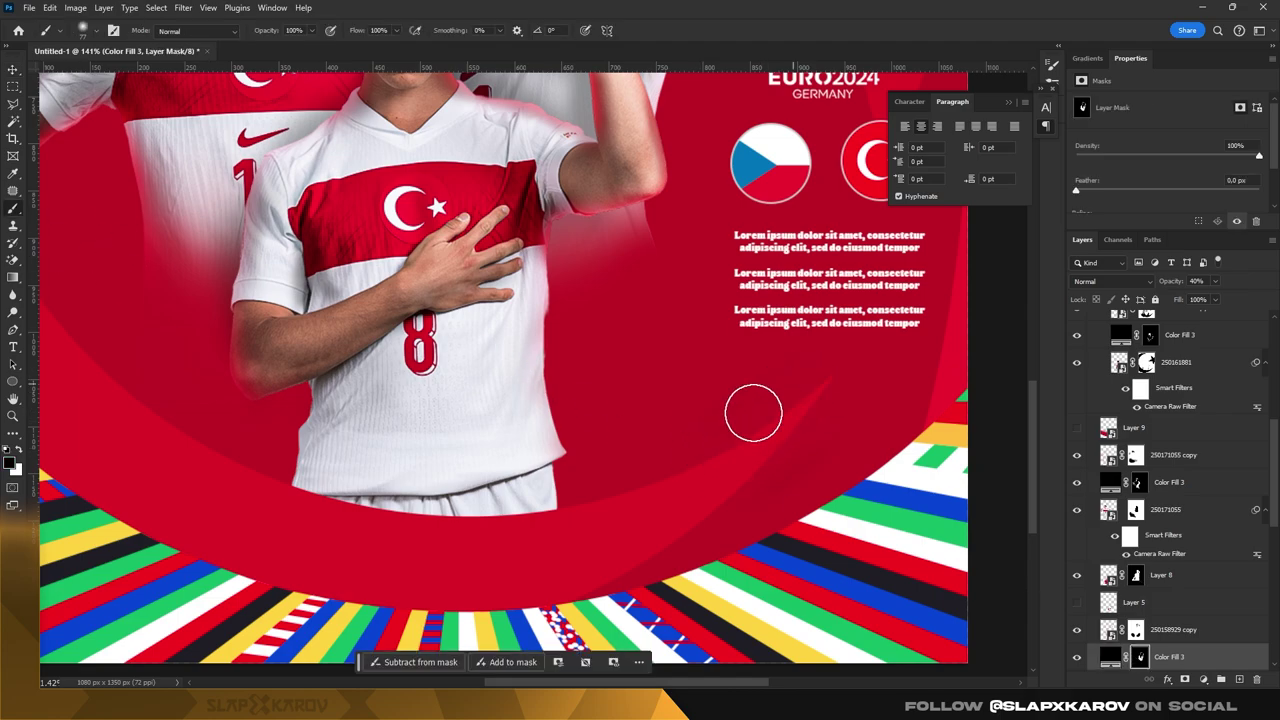
key(z)
mouse_move(829, 470)
mouse_down()
mouse_move(757, 268)
mouse_move(725, 271)
mouse_move(745, 272)
mouse_up()
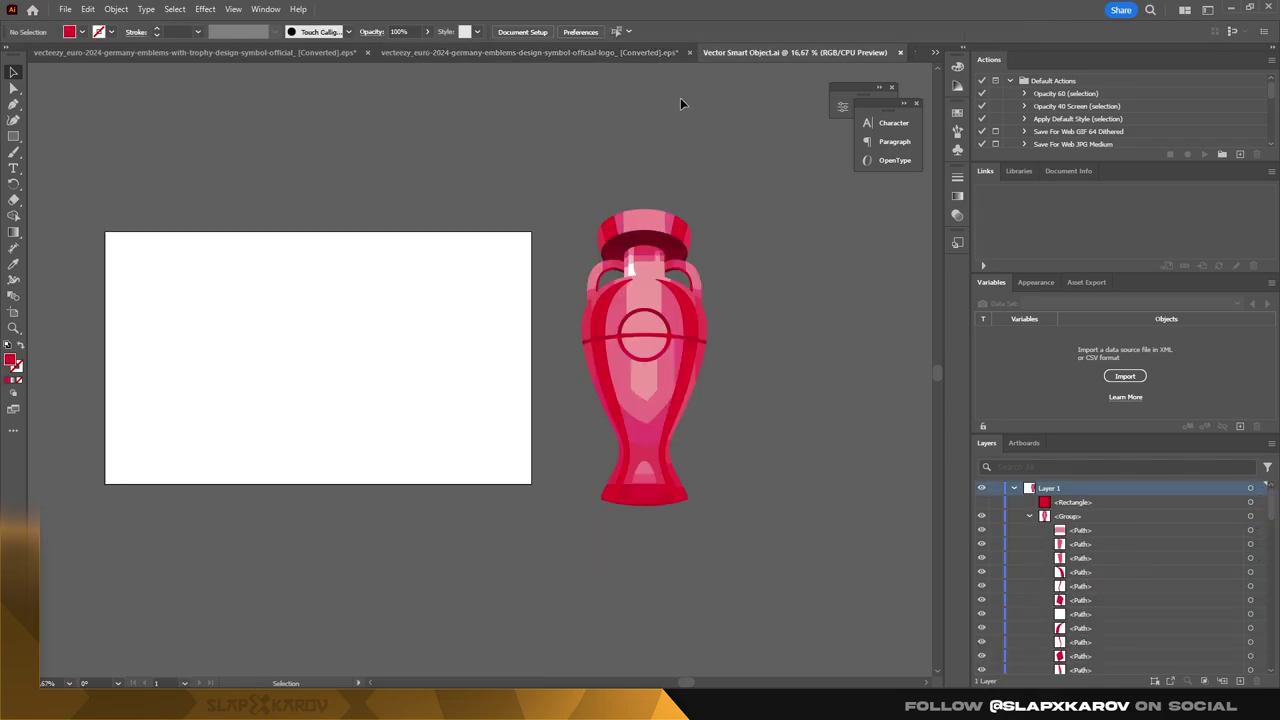
- Bring up the 16500-NQQX0B.ai pattern document from the open-documents list
click(530, 52)
click(200, 52)
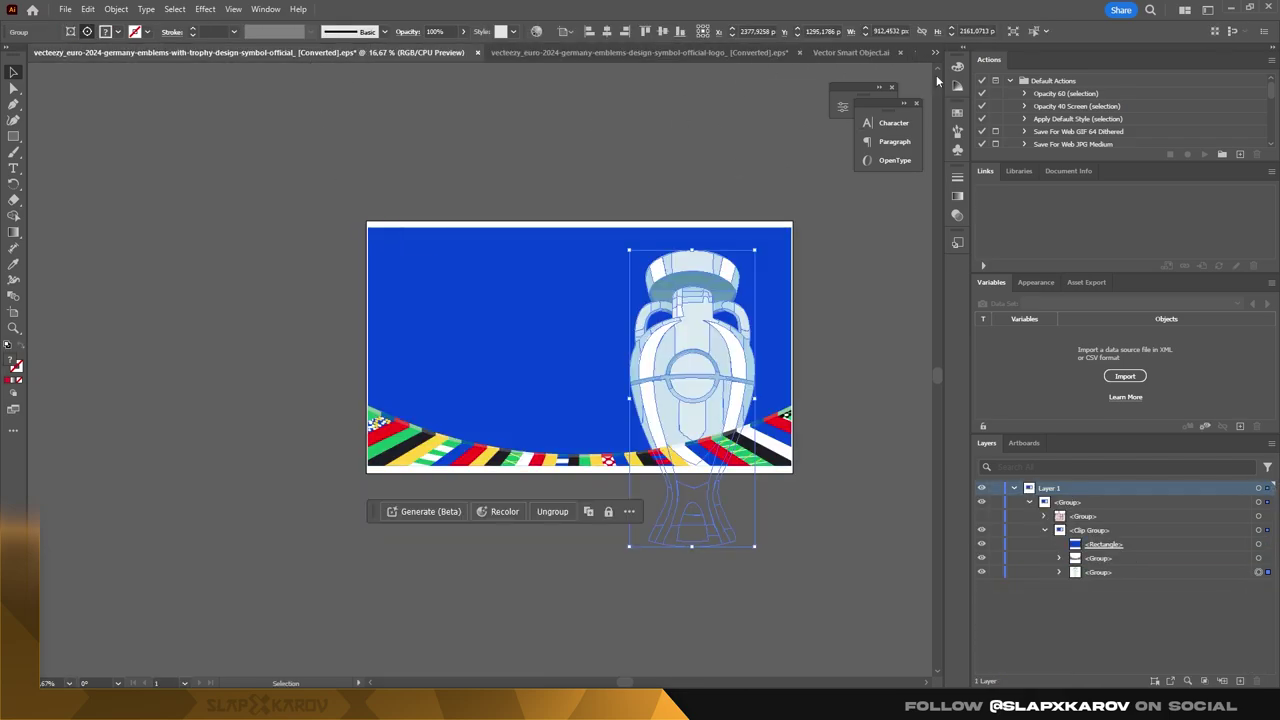
click(935, 52)
click(592, 163)
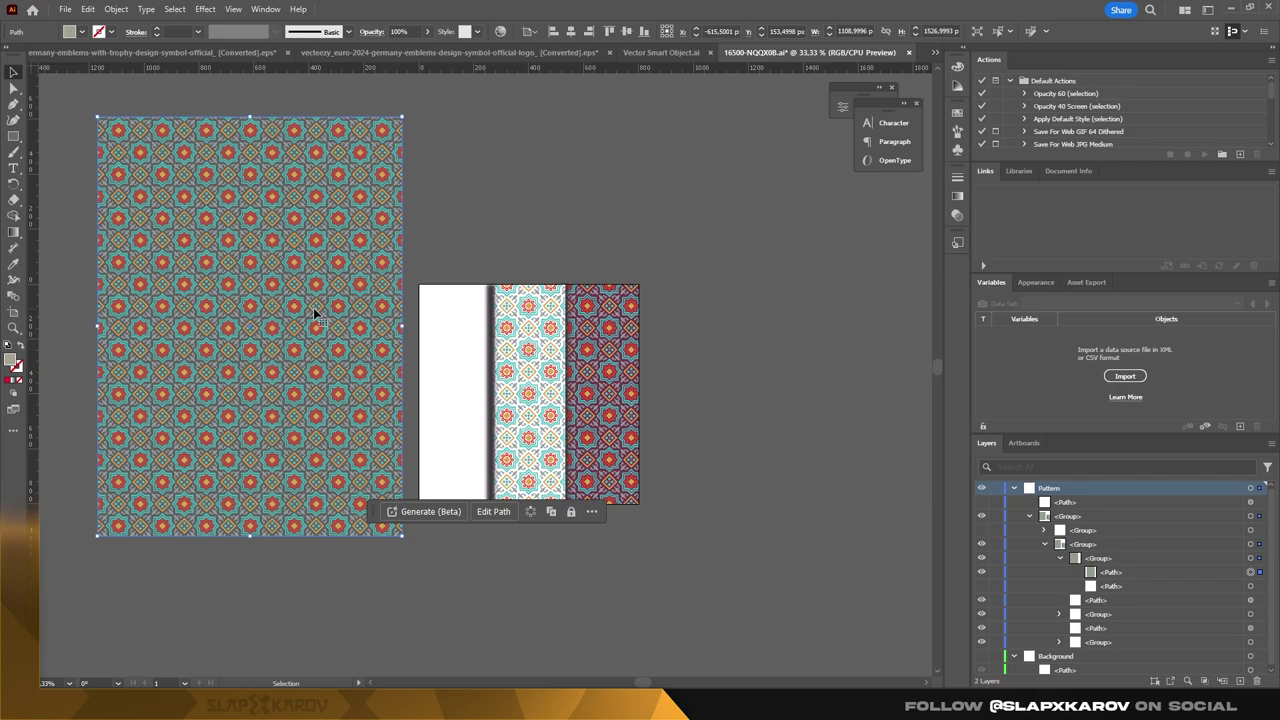
- Undo the accidental pattern move and select only the large teal pattern panel
click(1248, 488)
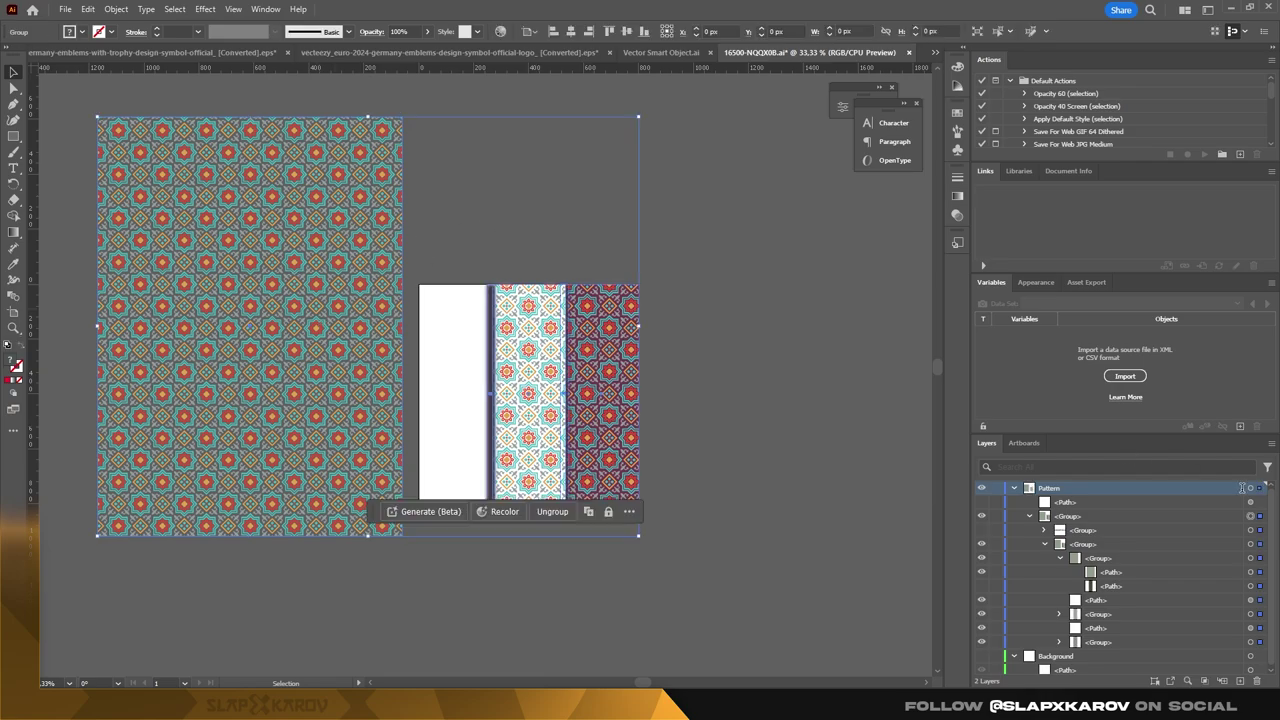
click(1250, 558)
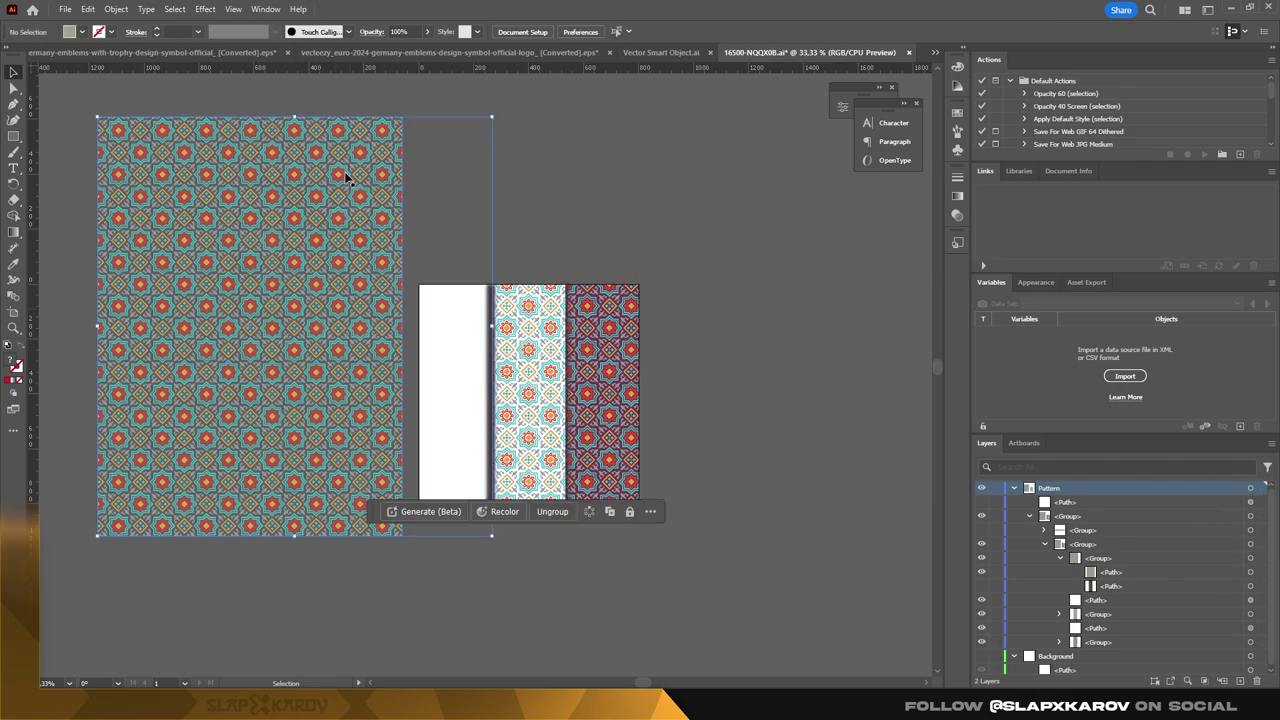
drag(299, 190, 323, 180)
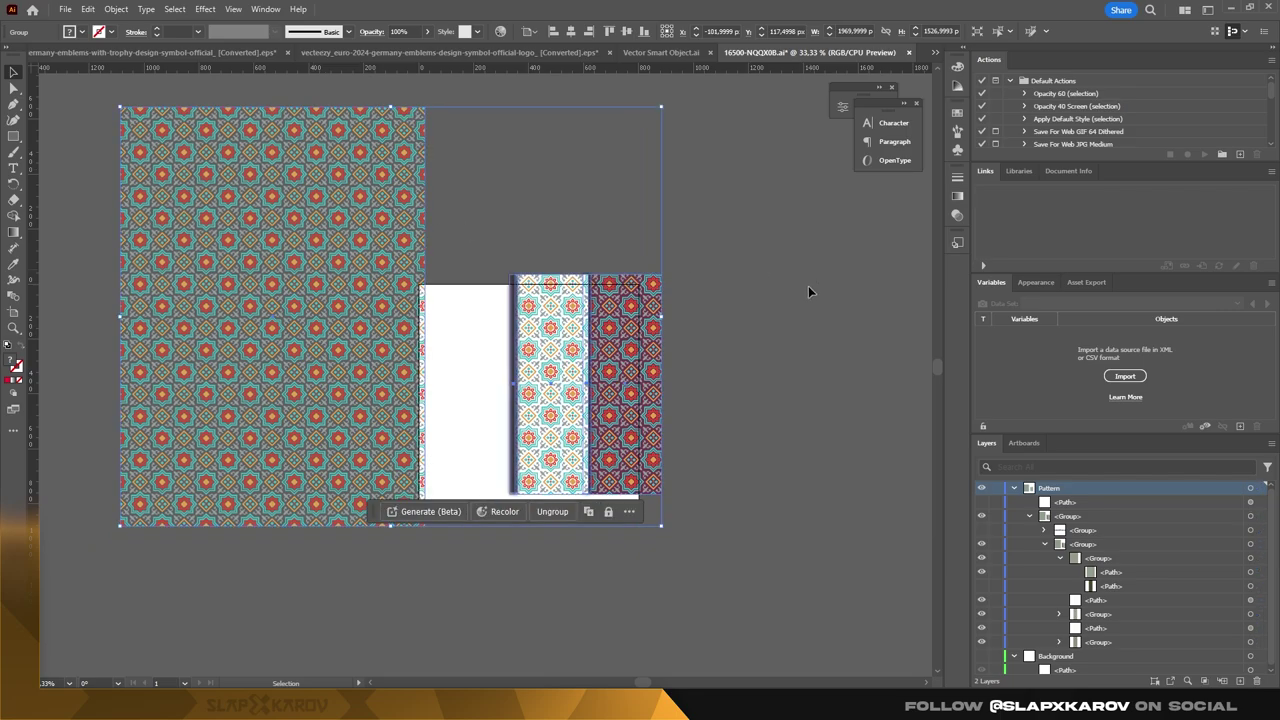
click(808, 286)
key(ctrl+z)
click(1132, 572)
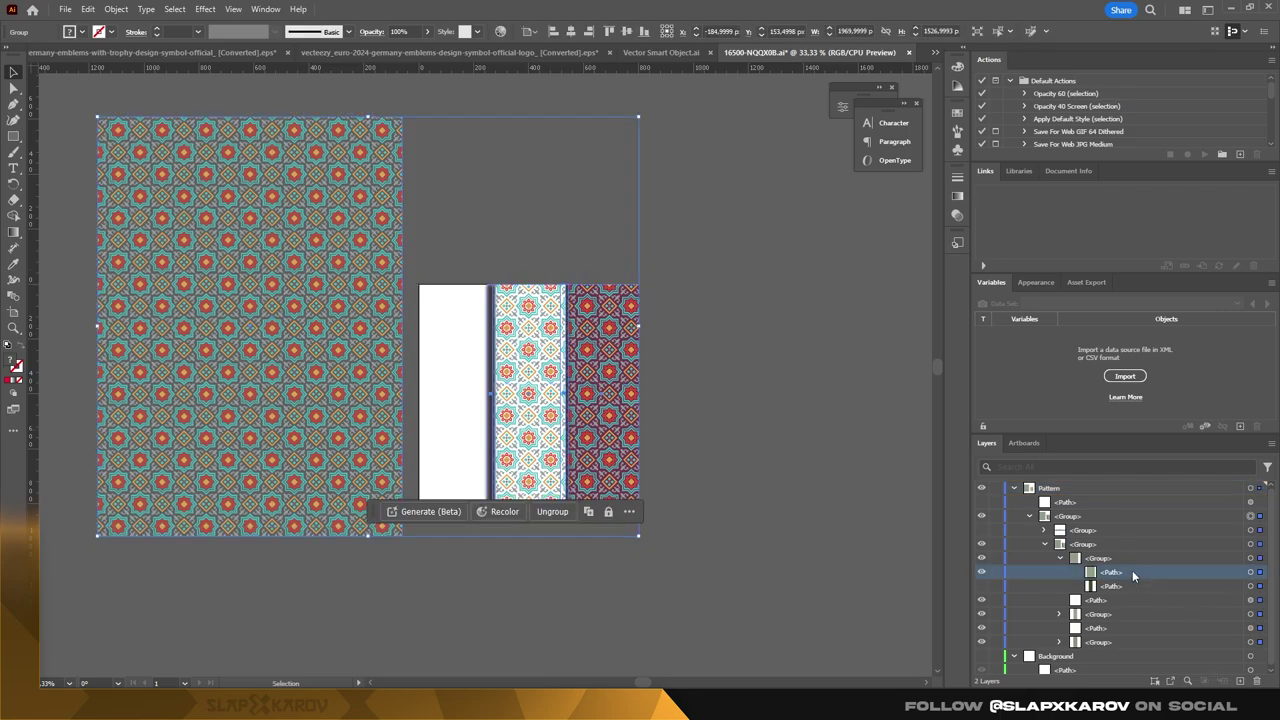
click(1250, 572)
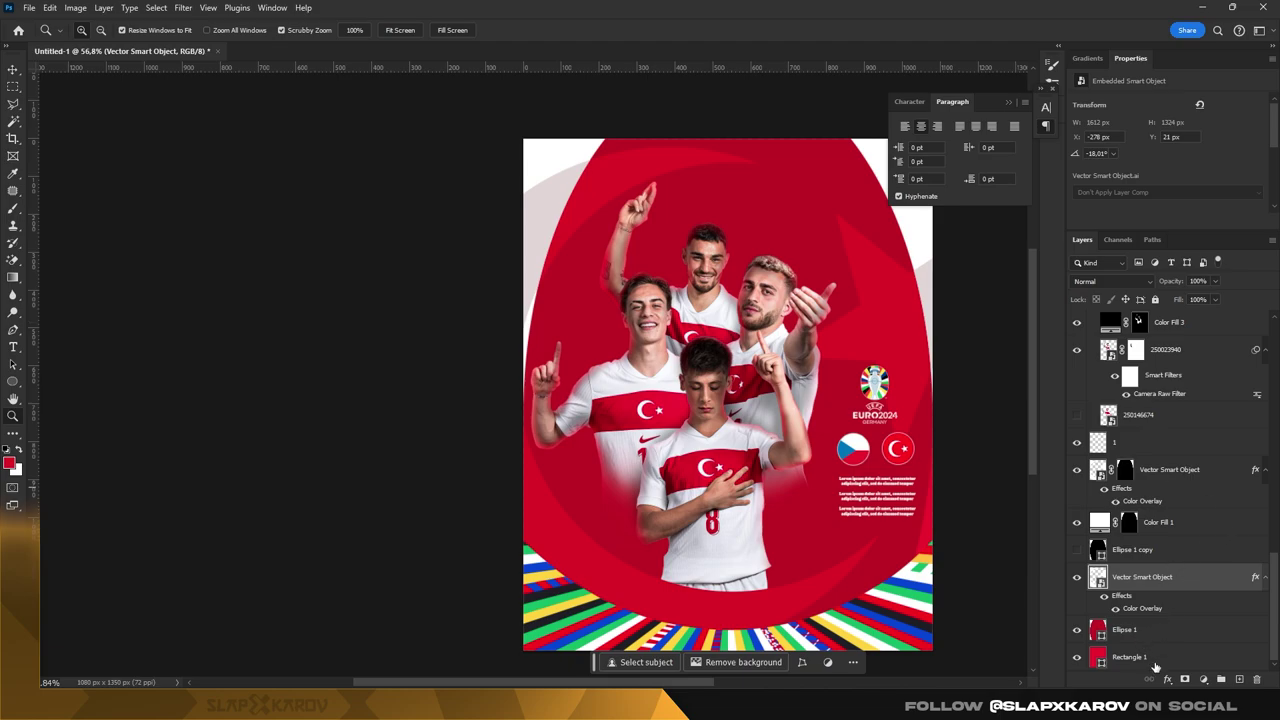
- Paste the pattern above Rectangle 1 as a Smart Object and move it above Ellipse 1
click(1150, 657)
key(ctrl+v)
click(693, 187)
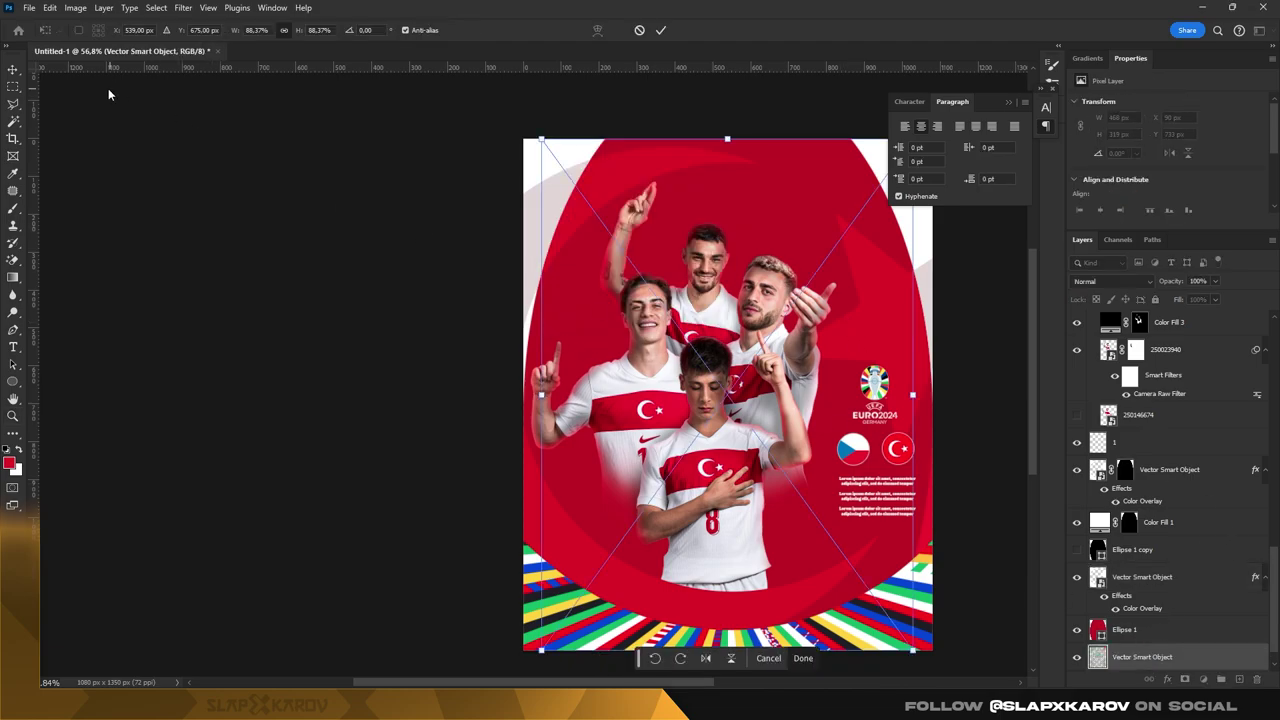
key(Return)
drag(1140, 657, 1147, 630)
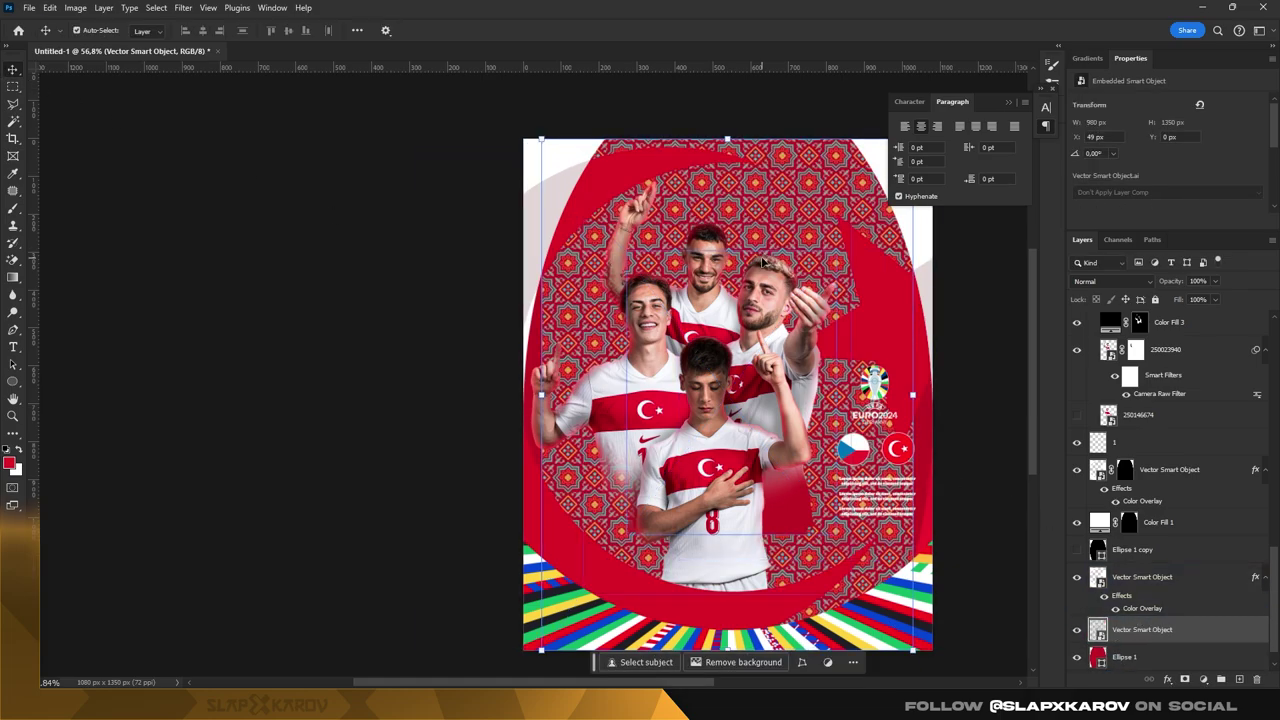
- Enlarge the pattern to cover the poster and blend it with Hard Mix at about half fill
drag(541, 140, 485, 121)
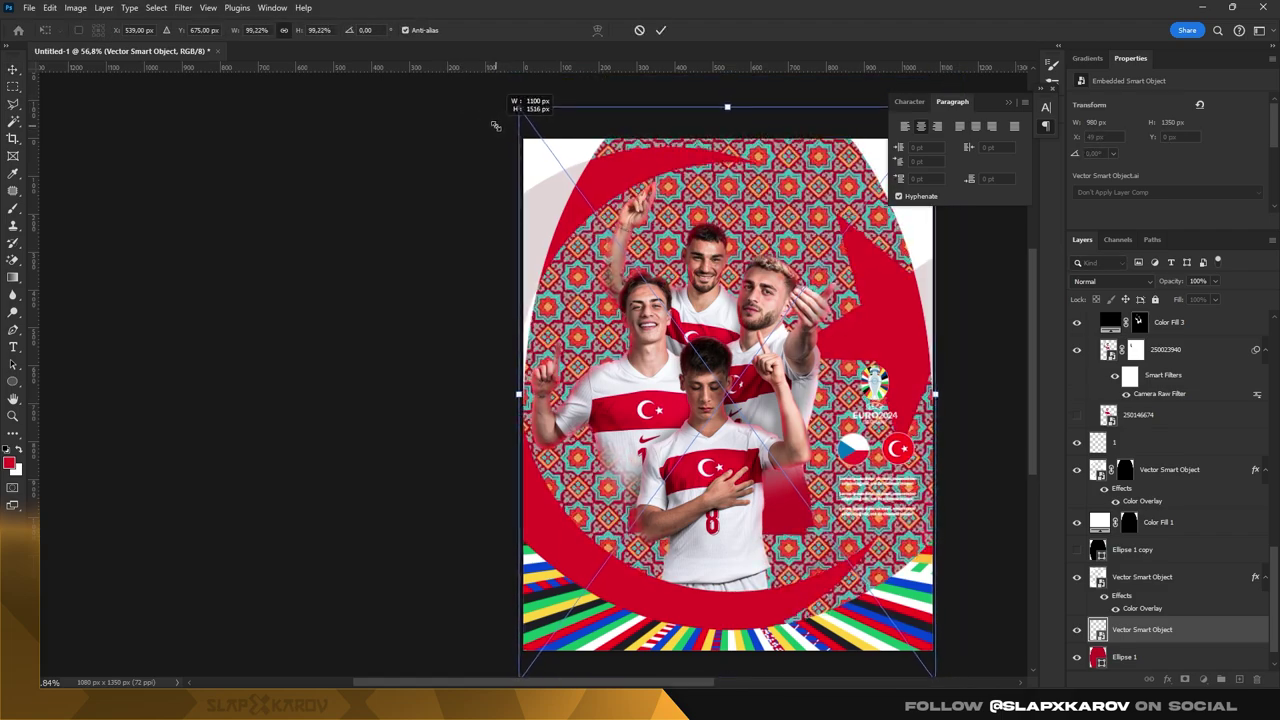
drag(485, 121, 519, 107)
key(Return)
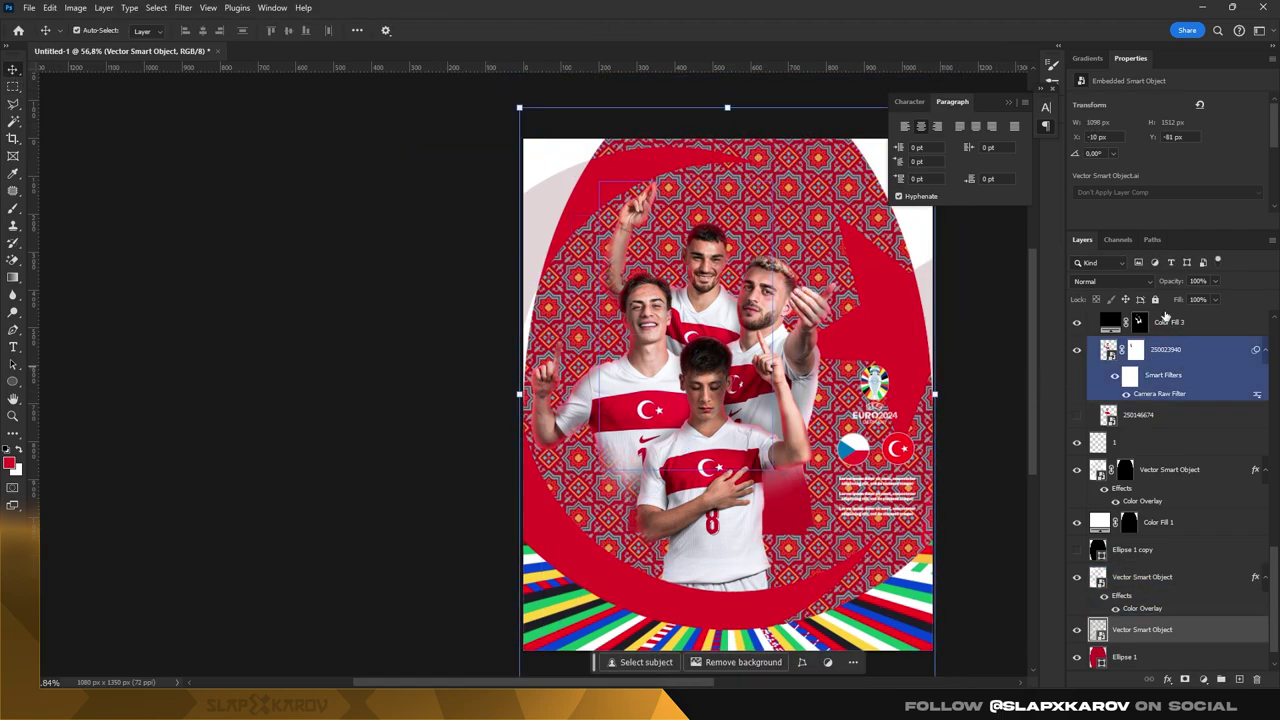
click(1108, 281)
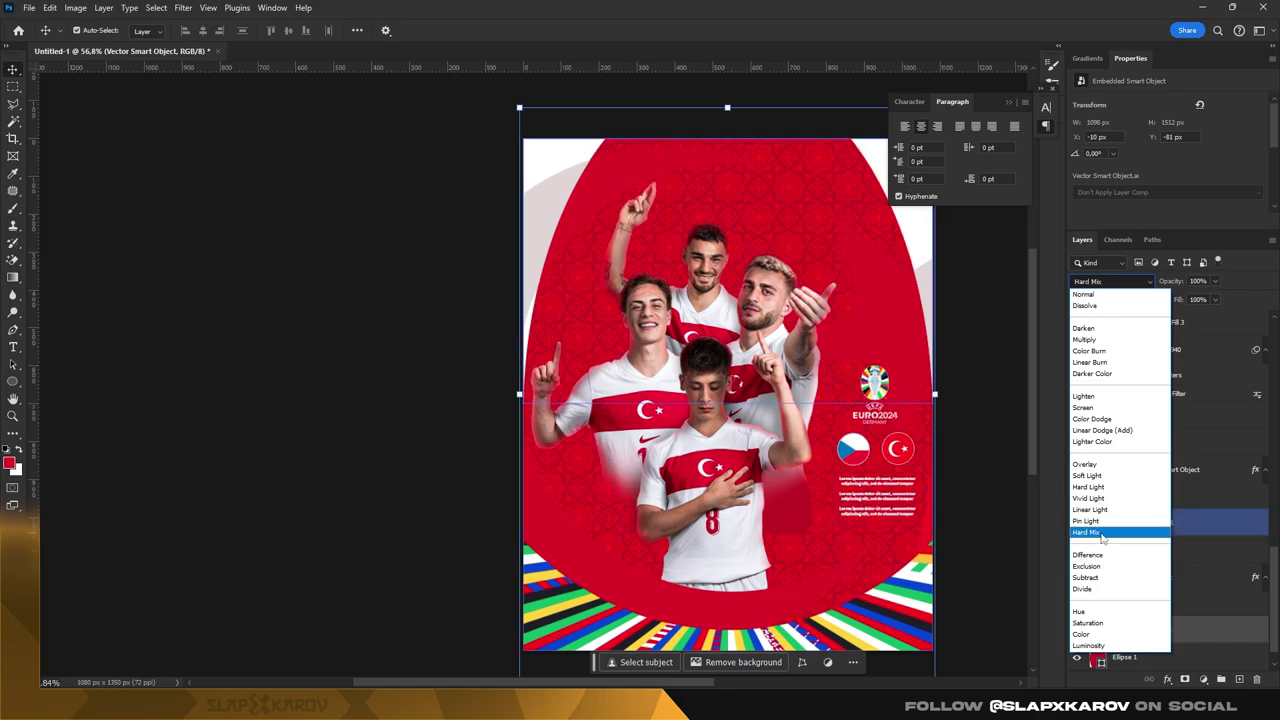
click(1101, 536)
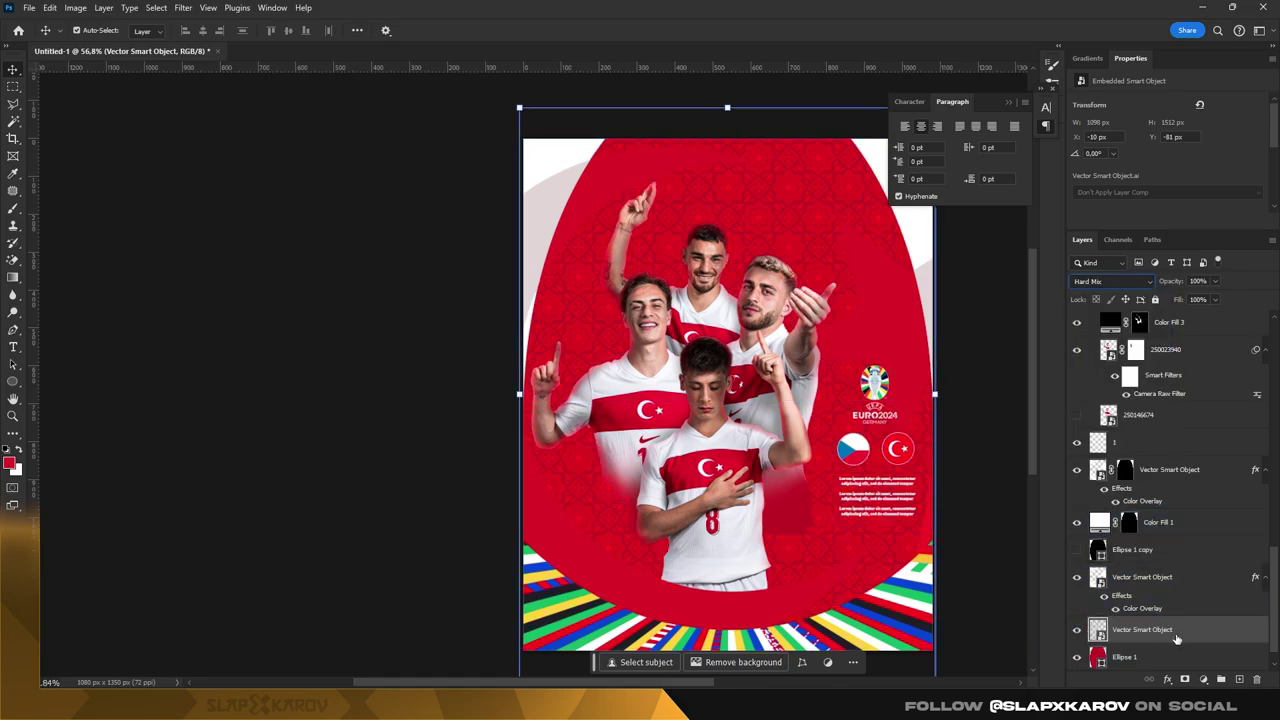
mouse_move(1216, 309)
mouse_down()
mouse_move(1186, 320)
mouse_move(1259, 292)
mouse_up()
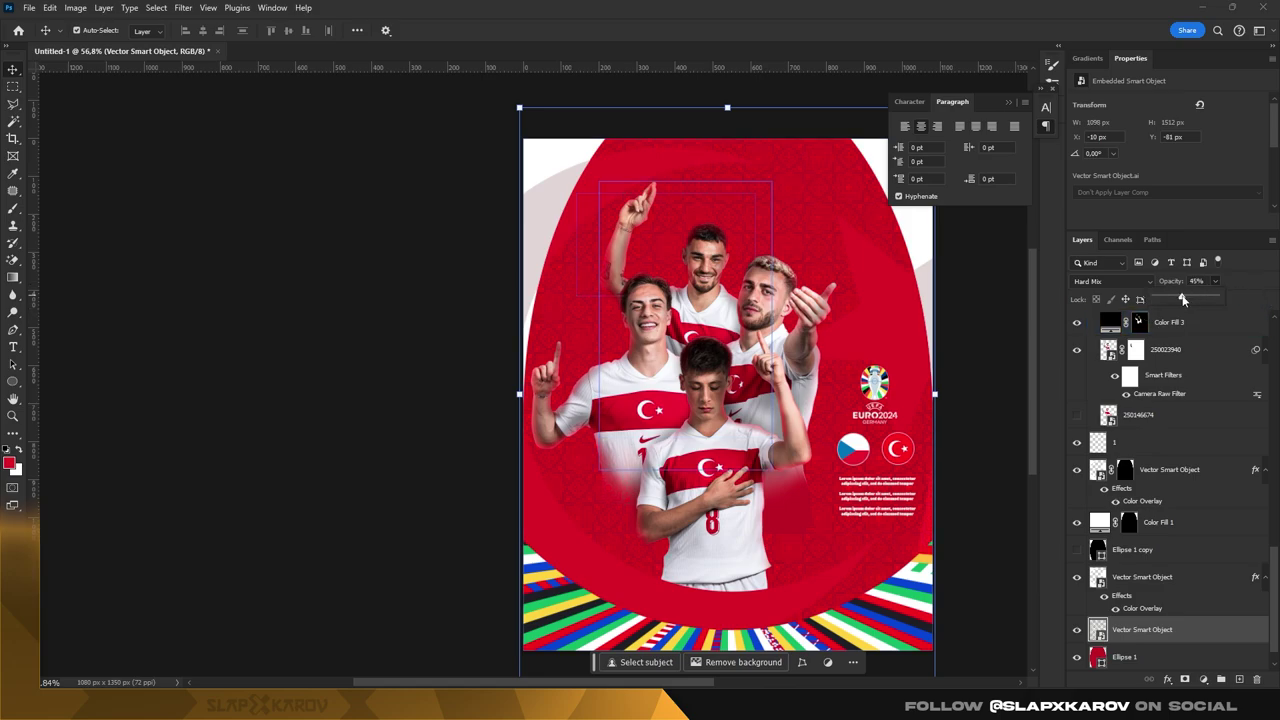
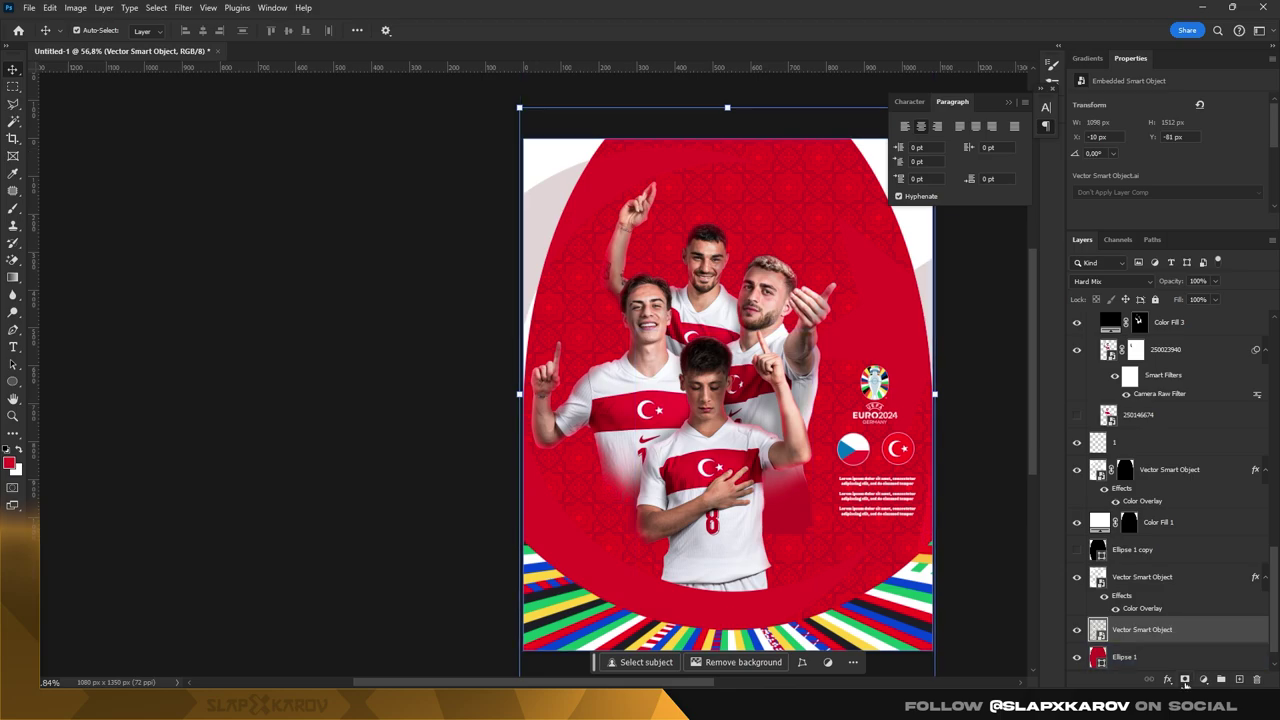
- Add a layer mask to the pattern layer and pick a large soft round brush
key(ctrl+m)
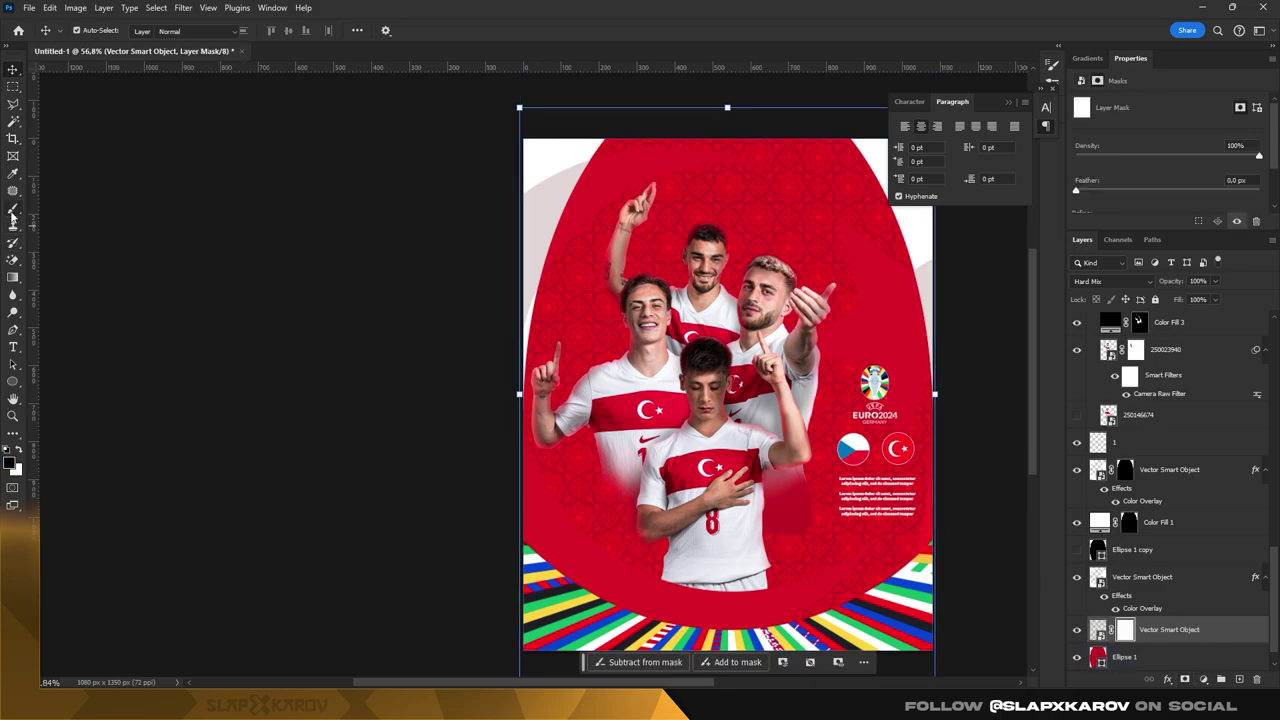
click(13, 210)
right_click(678, 268)
key(Escape)
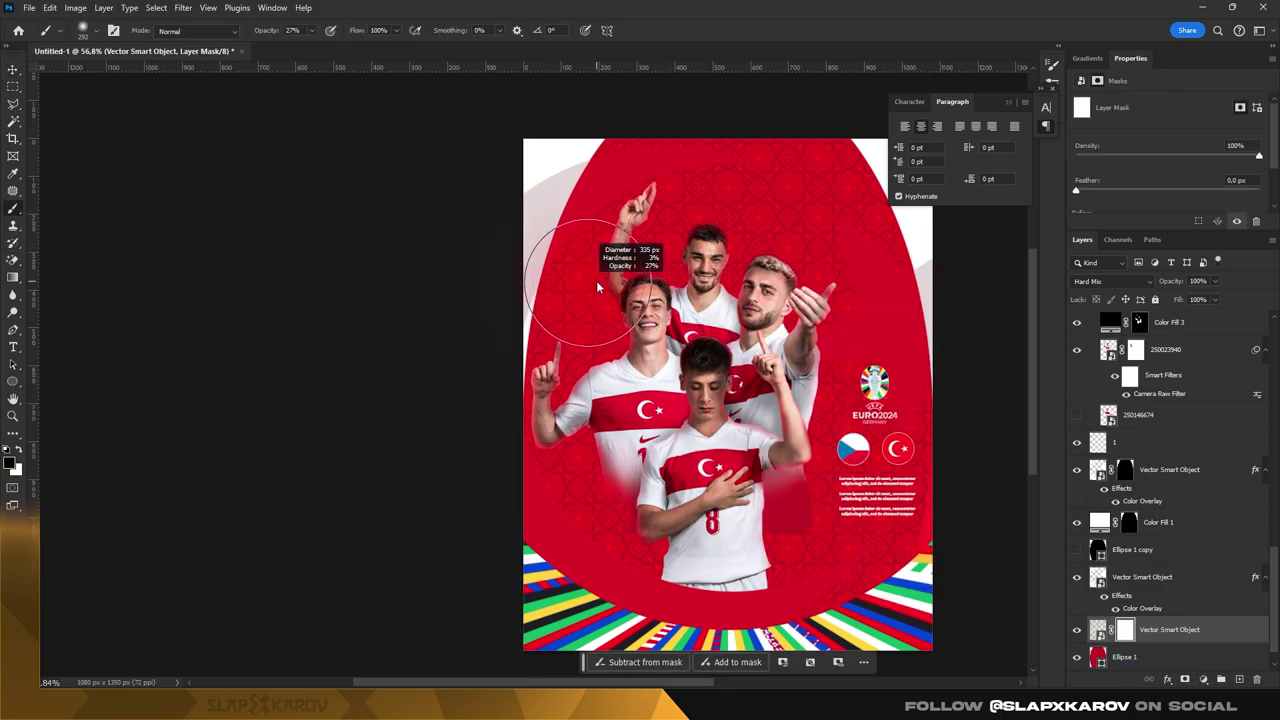
key(bracketright)
key(bracketright)
key(bracketright)
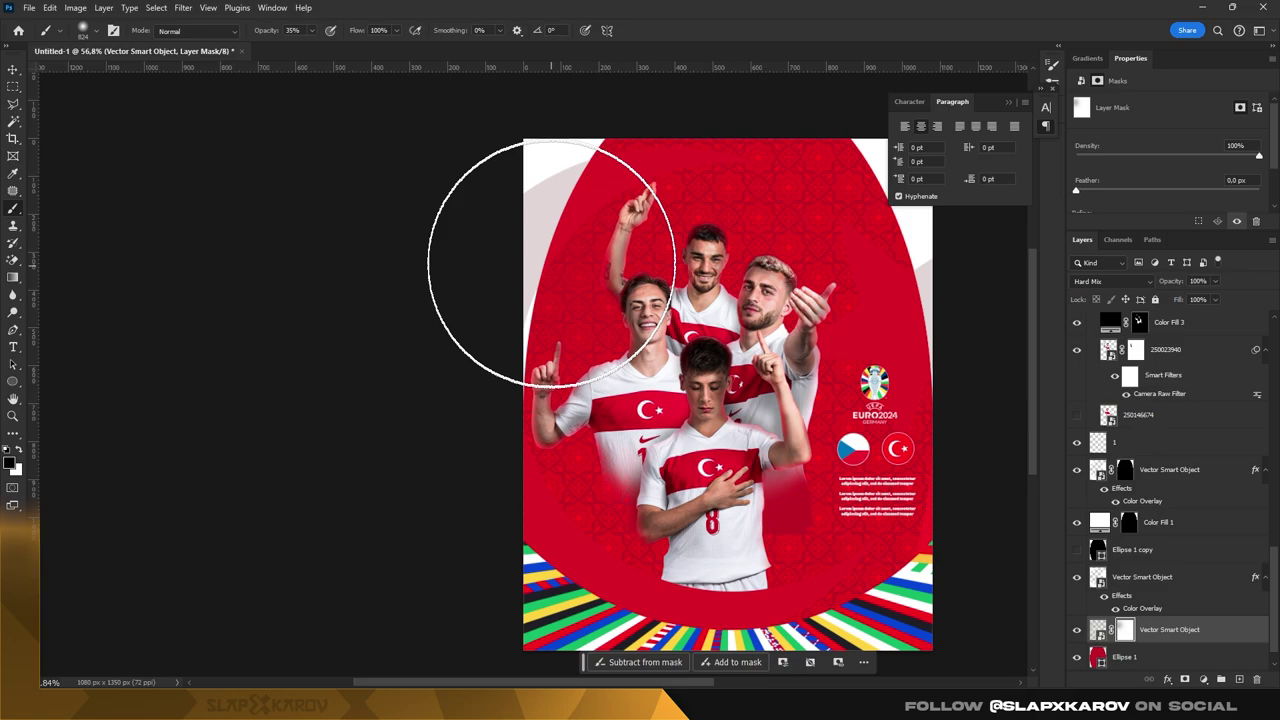
- Paint black on the mask to fade the pattern at the top left, around the lower player and lower right
click(545, 262)
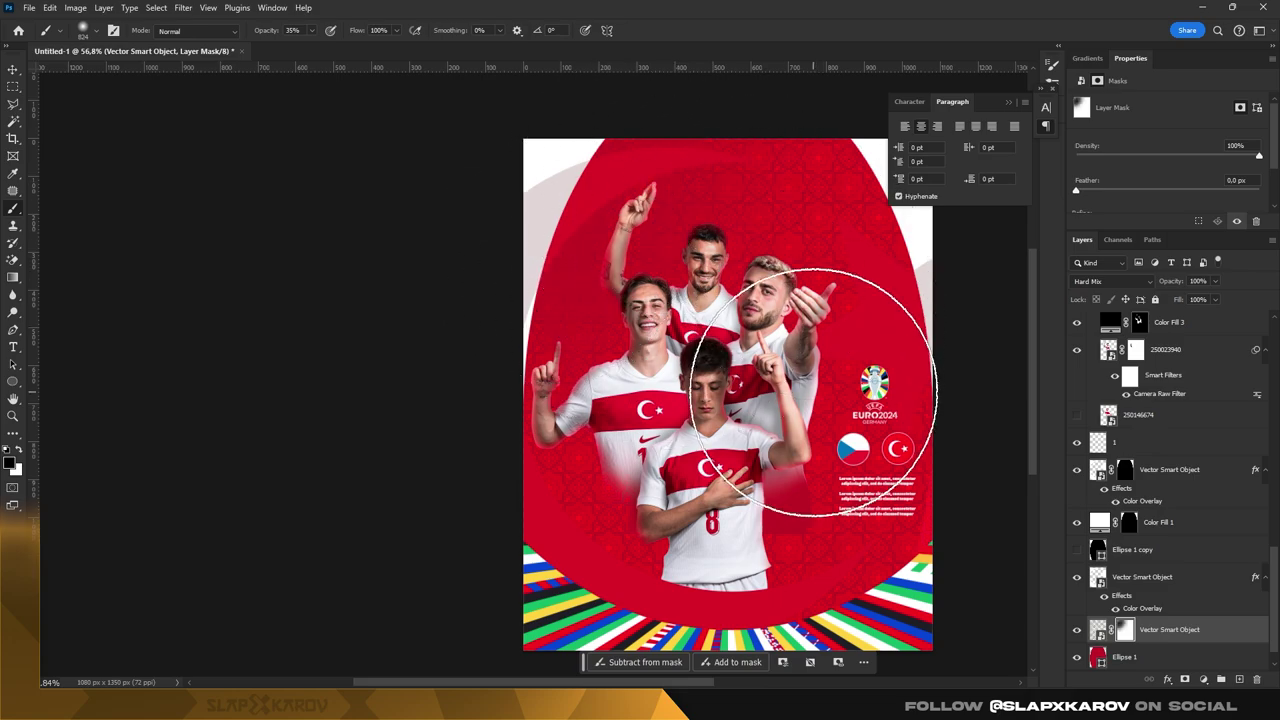
scroll(770, 420, down, 3)
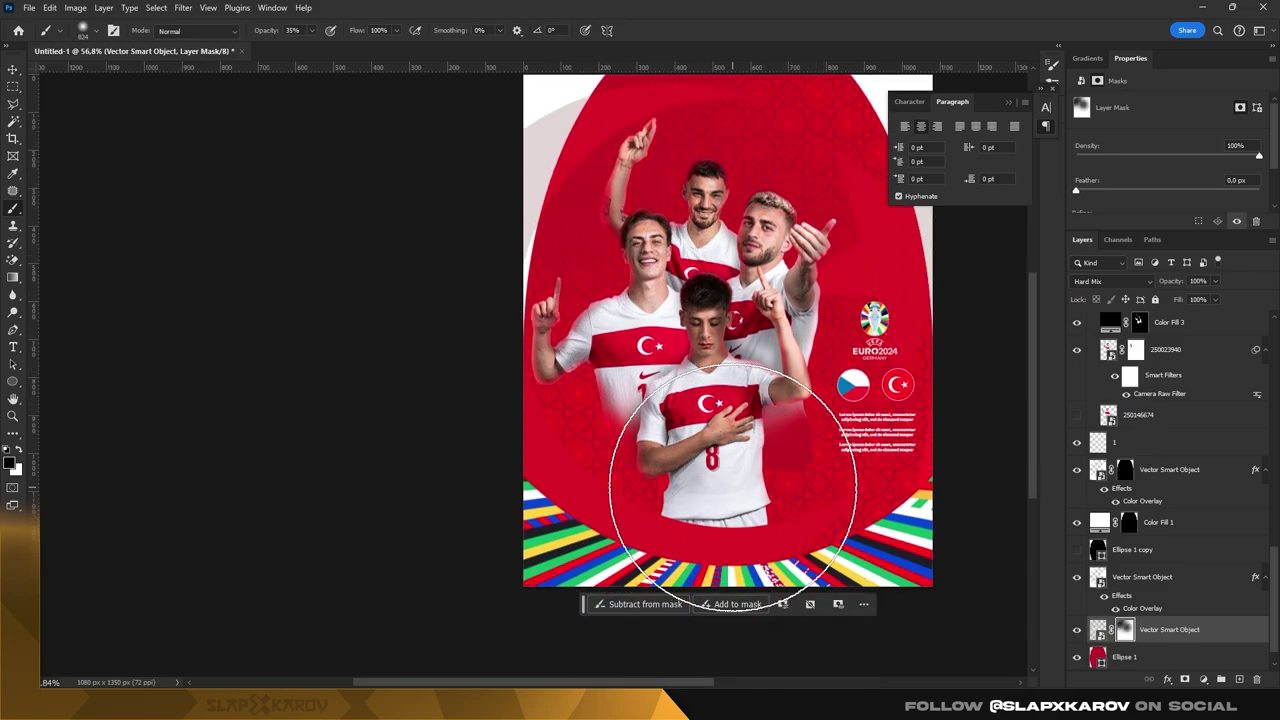
click(740, 490)
click(744, 479)
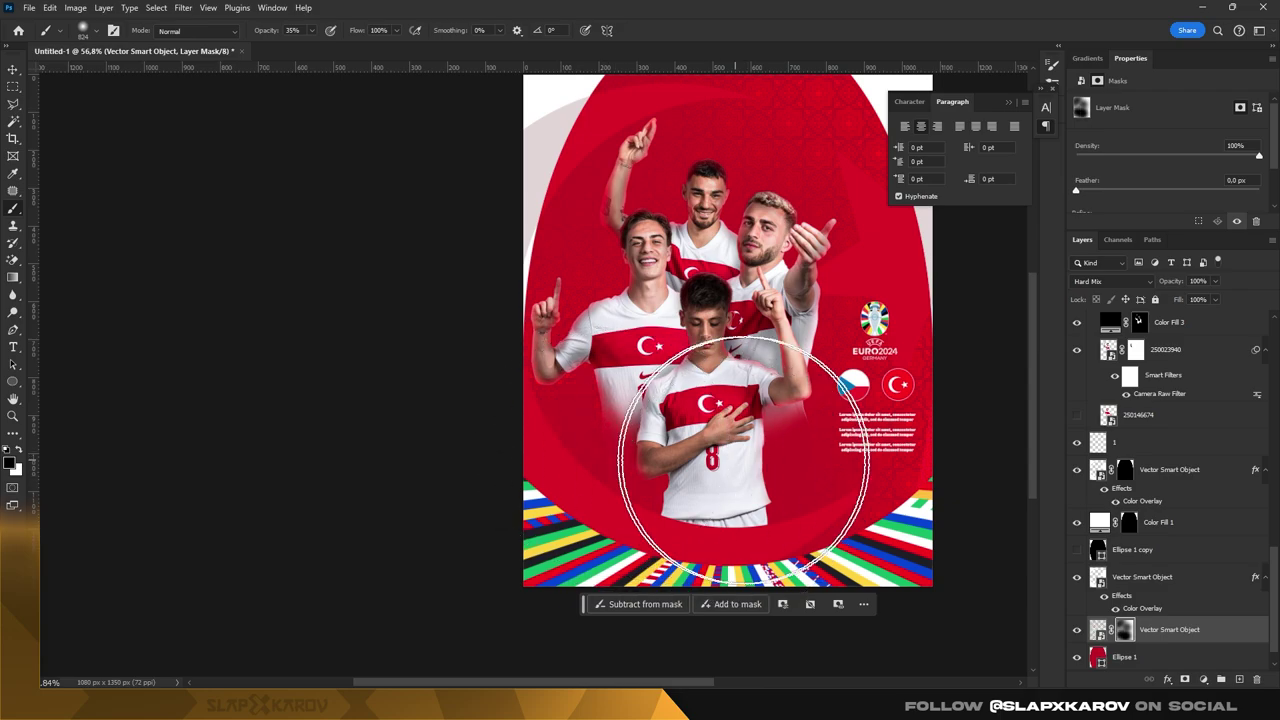
click(923, 380)
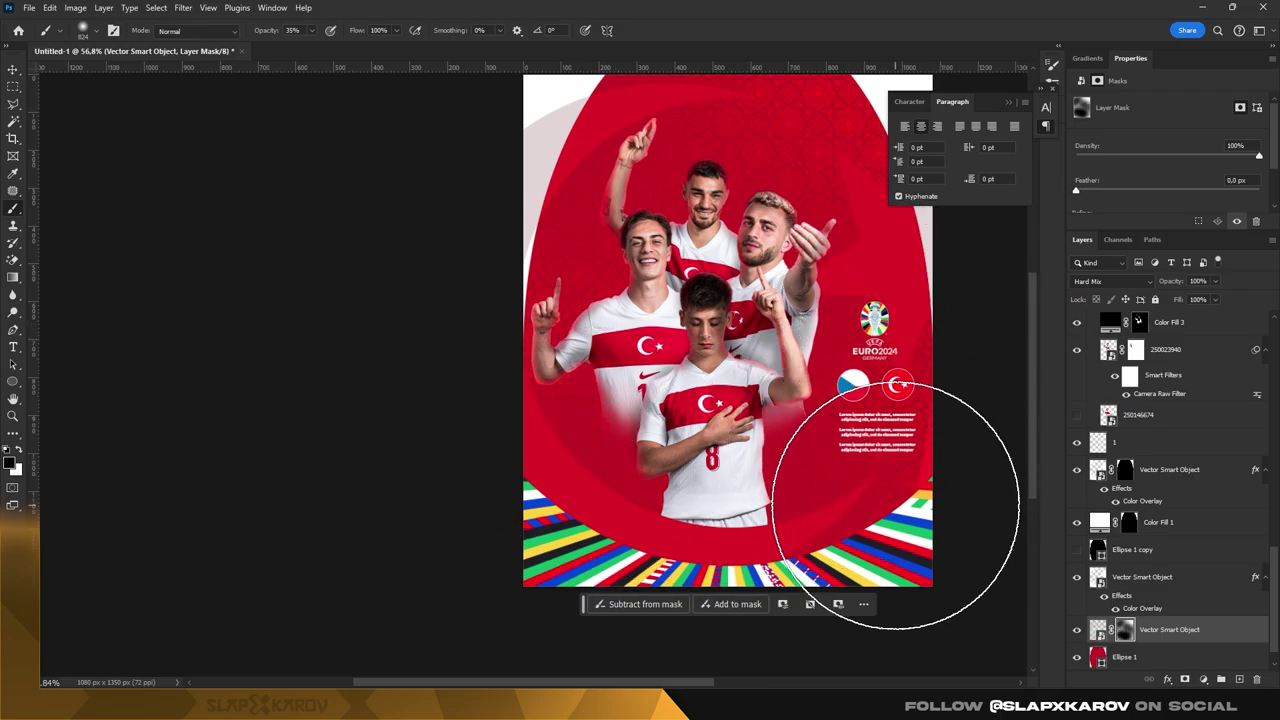
scroll(895, 505, up, 3)
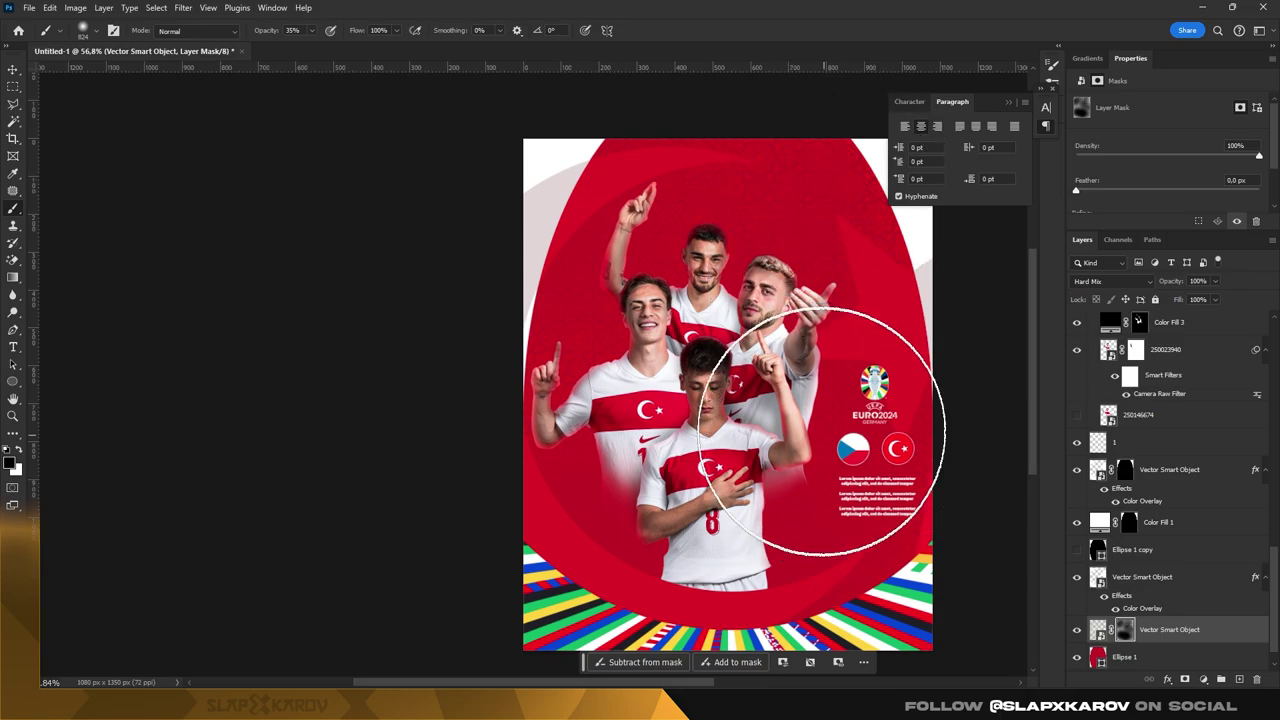
- Paint white to restore some pattern above the players, then return to black
key(x)
drag(688, 269, 686, 214)
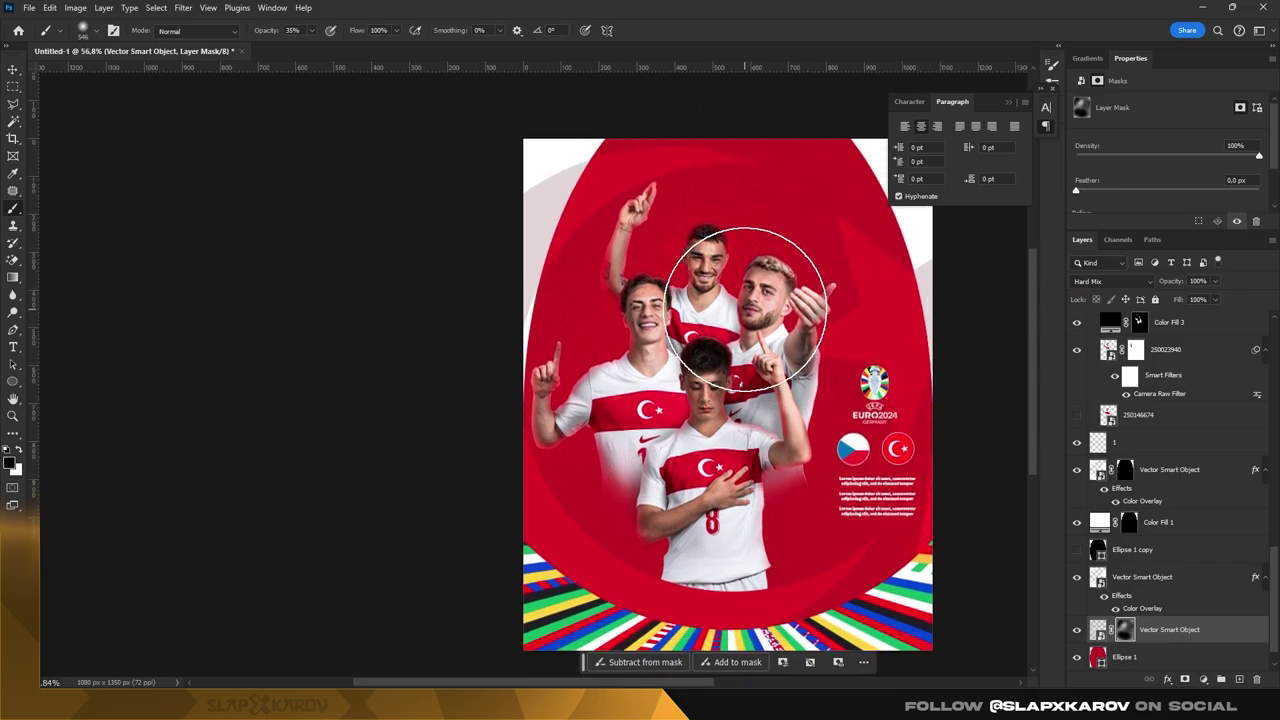
scroll(690, 475, down, 2)
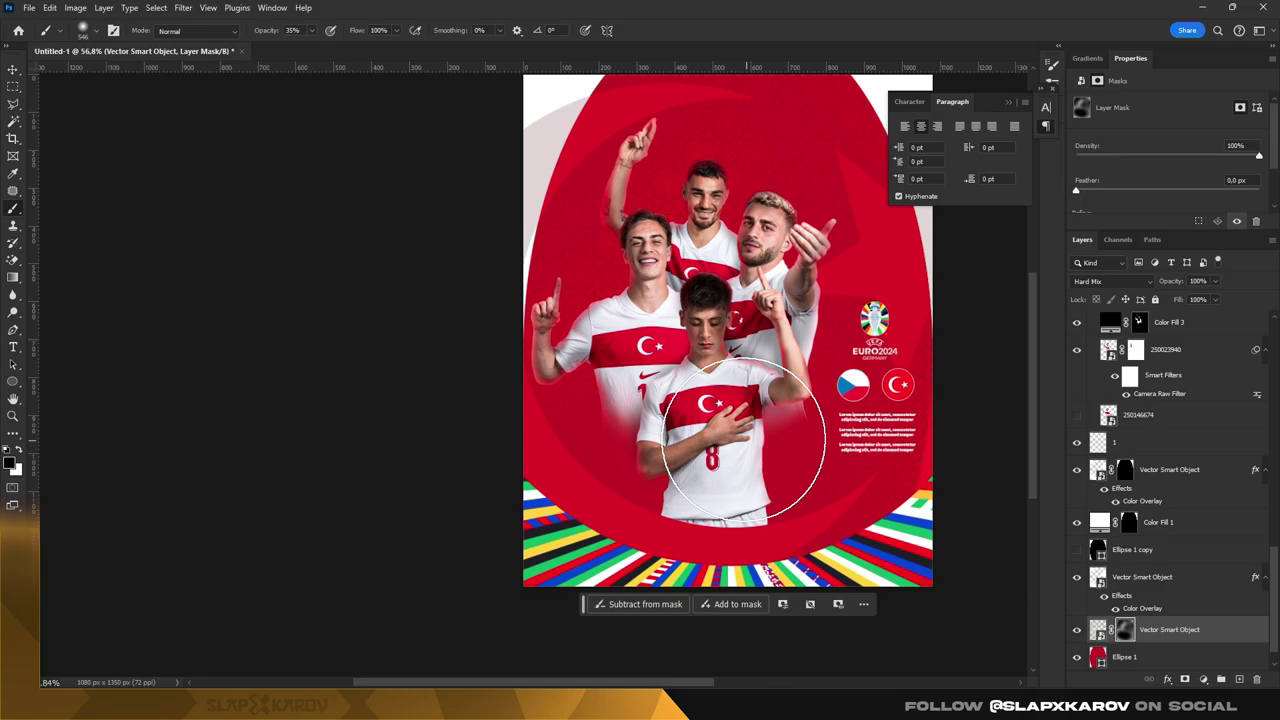
key(x)
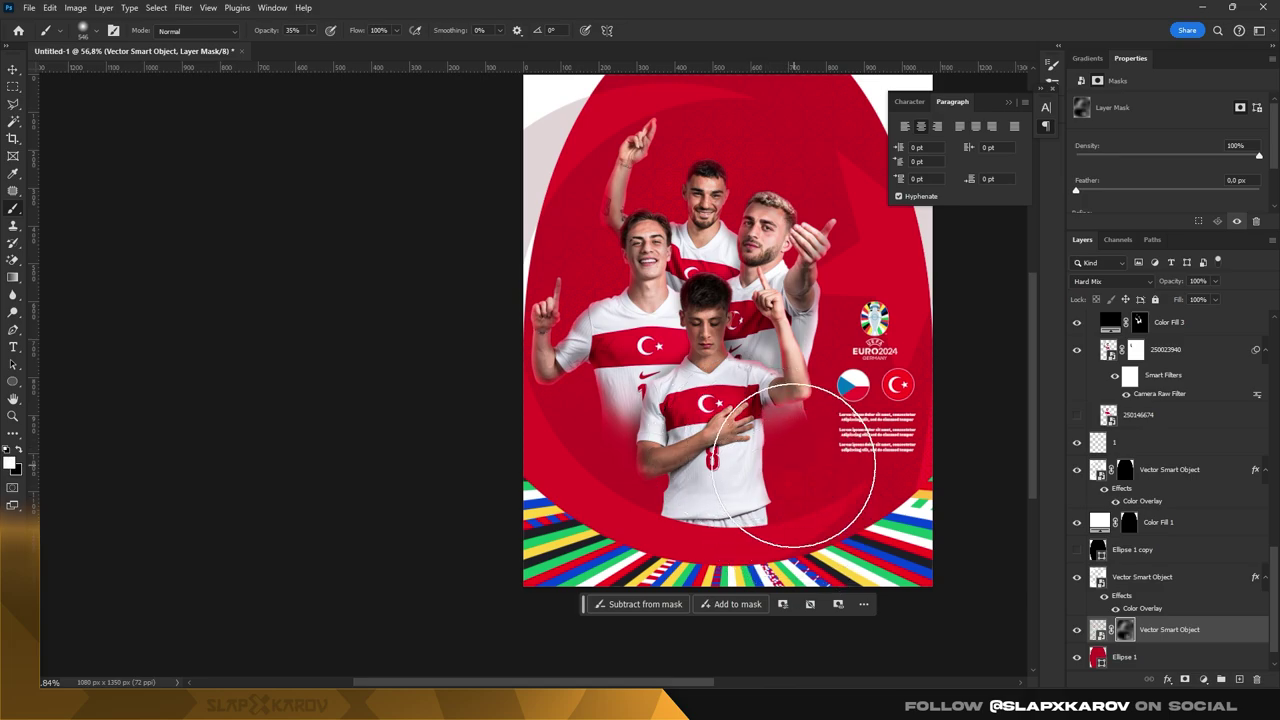
key(x)
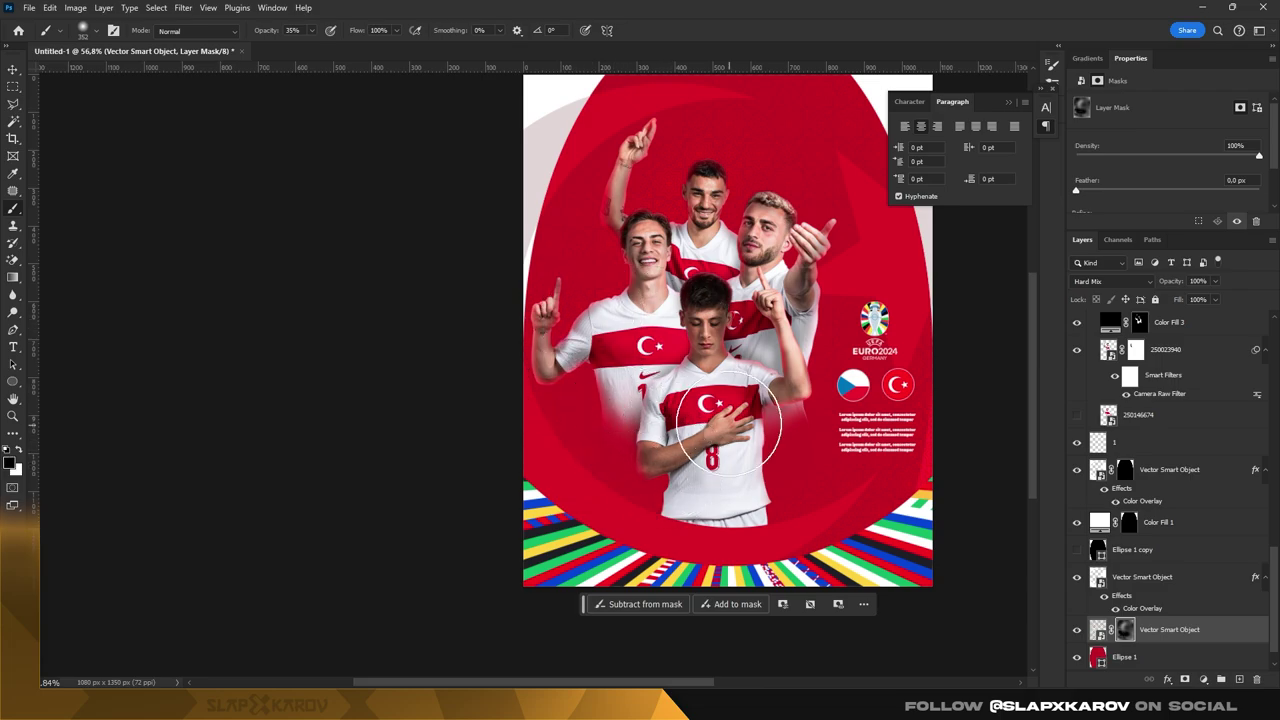
- Zoom in around the players and EURO2024 logo and hide the pattern near the oval's lower right
key(z)
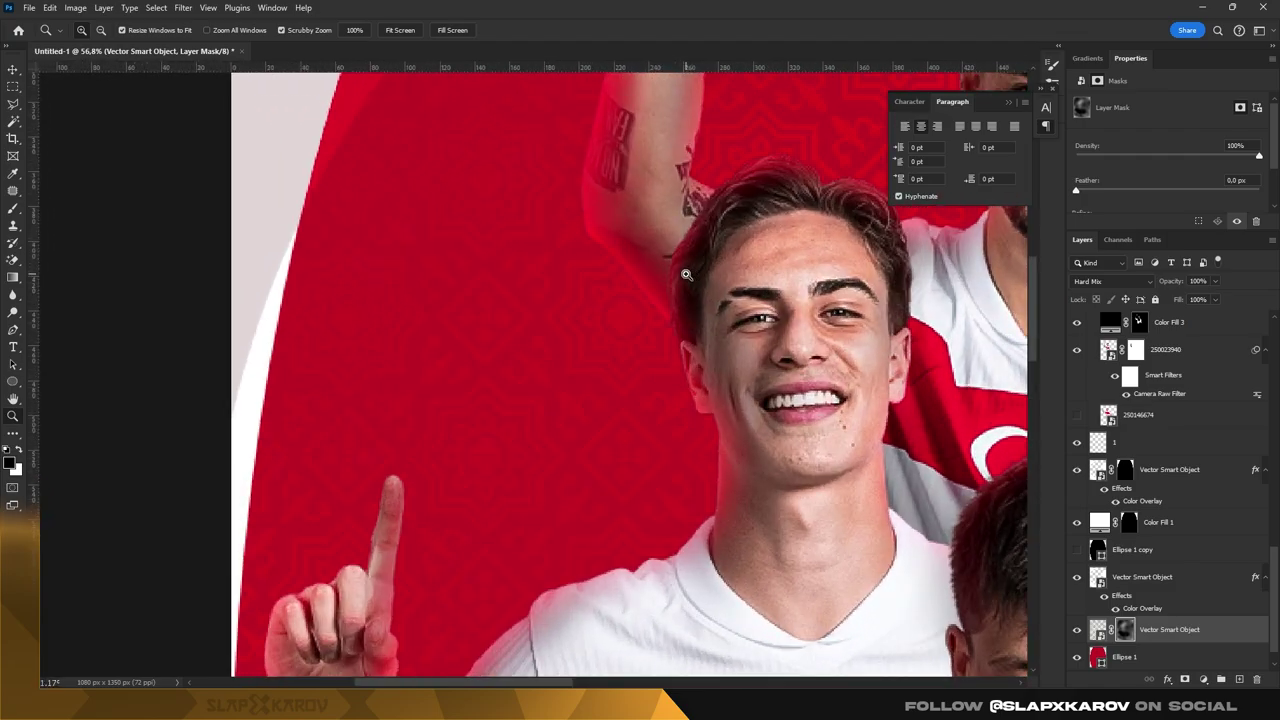
mouse_move(678, 383)
mouse_down()
mouse_move(746, 176)
mouse_move(419, 291)
mouse_up()
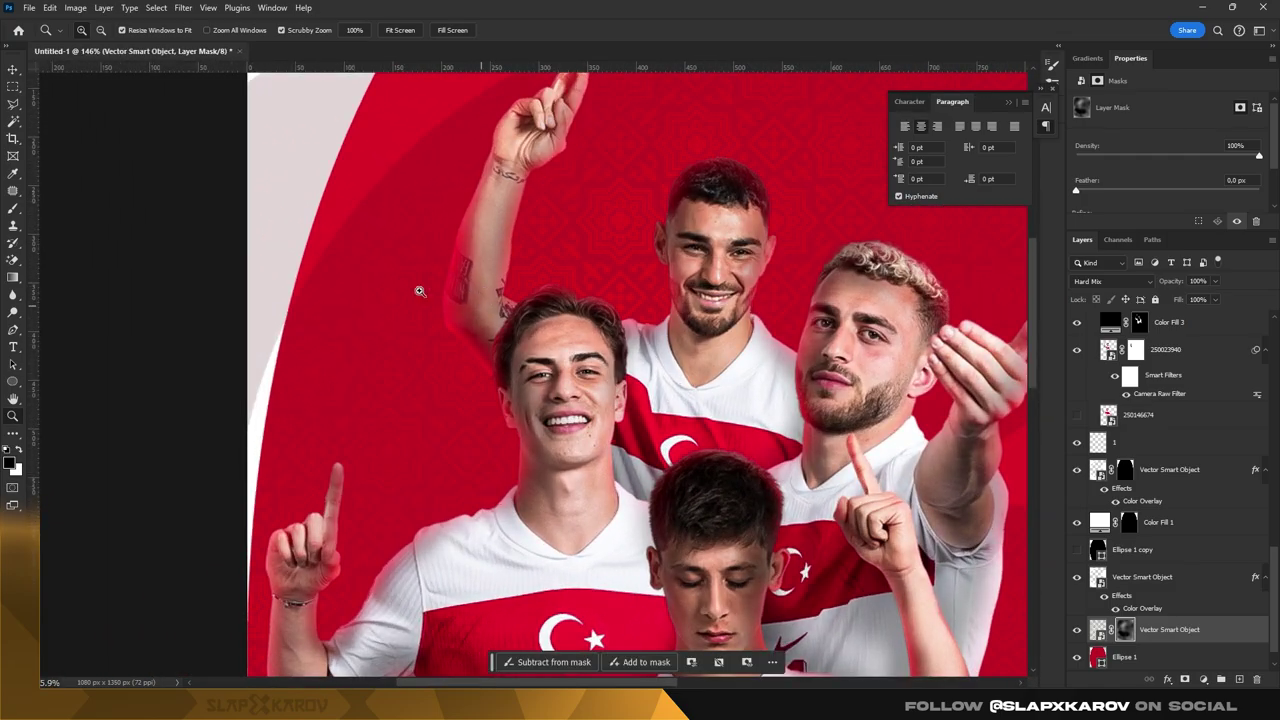
click(13, 210)
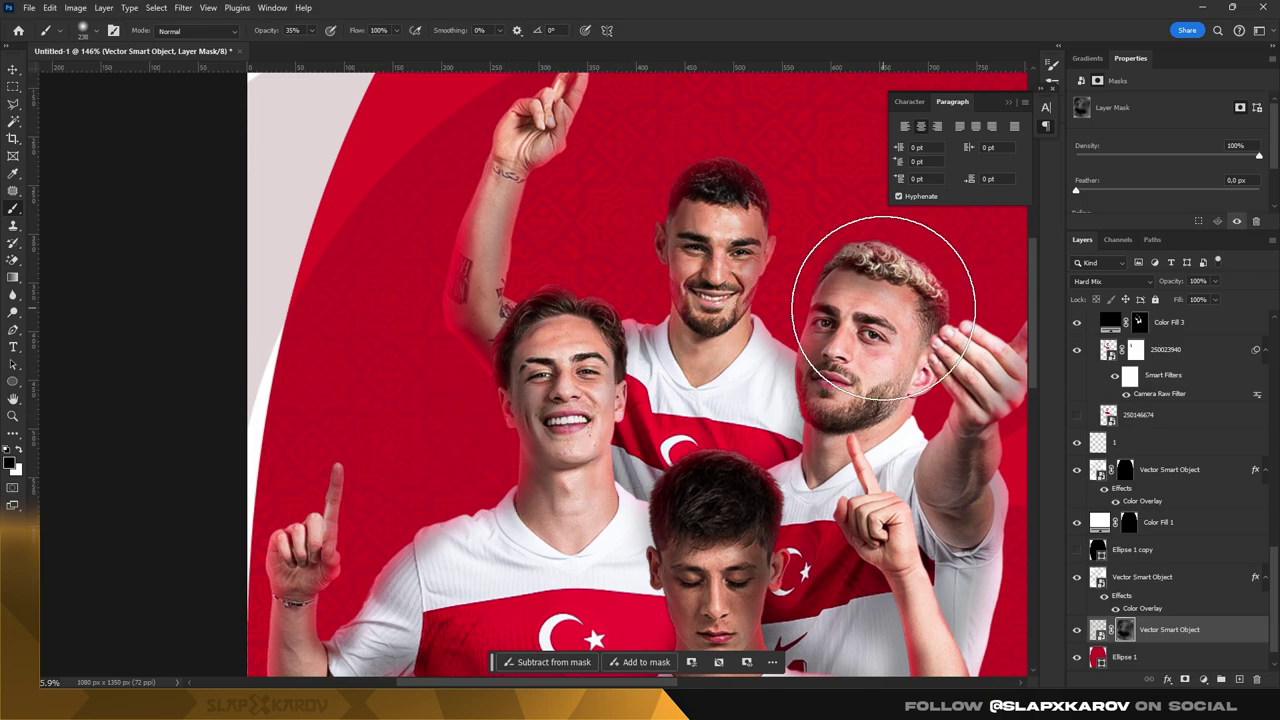
key(z)
drag(877, 314, 697, 331)
drag(826, 350, 851, 319)
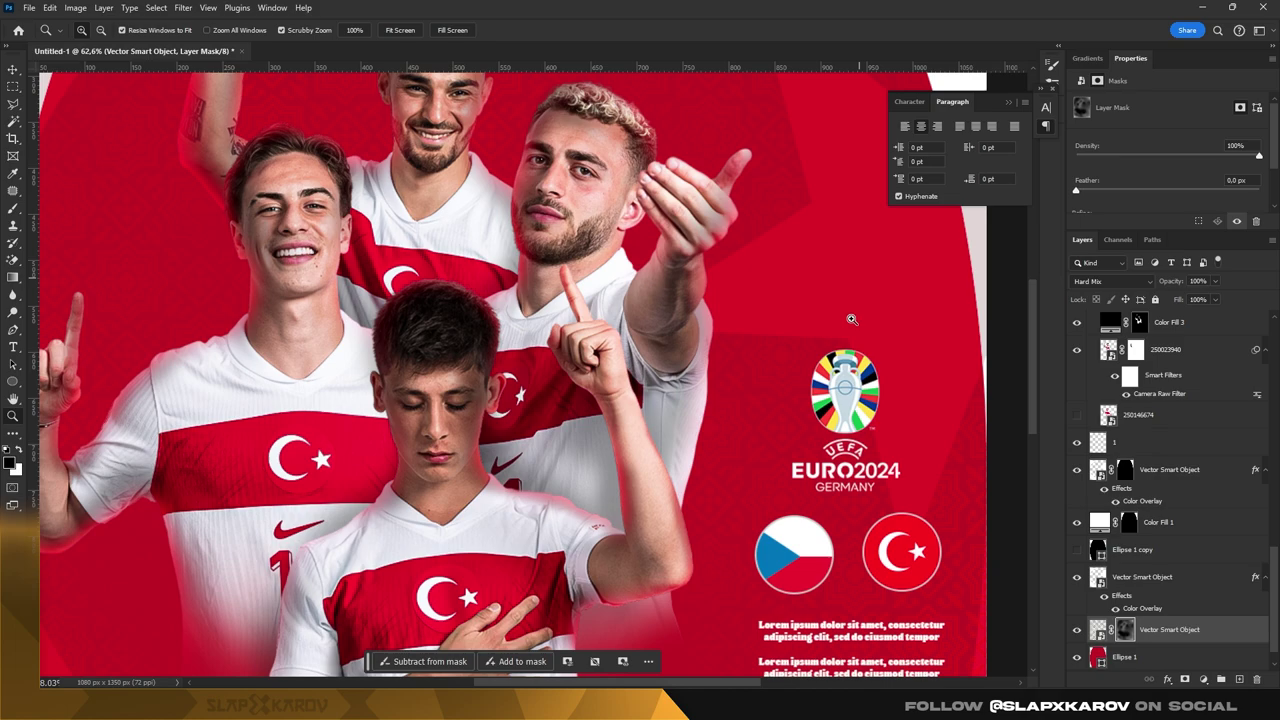
click(12, 207)
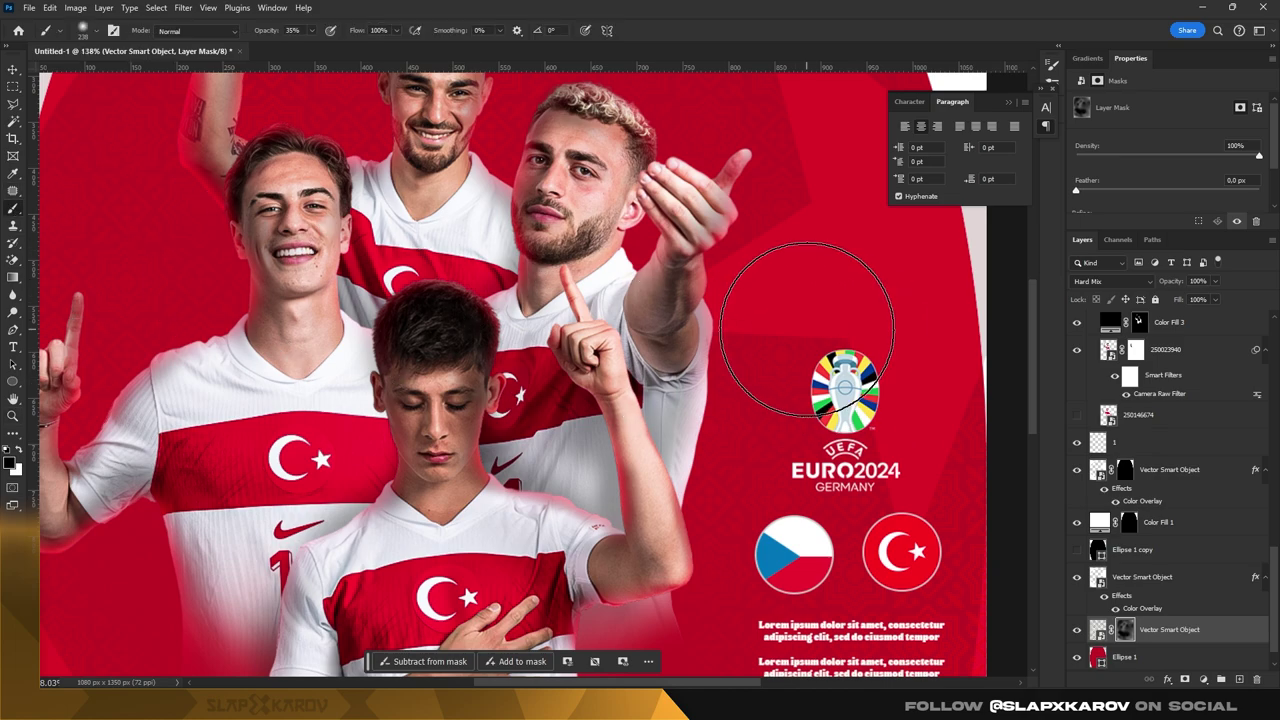
scroll(932, 436, down, 3)
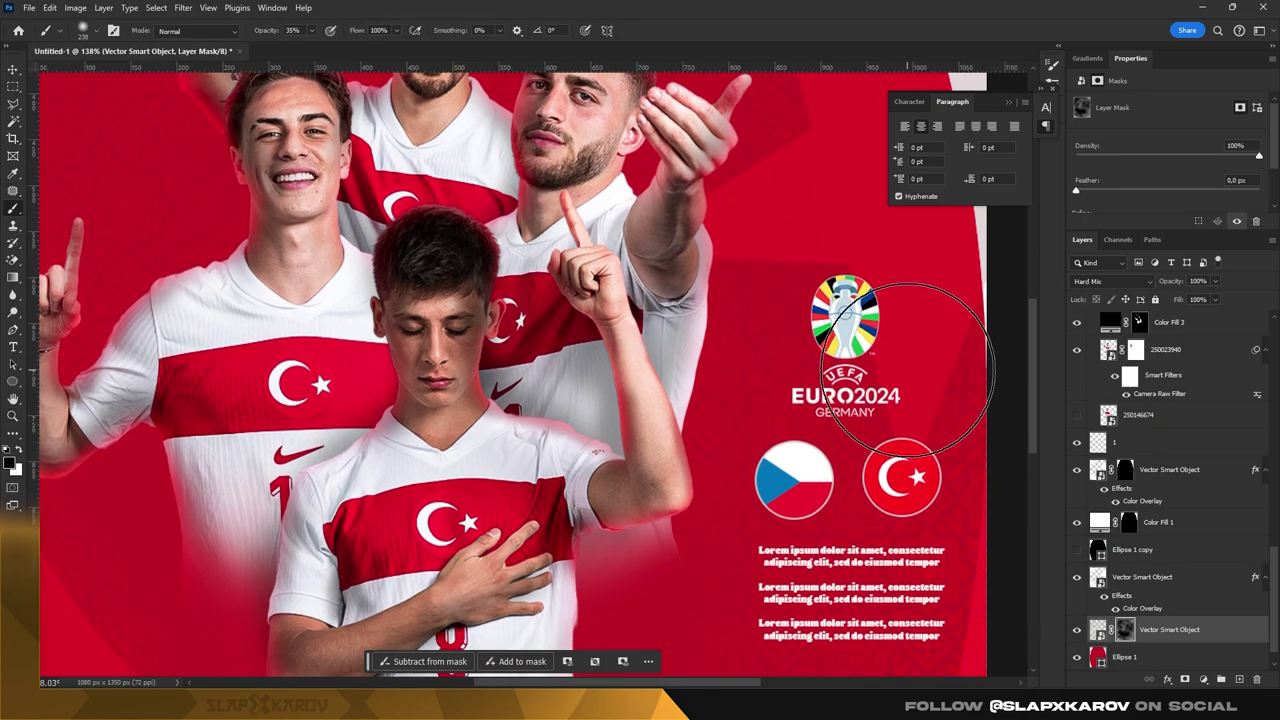
scroll(905, 360, down, 4)
scroll(857, 400, down, 8)
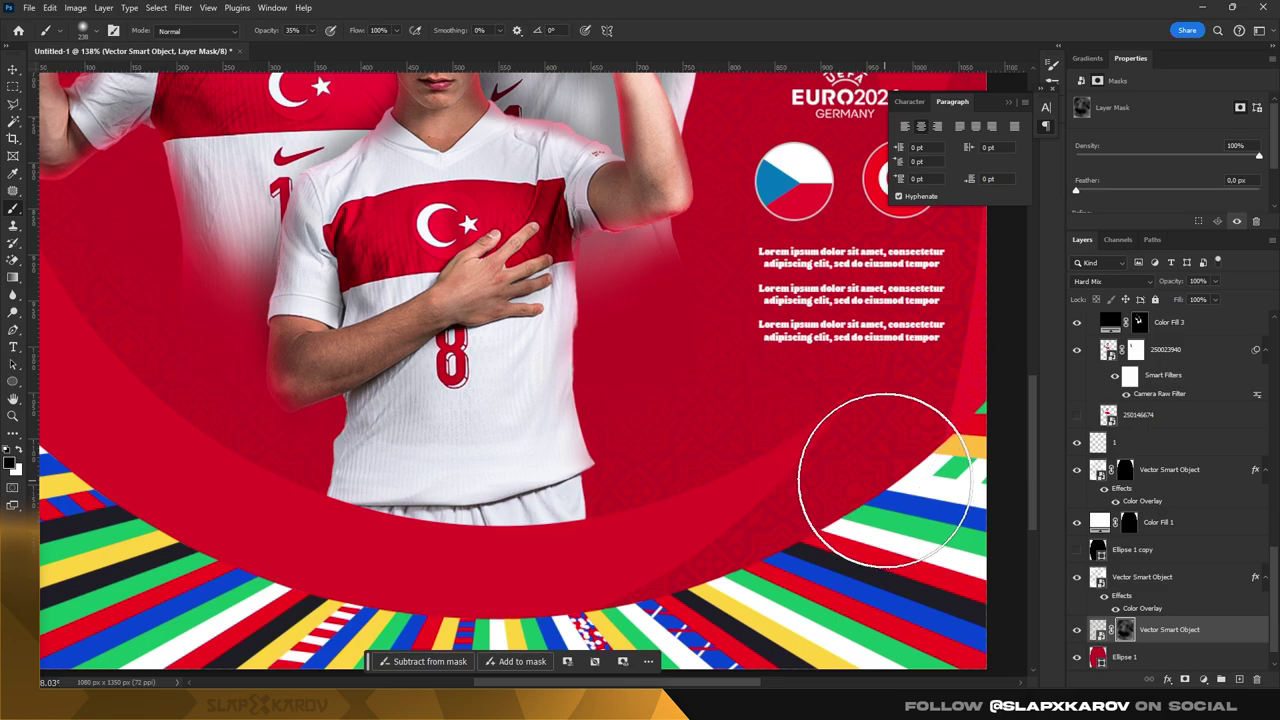
drag(887, 463, 910, 470)
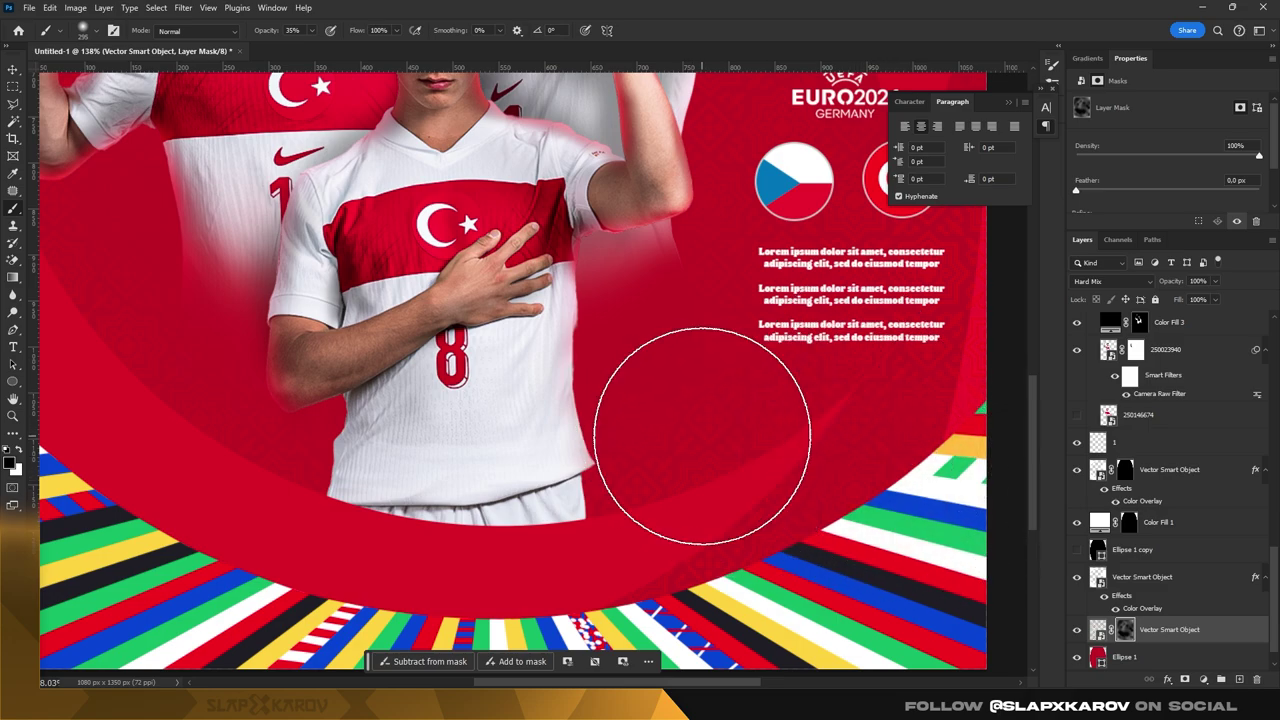
- With a smaller black brush, mask the ornament pattern beside the lower player's shirt
key(bracketleft)
key(bracketleft)
key(bracketleft)
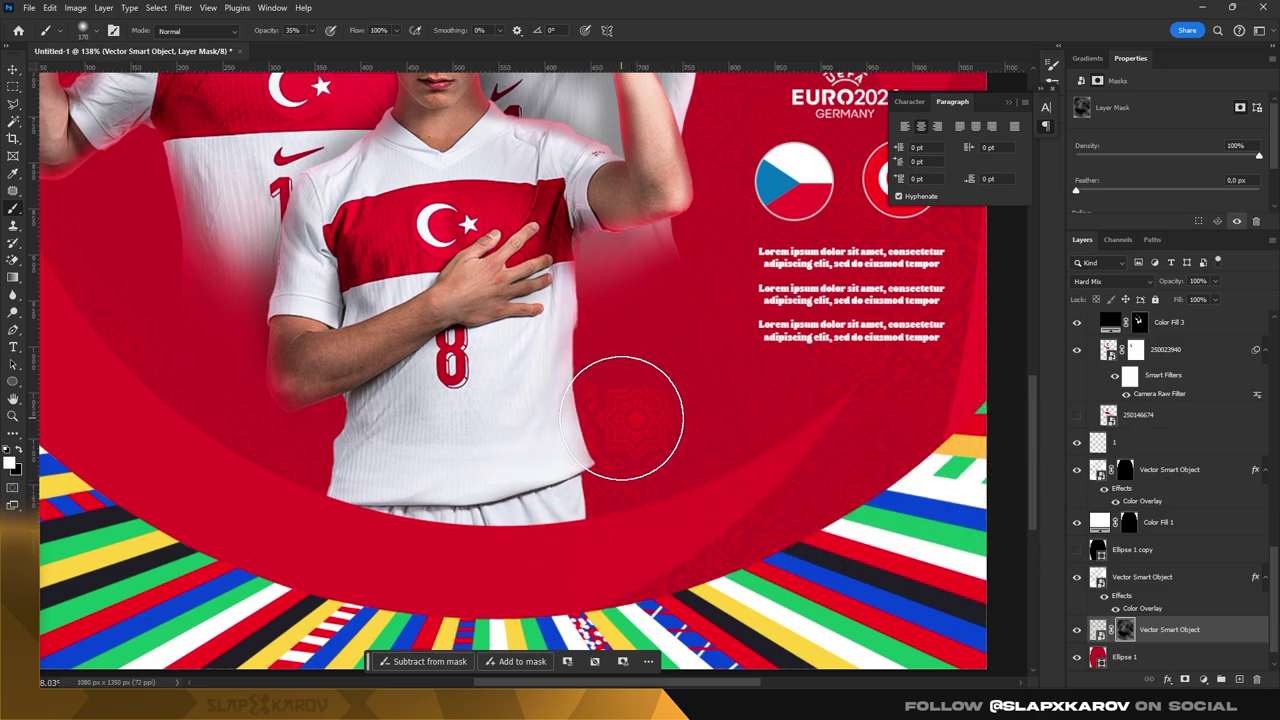
key(x)
drag(622, 418, 631, 362)
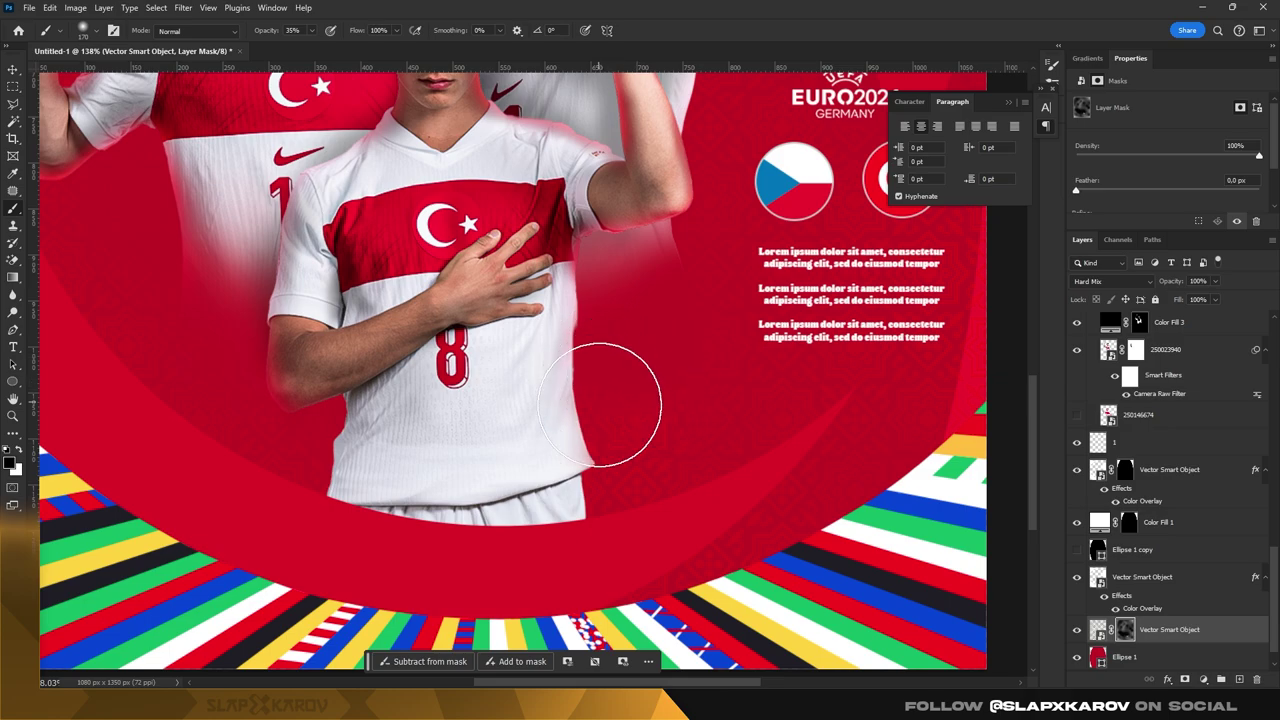
scroll(674, 291, up, 1)
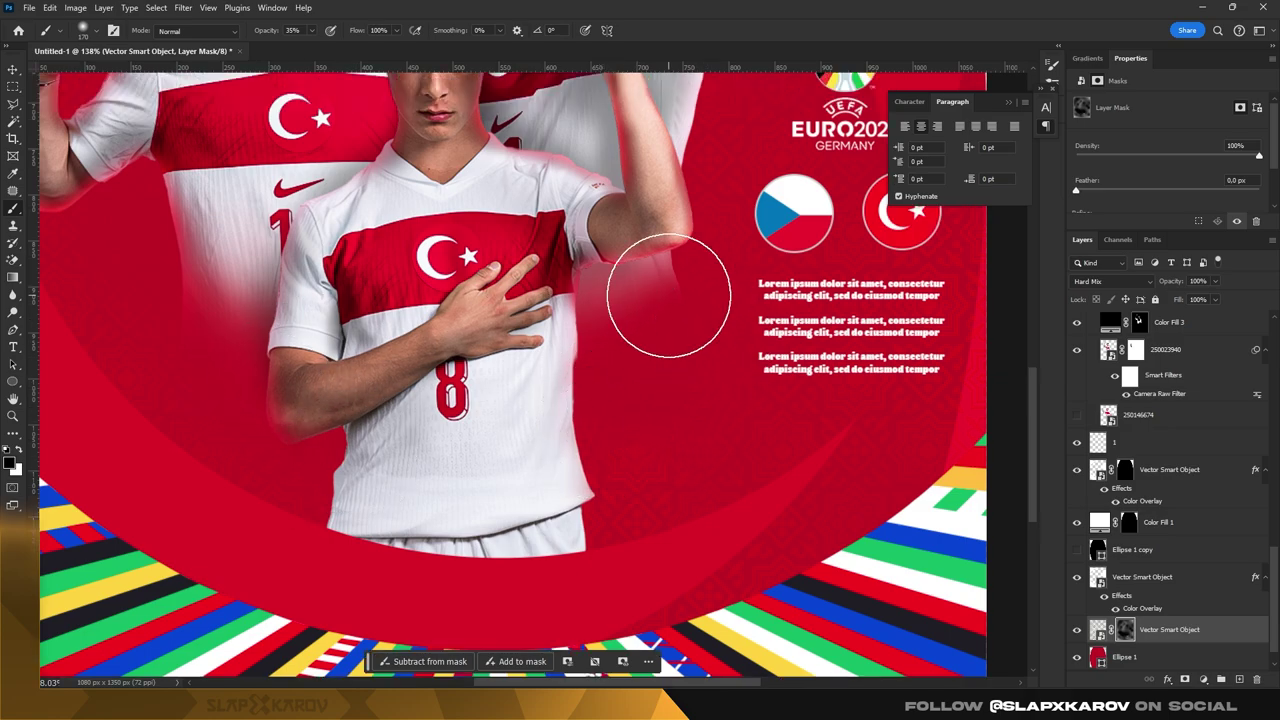
scroll(686, 340, up, 2)
scroll(670, 300, up, 2)
scroll(640, 302, up, 5)
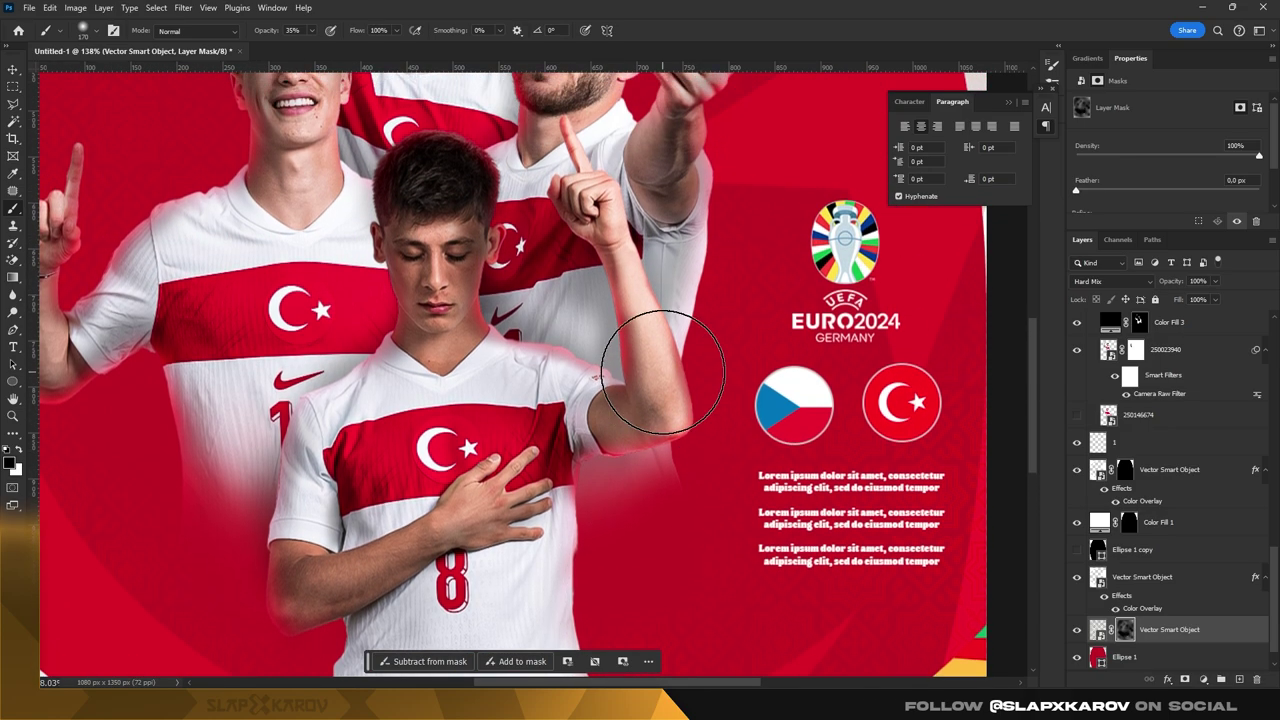
key(bracketright)
key(bracketright)
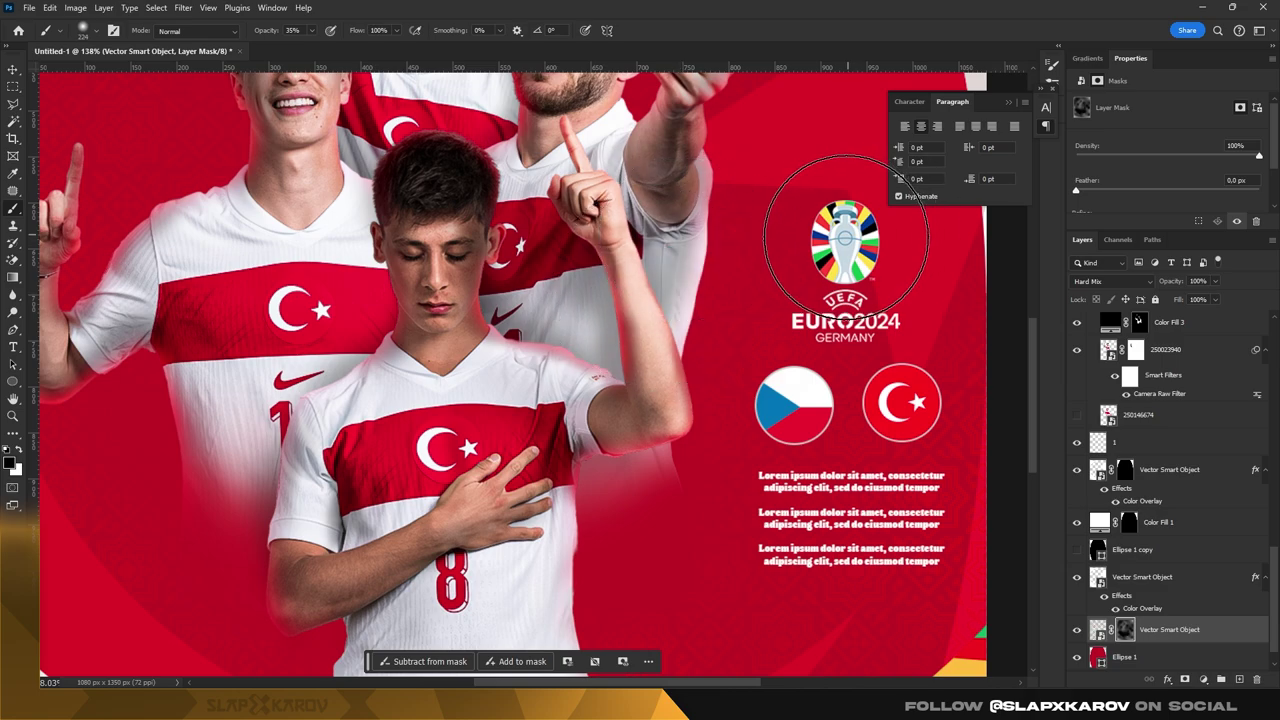
- Zoom back out to view the whole poster
scroll(794, 311, up, 7)
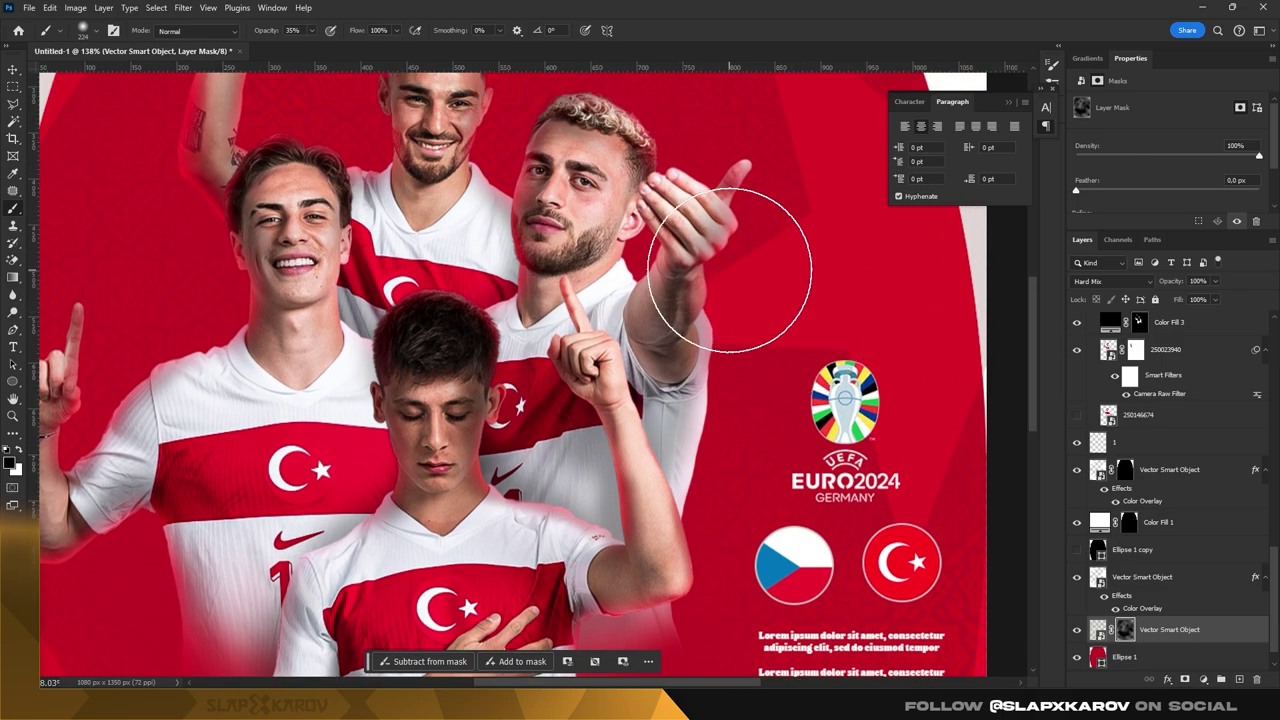
scroll(766, 245, up, 4)
scroll(760, 240, up, 2)
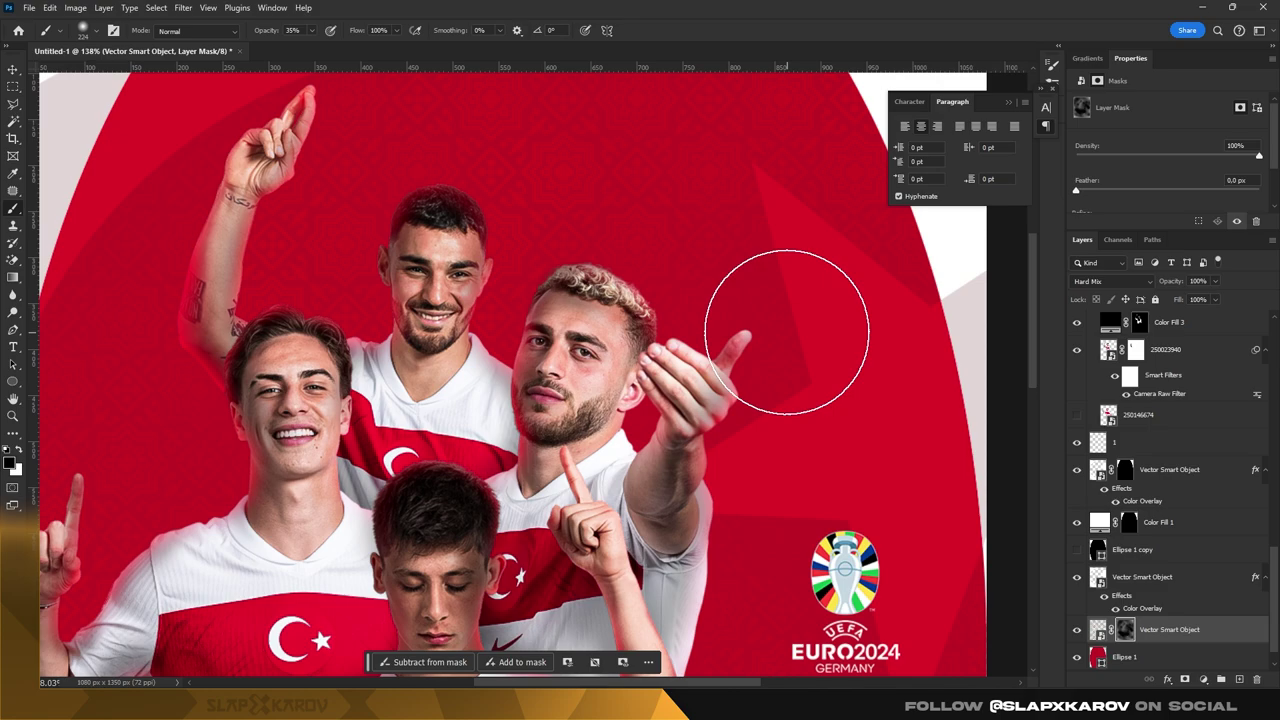
scroll(700, 230, up, 7)
scroll(590, 220, up, 3)
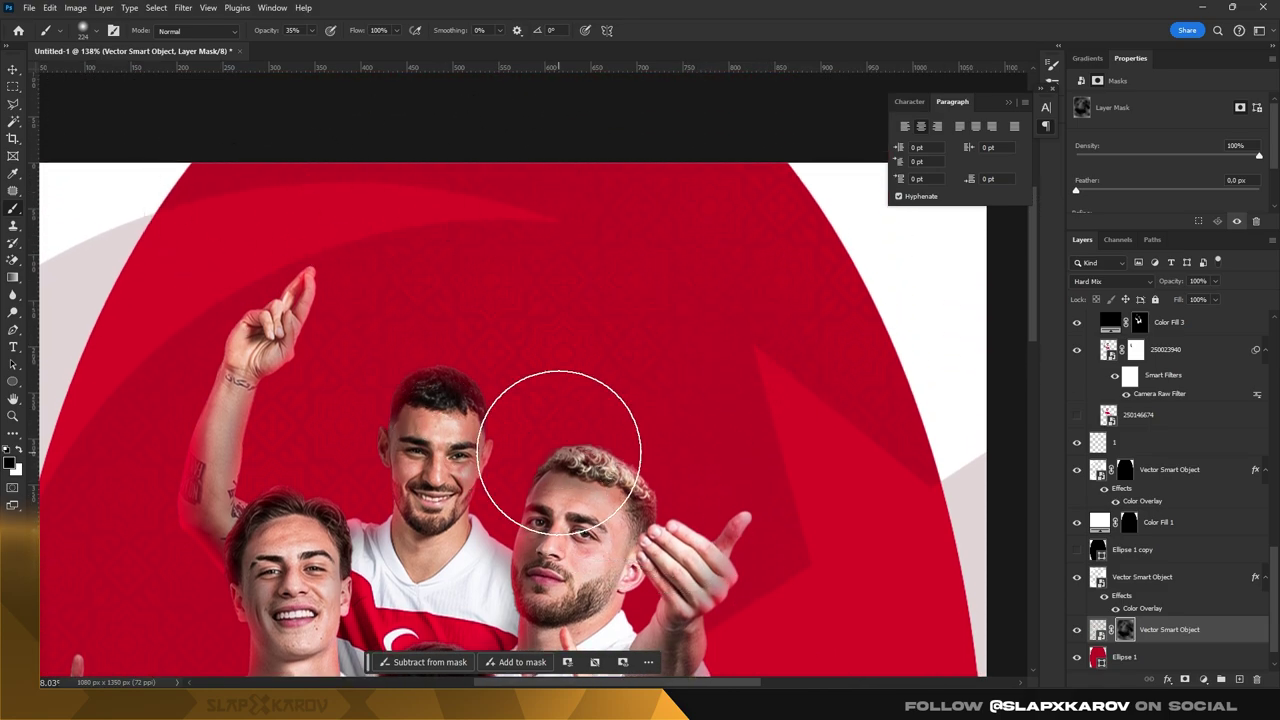
scroll(560, 430, down, 8)
key(z)
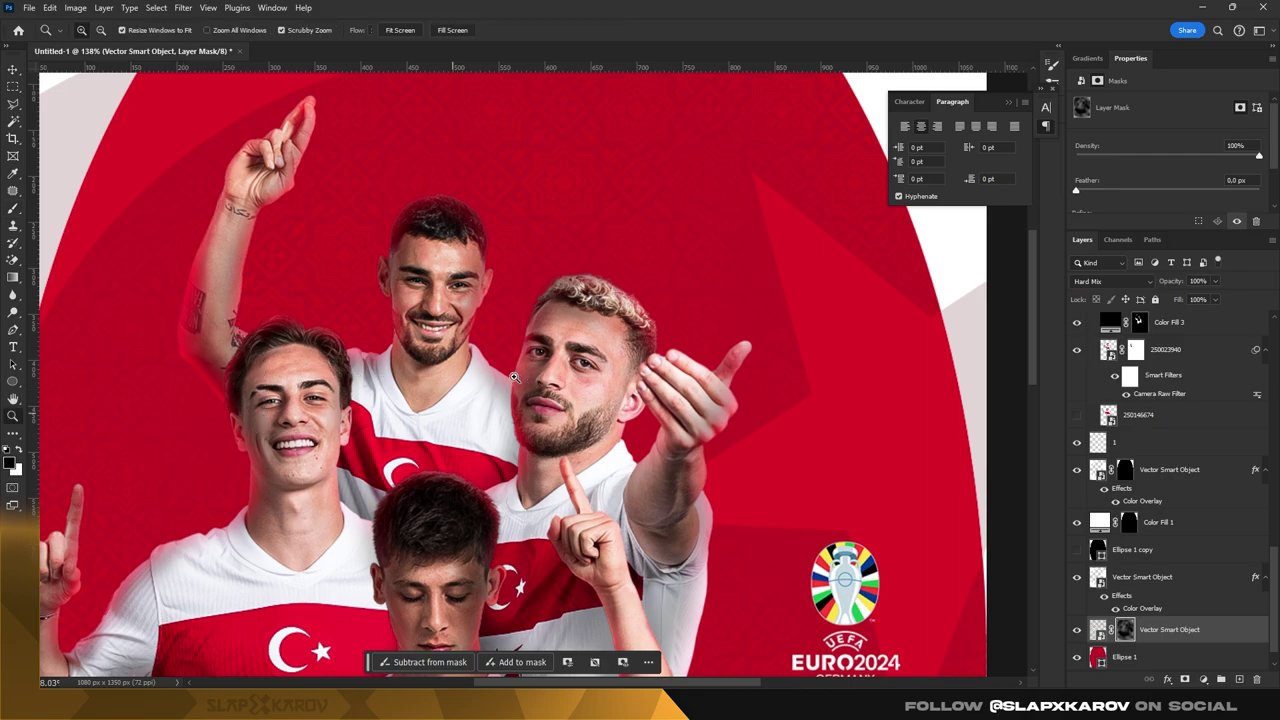
mouse_move(560, 400)
mouse_down()
mouse_move(652, 318)
mouse_move(672, 360)
mouse_move(696, 336)
mouse_up()
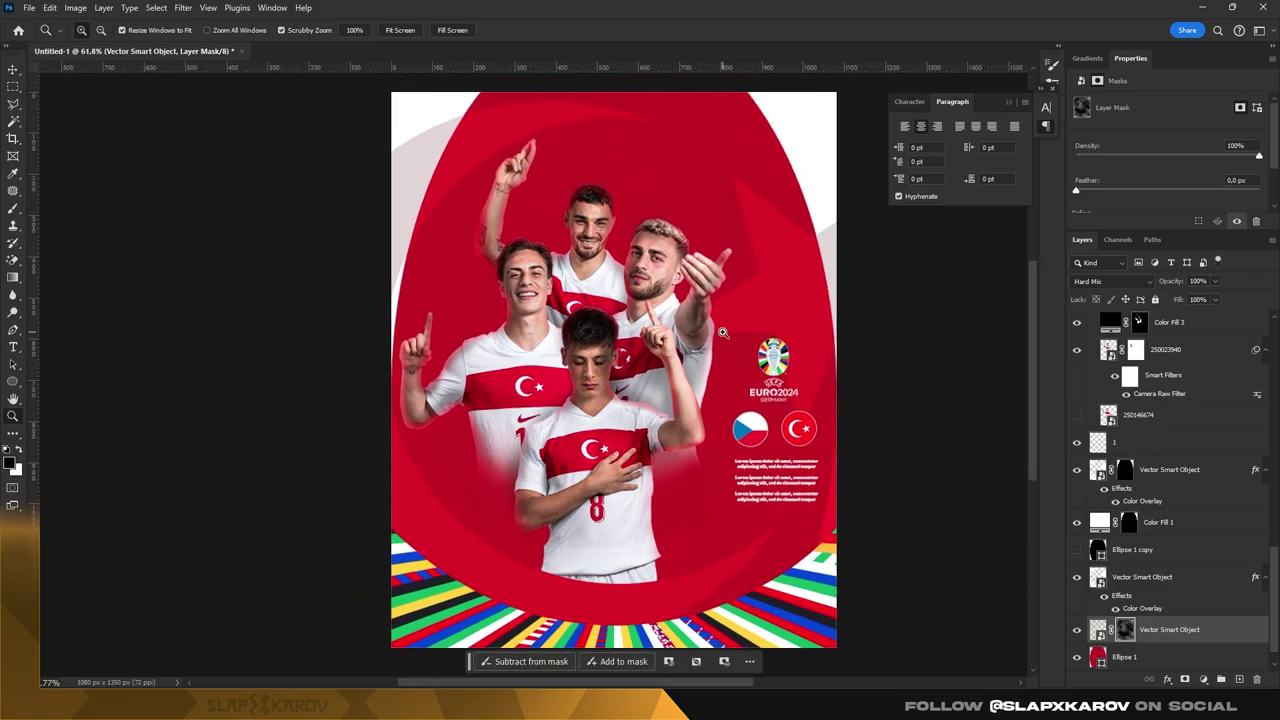
drag(688, 337, 680, 333)
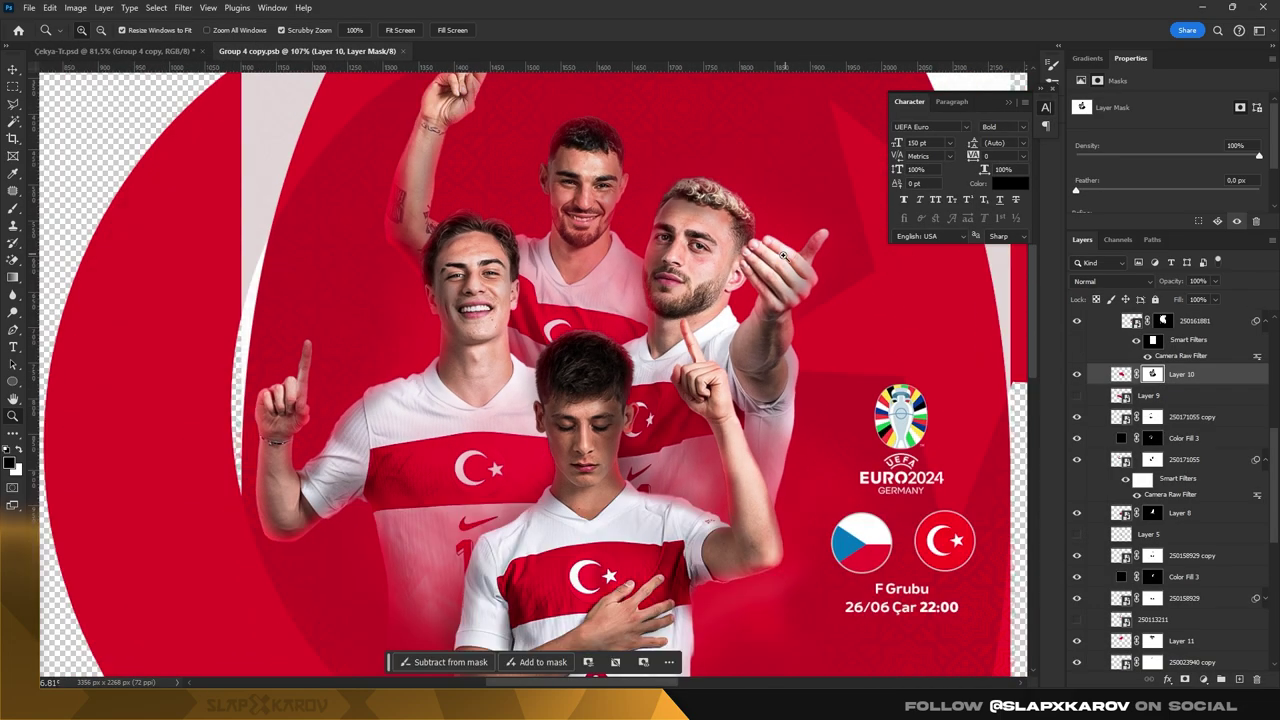
- Add a new layer above the right player and draw a flat 45×12 px ellipse above his hand
click(1076, 600)
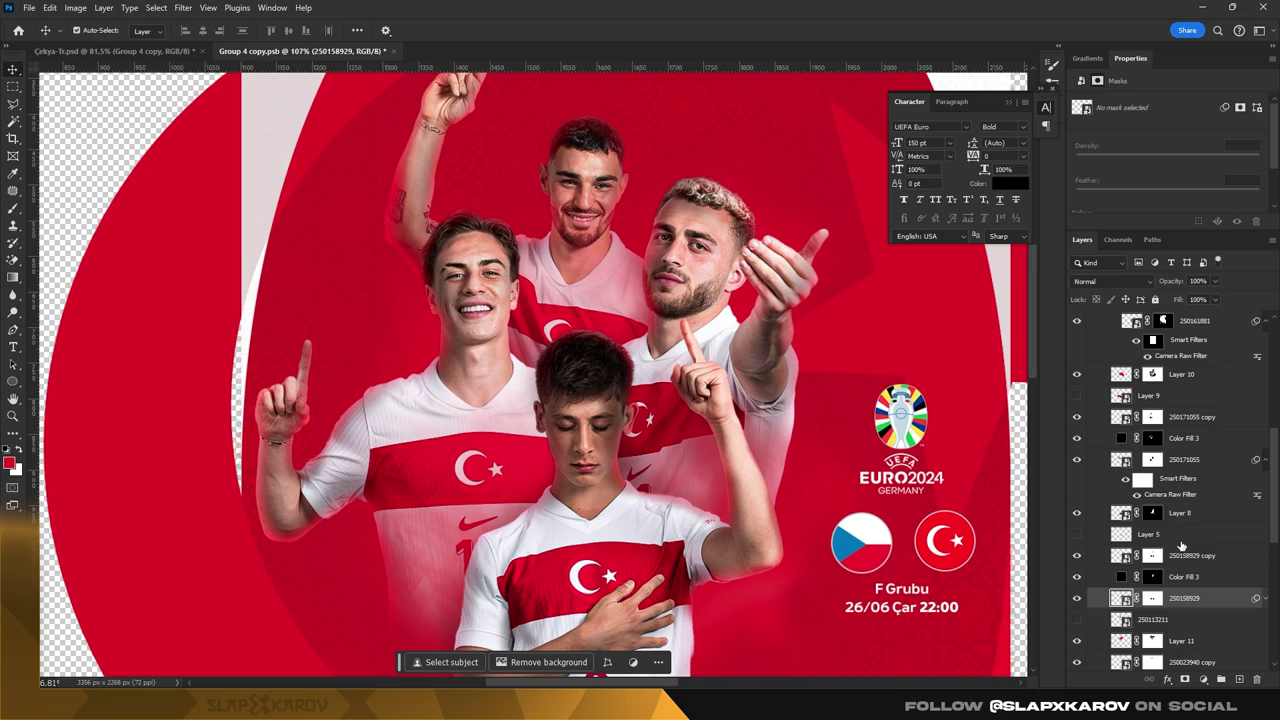
key(z)
click(1238, 680)
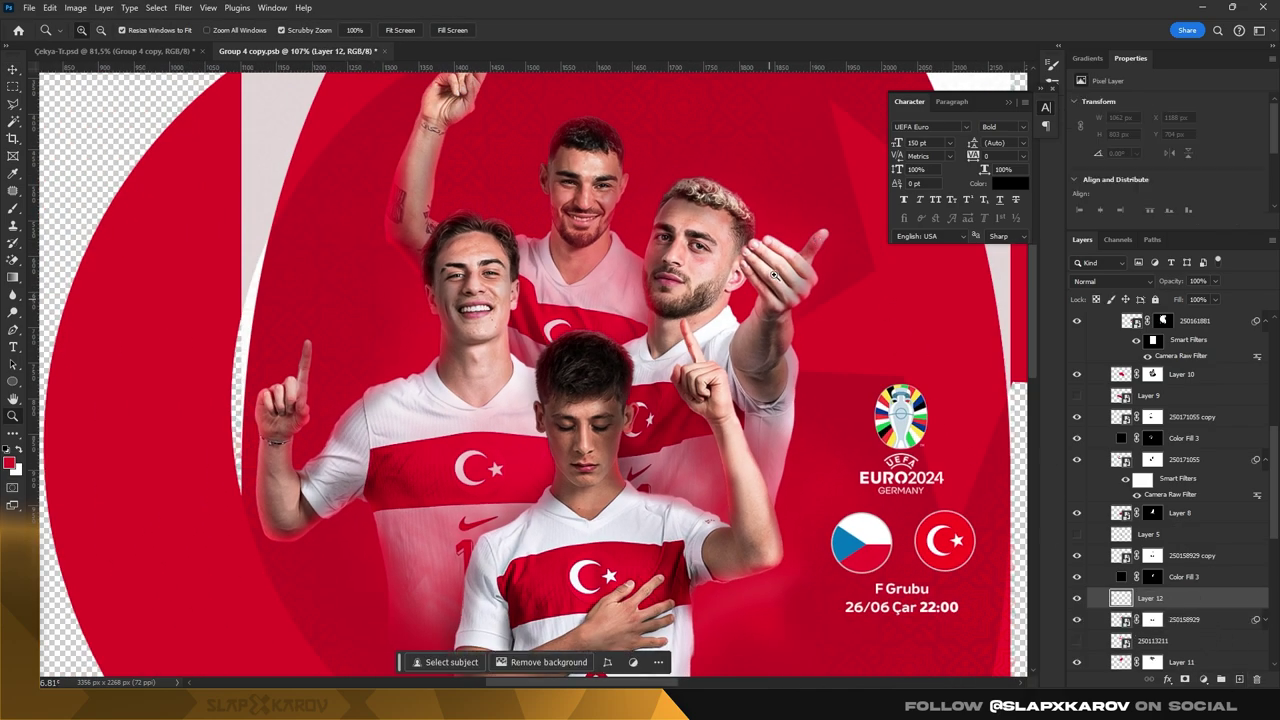
drag(840, 240, 900, 250)
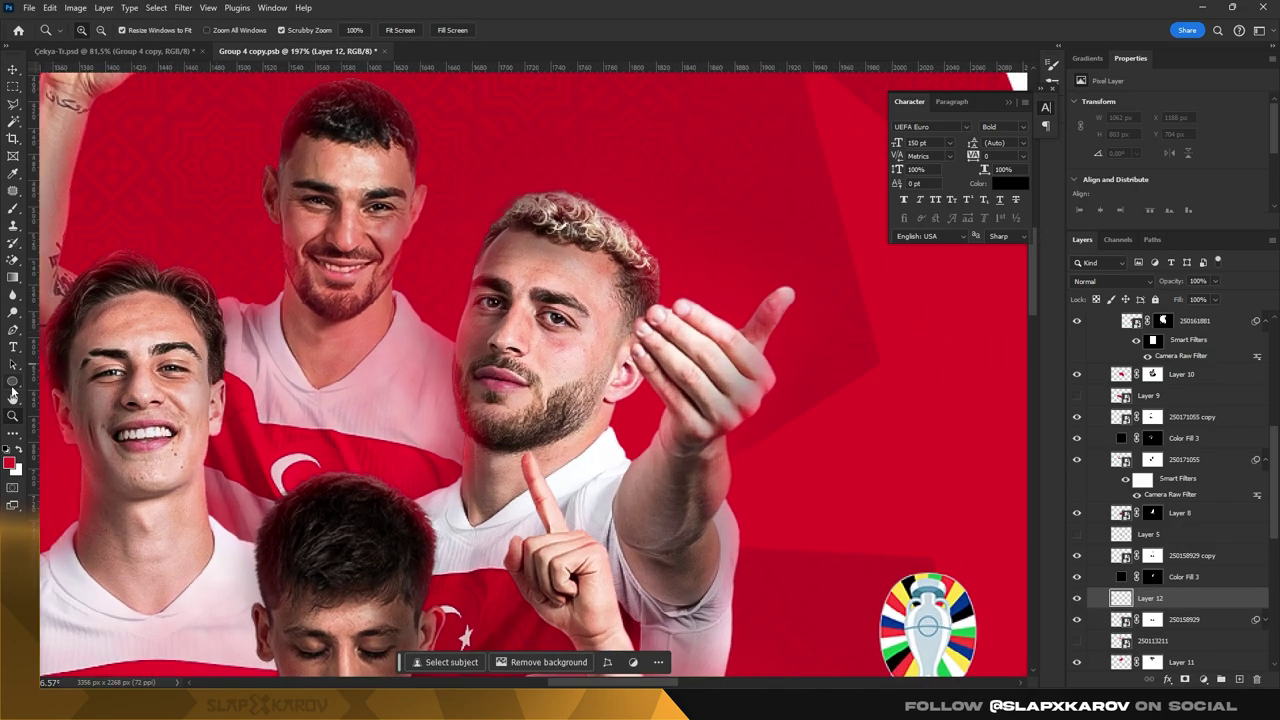
click(13, 384)
drag(695, 266, 711, 271)
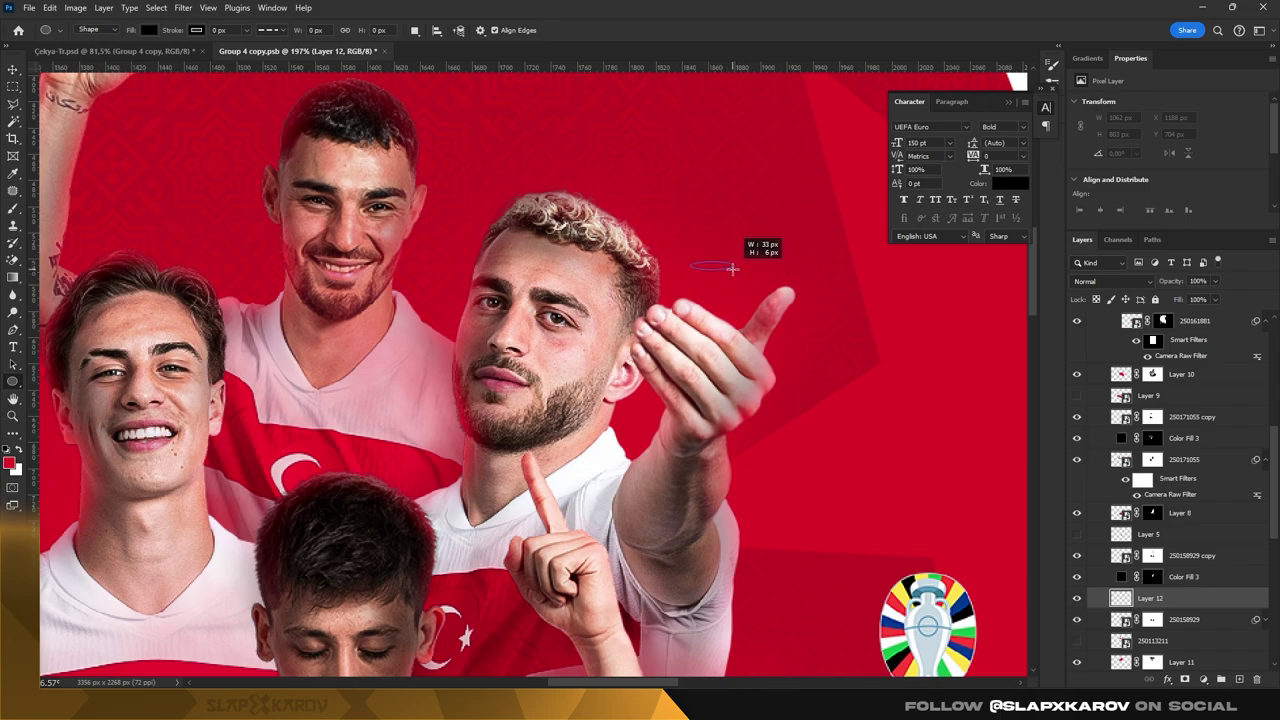
drag(749, 276, 748, 276)
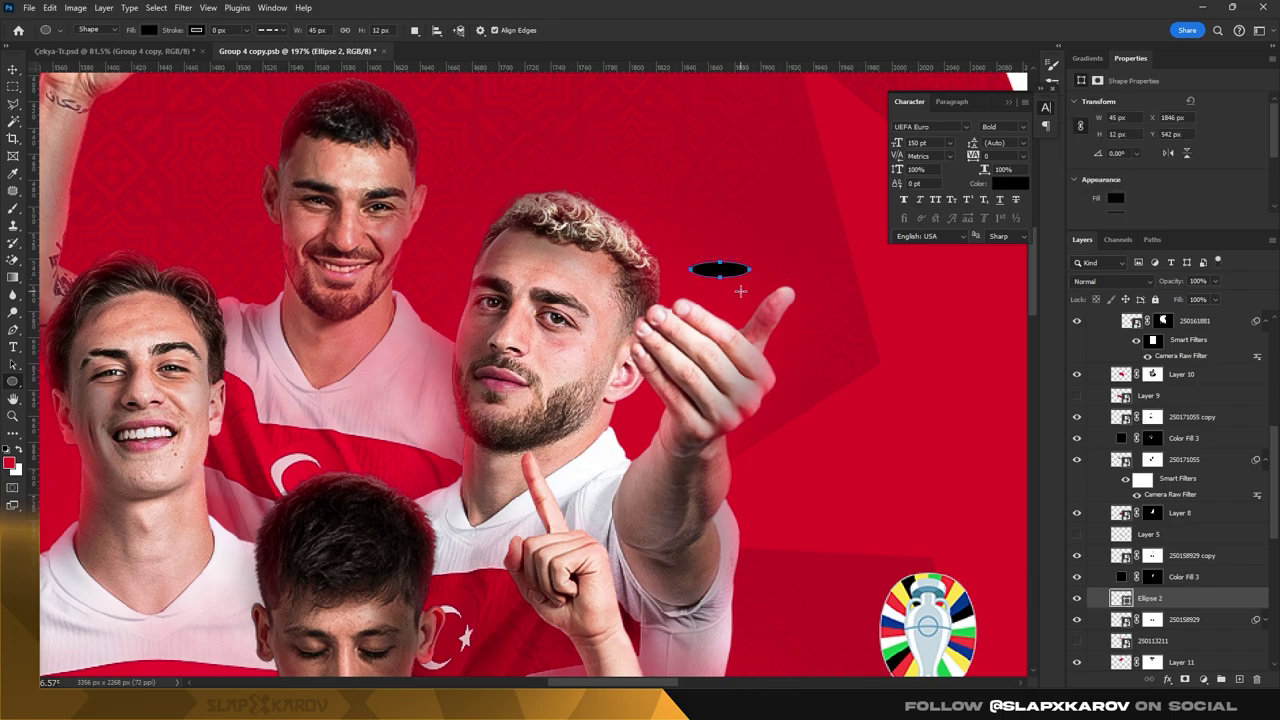
- Fill the ellipse light pinkish-grey and rotate it to a 33.75° tilt
double_click(1119, 598)
click(839, 345)
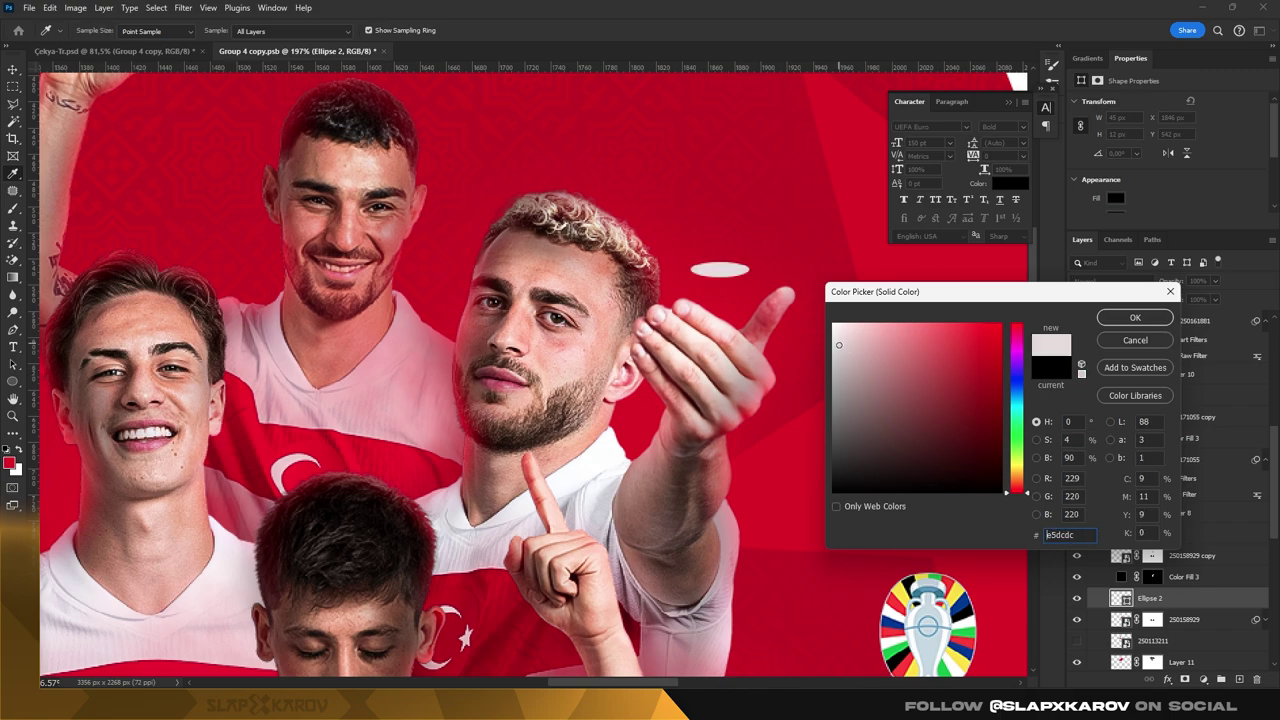
click(1133, 317)
key(ctrl+t)
mouse_move(756, 282)
mouse_down()
mouse_move(736, 284)
mouse_move(748, 270)
mouse_move(743, 307)
mouse_move(714, 286)
mouse_move(45, 330)
mouse_up()
click(16, 73)
scroll(710, 290, up, 3)
scroll(710, 290, up, 2)
key(z)
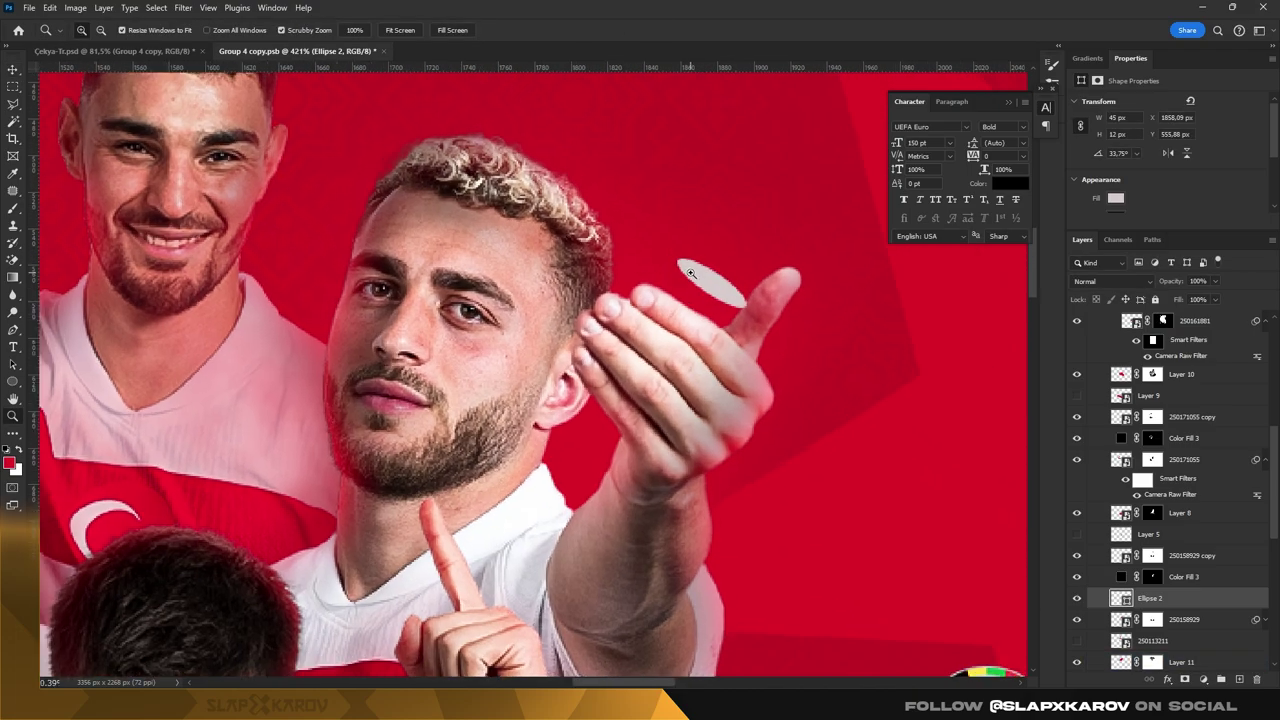
click(13, 383)
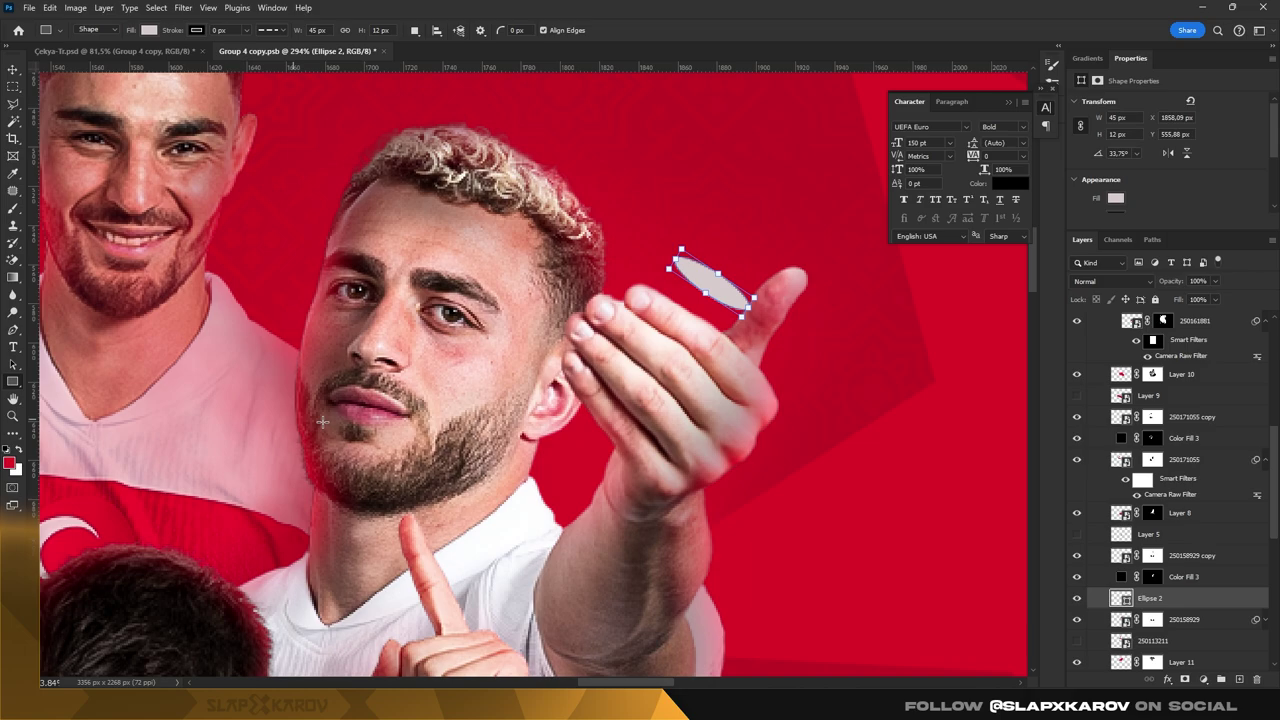
- Draw a tall rounded light-grey rectangle and rotate it about 35° to lie across the hand
mouse_move(614, 185)
mouse_down()
mouse_move(683, 538)
mouse_move(688, 517)
mouse_up()
drag(620, 509, 626, 500)
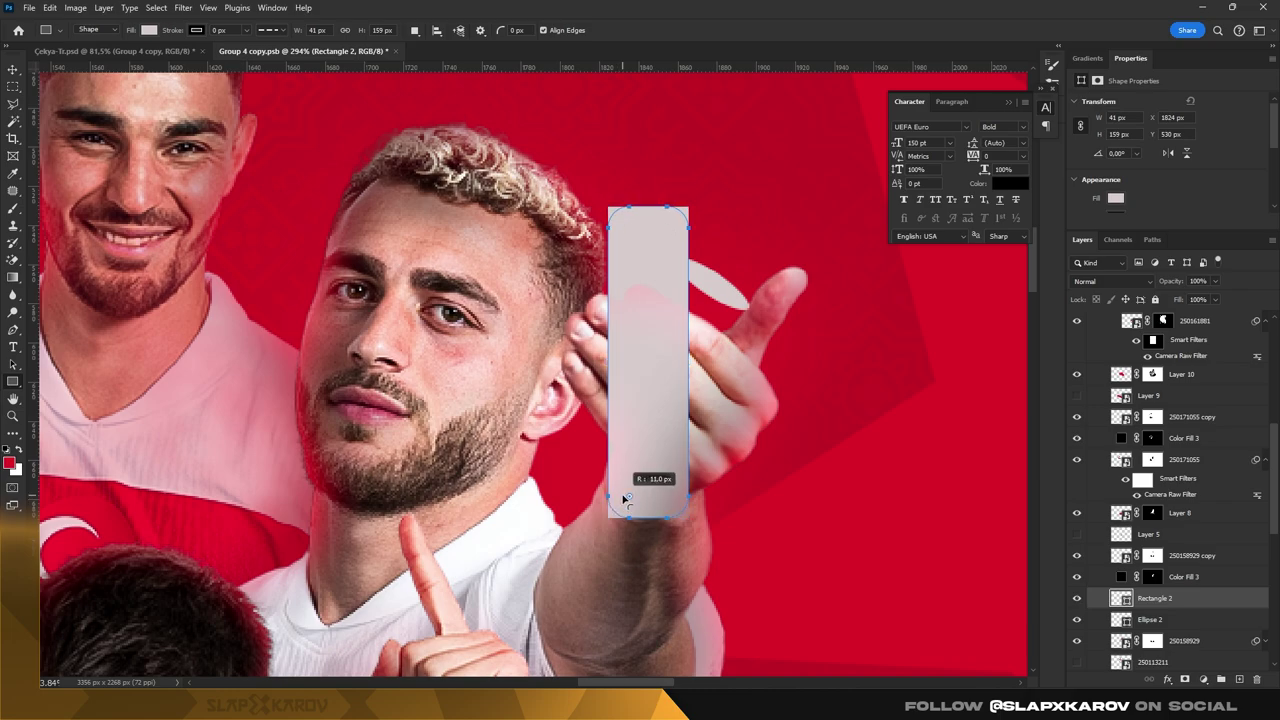
scroll(1083, 190, down, 2)
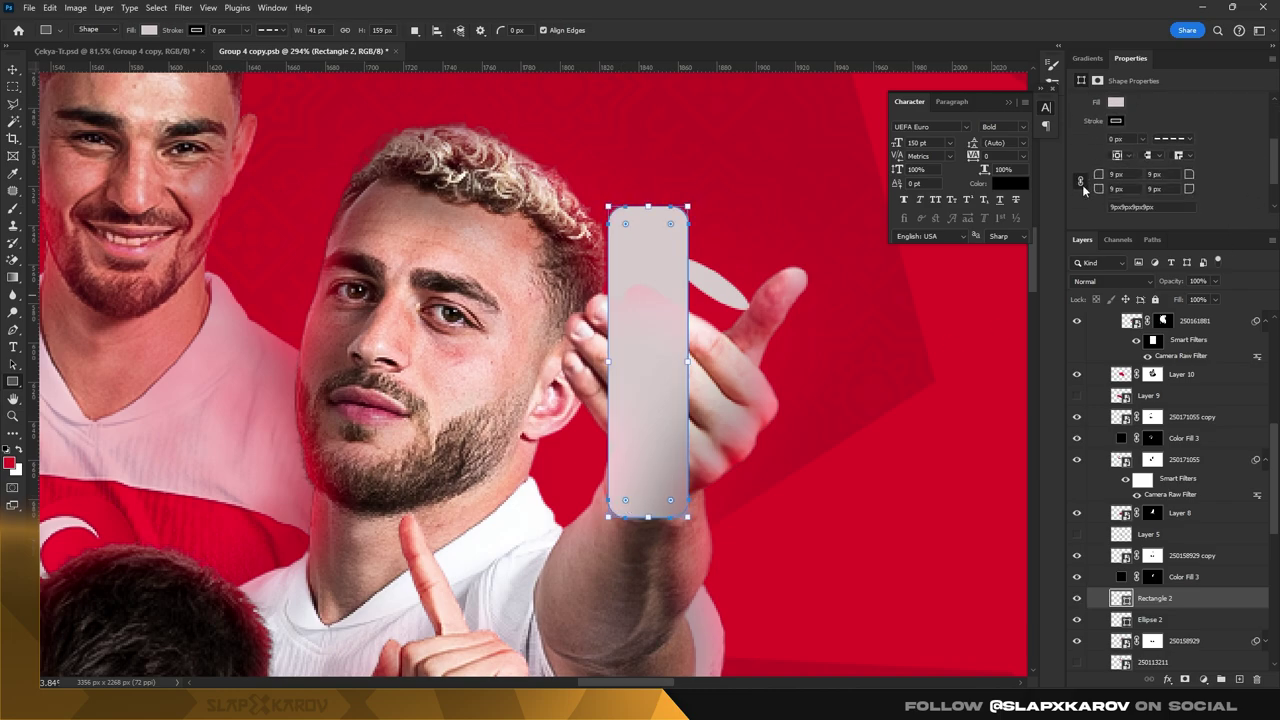
key(v)
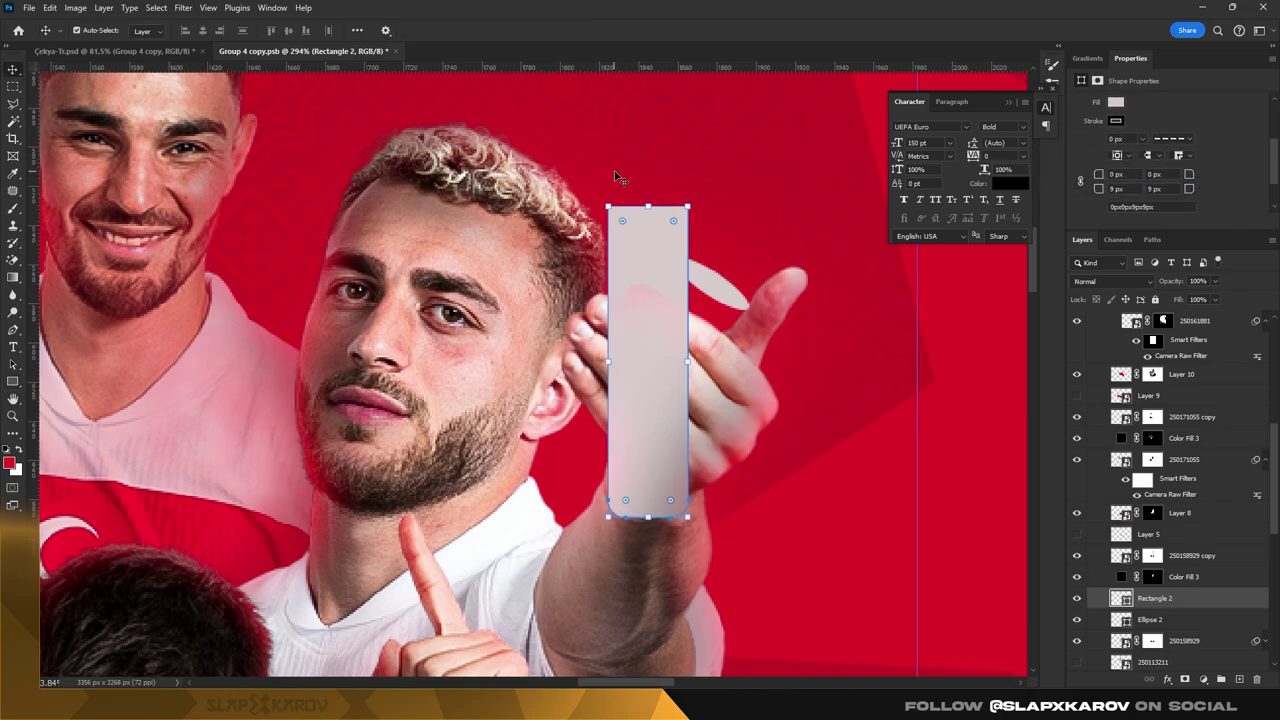
mouse_move(645, 197)
mouse_down()
mouse_move(699, 284)
mouse_move(746, 310)
mouse_up()
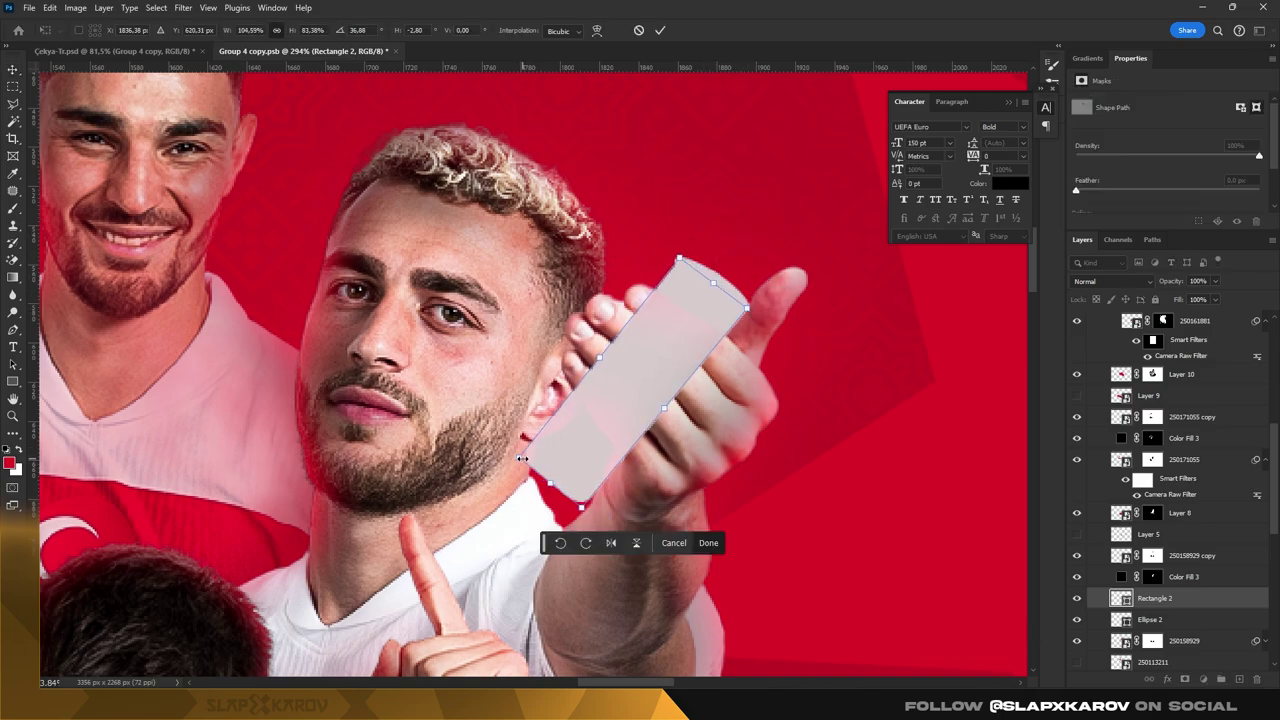
drag(521, 458, 528, 460)
drag(582, 505, 587, 501)
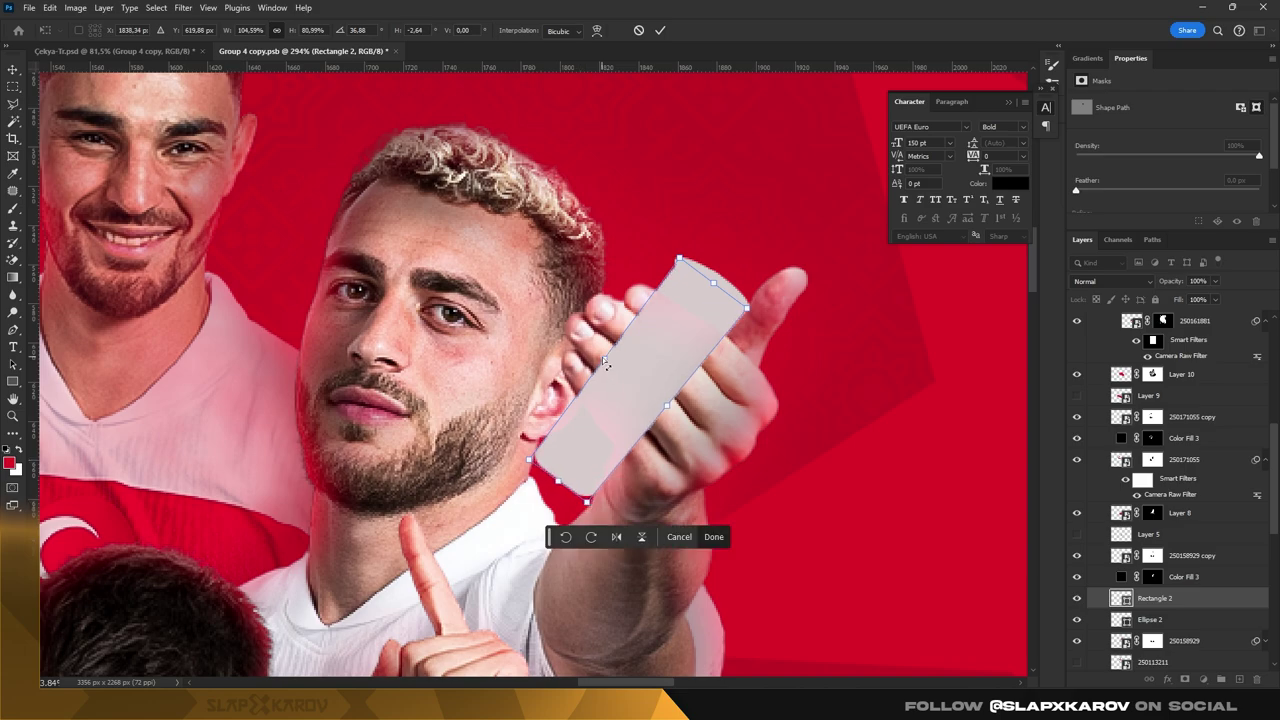
drag(605, 360, 606, 357)
drag(679, 259, 680, 258)
- Finish the rectangle's rotation and move Rectangle 2 below Ellipse 2
drag(748, 305, 748, 292)
key(Return)
scroll(1160, 550, down, 1)
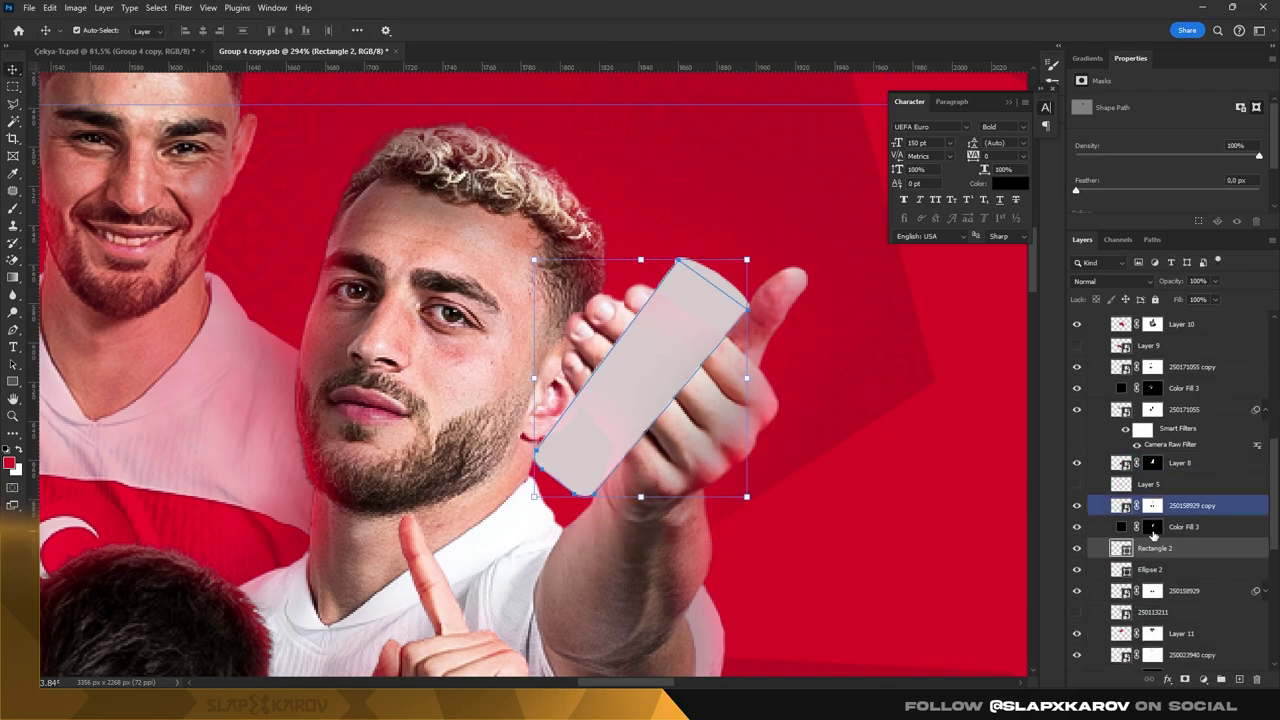
drag(1155, 548, 1166, 572)
- Recolour the ellipse darker grey and fit it as the rectangle's top cap
double_click(1121, 548)
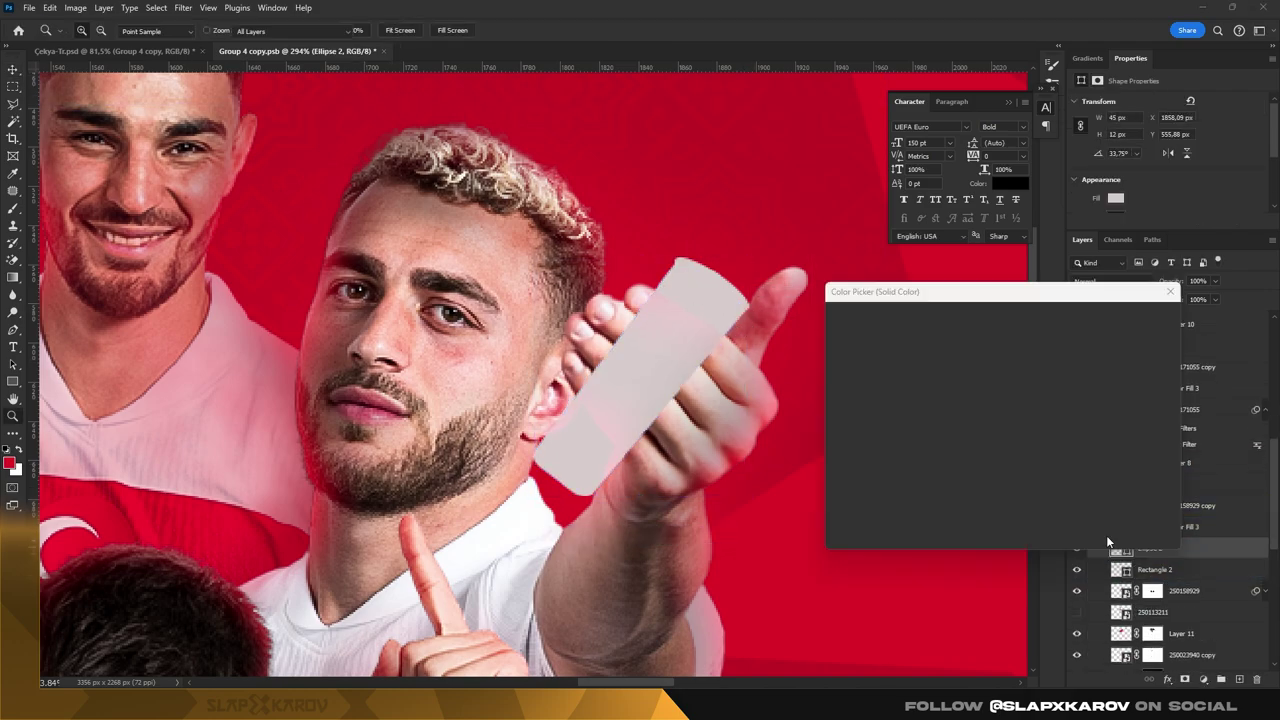
click(1135, 317)
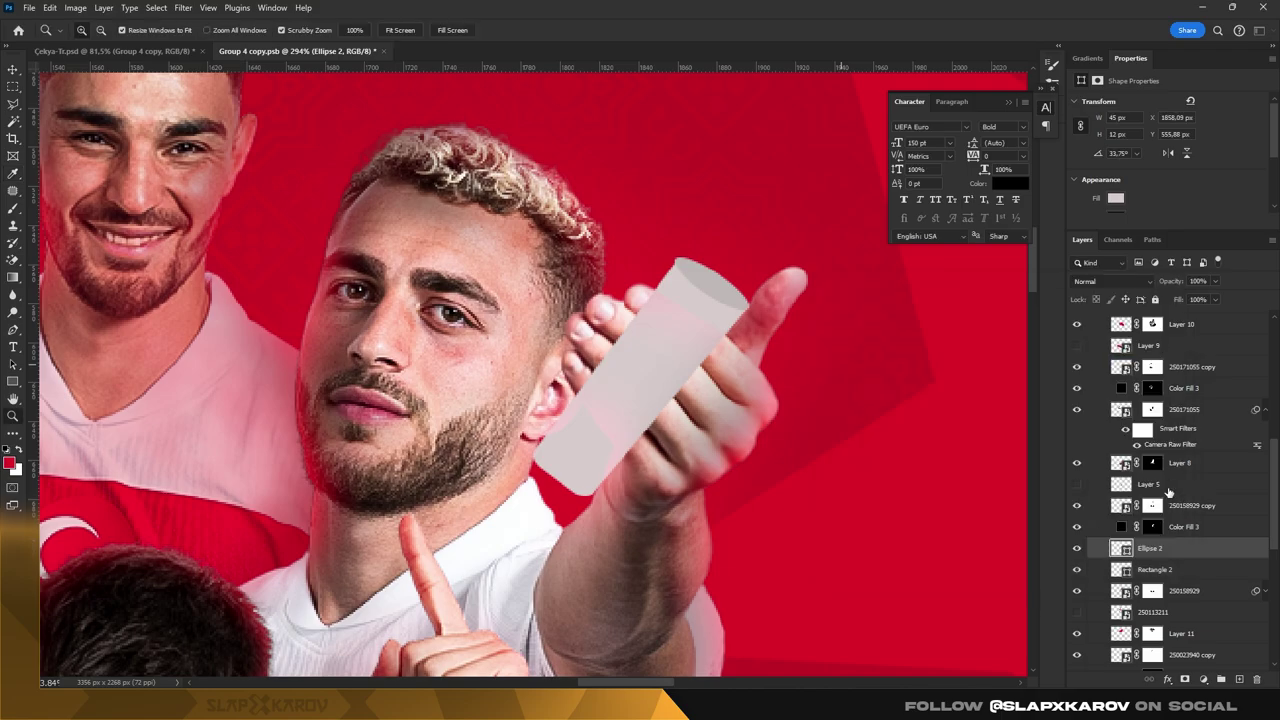
key(z)
drag(674, 302, 668, 300)
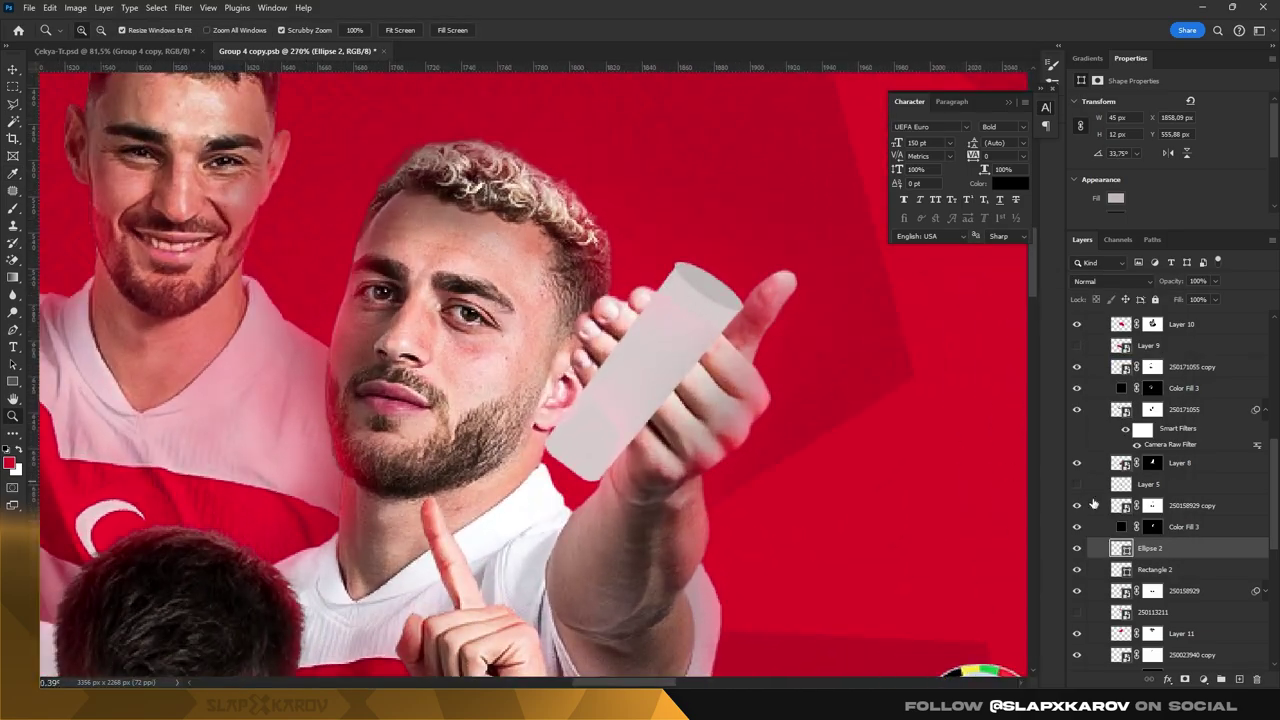
key(ctrl+t)
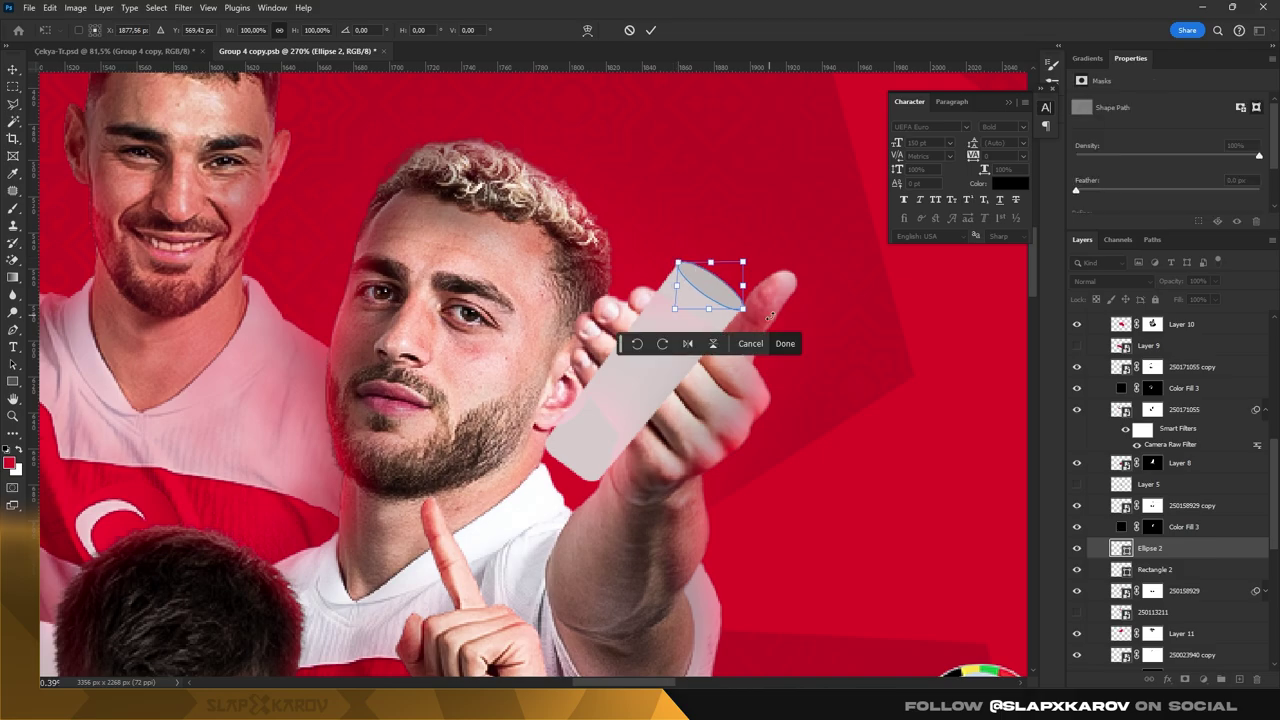
key(Return)
- Load the right player's outline as a selection from his layer thumbnail
key(z)
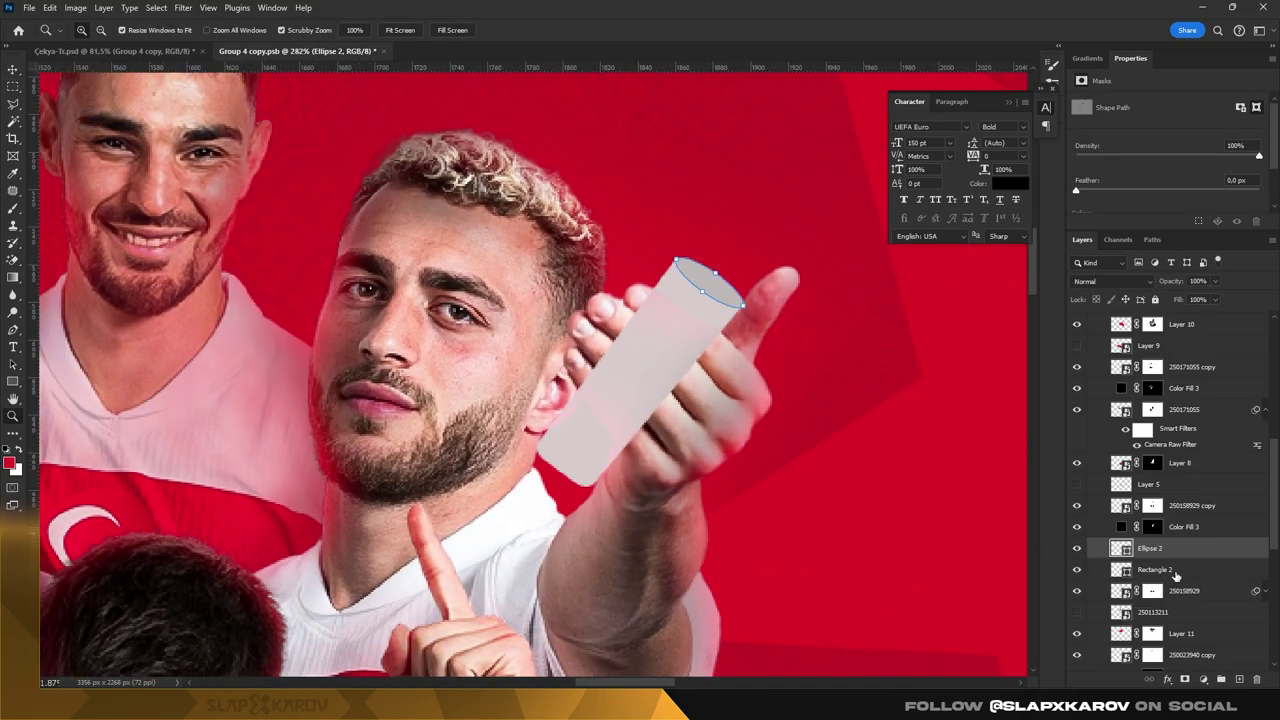
click(1095, 569)
key(v)
click(1190, 505)
ctrl+click(1121, 505)
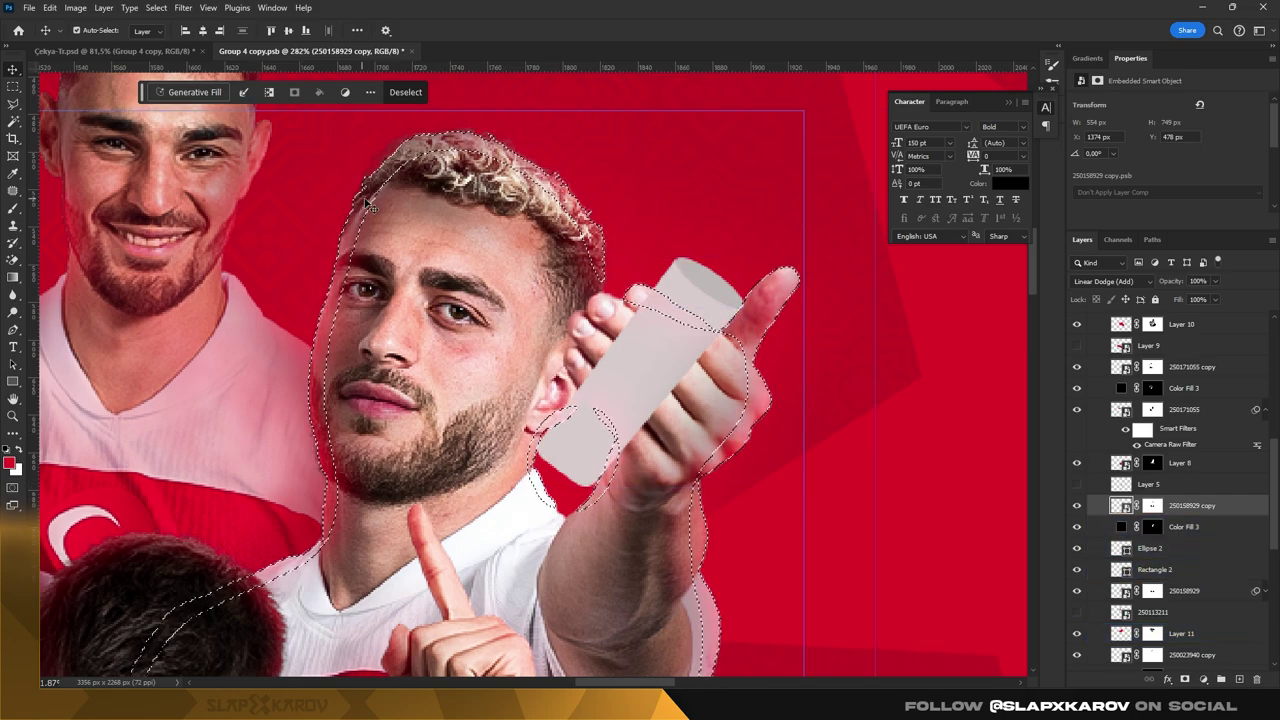
- Add a layer mask to Rectangle 2 from the player's selection, then deselect
click(1180, 526)
scroll(1140, 560, down, 2)
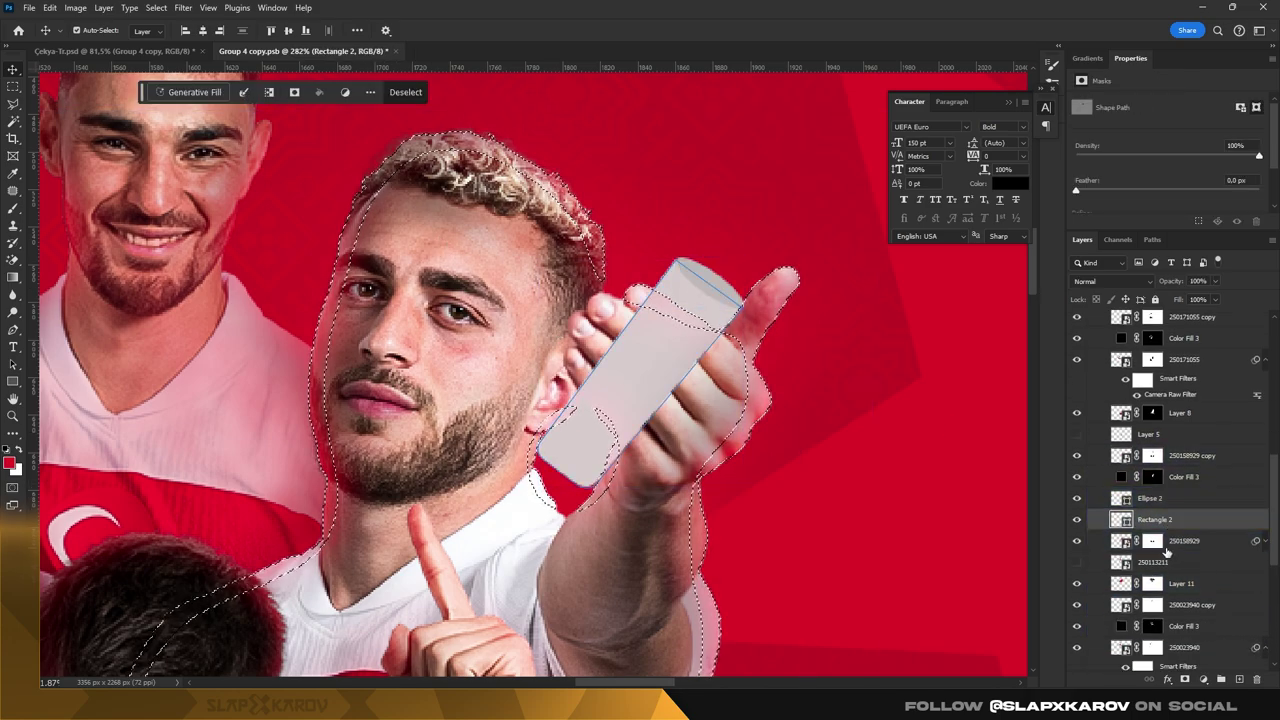
click(1124, 541)
click(1180, 476)
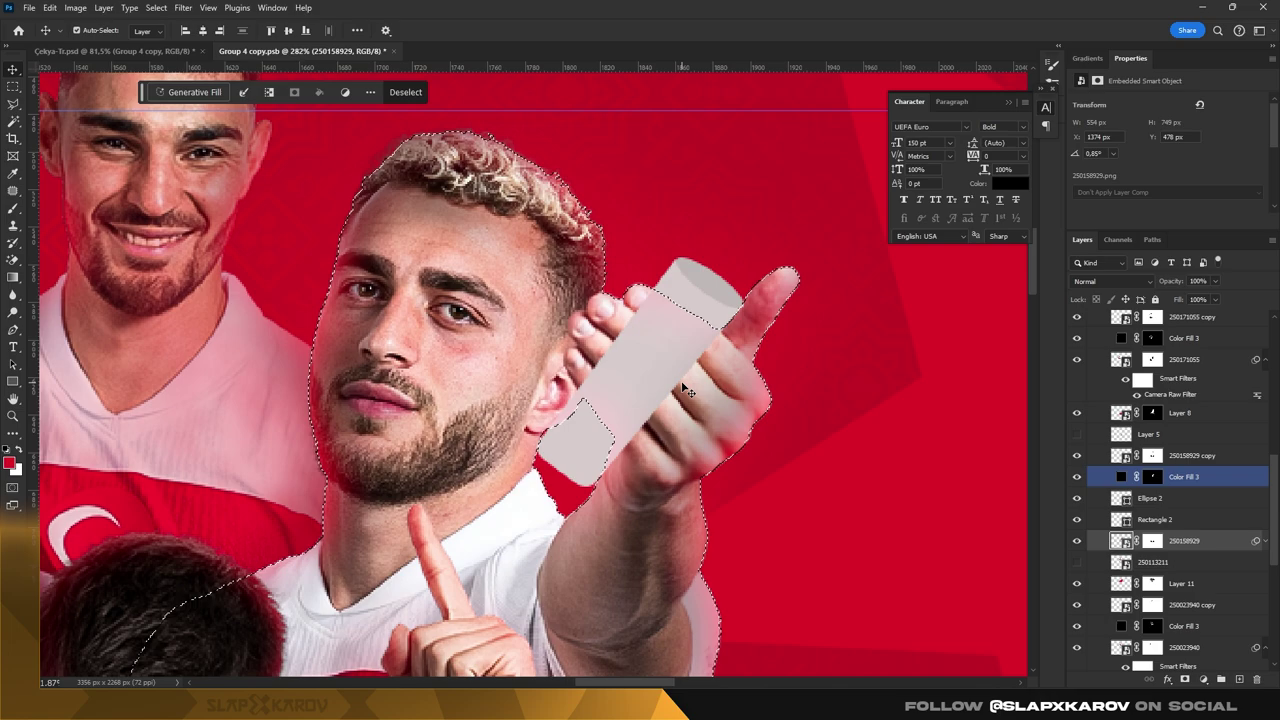
click(1152, 520)
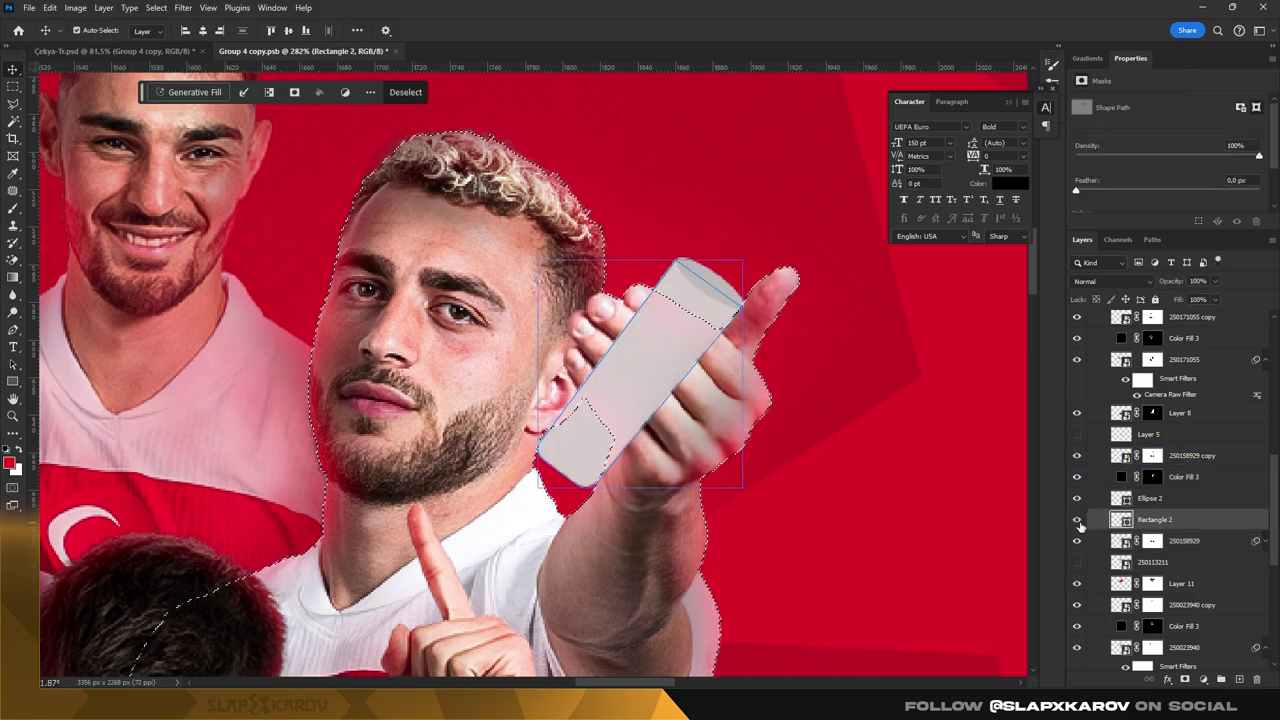
alt+click(1185, 679)
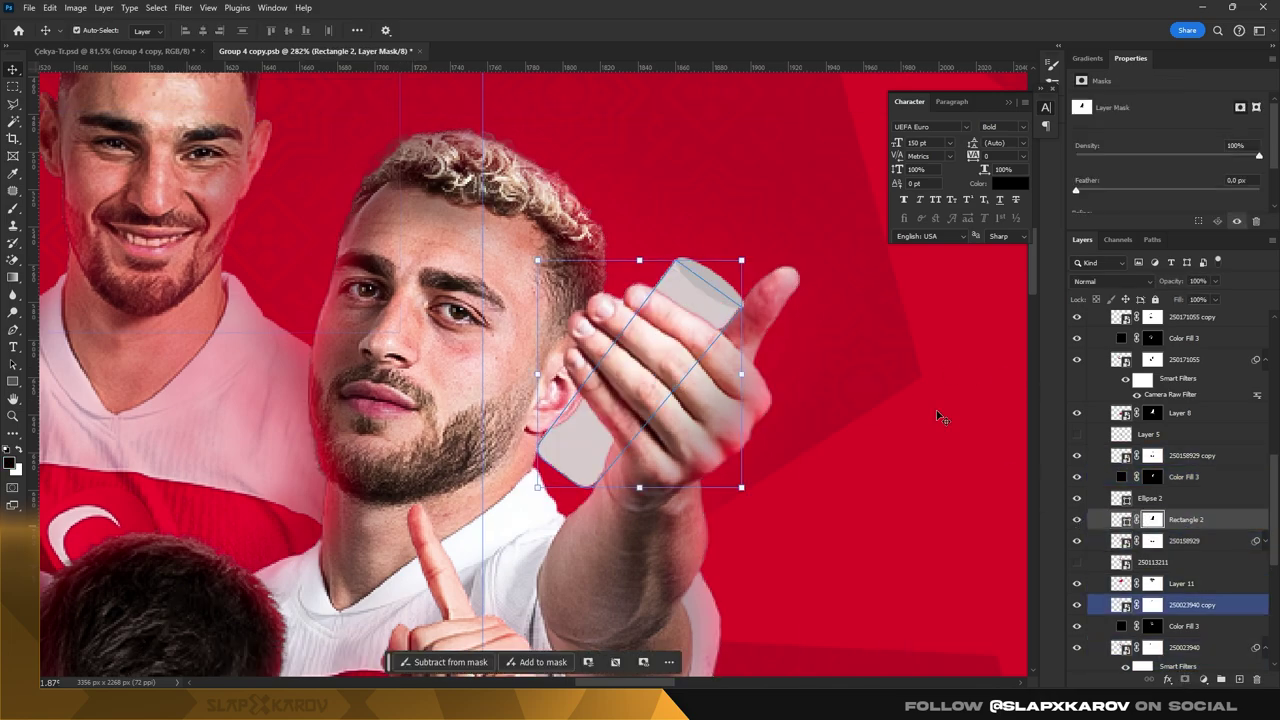
click(698, 345)
- Refine Rectangle 2's mask with a soft brush so the fingers grip the torch body
key(z)
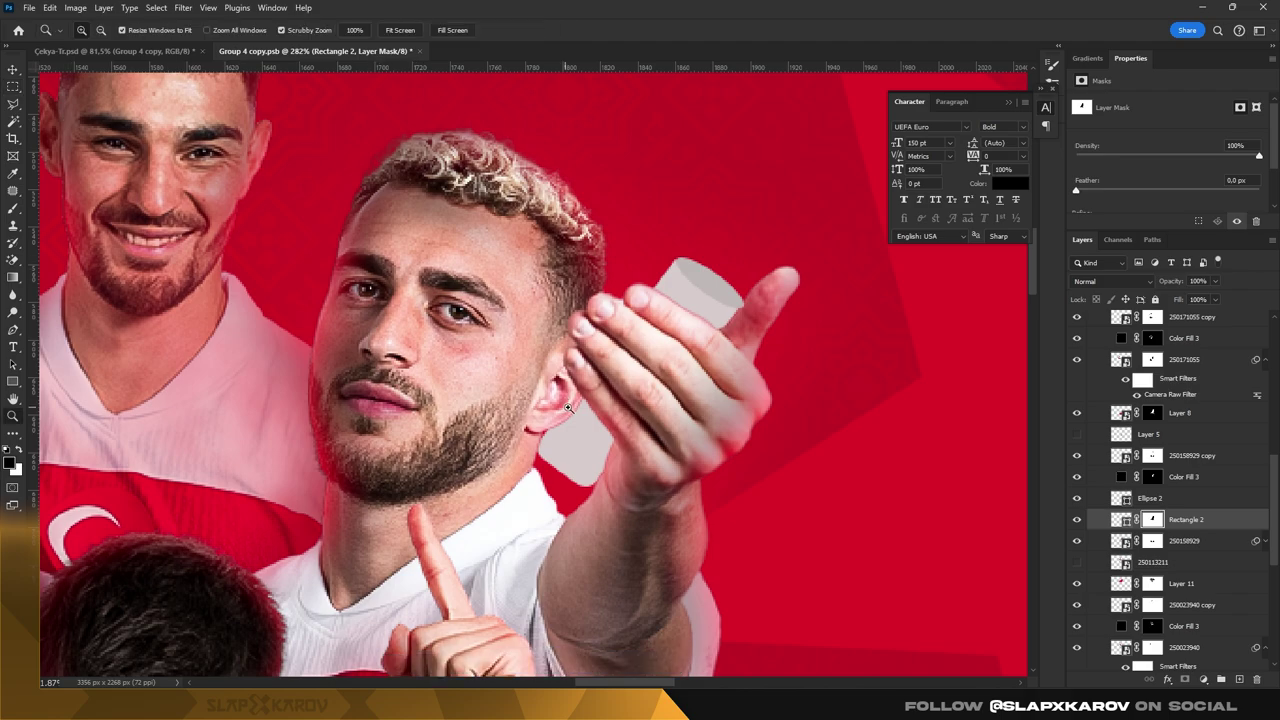
drag(540, 410, 612, 406)
click(13, 207)
right_click(617, 337)
key(Escape)
drag(522, 372, 409, 338)
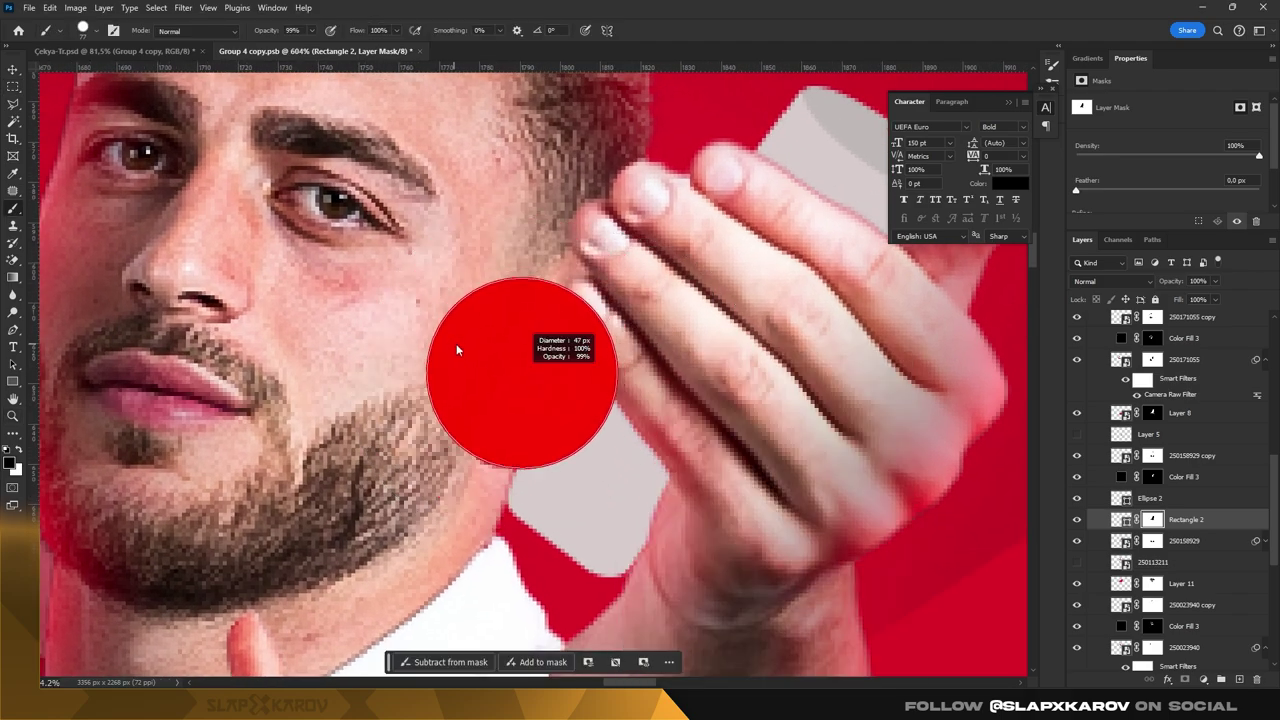
key(x)
key(x)
mouse_move(543, 371)
mouse_down()
mouse_move(571, 386)
mouse_move(566, 413)
mouse_up()
key(x)
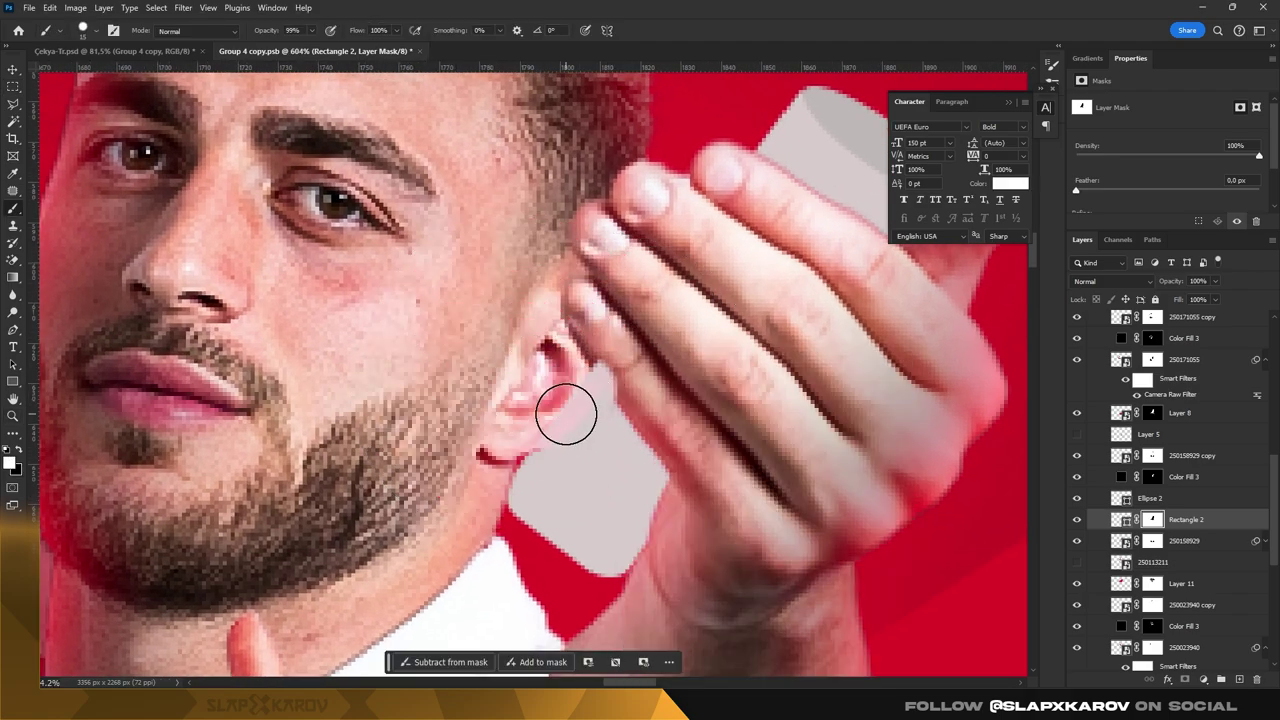
drag(645, 370, 618, 354)
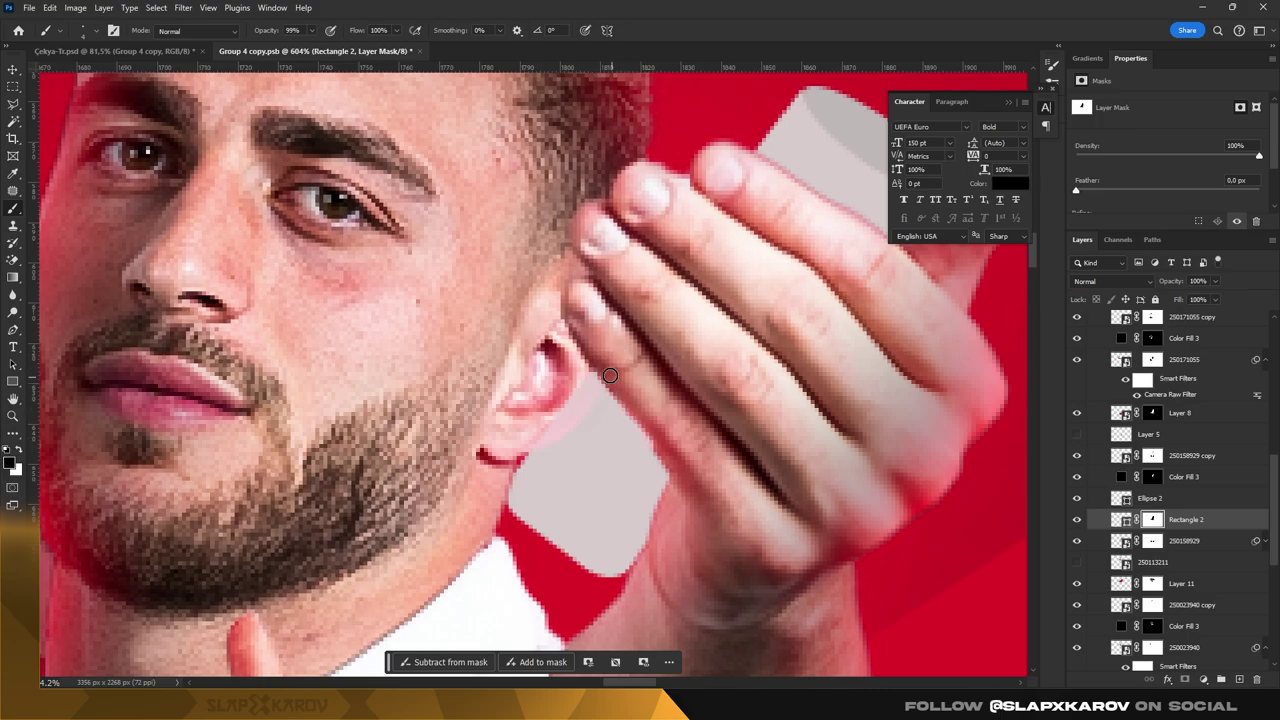
key(z)
mouse_move(674, 401)
mouse_down()
mouse_move(749, 316)
mouse_move(800, 316)
mouse_up()
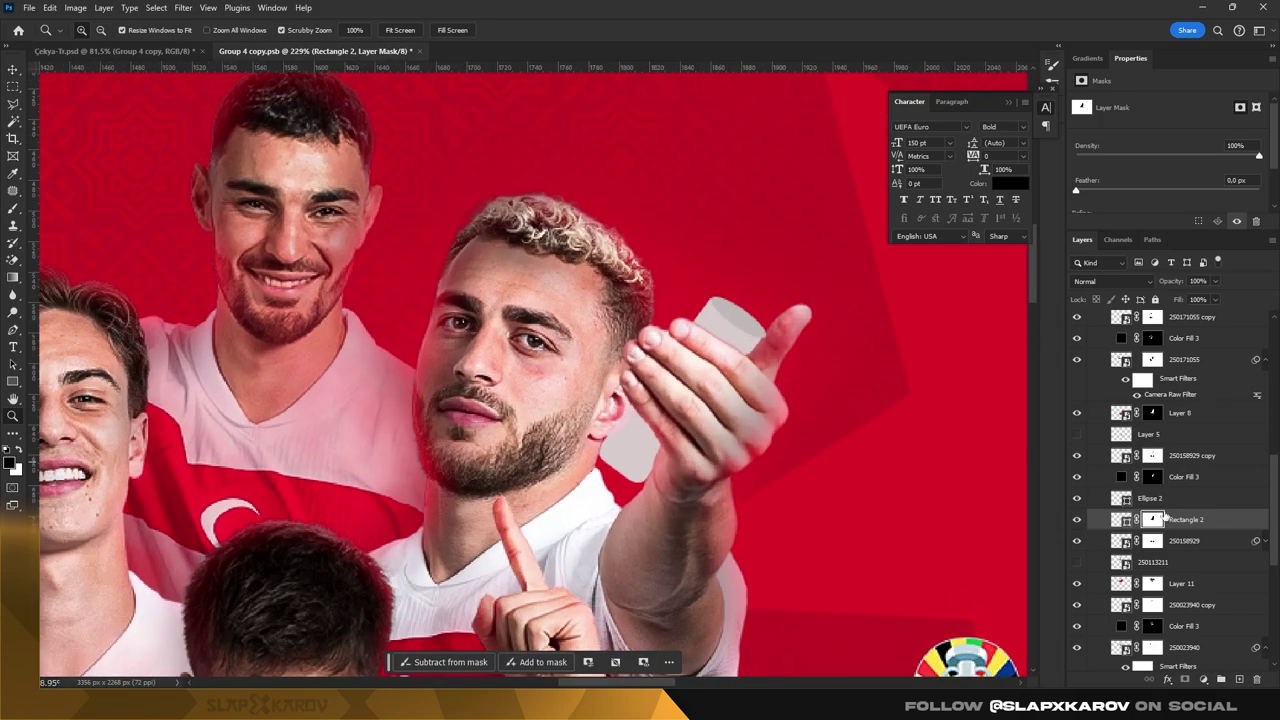
click(1121, 520)
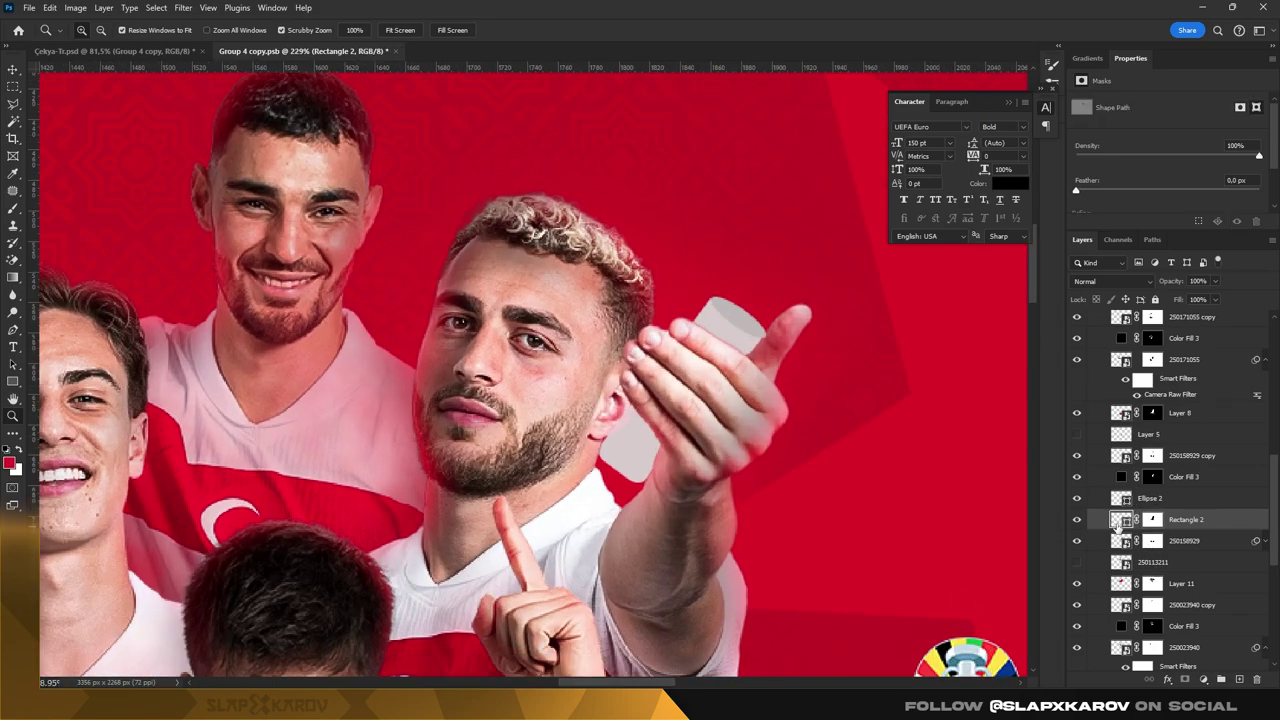
- Change Rectangle 2's fill to near-black and toggle nearby layers to compare
double_click(1121, 520)
click(851, 455)
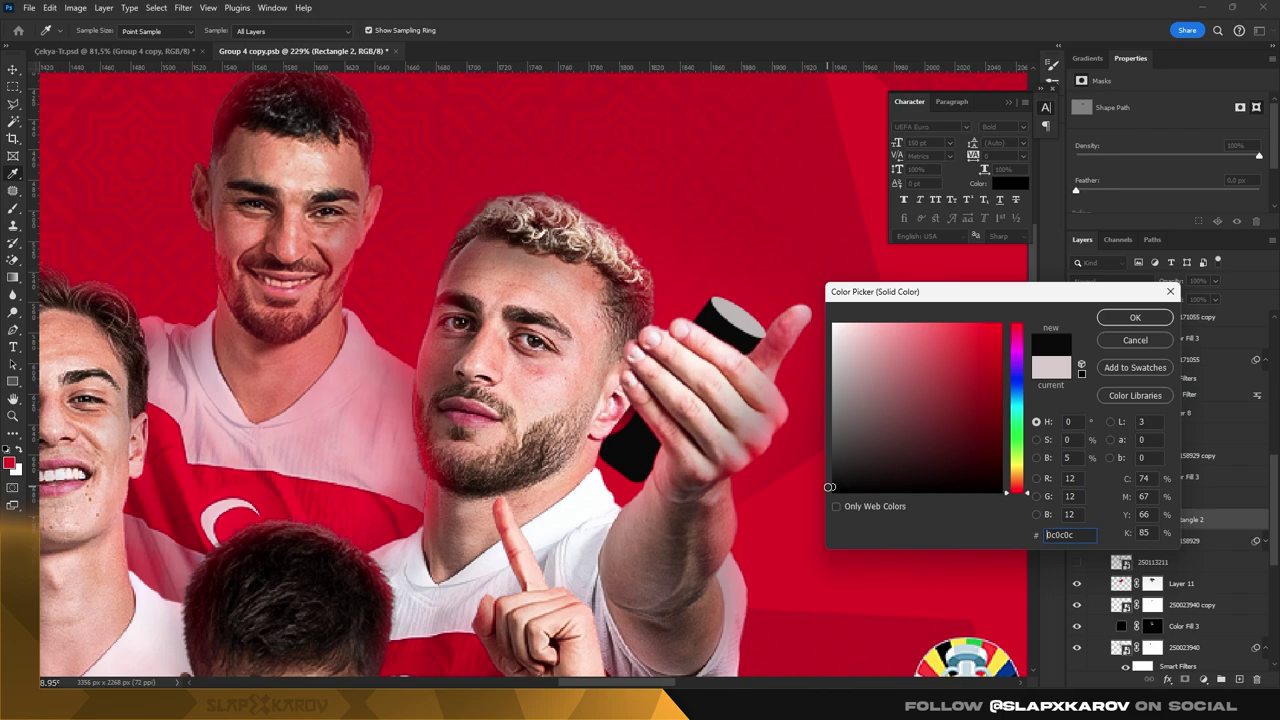
click(1140, 318)
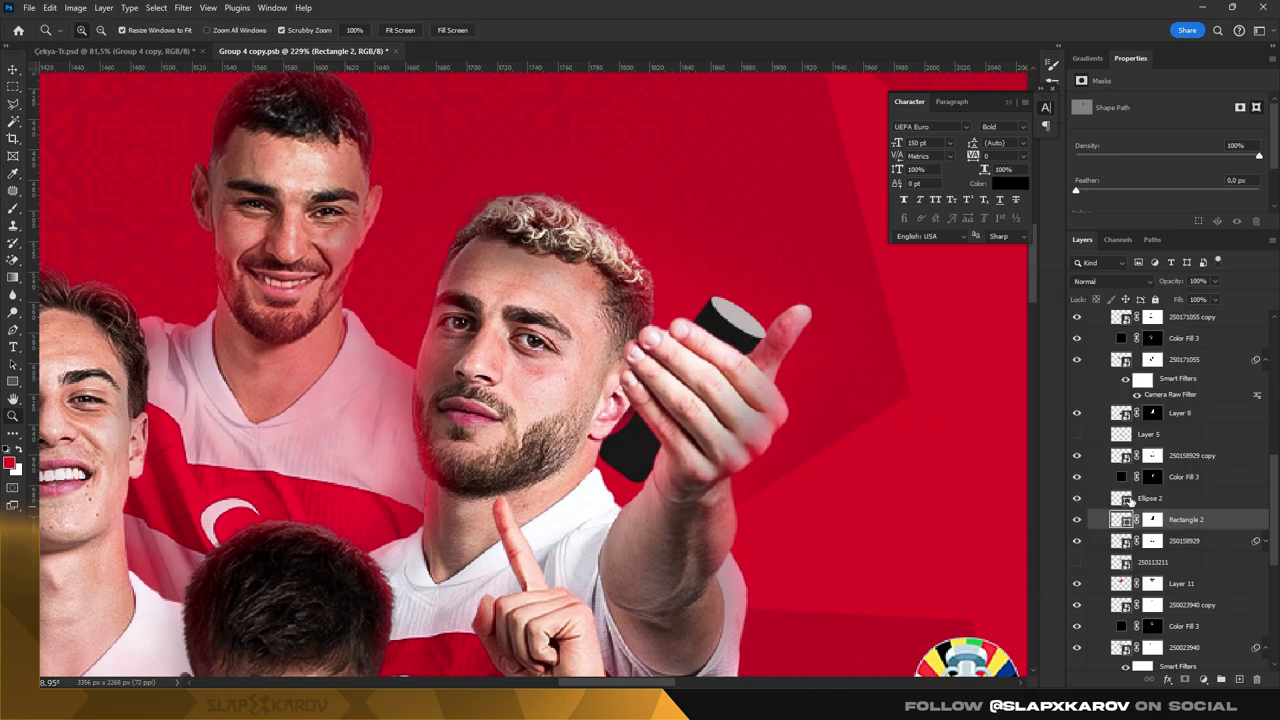
click(1078, 477)
click(1077, 478)
click(1077, 541)
- Group Ellipse 2 and Rectangle 2 beneath Layer 8 into a group named 'Meşale'
click(1180, 505)
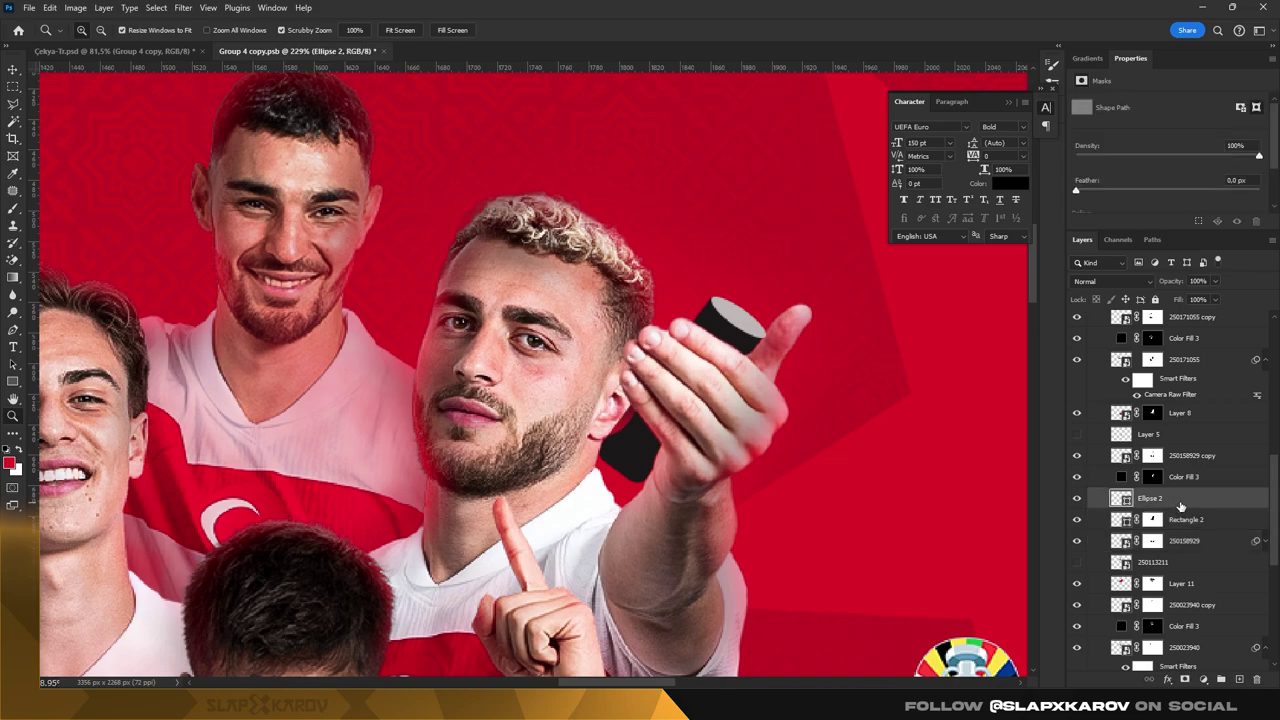
click(1077, 498)
click(1077, 519)
shift+click(1185, 519)
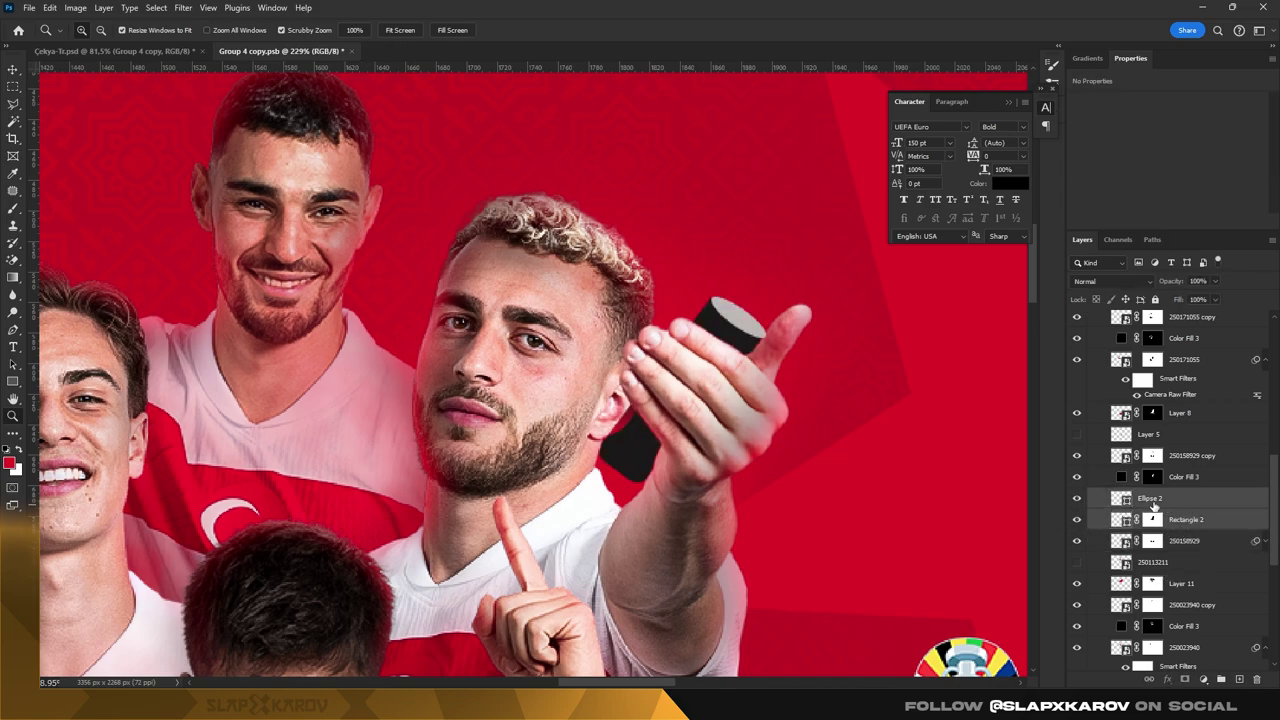
drag(1185, 519, 1202, 430)
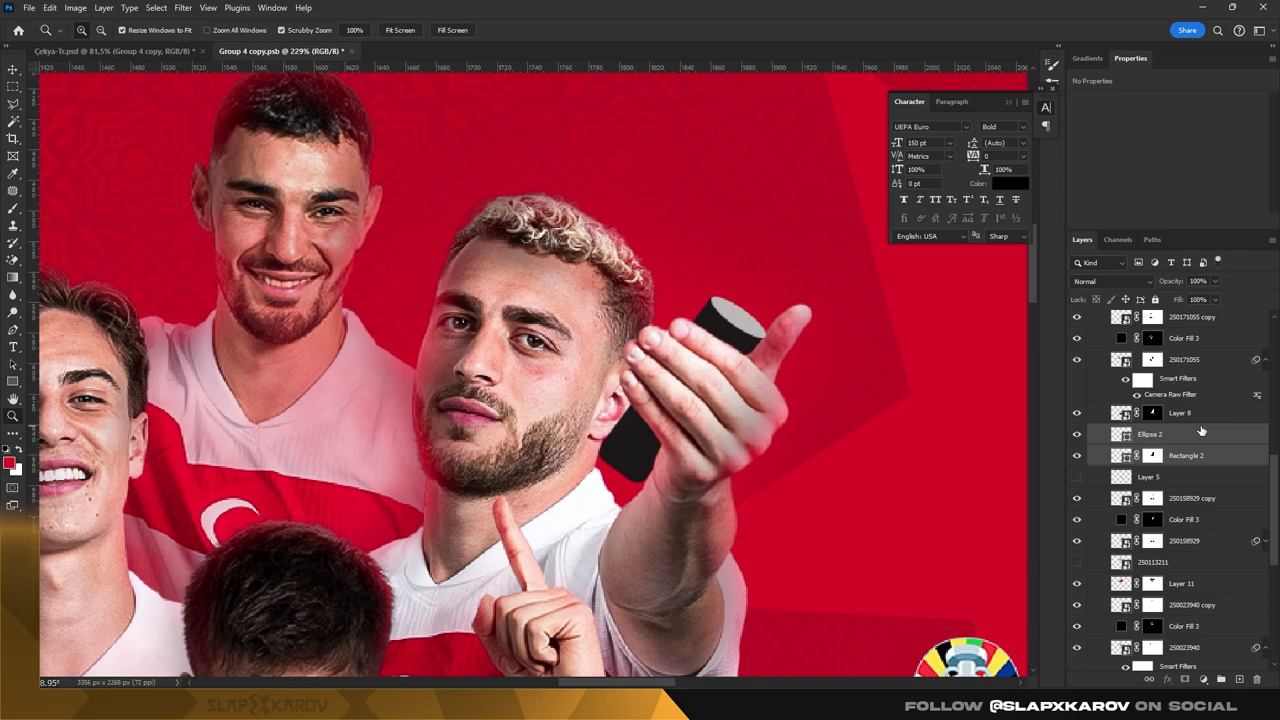
click(1218, 679)
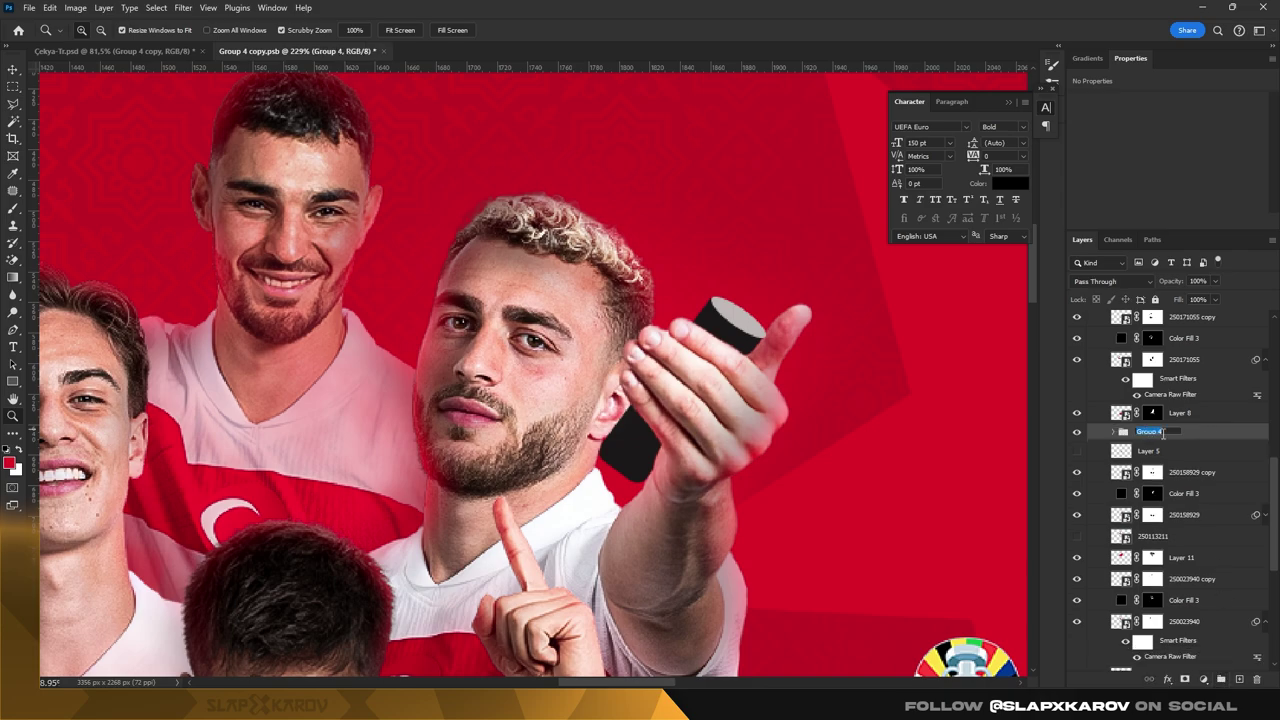
- Expand the Meşale group and select Rectangle 2's layer mask
drag(660, 346, 789, 337)
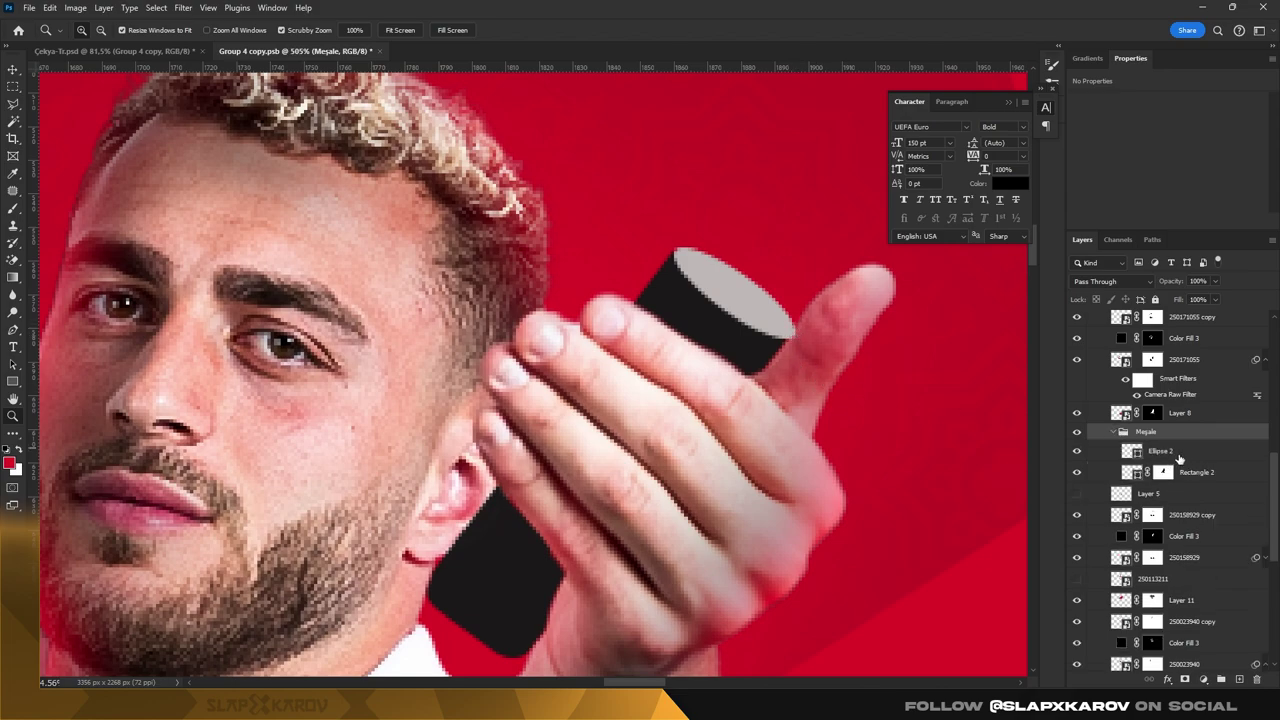
click(1117, 431)
click(1160, 451)
key(v)
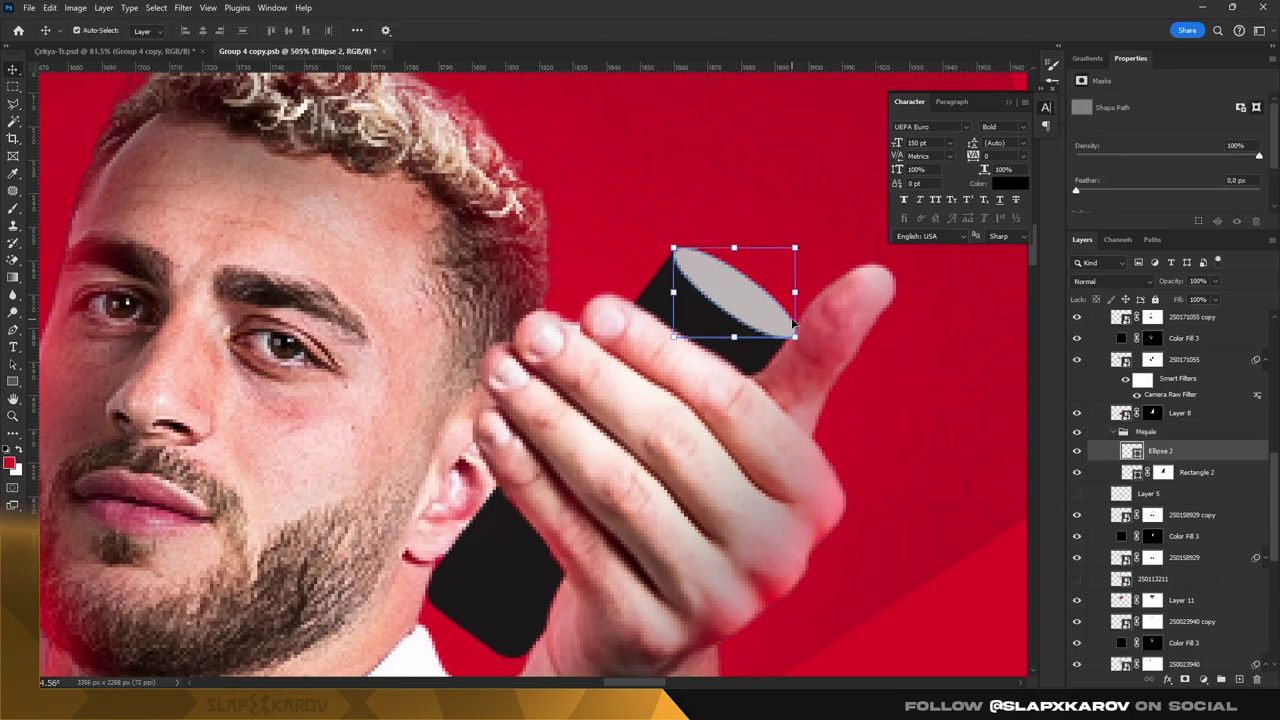
click(1150, 474)
click(1161, 473)
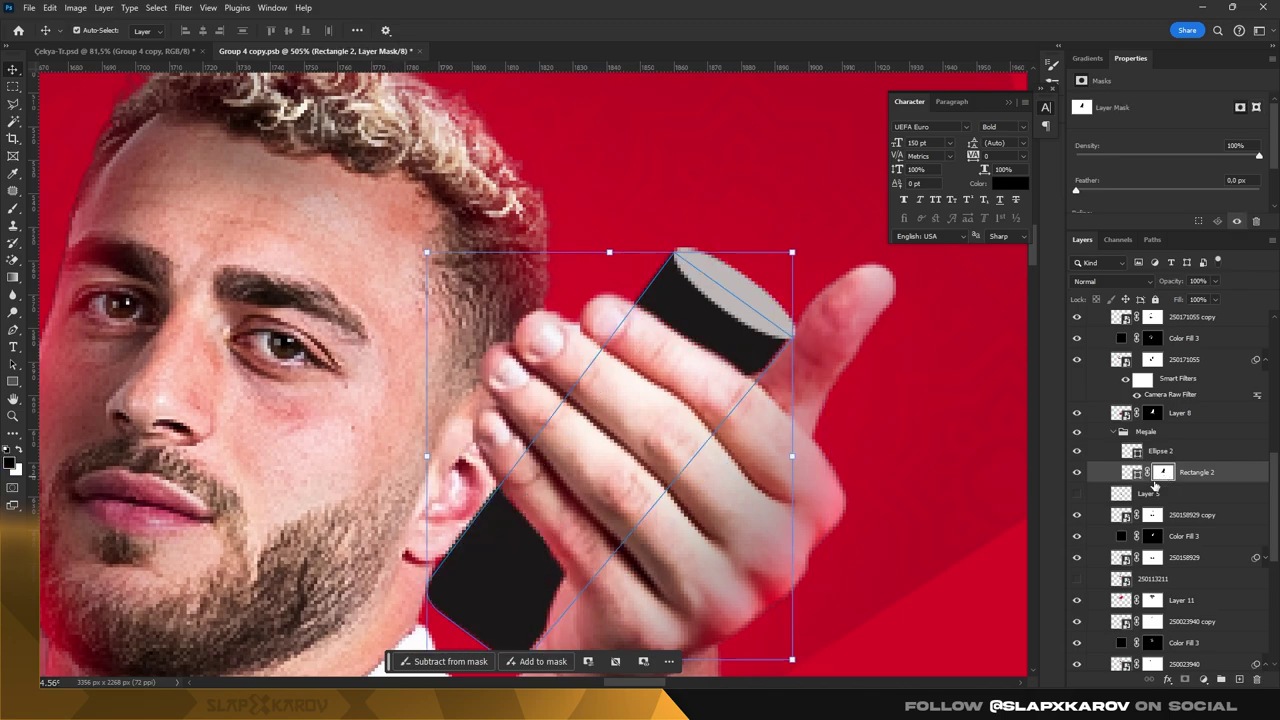
- Duplicate Rectangle 2 without its mask, and nudge the copy and the ellipse top into alignment
key(ctrl+j)
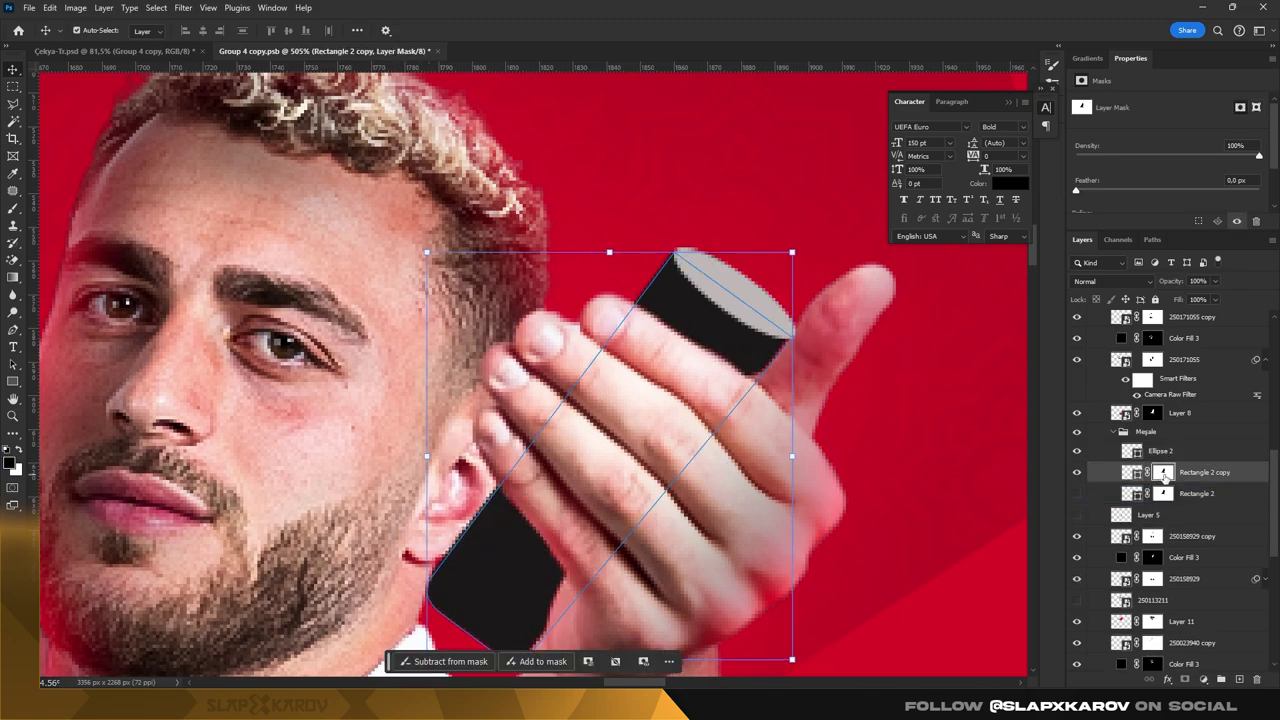
right_click(1163, 477)
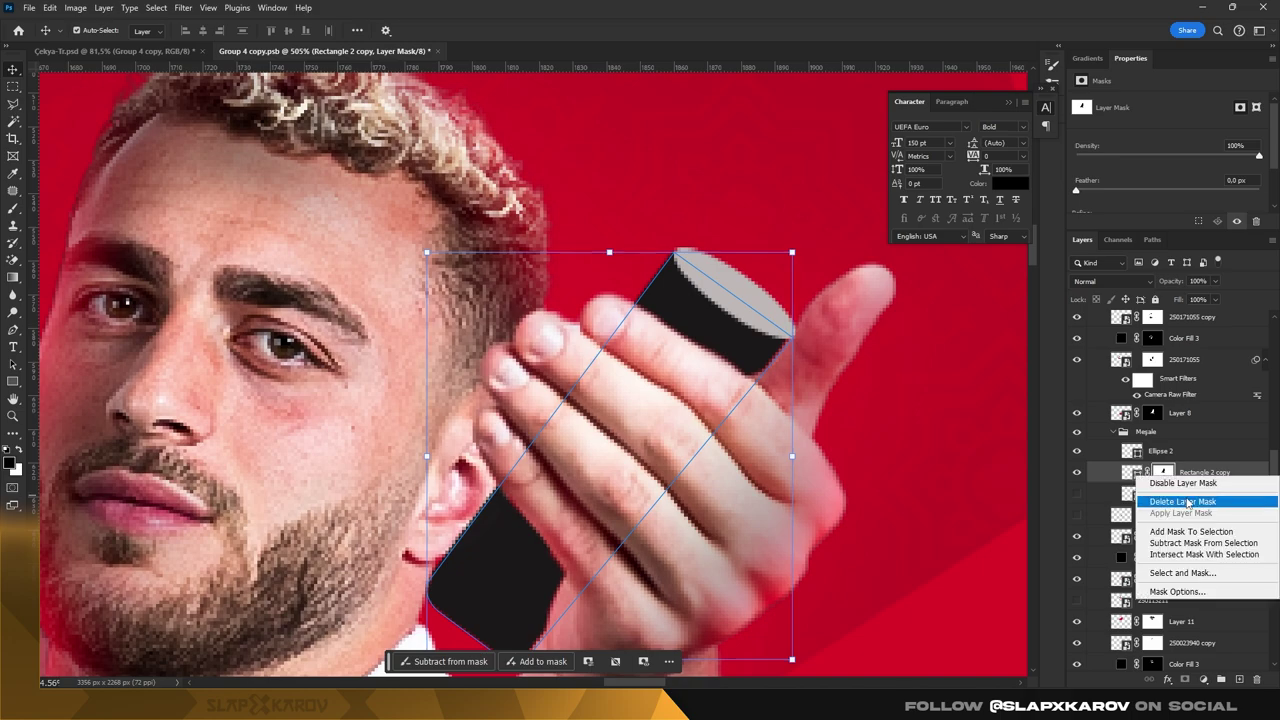
click(1190, 504)
key(Right)
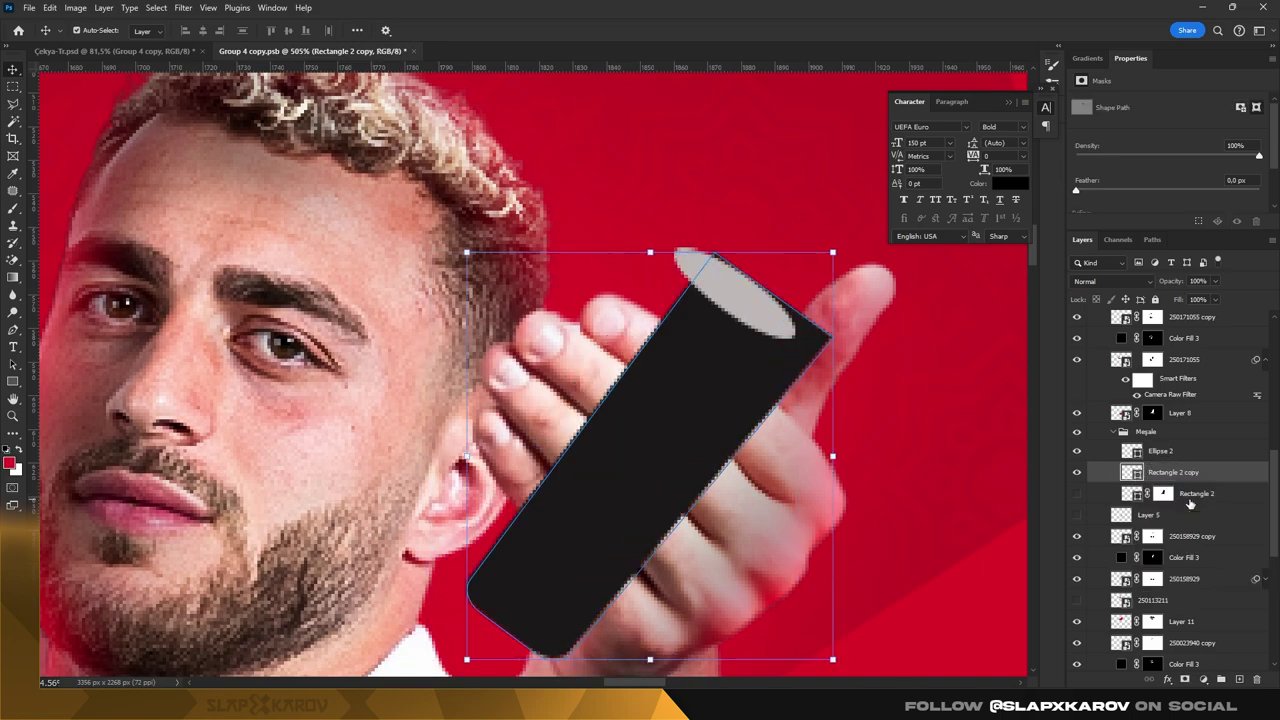
key(Right)
key(Down)
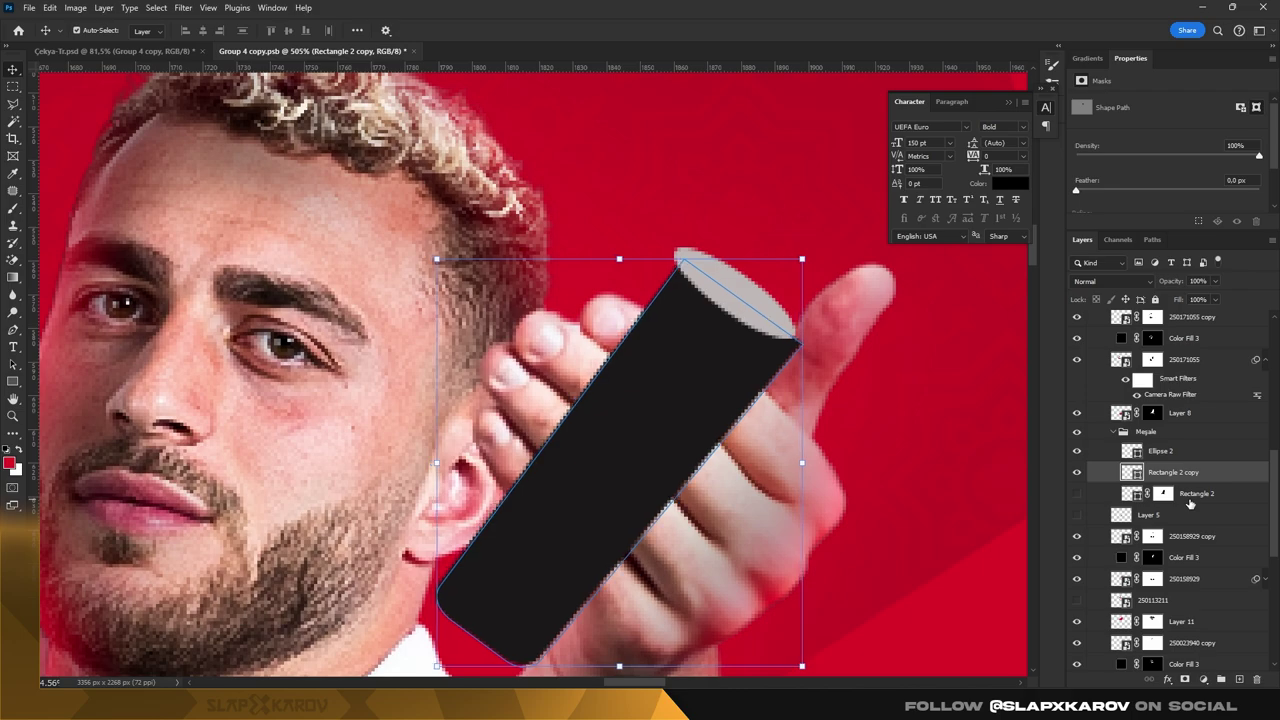
click(748, 295)
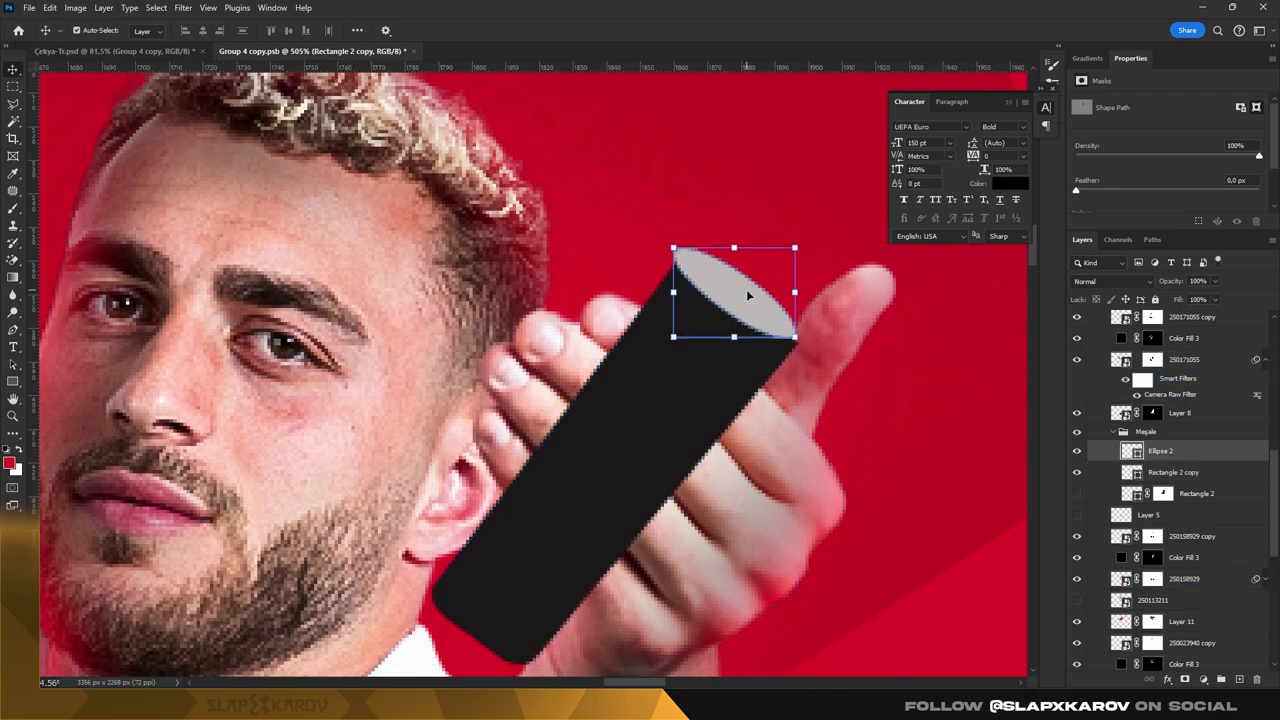
key(Down)
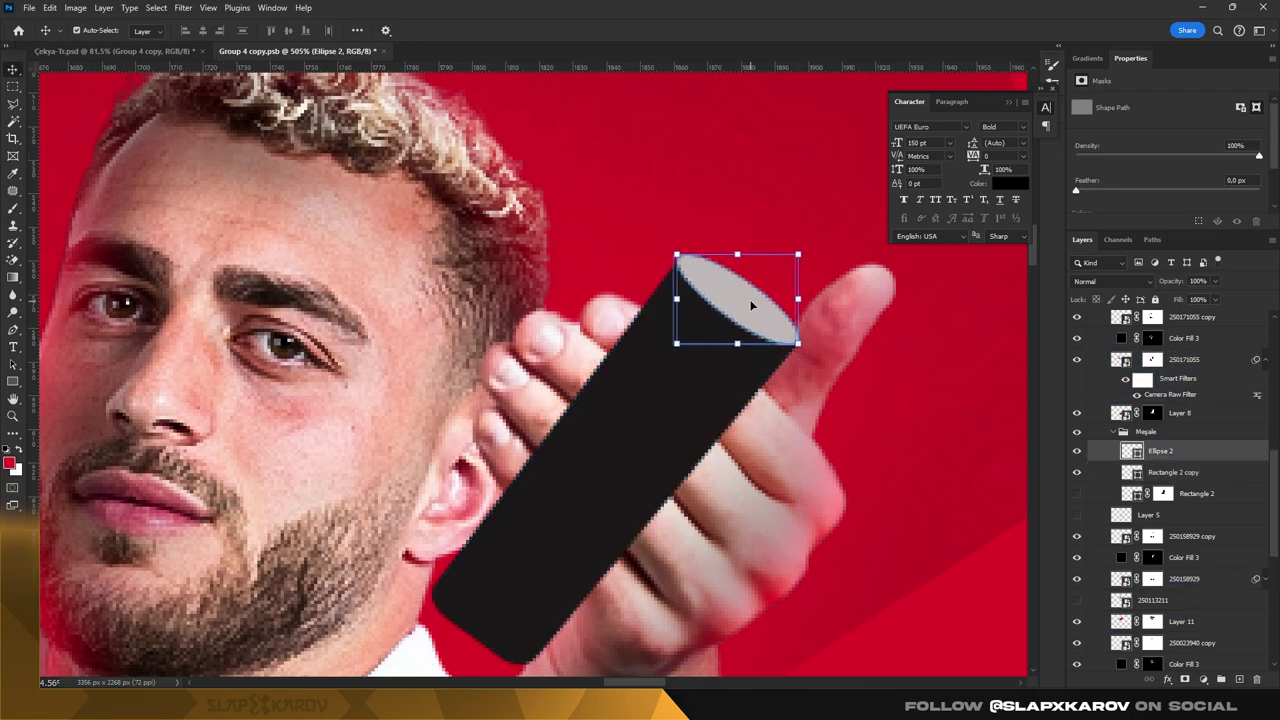
key(Right)
key(Right)
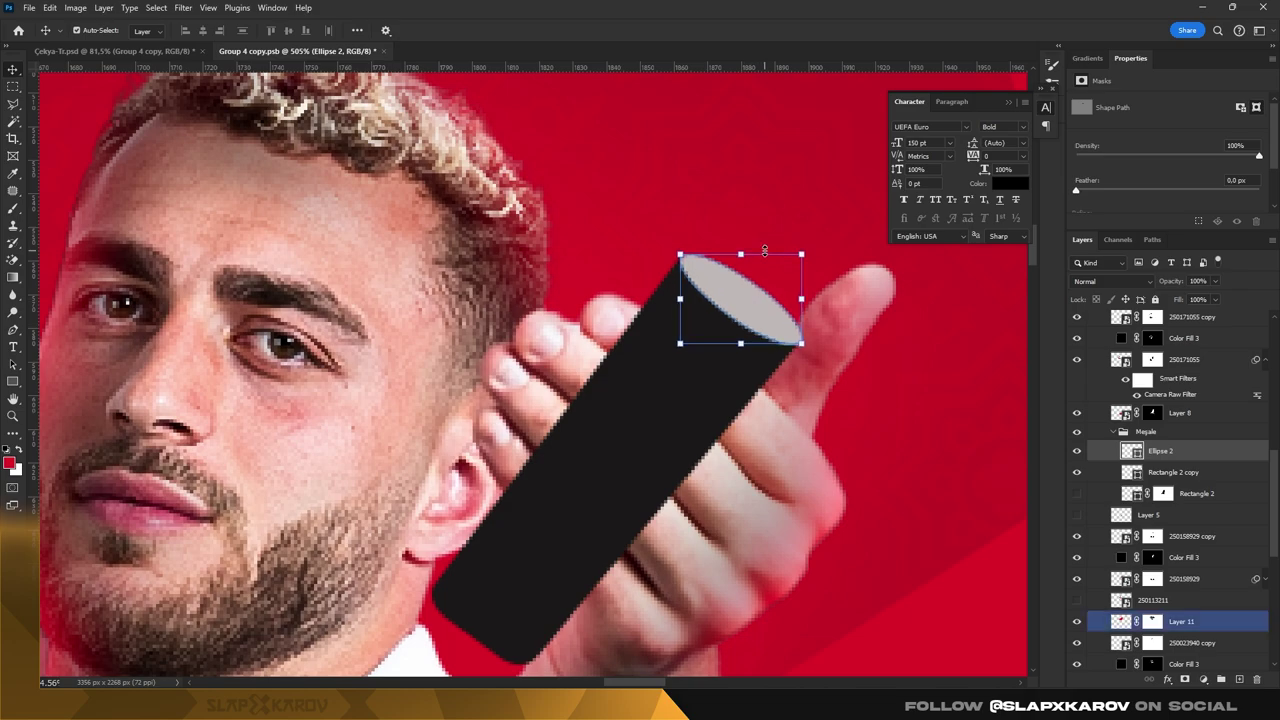
- Mask the Rectangle 2 copy with the player's outline selection
click(1190, 536)
ctrl+click(1121, 536)
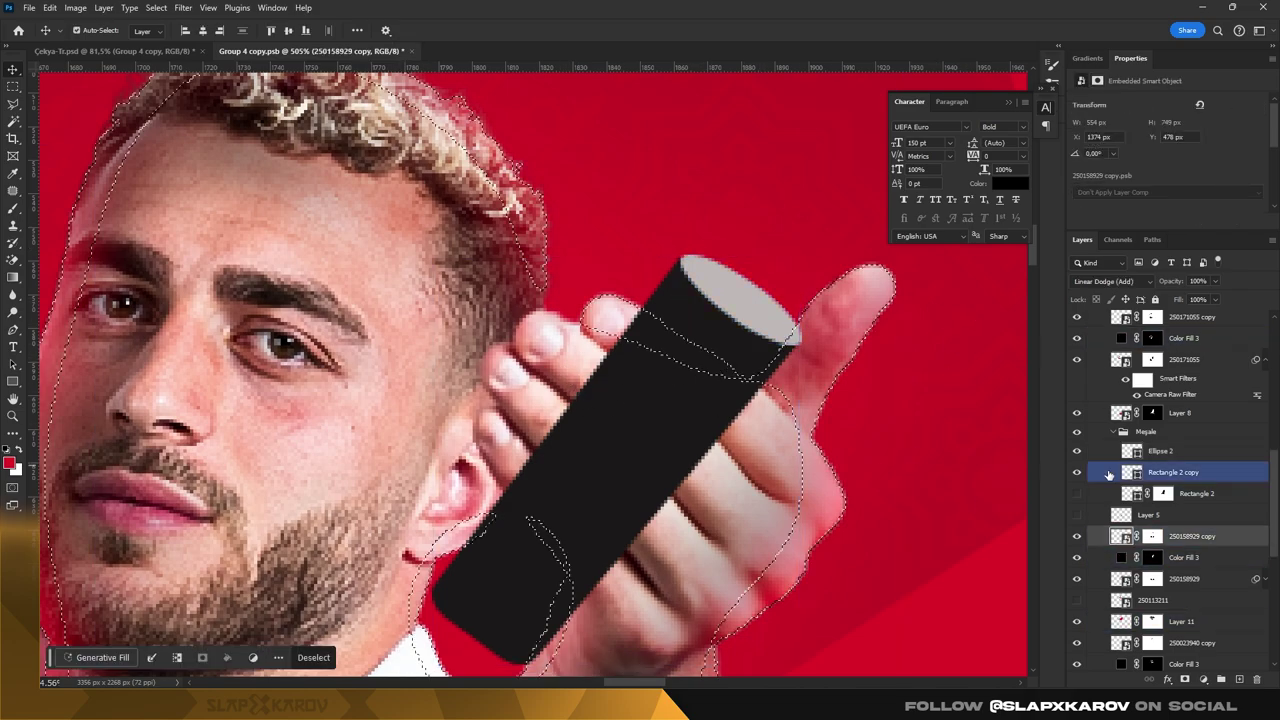
scroll(1177, 528, down, 3)
click(1093, 390)
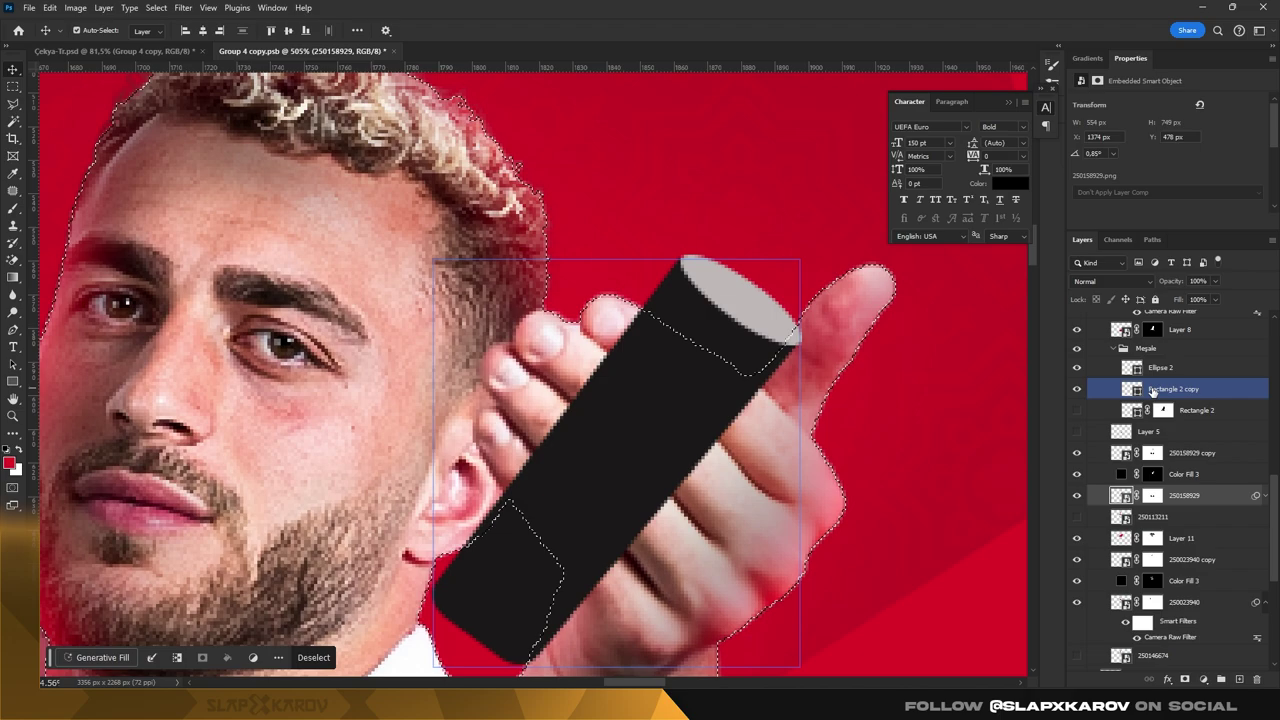
click(1077, 389)
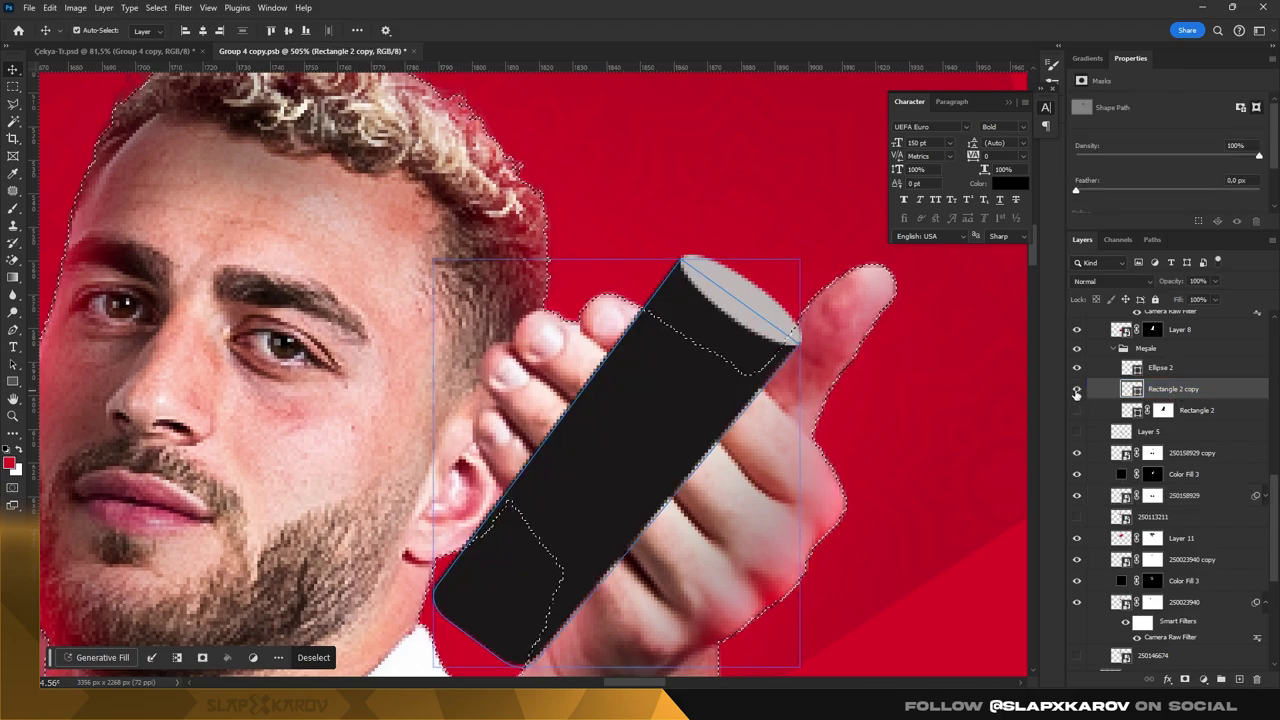
click(1187, 679)
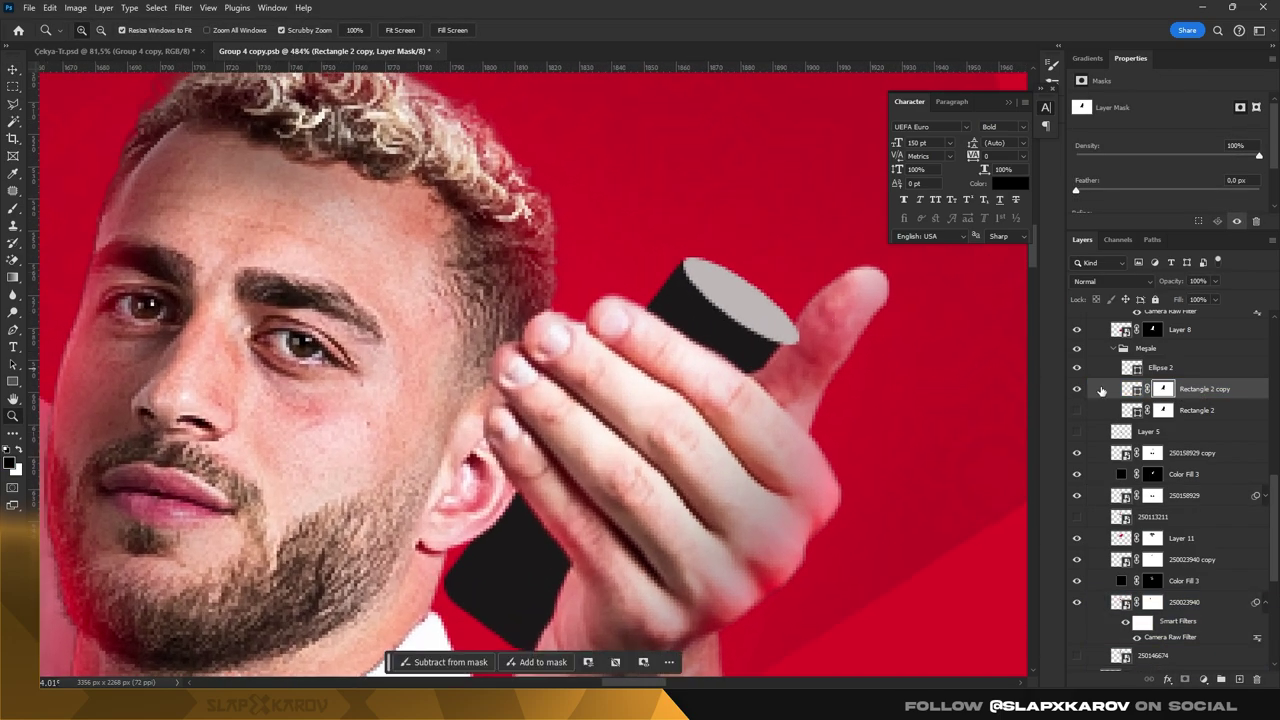
- Brush on the copy's mask so the player's fingers stay in front of the torch
key(z)
scroll(765, 360, up, 2)
scroll(770, 370, up, 2)
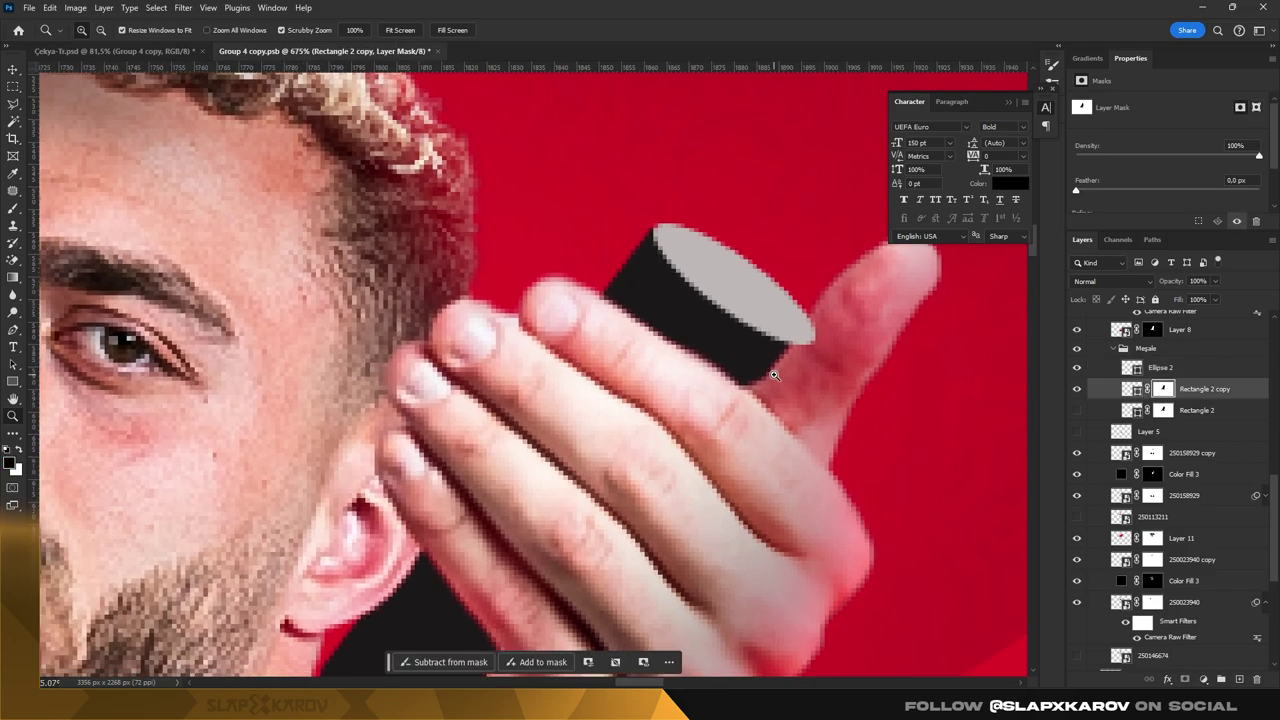
click(20, 207)
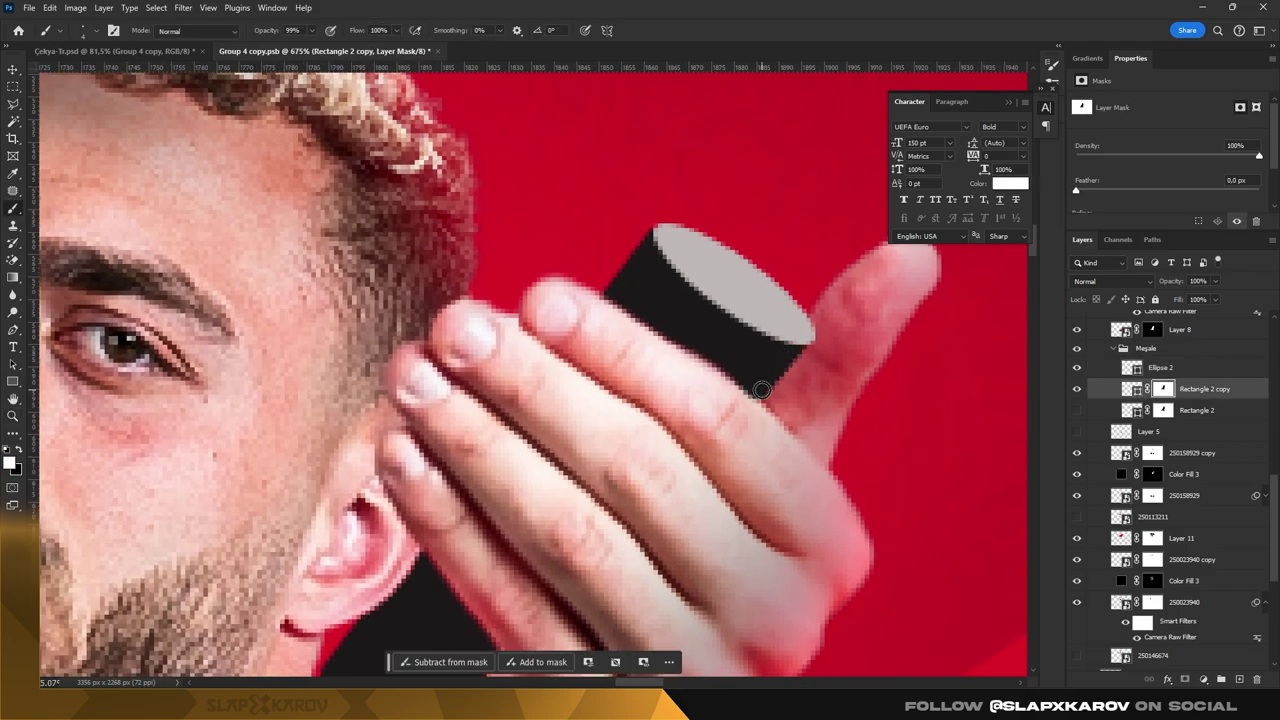
scroll(606, 317, down, 3)
scroll(420, 400, down, 2)
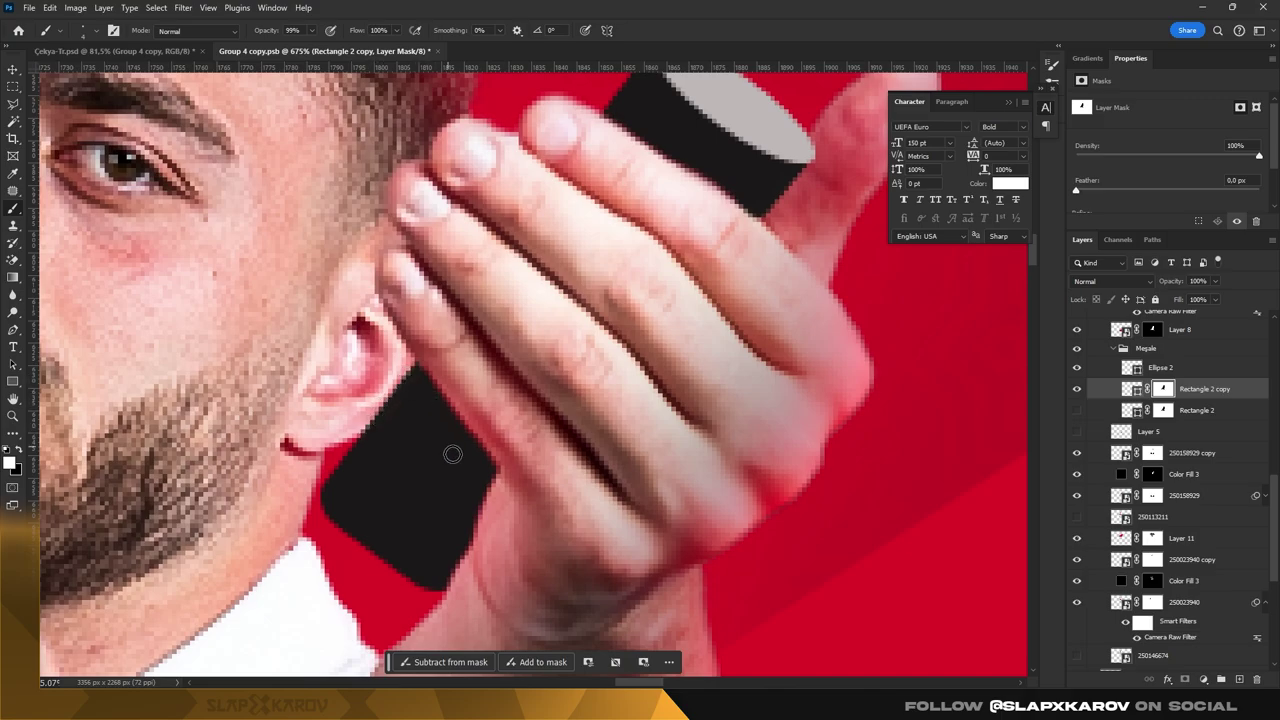
scroll(468, 479, down, 1)
key(z)
scroll(460, 420, down, 5)
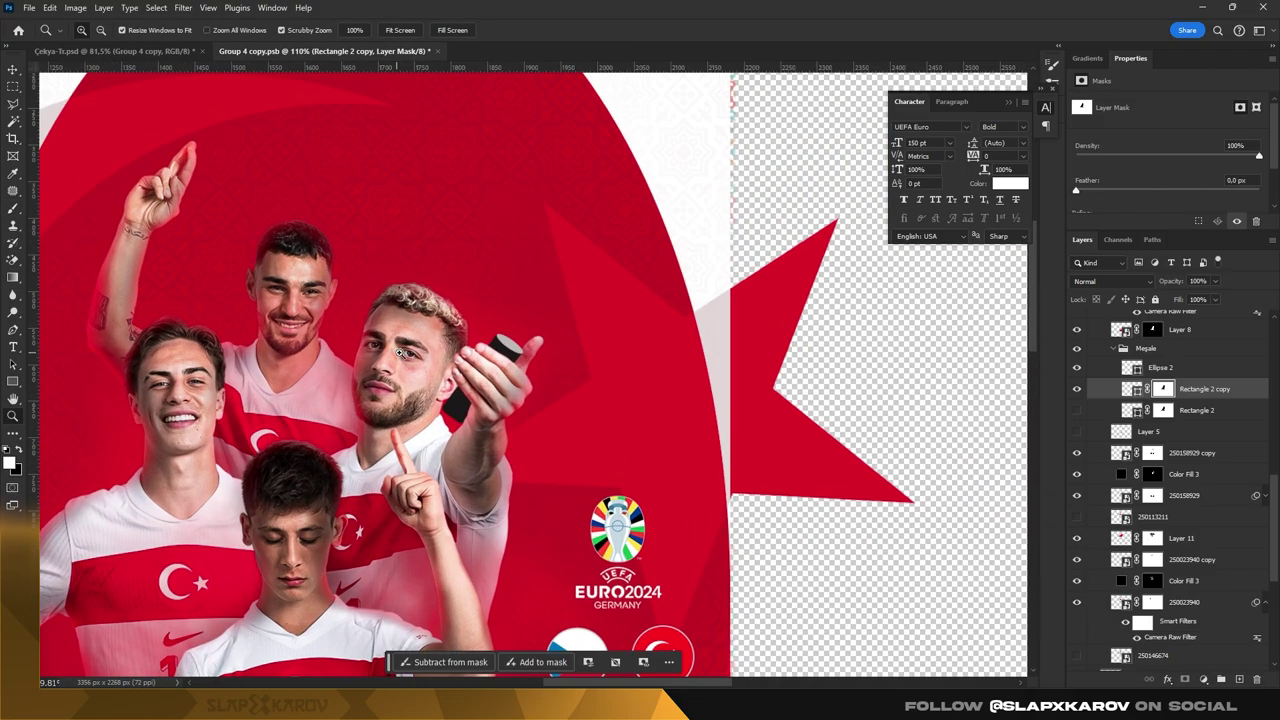
scroll(488, 335, down, 3)
scroll(488, 335, up, 6)
scroll(488, 335, up, 2)
- Transform the Ellipse 2 top and set the Rectangle 2 copy's fill to white
click(1137, 368)
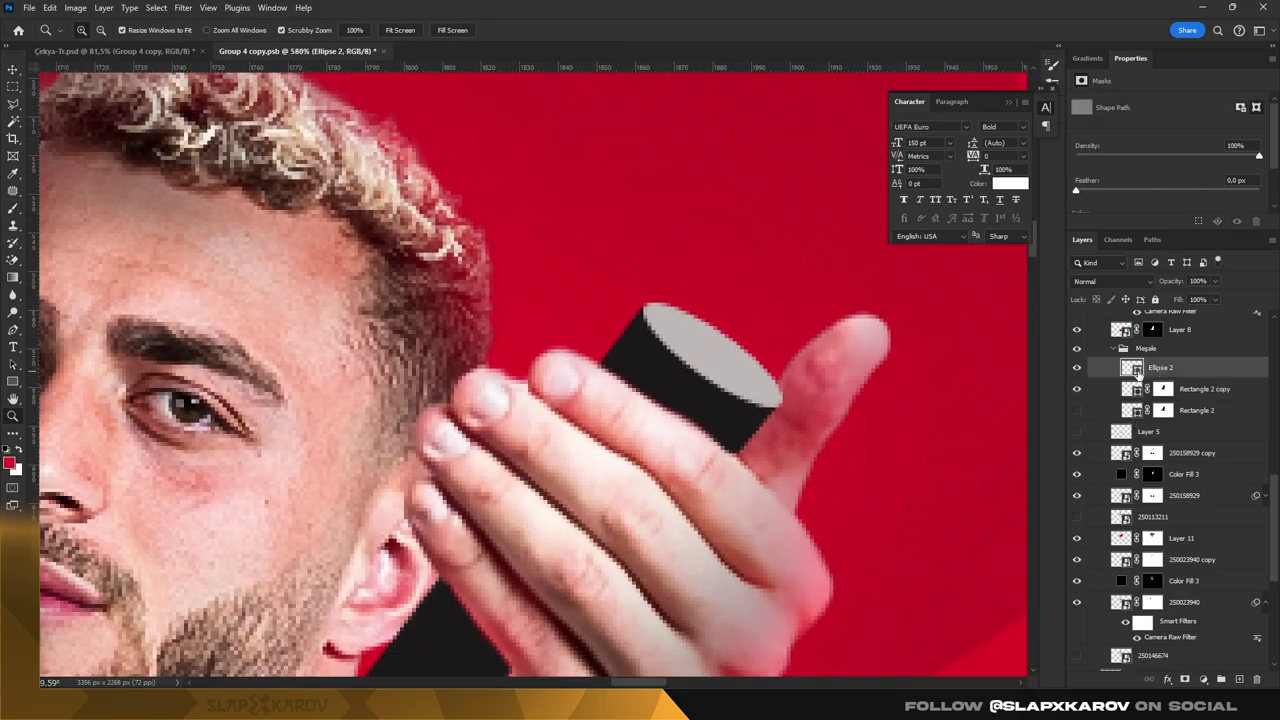
key(ctrl+t)
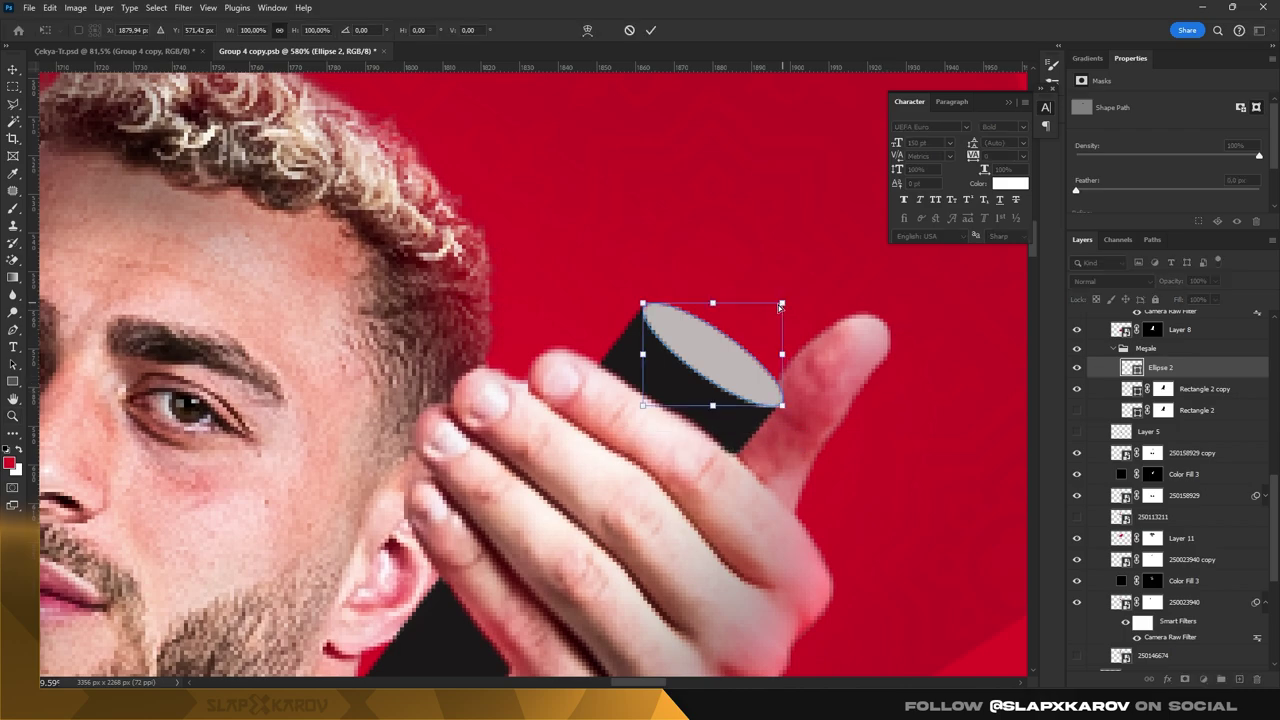
key(Return)
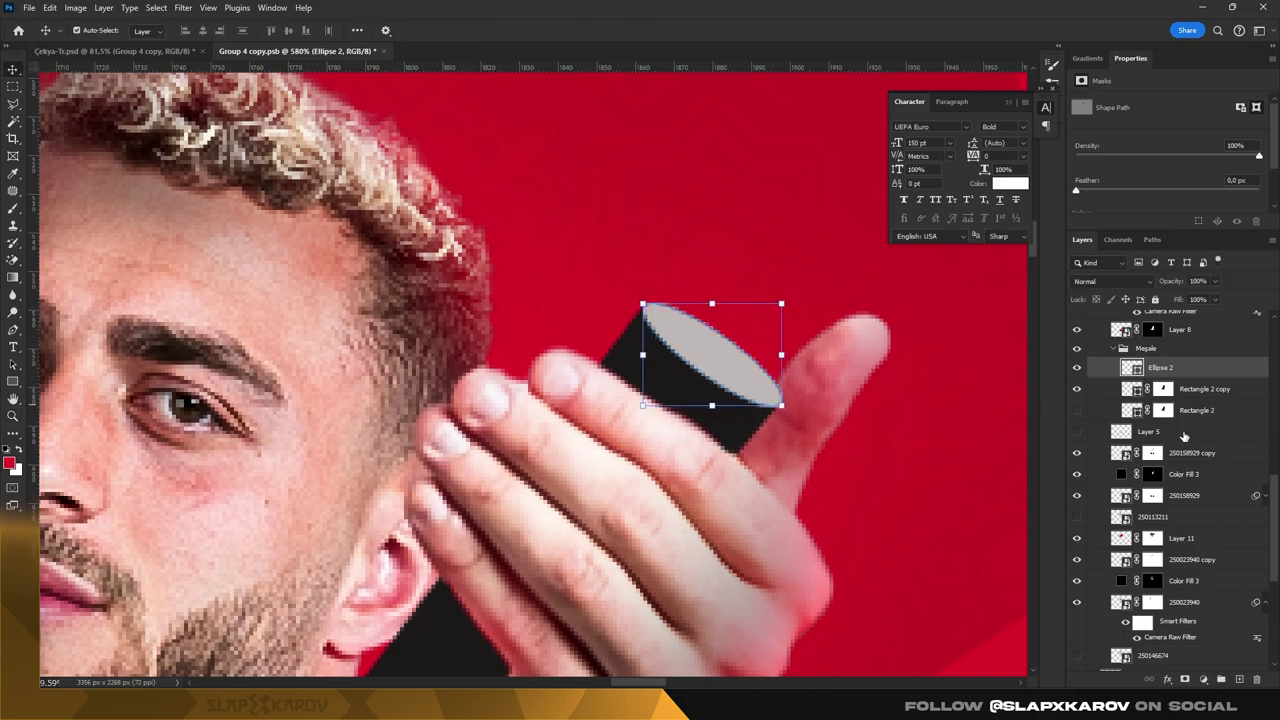
key(alt+bracketleft)
scroll(752, 392, down, 3)
double_click(1133, 389)
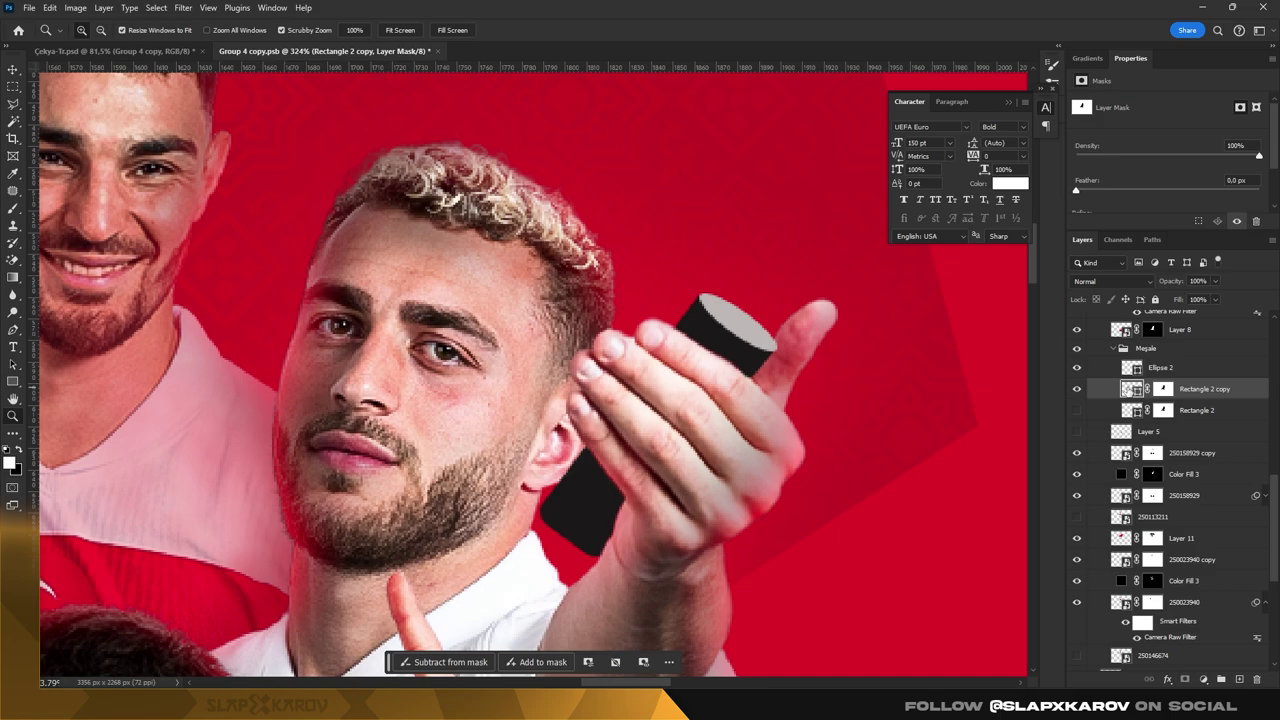
drag(838, 340, 808, 298)
- Confirm the white fill and add a new layer clipped to the bottle shape
click(1135, 317)
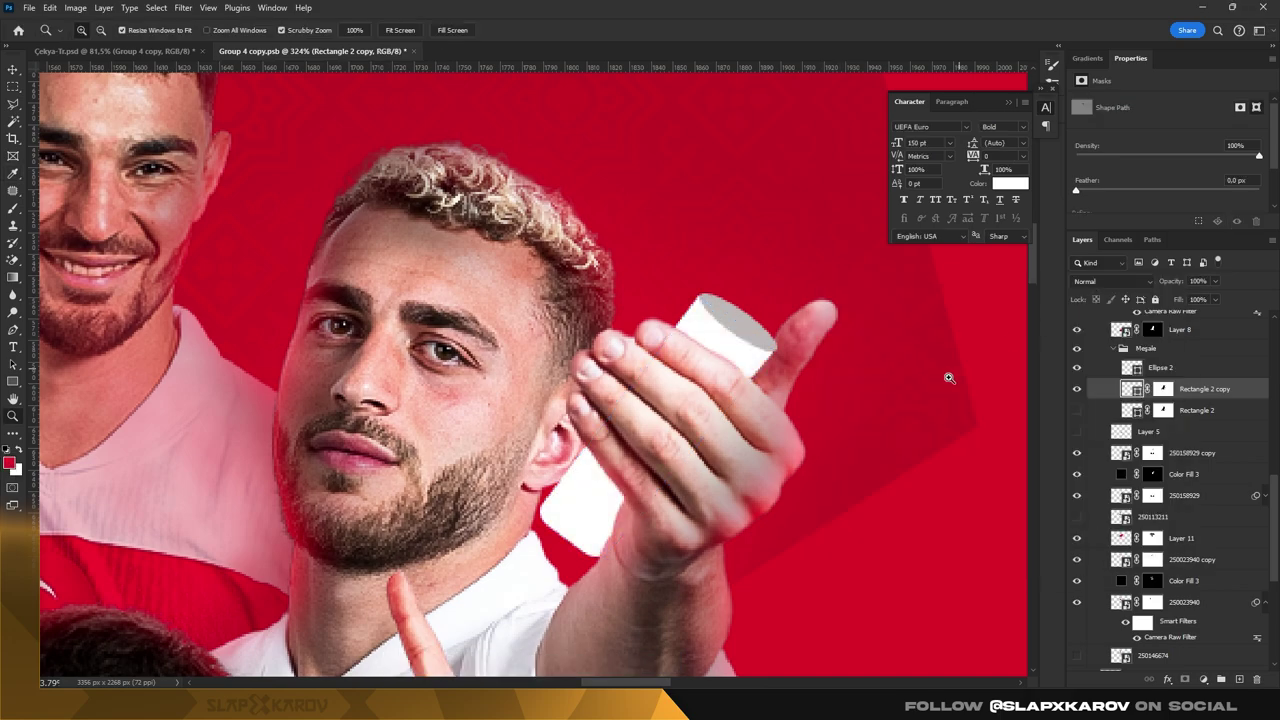
ctrl+click(1133, 389)
key(ctrl+shift+alt+n)
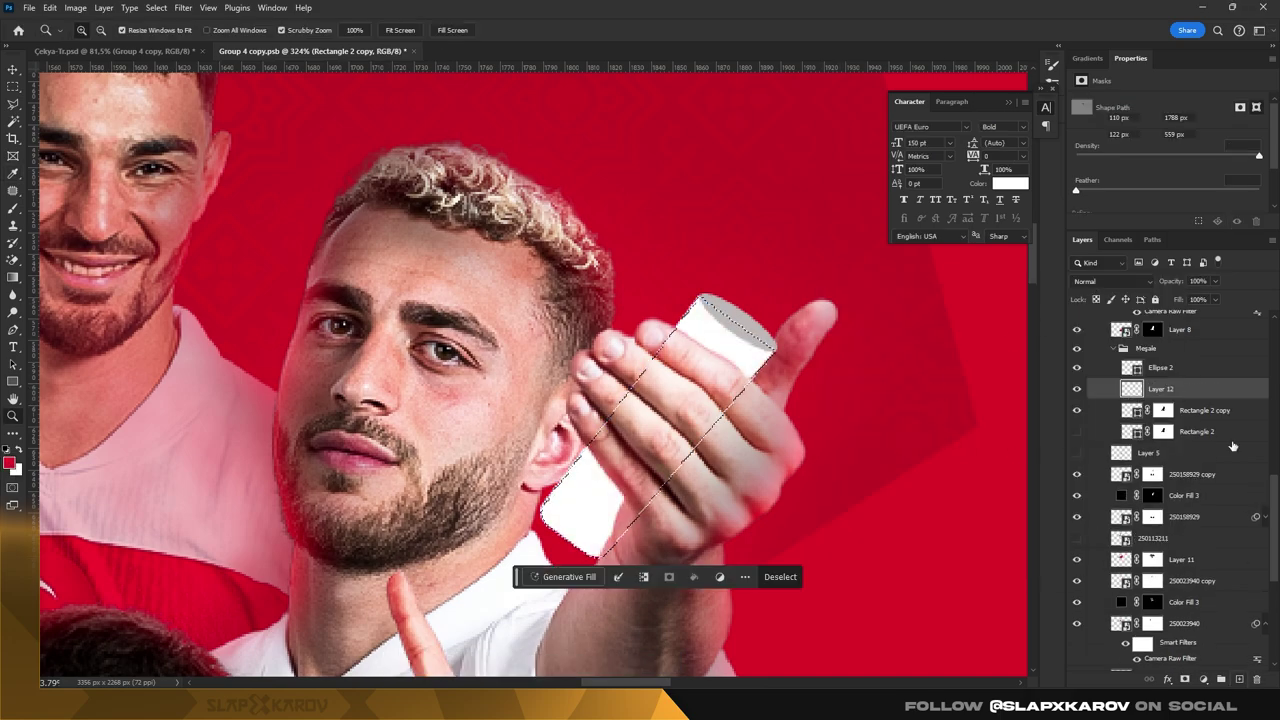
right_click(1168, 389)
click(1165, 364)
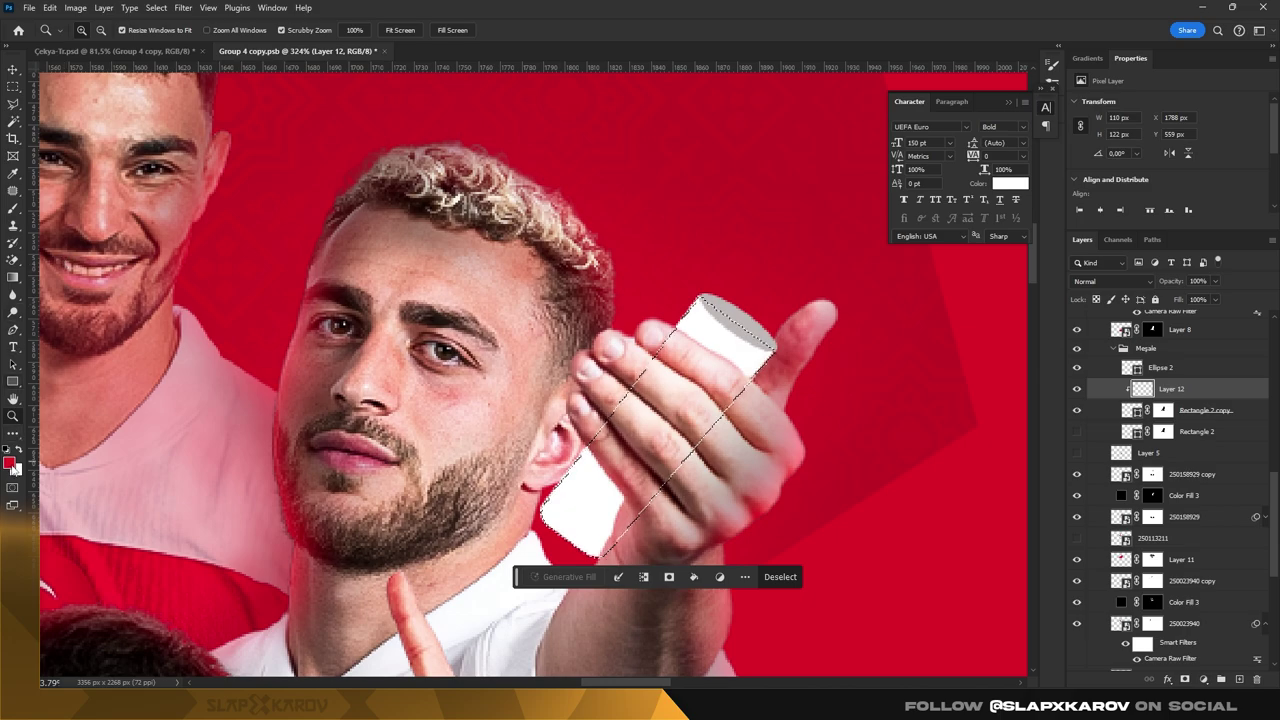
- Shade the bottle's top light grey with a Soft Round brush
click(716, 333)
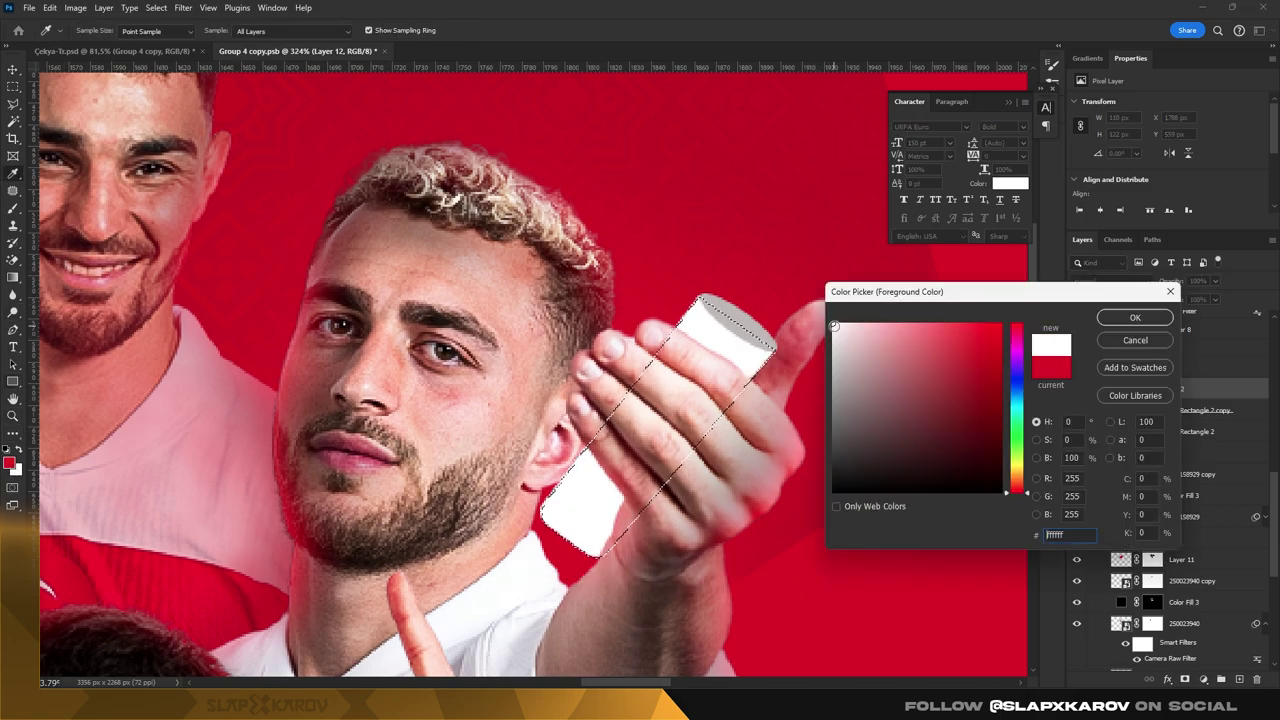
drag(834, 330, 833, 341)
click(1135, 320)
key(b)
right_click(726, 287)
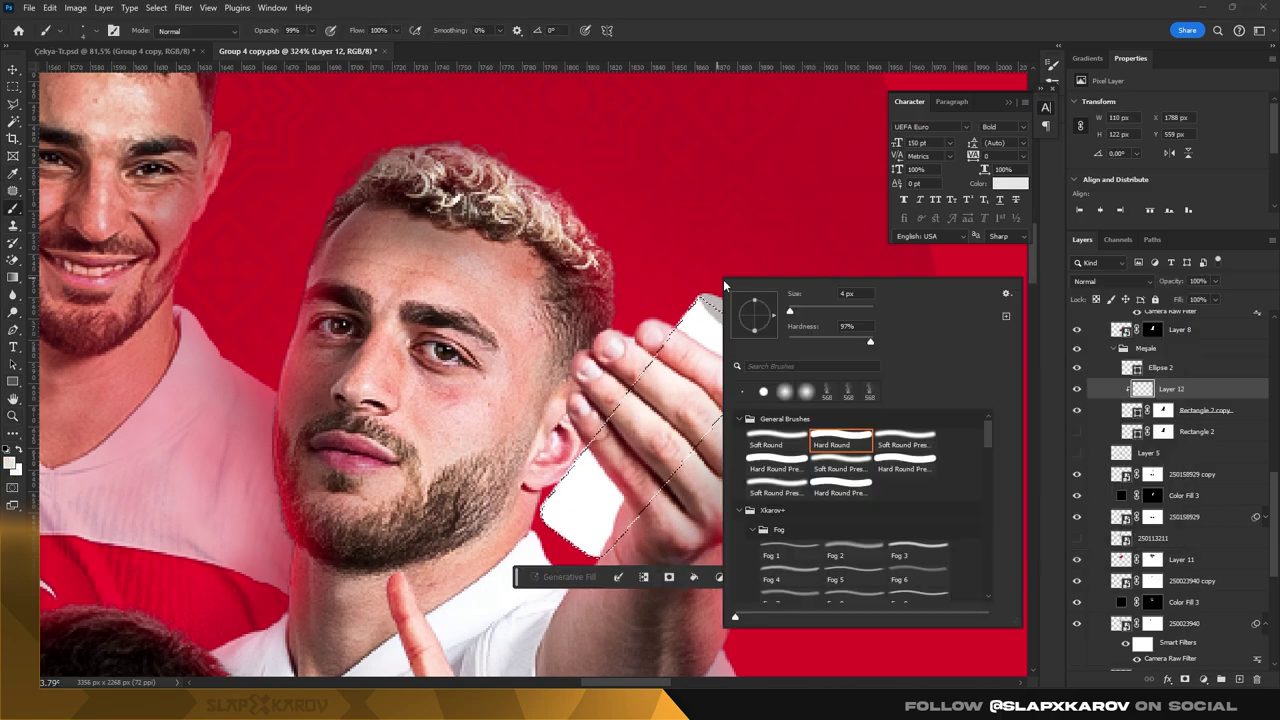
double_click(768, 441)
drag(765, 340, 696, 278)
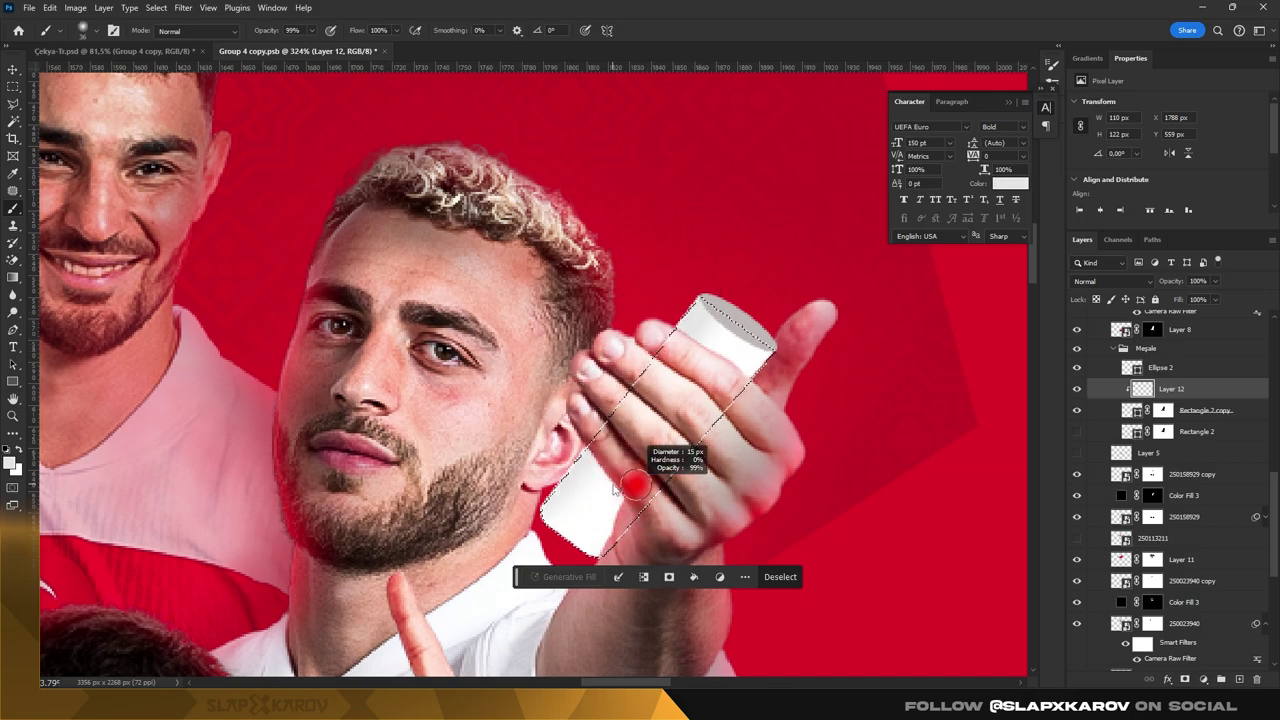
scroll(603, 546, down, 2)
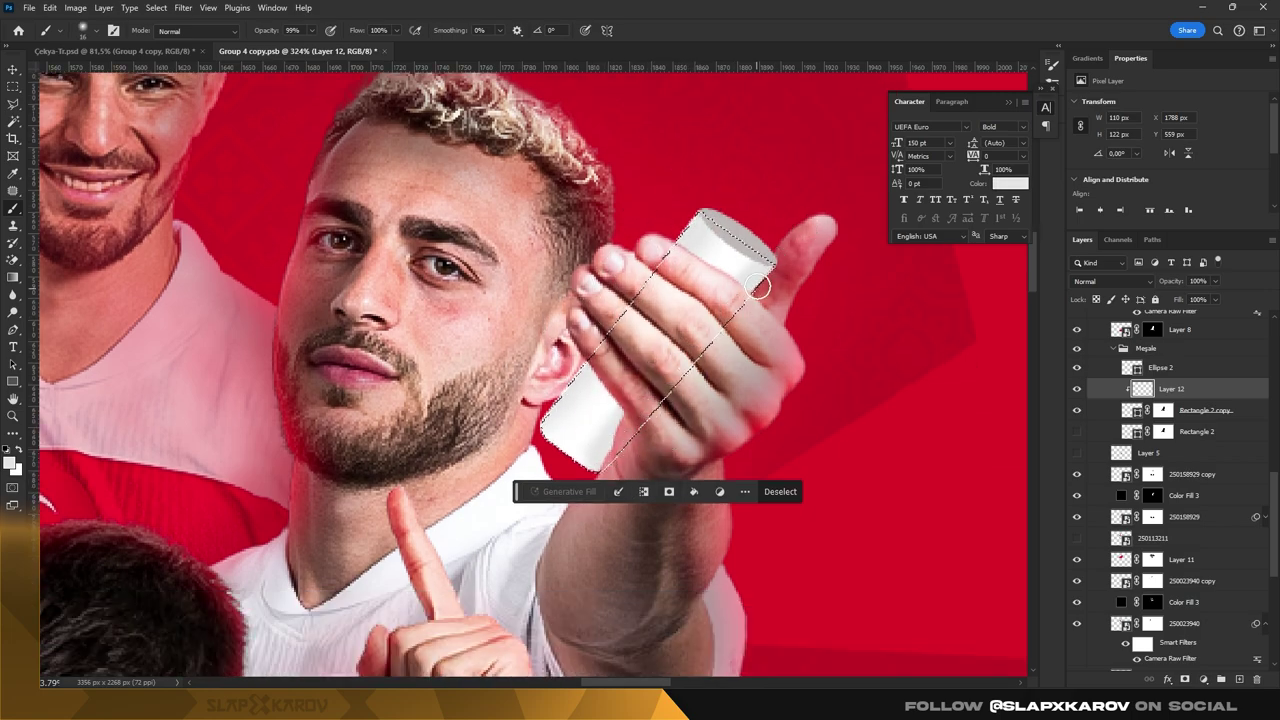
drag(731, 229, 722, 236)
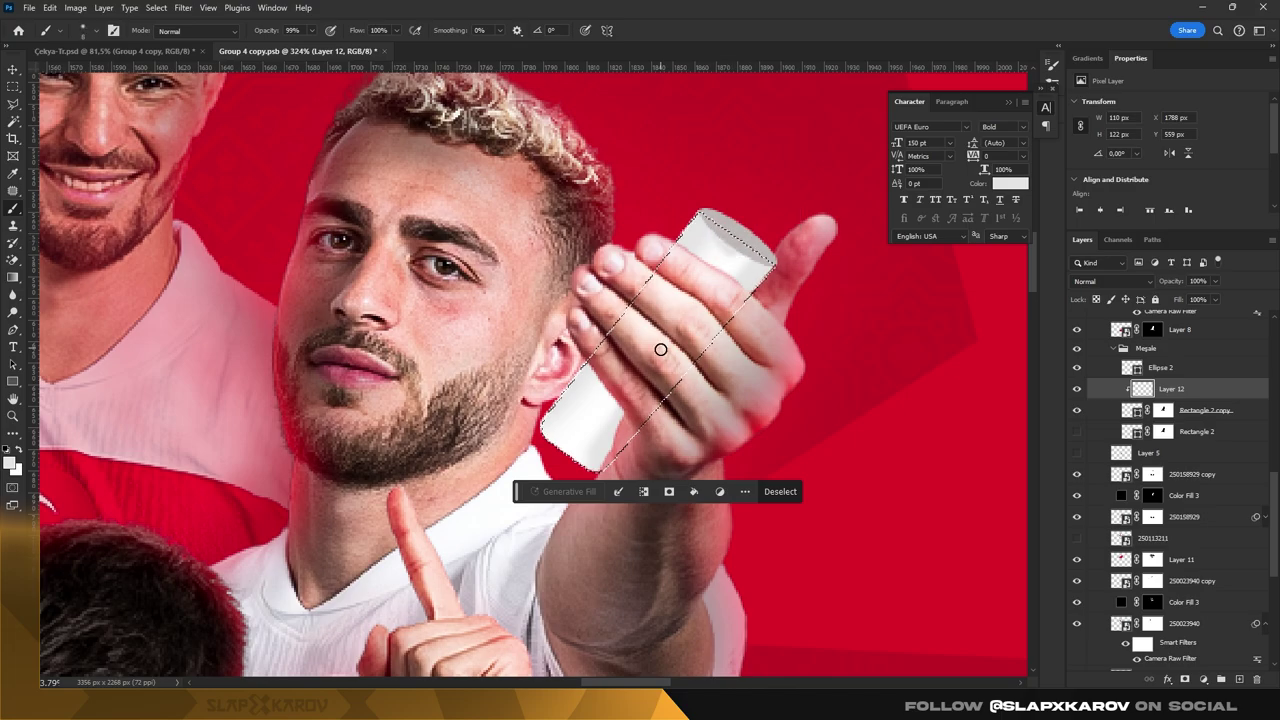
key(bracketright)
key(bracketright)
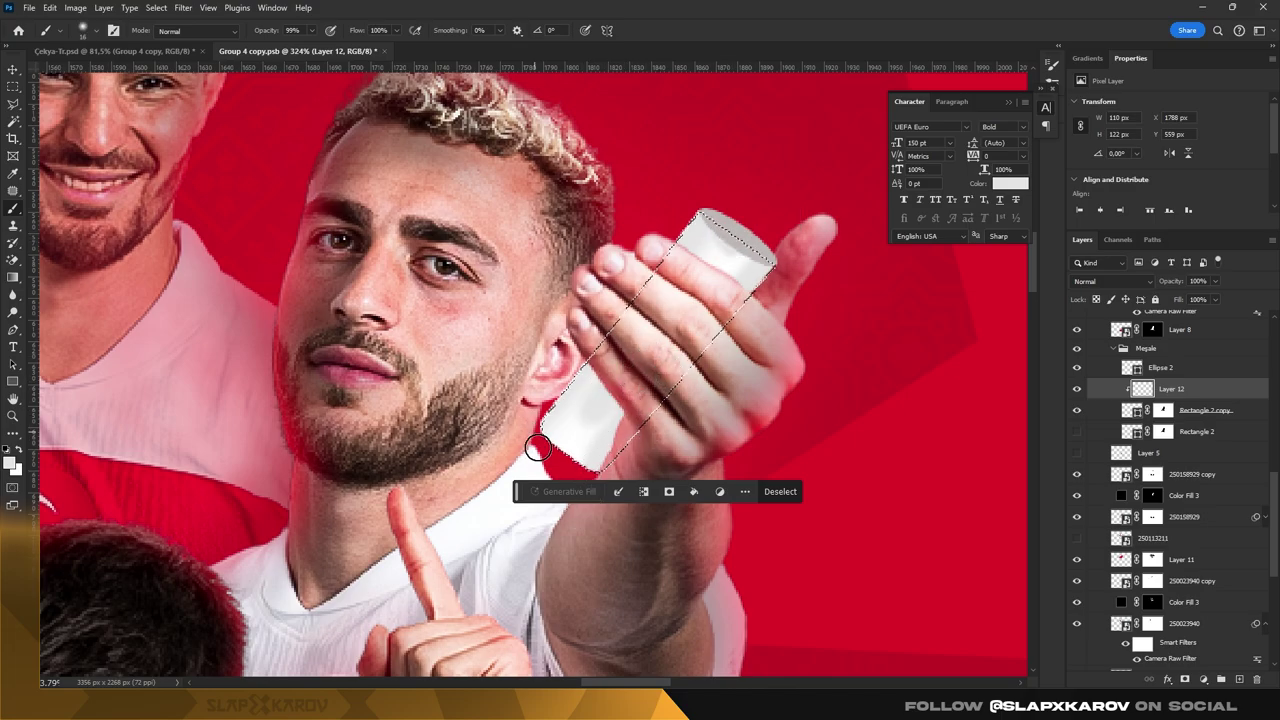
- Zoom into the bottle's lower end and add Layer 13 clipped to Layer 12
key(z)
drag(534, 432, 640, 432)
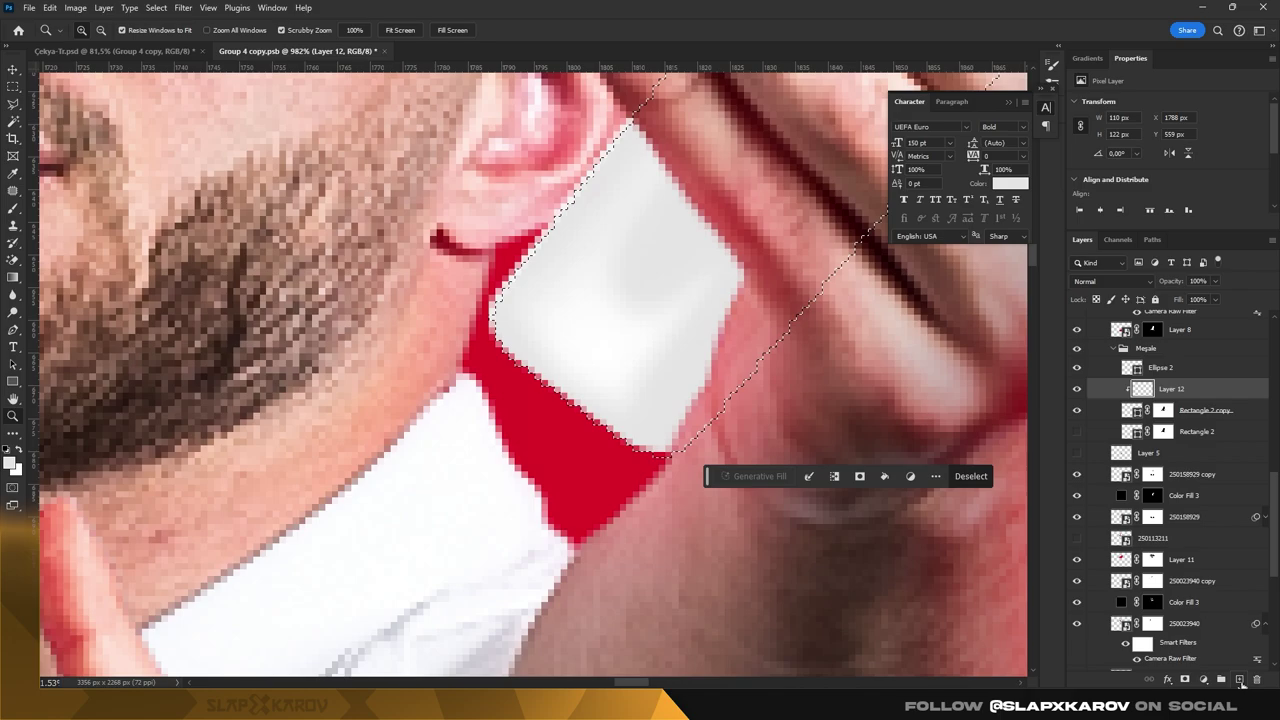
key(ctrl+shift+alt+n)
right_click(1190, 396)
click(1150, 332)
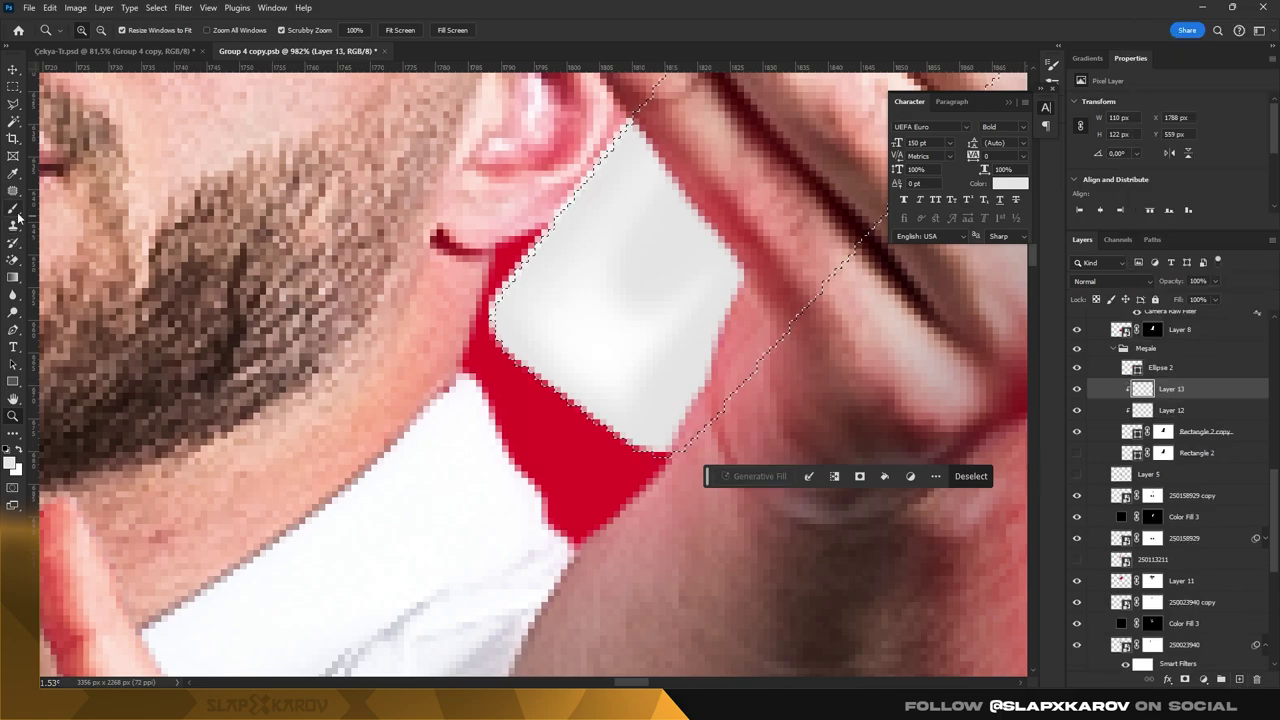
- Paint a grey shadow along the bottle's lower edge on Layer 13
key(b)
click(12, 459)
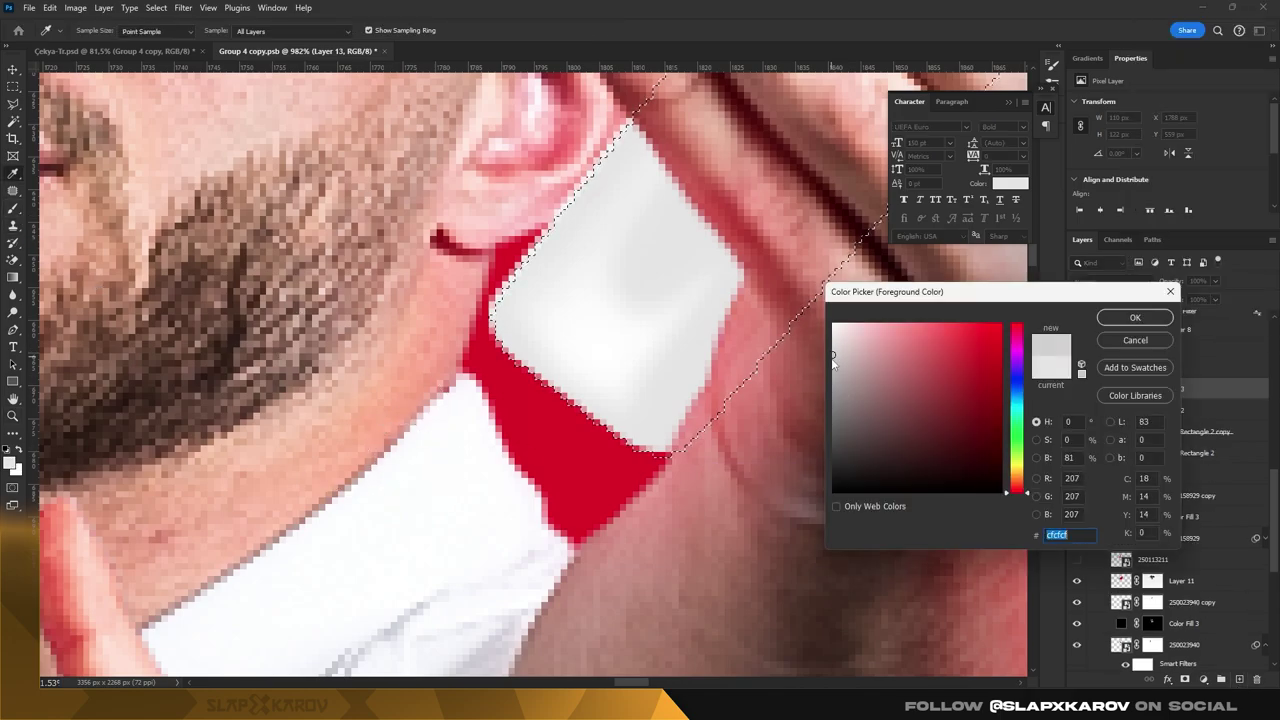
click(1134, 317)
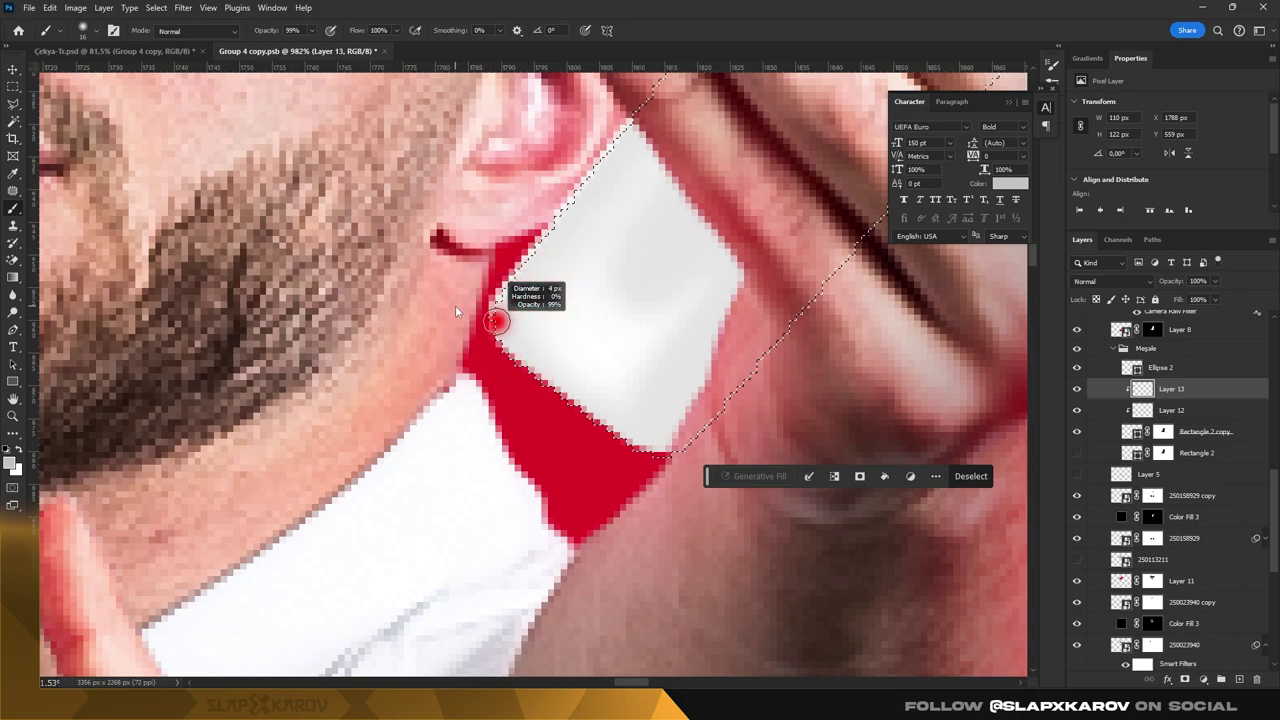
drag(491, 332, 571, 380)
key(ctrl+z)
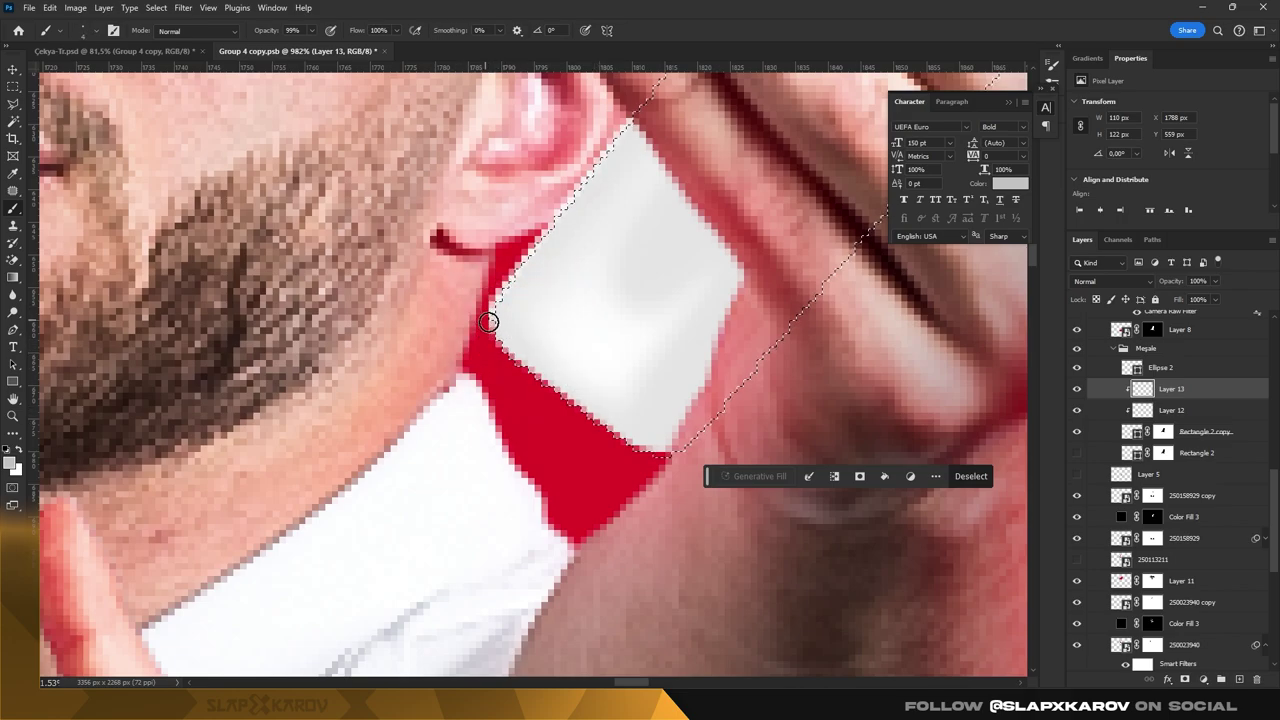
drag(491, 323, 622, 421)
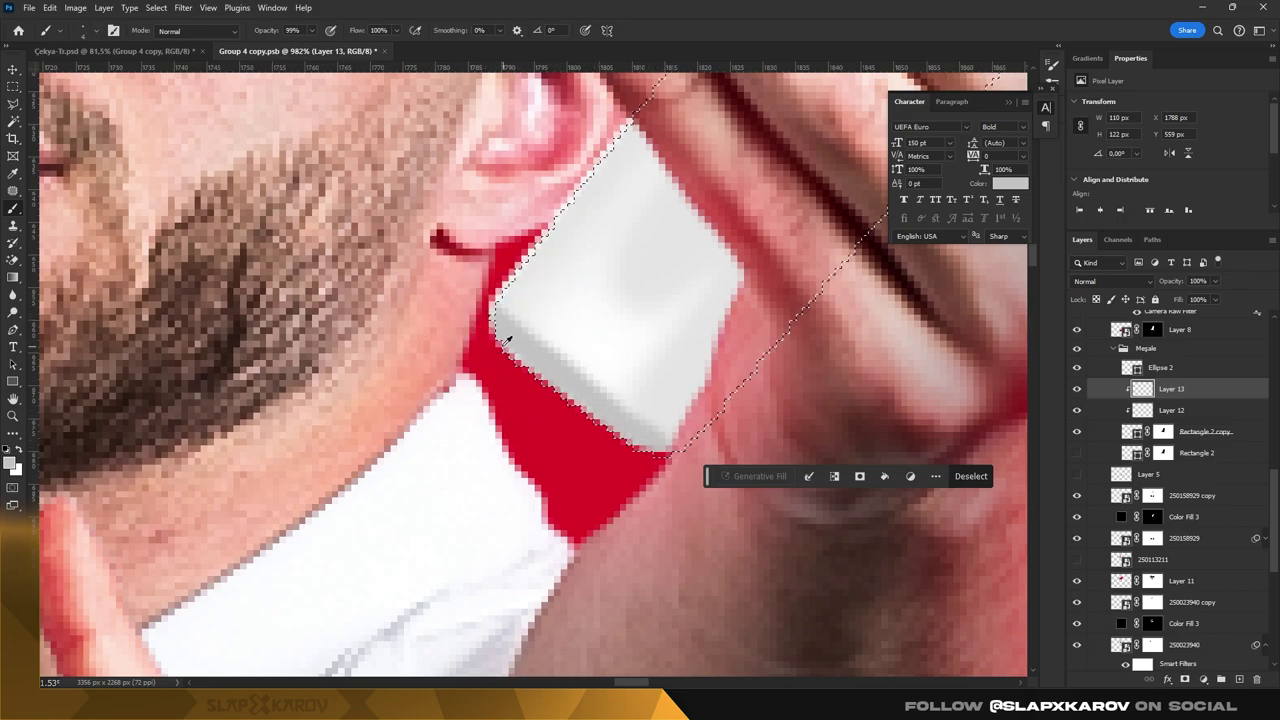
key(x)
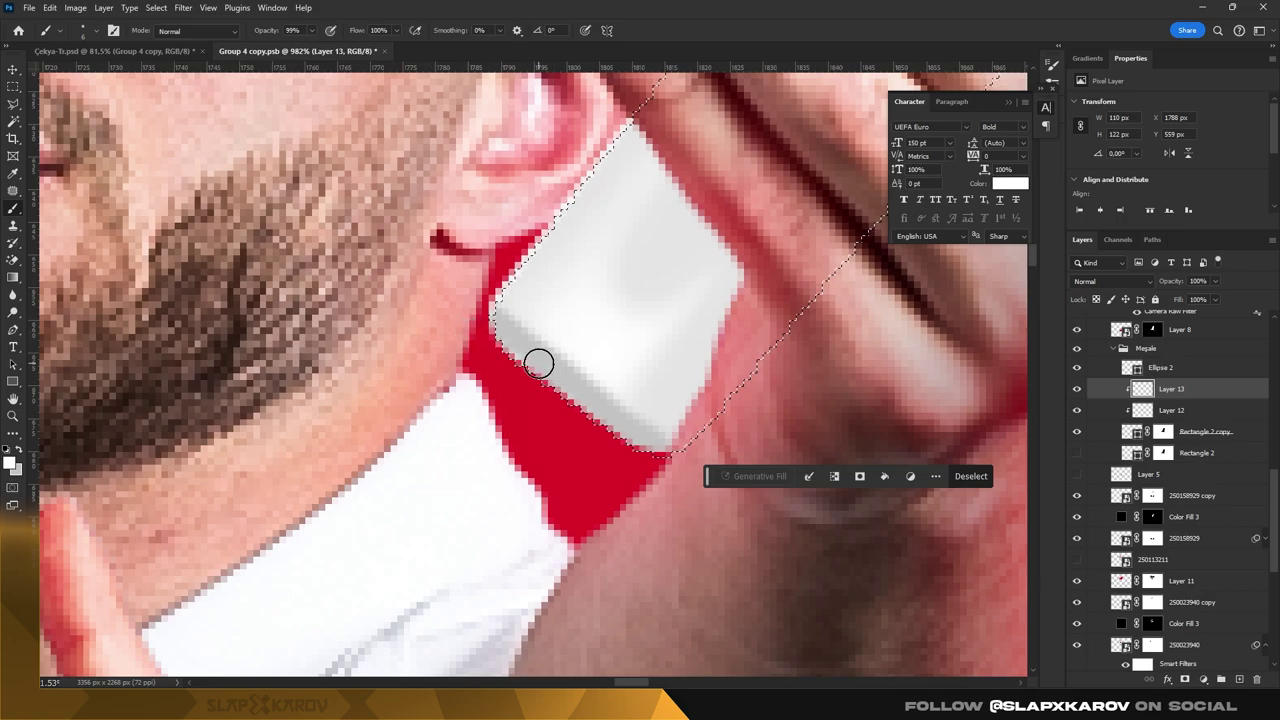
mouse_move(534, 363)
mouse_down()
mouse_move(489, 331)
mouse_move(617, 418)
mouse_move(506, 325)
mouse_move(634, 446)
mouse_up()
- Add a layer mask to Layer 13 and zoom around to inspect the shading
click(1184, 679)
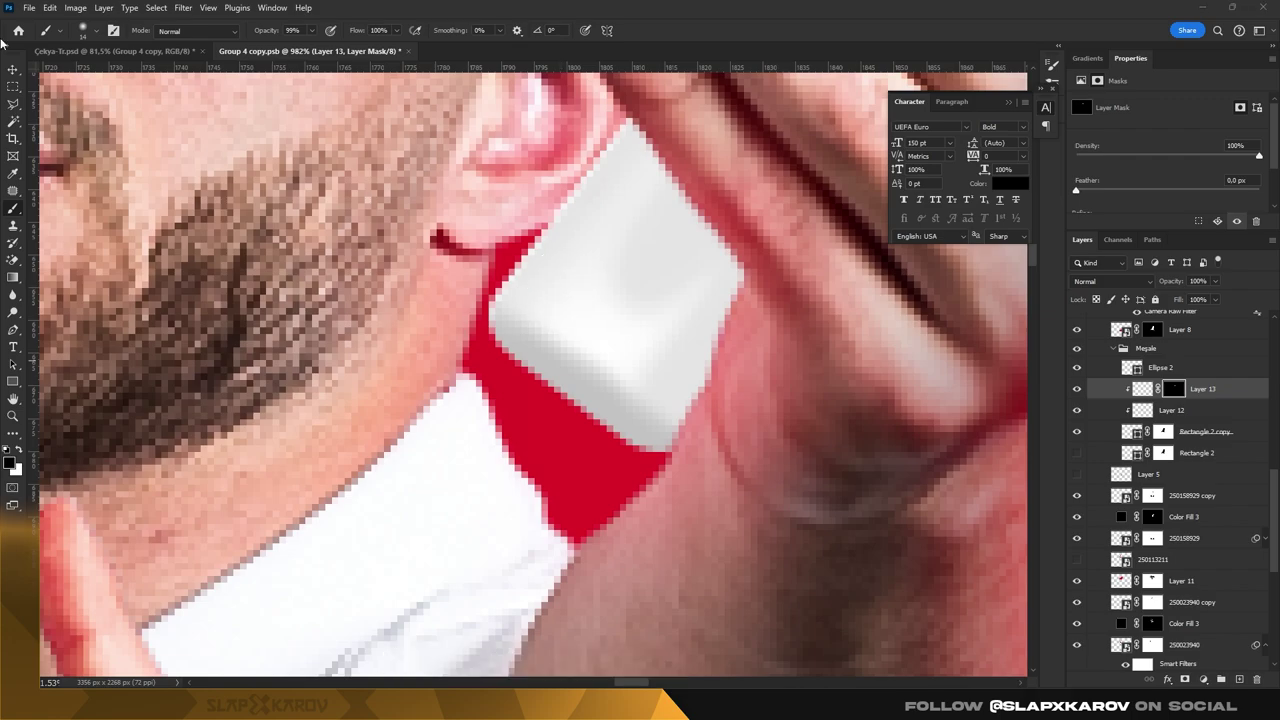
key(z)
scroll(714, 343, down, 10)
scroll(786, 232, up, 3)
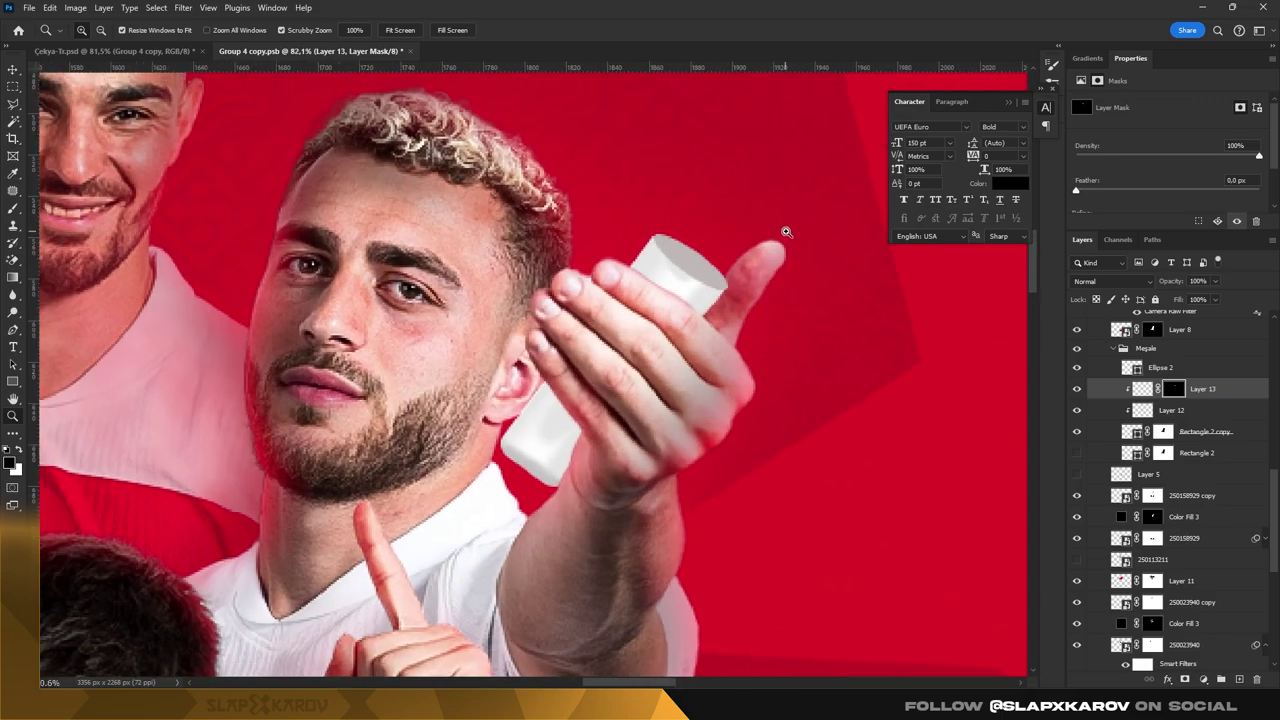
scroll(786, 243, up, 2)
scroll(623, 240, down, 3)
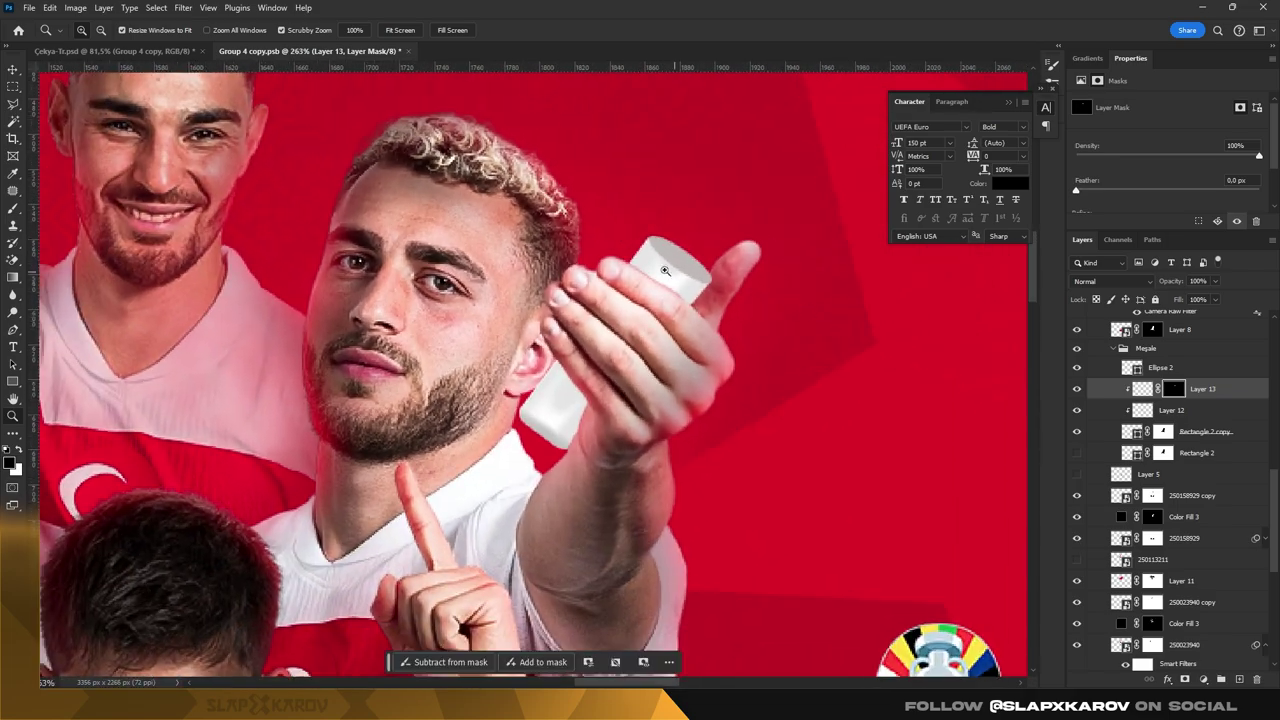
scroll(664, 270, down, 4)
scroll(542, 249, down, 2)
scroll(607, 258, up, 5)
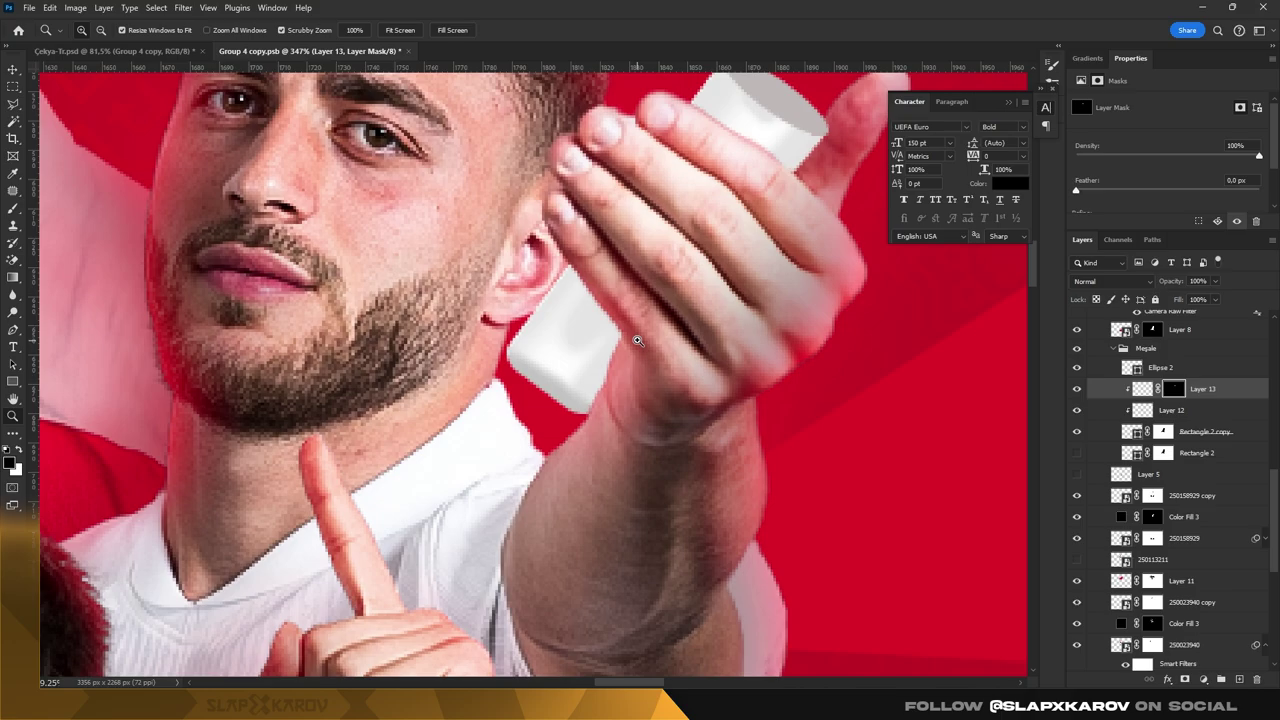
scroll(956, 440, up, 1)
- Paint white on the Rectangle 2 copy's mask to extend the bottle right and down
click(1142, 436)
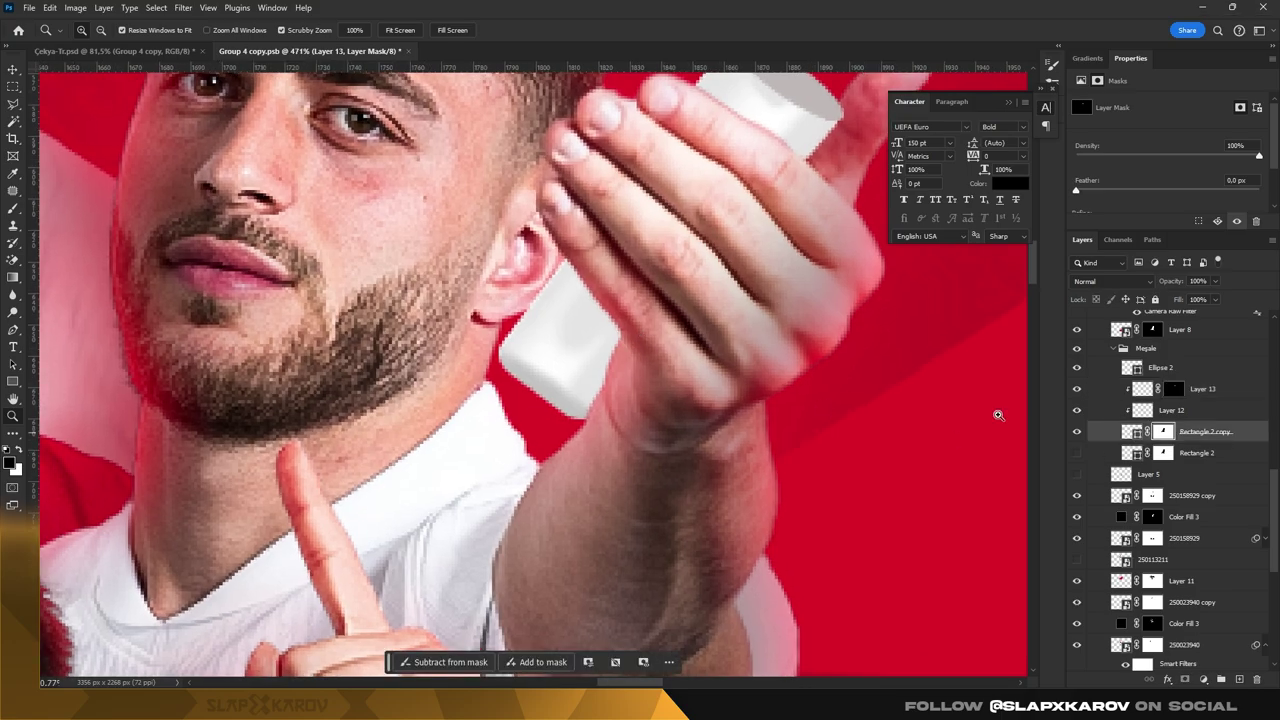
scroll(608, 351, up, 3)
click(13, 208)
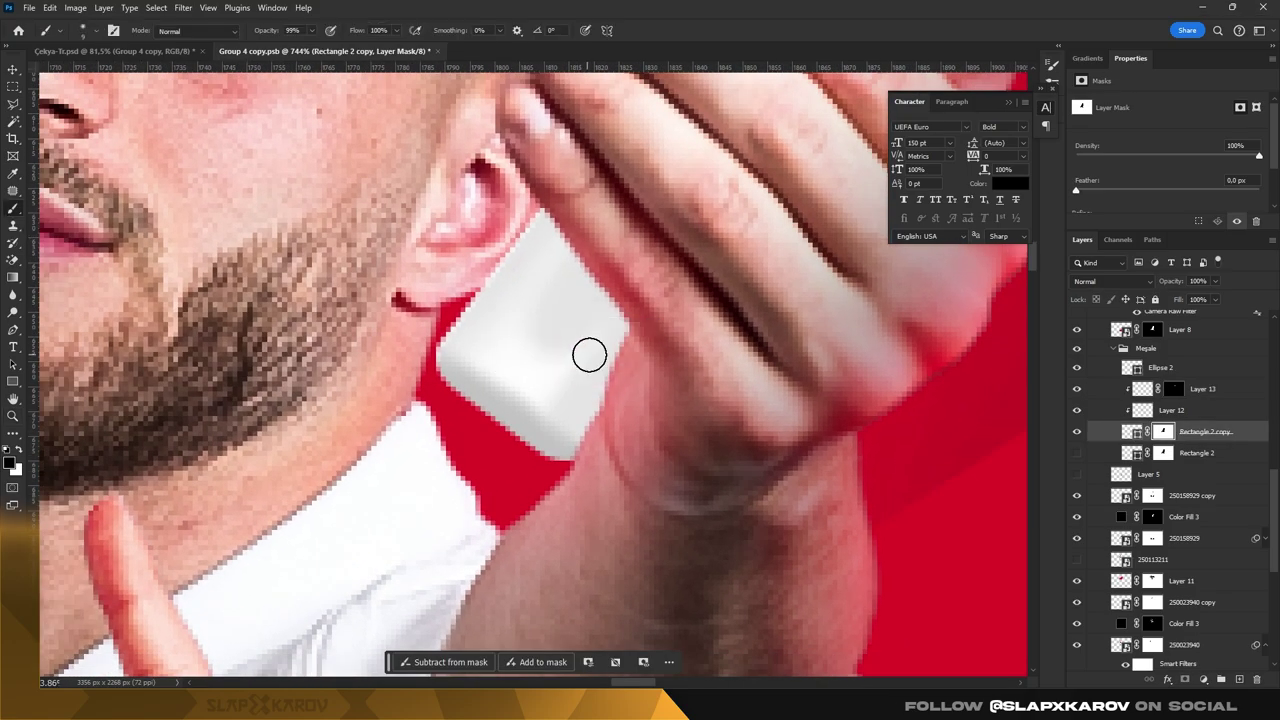
right_click(590, 352)
key(Escape)
key(x)
mouse_move(617, 357)
mouse_down()
mouse_move(597, 406)
mouse_move(634, 351)
mouse_move(622, 390)
mouse_up()
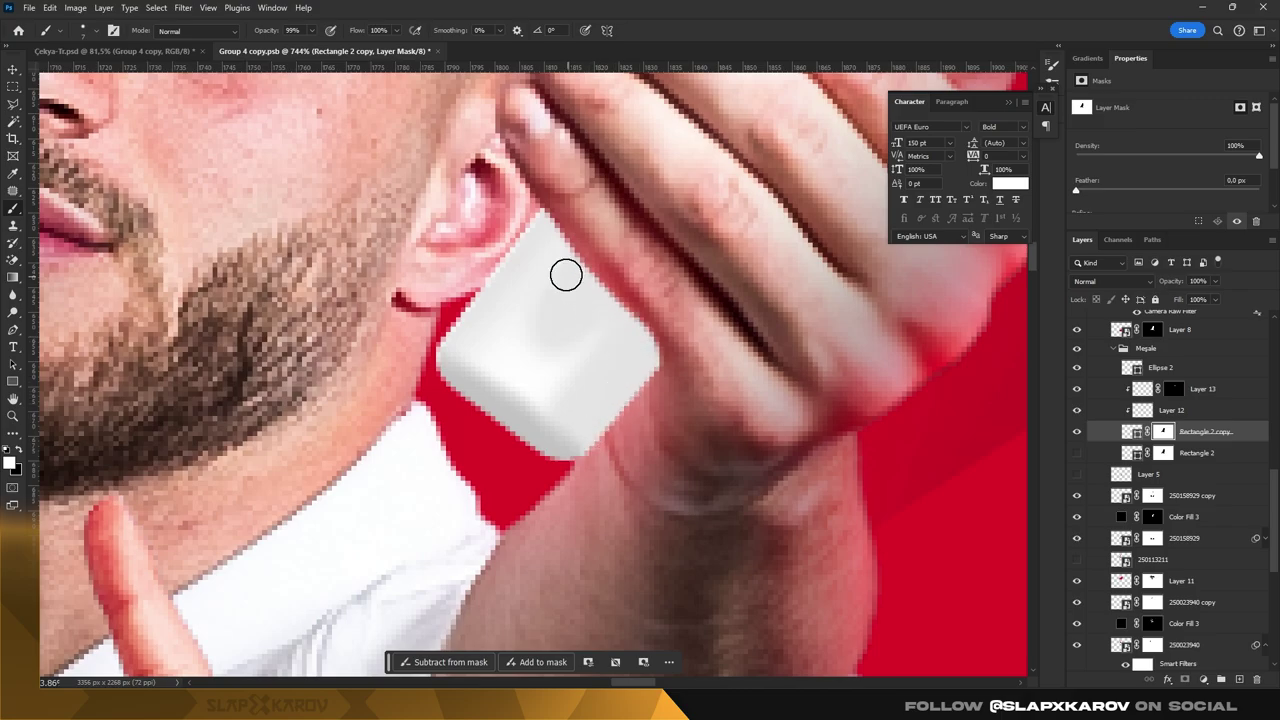
key(z)
scroll(600, 349, down, 10)
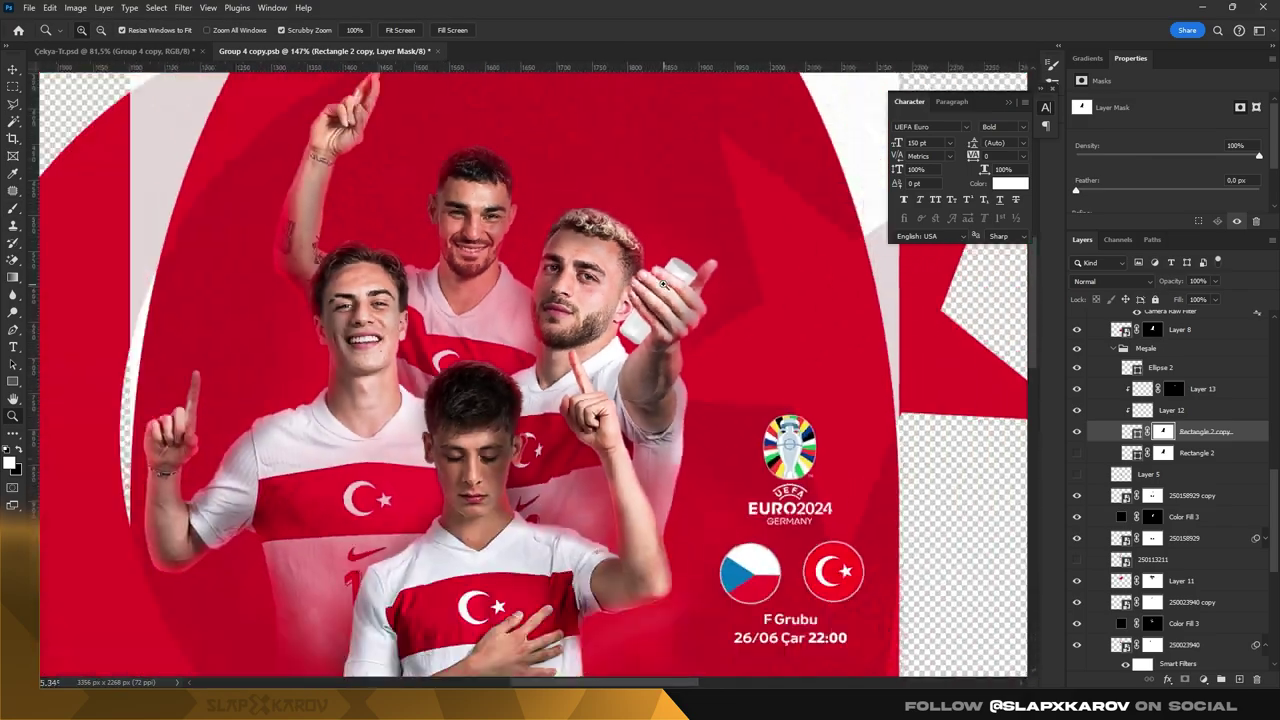
scroll(788, 308, up, 8)
- Distort and slightly enlarge the Ellipse 2 top to fit the bottle opening
click(1160, 368)
scroll(665, 360, up, 2)
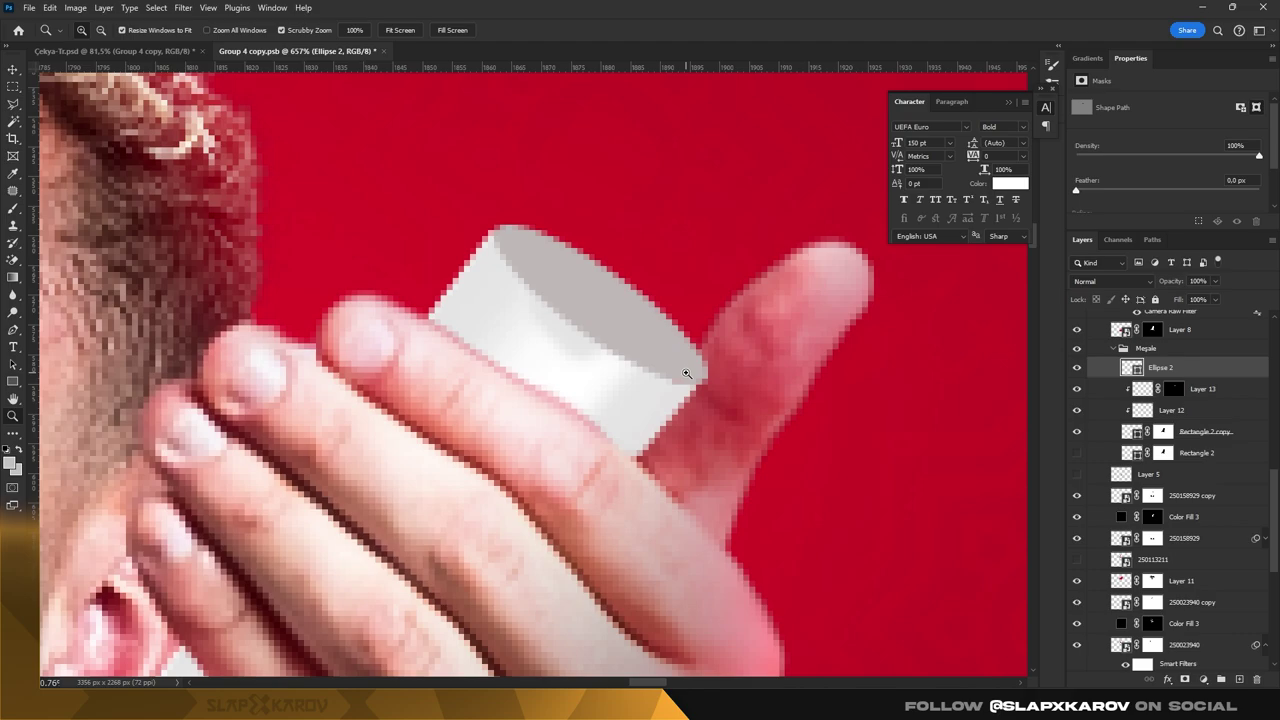
key(ctrl+t)
drag(708, 231, 683, 237)
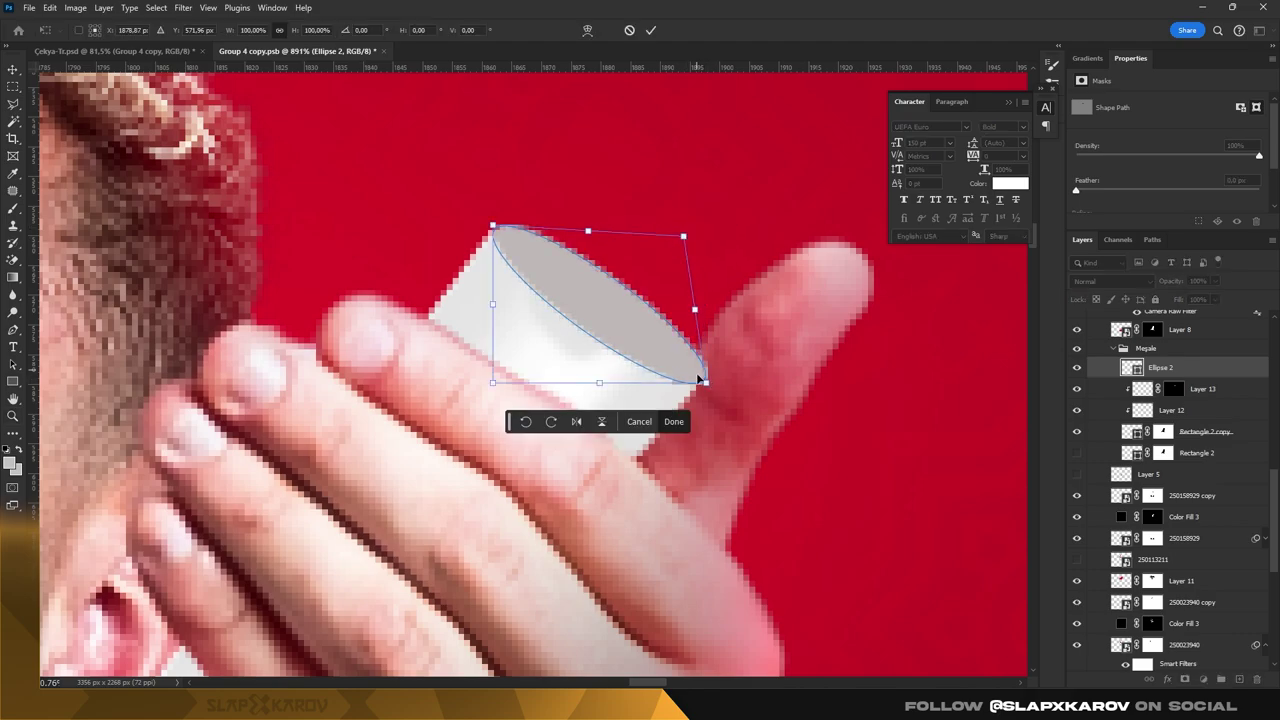
drag(706, 382, 696, 381)
key(Return)
scroll(691, 361, down, 3)
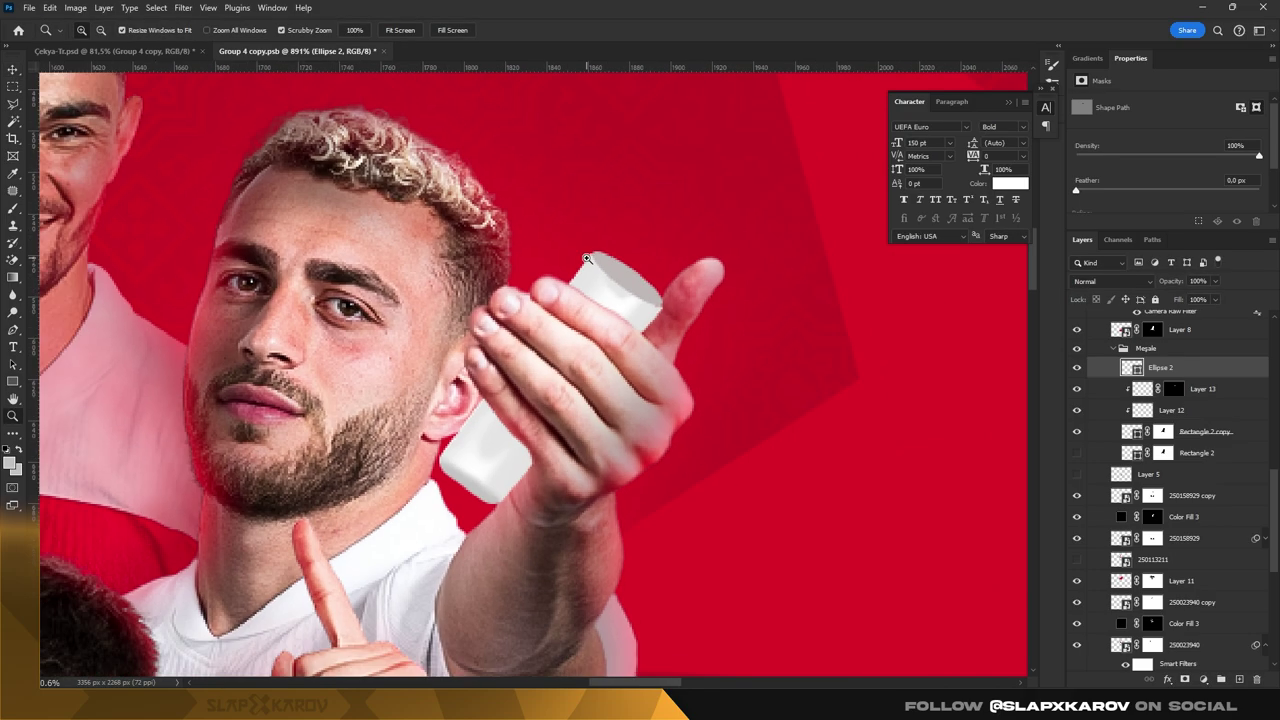
scroll(691, 361, up, 5)
key(ctrl+t)
drag(680, 347, 681, 346)
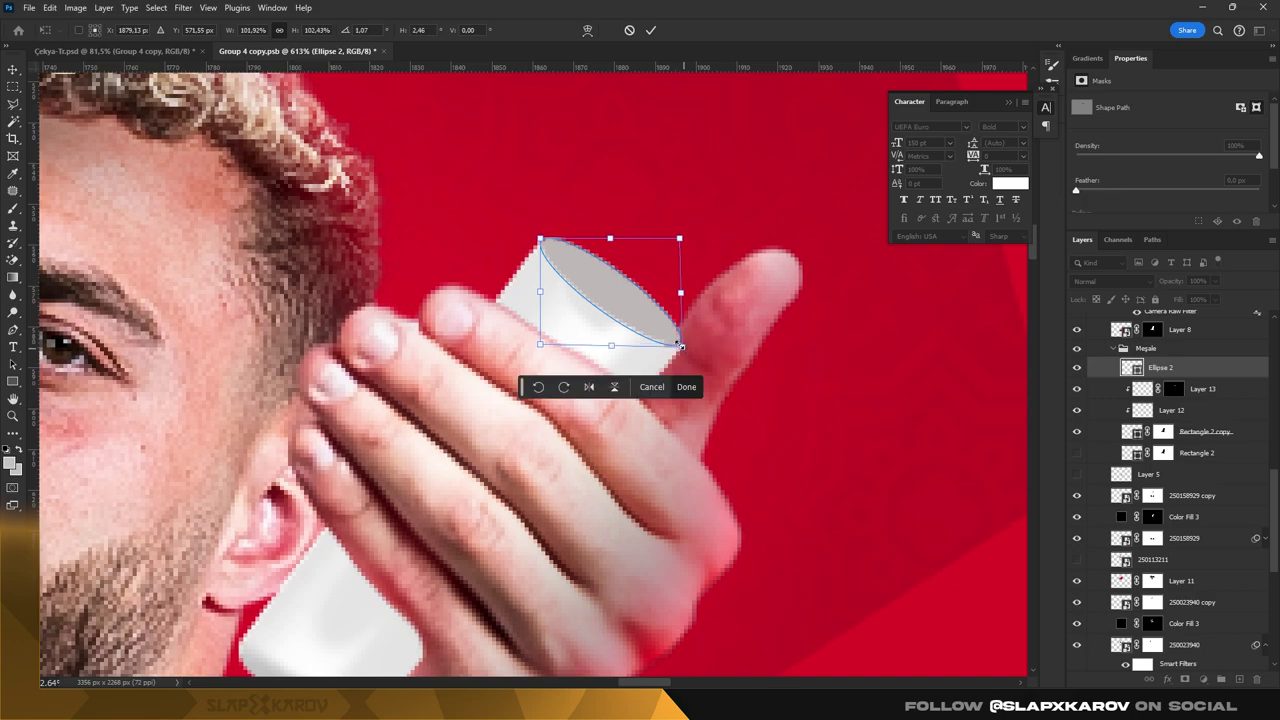
key(Return)
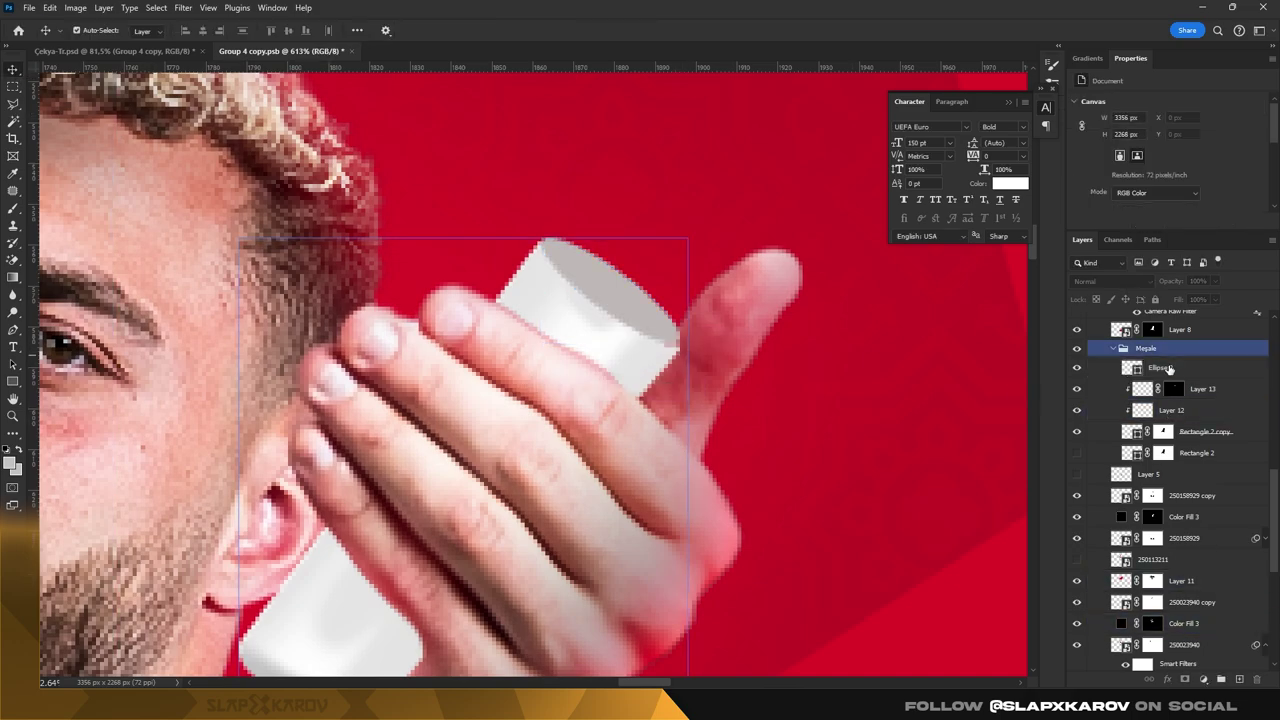
- Add a new layer clipped to the ellipse, with the ellipse selected and black as colour
click(1160, 367)
click(1240, 681)
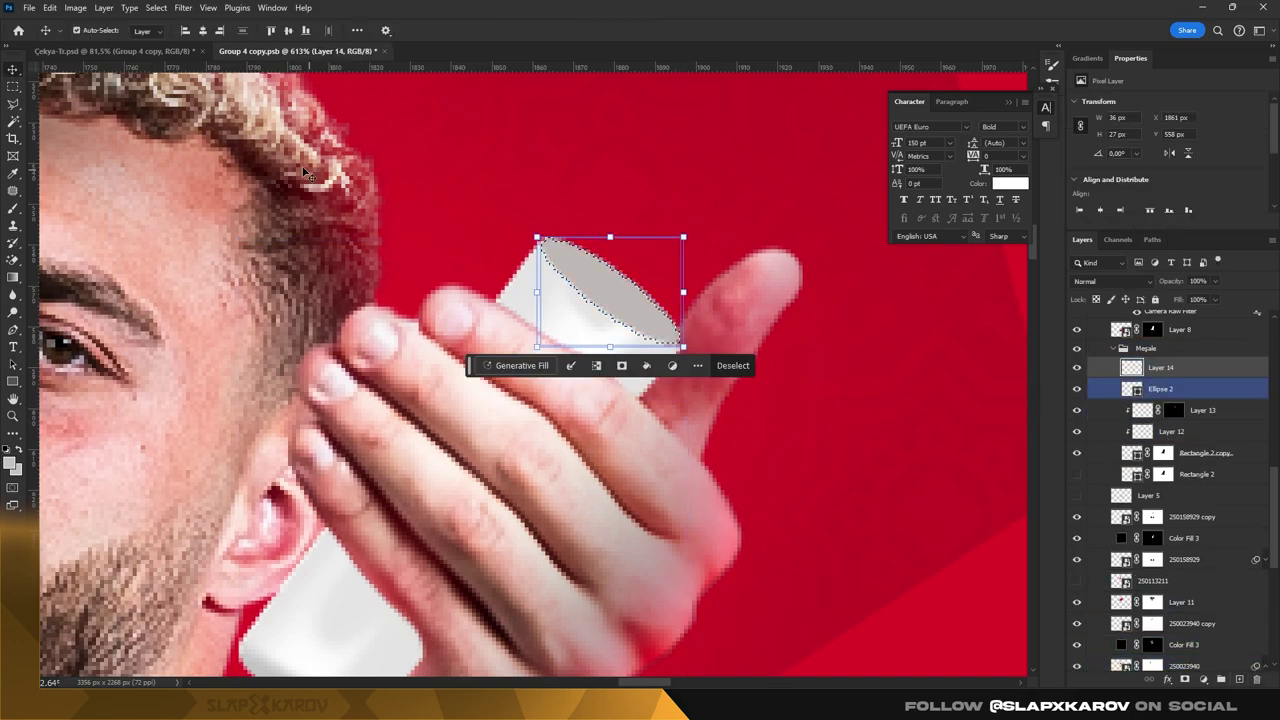
key(m)
key(ctrl+d)
right_click(1210, 376)
click(1195, 313)
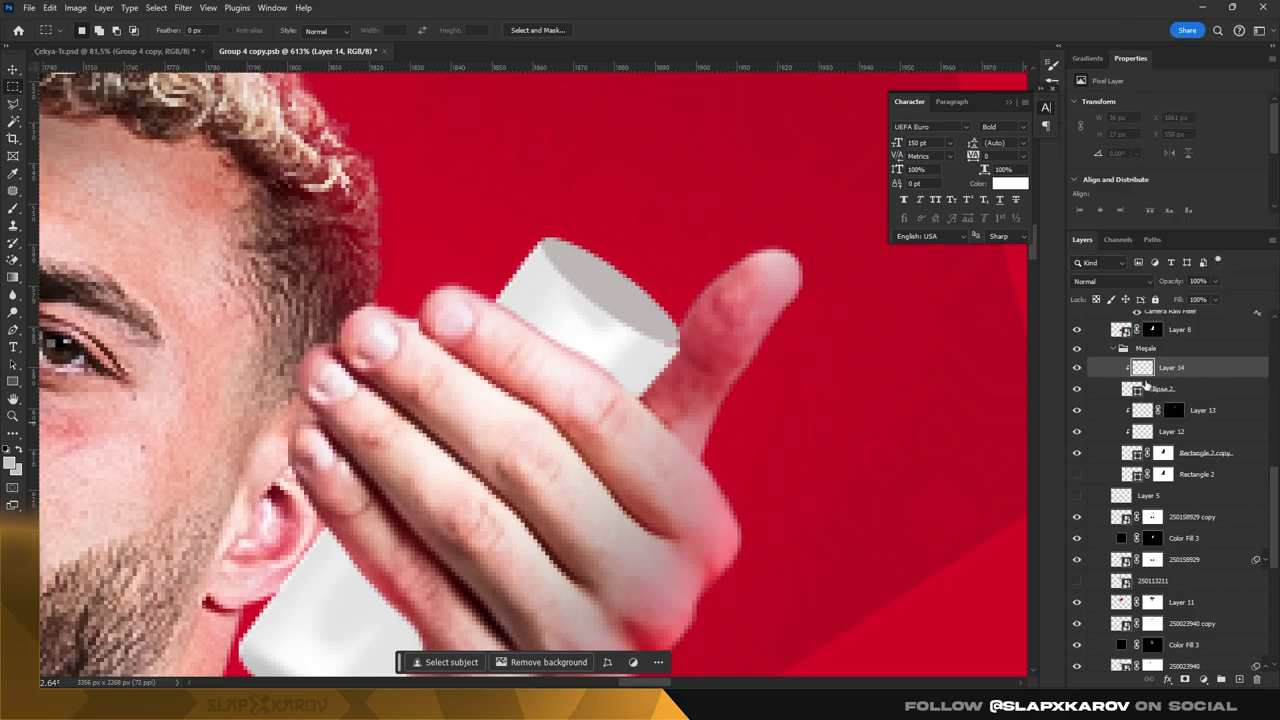
click(12, 458)
click(900, 500)
click(1149, 318)
key(ctrl+shift+d)
- Paint soft black shading inside the cap opening and fade the layer to about half
key(b)
scroll(623, 285, up, 3)
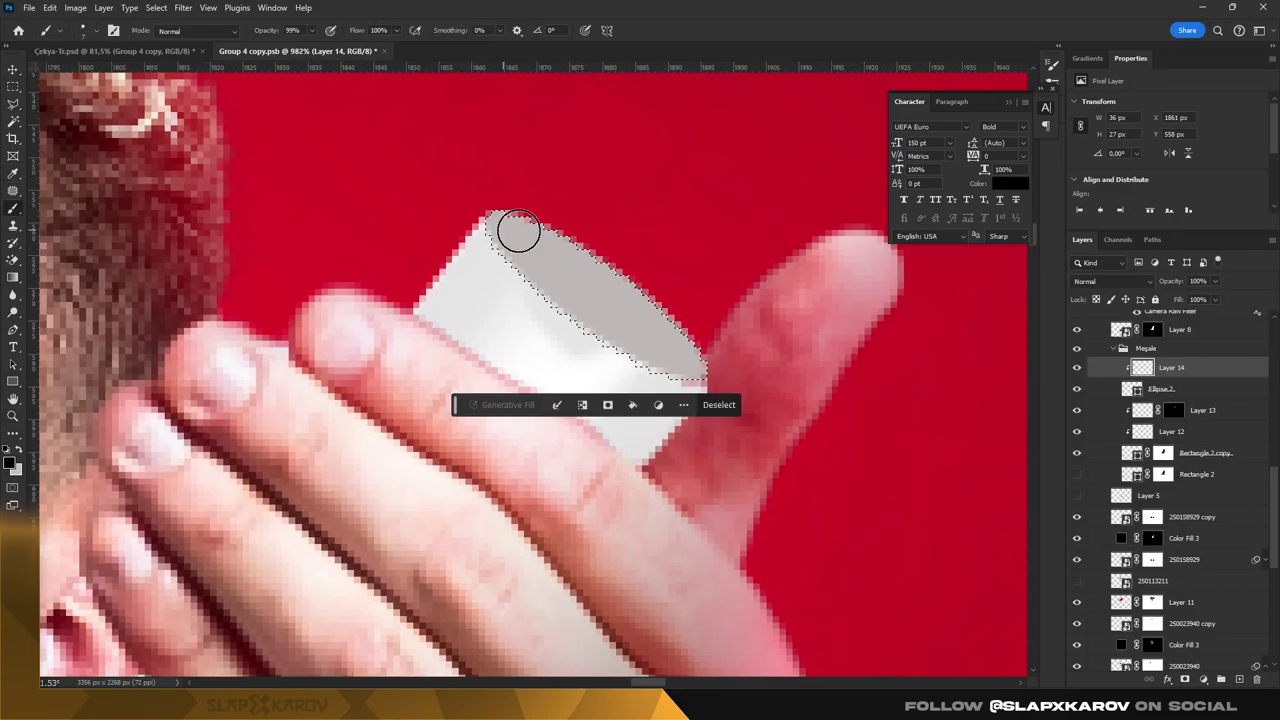
right_click(608, 218)
key(Escape)
click(548, 255)
click(568, 262)
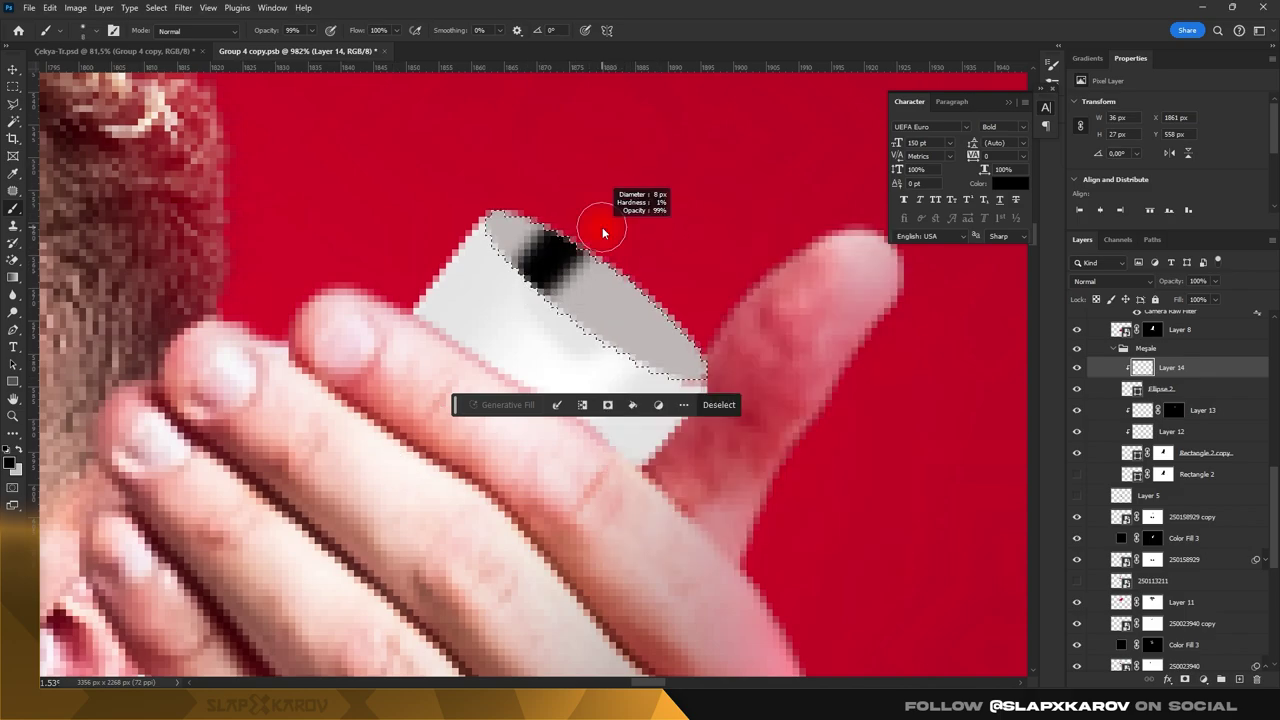
drag(597, 230, 691, 297)
scroll(665, 245, down, 2)
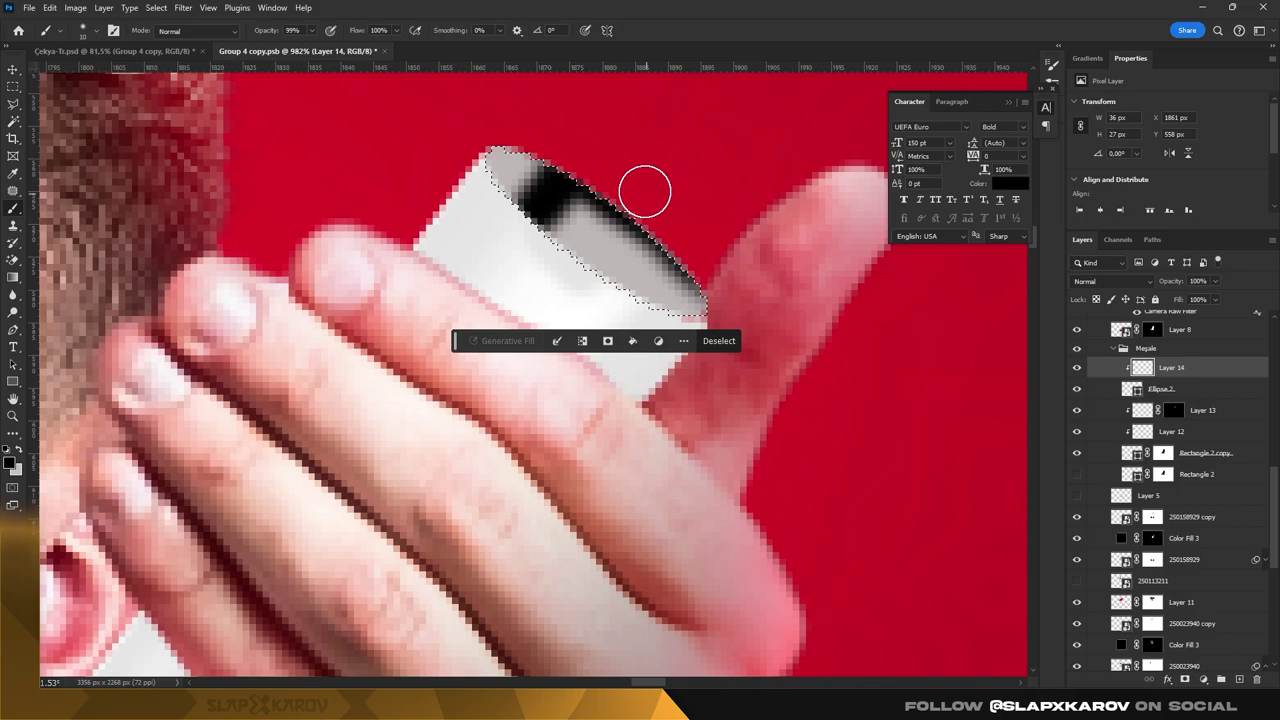
drag(643, 189, 714, 268)
key(bracketleft)
key(bracketleft)
key(bracketleft)
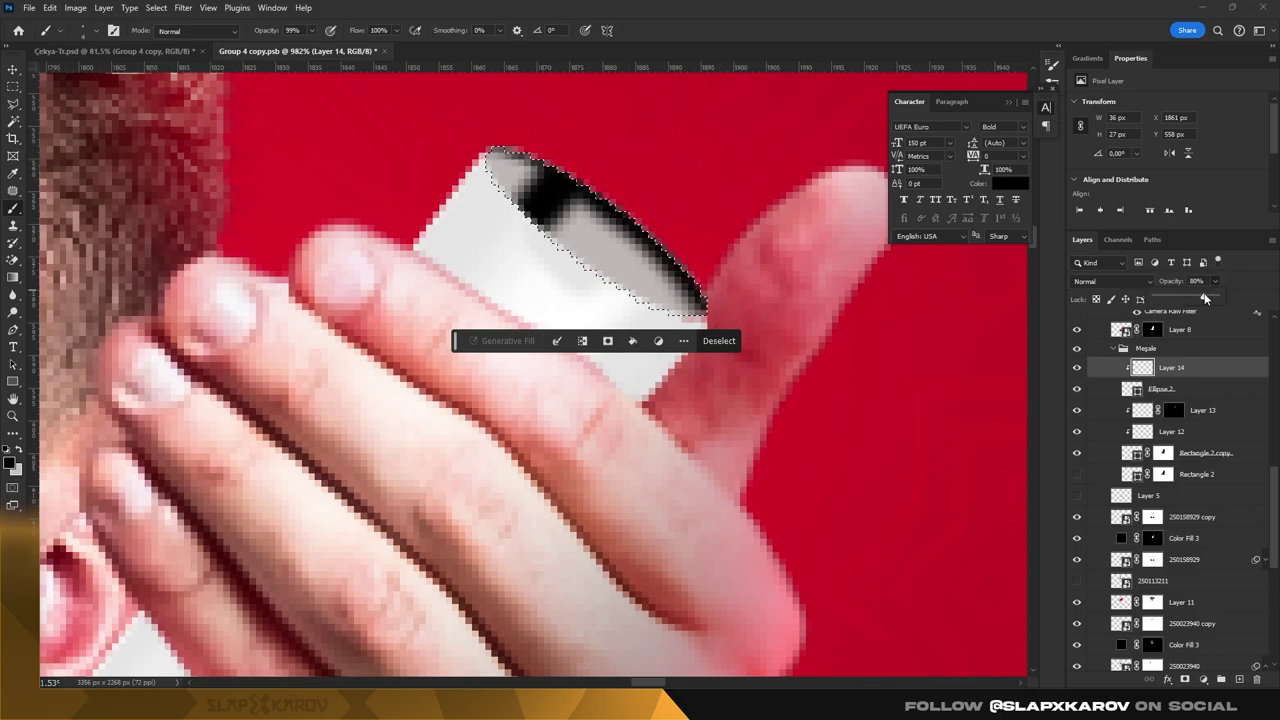
drag(1205, 298, 1186, 297)
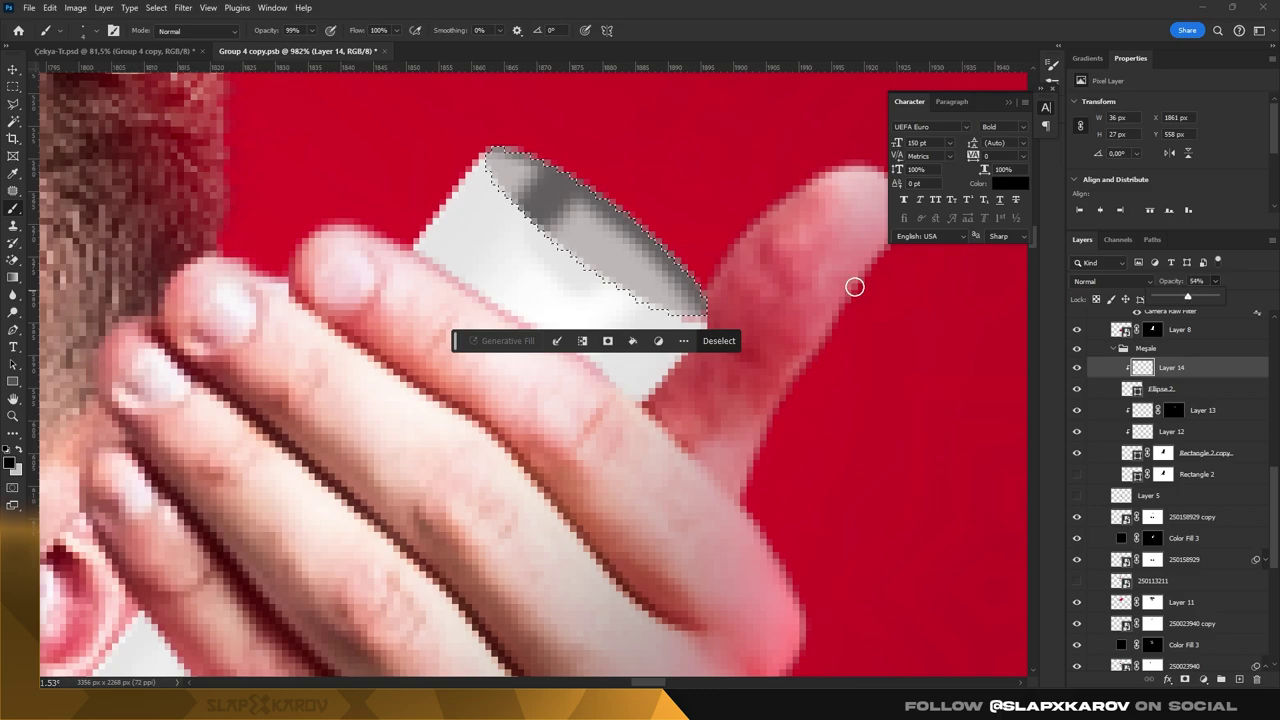
- On a second clipped layer, darken the cap's lower edge at under 30% opacity
click(1240, 680)
right_click(1190, 376)
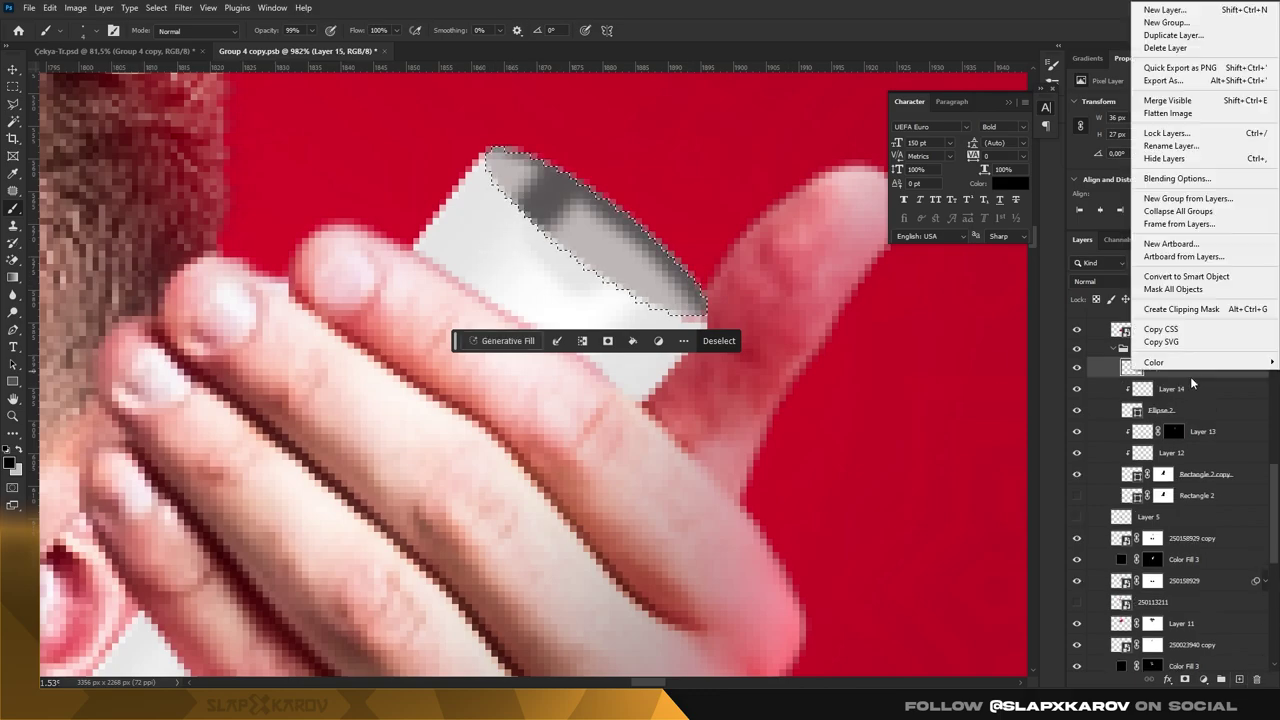
click(1190, 311)
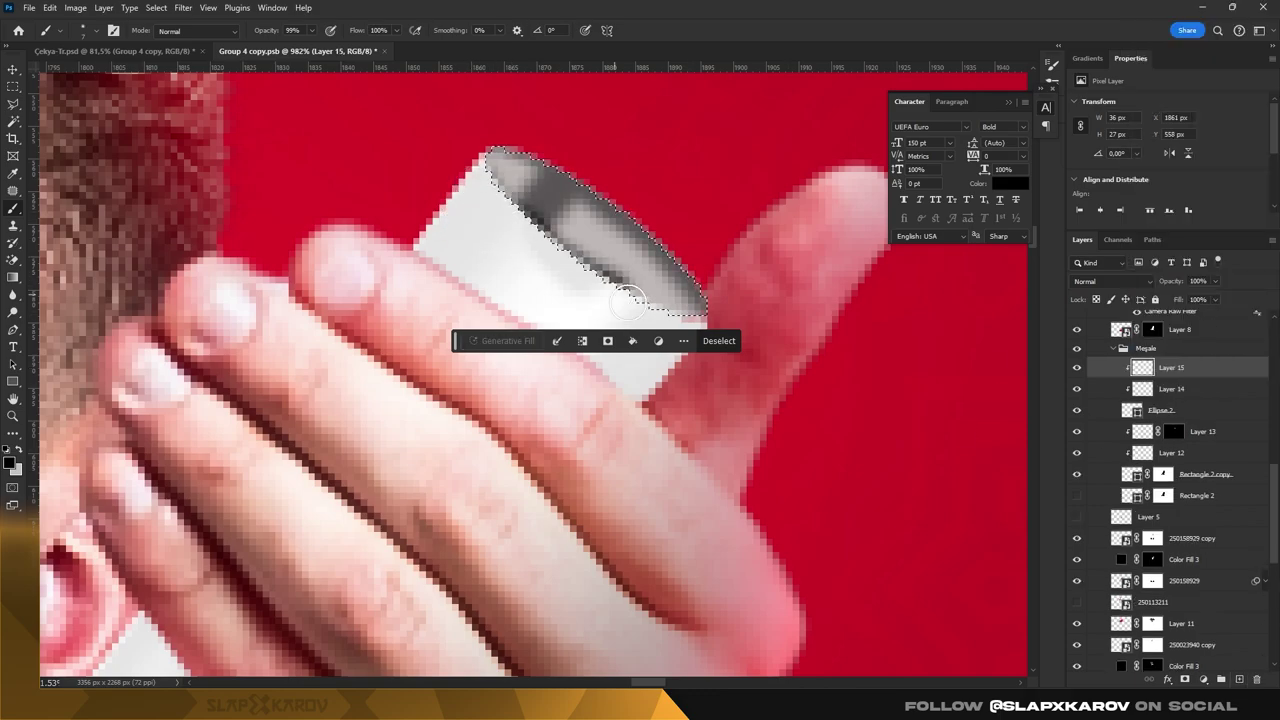
drag(463, 170, 693, 318)
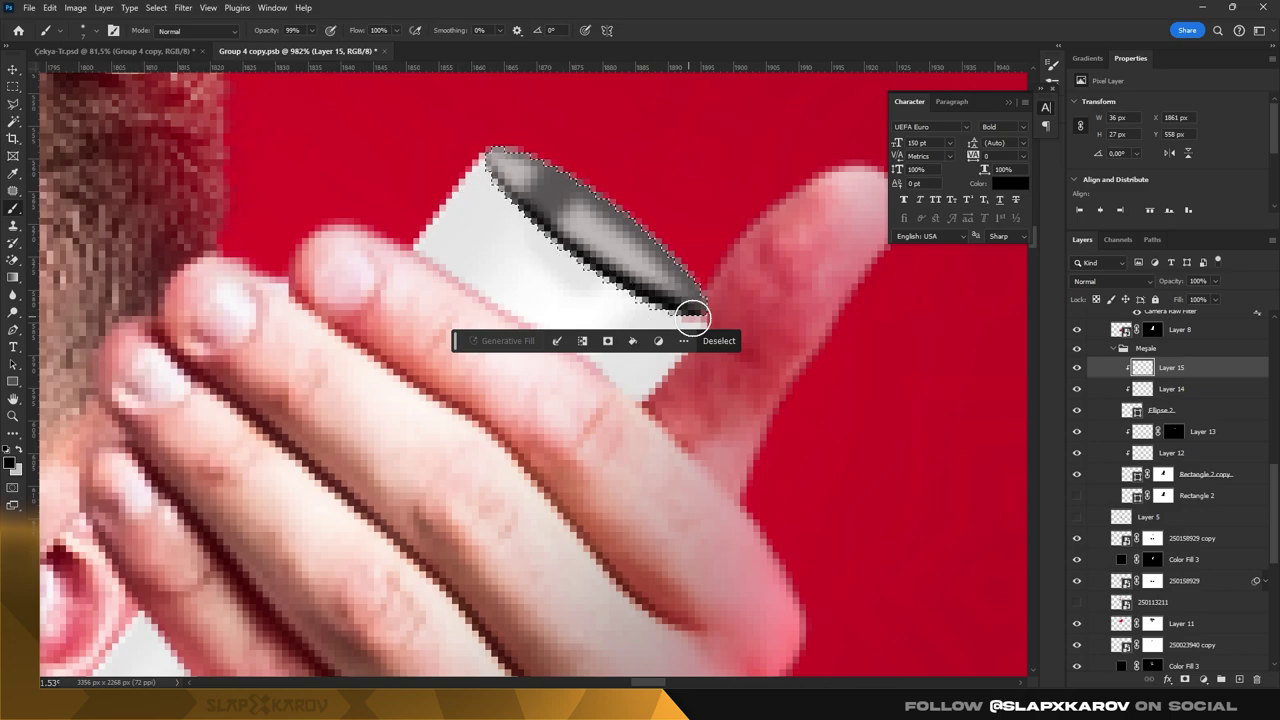
drag(1188, 300, 1172, 300)
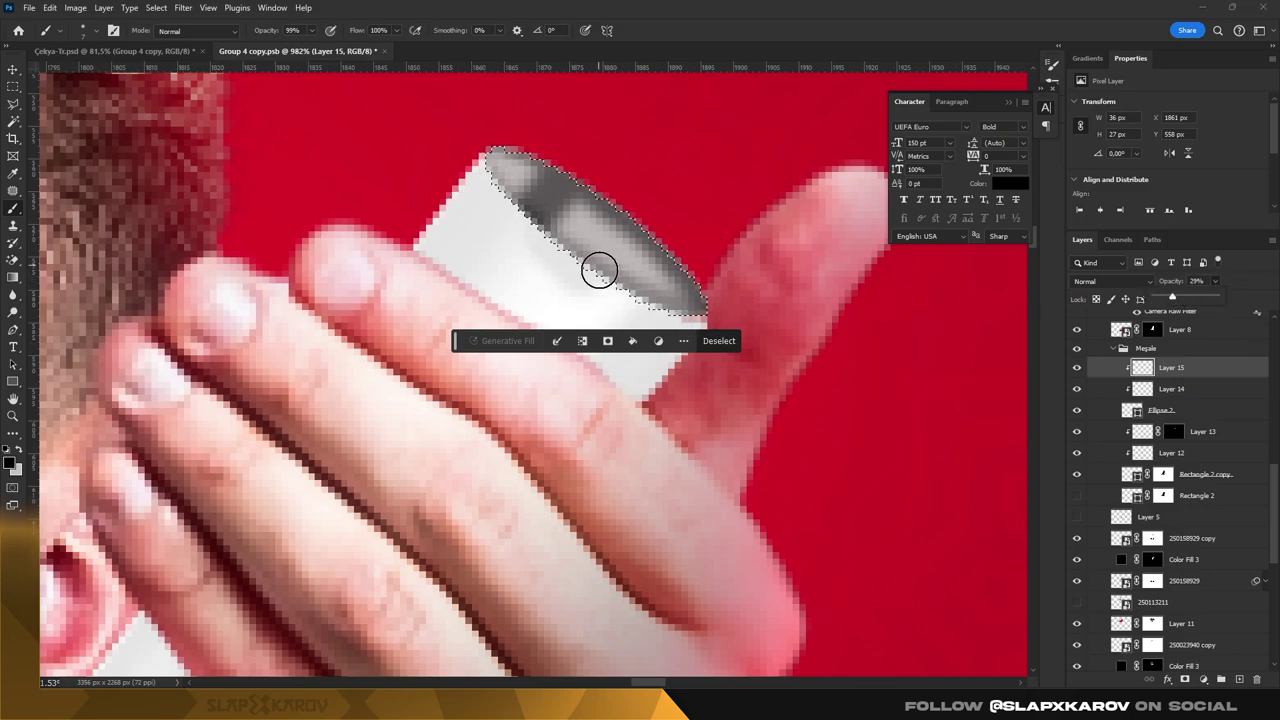
- Clear the ellipse selection and zoom out to view the torch in context
key(m)
key(ctrl+d)
key(z)
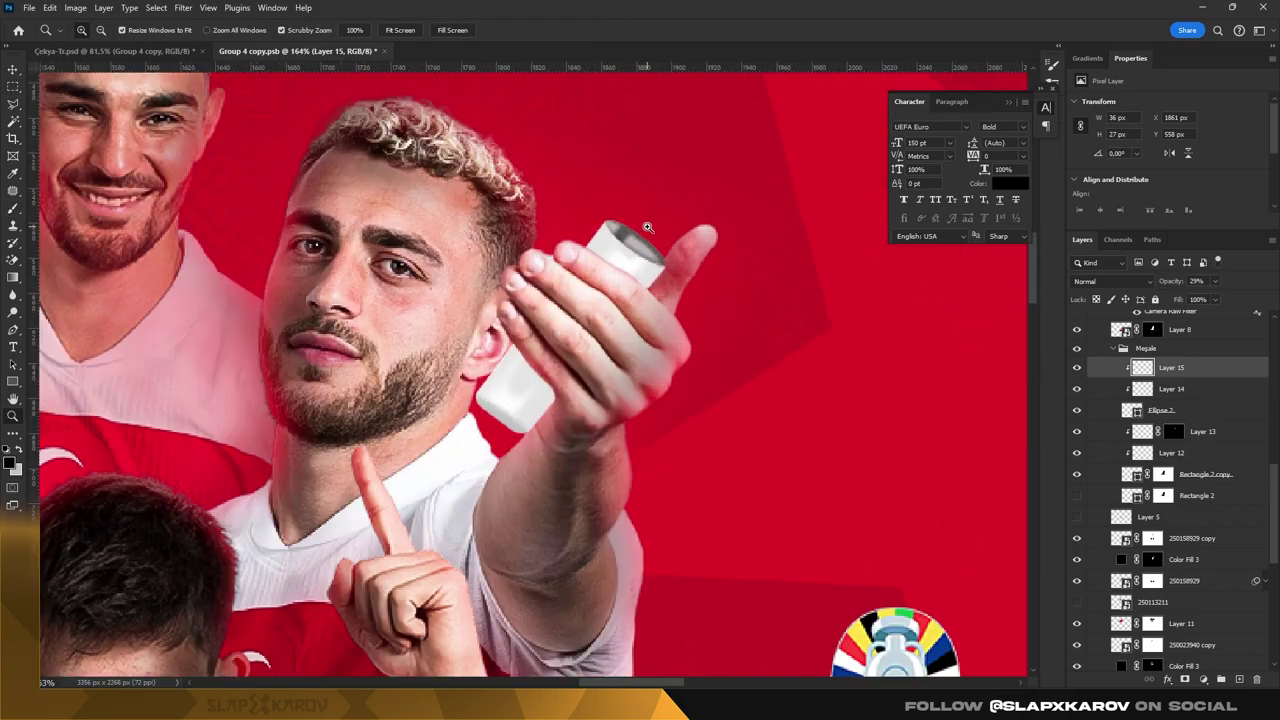
click(1170, 388)
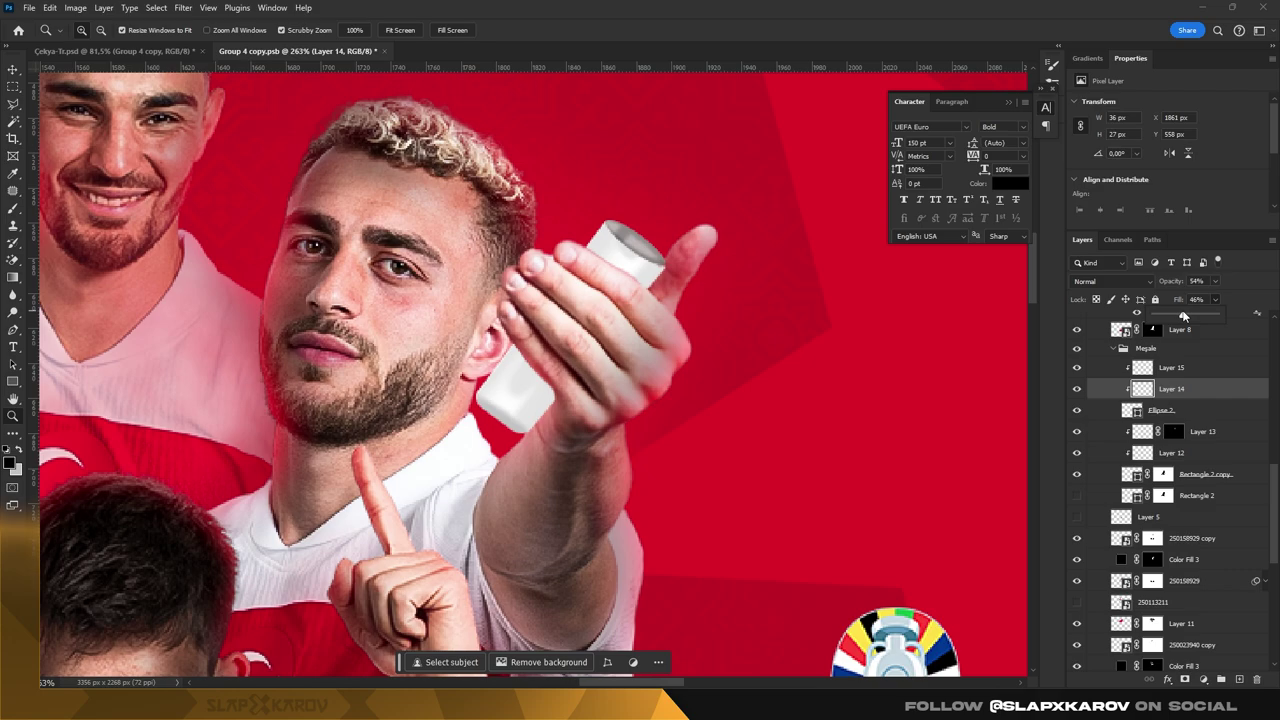
- Add an Inner Shadow to Ellipse 2 with opacity 17%, distance 69, choke 24, size 18
double_click(1180, 411)
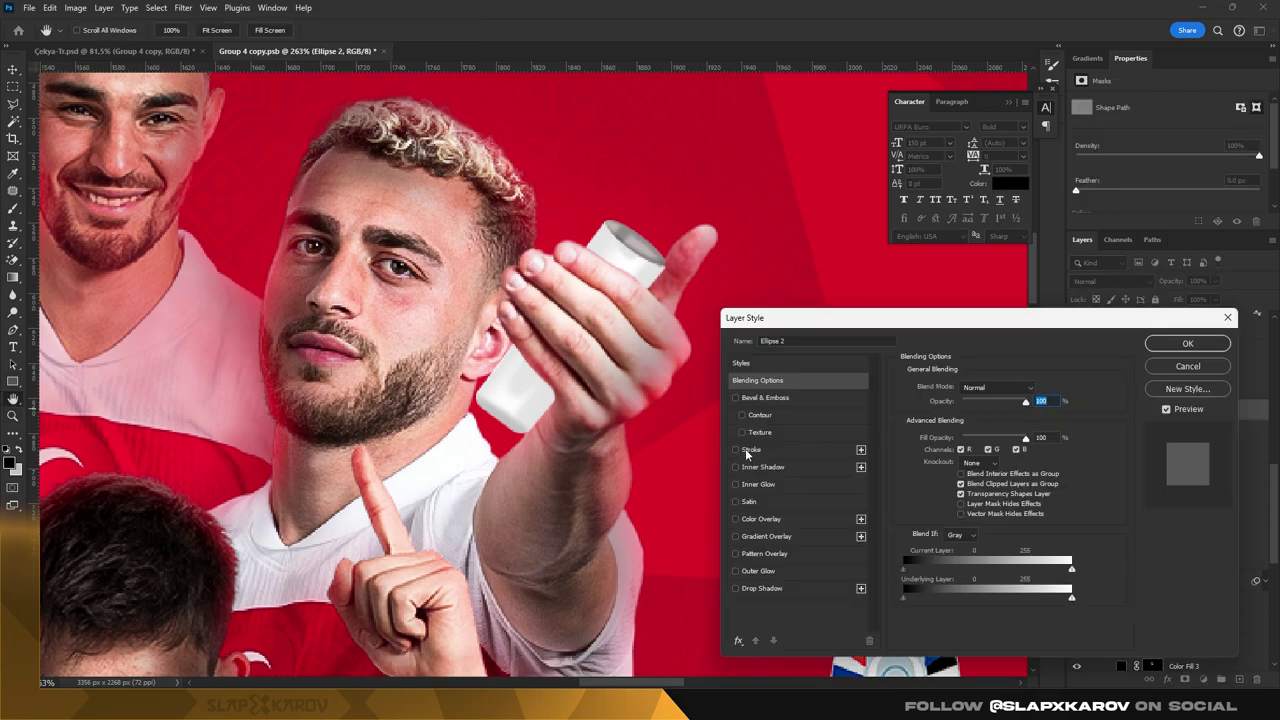
click(781, 450)
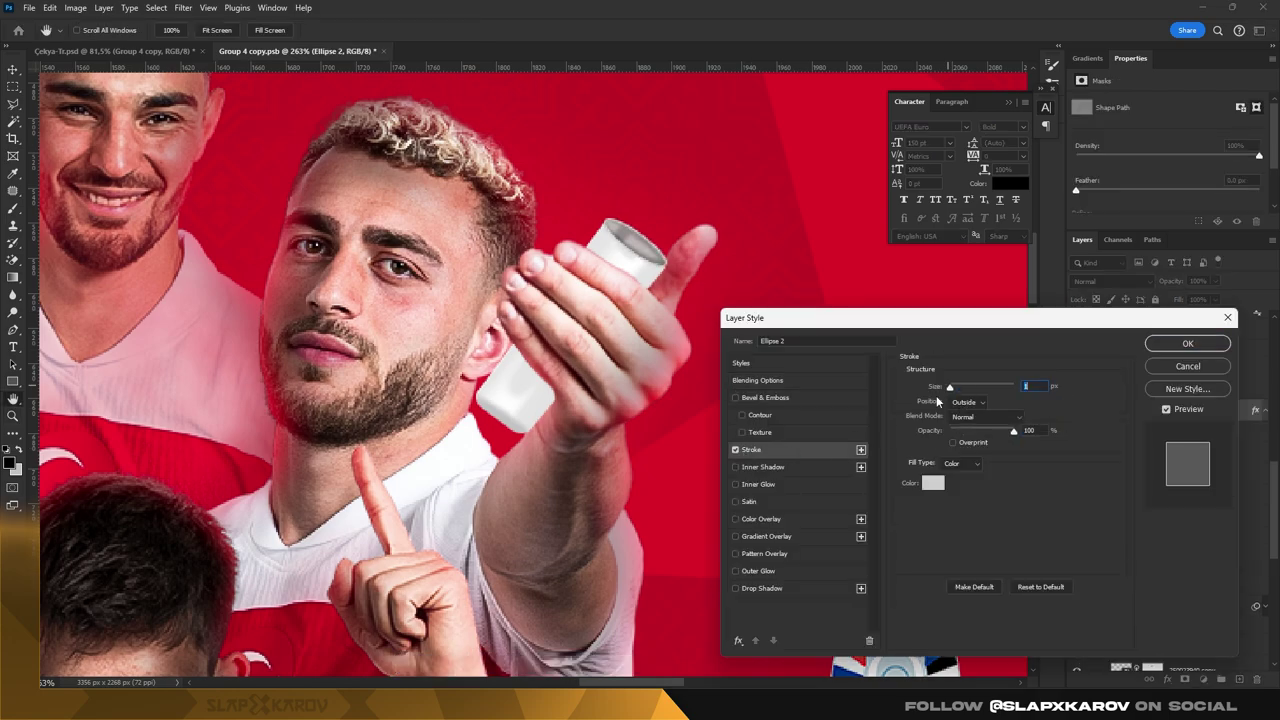
click(735, 449)
click(760, 467)
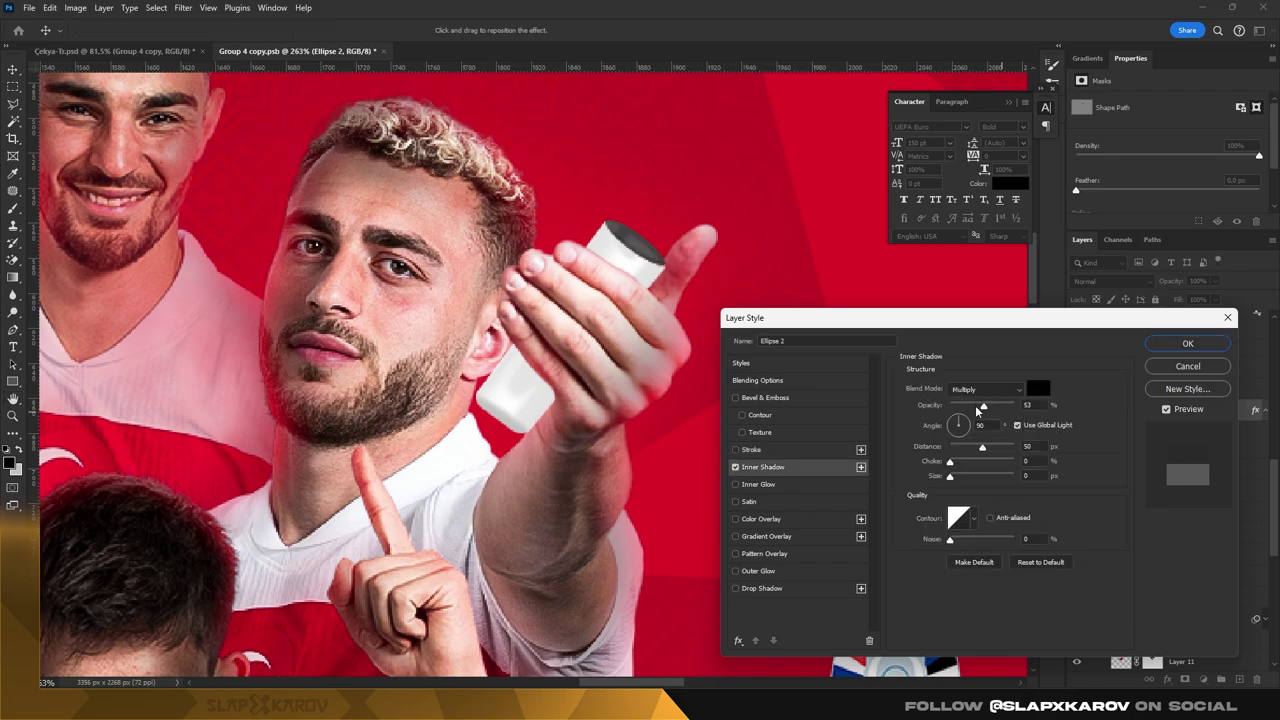
mouse_move(983, 407)
mouse_down()
mouse_move(971, 407)
mouse_move(989, 447)
mouse_move(958, 476)
mouse_move(965, 463)
mouse_up()
click(950, 540)
drag(971, 407, 962, 412)
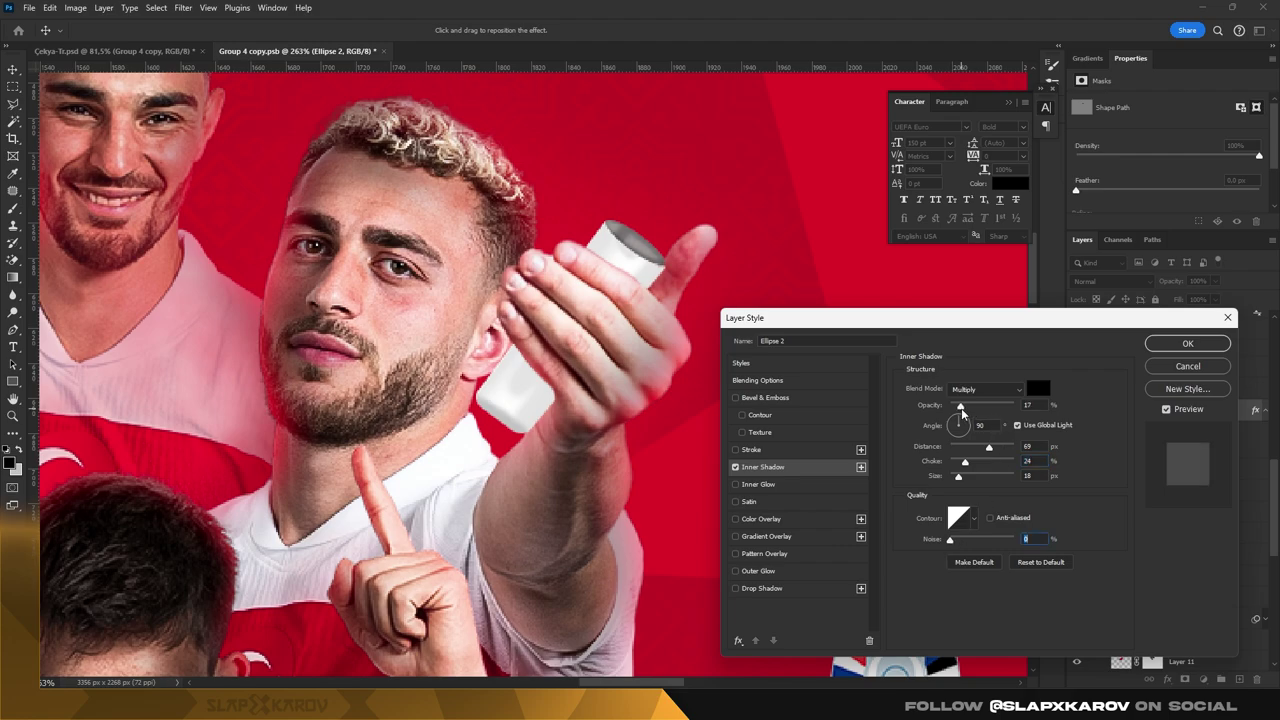
click(1188, 344)
- Give Rectangle 2 copy an Inner Shadow: 30% opacity, 0 distance, choke 9, size 7, plus noise
click(1204, 500)
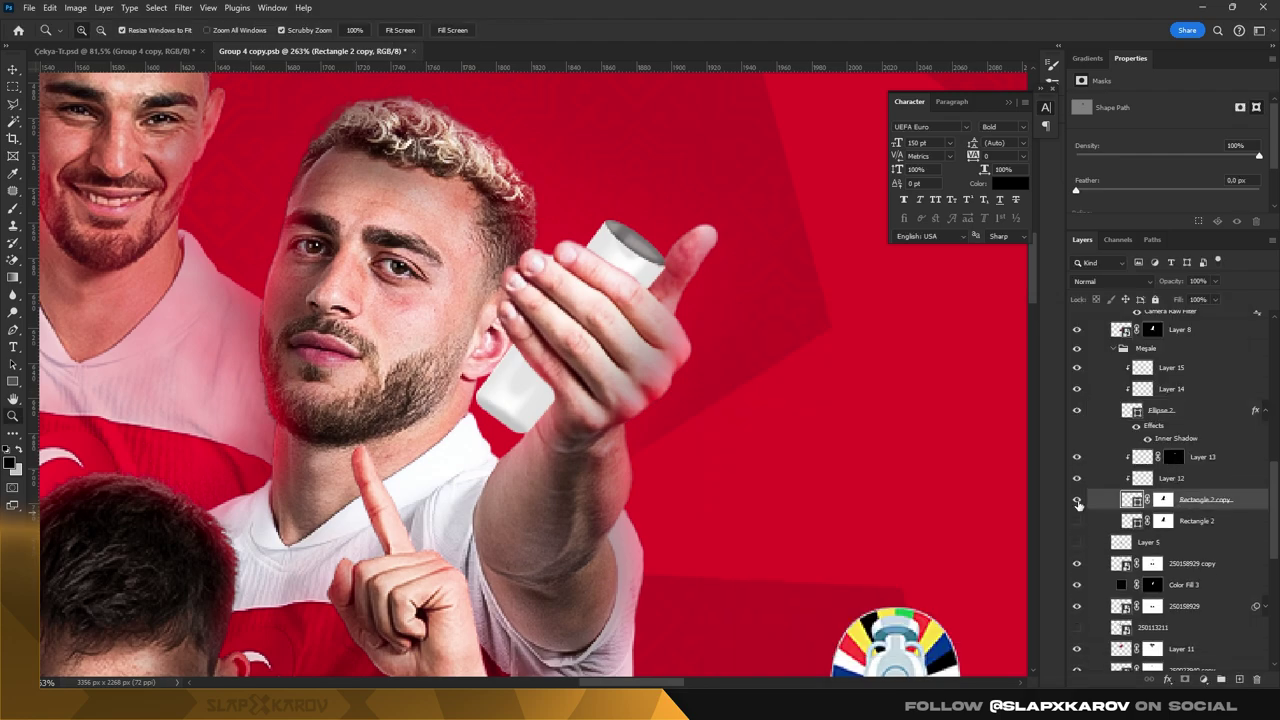
click(1078, 501)
click(1080, 502)
double_click(1260, 506)
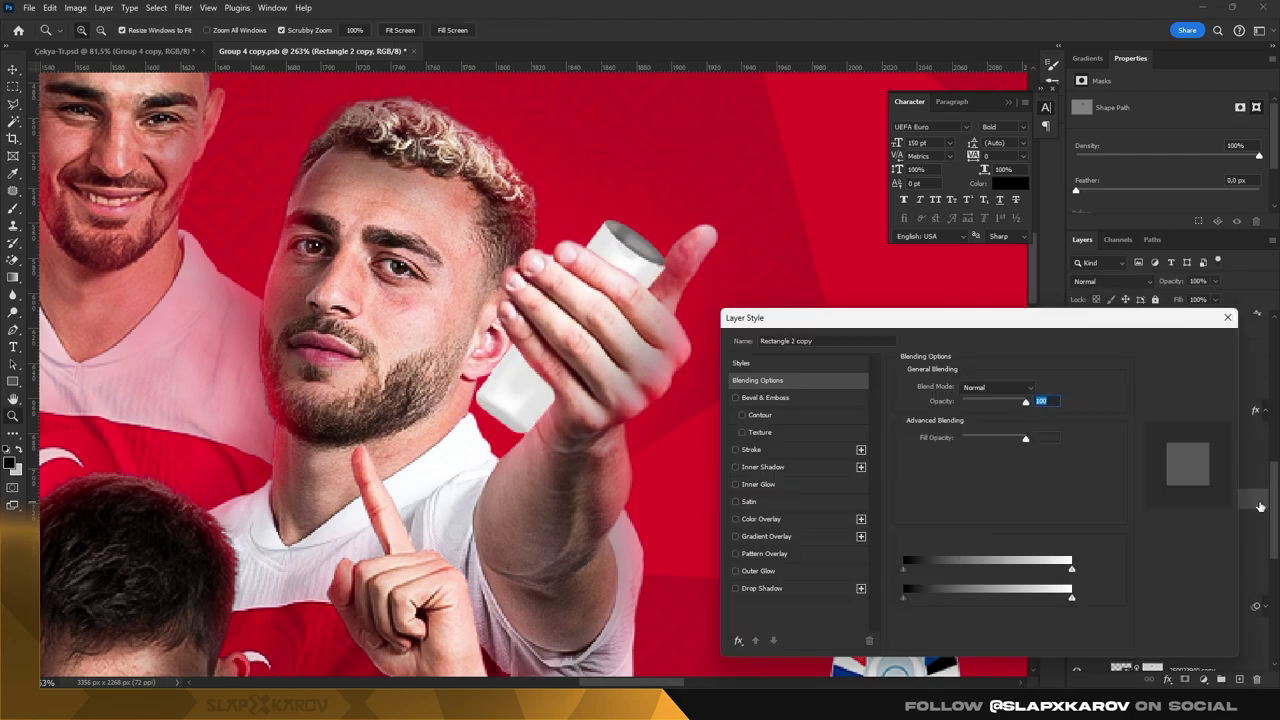
click(737, 485)
click(737, 485)
click(762, 467)
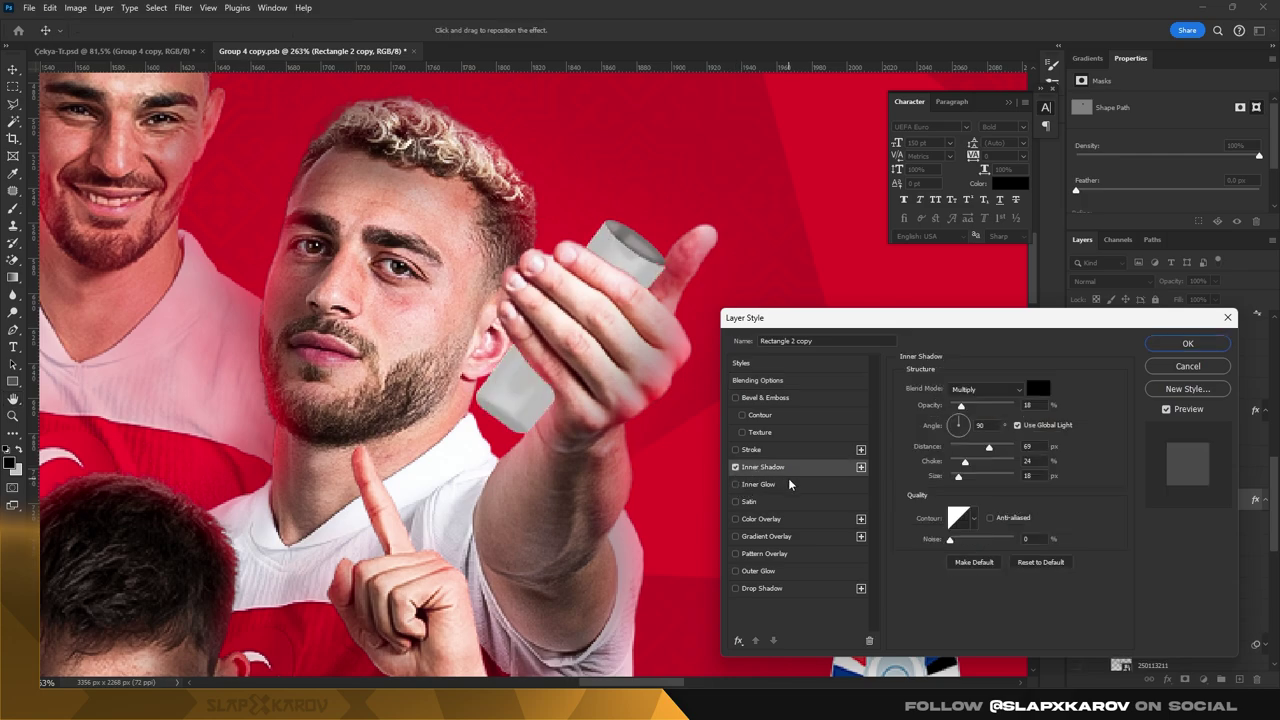
mouse_move(975, 405)
mouse_down()
mouse_move(950, 447)
mouse_move(981, 463)
mouse_move(963, 462)
mouse_move(956, 479)
mouse_move(956, 462)
mouse_up()
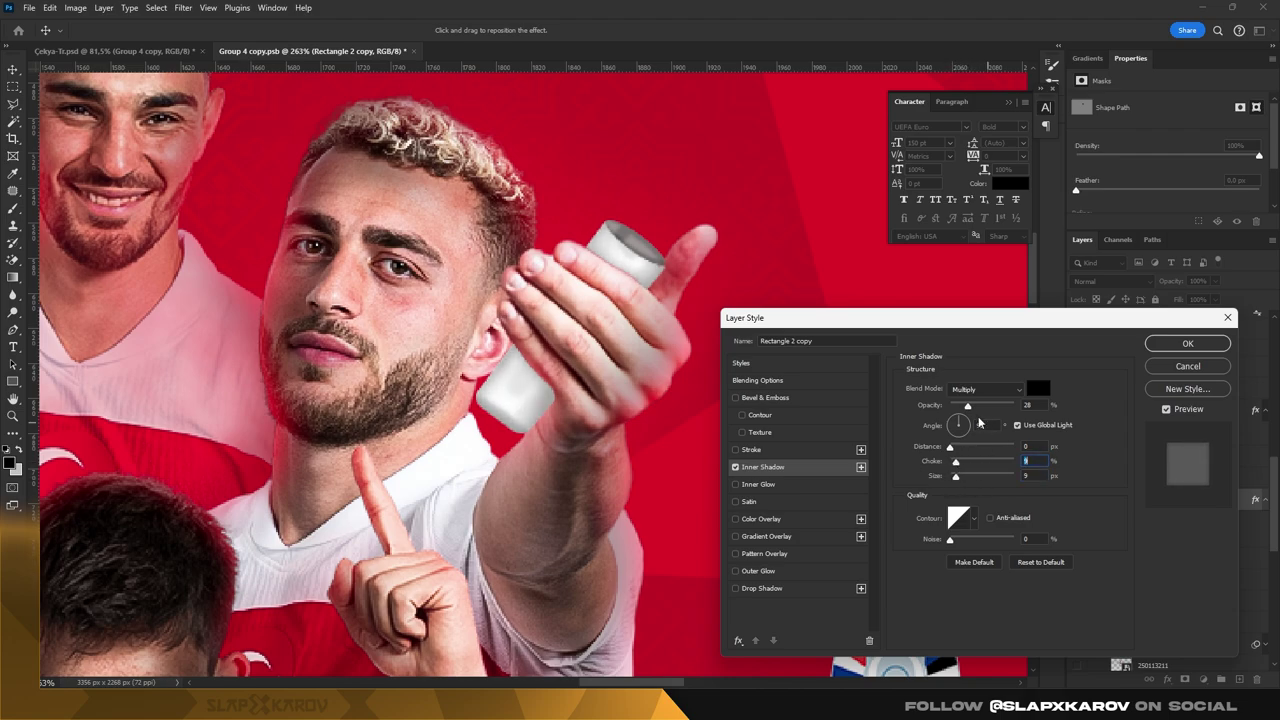
drag(967, 405, 969, 405)
drag(956, 477, 956, 480)
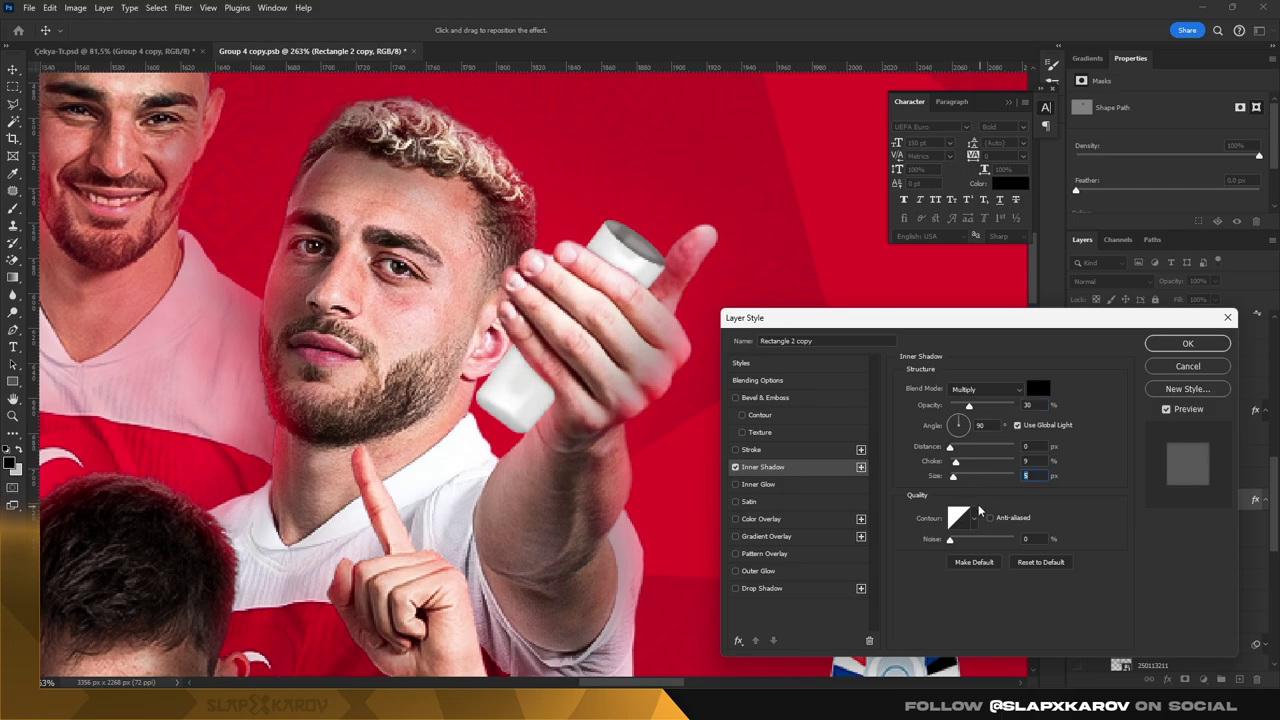
drag(950, 540, 951, 540)
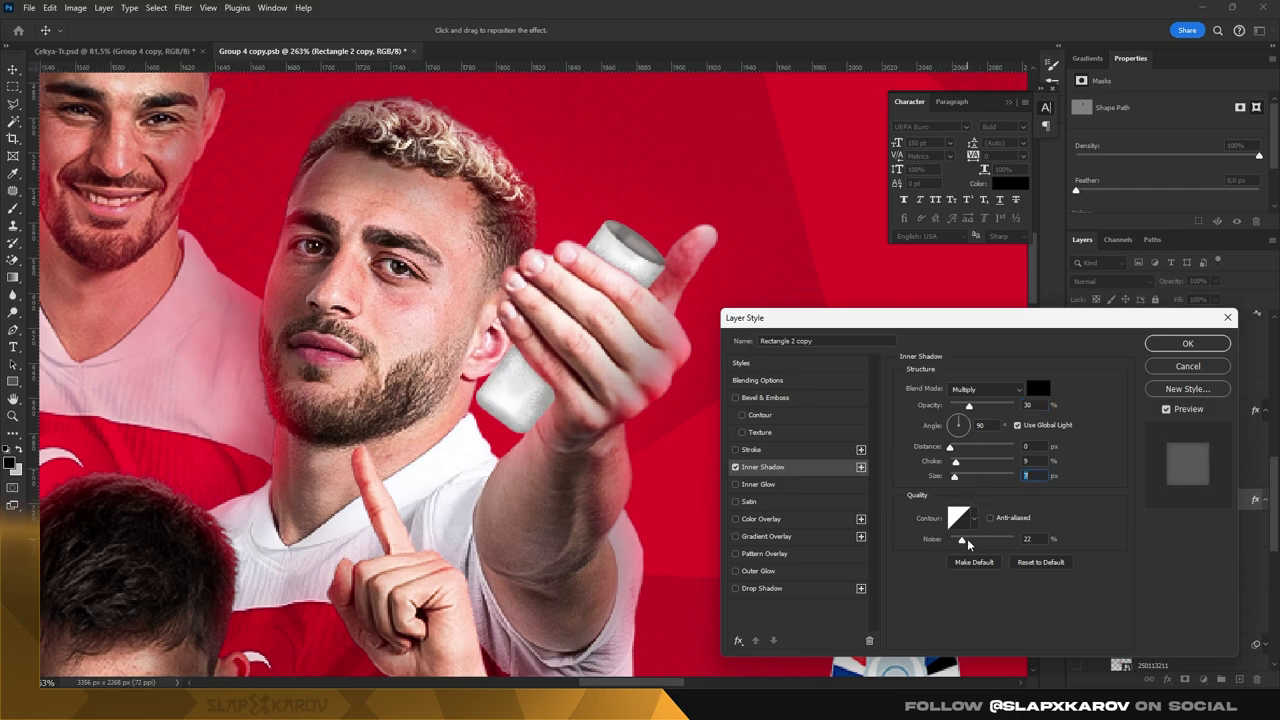
click(1207, 344)
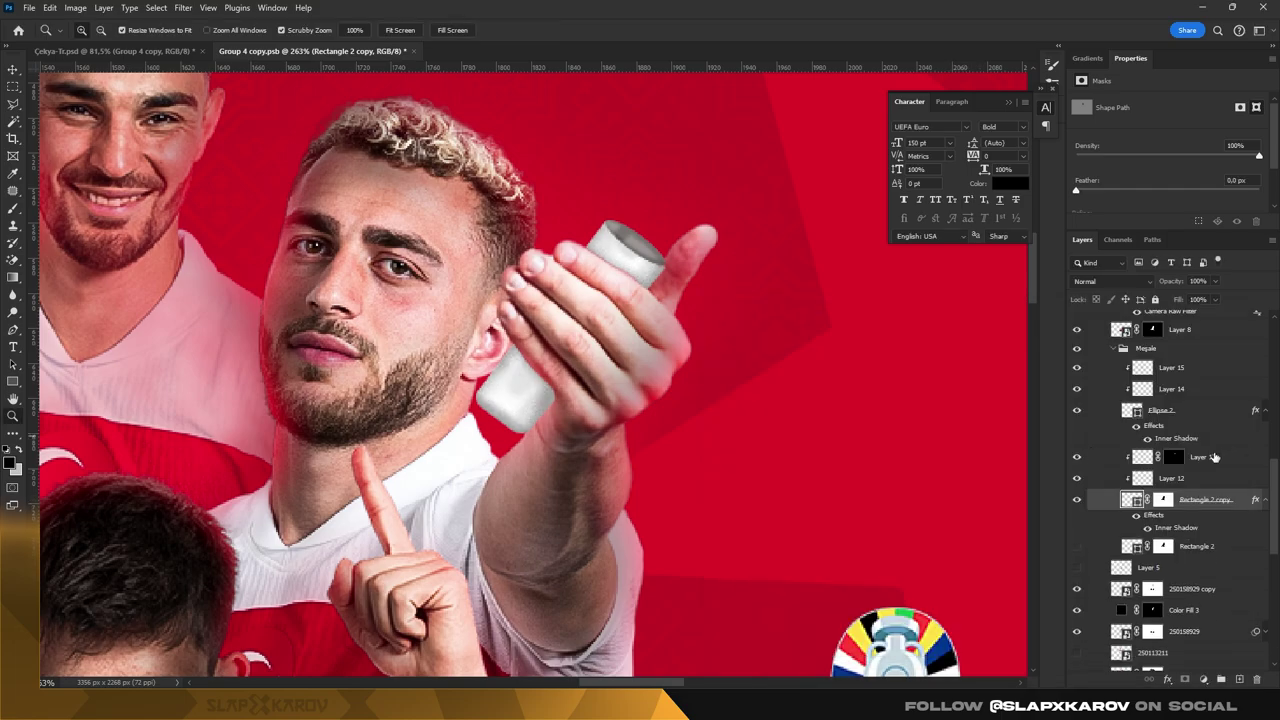
- Zoom out to the whole poster and set the foreground colour to red e0151d
drag(760, 275, 400, 290)
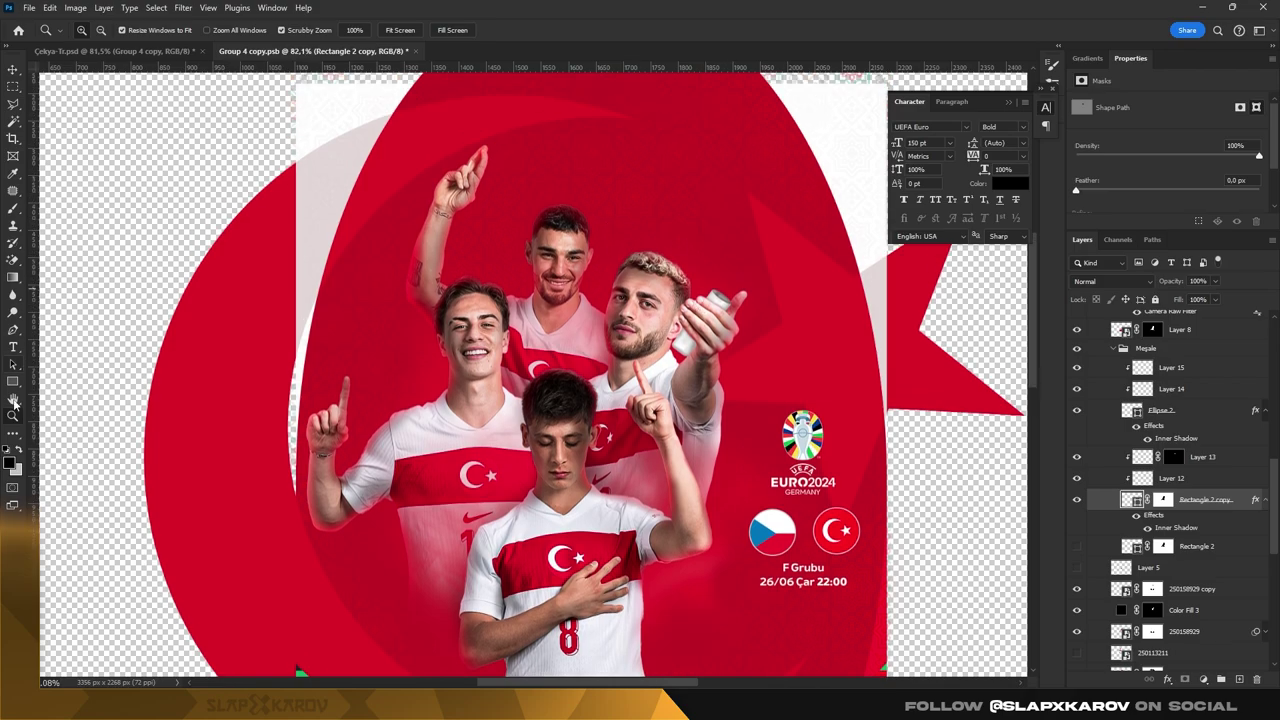
click(9, 462)
text(e0151d)
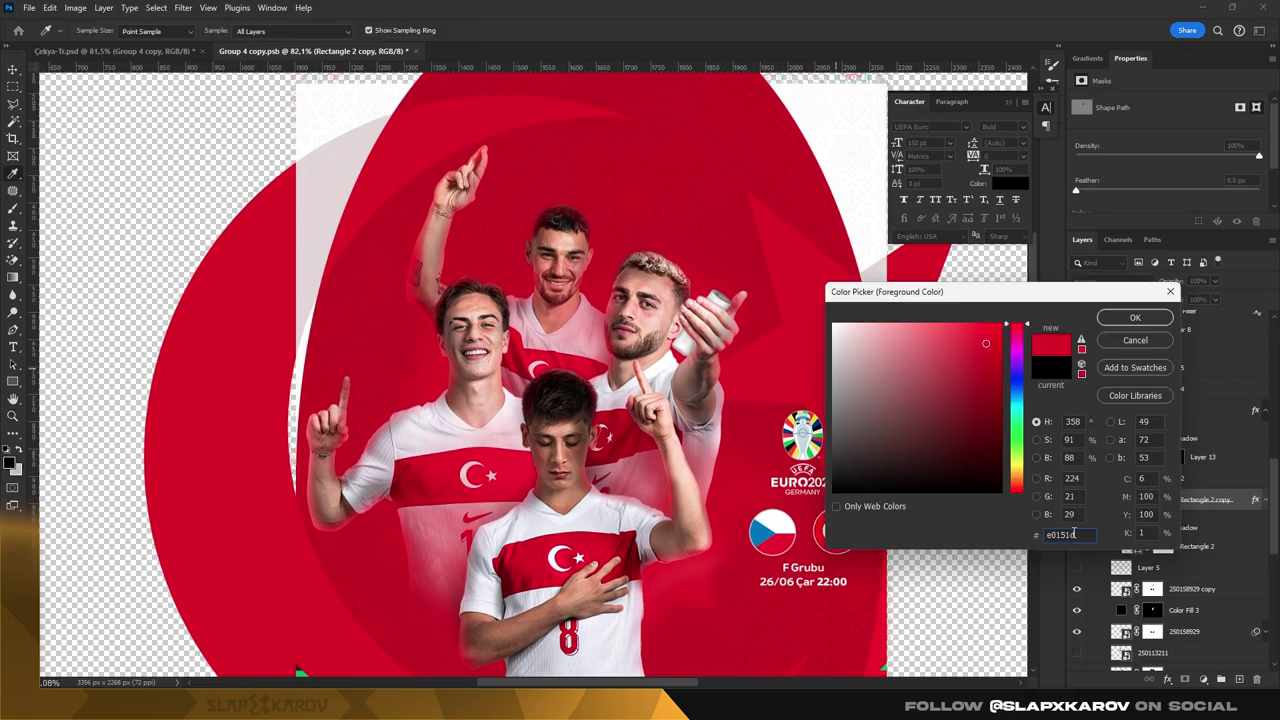
click(1133, 318)
- Zoom in on the player's face and hand and check the brush size on the canister mask
key(z)
mouse_move(700, 265)
mouse_down()
mouse_move(793, 254)
mouse_move(777, 289)
mouse_up()
click(13, 213)
click(1163, 499)
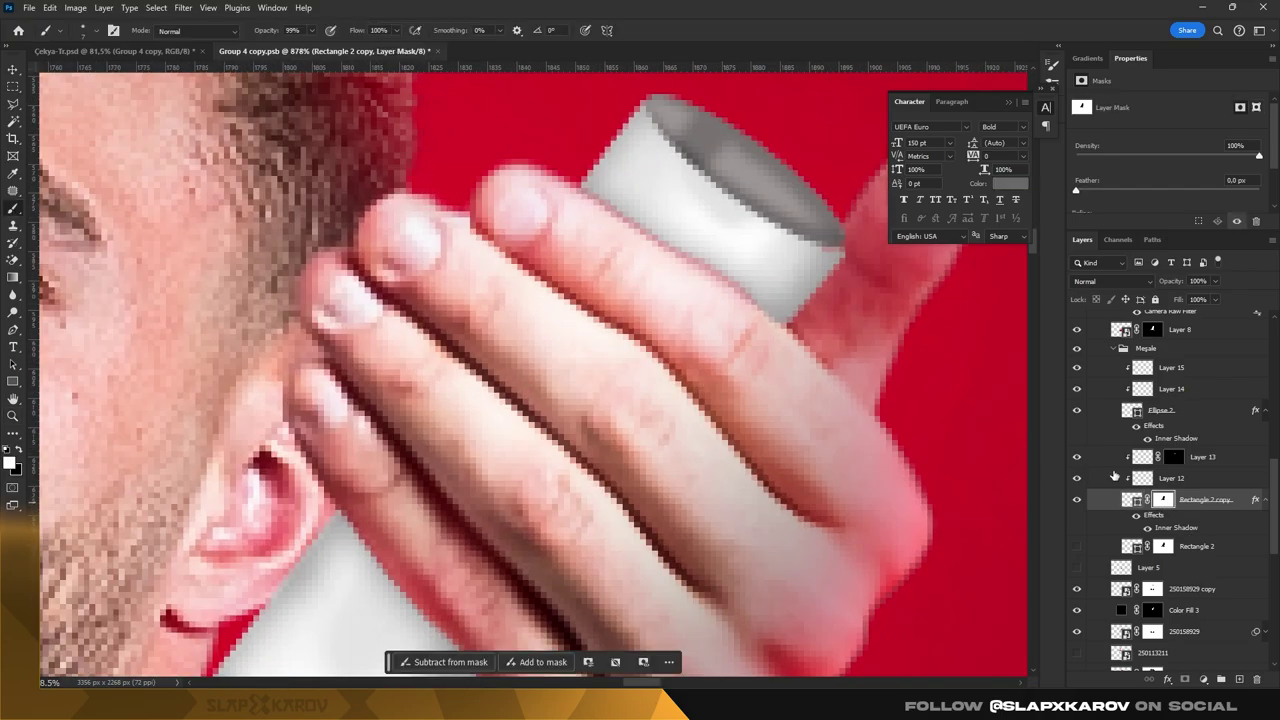
right_click(645, 216)
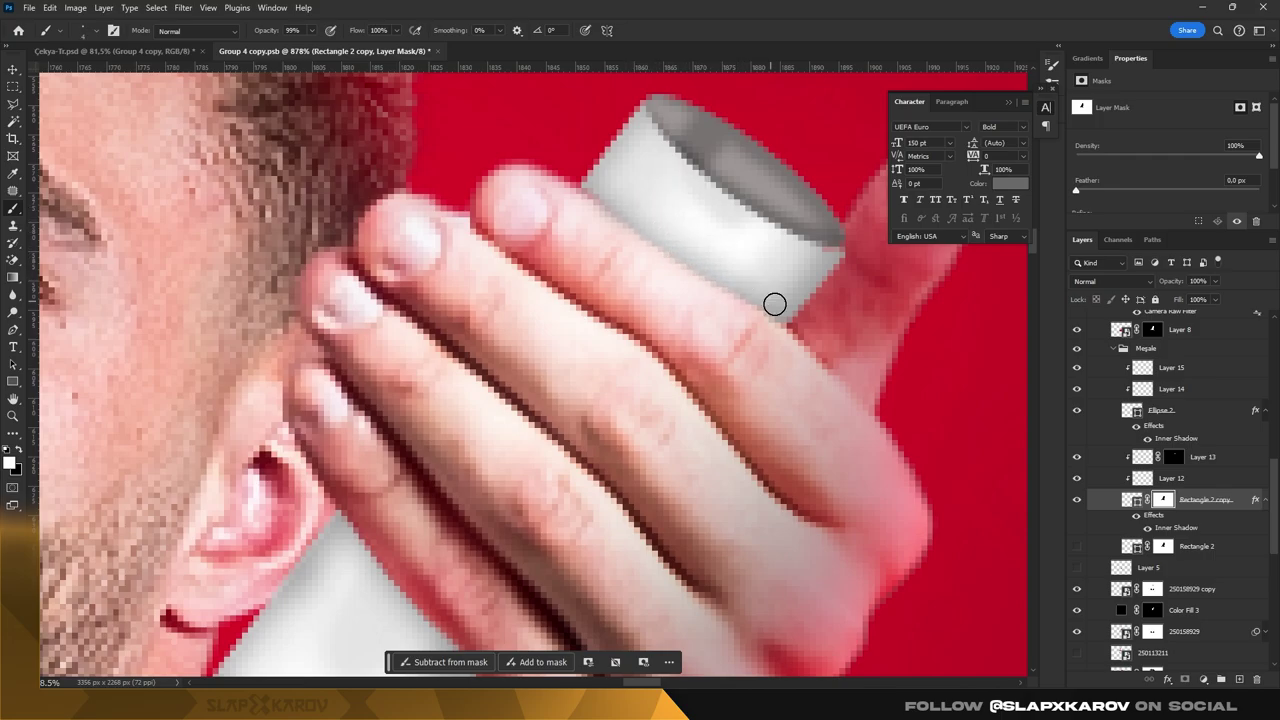
key(z)
mouse_move(775, 303)
mouse_down()
mouse_move(760, 360)
mouse_move(1209, 460)
mouse_up()
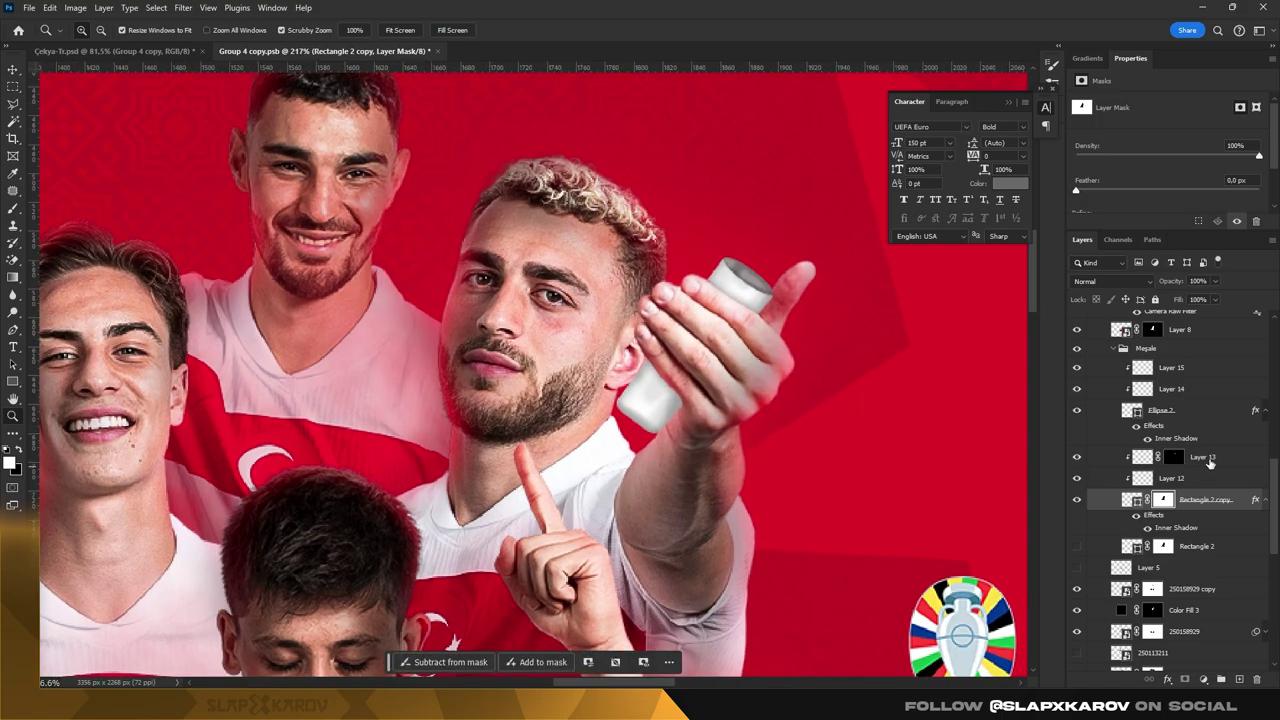
- Add a new layer above Layer 13 and clip it to Layer 13
click(1209, 457)
click(1239, 679)
right_click(1200, 457)
click(1200, 434)
- Paint a red stripe across the white canister along the hand's edge, redoing strokes until it fits
drag(705, 382, 725, 380)
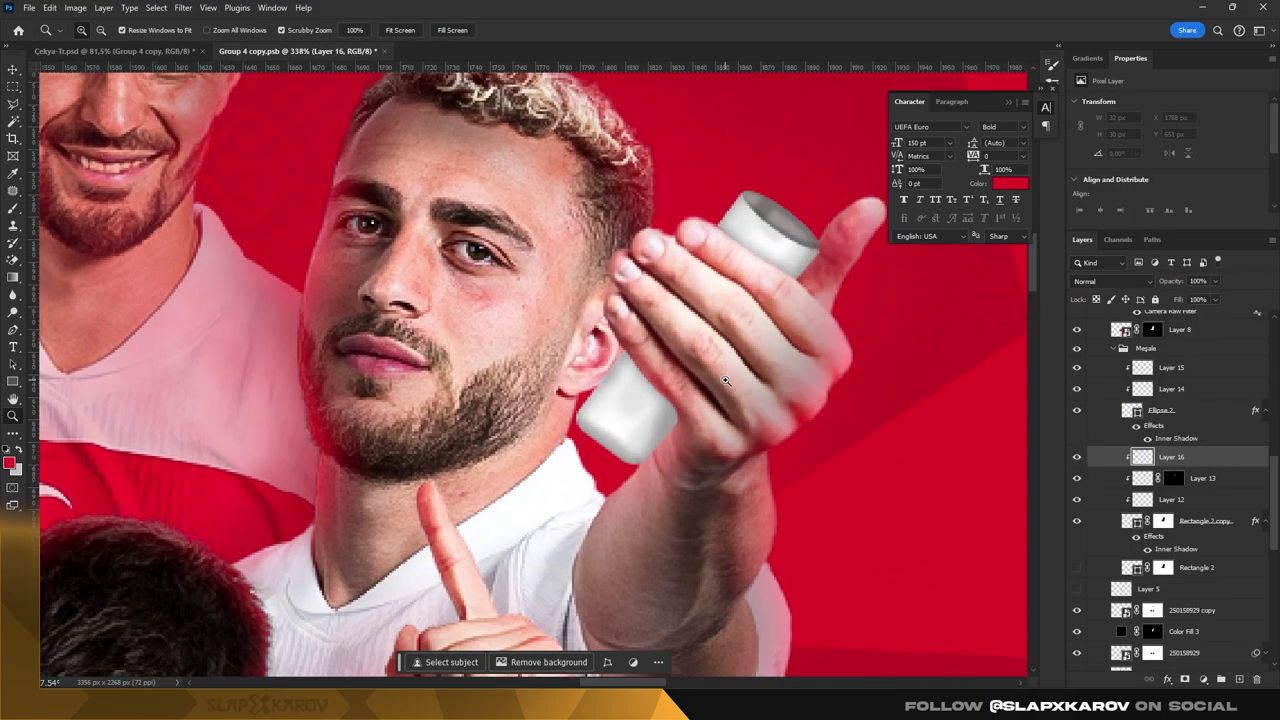
click(13, 209)
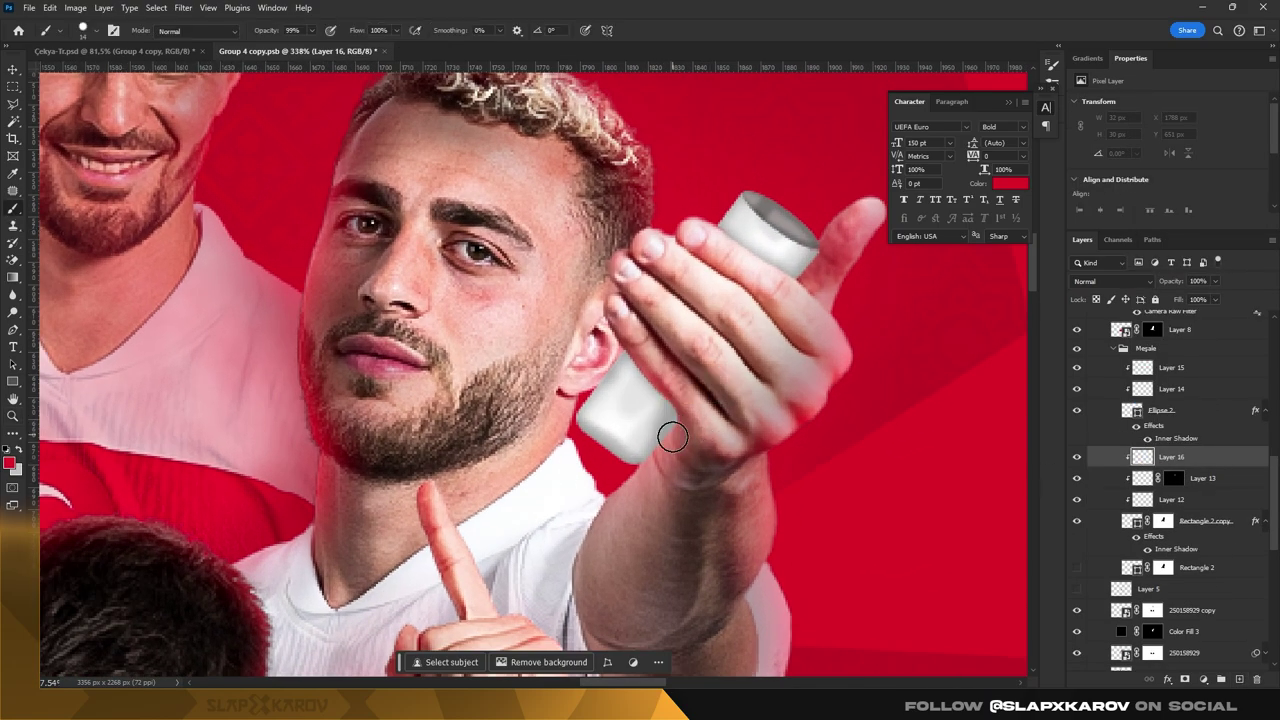
drag(672, 437, 624, 300)
drag(760, 268, 818, 255)
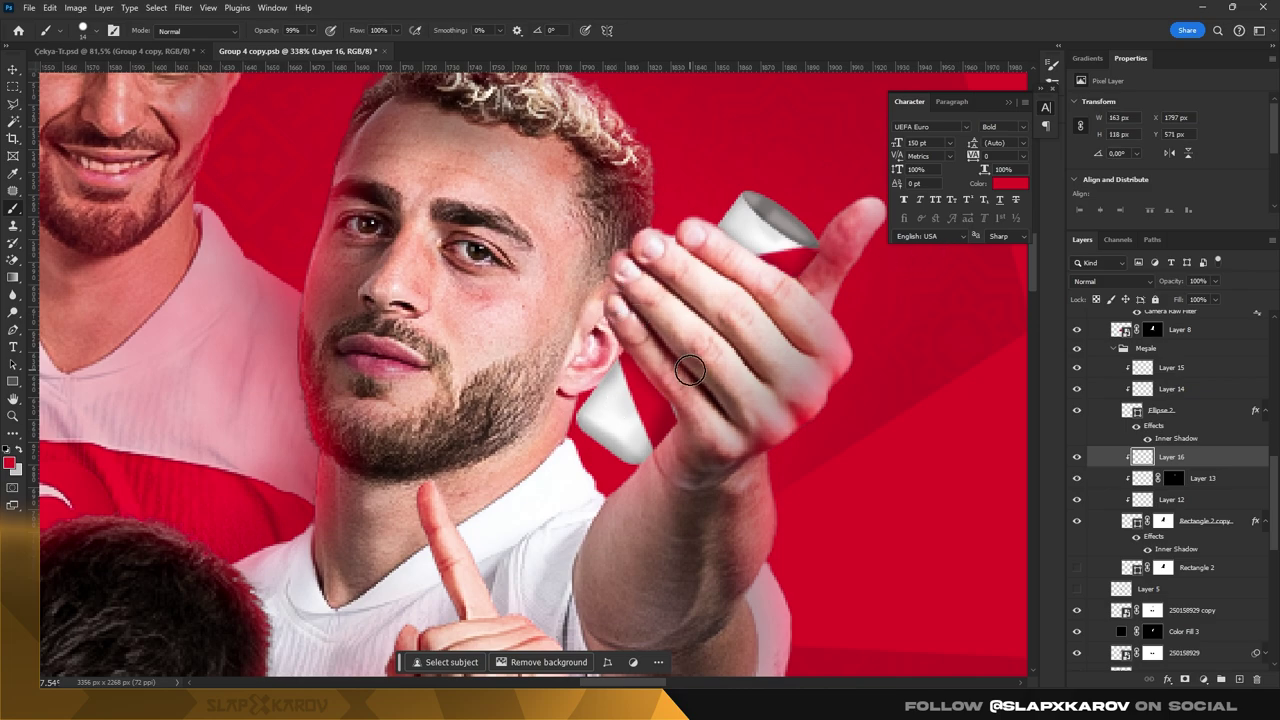
key(ctrl+z)
key(ctrl+z)
drag(651, 471, 626, 360)
key(ctrl+z)
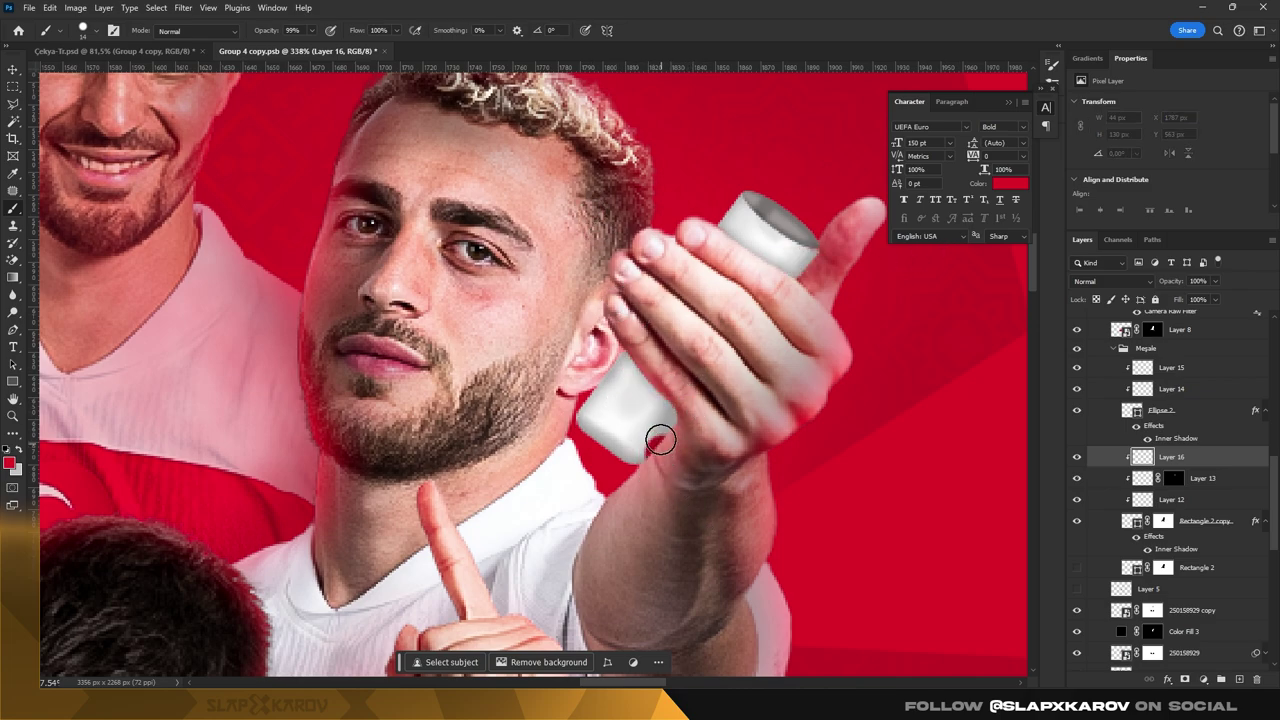
drag(660, 465, 620, 355)
key(ctrl+z)
drag(655, 468, 625, 360)
key(ctrl+z)
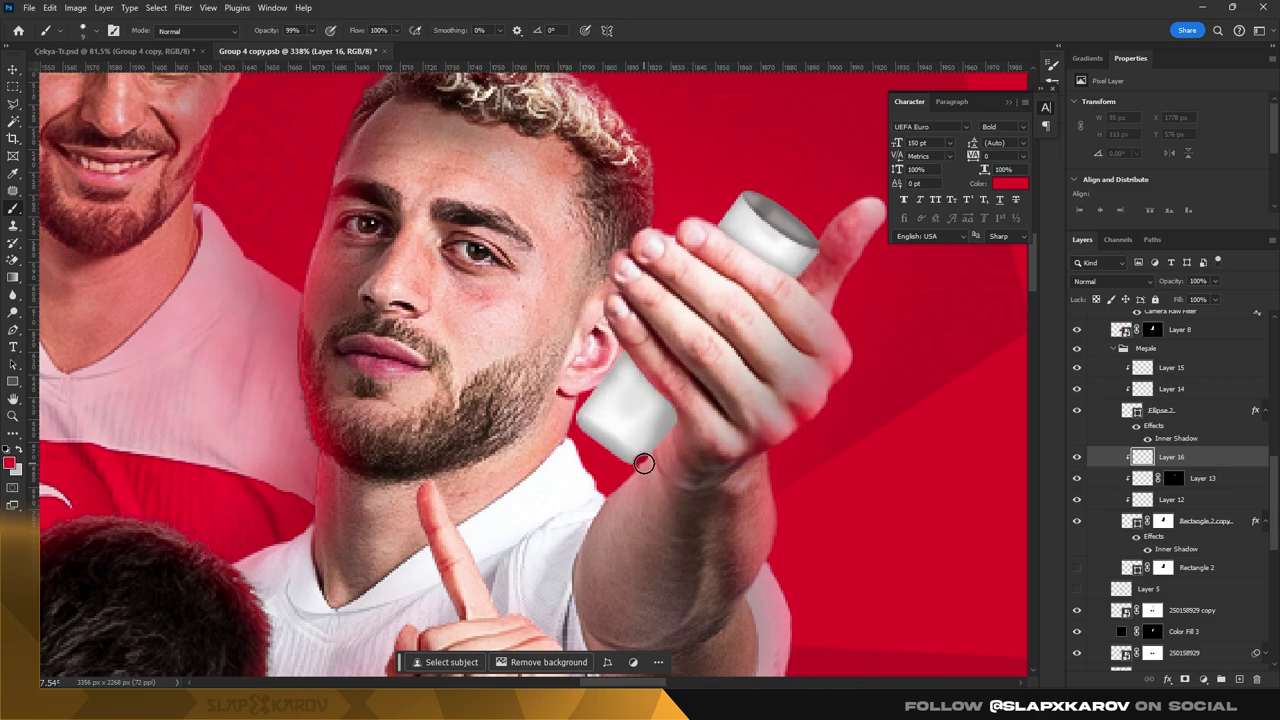
drag(646, 457, 625, 352)
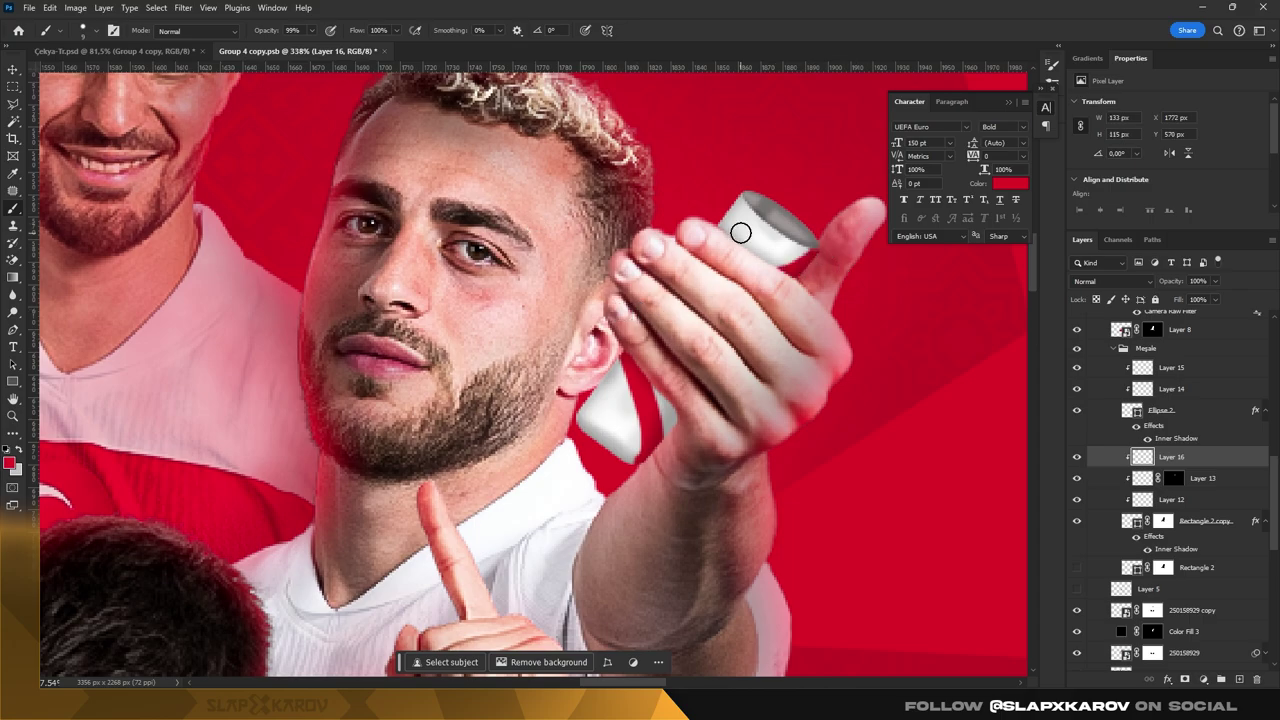
key(z)
drag(758, 272, 560, 300)
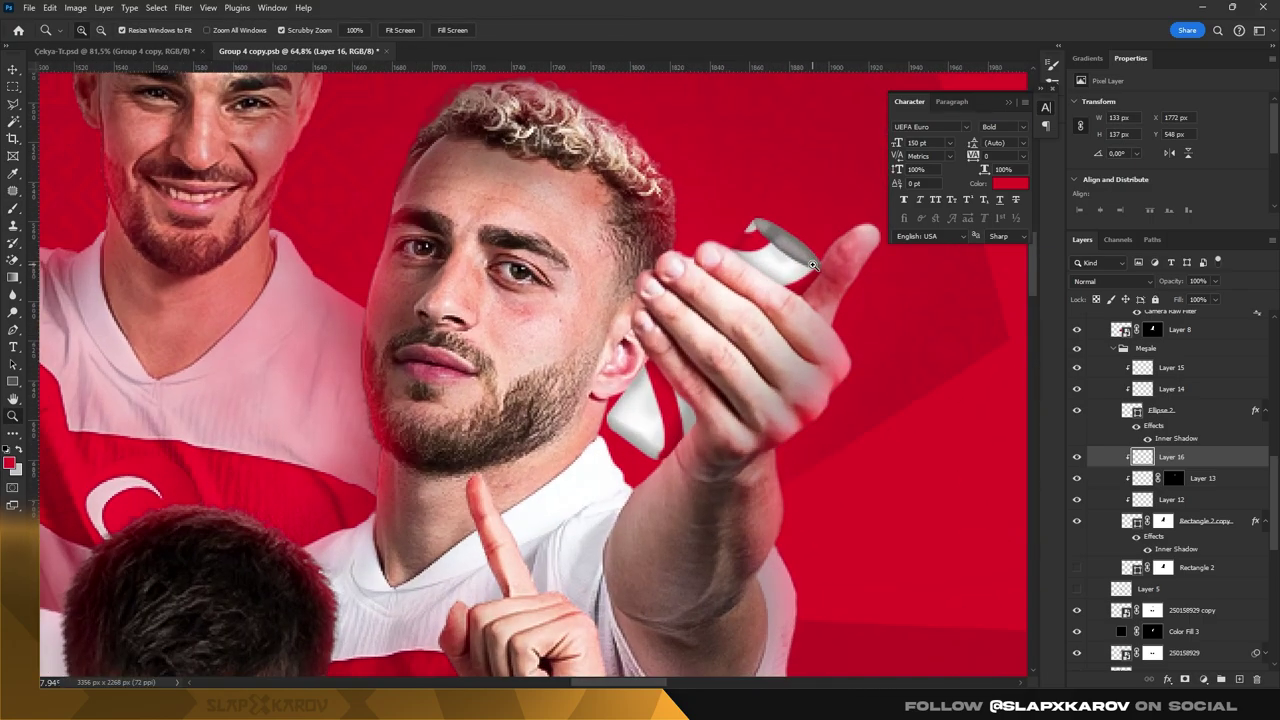
- Set the stripe layer's blend mode to Multiply, then zoom back to the hand and select Layer 15
click(1110, 281)
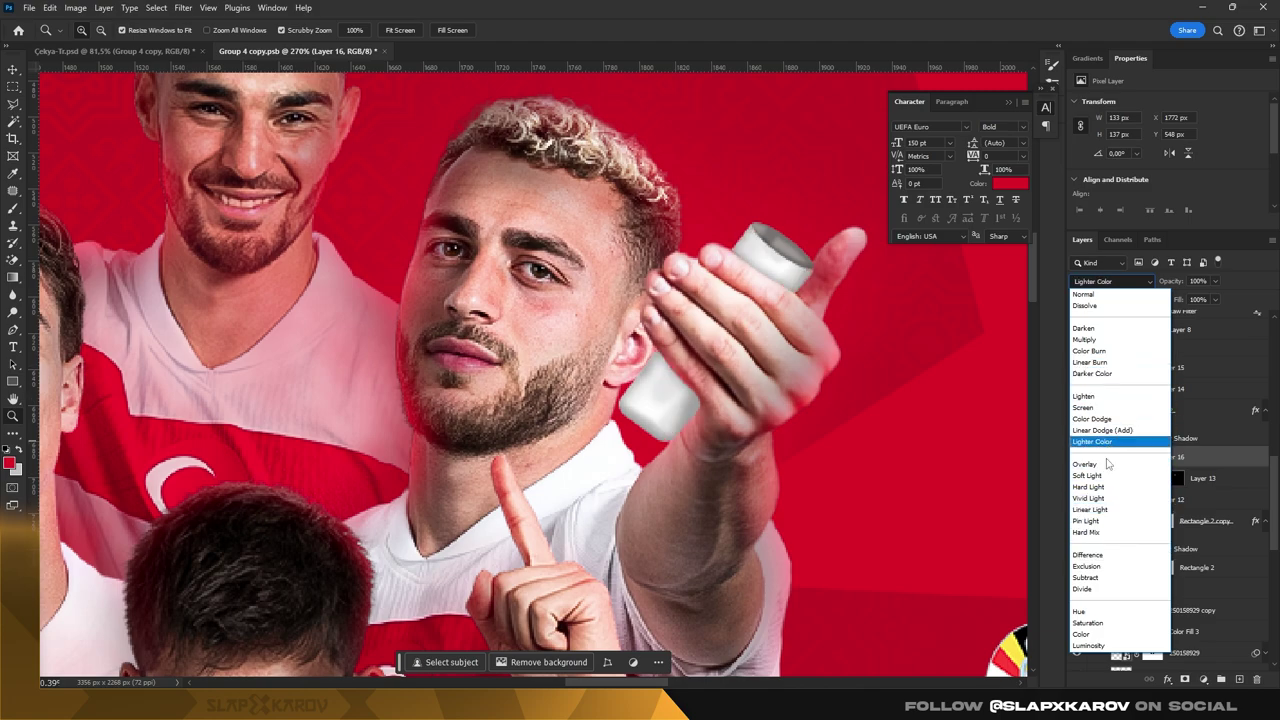
click(1104, 344)
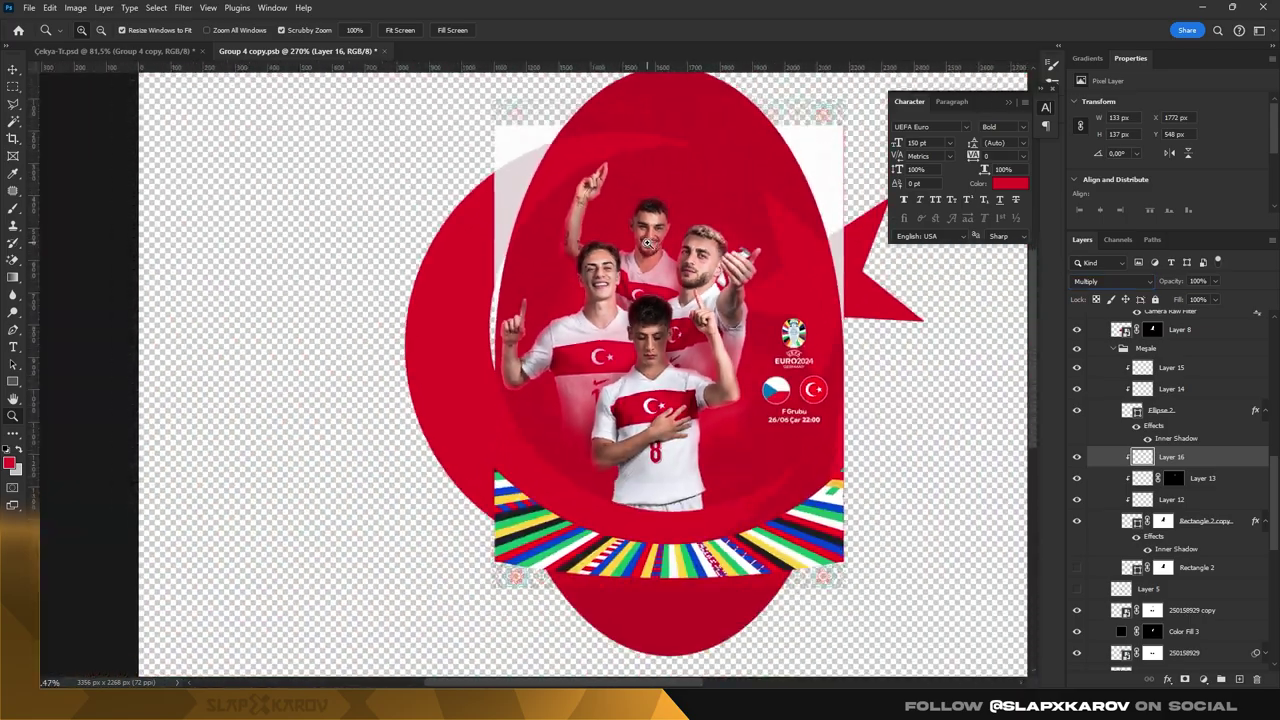
click(736, 253)
click(838, 266)
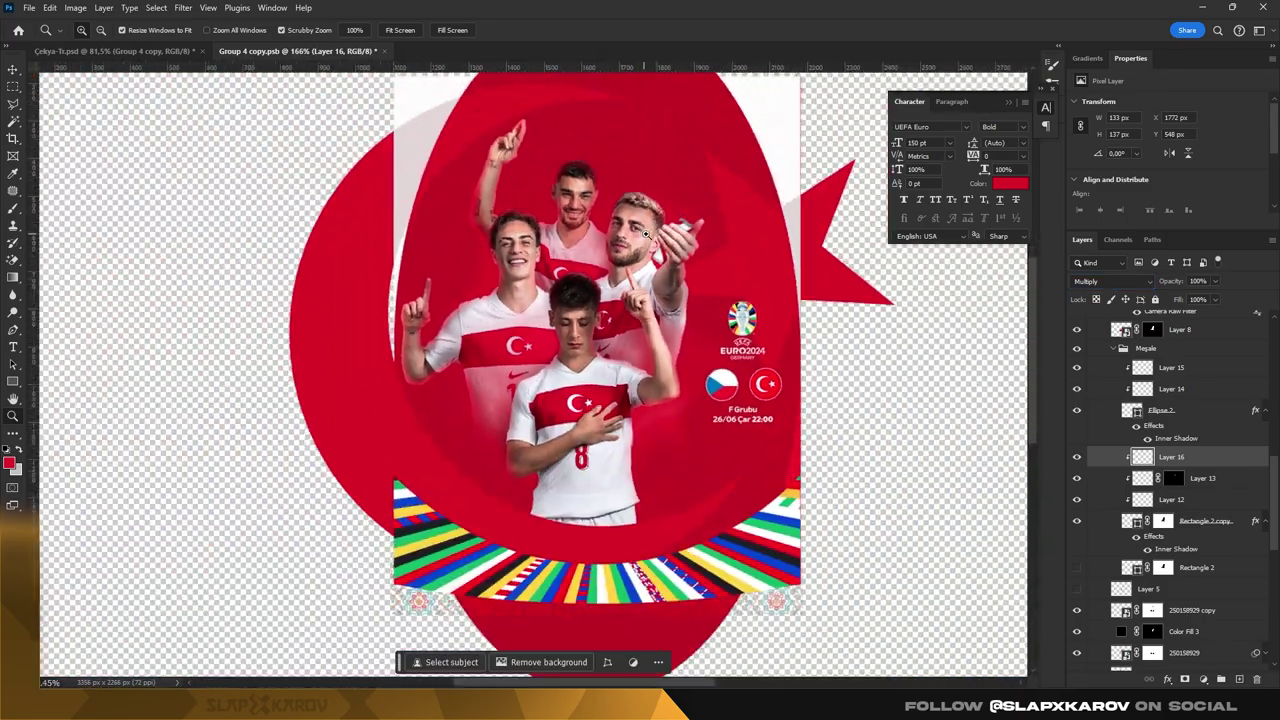
mouse_move(838, 266)
mouse_down()
mouse_move(727, 236)
mouse_move(949, 396)
mouse_up()
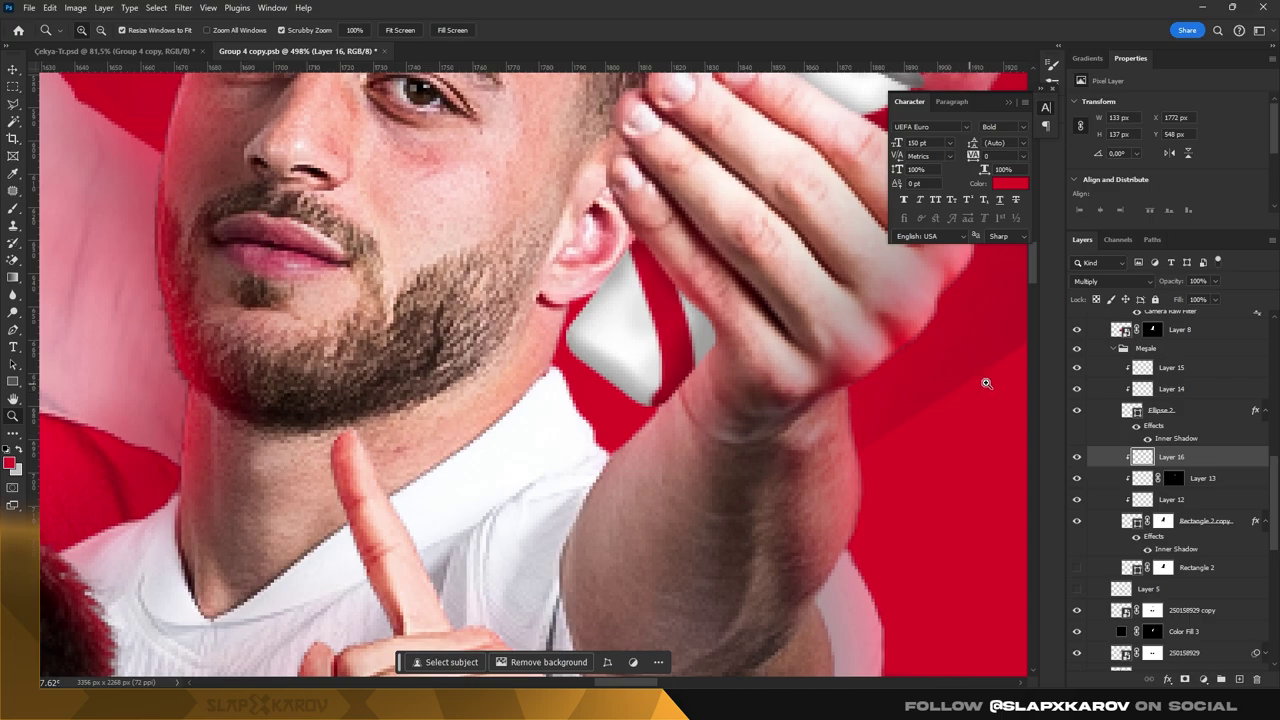
click(1167, 368)
- Add a dark #513334 Solid Color fill layer with its mask inverted to hide it
drag(905, 380, 916, 367)
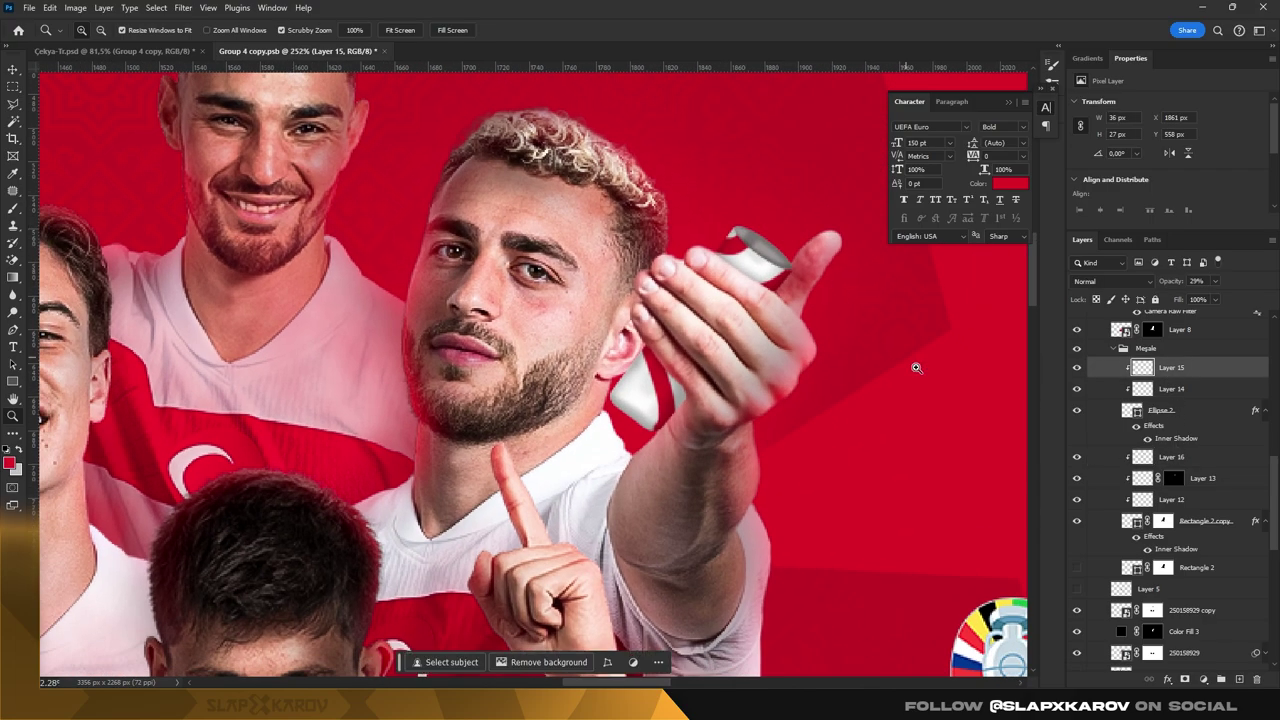
click(1206, 681)
click(1143, 434)
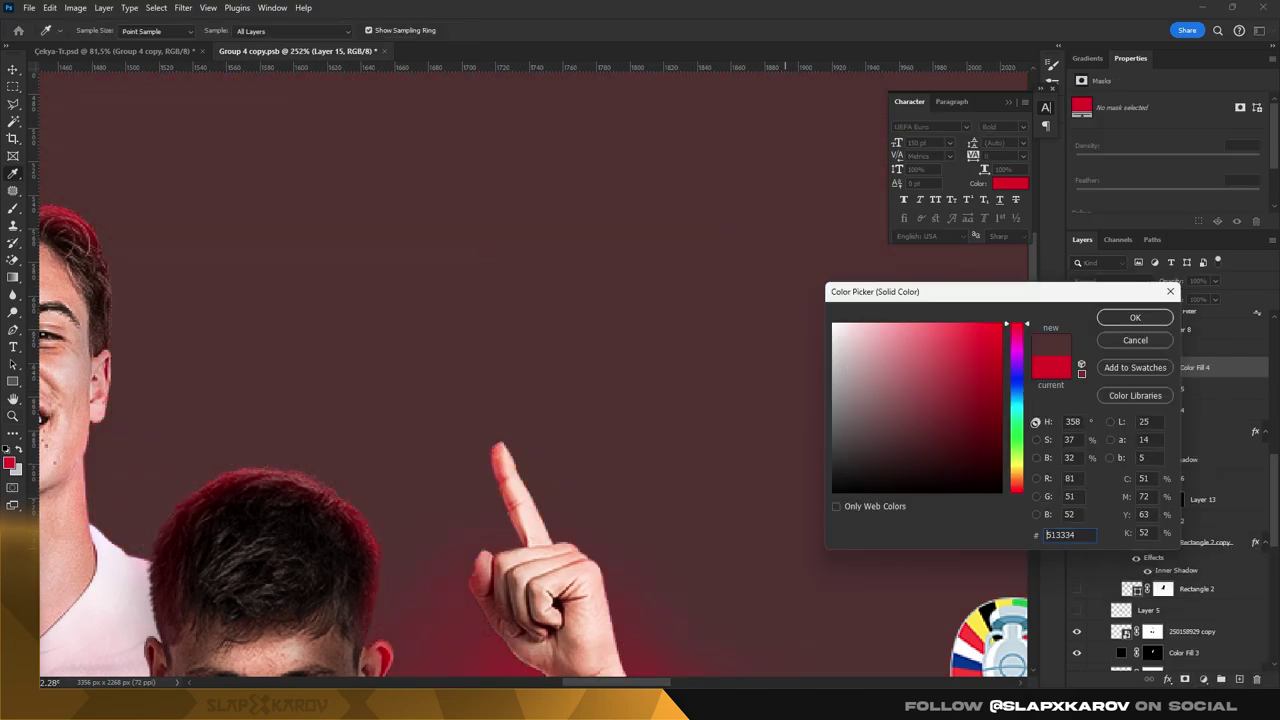
click(900, 488)
click(1134, 317)
click(1162, 367)
key(ctrl+i)
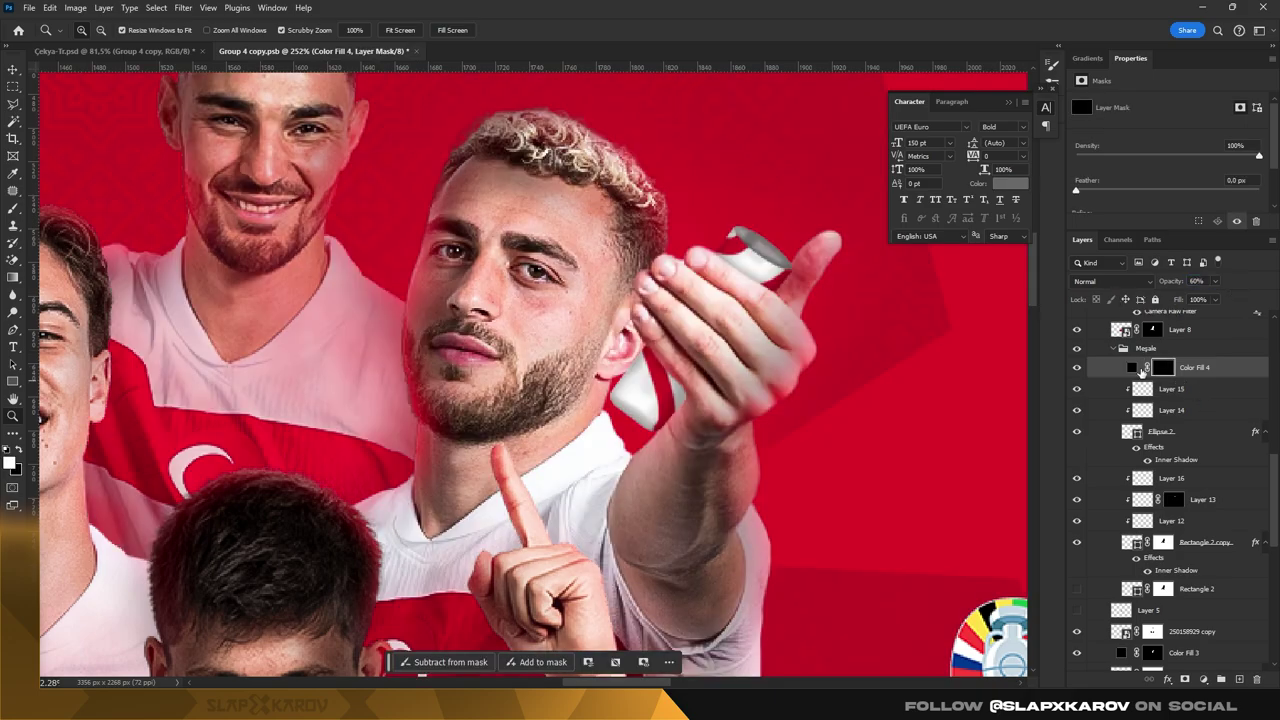
- Paint shadow near the fingertip on the mask with a hard round brush and move the fill layer lower
click(738, 278)
right_click(634, 392)
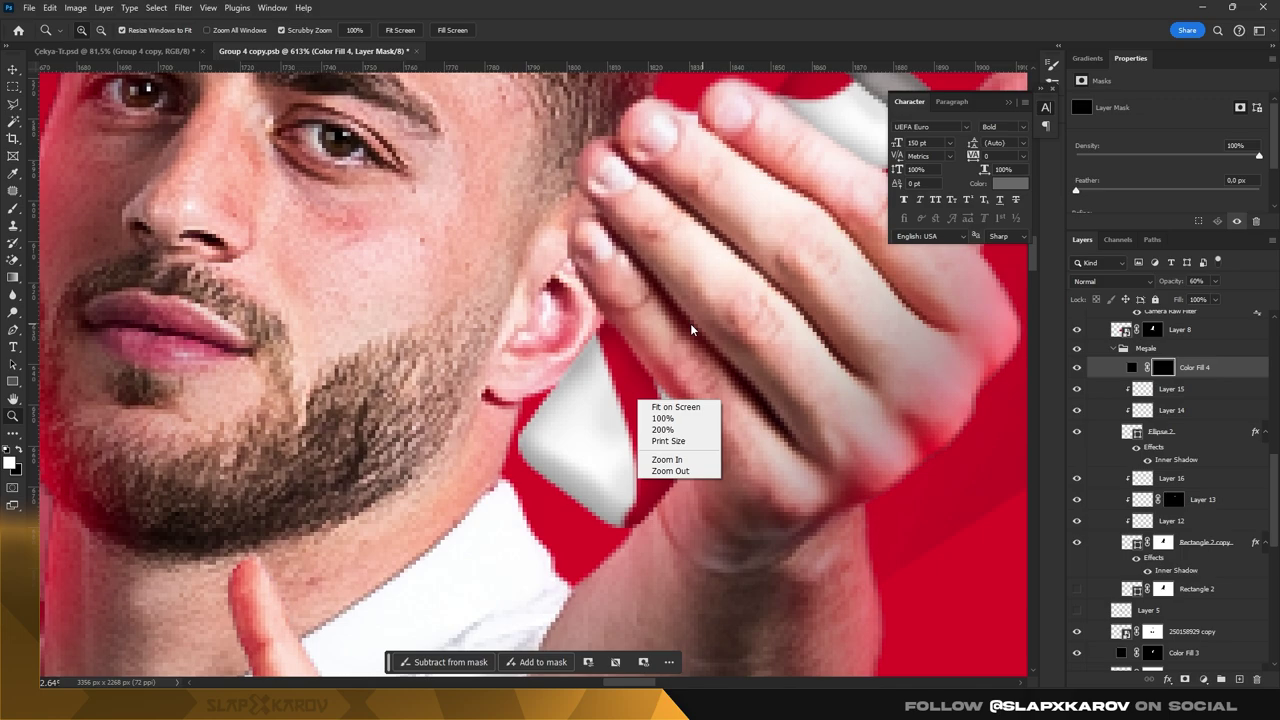
click(708, 321)
click(13, 210)
right_click(648, 262)
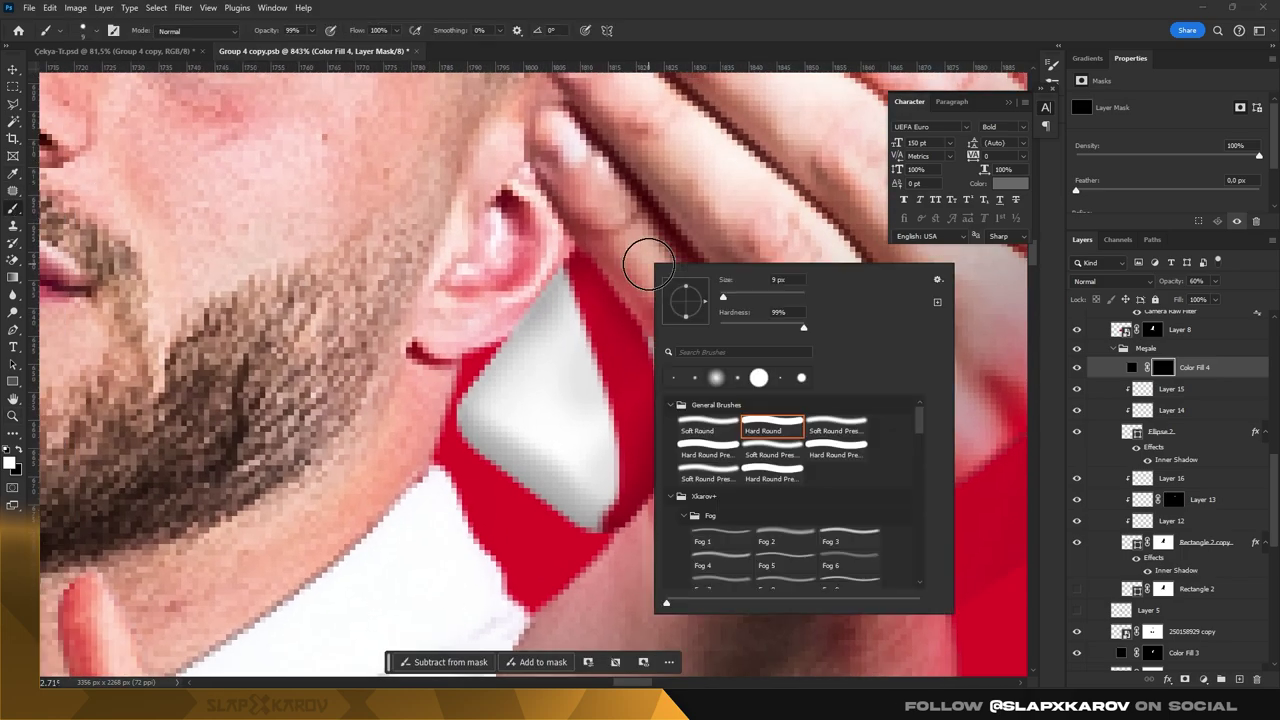
key(Escape)
drag(600, 252, 630, 268)
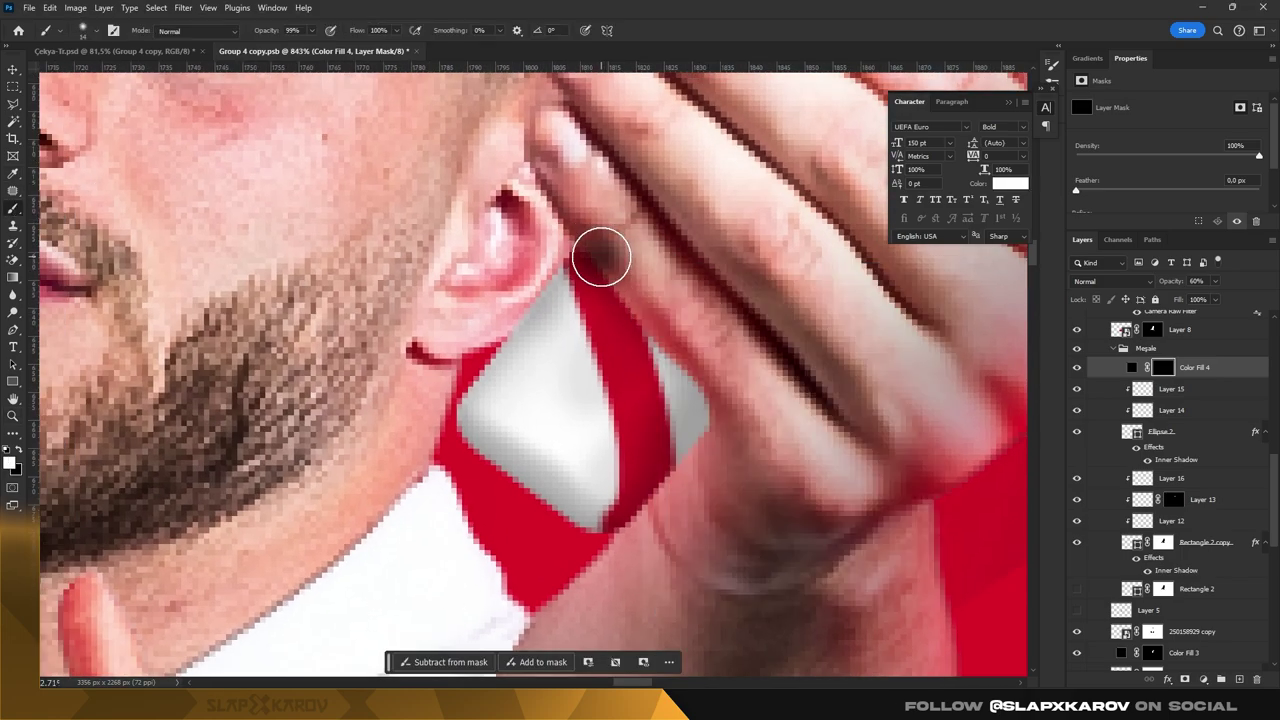
mouse_move(1190, 367)
mouse_down()
mouse_move(1212, 405)
mouse_move(1200, 465)
mouse_up()
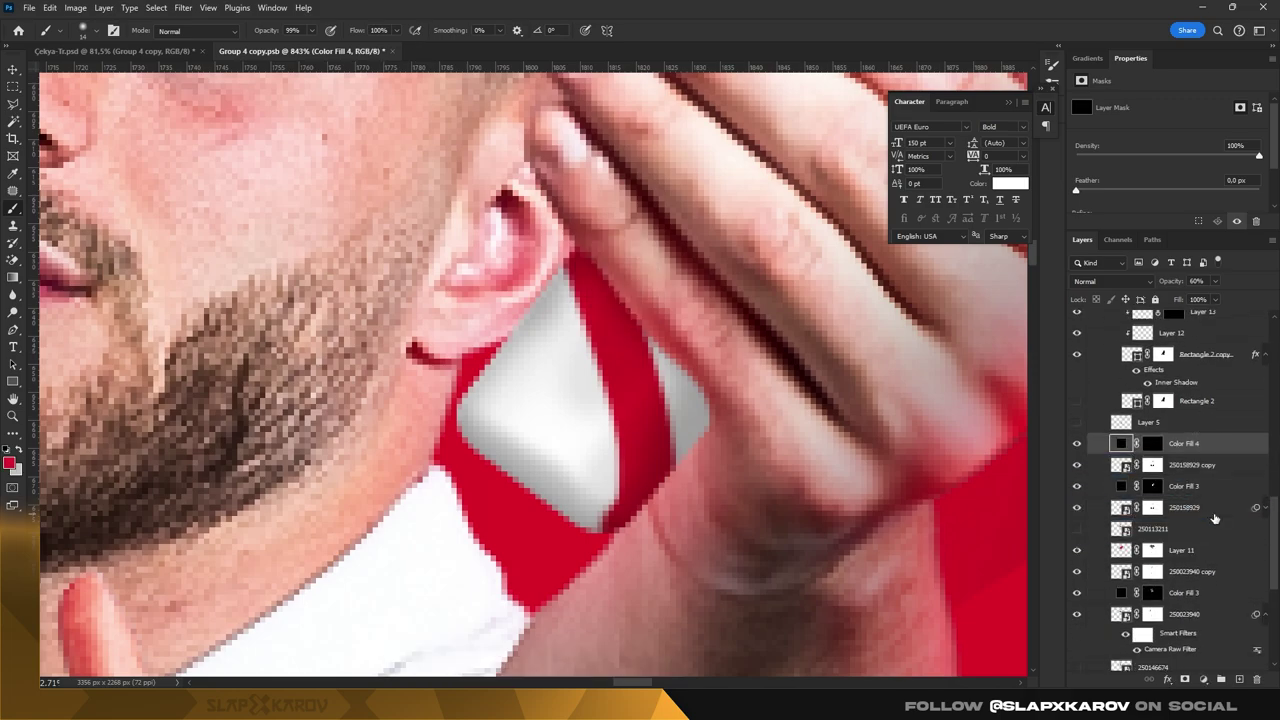
mouse_move(1200, 465)
mouse_down()
mouse_move(1200, 507)
mouse_move(1275, 482)
mouse_move(1157, 430)
mouse_up()
- Paint shadow on Color Fill 4's mask near the finger and around the red band
click(1160, 426)
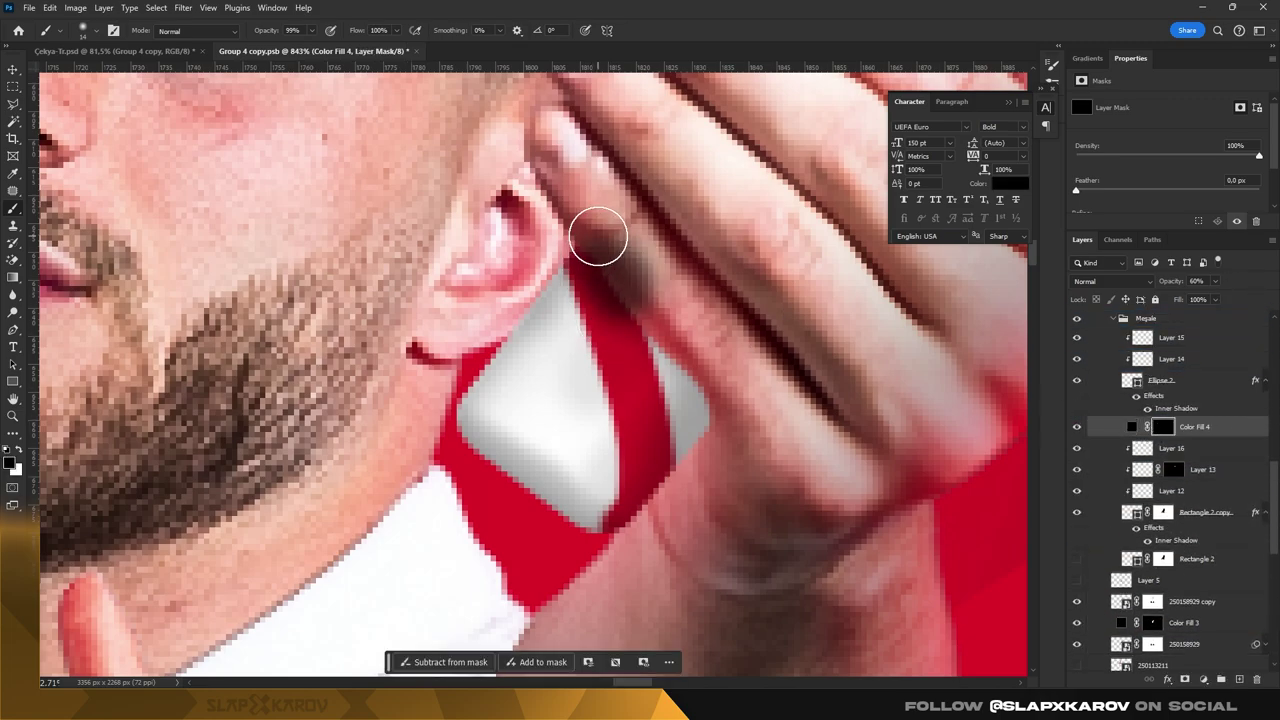
mouse_move(594, 229)
mouse_down()
mouse_move(663, 286)
mouse_move(663, 423)
mouse_move(711, 443)
mouse_move(791, 377)
mouse_up()
scroll(740, 310, down, 1)
key(x)
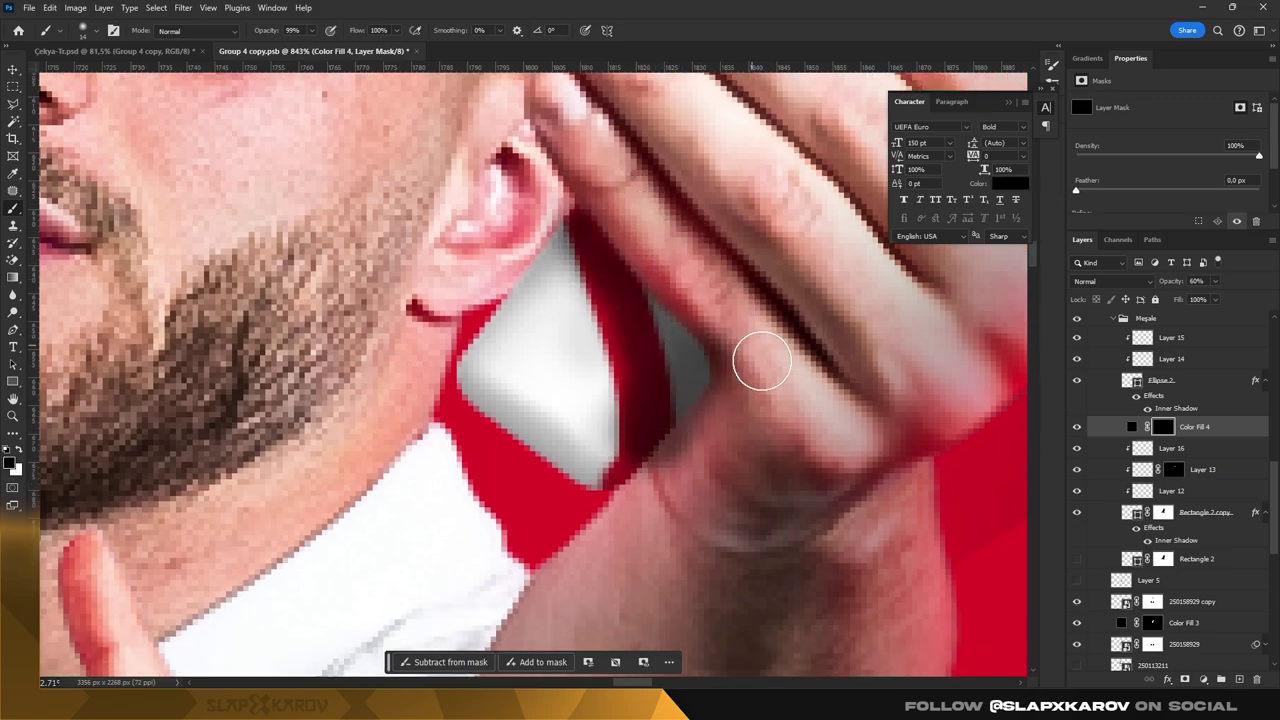
alt+right_click(580, 334)
mouse_move(559, 276)
mouse_down()
mouse_move(623, 366)
mouse_move(591, 429)
mouse_up()
key(z)
scroll(661, 360, down, 5)
mouse_move(661, 360)
mouse_down()
mouse_move(677, 343)
mouse_move(720, 371)
mouse_move(735, 437)
mouse_up()
key(b)
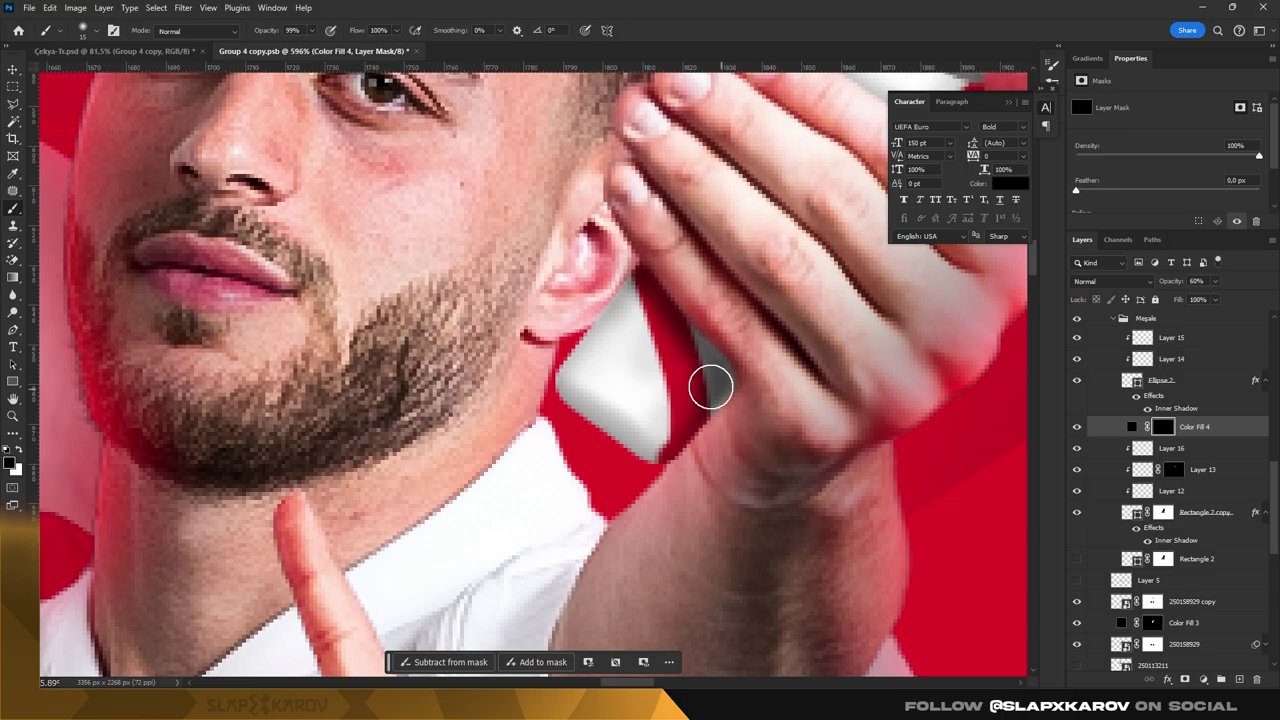
- Shade along the canister's lower edge with a smaller brush, brushing away the excess
key(z)
scroll(623, 286, down, 5)
drag(640, 300, 786, 307)
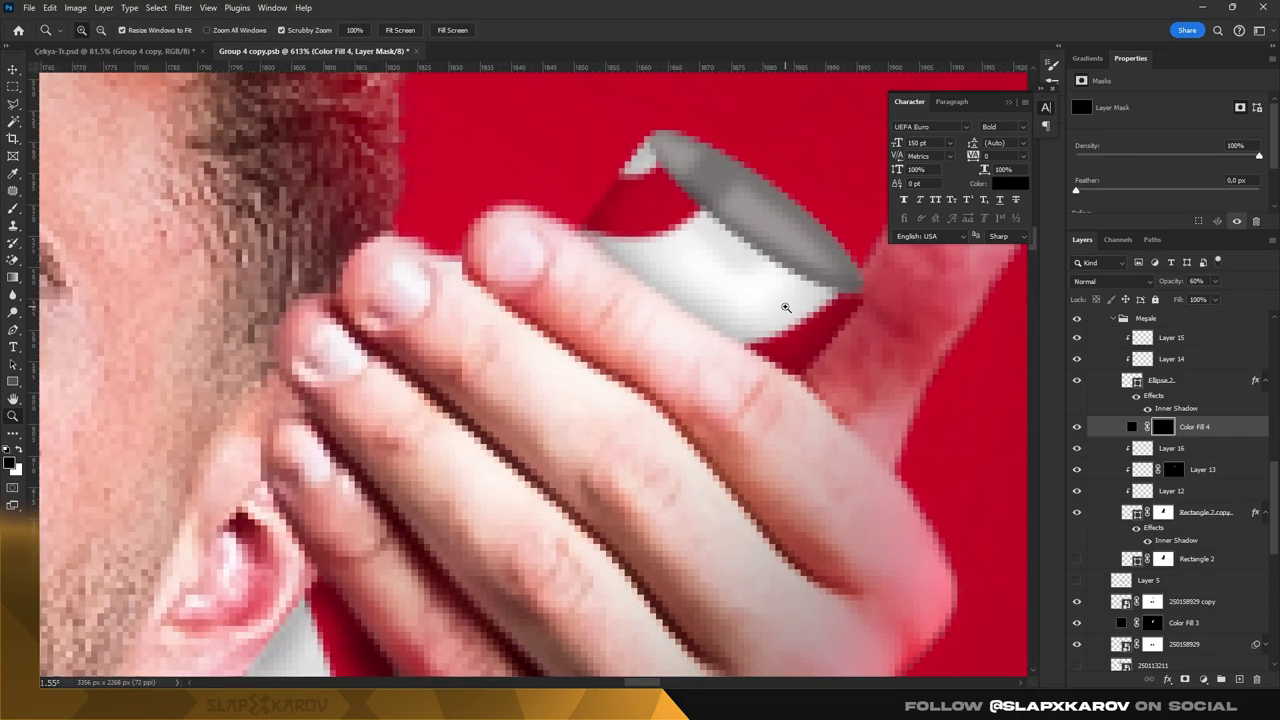
key(b)
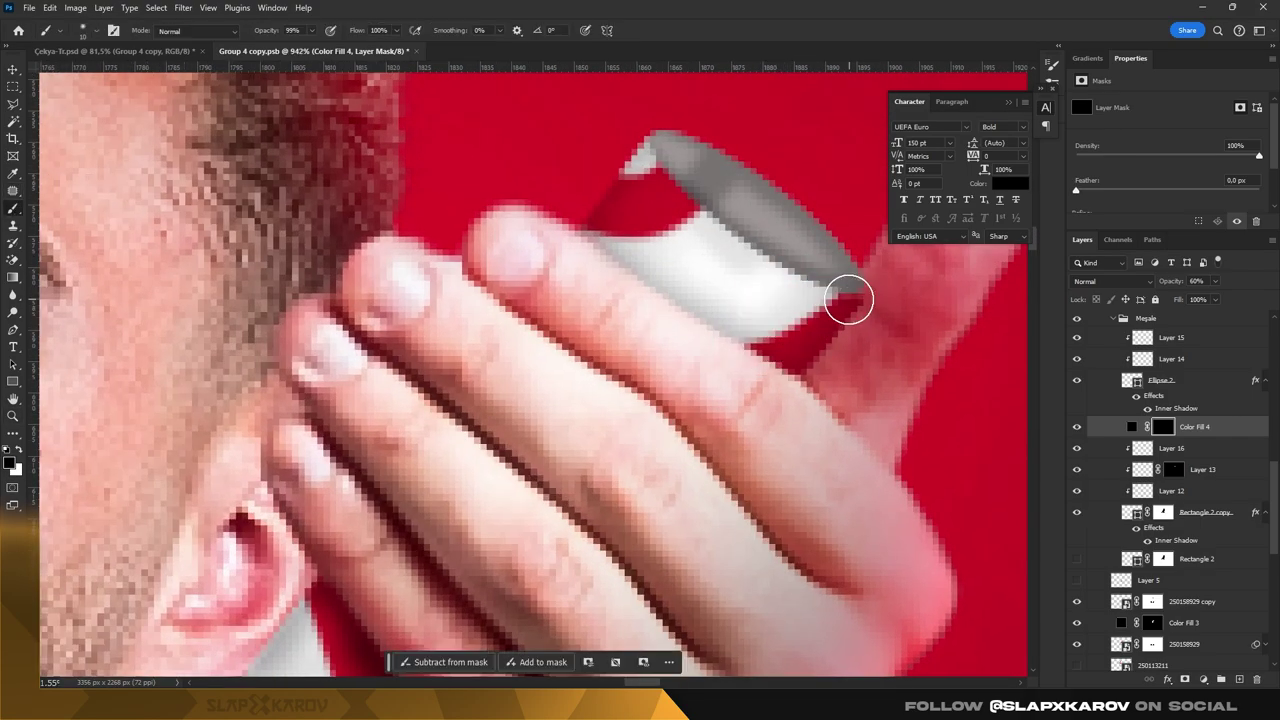
key(bracketleft)
mouse_move(860, 291)
mouse_down()
mouse_move(789, 337)
mouse_move(743, 329)
mouse_move(560, 222)
mouse_up()
drag(822, 315, 765, 335)
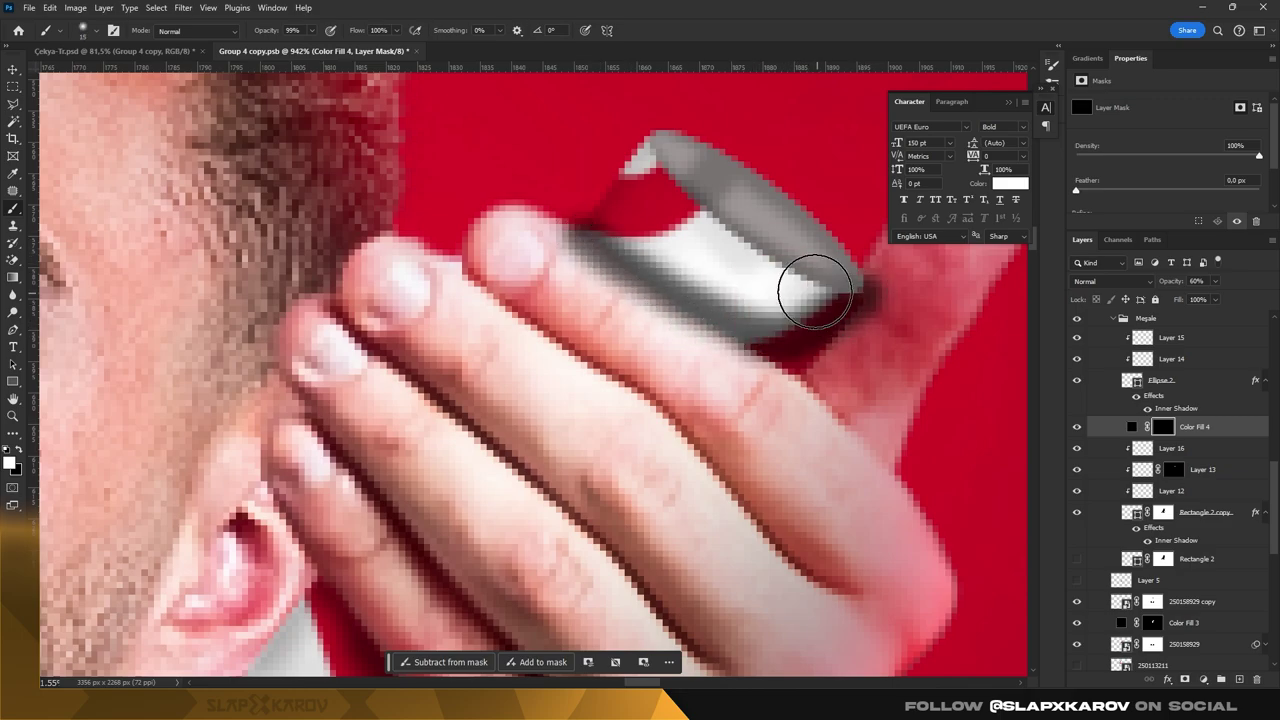
key(x)
mouse_move(815, 291)
mouse_down()
mouse_move(766, 277)
mouse_move(609, 177)
mouse_move(546, 271)
mouse_move(684, 365)
mouse_move(857, 366)
mouse_move(886, 337)
mouse_move(601, 192)
mouse_move(728, 223)
mouse_up()
- Paint and erase shadow between the canister end and the thumb, refining near the canister top
scroll(728, 223, down, 3)
scroll(217, 247, up, 2)
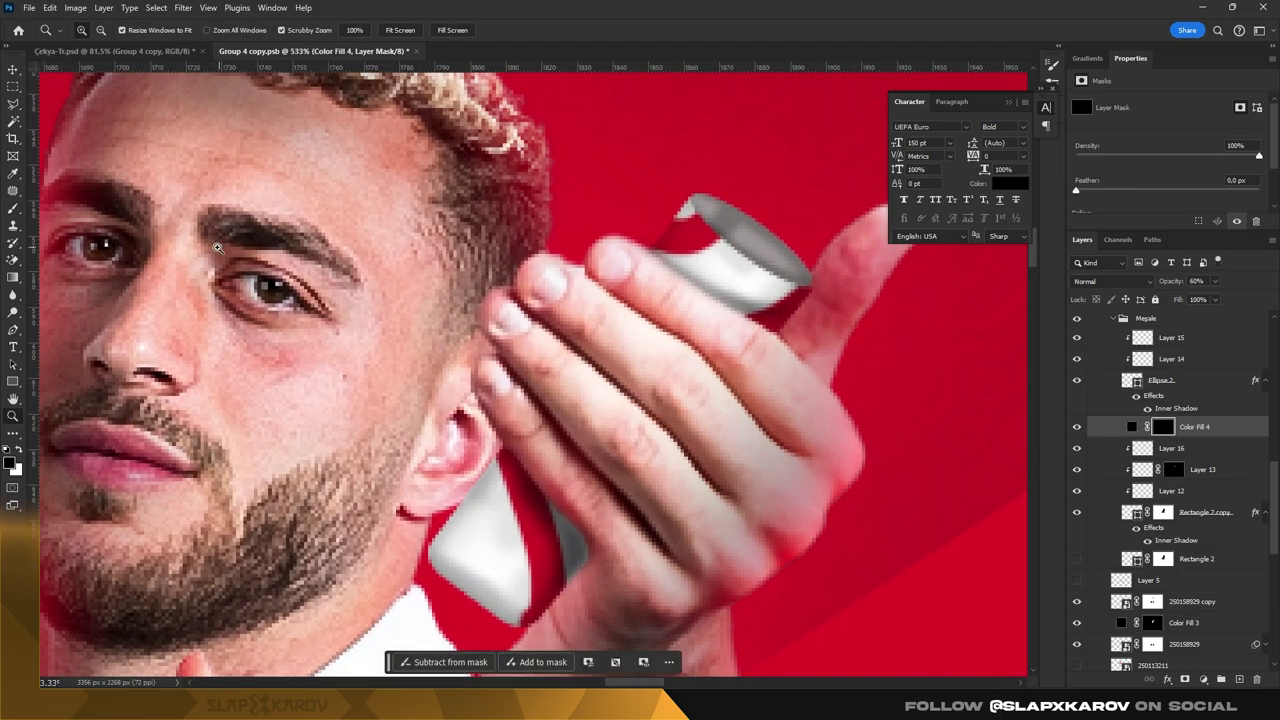
click(14, 209)
key(x)
drag(774, 319, 806, 306)
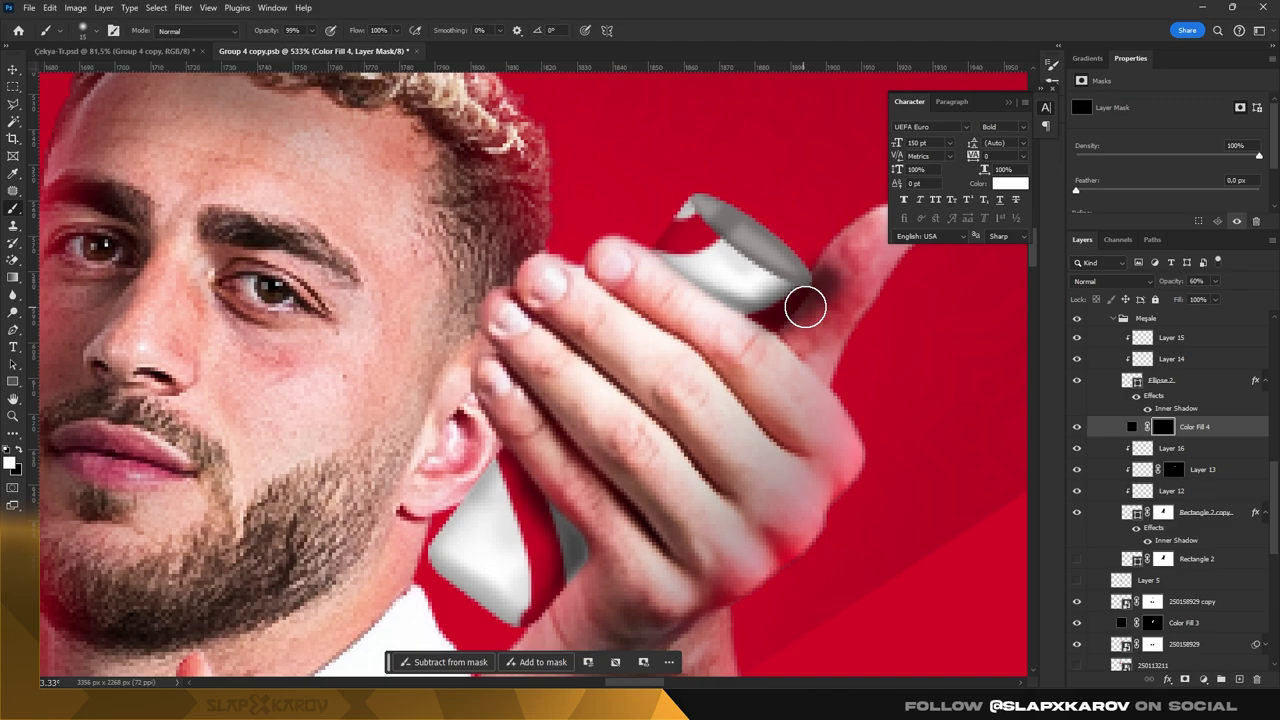
key(x)
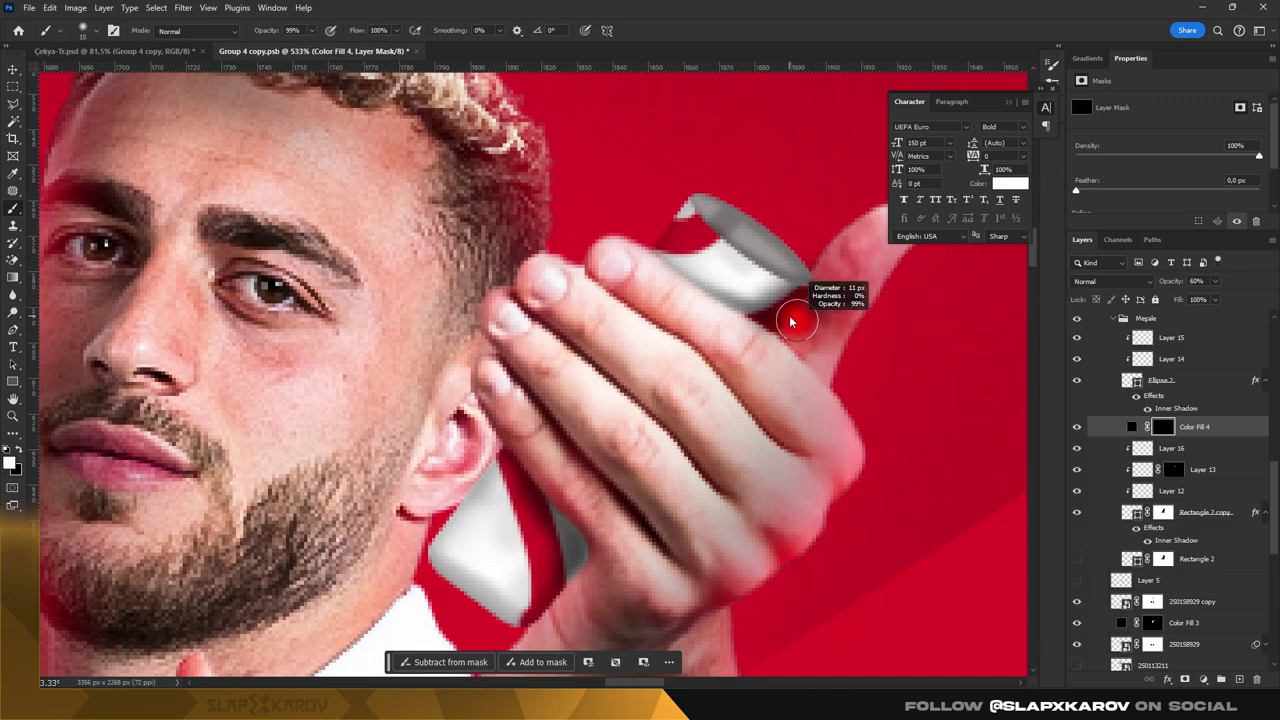
key(x)
mouse_move(829, 294)
mouse_down()
mouse_move(814, 337)
mouse_move(775, 368)
mouse_up()
key(x)
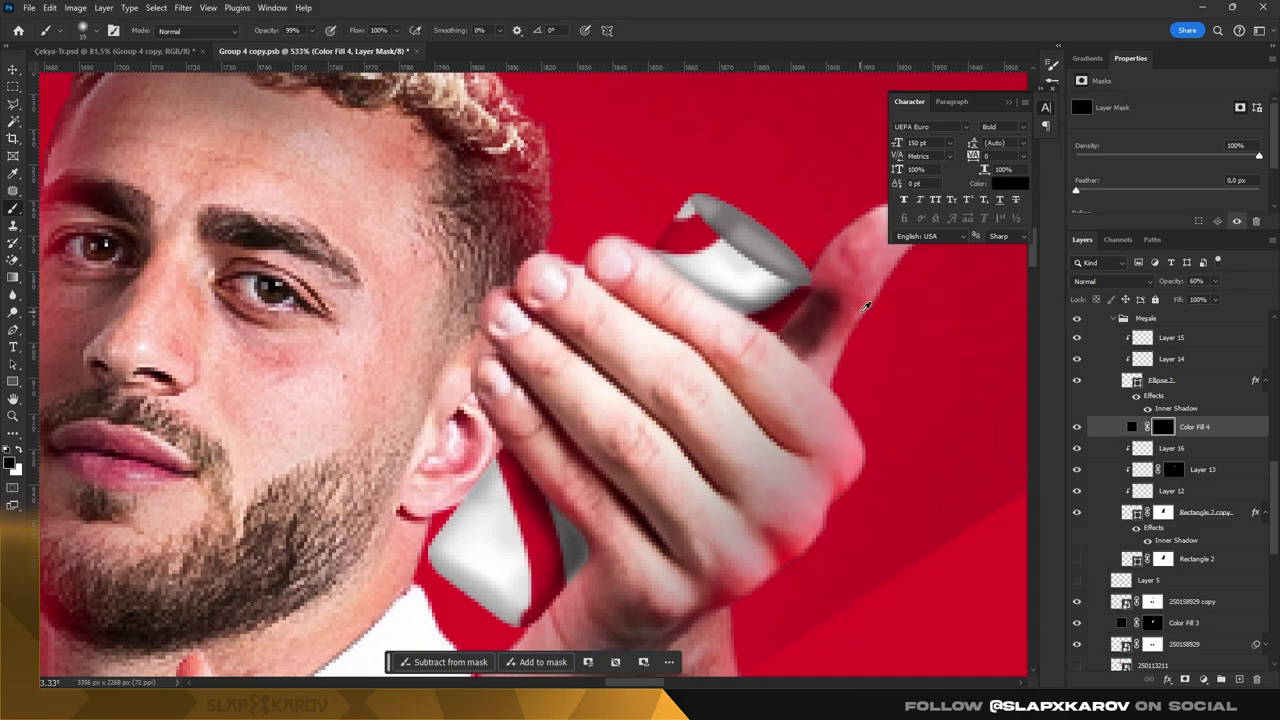
drag(840, 274, 820, 351)
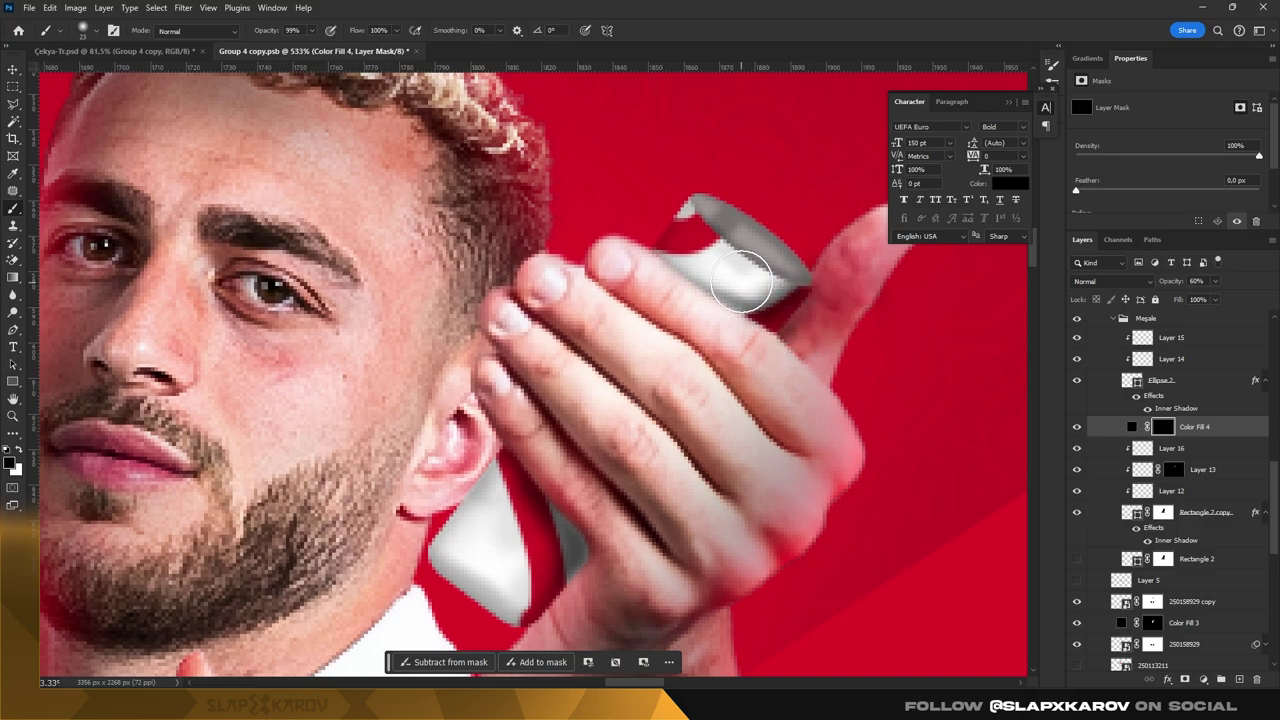
mouse_move(741, 282)
mouse_down()
mouse_move(665, 233)
mouse_move(12, 210)
mouse_up()
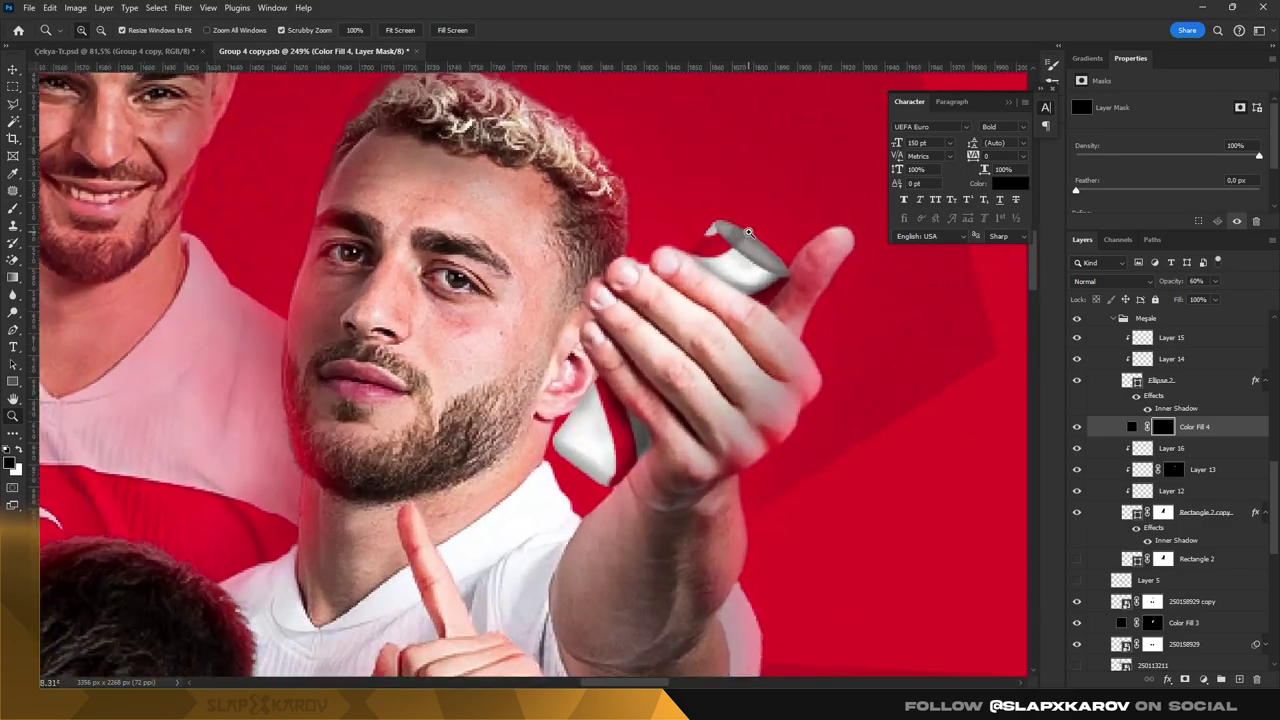
click(12, 210)
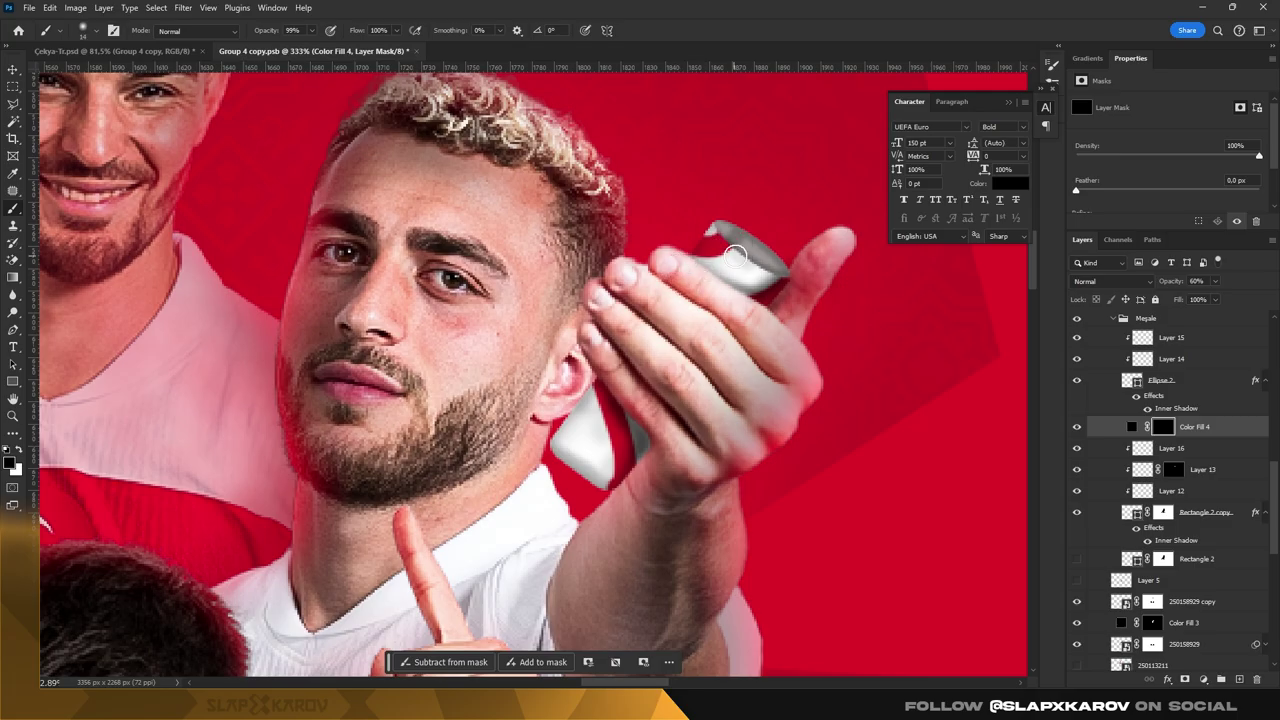
- Paint shadow along the thumb edge and remove dark shading between the fingers
key(z)
mouse_move(760, 268)
mouse_down()
mouse_move(640, 338)
mouse_move(733, 303)
mouse_move(803, 351)
mouse_up()
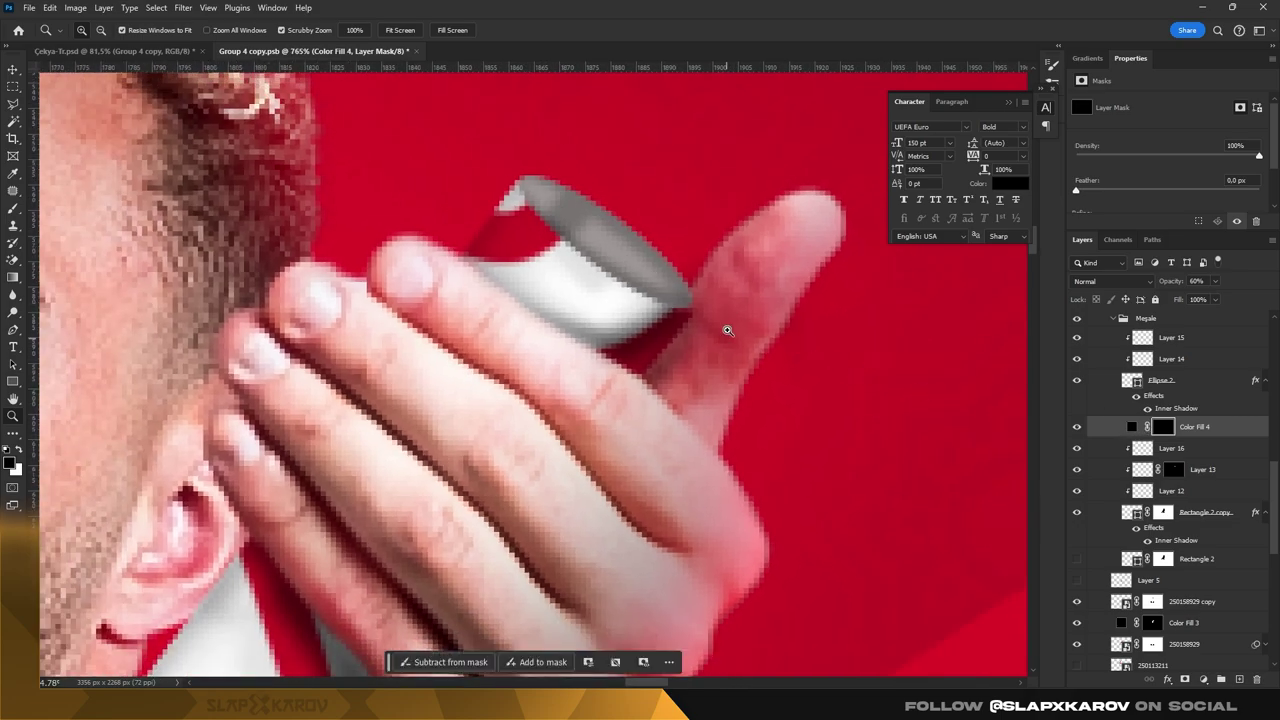
click(13, 207)
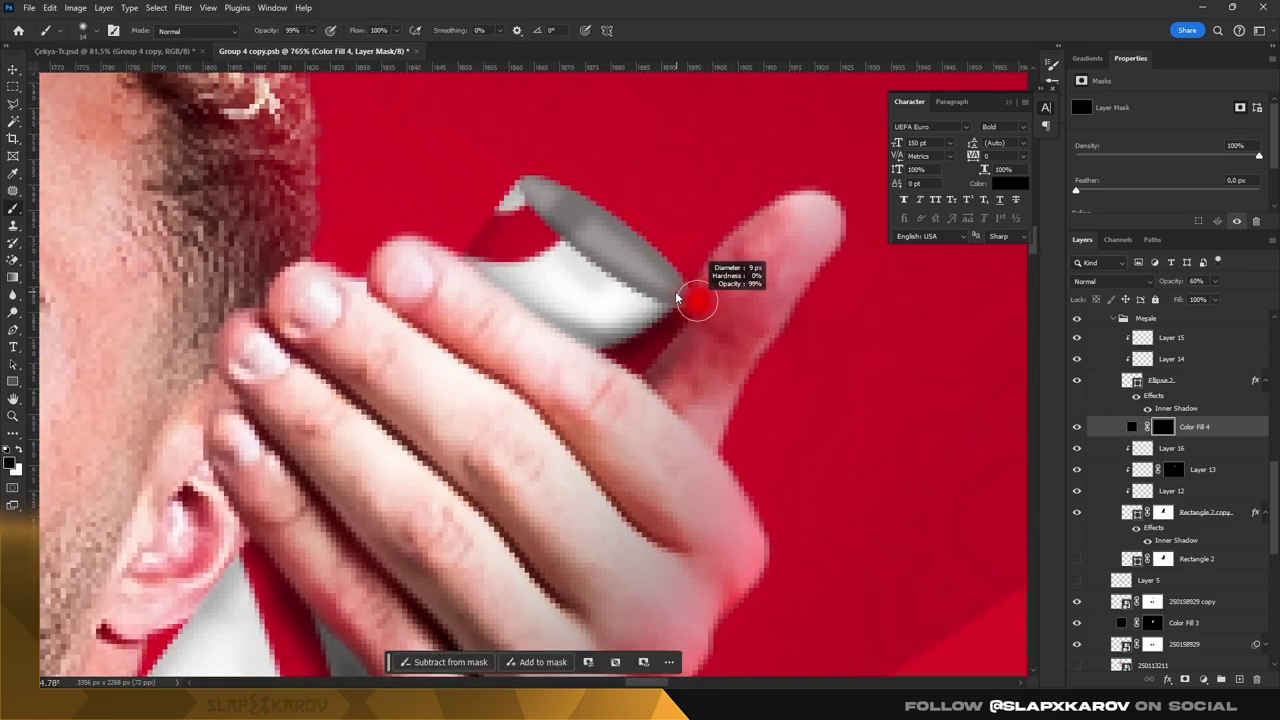
drag(712, 331, 700, 367)
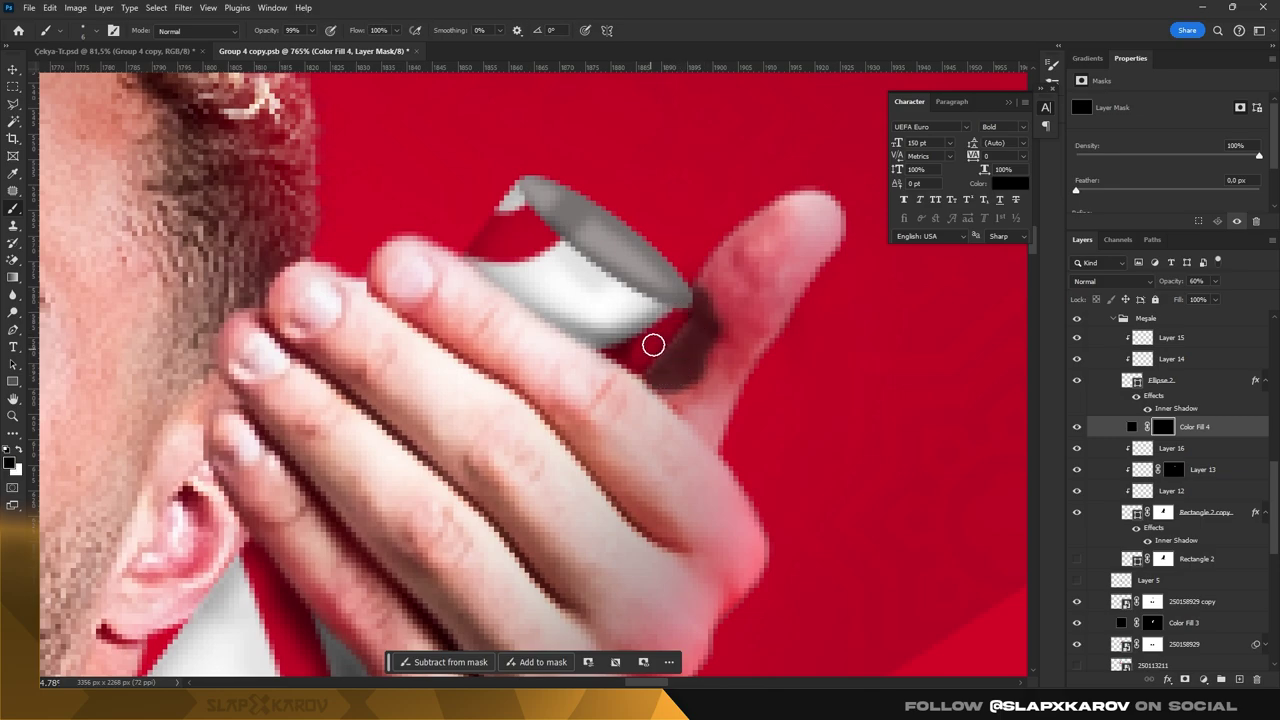
mouse_move(678, 313)
mouse_down()
mouse_move(694, 366)
mouse_move(729, 387)
mouse_move(694, 389)
mouse_move(737, 363)
mouse_move(739, 280)
mouse_move(757, 349)
mouse_move(789, 314)
mouse_move(783, 288)
mouse_up()
key(x)
key(x)
key(x)
key(x)
key(x)
key(bracketright)
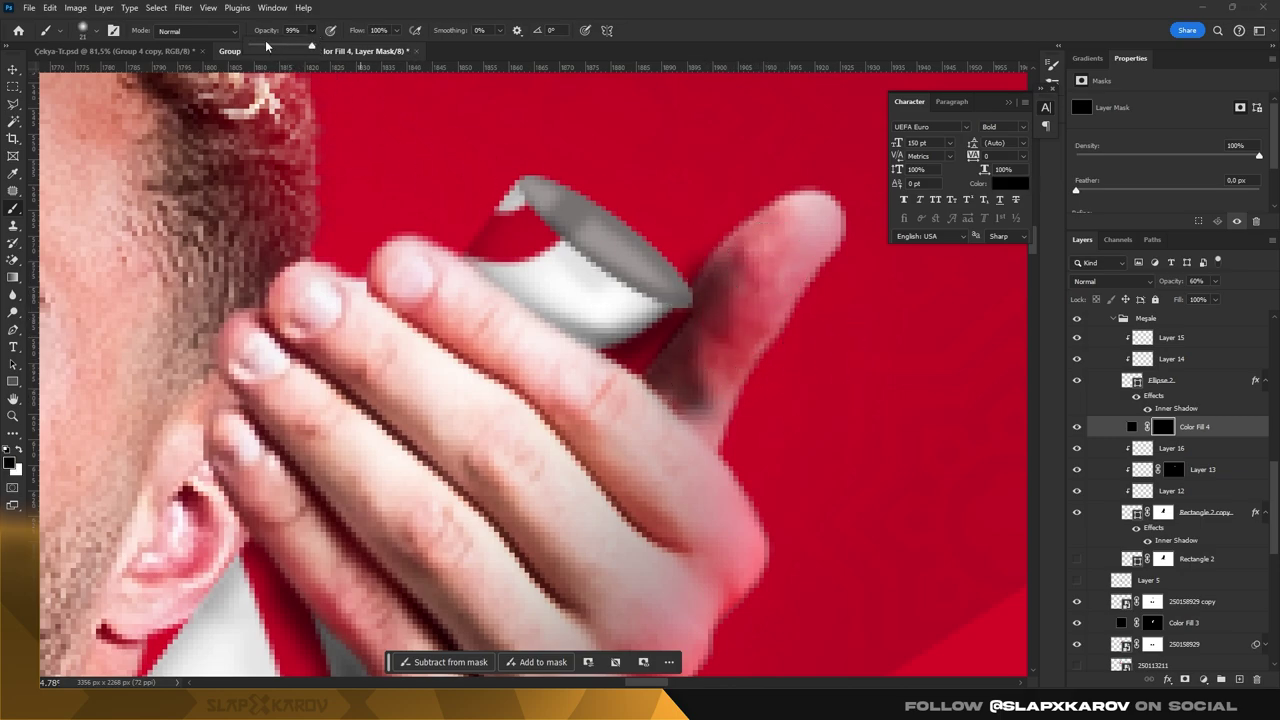
drag(735, 336, 716, 426)
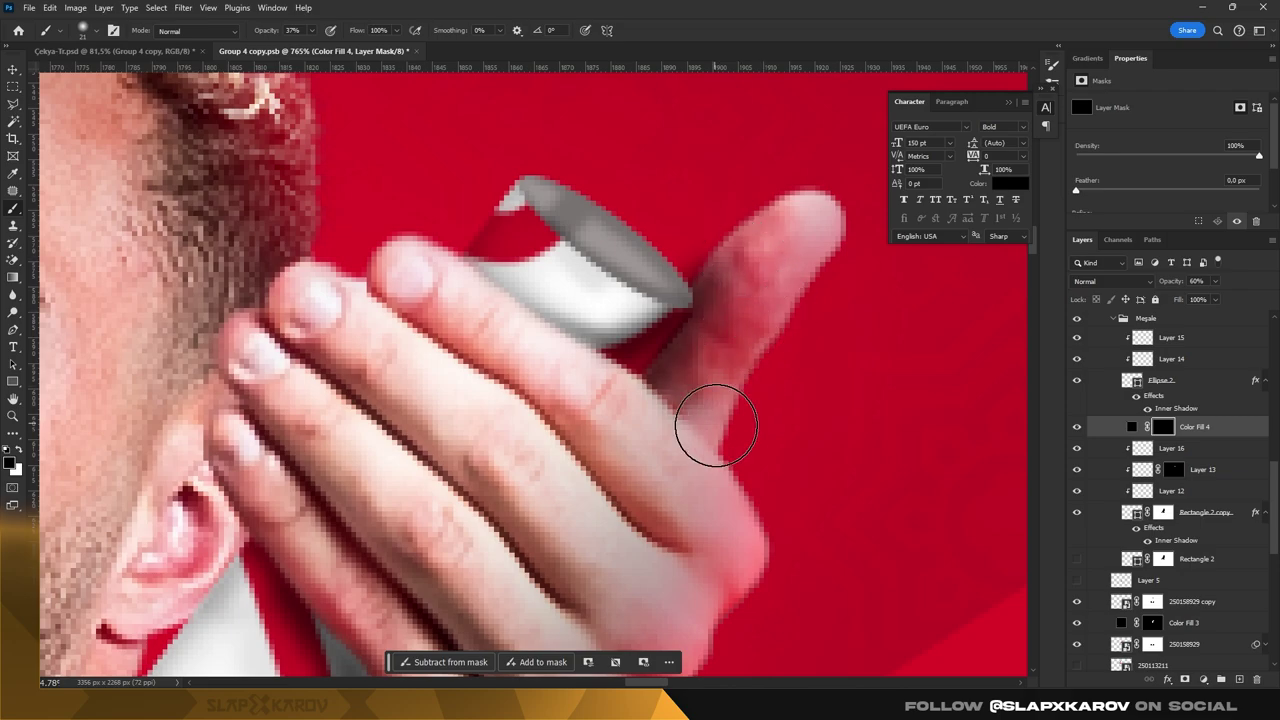
- Enlarge the brush and zoom out to review the hand shading on the whole player
key(z)
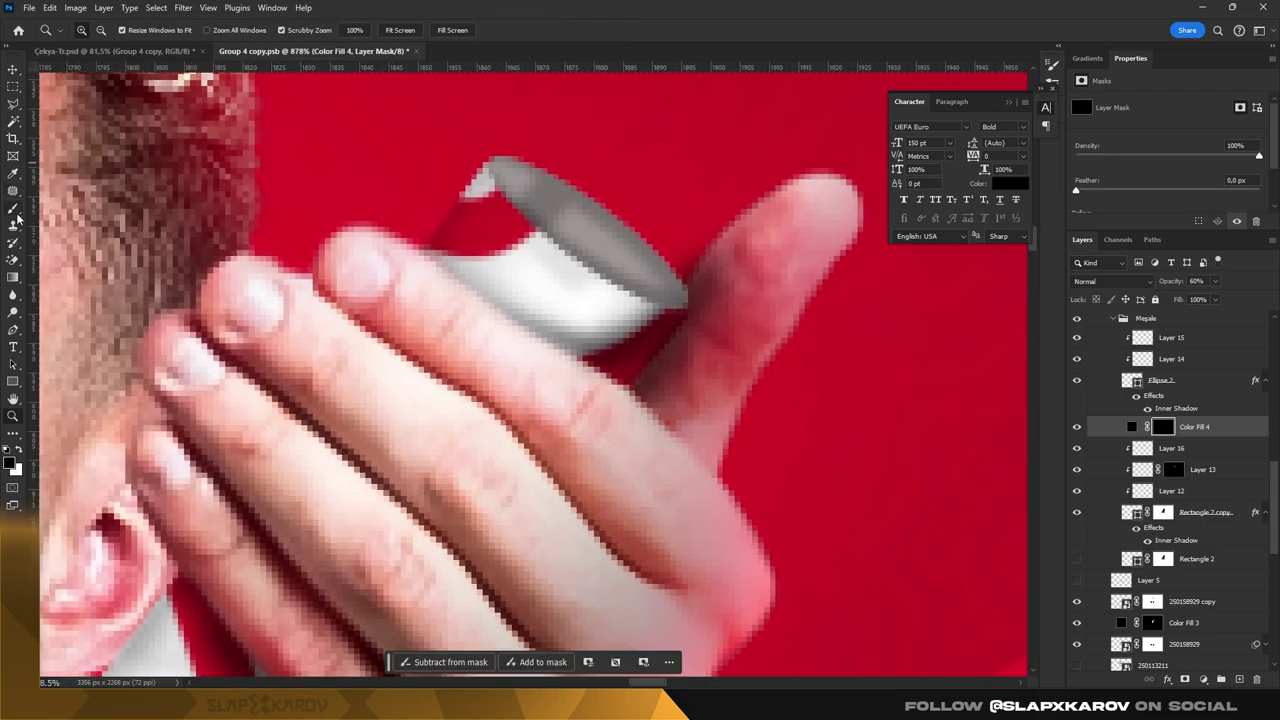
click(14, 209)
key(bracketright)
key(bracketright)
key(bracketright)
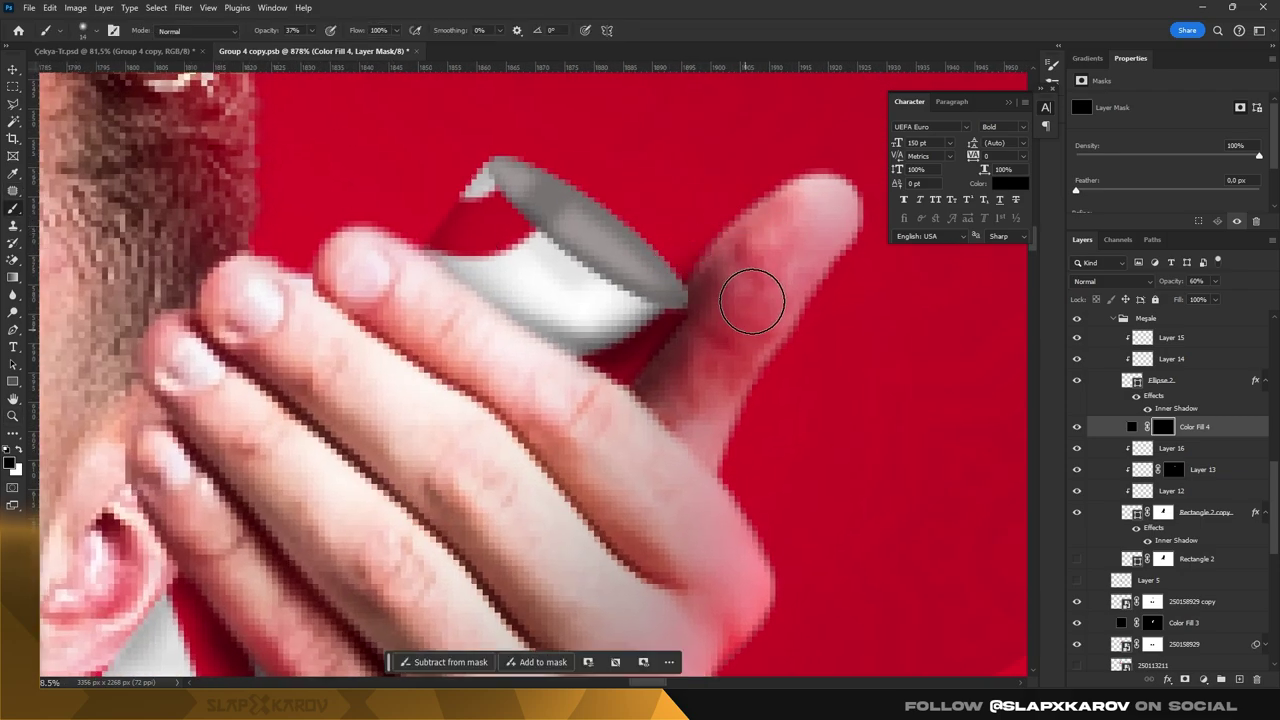
key(ctrl+0)
scroll(560, 300, up, 10)
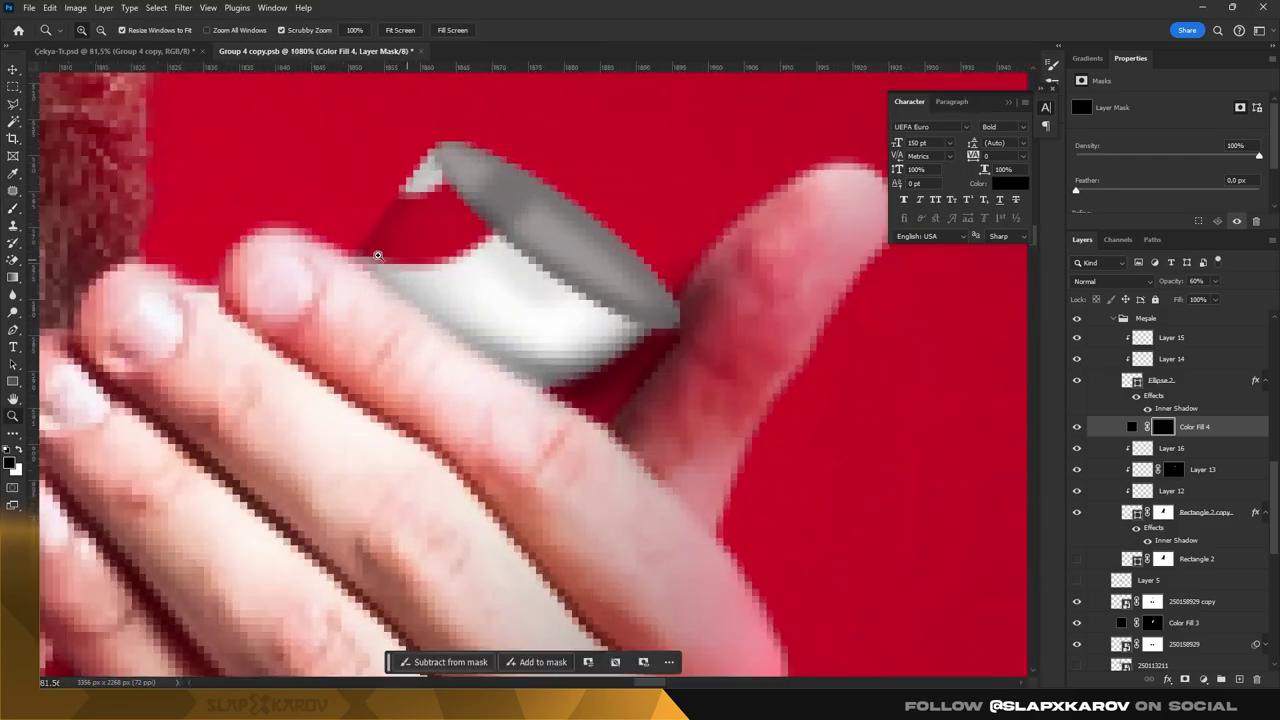
key(z)
key(ctrl+0)
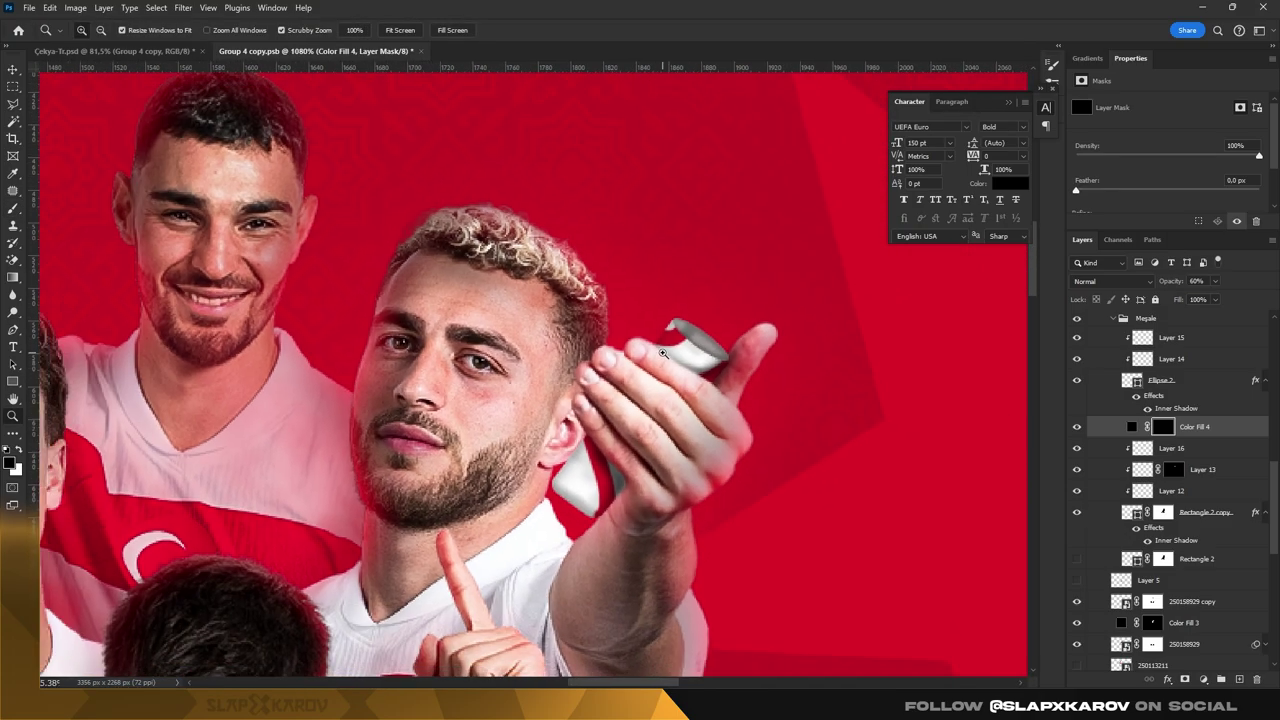
scroll(247, 255, up, 10)
click(12, 209)
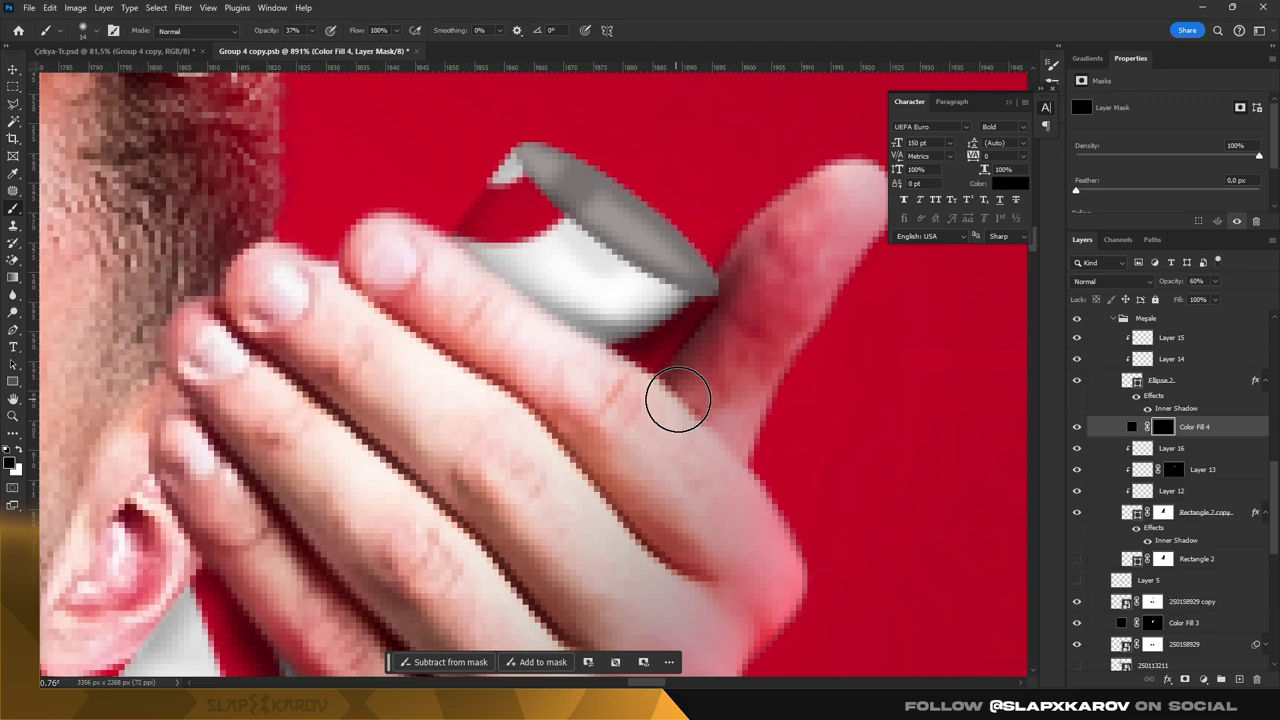
key(z)
key(ctrl+0)
scroll(740, 350, up, 8)
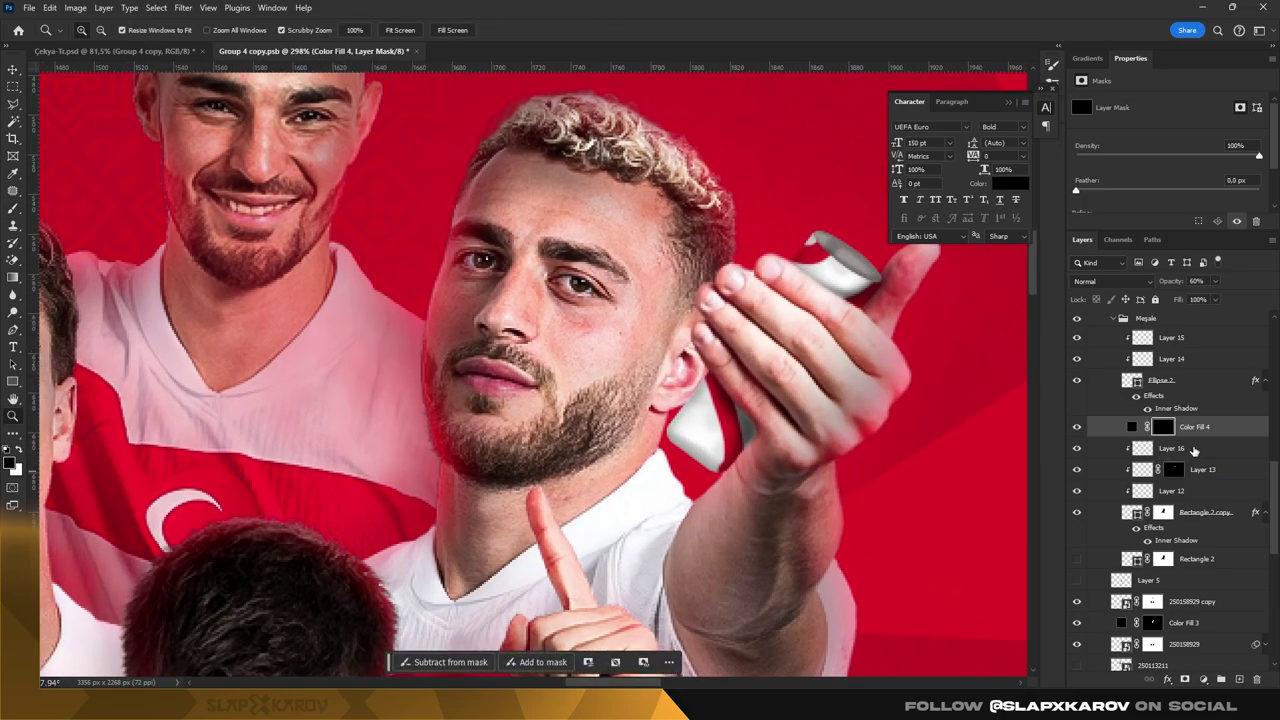
scroll(1195, 452, down, 3)
scroll(1195, 462, down, 2)
scroll(1175, 550, down, 3)
- Try brushing on the player photo layer, then cancel the rasterize prompt
click(1122, 503)
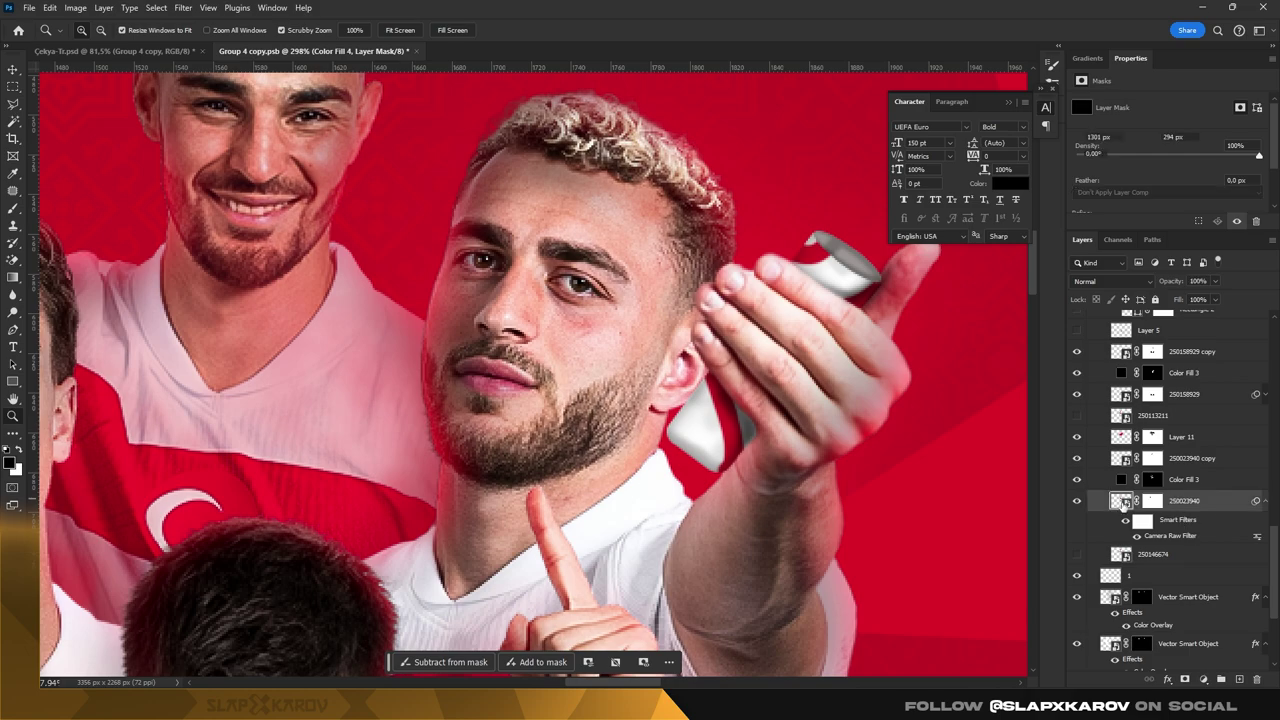
key(b)
click(632, 335)
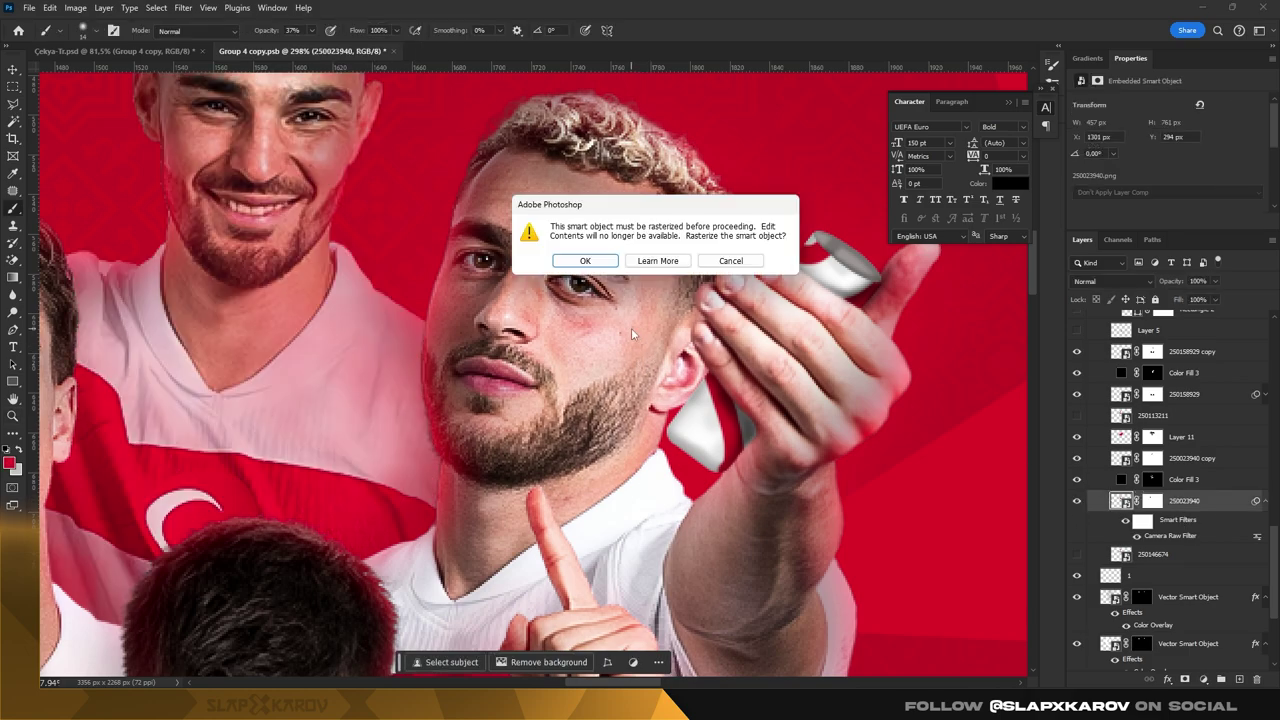
click(730, 261)
- Select the fill layer above 250158929, delete its mask and invert it with Ctrl+I to hide it
key(v)
click(1095, 394)
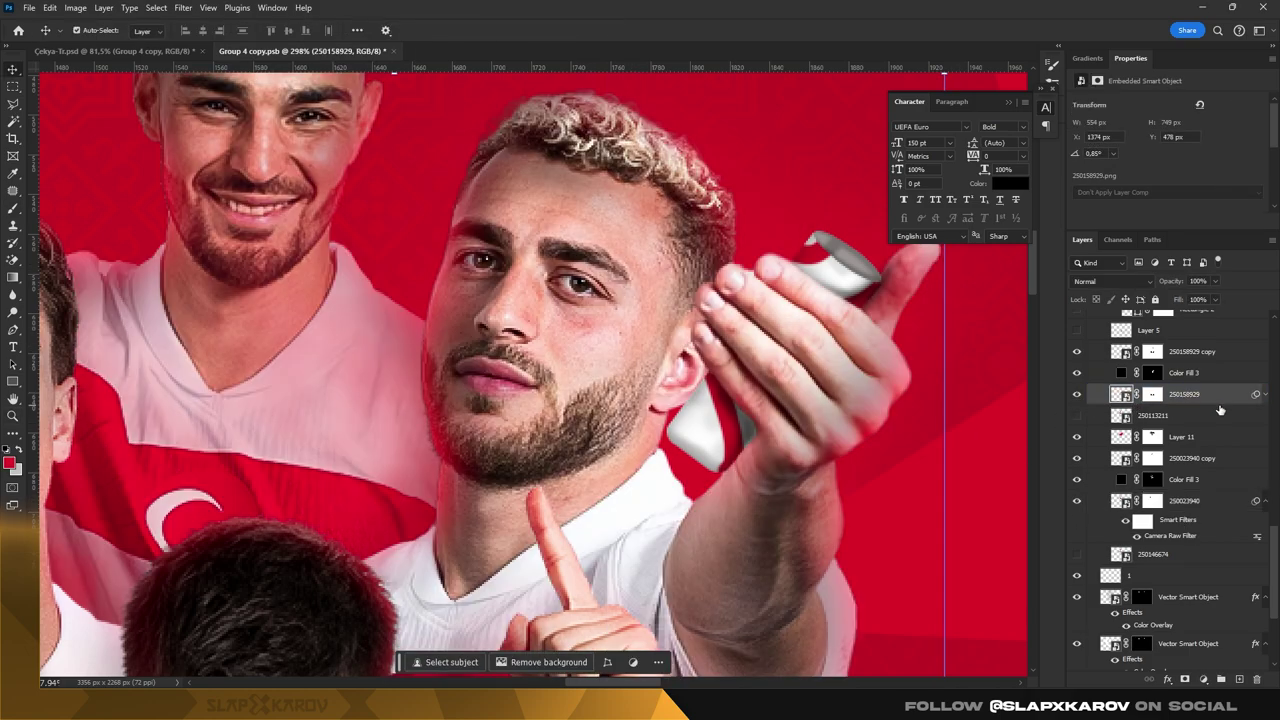
right_click(1150, 395)
click(1185, 421)
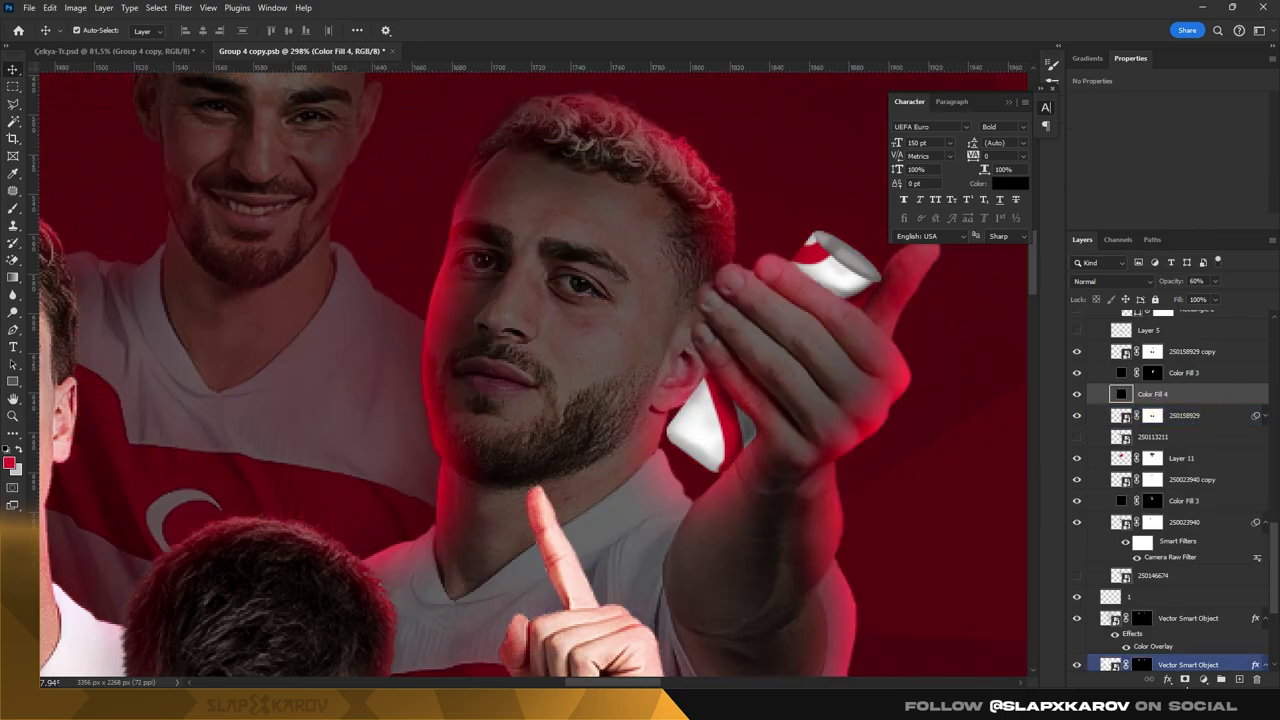
key(ctrl+i)
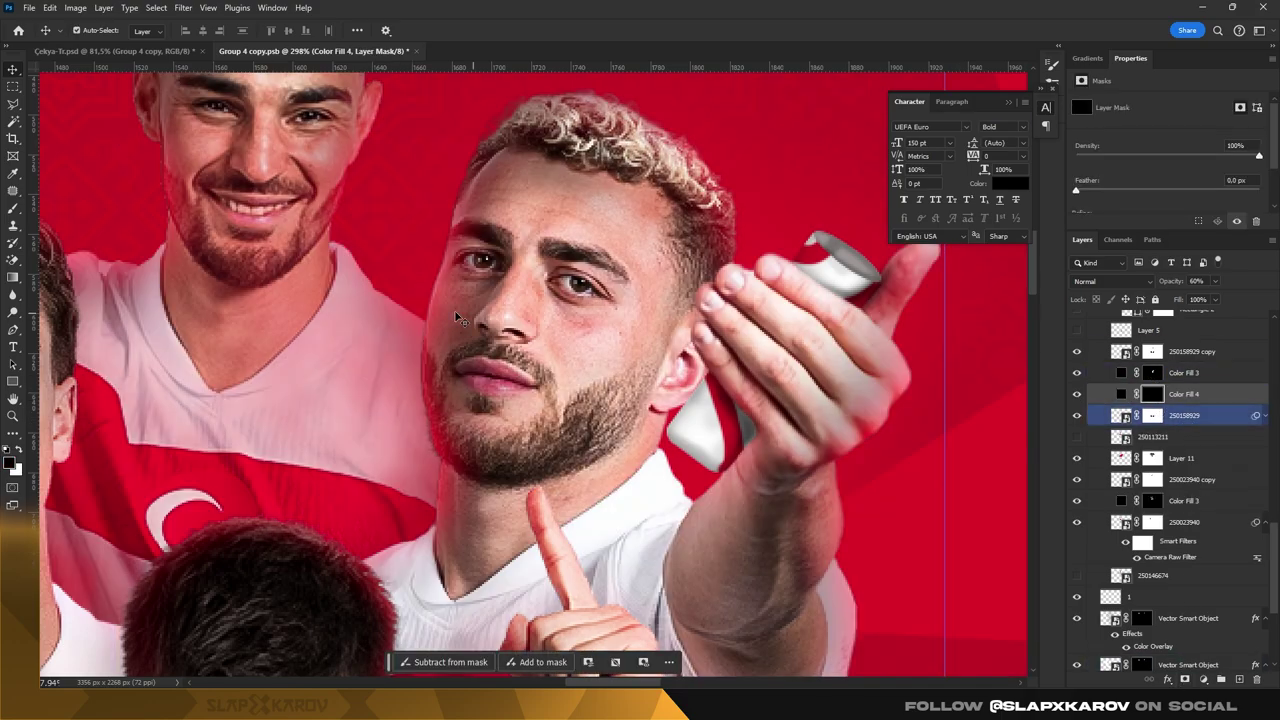
- Paint shadow into the fill's mask from below the ear down toward the jaw and neck
key(b)
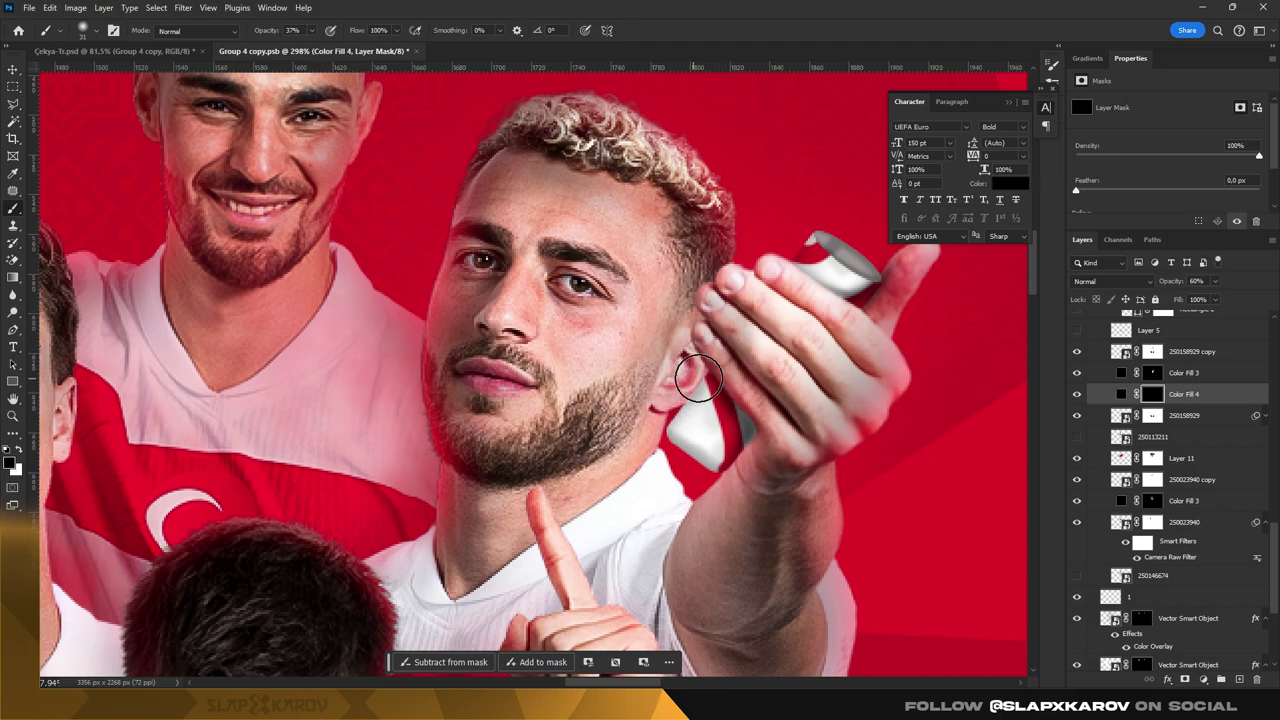
key(z)
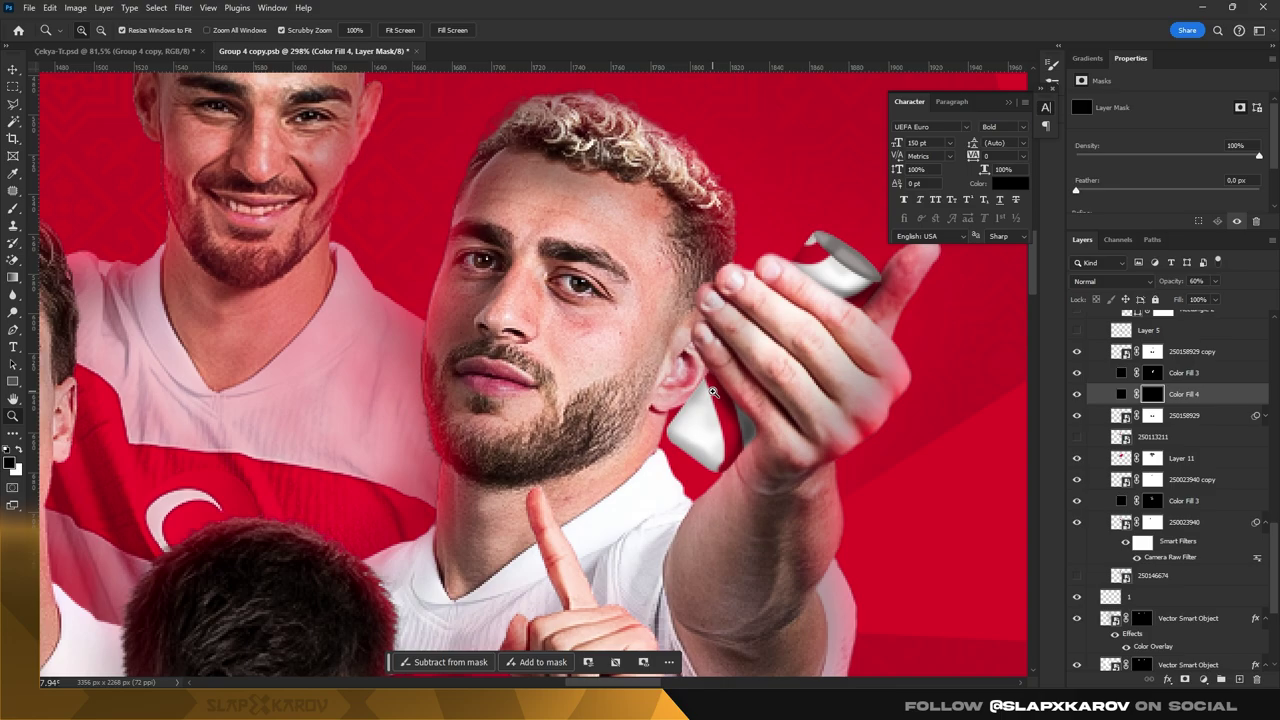
click(730, 392)
click(13, 207)
scroll(651, 257, down, 3)
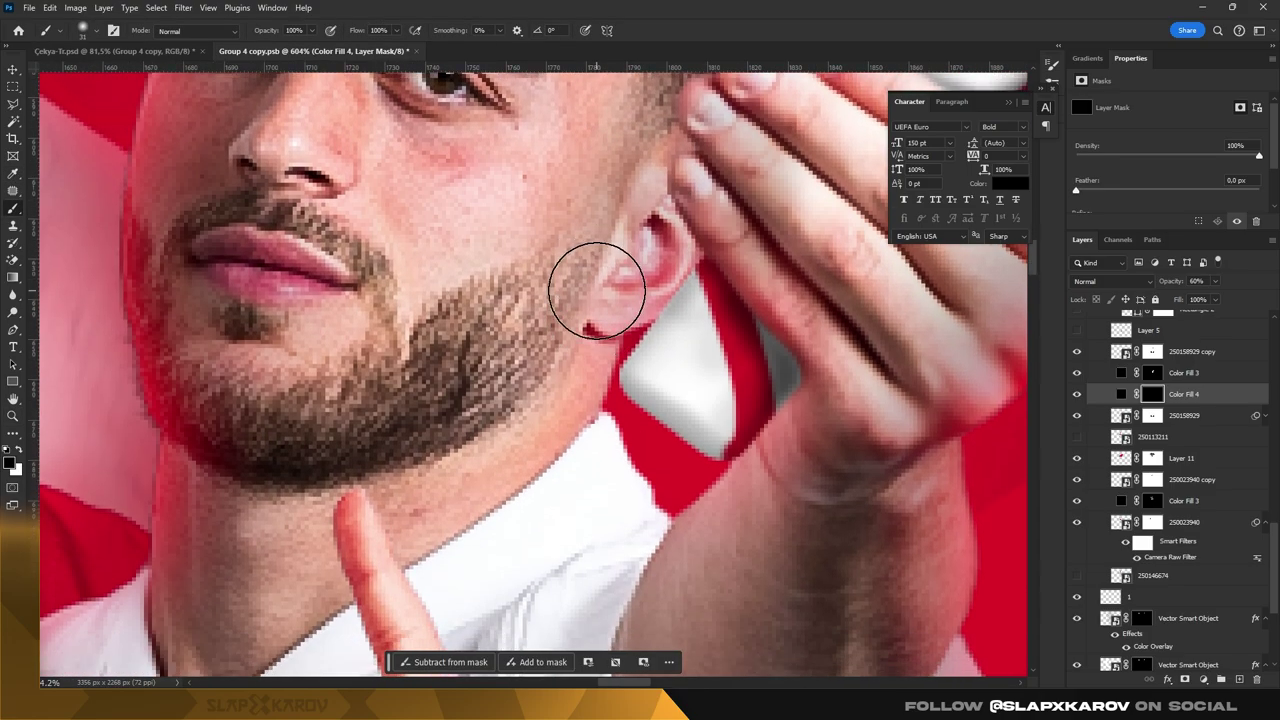
key(x)
mouse_move(677, 257)
mouse_down()
mouse_move(625, 340)
mouse_move(611, 457)
mouse_up()
key(x)
drag(634, 391, 649, 424)
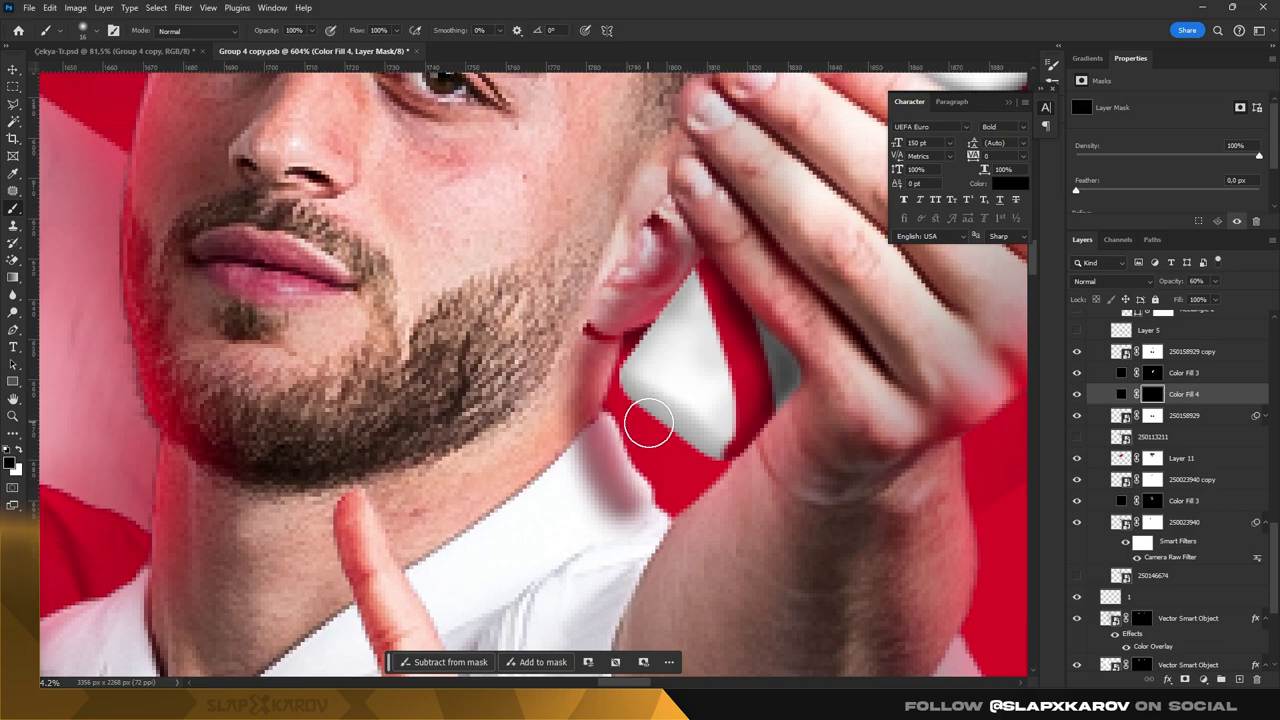
key(bracketright)
key(bracketright)
key(bracketright)
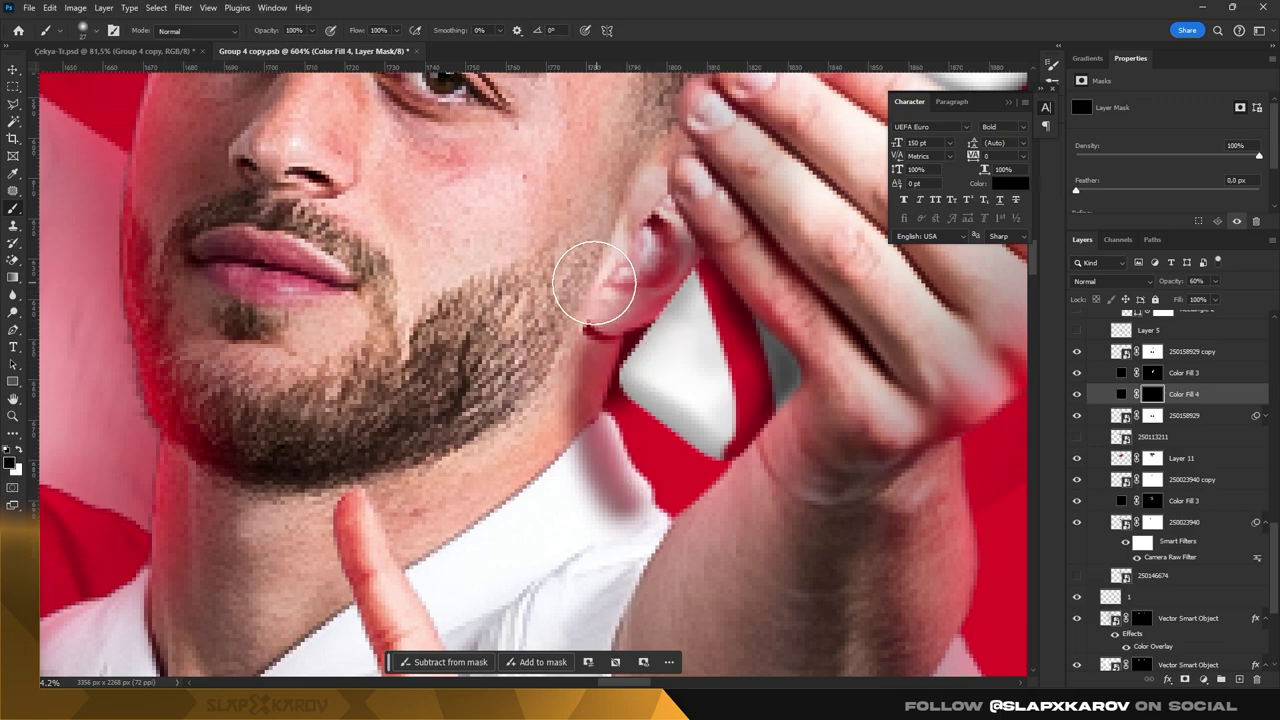
mouse_move(544, 478)
mouse_down()
mouse_move(643, 471)
mouse_move(694, 451)
mouse_up()
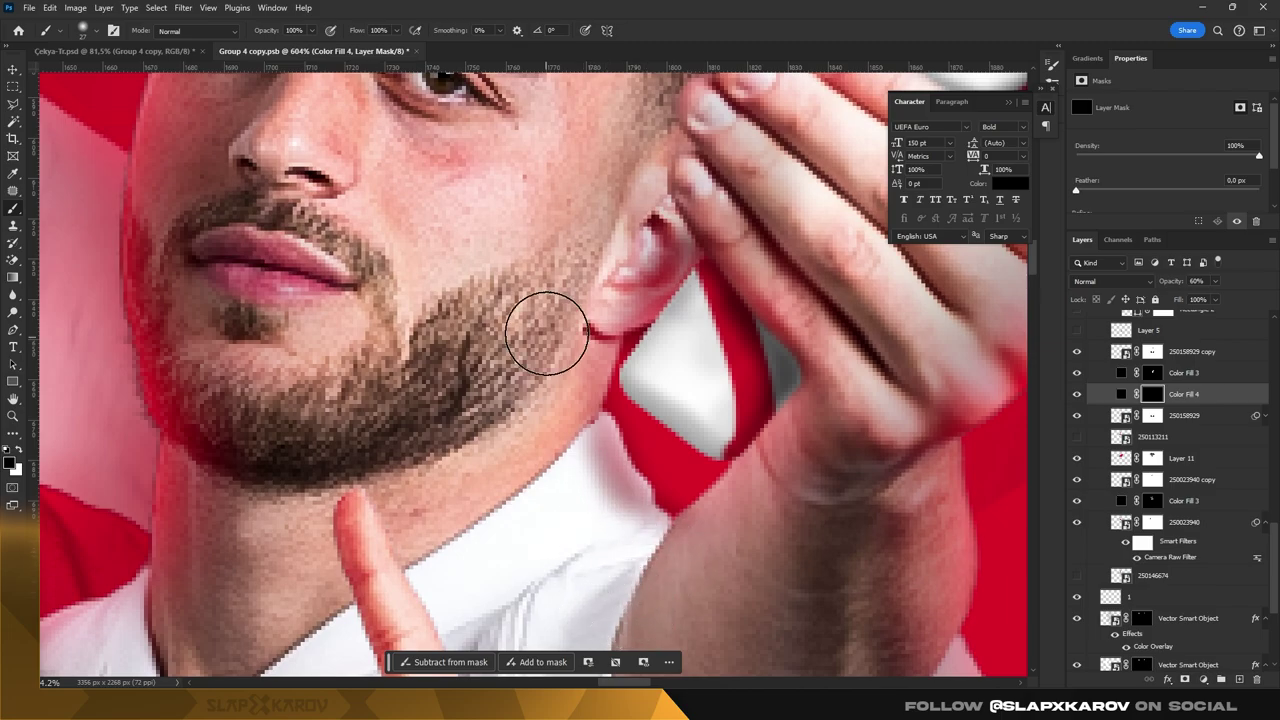
- Zoom out and back in to check the new shading on the jaw, hand and poster
key(z)
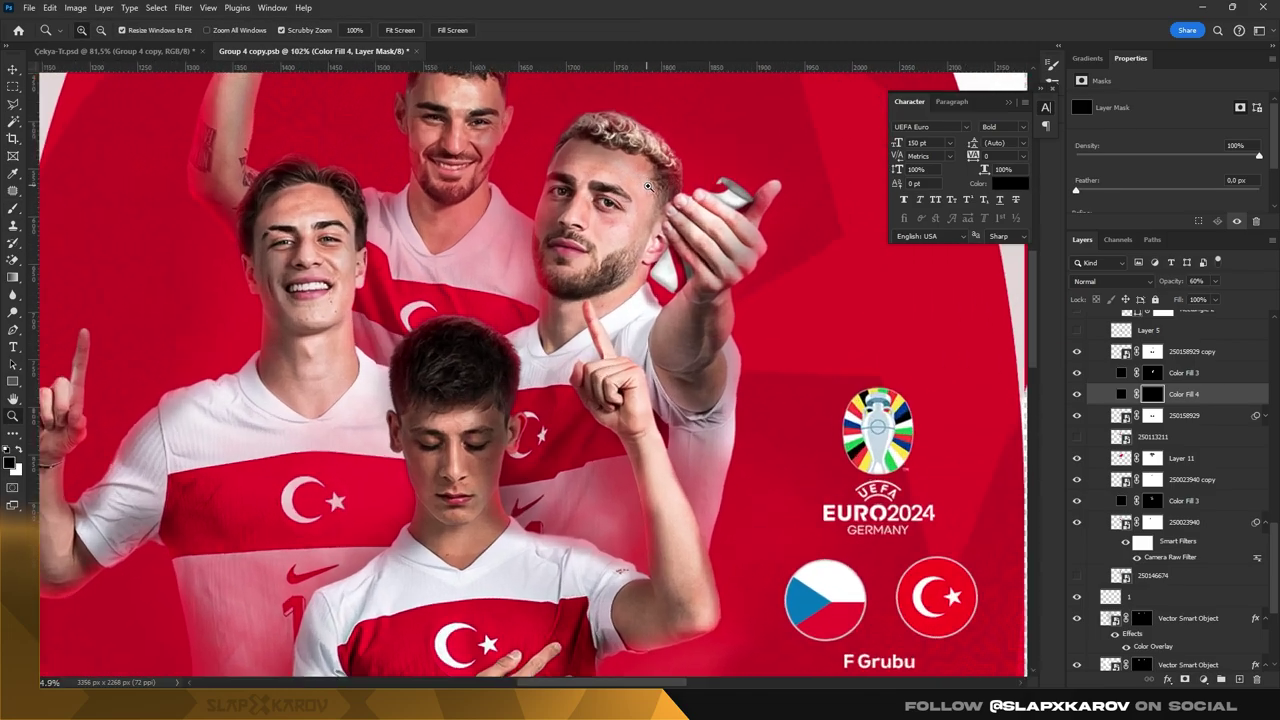
mouse_move(594, 271)
mouse_down()
mouse_move(707, 311)
mouse_move(780, 311)
mouse_up()
key(b)
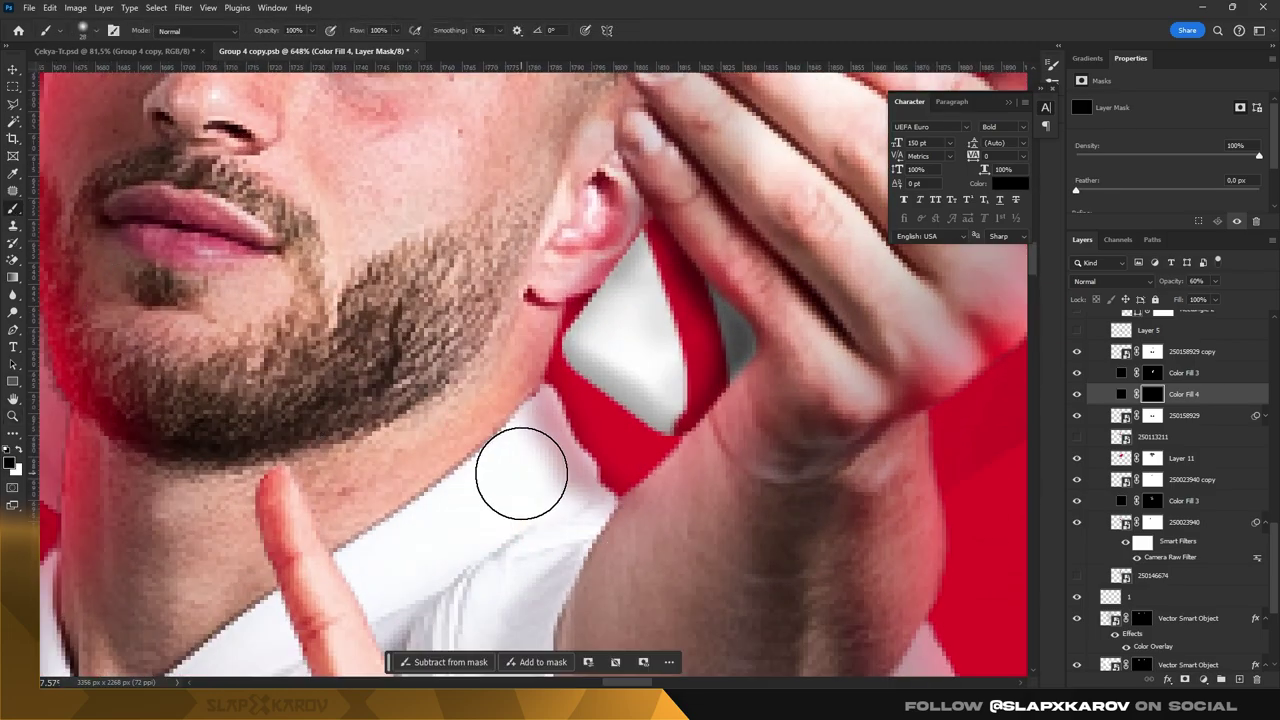
key(z)
drag(530, 513, 741, 300)
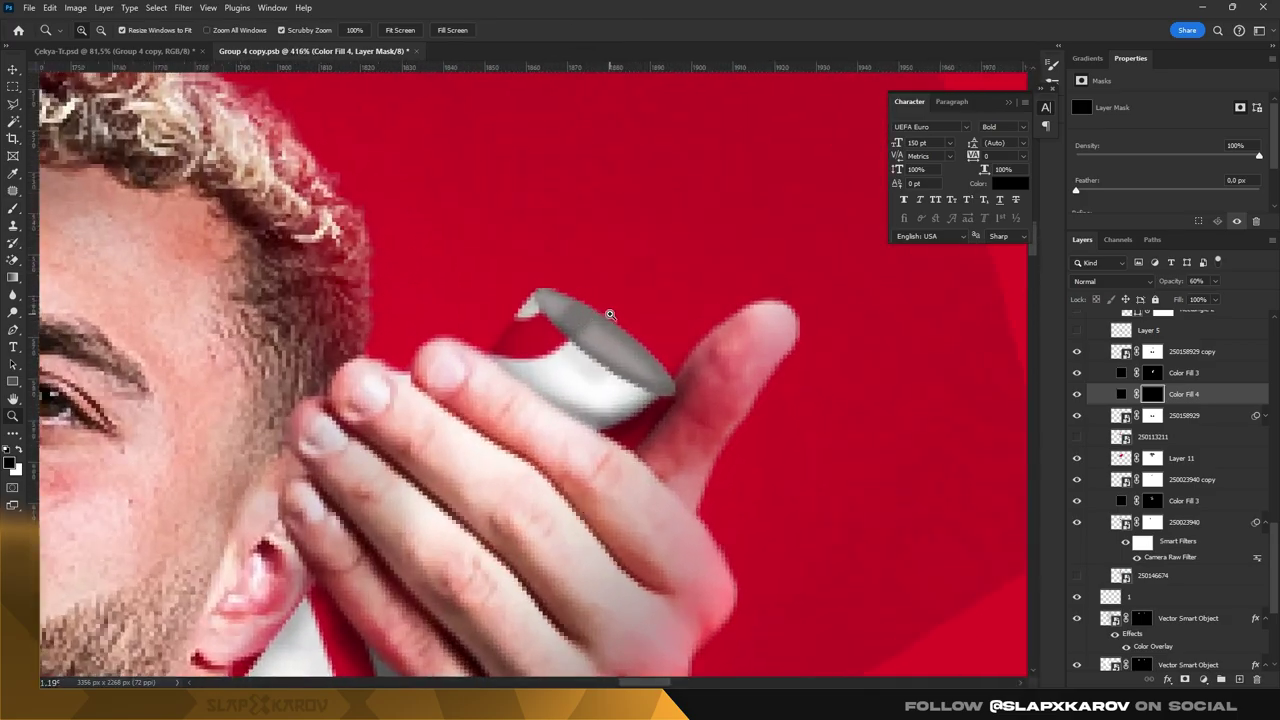
drag(609, 315, 662, 381)
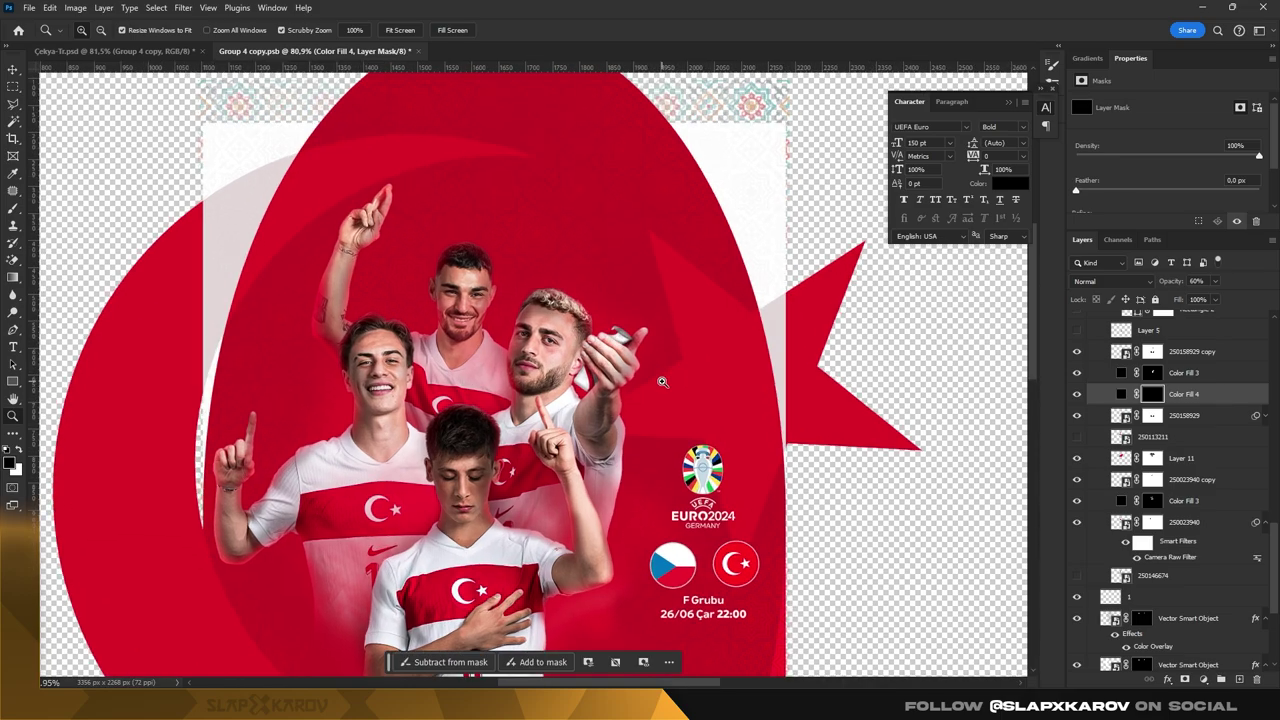
- Collapse the Meşale group, add a new empty layer and set white as the paint colour
scroll(1232, 424, down, 5)
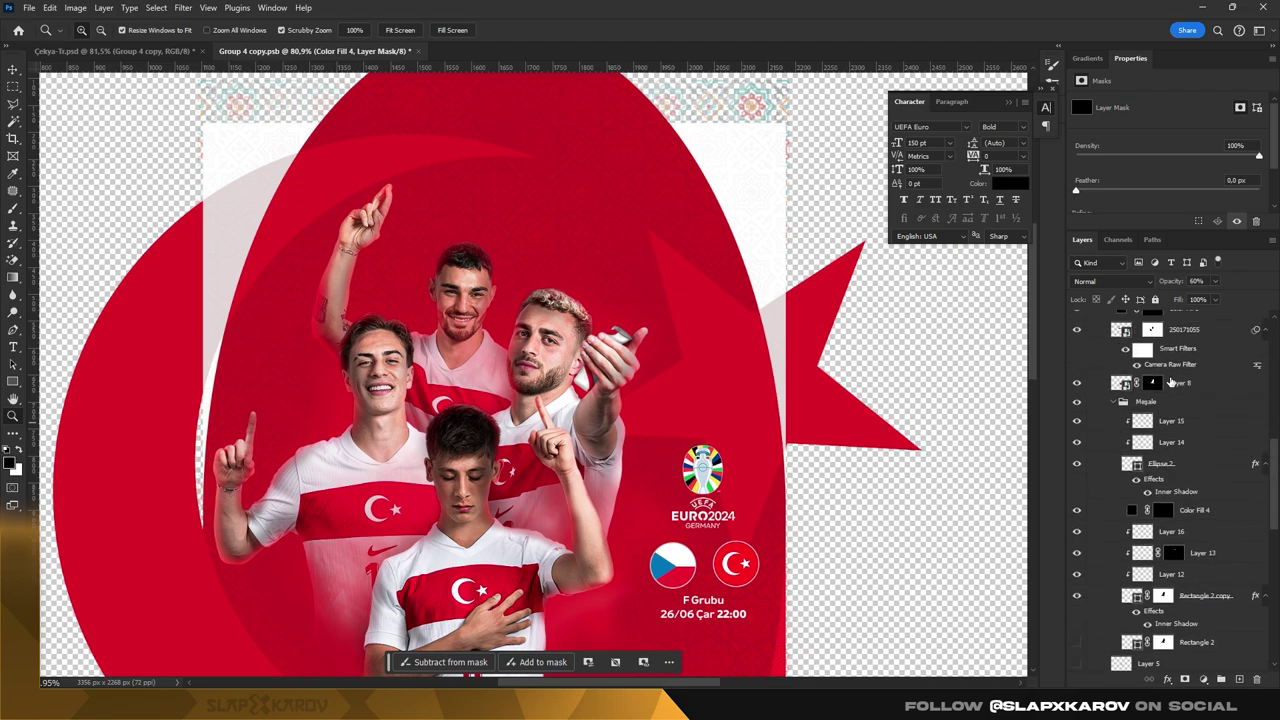
click(1175, 407)
click(1114, 403)
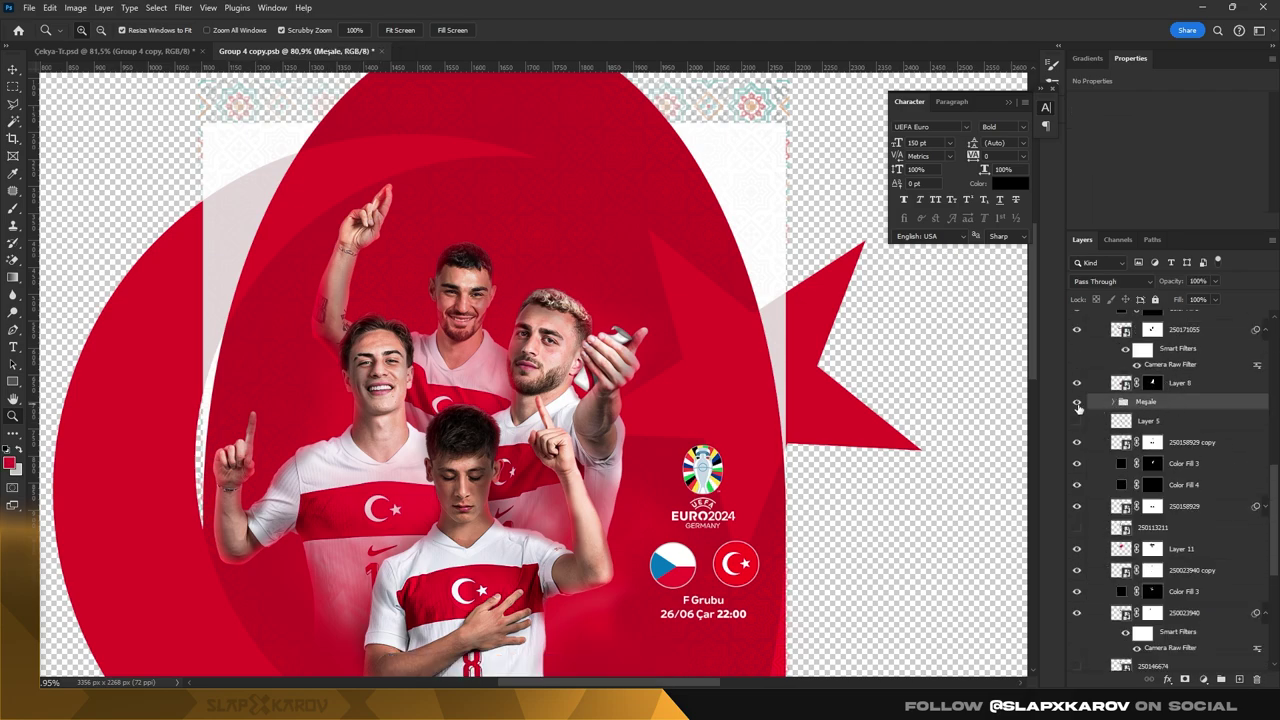
click(1241, 681)
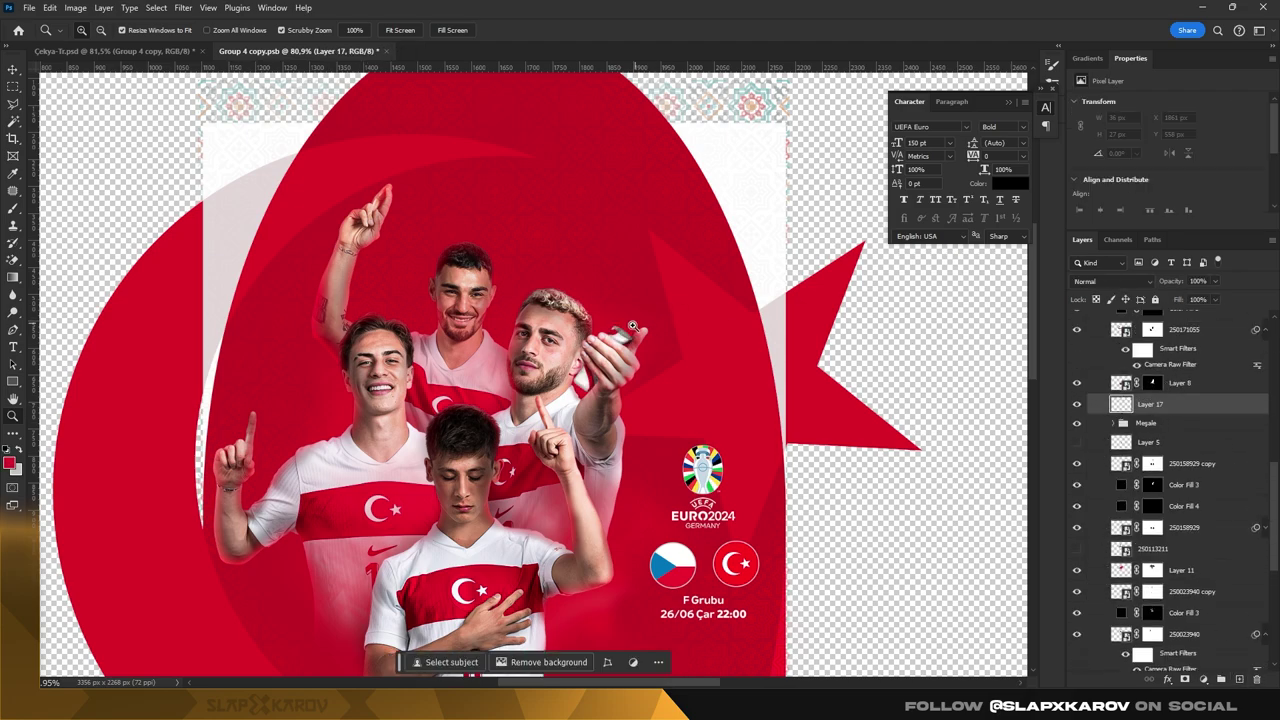
drag(685, 350, 760, 350)
key(i)
click(9, 462)
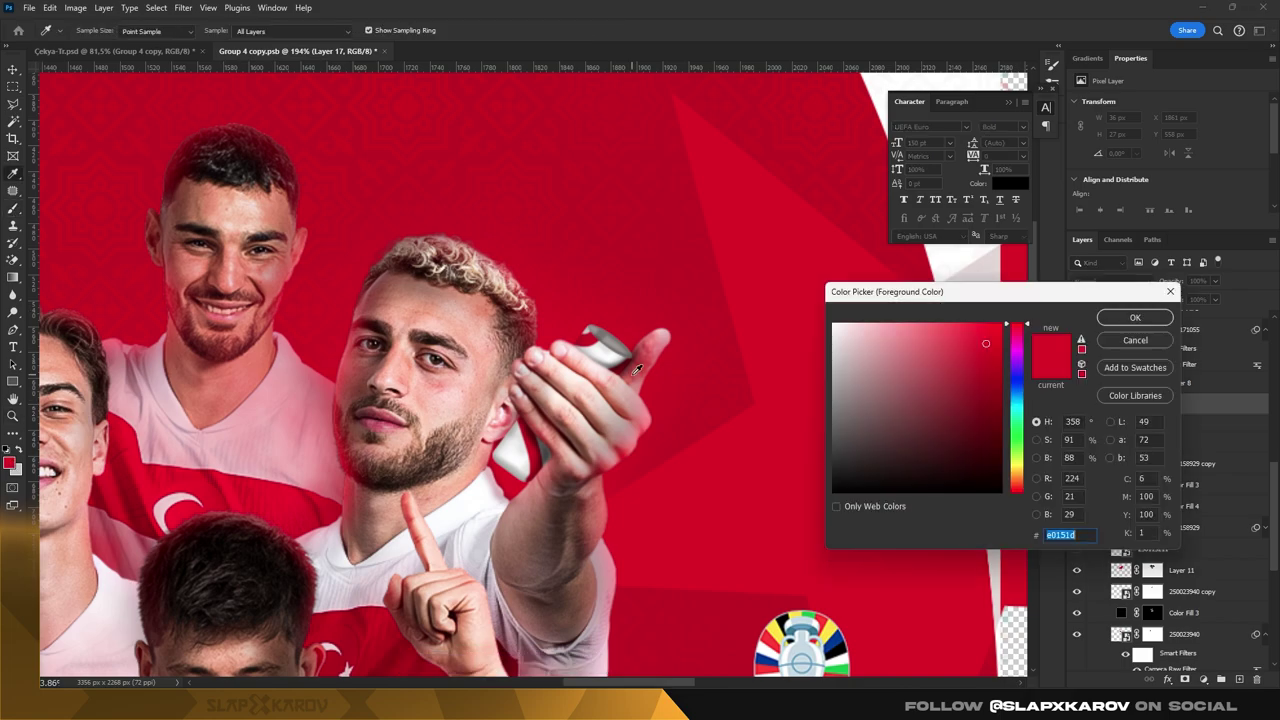
click(1135, 317)
key(b)
- Browse the brush presets list to find the Smoke brushes
right_click(720, 410)
right_click(723, 163)
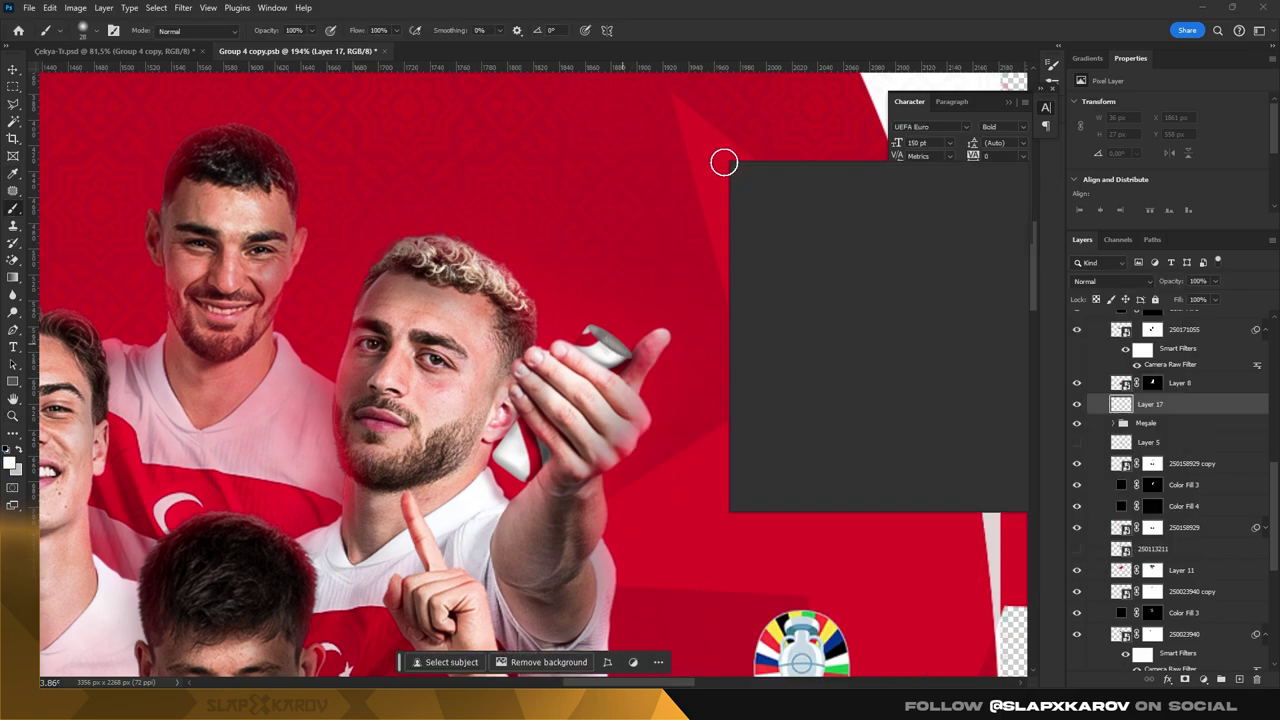
scroll(853, 390, down, 5)
scroll(996, 363, down, 2)
scroll(995, 365, down, 2)
scroll(995, 372, down, 2)
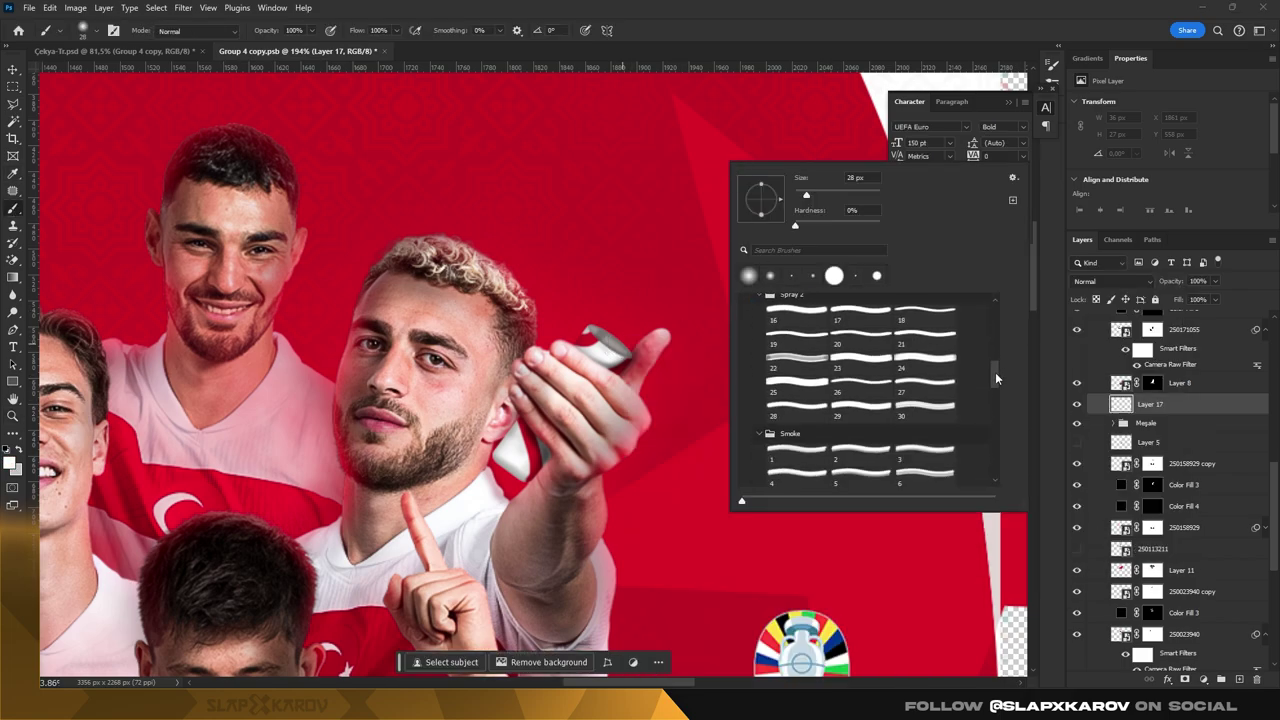
scroll(984, 381, down, 2)
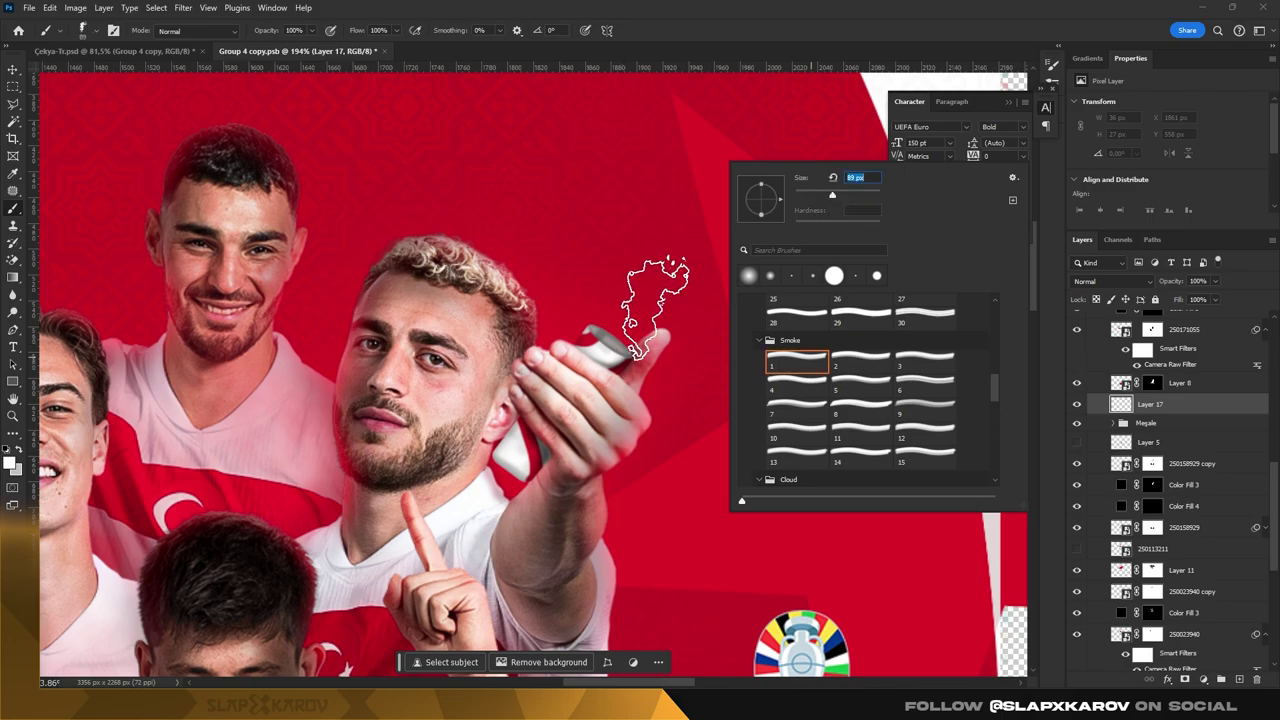
key(z)
scroll(670, 323, down, 3)
scroll(670, 323, up, 2)
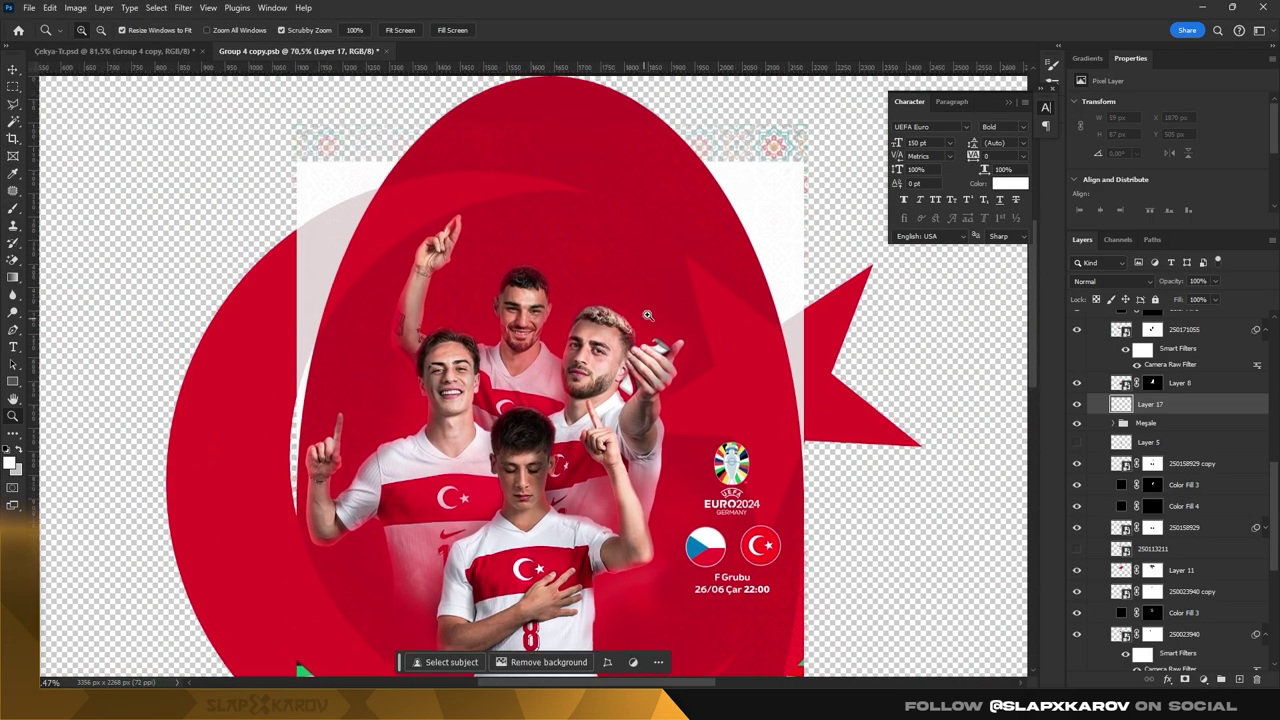
scroll(670, 323, up, 1)
- Pick the second Smoke brush, enlarge it and stamp white smoke above the torch
click(14, 209)
right_click(684, 405)
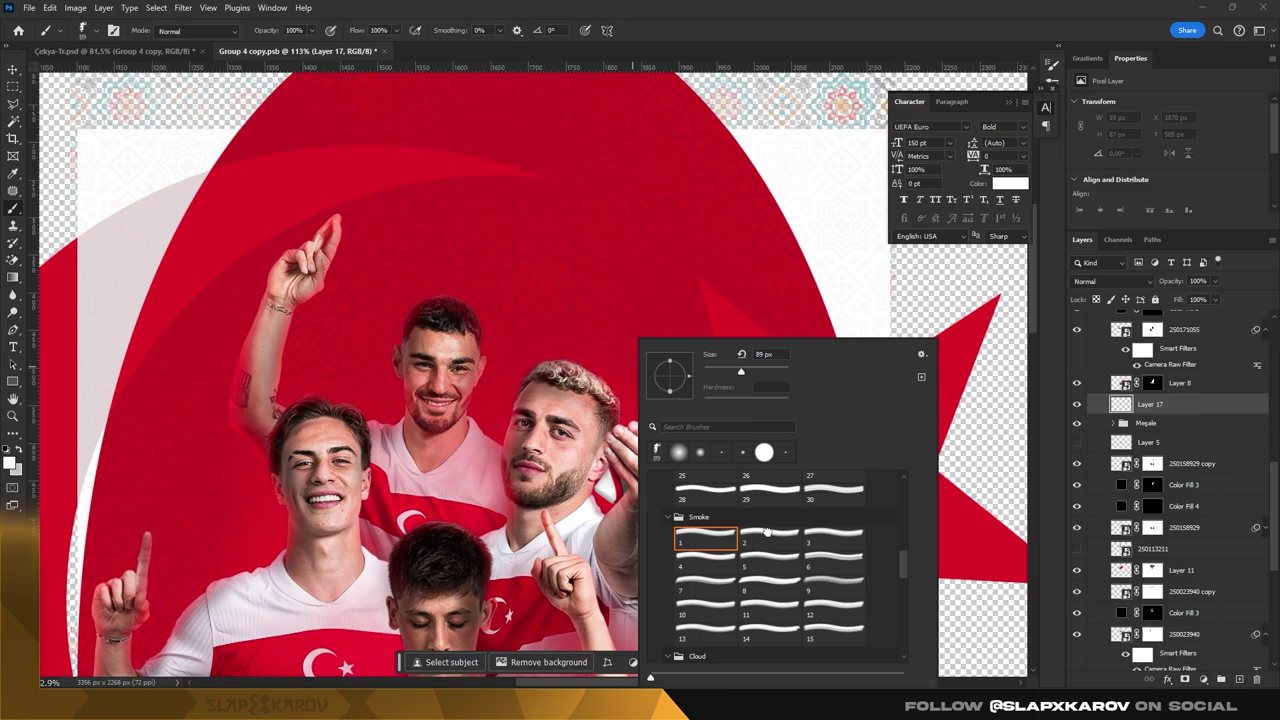
alt+right_click(591, 300)
right_click(684, 368)
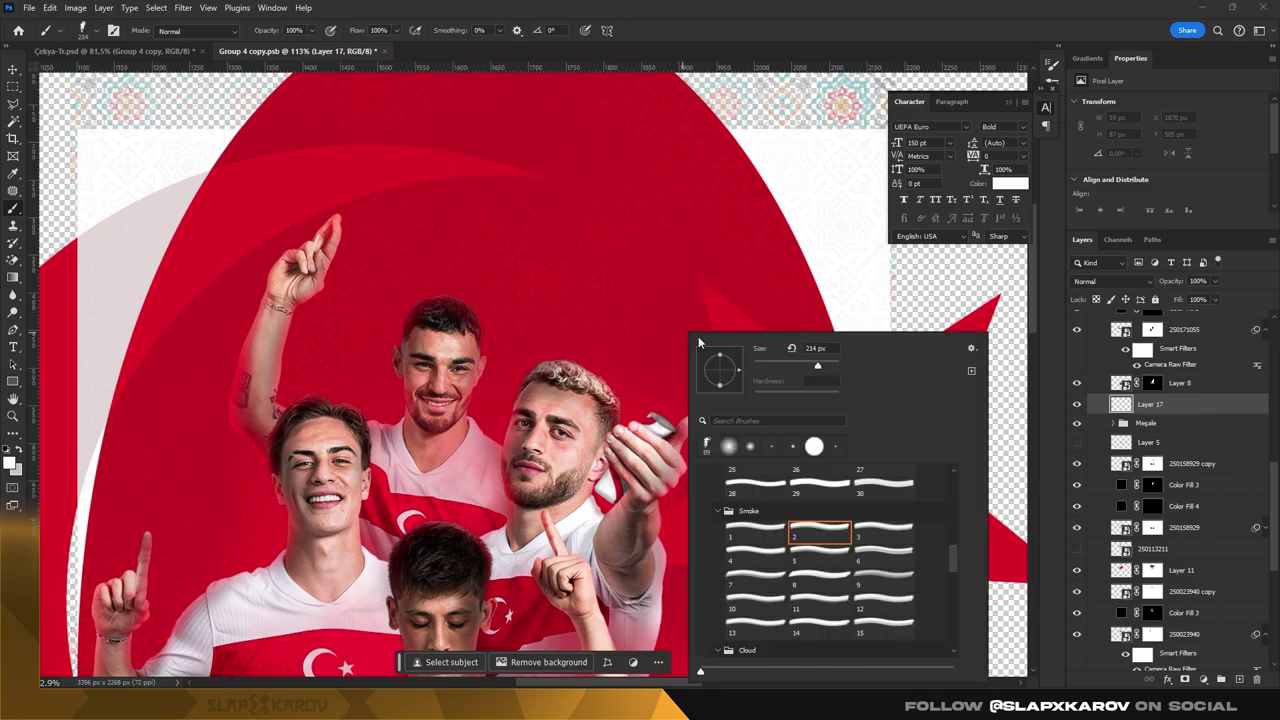
alt+right_click(623, 300)
right_click(670, 321)
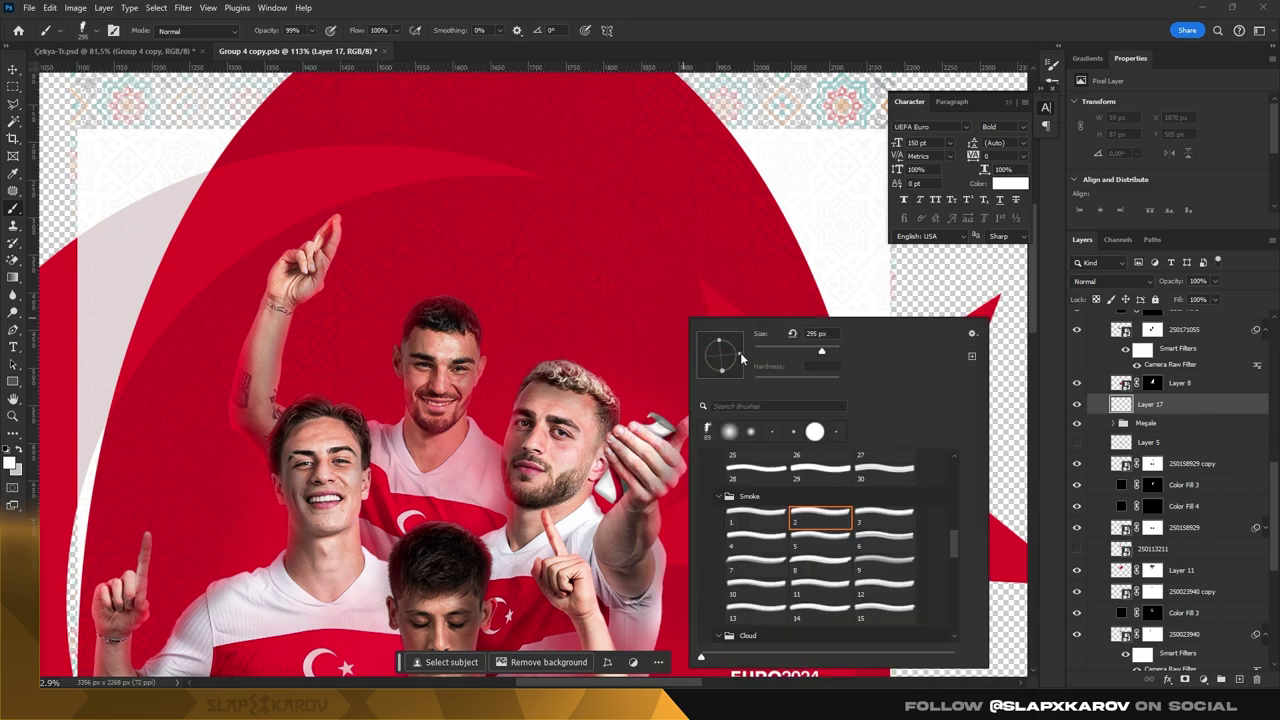
alt+right_click(666, 339)
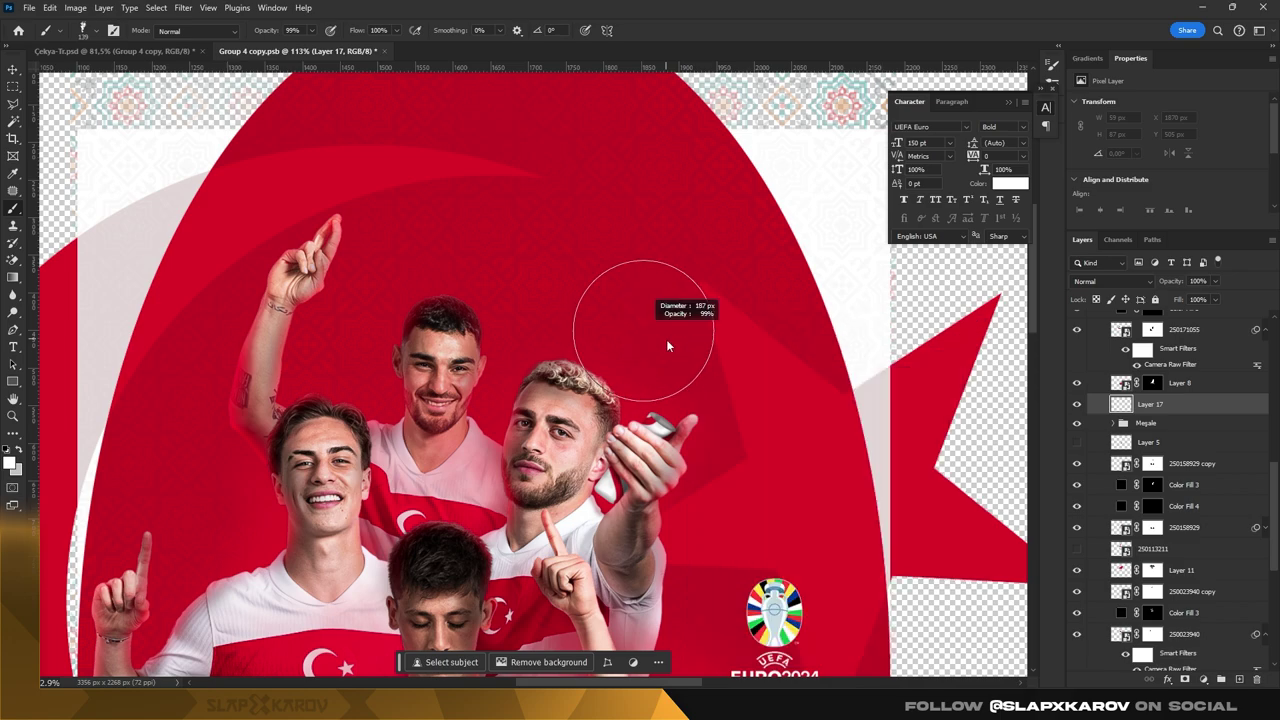
click(682, 340)
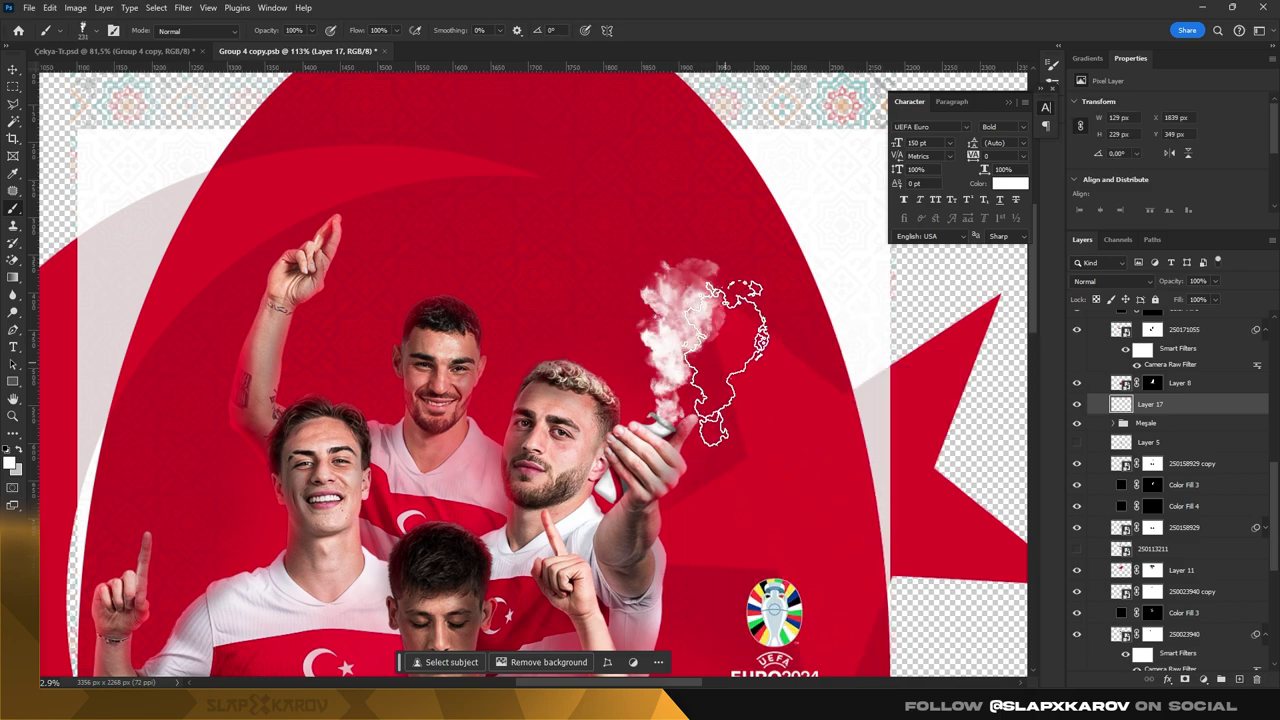
- With a smaller smoke brush, paint more smoke rising from the torch
right_click(785, 383)
alt+right_click(686, 357)
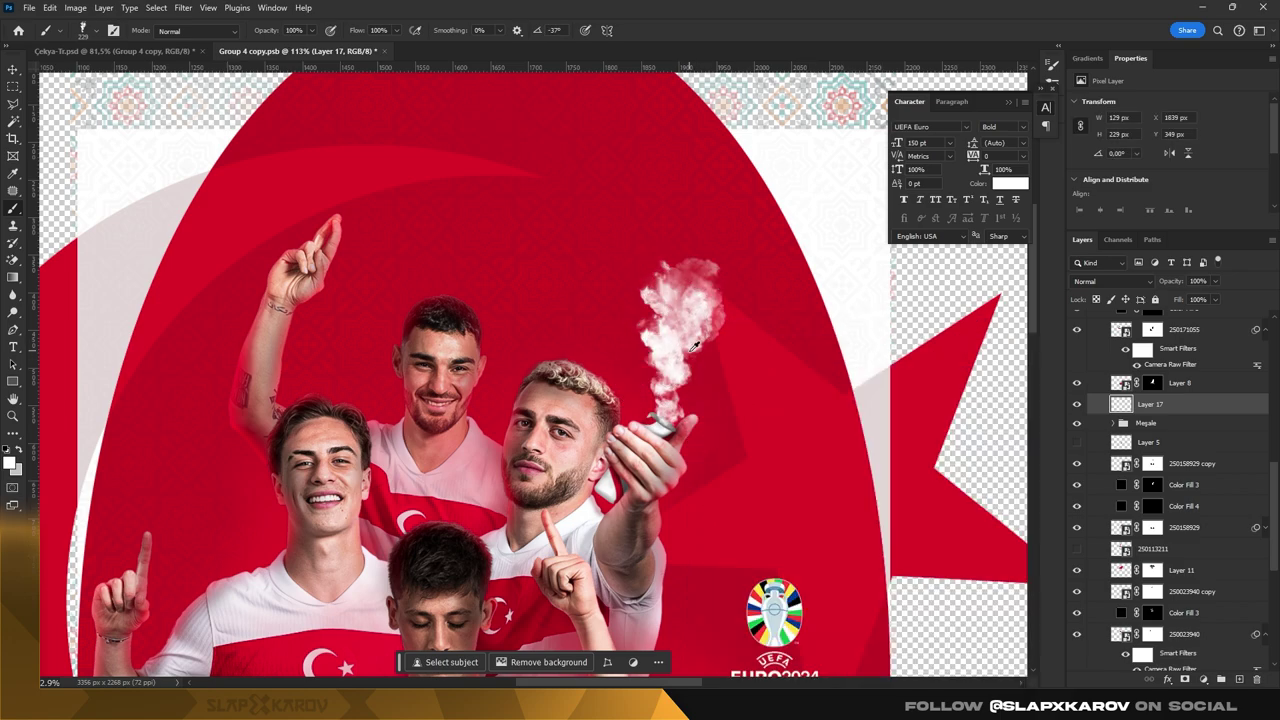
right_click(772, 384)
click(682, 368)
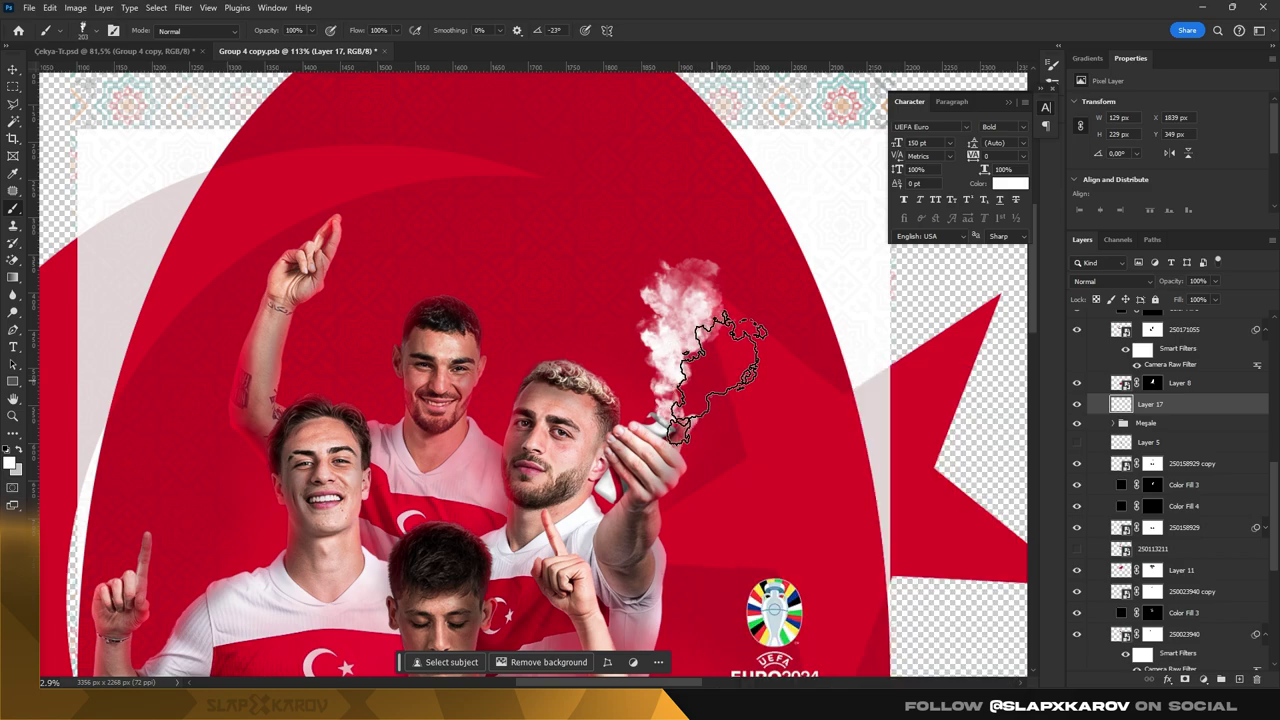
drag(690, 320, 735, 370)
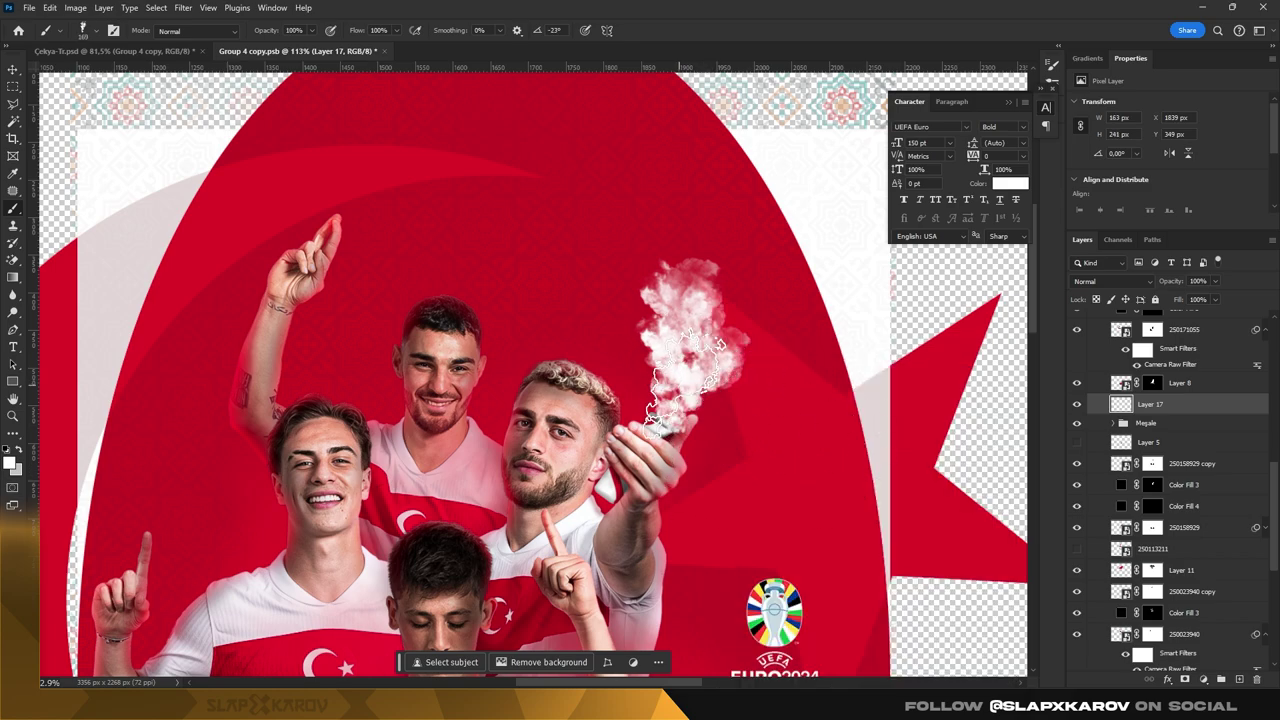
- Switch to the seventh Smoke brush at about 234 px and stamp puffs above the player's hand
right_click(731, 398)
alt+right_click(727, 380)
right_click(690, 355)
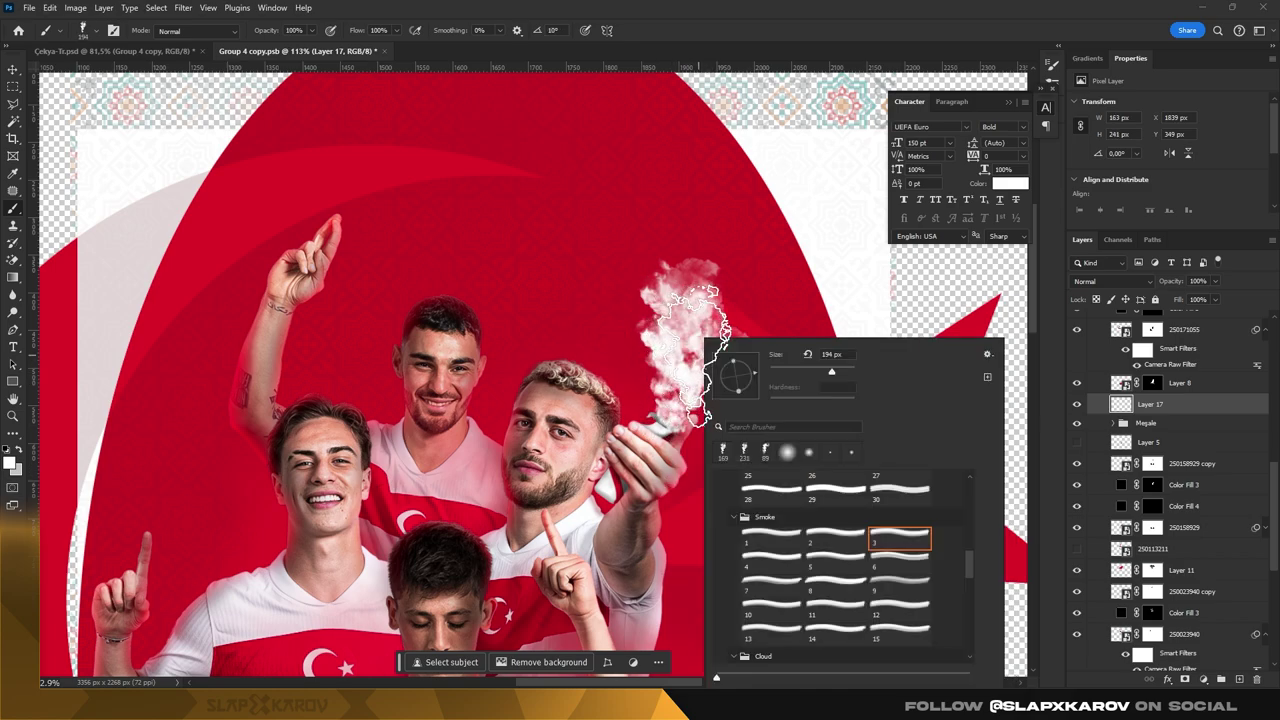
alt+right_click(648, 340)
right_click(650, 300)
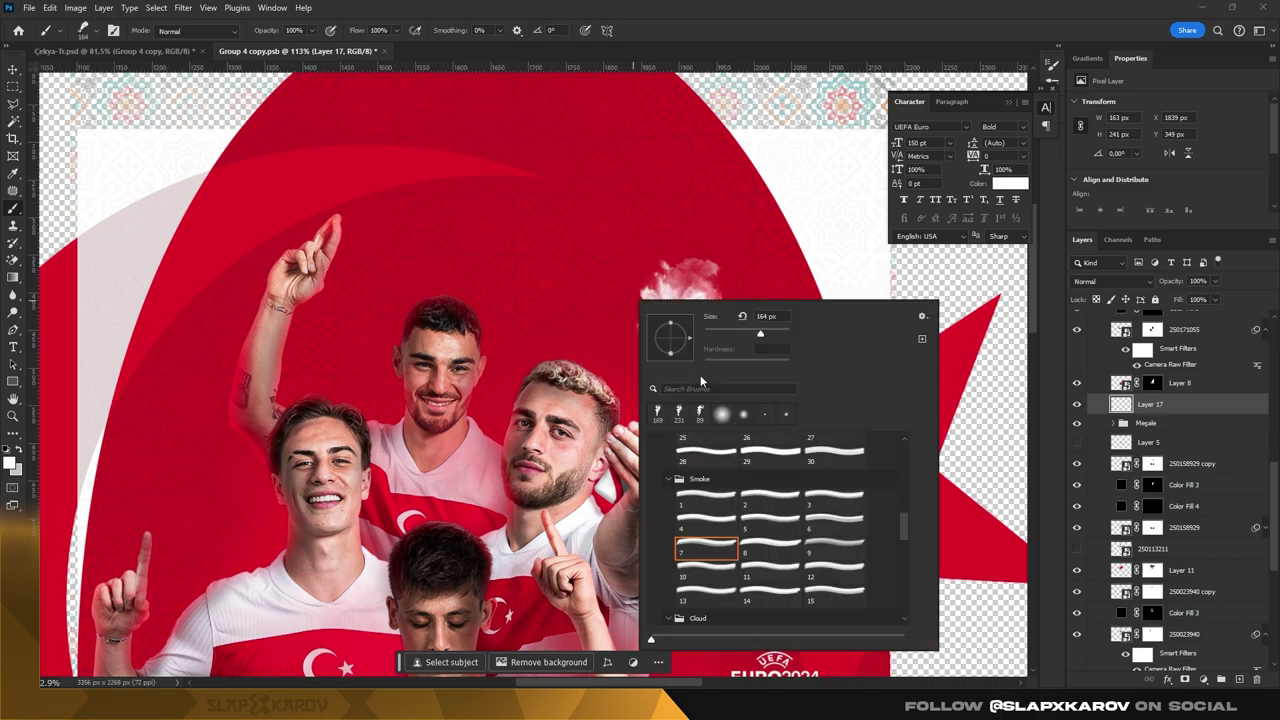
alt+right_click(684, 331)
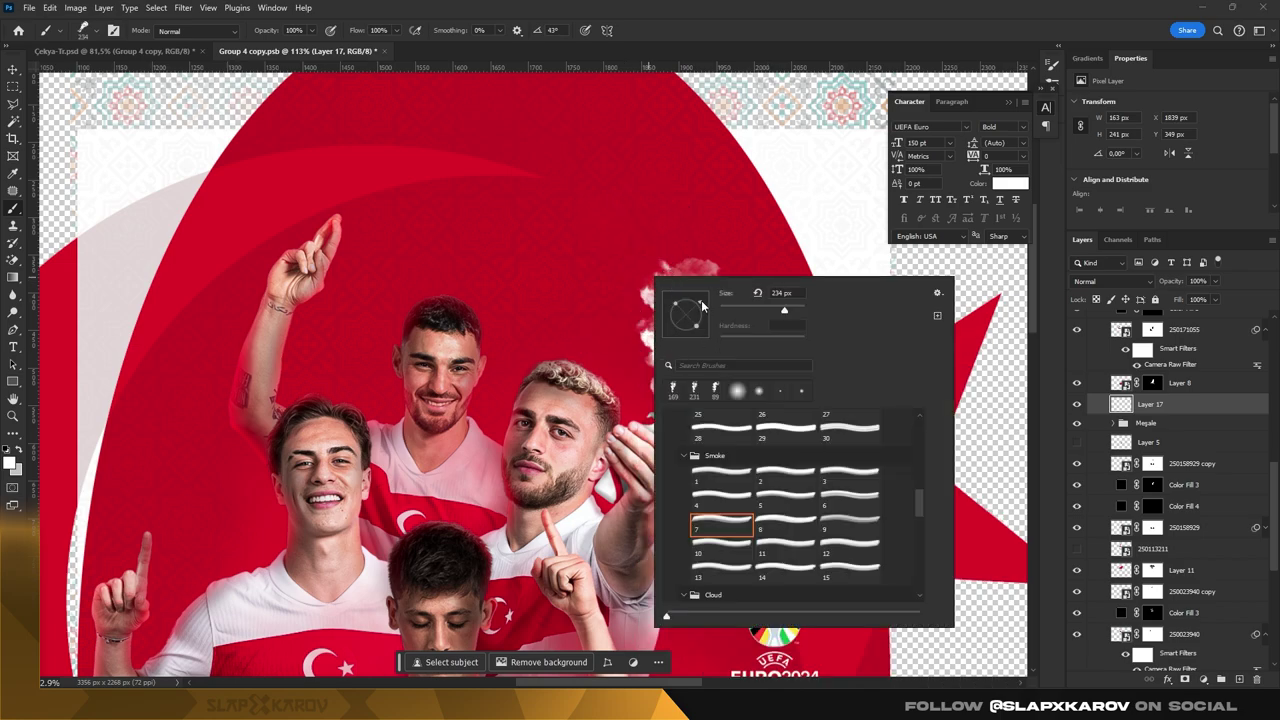
click(677, 348)
click(640, 318)
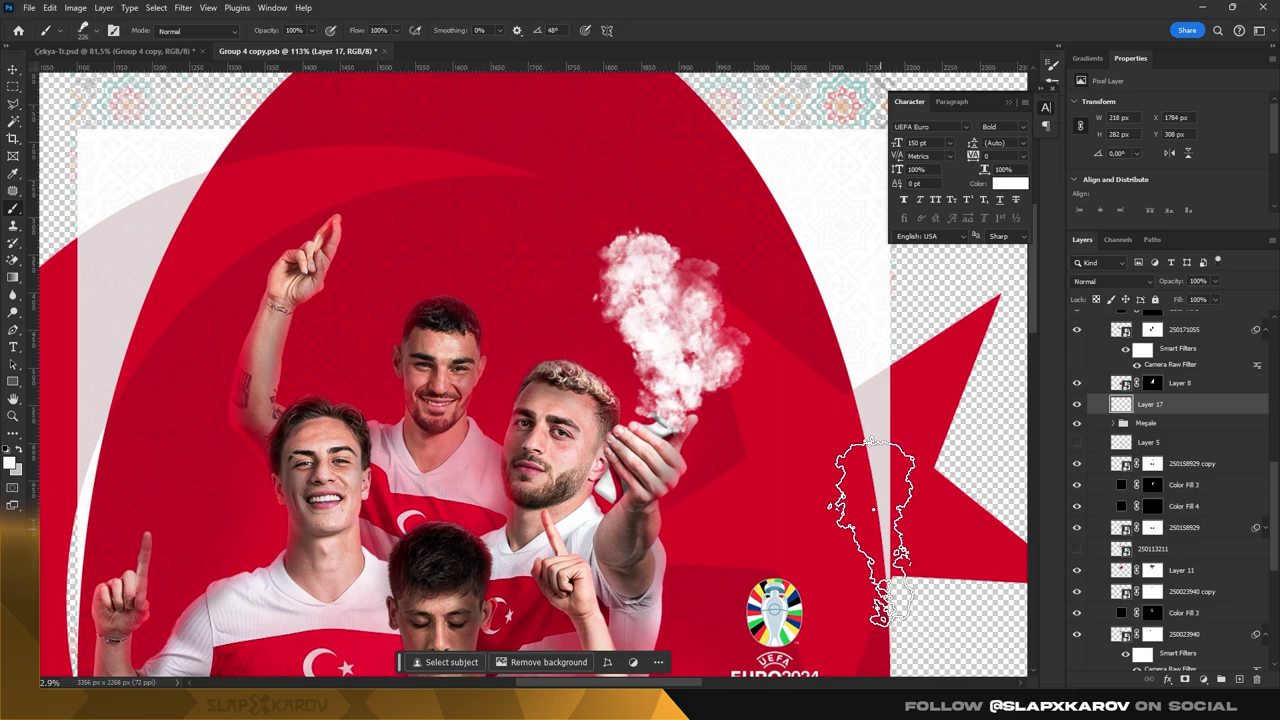
key(ctrl+z)
alt+right_click(630, 300)
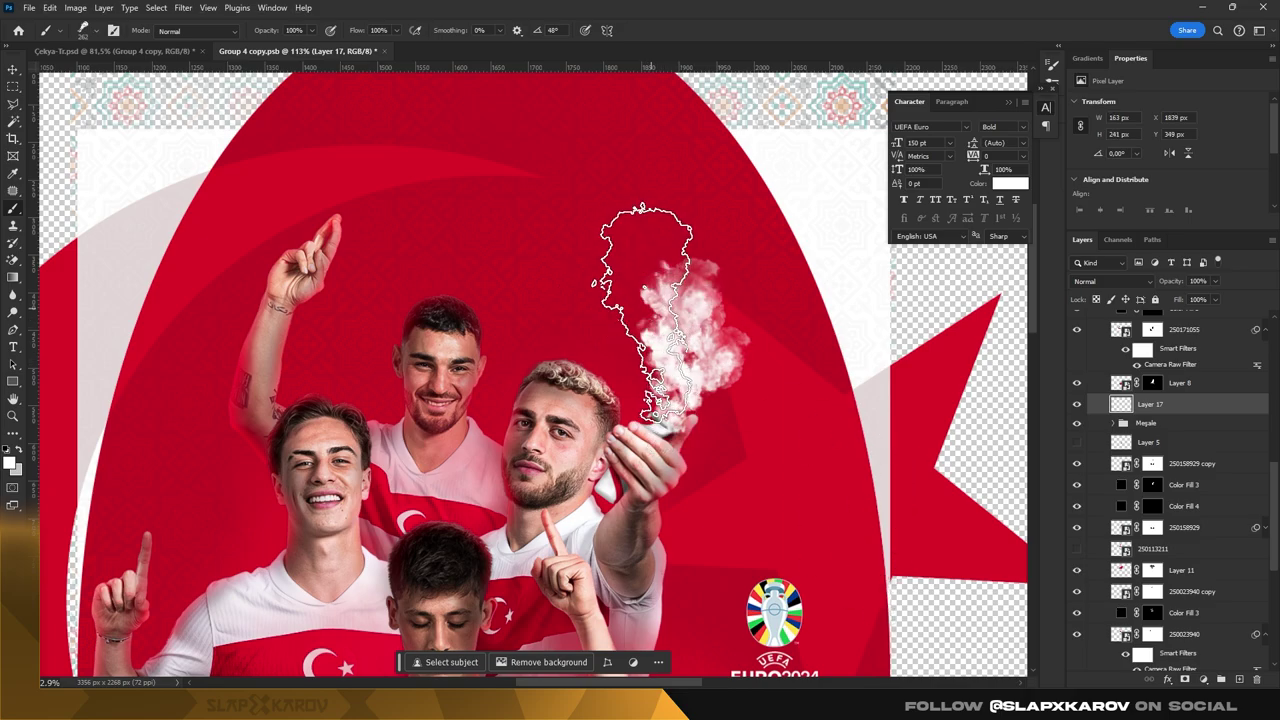
click(642, 315)
- Stamp extra smoke on a new Layer 18 and set its opacity to 78%
key(z)
click(696, 356)
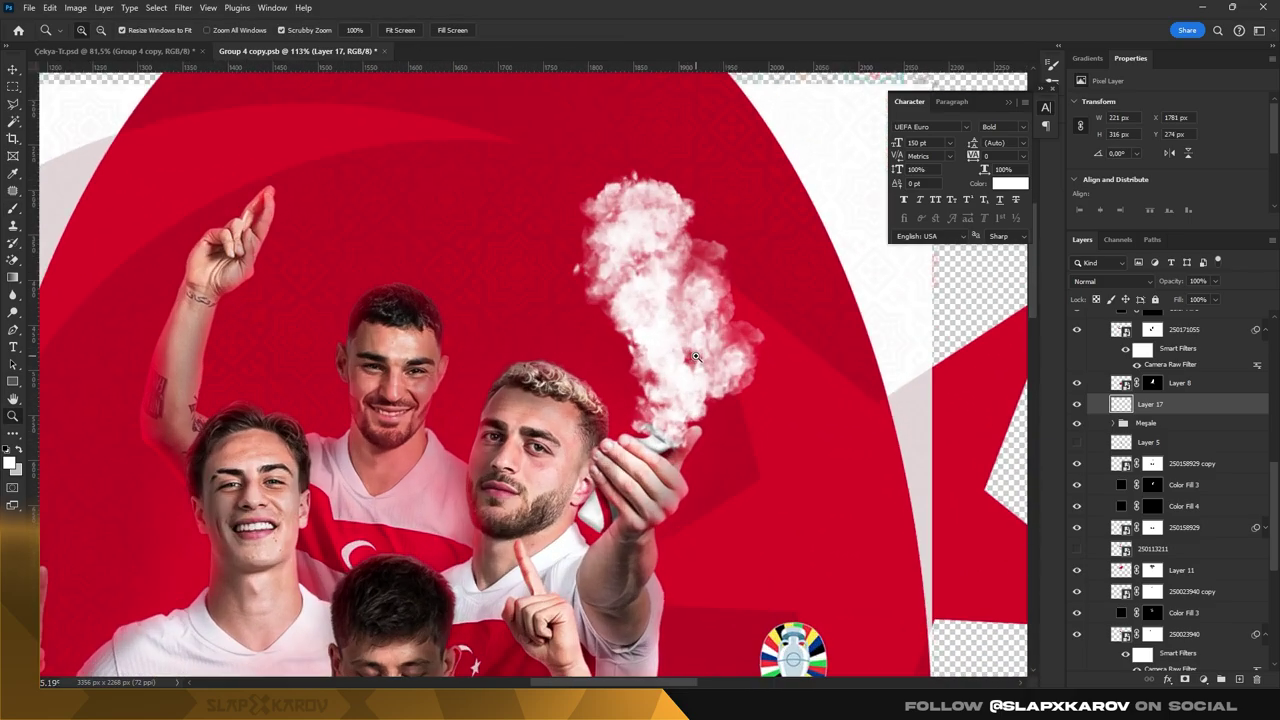
drag(696, 356, 704, 366)
click(1239, 679)
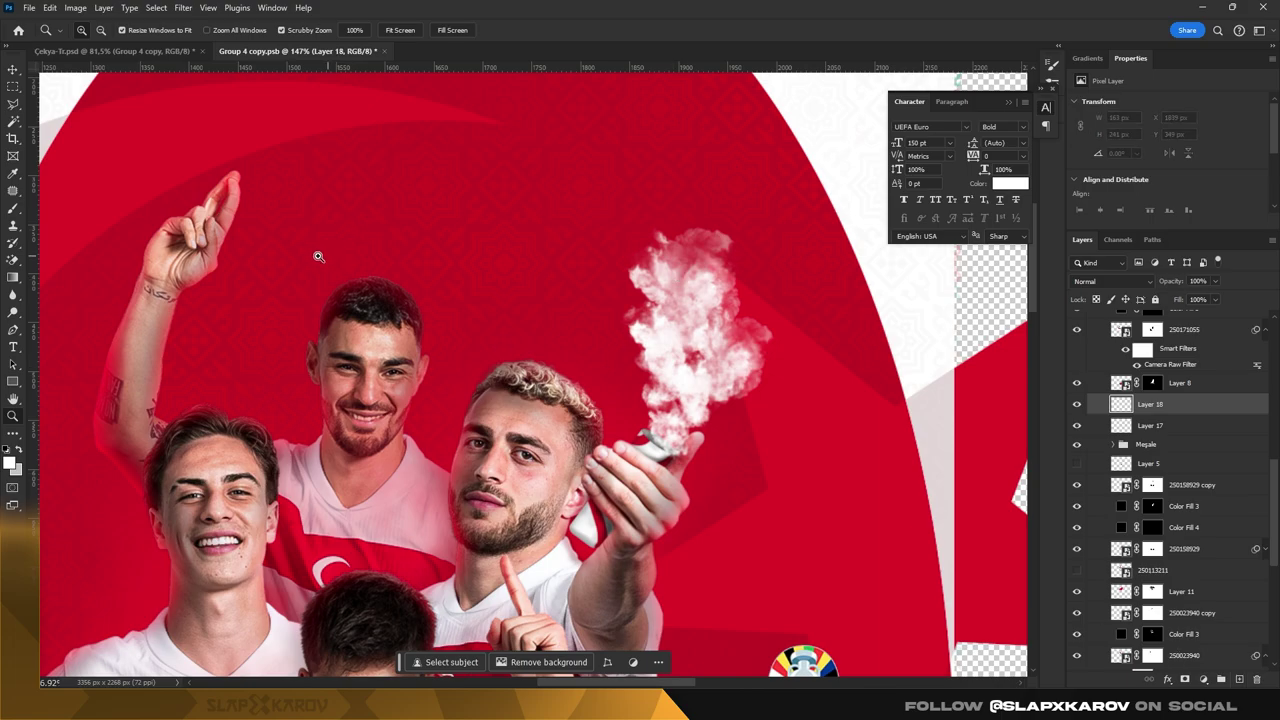
key(b)
click(623, 298)
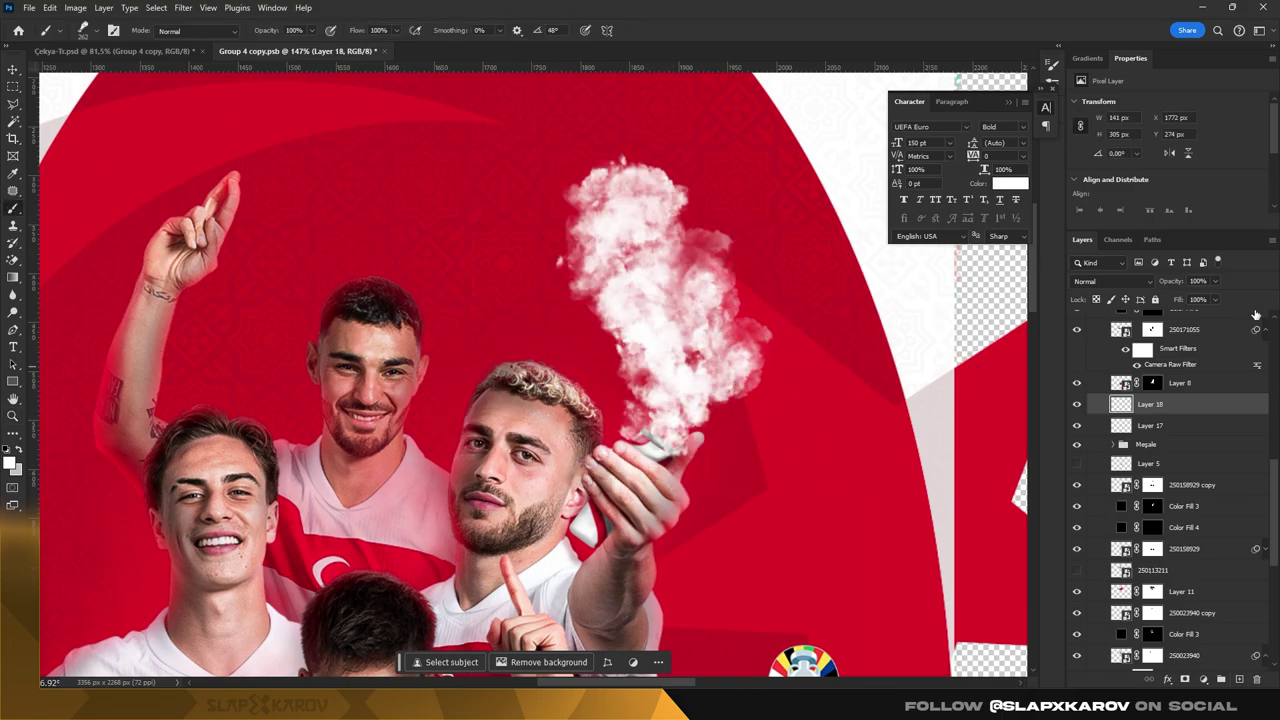
drag(1212, 298, 1203, 300)
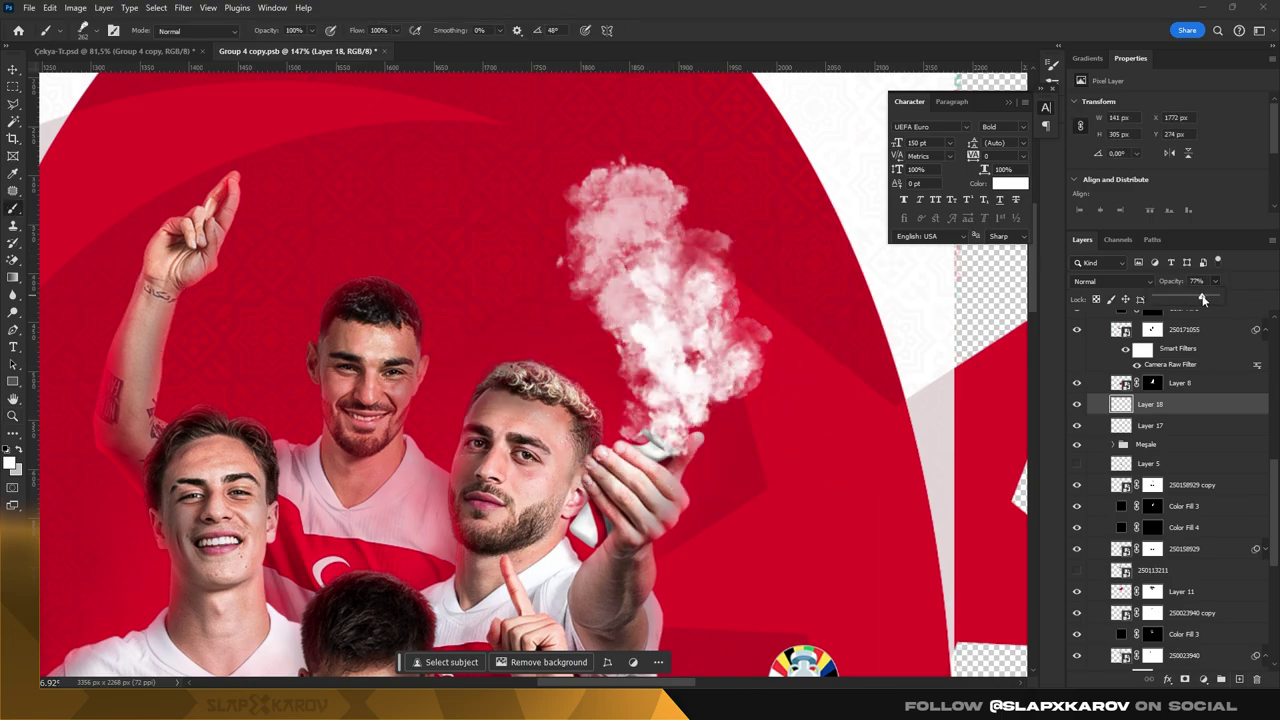
key(z)
drag(675, 300, 937, 500)
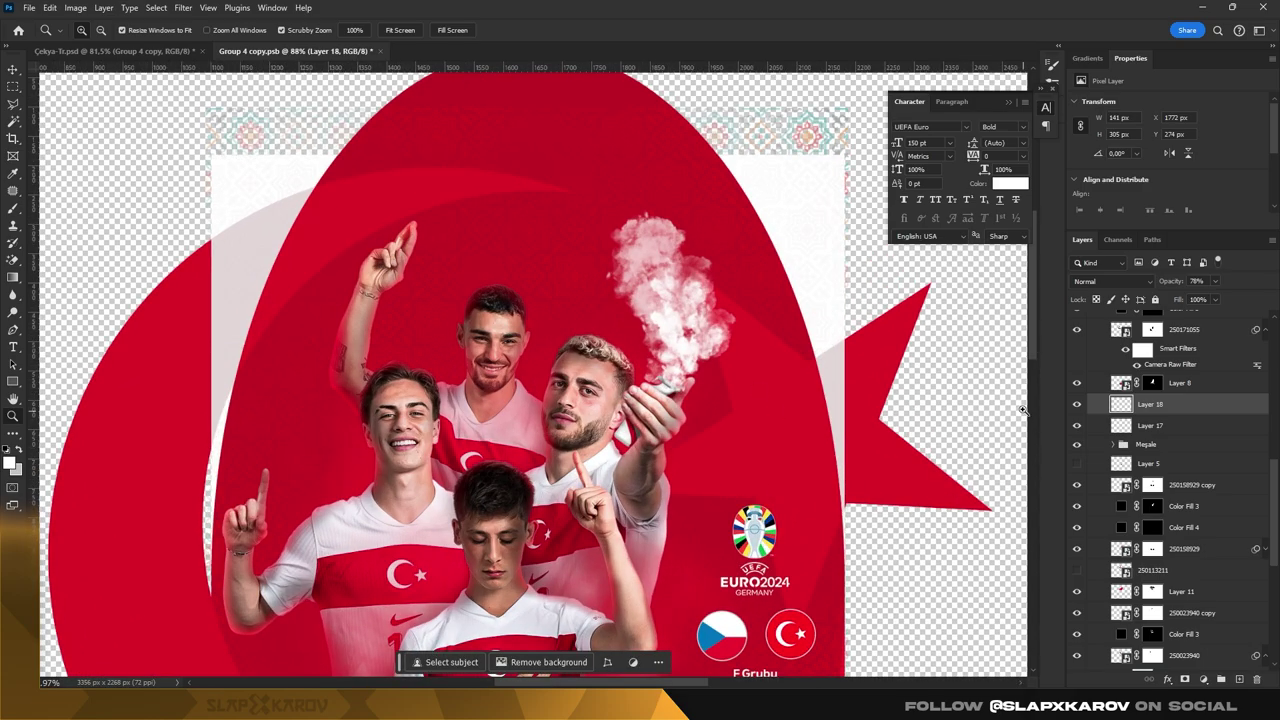
drag(703, 367, 689, 397)
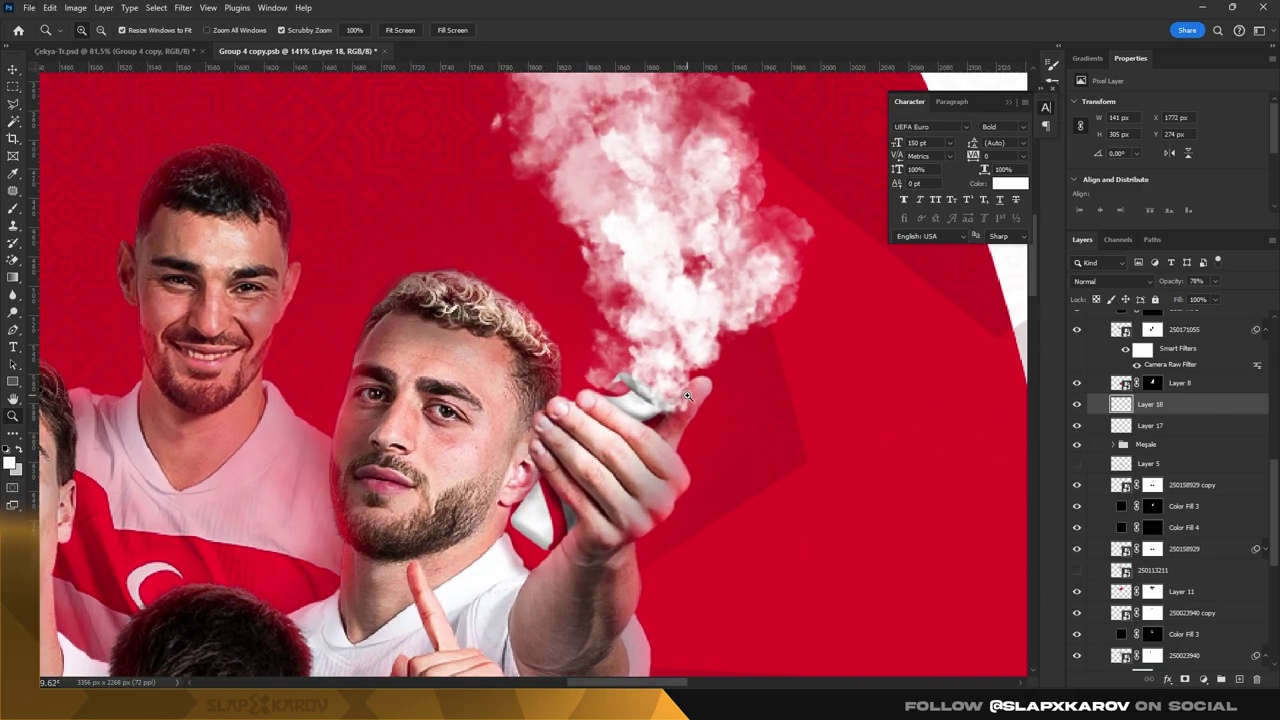
- Add Layer 19 and pick a small Smoke brush
click(1238, 679)
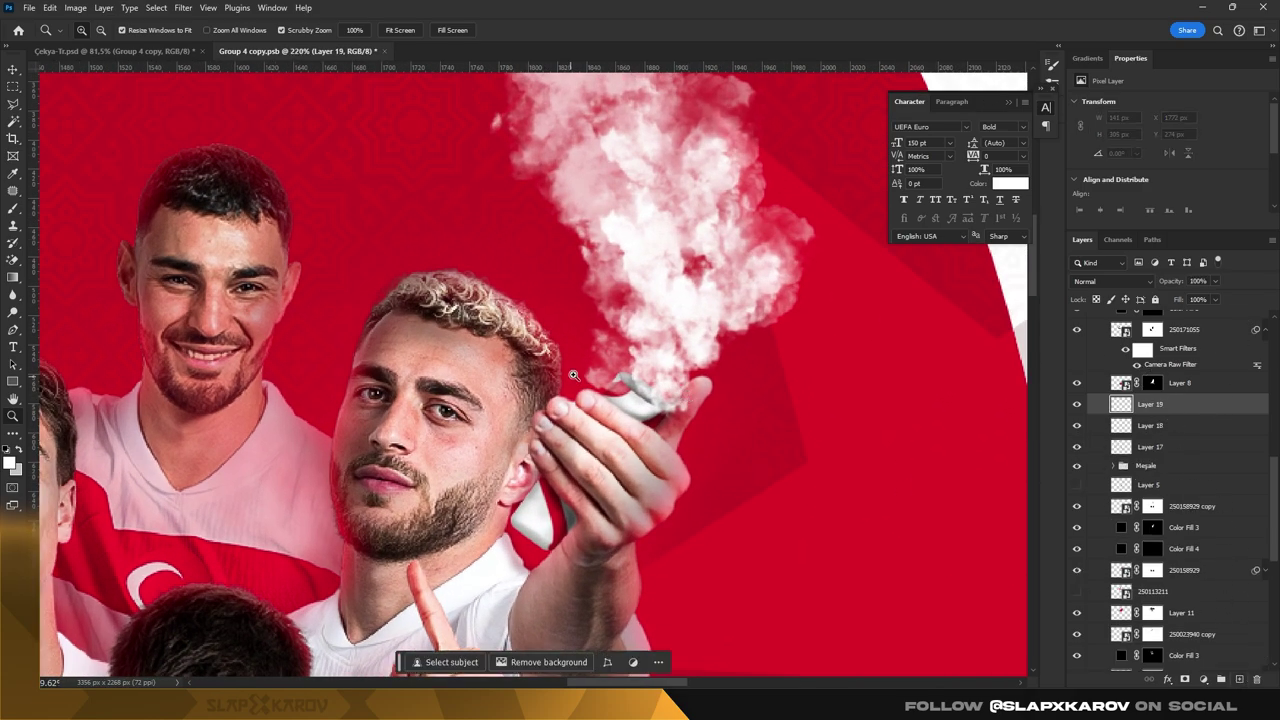
click(17, 214)
right_click(655, 342)
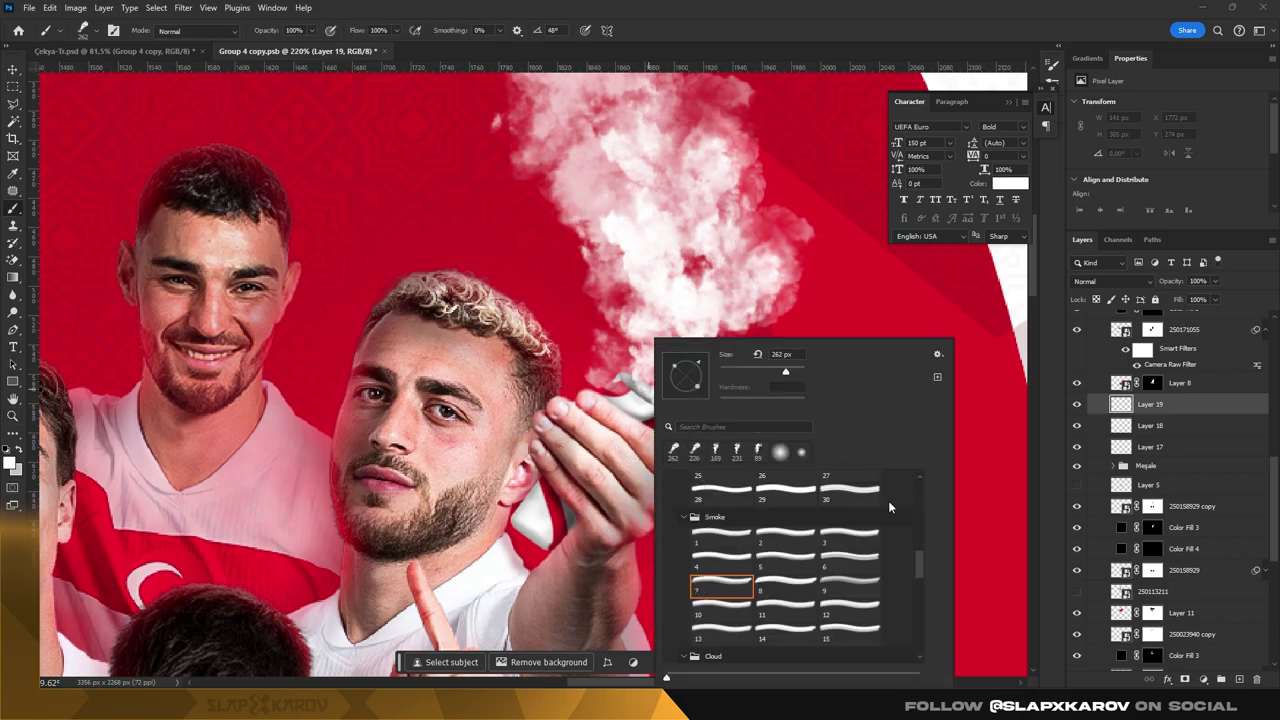
click(628, 360)
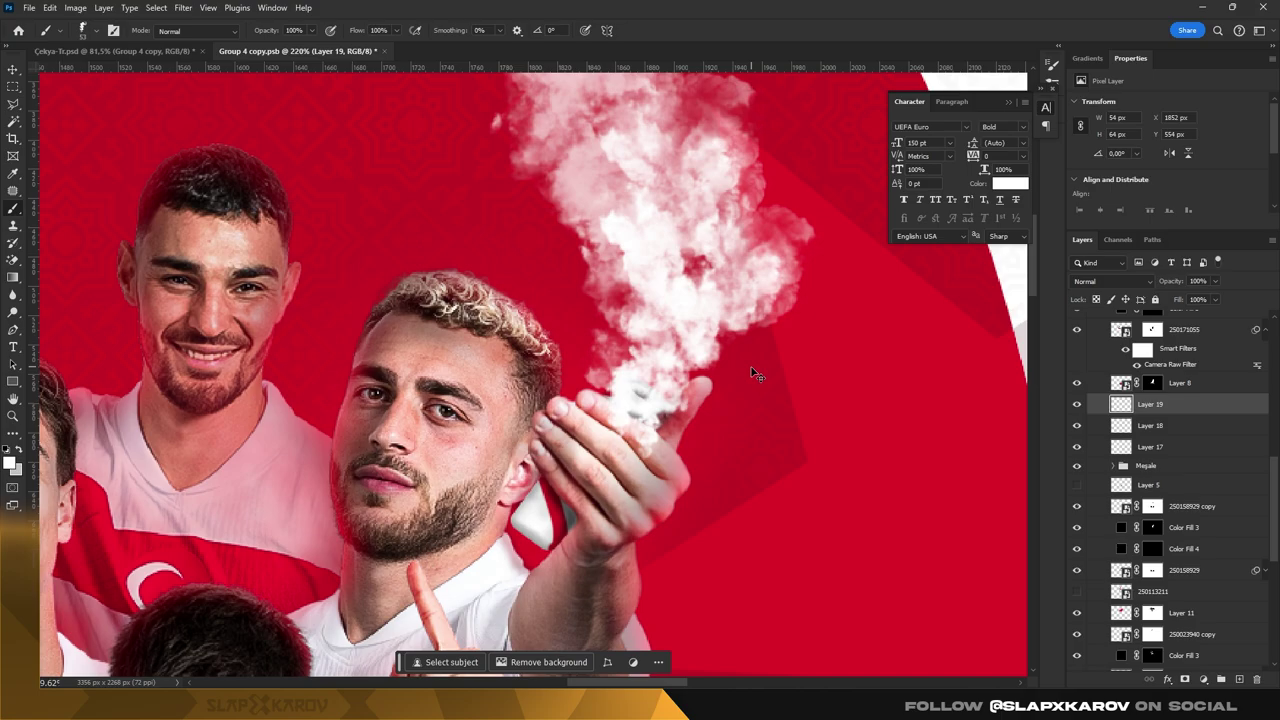
scroll(668, 408, up, 3)
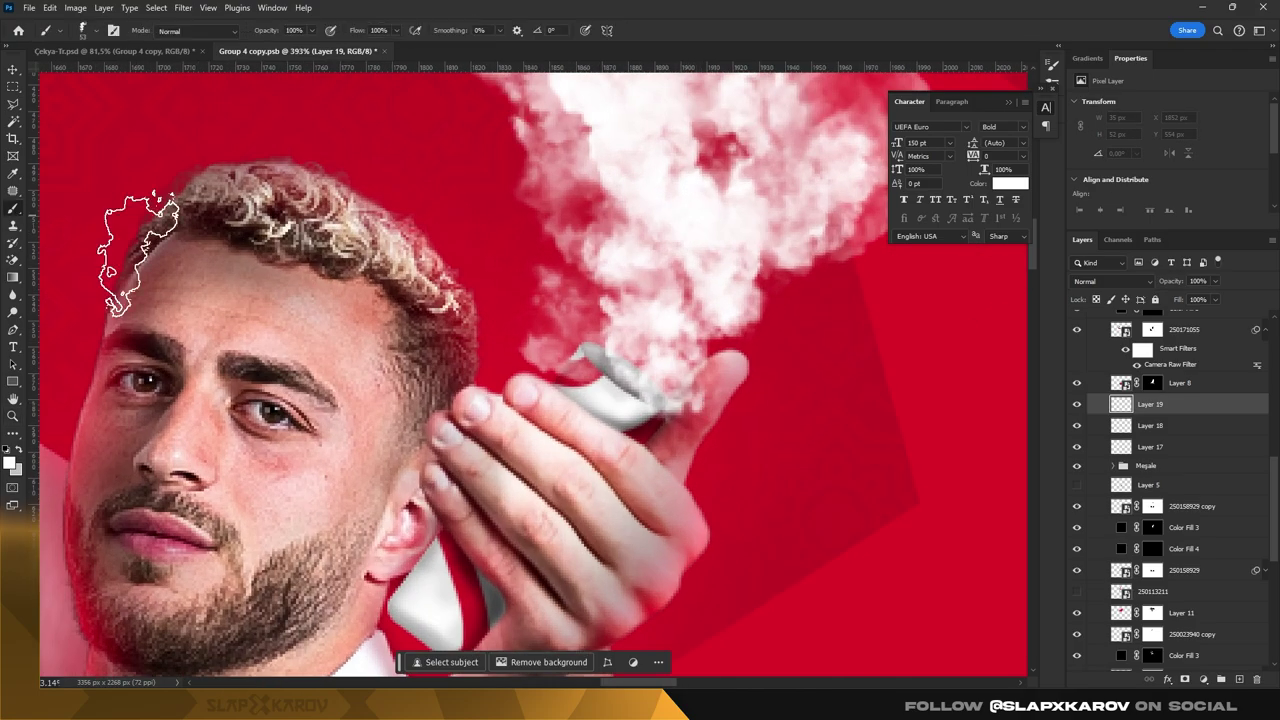
right_click(765, 345)
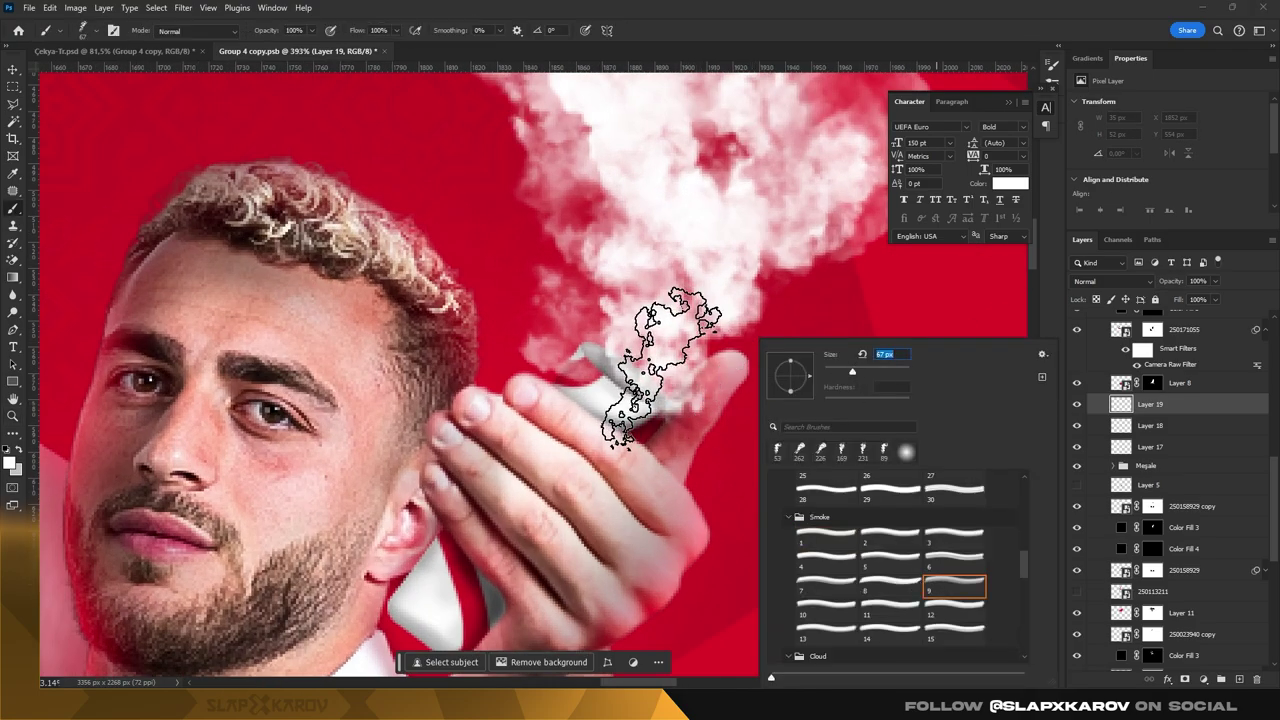
key(z)
scroll(627, 305, down, 5)
scroll(627, 305, up, 2)
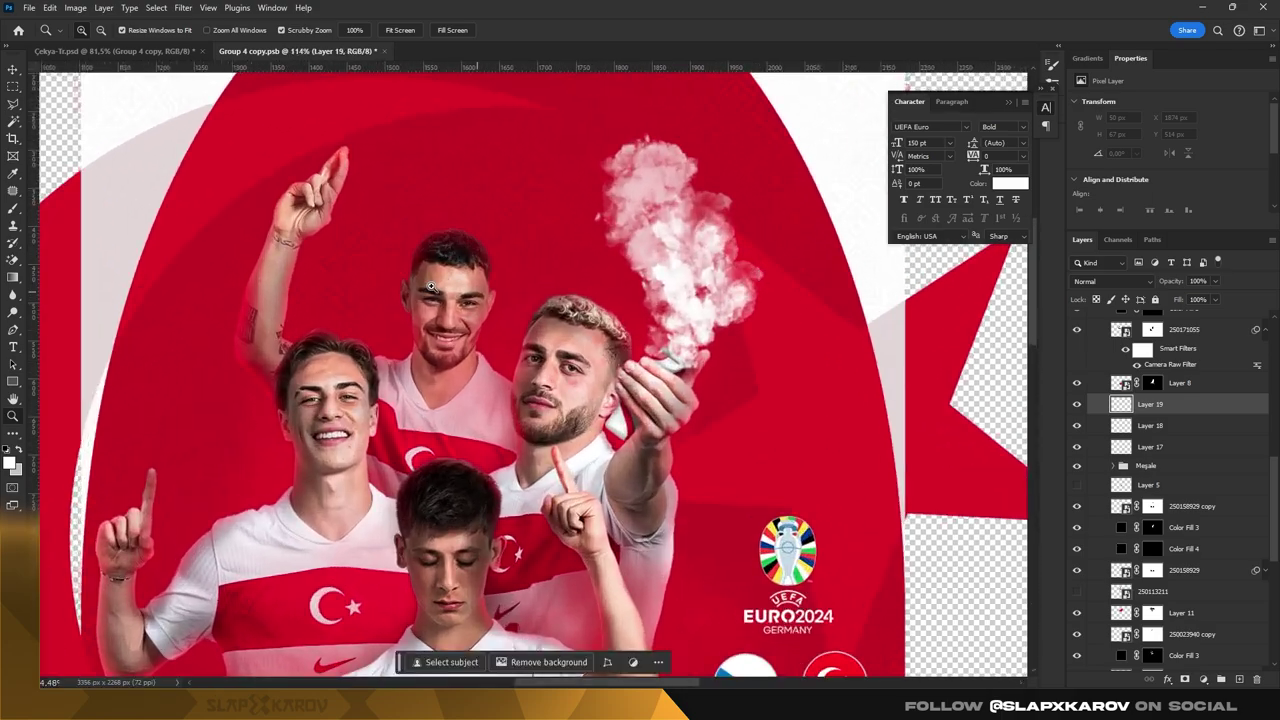
- Enlarge the smoke brush and stamp another puff of smoke above the torch
click(12, 212)
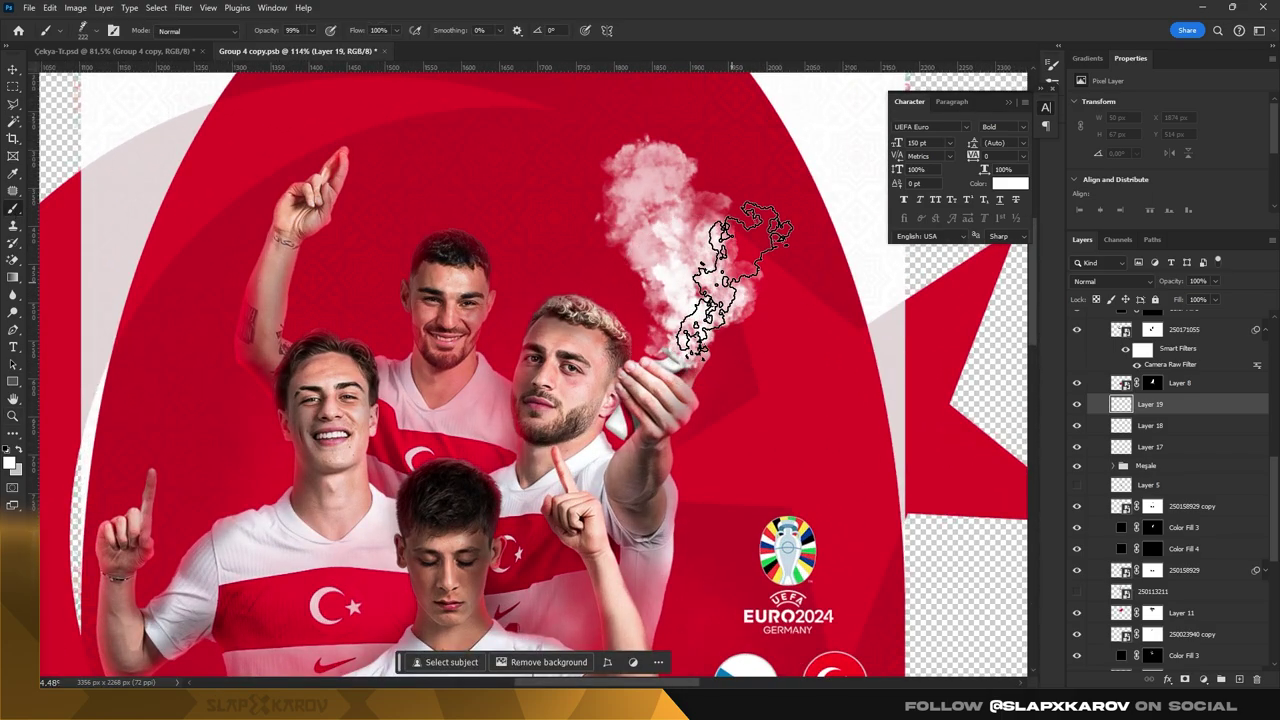
right_click(738, 262)
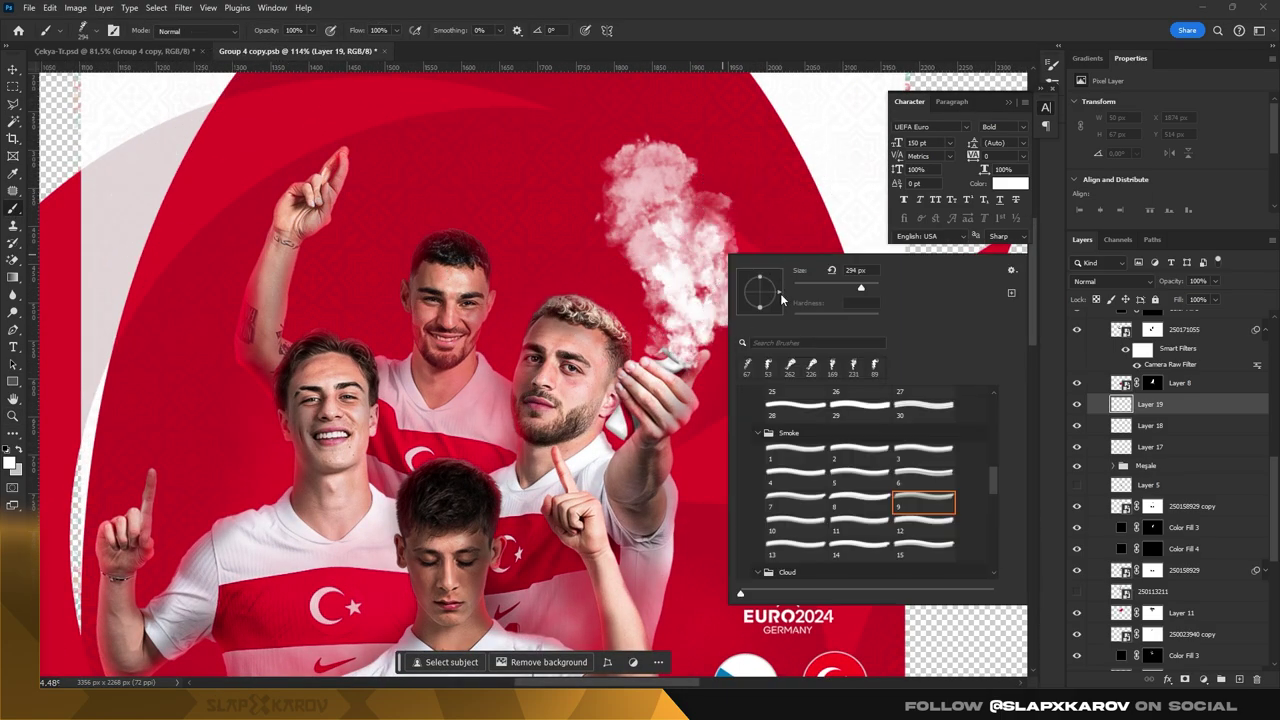
click(700, 262)
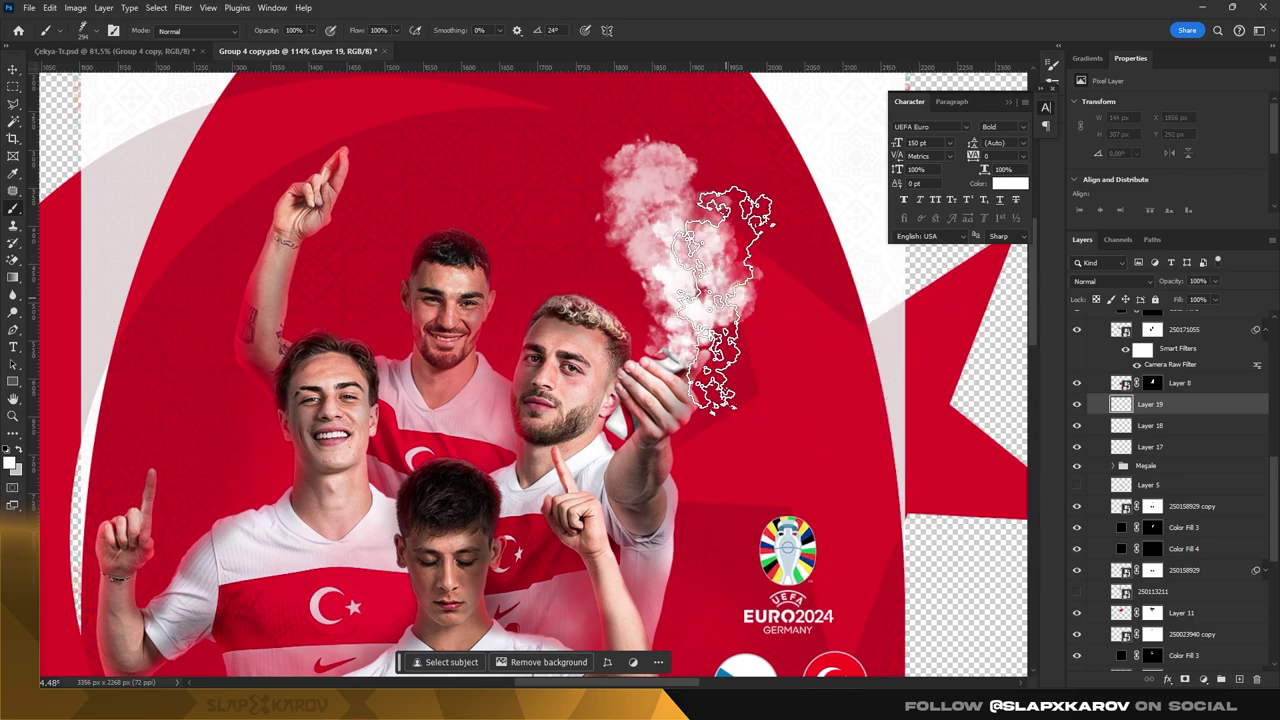
key(bracketright)
key(bracketright)
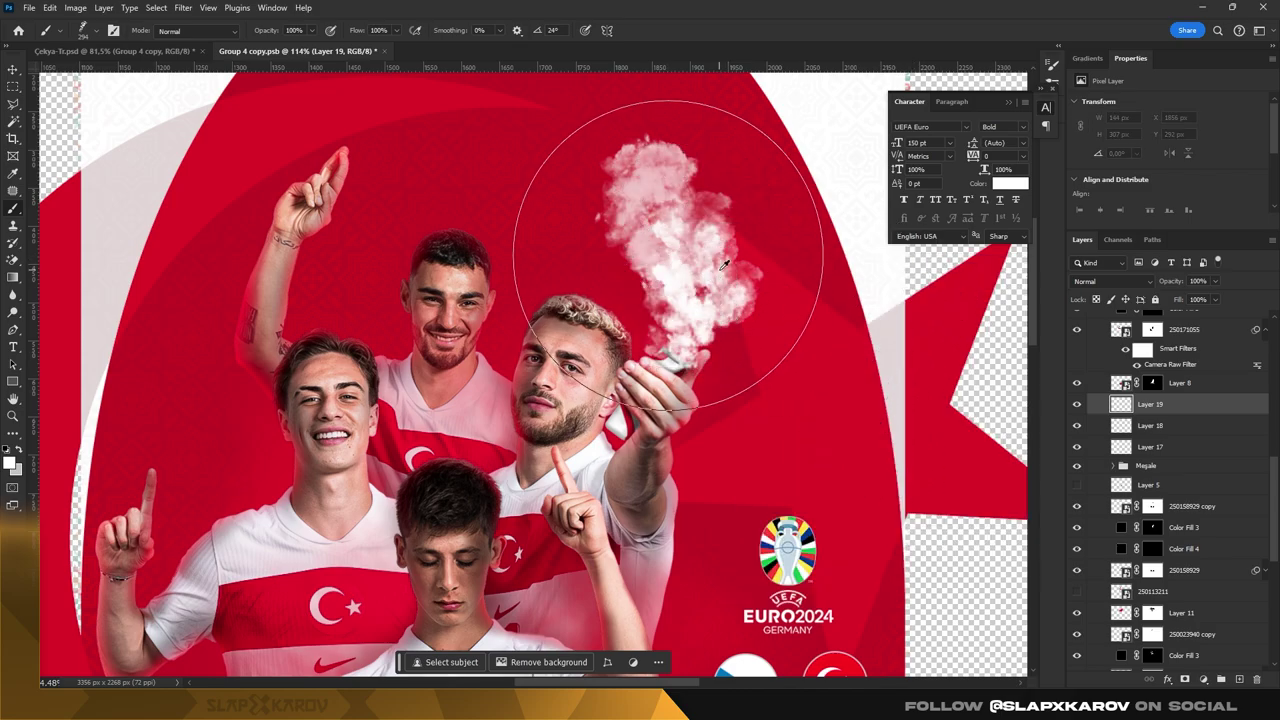
scroll(685, 222, up, 2)
click(680, 290)
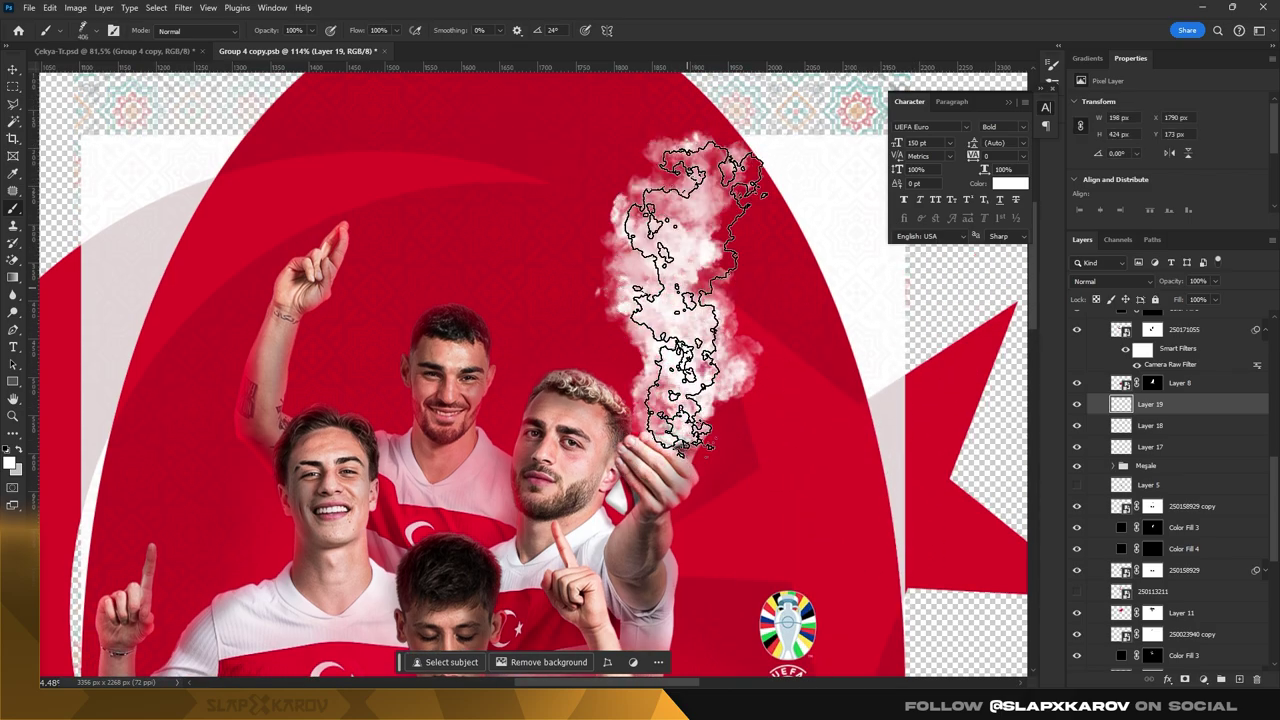
- Move Layer 19 below Layer 17, set its opacity to 42% and zoom in on the torch
drag(1185, 413, 1180, 456)
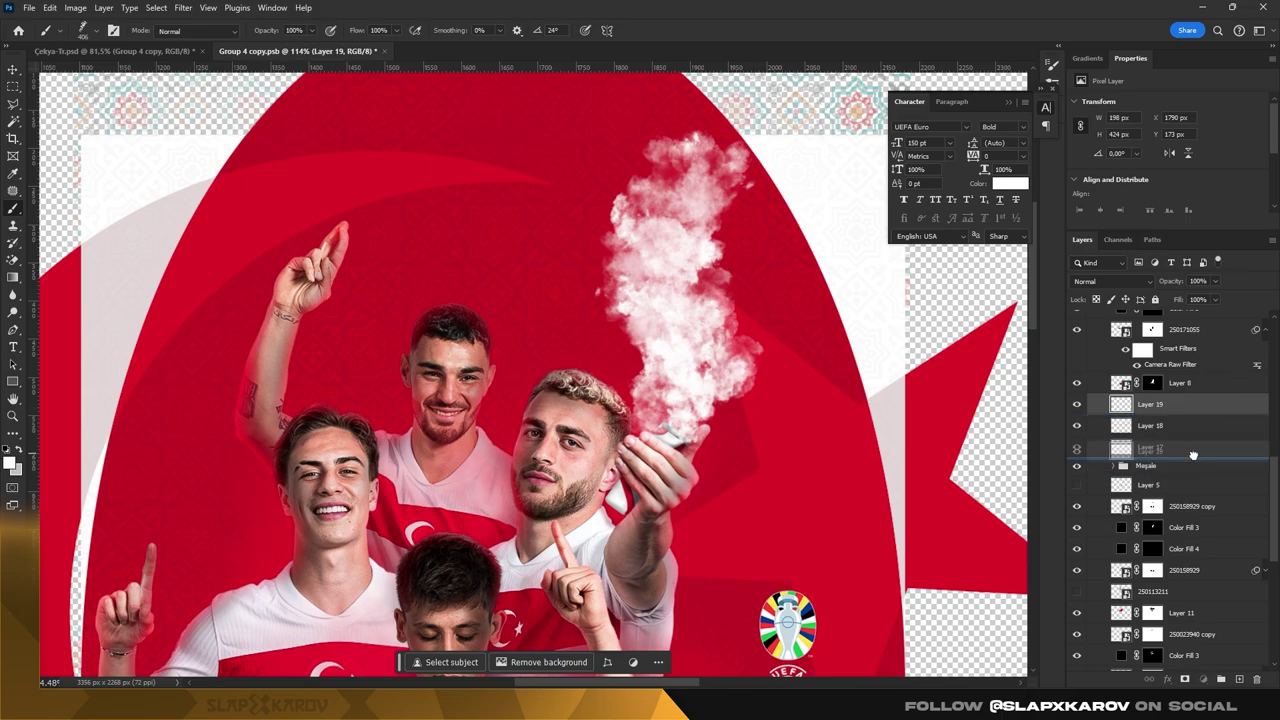
drag(1189, 300, 1177, 296)
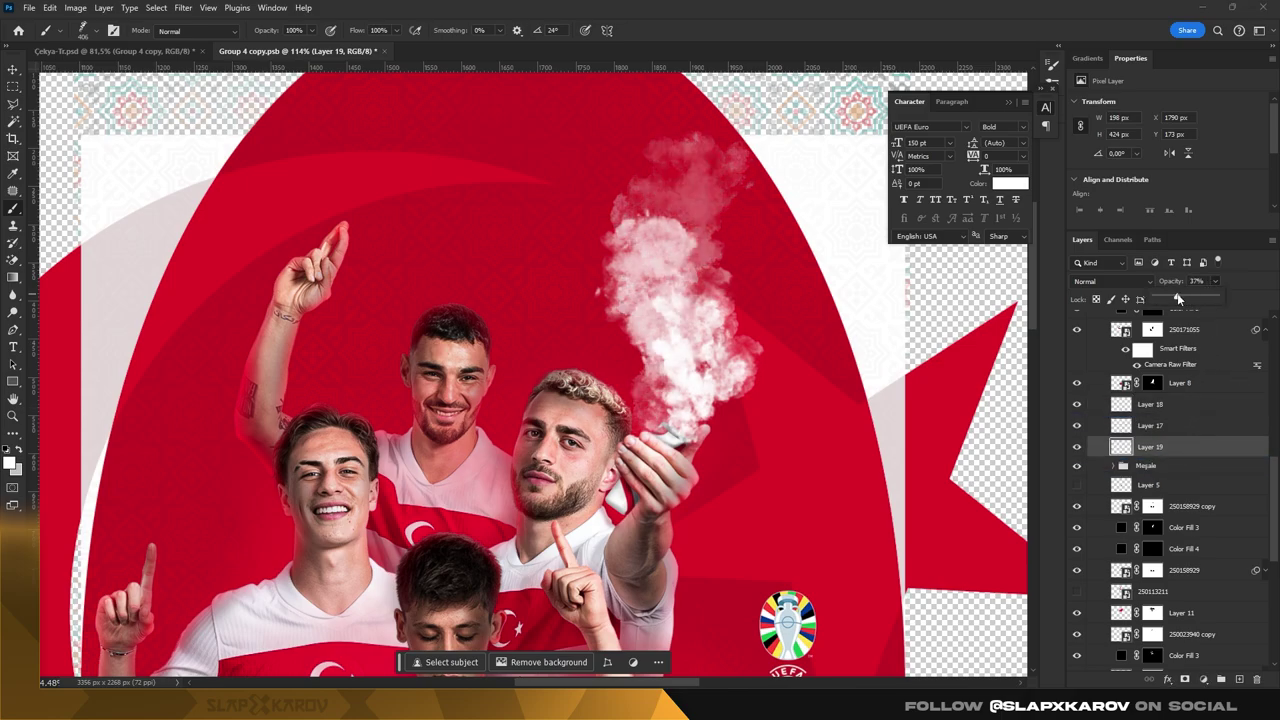
key(z)
drag(693, 328, 726, 377)
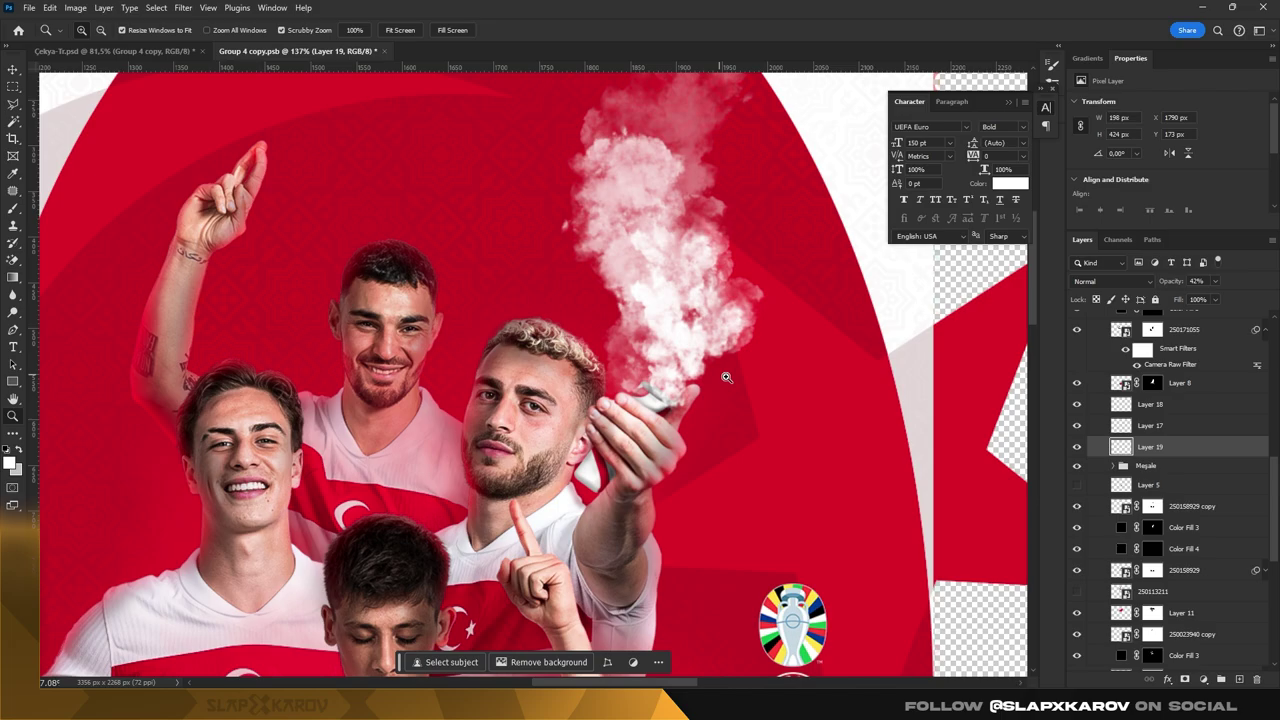
click(1178, 410)
- On new Layer 20, paint white smoke over the torch tip with the smoke brush
click(1239, 679)
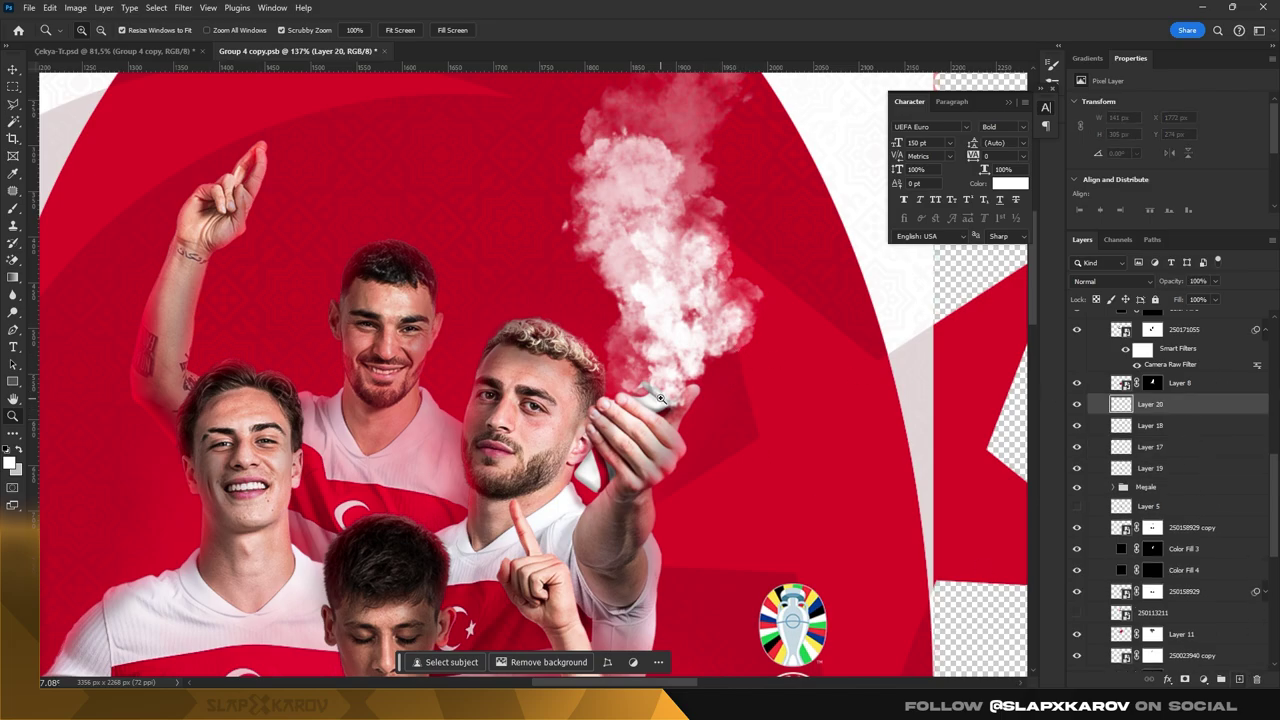
drag(659, 394, 723, 402)
key(b)
right_click(645, 345)
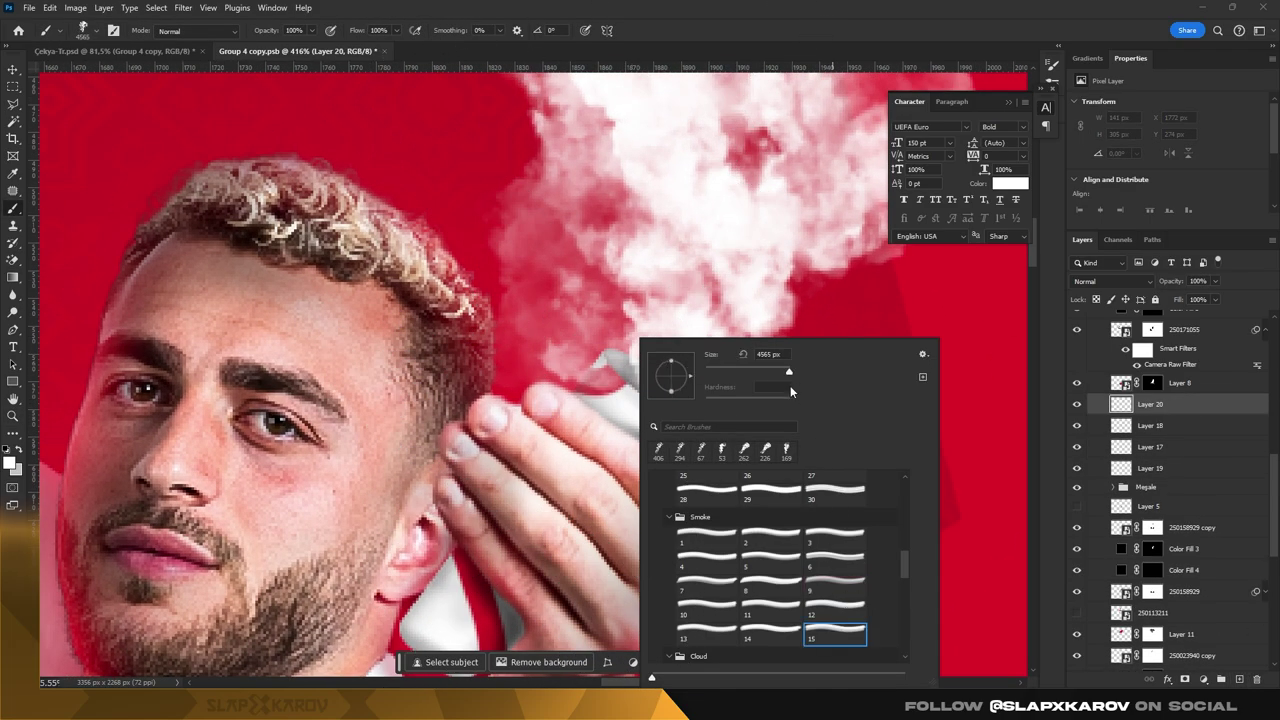
key(Return)
drag(617, 340, 553, 314)
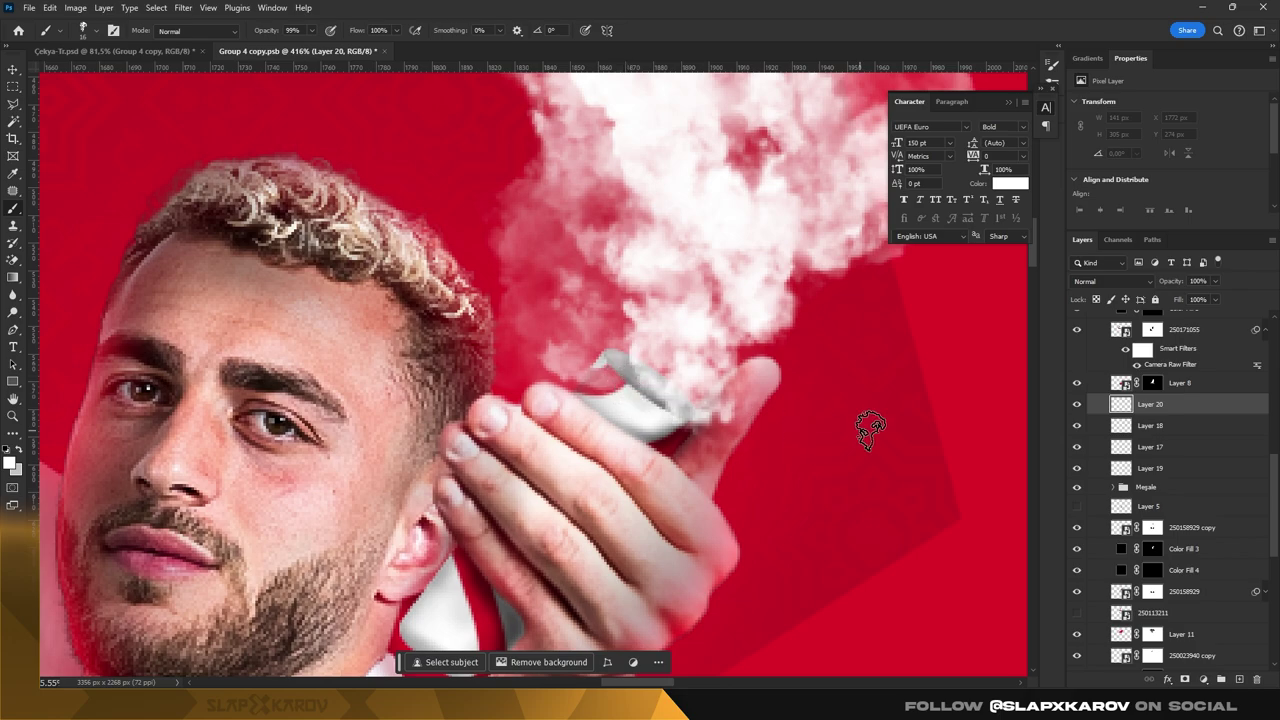
mouse_move(656, 397)
mouse_down()
mouse_move(686, 371)
mouse_move(621, 377)
mouse_up()
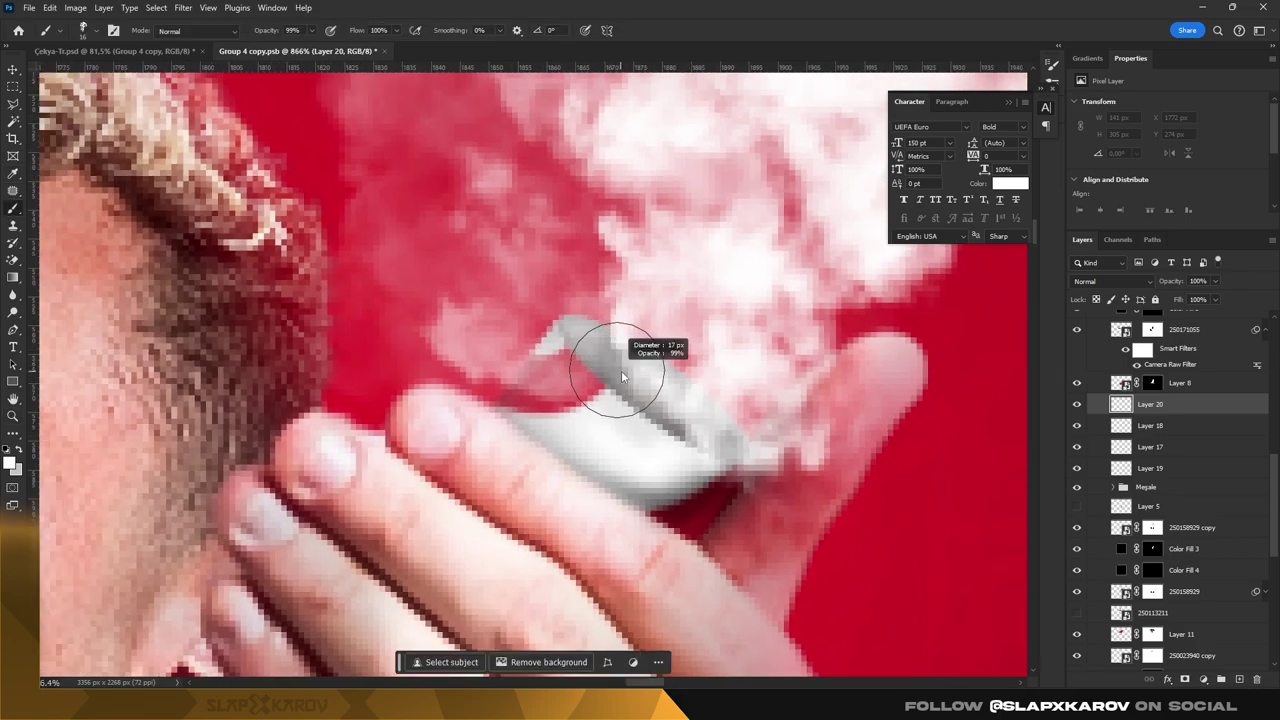
key(.)
click(614, 371)
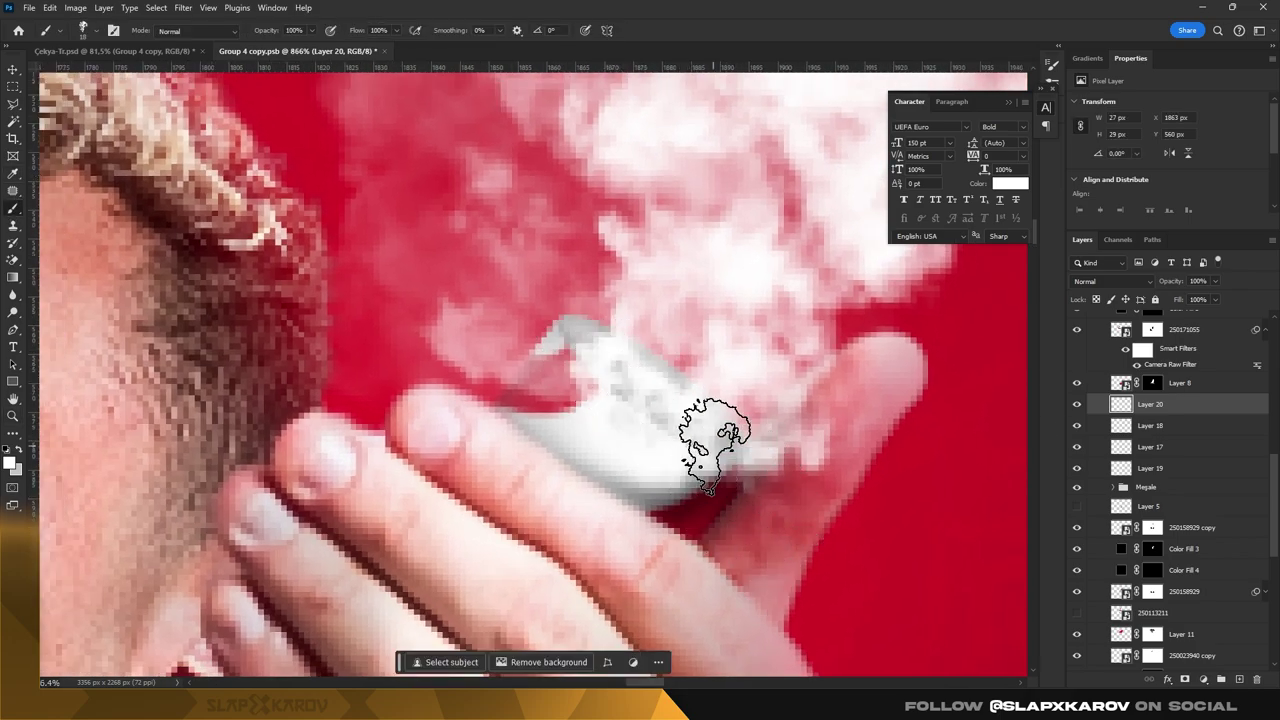
drag(714, 446, 684, 471)
- Mask Layer 20, hide parts of the smoke in black, then save and close the smart object
click(1186, 679)
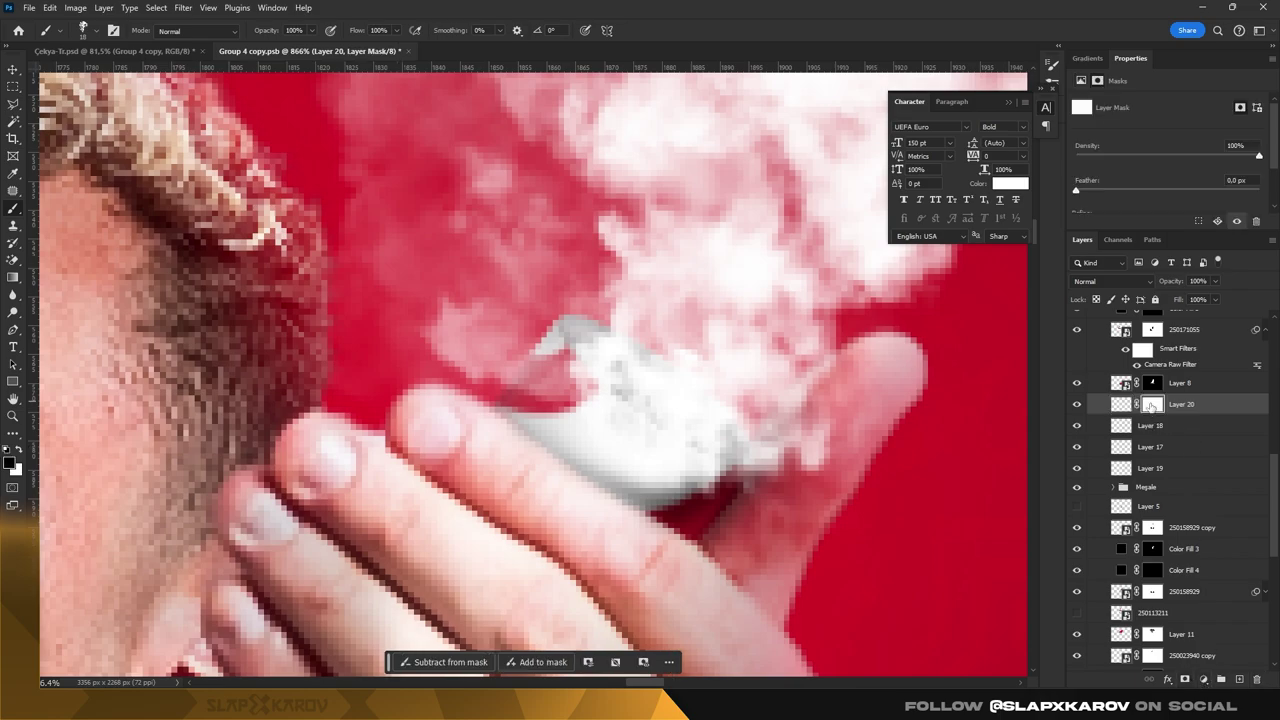
key(x)
drag(593, 400, 575, 425)
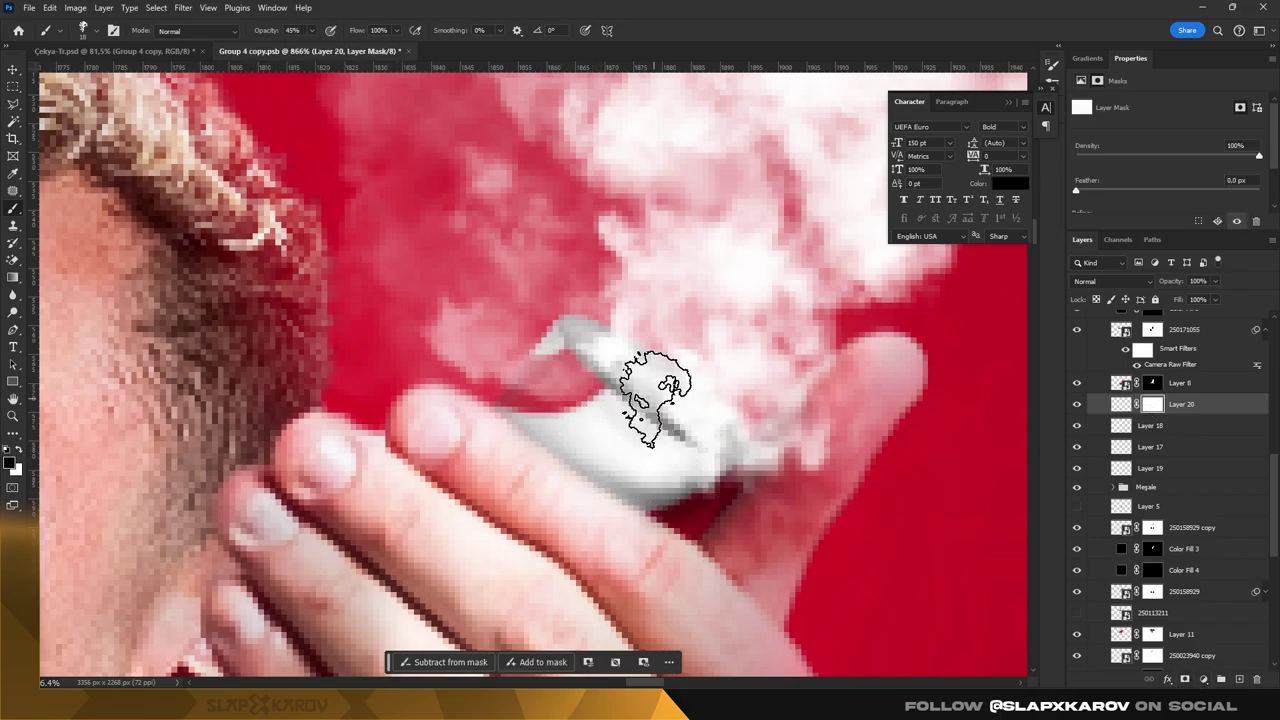
key(z)
mouse_move(743, 414)
mouse_down()
mouse_move(650, 386)
mouse_move(860, 460)
mouse_up()
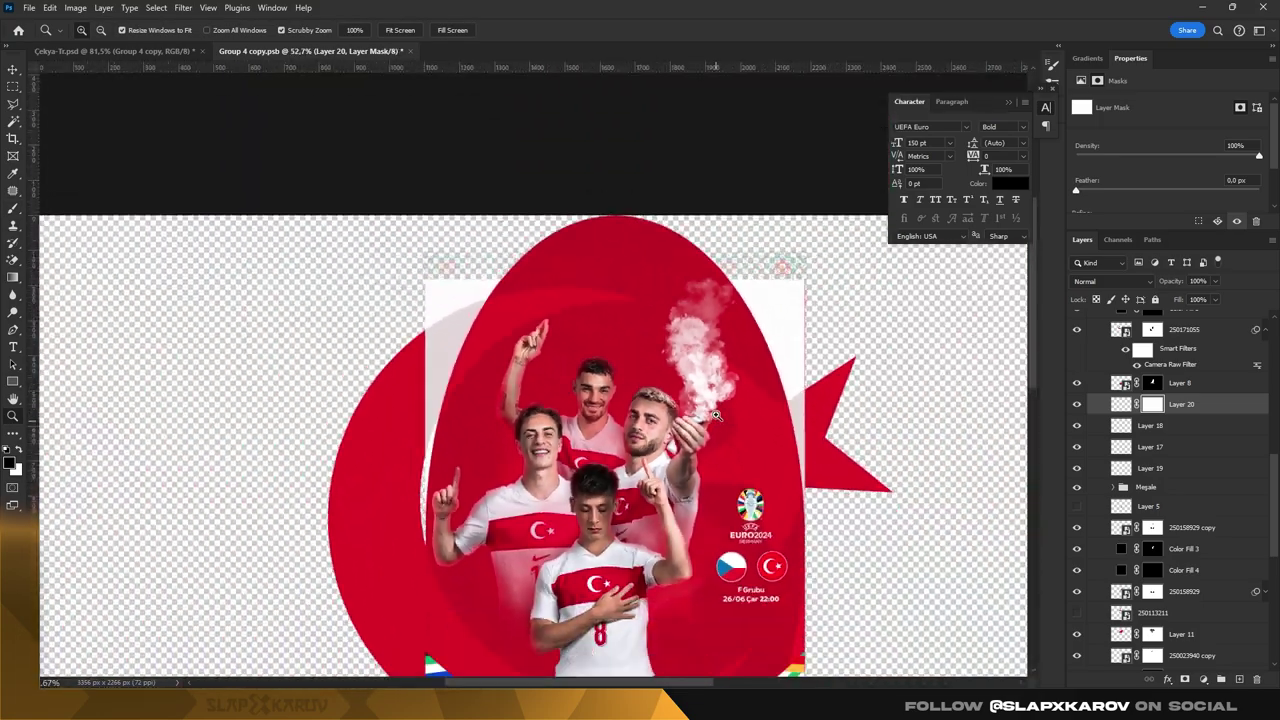
key(ctrl+s)
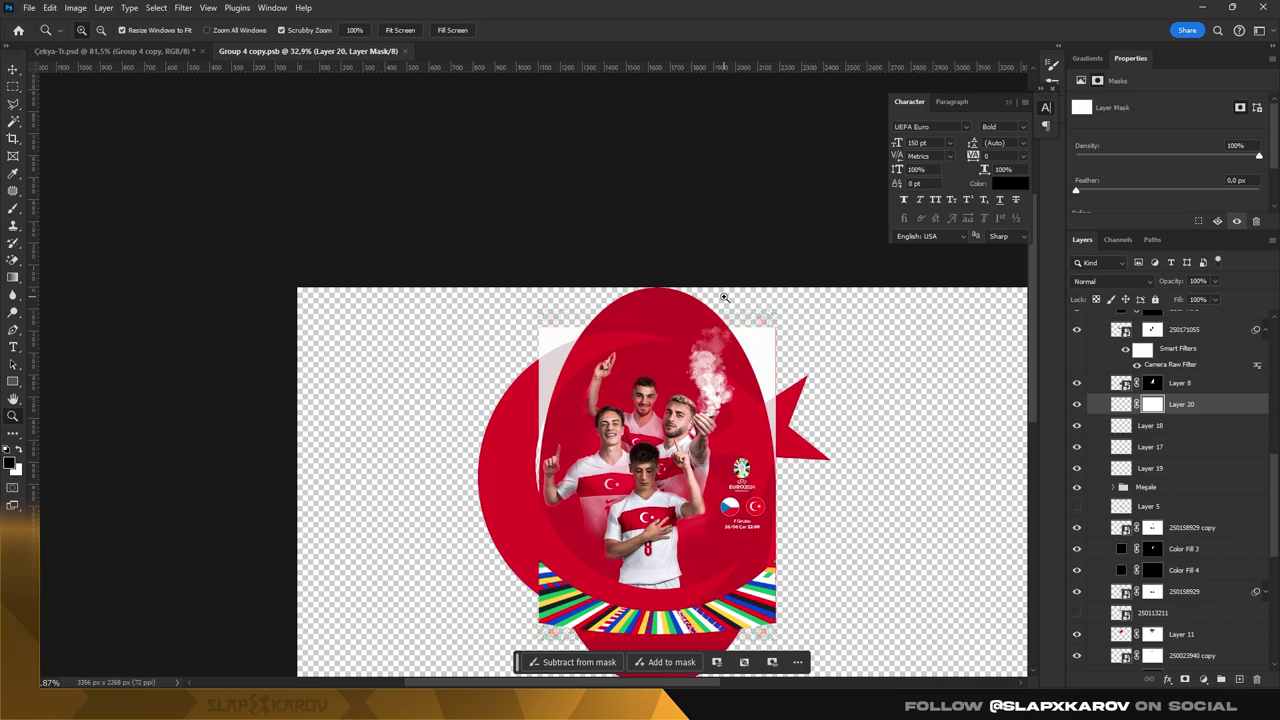
click(406, 52)
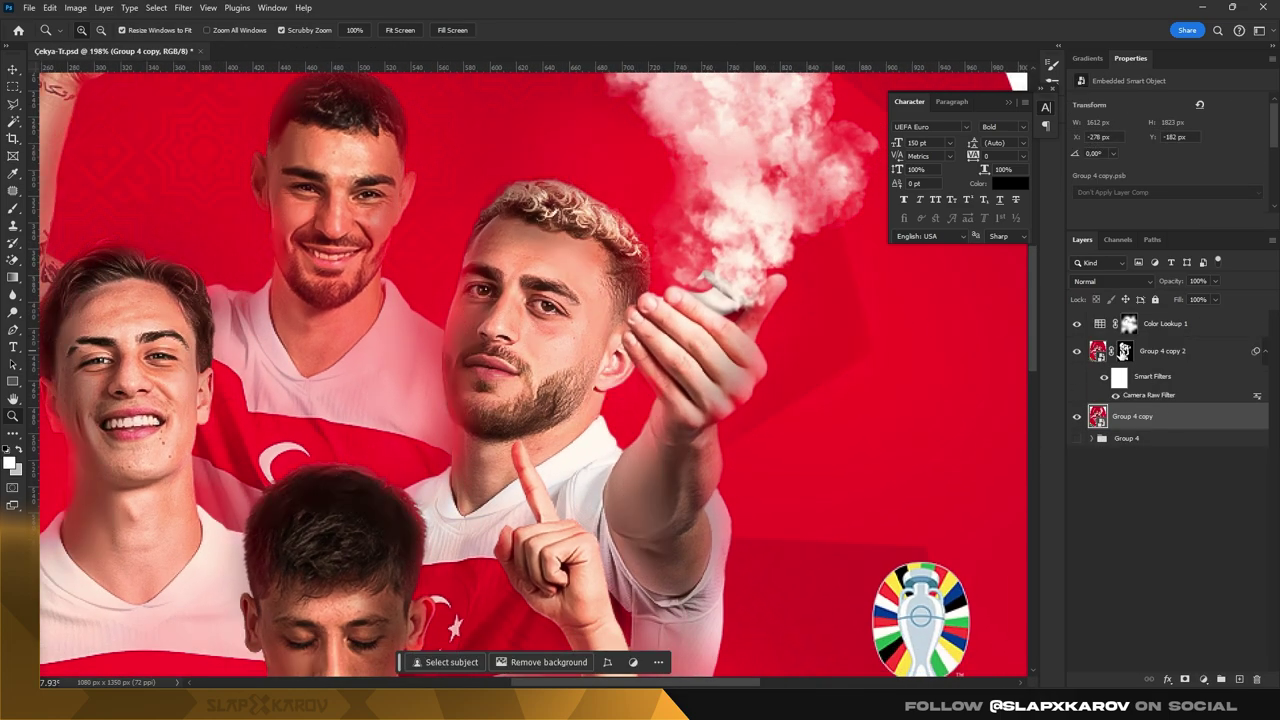
- On Group 4 copy 2's mask, set a 117 px Soft Round brush at 100% opacity
click(1125, 351)
click(14, 212)
right_click(670, 370)
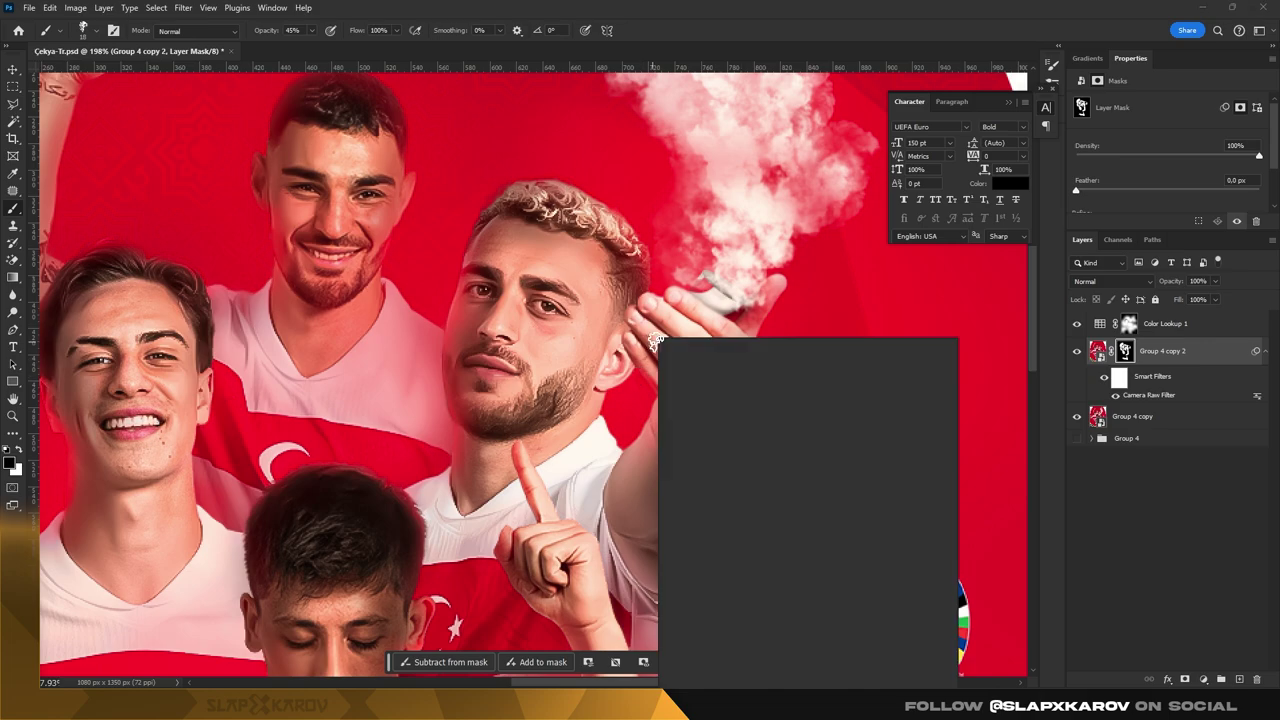
drag(752, 373, 763, 373)
key(Return)
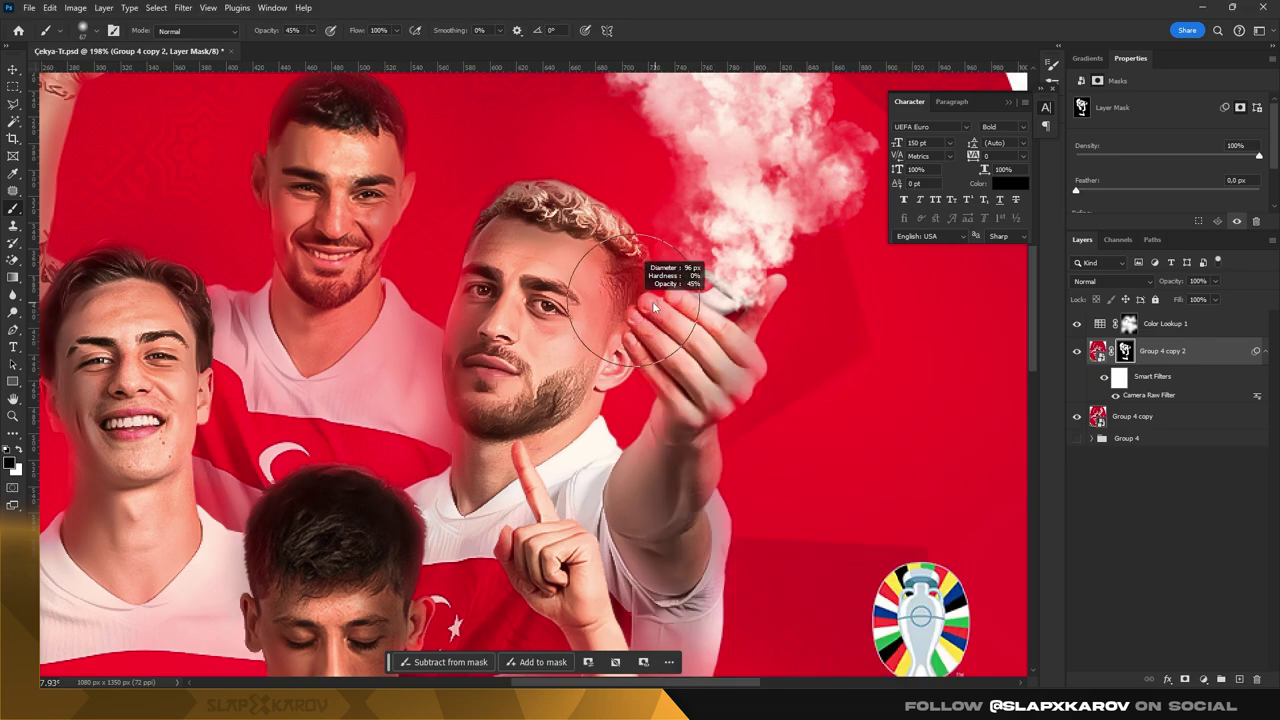
right_click(666, 360)
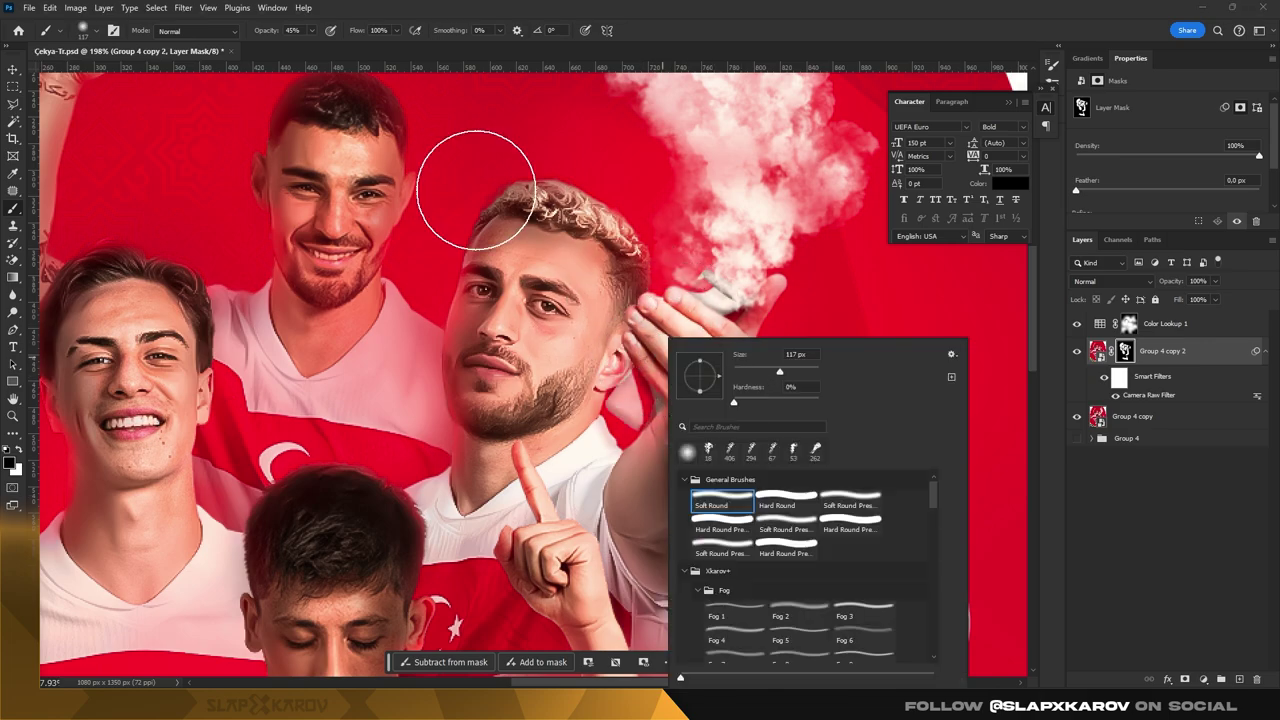
drag(313, 31, 352, 48)
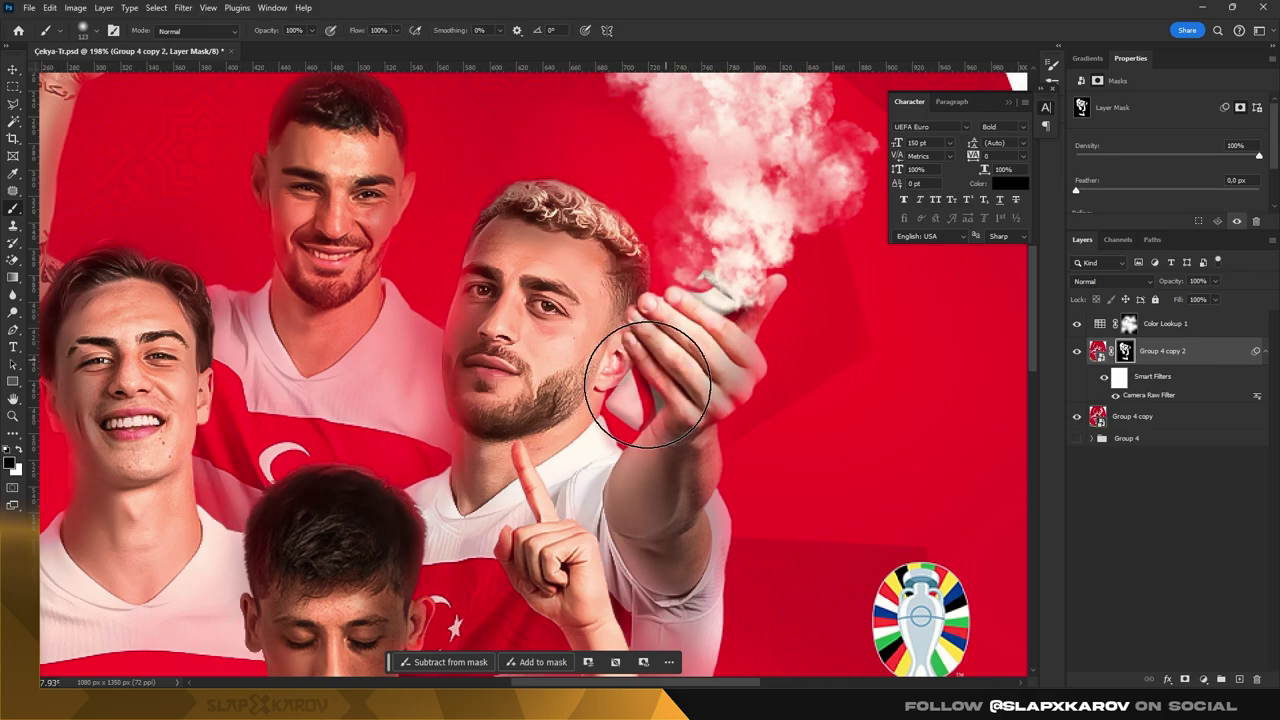
- Touch up the mask around the raised hand, switching to white, then zoom out to the whole poster
scroll(755, 310, up, 3)
scroll(720, 240, up, 1)
scroll(720, 115, up, 1)
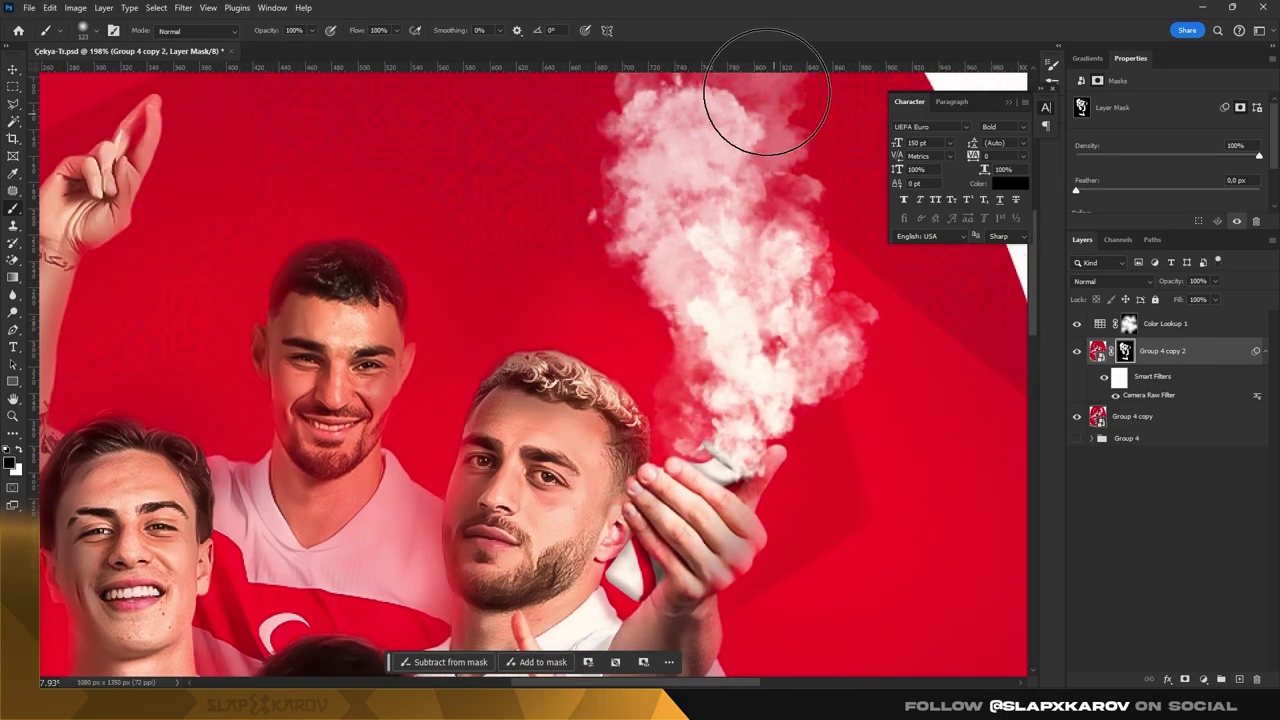
scroll(740, 120, up, 2)
scroll(871, 400, up, 1)
scroll(771, 366, down, 1)
scroll(791, 337, down, 2)
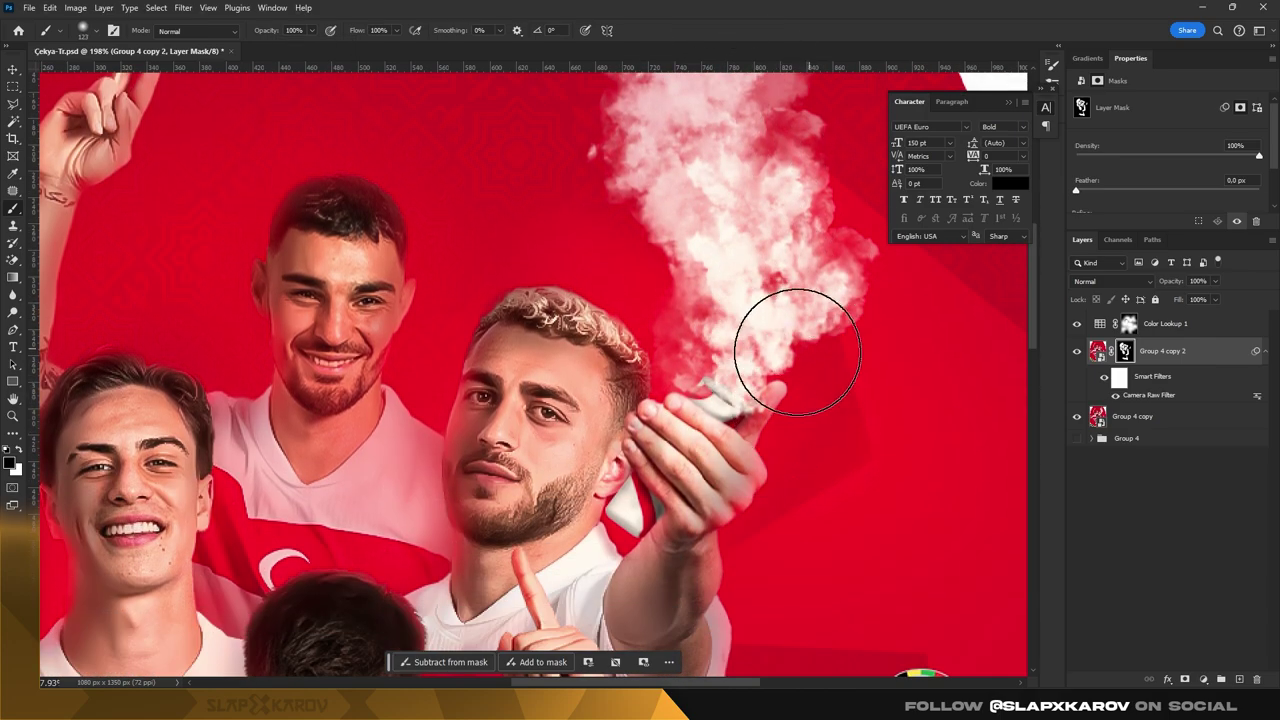
scroll(745, 407, down, 2)
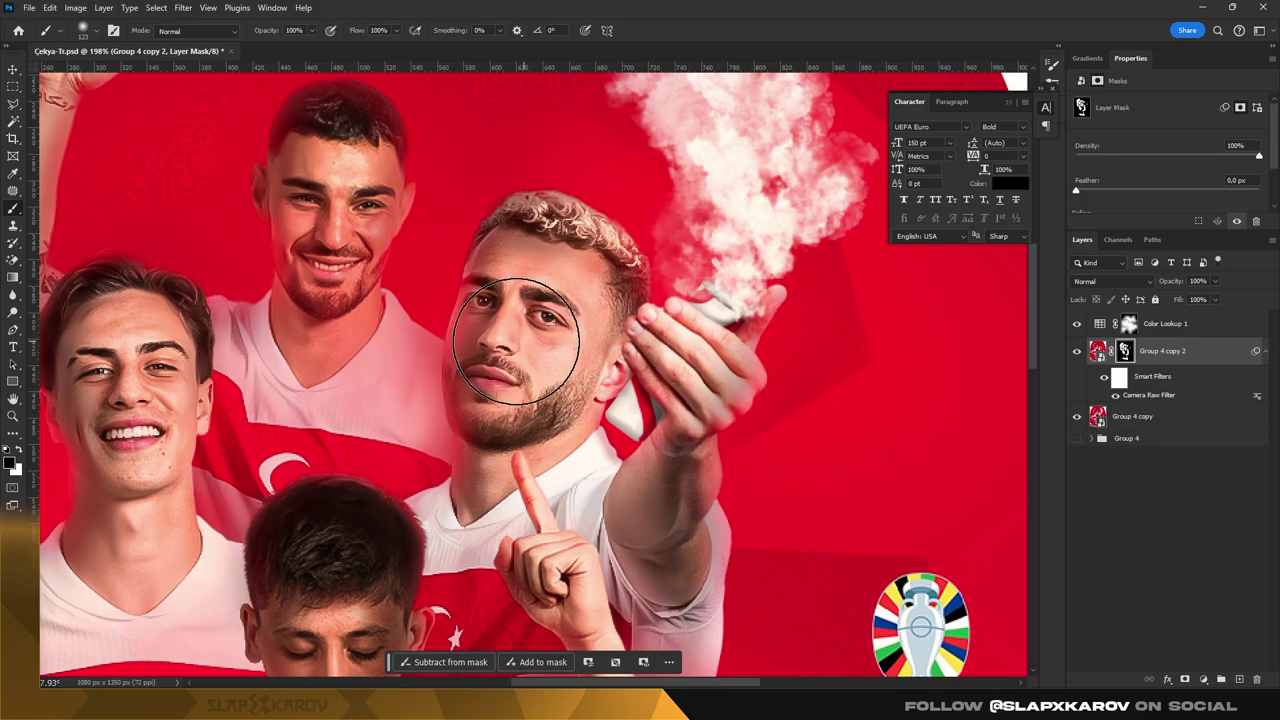
key(x)
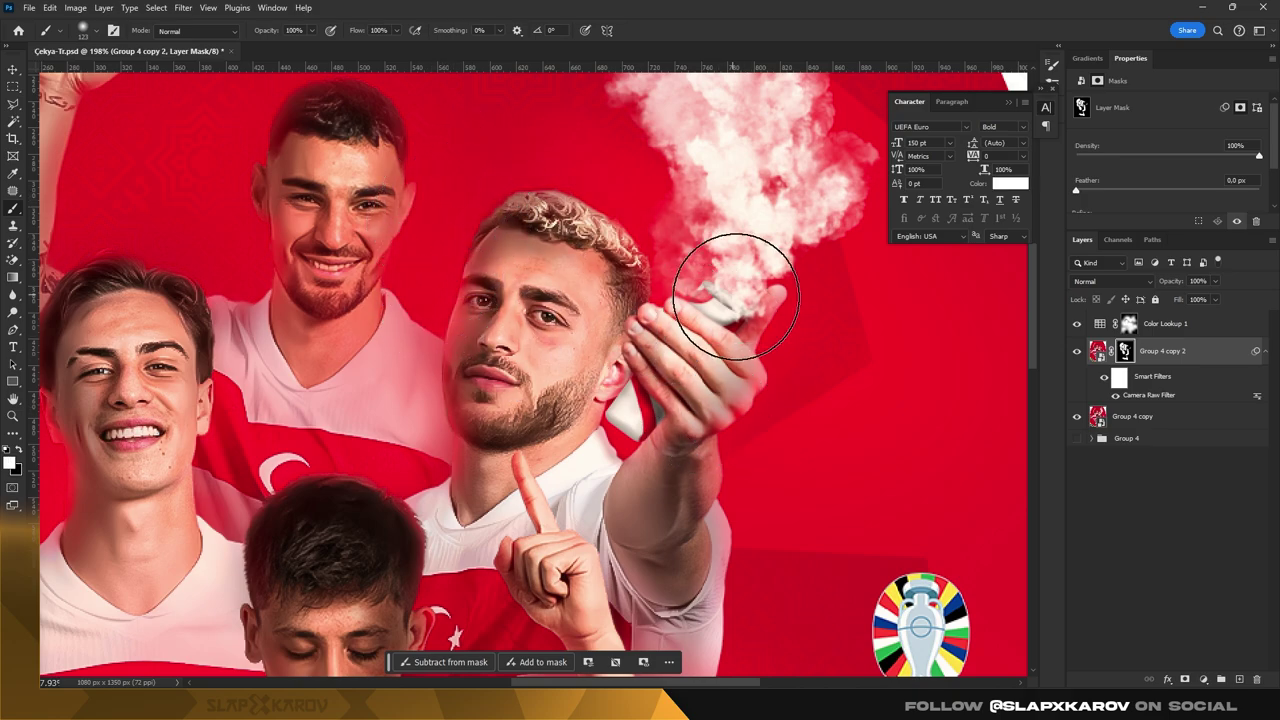
key(z)
mouse_move(737, 327)
mouse_down()
mouse_move(832, 277)
mouse_move(659, 369)
mouse_up()
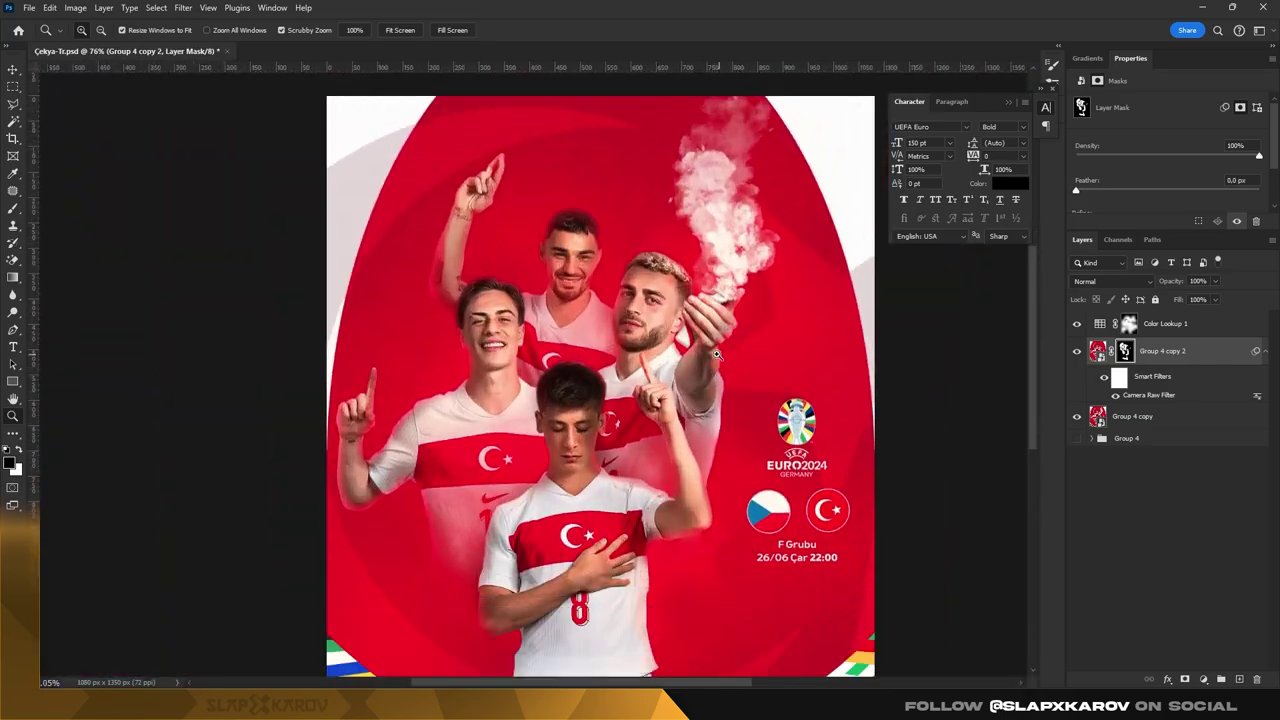